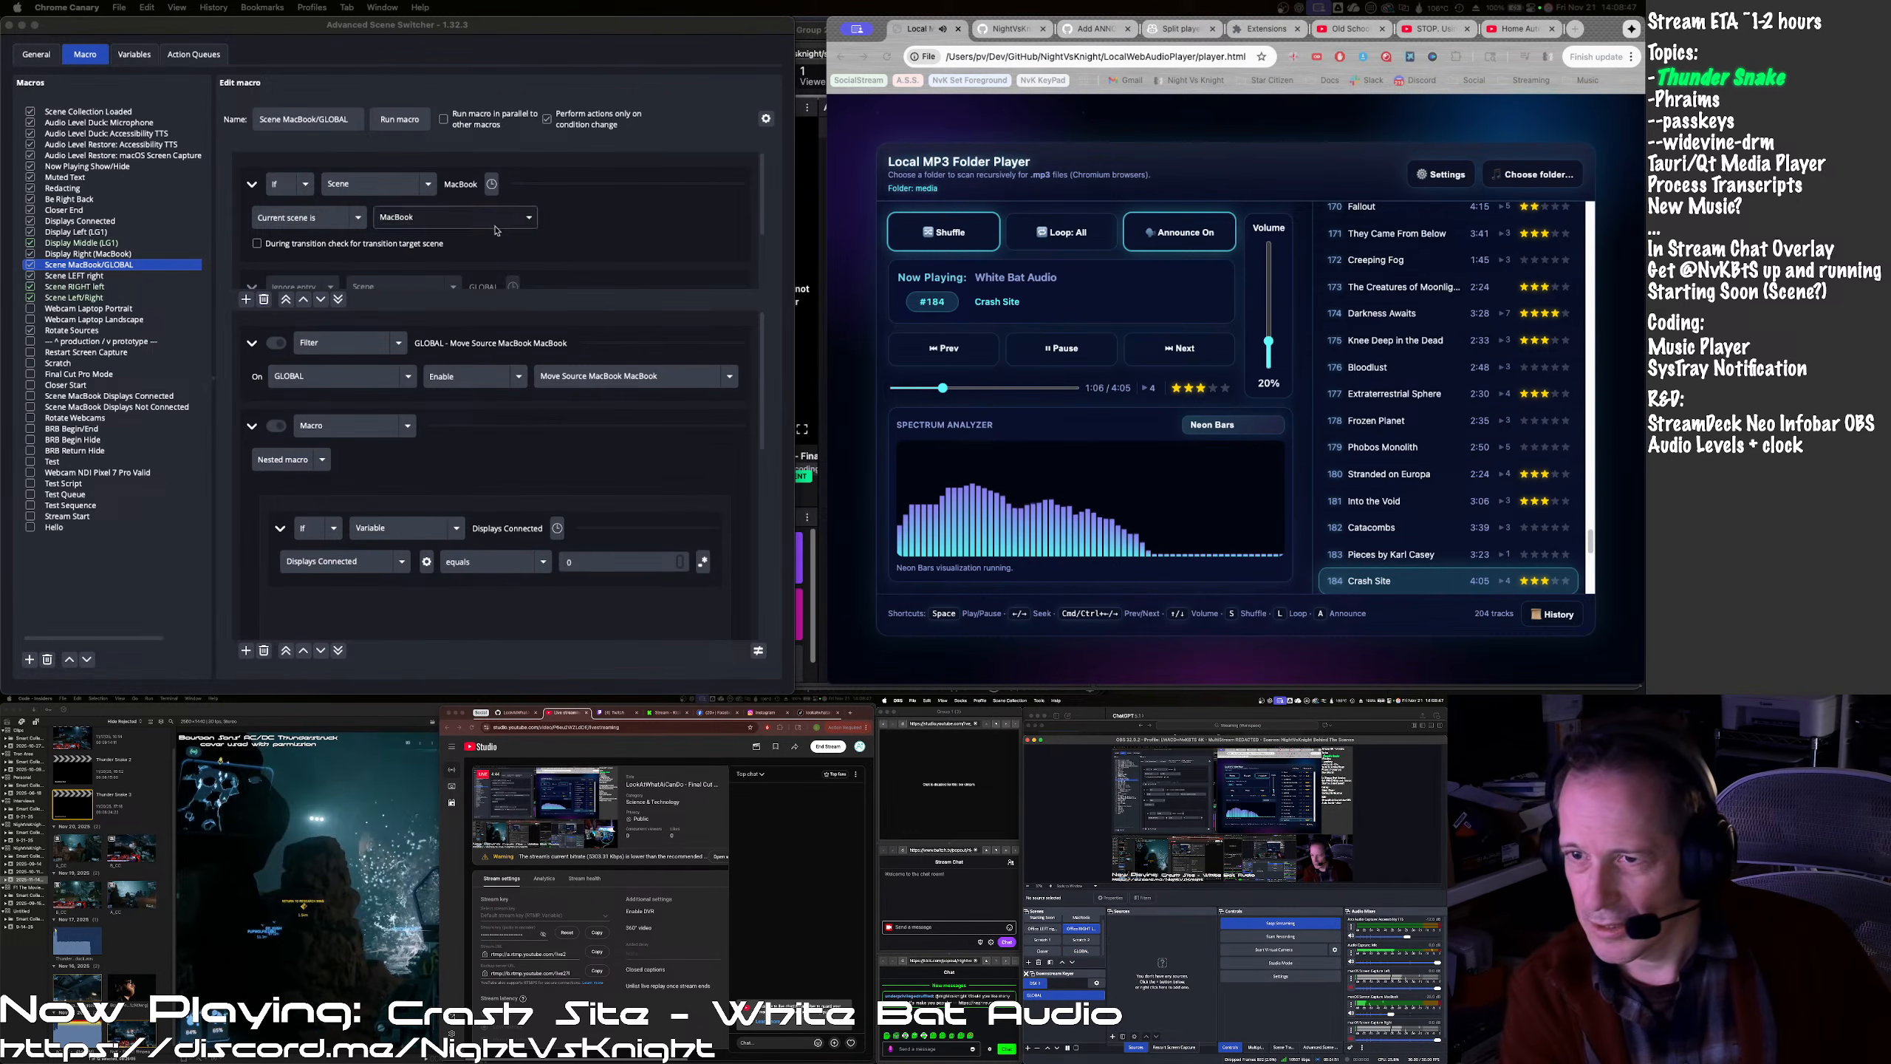
- Set the RotationDuration variable's current value to 30
left_click(135, 55)
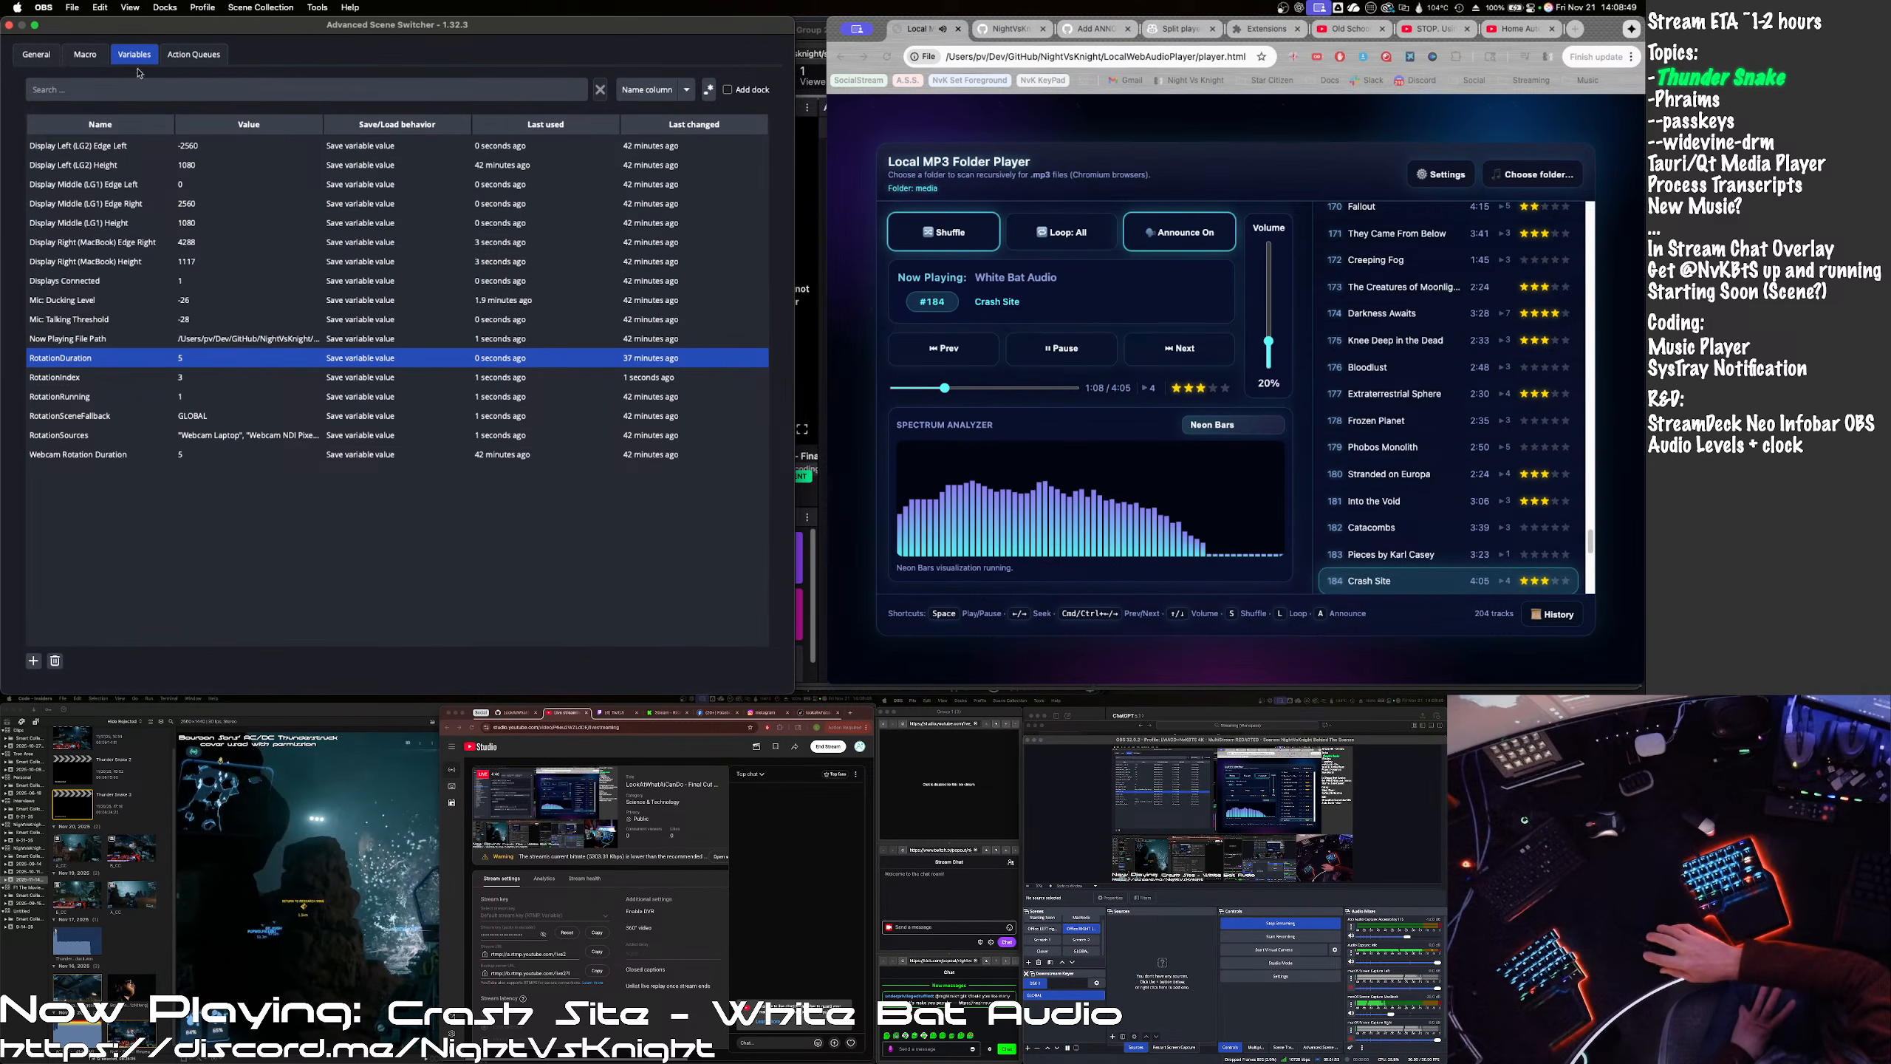
double_click(186, 363)
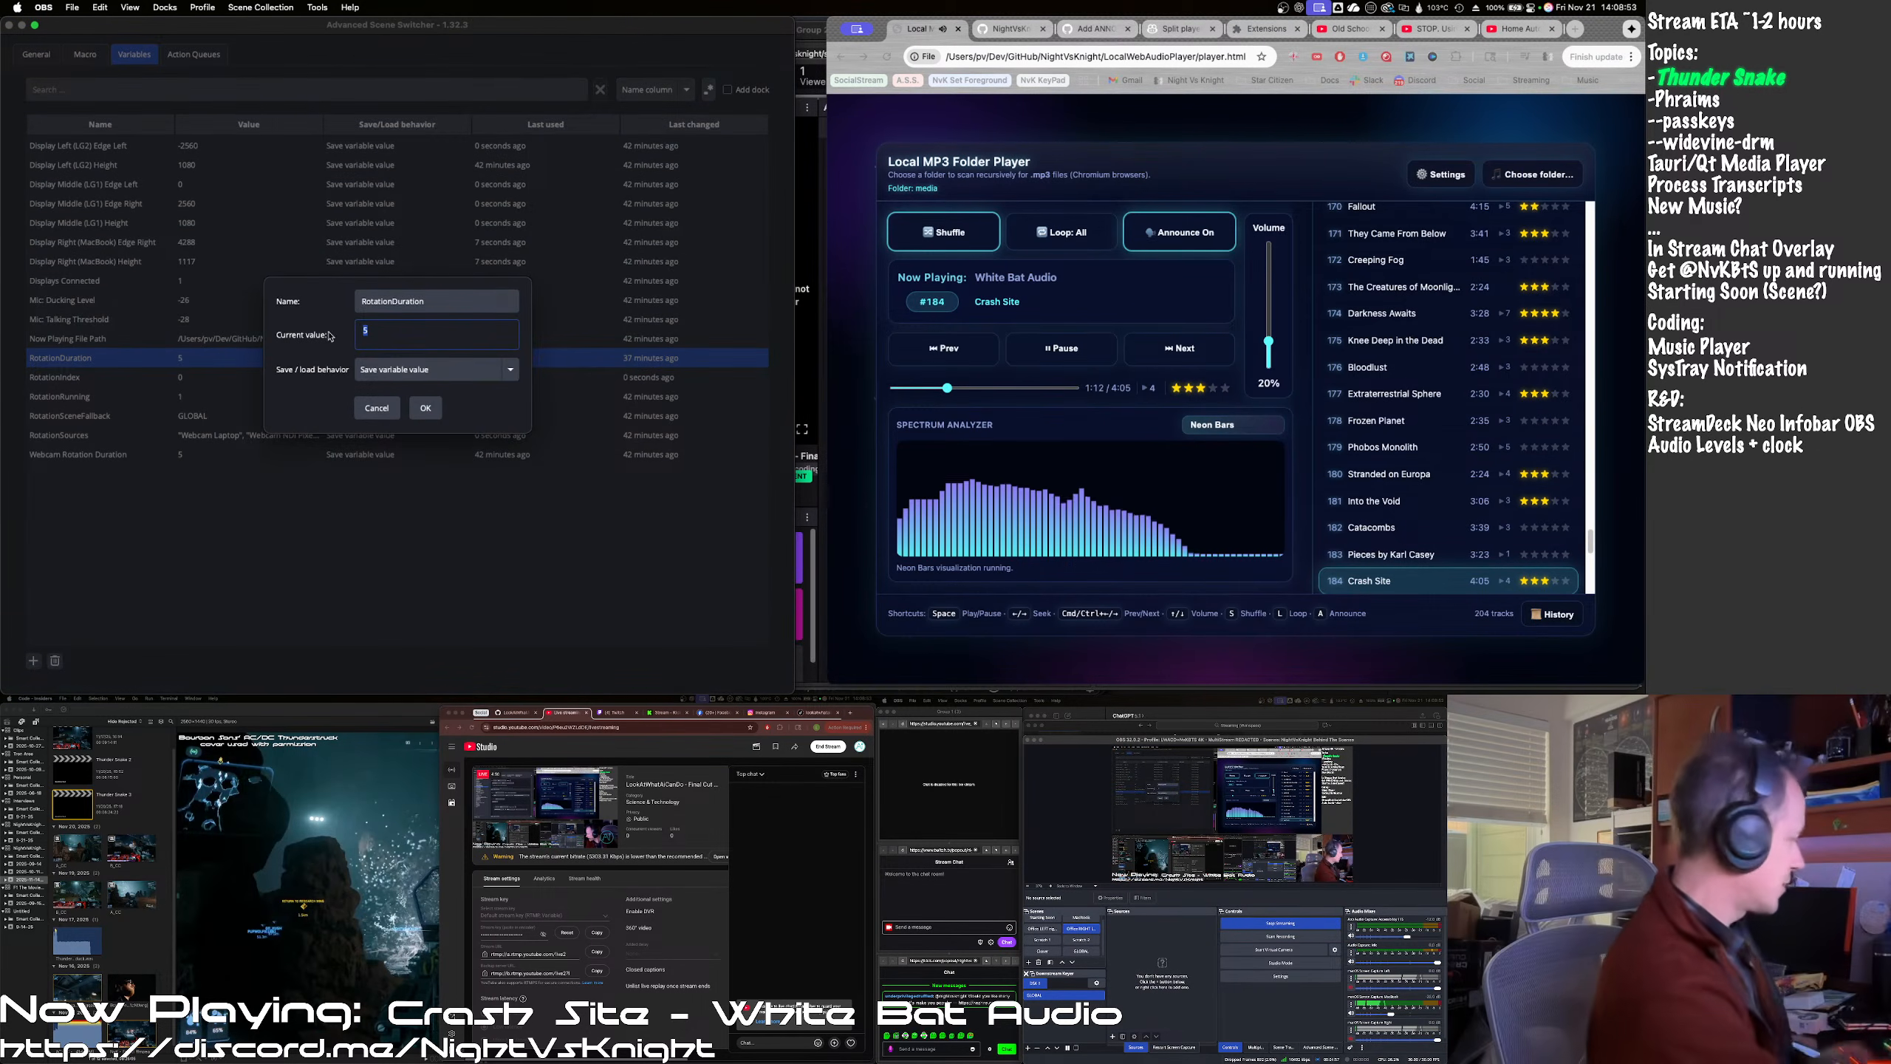
type("30")
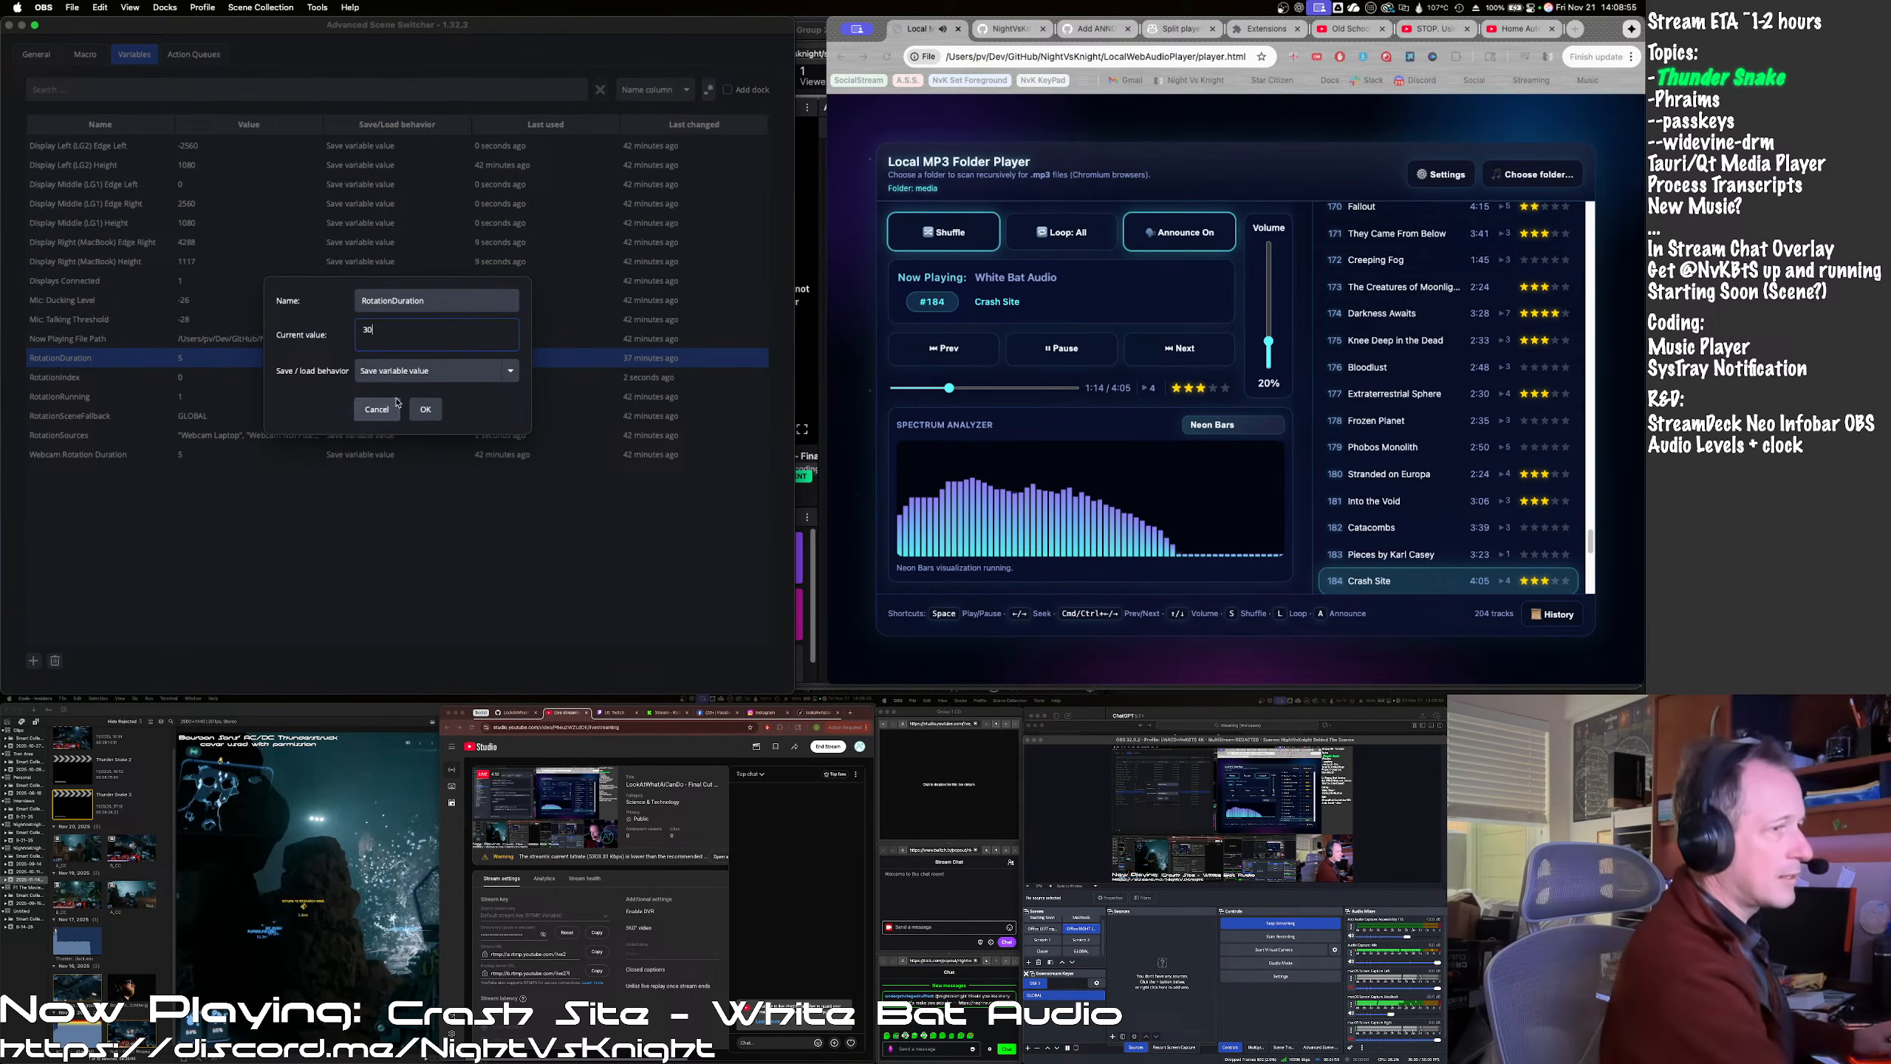
left_click(421, 411)
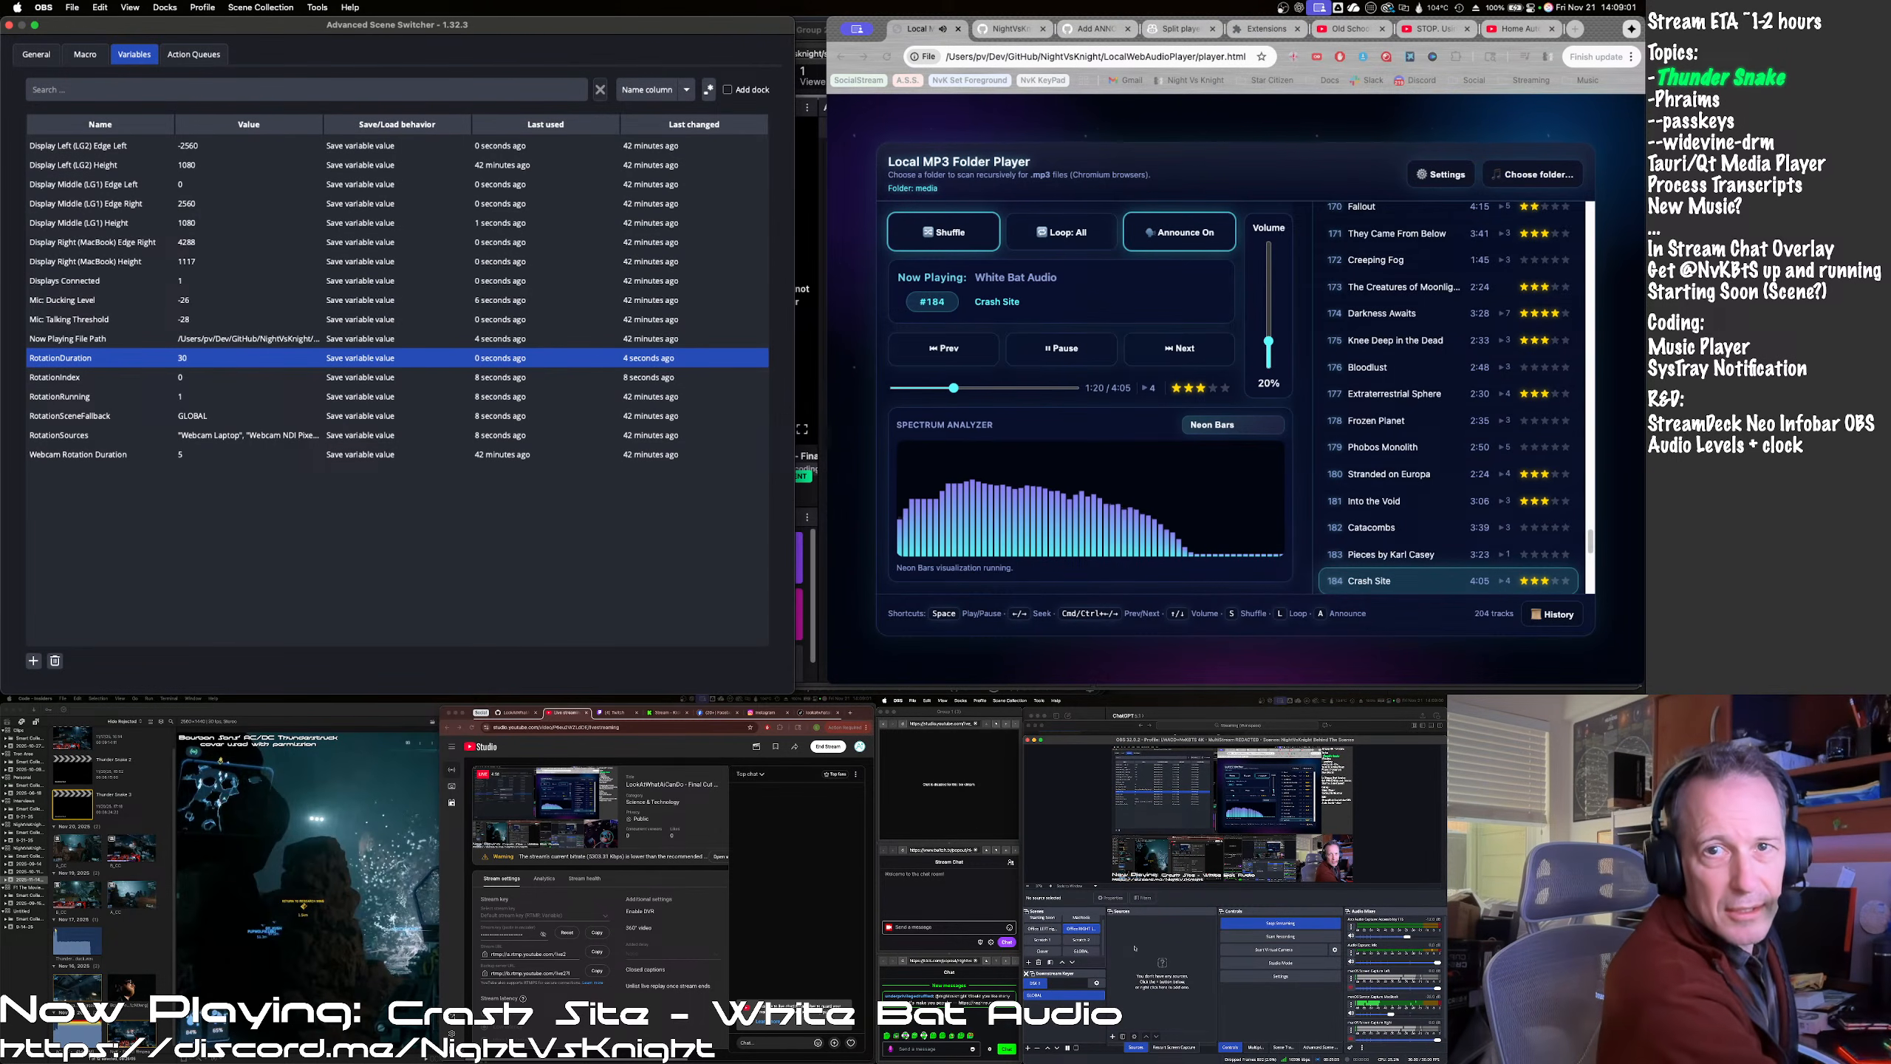
- Switch the program scene to MacBook and then back to the Office RIGHT scene
left_click(1098, 944)
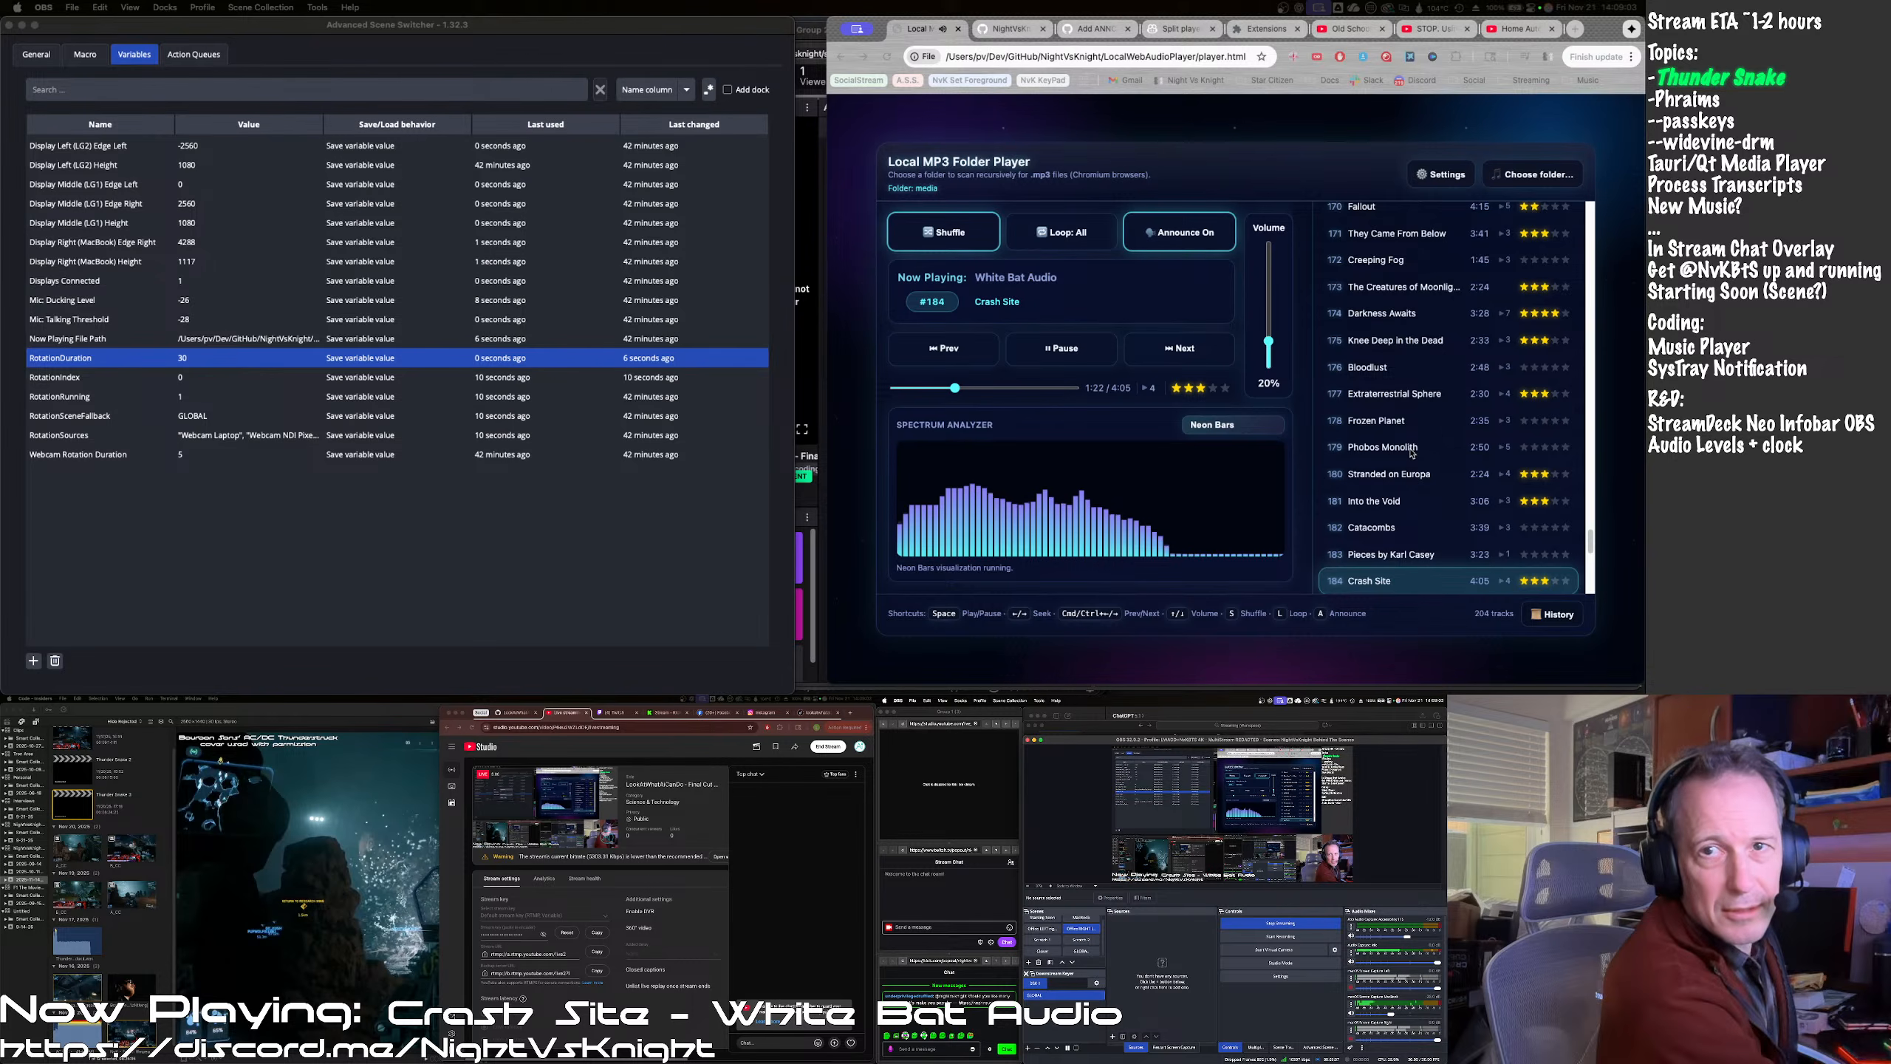
left_click(1086, 921)
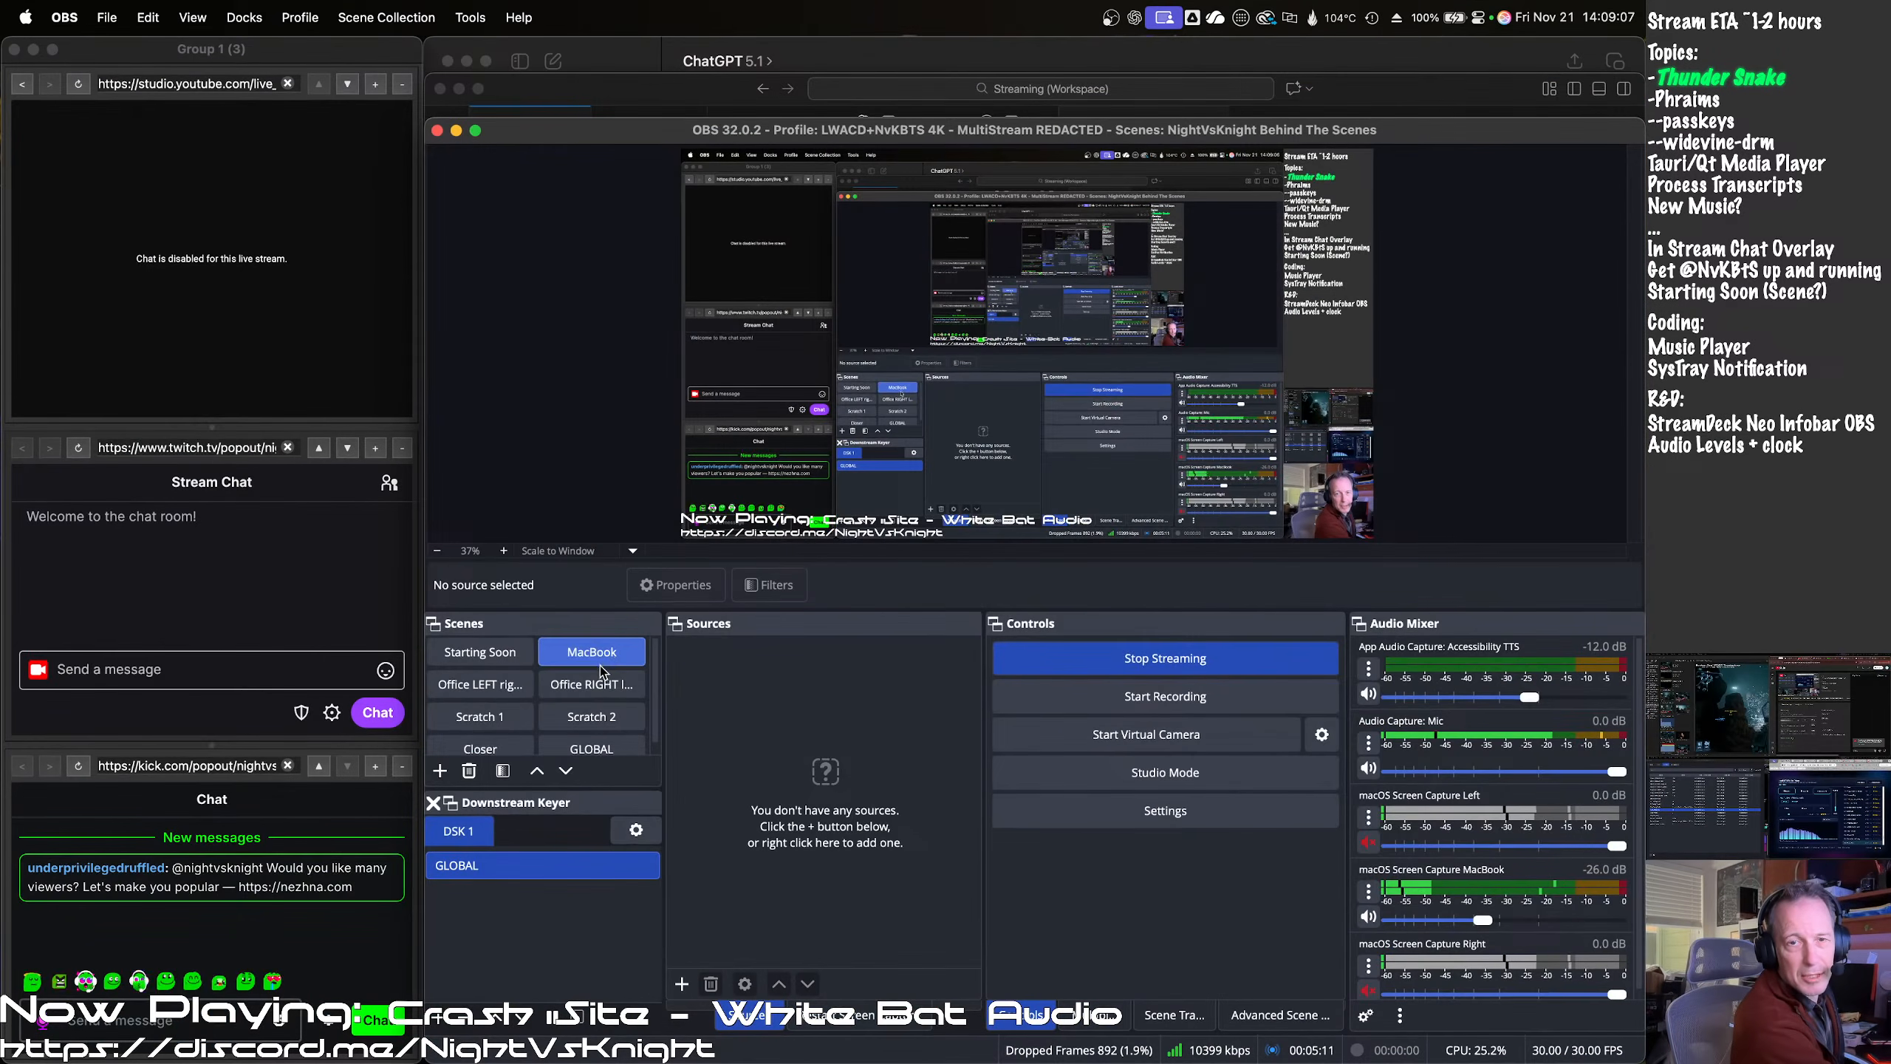
left_click(592, 684)
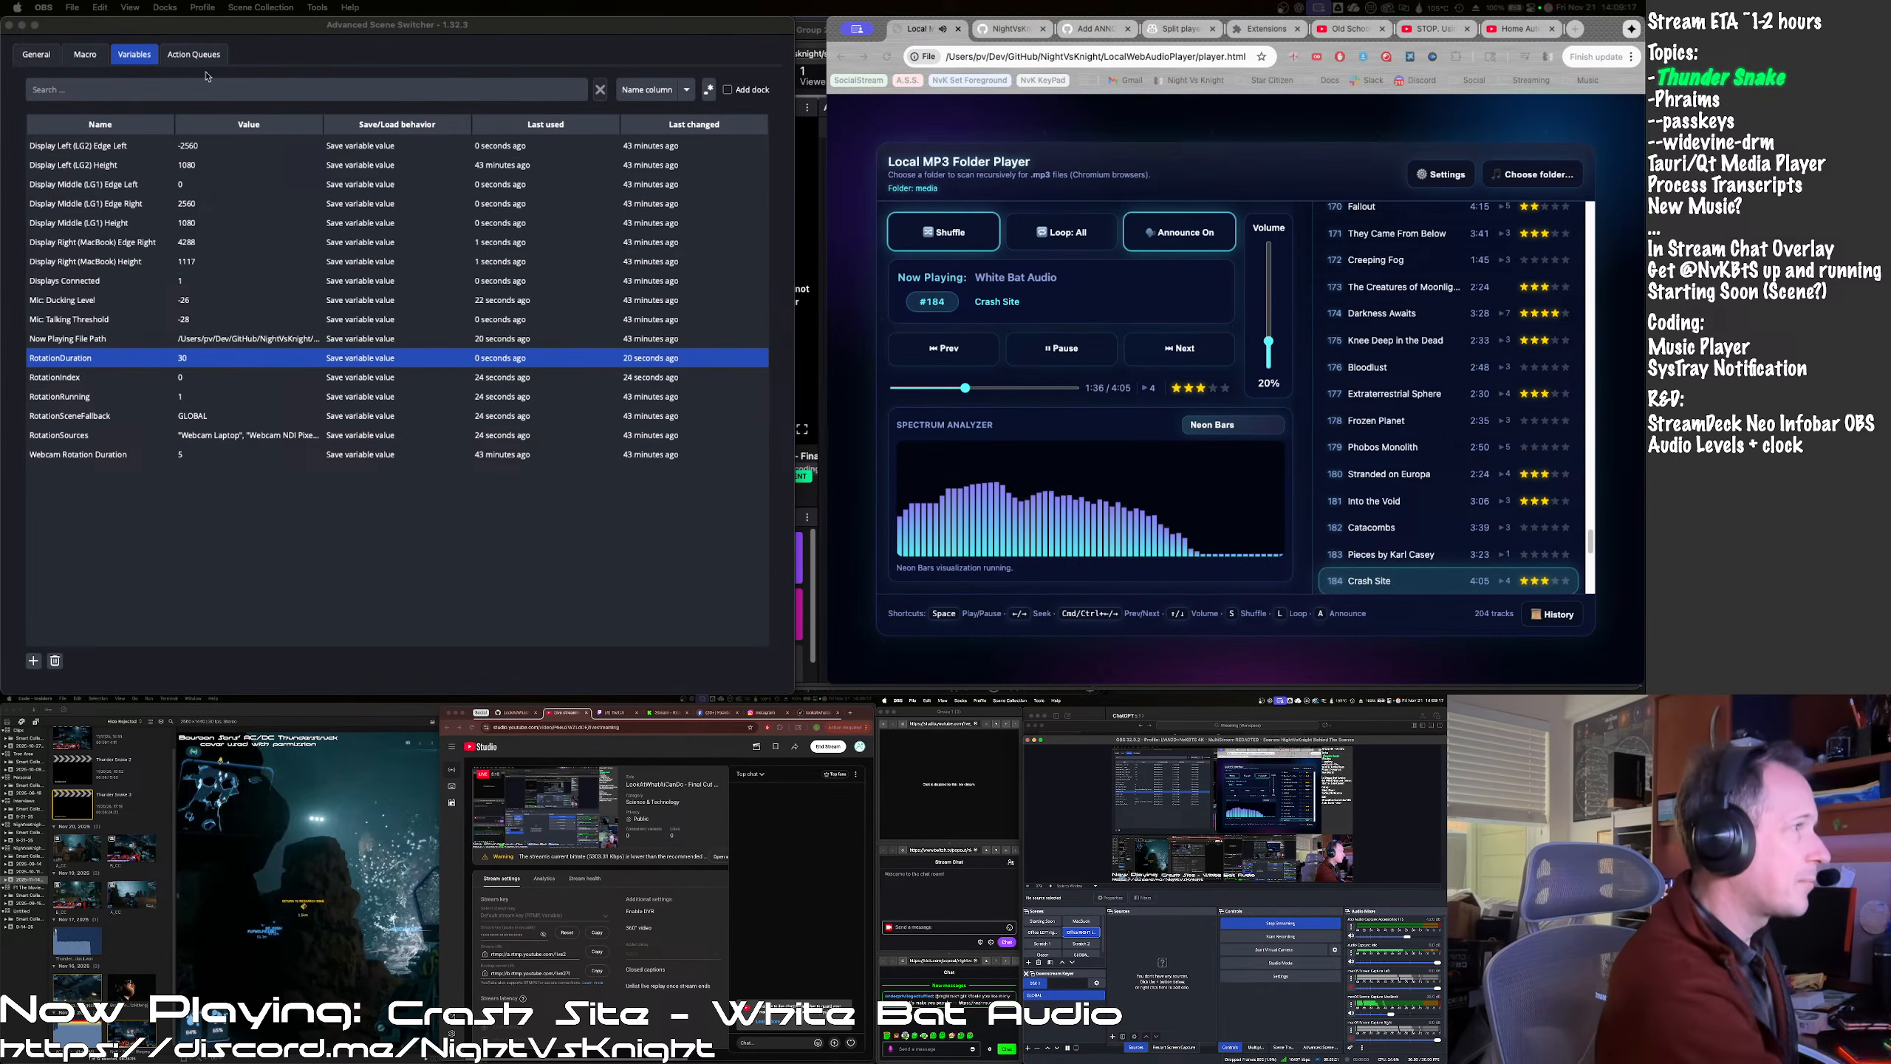
- Open the Display Right (MacBook) macro to examine its conditions, and return the program scene to Office RIGHT
left_click(94, 58)
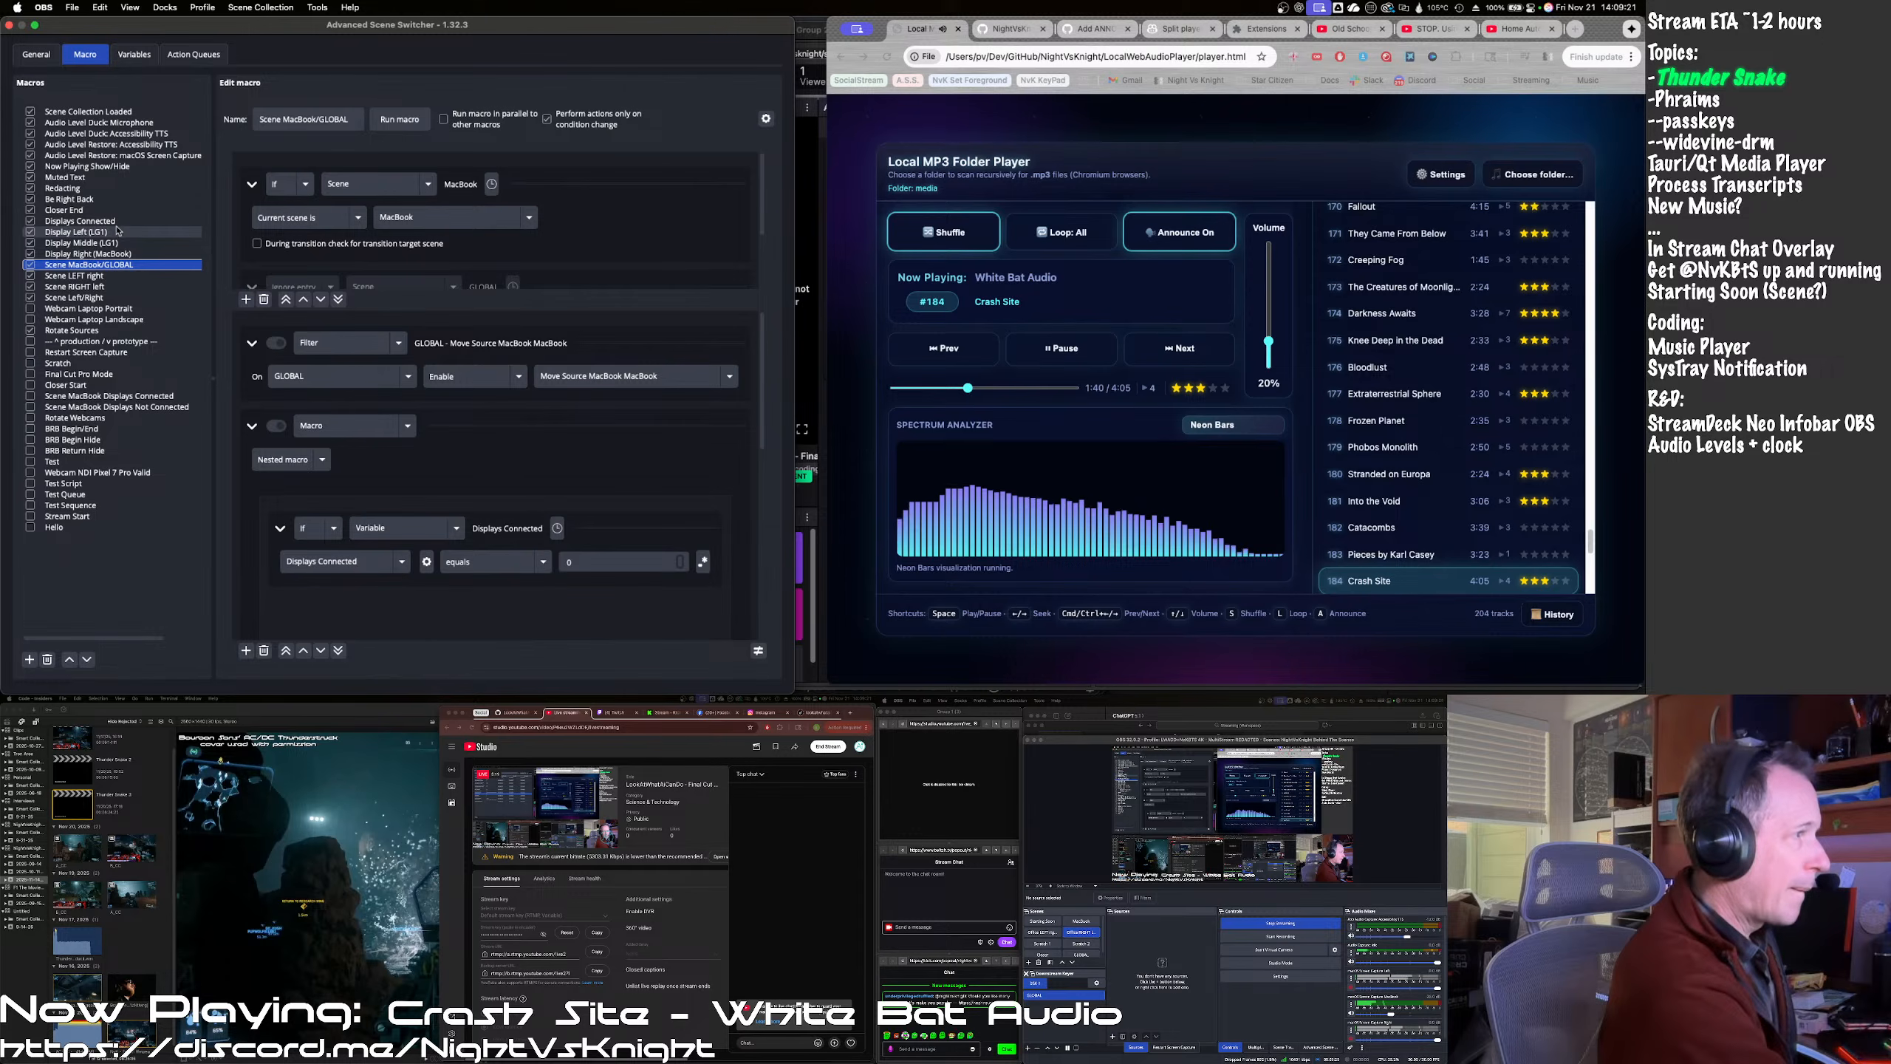
left_click(121, 254)
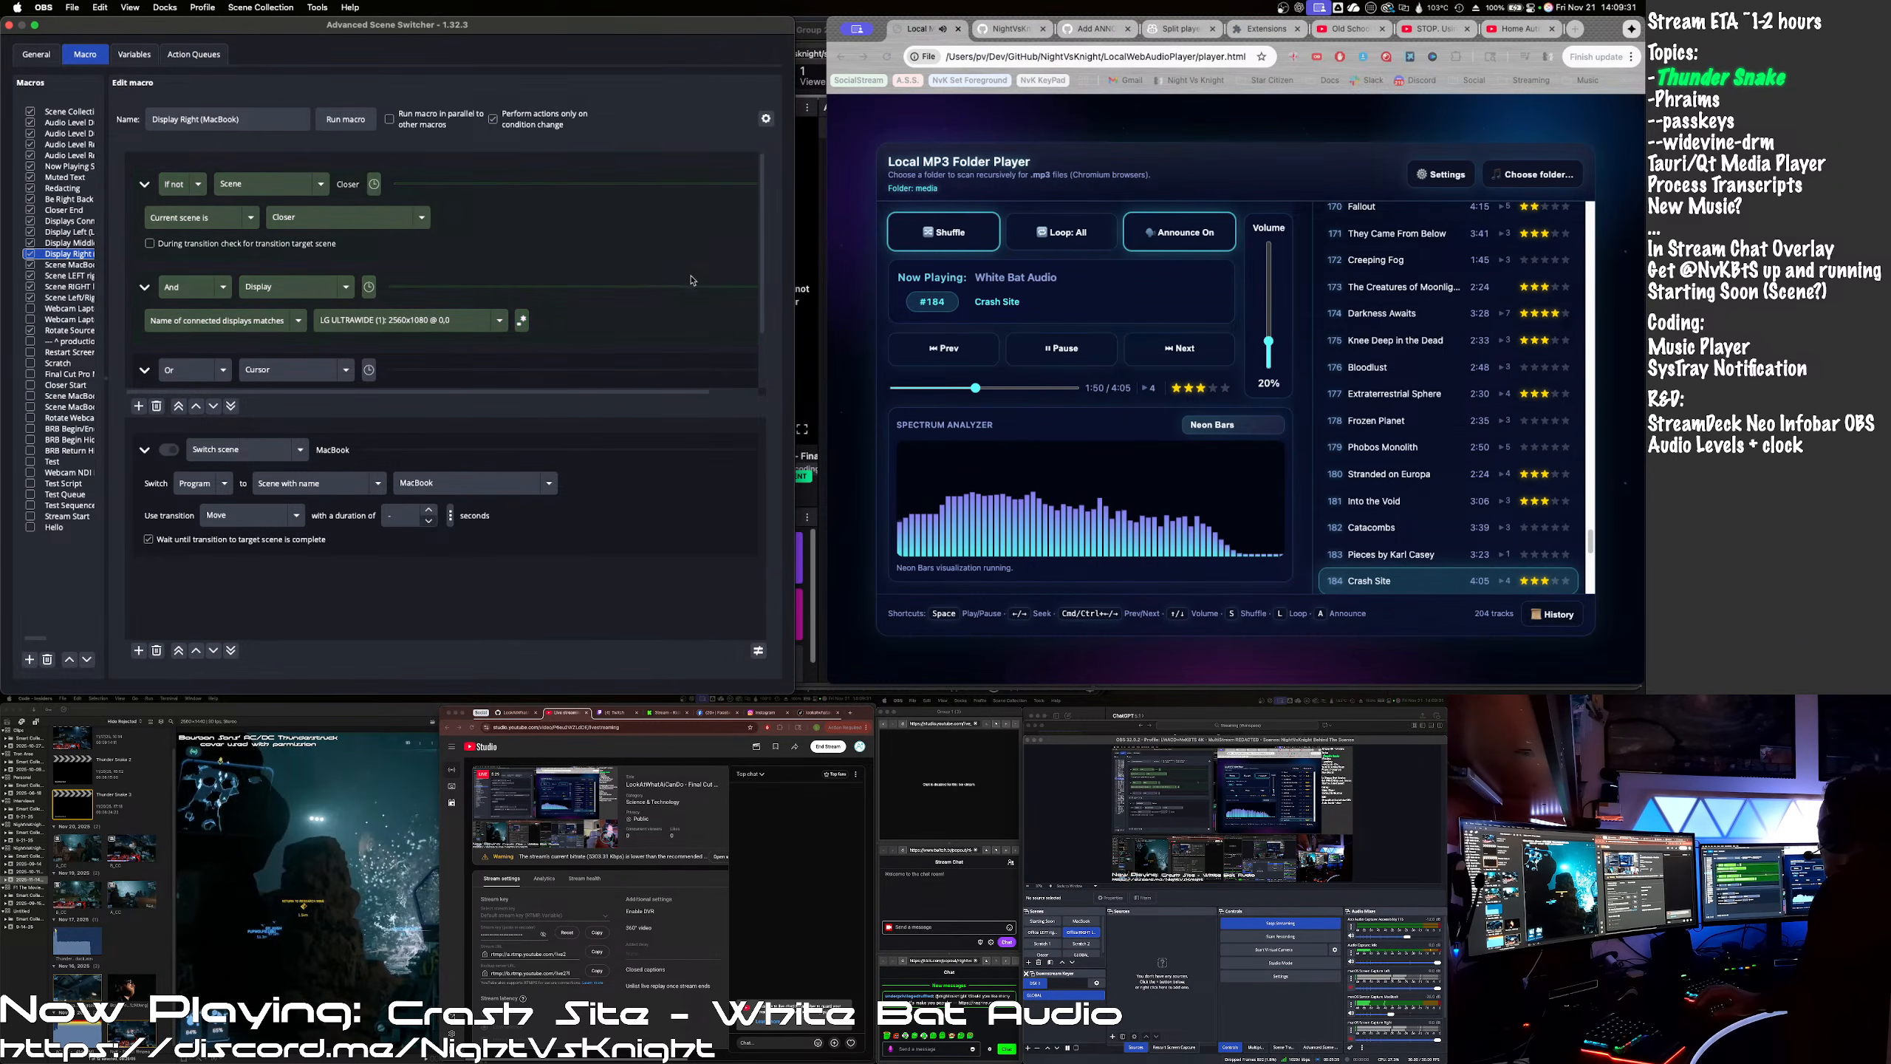
scroll(767, 260, "down", 1)
scroll(767, 260, "down", 3)
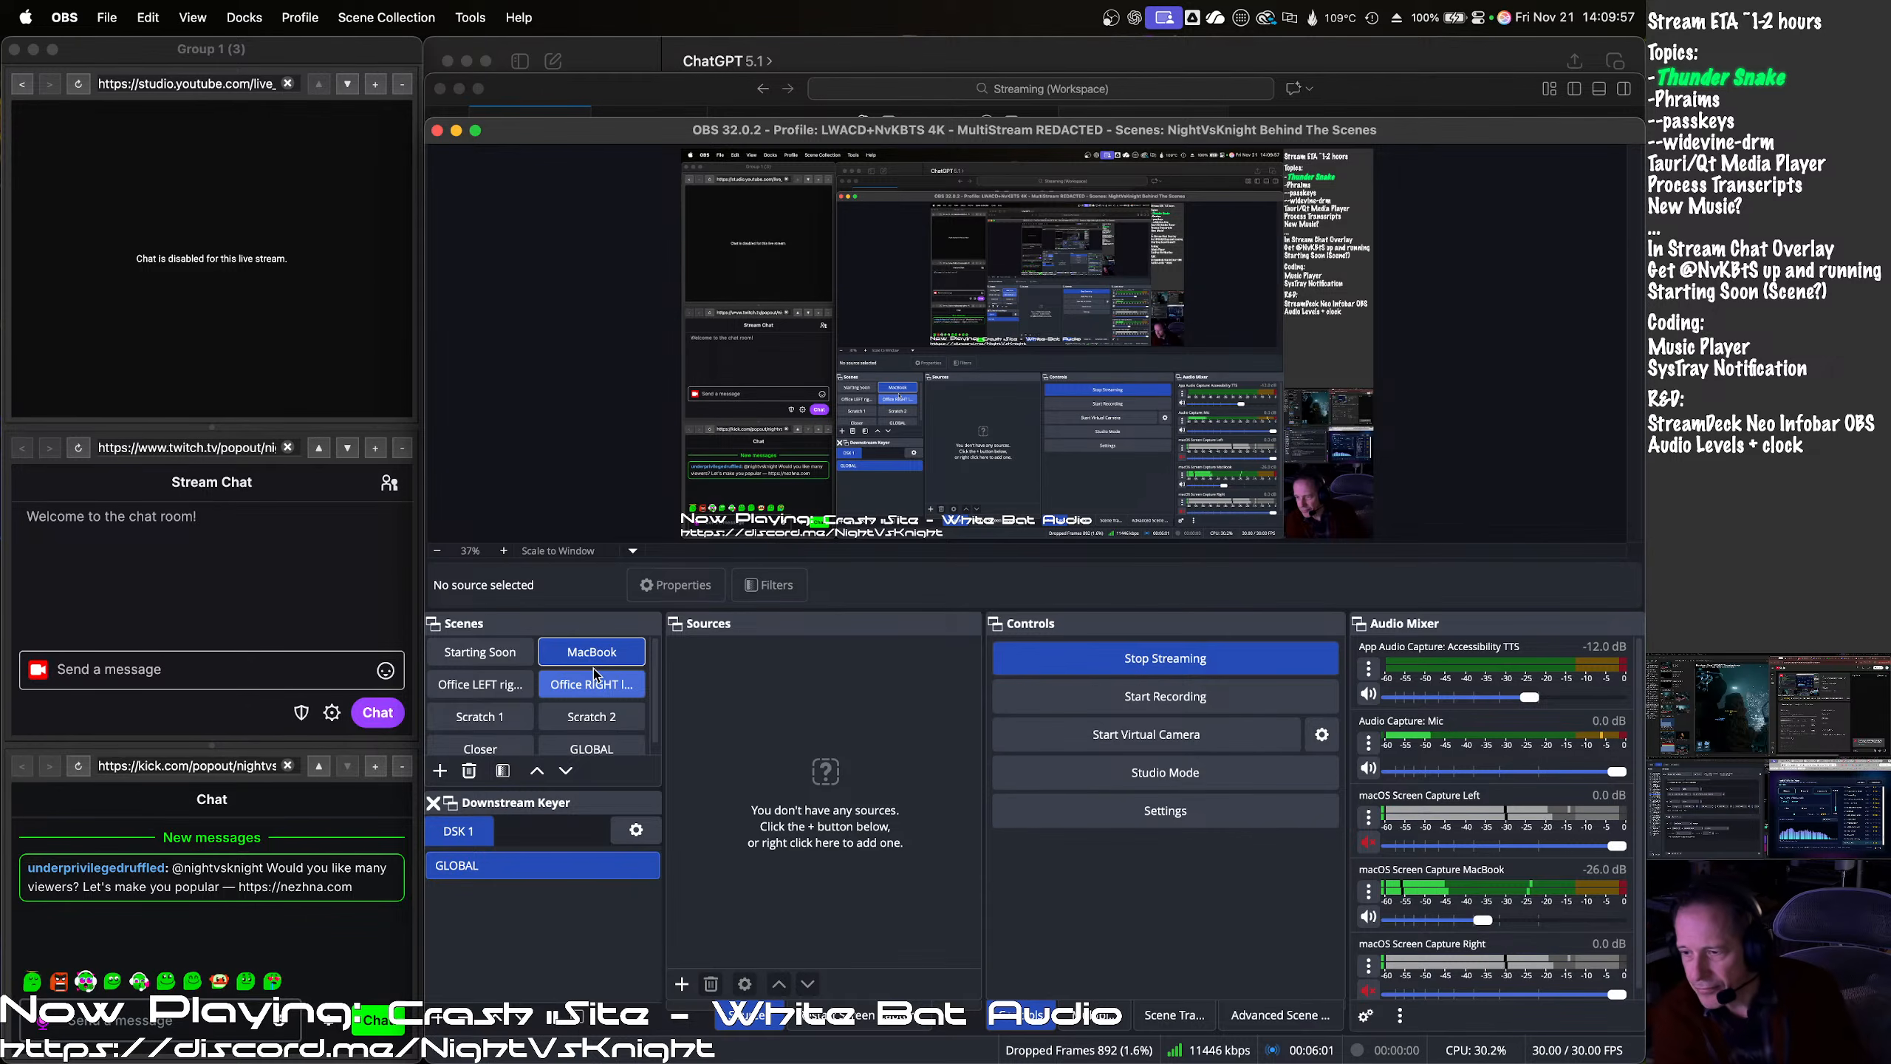
left_click(588, 687)
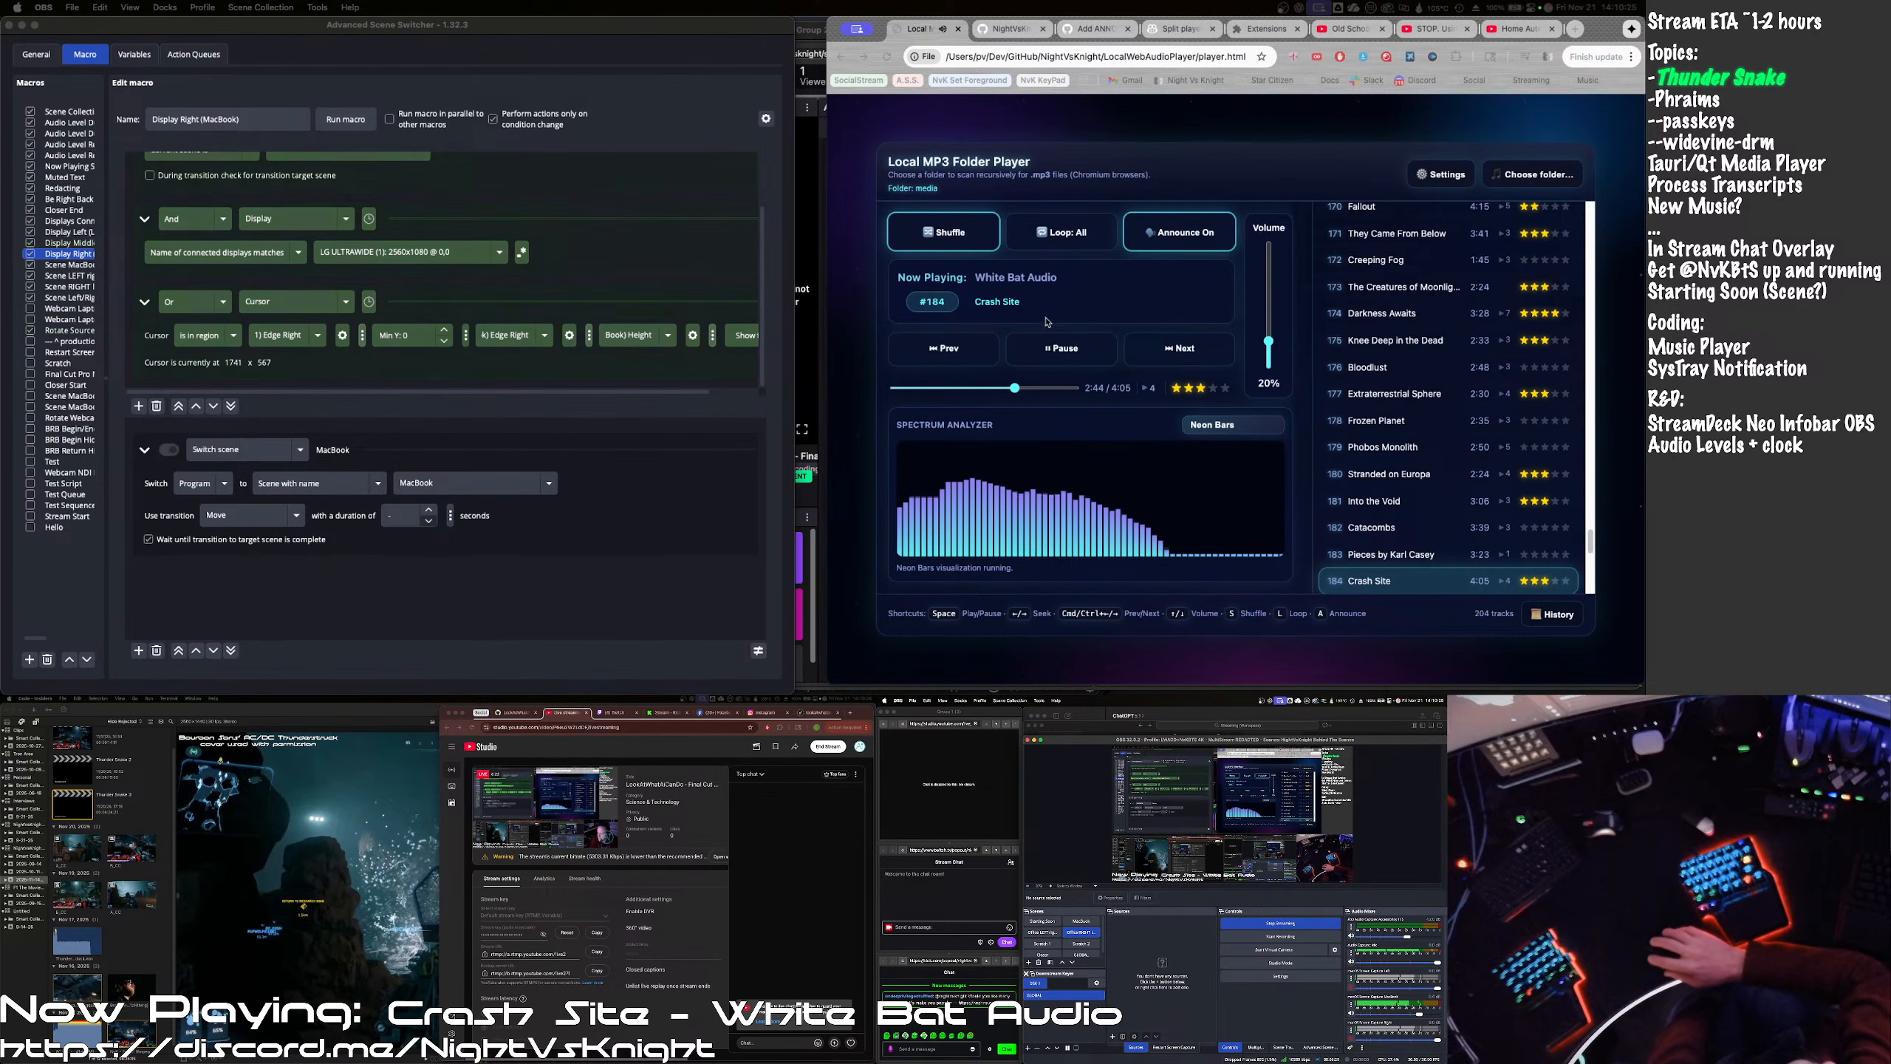
- Remove the "If not Scene Closer" condition from the Display Right (MacBook) macro
left_click(952, 321)
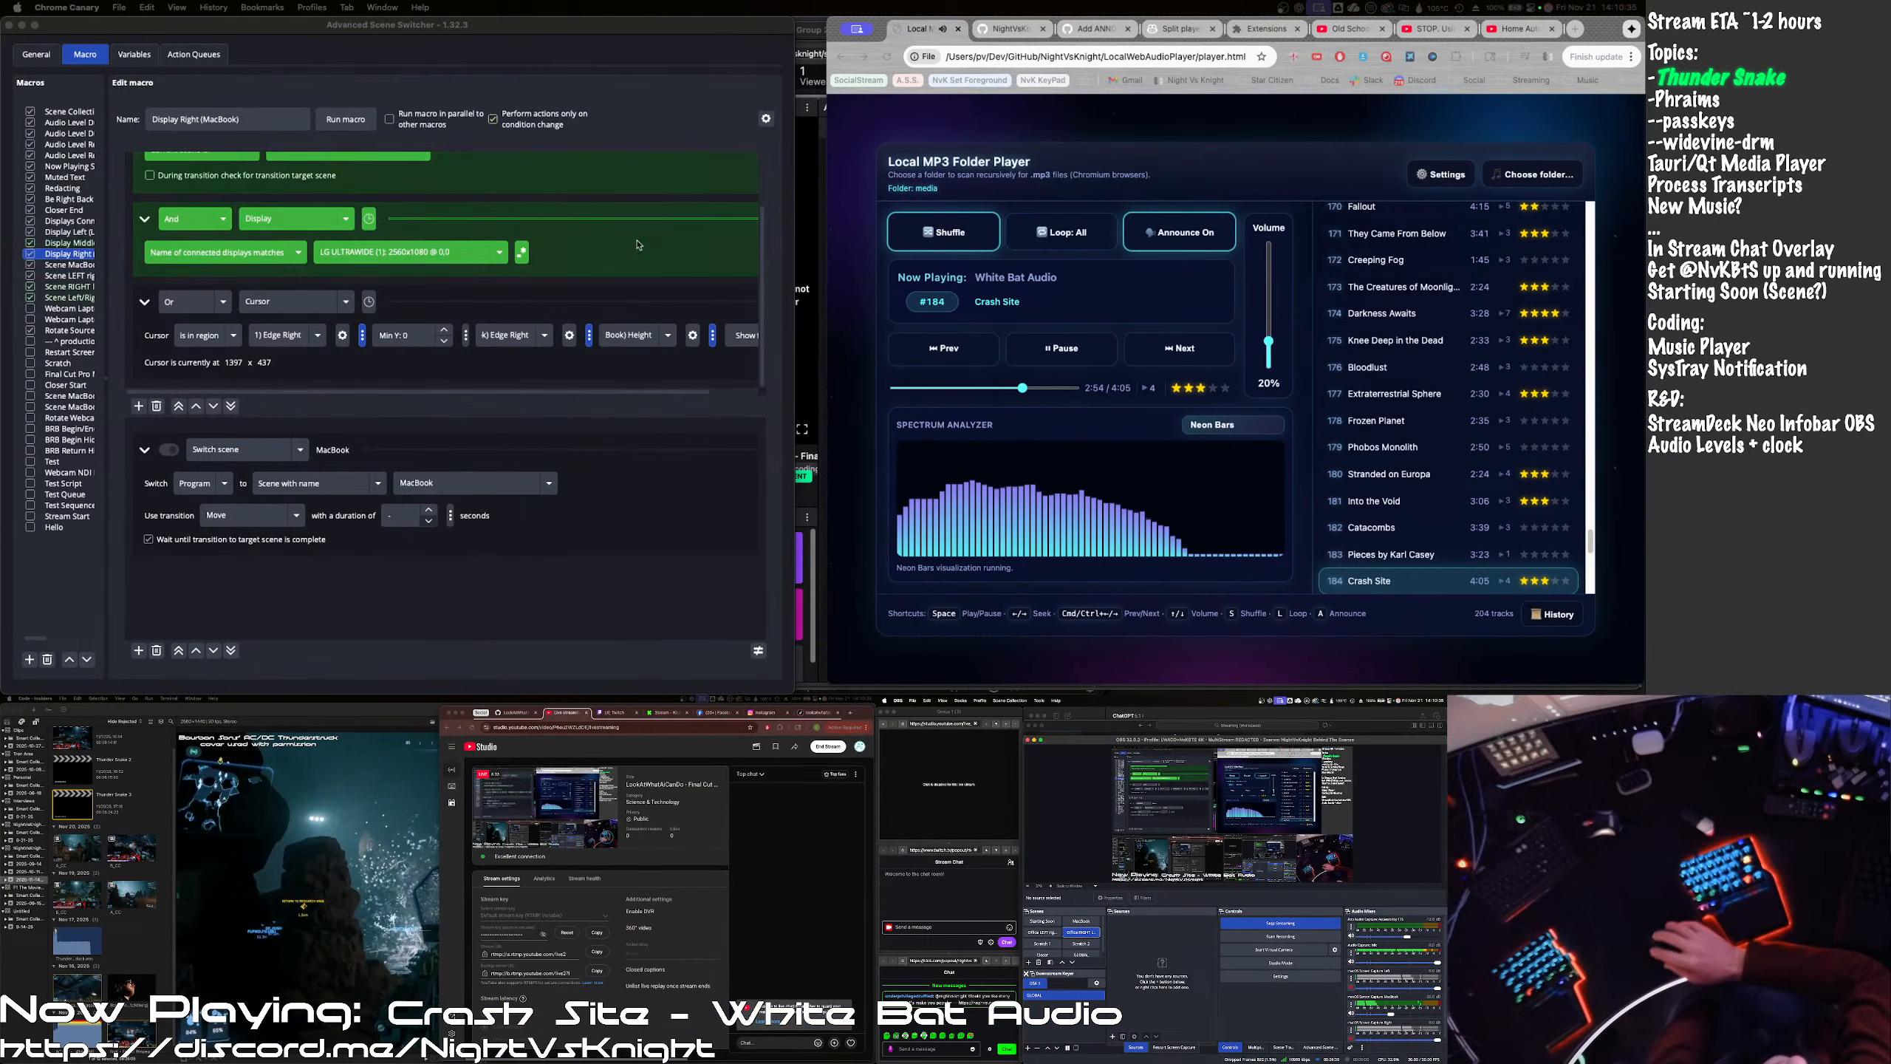
left_click_drag(764, 245, 765, 192)
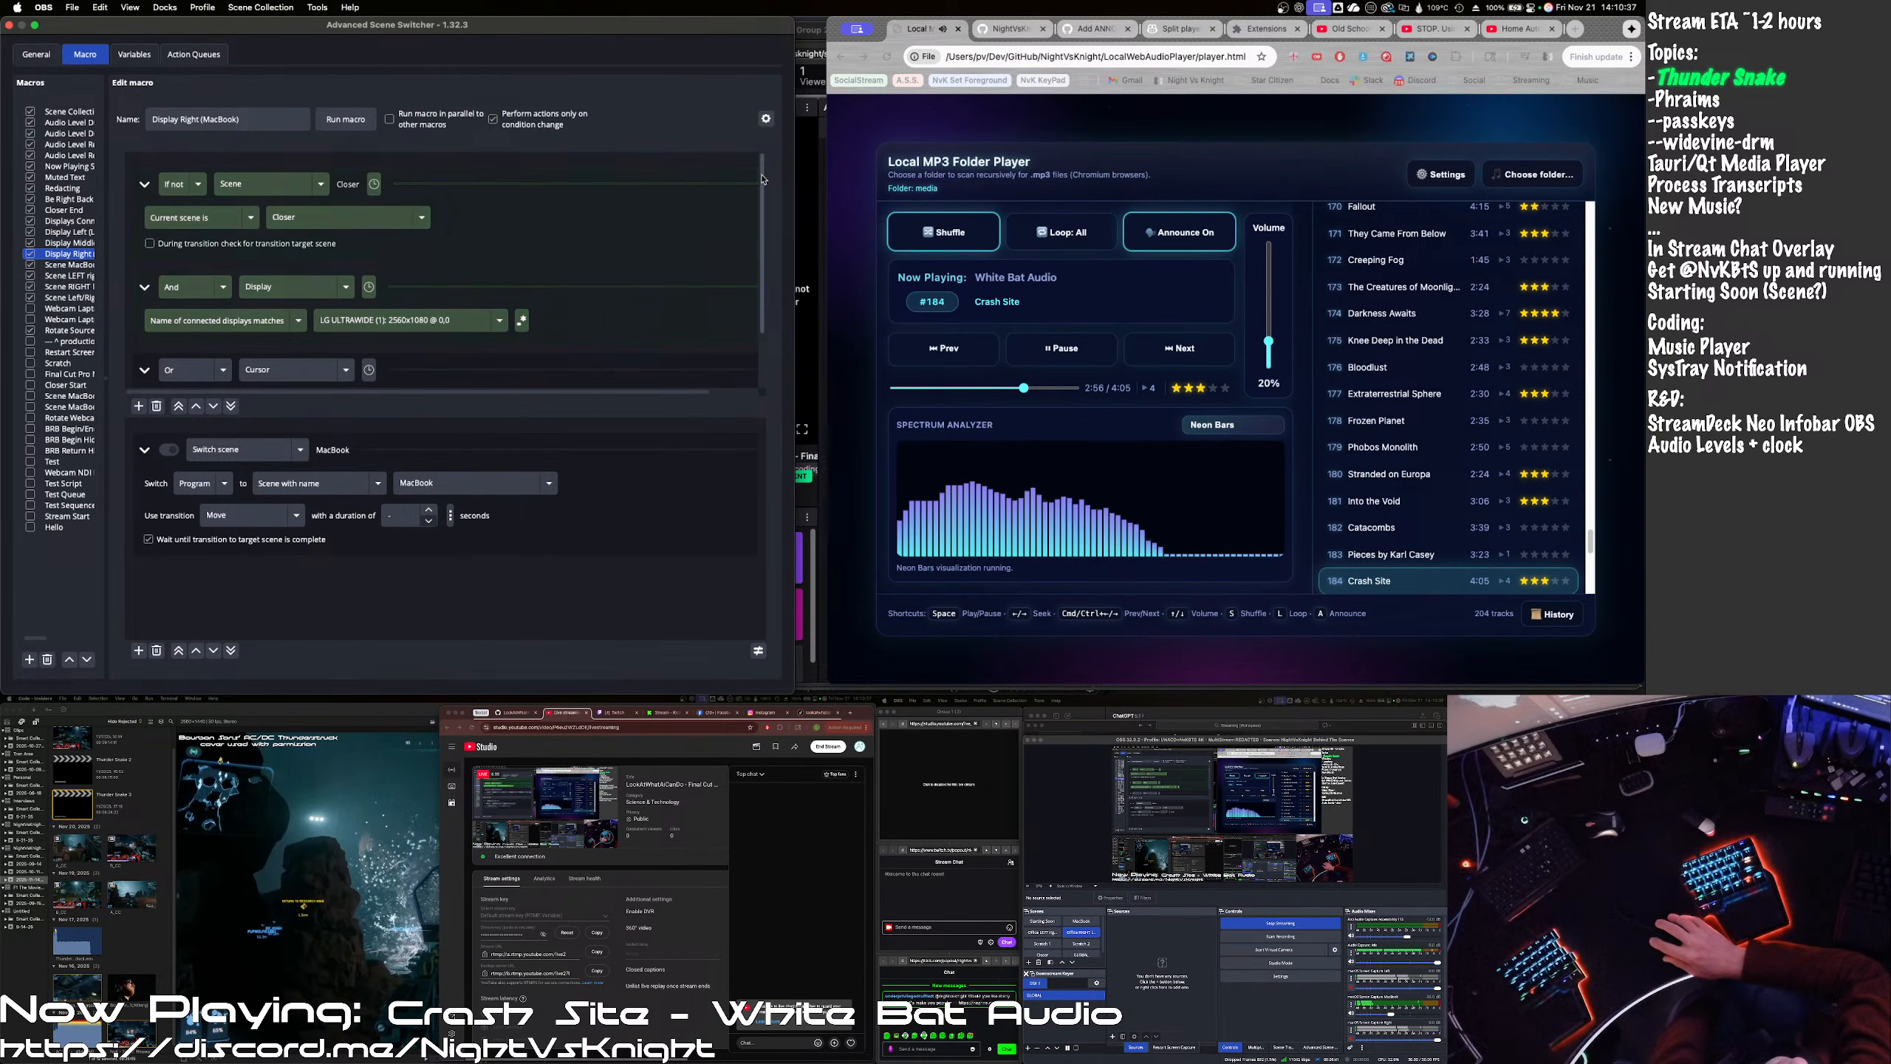
right_click(635, 215)
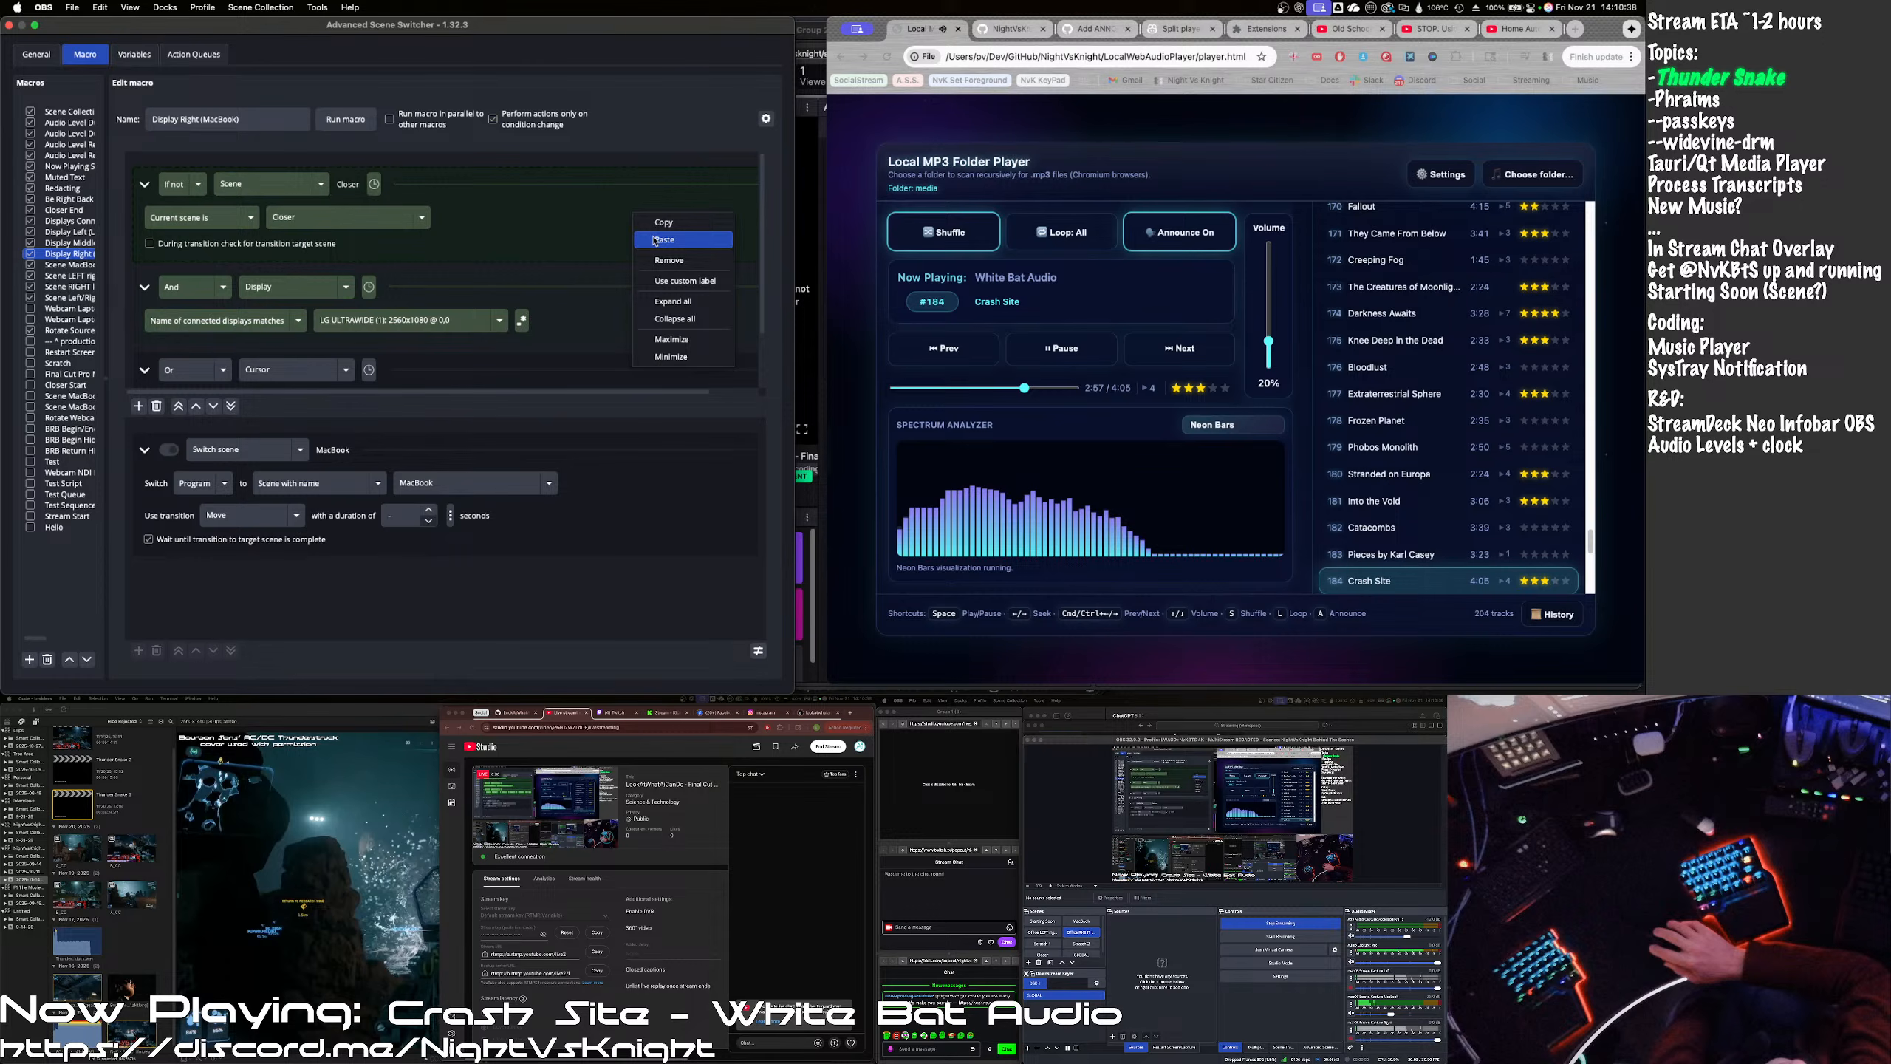
left_click(656, 240)
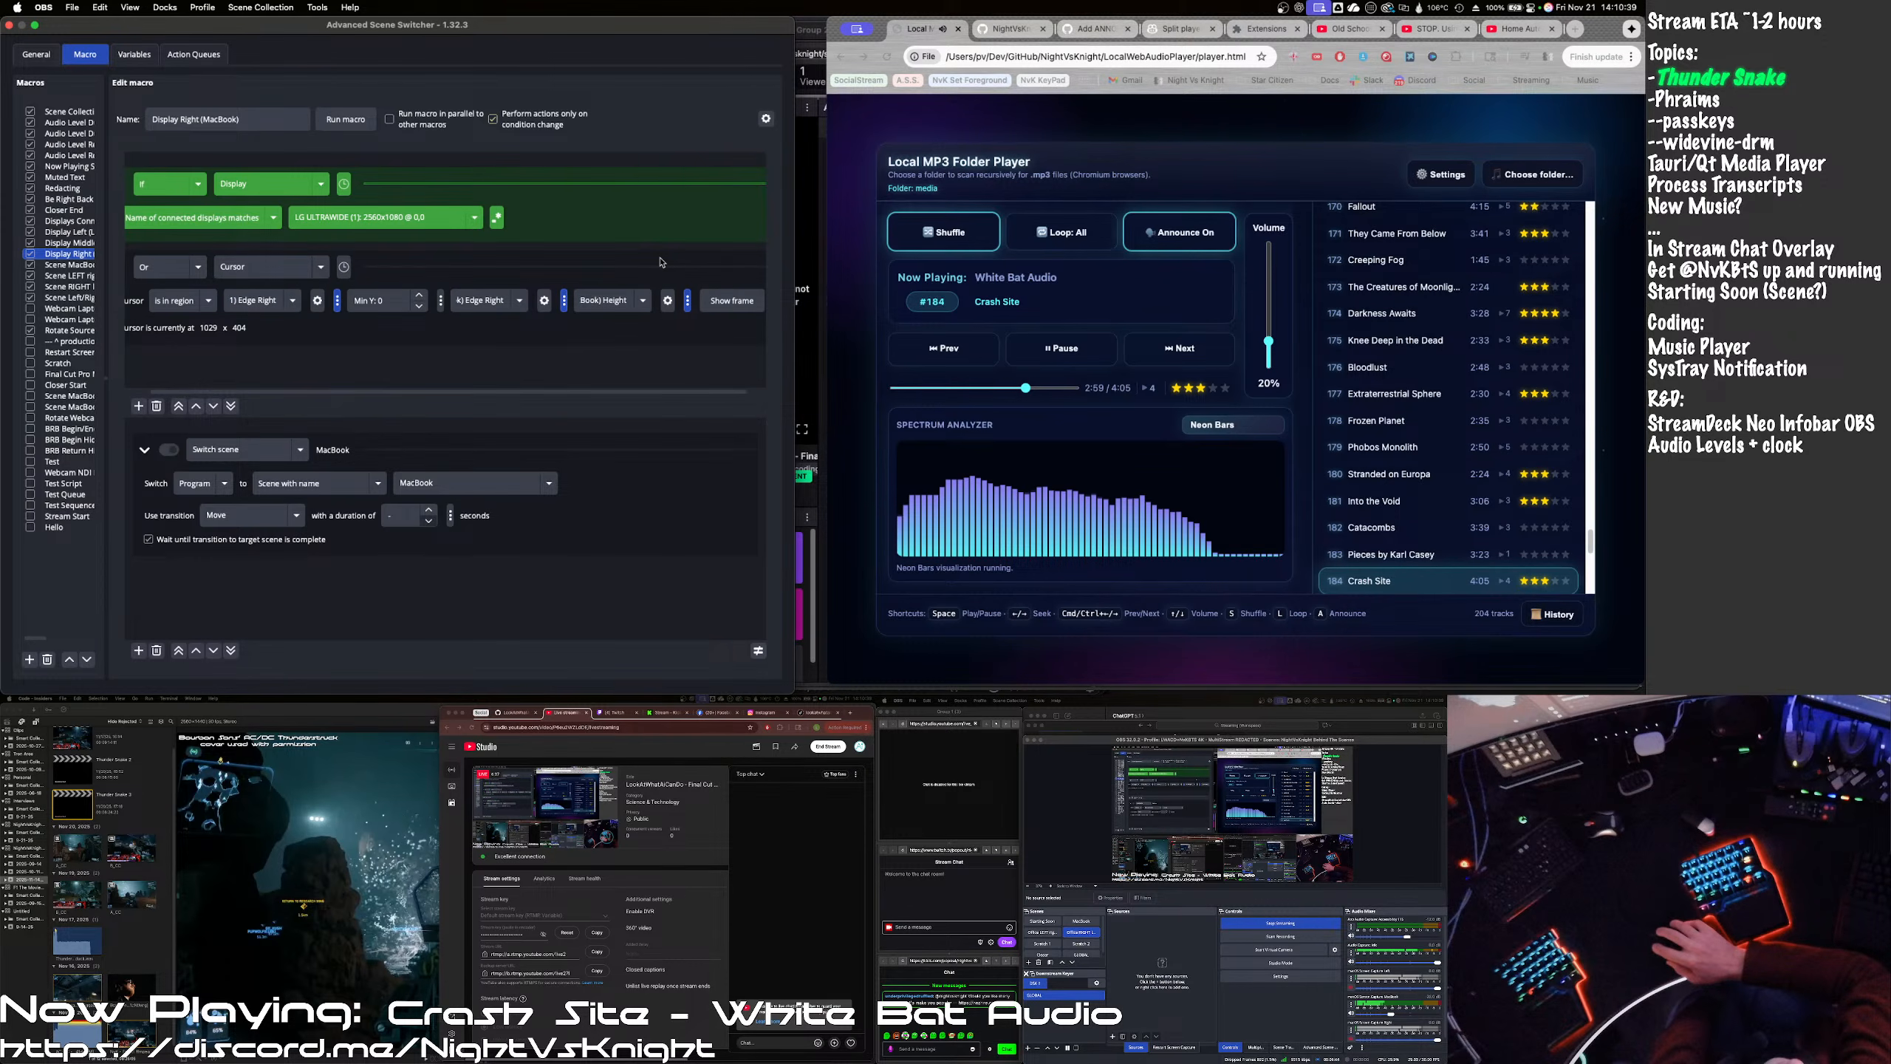
- Remove the "If not Scene Closer" condition from the Display Middle (LG1) macro
left_click(70, 243)
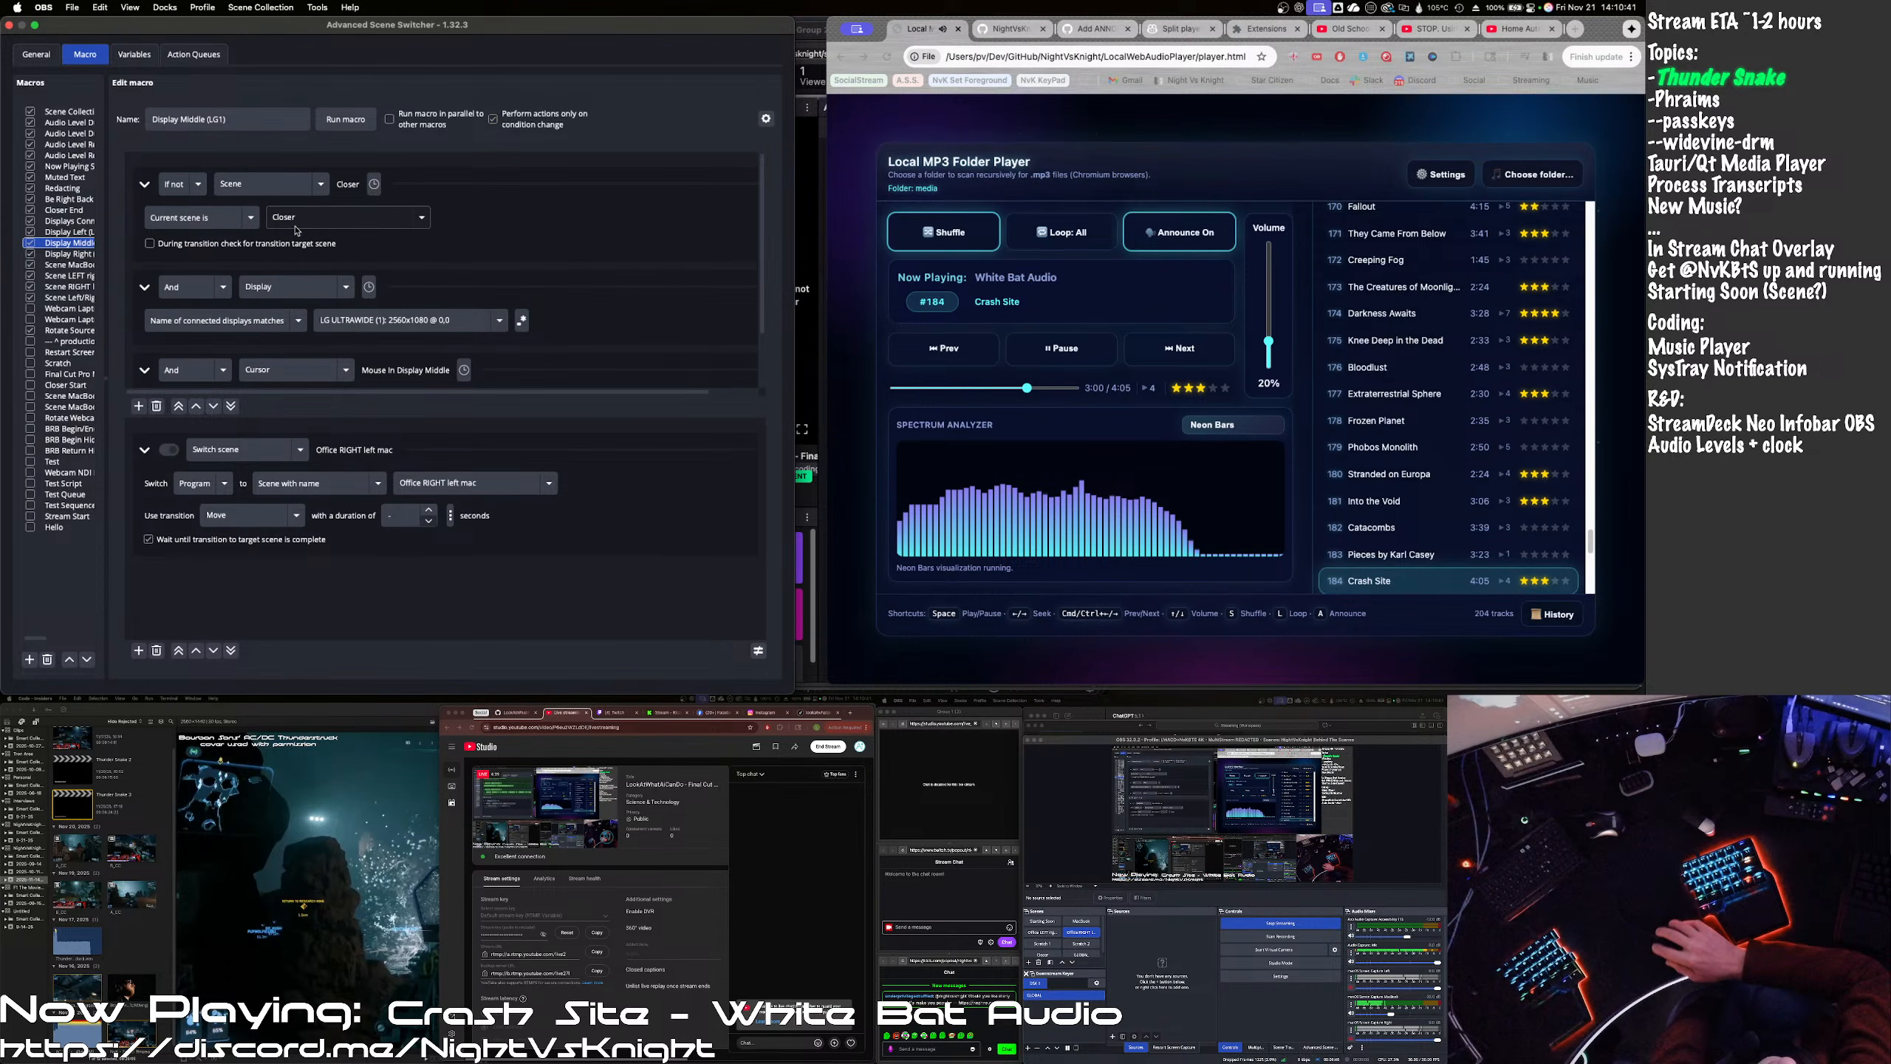
right_click(508, 218)
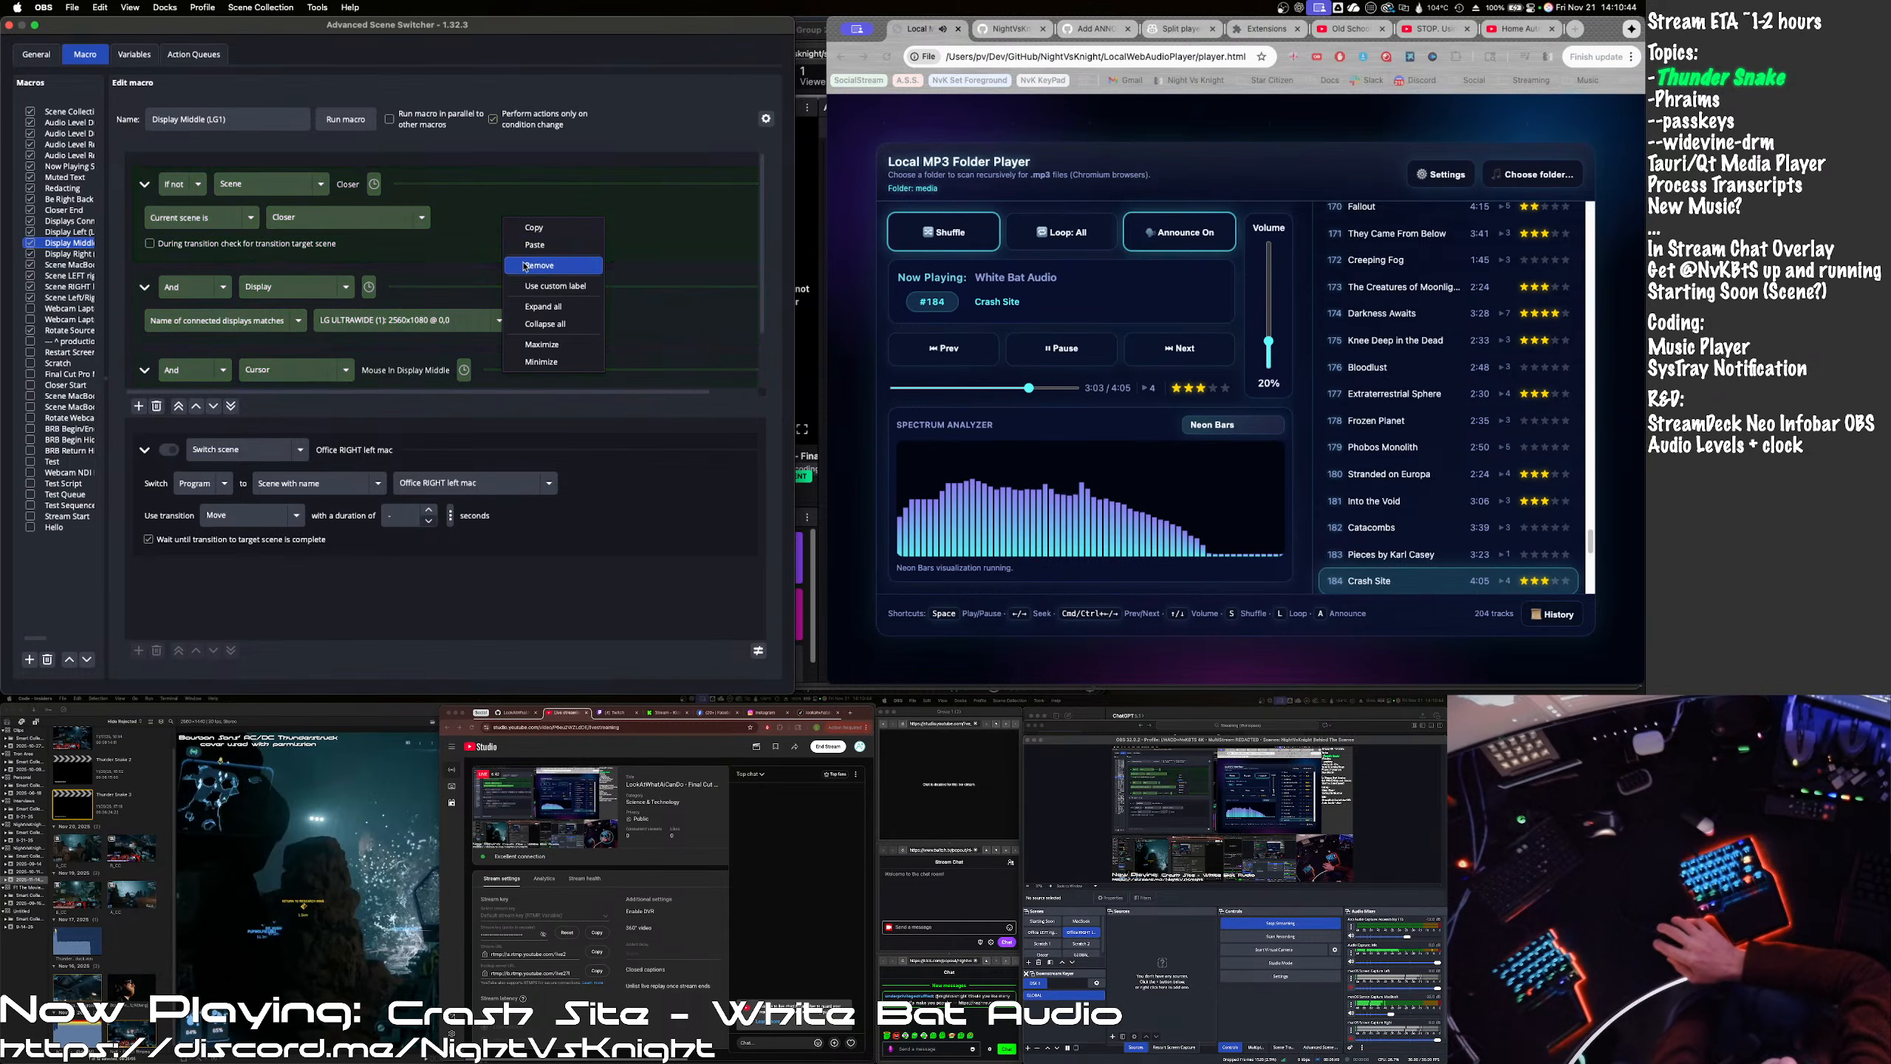
left_click(537, 266)
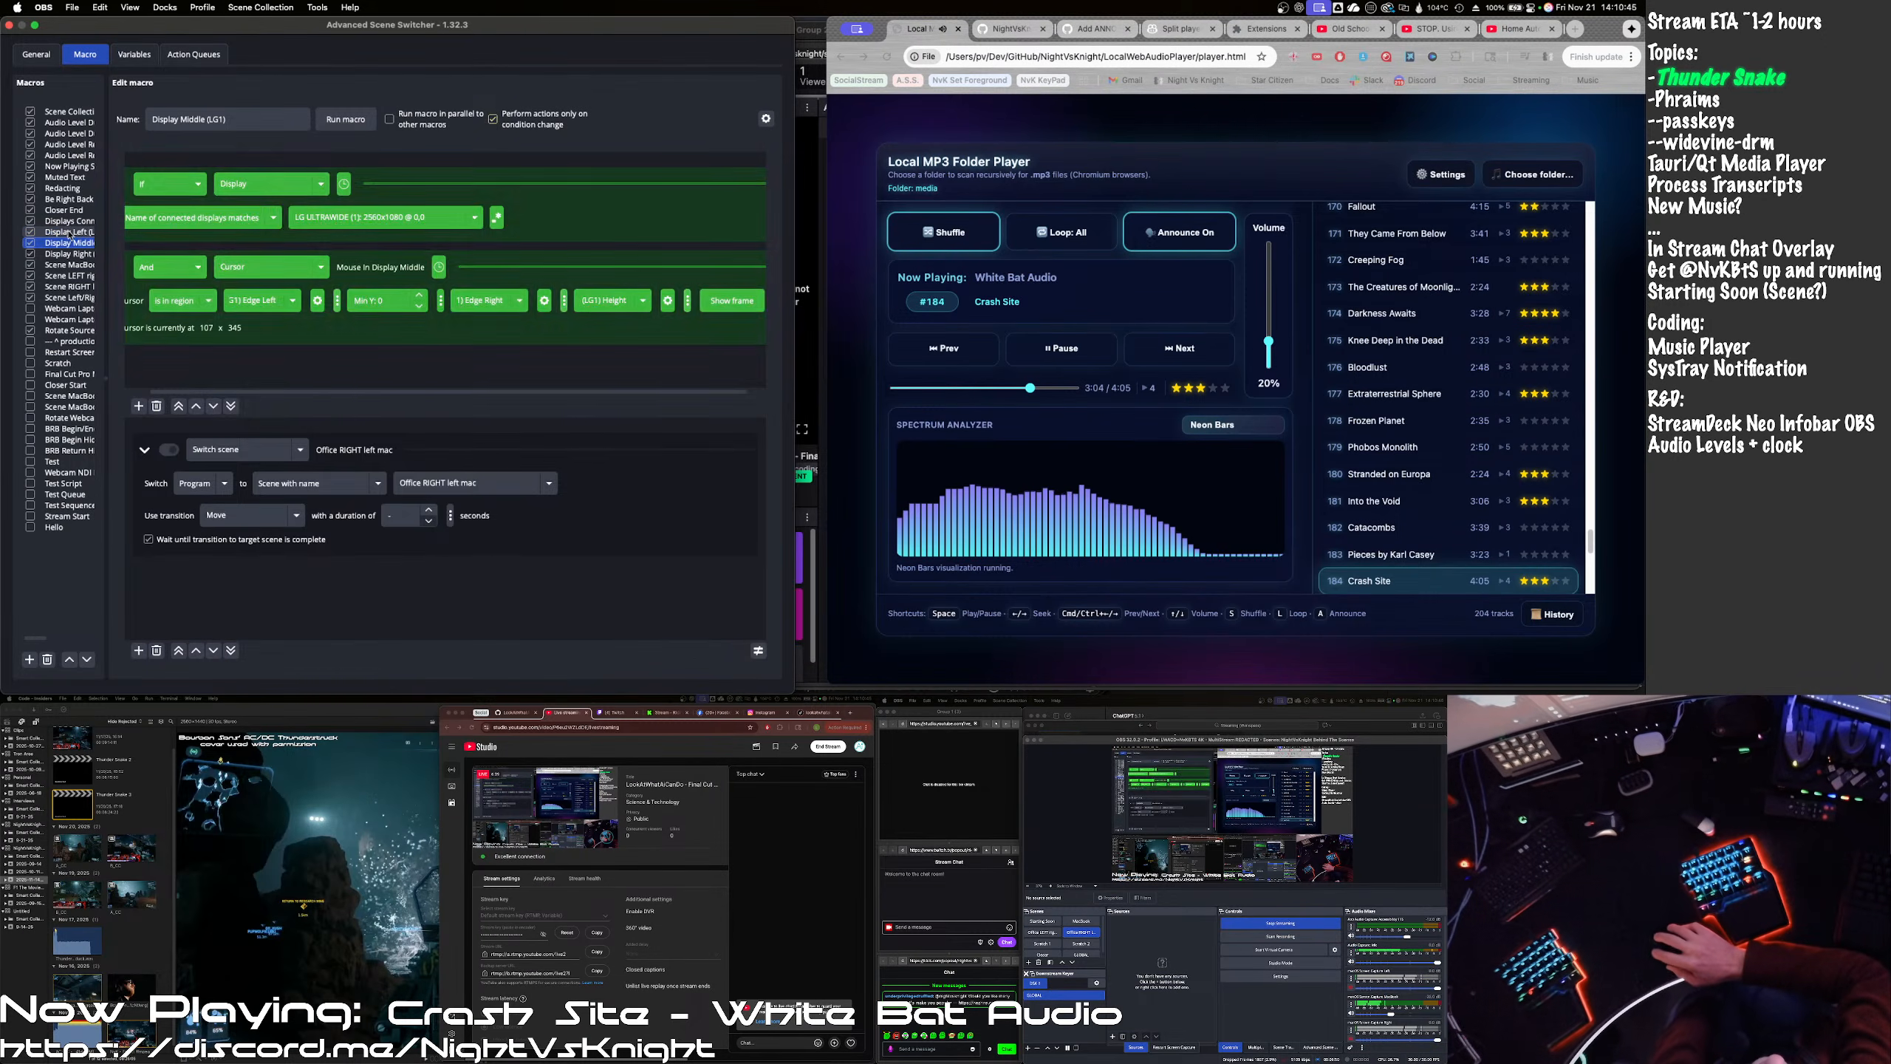
- Remove the "If not Scene Closer" condition from the Display Left (LG1) macro and view its remaining conditions from their start
left_click(70, 233)
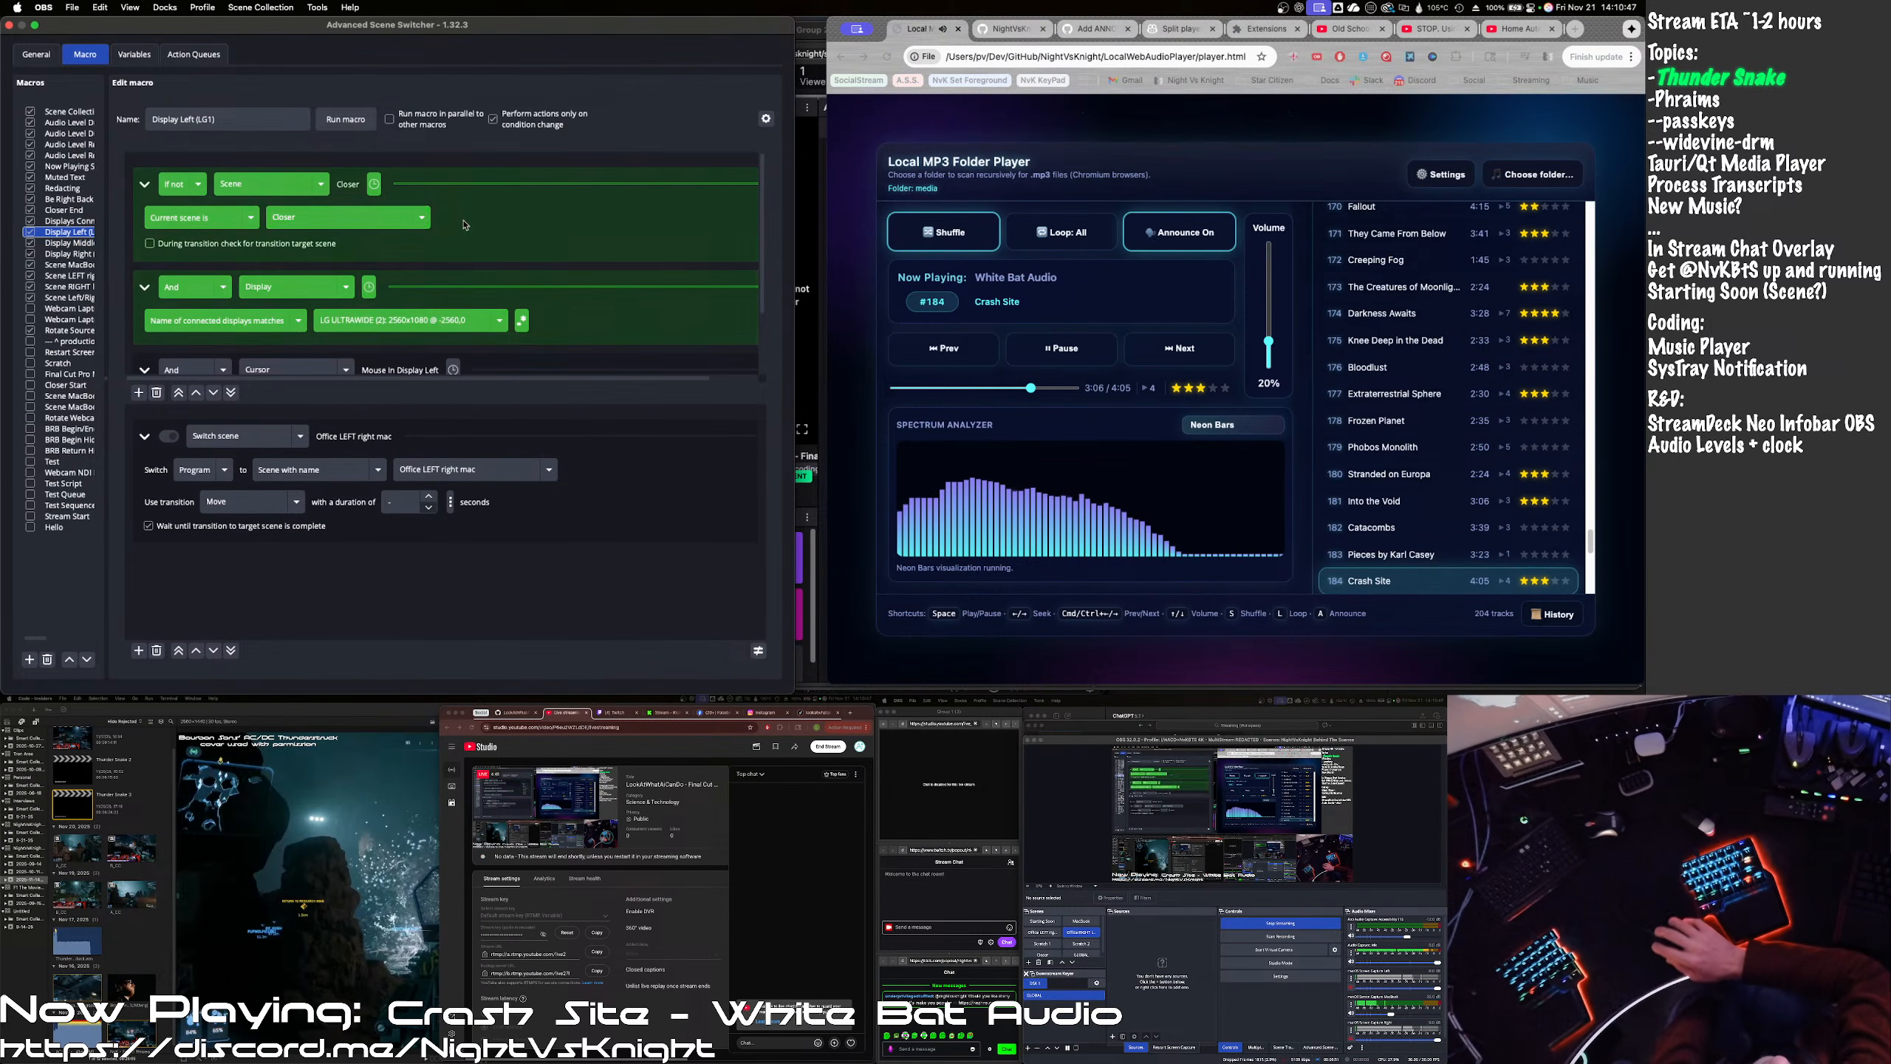
right_click(513, 220)
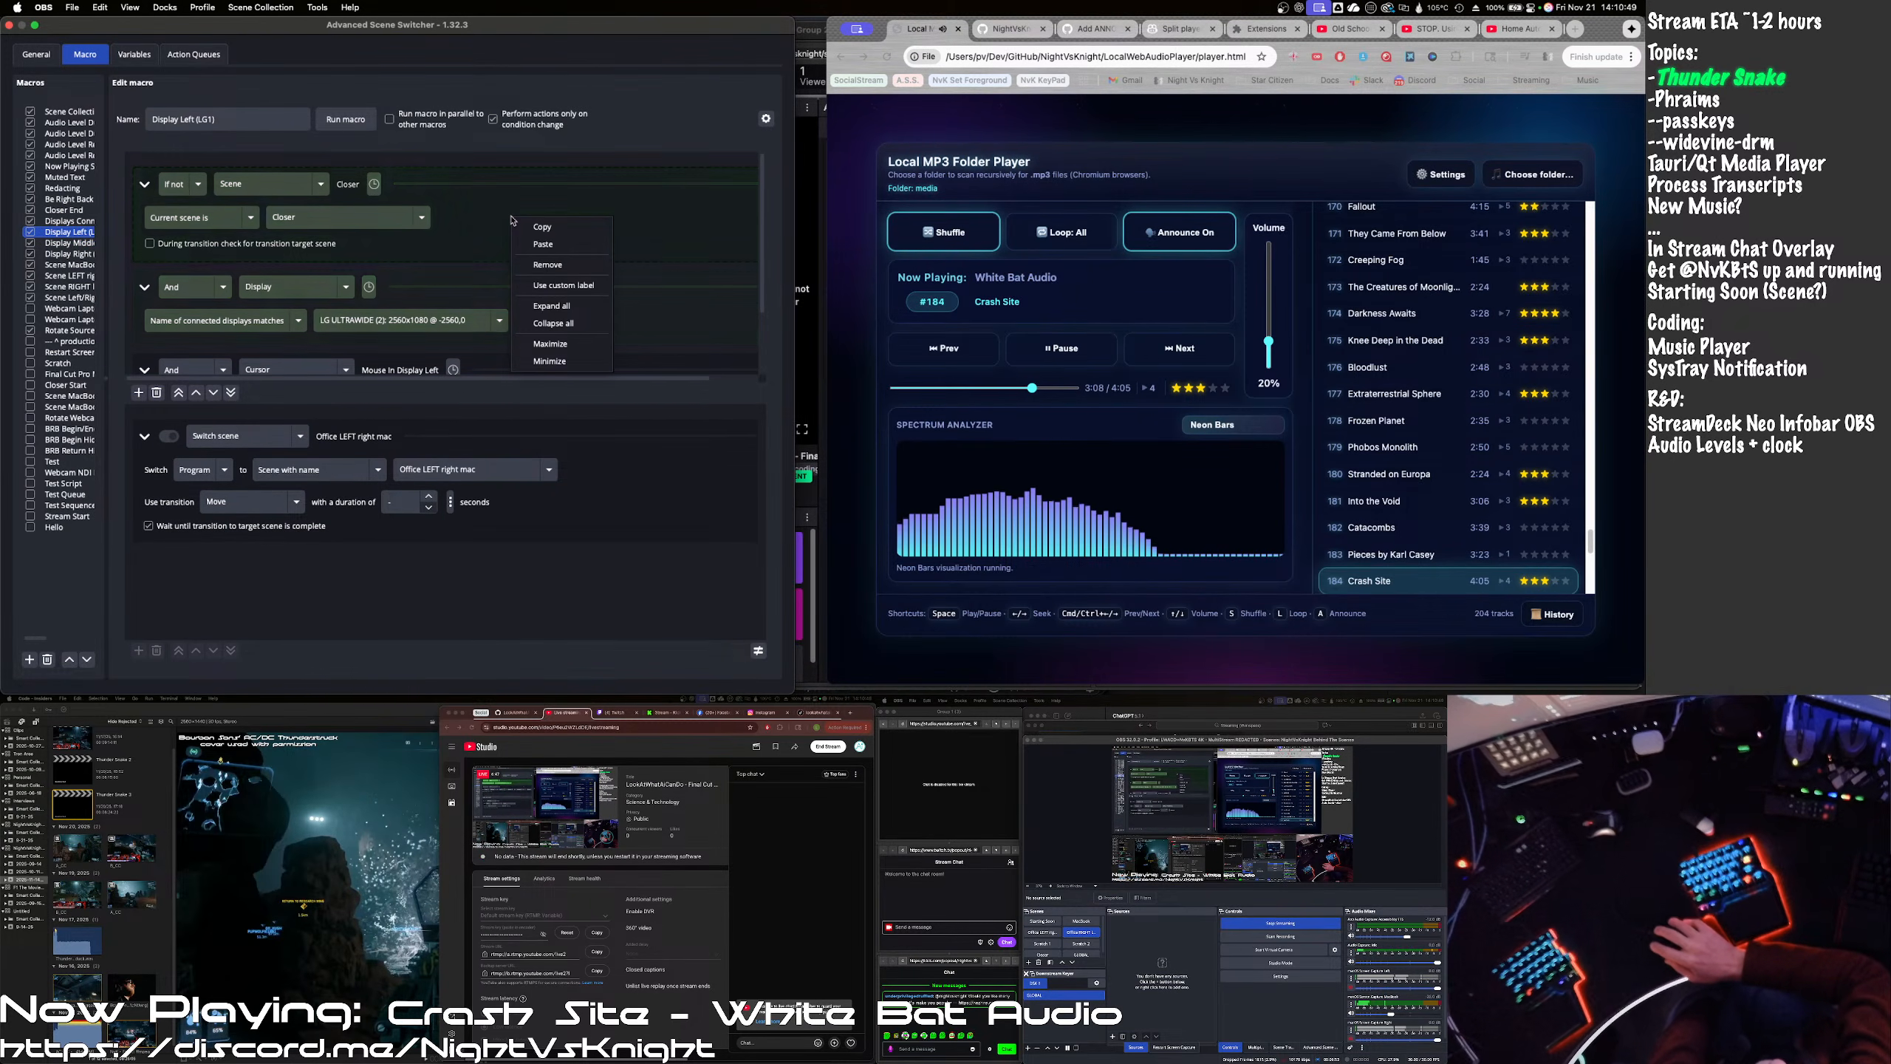
left_click(536, 265)
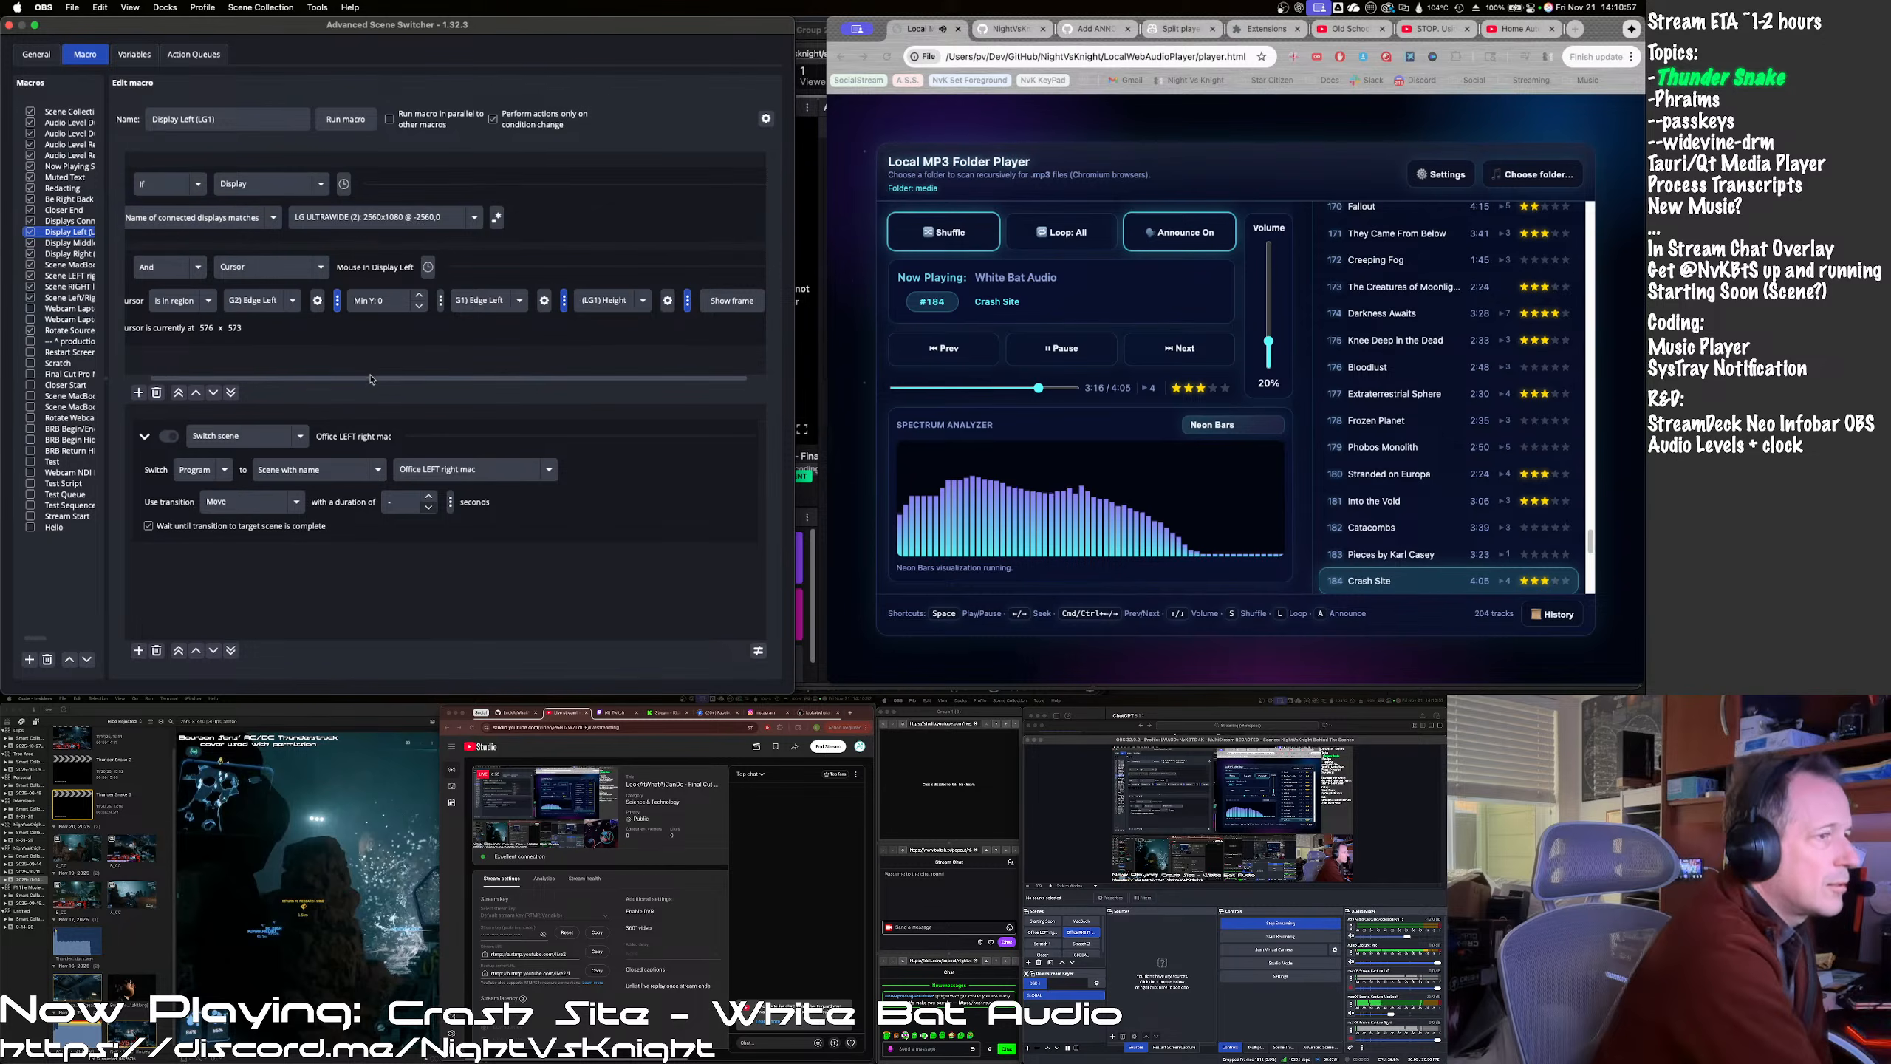
left_click_drag(371, 381, 309, 385)
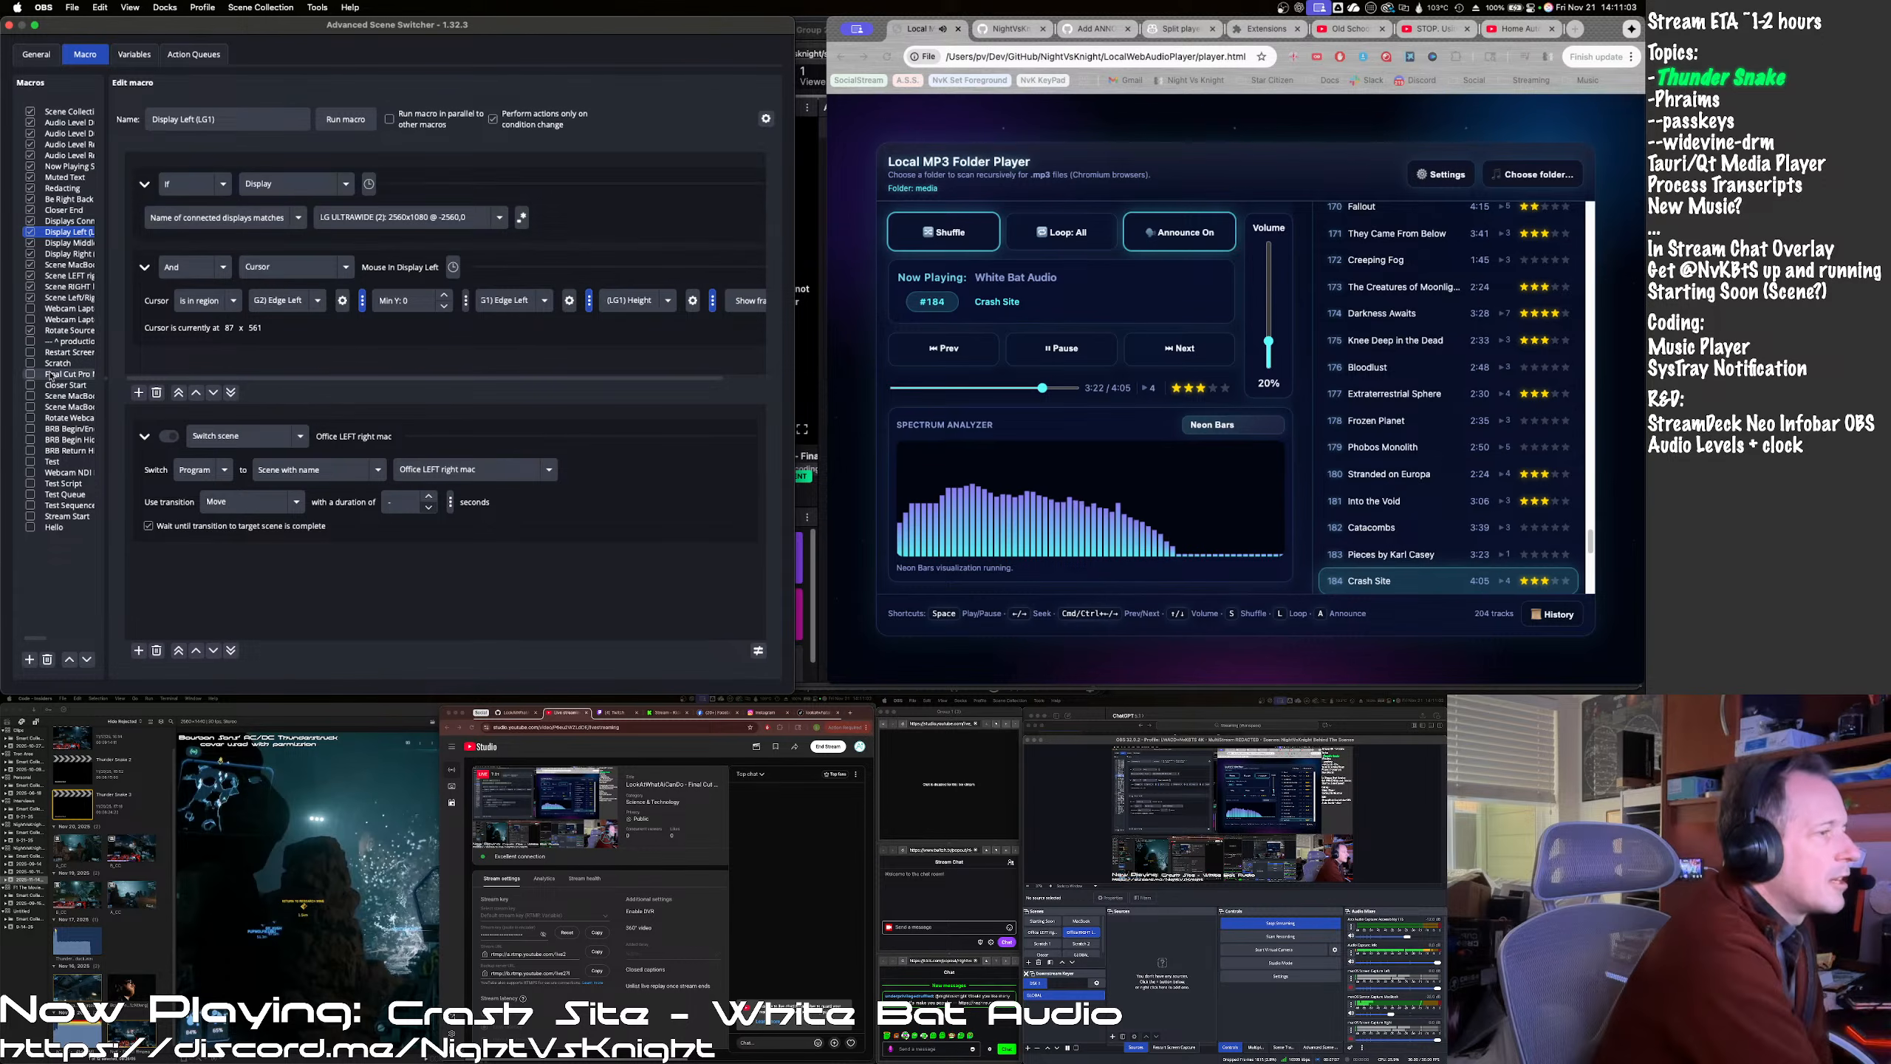
- Widen the macro list and reopen the Display Left (LG1) macro
left_click(69, 551)
left_click_drag(105, 532, 177, 524)
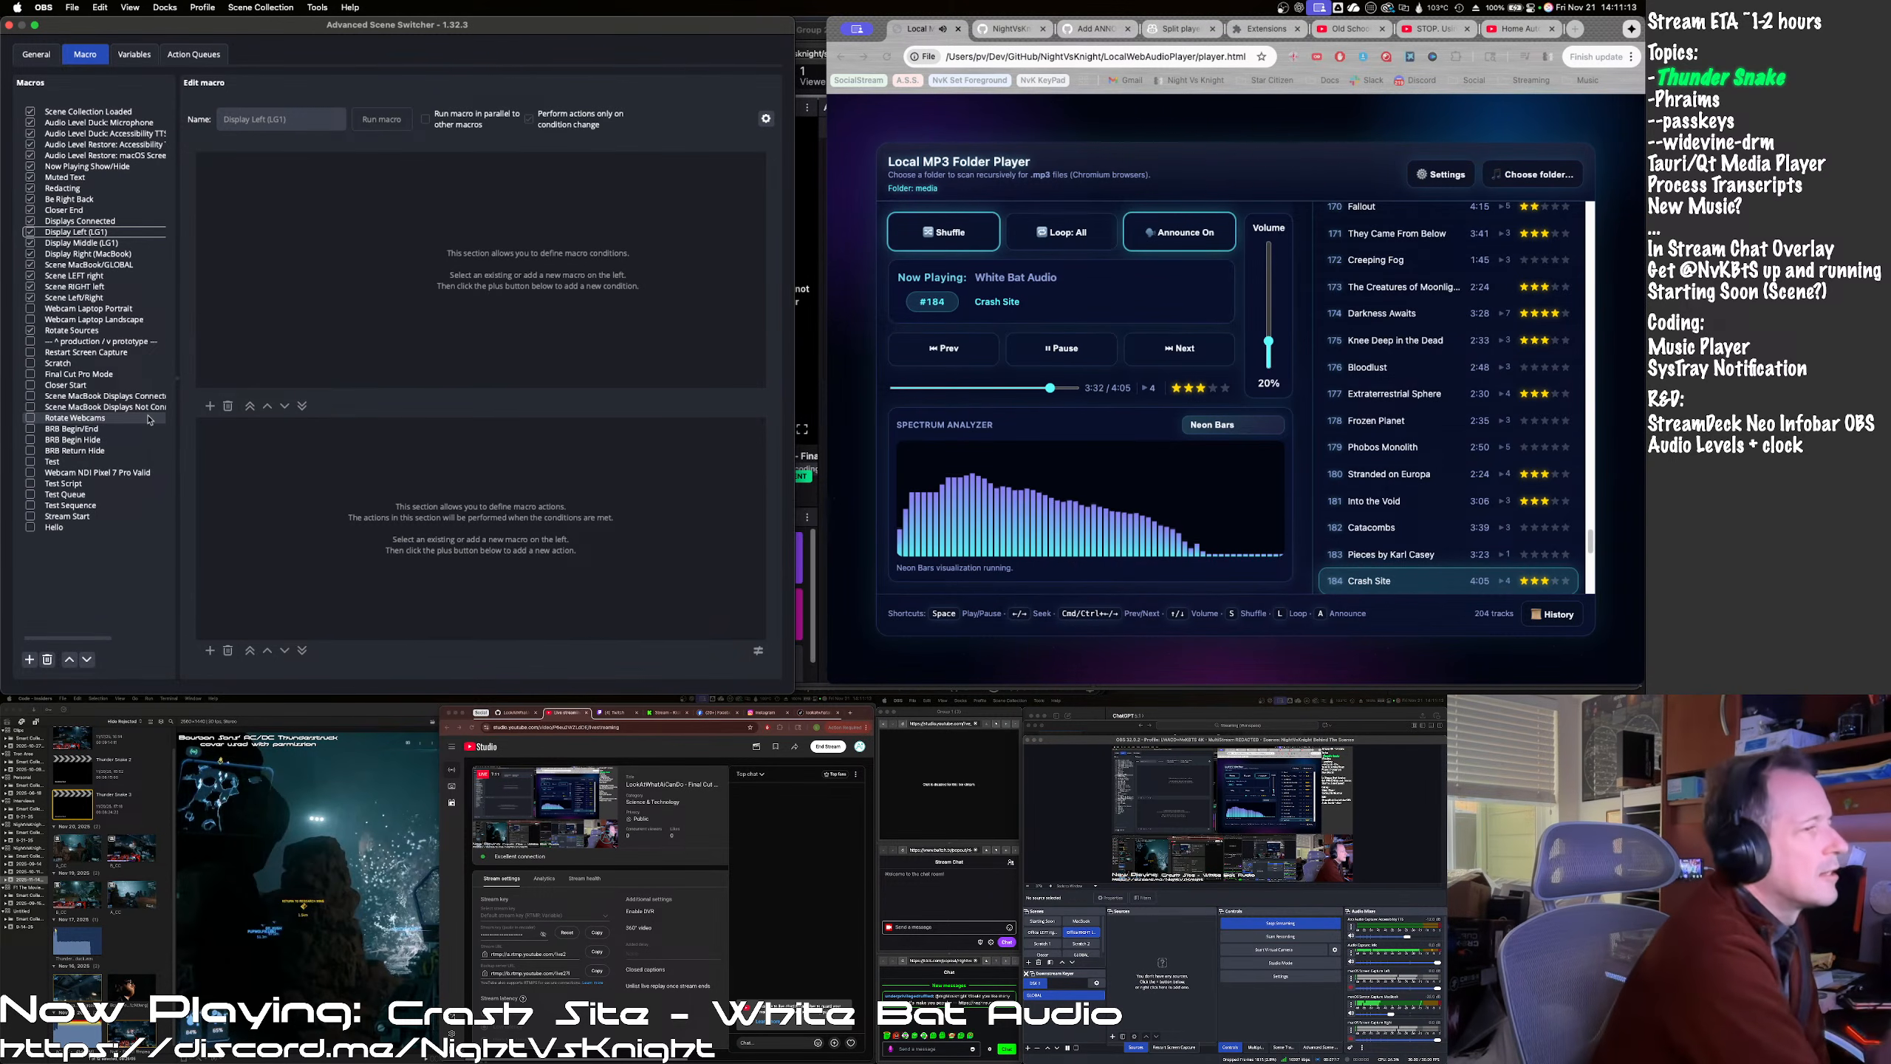
left_click(87, 234)
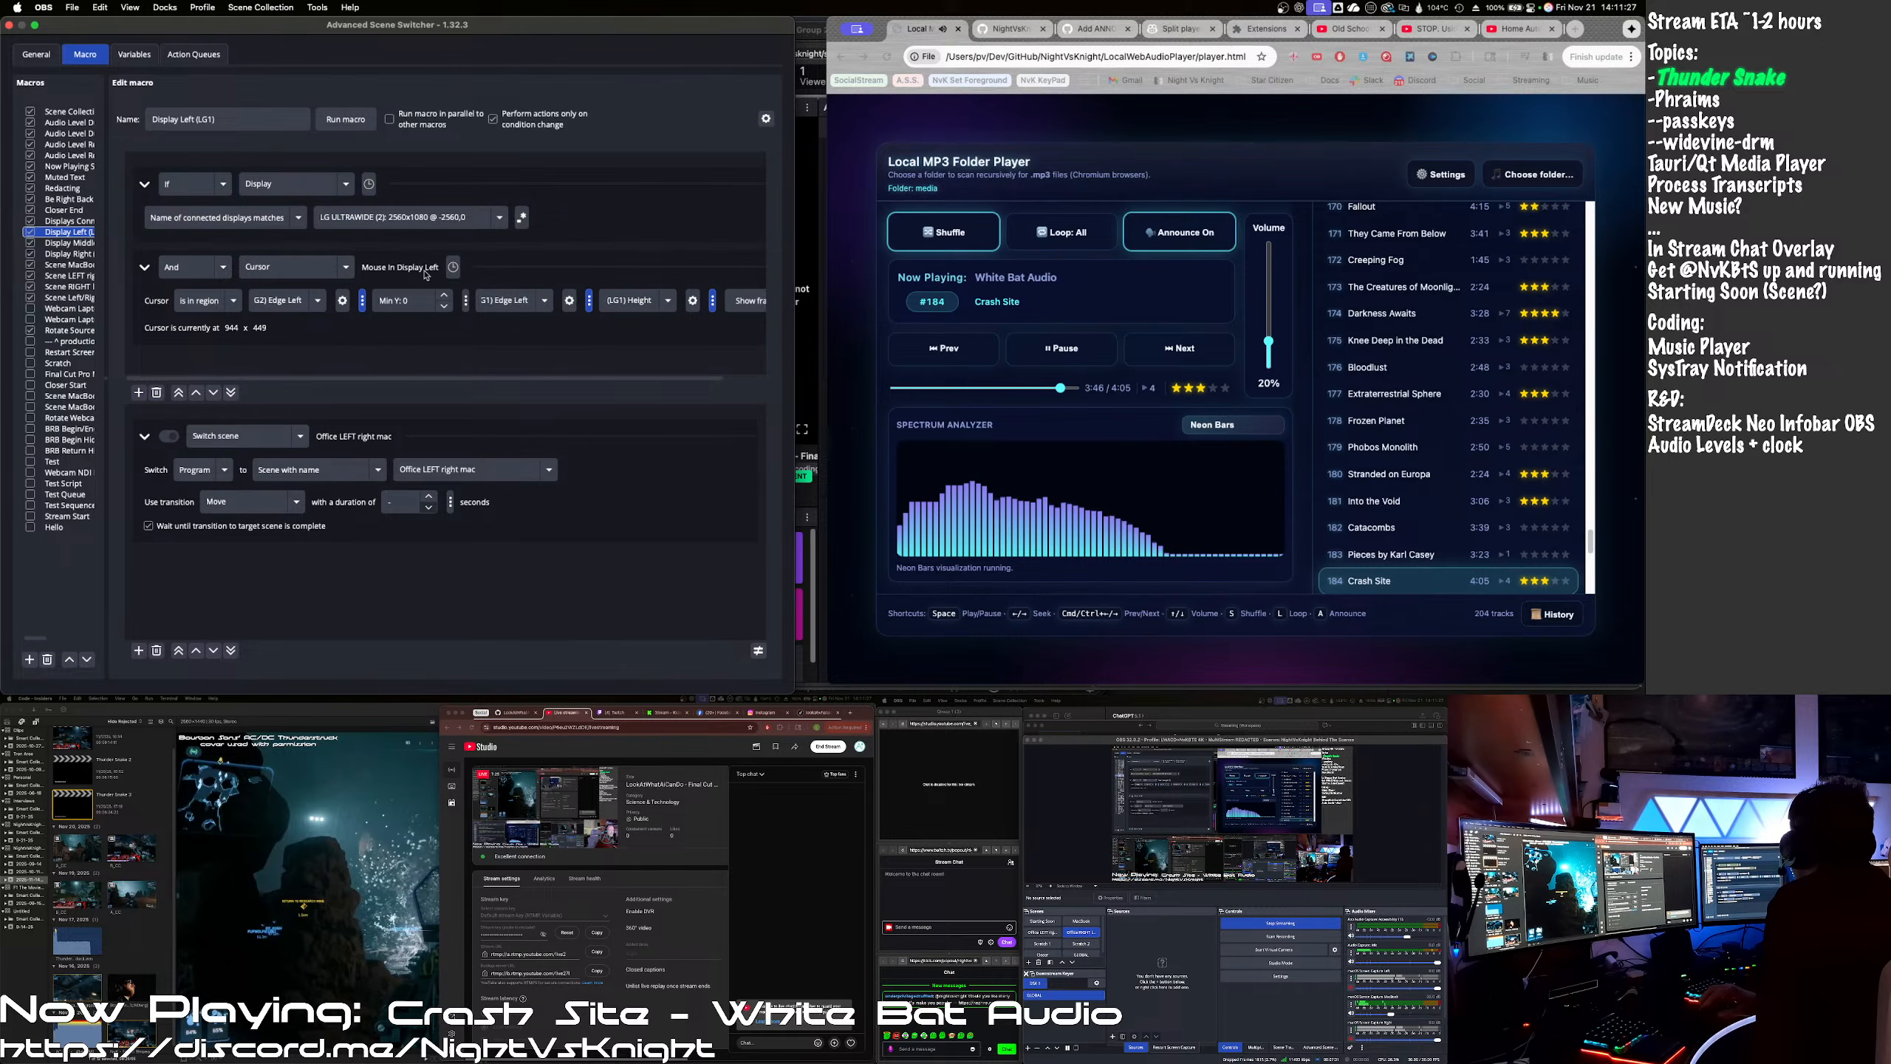
- In the Display Right (MacBook) macro, make the first condition a Variable check that Displays Connected equals 1
left_click(83, 256)
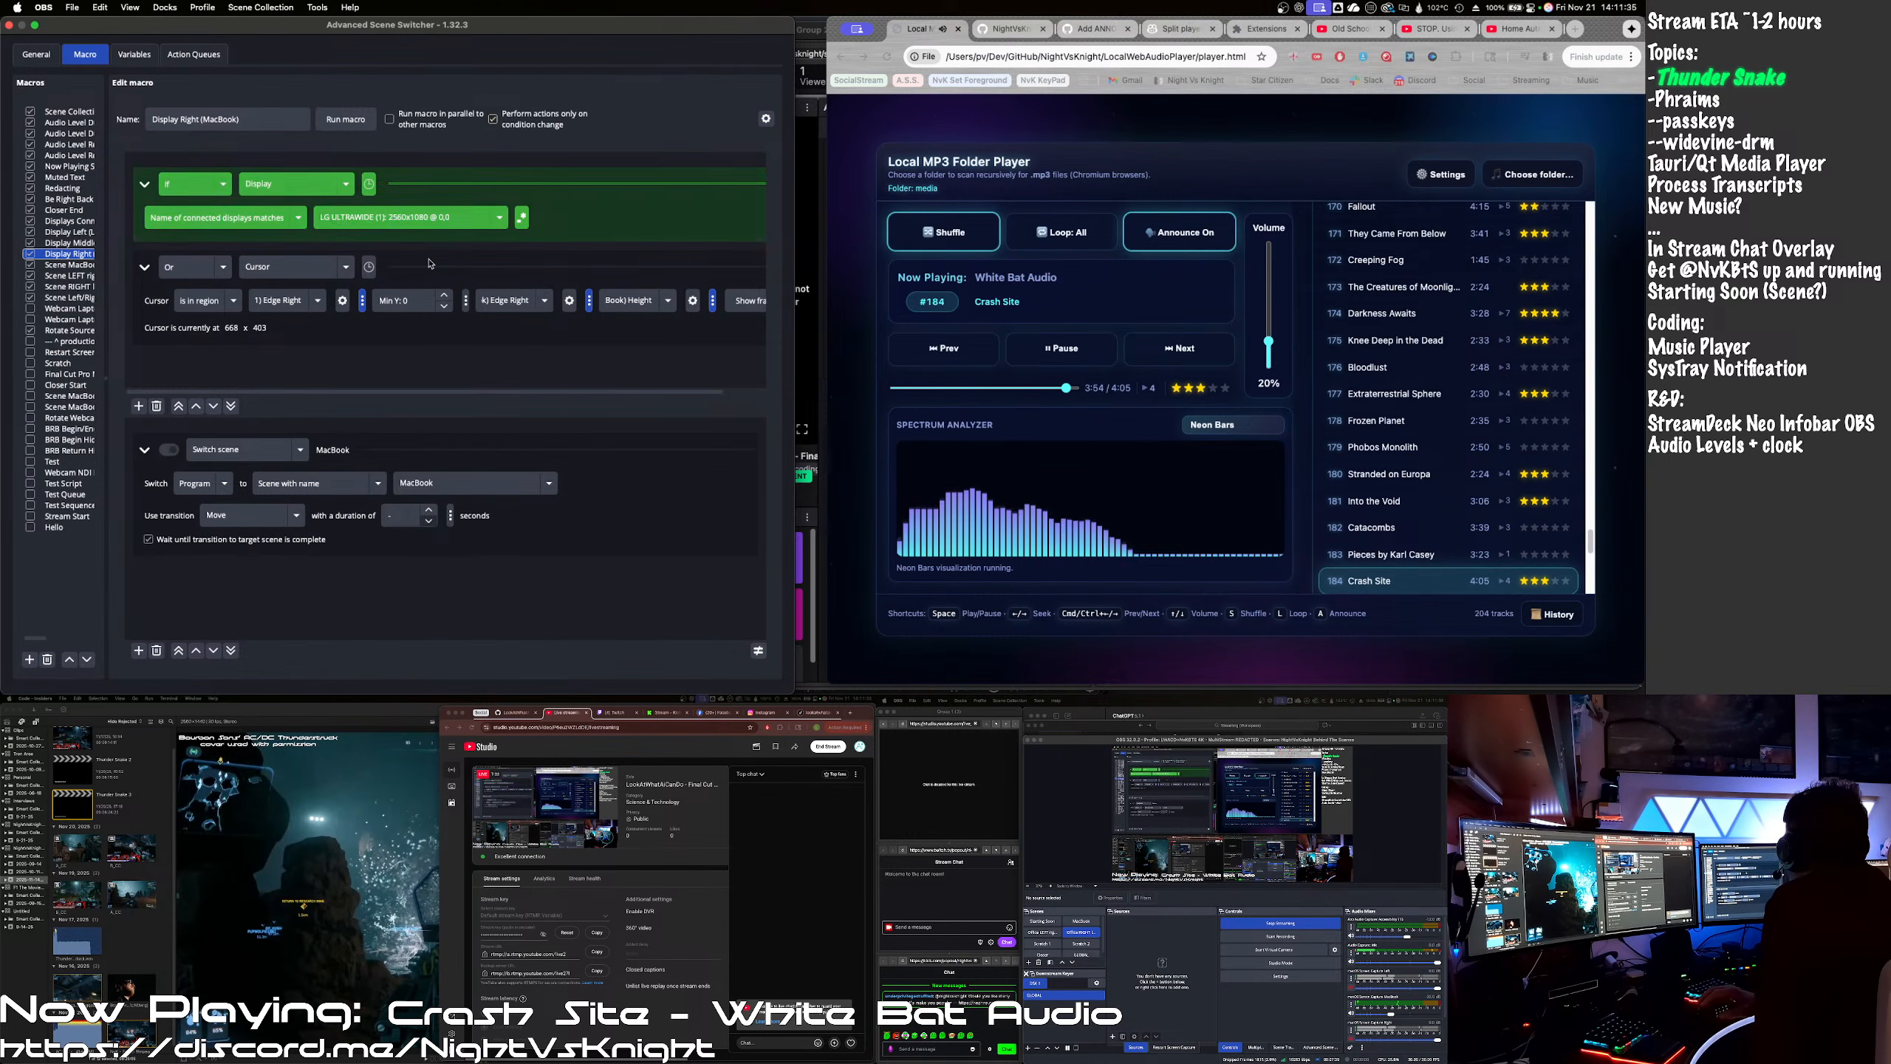
left_click(347, 186)
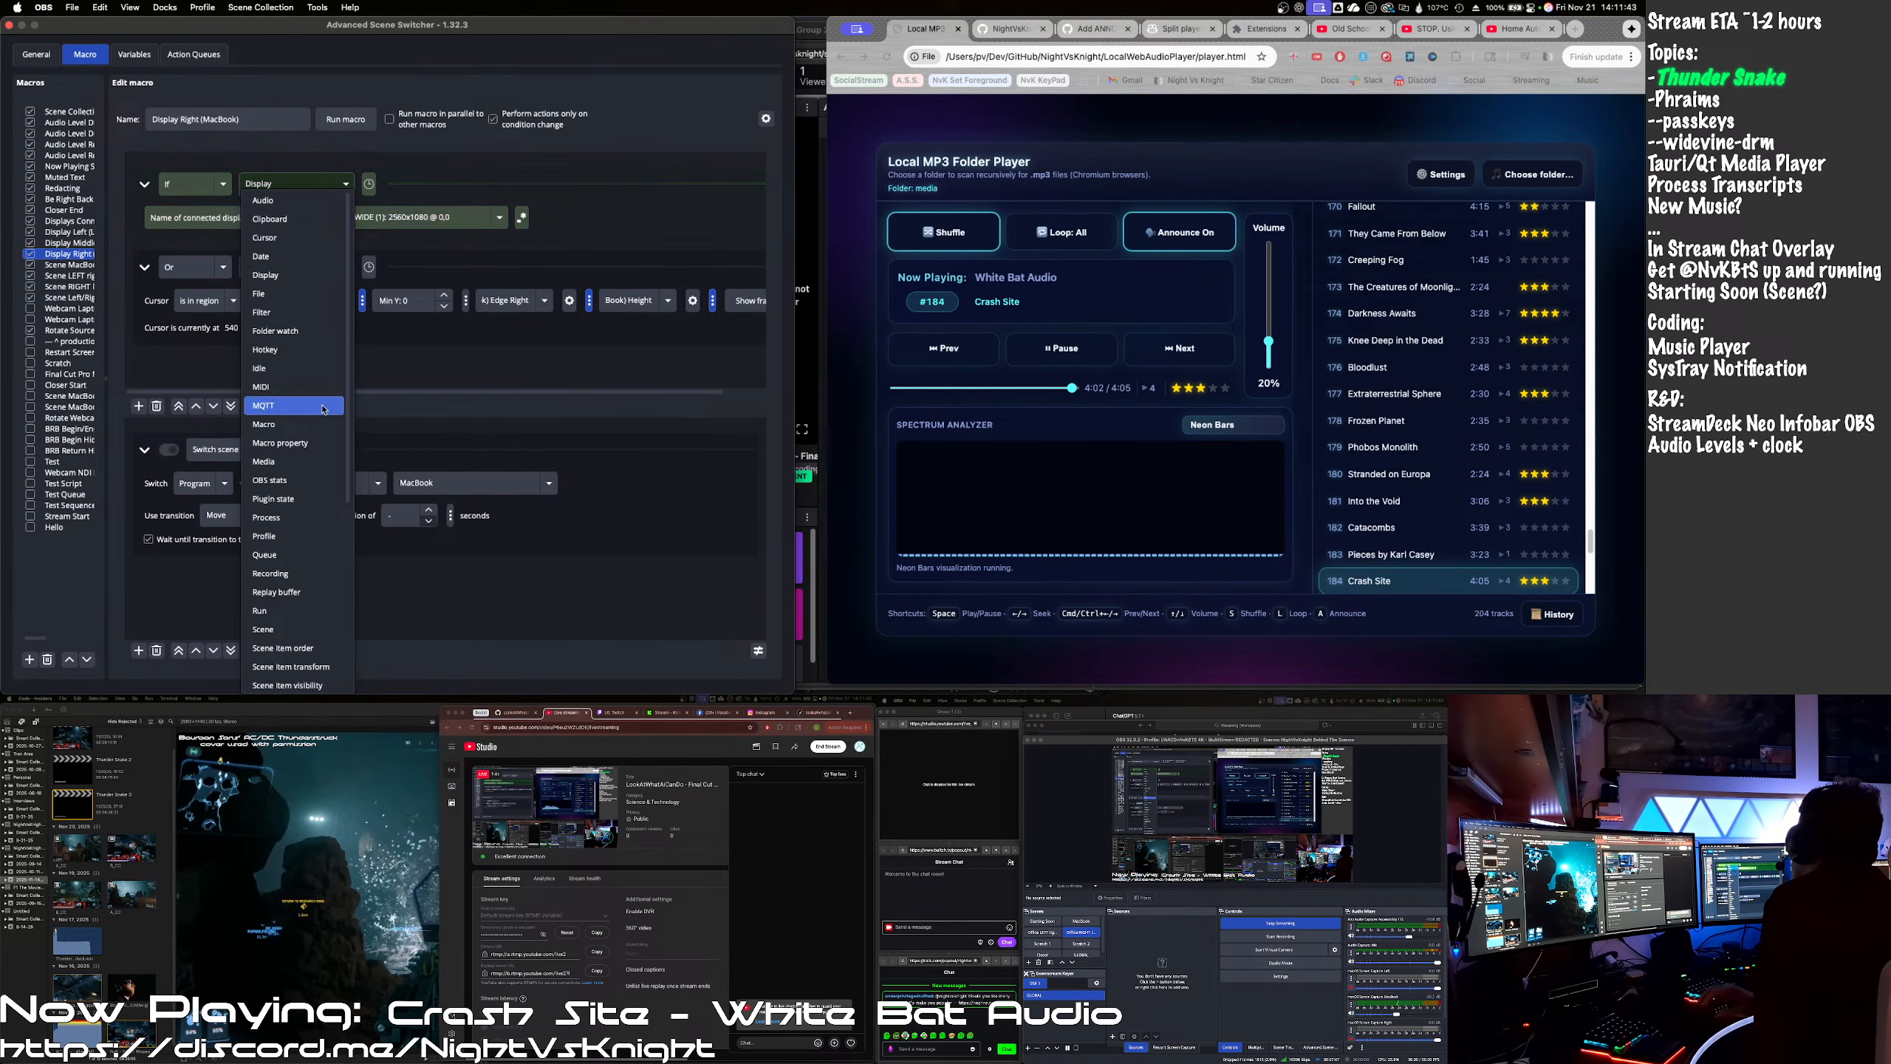
scroll(336, 609, "down", 5)
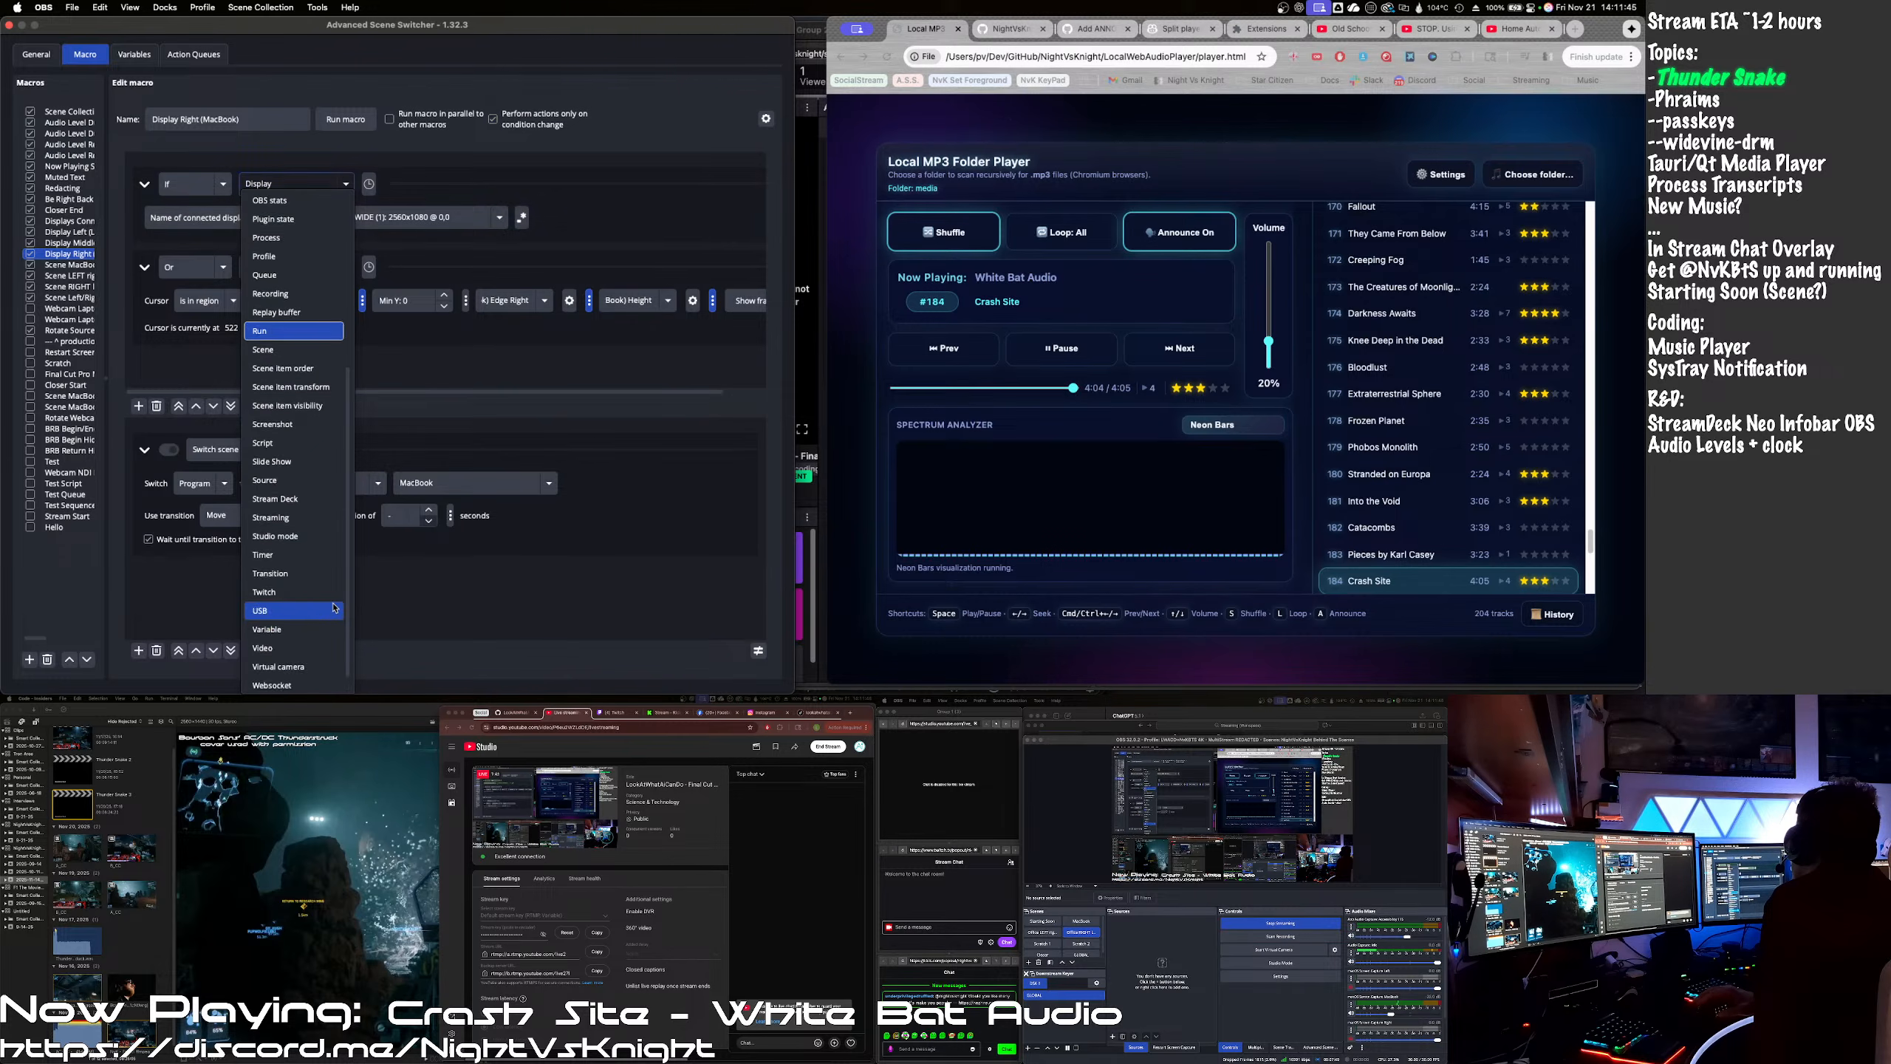
left_click(336, 602)
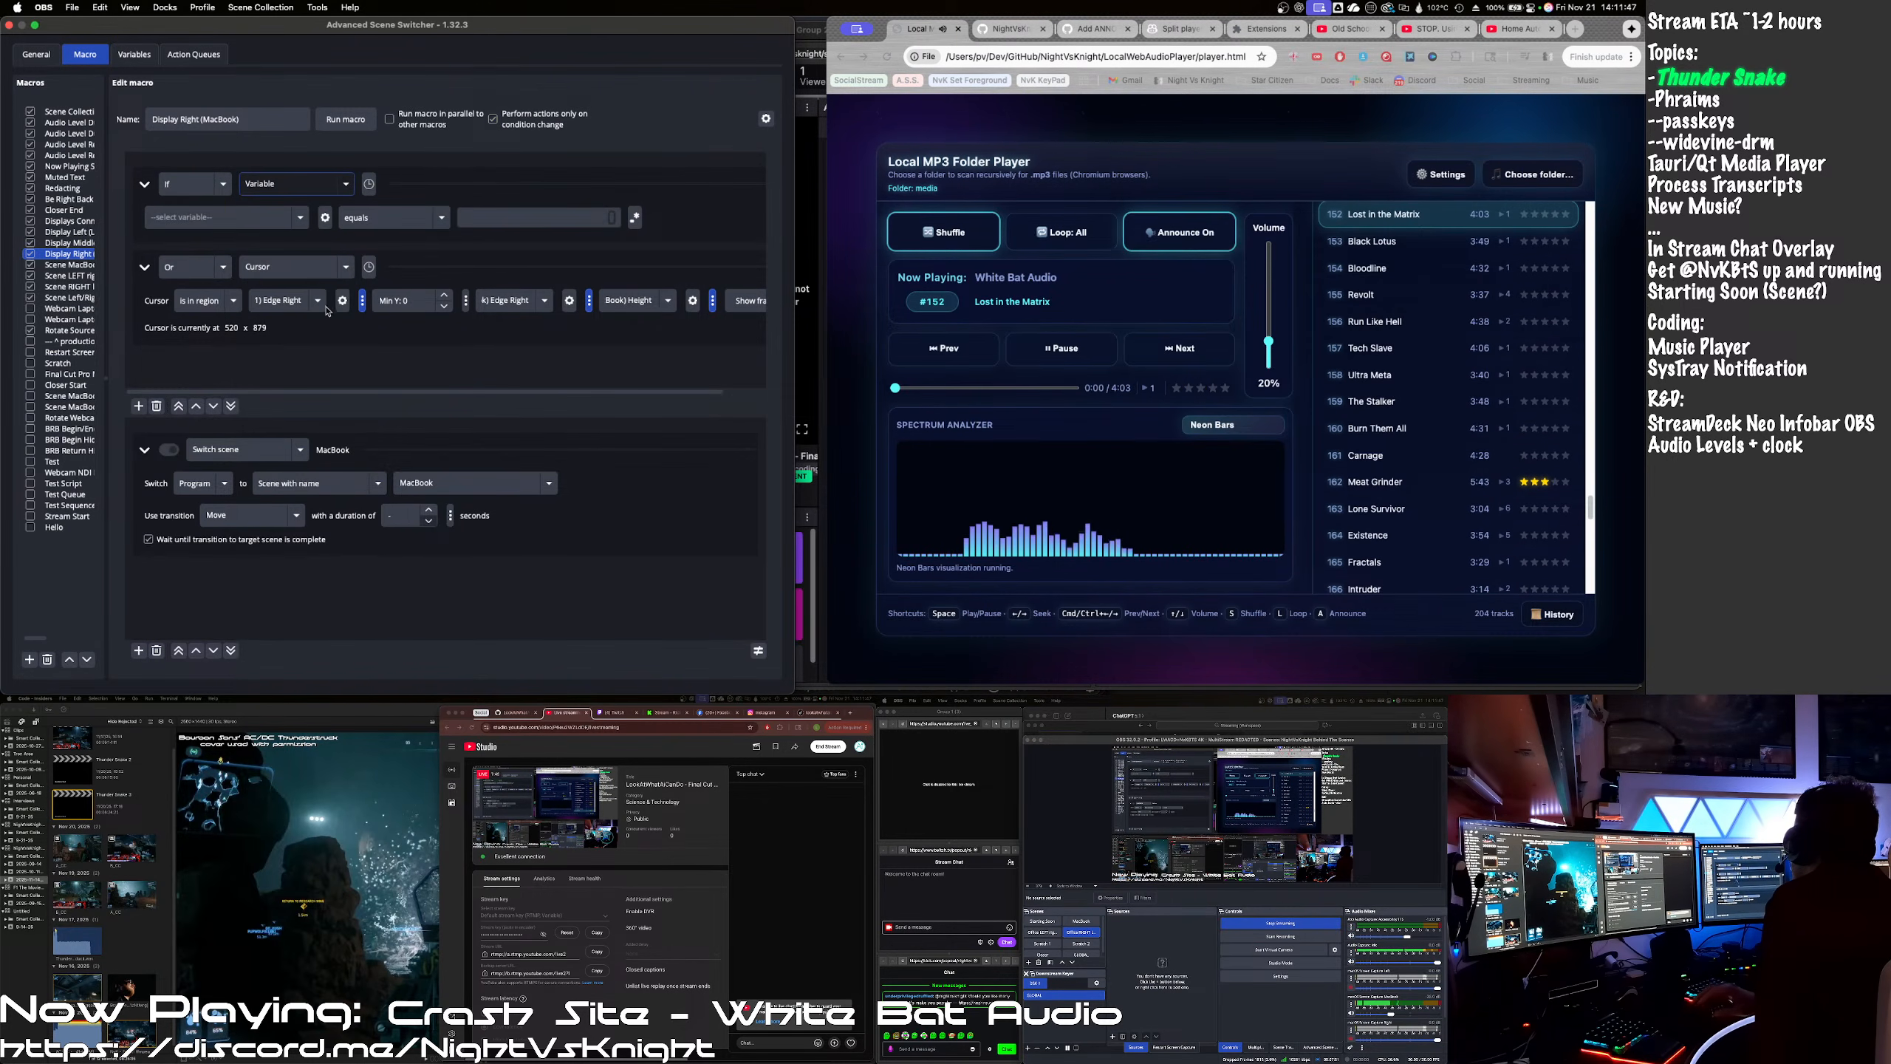
left_click(223, 216)
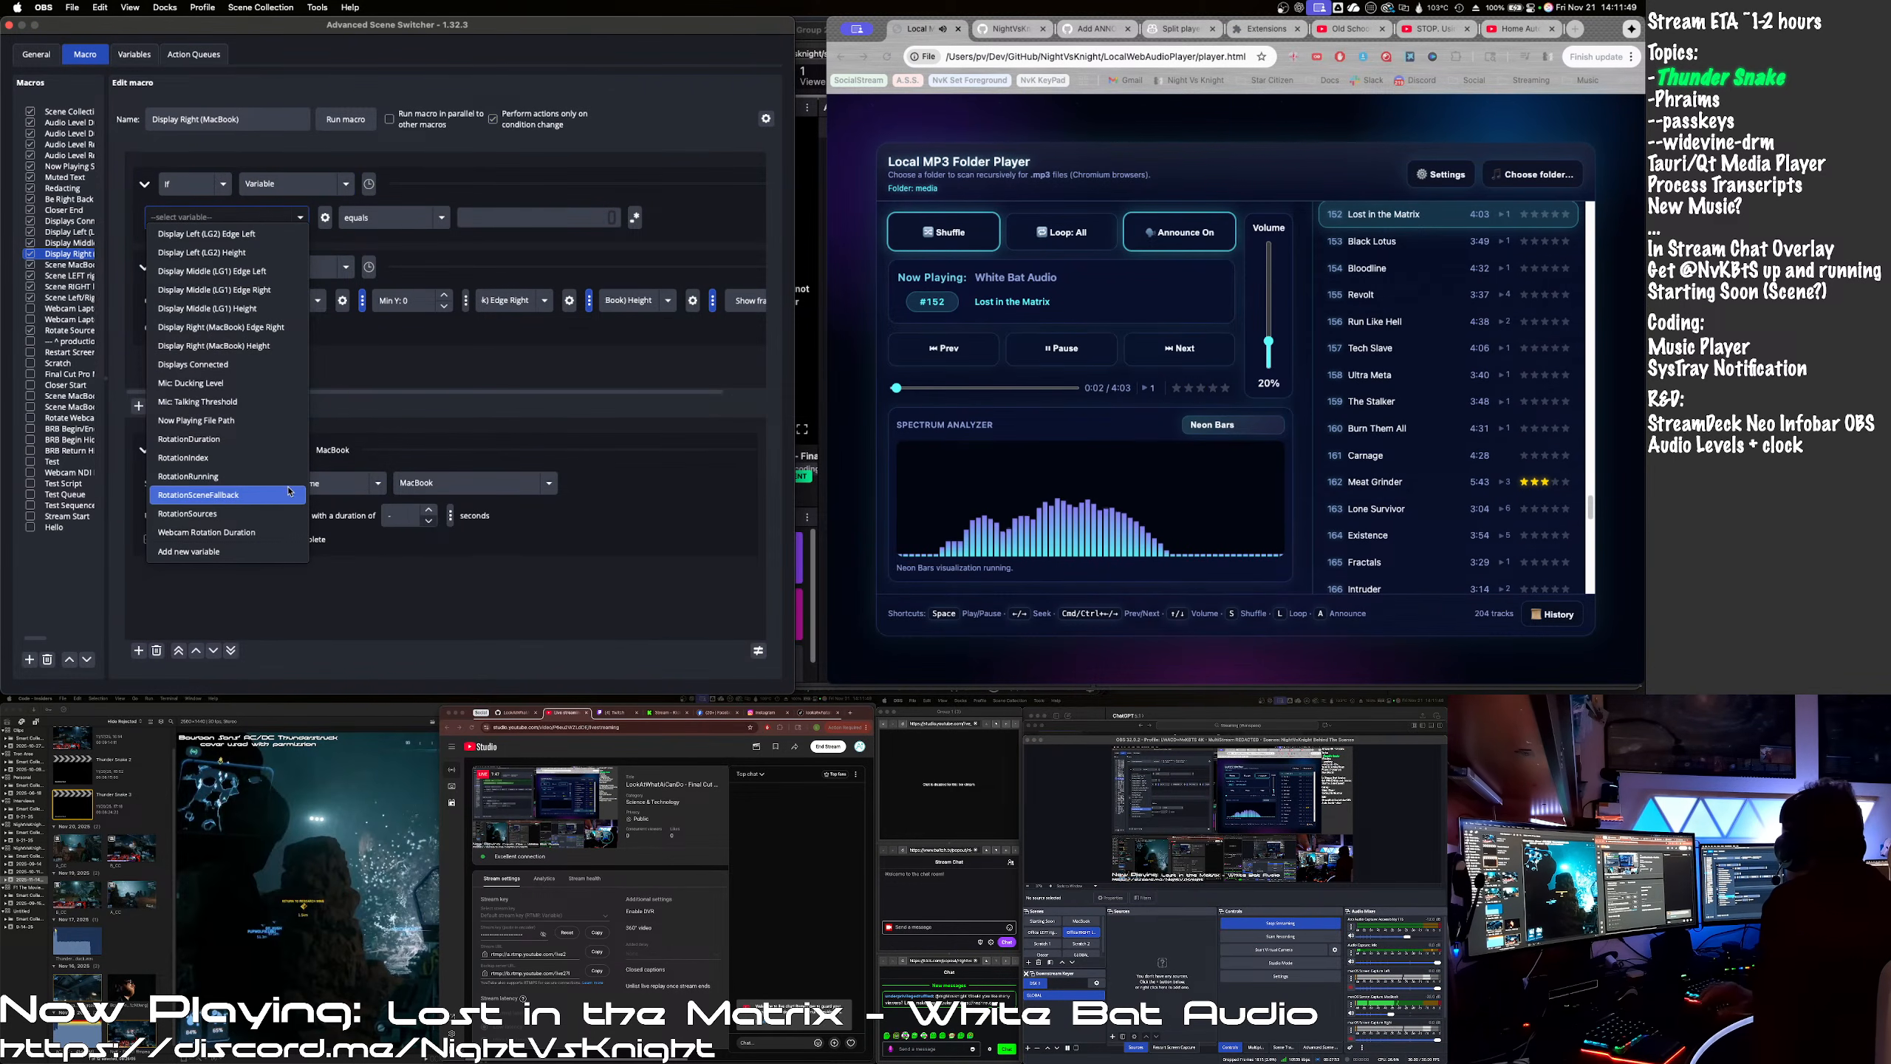
left_click(294, 364)
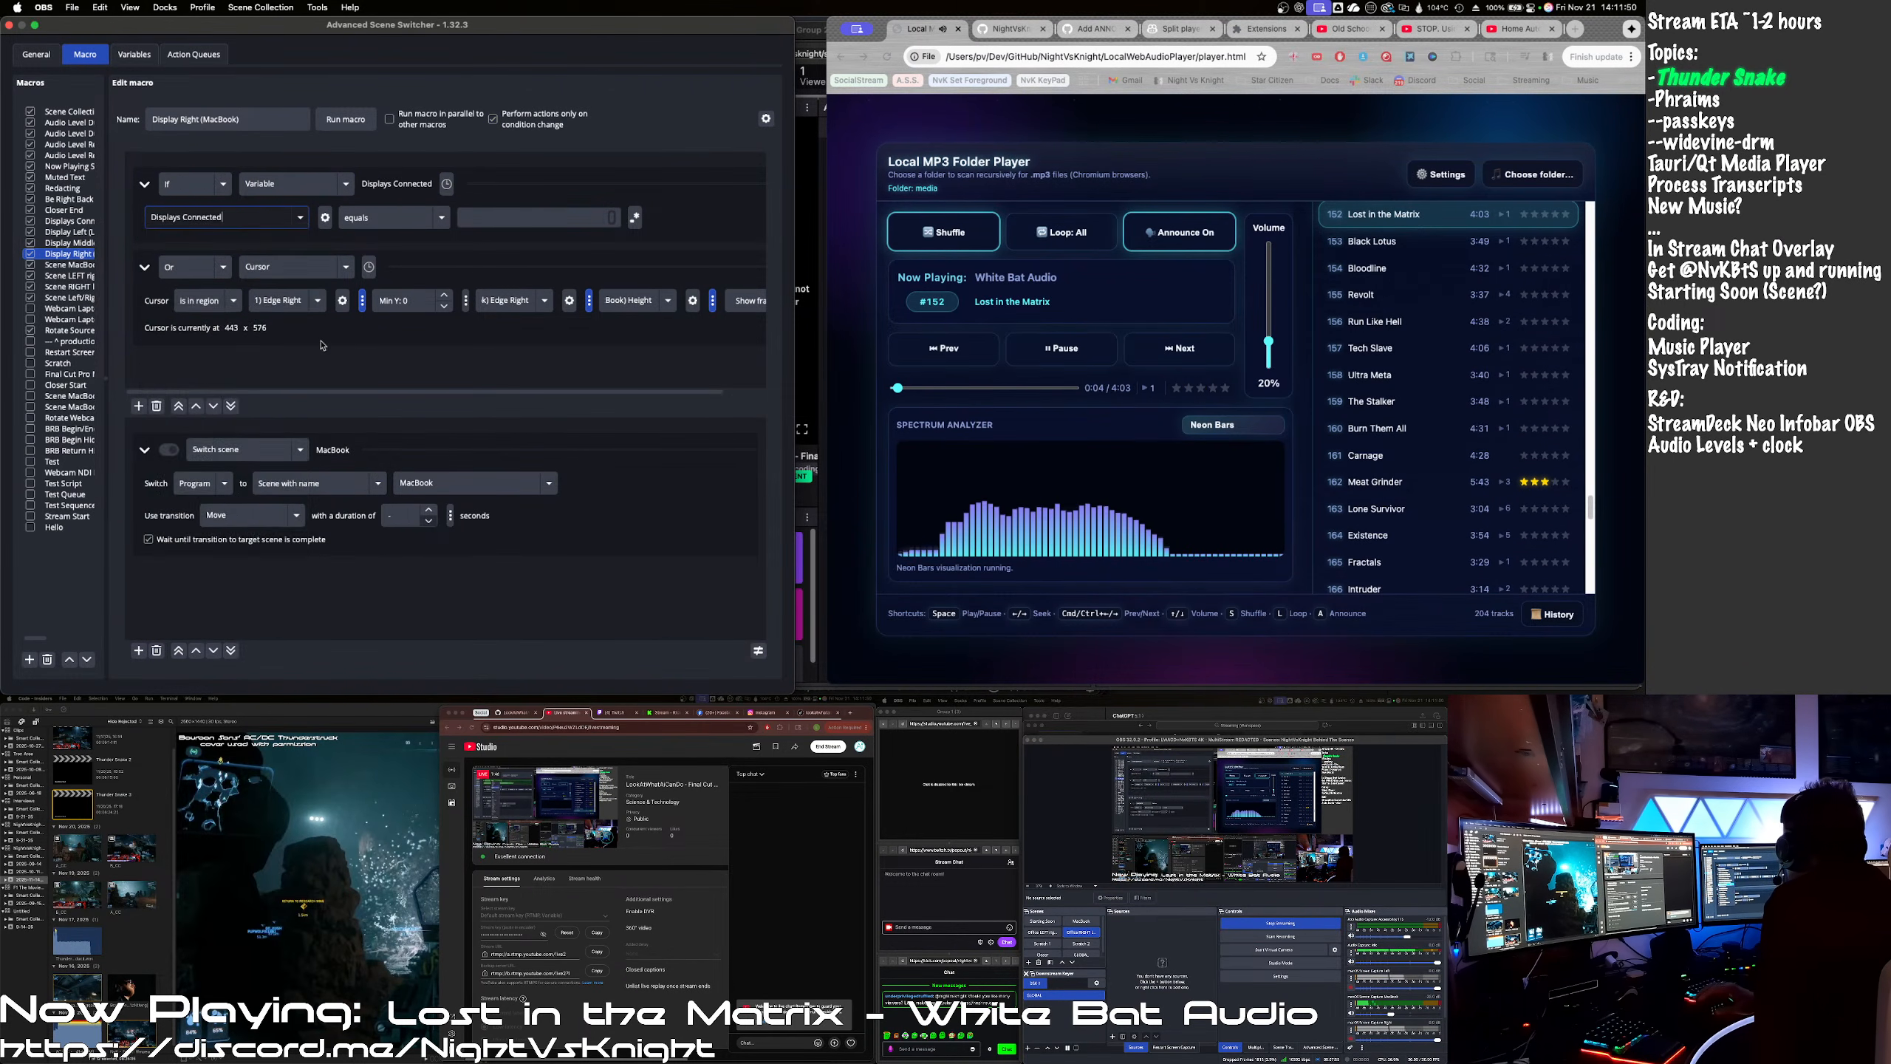
left_click(458, 221)
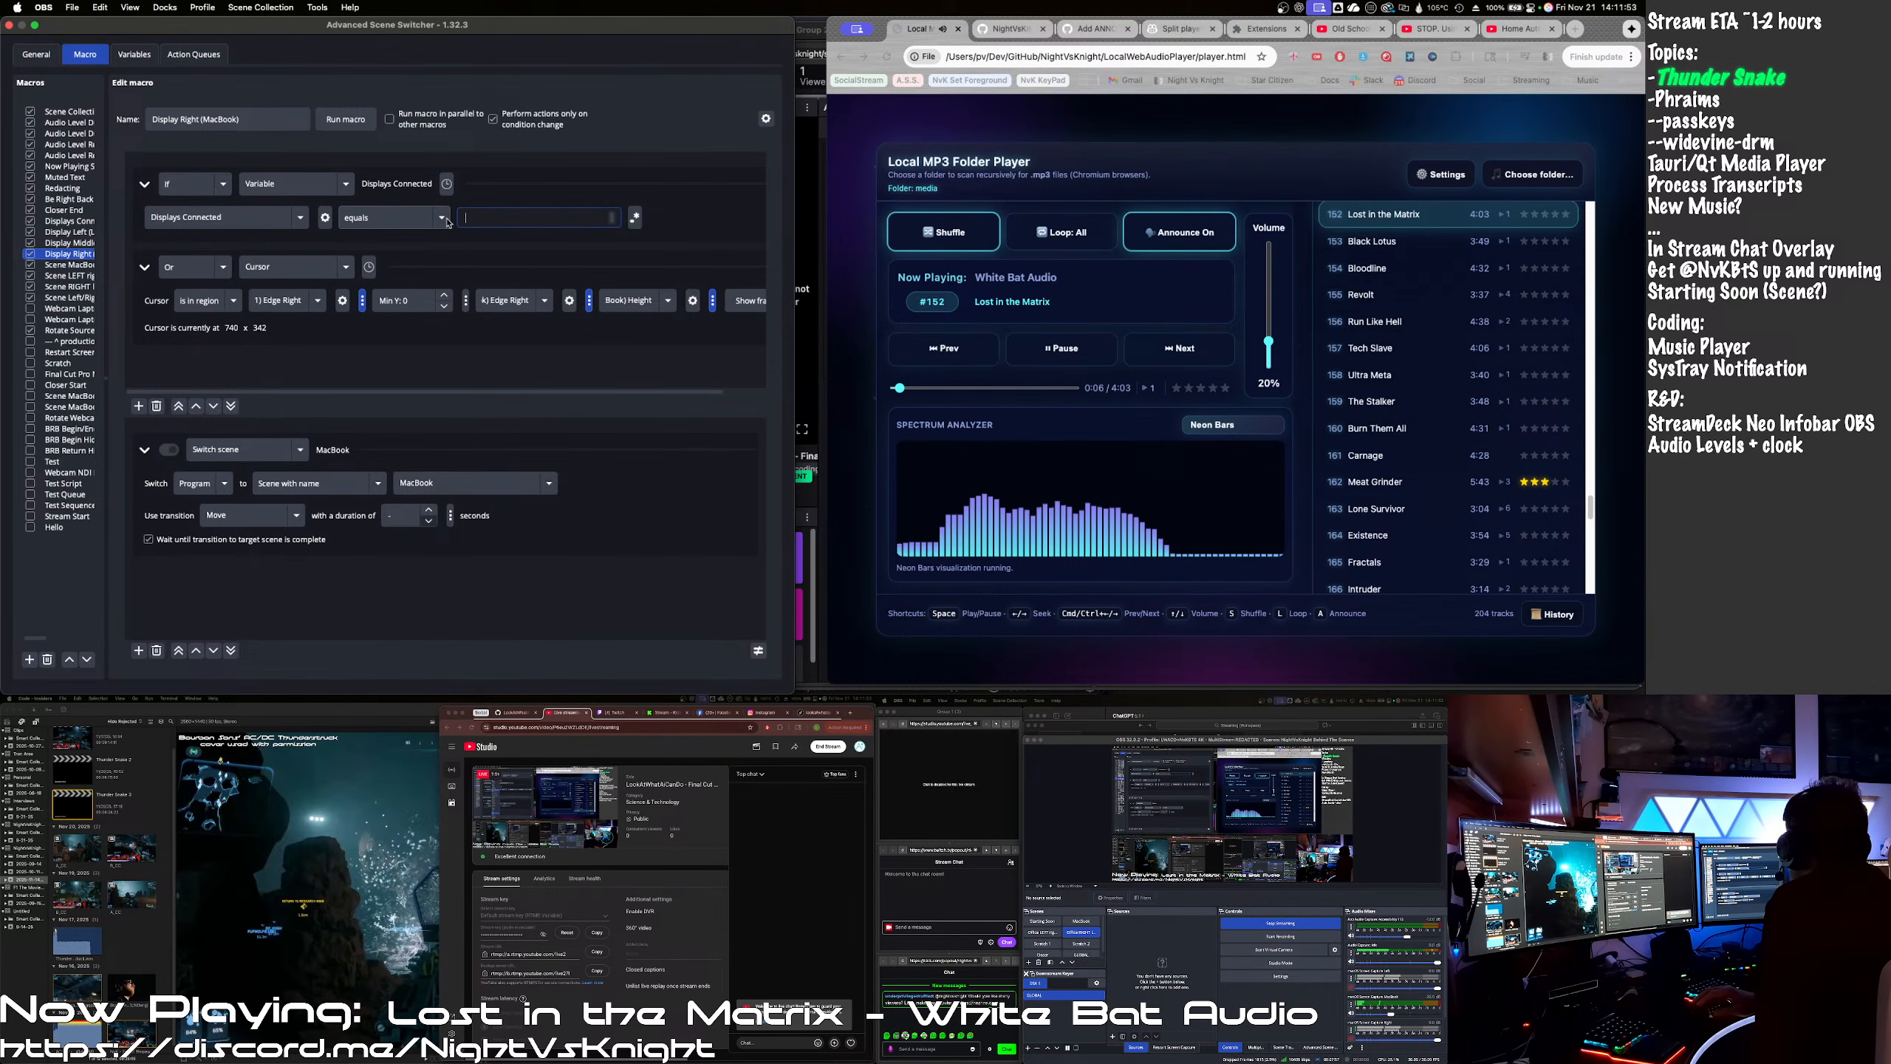
type("1")
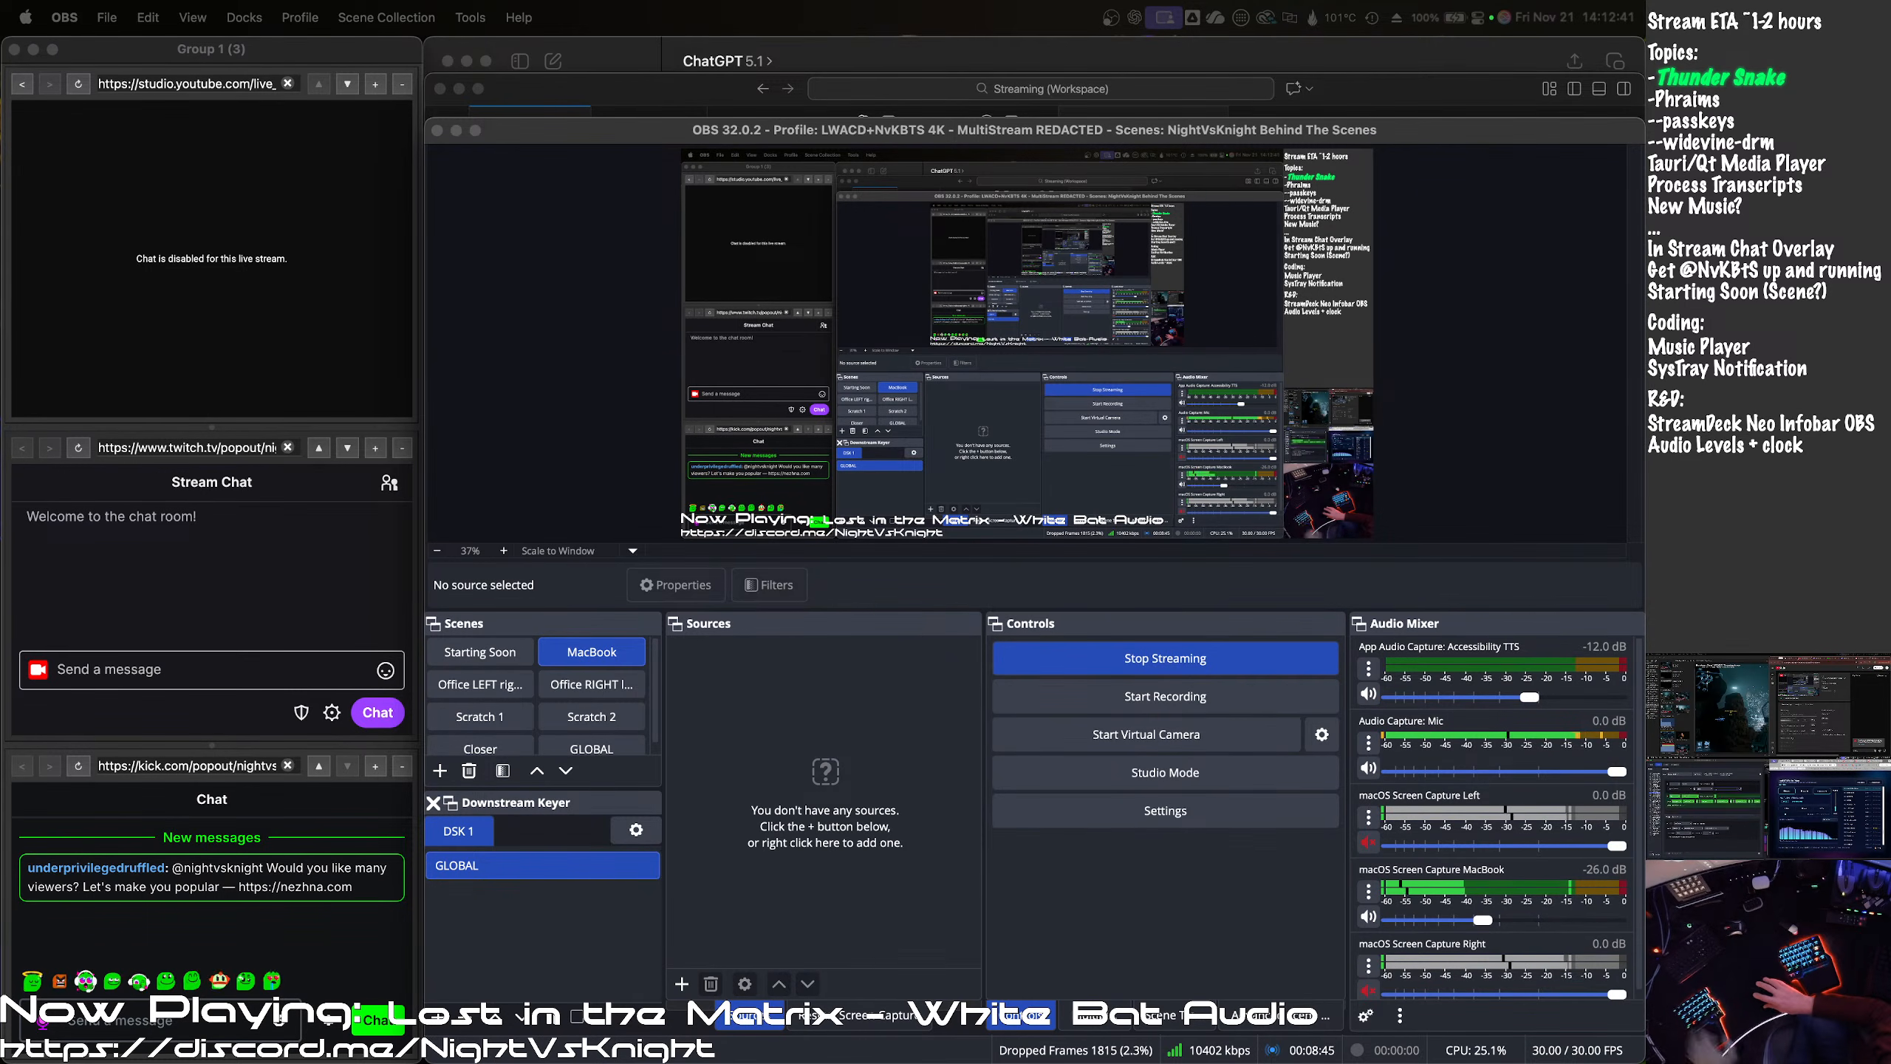
- In the Display Left (LG1) macro, make the first condition a Variable check that Displays Connected equals 1
key("ctrl+alt+2")
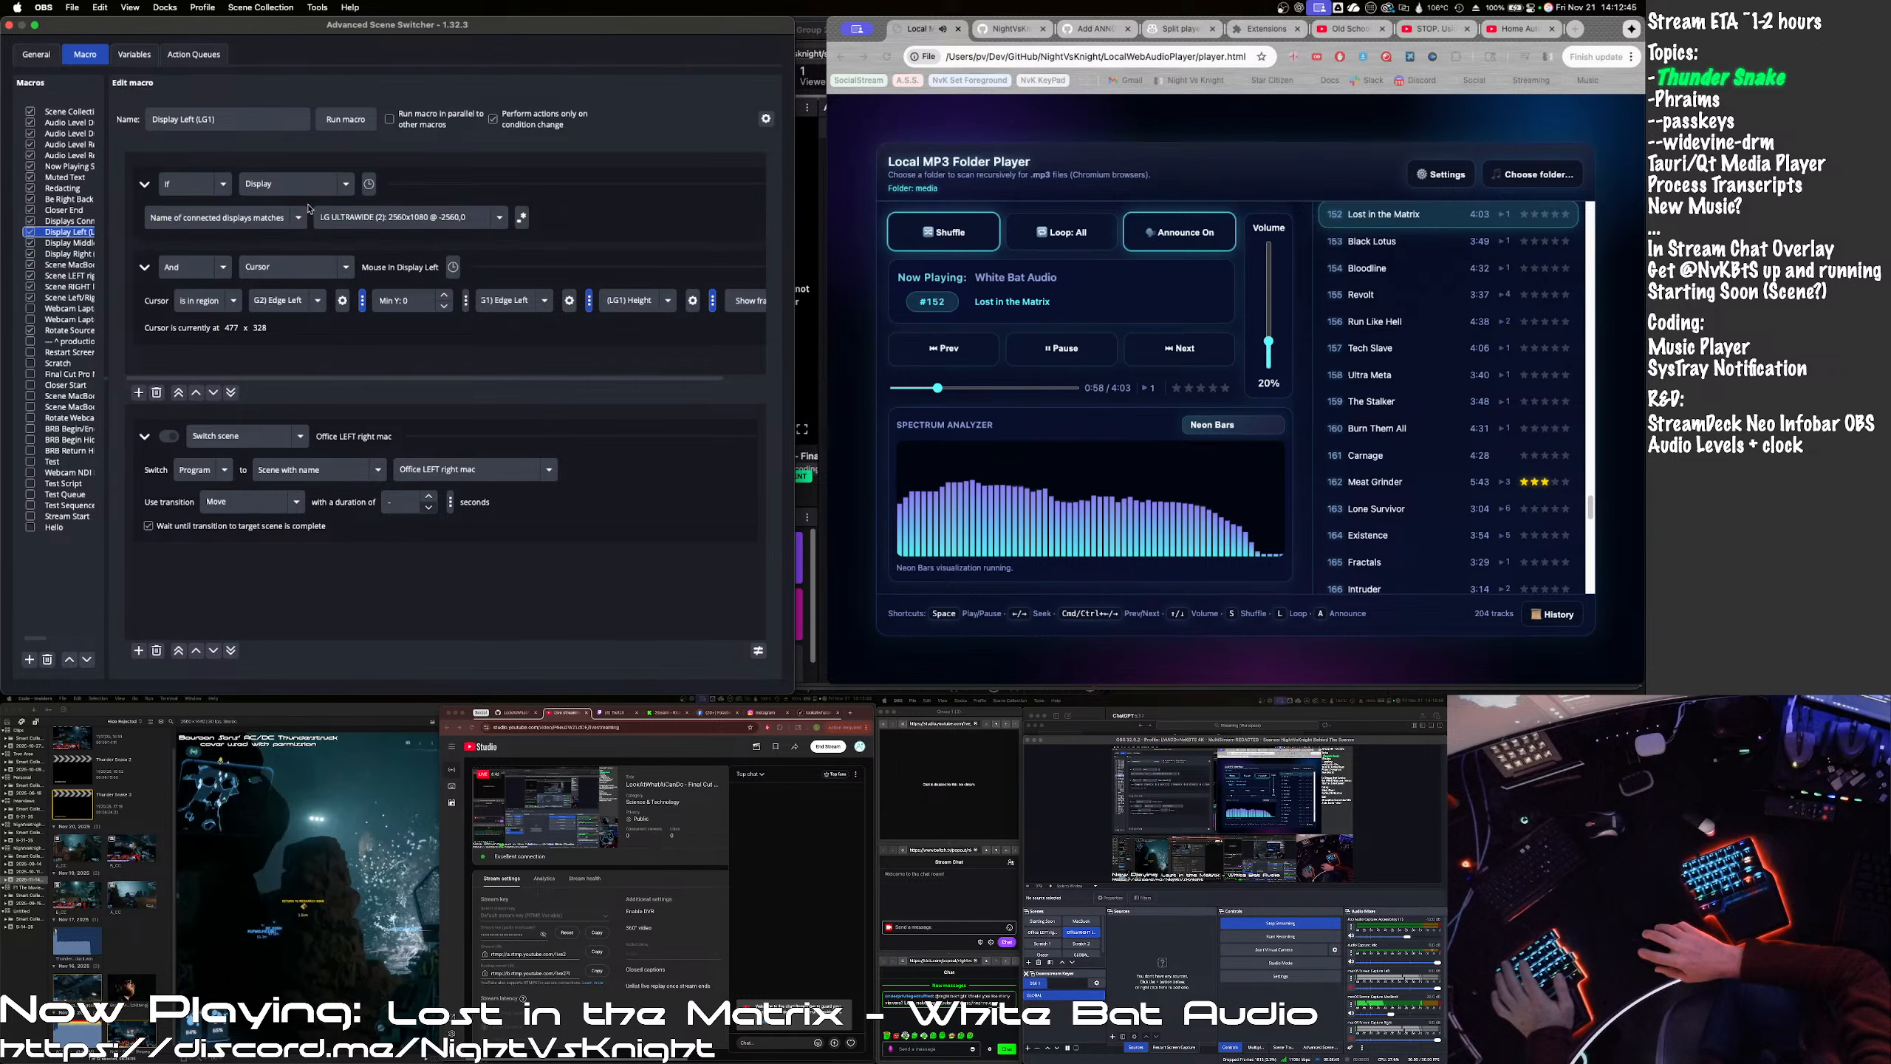
left_click(332, 185)
scroll(319, 562, "down", 4)
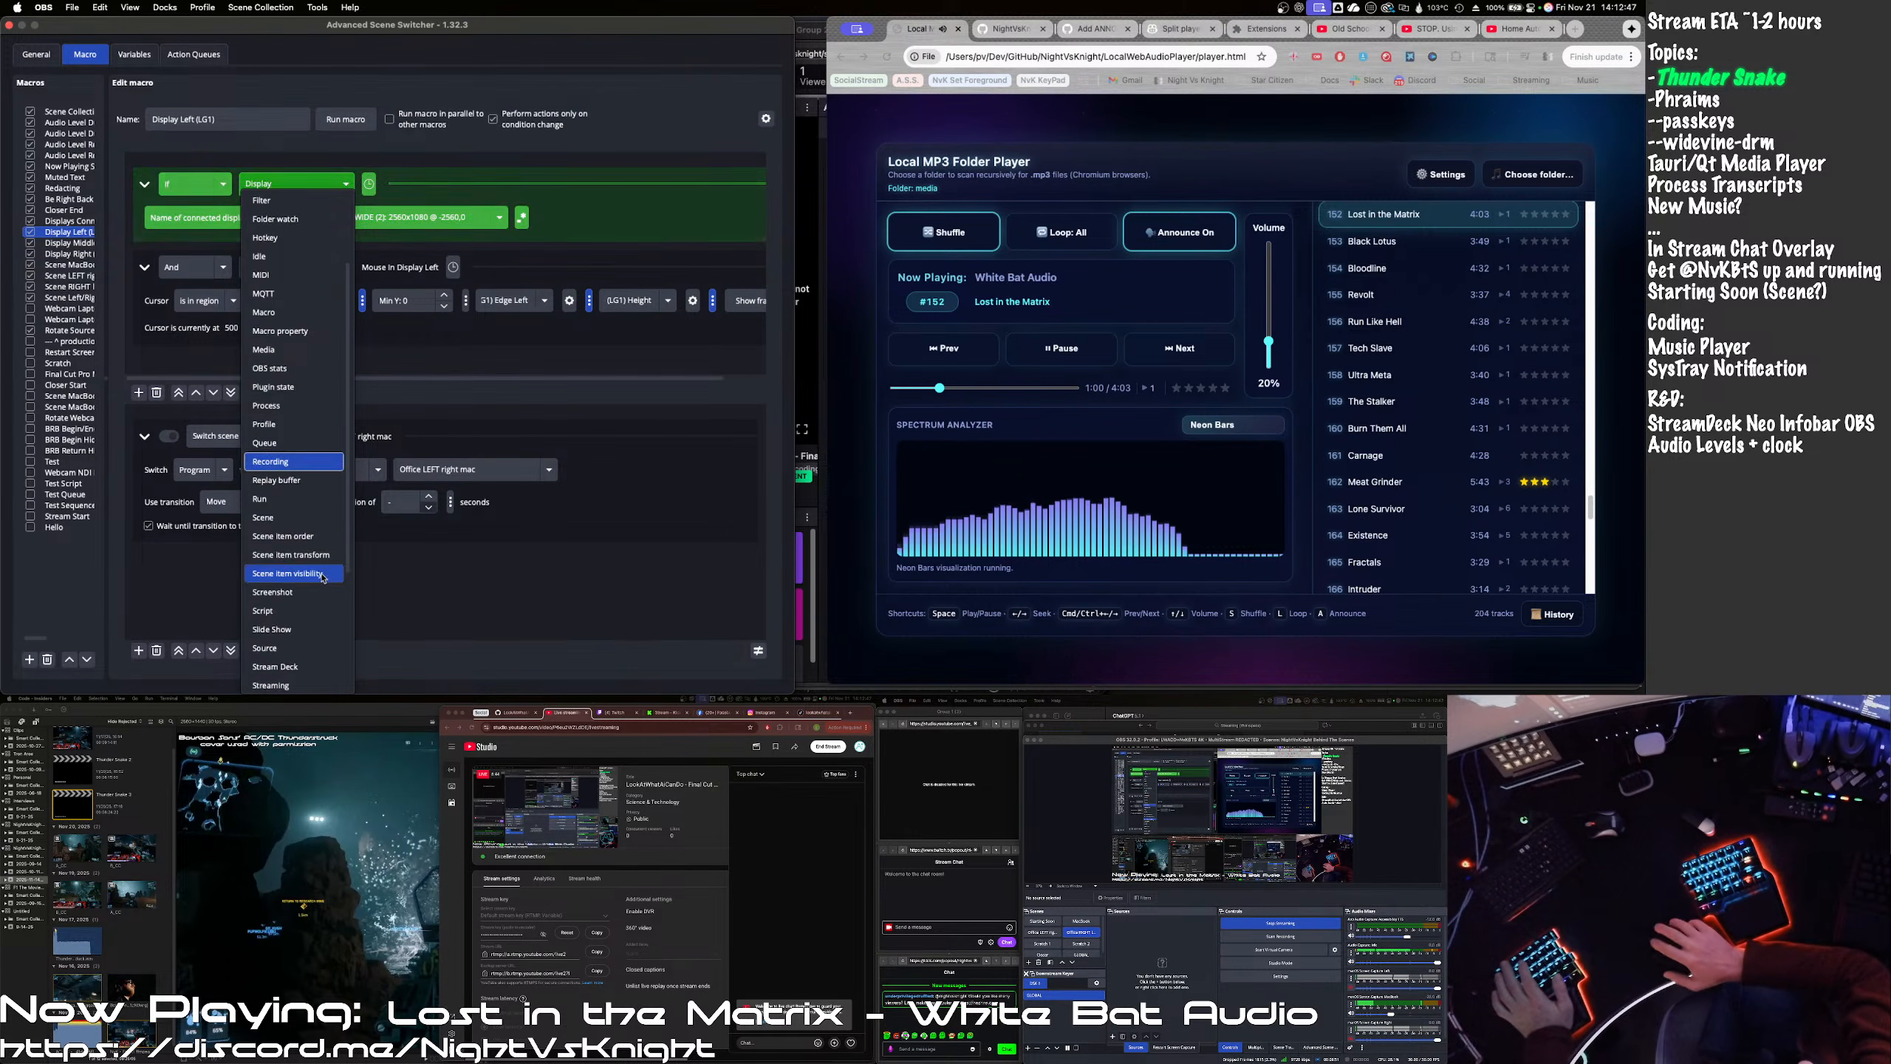
left_click(303, 626)
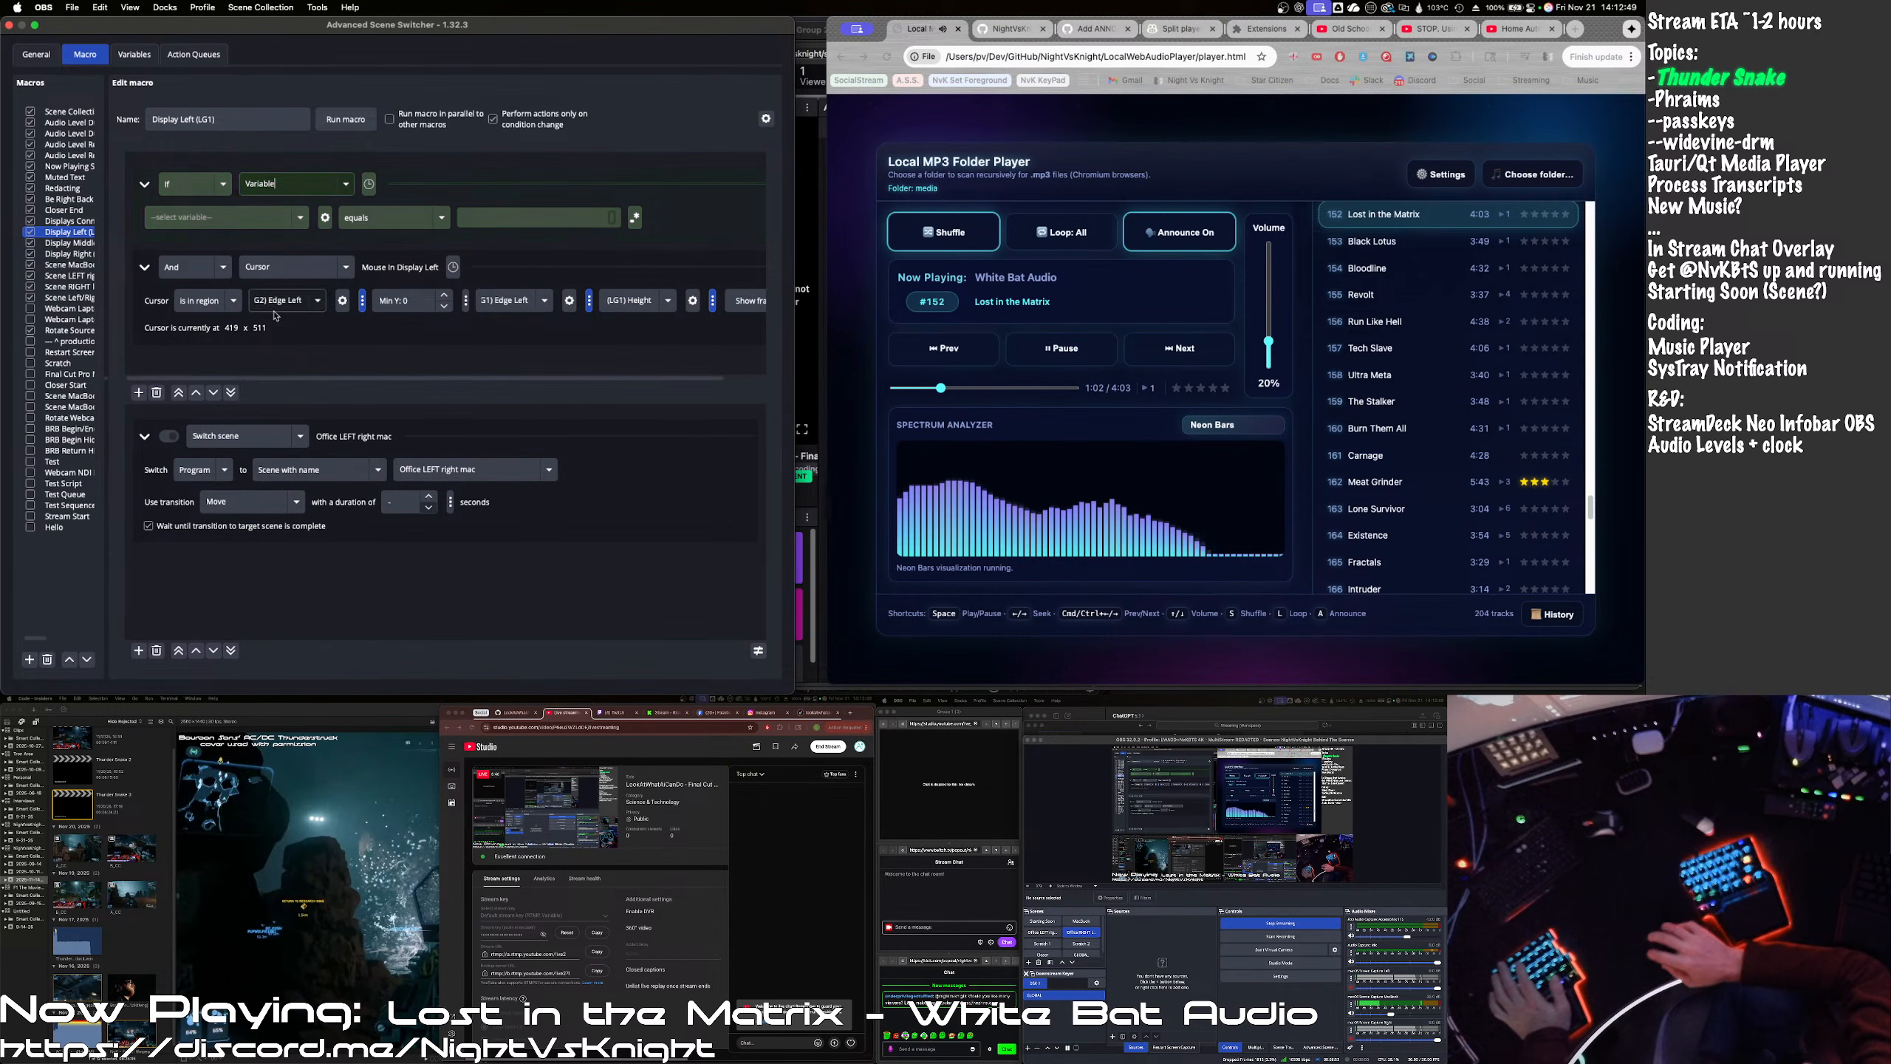
left_click(282, 216)
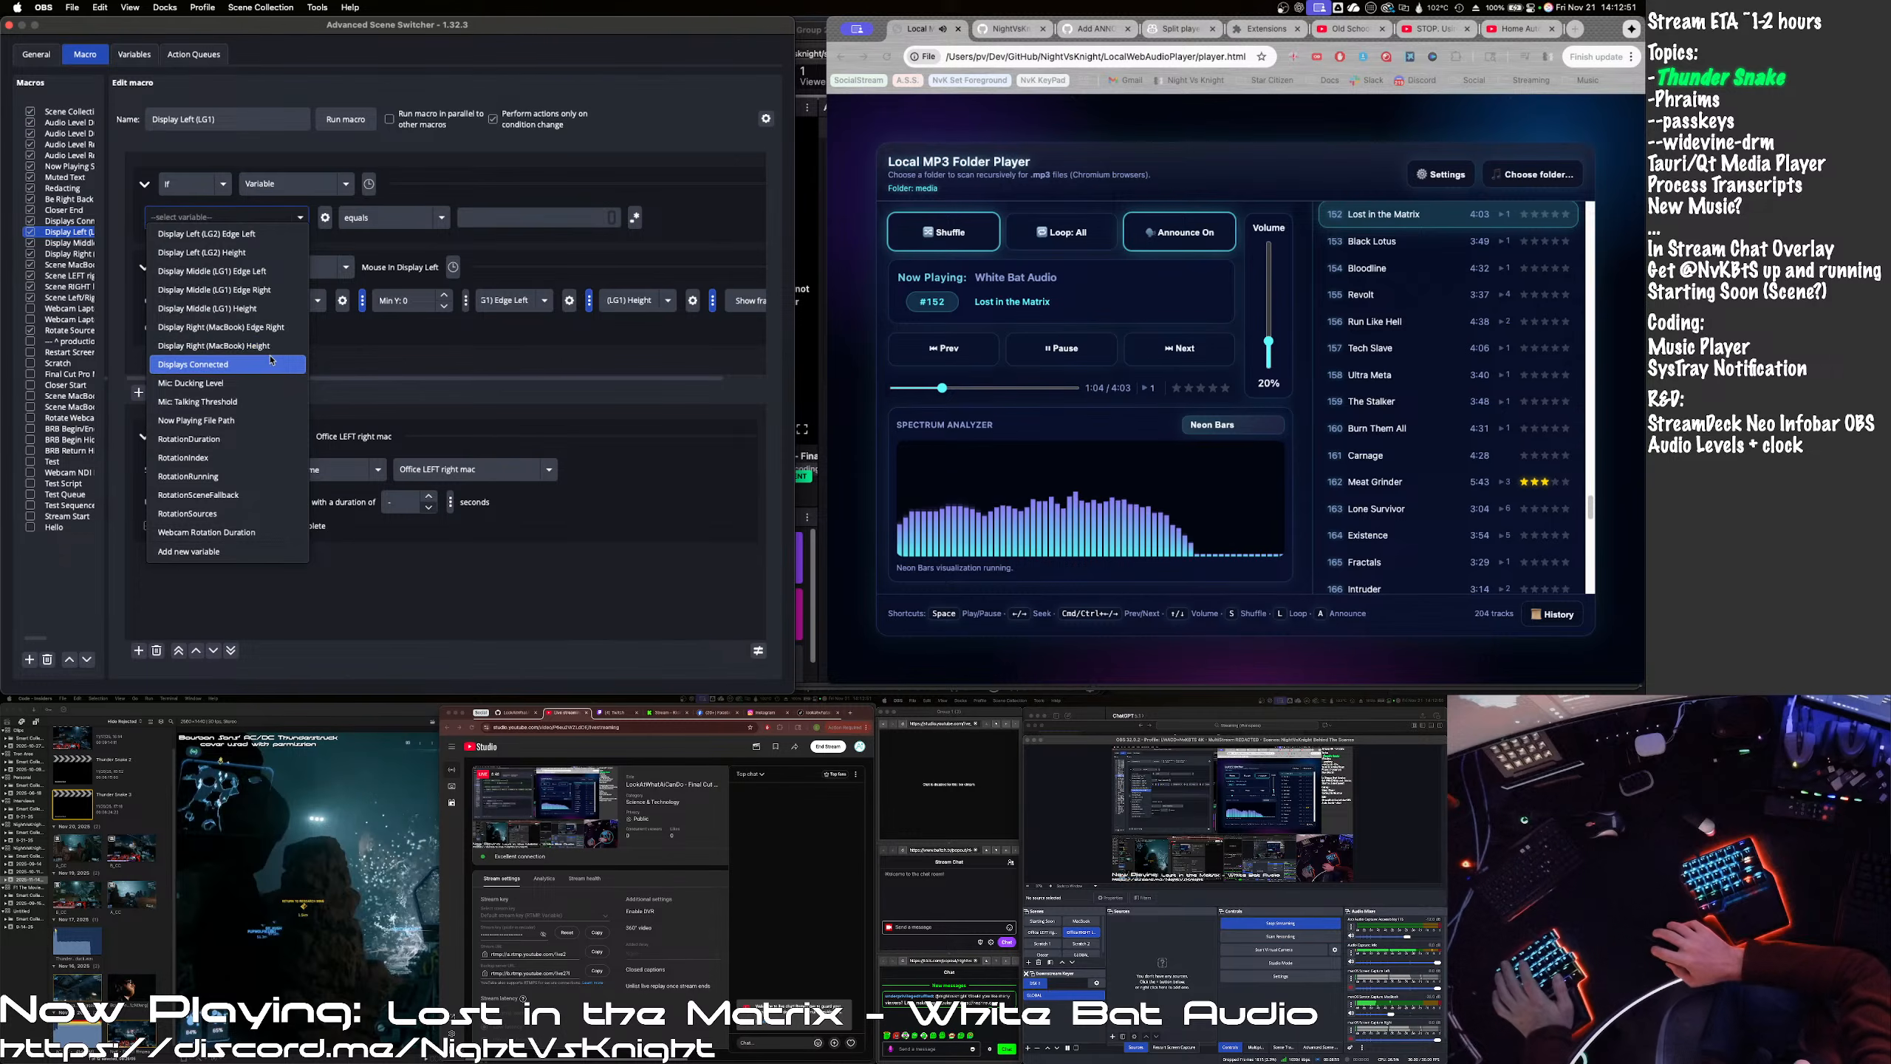
left_click(215, 364)
left_click(481, 224)
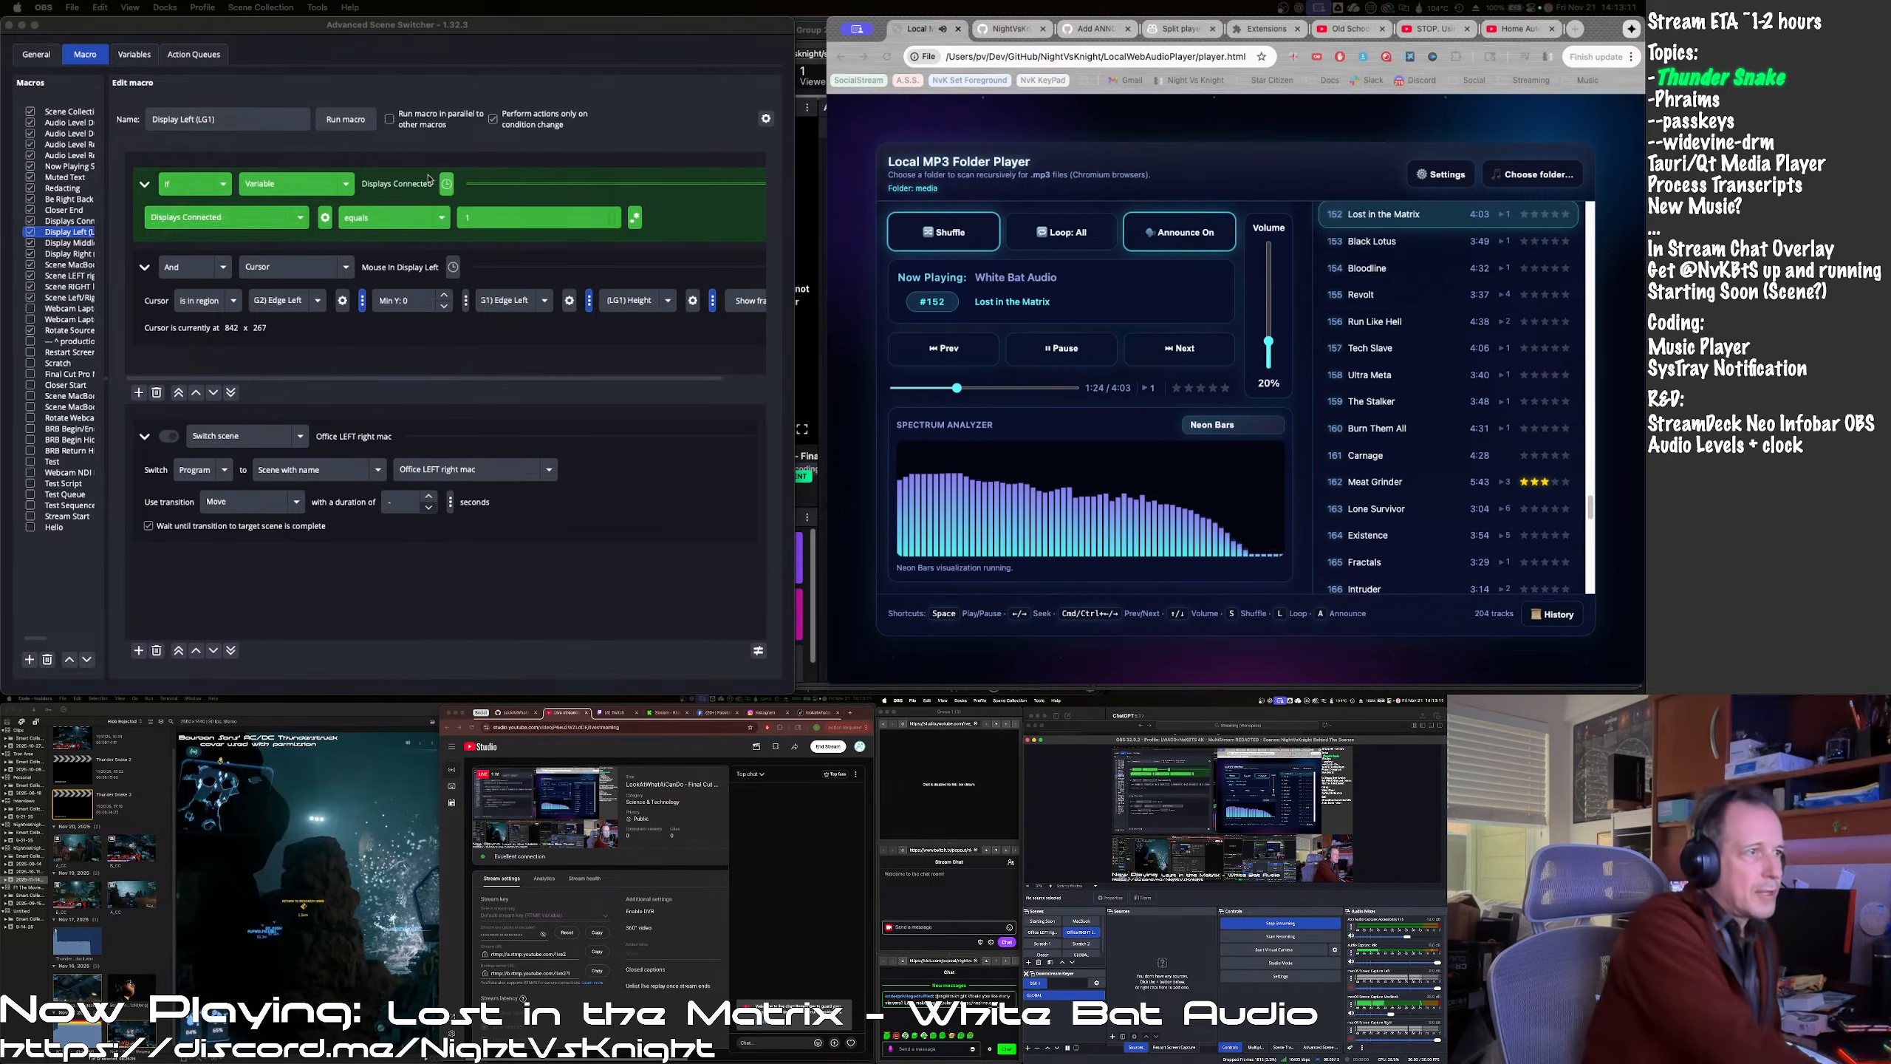
- Preview the cursor region frame of the Display Right (MacBook) macro, hide it again and close the Advanced Scene Switcher window
left_click(60, 253)
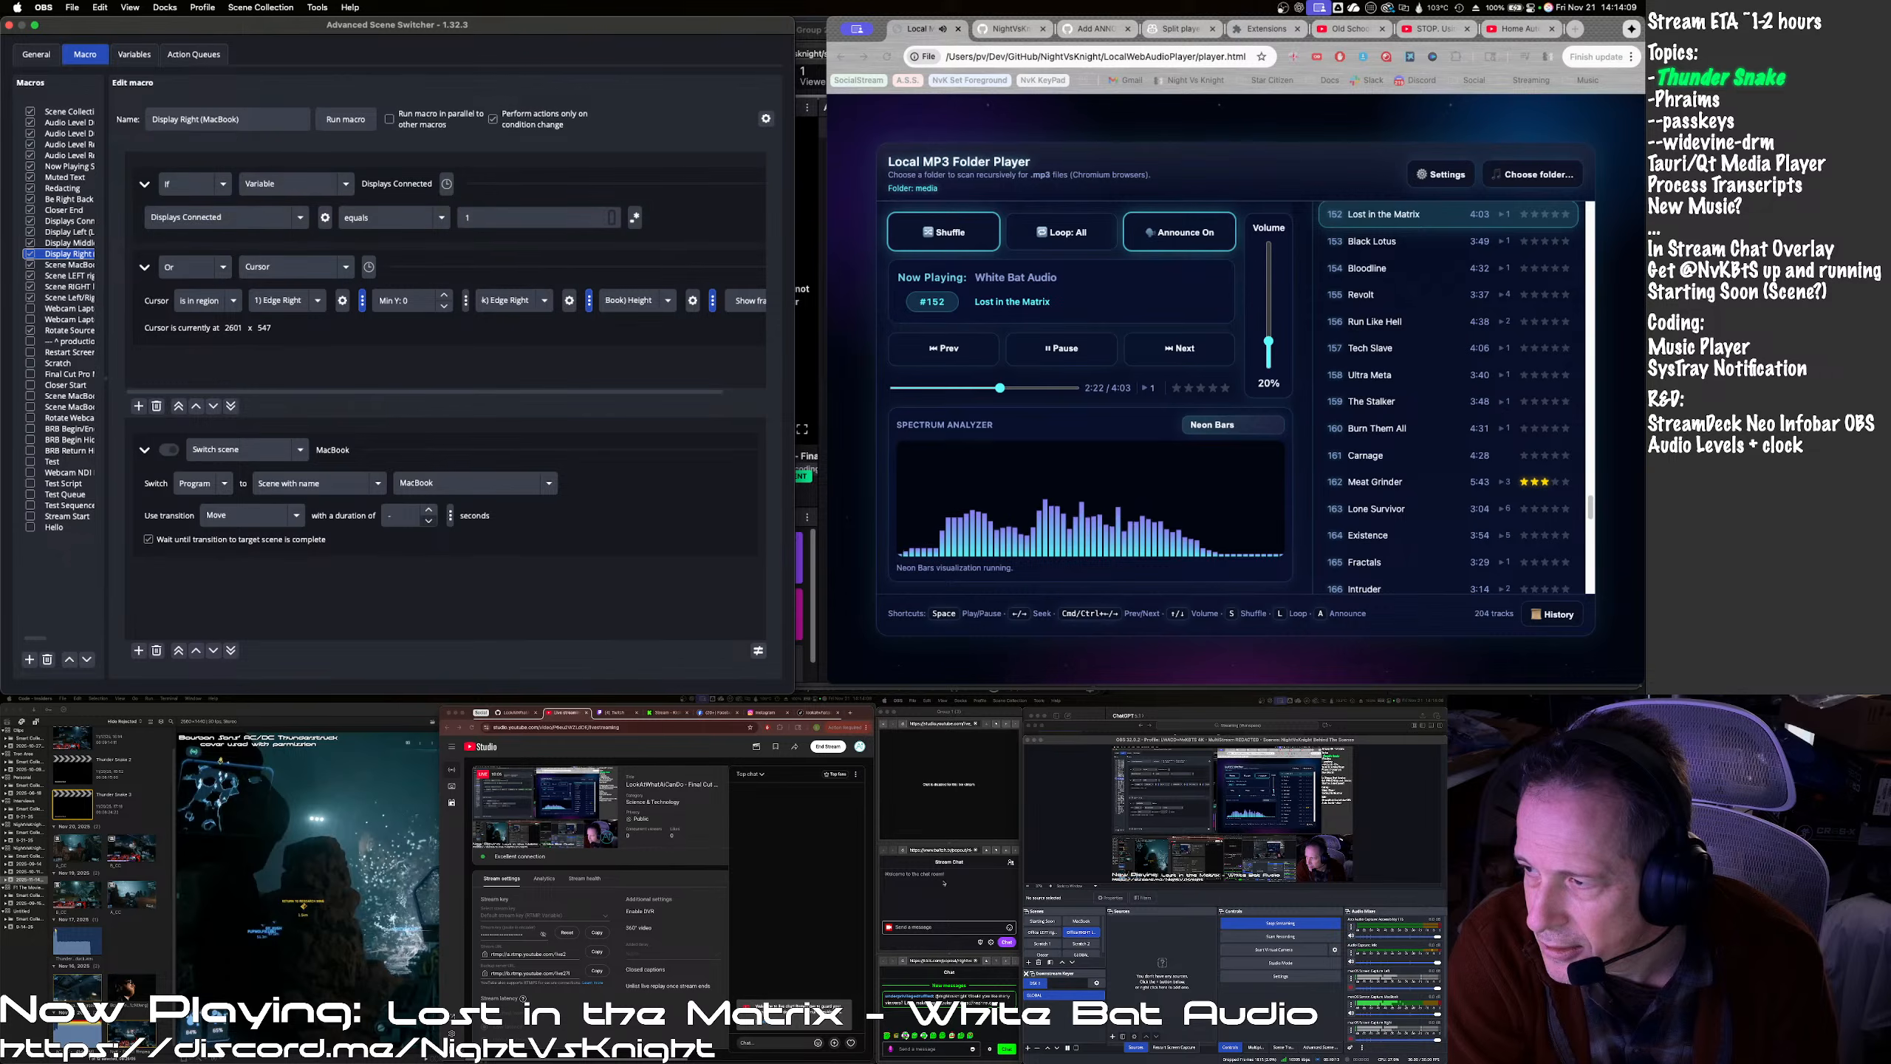
left_click(752, 304)
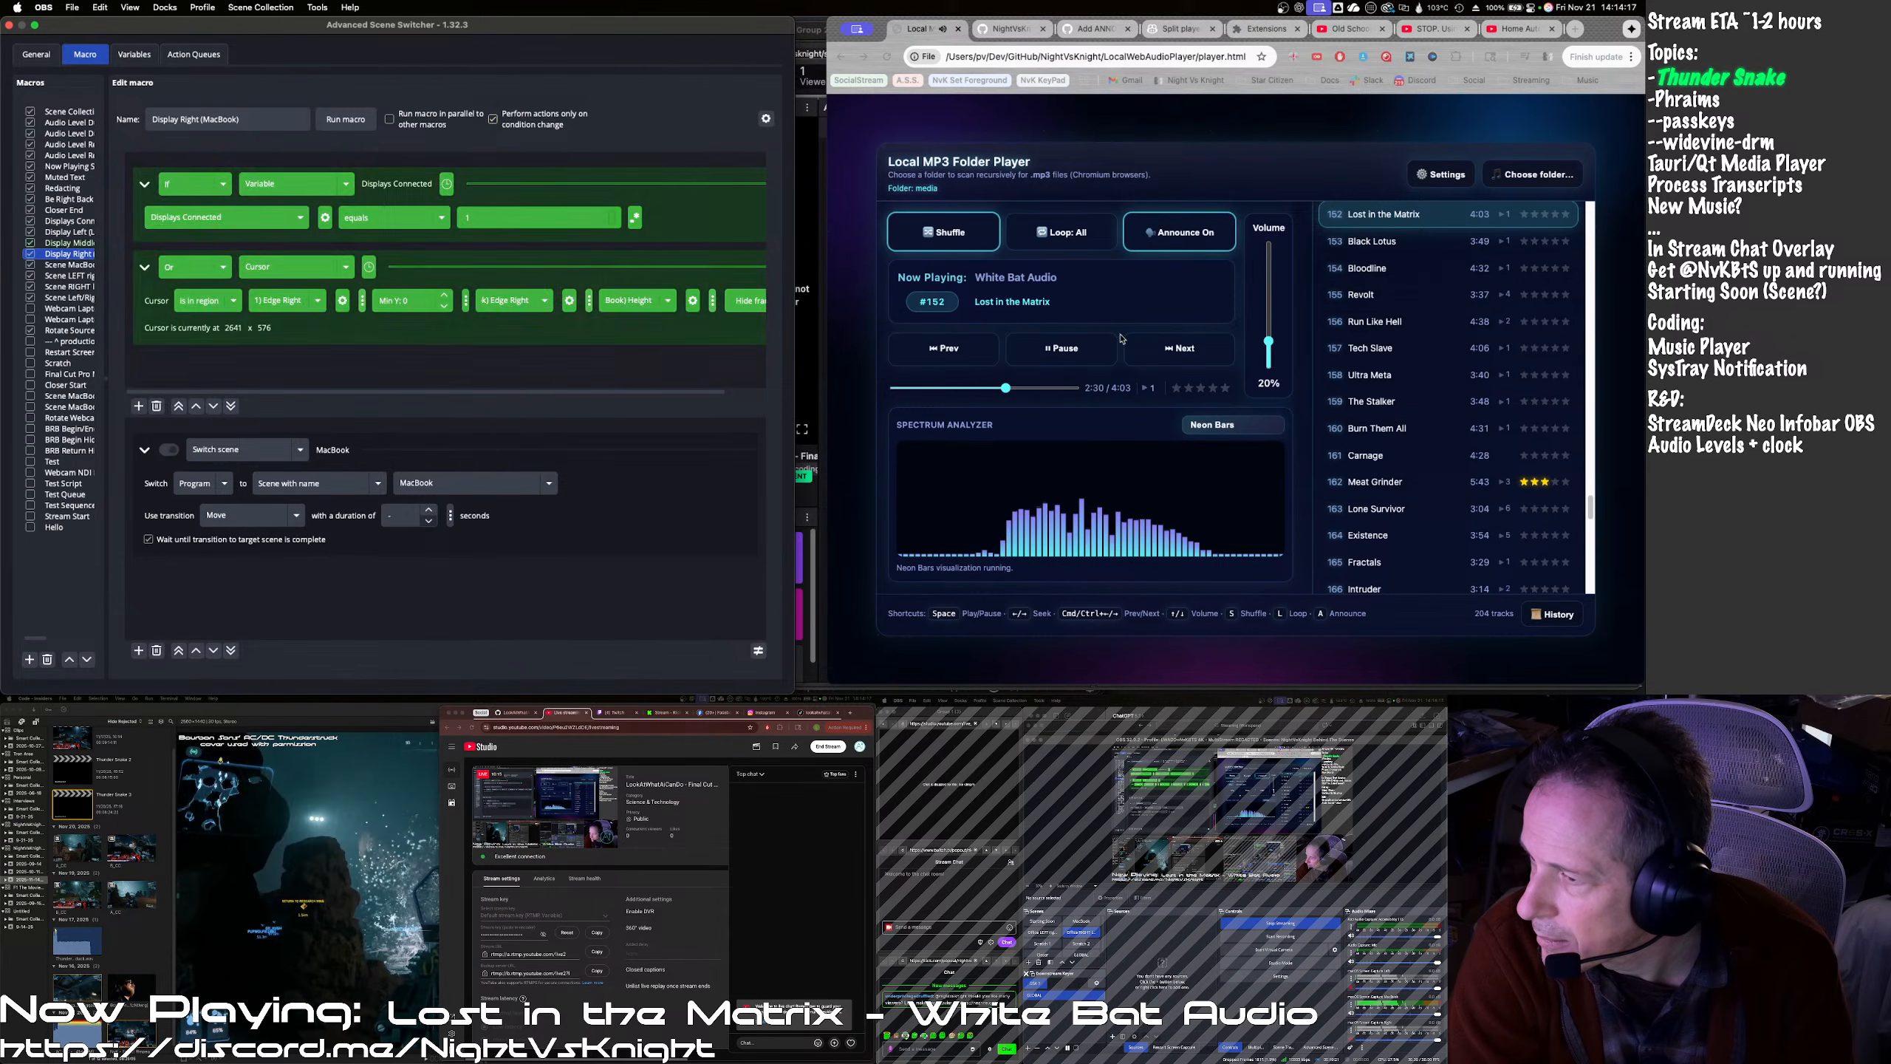
left_click(753, 308)
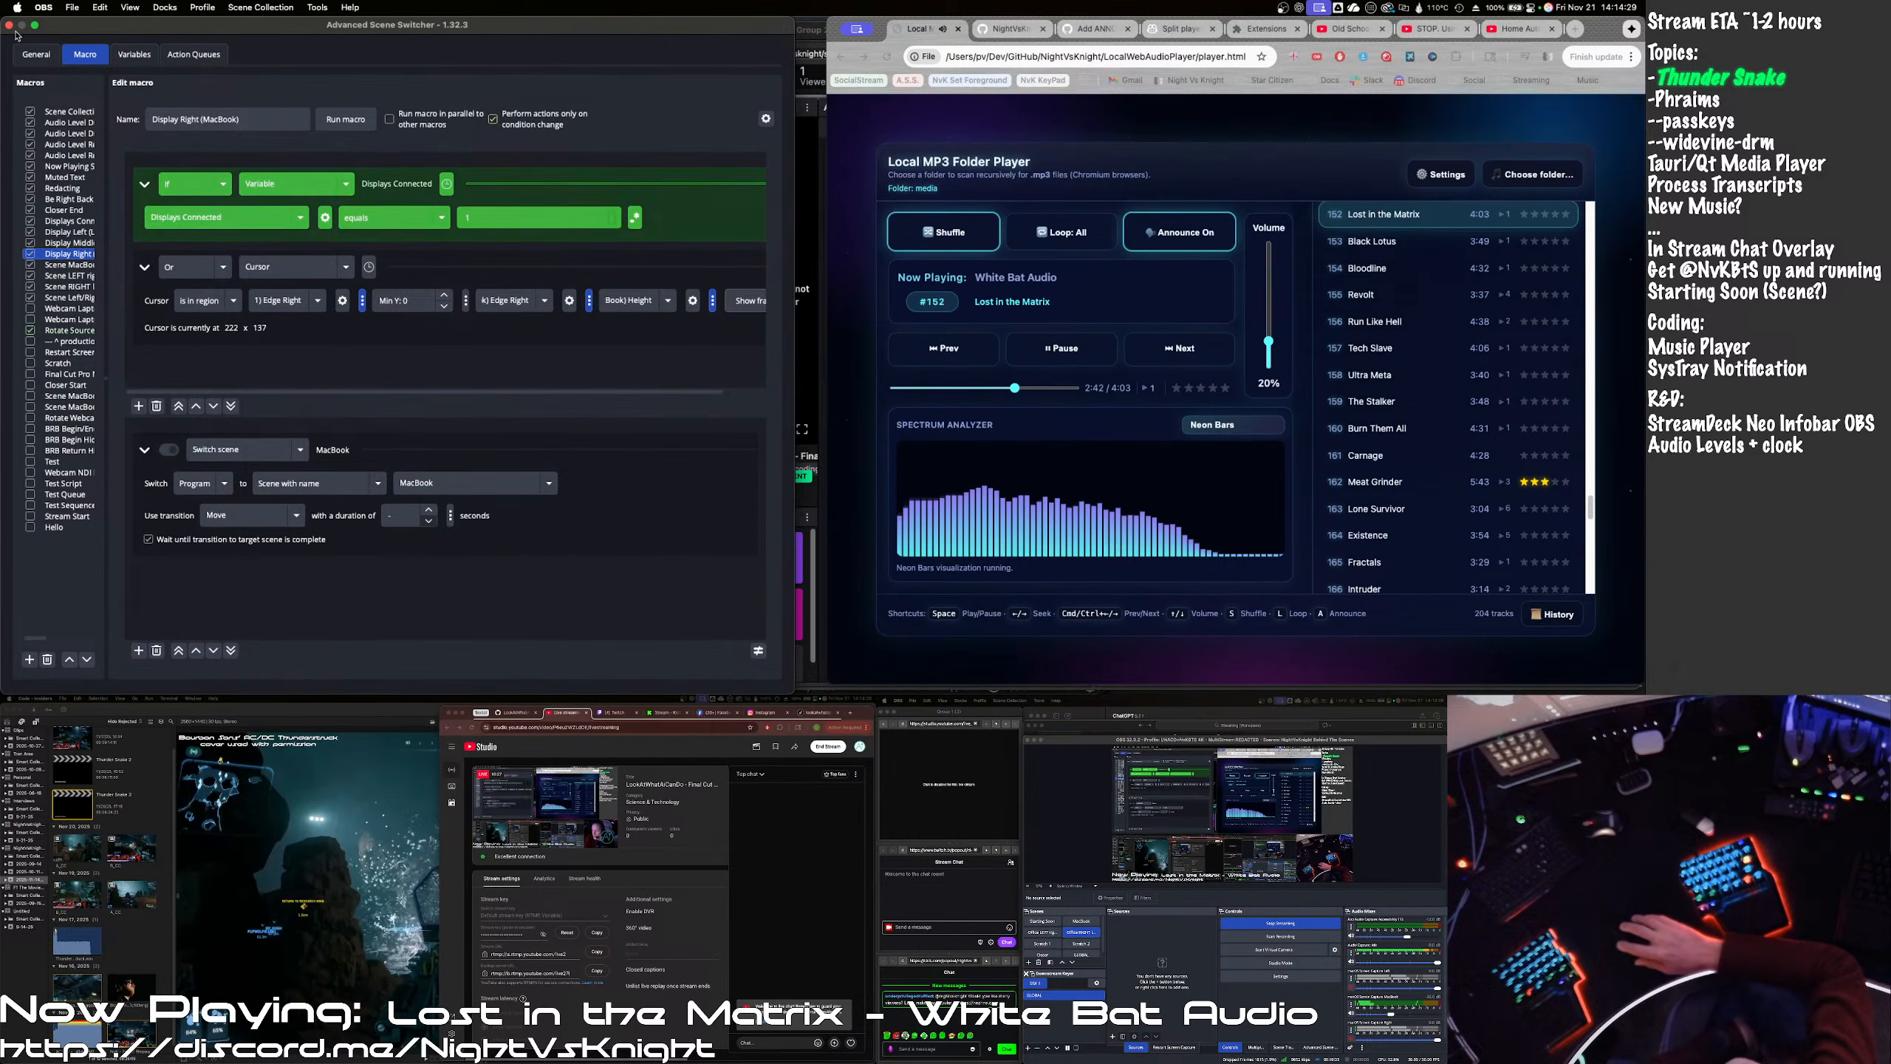
left_click(9, 26)
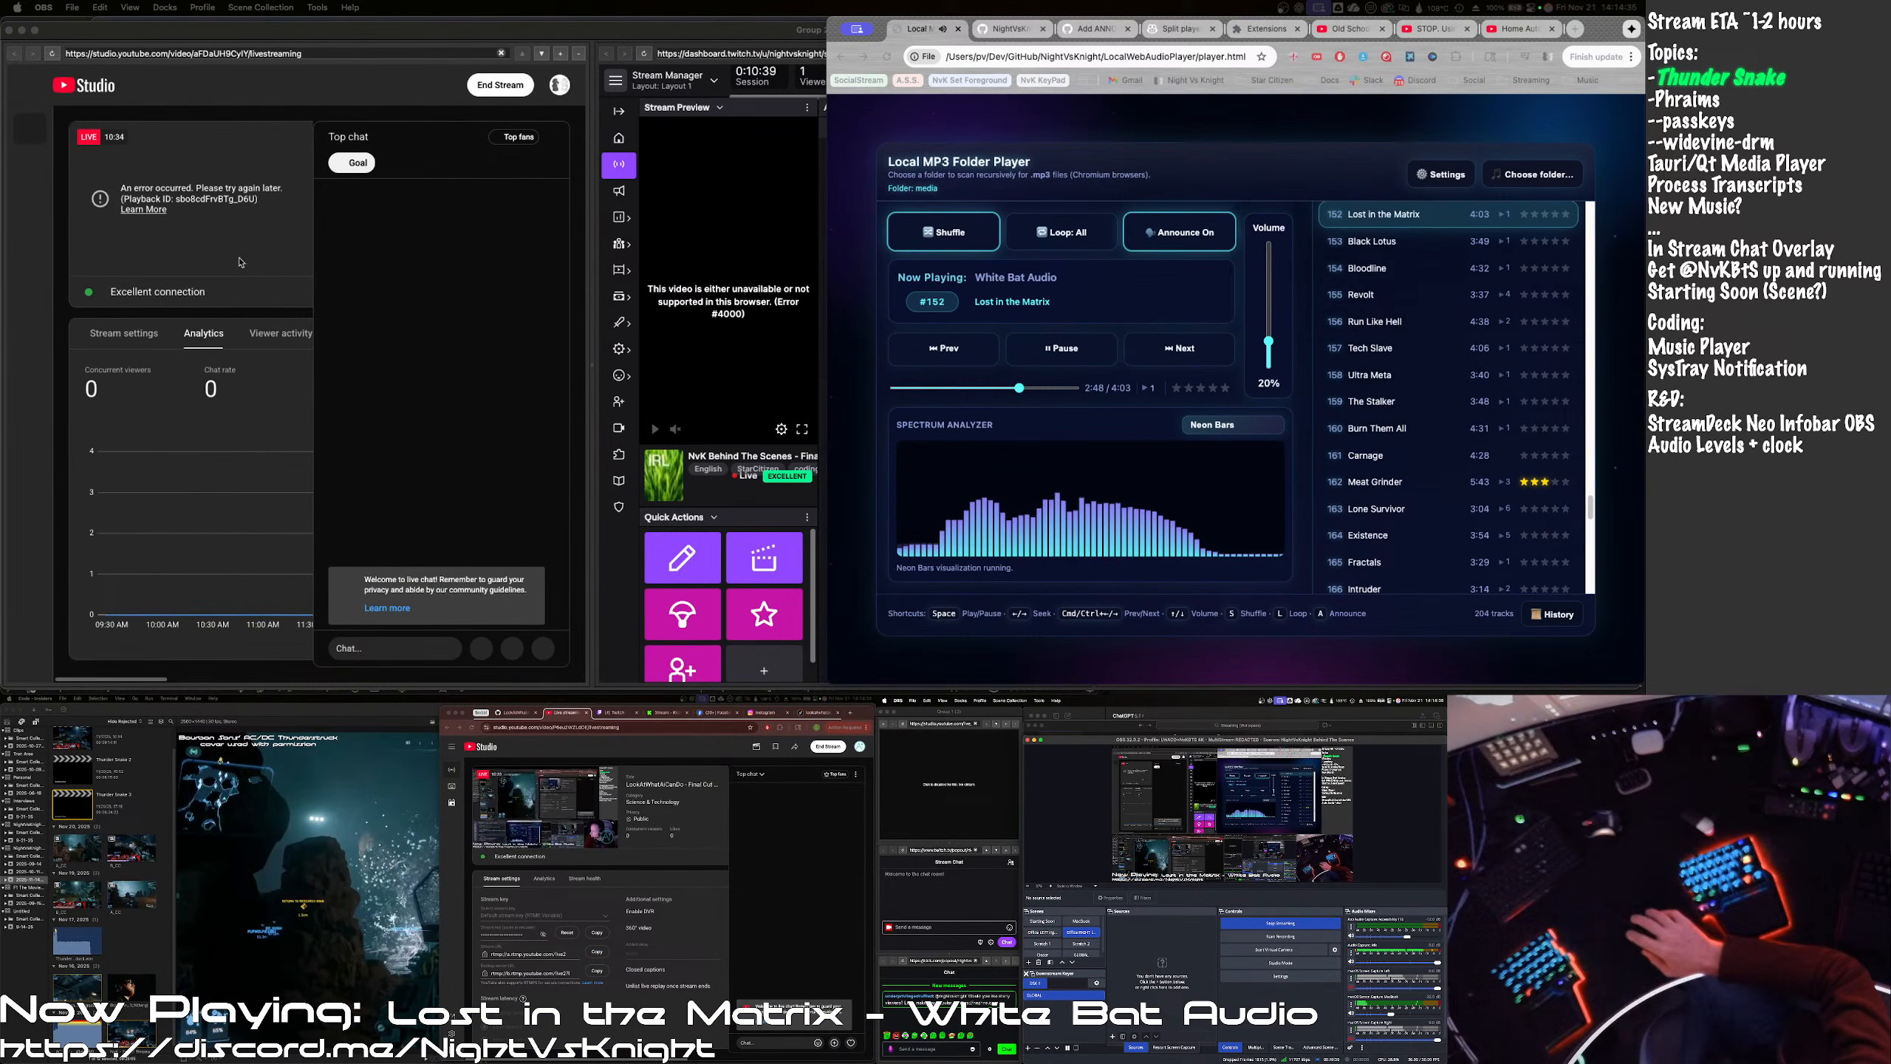
- Switch to Chrome and reload the Kick stream dashboard
left_click(620, 713)
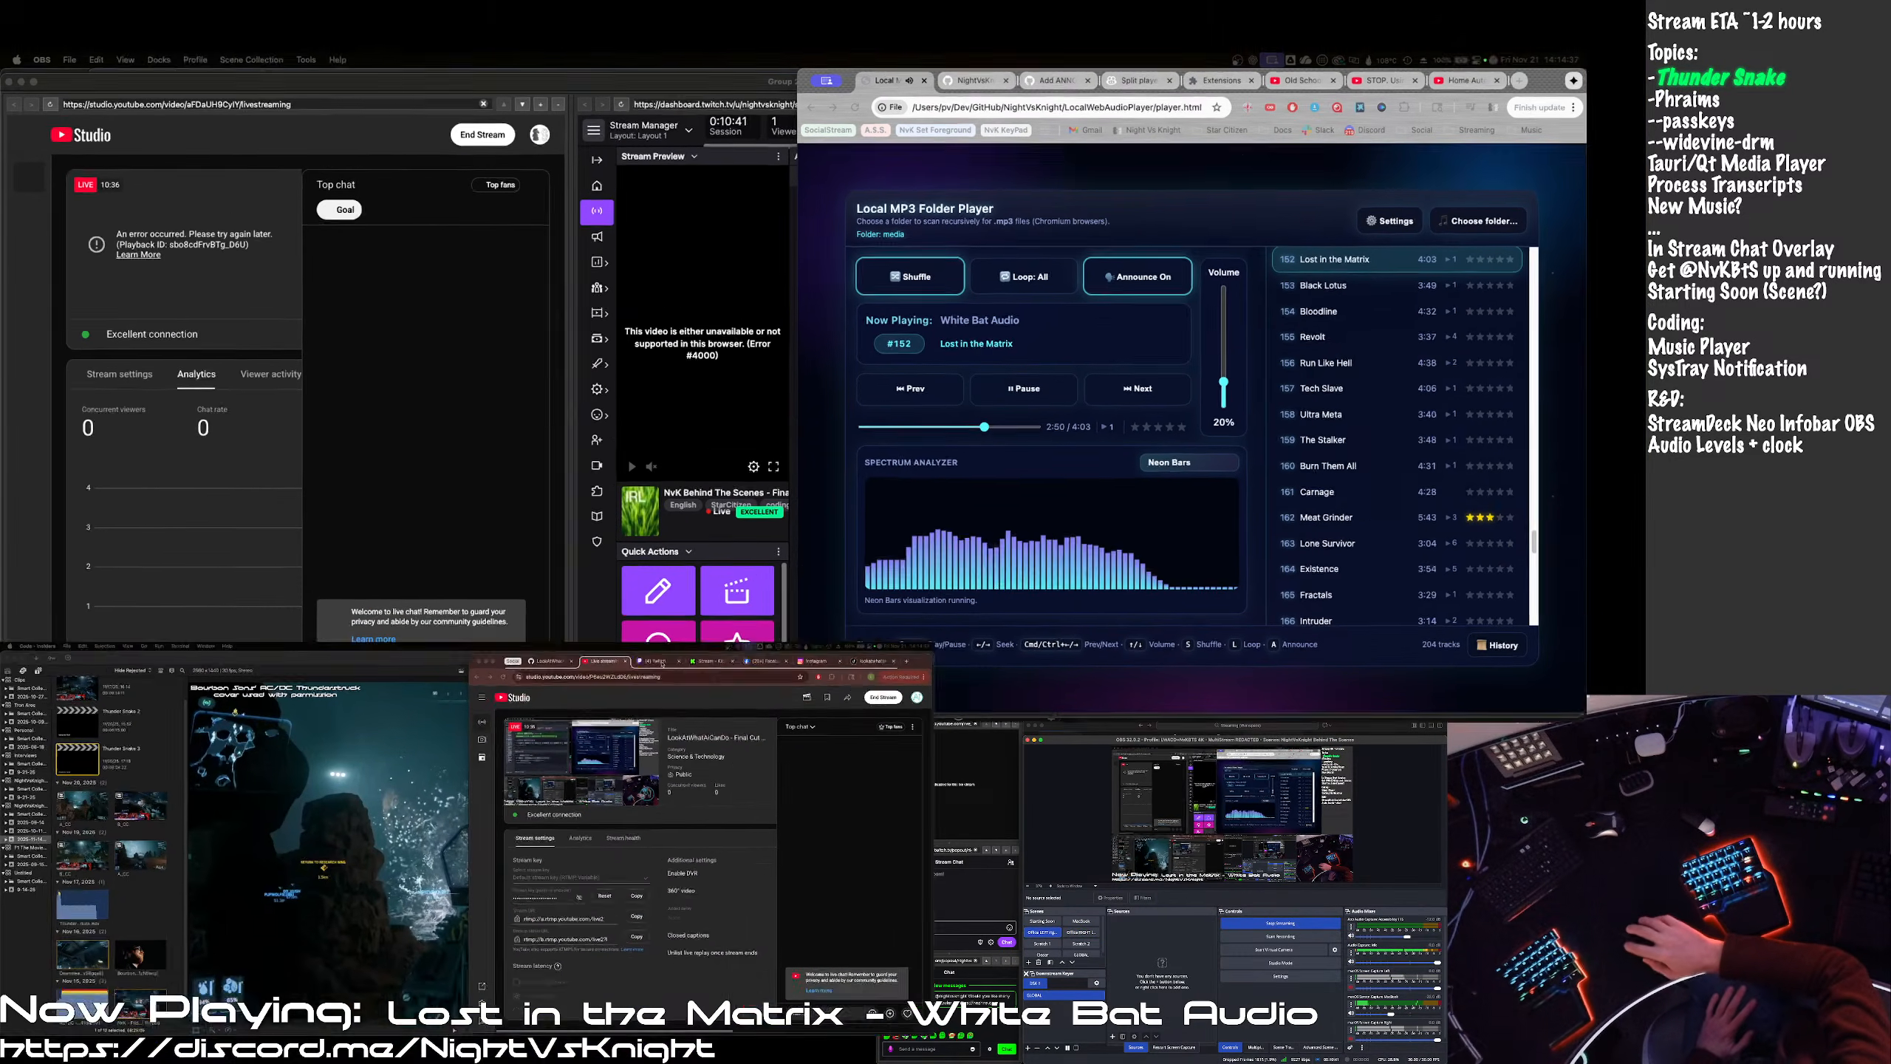
left_click(1252, 34)
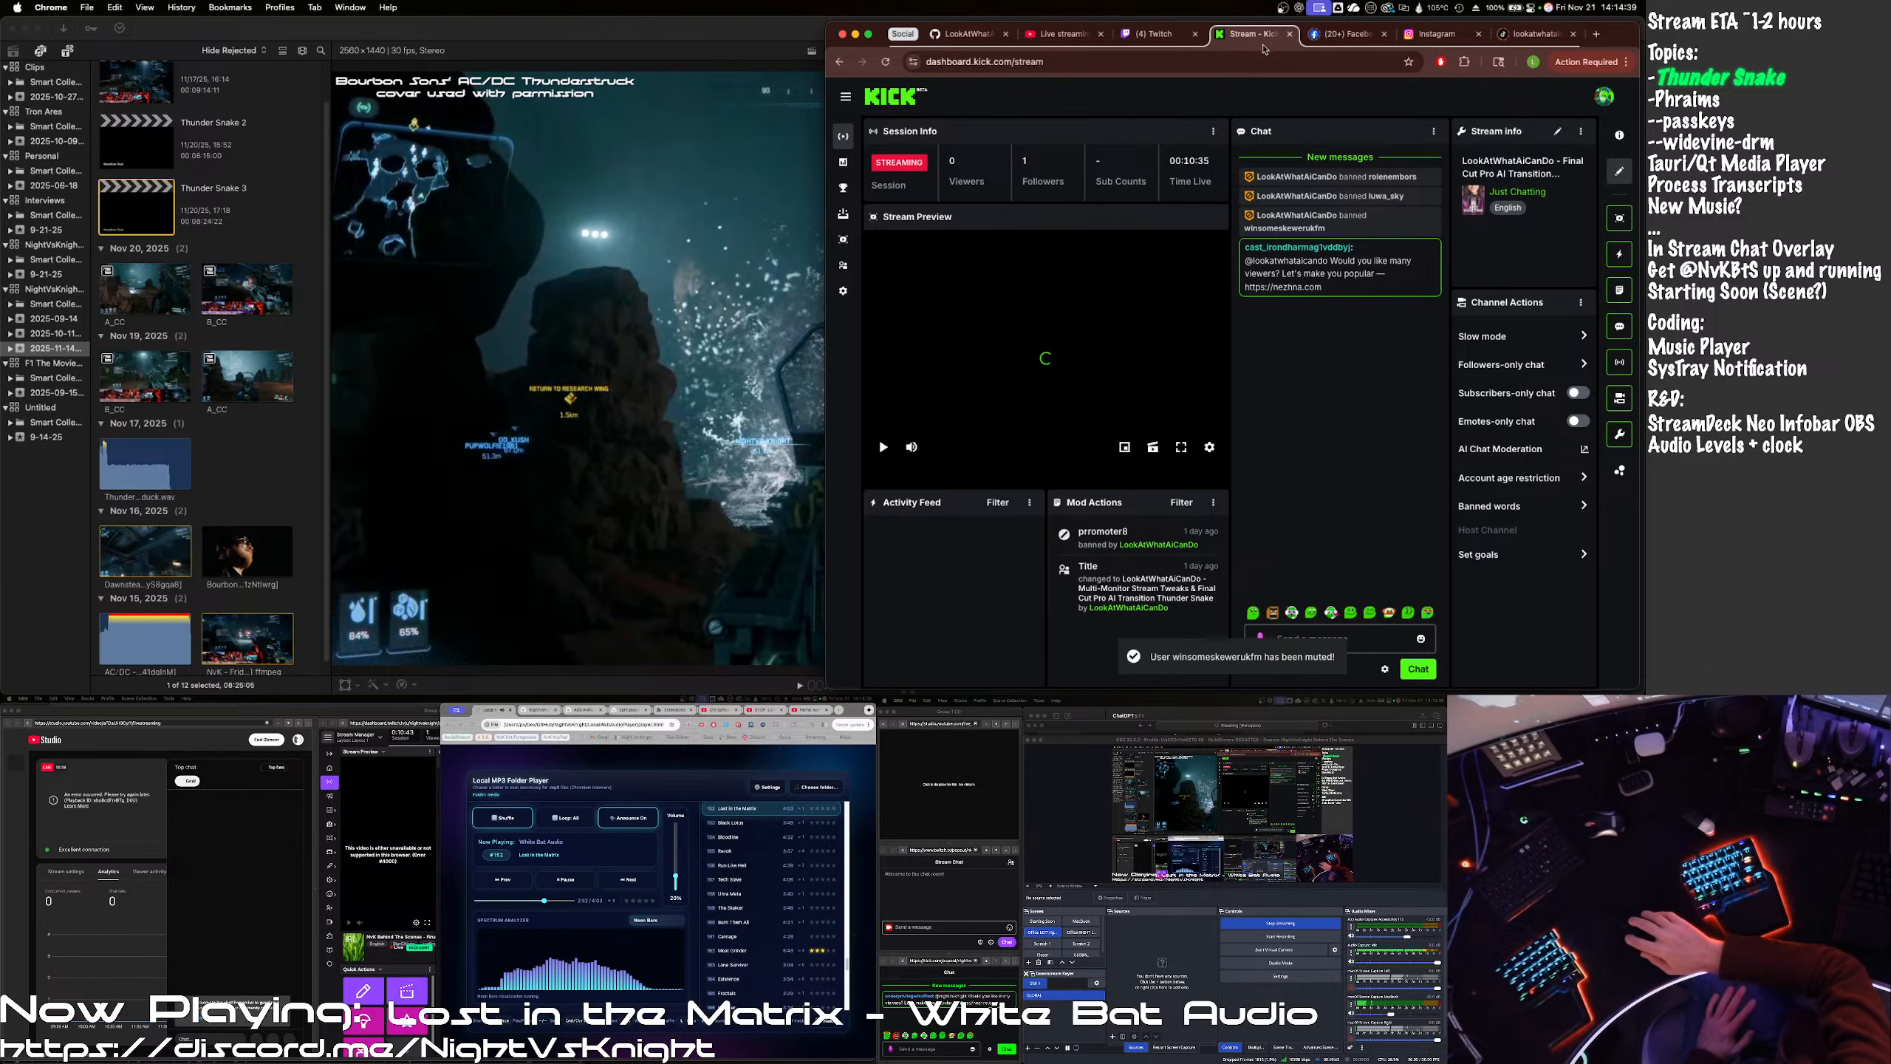
key("super+r")
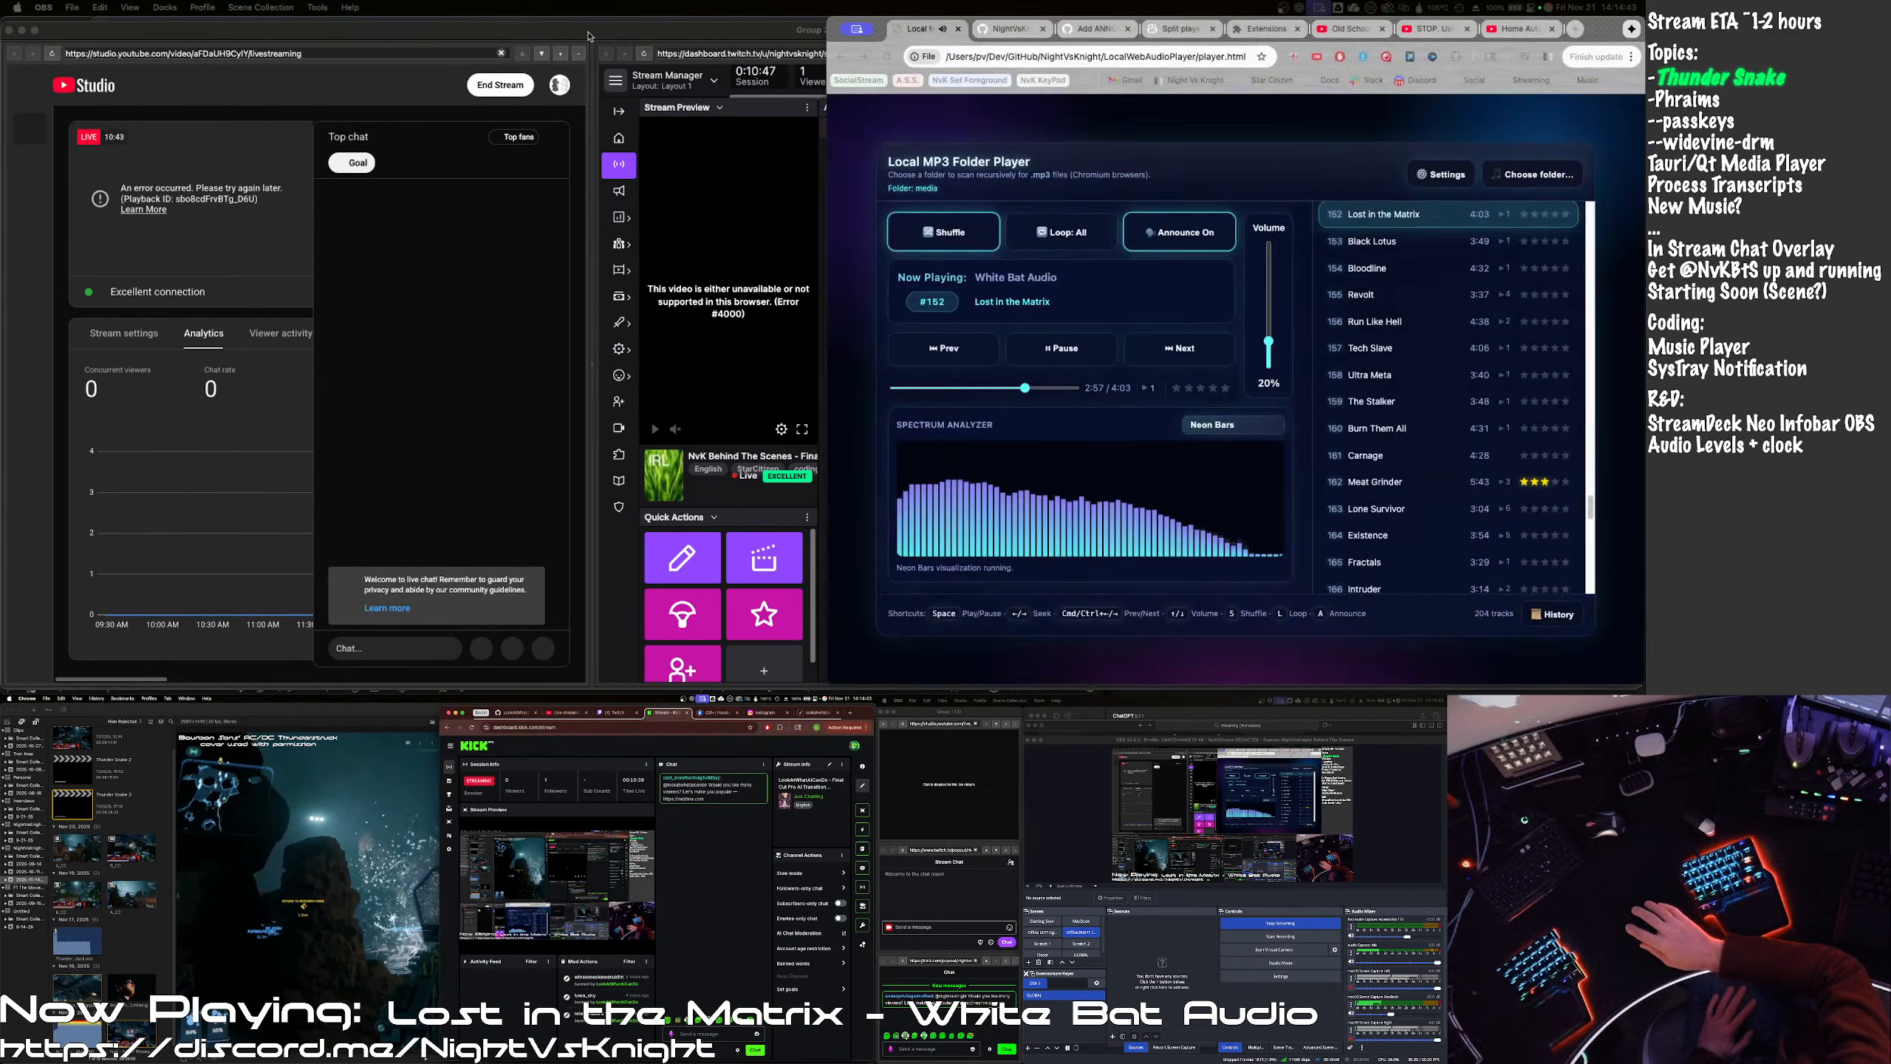
- Switch to Phraim's Group 2 window and reload its Twitch and Kick stream dashboards
left_click(588, 35)
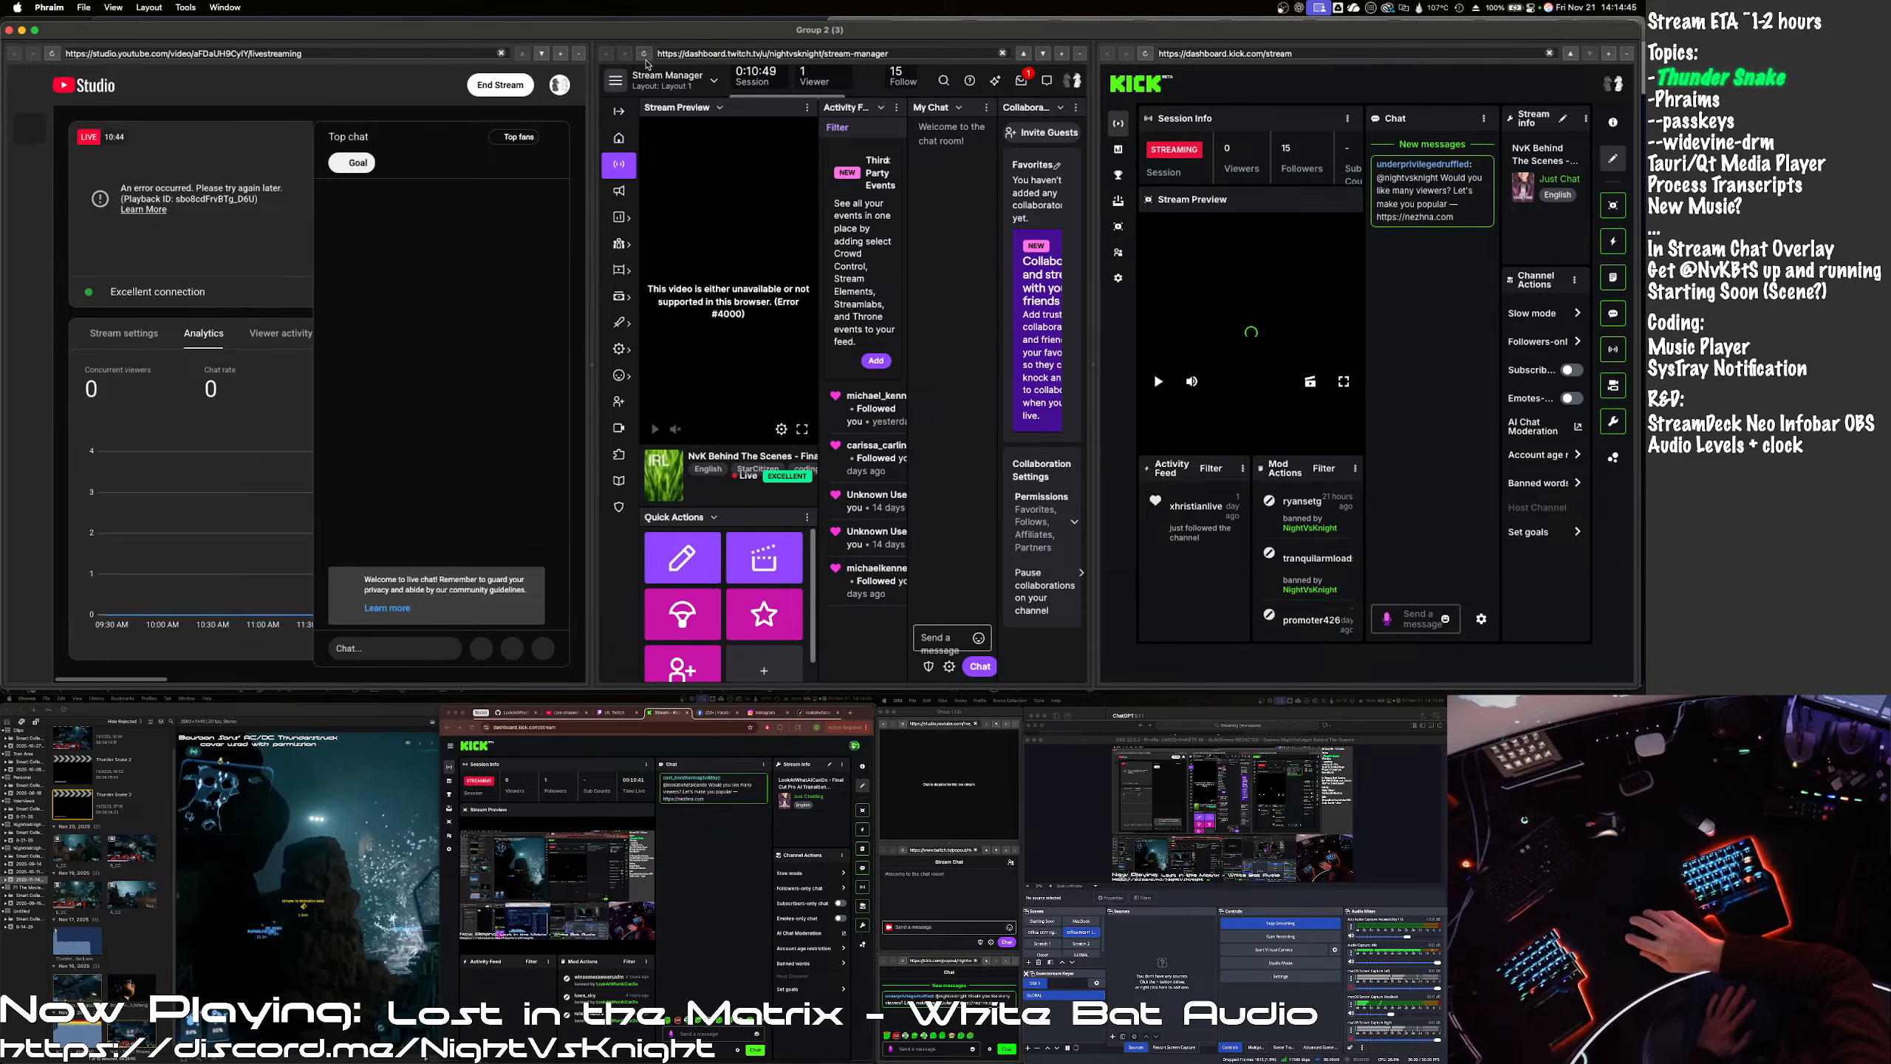
left_click(645, 54)
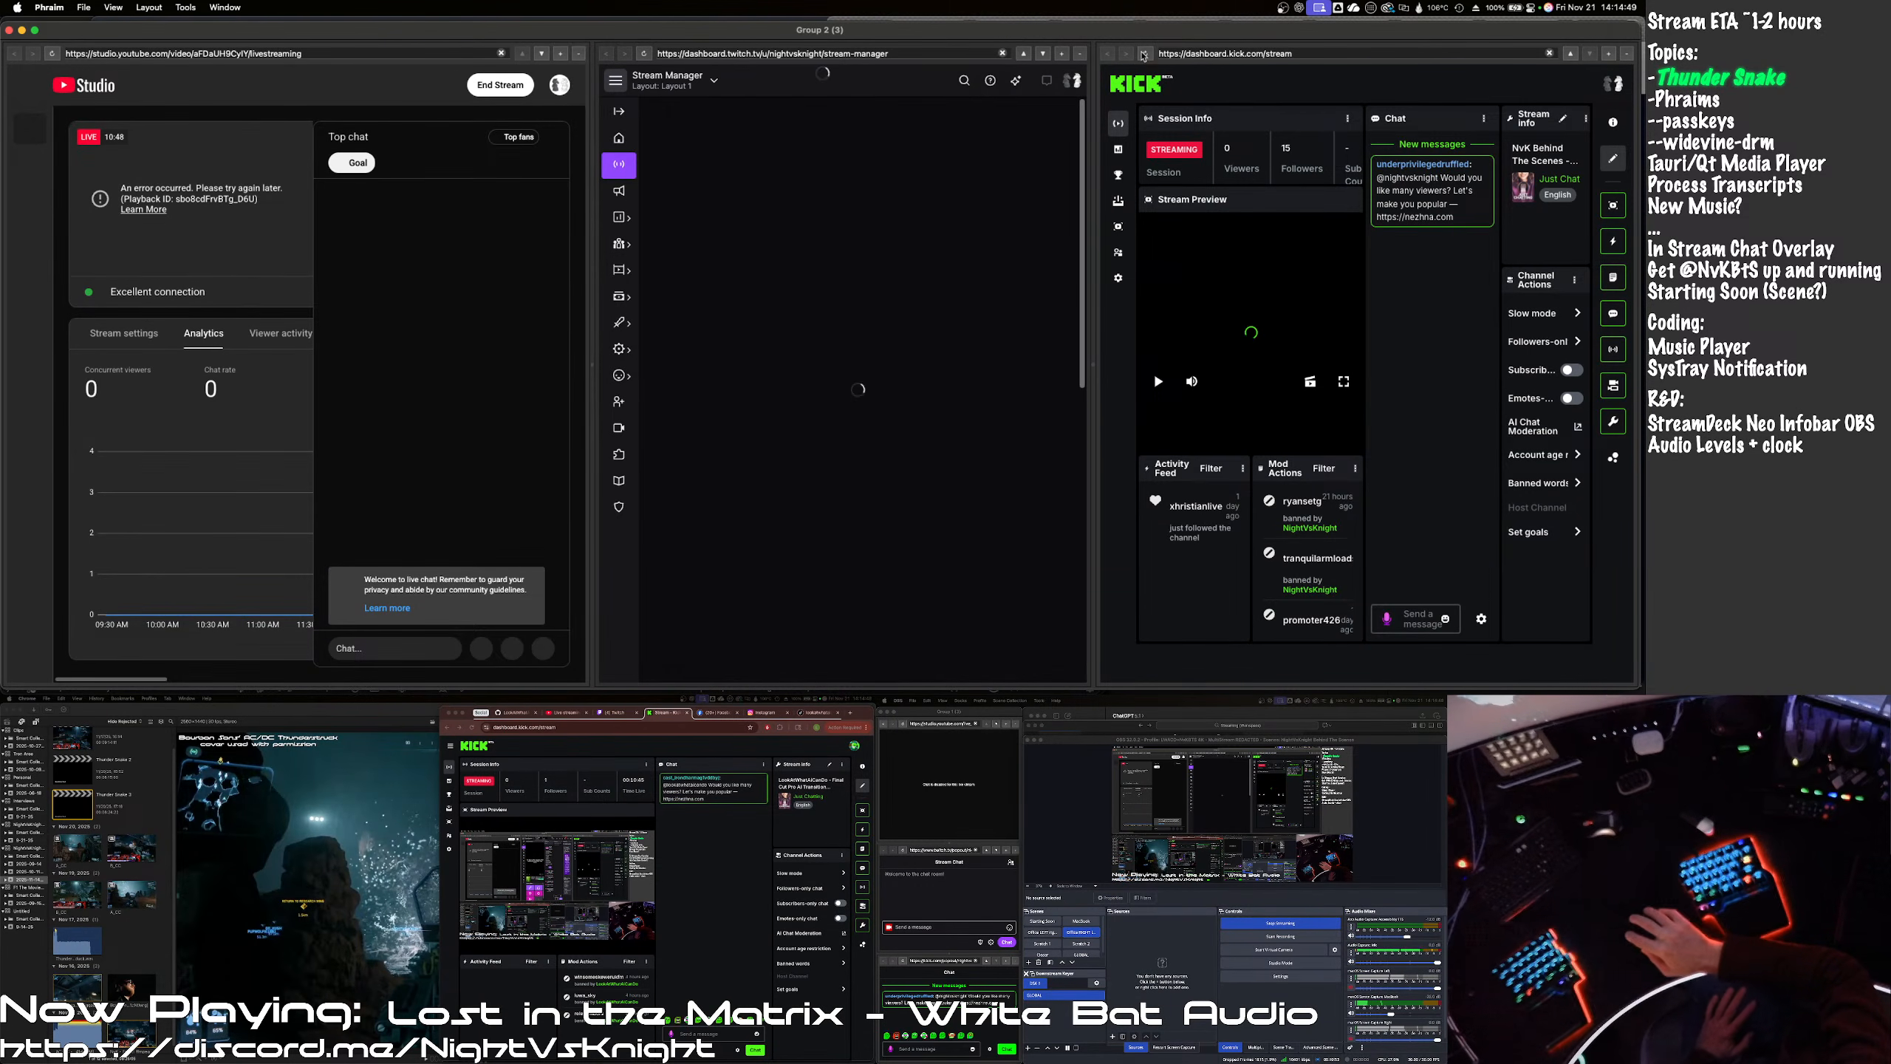
left_click(1145, 54)
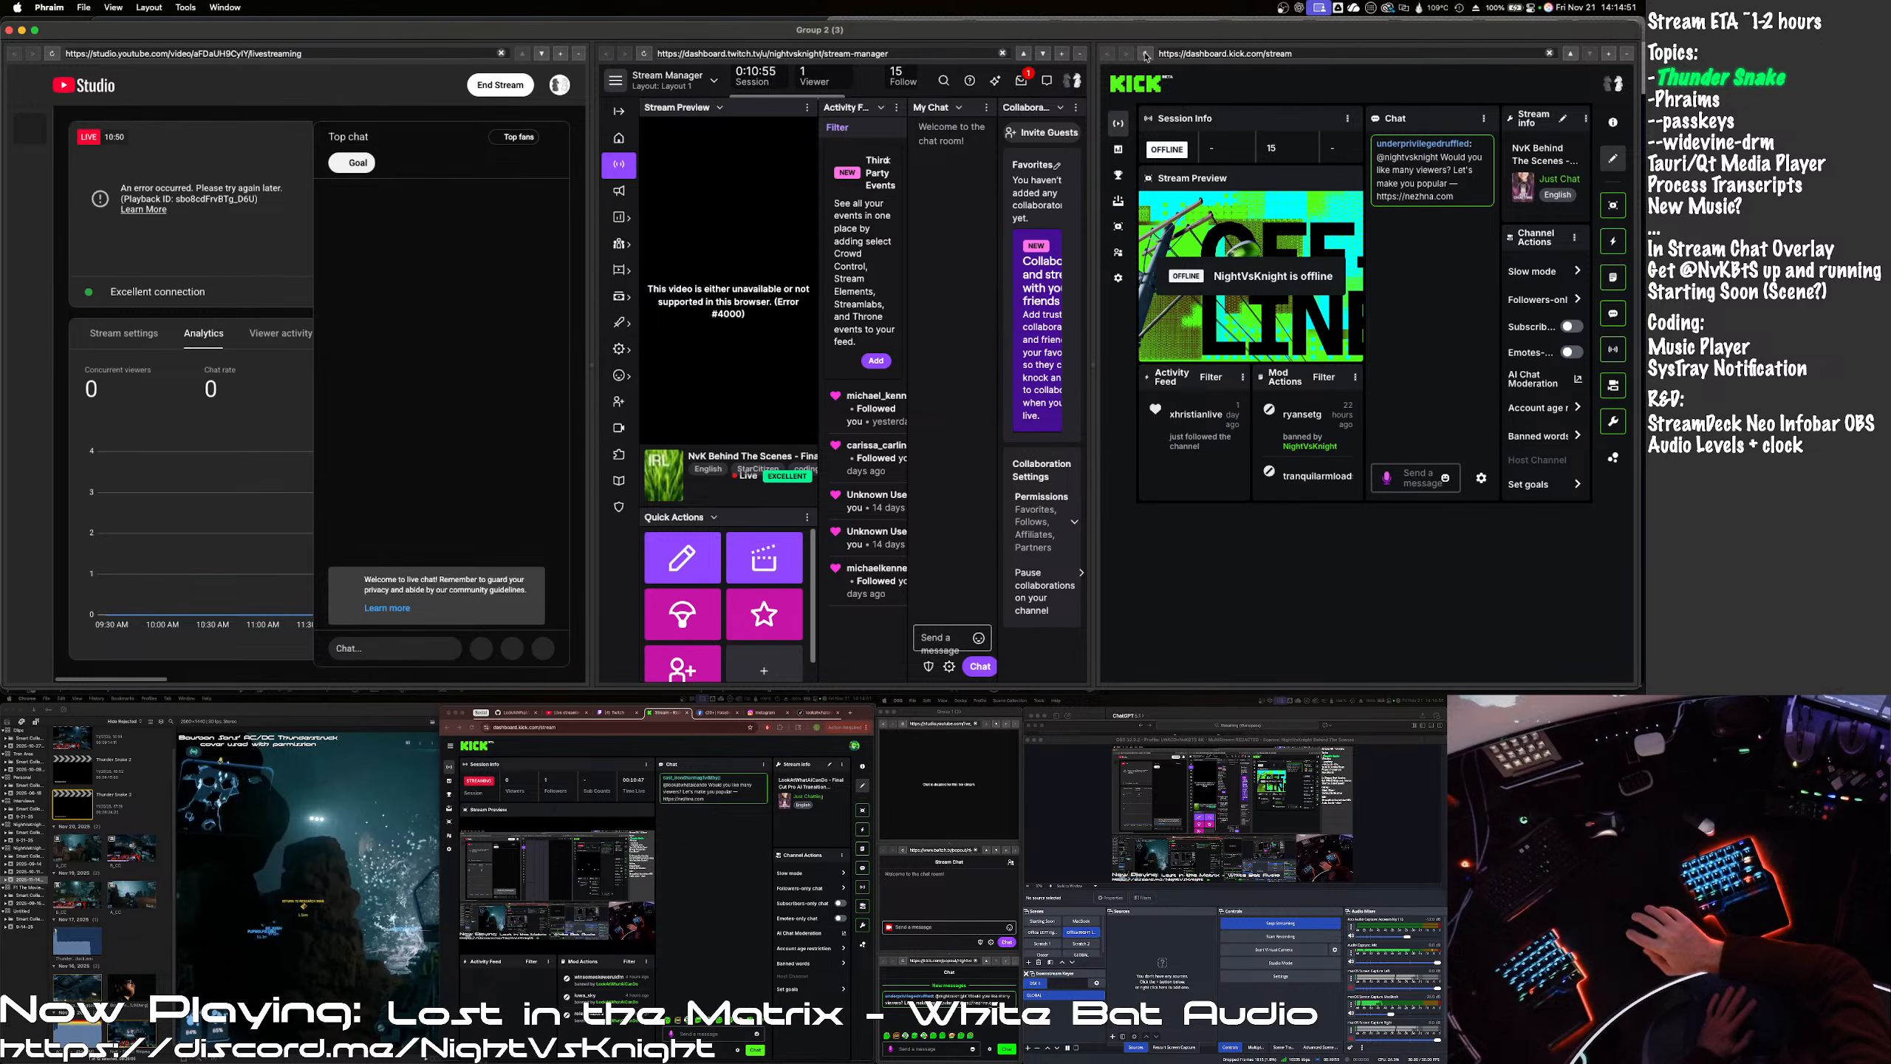
left_click(1146, 54)
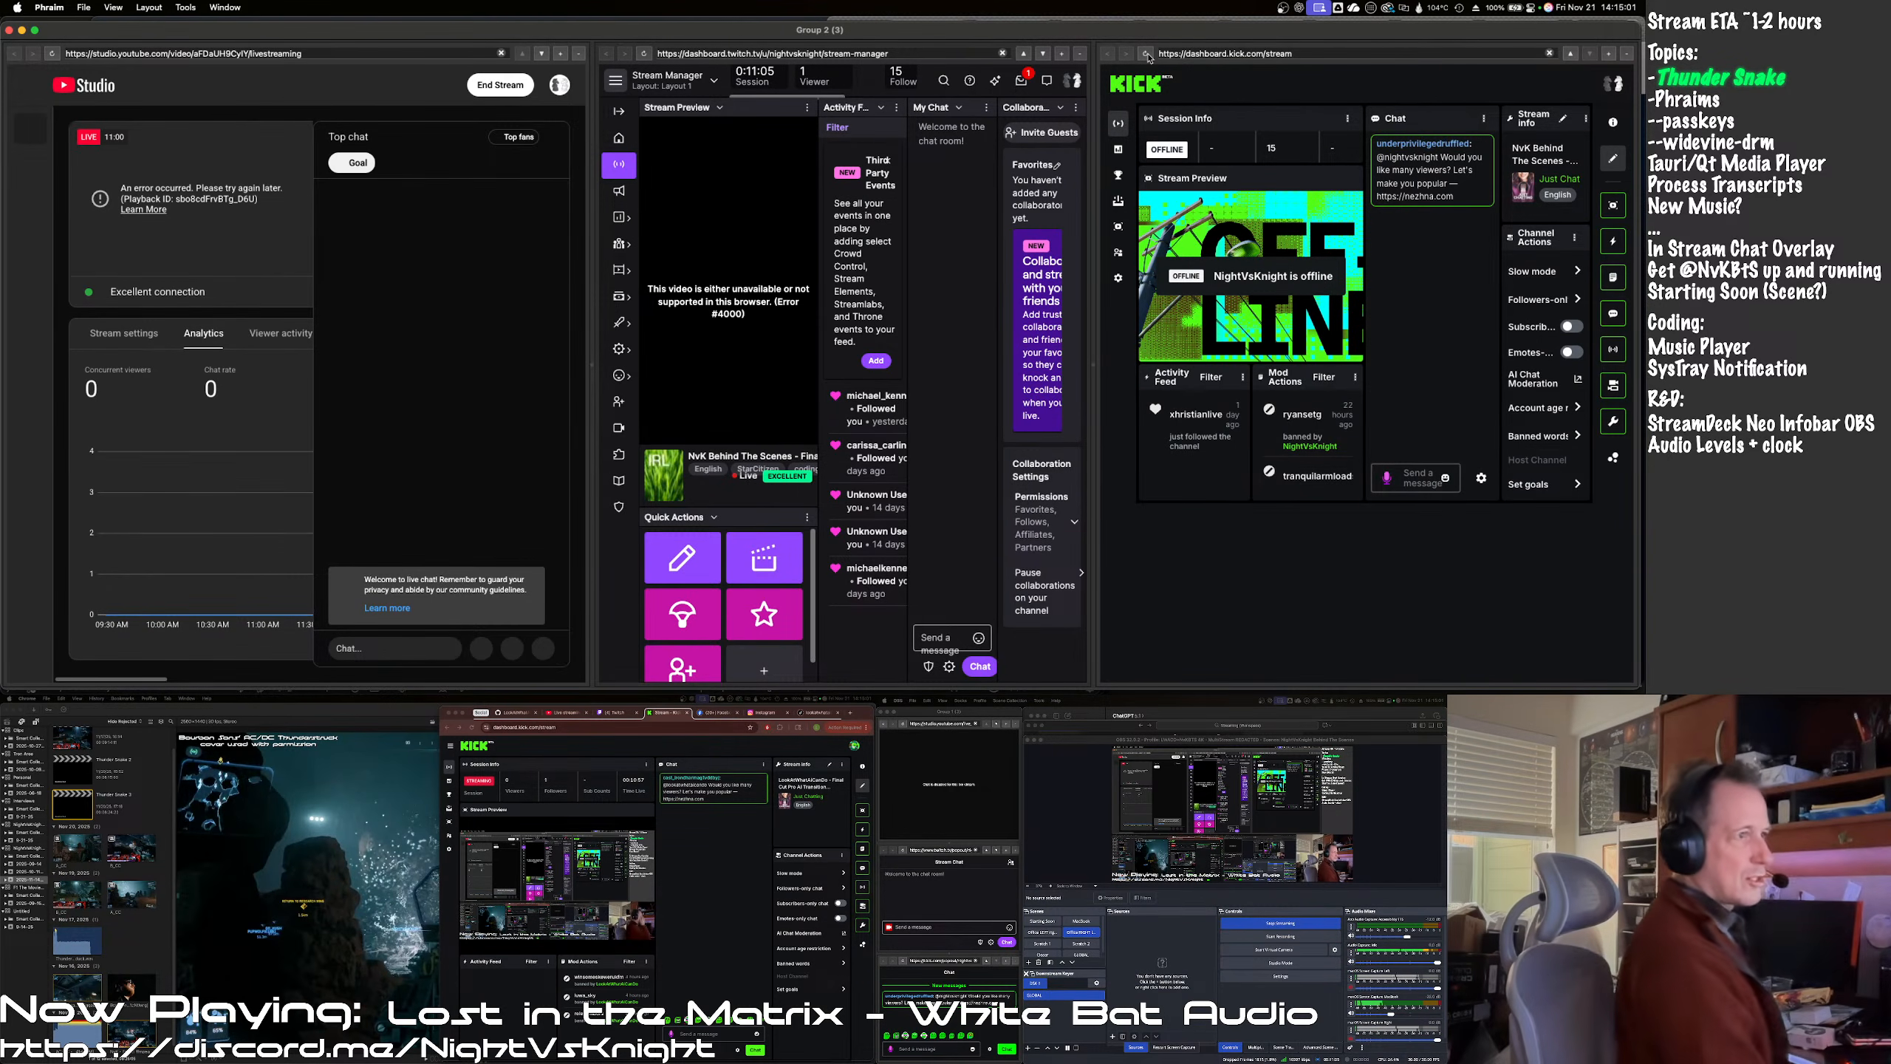
left_click_drag(233, 188, 242, 211)
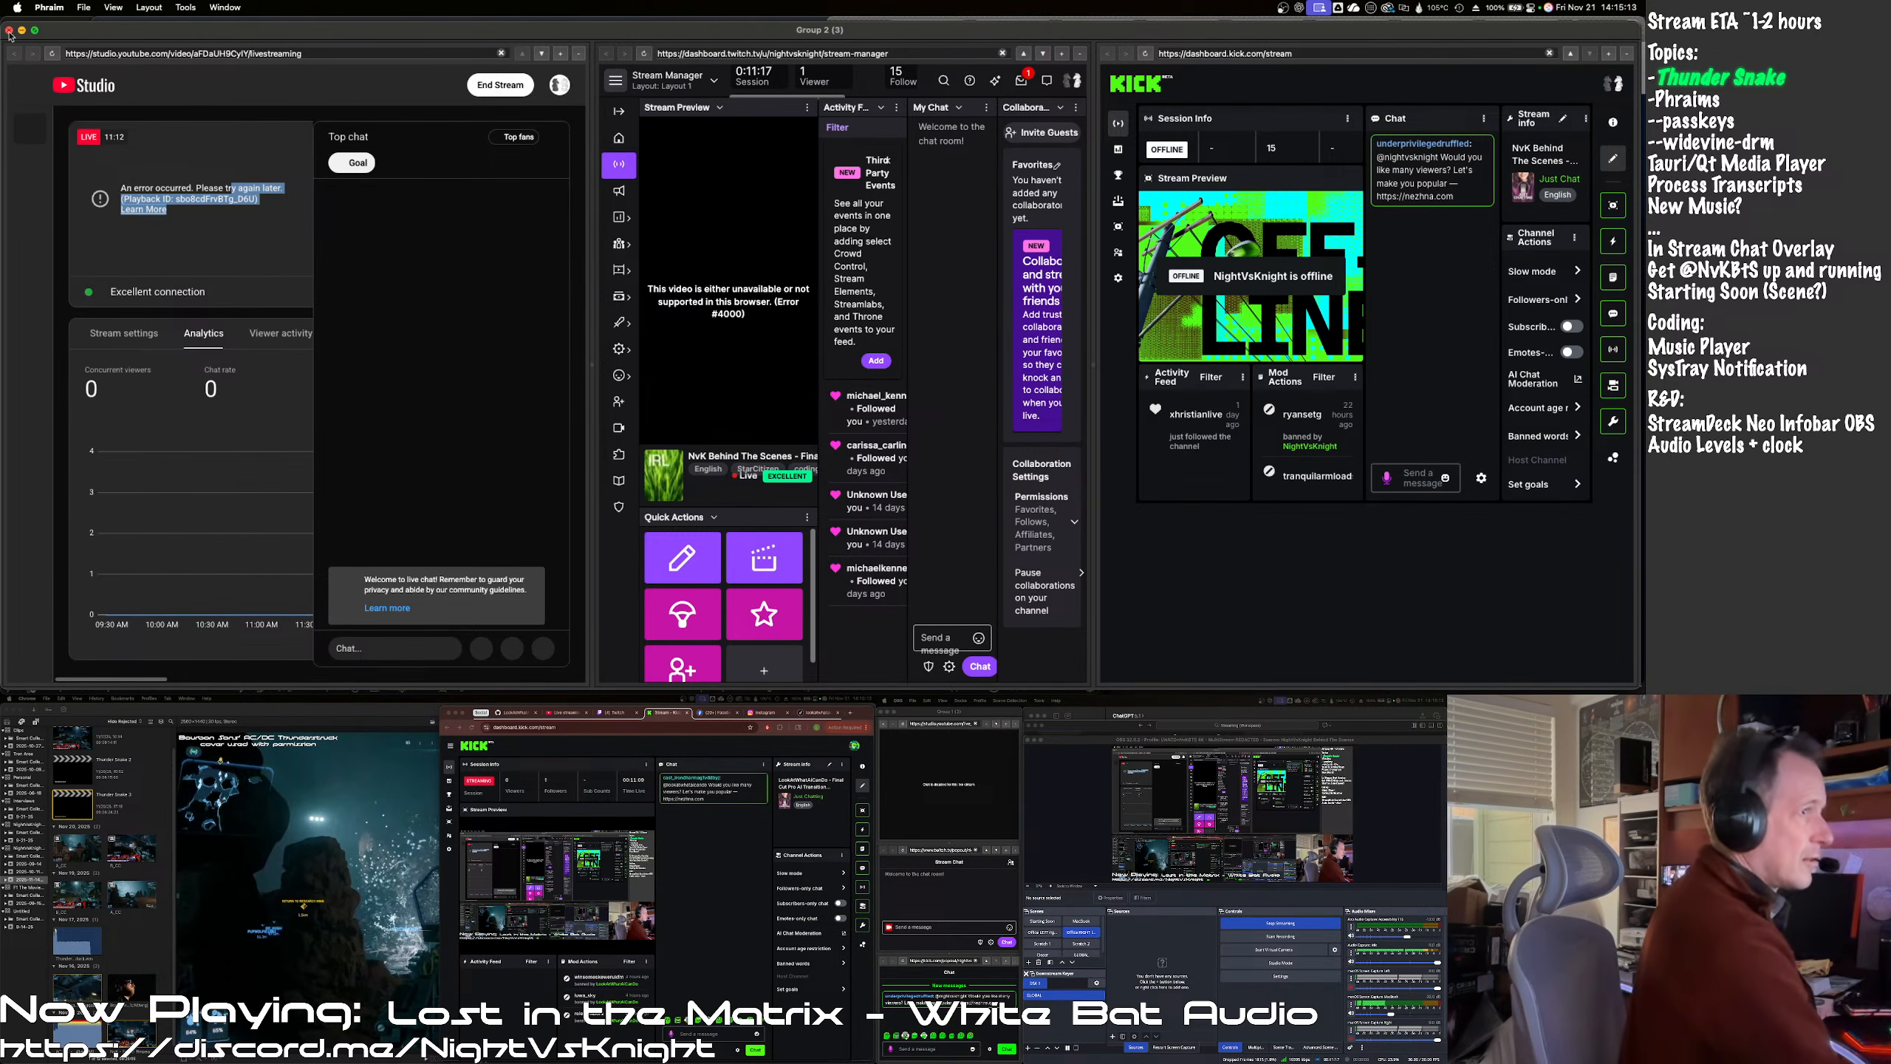
left_click(102, 147)
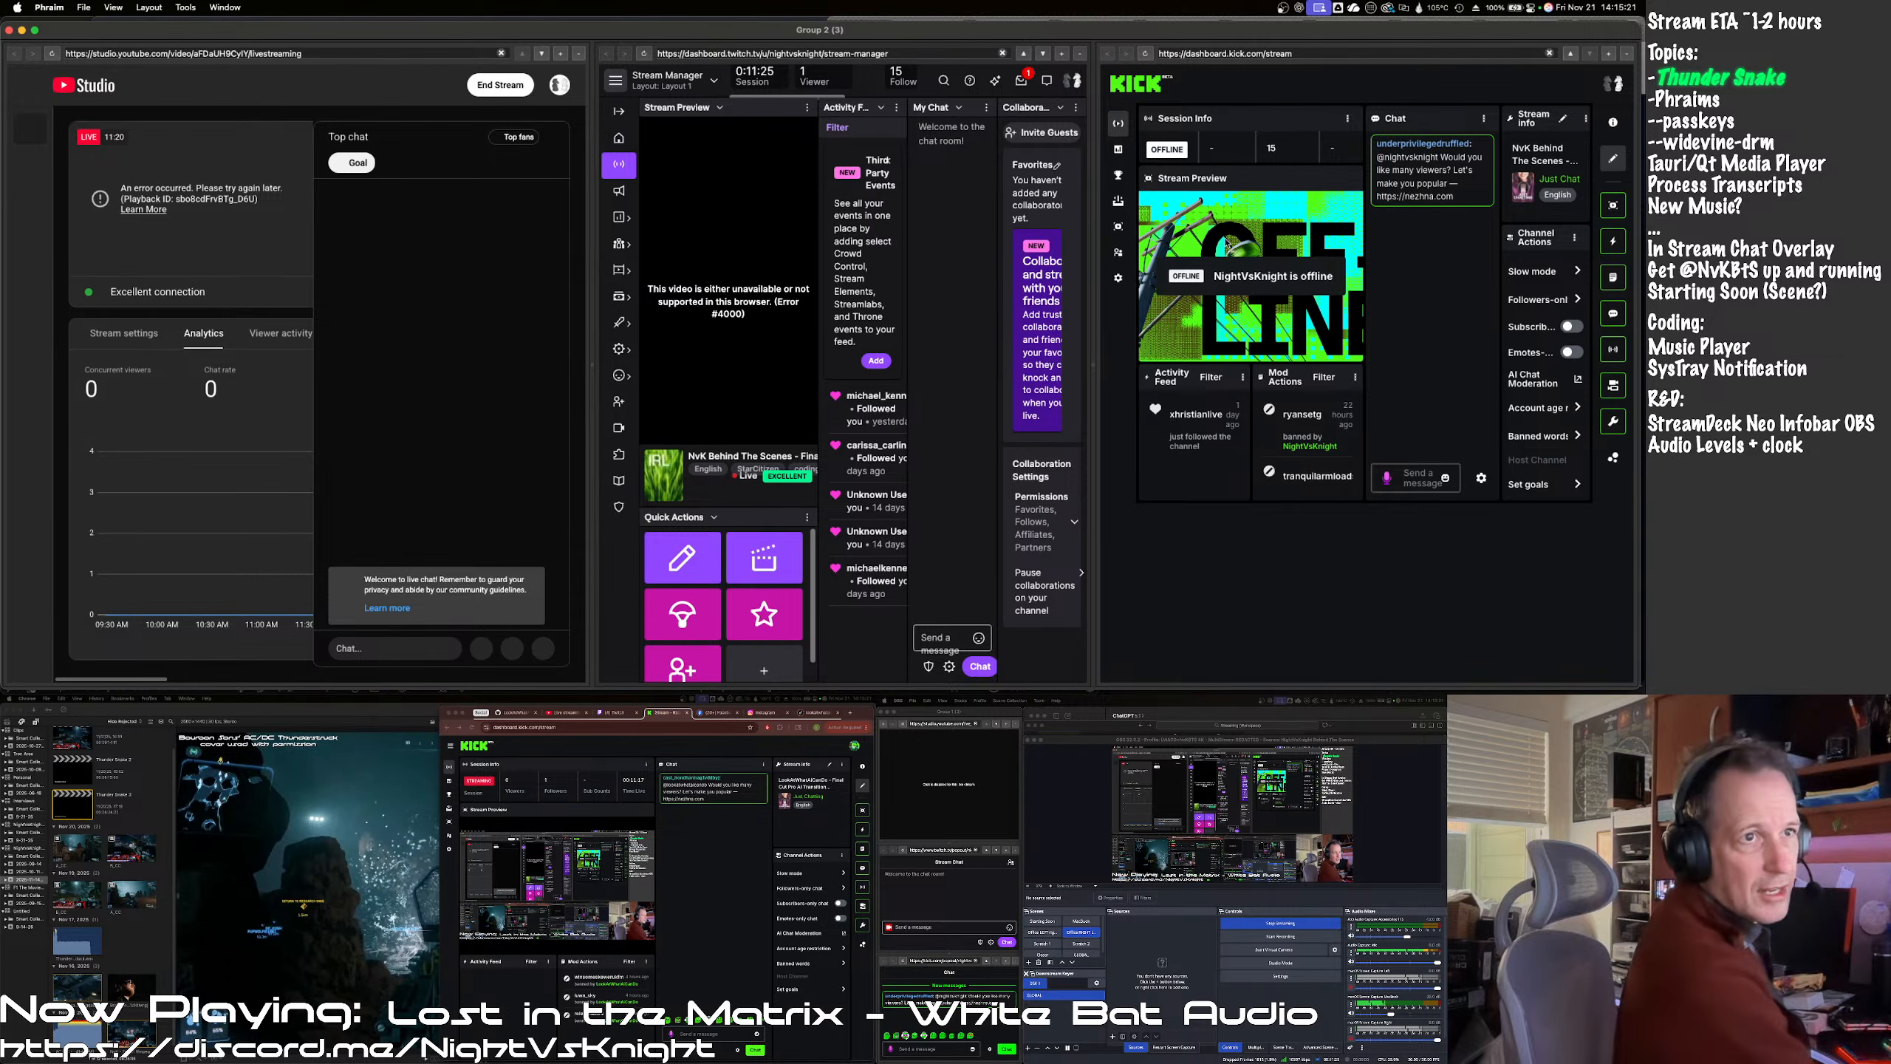
left_click(1149, 54)
left_click(1148, 54)
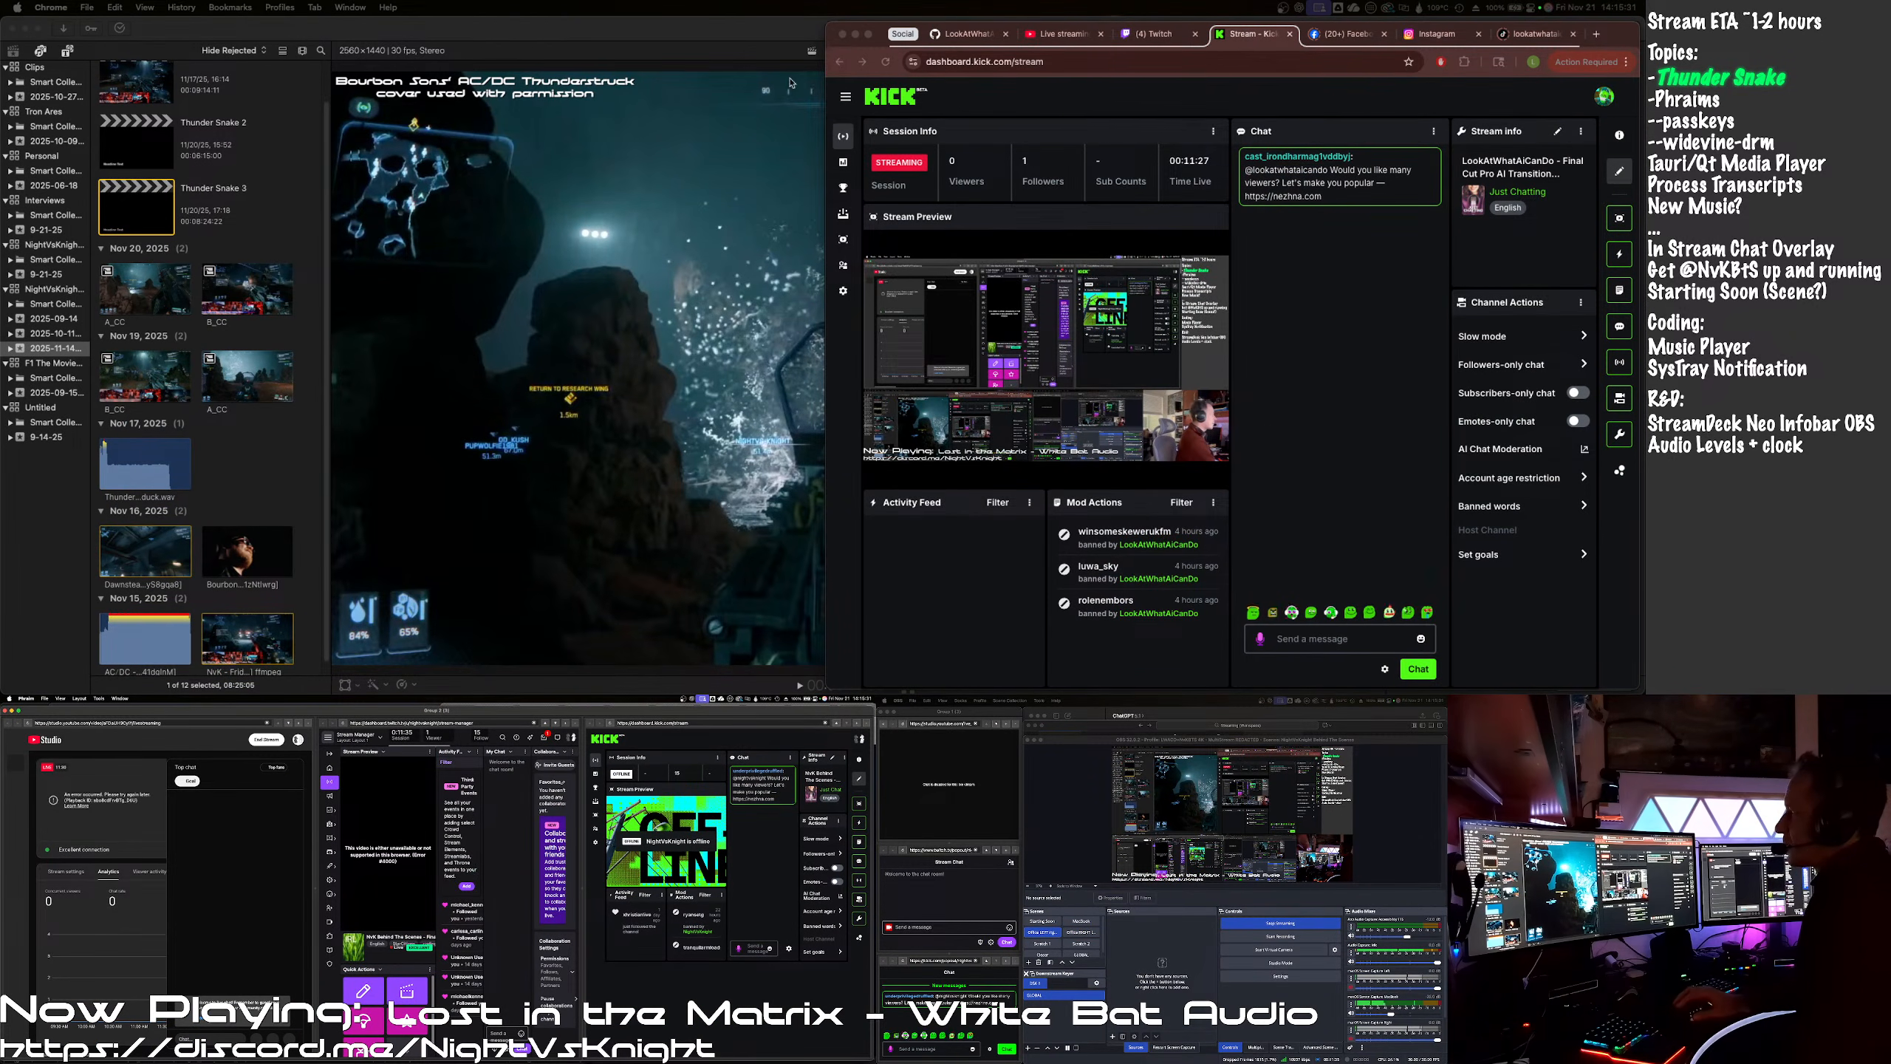
- Bring up the other Chrome profile's window, reopen its recently closed stream dashboard tabs and close the Discord login tab
left_click(277, 12)
left_click(300, 130)
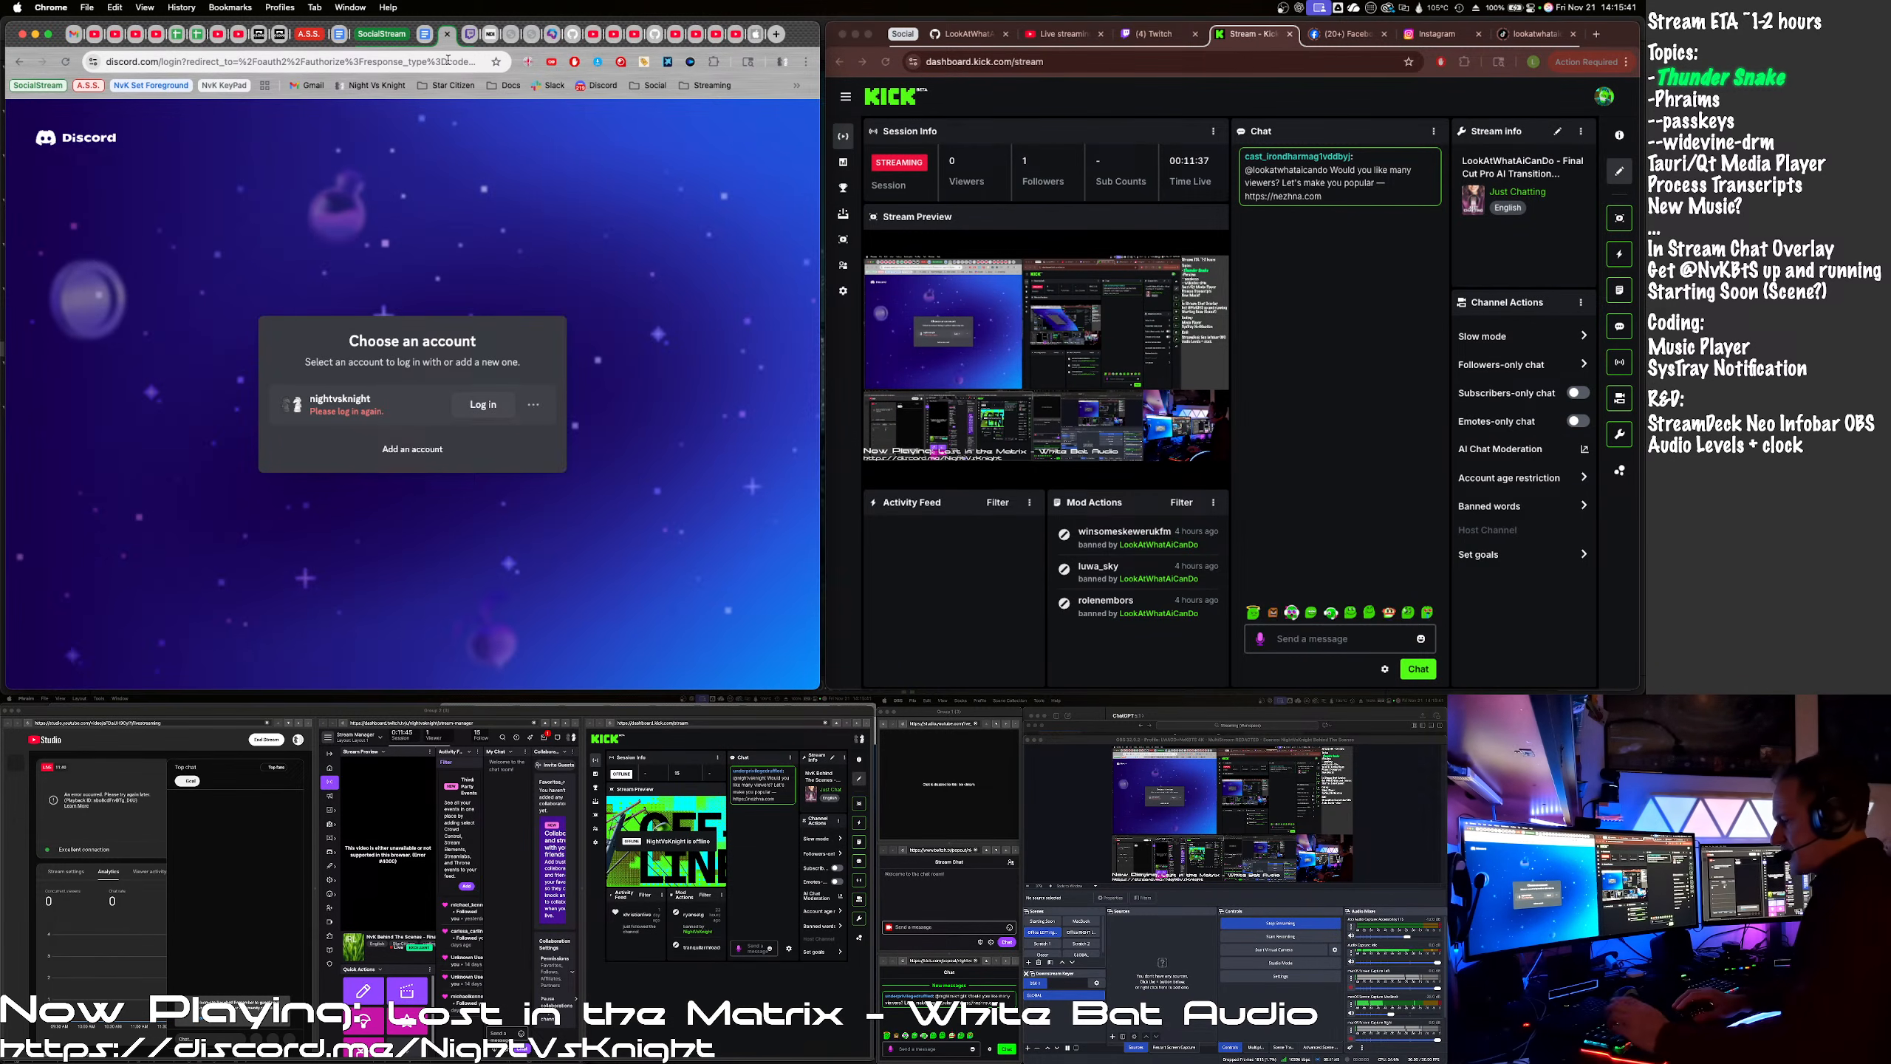
key("super+shift+t")
key("super+shift+t")
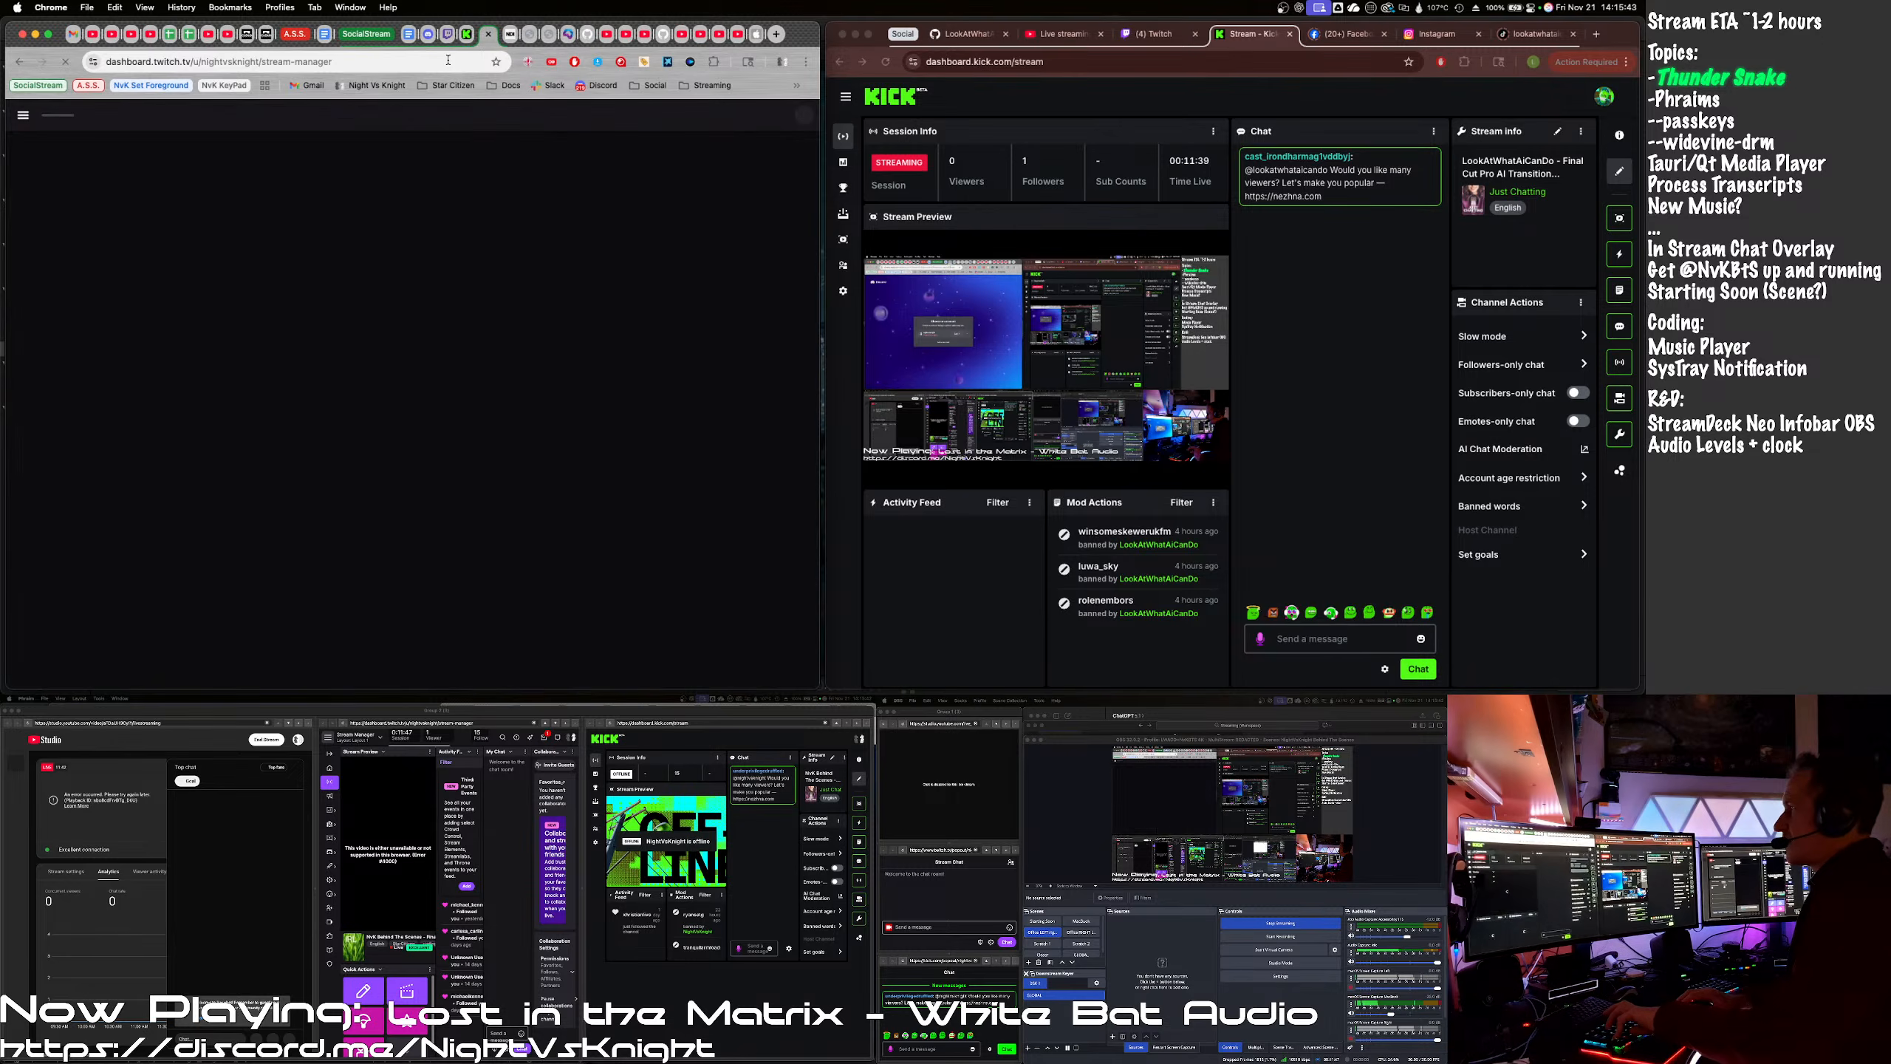
key("super+shift+t")
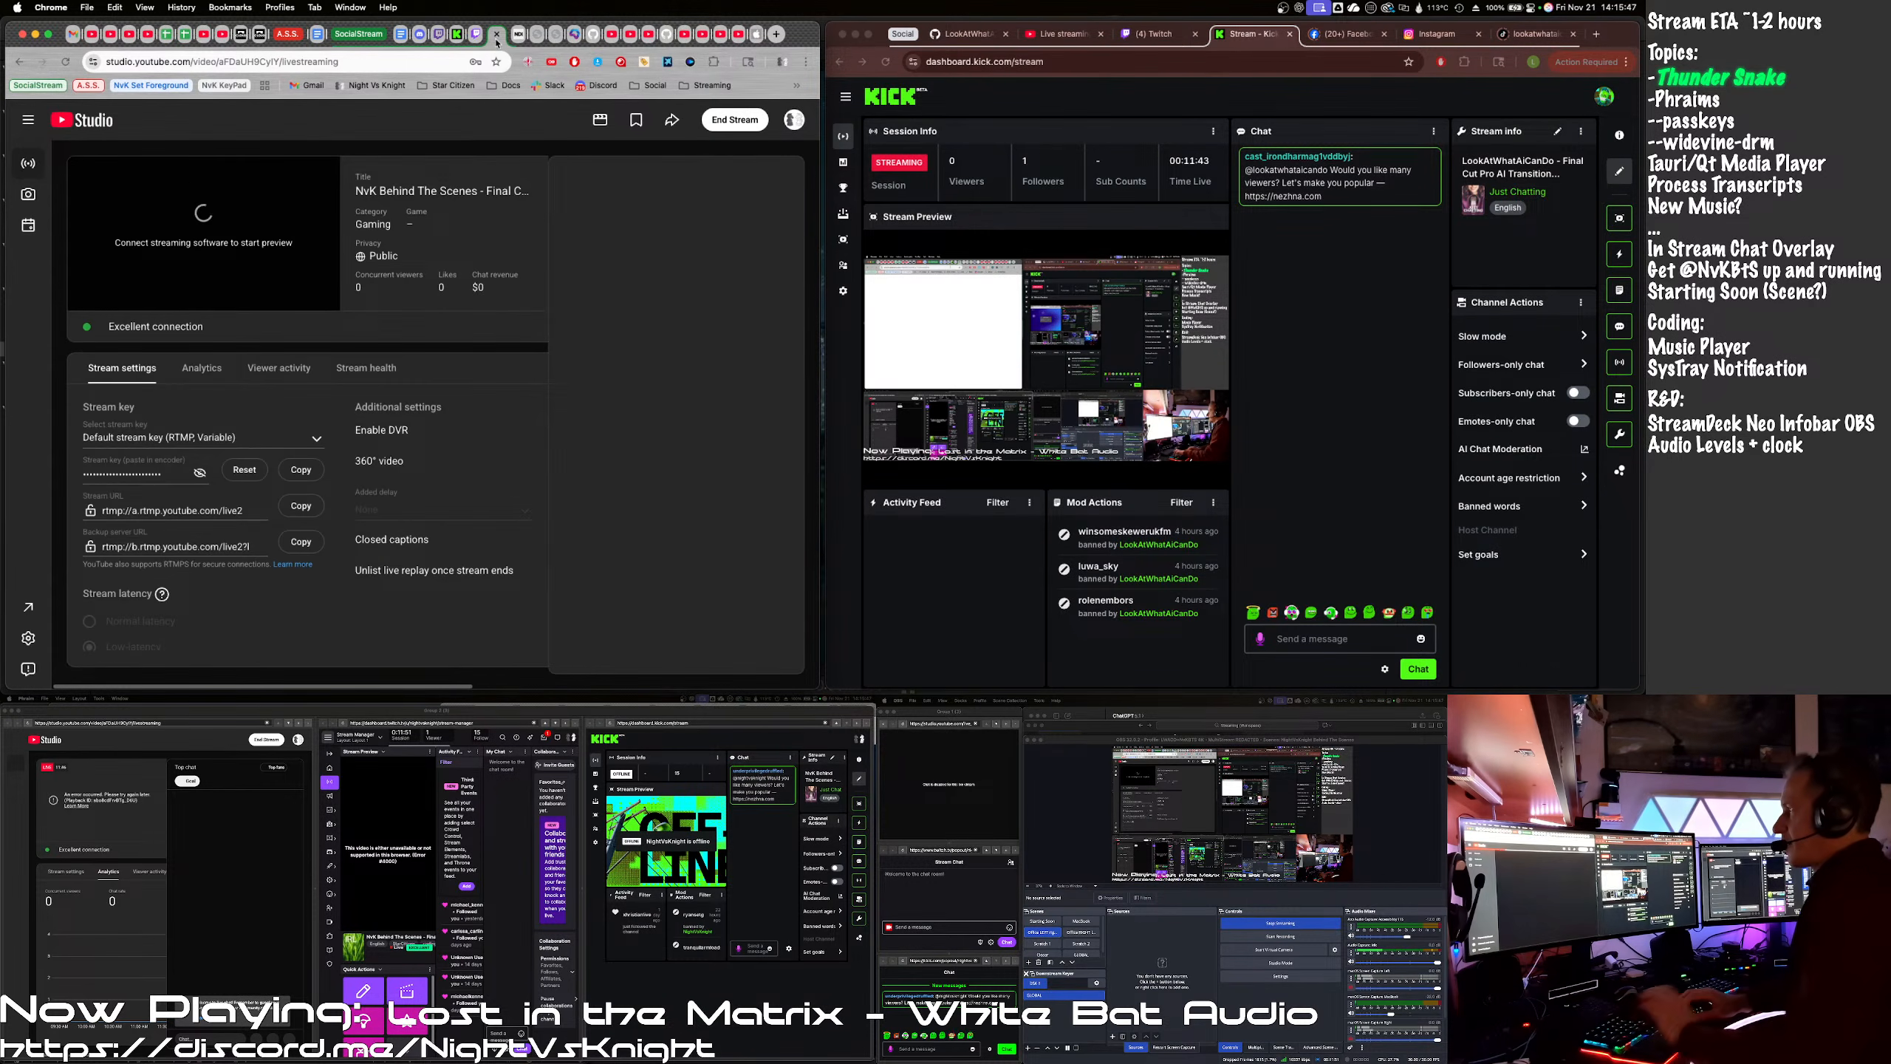
mouse_move(496, 47)
left_mouse_down()
mouse_move(443, 45)
mouse_move(484, 42)
left_mouse_up()
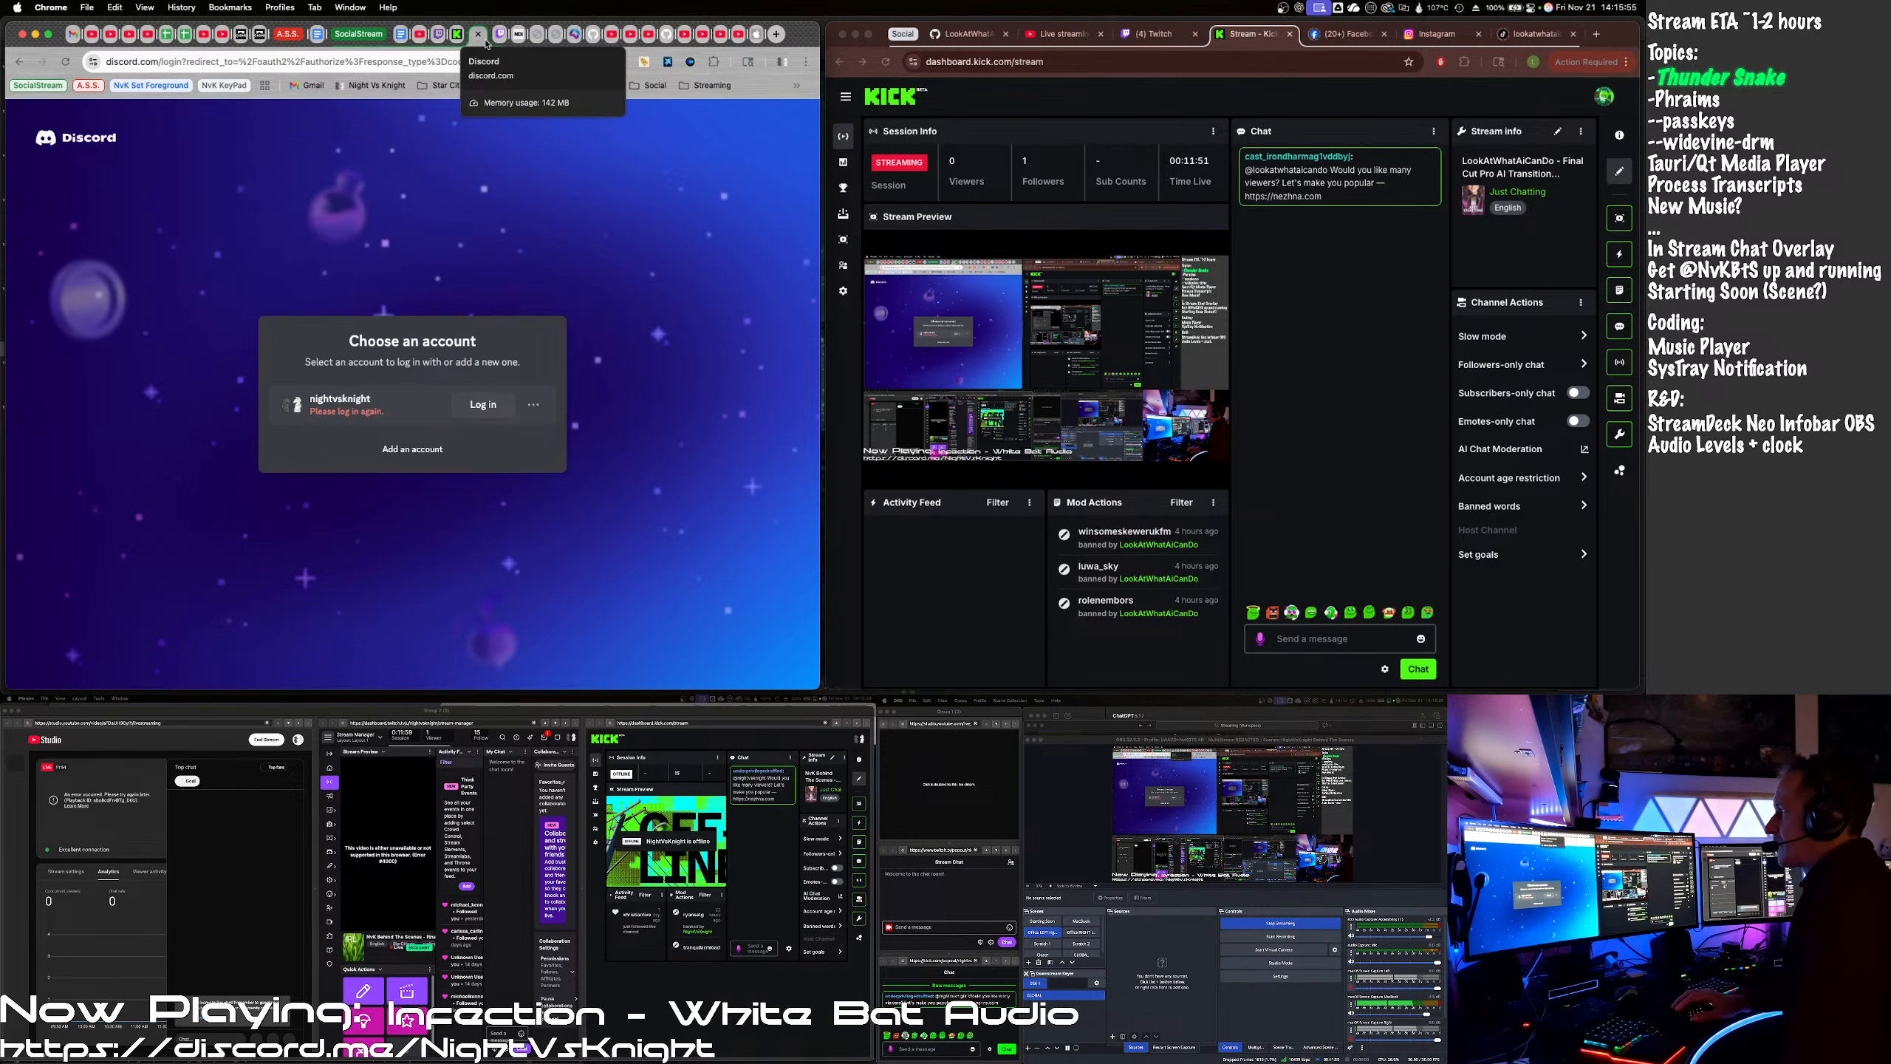
left_click(479, 35)
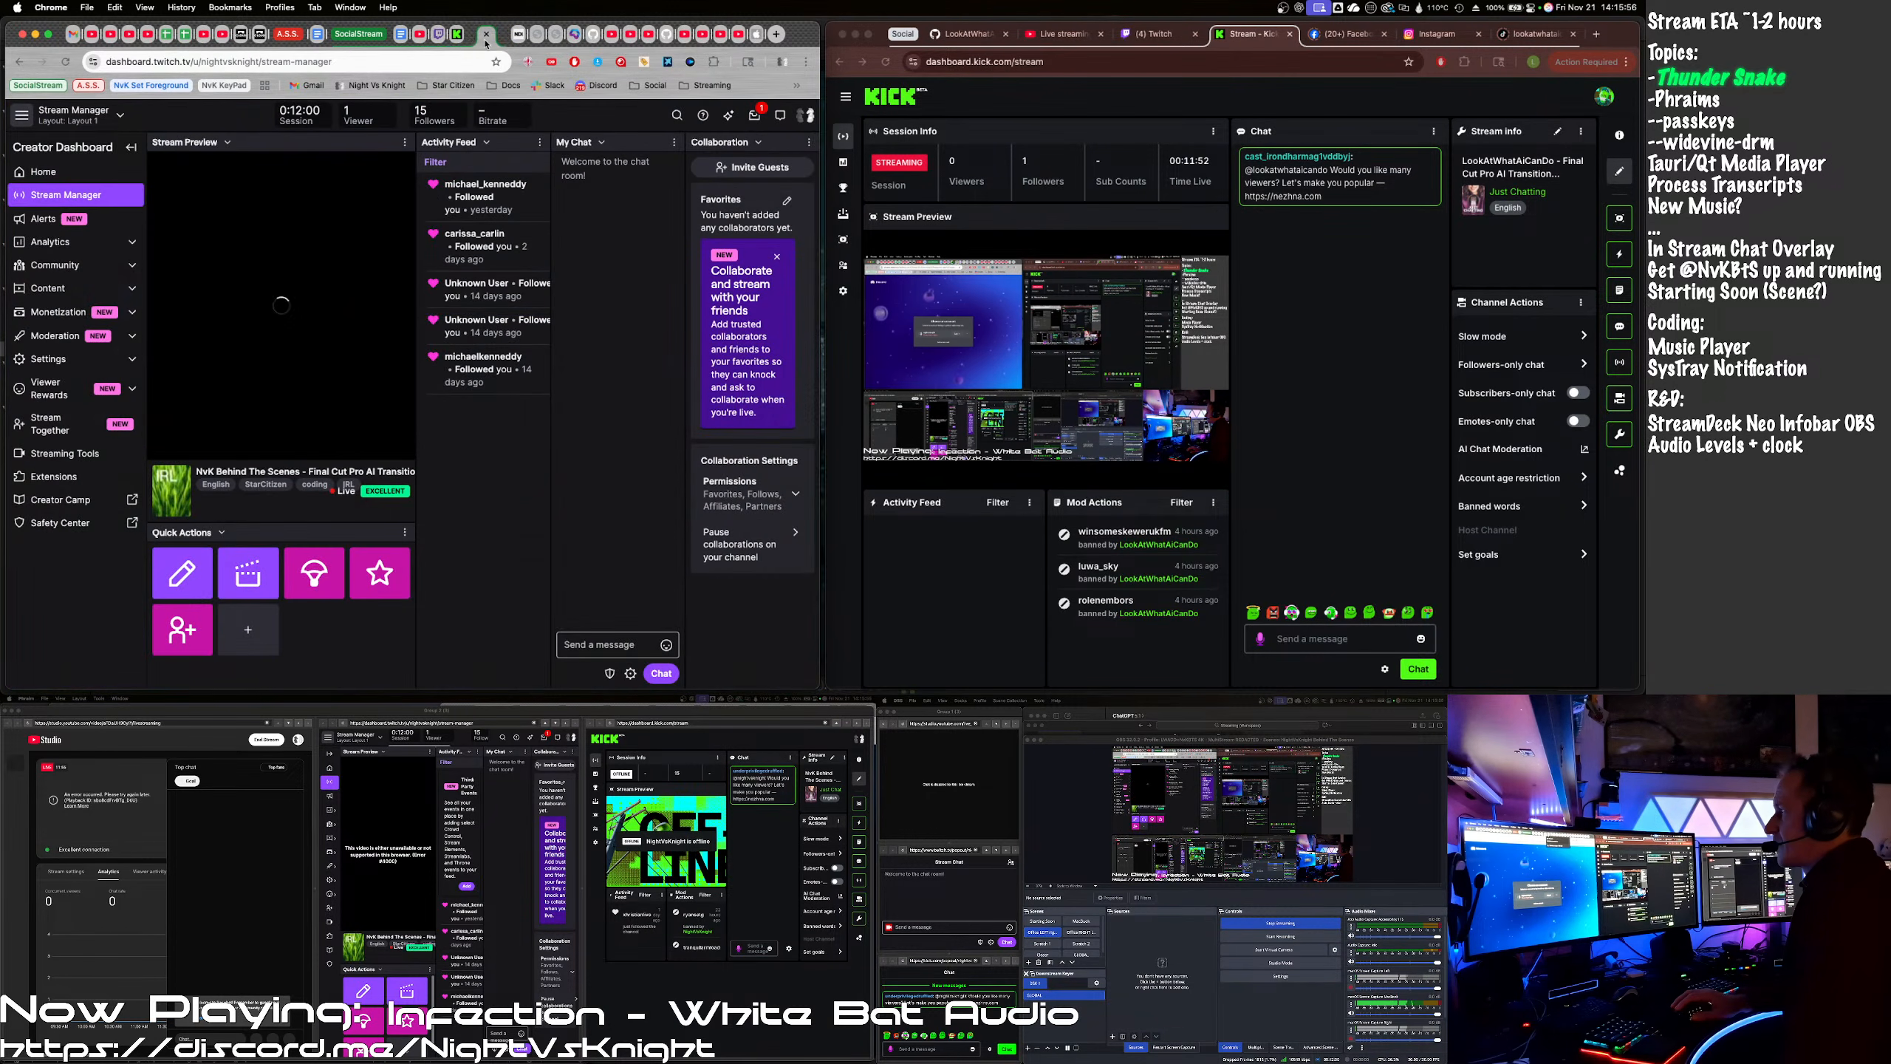
- Check the stream in Twitch Inspector, Twitch Stream Manager, Kick and YouTube Studio, and minimise that Chrome window
left_click(438, 37)
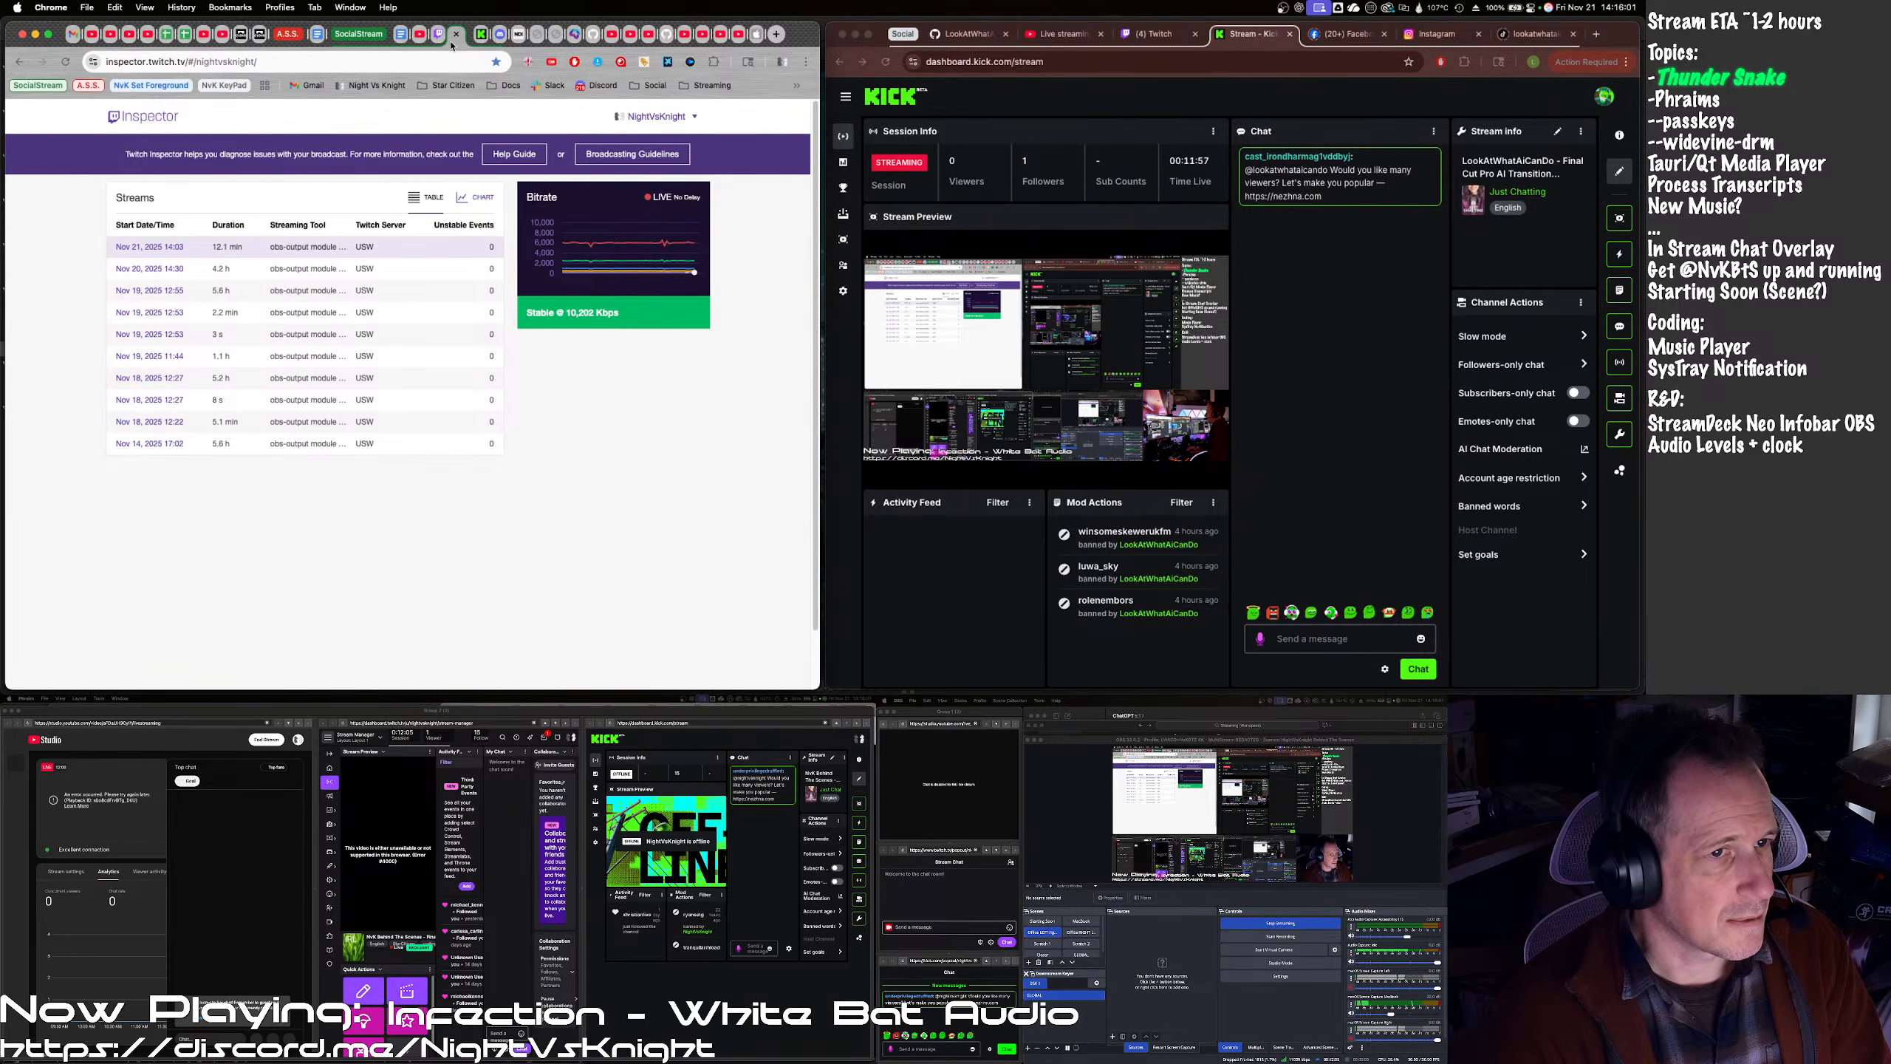
left_click(454, 34)
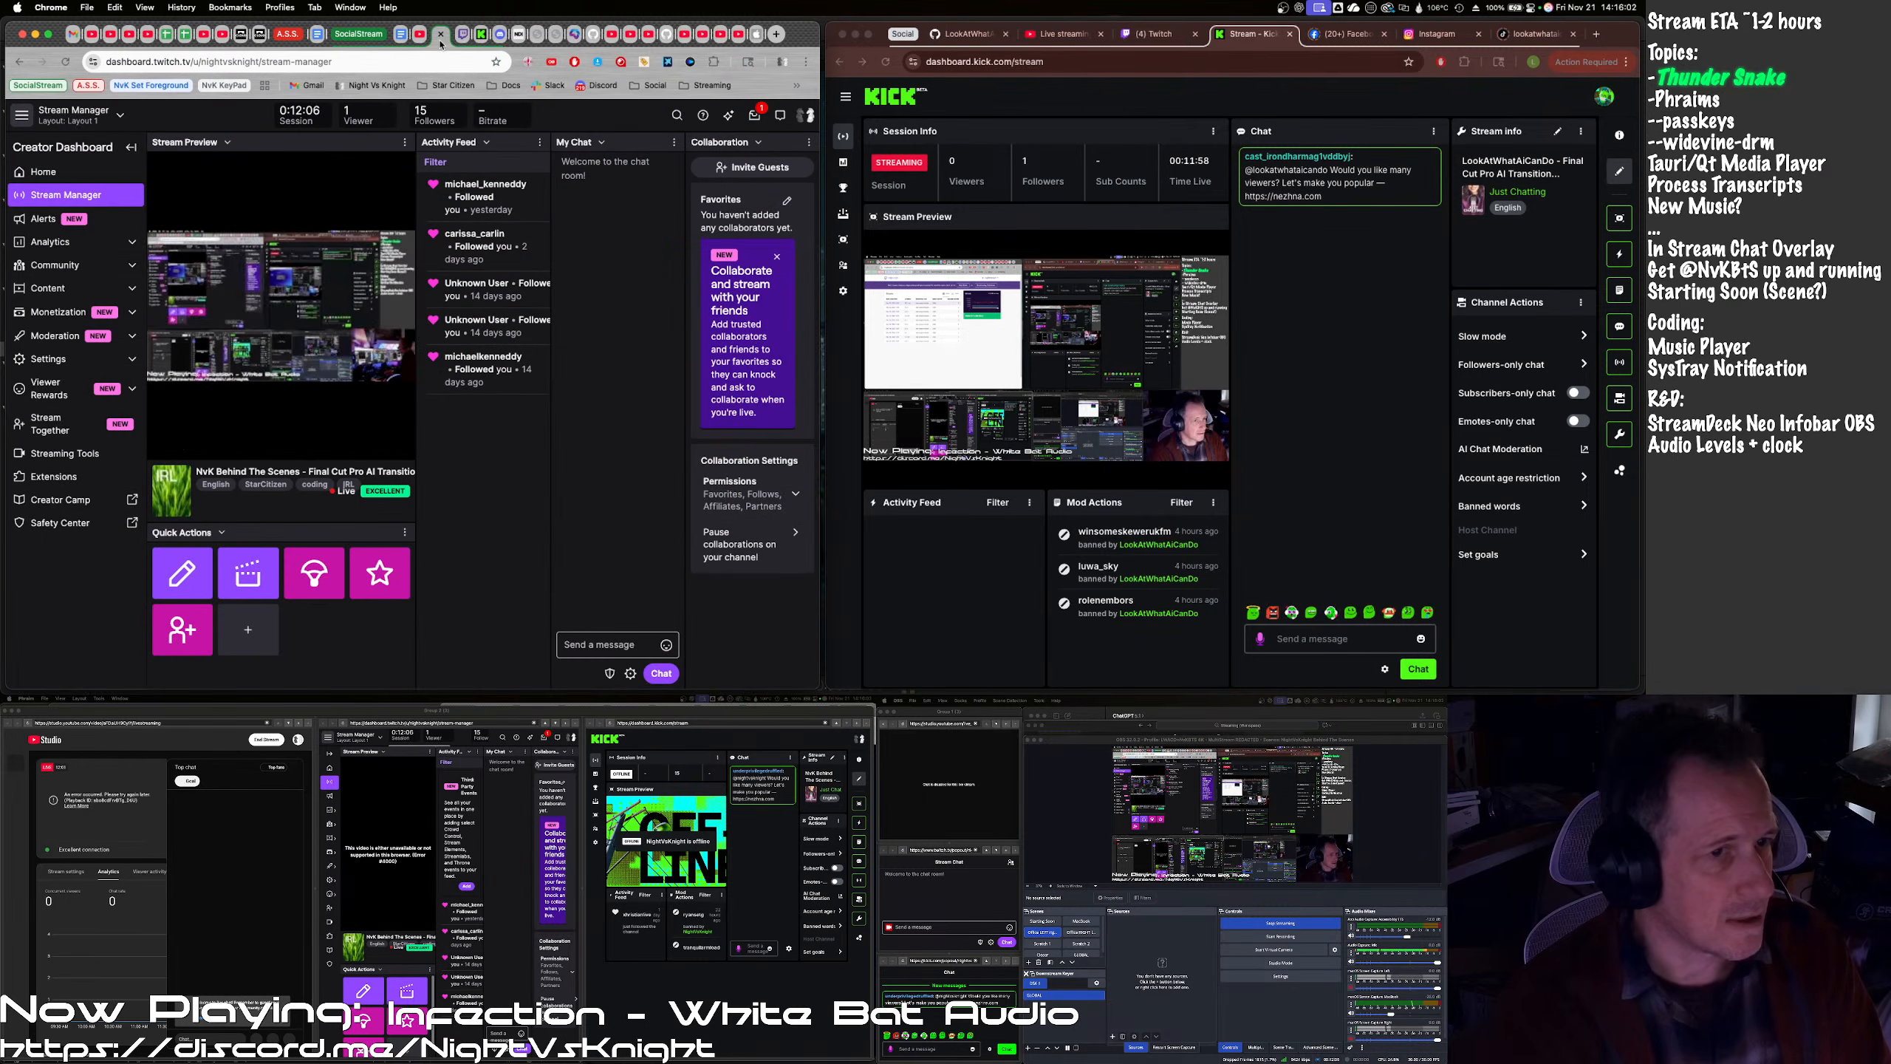
left_click(482, 36)
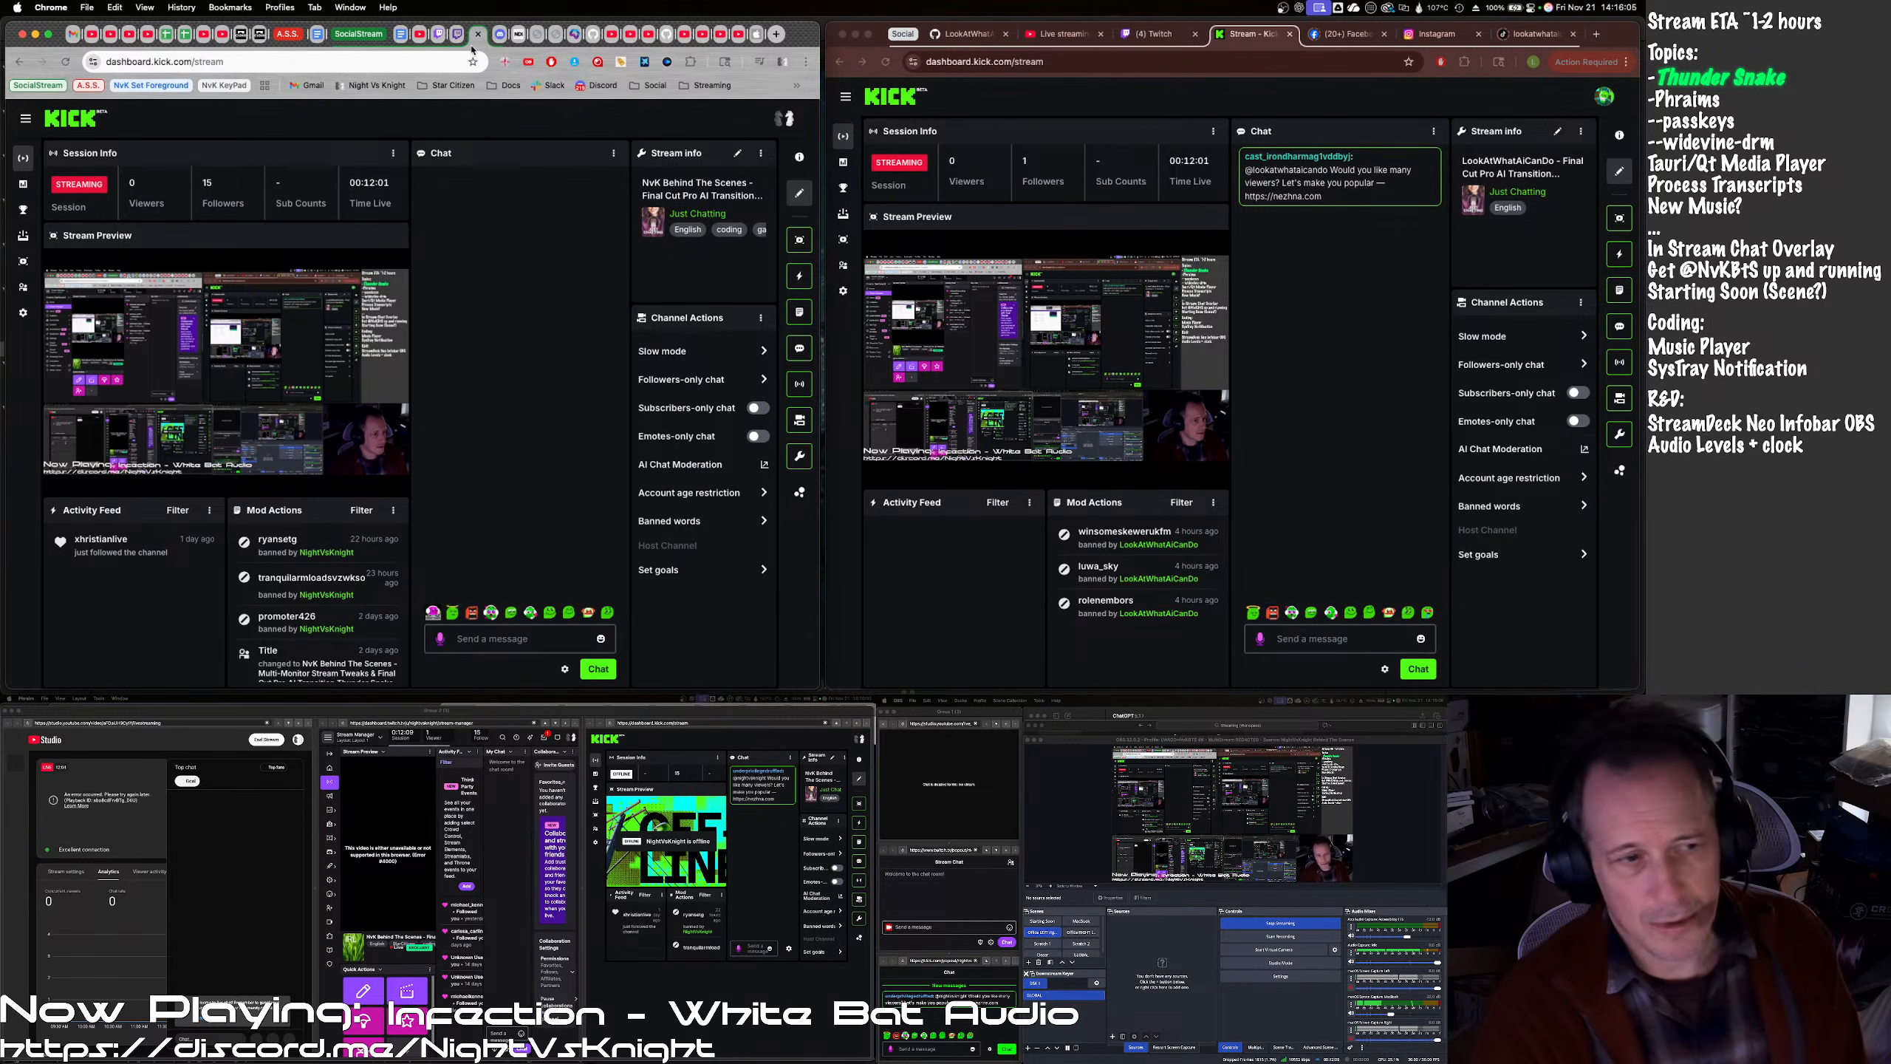
left_click(419, 37)
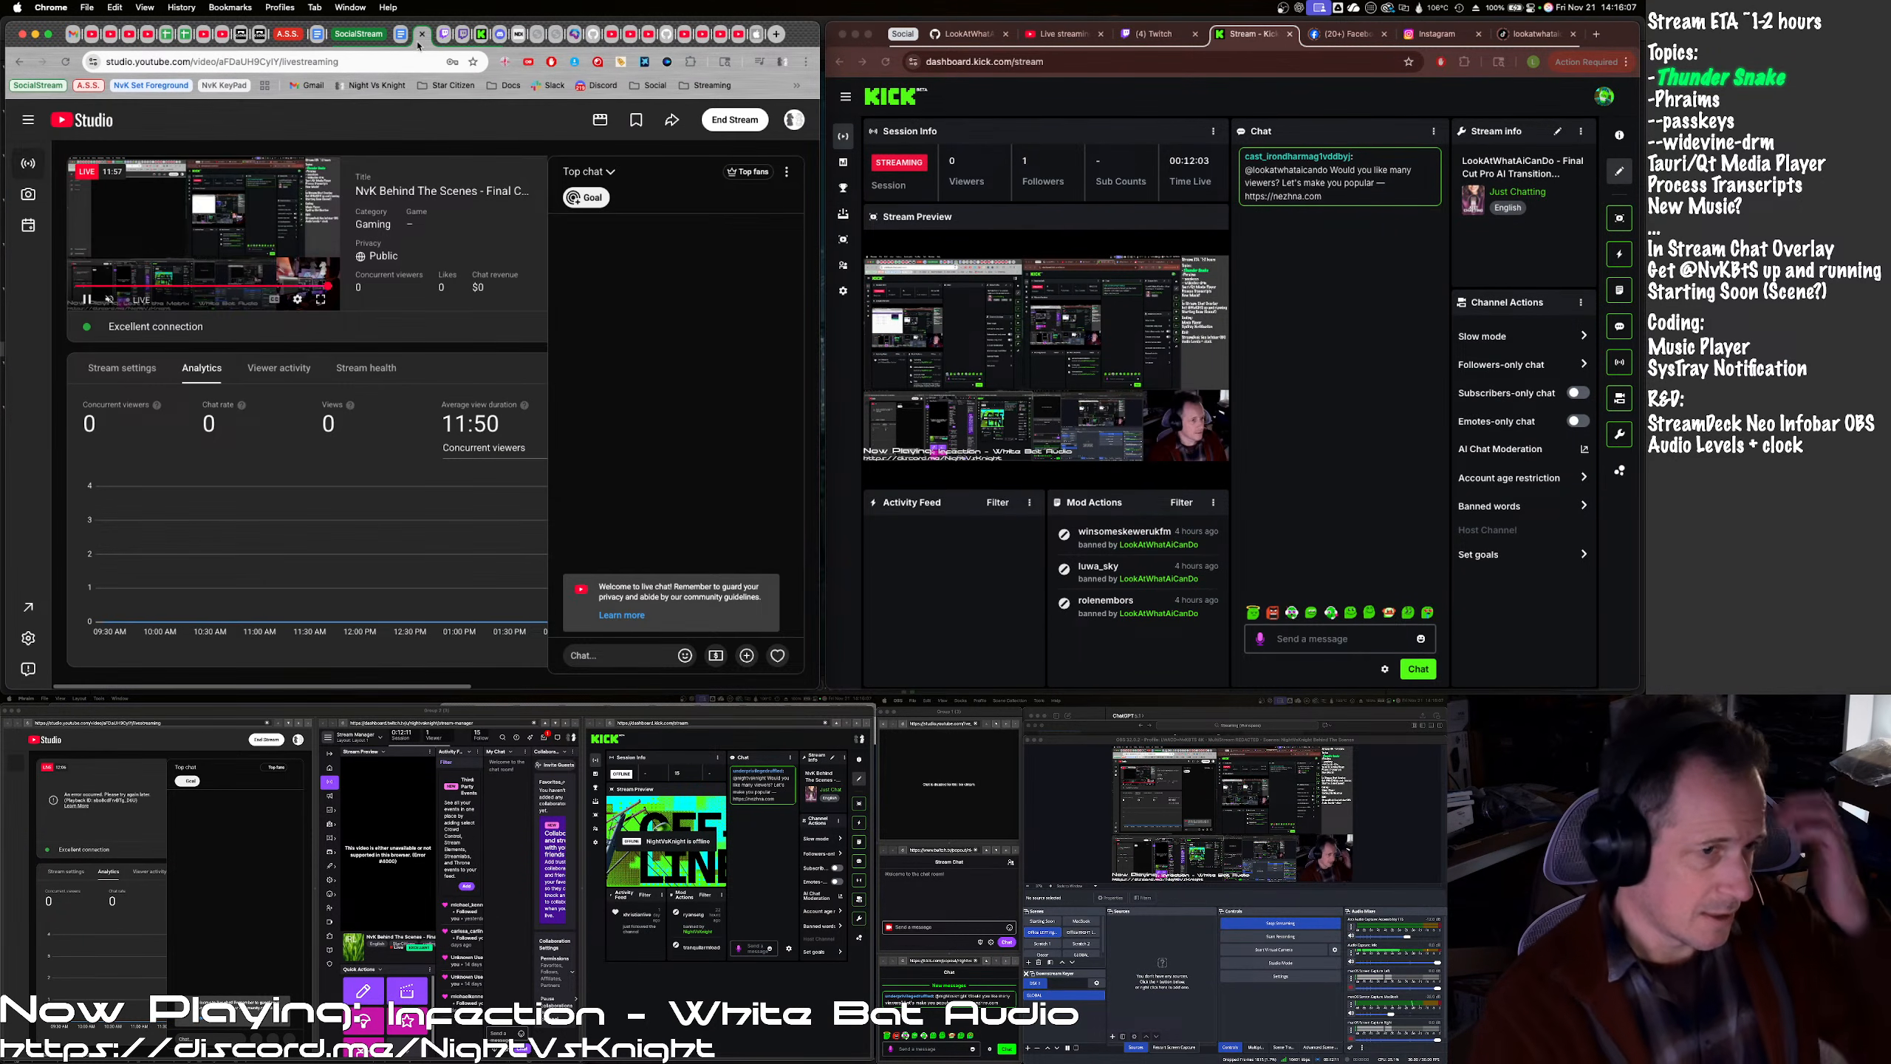
left_click(33, 35)
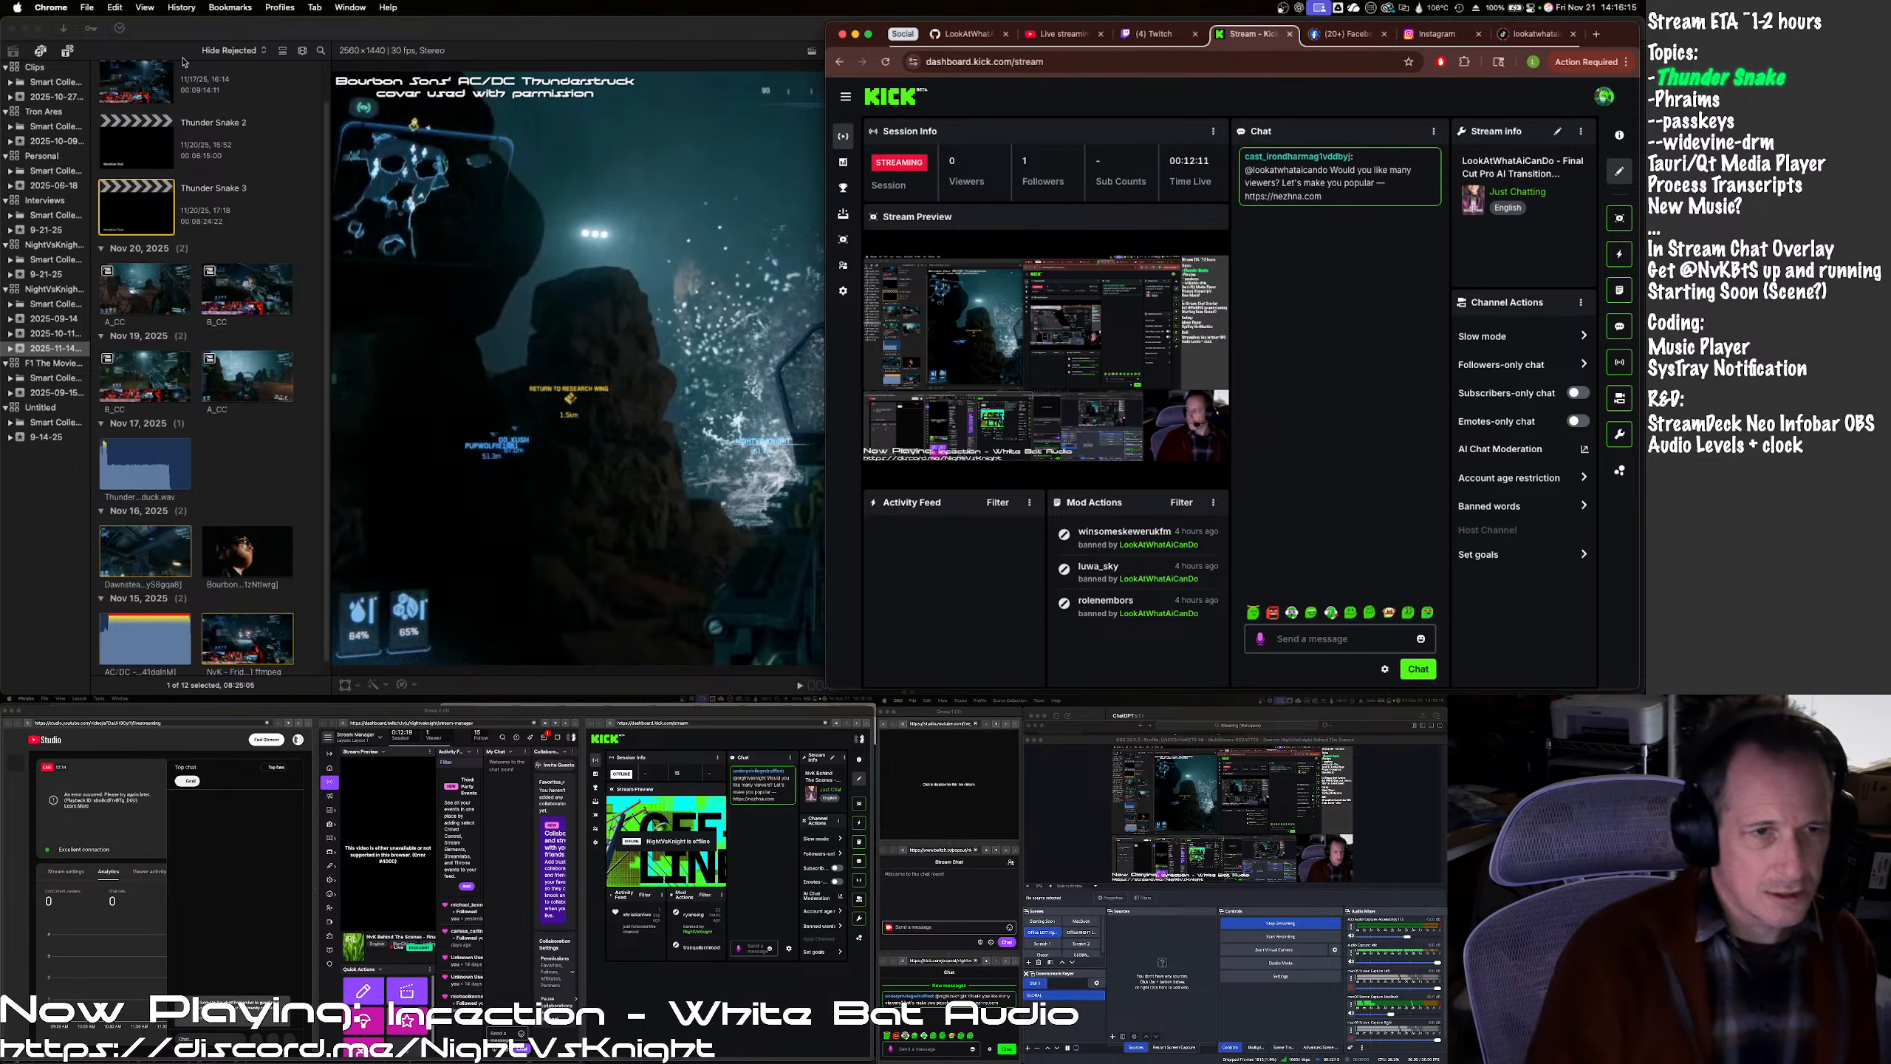
- Pause the music in Chrome Canary's Local MP3 Folder Player and return to the Thunder Snake 3 timeline in Final Cut Pro
left_click(302, 30)
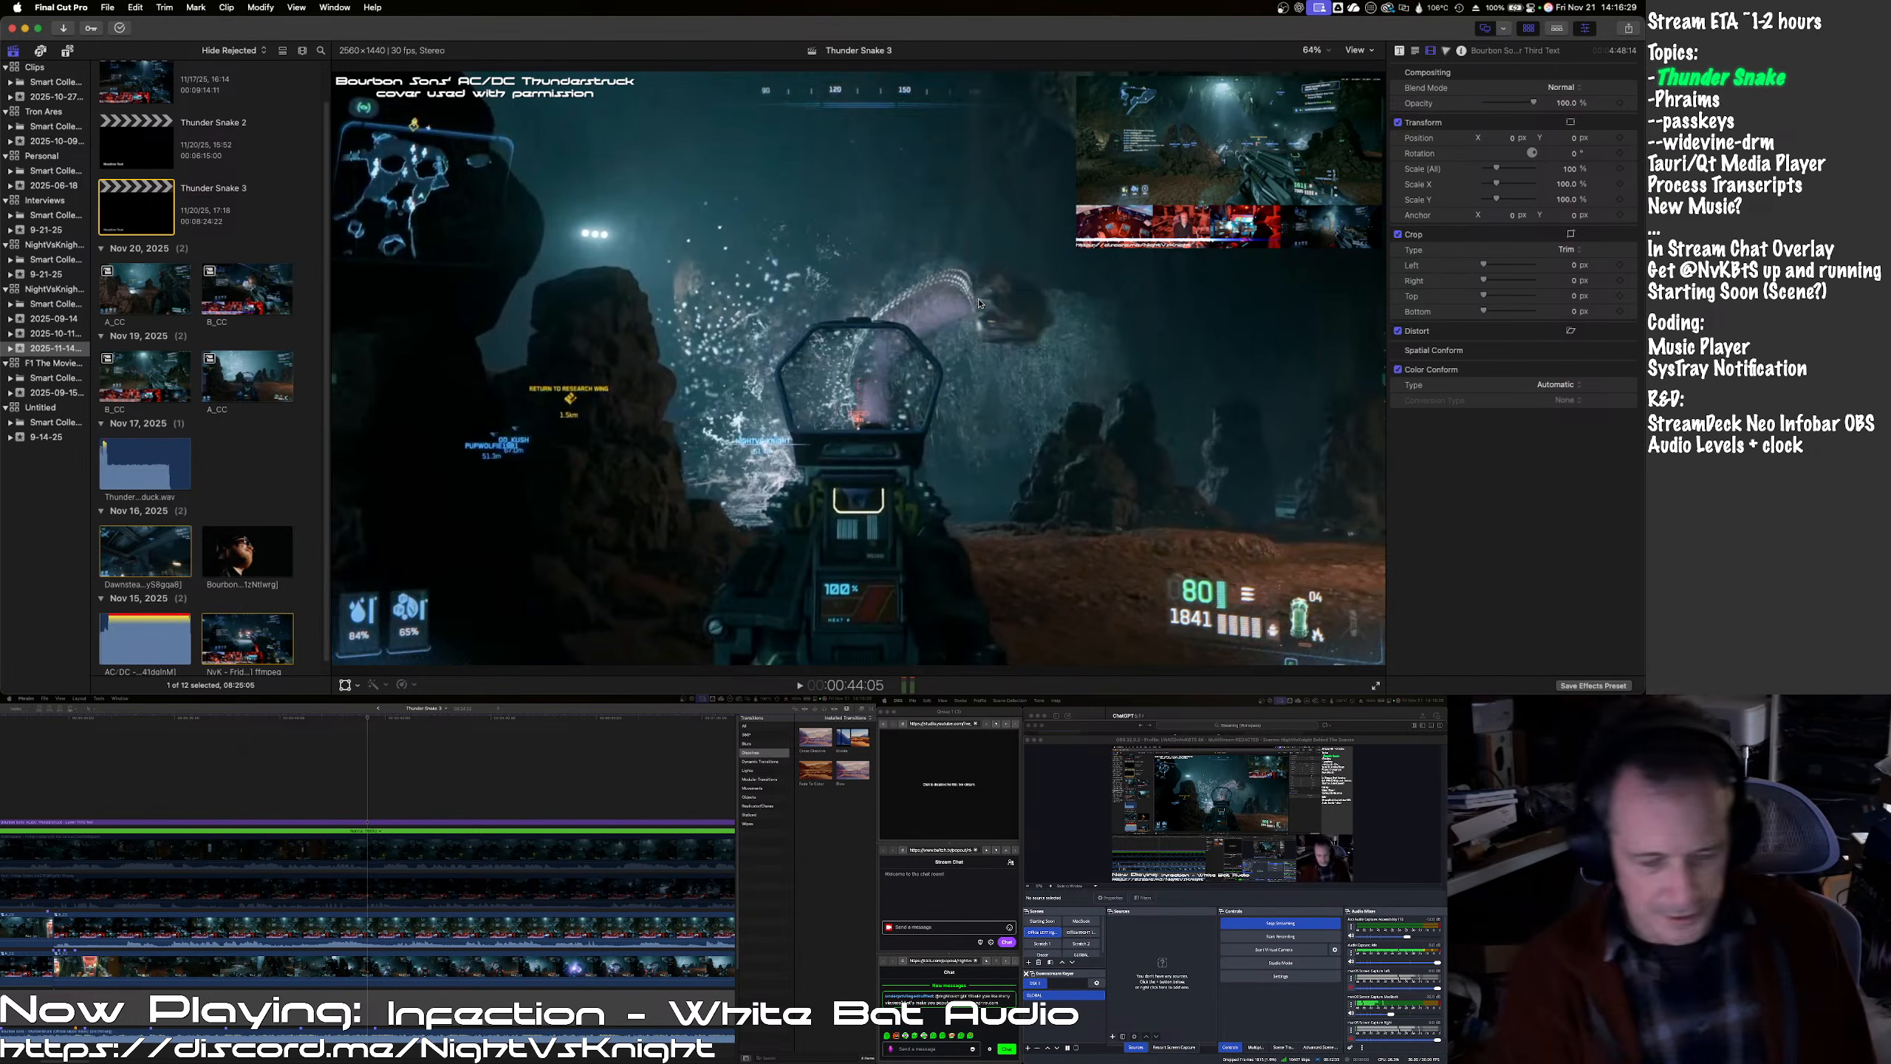
left_click(22, 987)
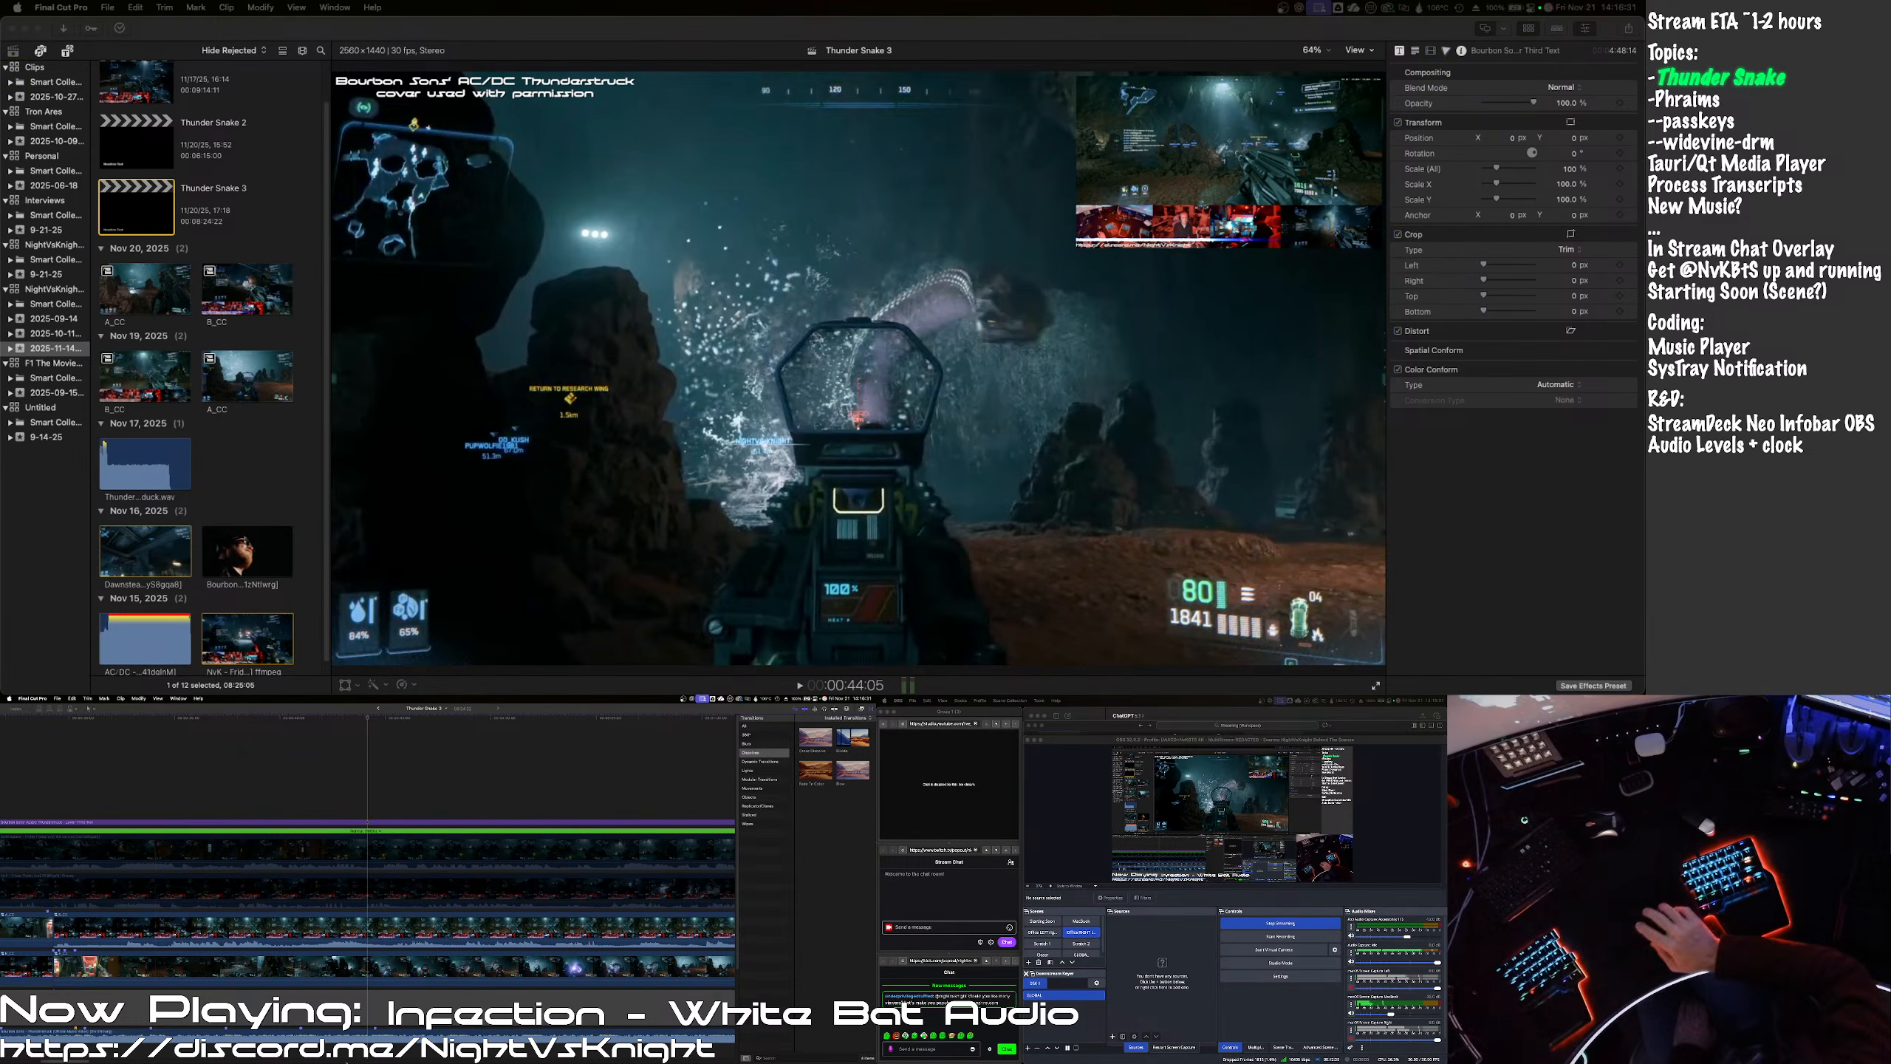
mouse_move(661, 675)
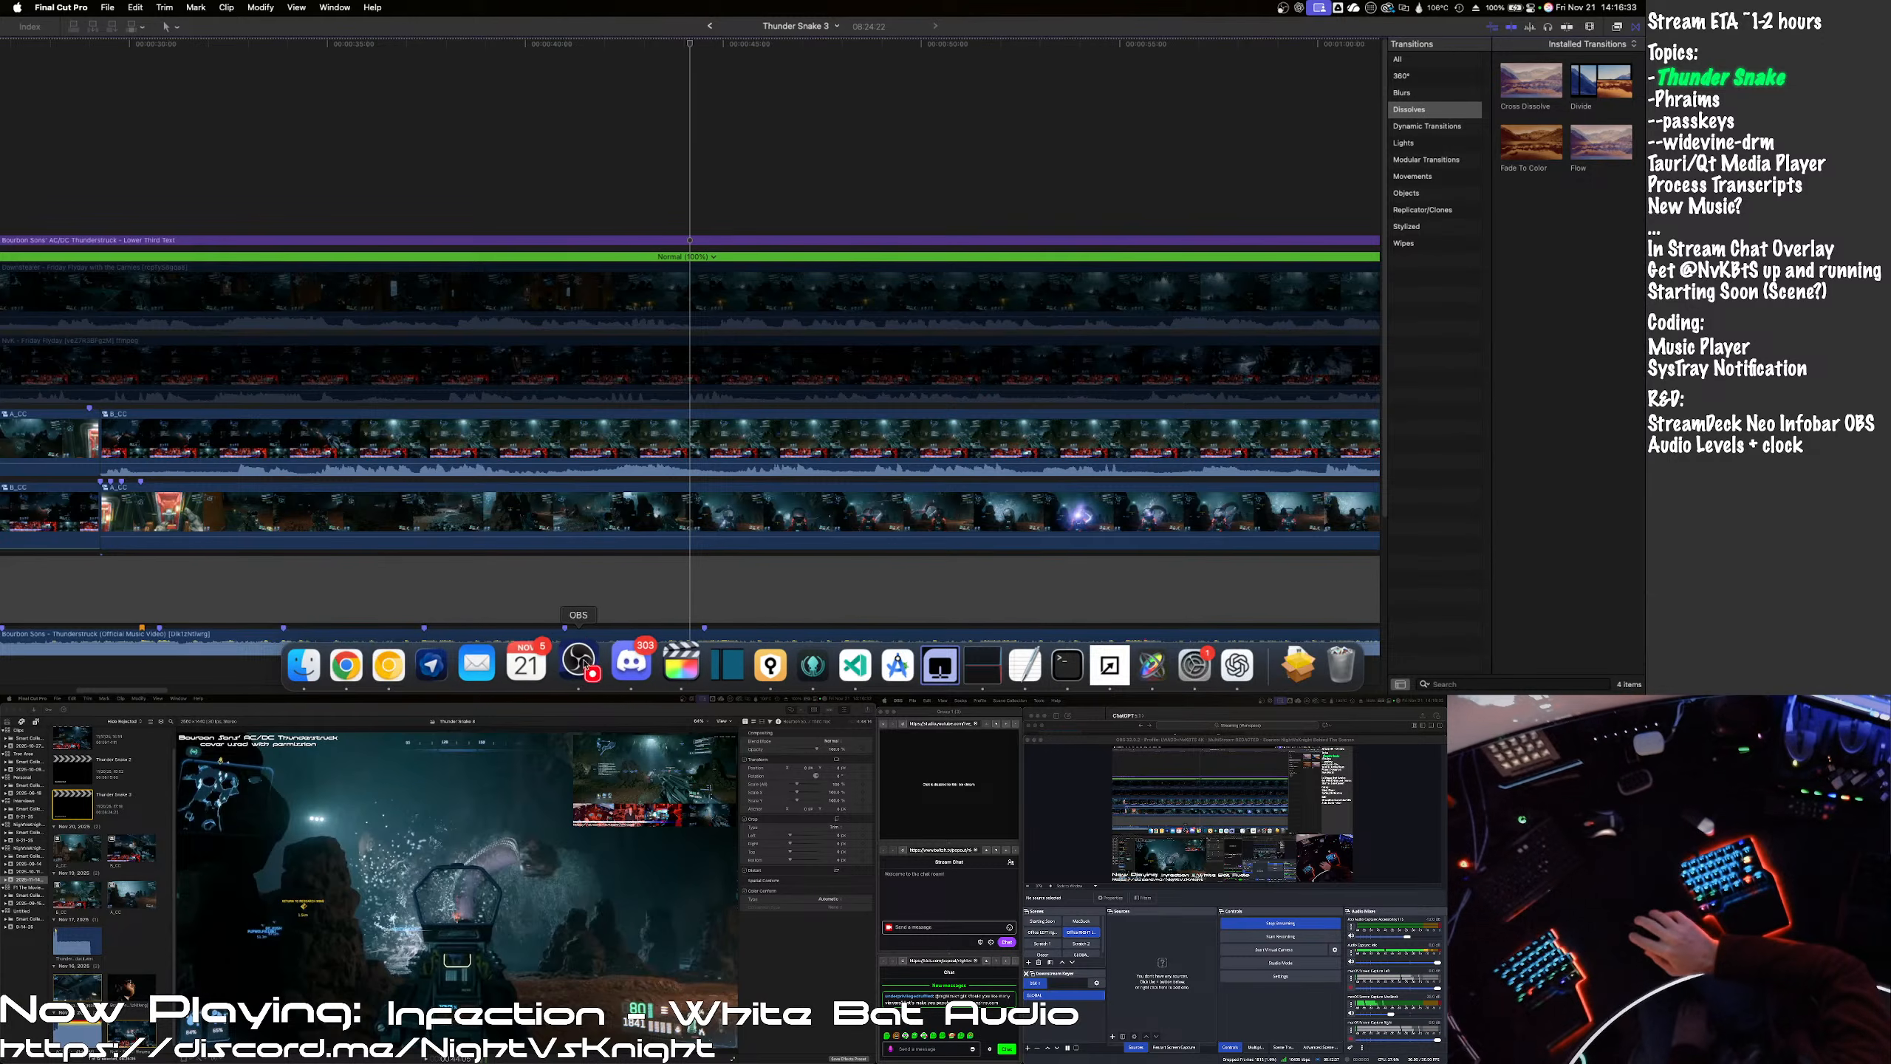
left_click(408, 659)
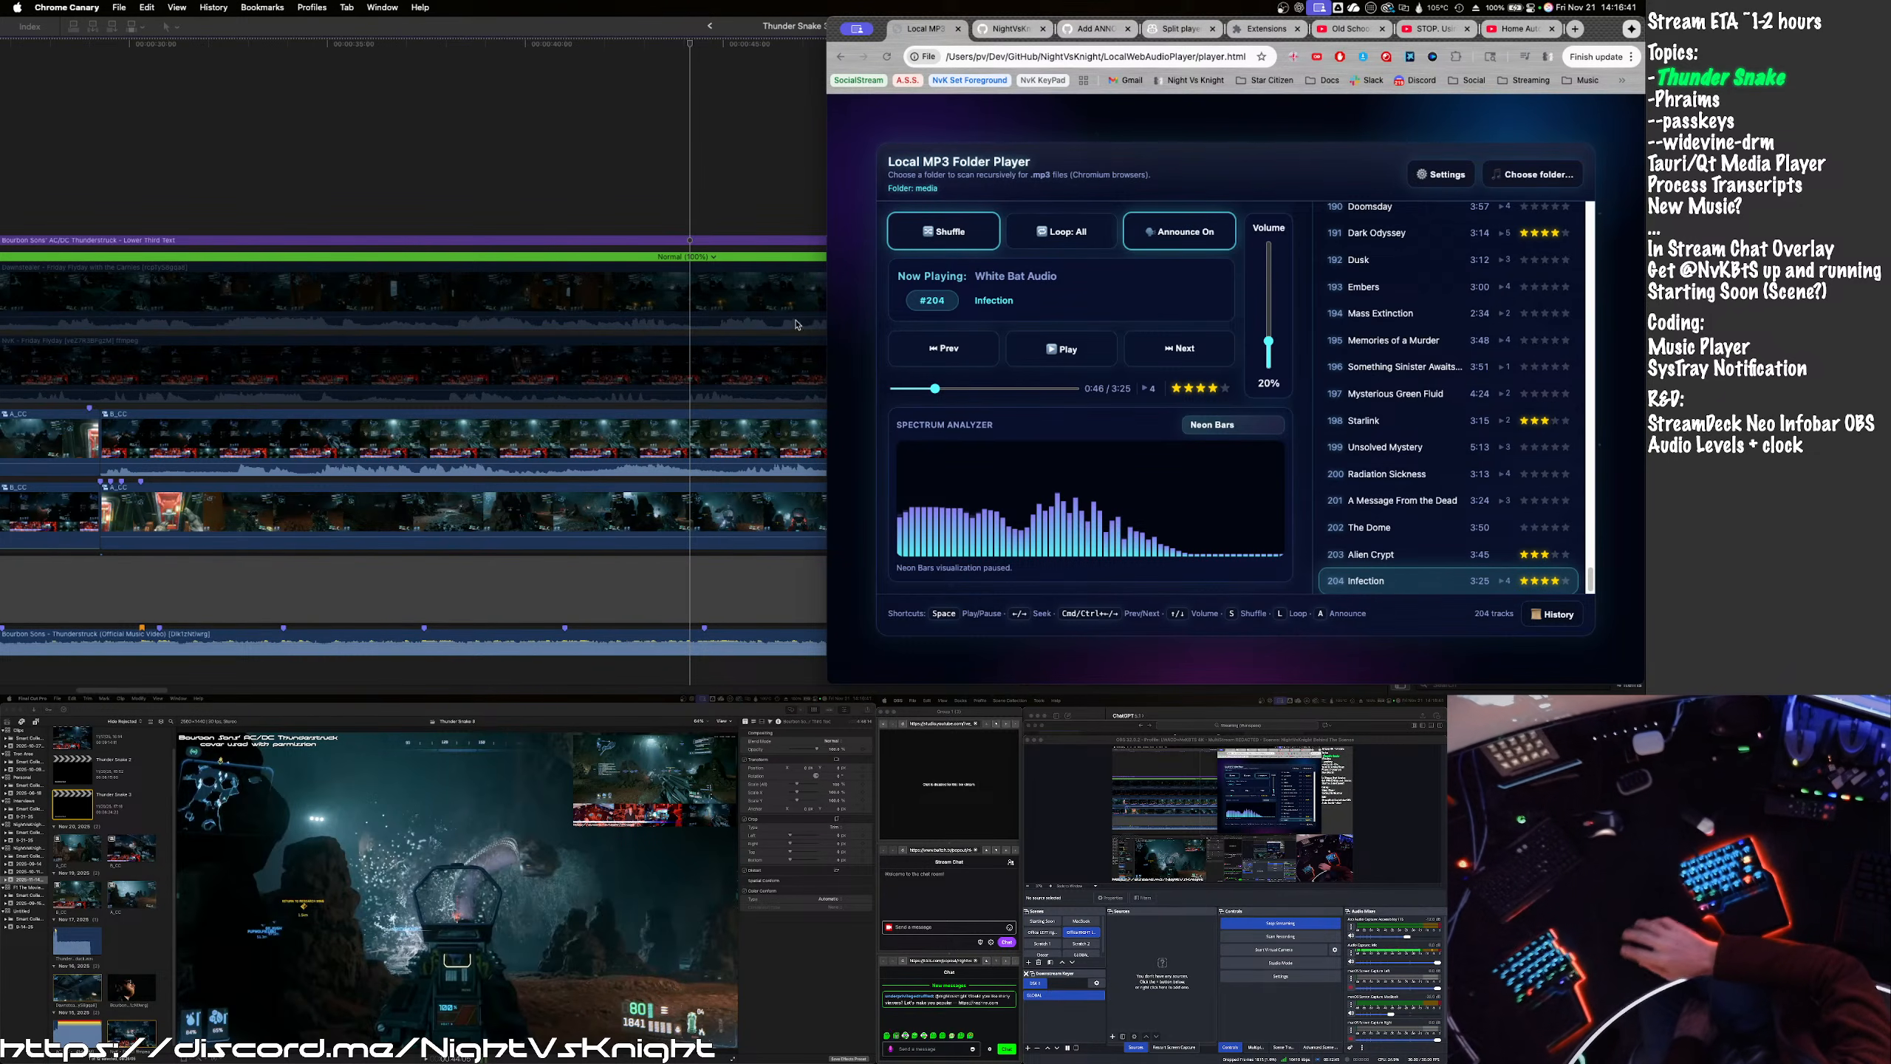
left_click(553, 90)
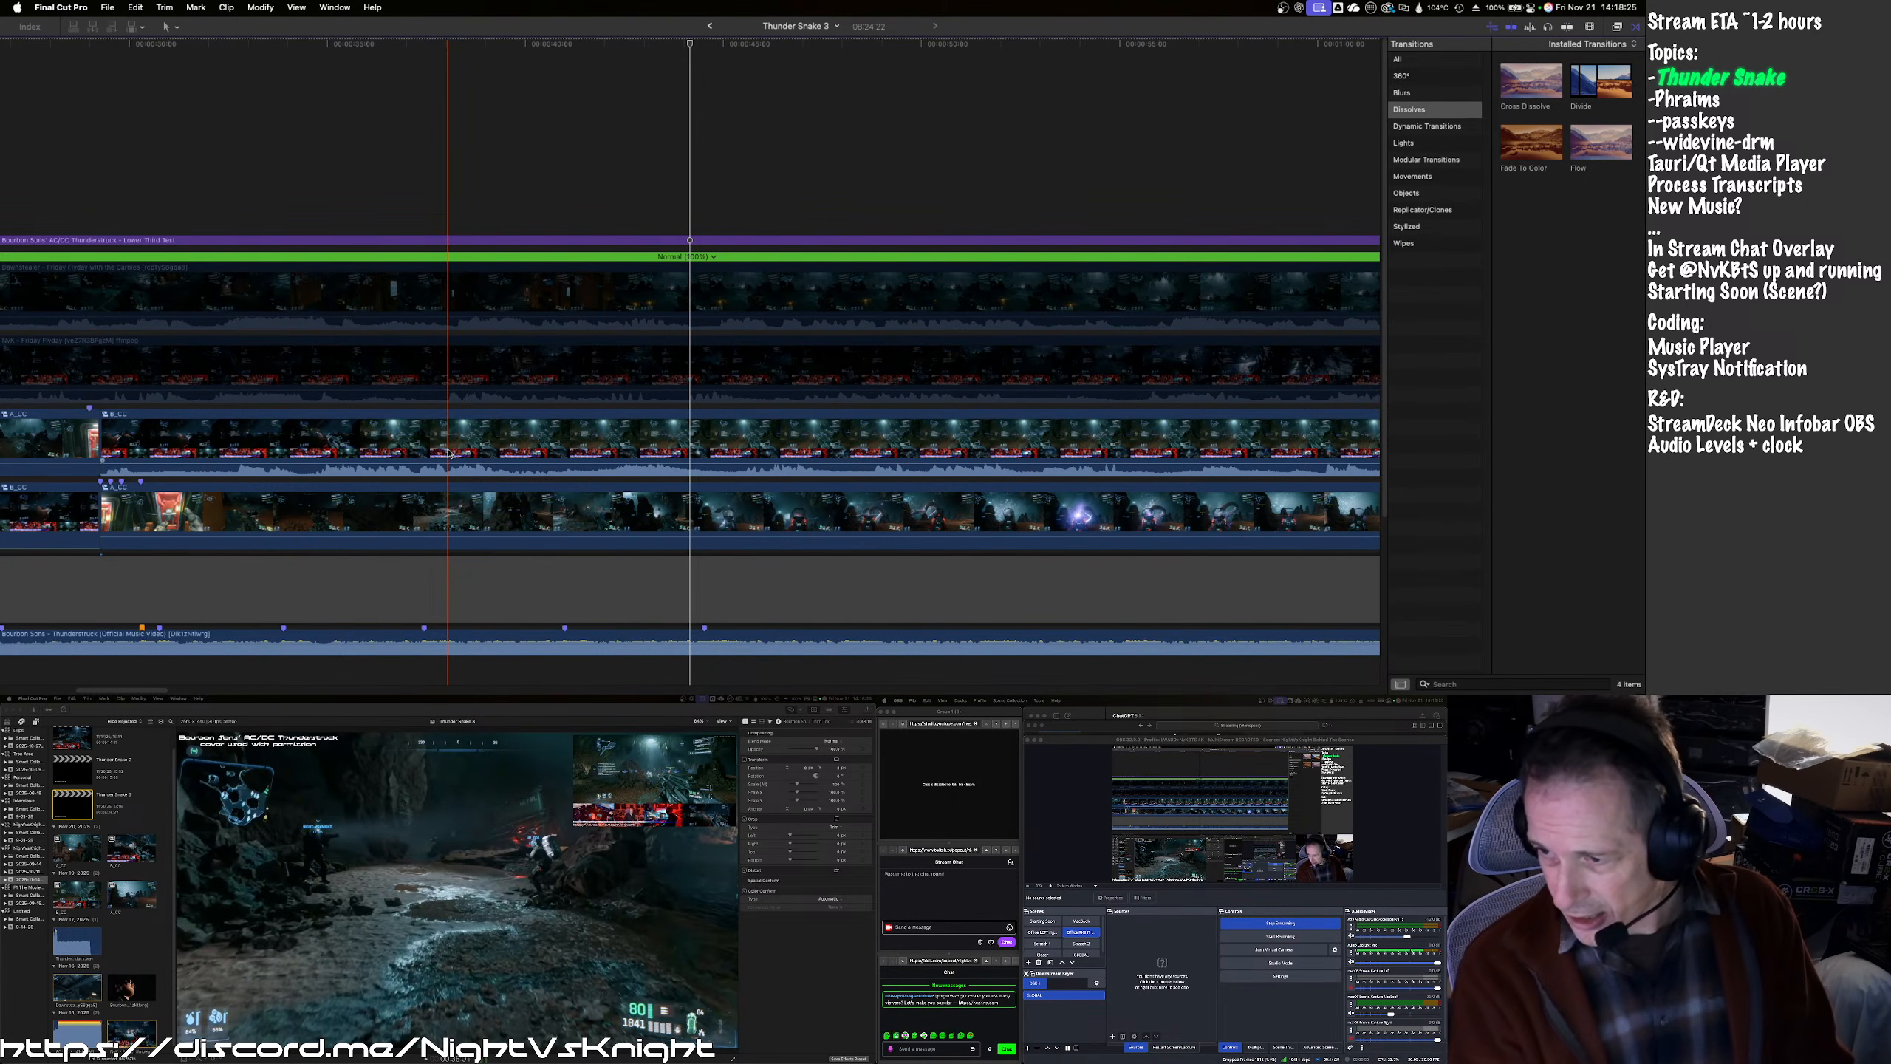
left_click_drag(451, 460, 463, 486)
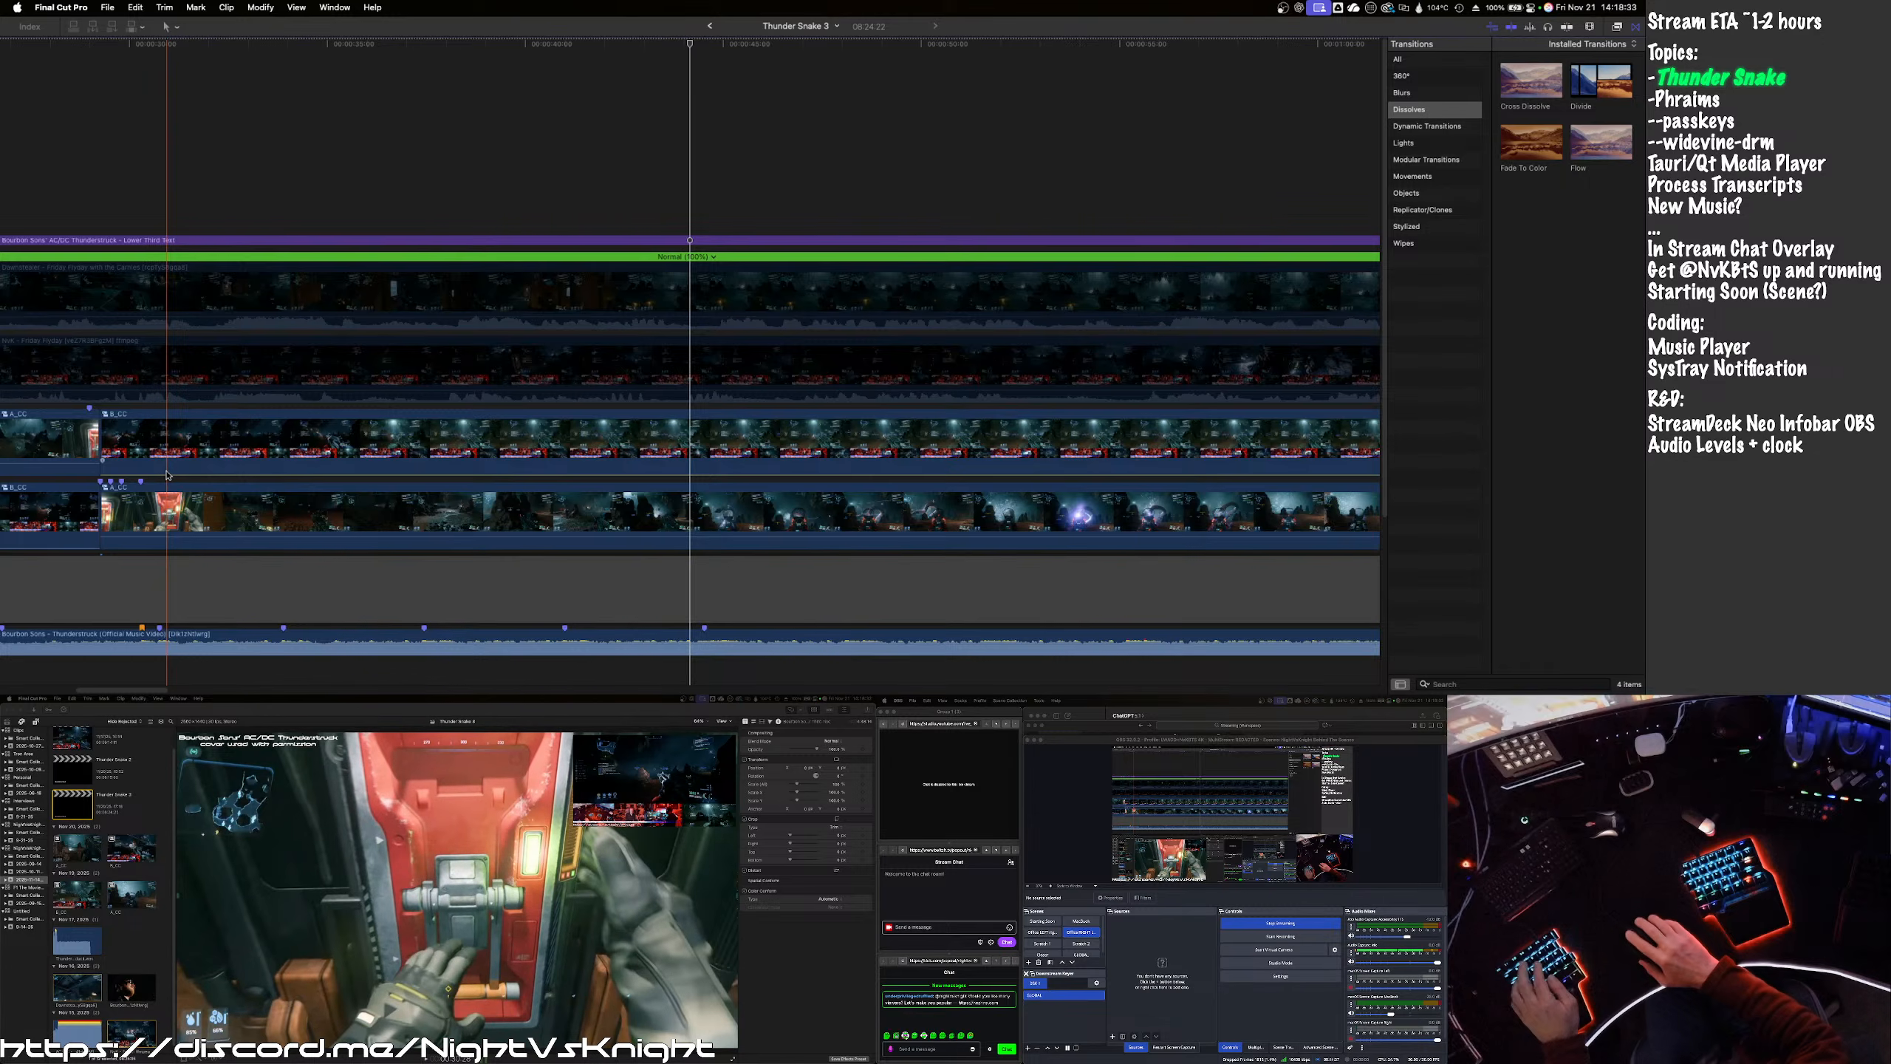
- Play the timeline section leading into the cut between the gameplay clips and select the Thunderstruck music clip
scroll(167, 474, "left", 5)
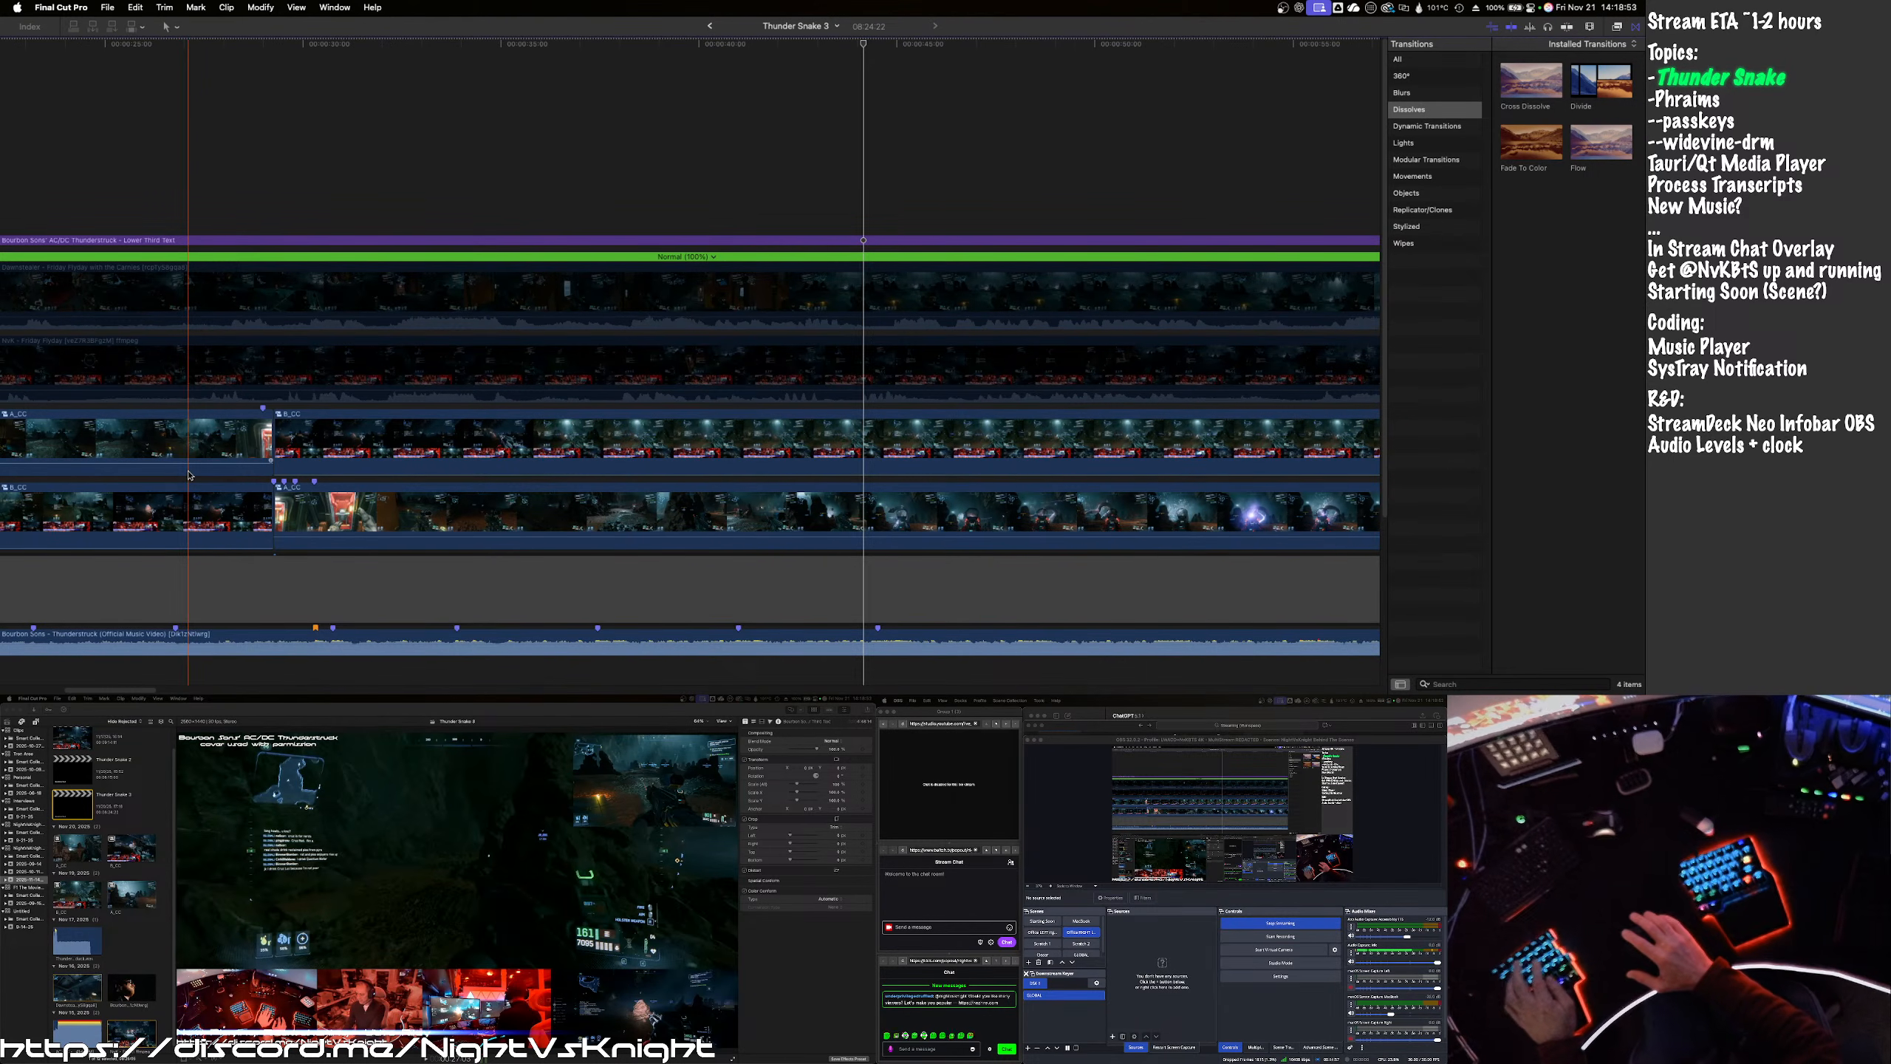
key("space")
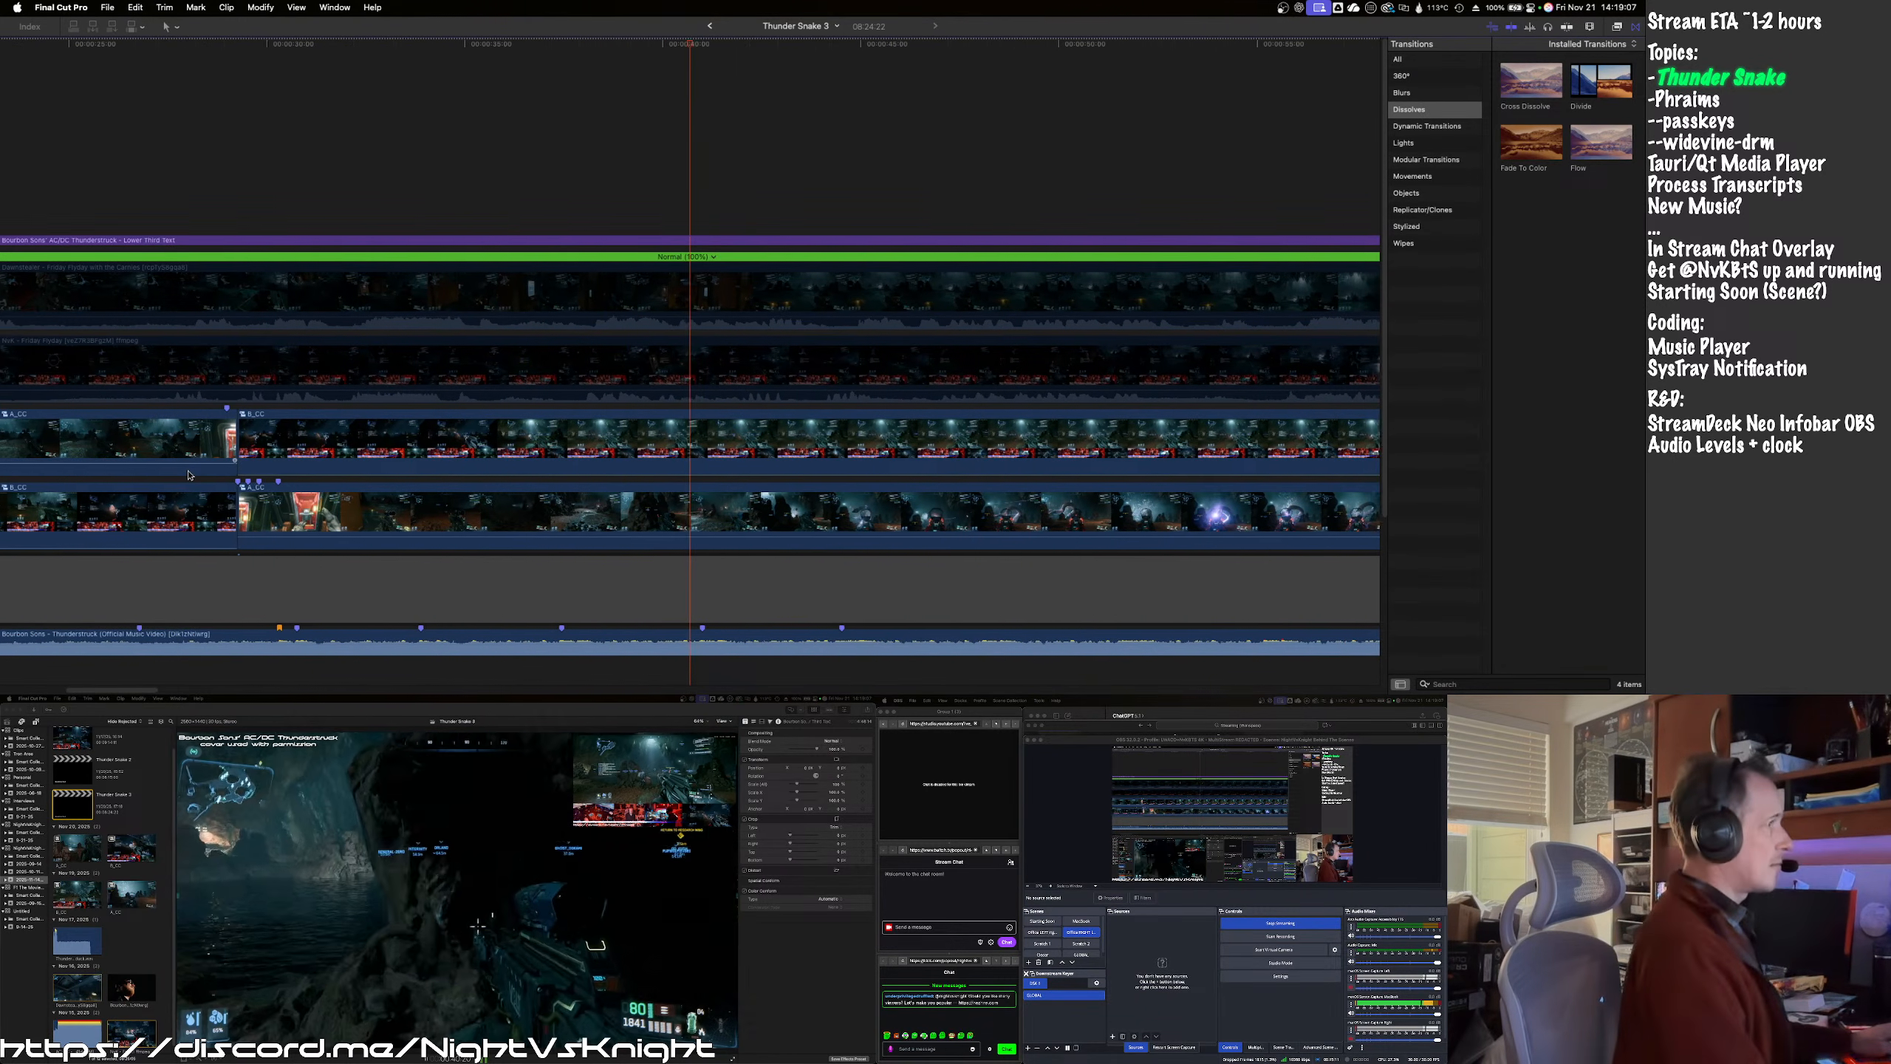
key("space")
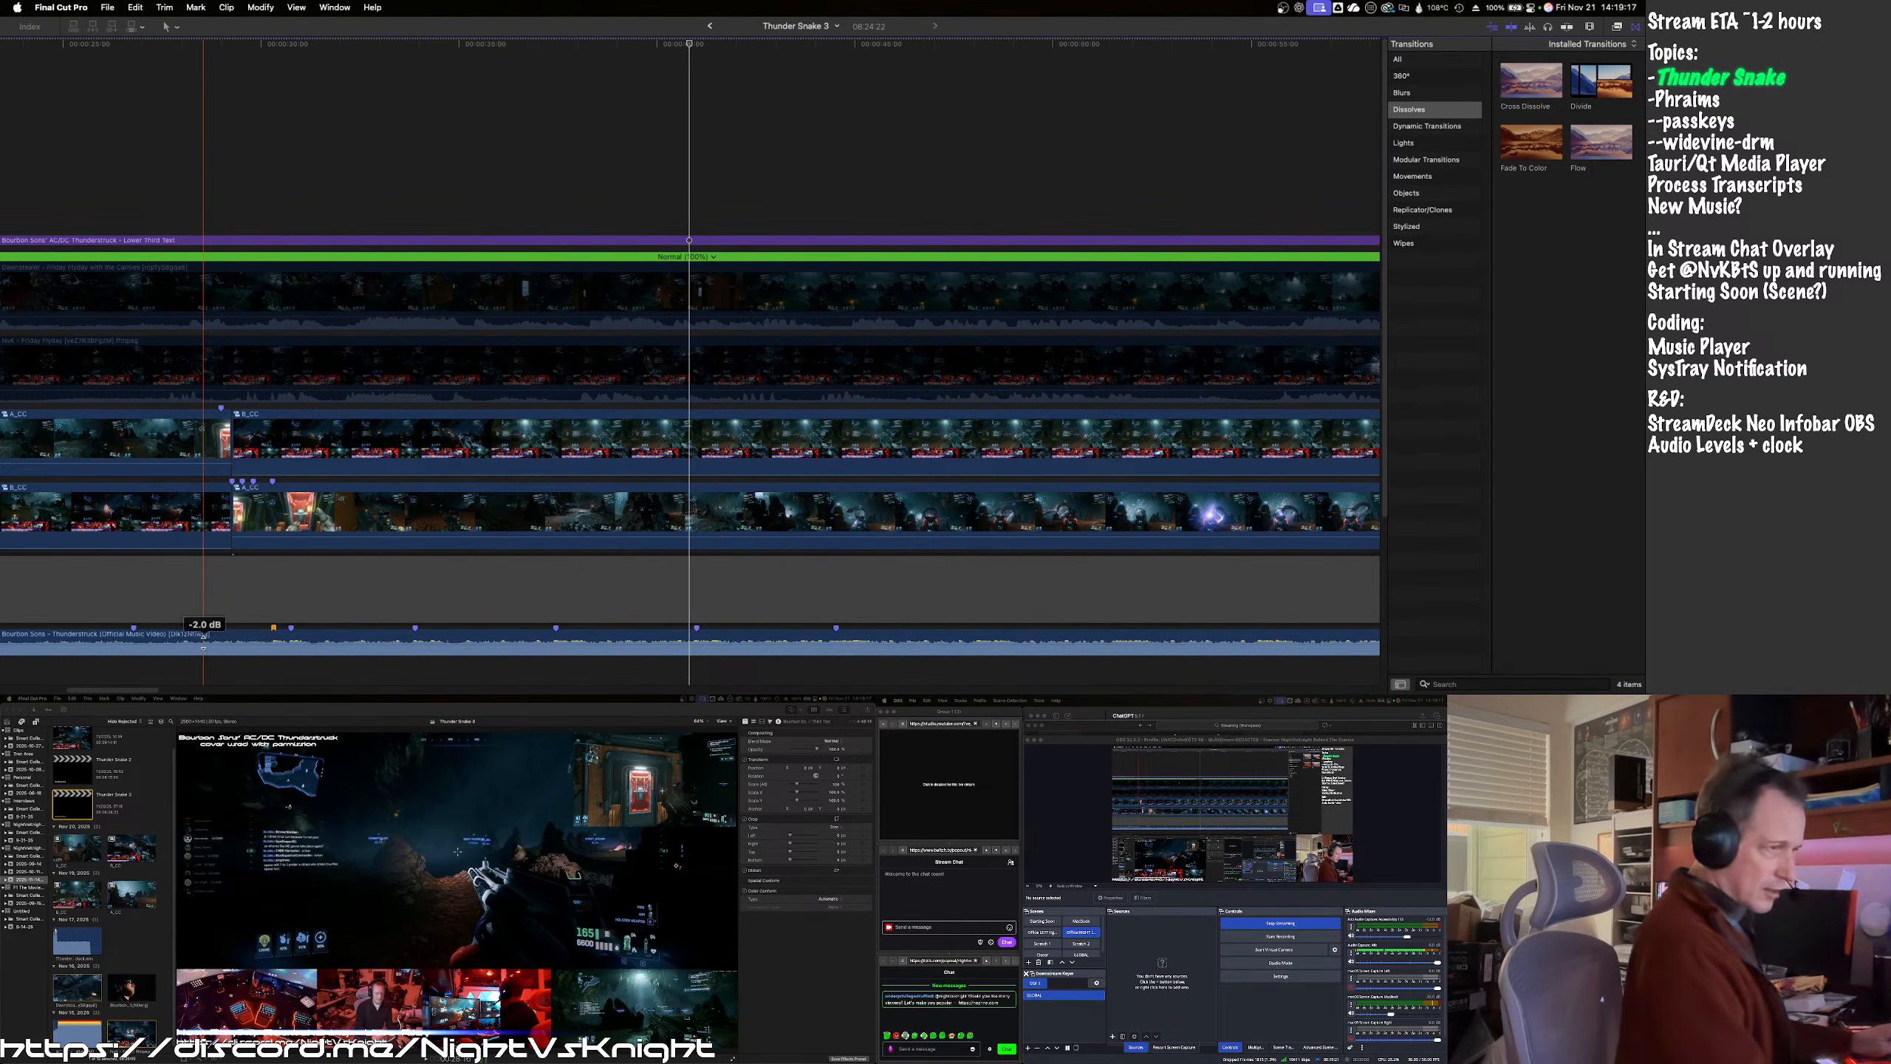
left_click_drag(204, 639, 204, 639)
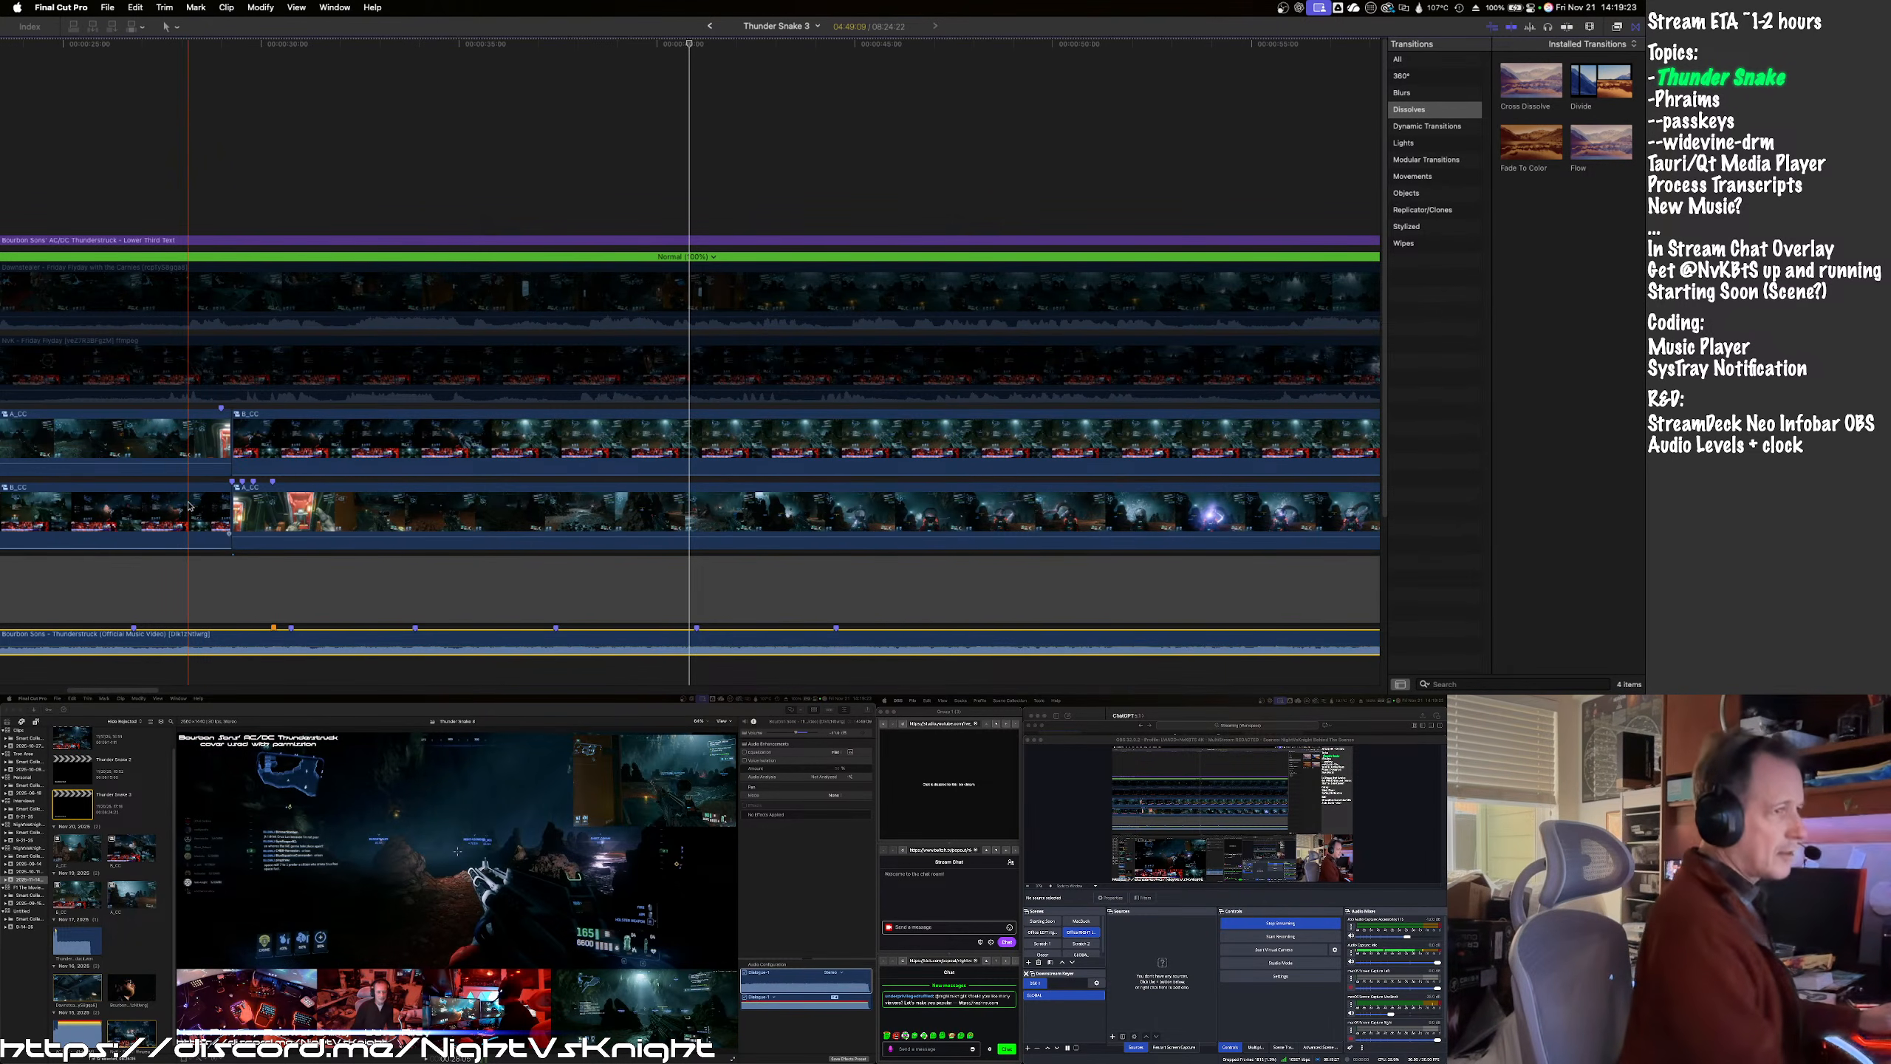
key("space")
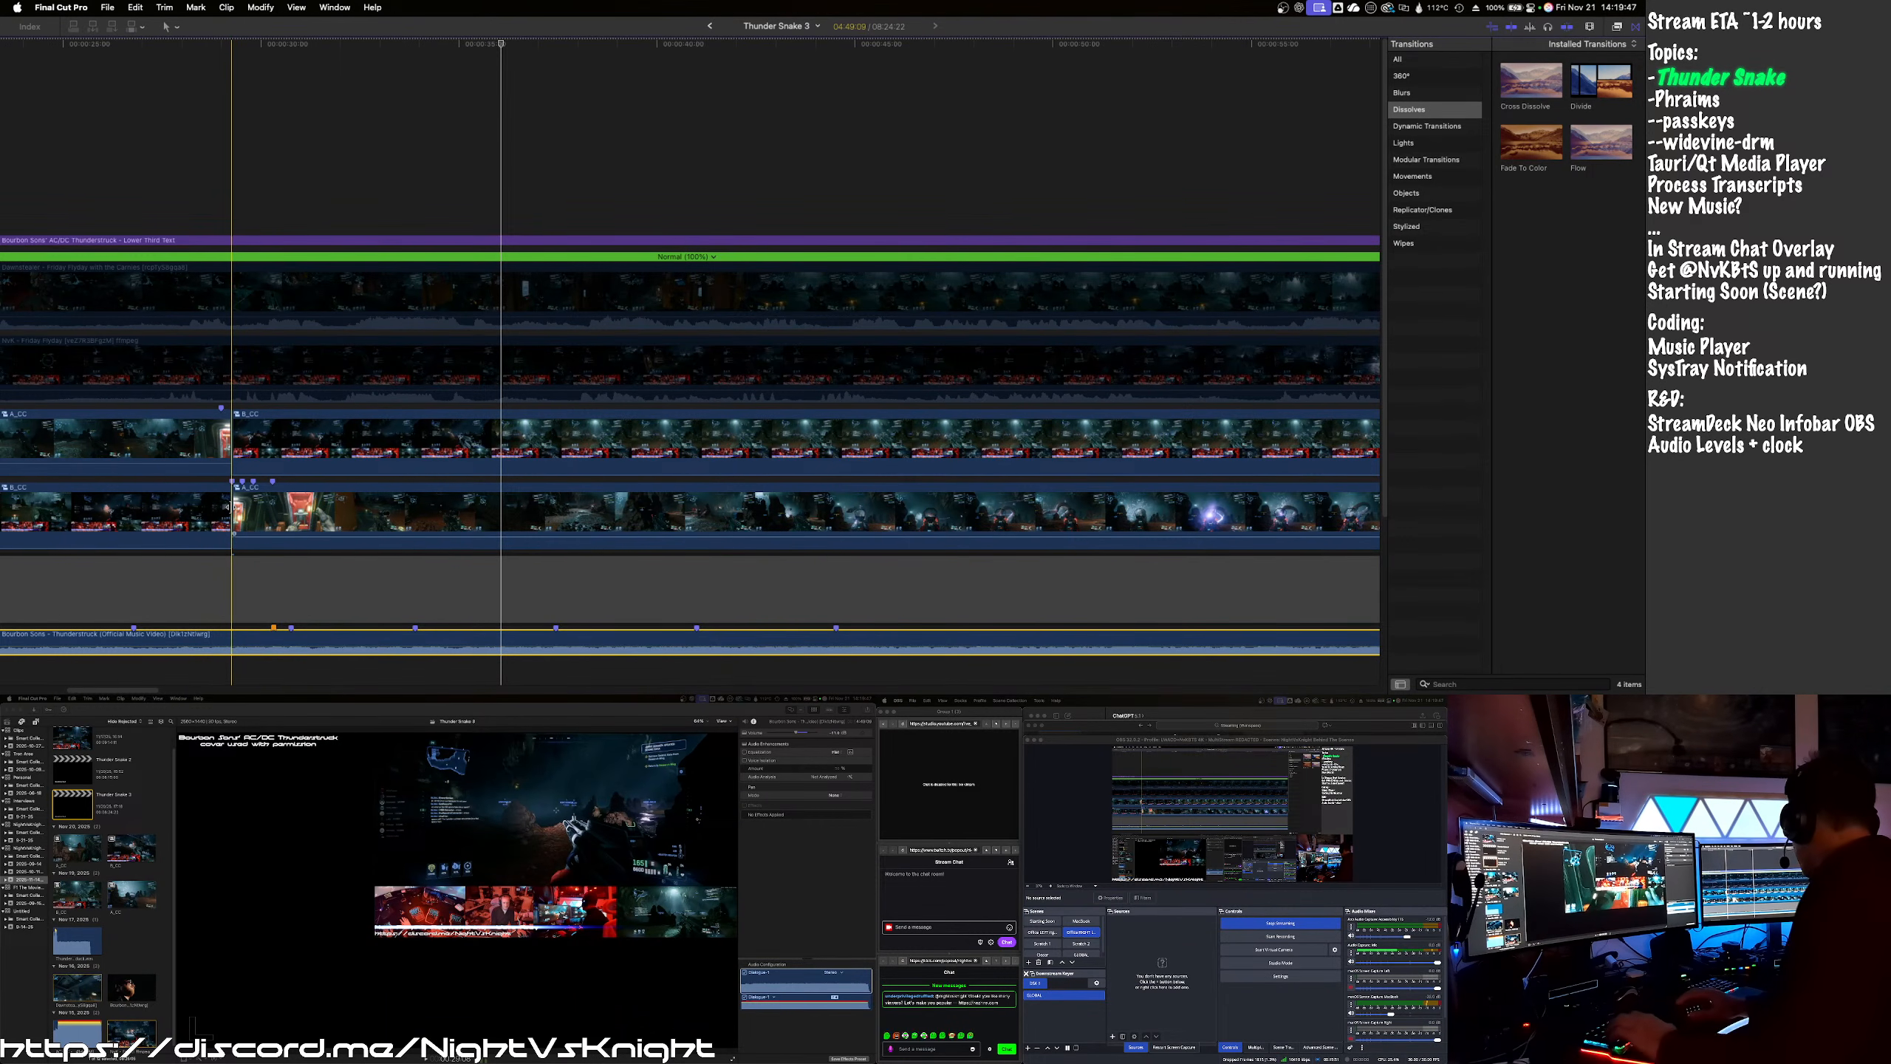
- Place the playhead at the cut between the gameplay clips and review playback of the red door handle shot
left_click(232, 514)
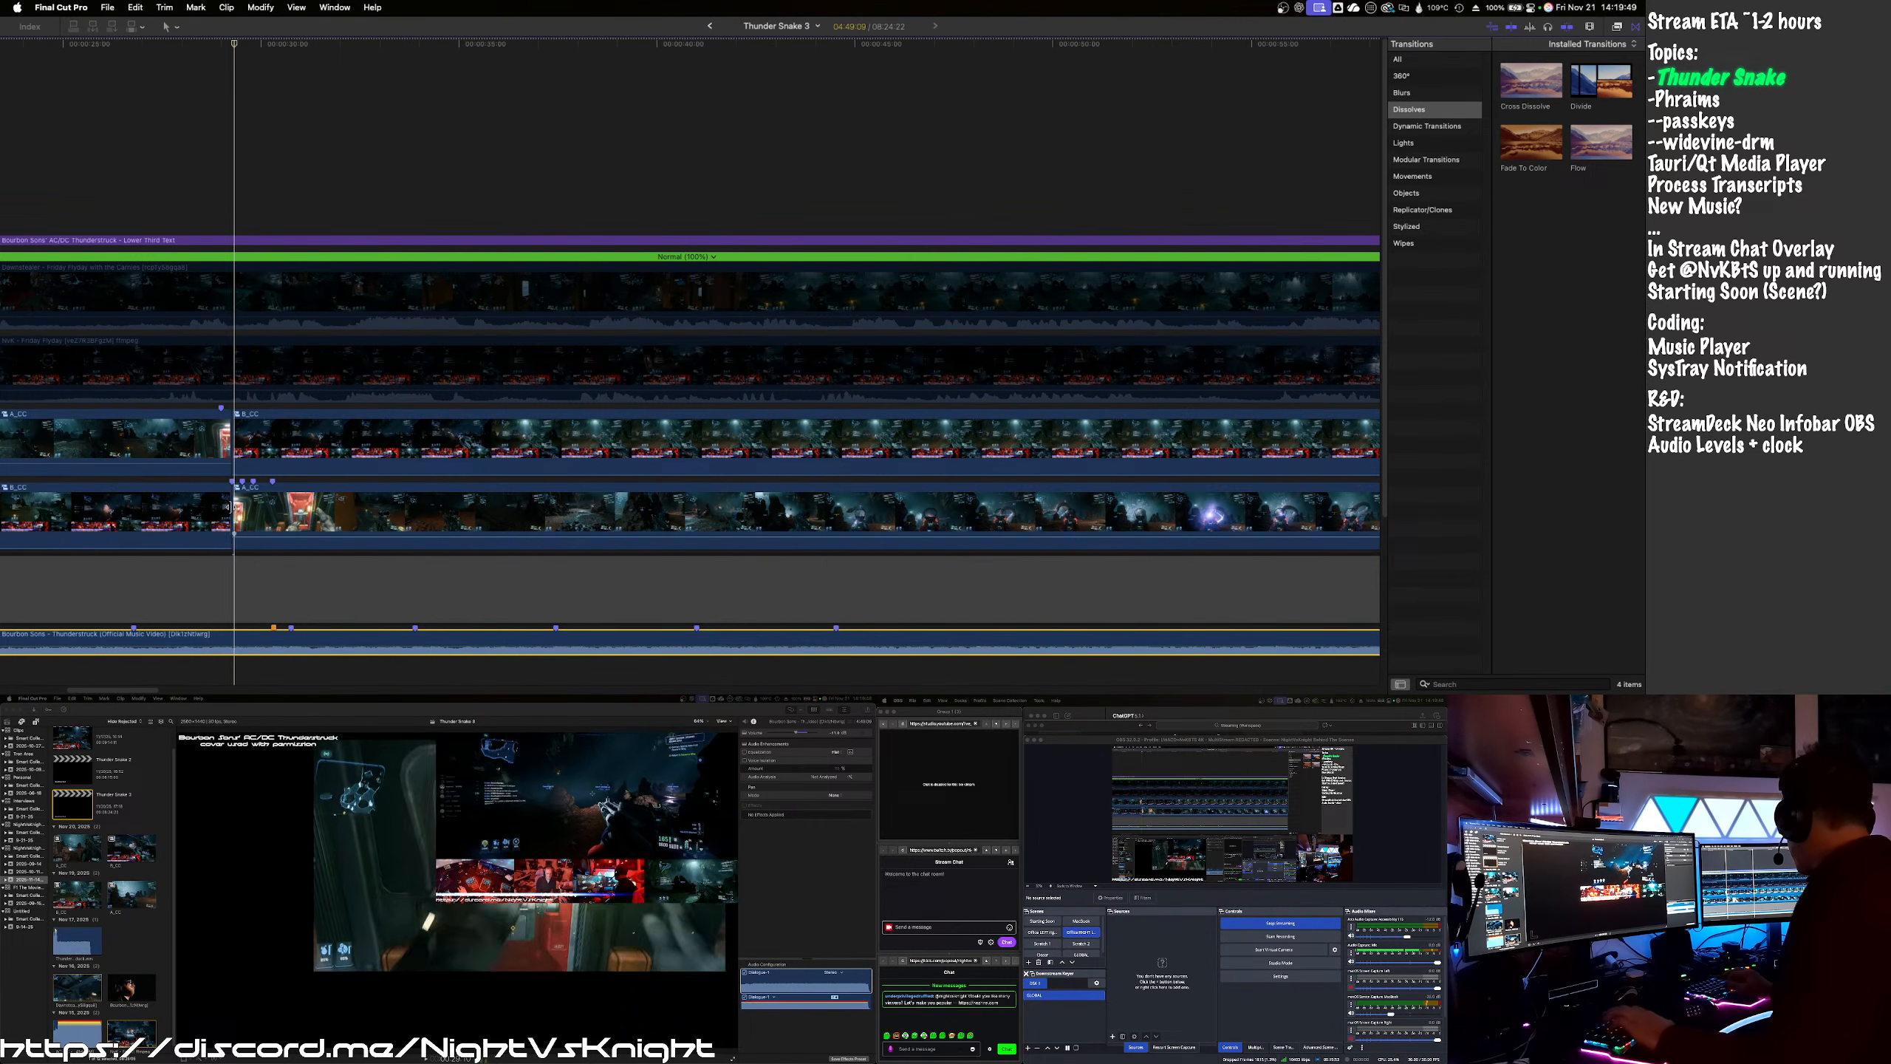
key("space")
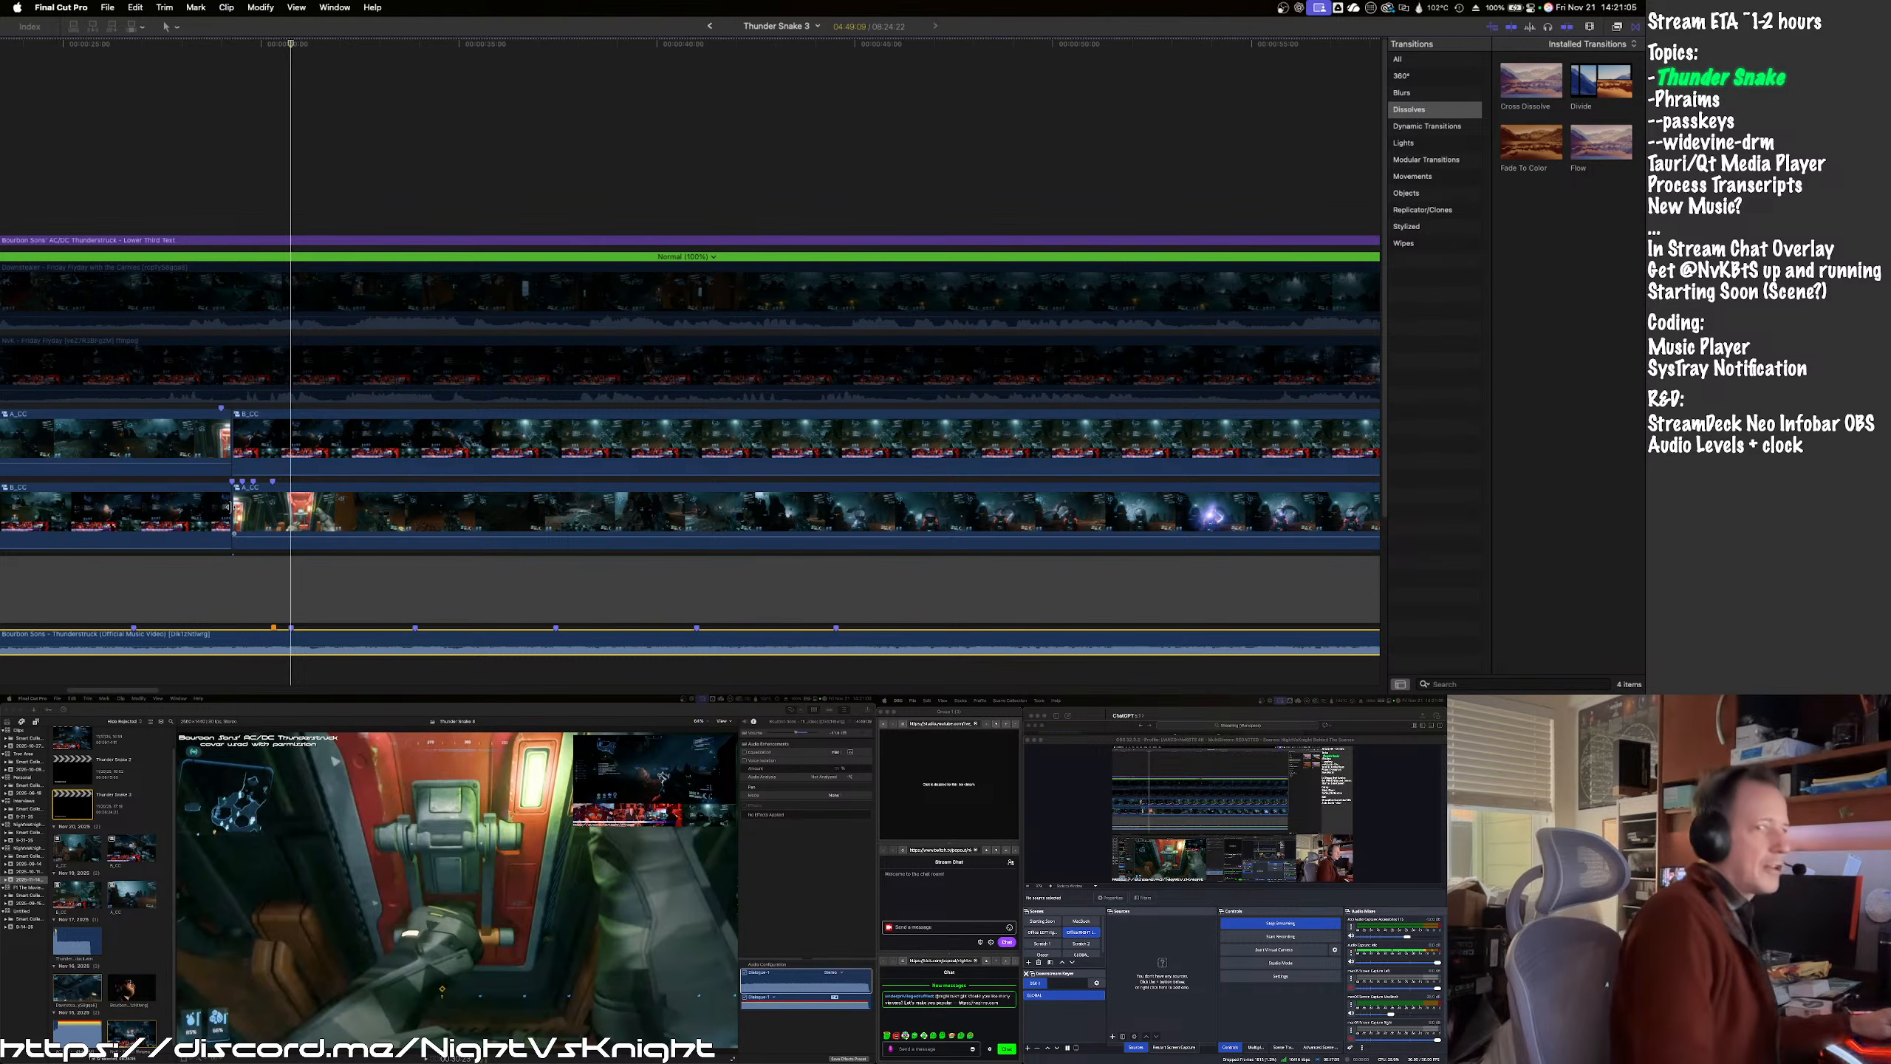
key("space")
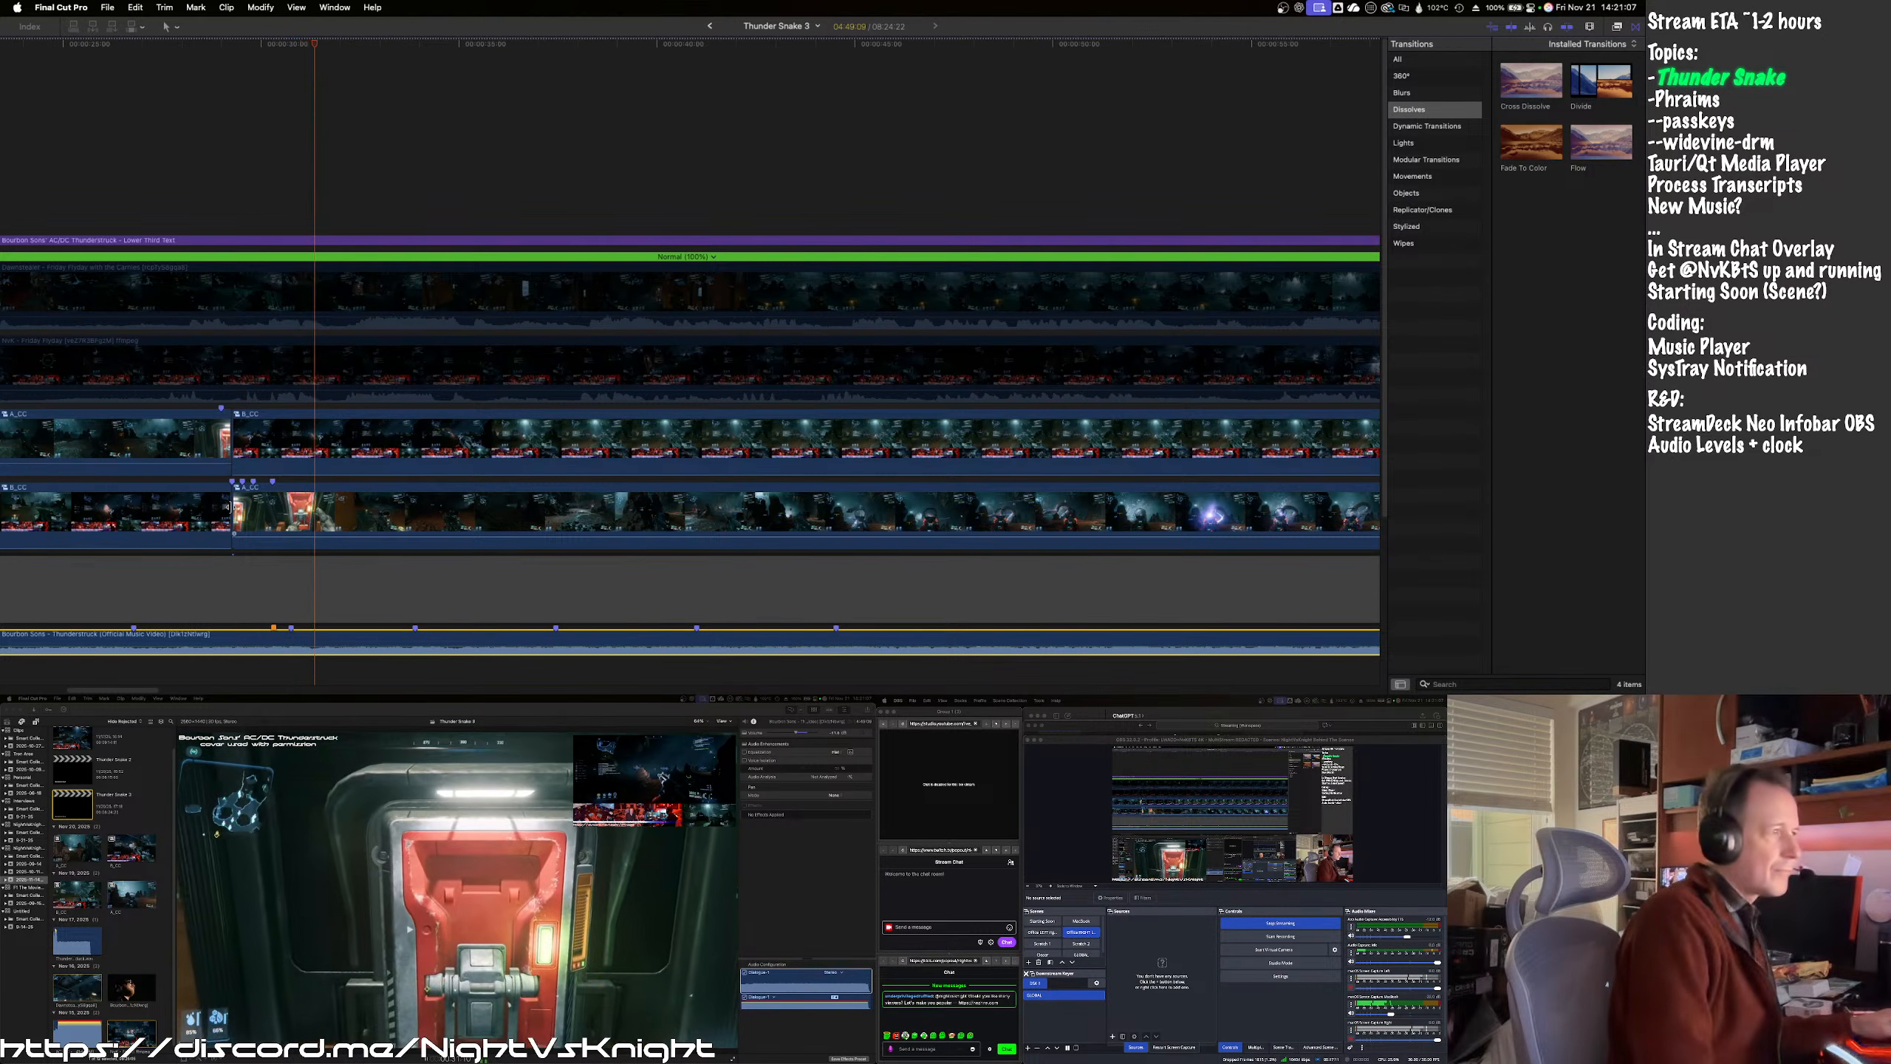
key("space")
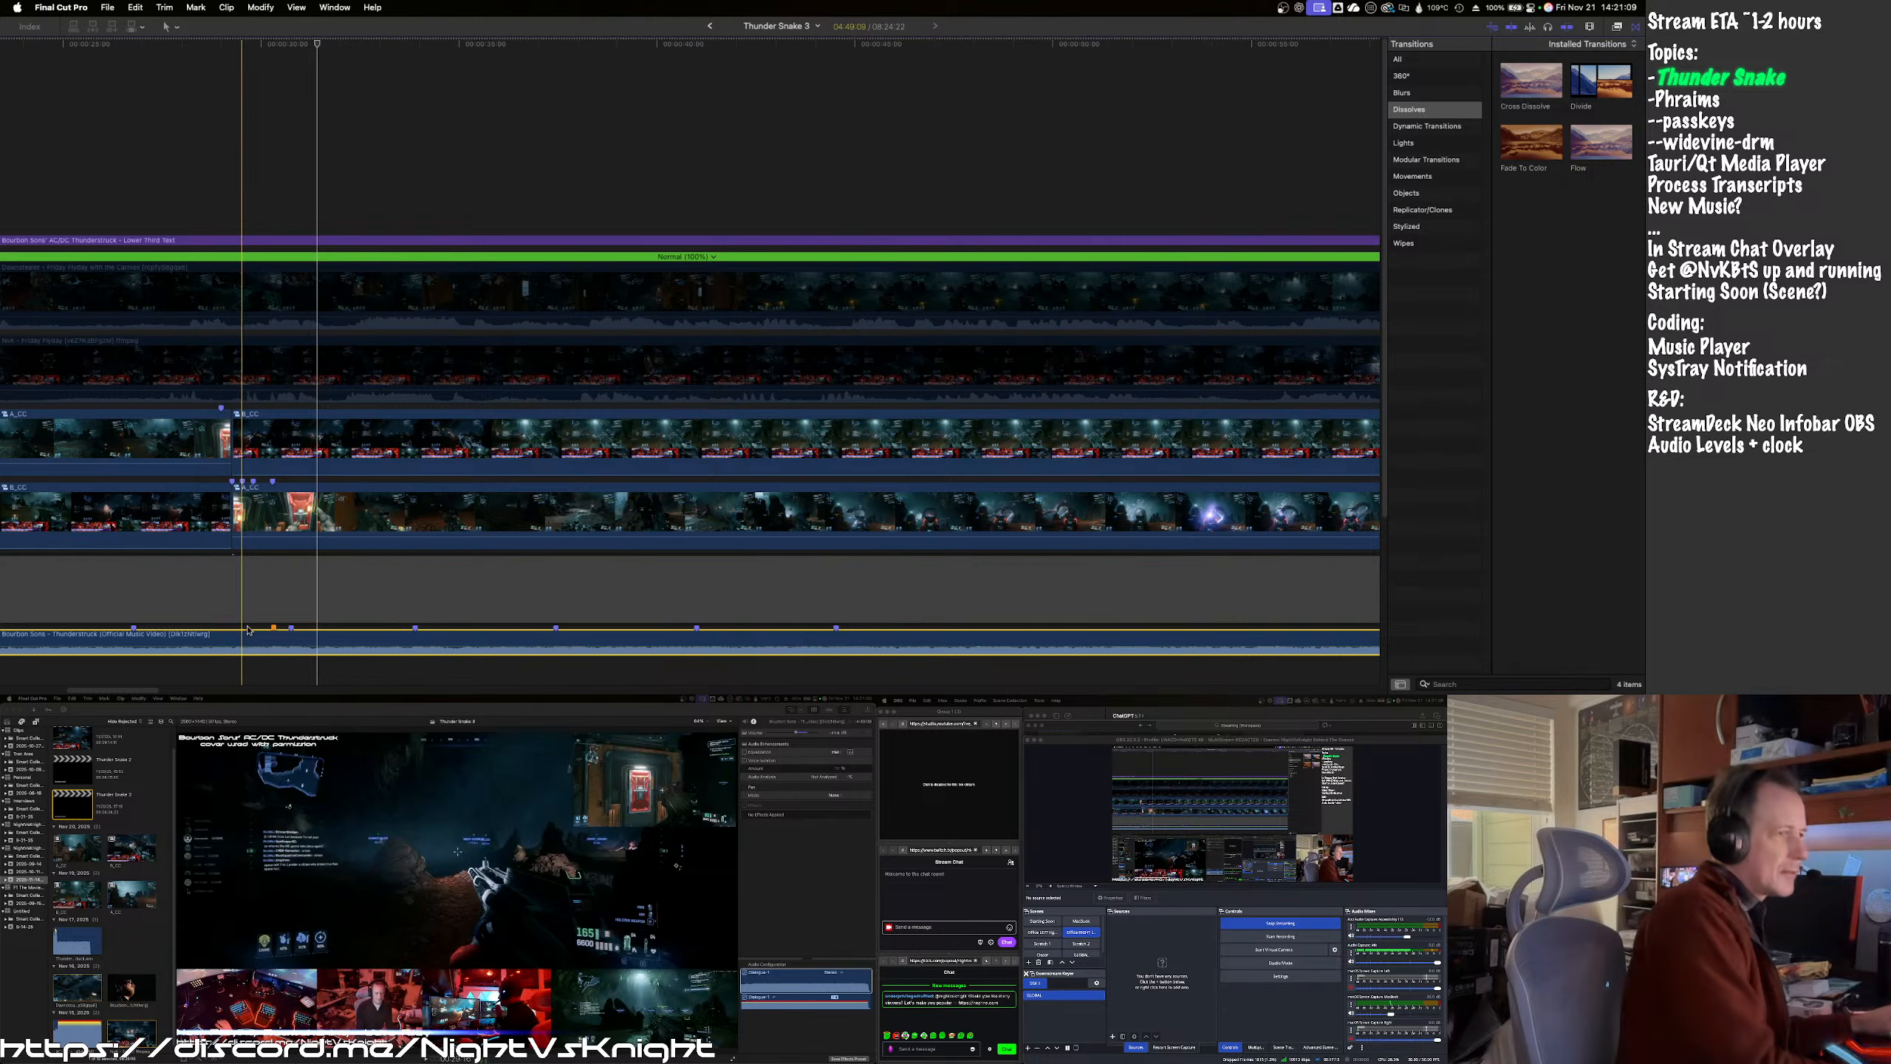
- Switch to Chrome and bring up the other profile's window showing the live stream in YouTube Studio
mouse_move(268, 690)
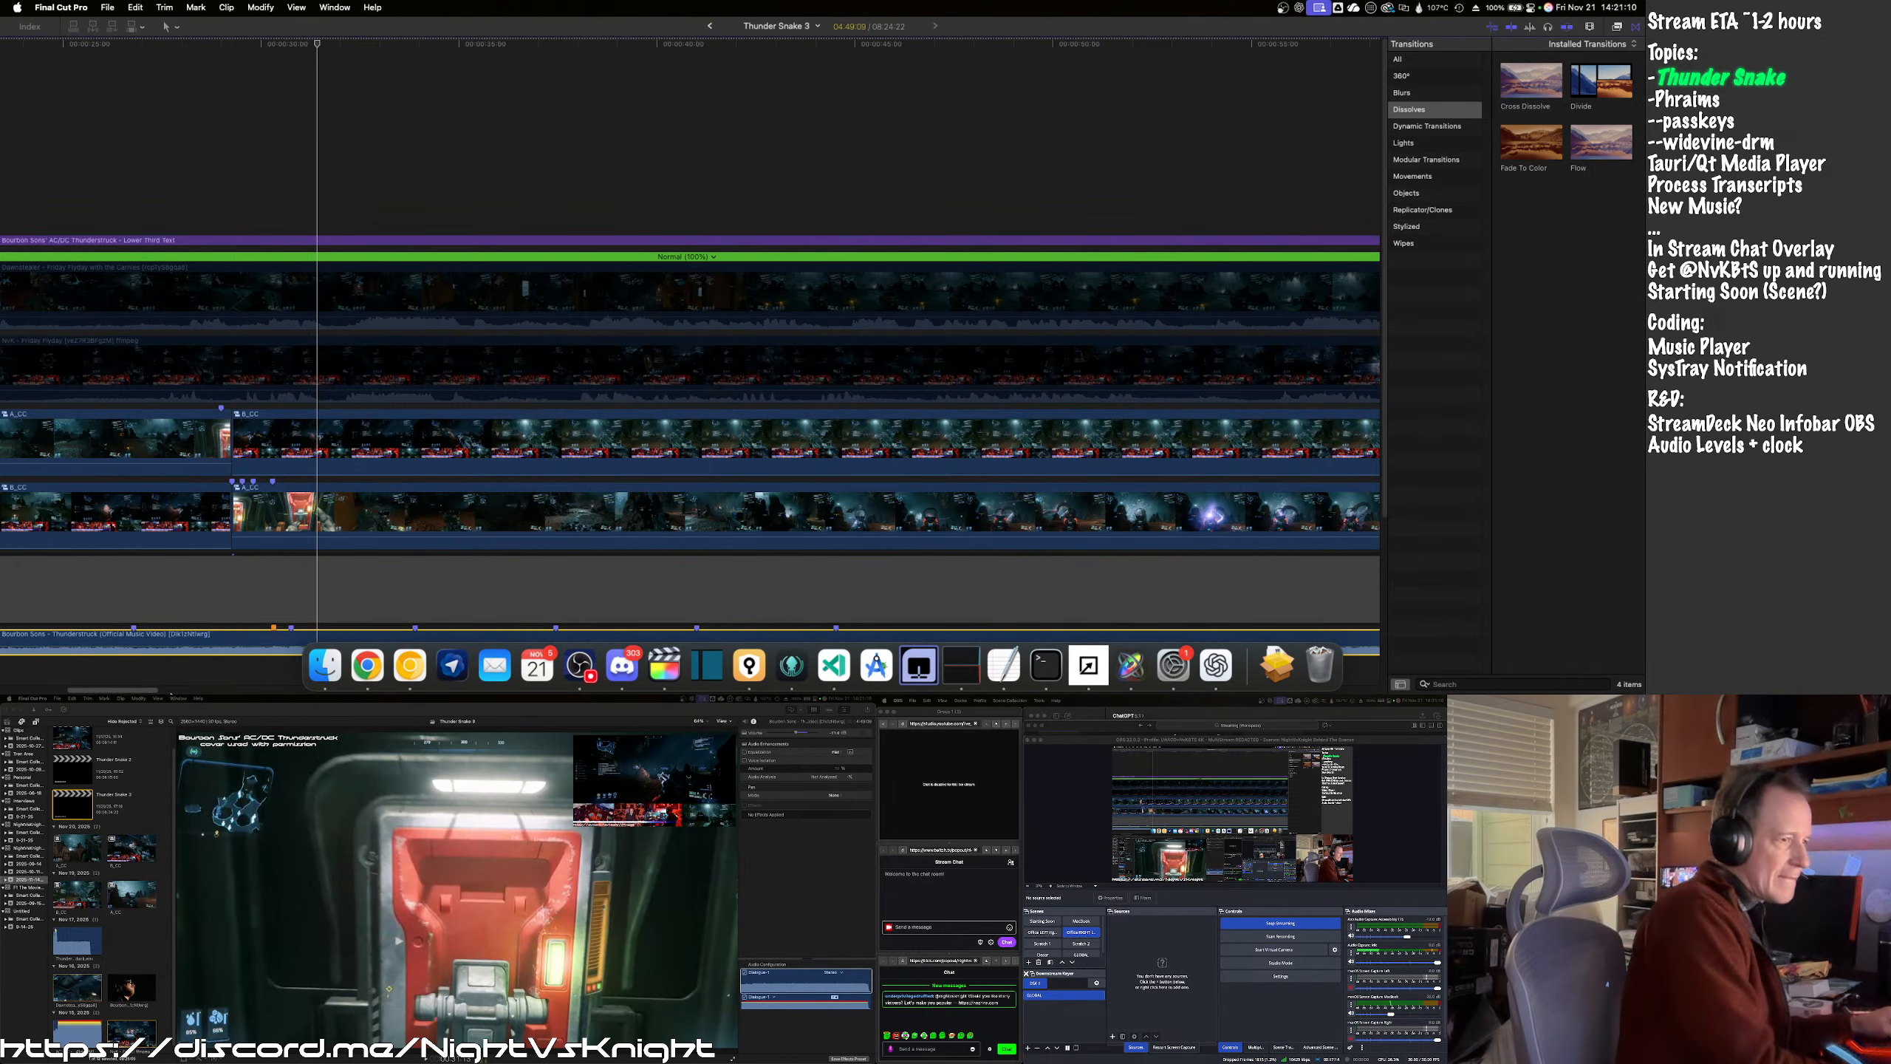
left_click(366, 666)
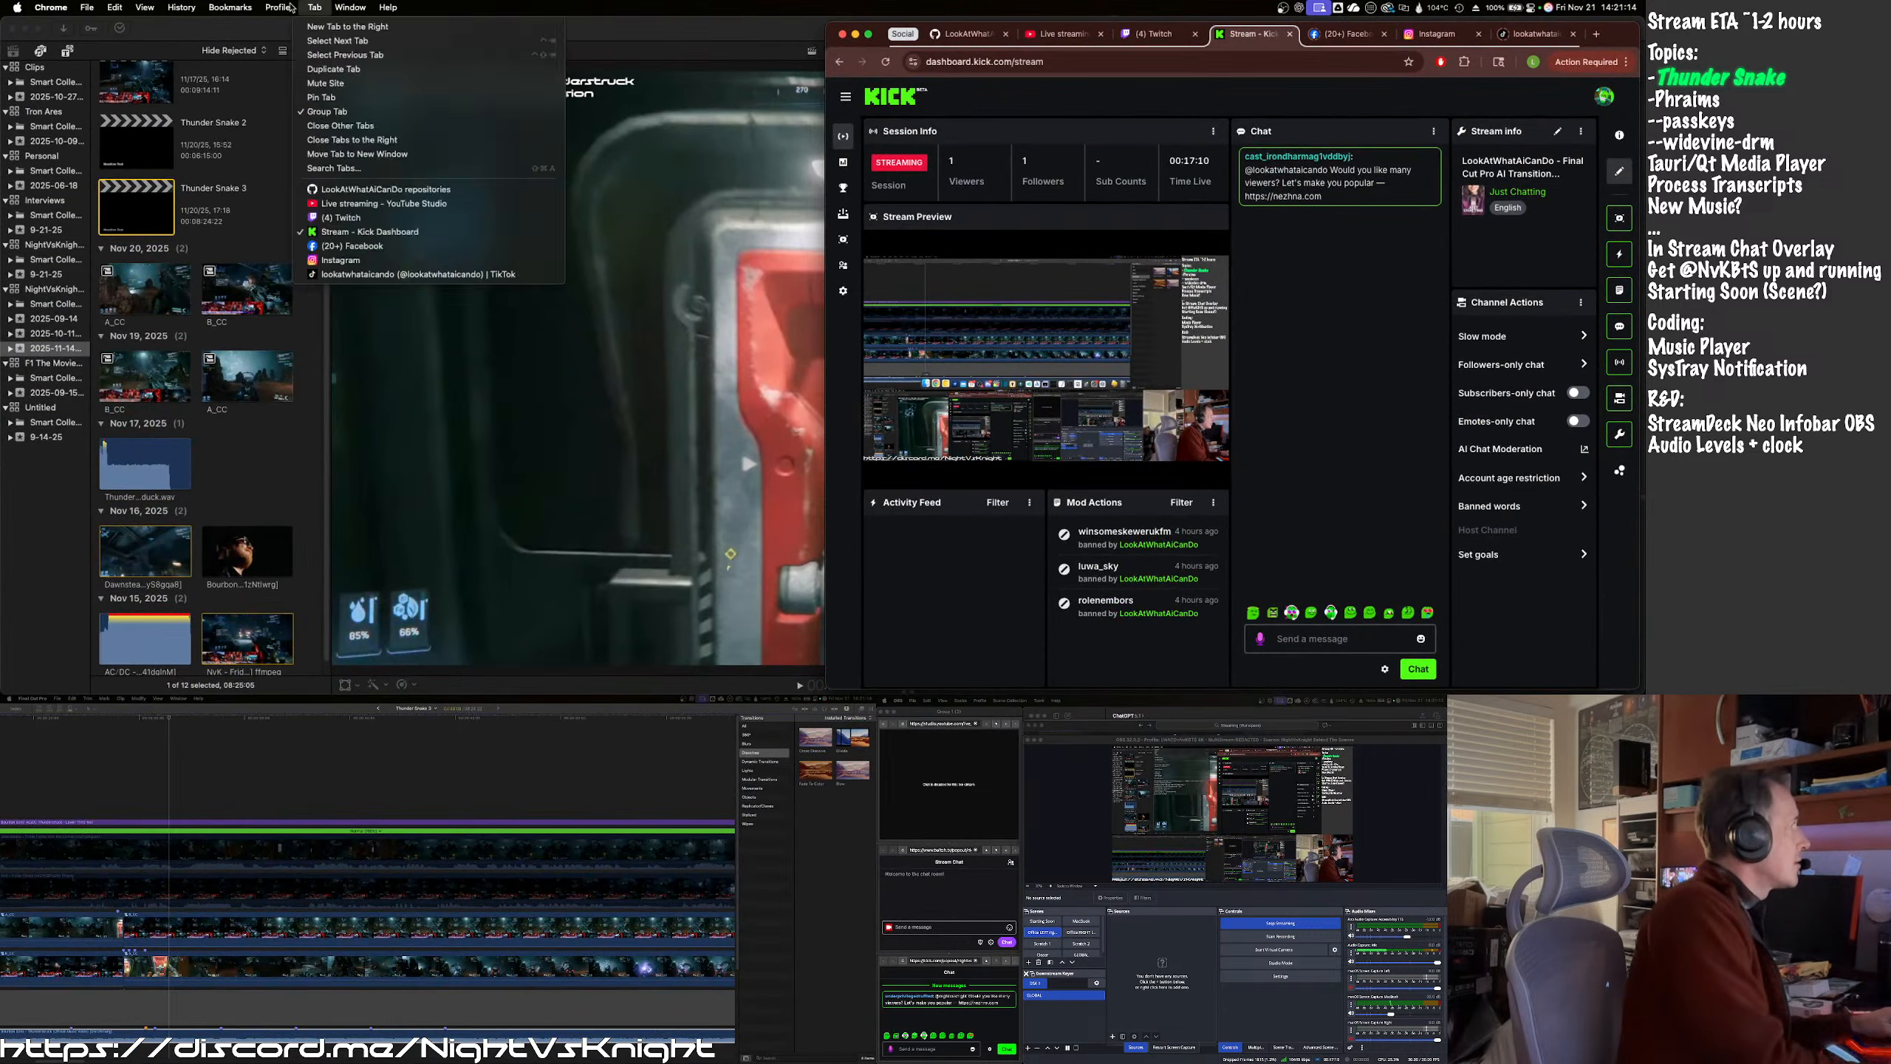
left_click(138, 677)
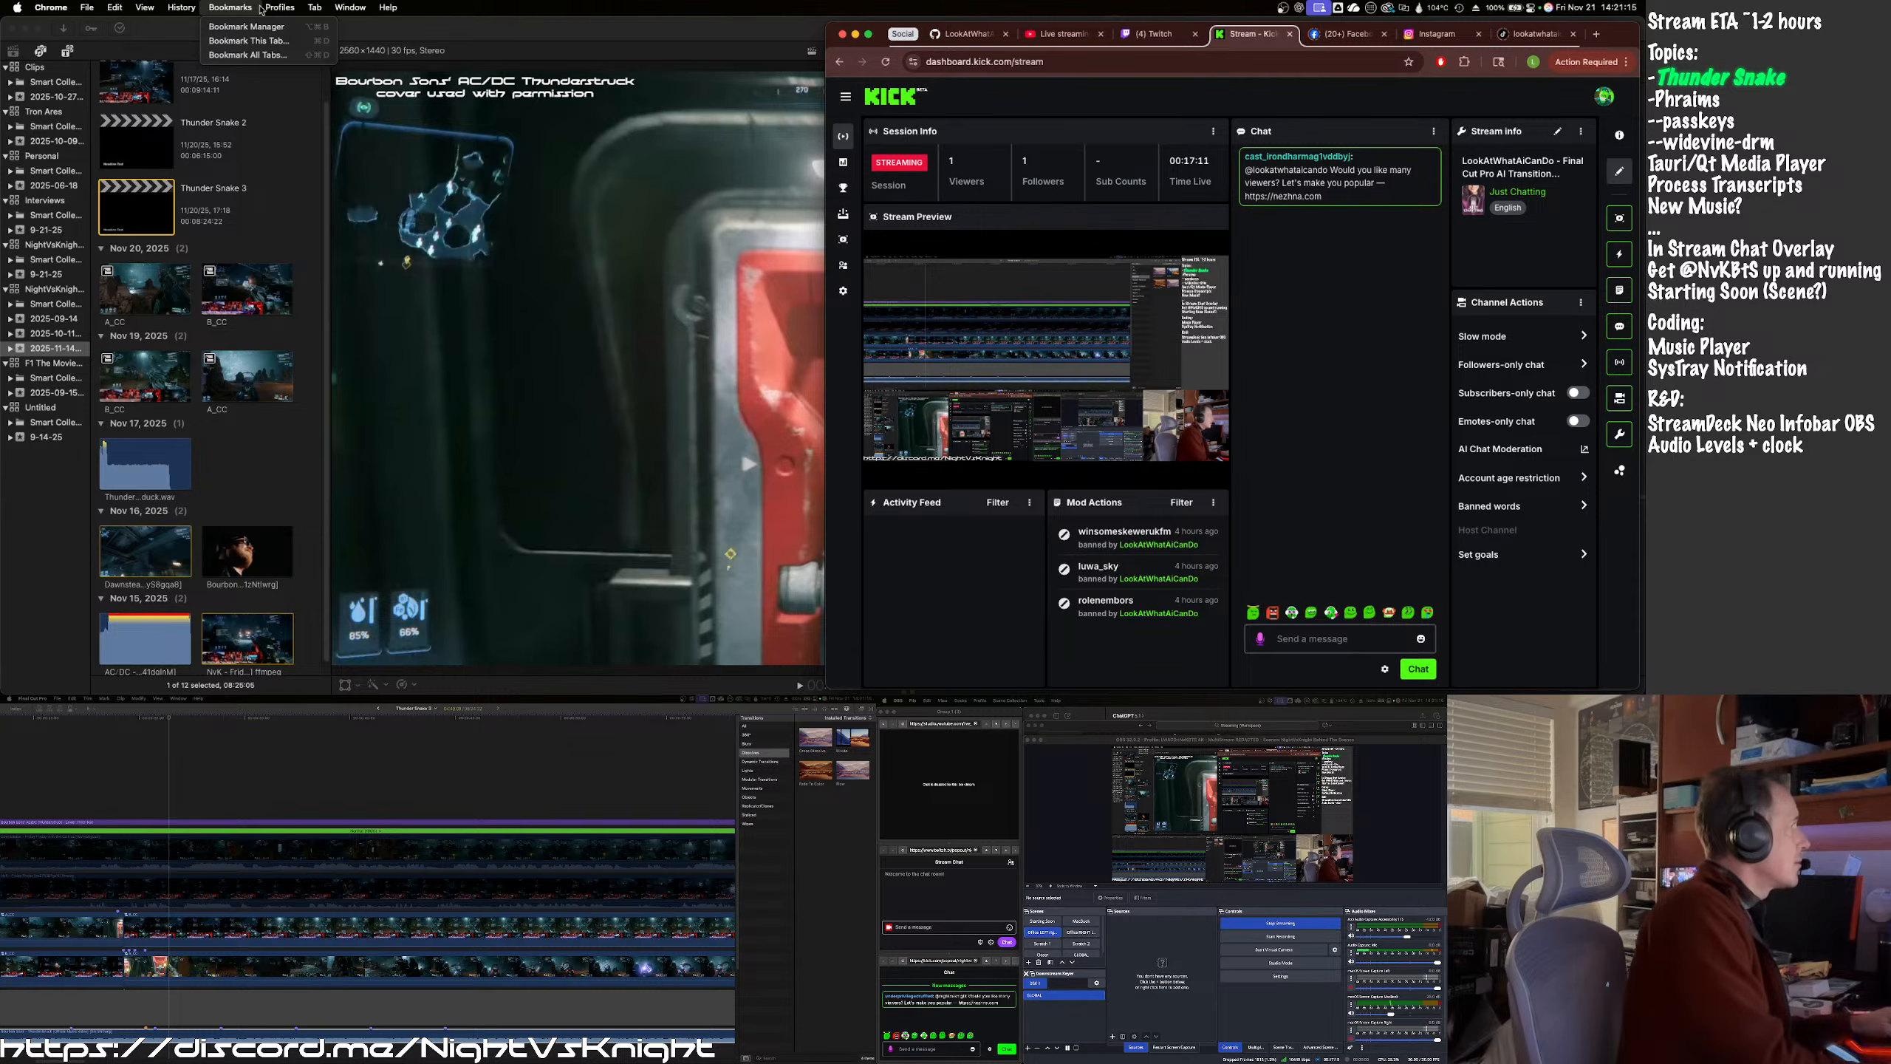
mouse_move(280, 8)
left_click(300, 126)
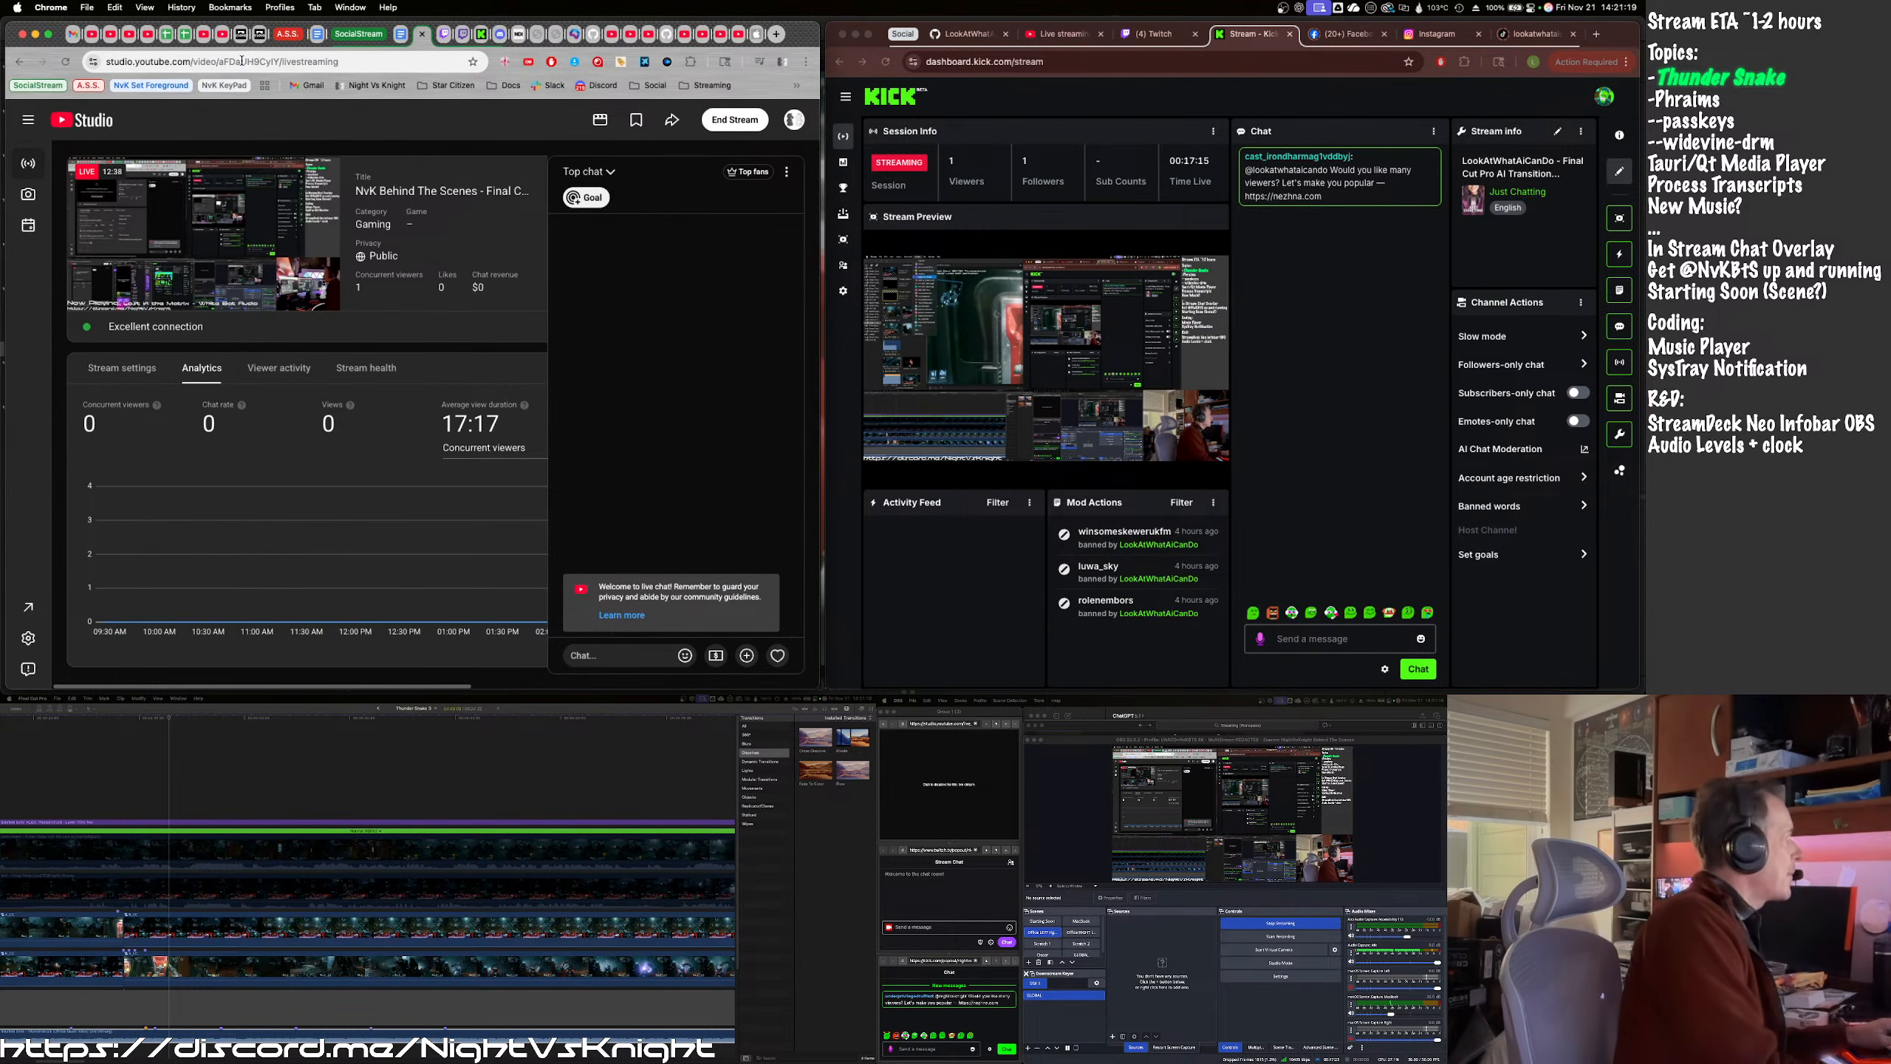
- Copy the live video ID from YouTube Studio's address into the YouTube chat address in Phraim's Group 1 window and load the chat
left_click(242, 61)
double_click(269, 61)
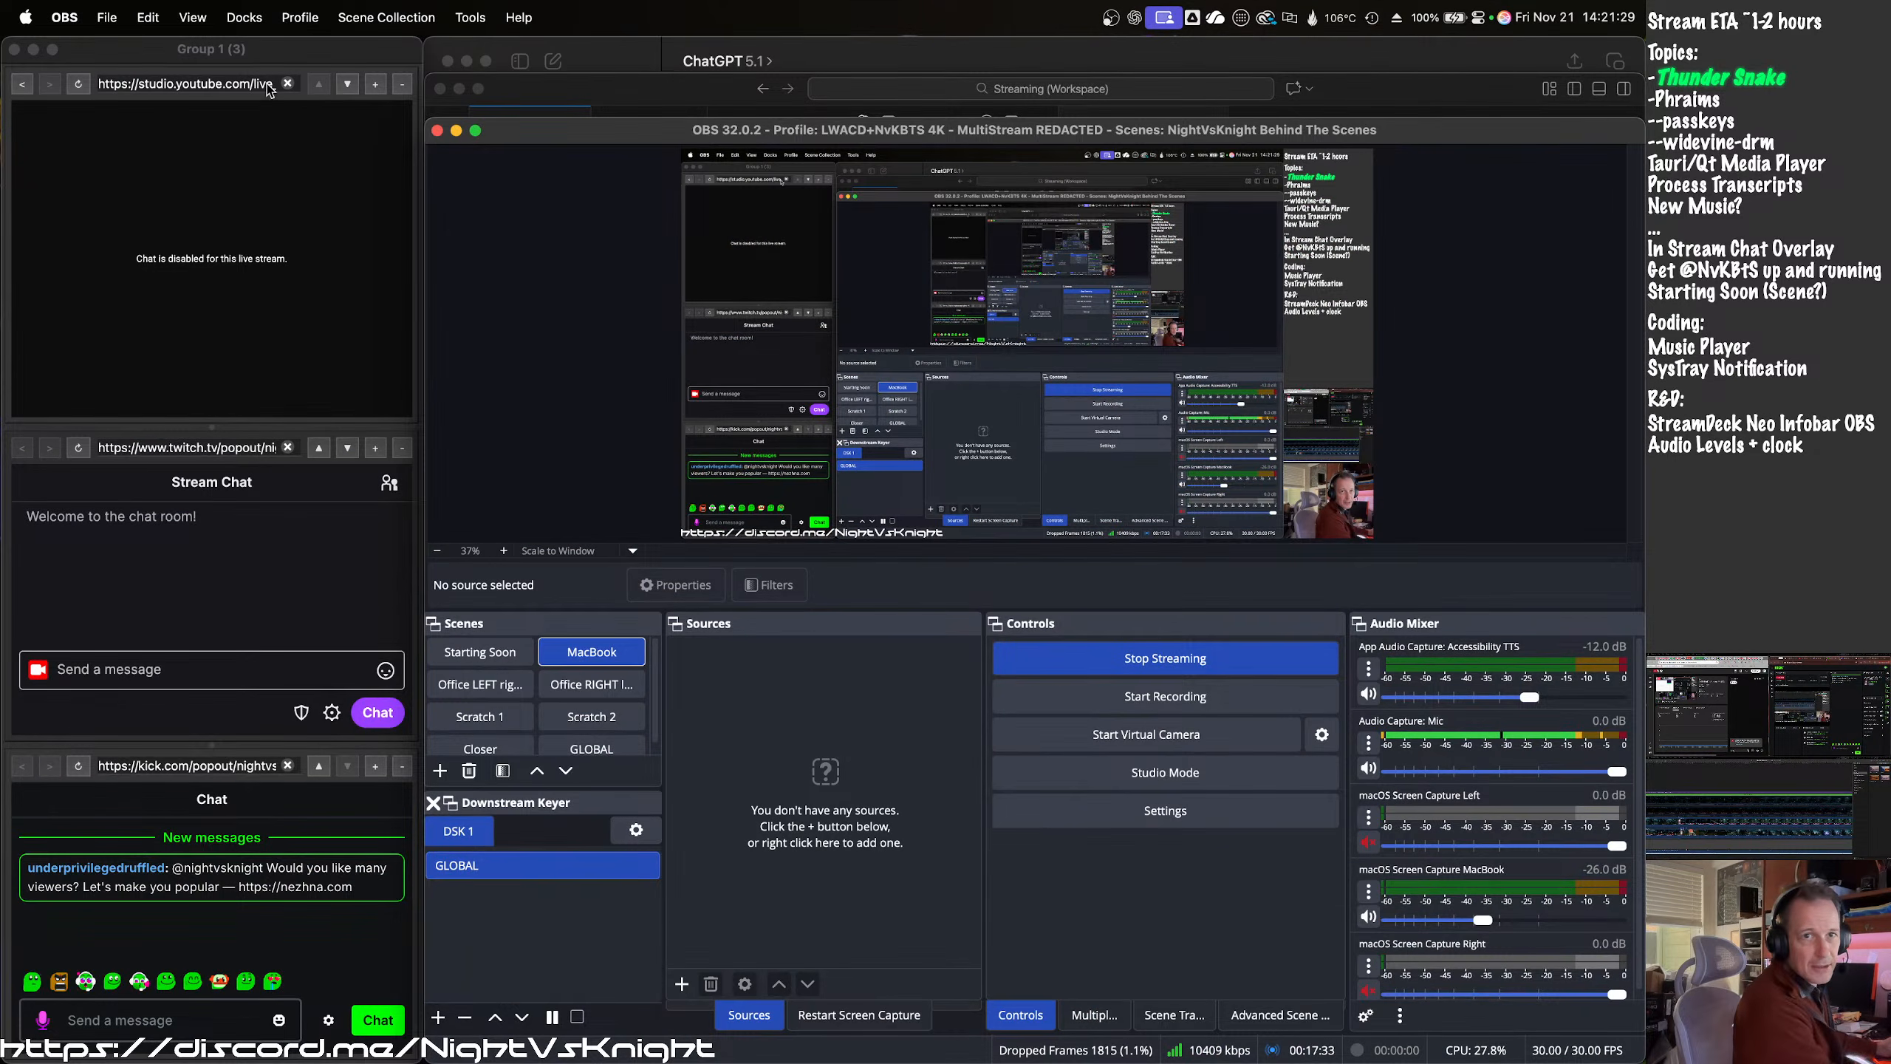
left_click(270, 88)
left_click(262, 85)
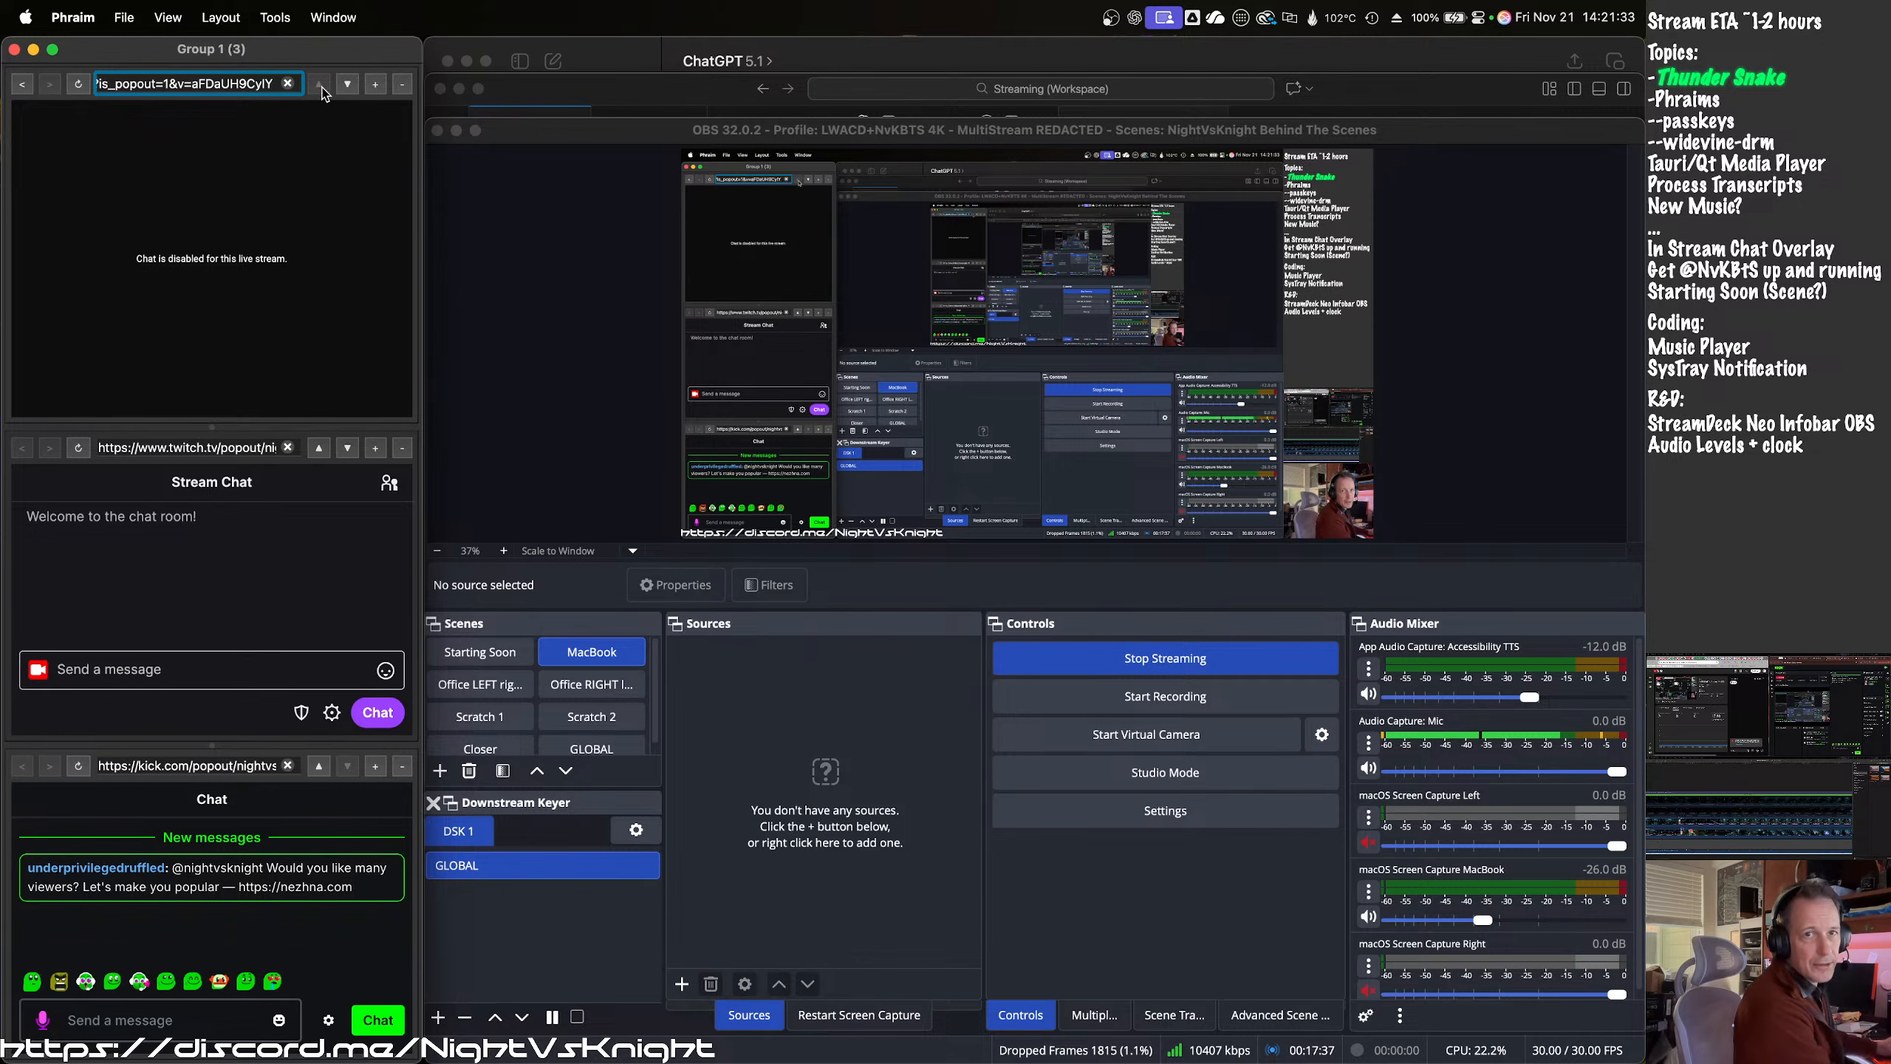
key("Return")
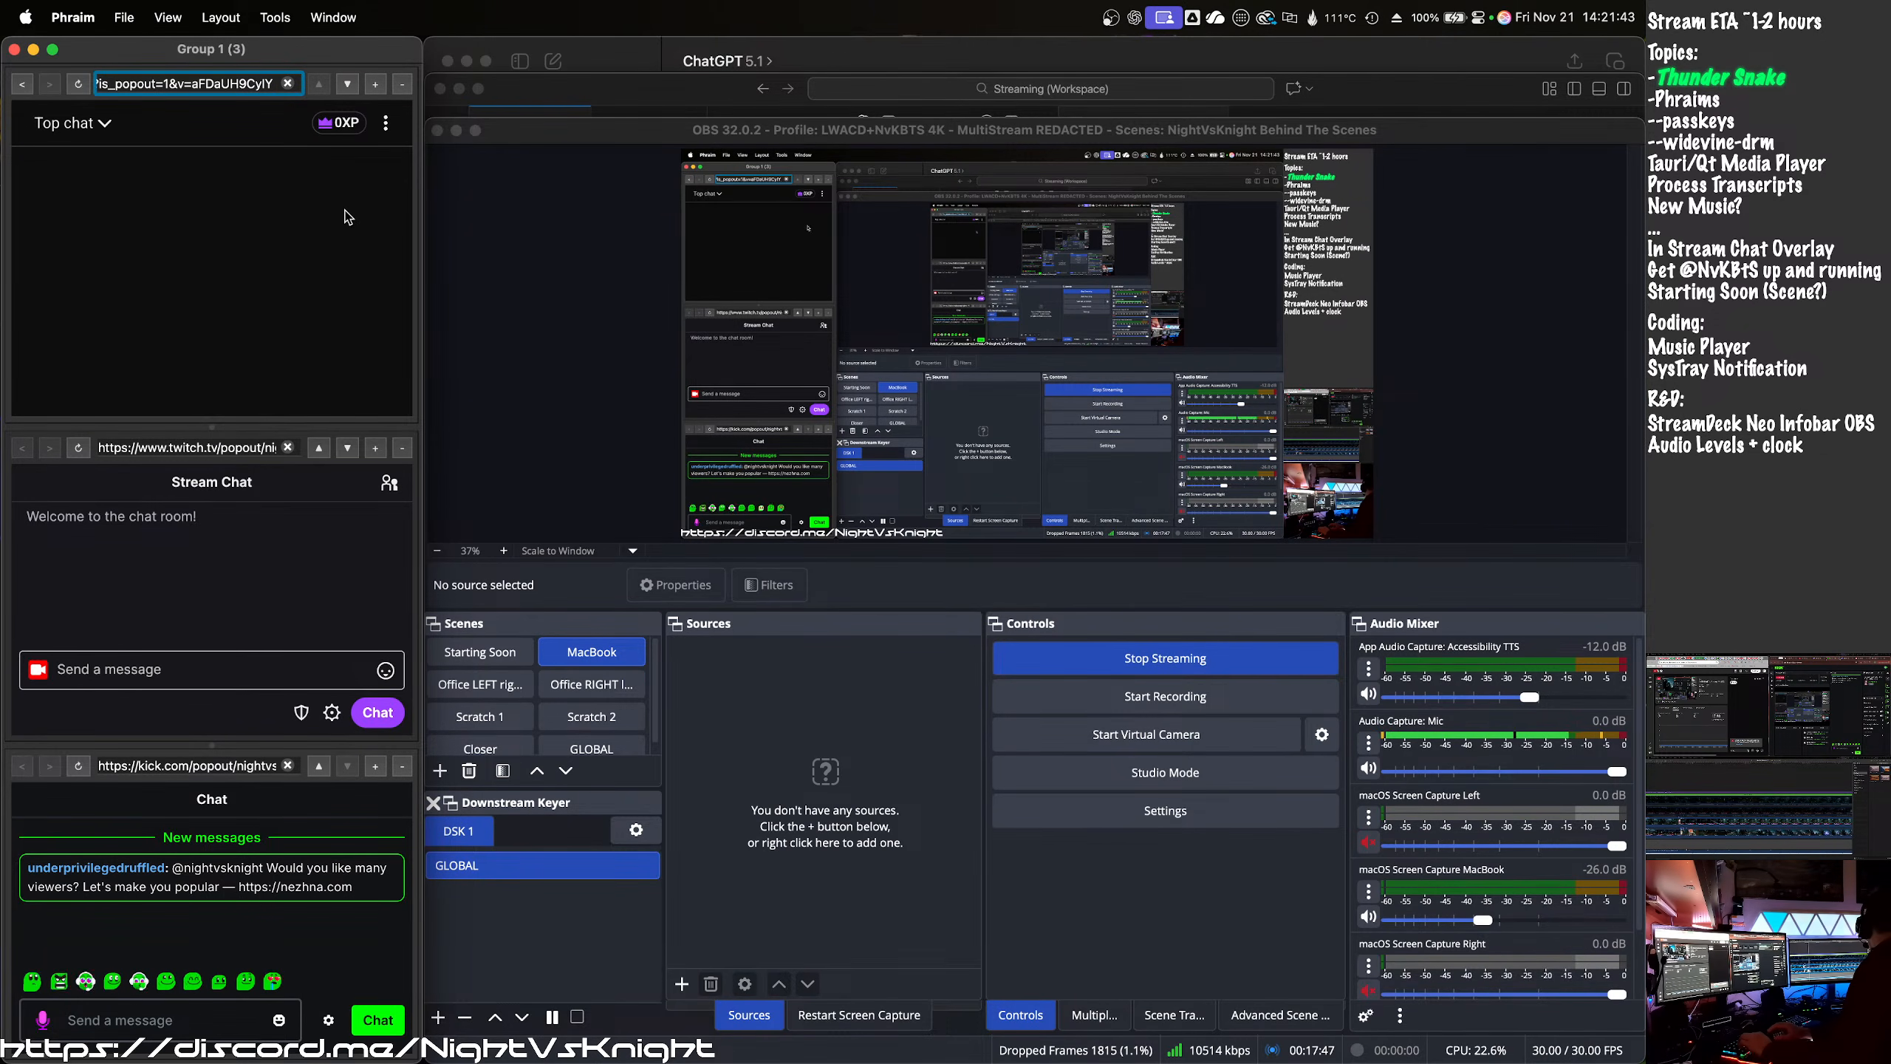
right_click(345, 216)
left_click(318, 280)
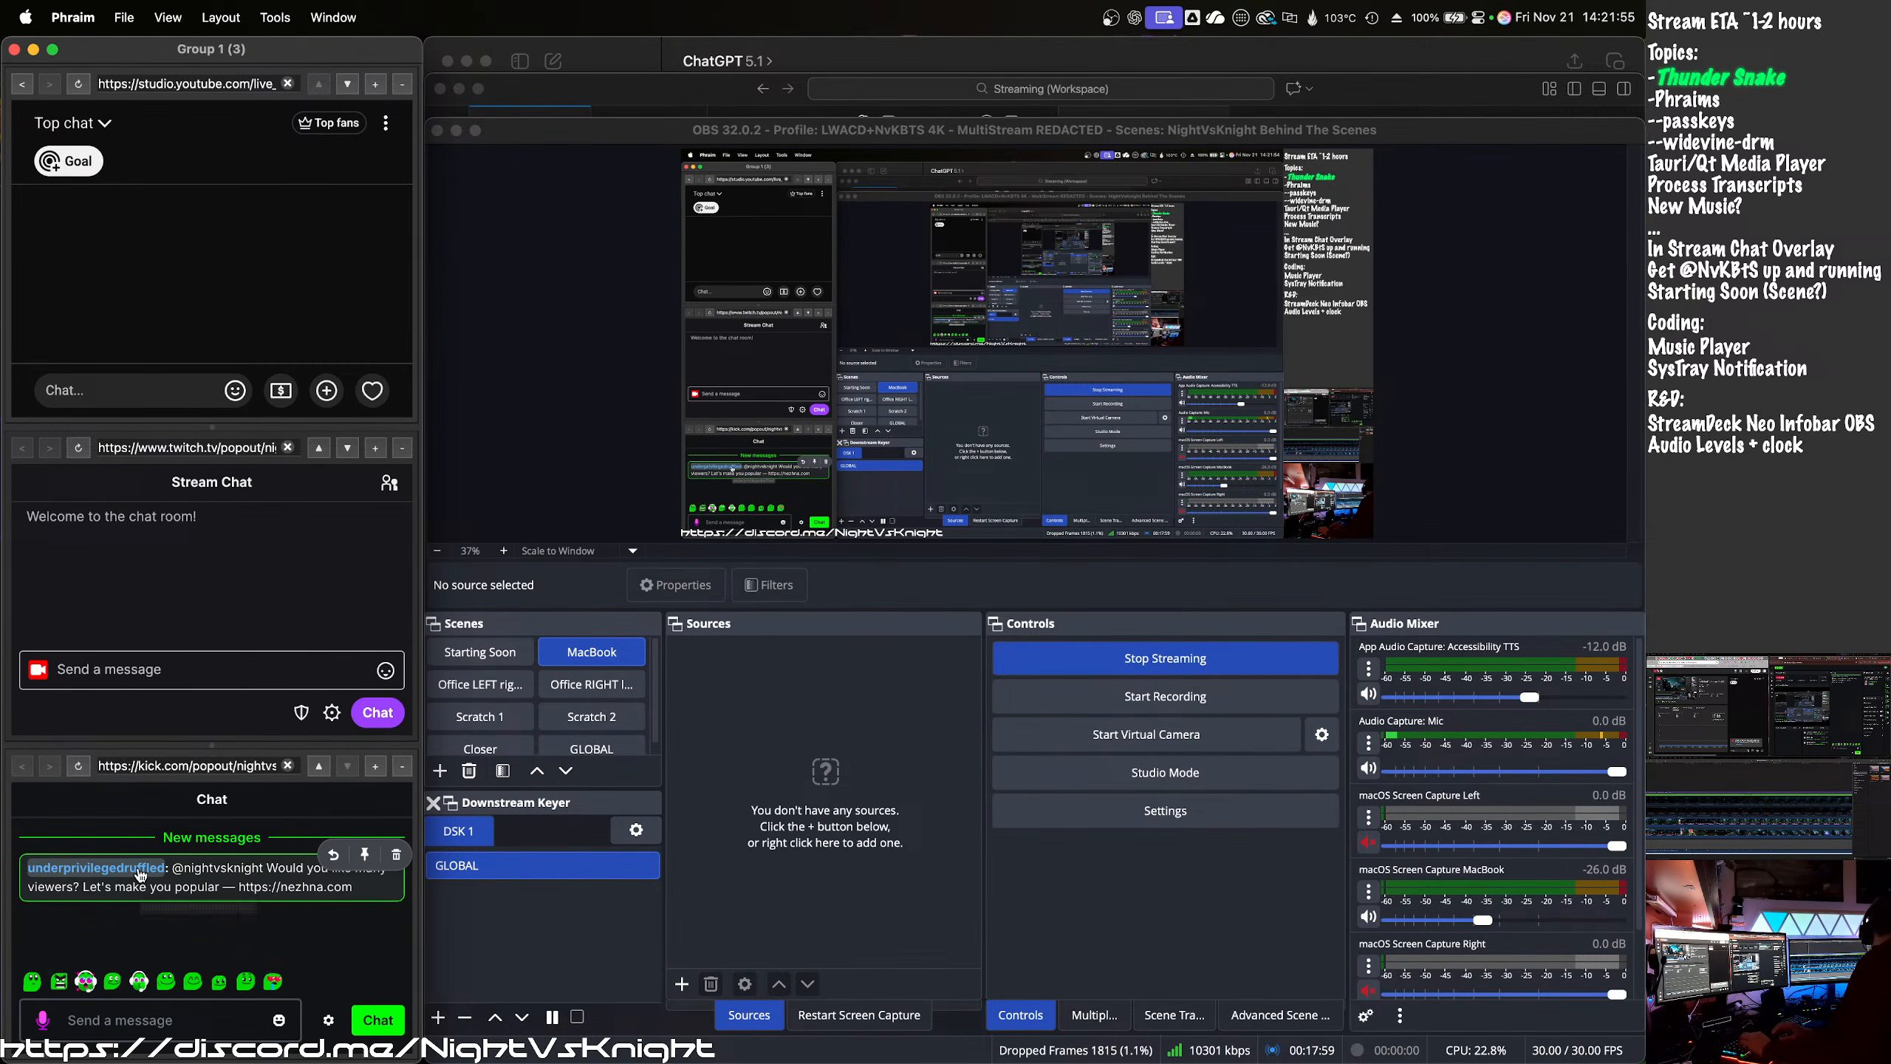
- Ban the spam poster in the Kick chat, close the user card and restore the chat pane's height
left_click(140, 874)
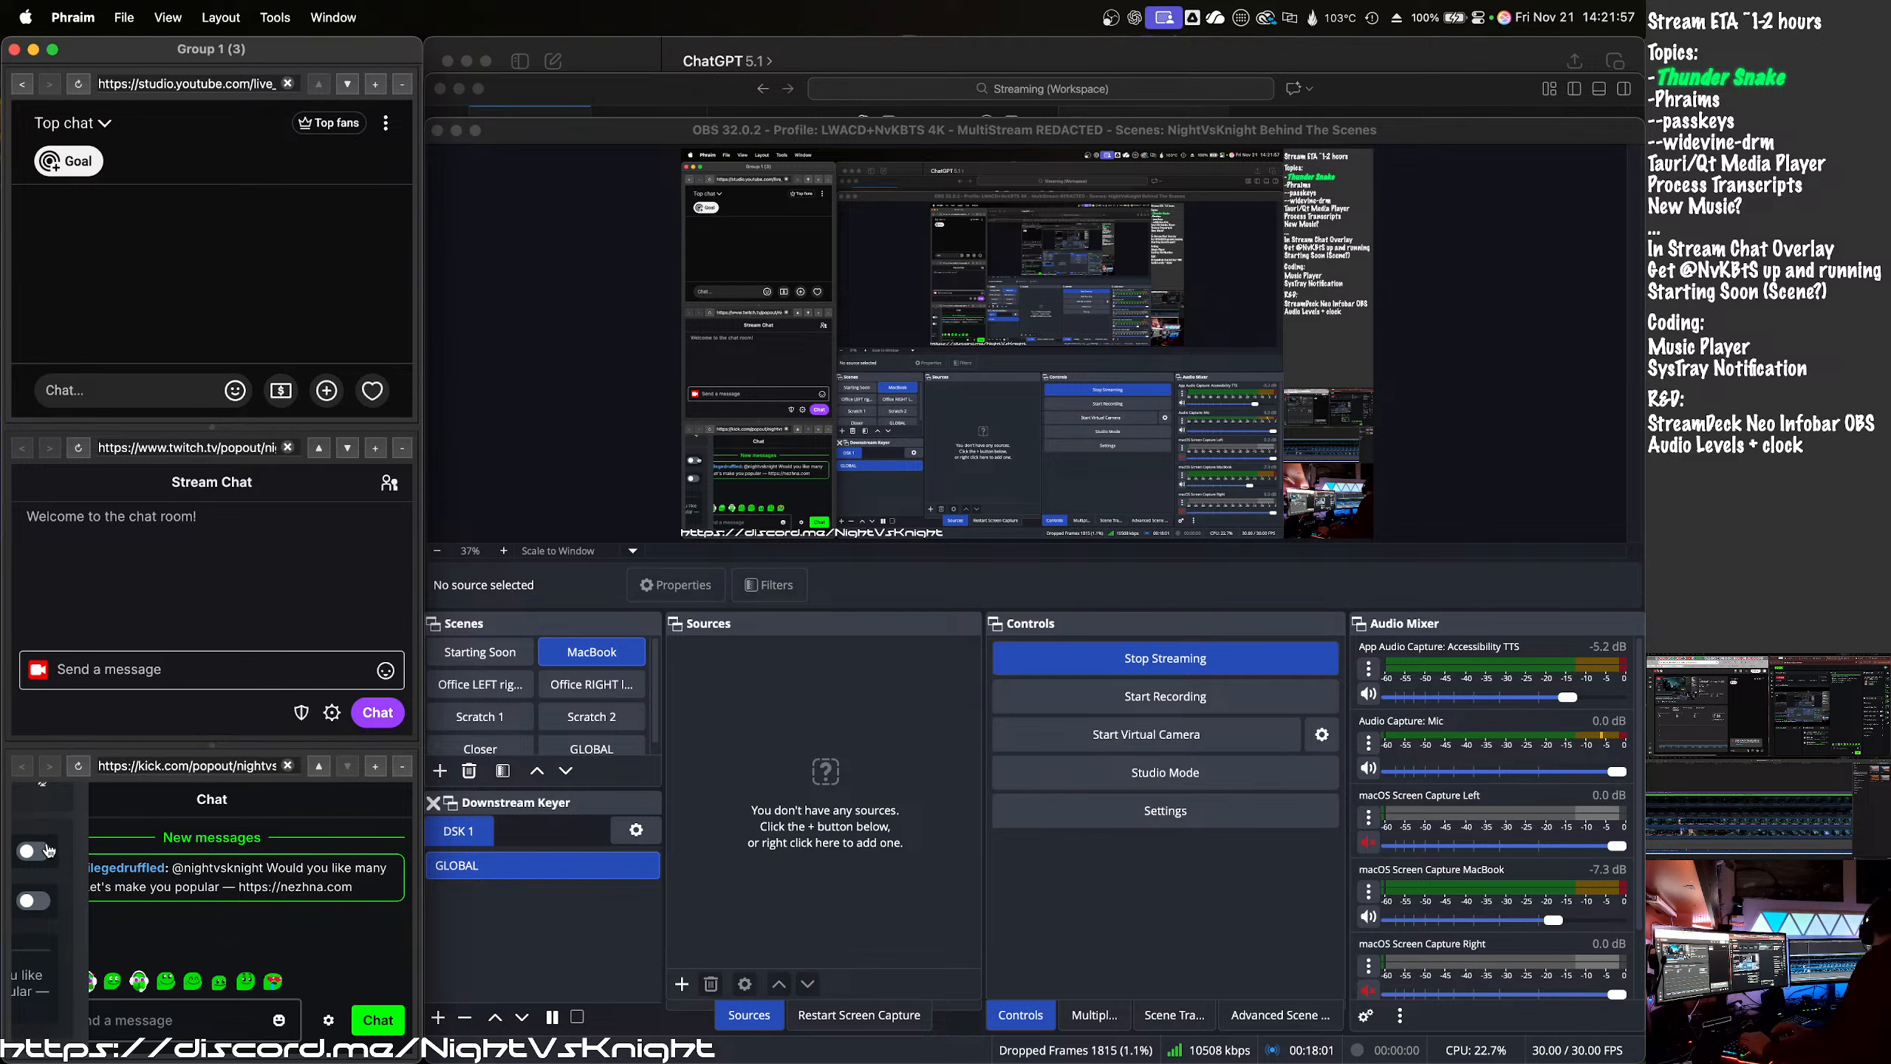
left_click(37, 852)
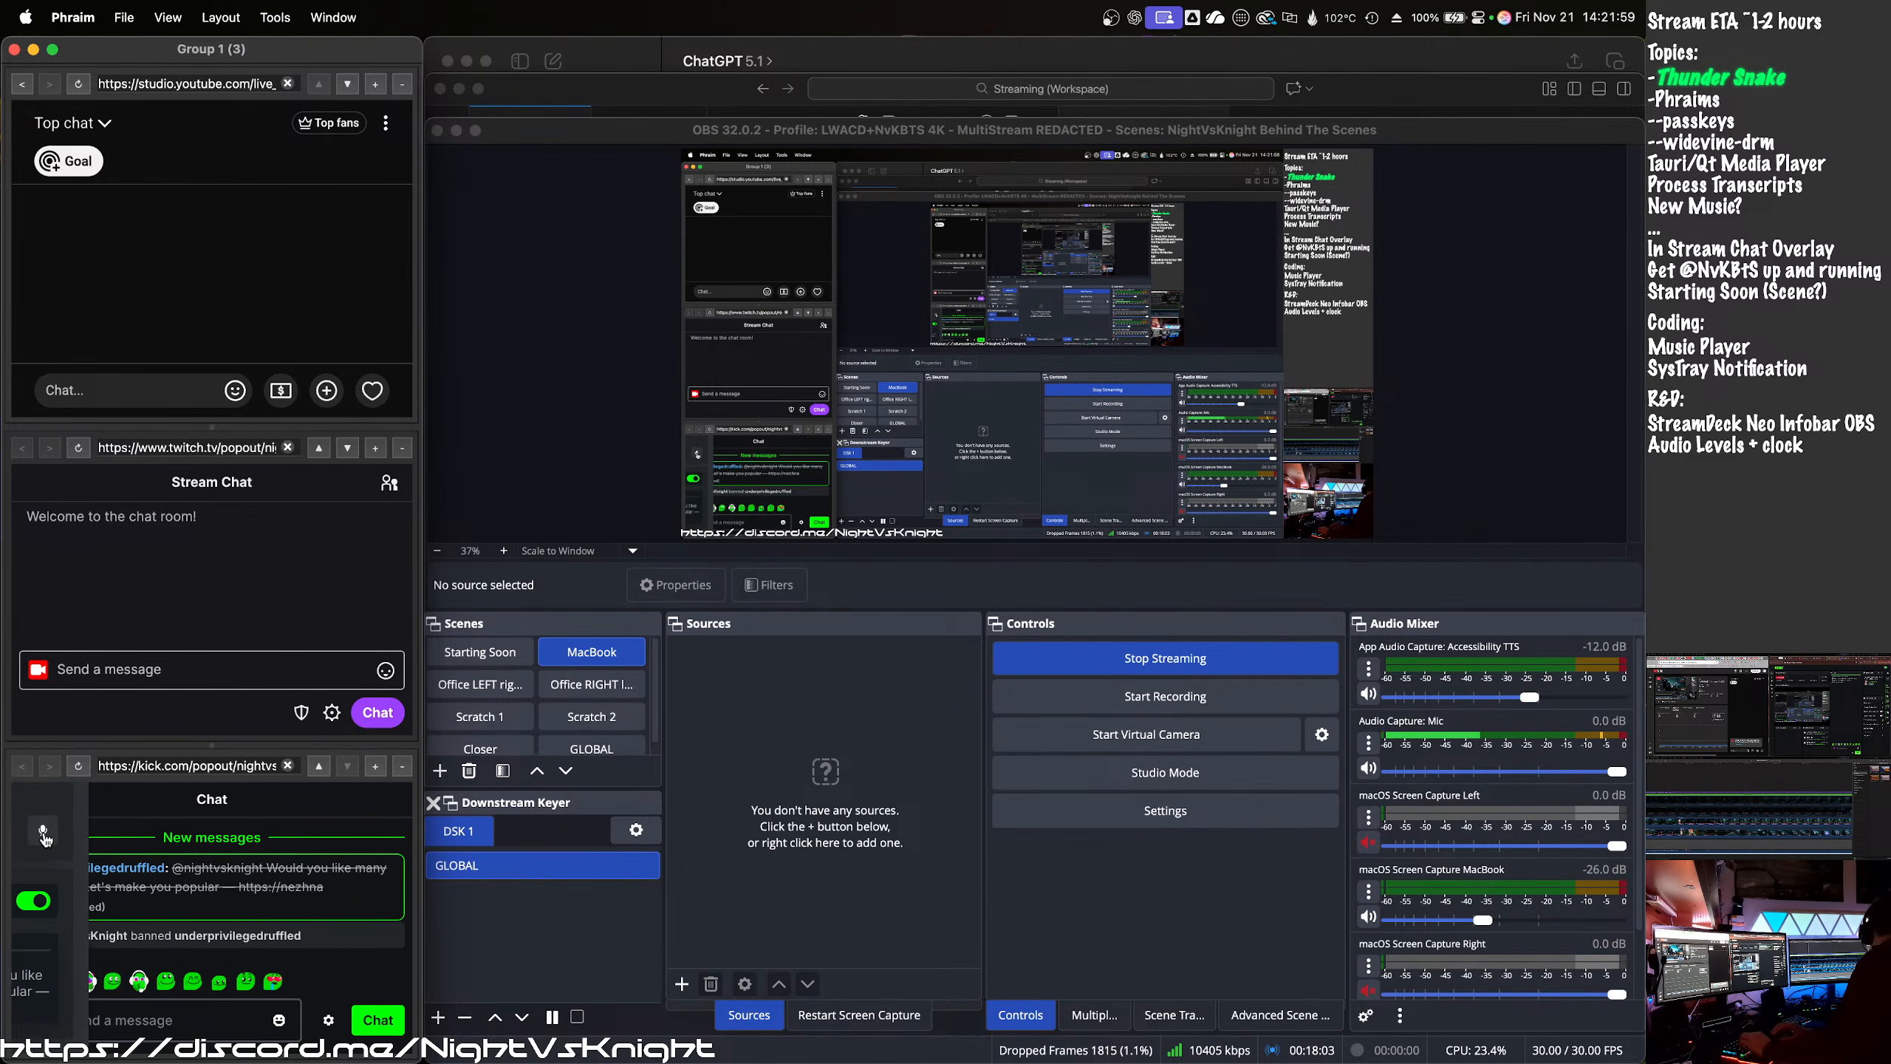
left_click_drag(262, 745, 262, 667)
left_click(51, 766)
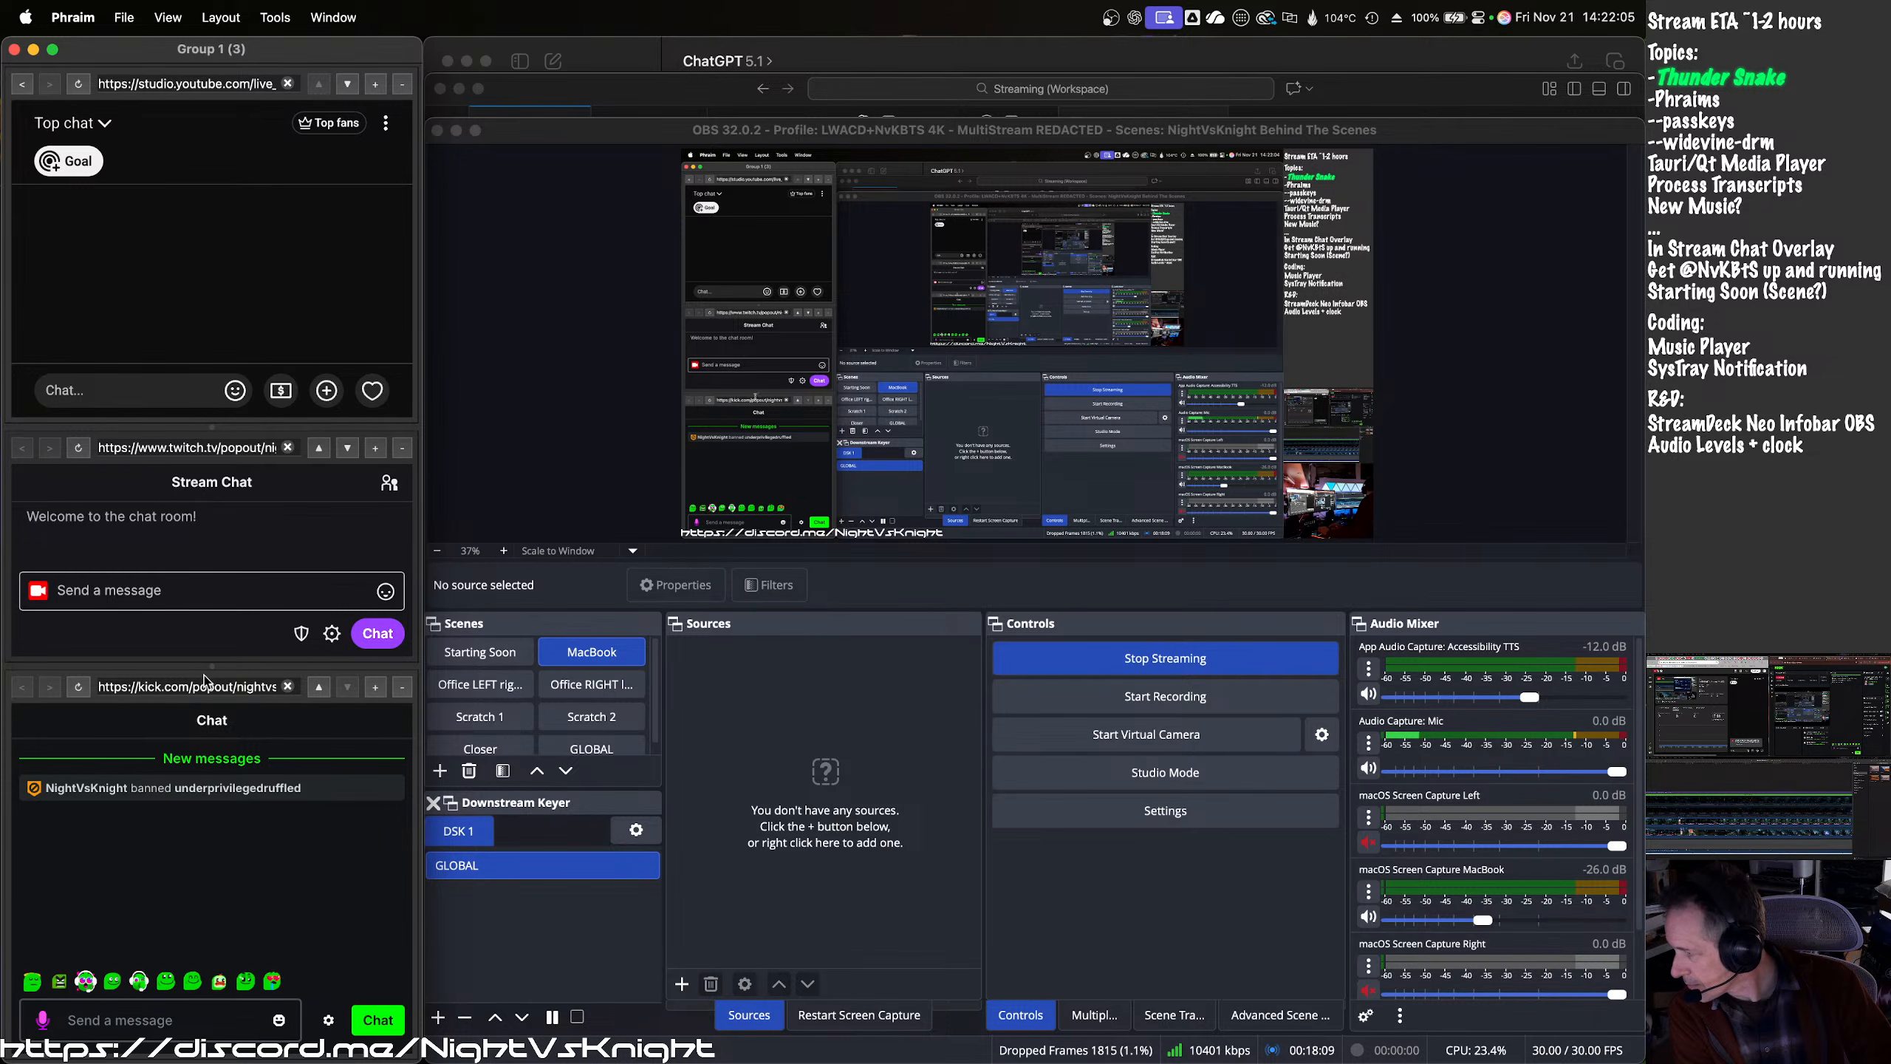
left_click_drag(209, 666, 205, 745)
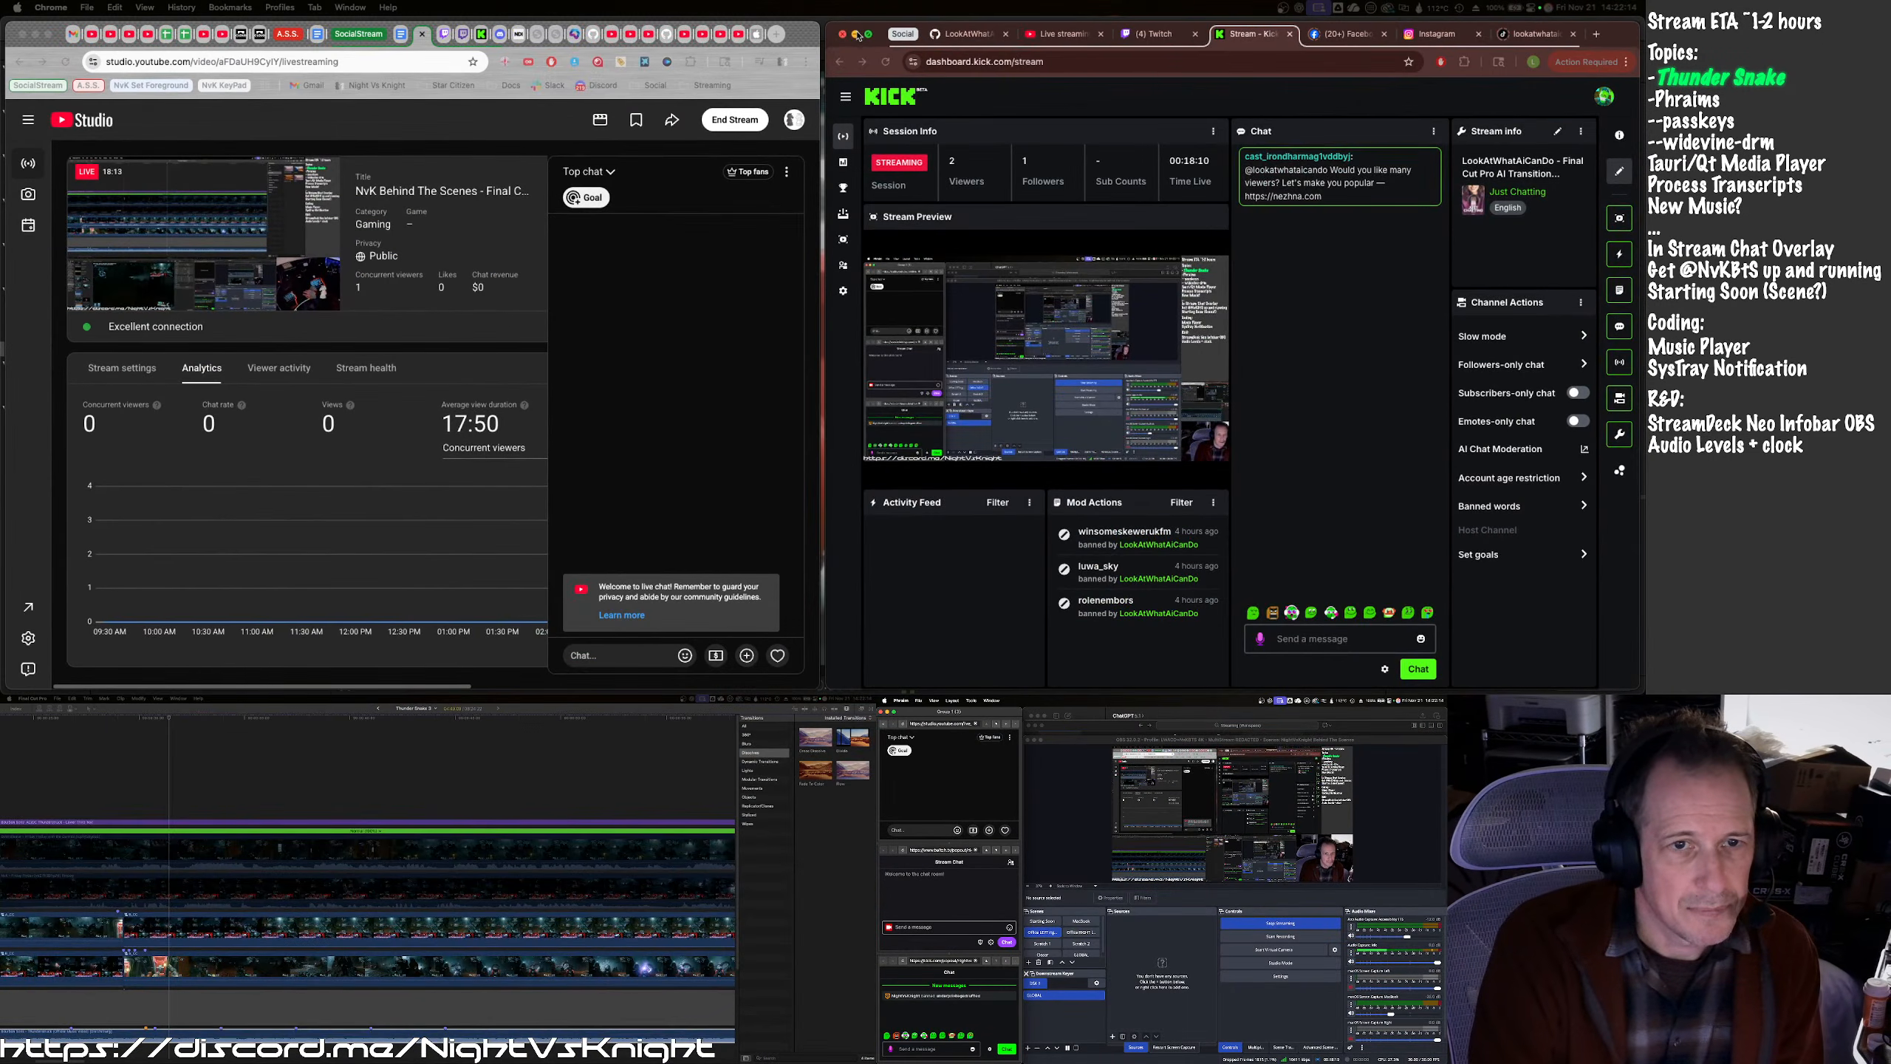
- Minimise both Chrome windows, return to Final Cut Pro and place the playhead at the music marker just after the cut
left_click(856, 34)
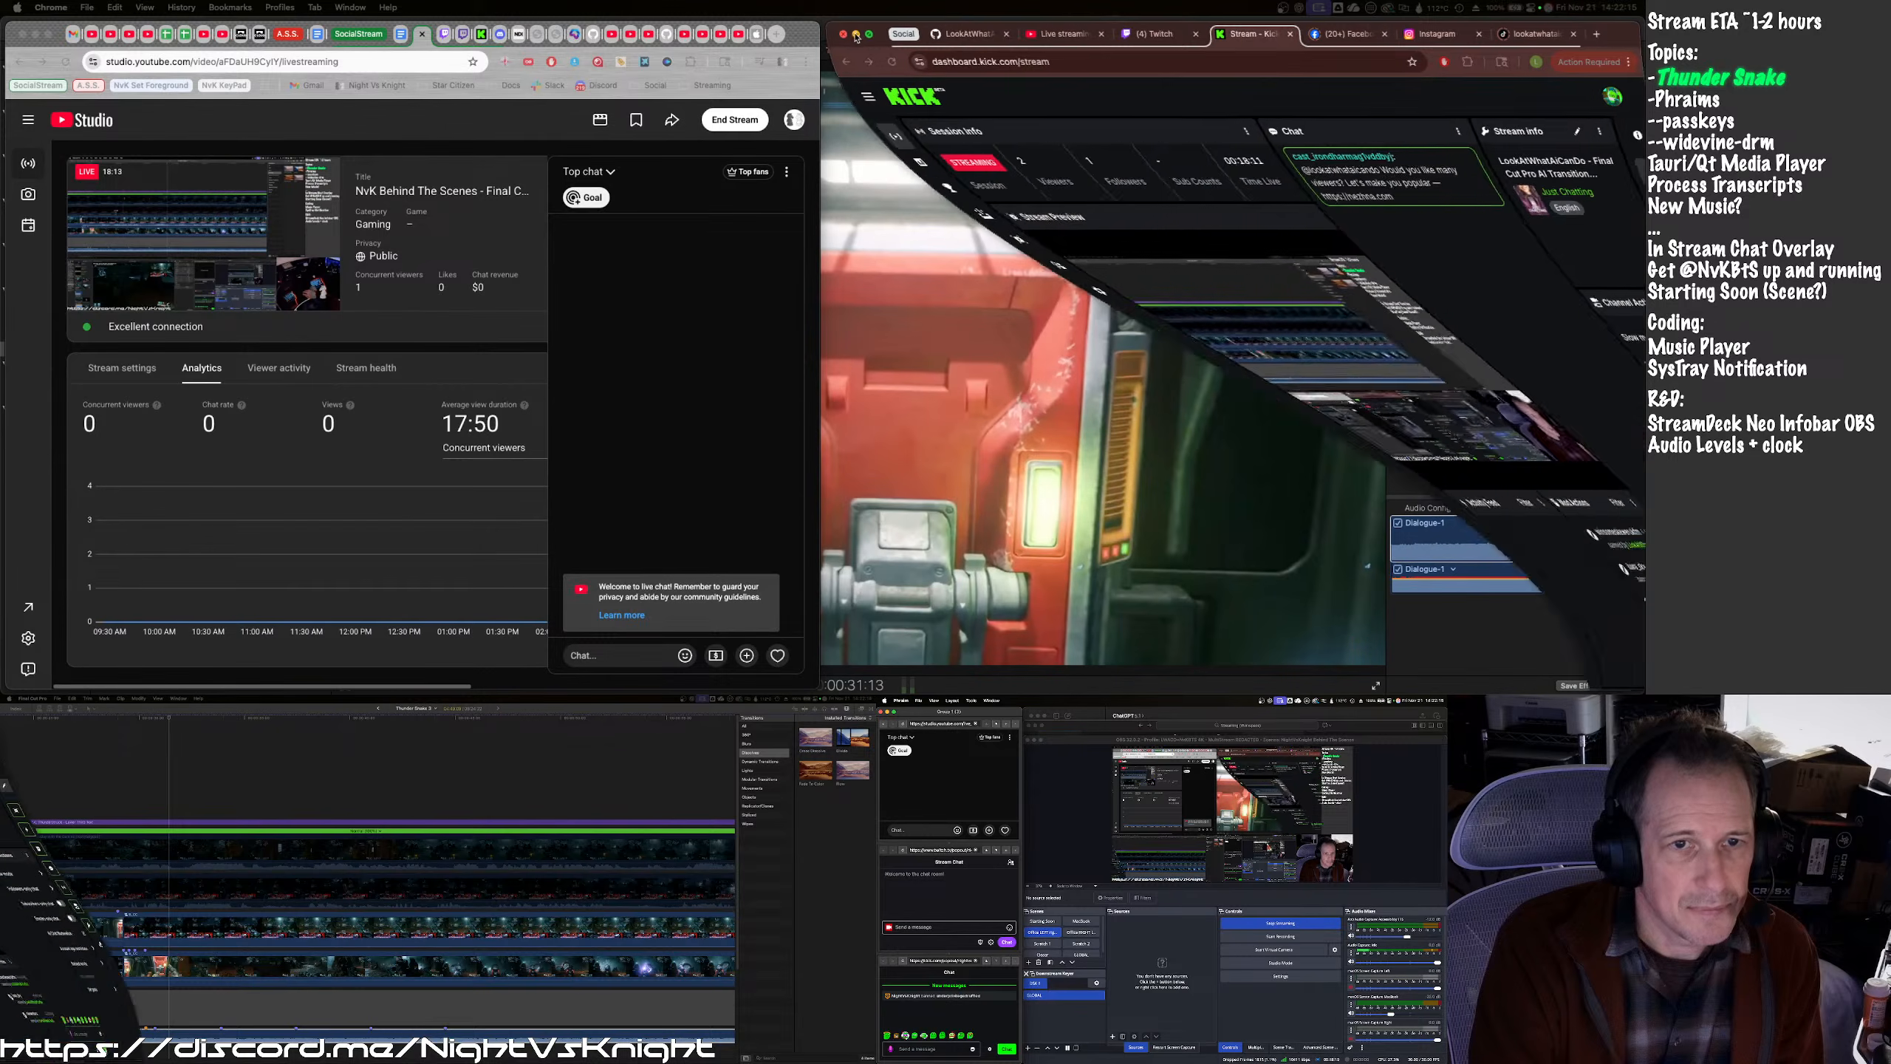
left_click(36, 35)
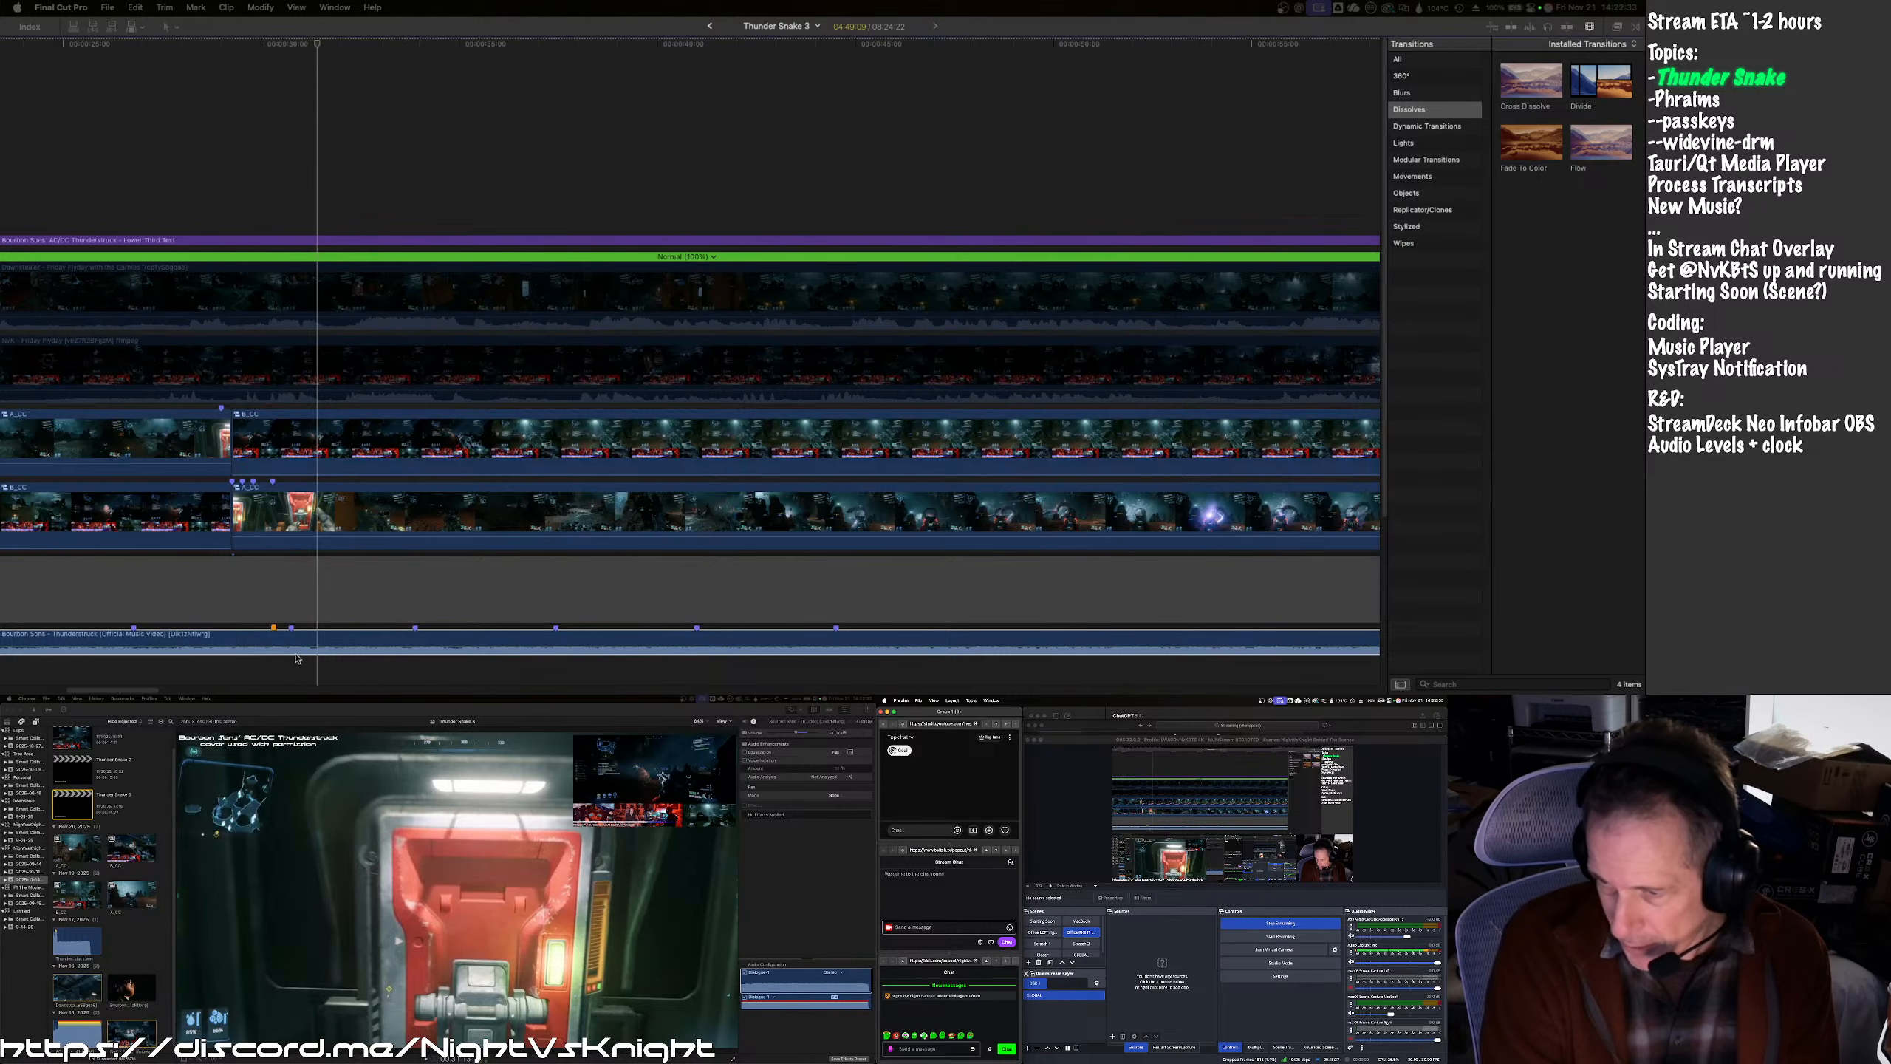
left_click(295, 652)
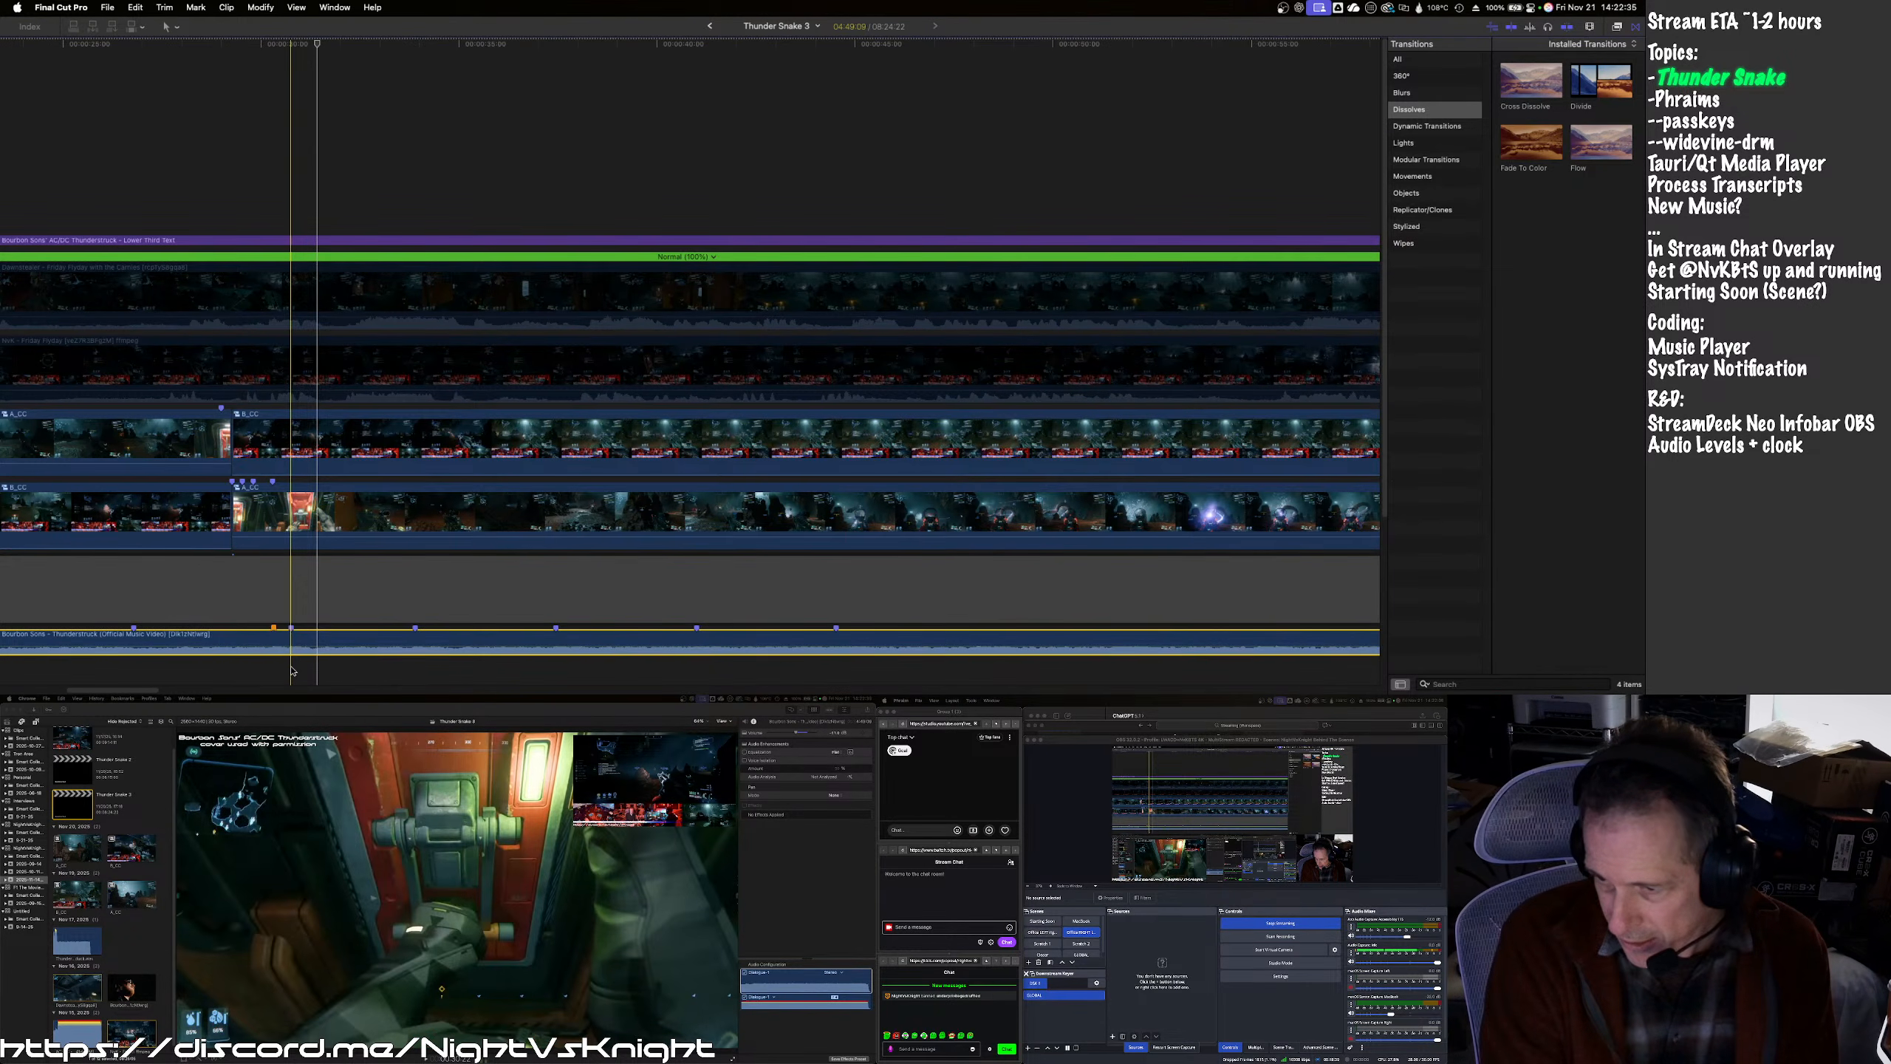
left_click(292, 674)
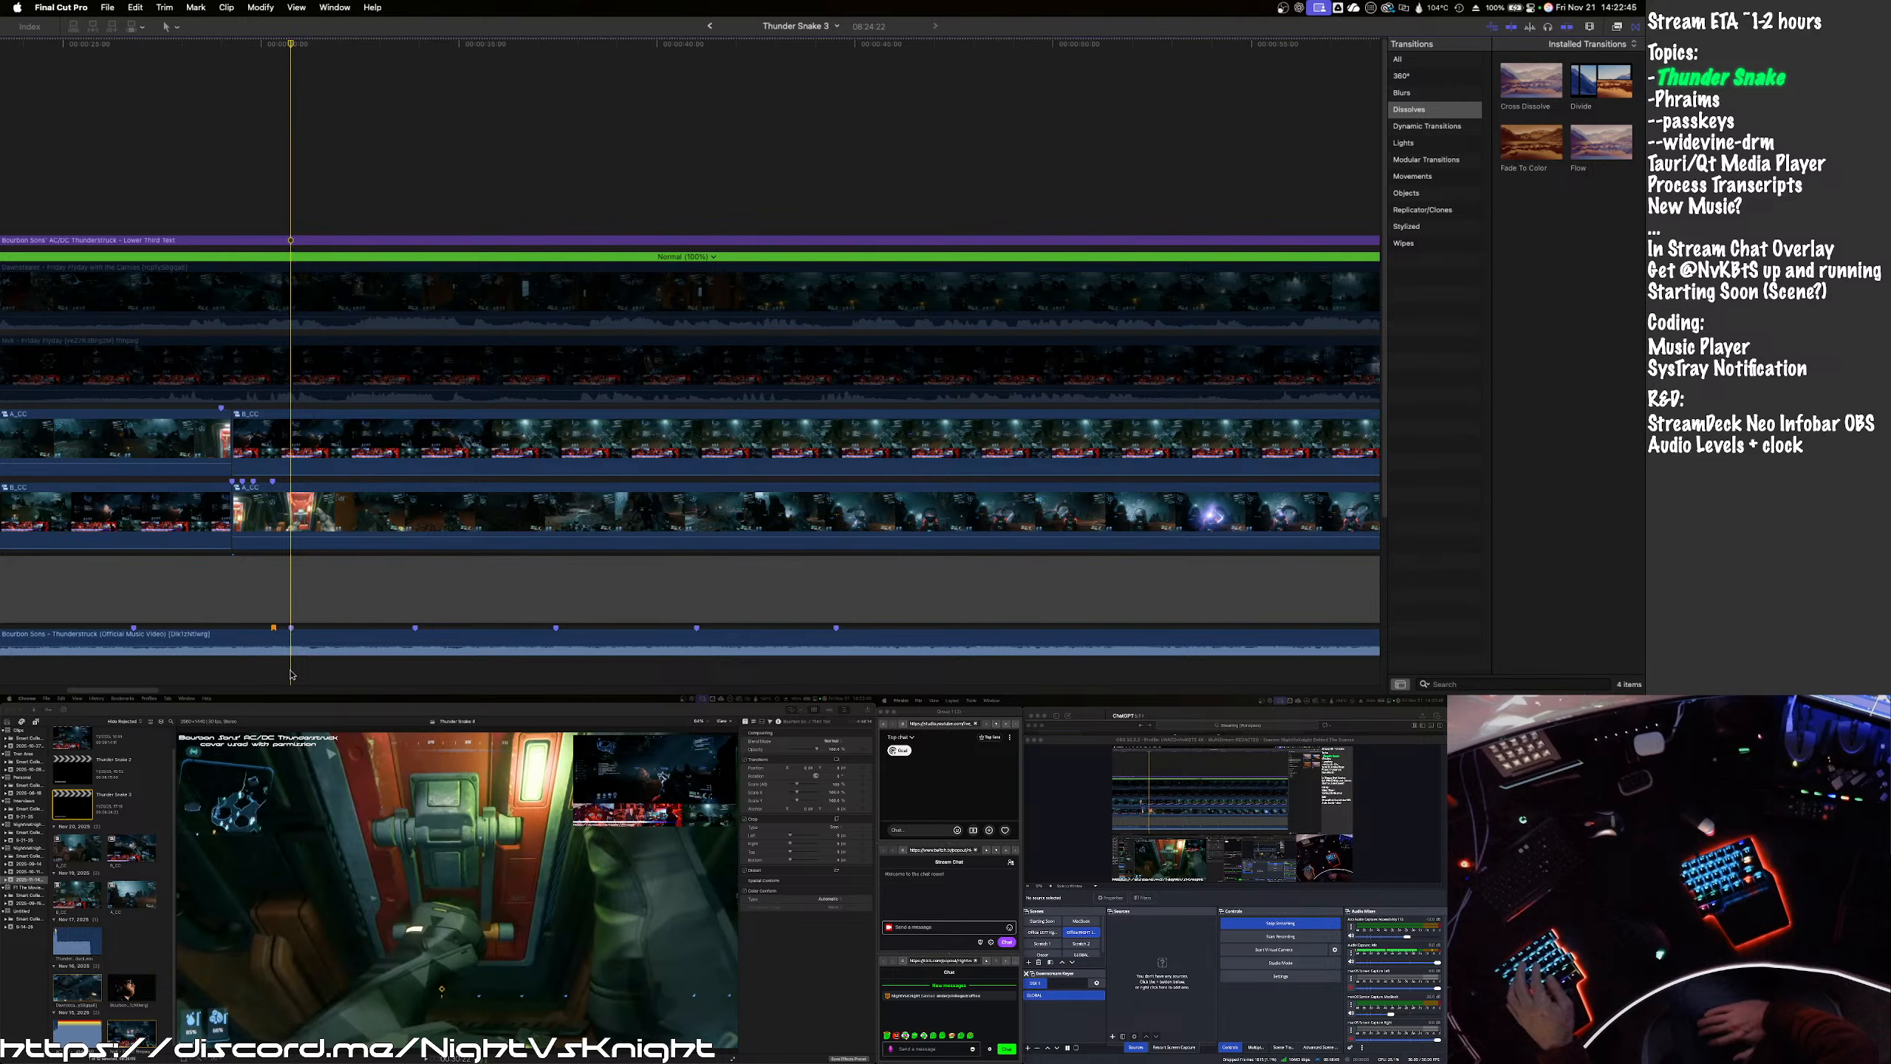
- Play on from the music marker, select the upper gameplay clip and step back frame by frame to the red door handle shot
key("space")
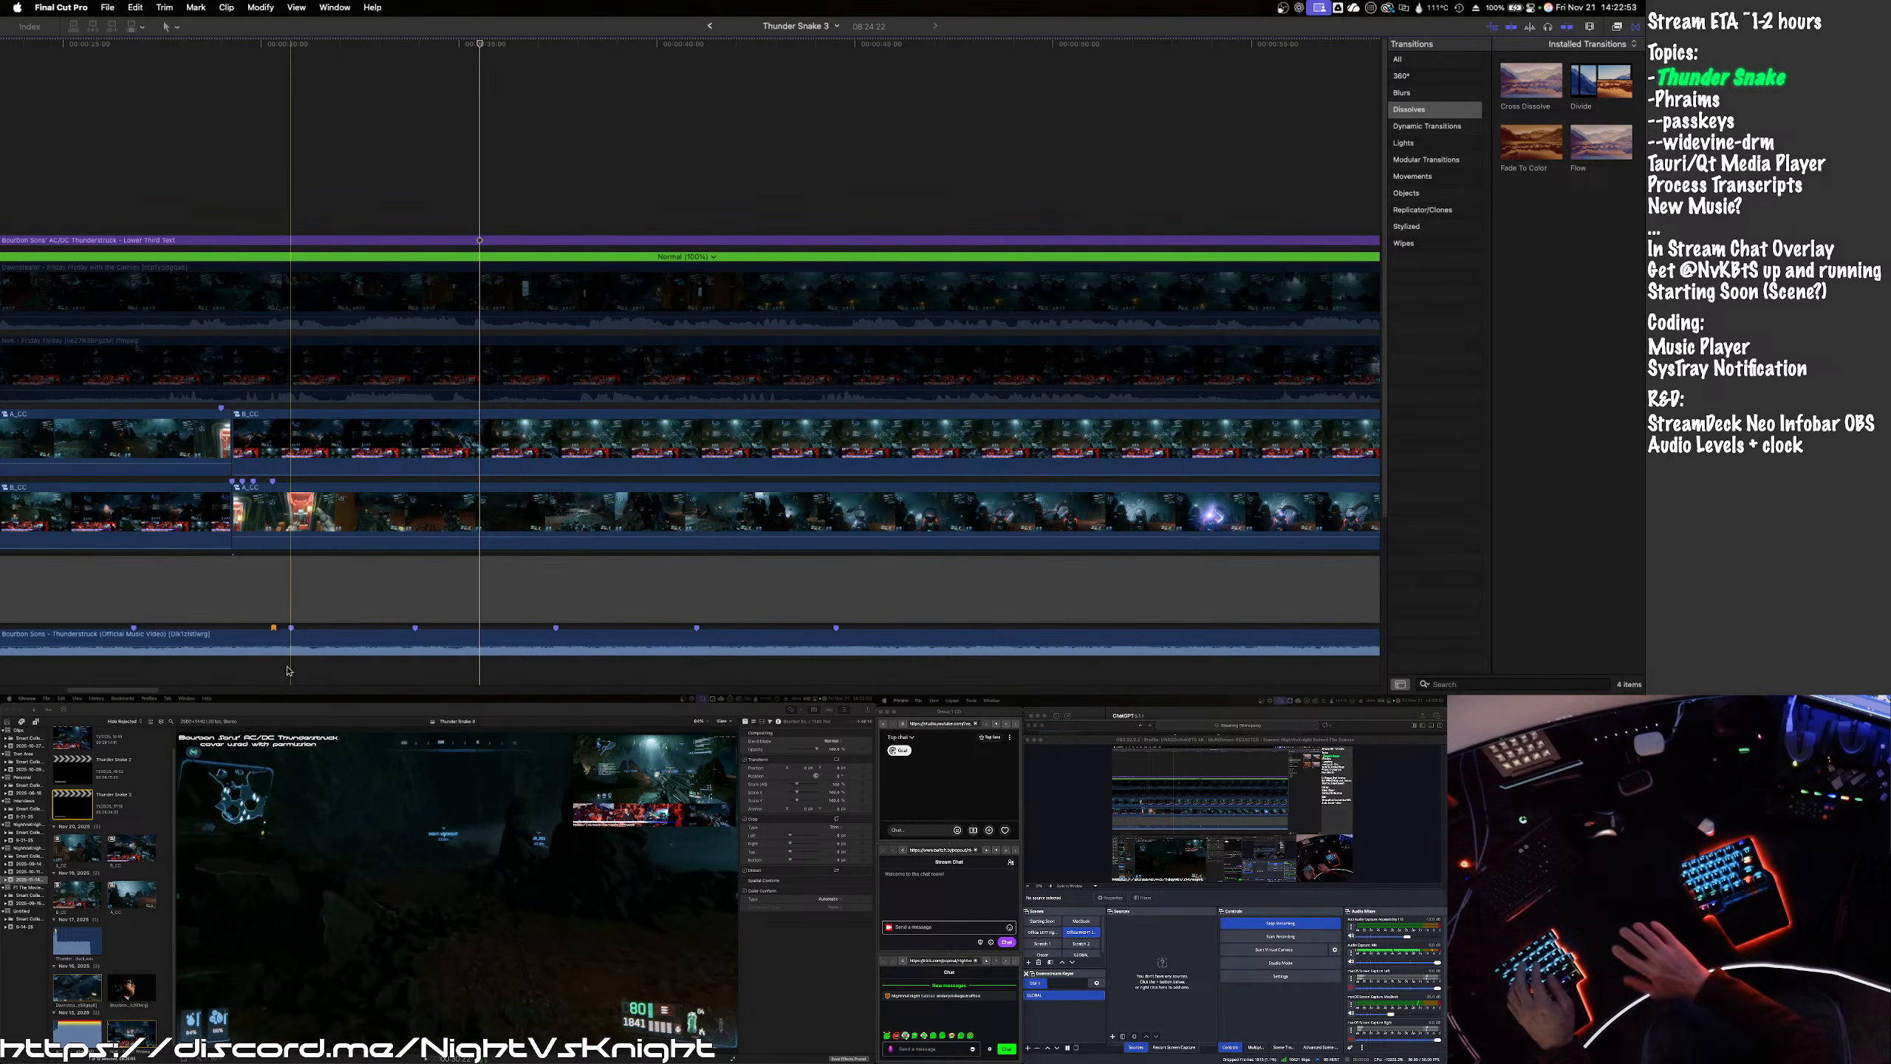
left_click(450, 457)
key("Left")
key("Left")
key("Left")
key("Left")
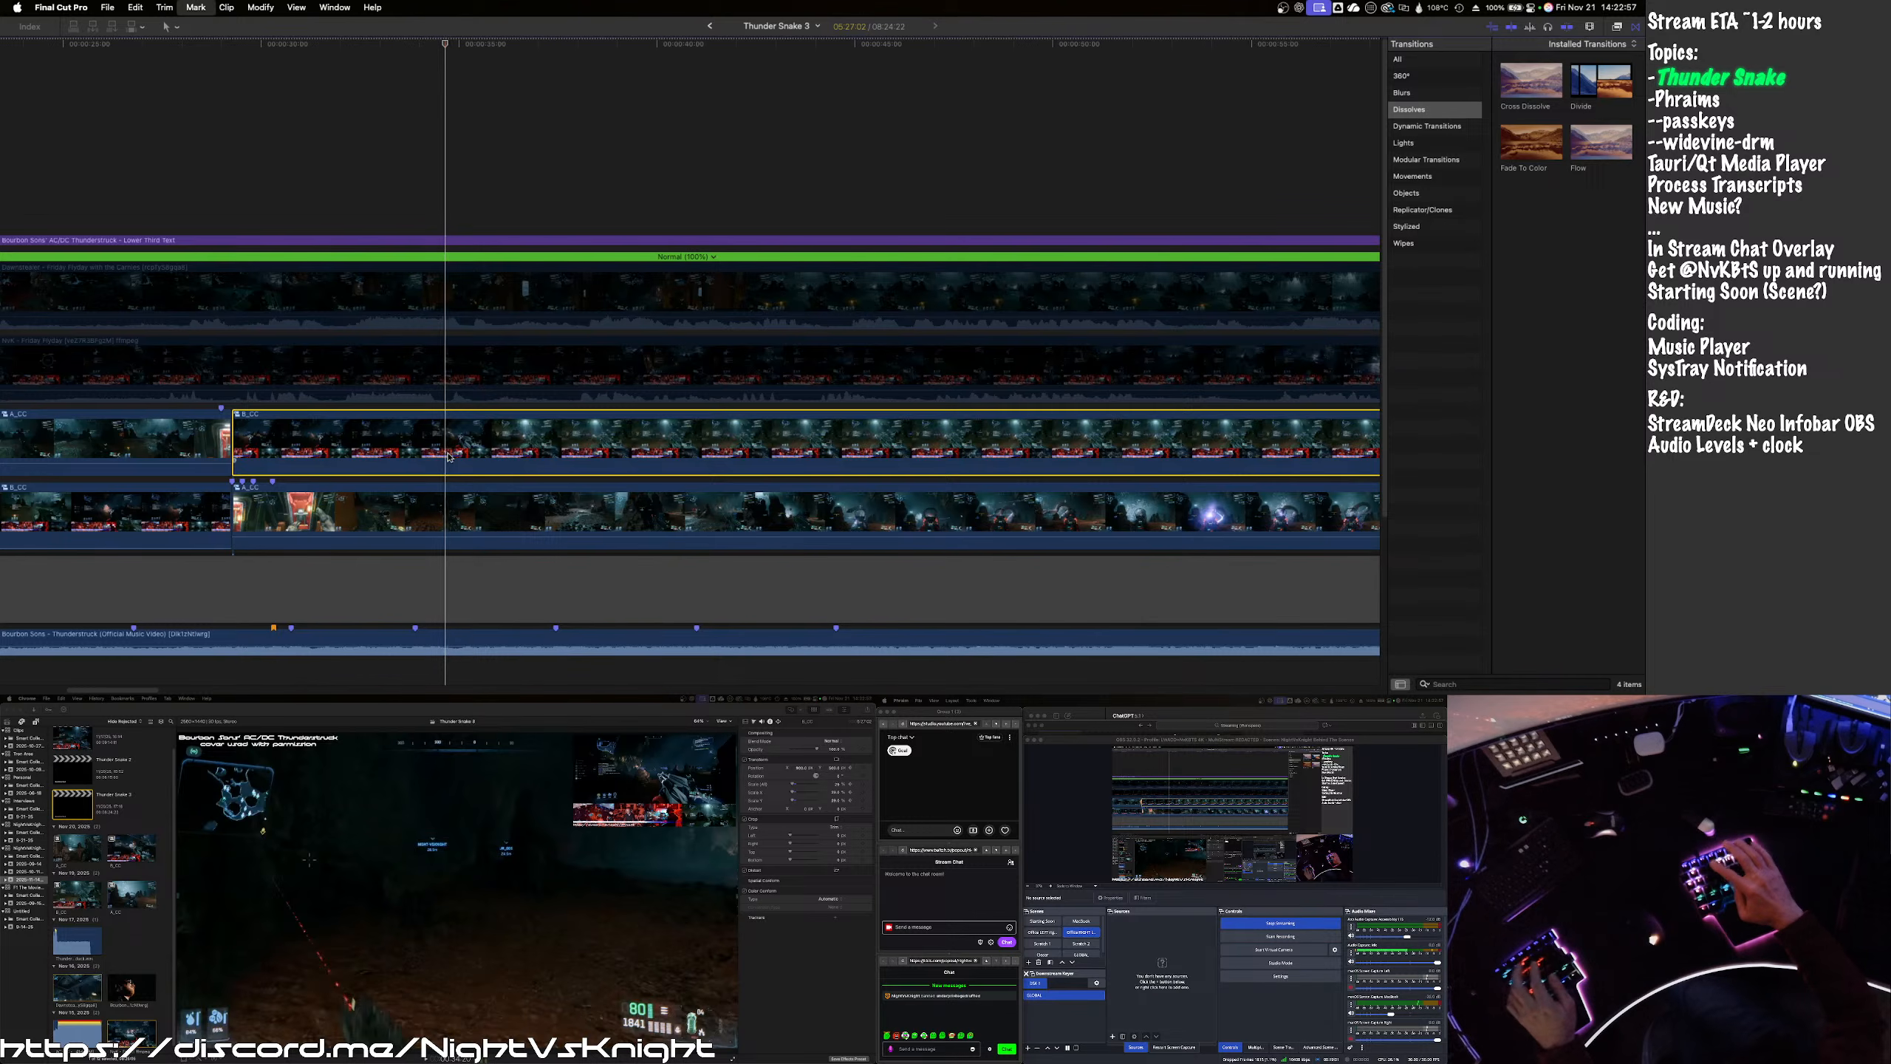
key("Left")
key("Left")
key("Left")
key("Left")
key("Left")
key("Left")
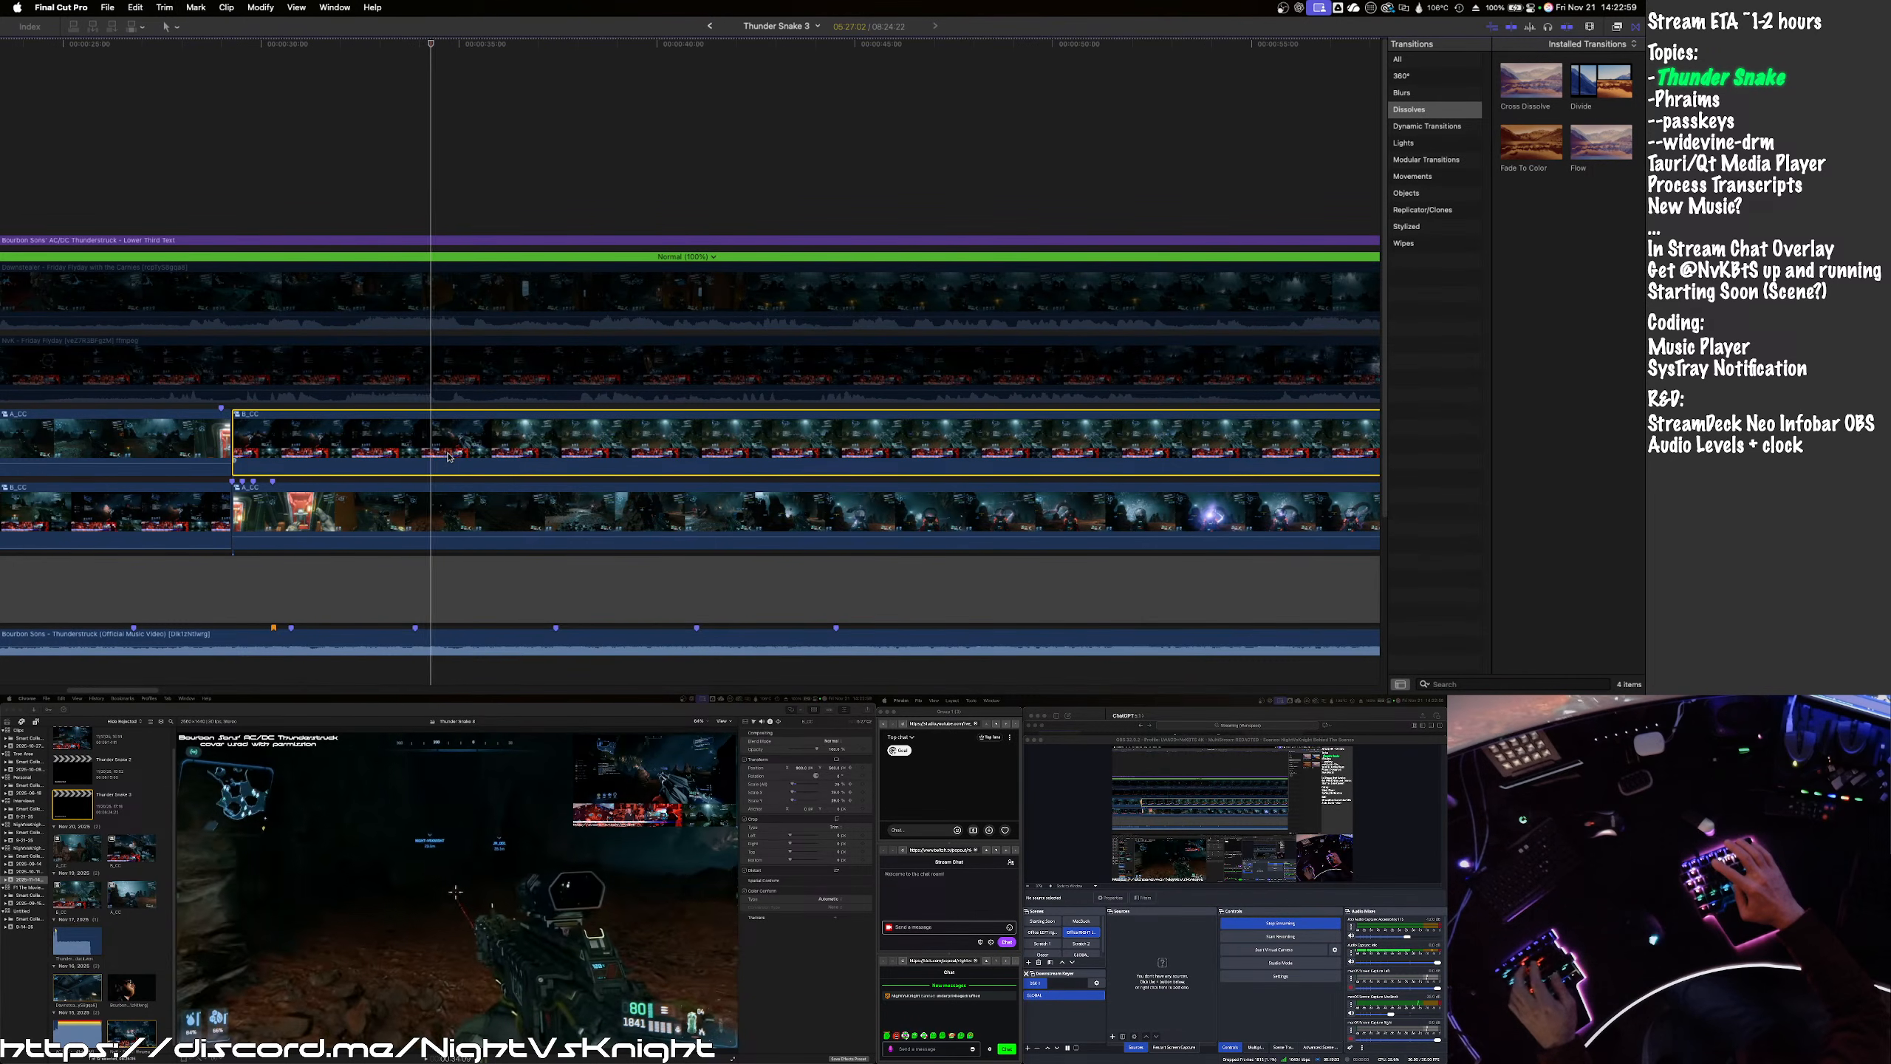
key("Left")
key("Left")
key("Left")
key("Left")
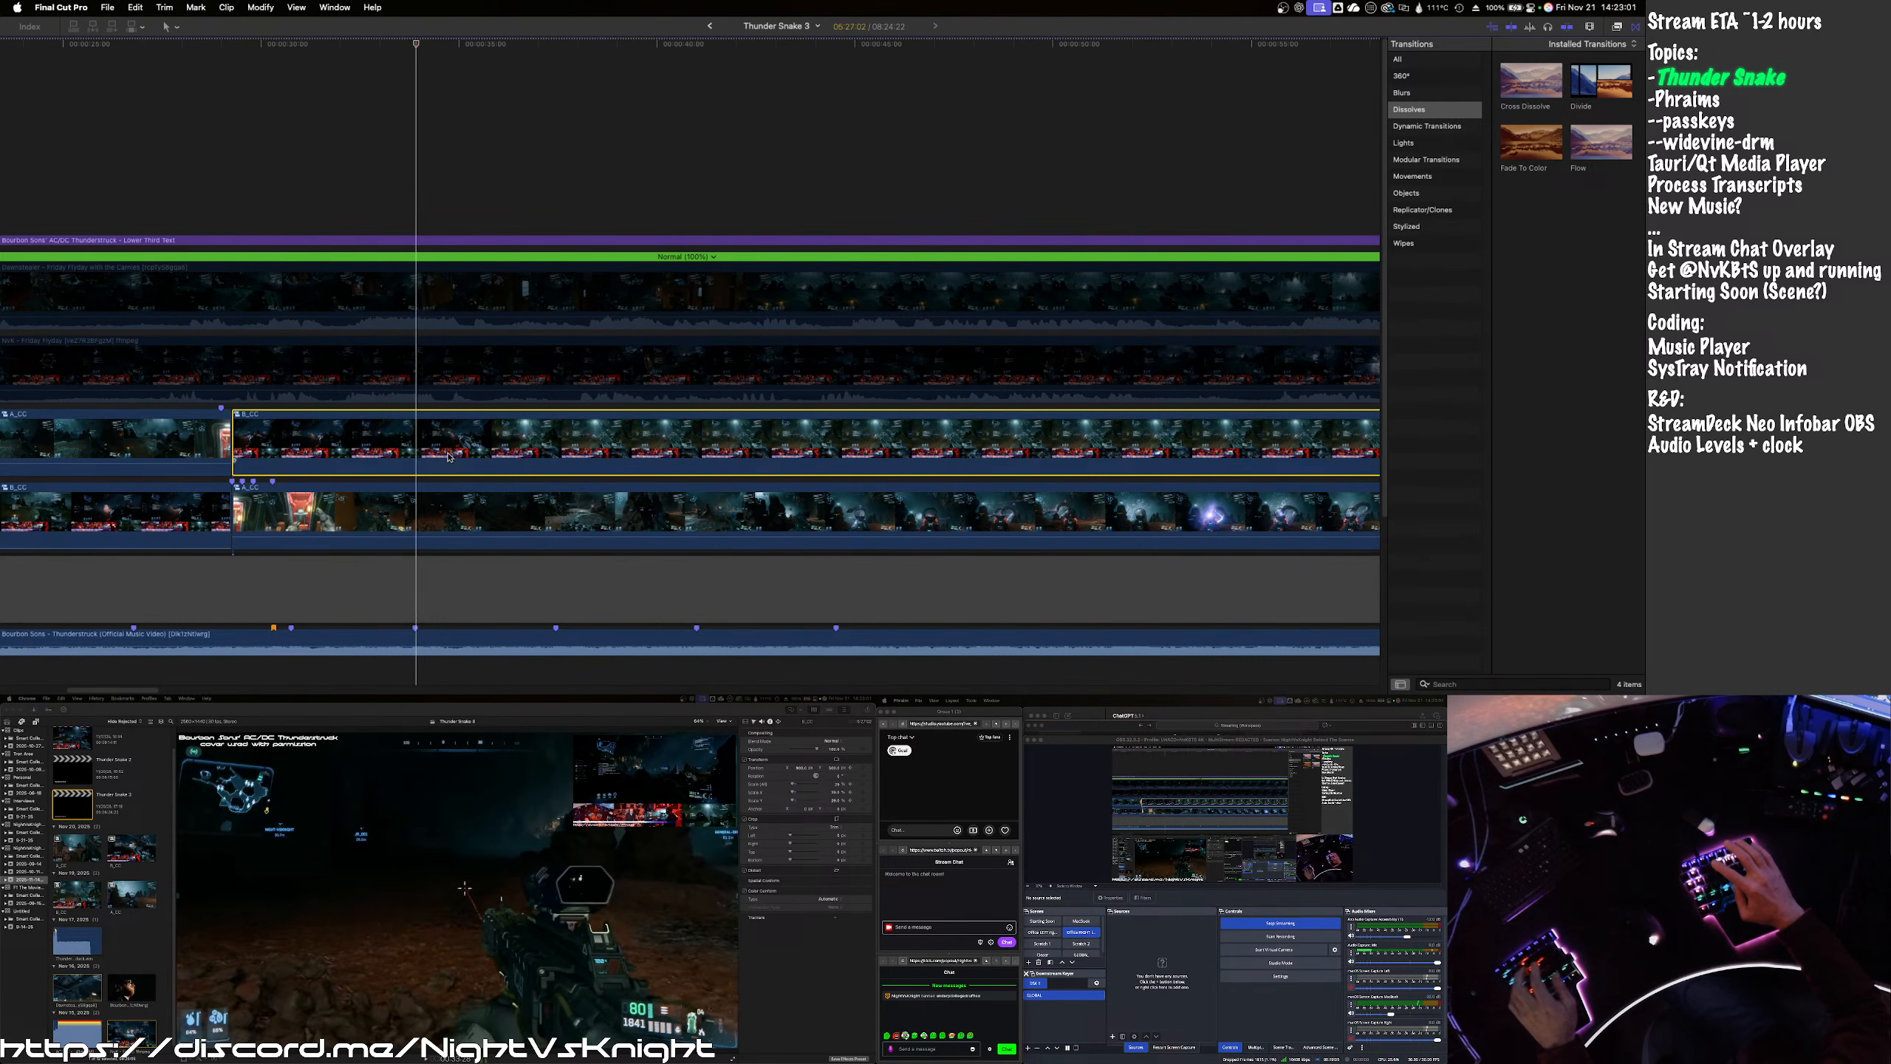
key("Left")
key("Left")
key("Left")
key("Left")
key("Left")
key("Left")
key("Left")
key("Left")
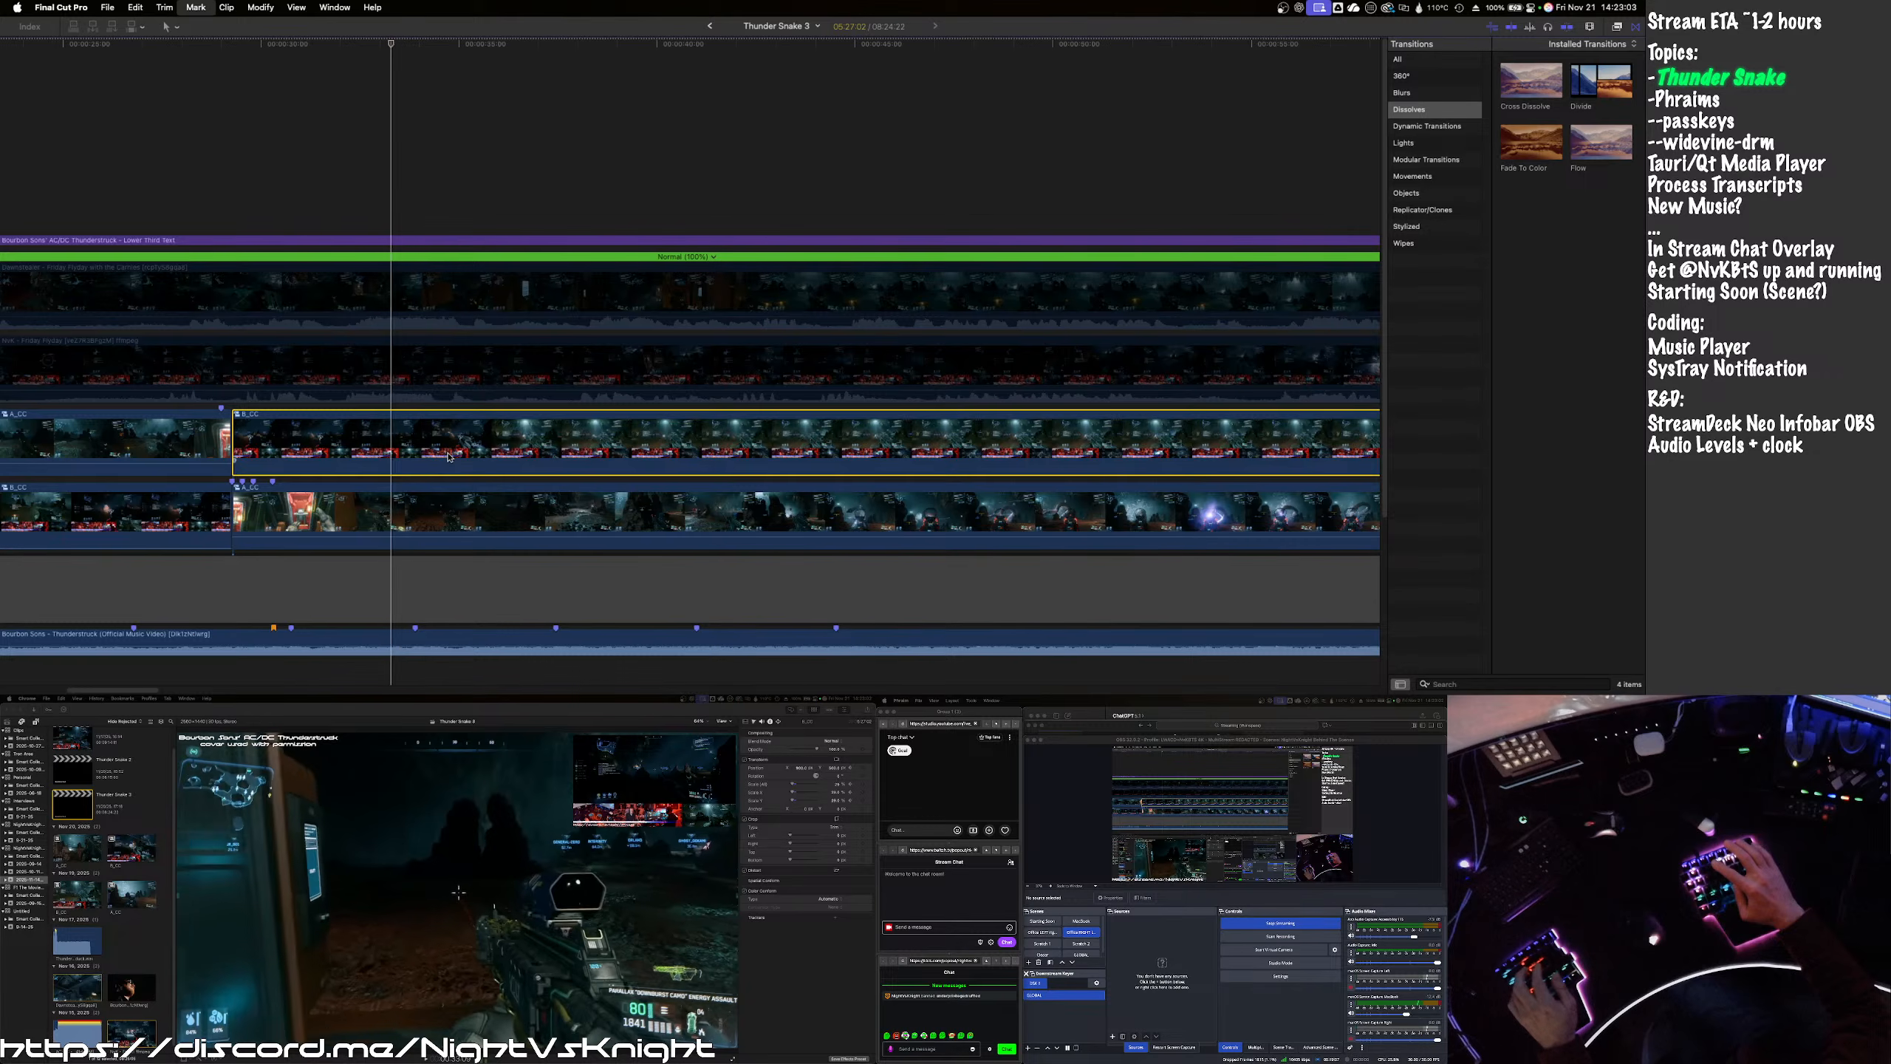
key("Left")
key("Left")
key("Left")
key("Left")
key("Left")
key("Left")
key("Left")
key("Left")
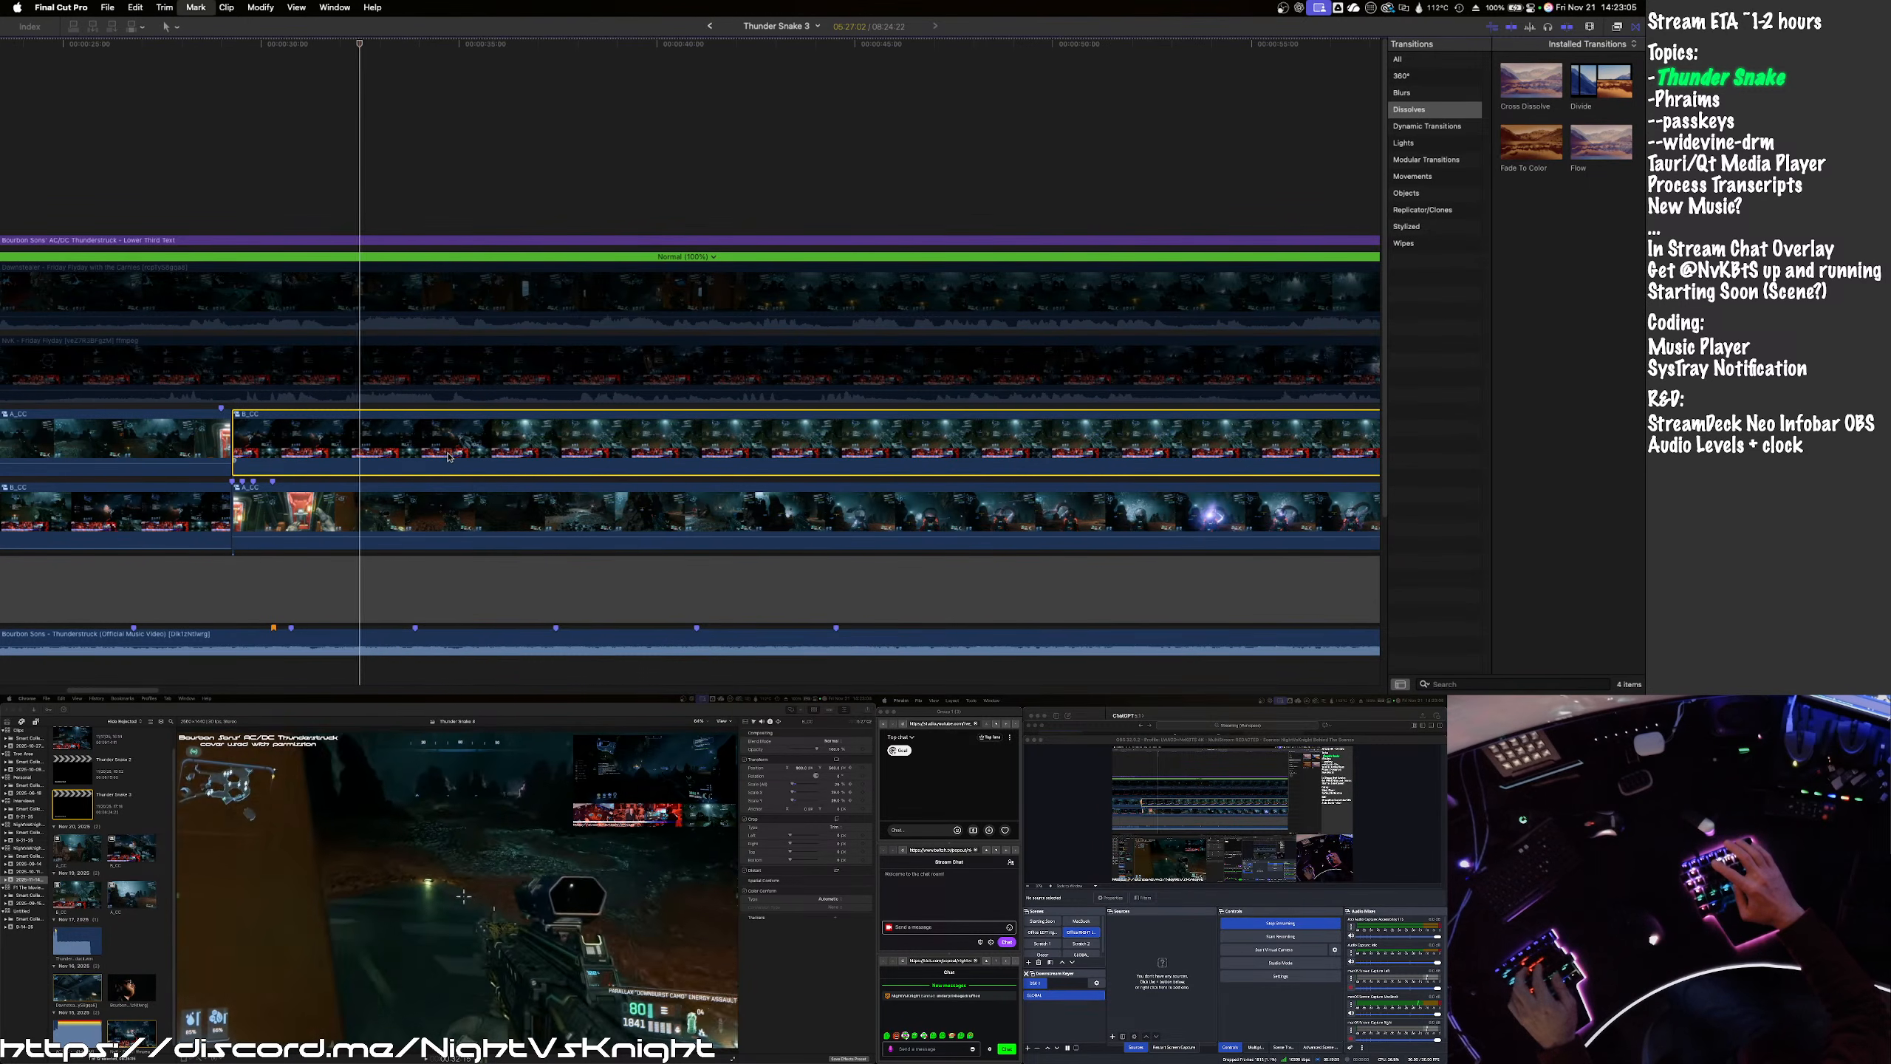
key("Left")
key("Left")
key("Left")
key("Left")
key("Left")
key("Left")
key("Left")
key("Left")
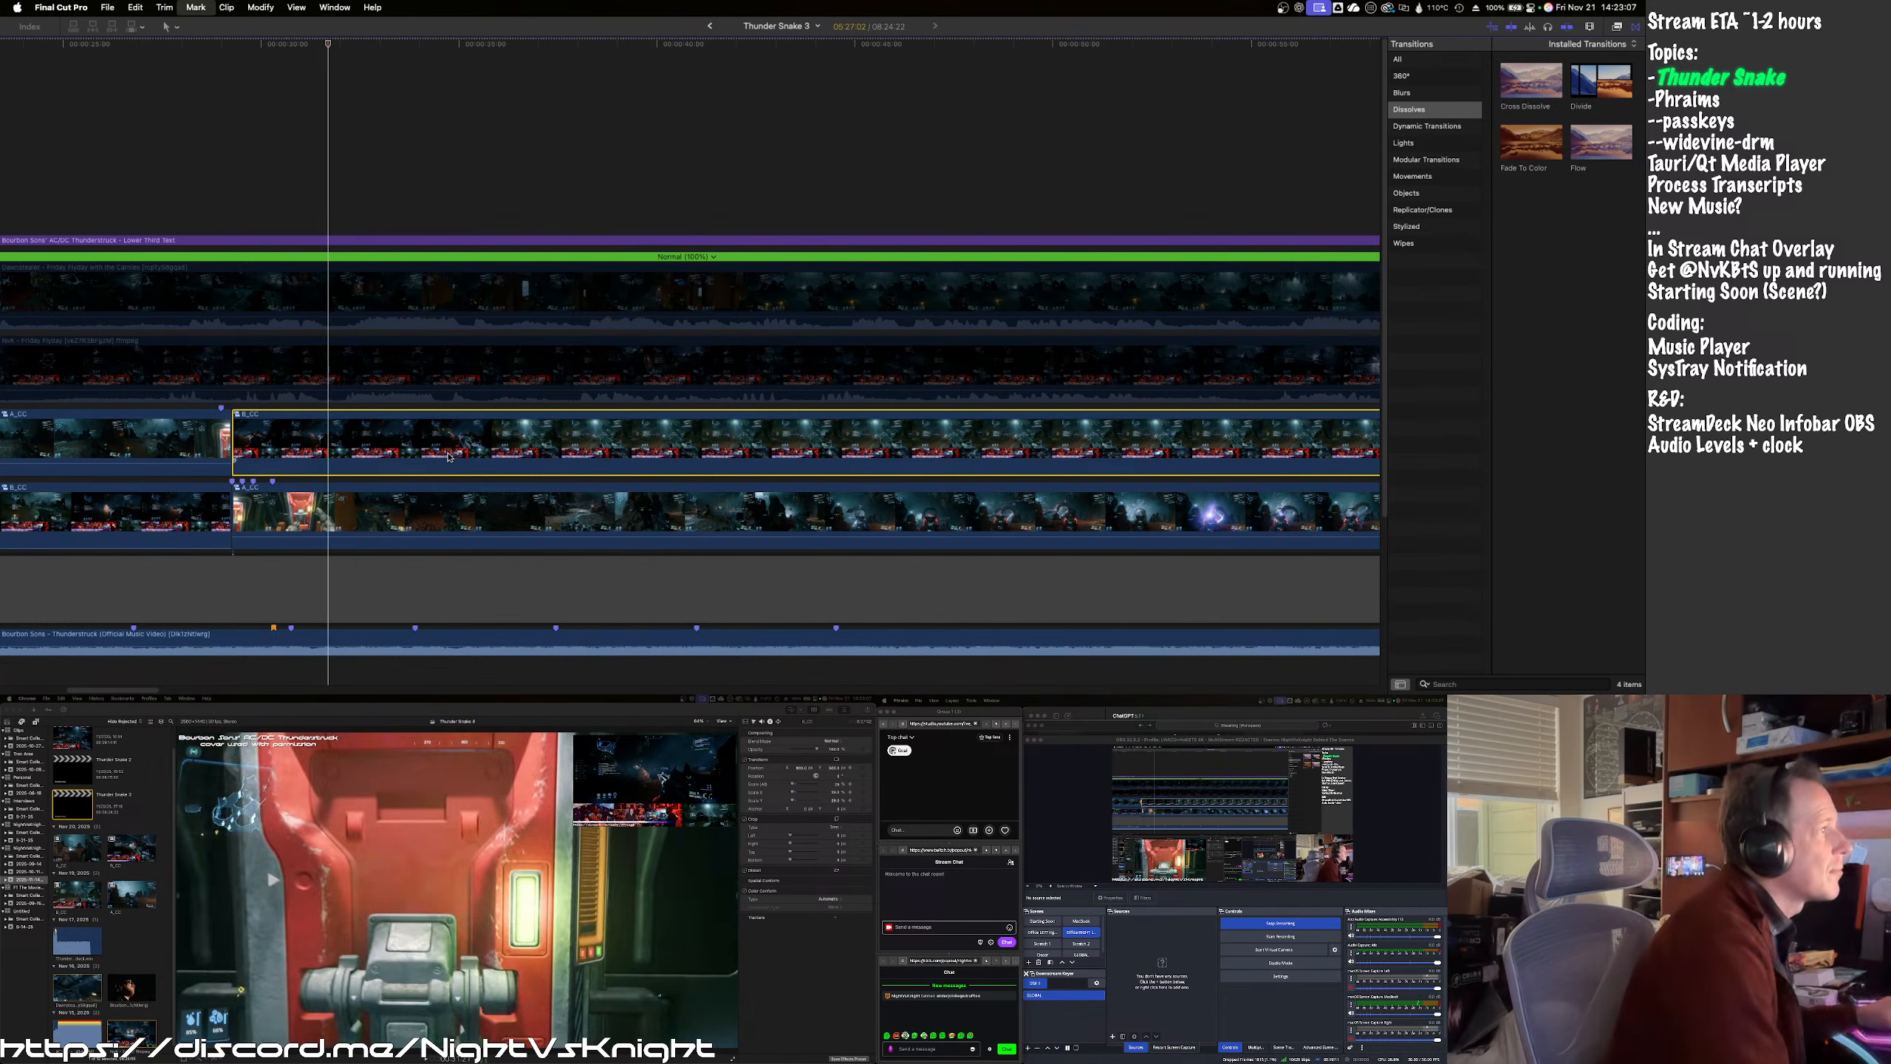
- Play on, find the frame of dark rocky ground with no weapon in view, and add a marker there on the upper gameplay clip
key("space")
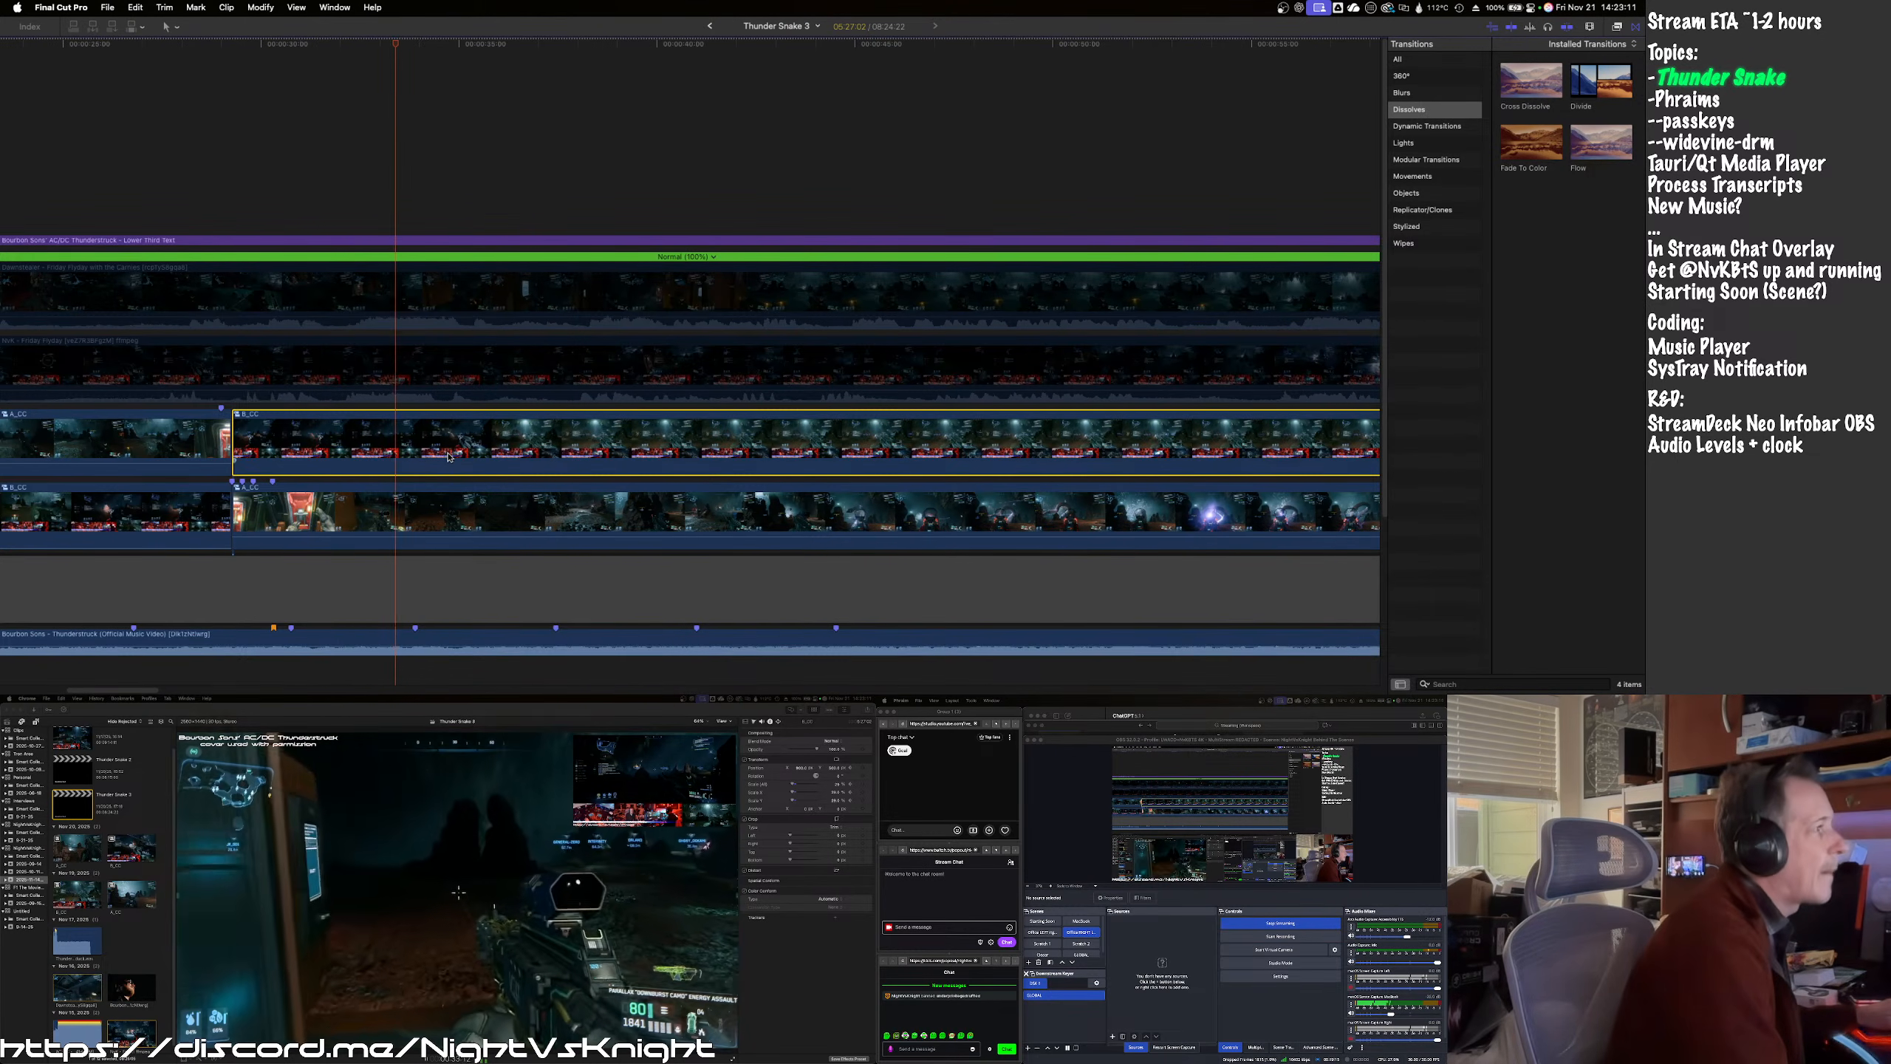
key("space")
key("Left")
key("Left")
key("Left")
key("Left")
key("Left")
key("Left")
key("Left")
key("Left")
key("Left")
key("Left")
key("Left")
key("Left")
key("Left")
key("Left")
key("Left")
key("Left")
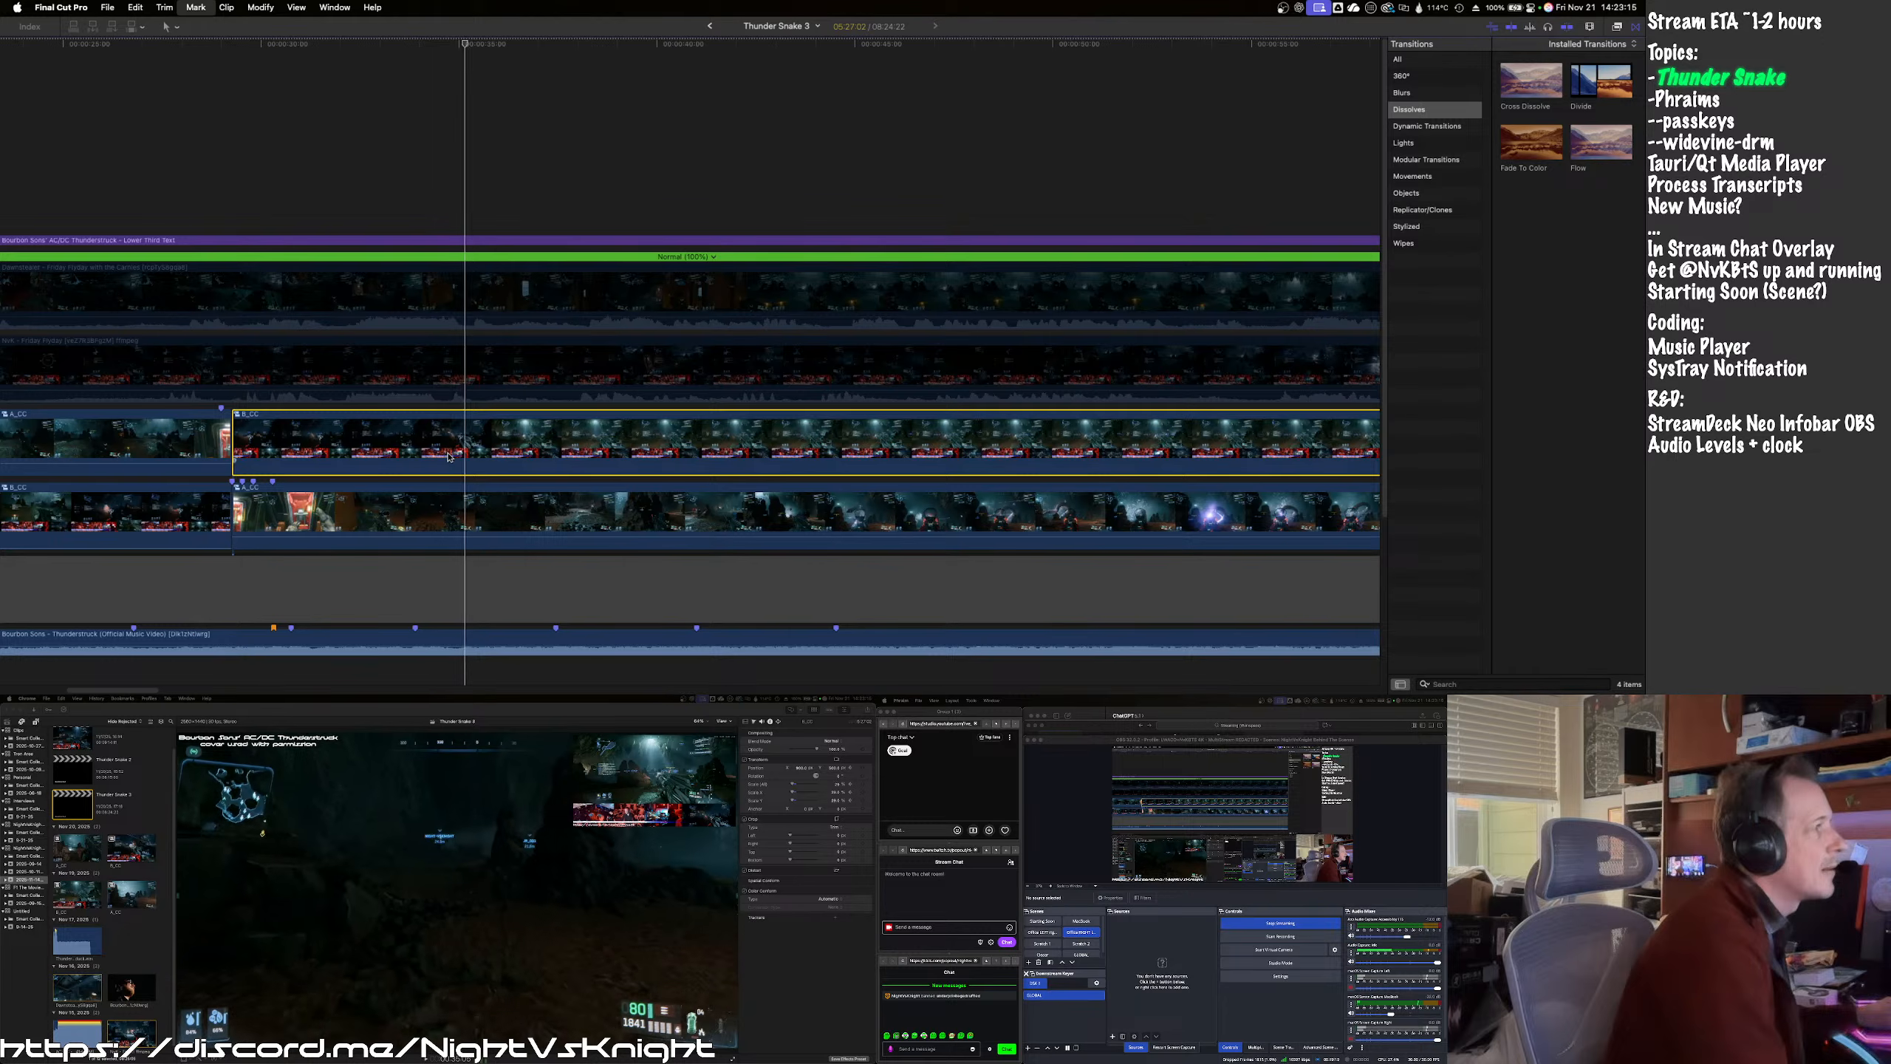
key("Left")
key("Left")
key("Right")
key("Right")
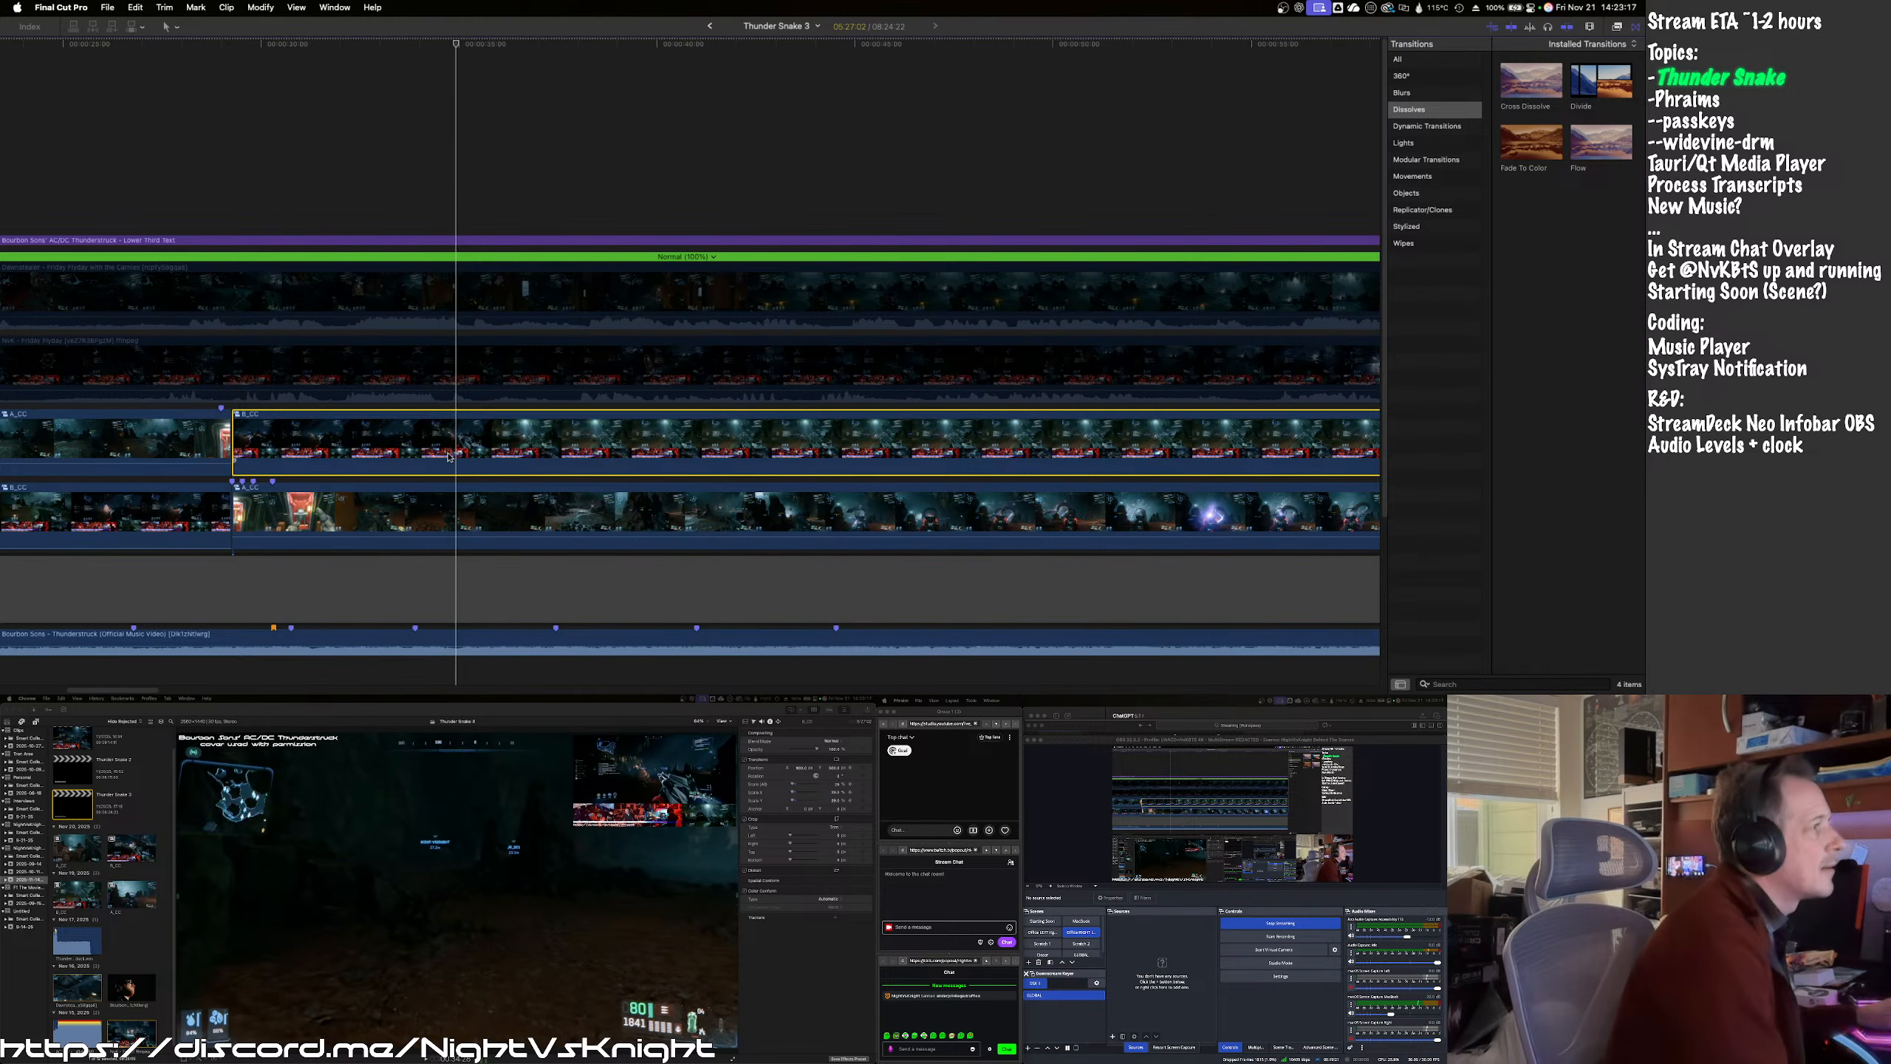
key("Right")
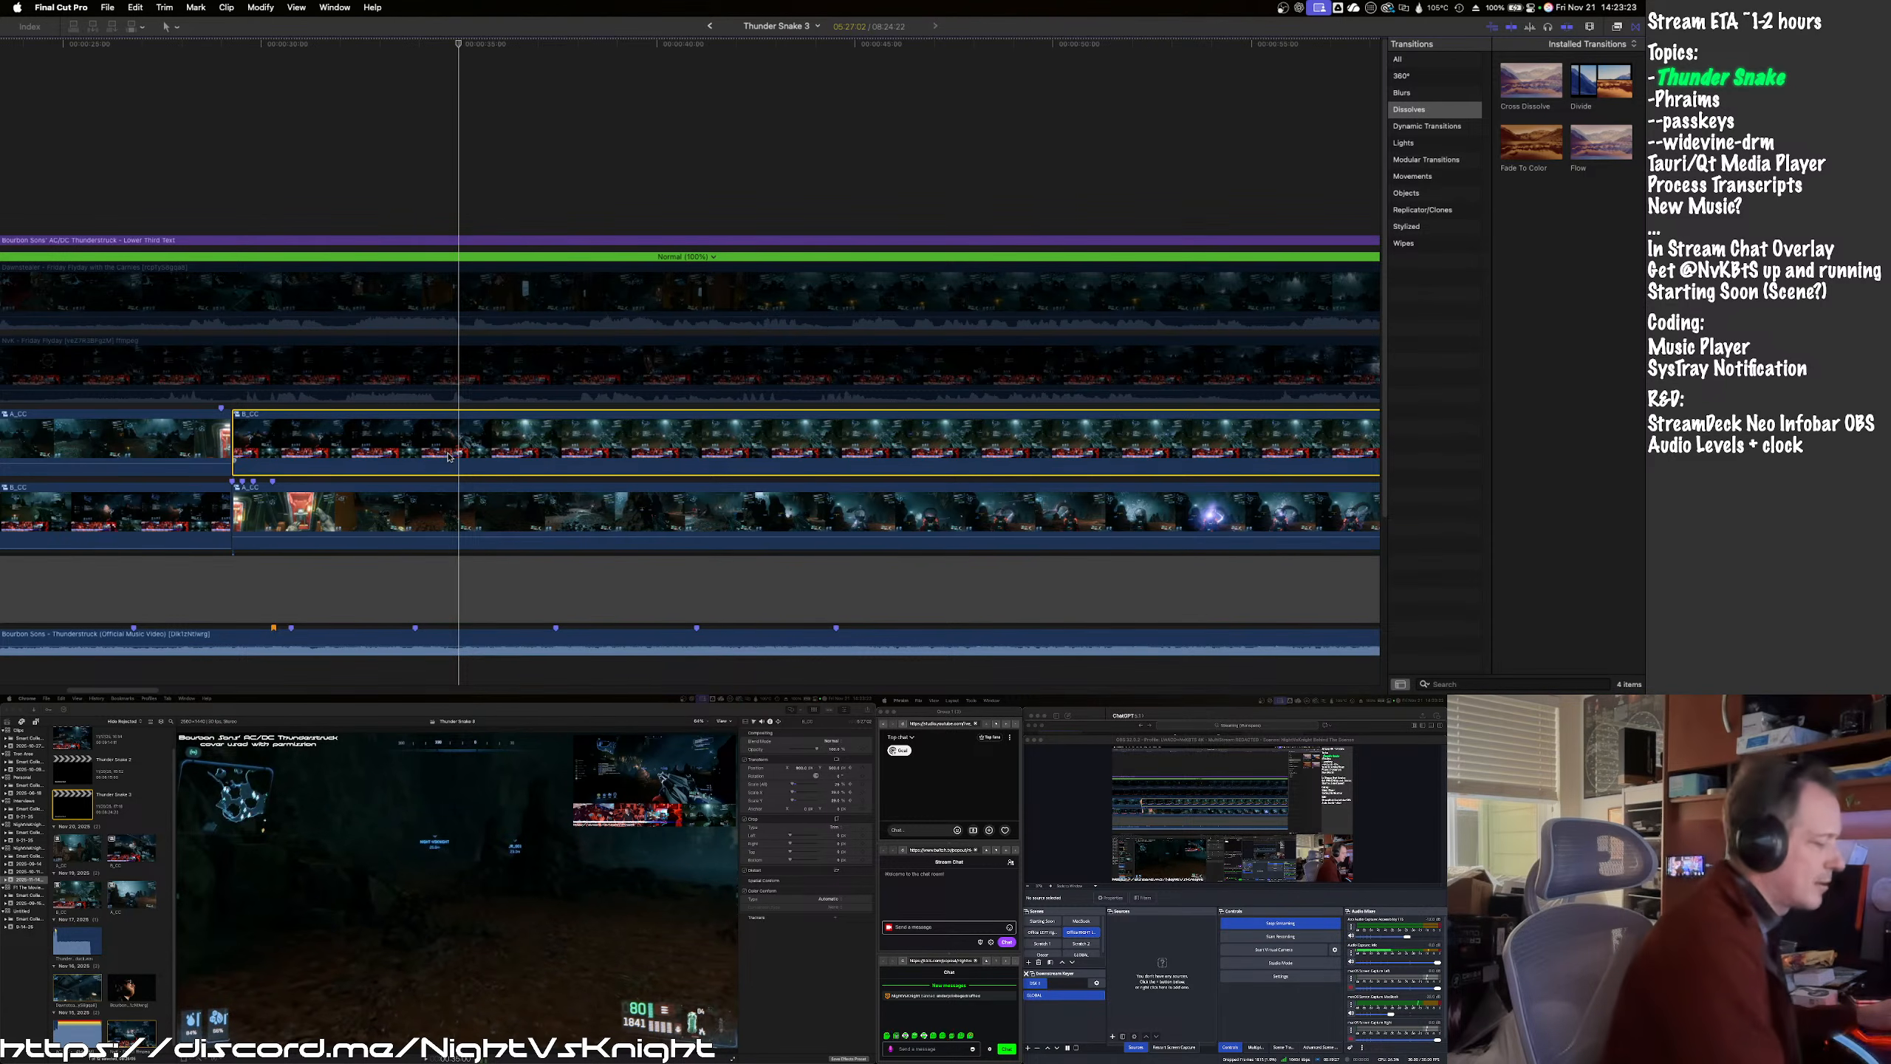
key("Right")
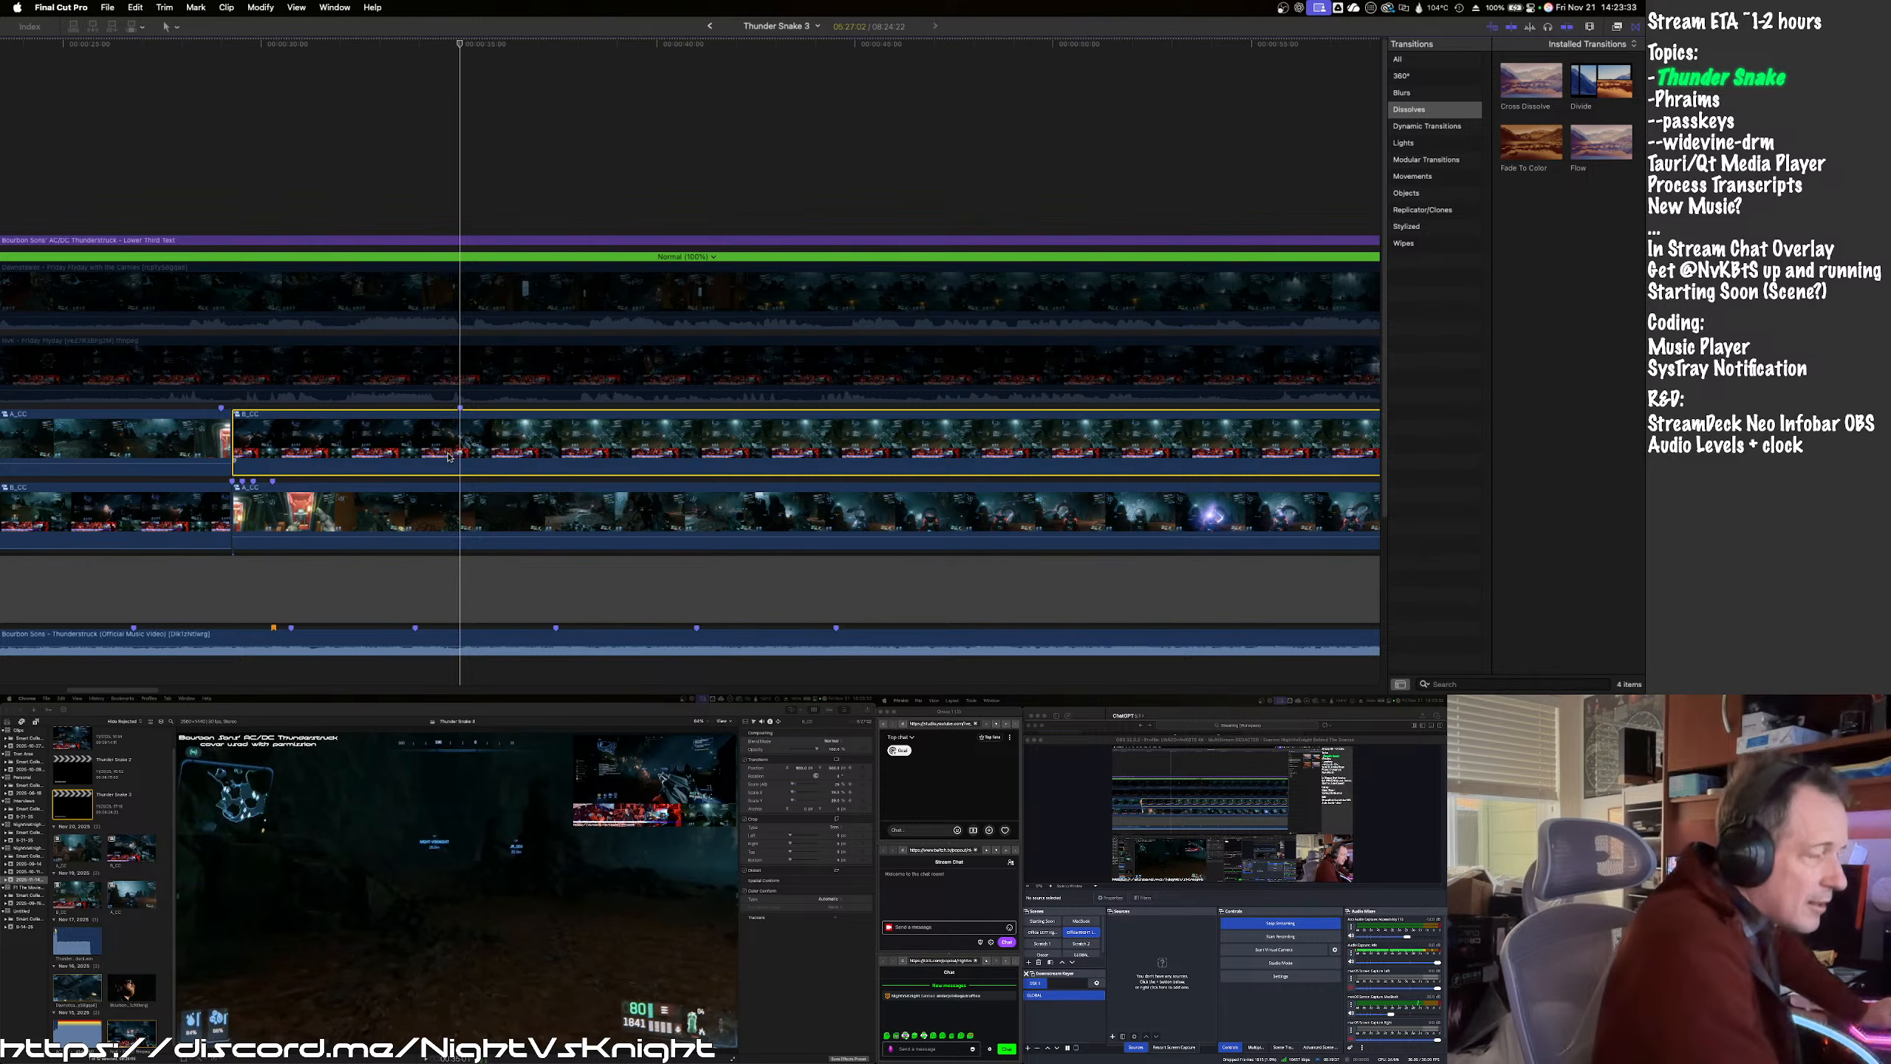
- Step back to the frame where the rifle is held steady over the dark ground and add another marker to the upper gameplay clip
key("Left")
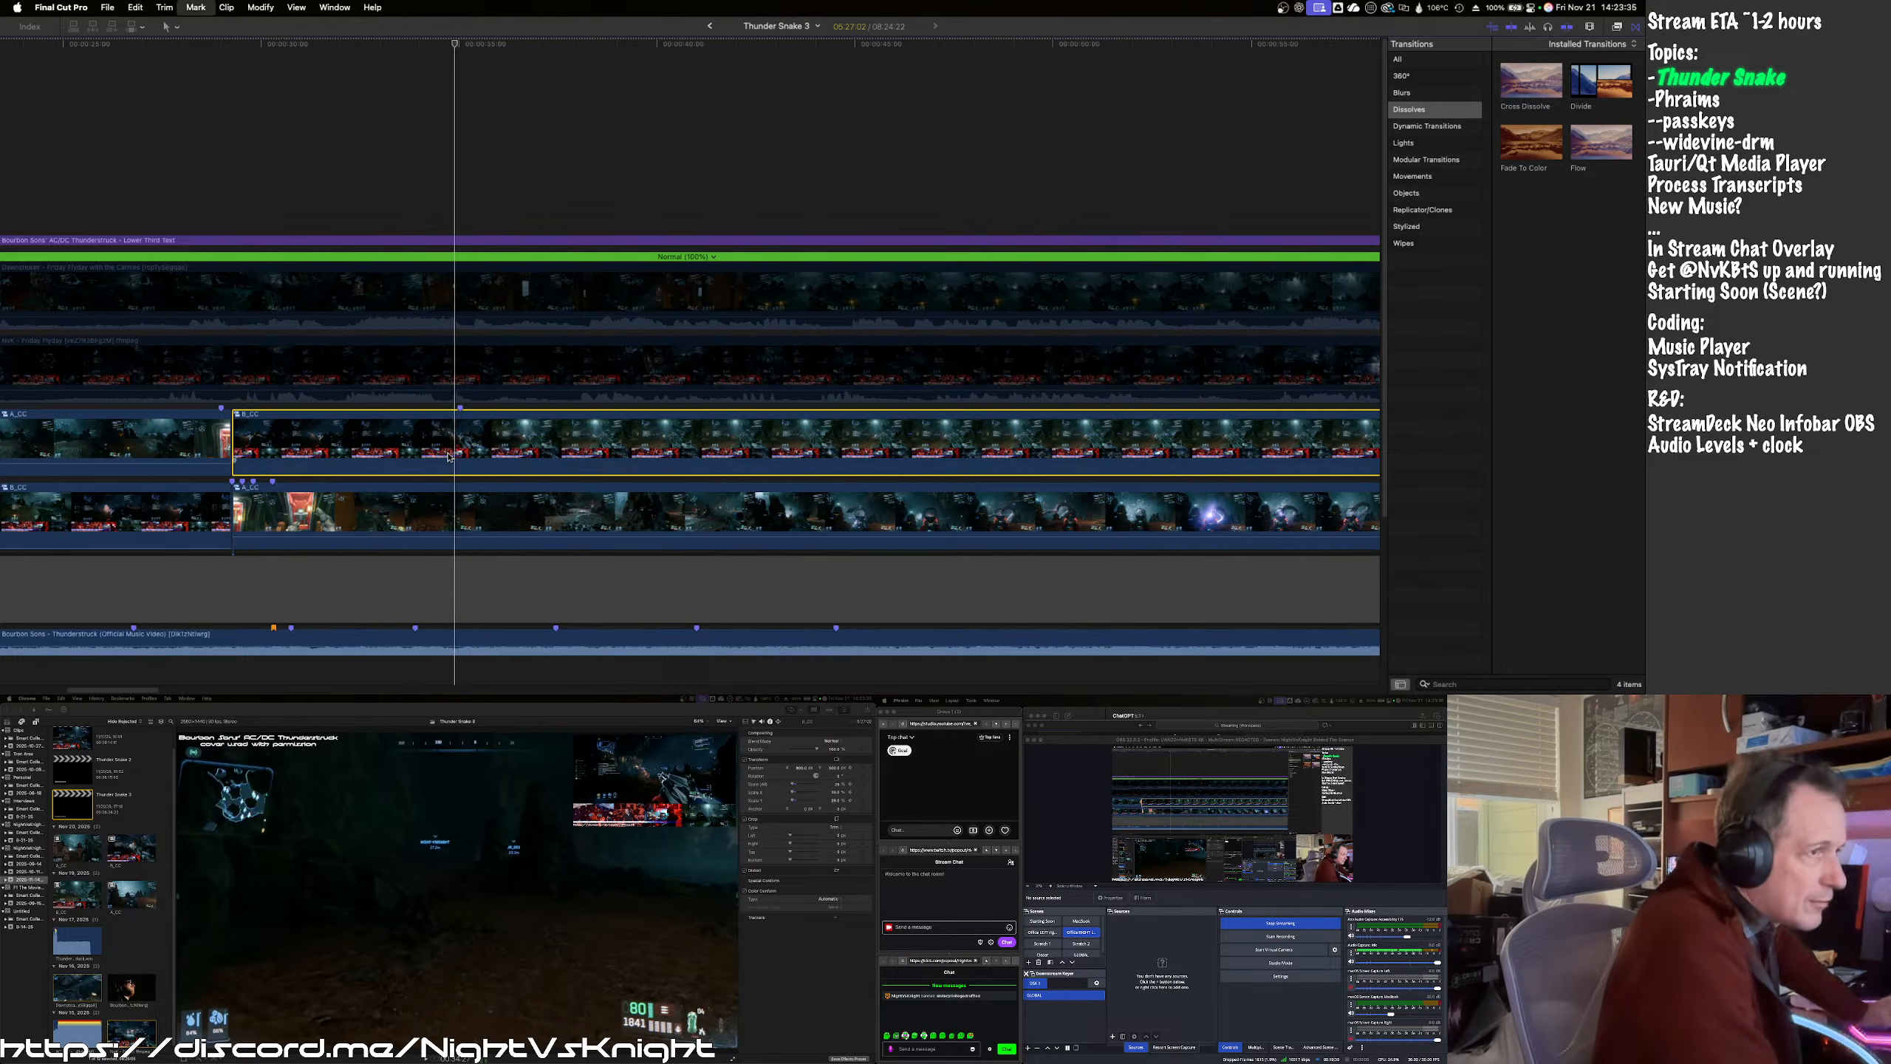
key("Left")
key("Left")
key("Left")
key("Left")
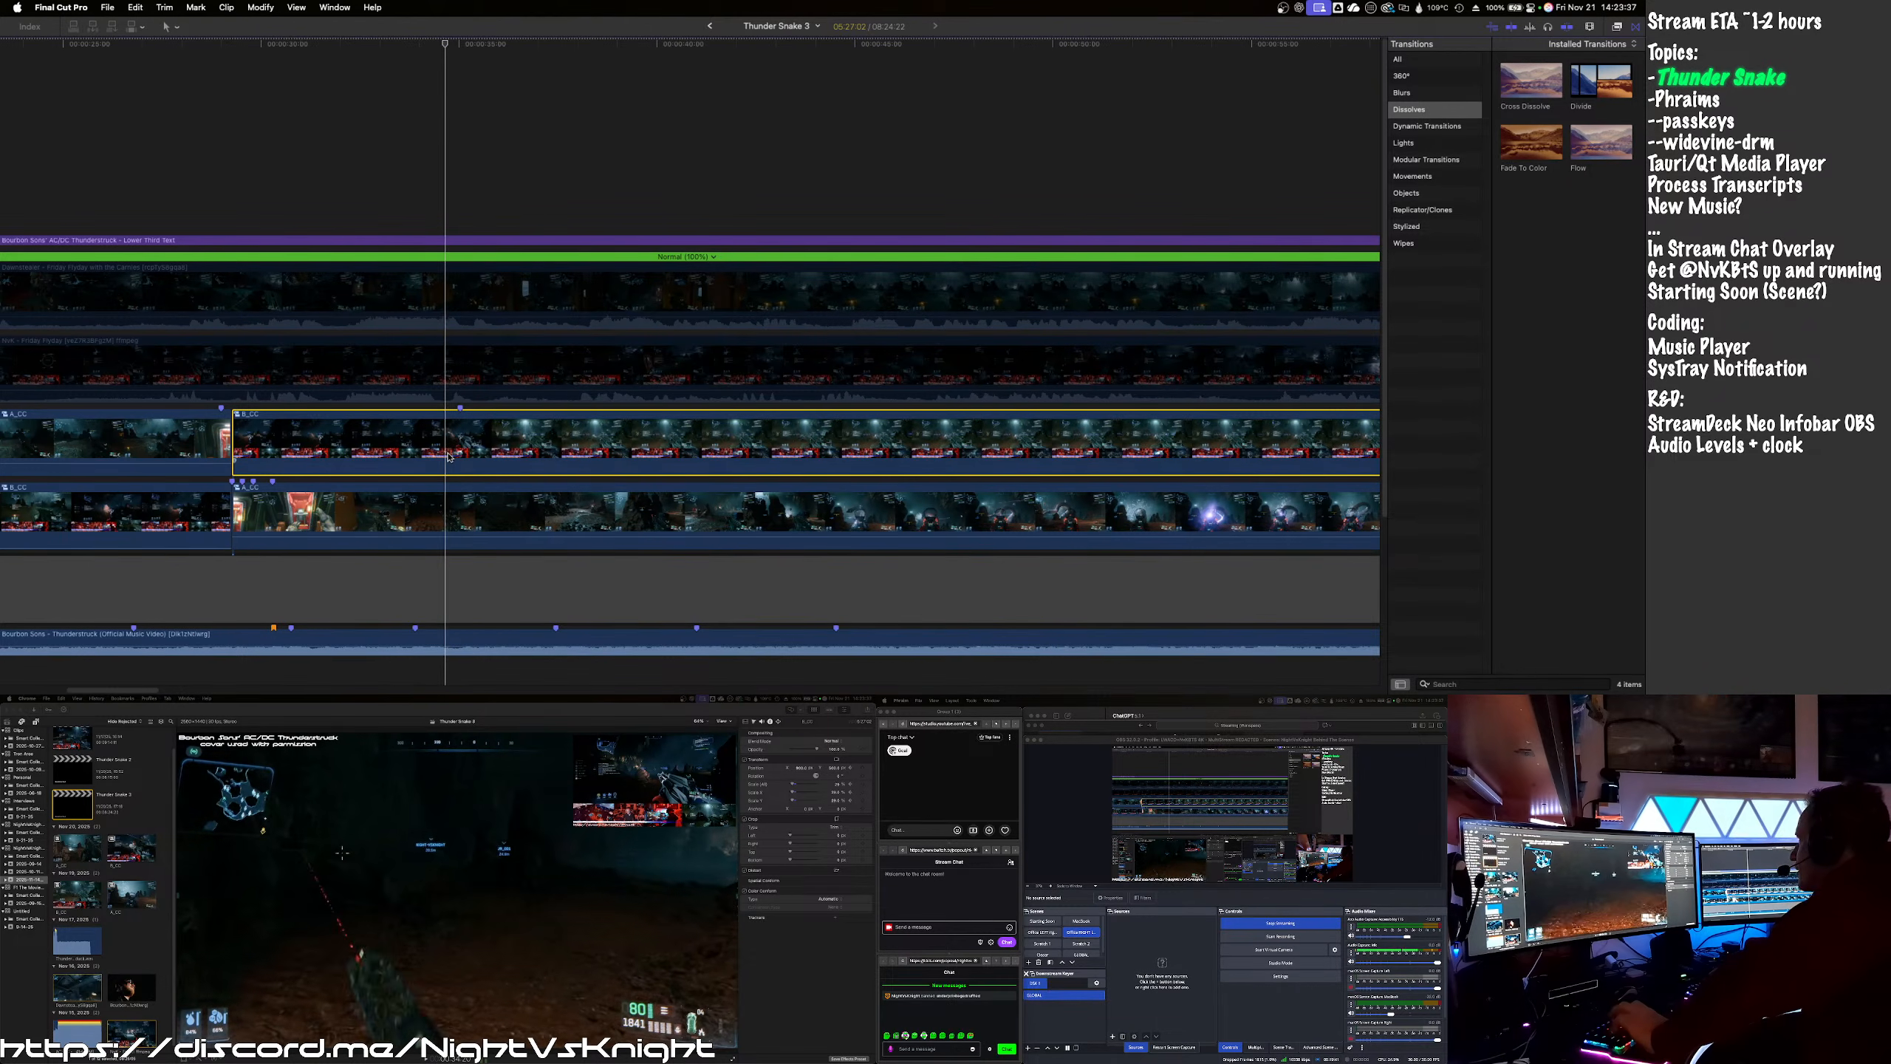
key("Left")
key("Left")
key("Left")
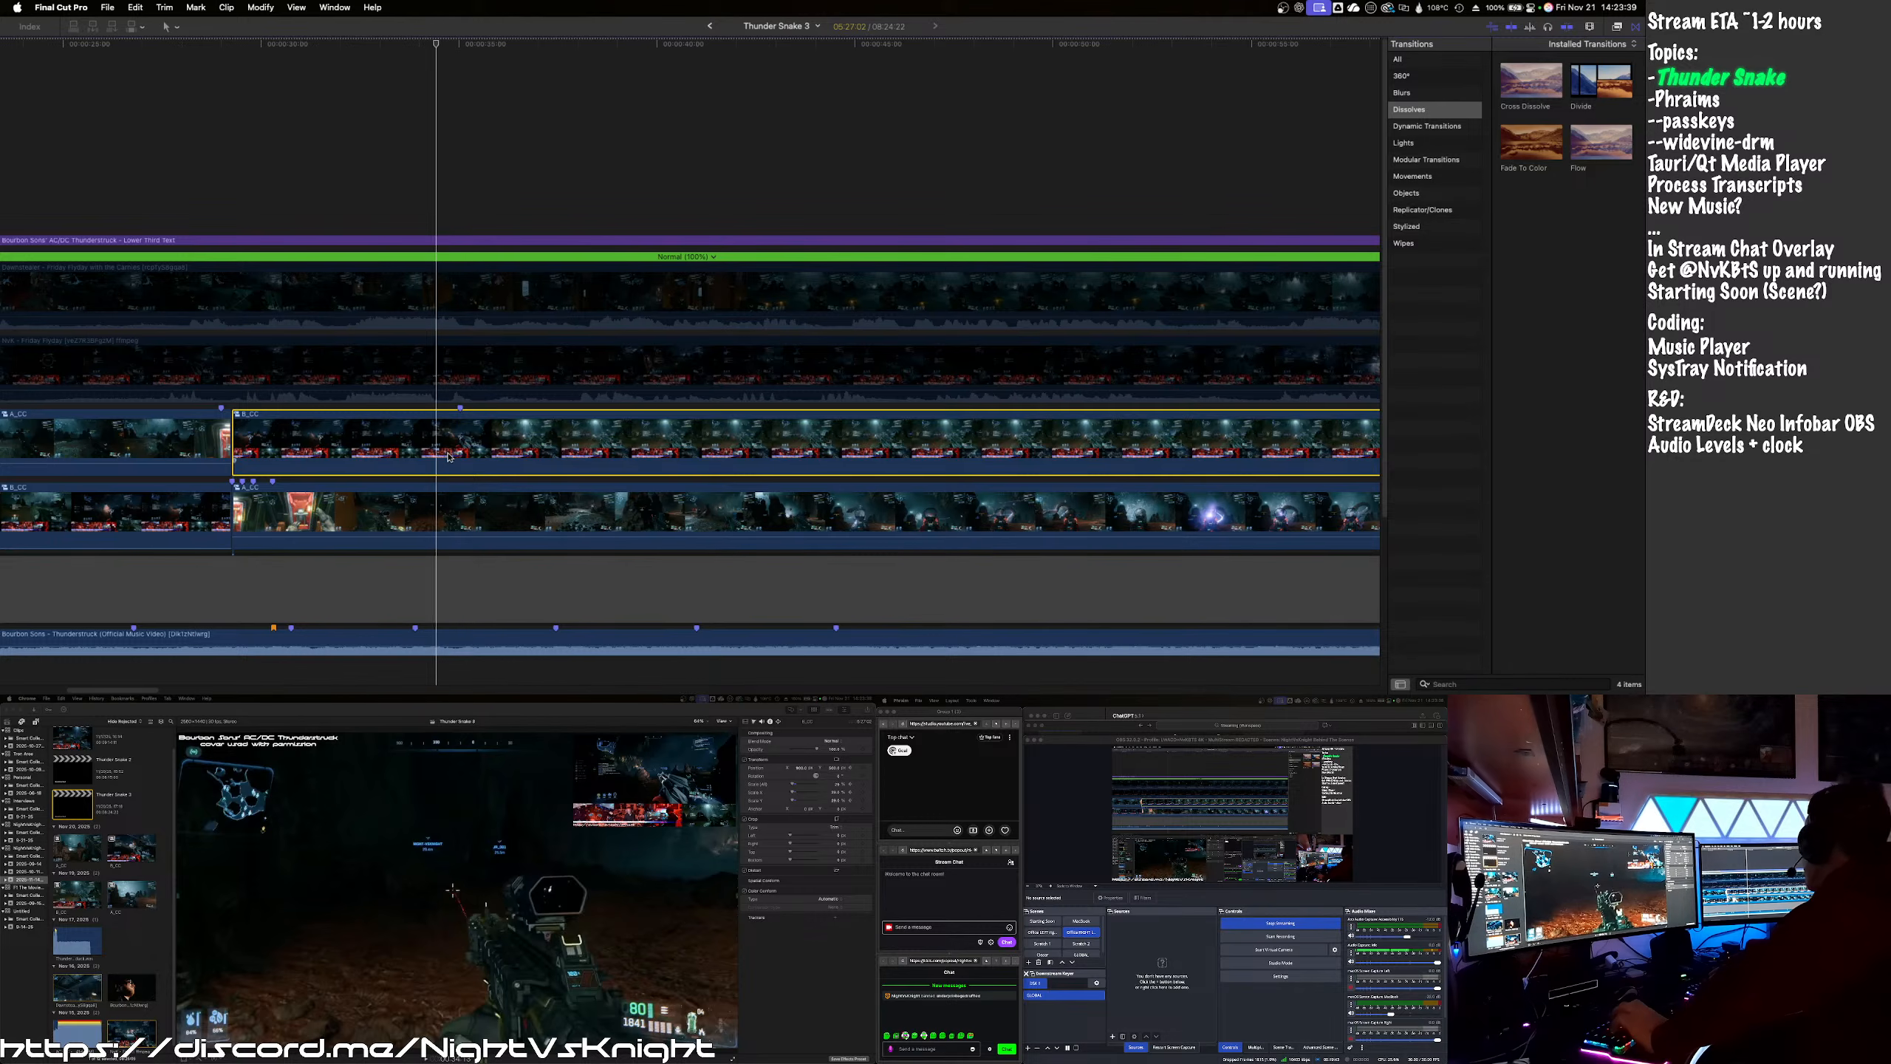
key("Left")
key("Left")
key("Left")
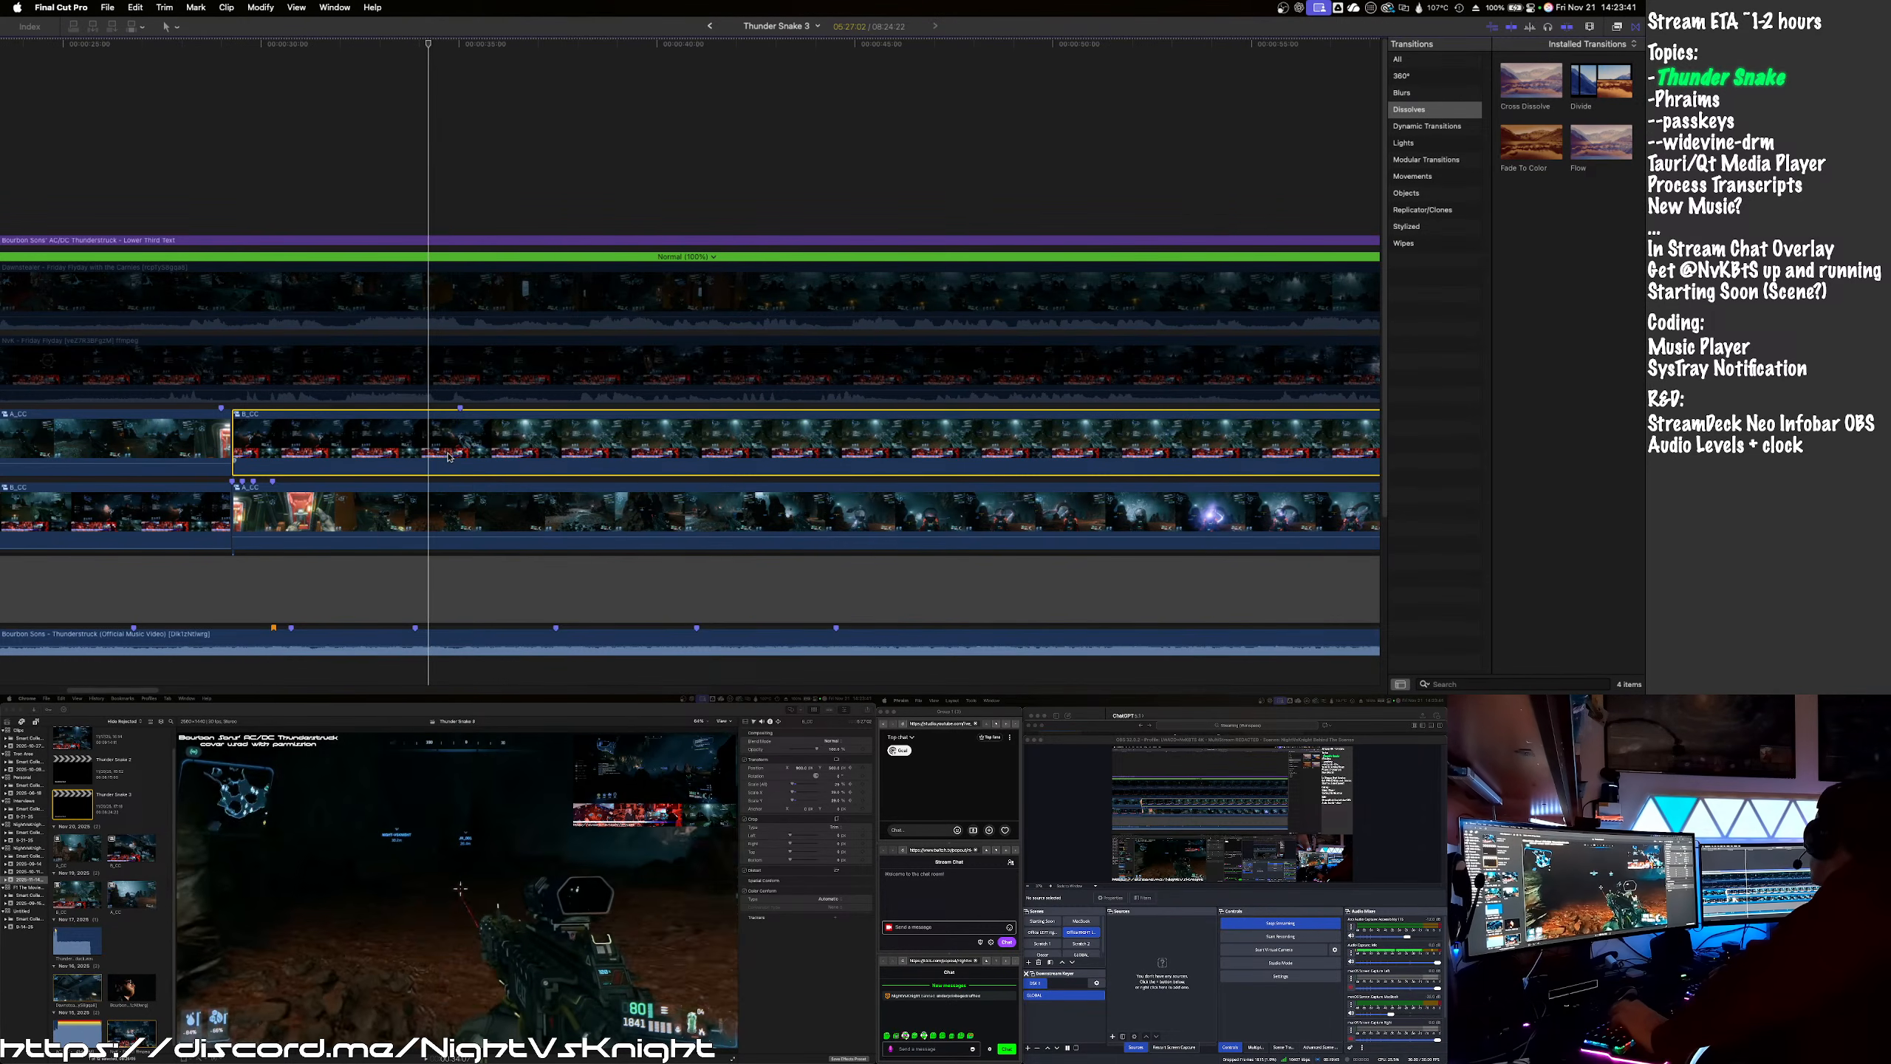
key("Left")
key("Left")
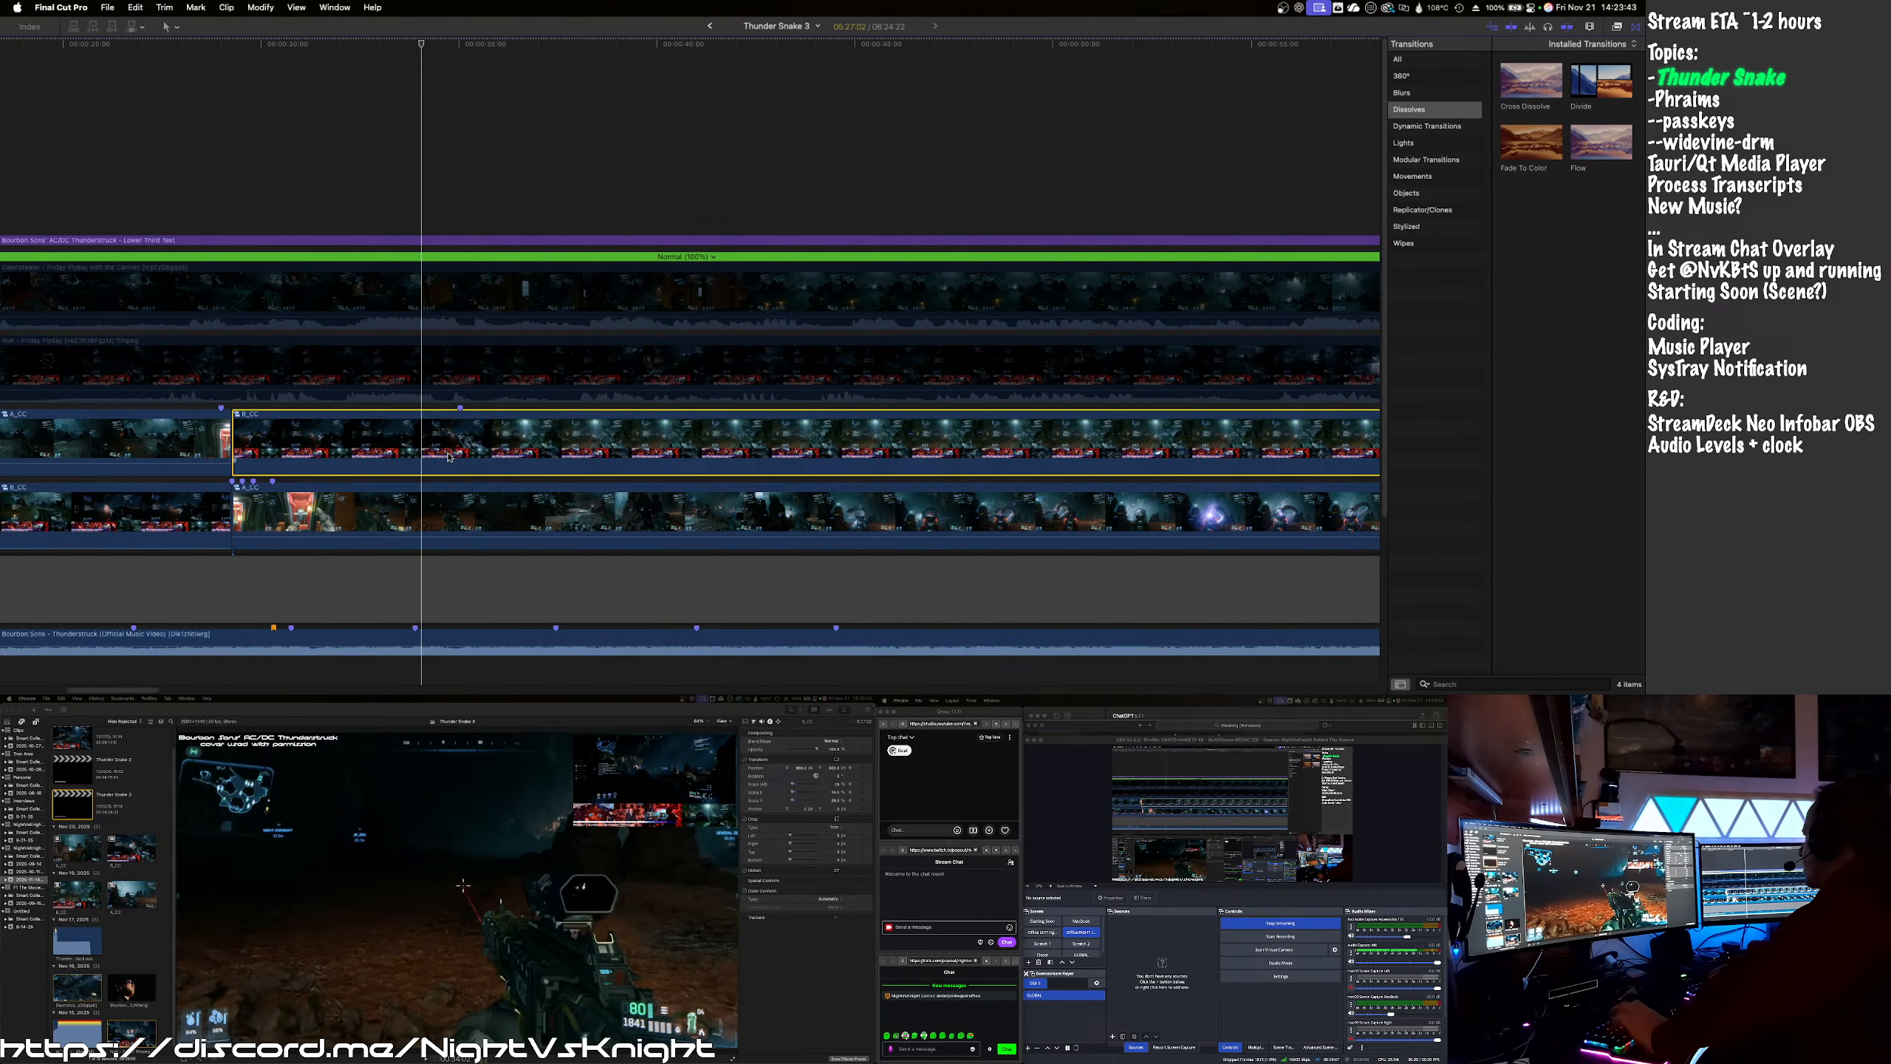
key("Left")
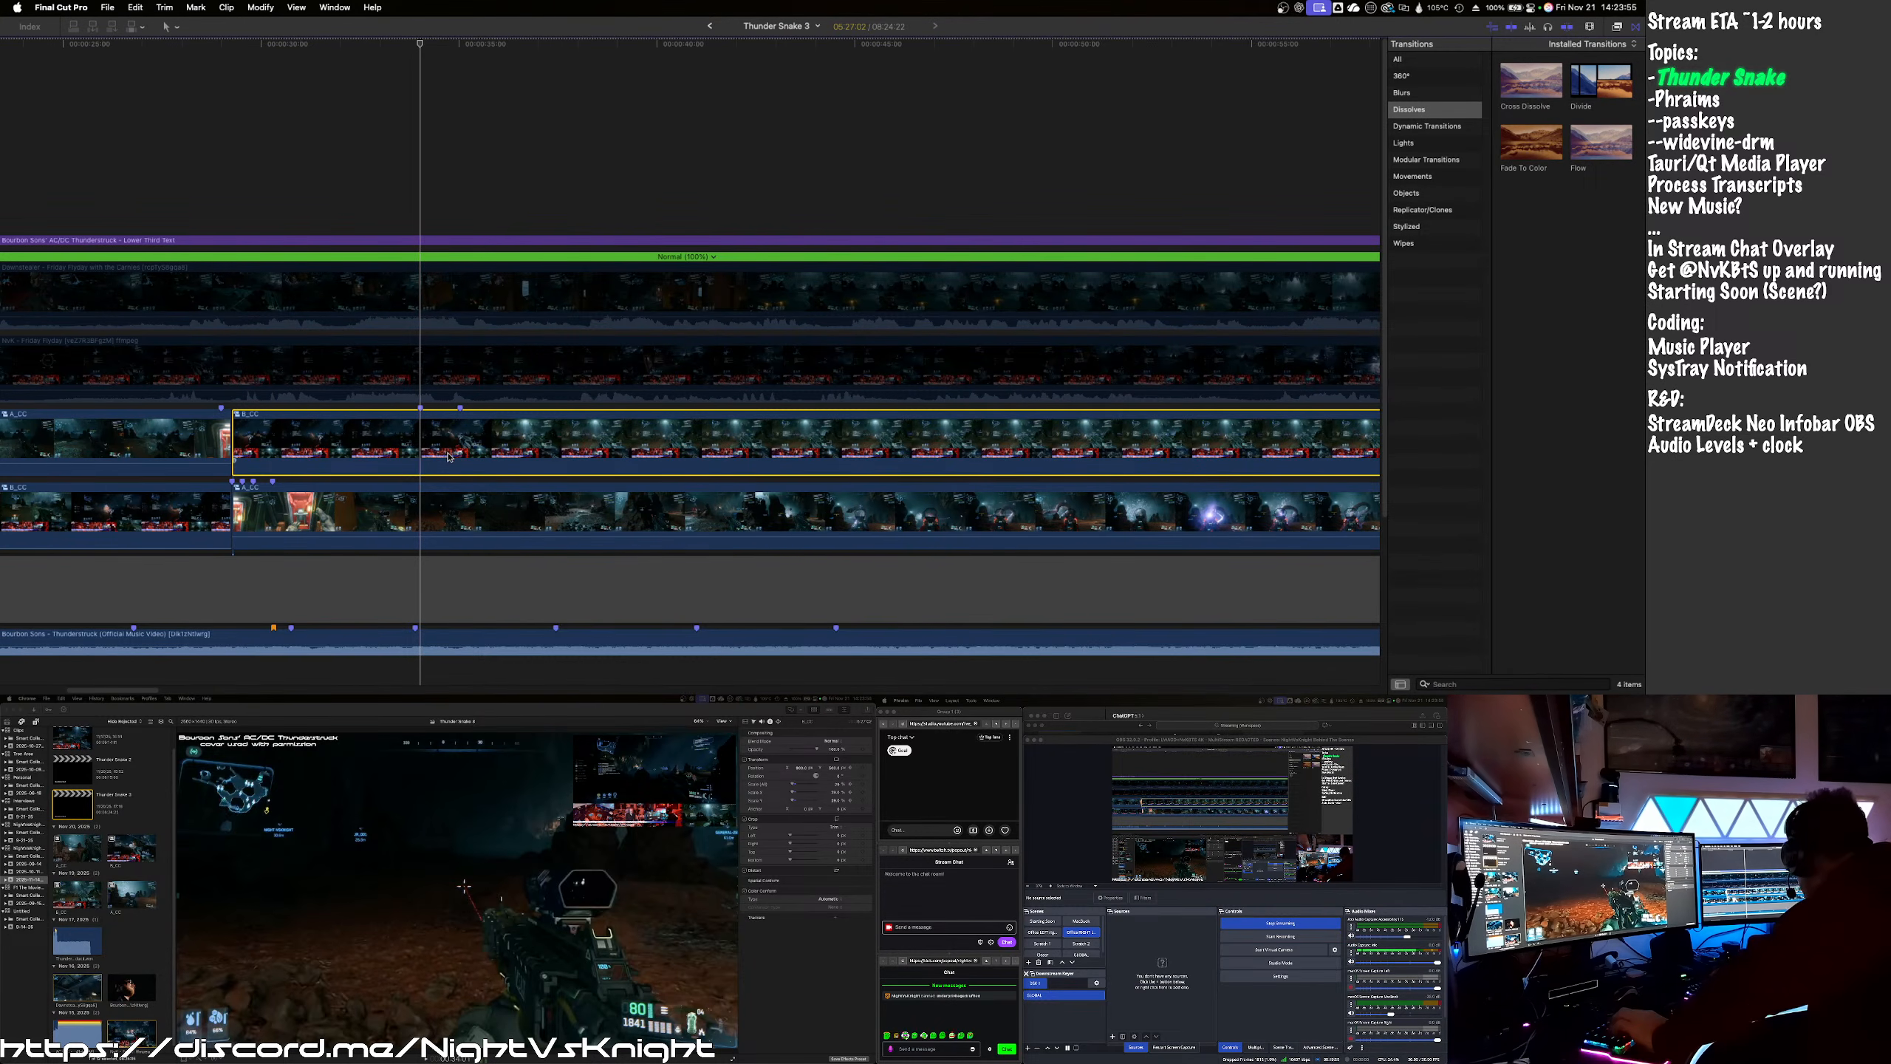
- Step further back through the doorway shot and add two more markers to the upper gameplay clip ahead of the existing pair
key("Left")
key("Left")
key("Left")
key("Left")
key("Left")
key("Left")
key("Left")
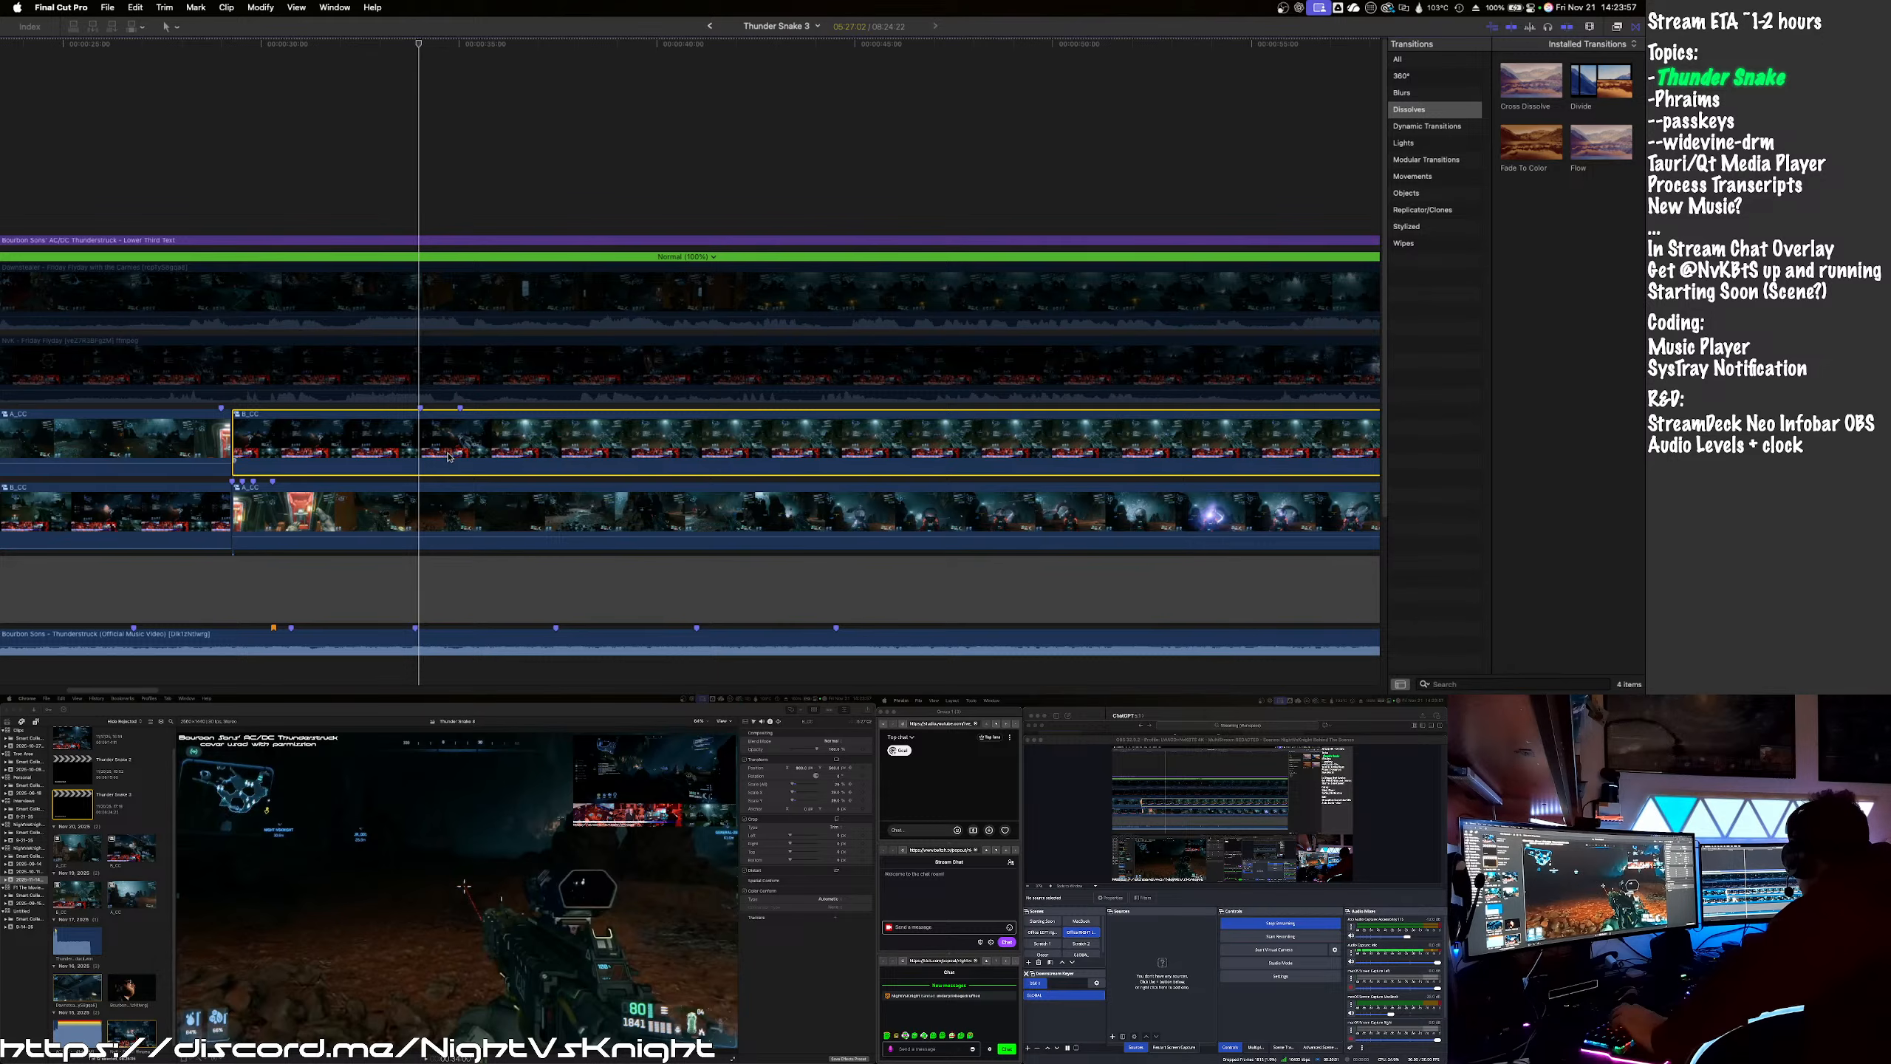
key("Left")
key("Left")
key("Left")
key("Left")
key("Left")
key("Left")
key("Left")
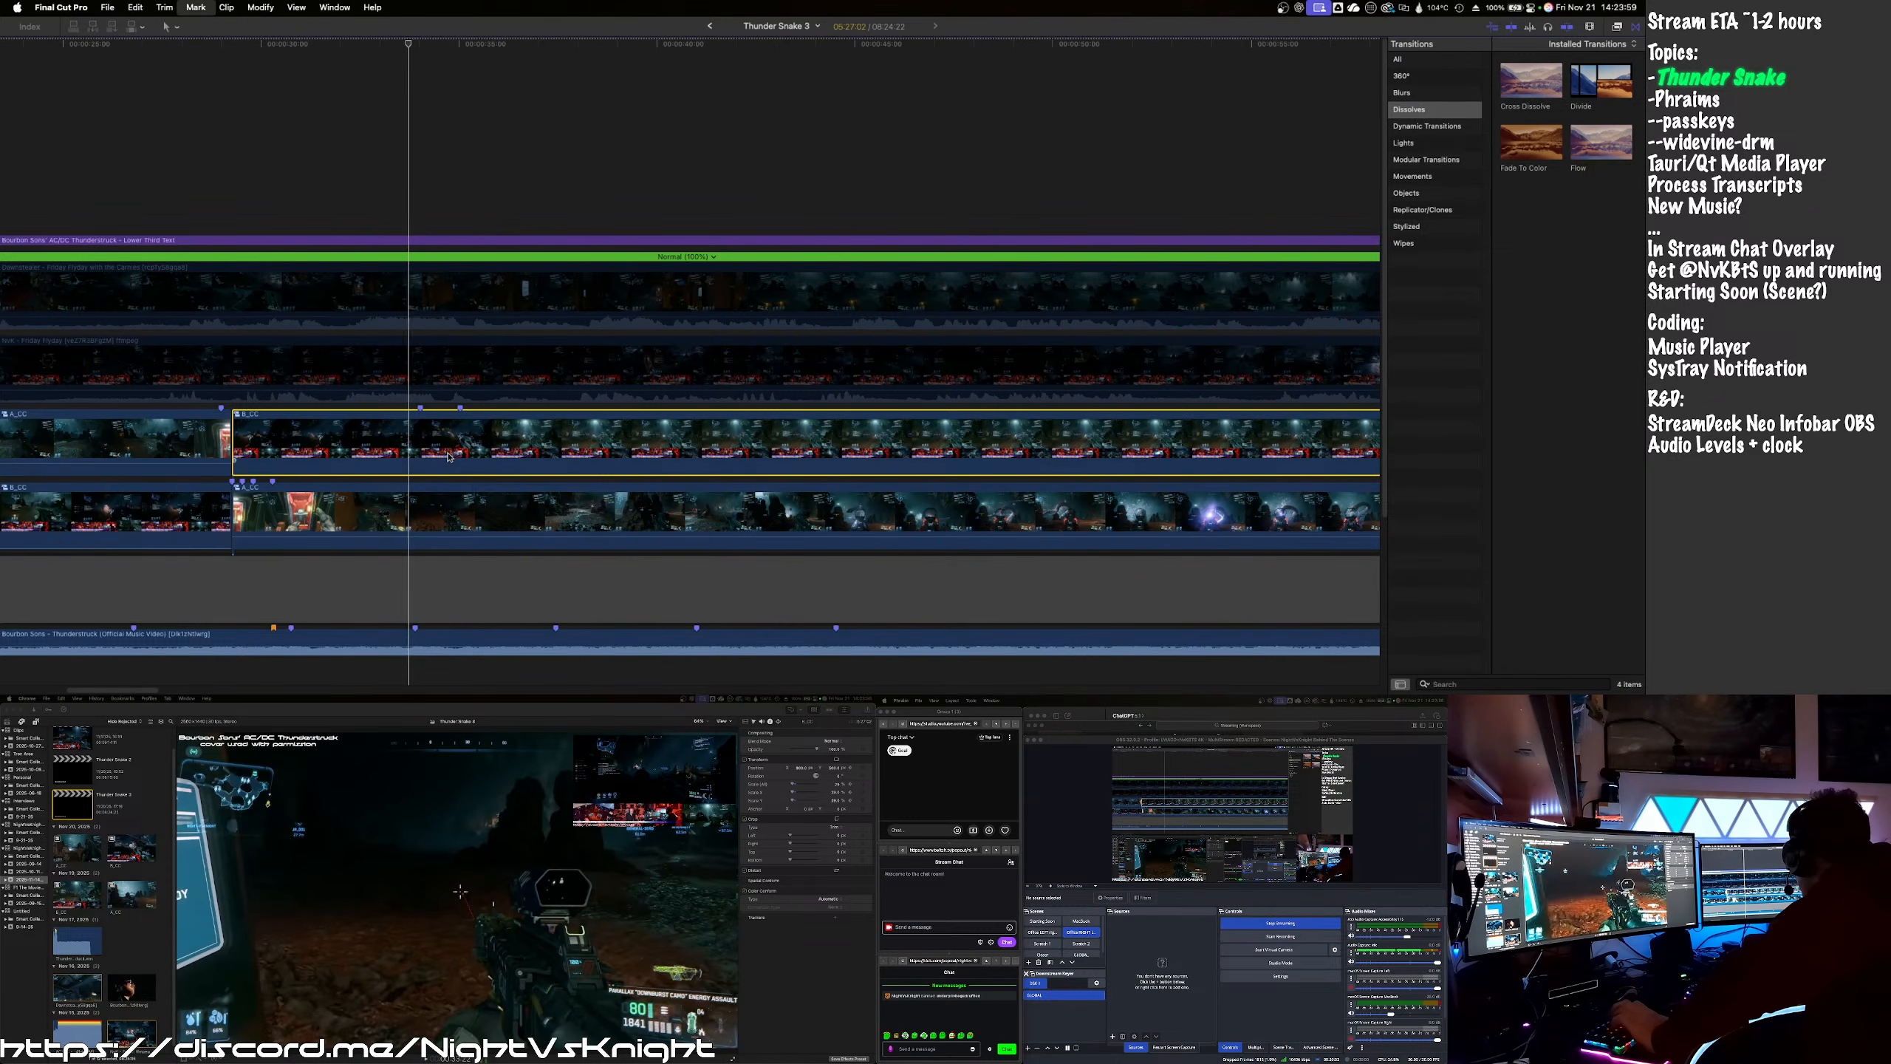
key("Left")
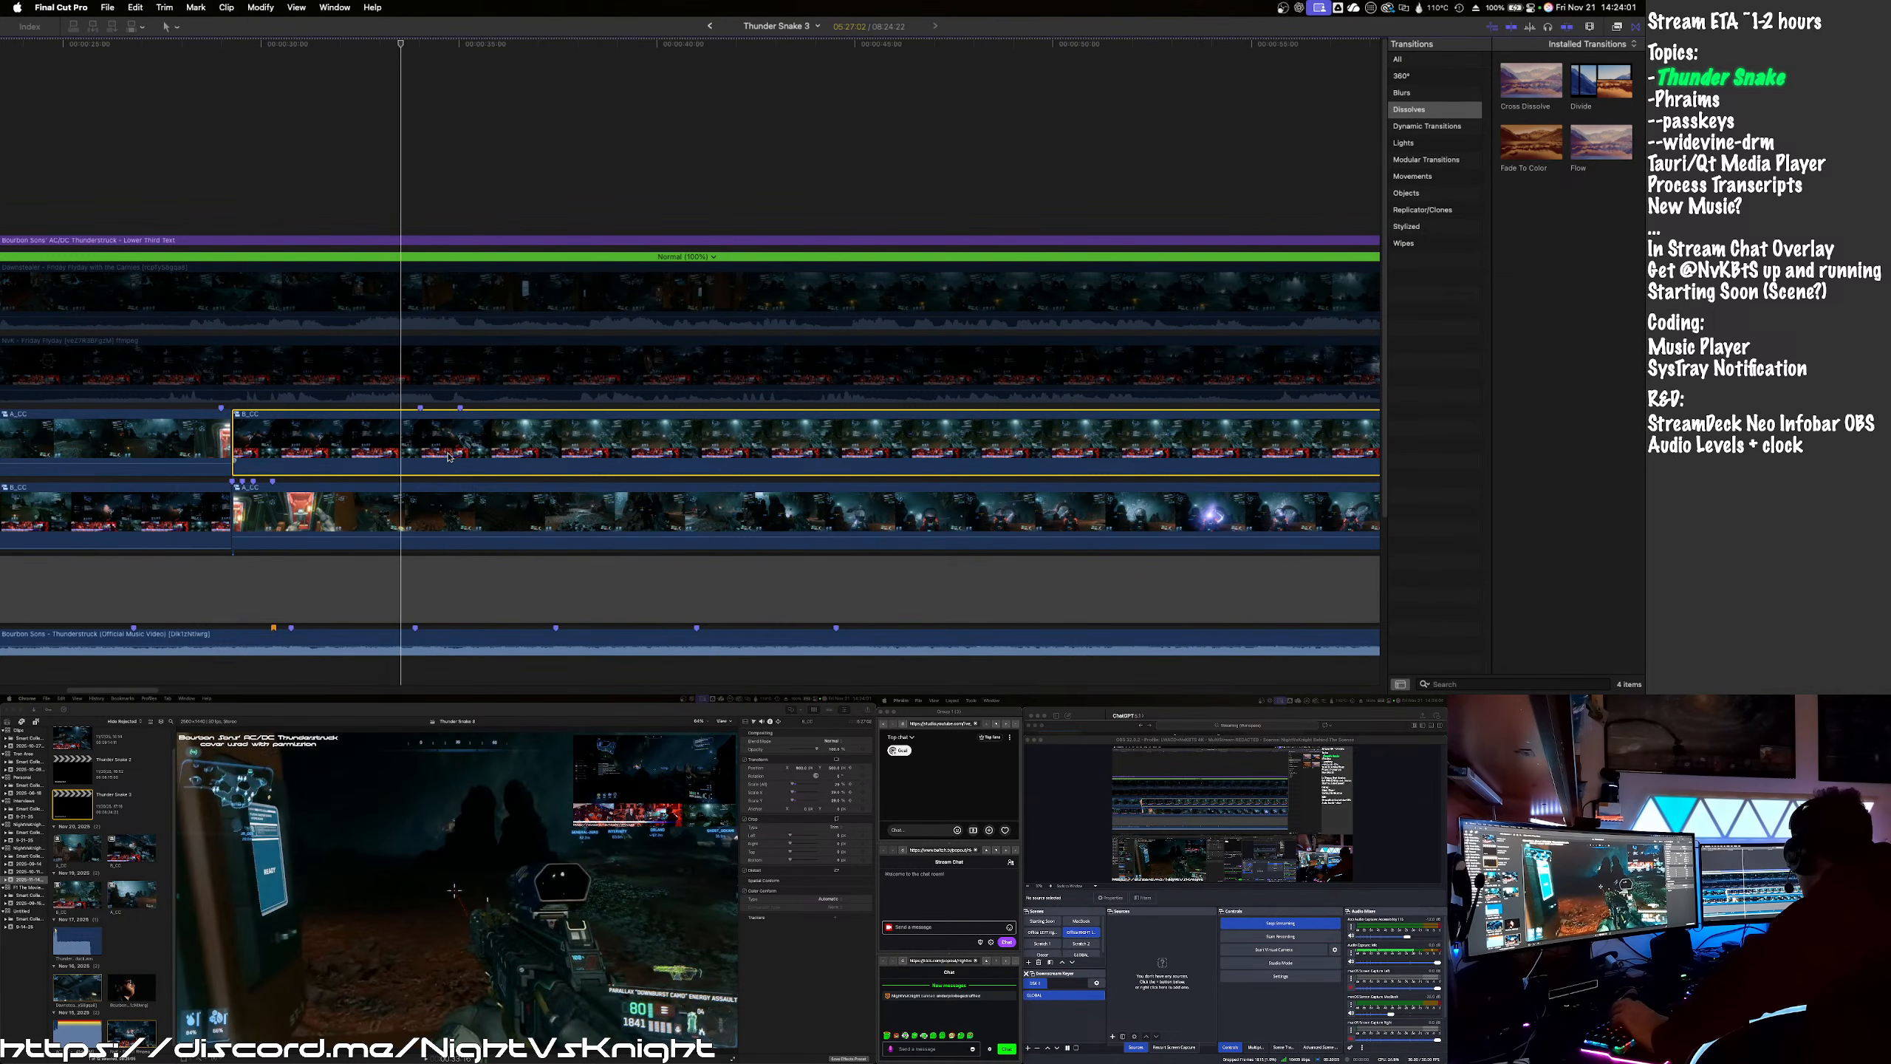
key("Left")
key("Left")
key("Left")
key("Left")
key("Left")
key("Left")
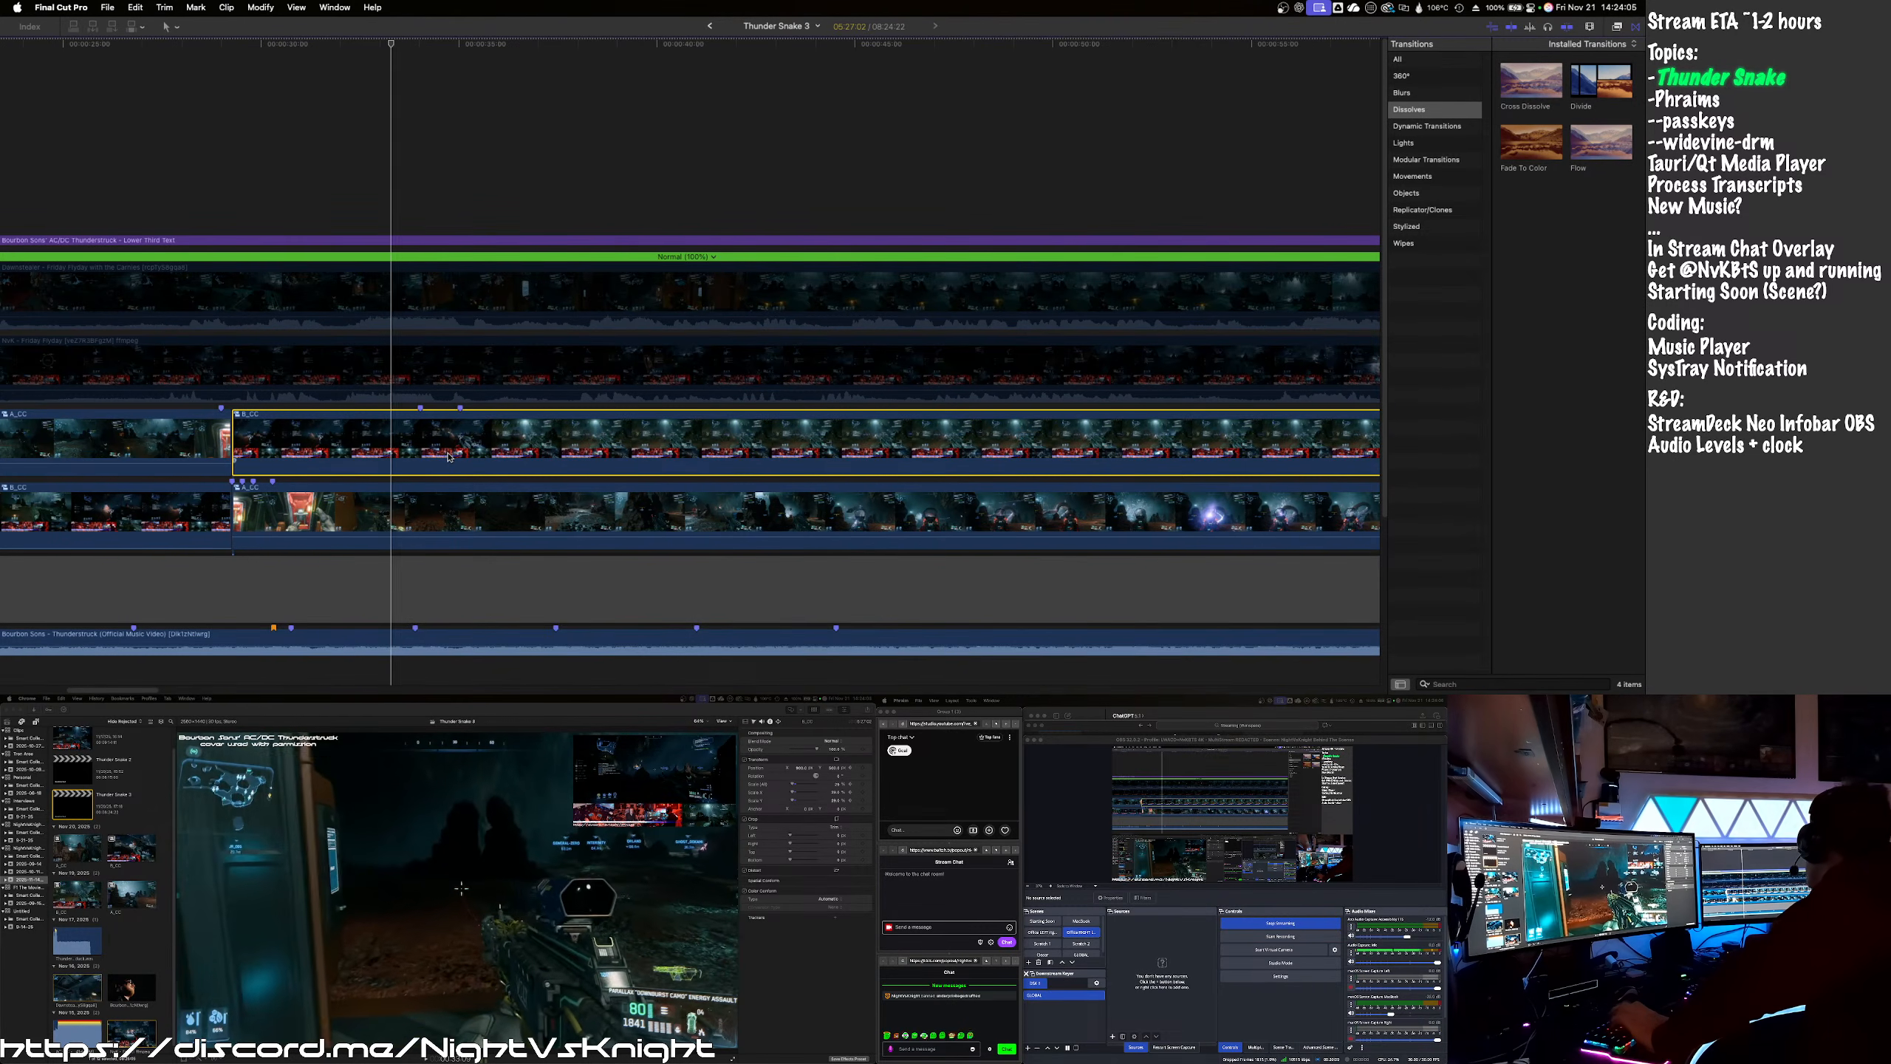
key("Left")
key("Left")
key("Left")
key("Left")
key("Left")
key("Left")
key("Left")
key("Left")
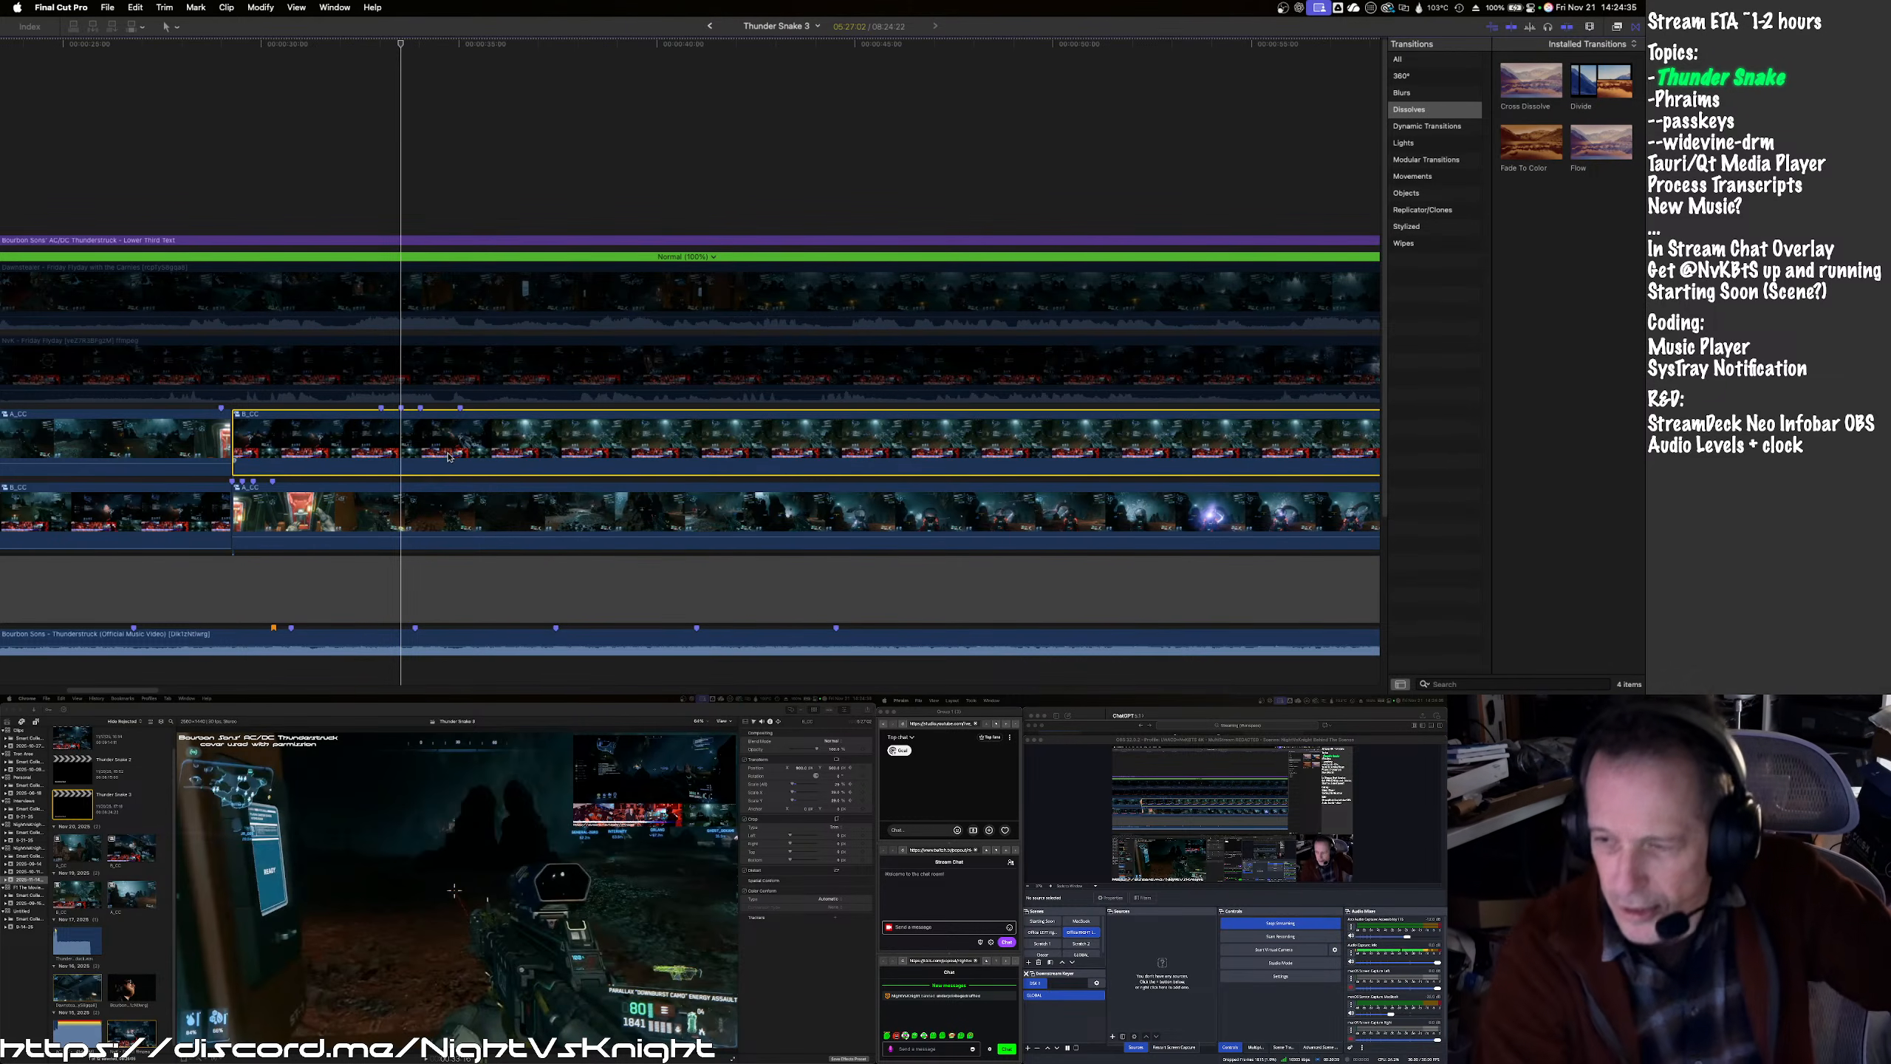
- Return the playhead to the earliest of the four new markers on the upper gameplay clip and change it to a chapter marker
key("s")
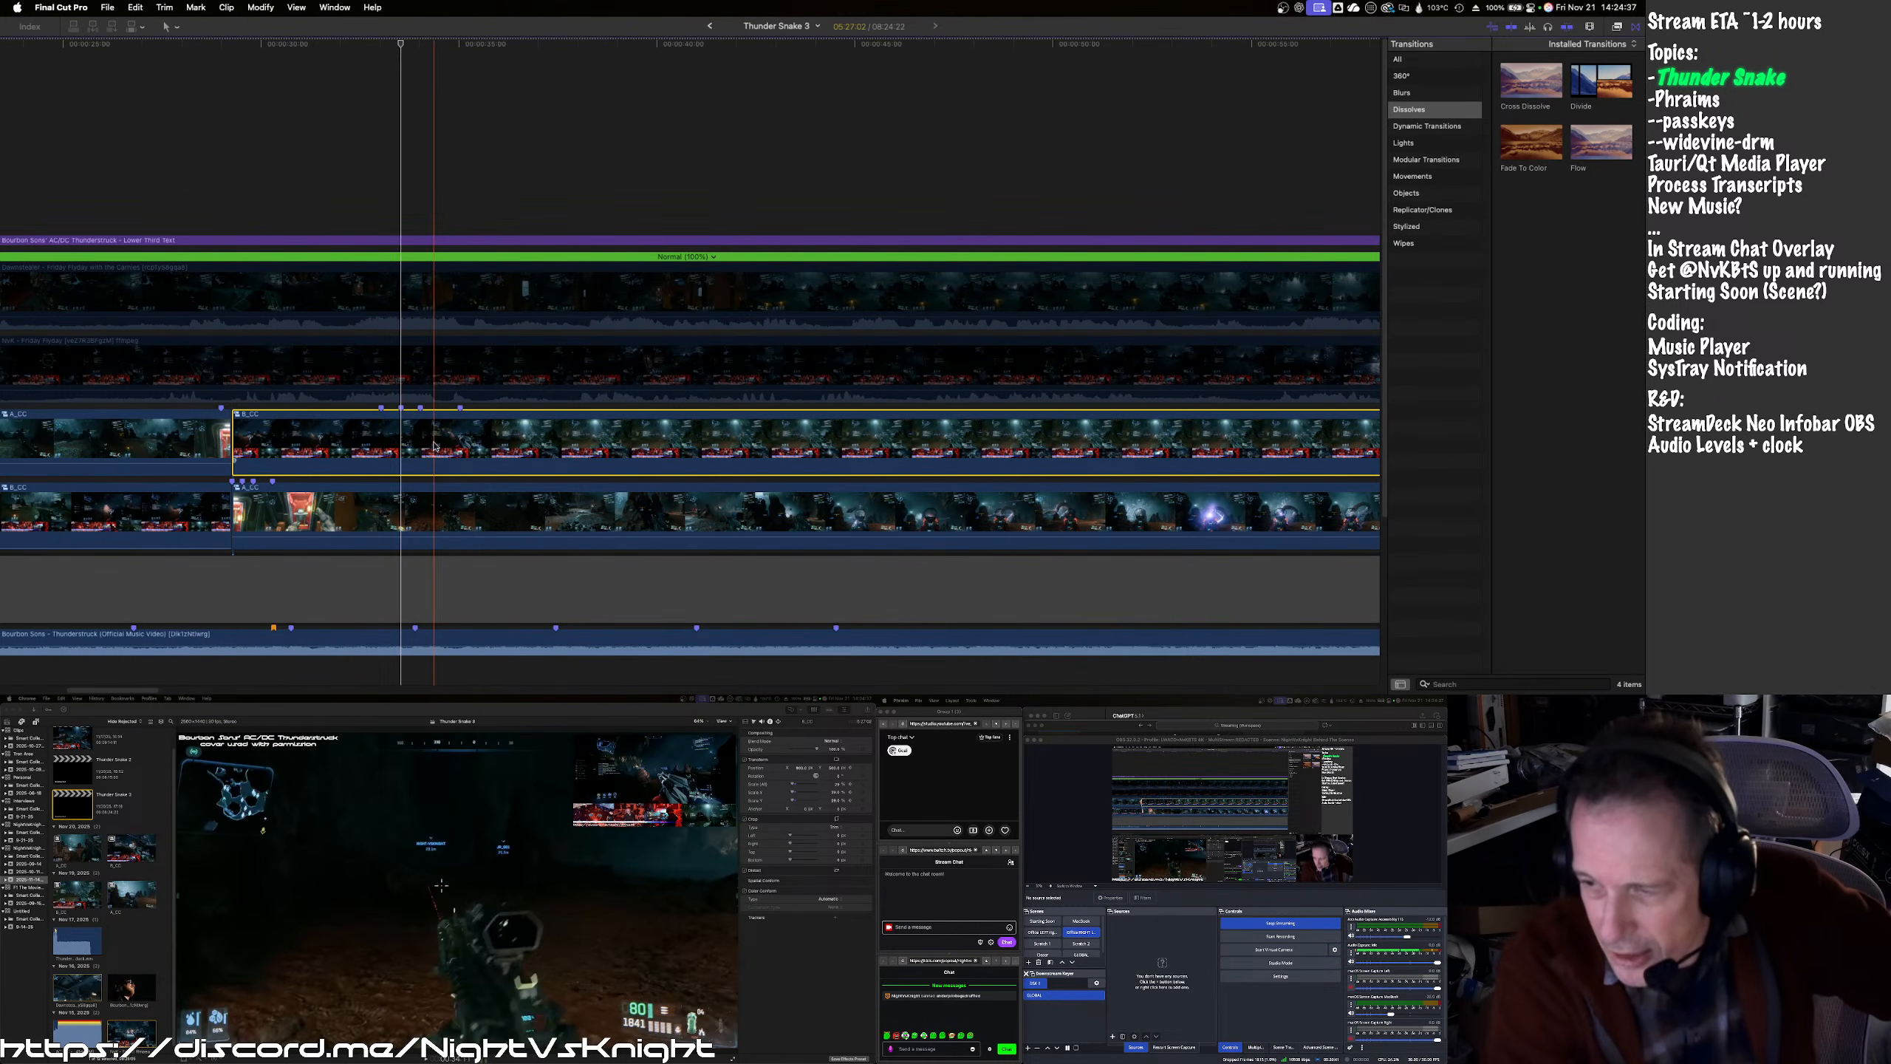
key("s")
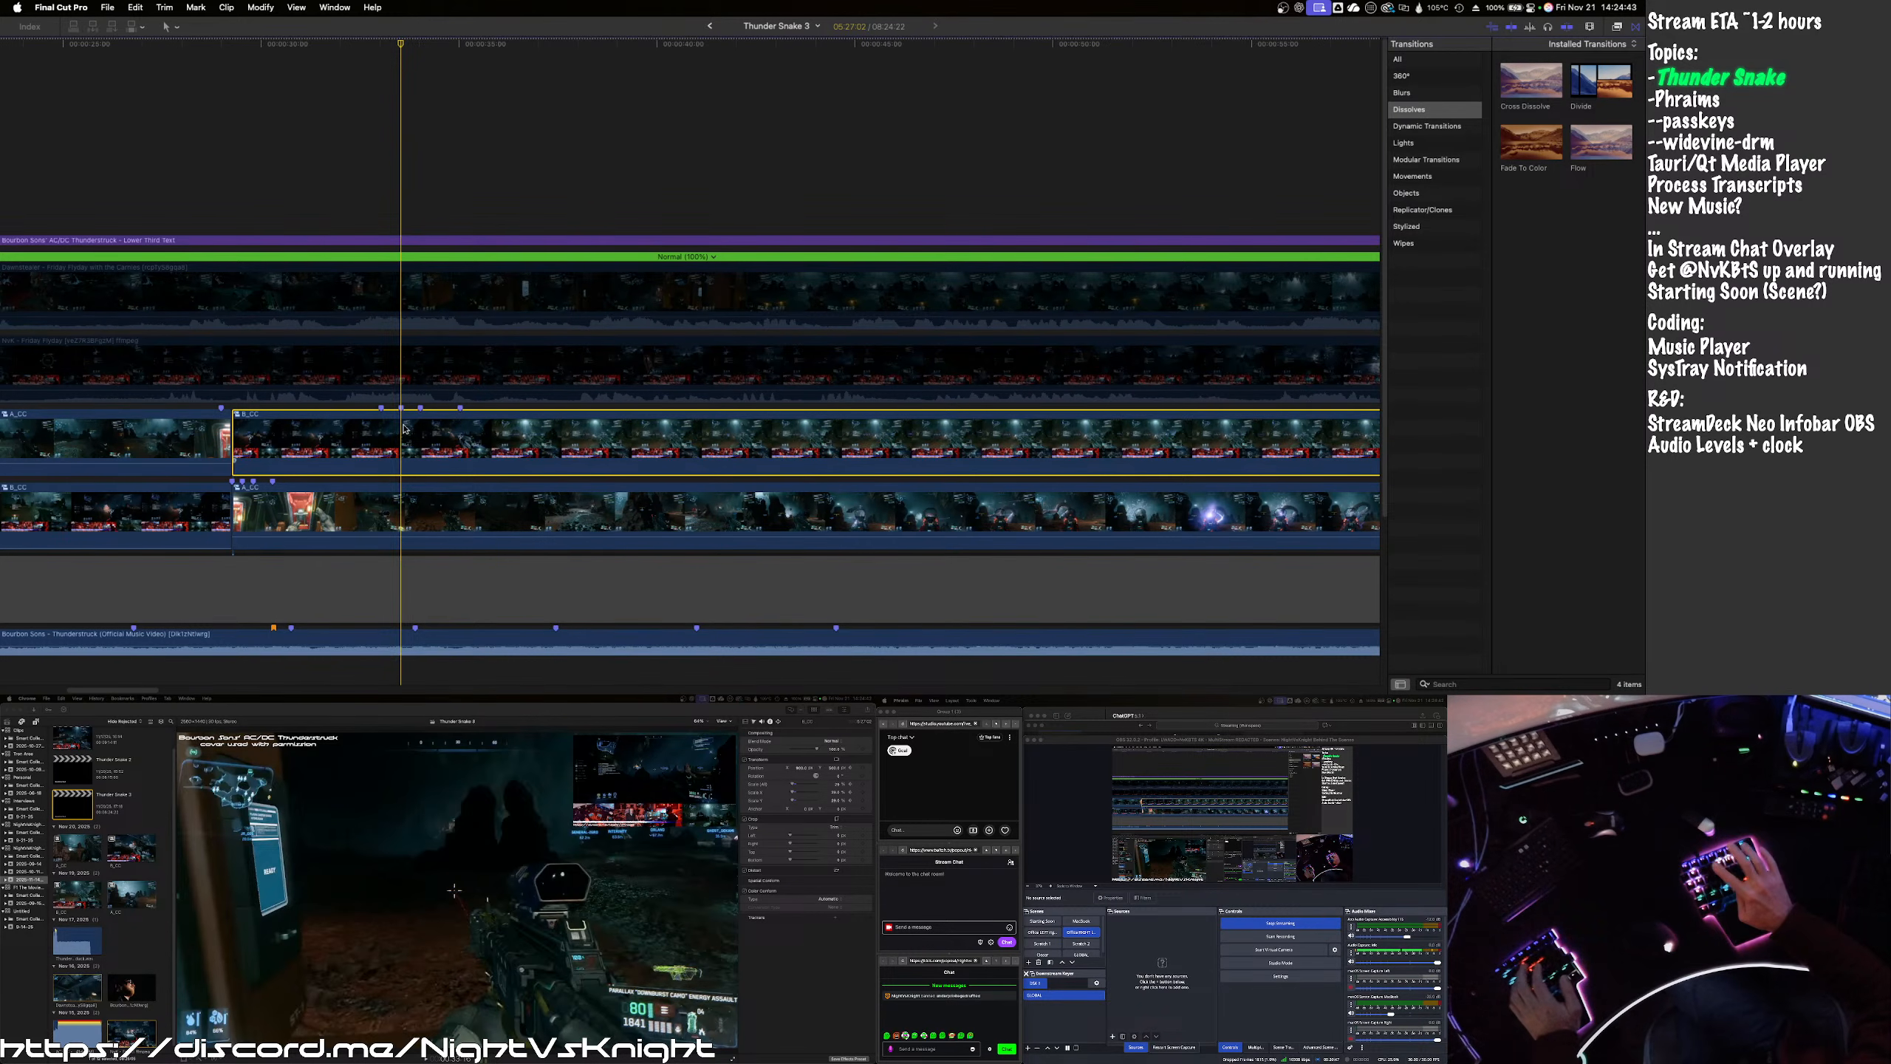
key("Left")
key("Left")
key("Left")
key("Left")
key("Left")
key("Left")
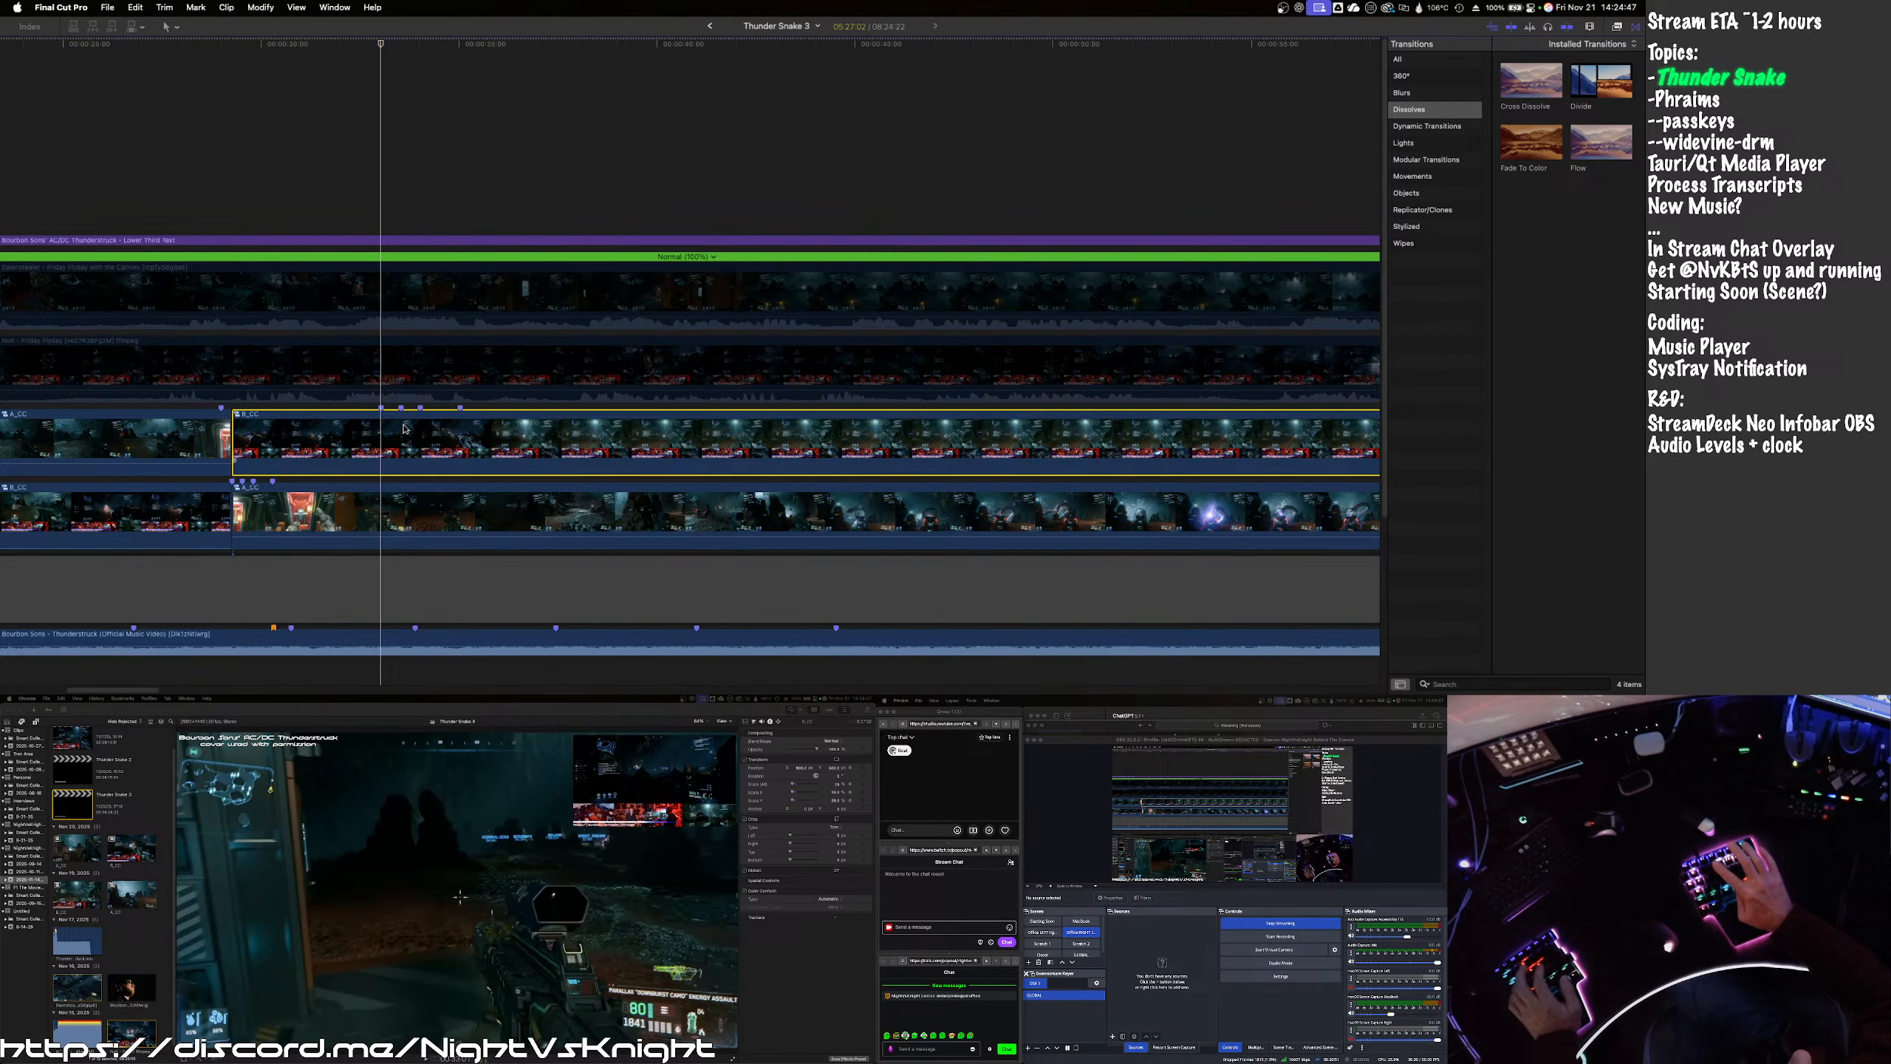
key("Left")
key("Right")
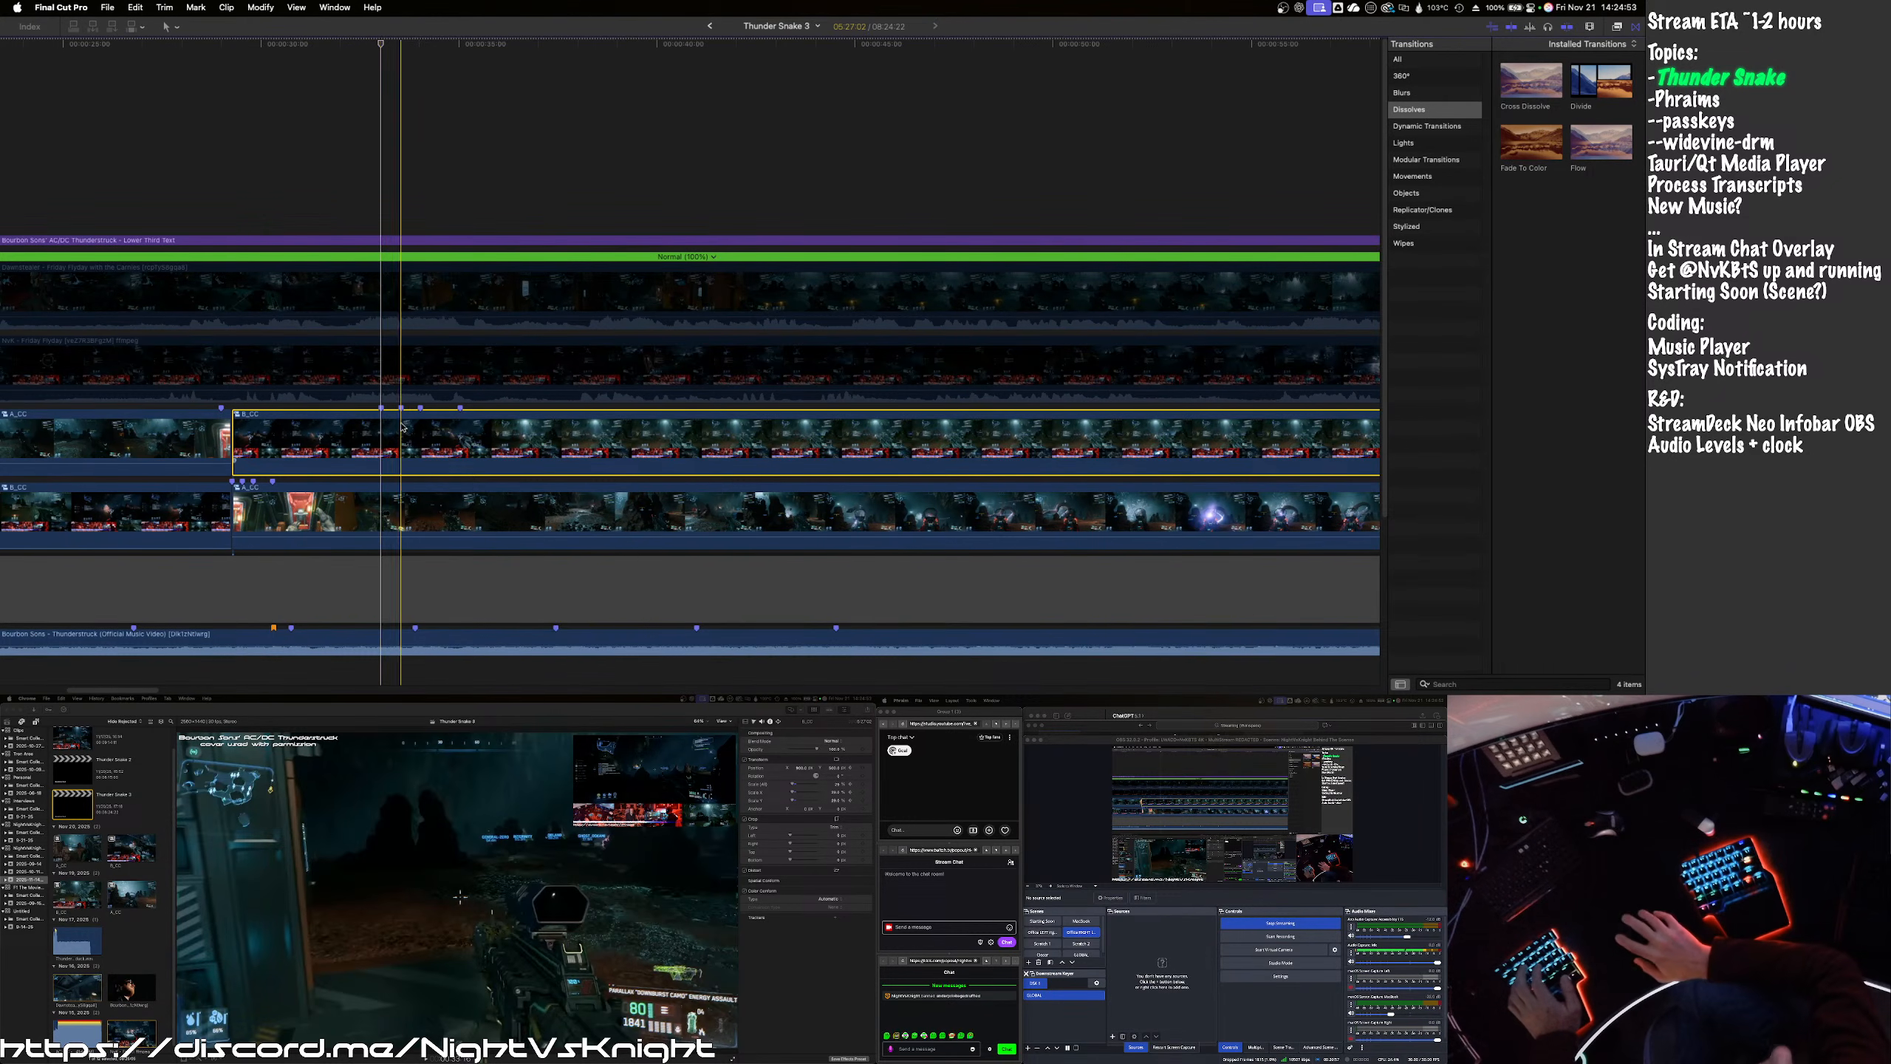
right_click(382, 409)
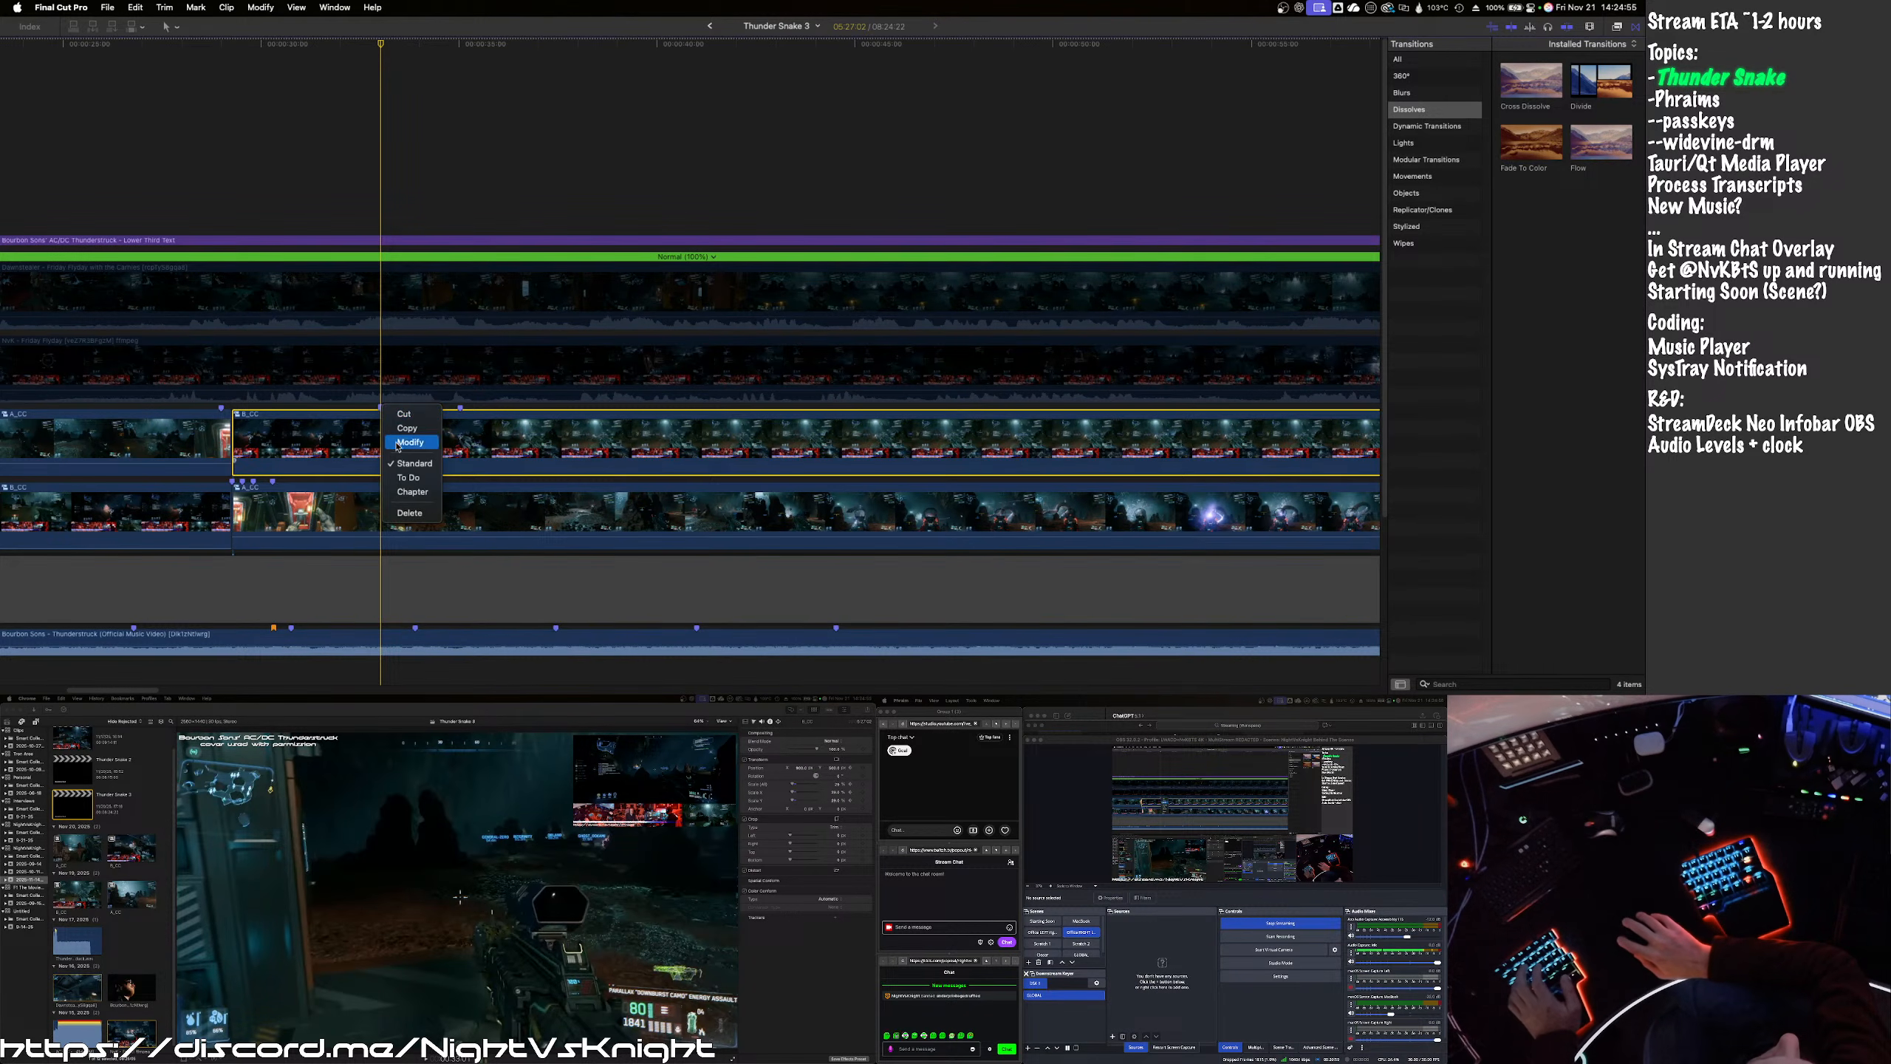
left_click(408, 492)
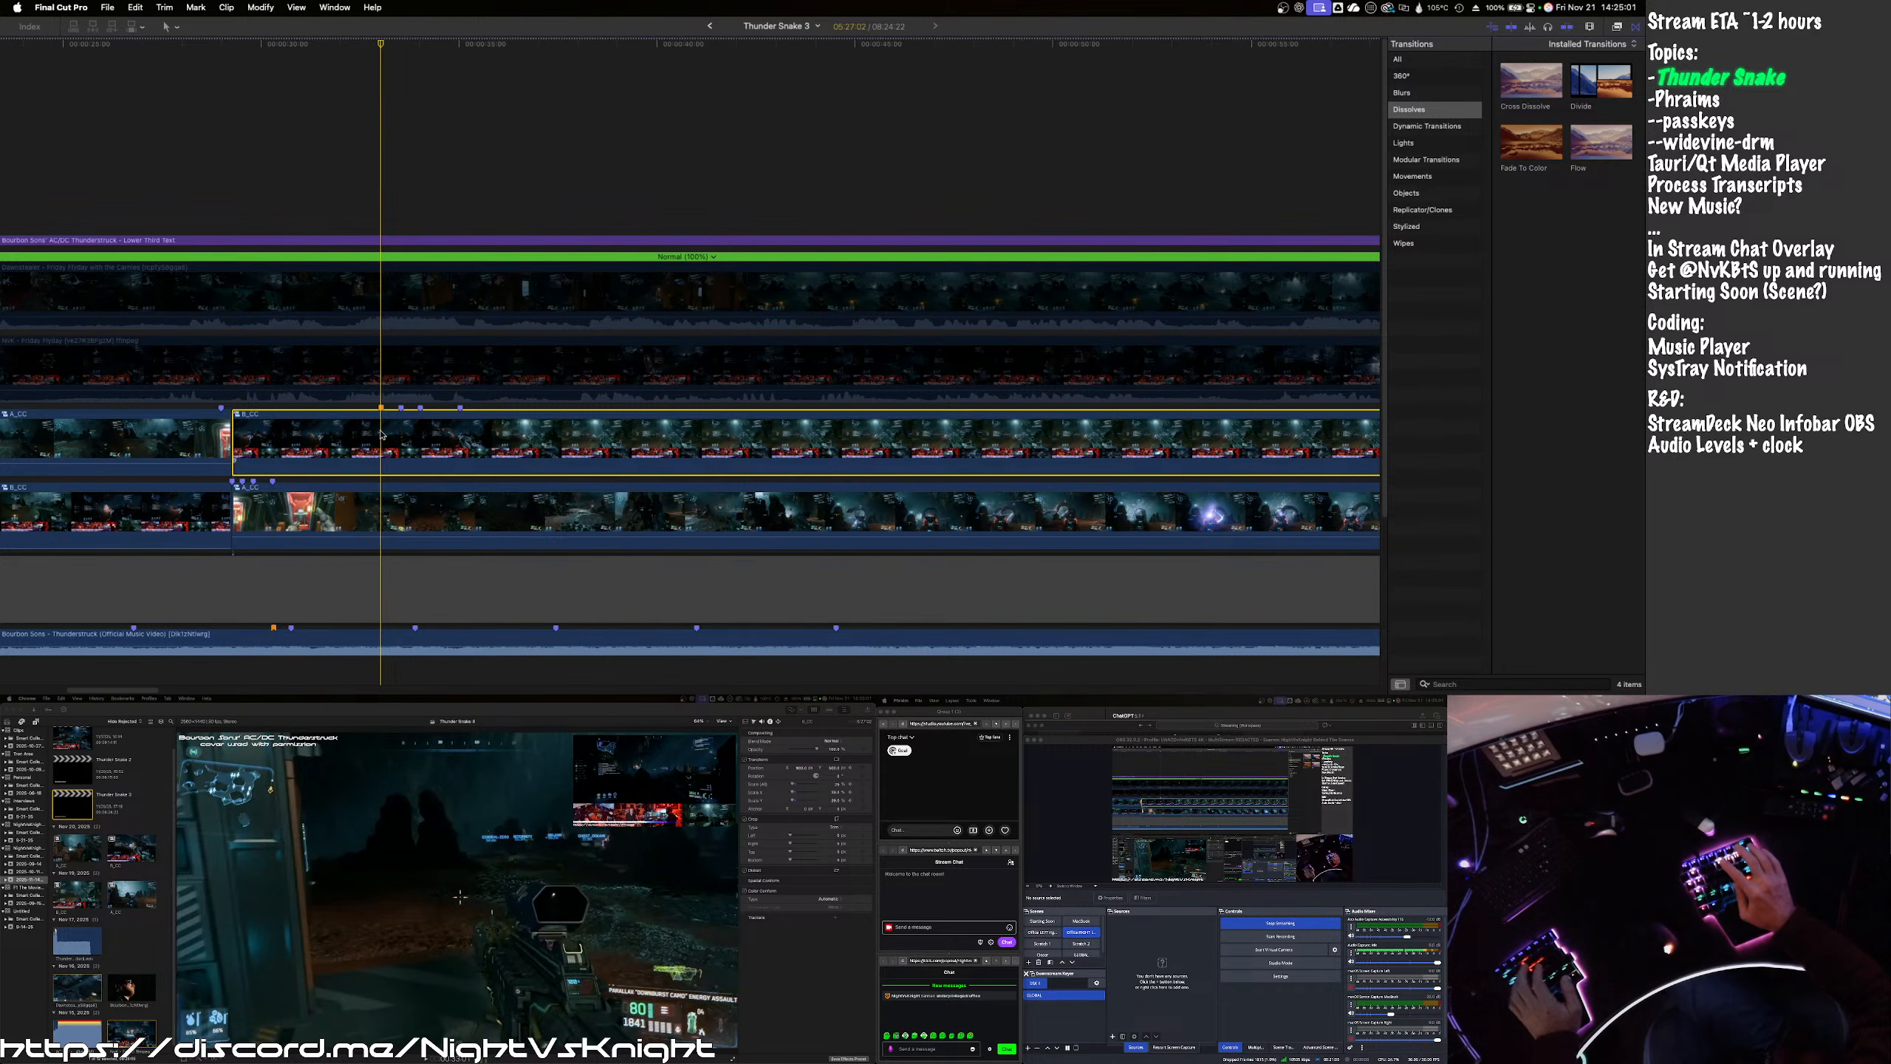
- Step back a few frames before the chapter marker and add a Position keyframe to the upper gameplay clip
key("Left")
key("Left")
key("Left")
key("Left")
key("Left")
key("Left")
key("Left")
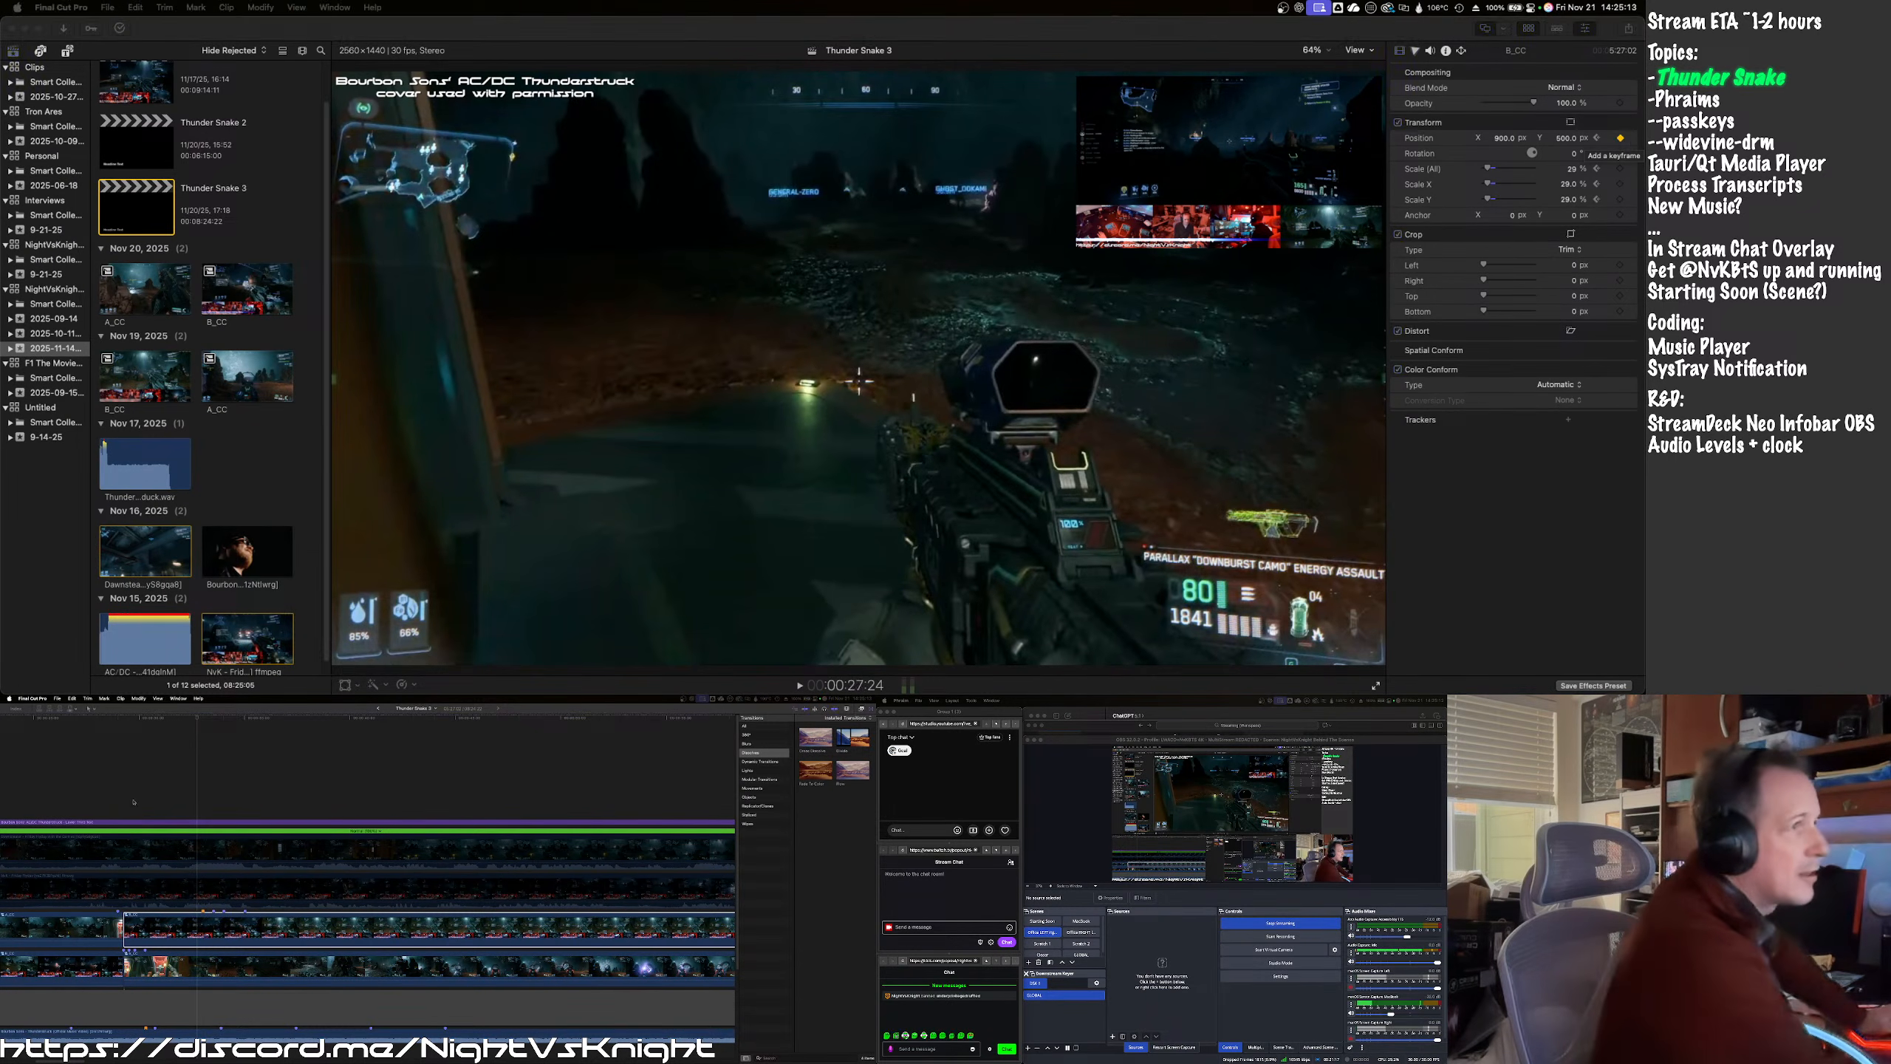
- Place the playhead at 33:09, just after the chapter marker, and add a second Position keyframe to the upper gameplay clip
key("space")
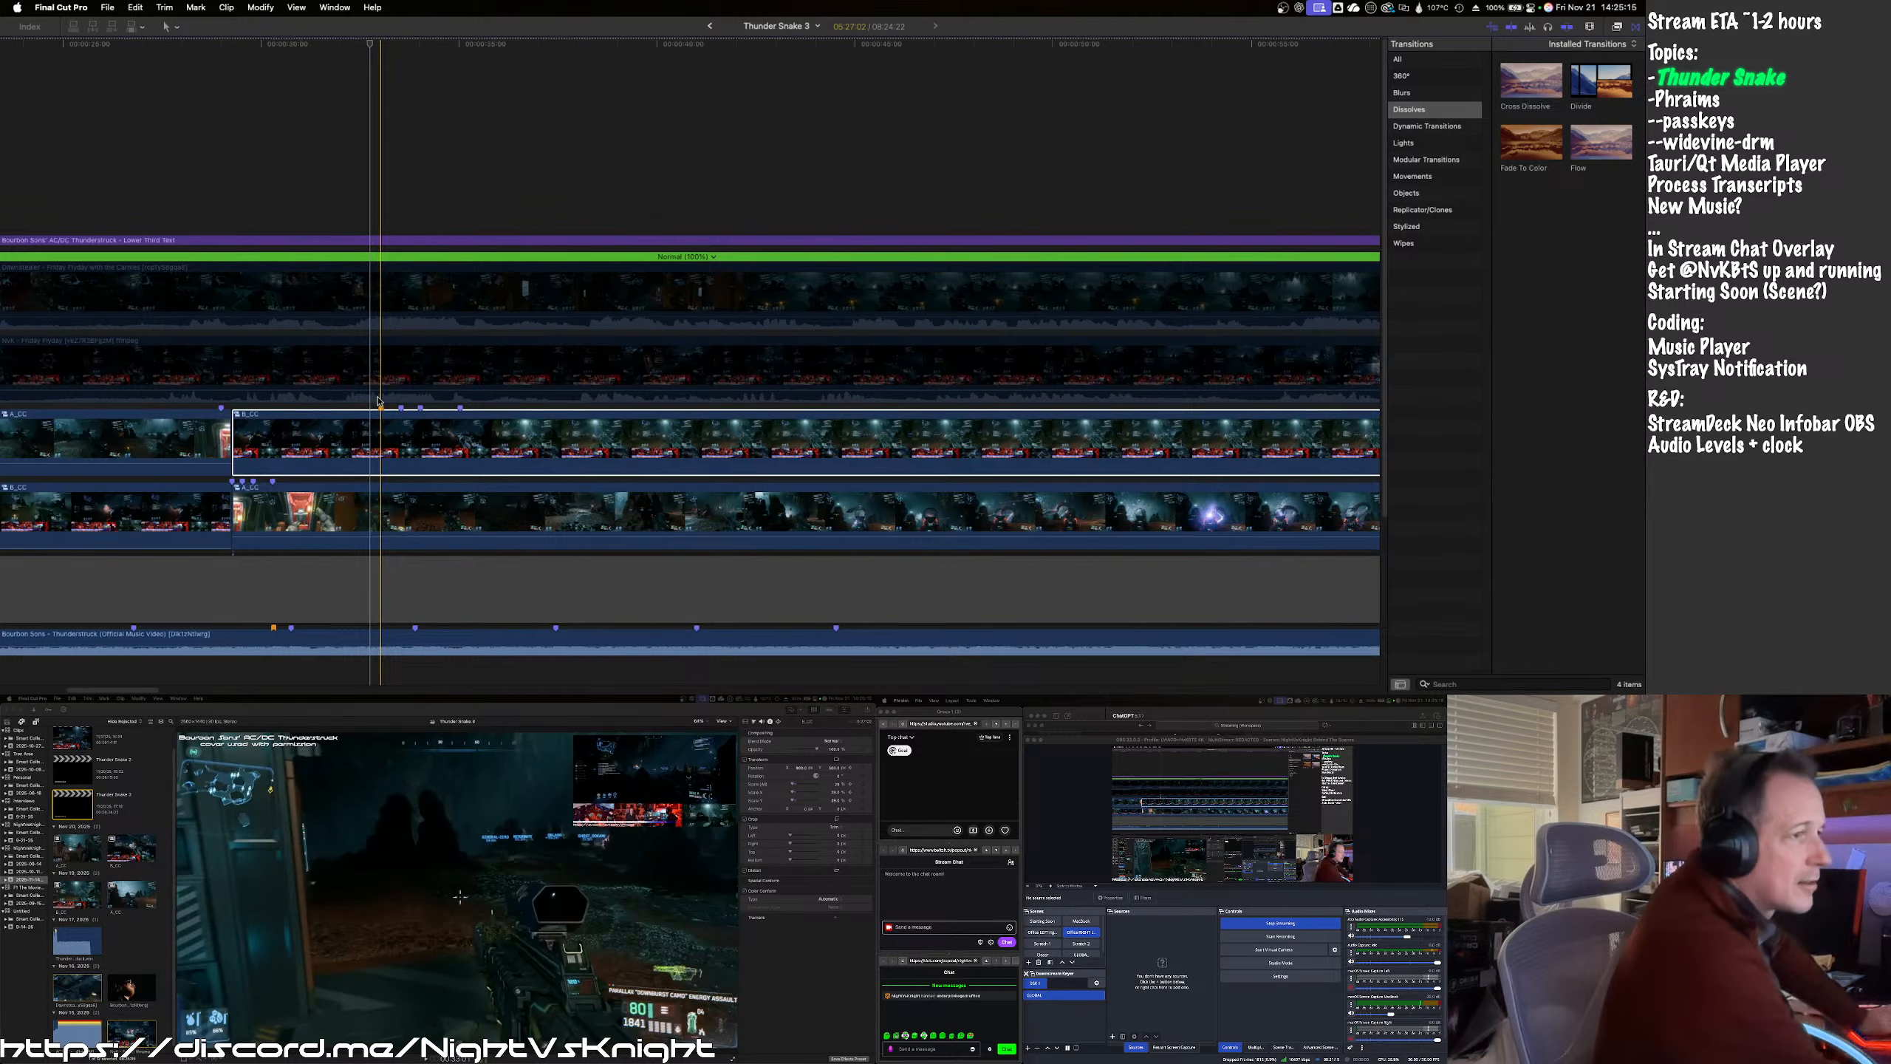
left_click(382, 220)
left_click(383, 427)
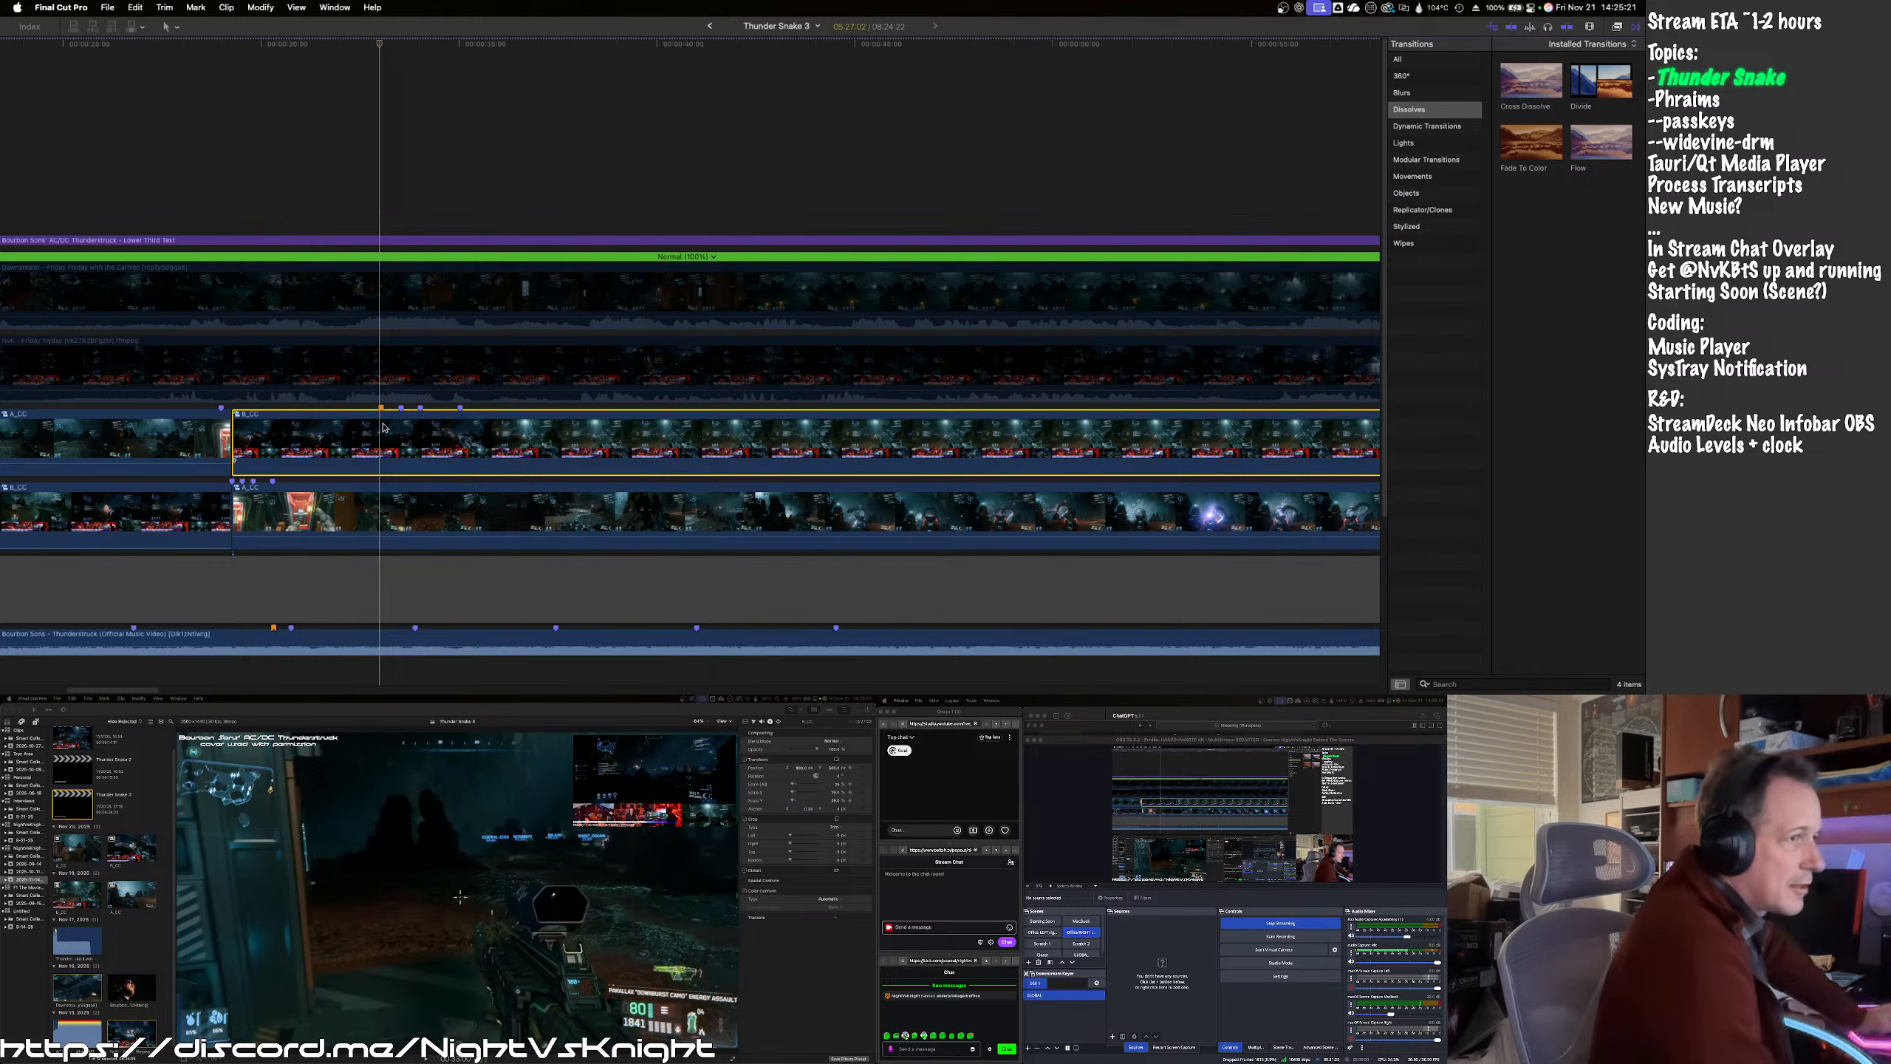
key("space")
key("m")
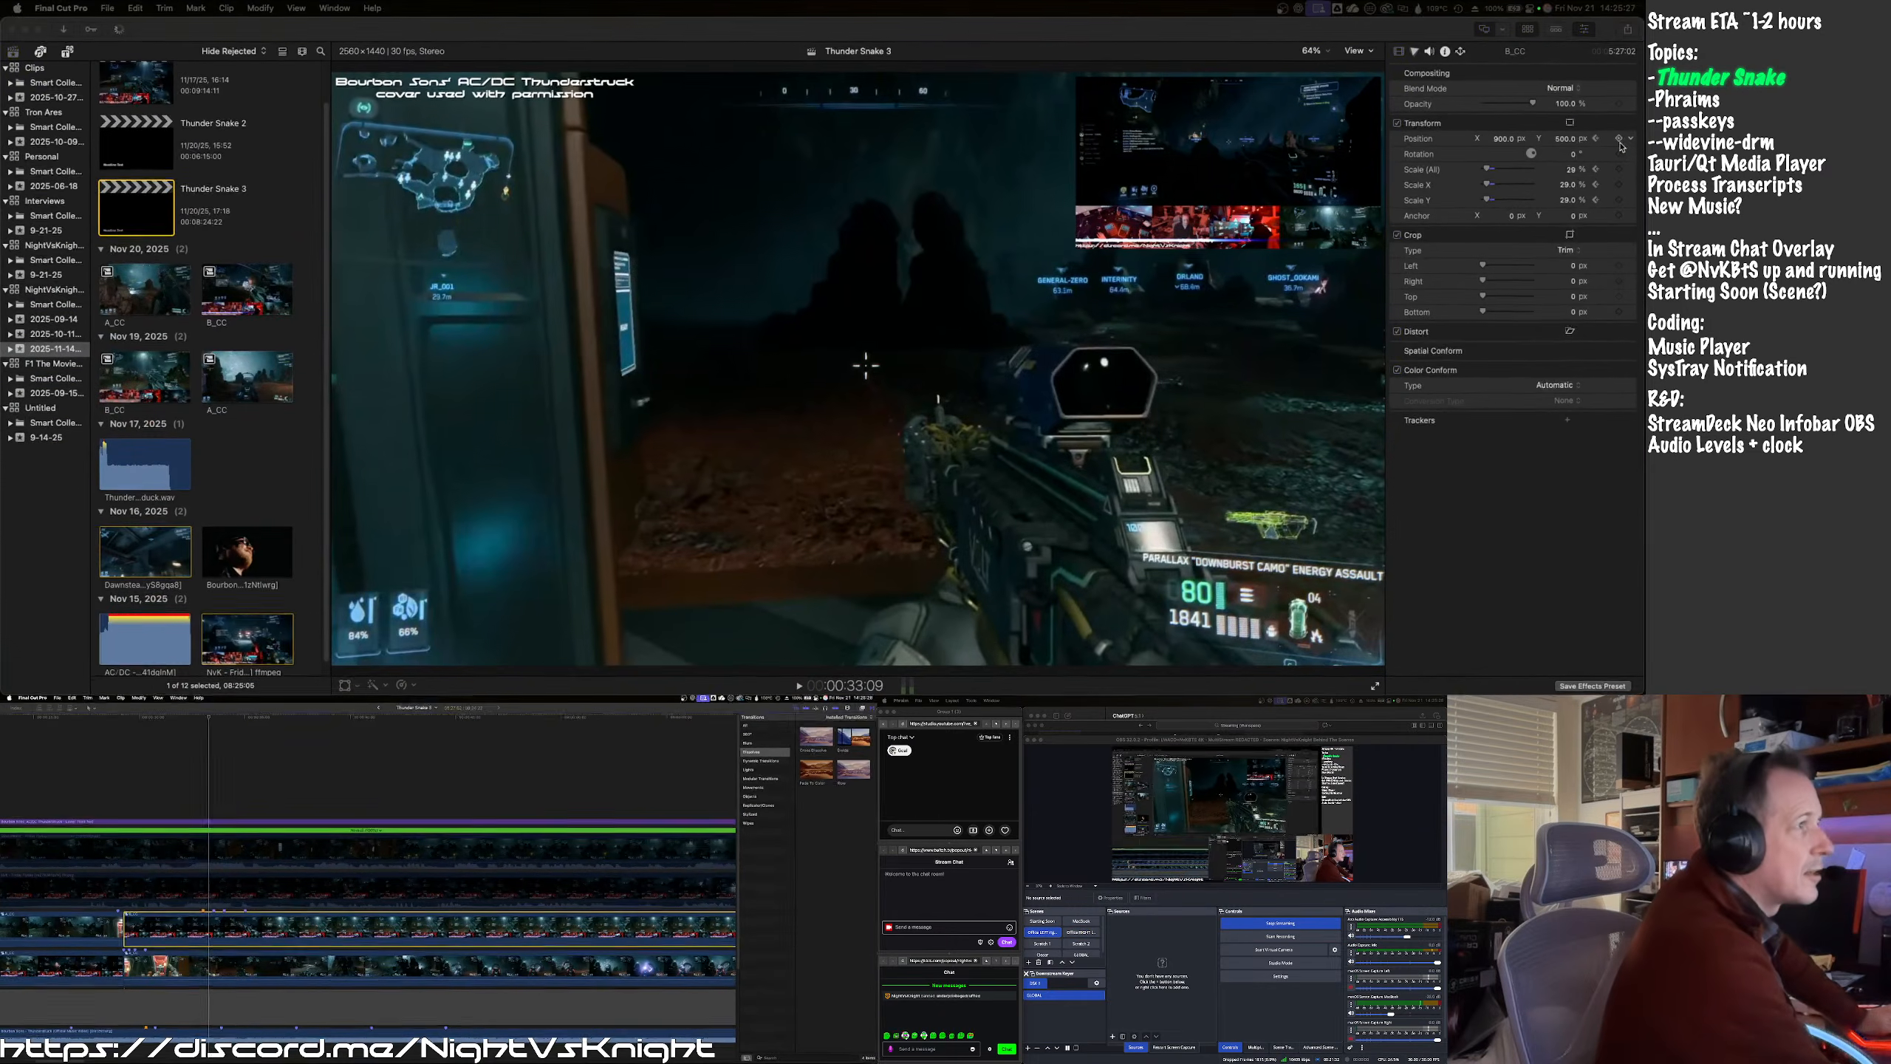
left_click(1621, 139)
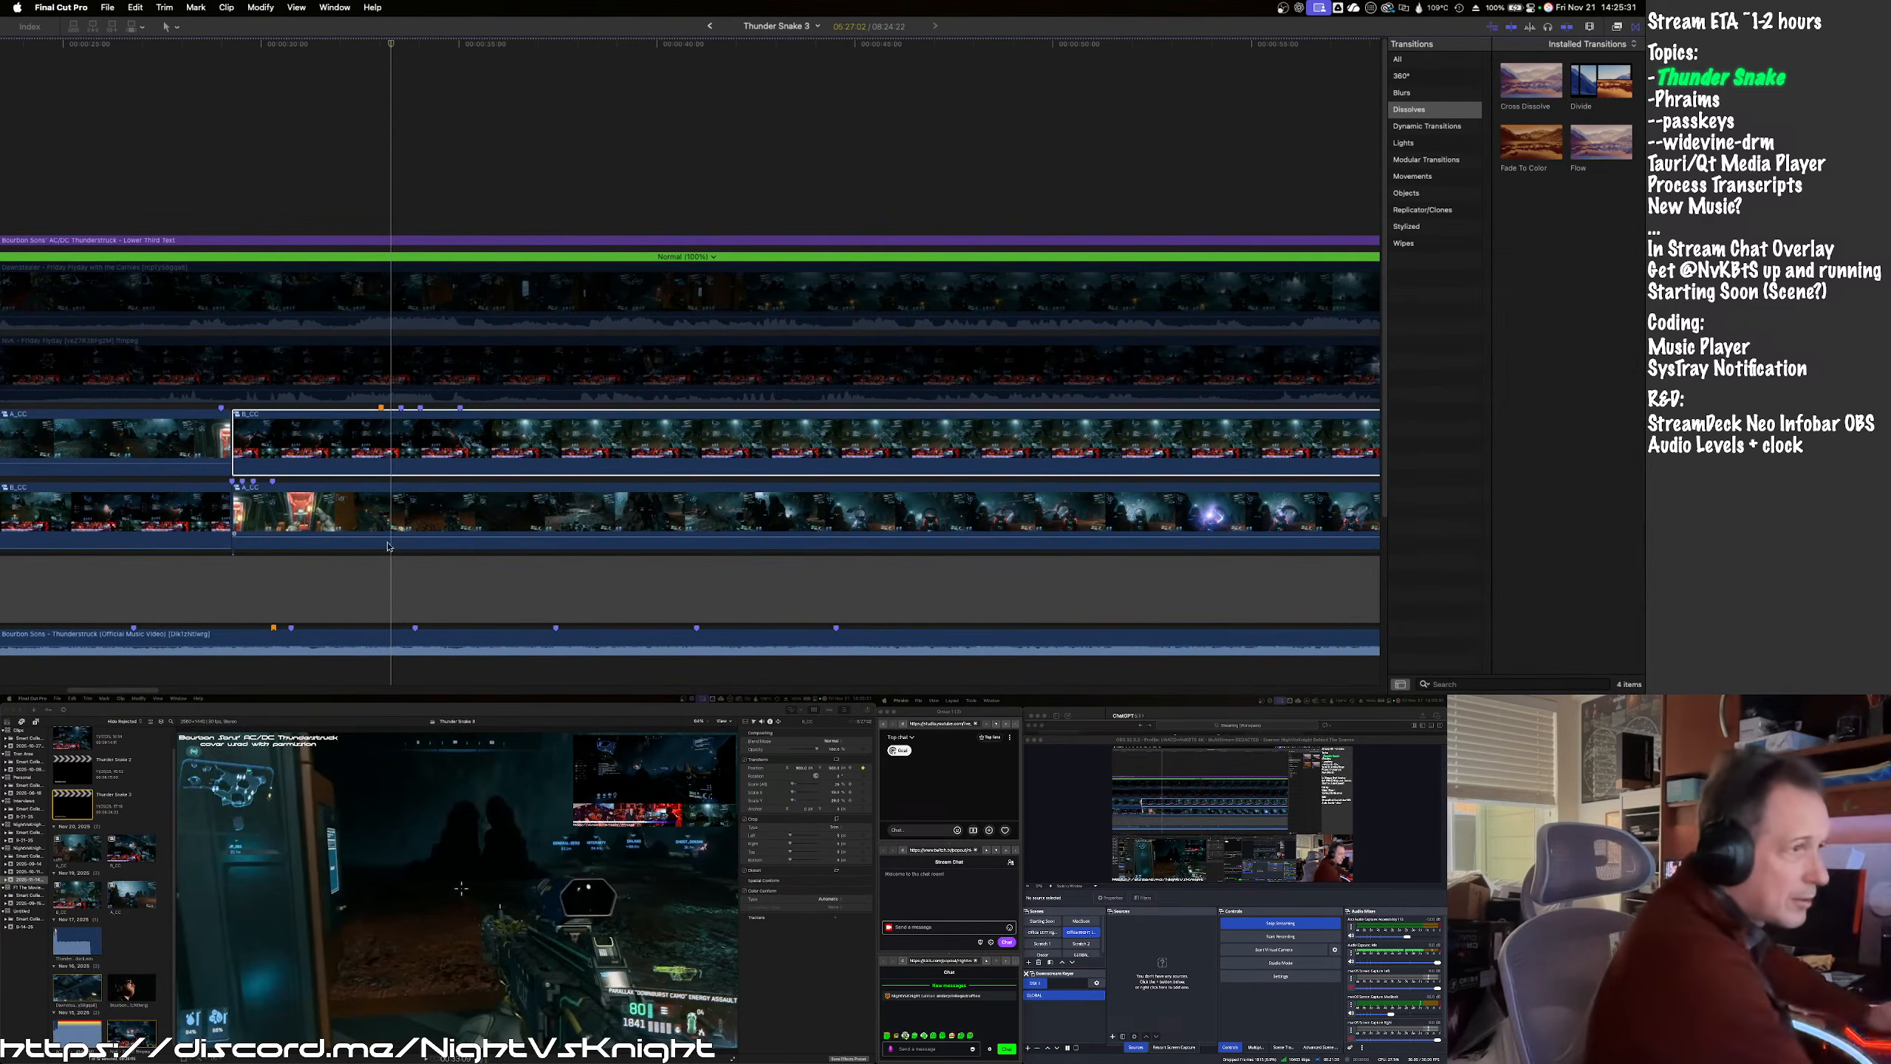
- Select the lower gameplay clip and step back from the chapter marker to the frame of the upper clip's first new keyframe
left_click(379, 214)
left_click(386, 521)
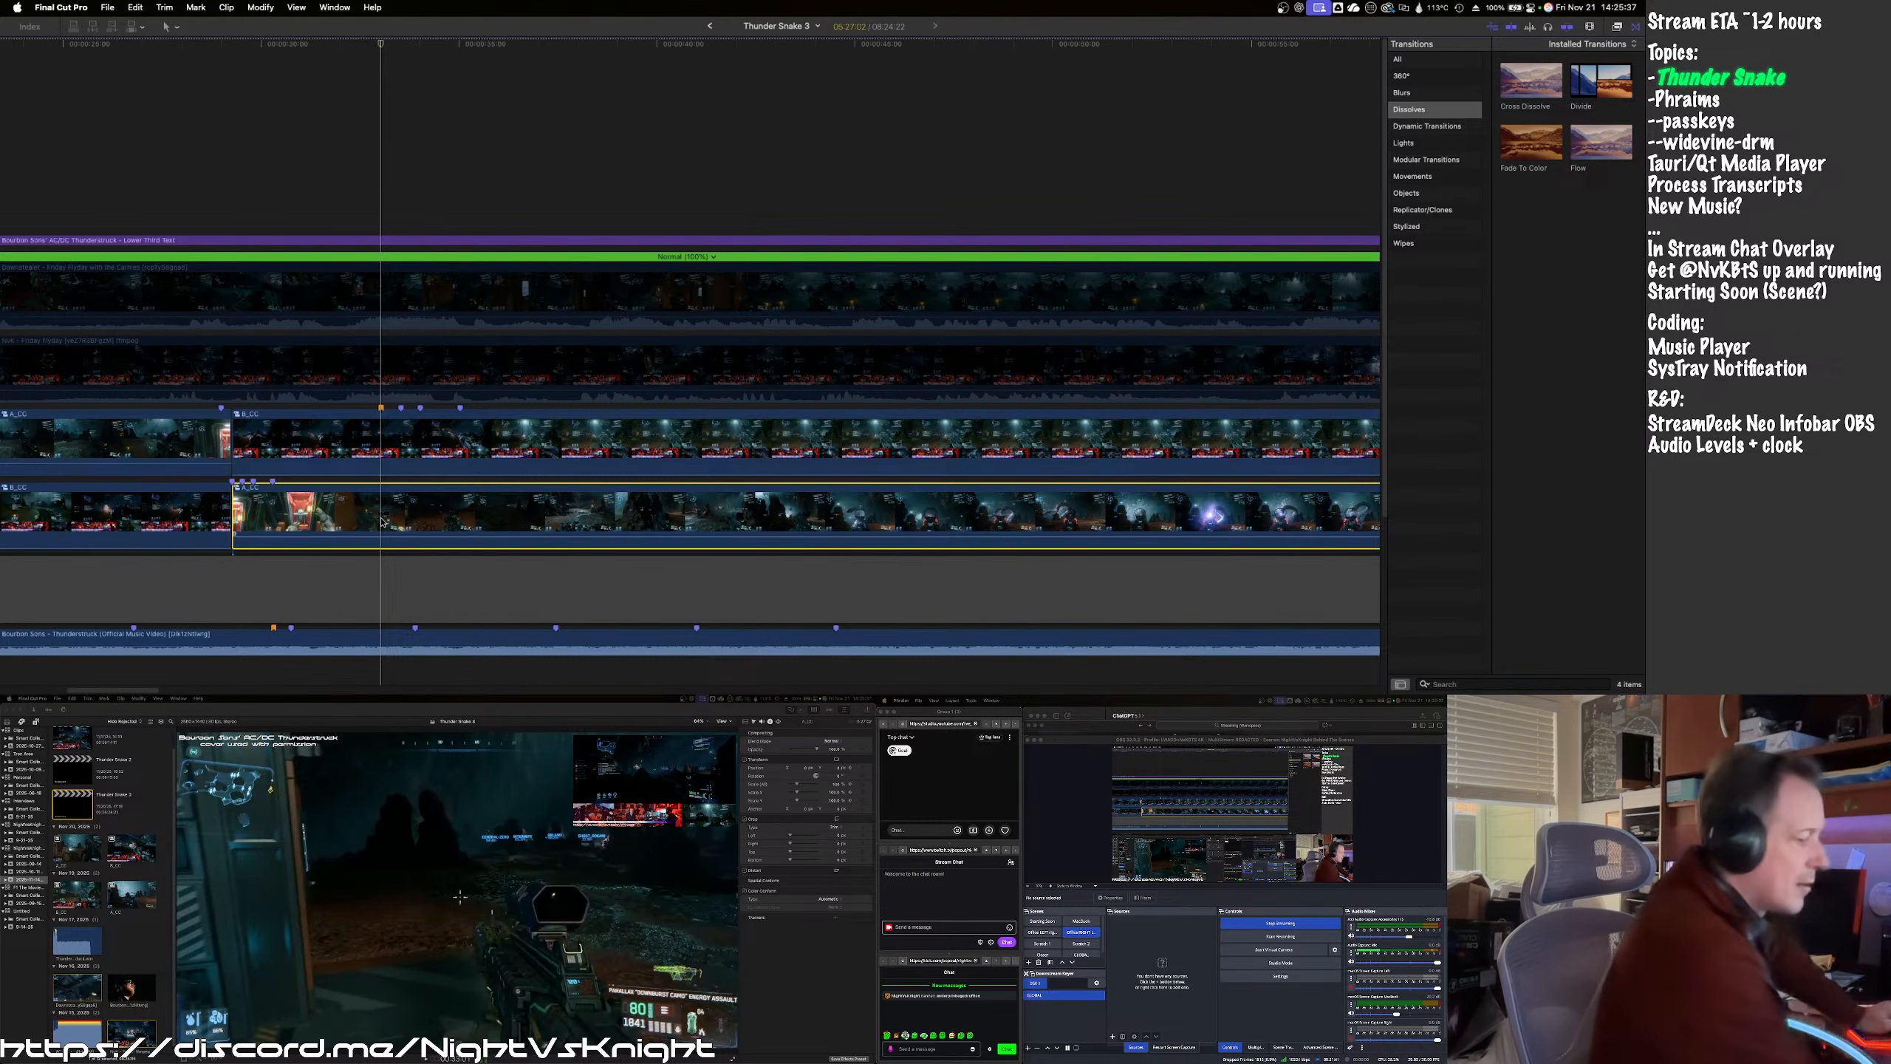
key("Left")
key("Left")
key("Left")
key("Left")
key("Left")
key("Left")
key("Left")
key("Left")
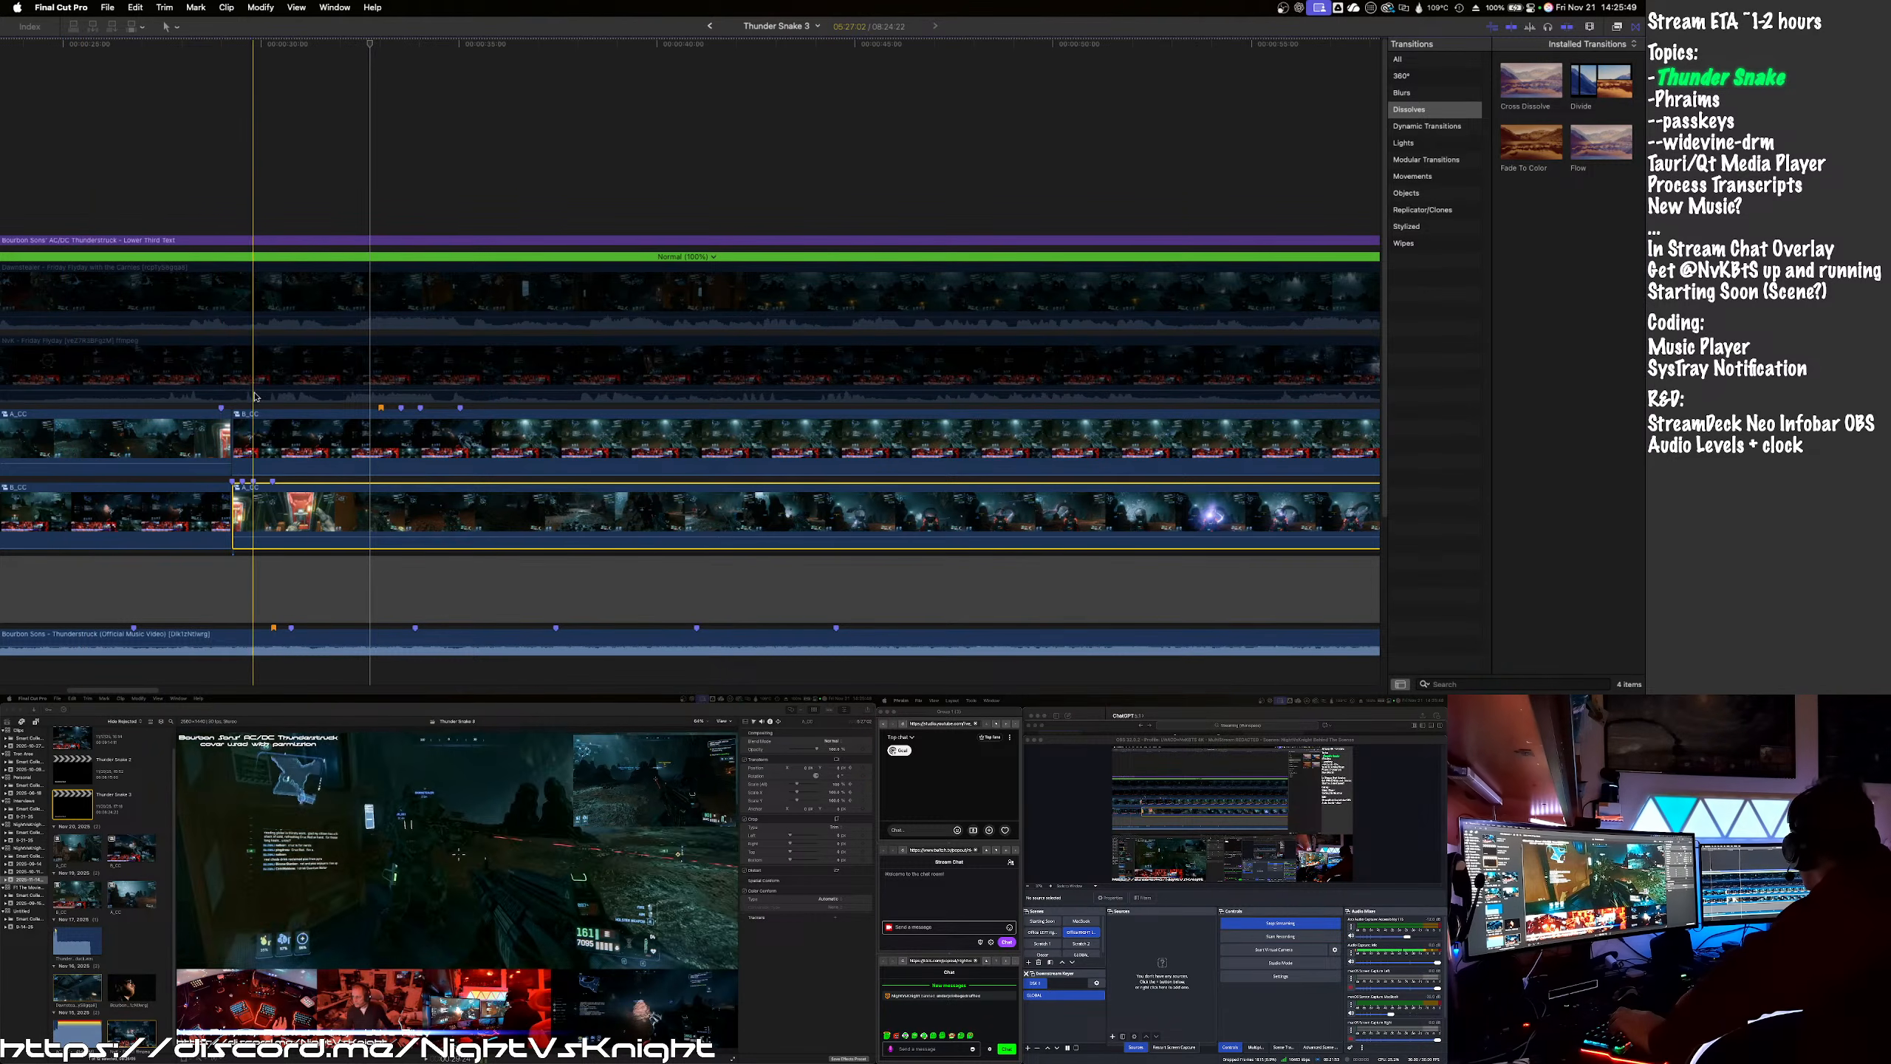
left_click(326, 435)
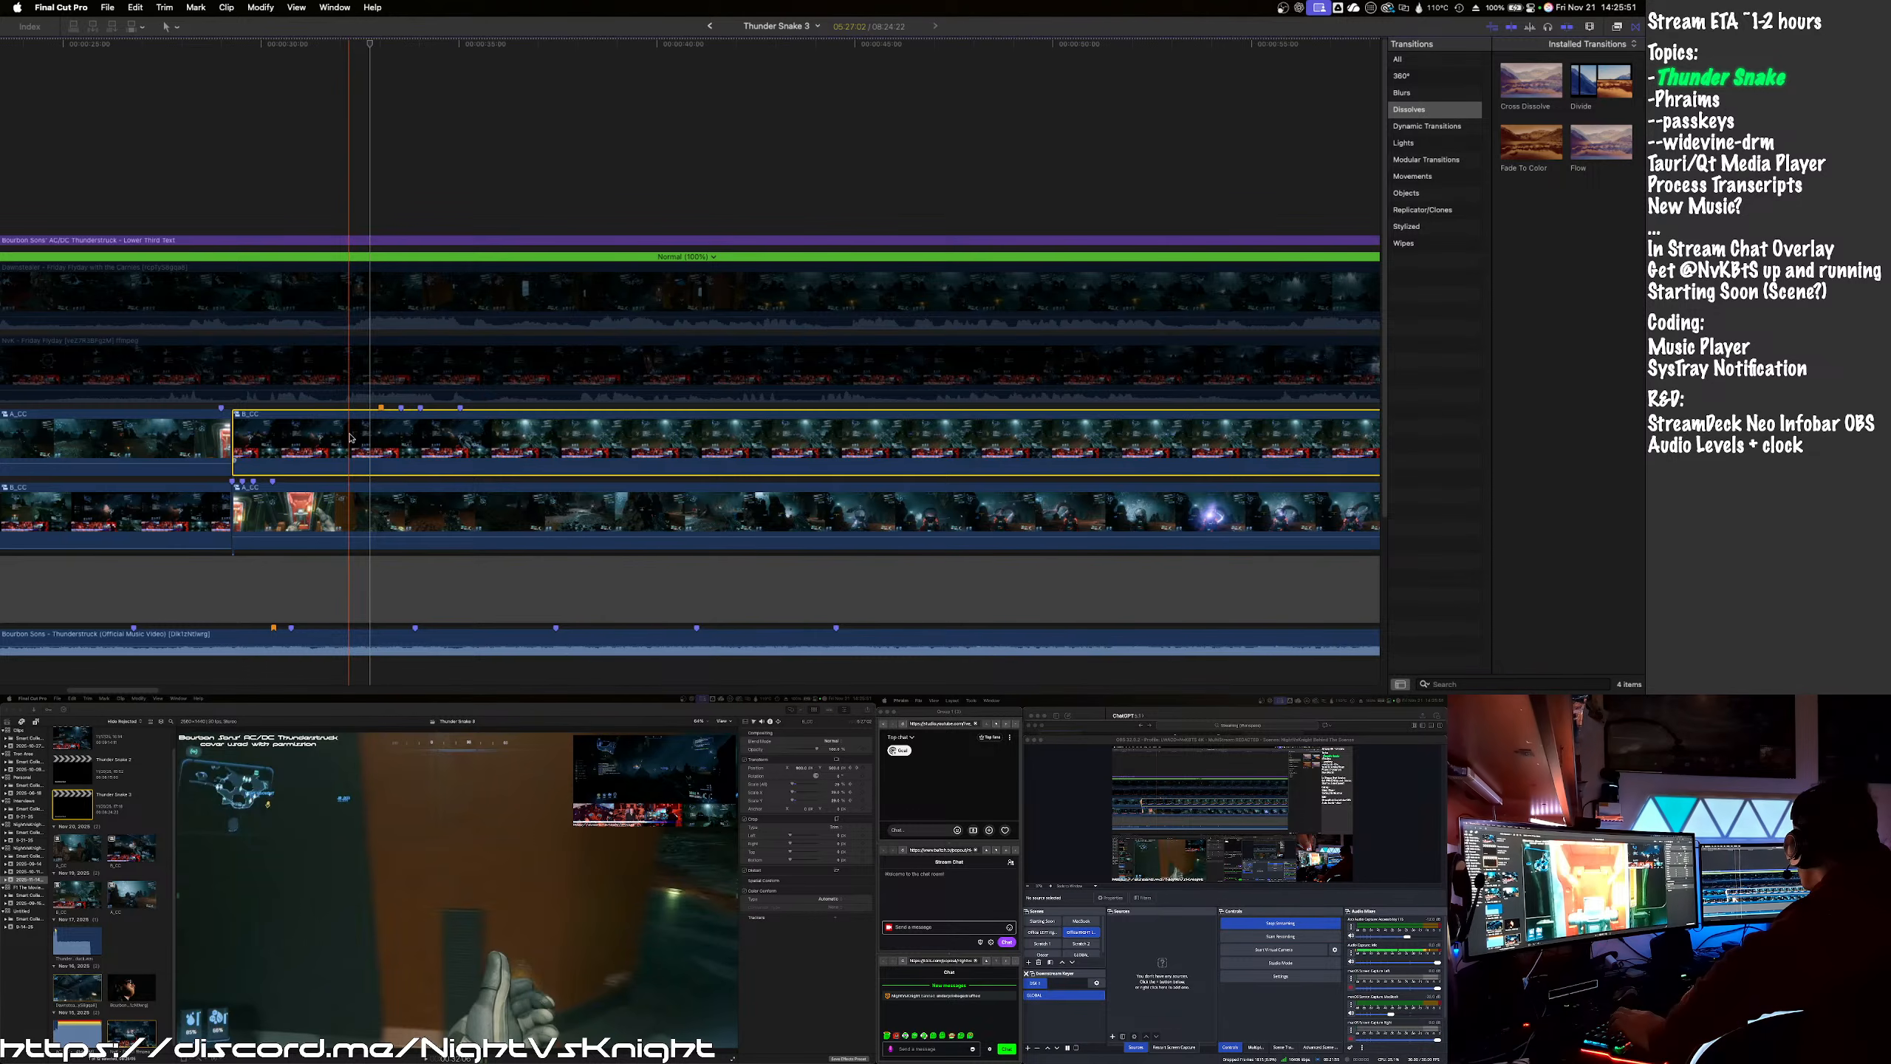
left_click(368, 501)
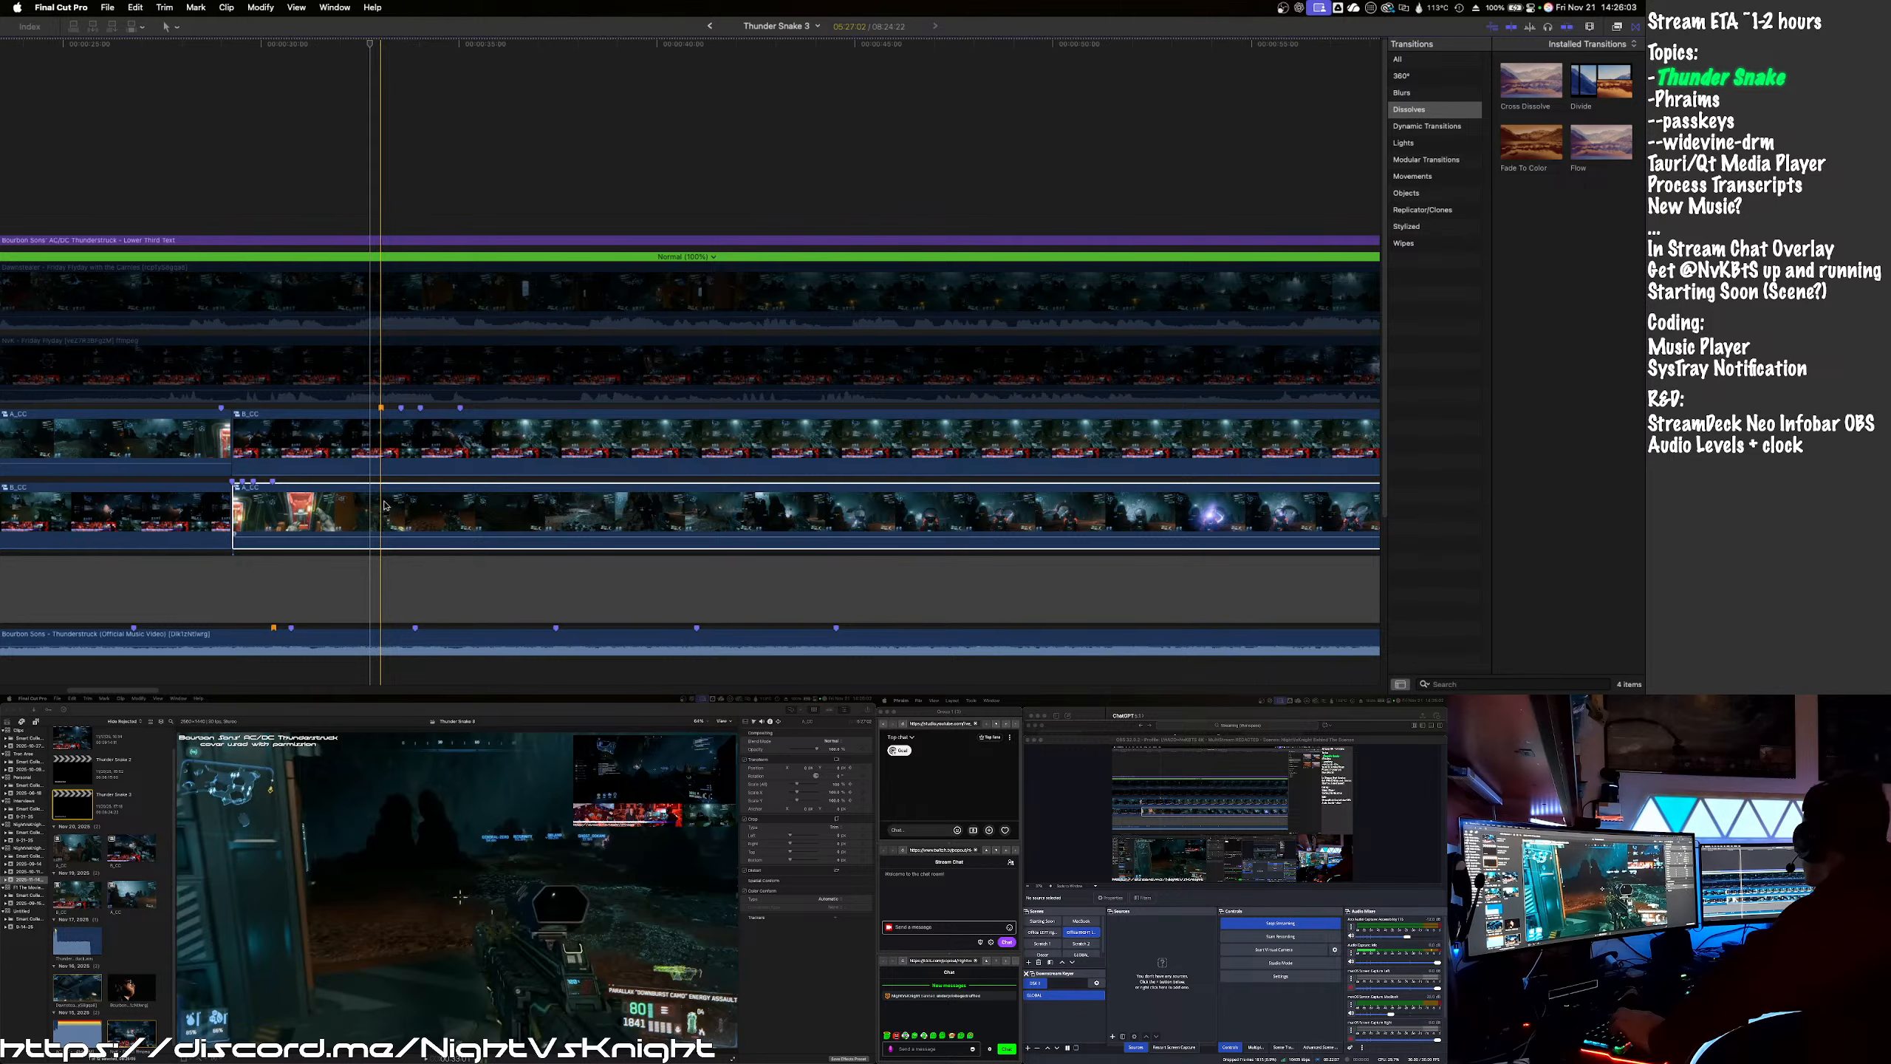
- Select the lower gameplay clip, place the playhead at 33:09 and add a Position keyframe there
left_click(385, 506)
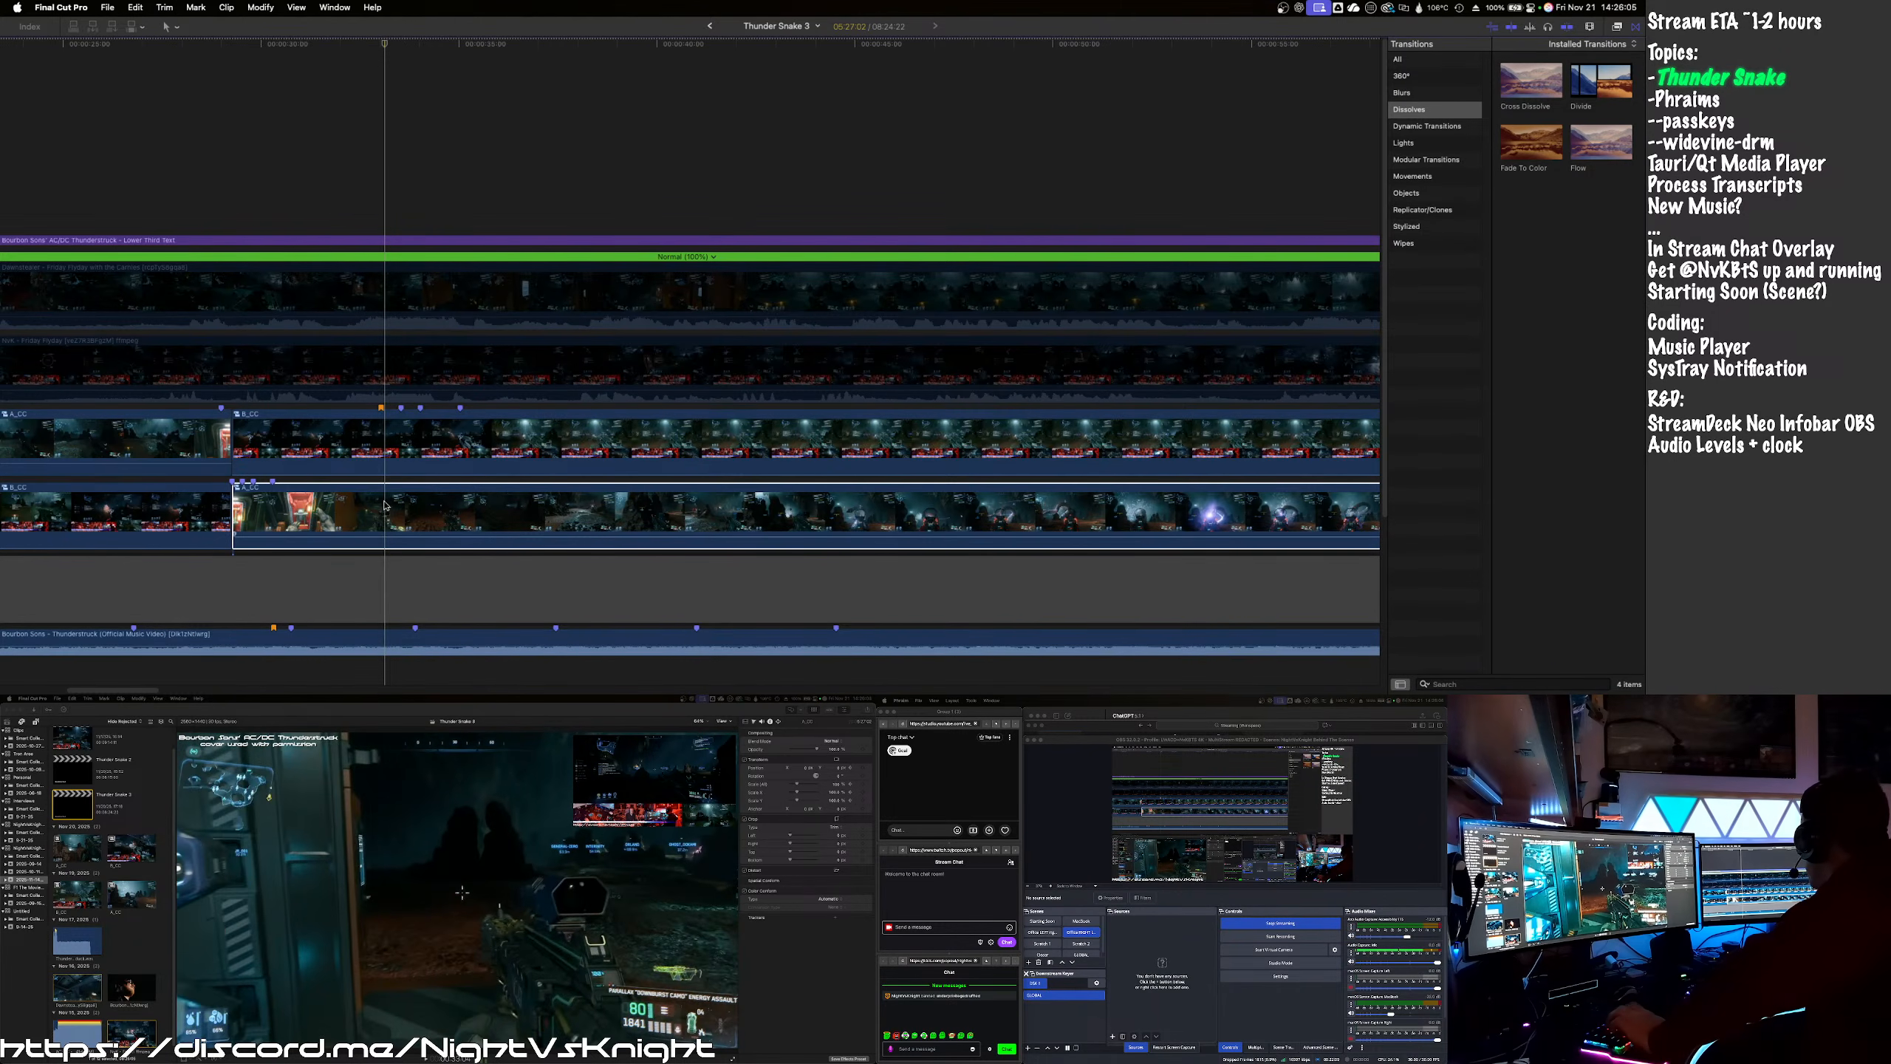
key("Right")
key("Right")
key("Right")
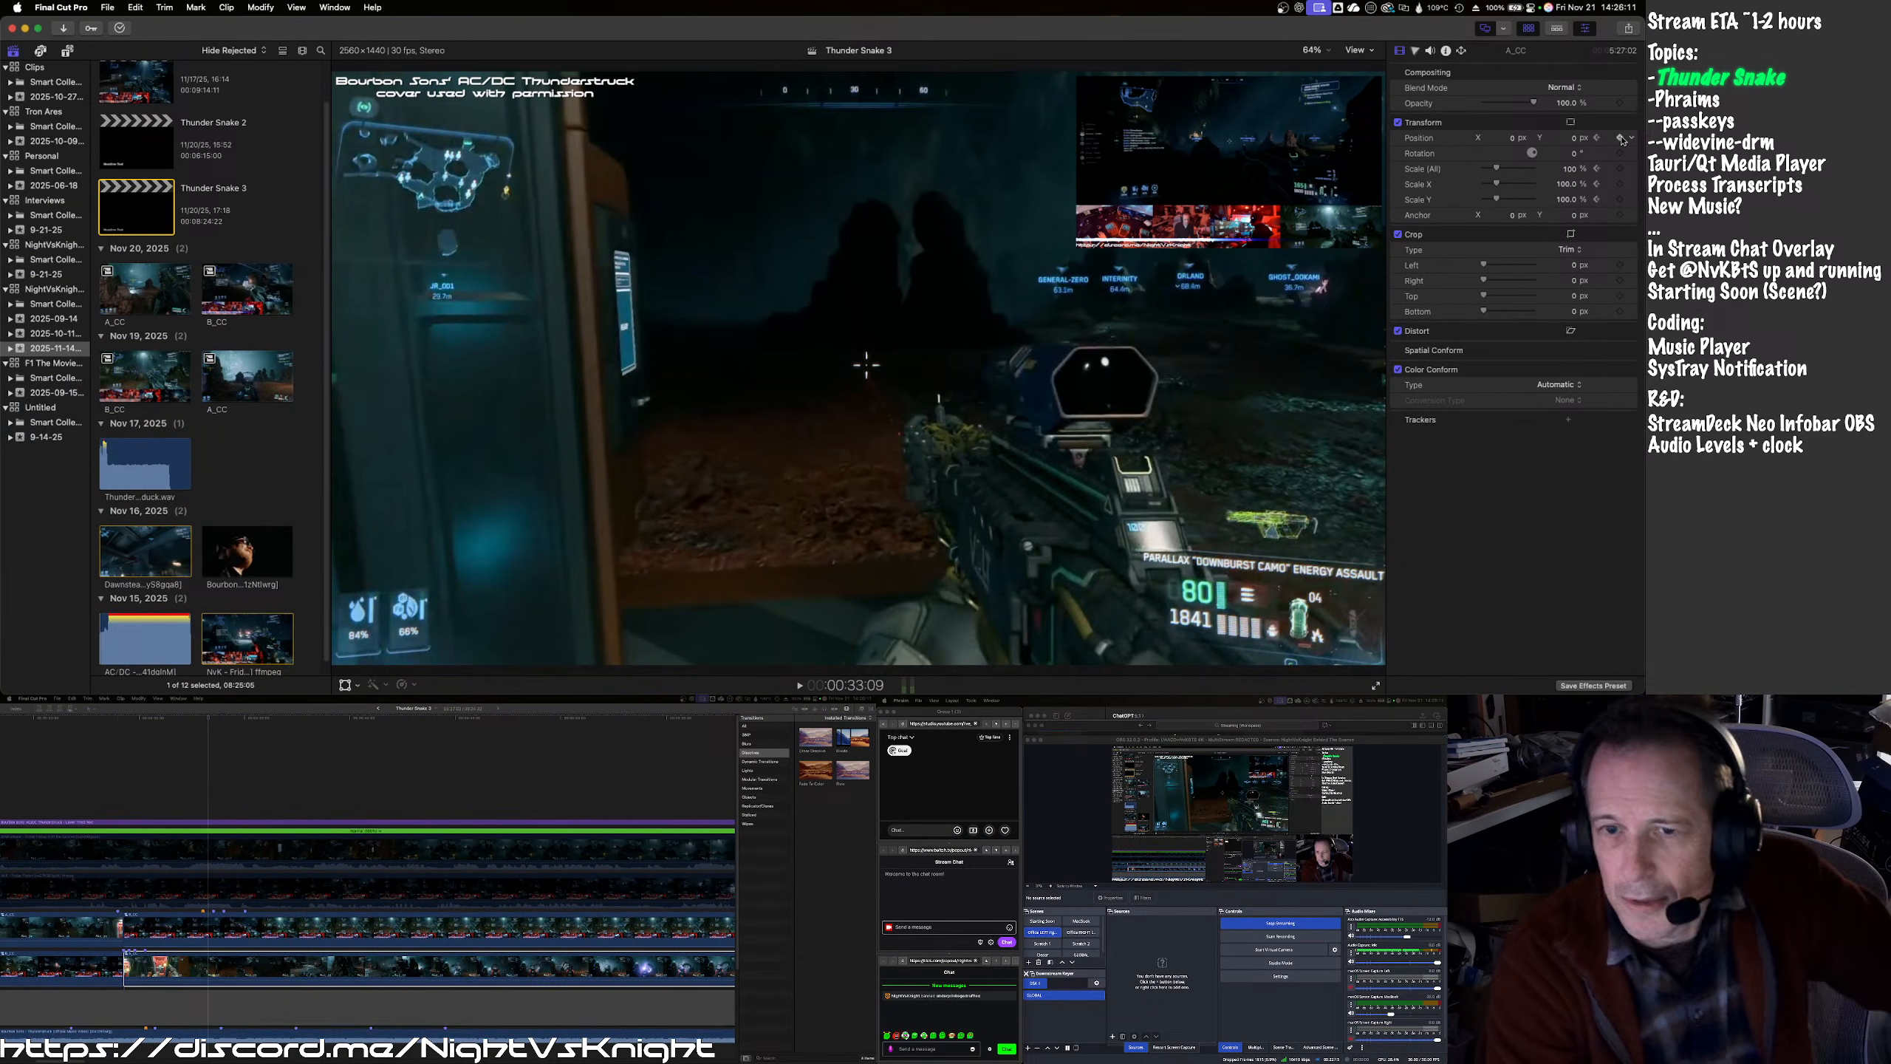
left_click(1622, 139)
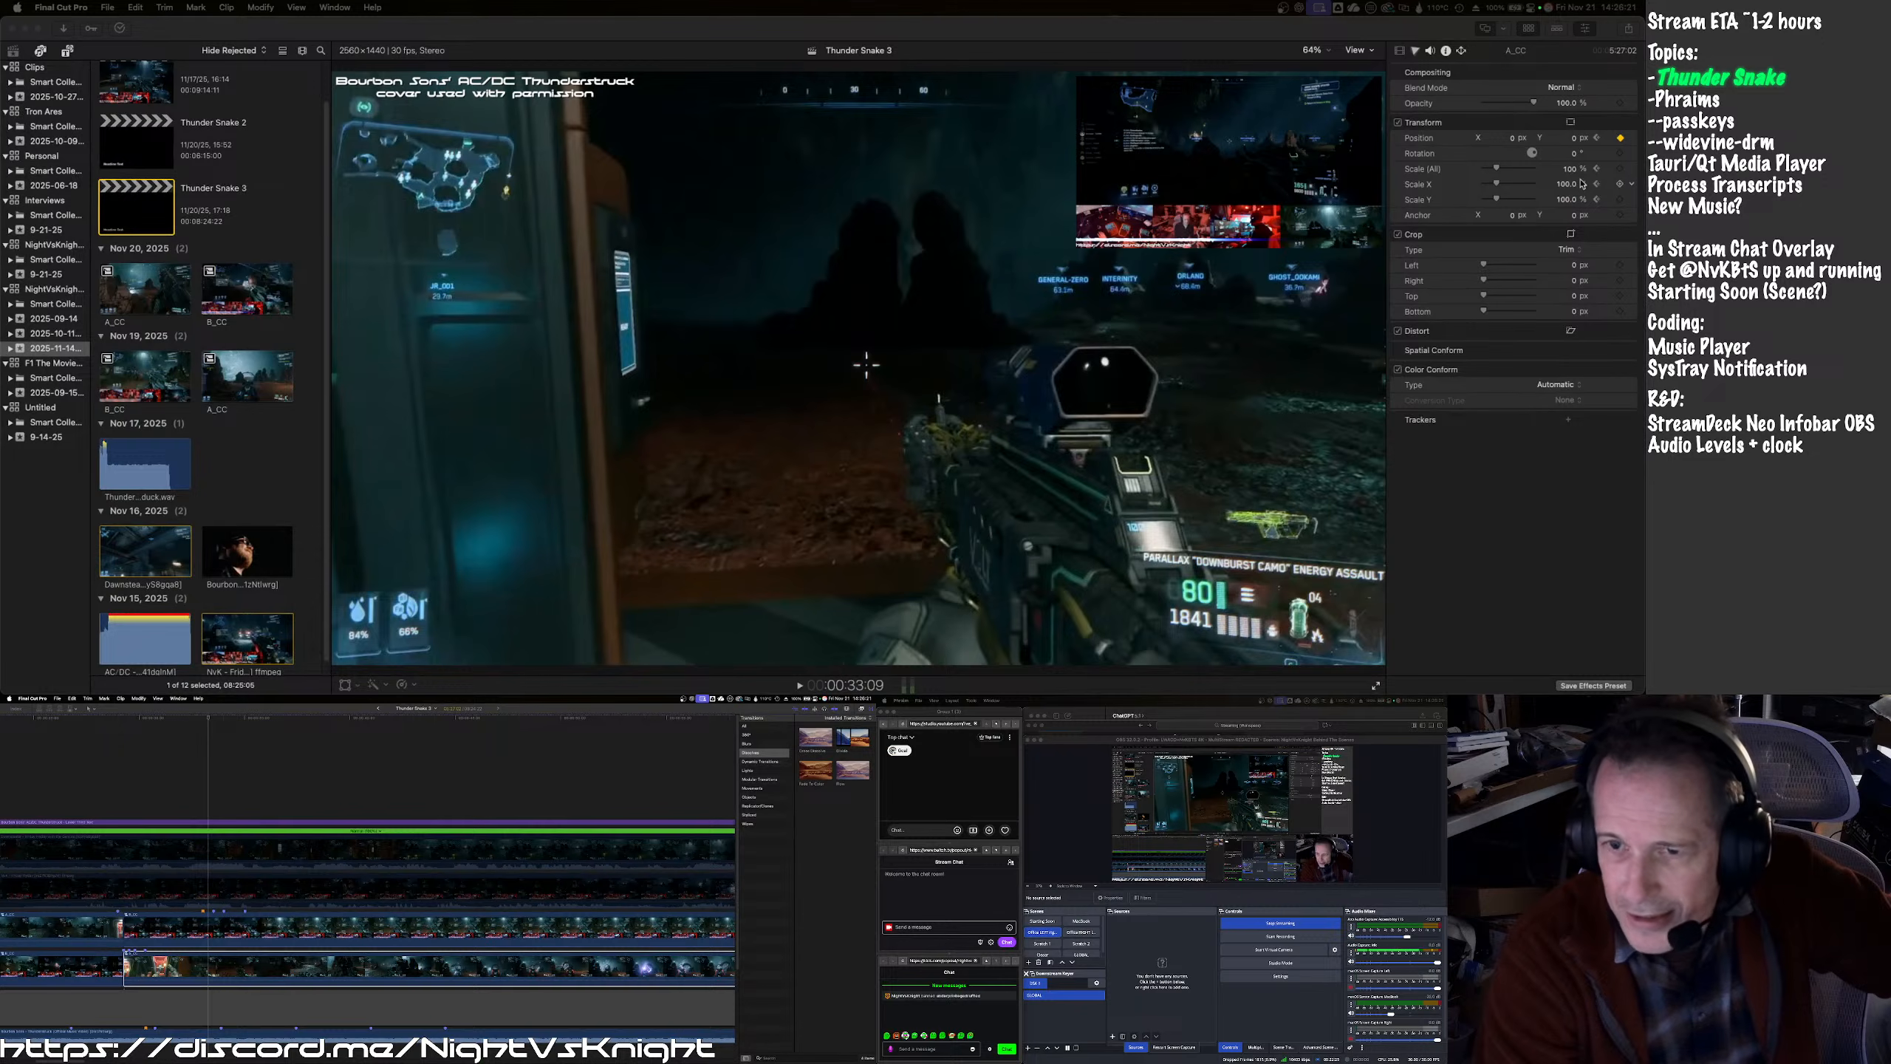
- At 33:09, set the lower gameplay clip's overall scale to 29% and its position to X 900 px, Y 500 px
left_click(1570, 170)
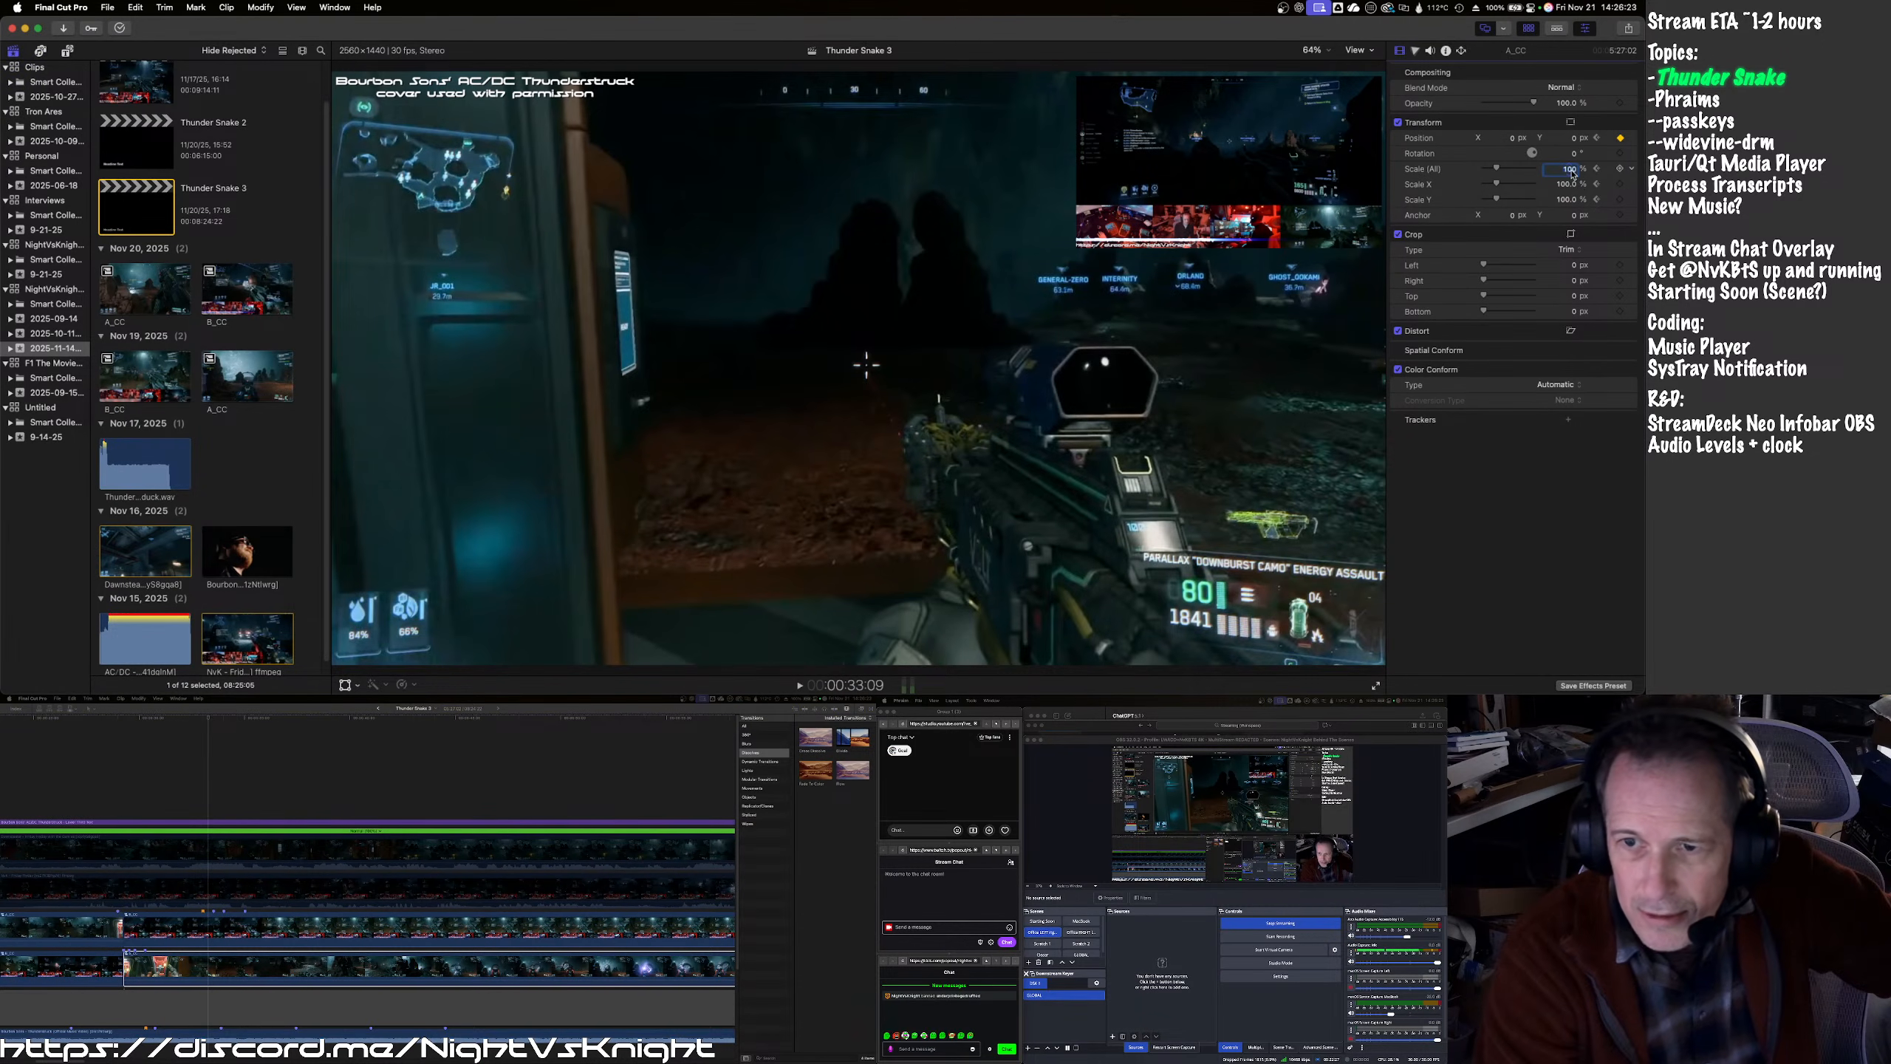
key("Tab")
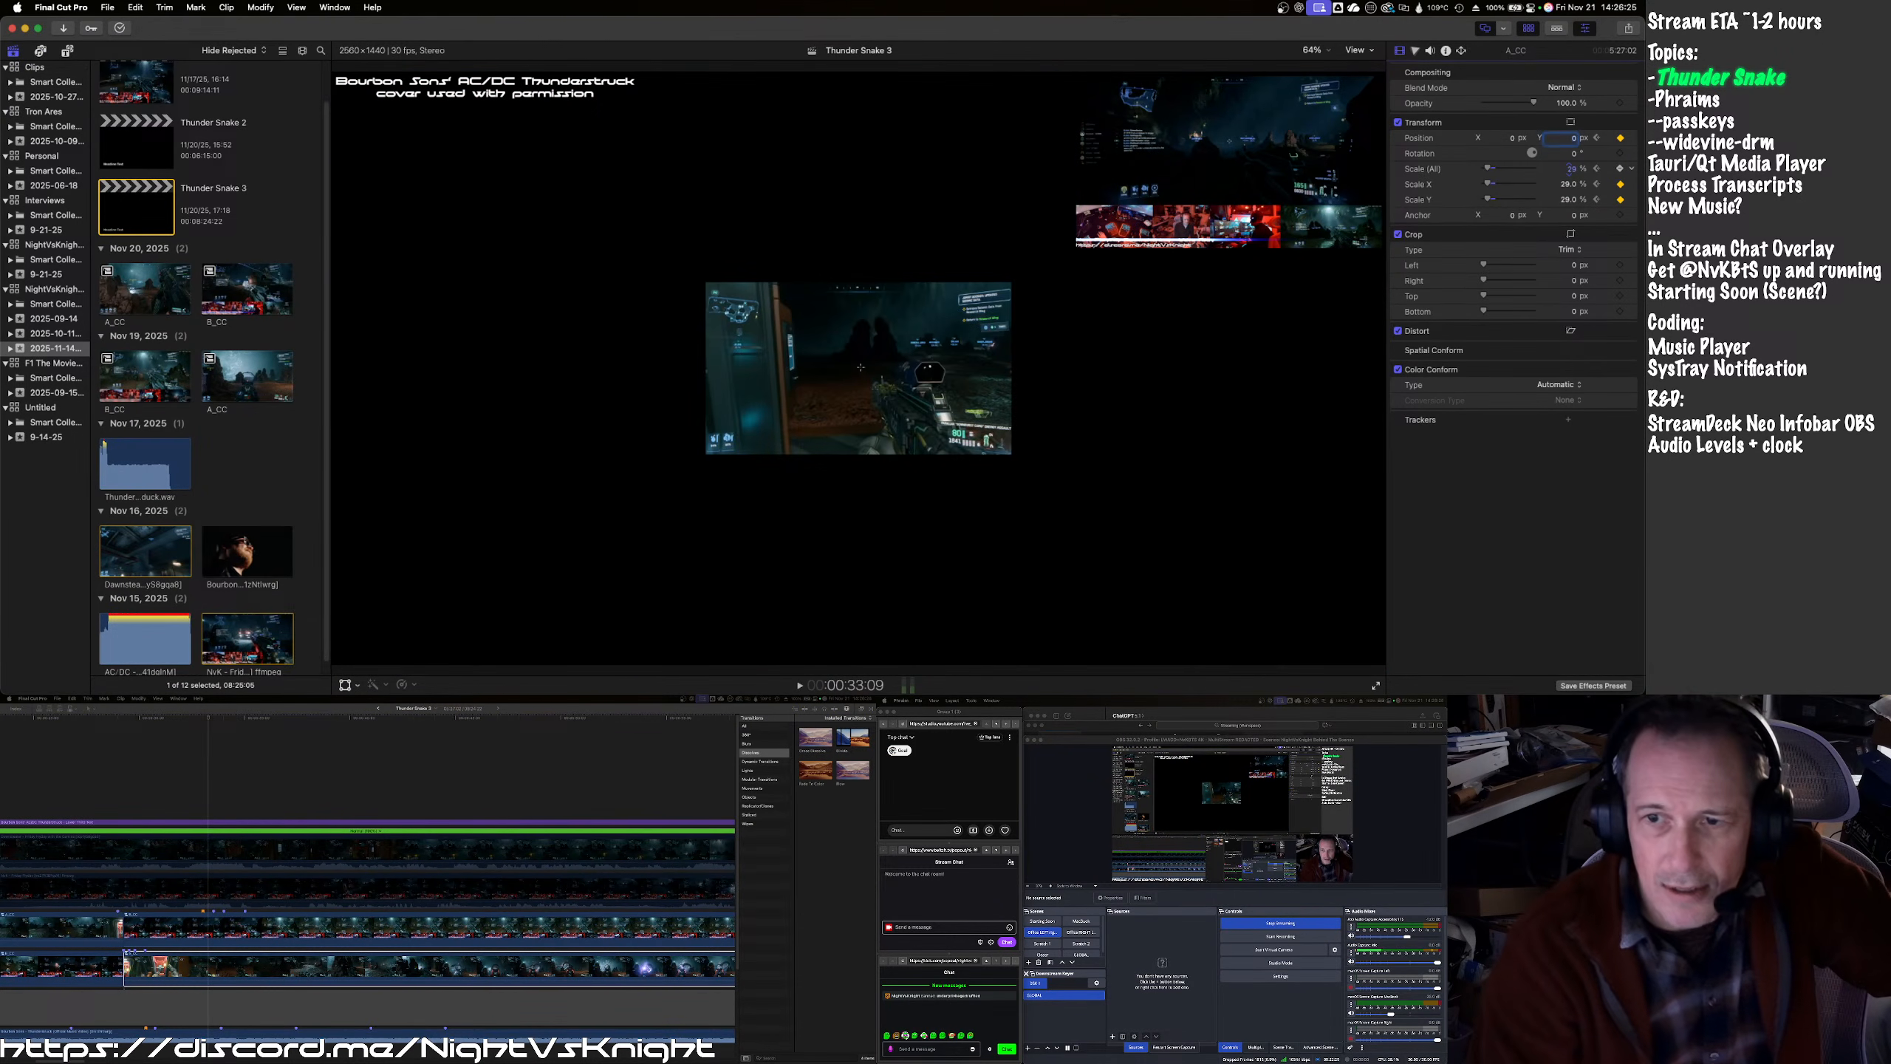
type("500")
key("Tab")
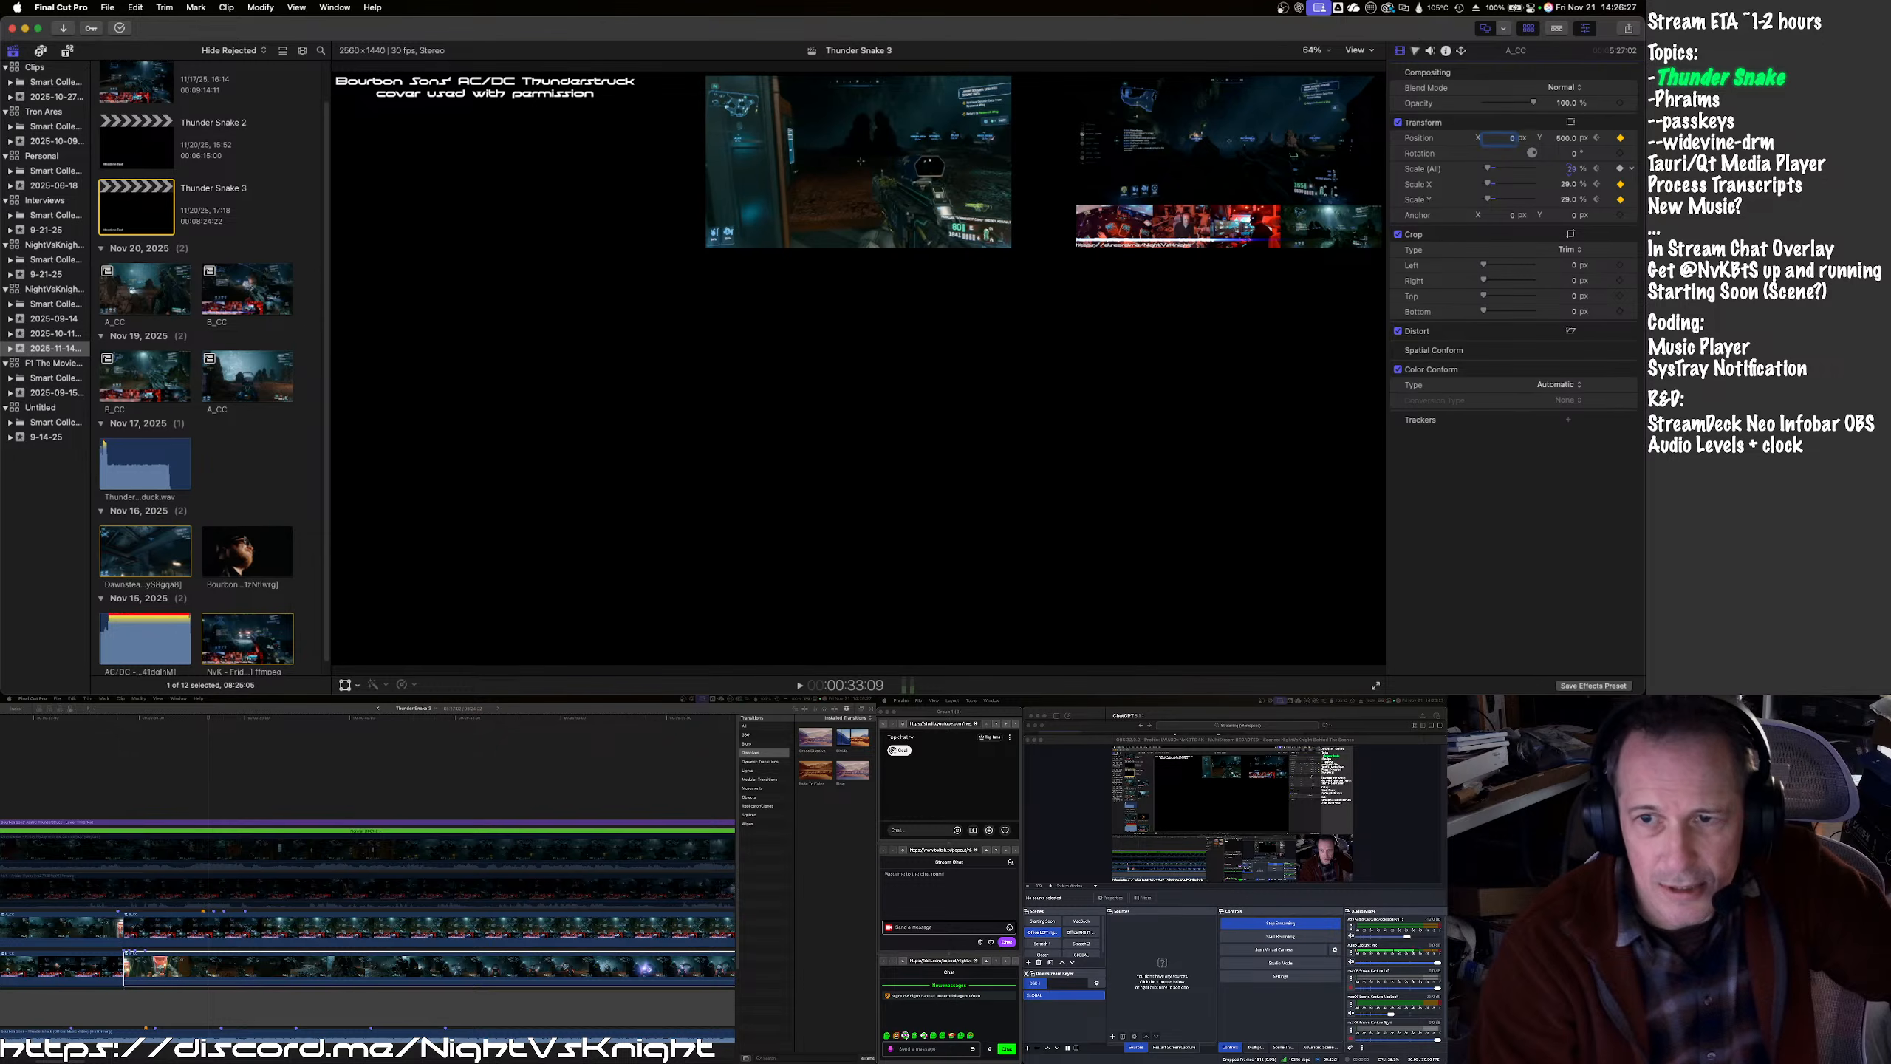
type("900")
key("Return")
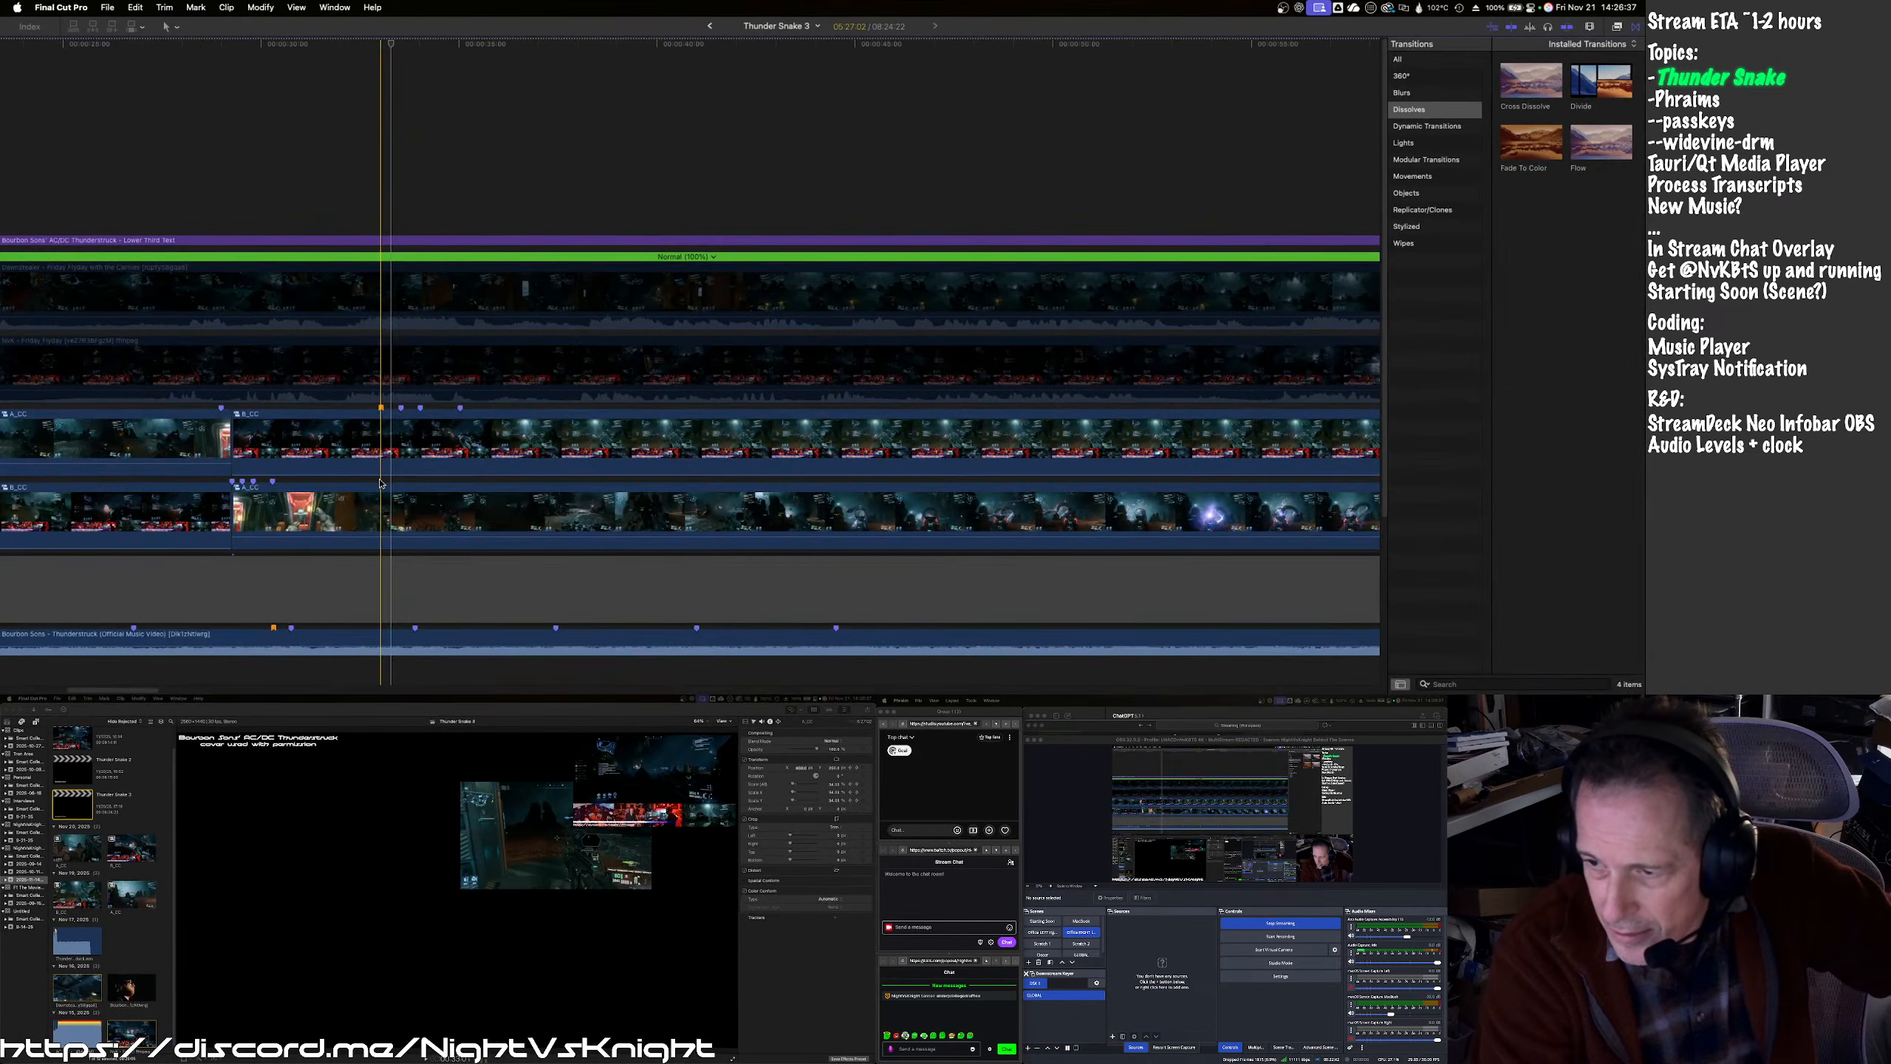
- Return to the lower gameplay clip's first new keyframe at 32:23 and set its overall scale to 100%
left_click(380, 482)
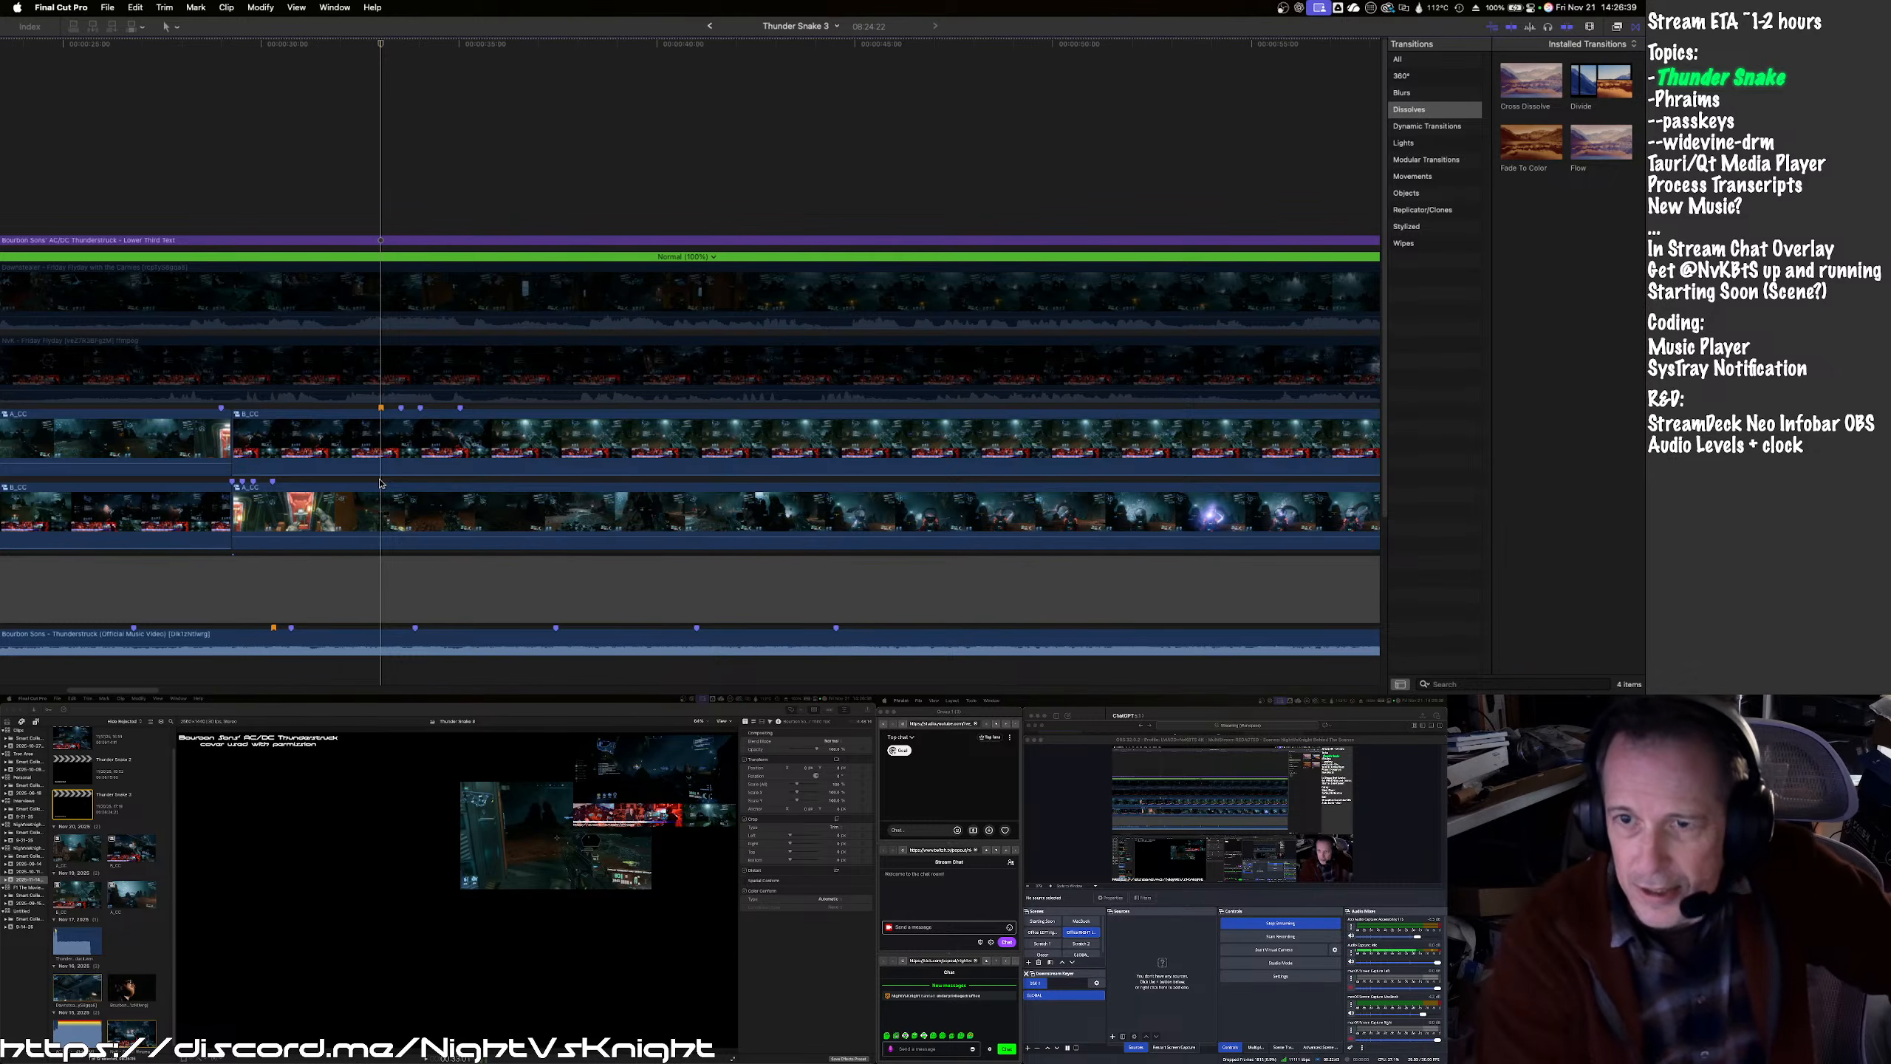
left_click(371, 529)
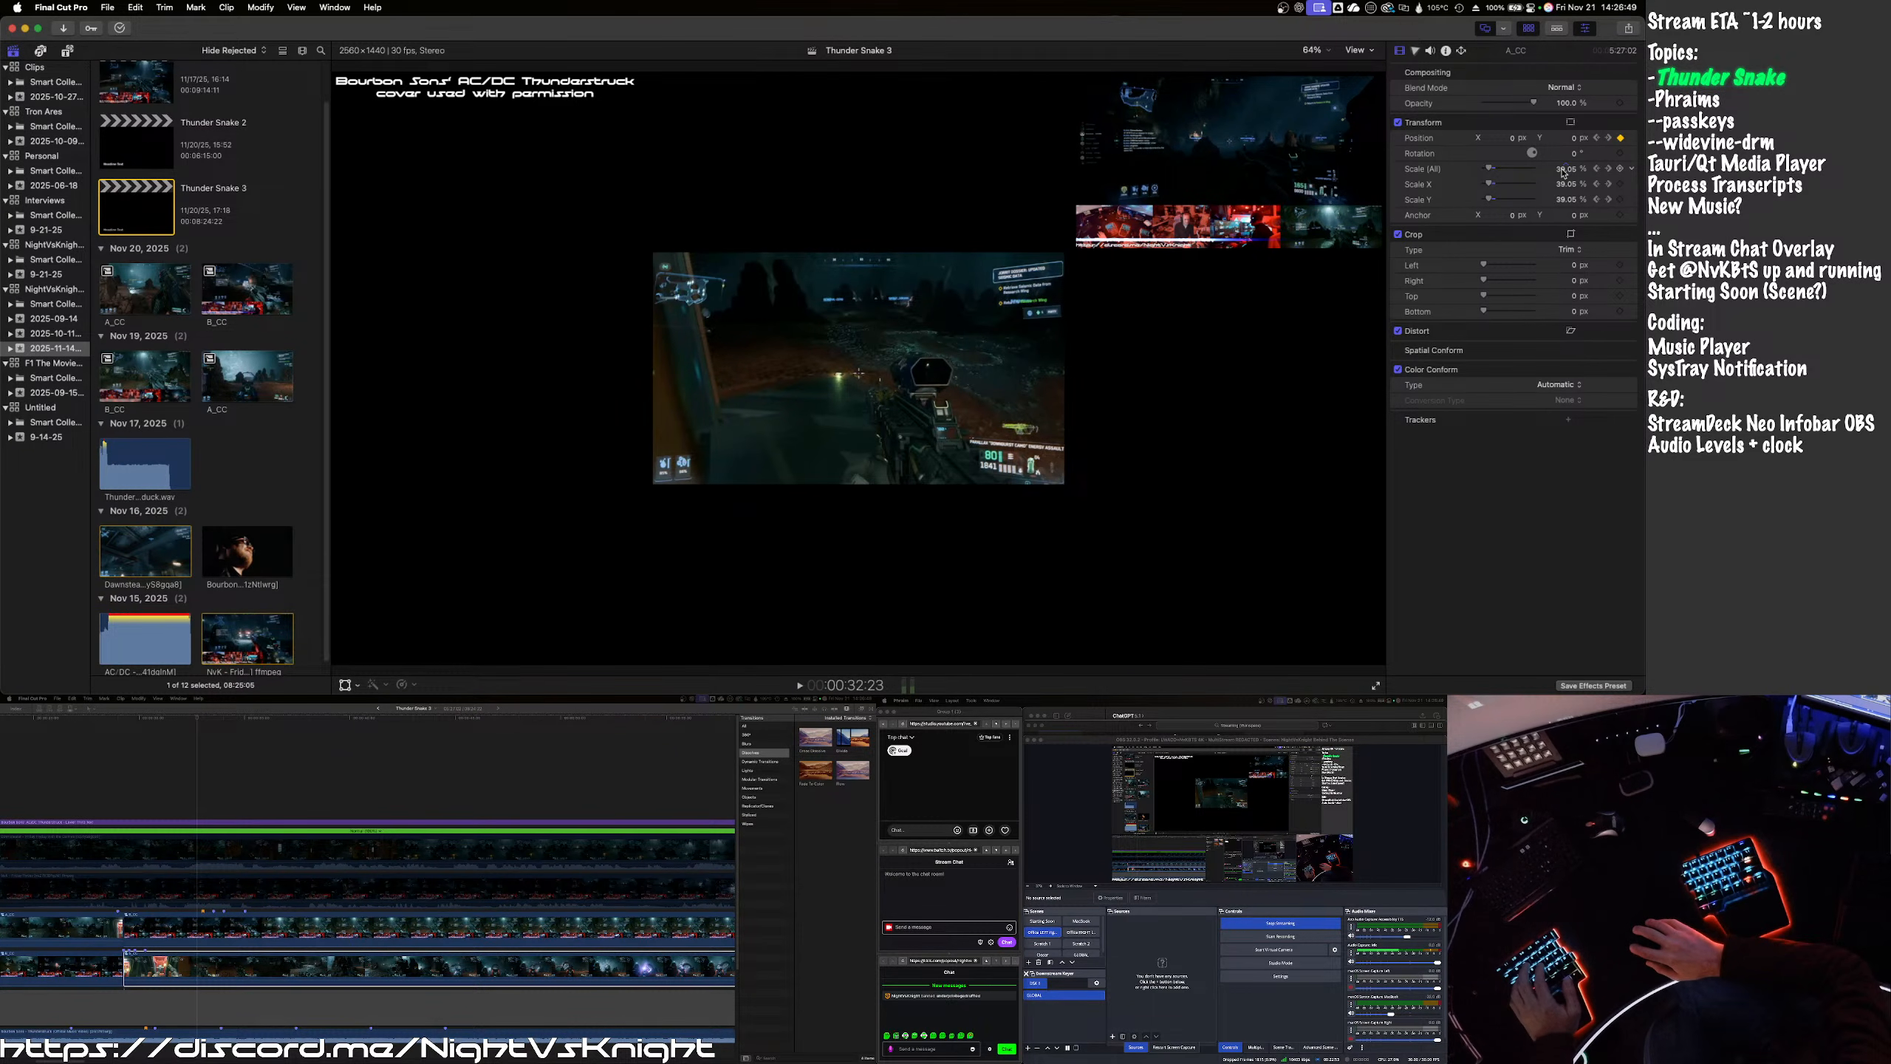
type("100")
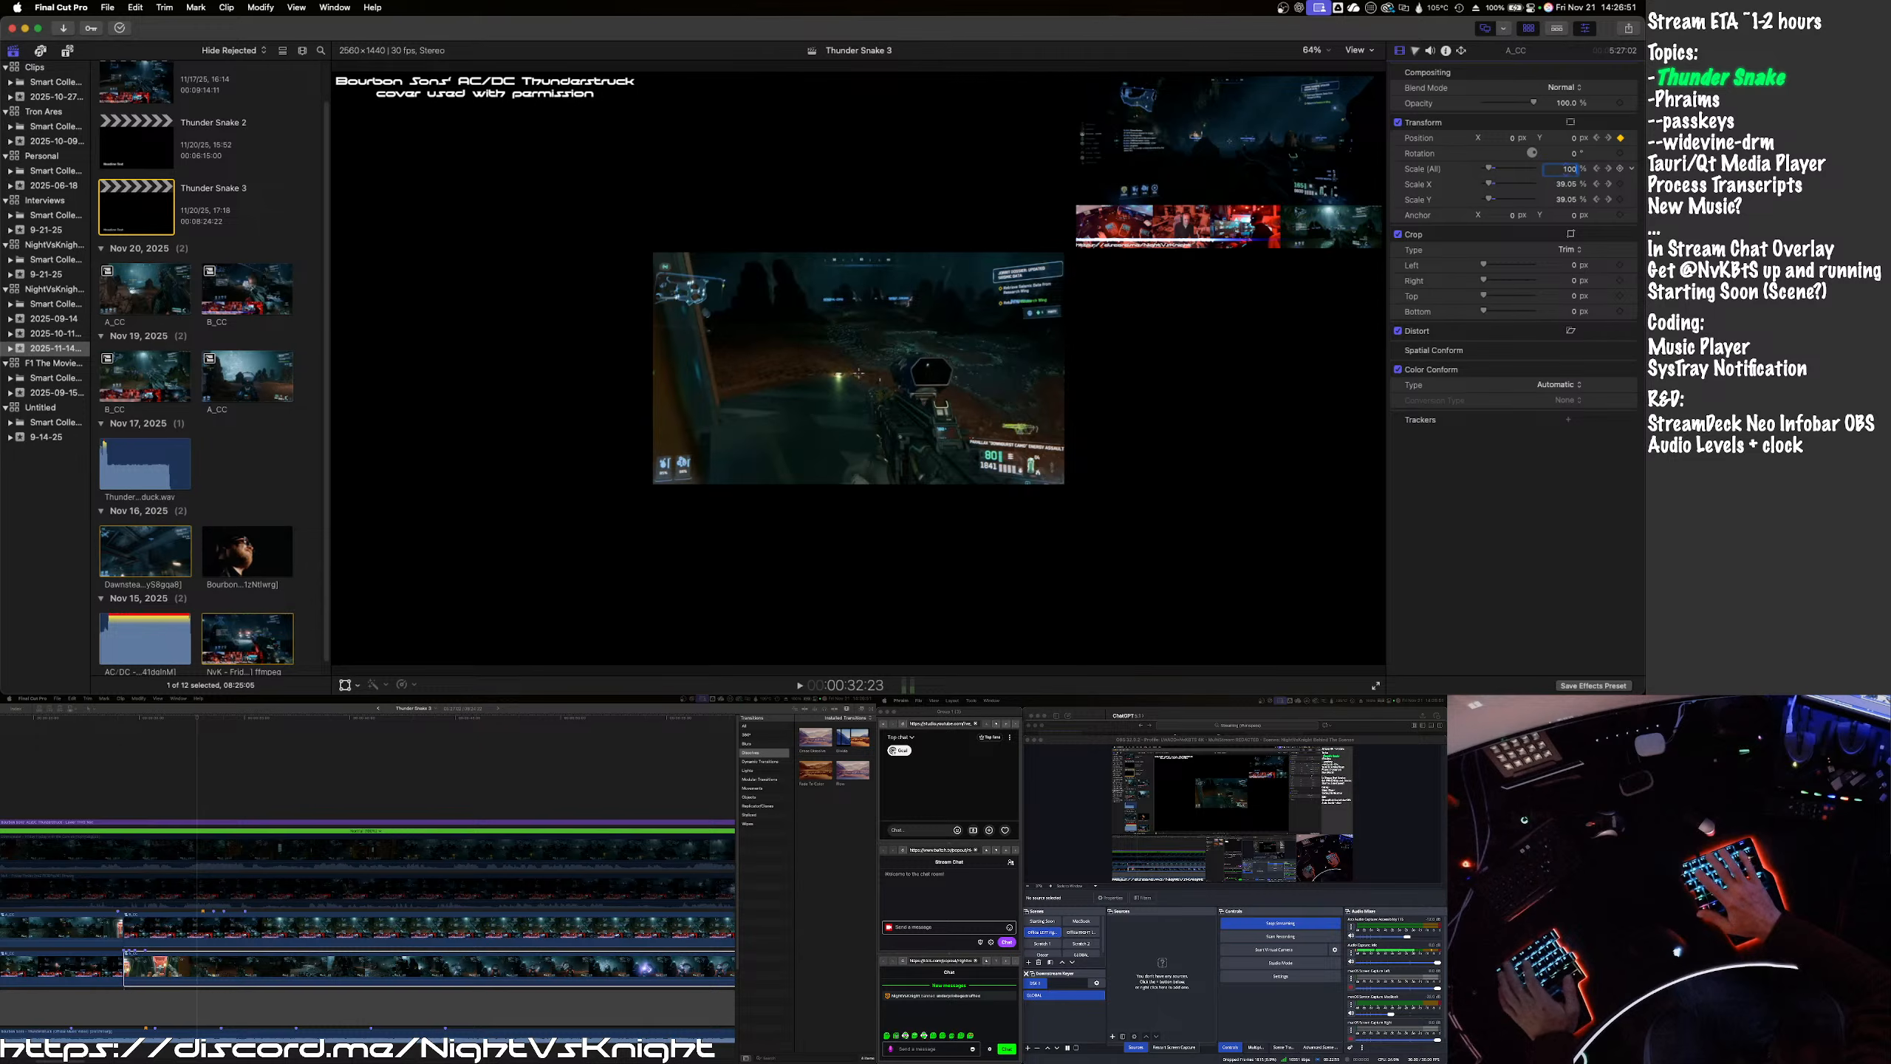
key("Return")
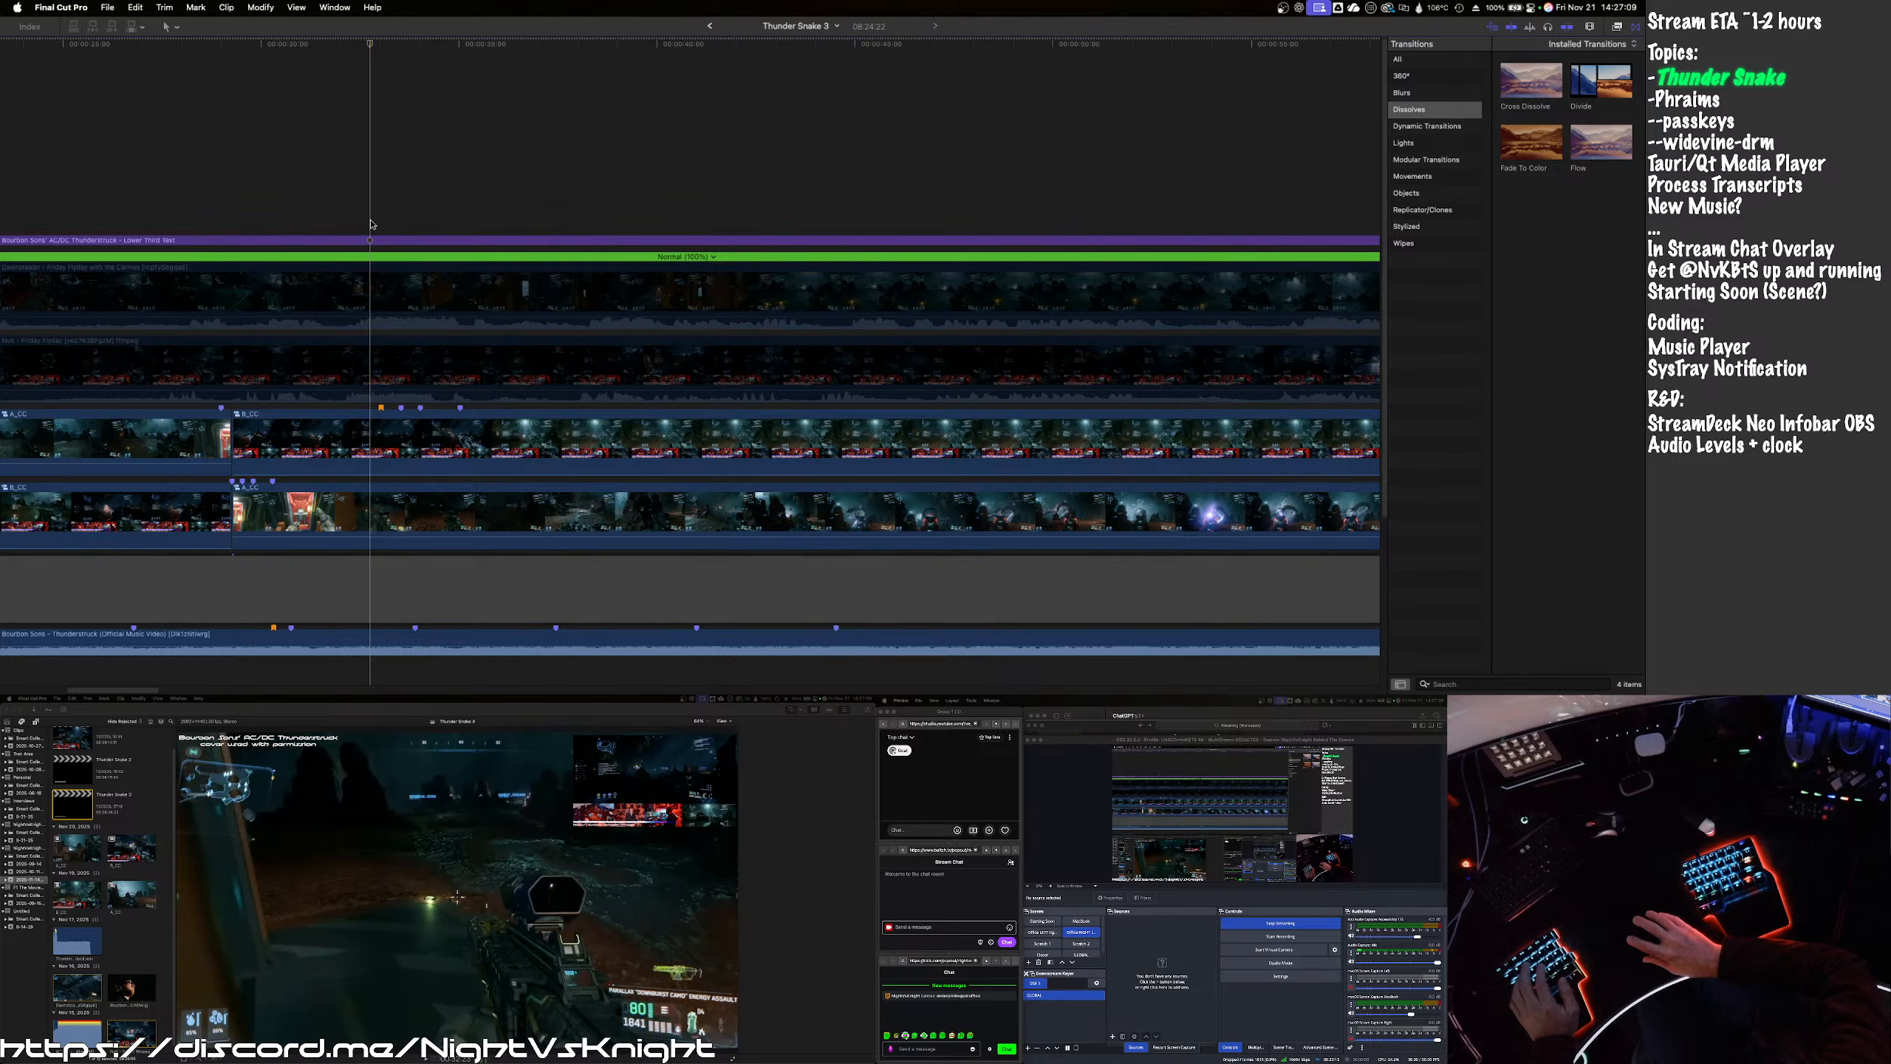
- Step frame by frame through the lower gameplay clip's shrink animation and back to the chapter marker to check its motion
left_click(374, 497)
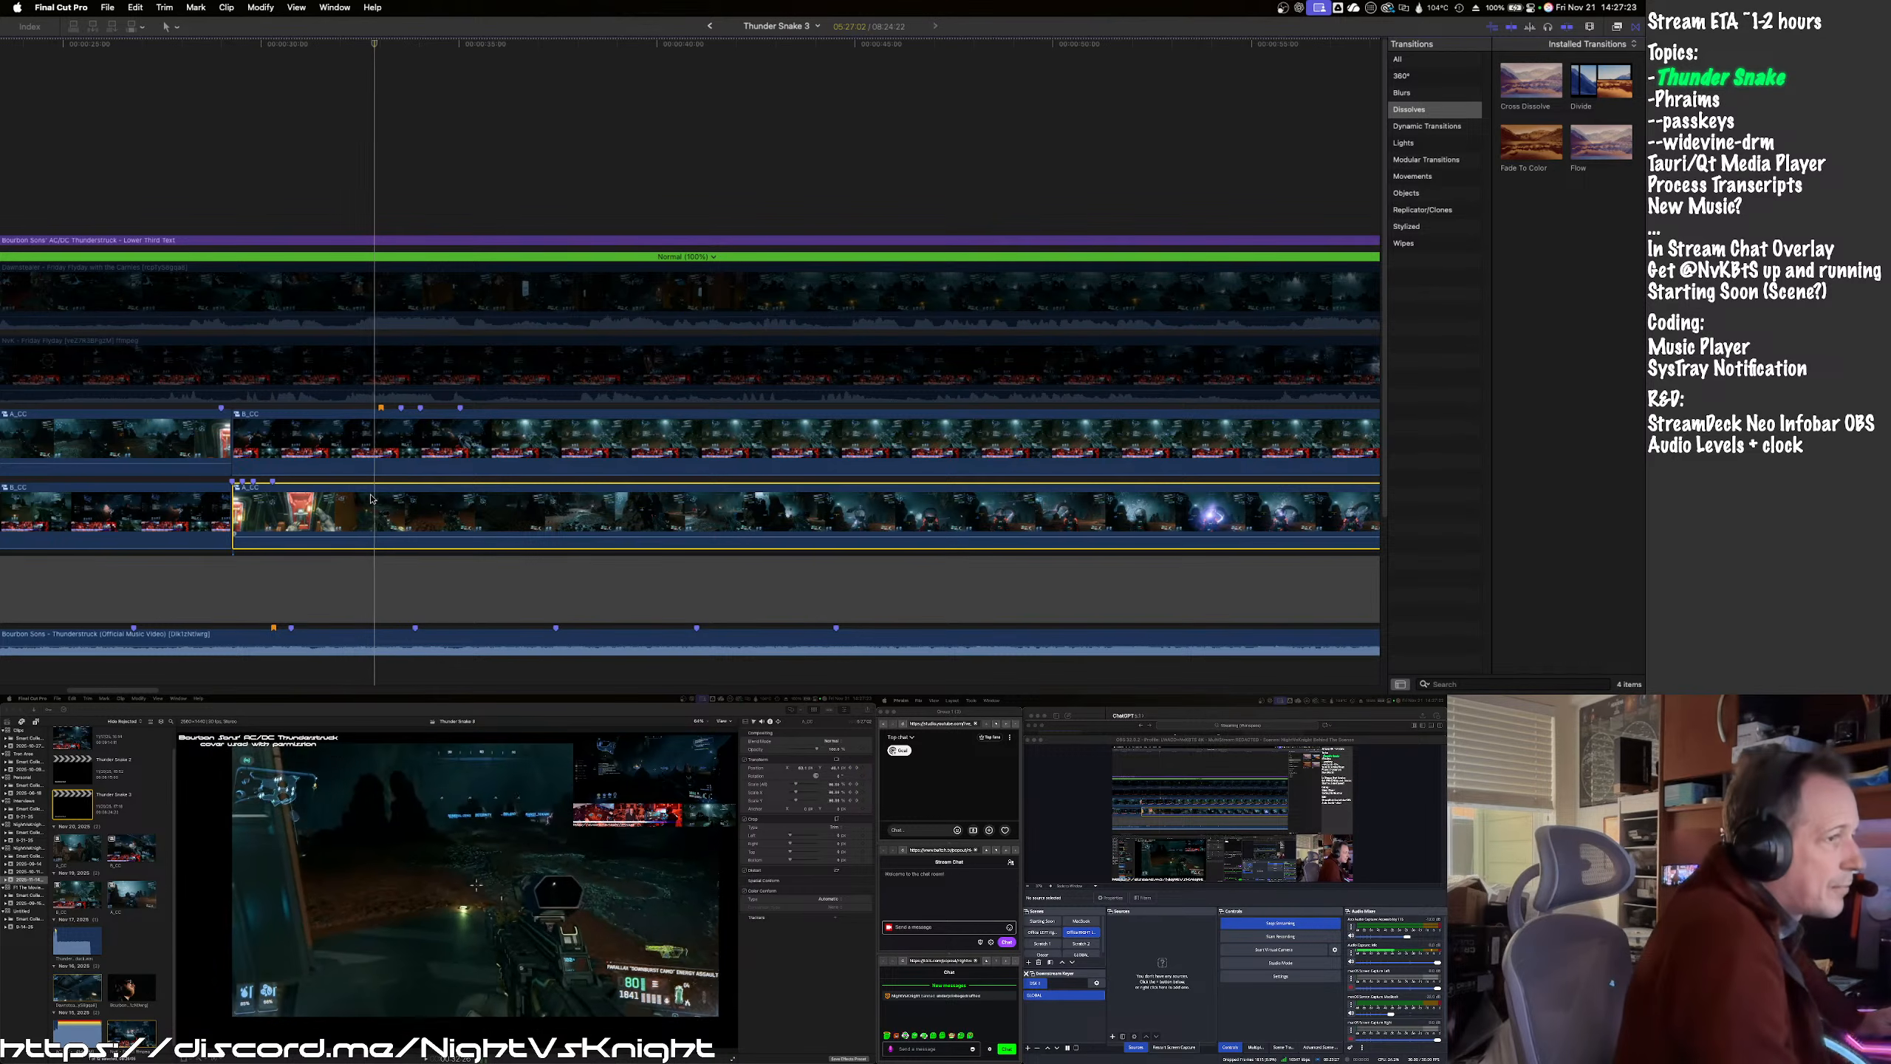
key("Right")
key("Right")
key("Right")
key("Right")
key("Right")
key("Right")
key("Right")
key("Right")
key("Right")
key("Right")
key("Right")
key("Right")
key("Right")
key("Right")
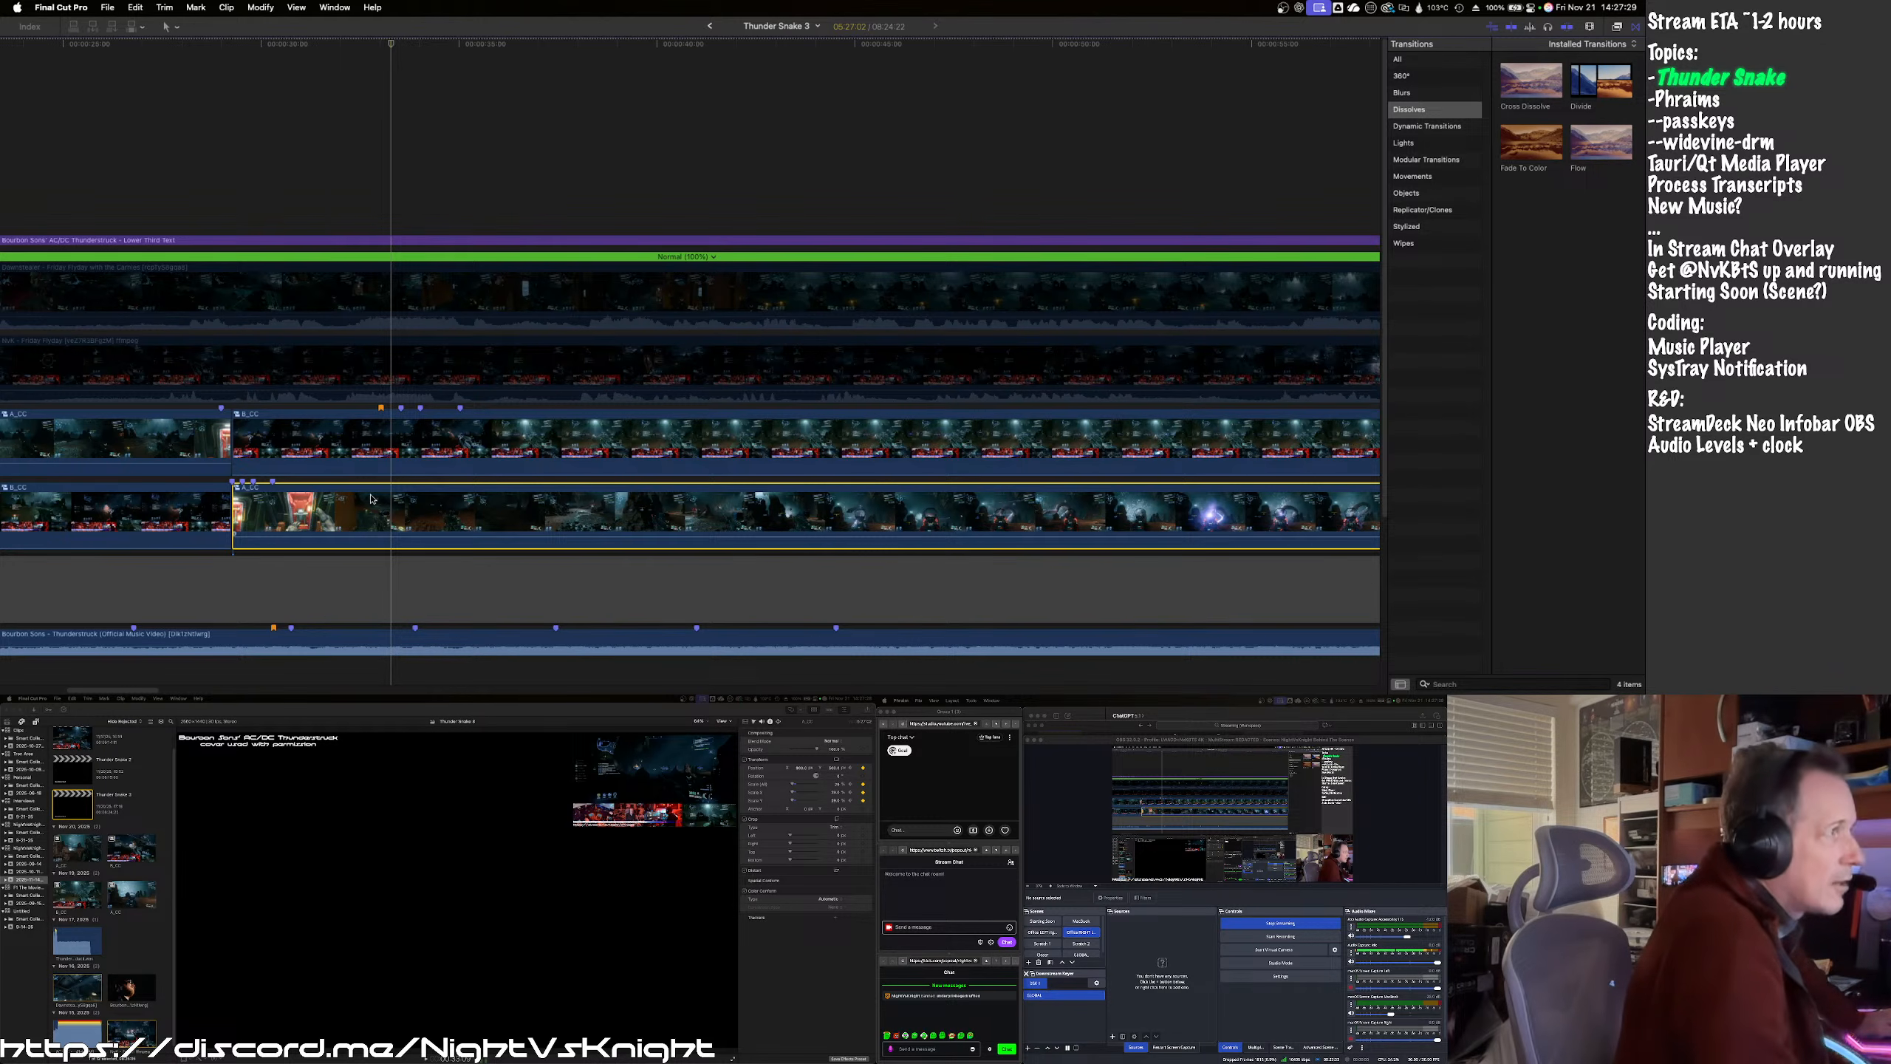
key("Left")
key("Left")
key("Left")
key("Left")
key("Left")
key("Left")
key("Left")
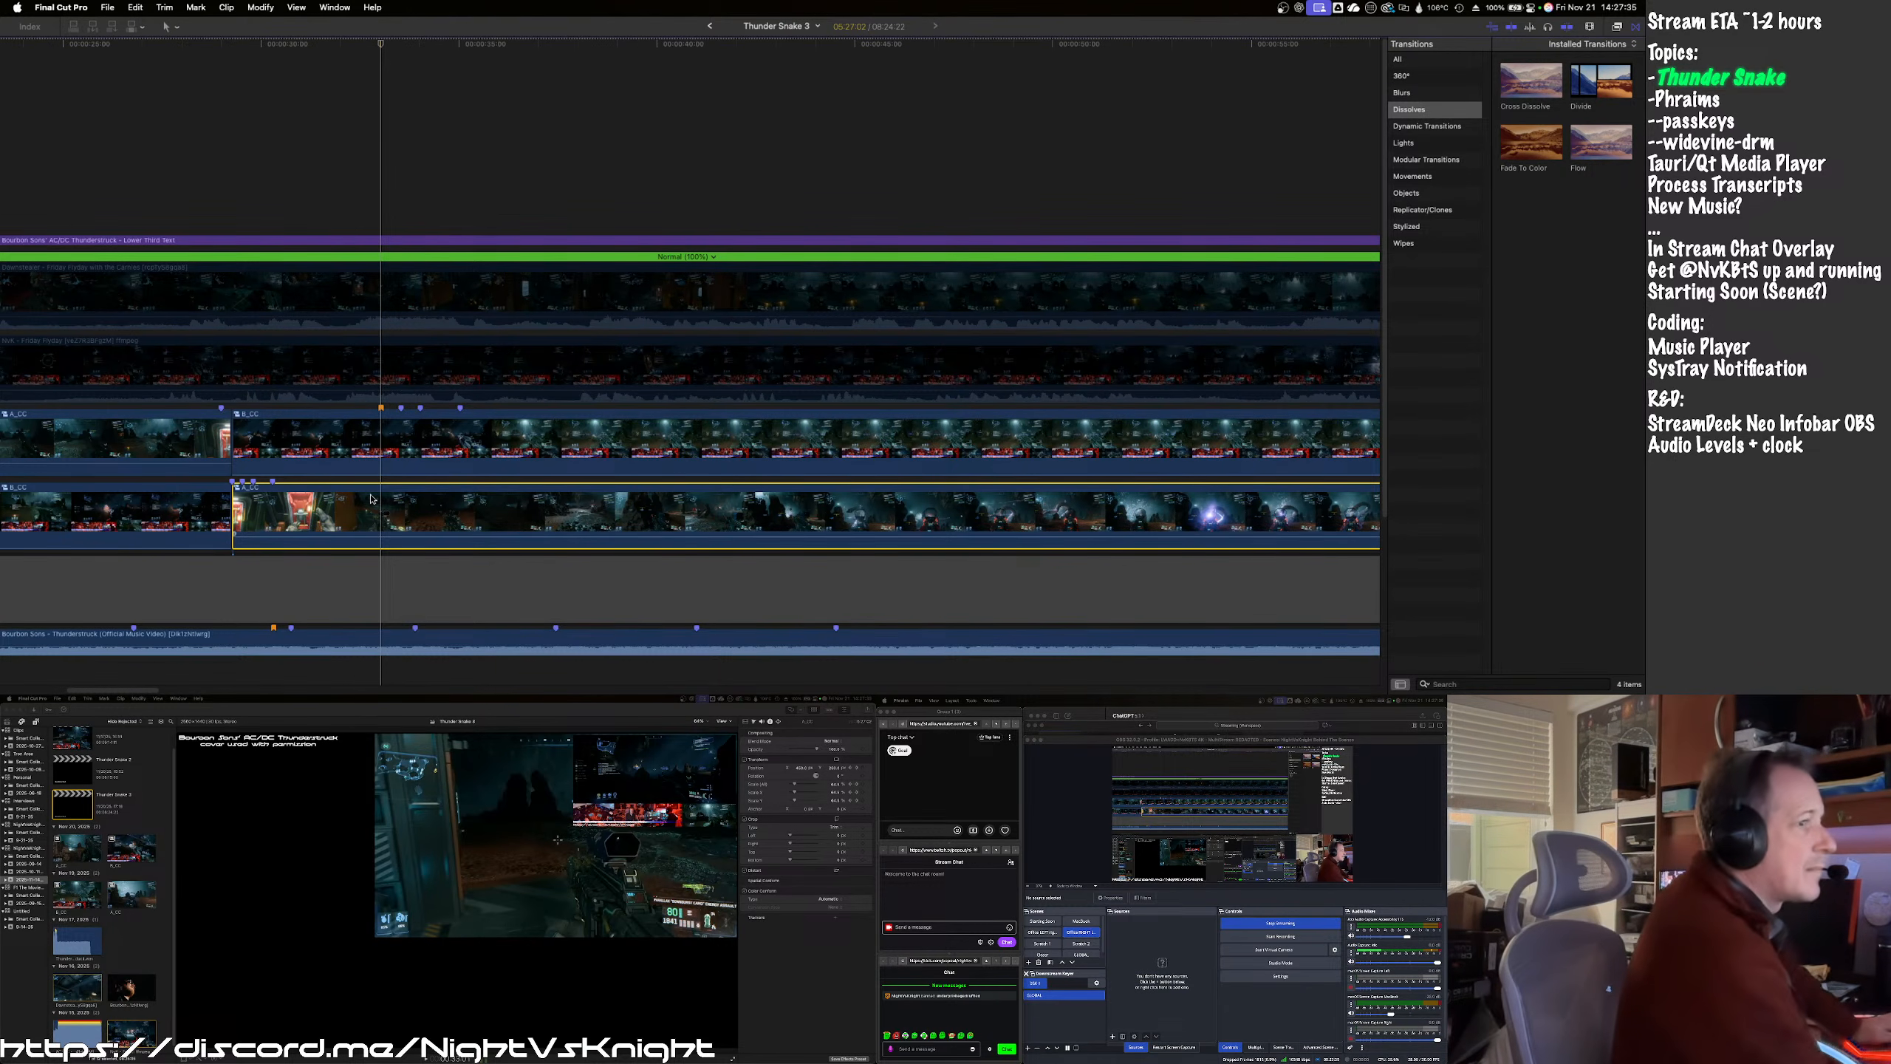
- Select the upper gameplay clip, step back to 32:23 and add a Scale (All) keyframe there
left_click(381, 452)
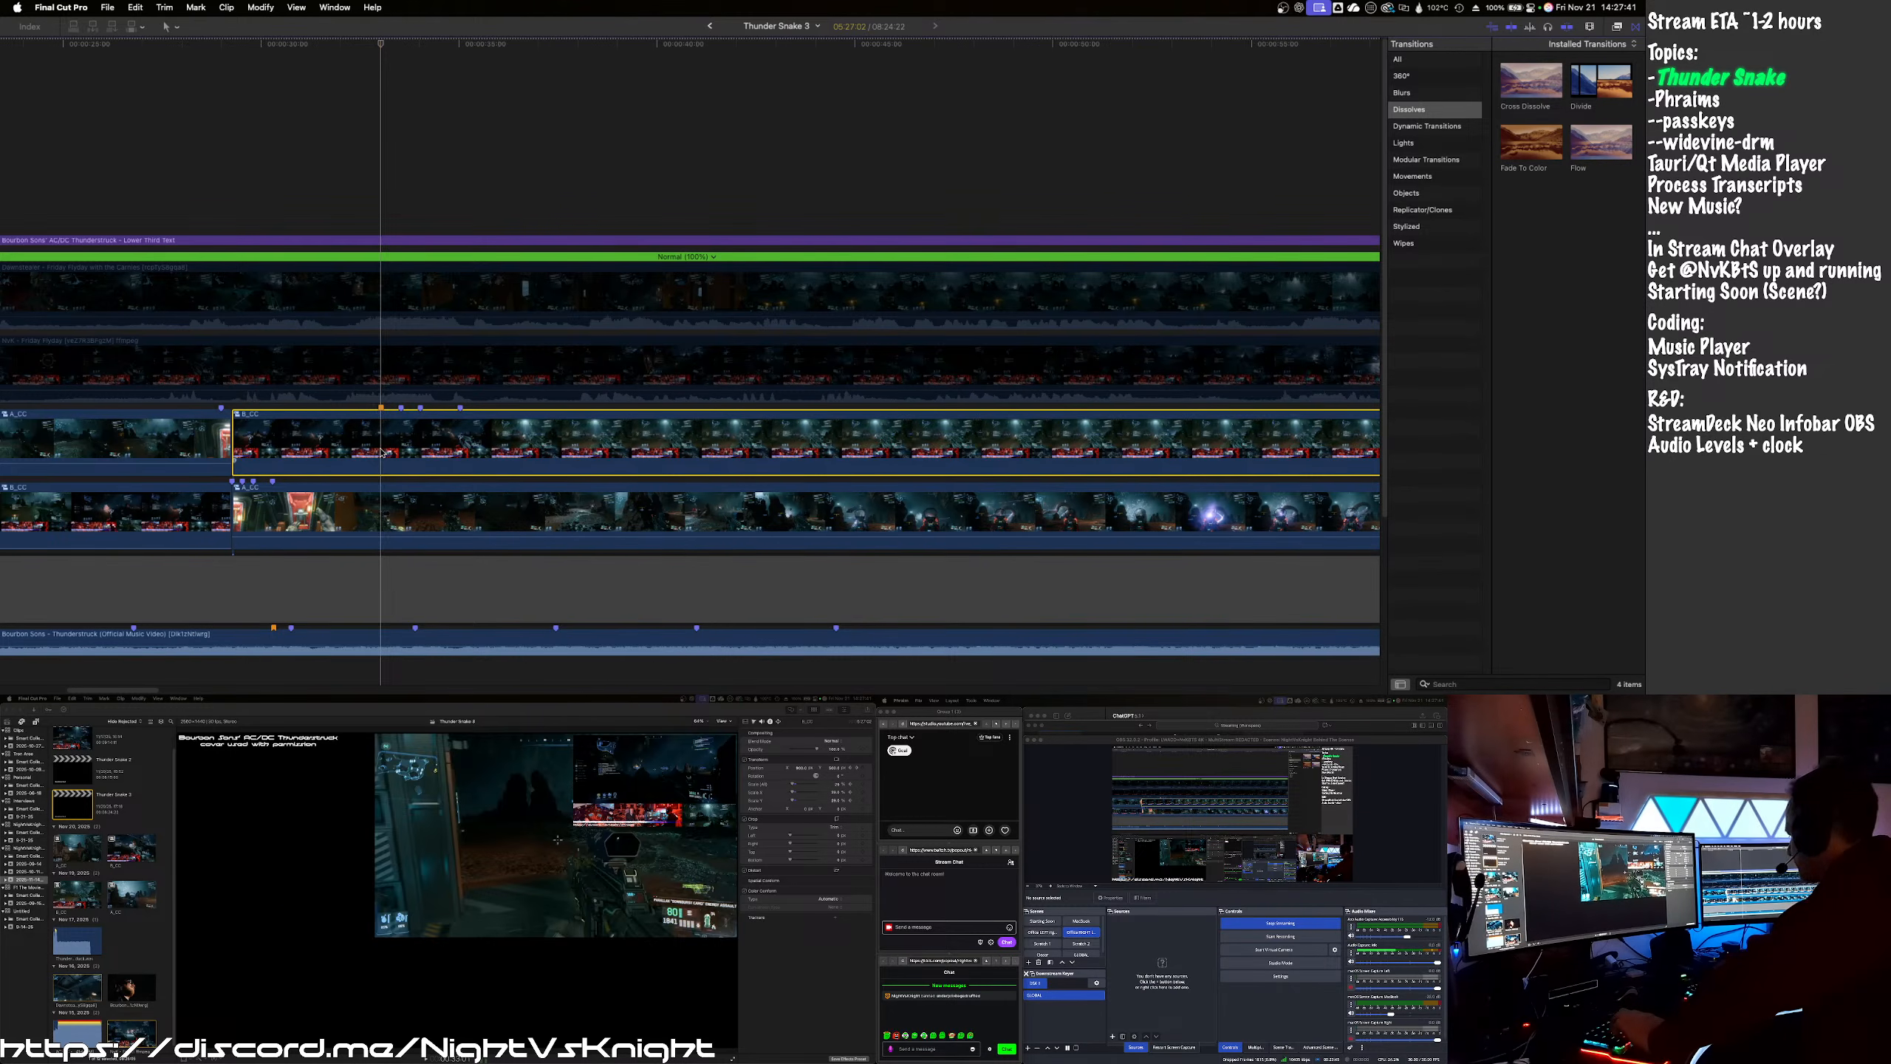
key("Left")
key("Left")
key("Left")
key("Left")
key("Left")
key("Left")
key("Left")
key("Left")
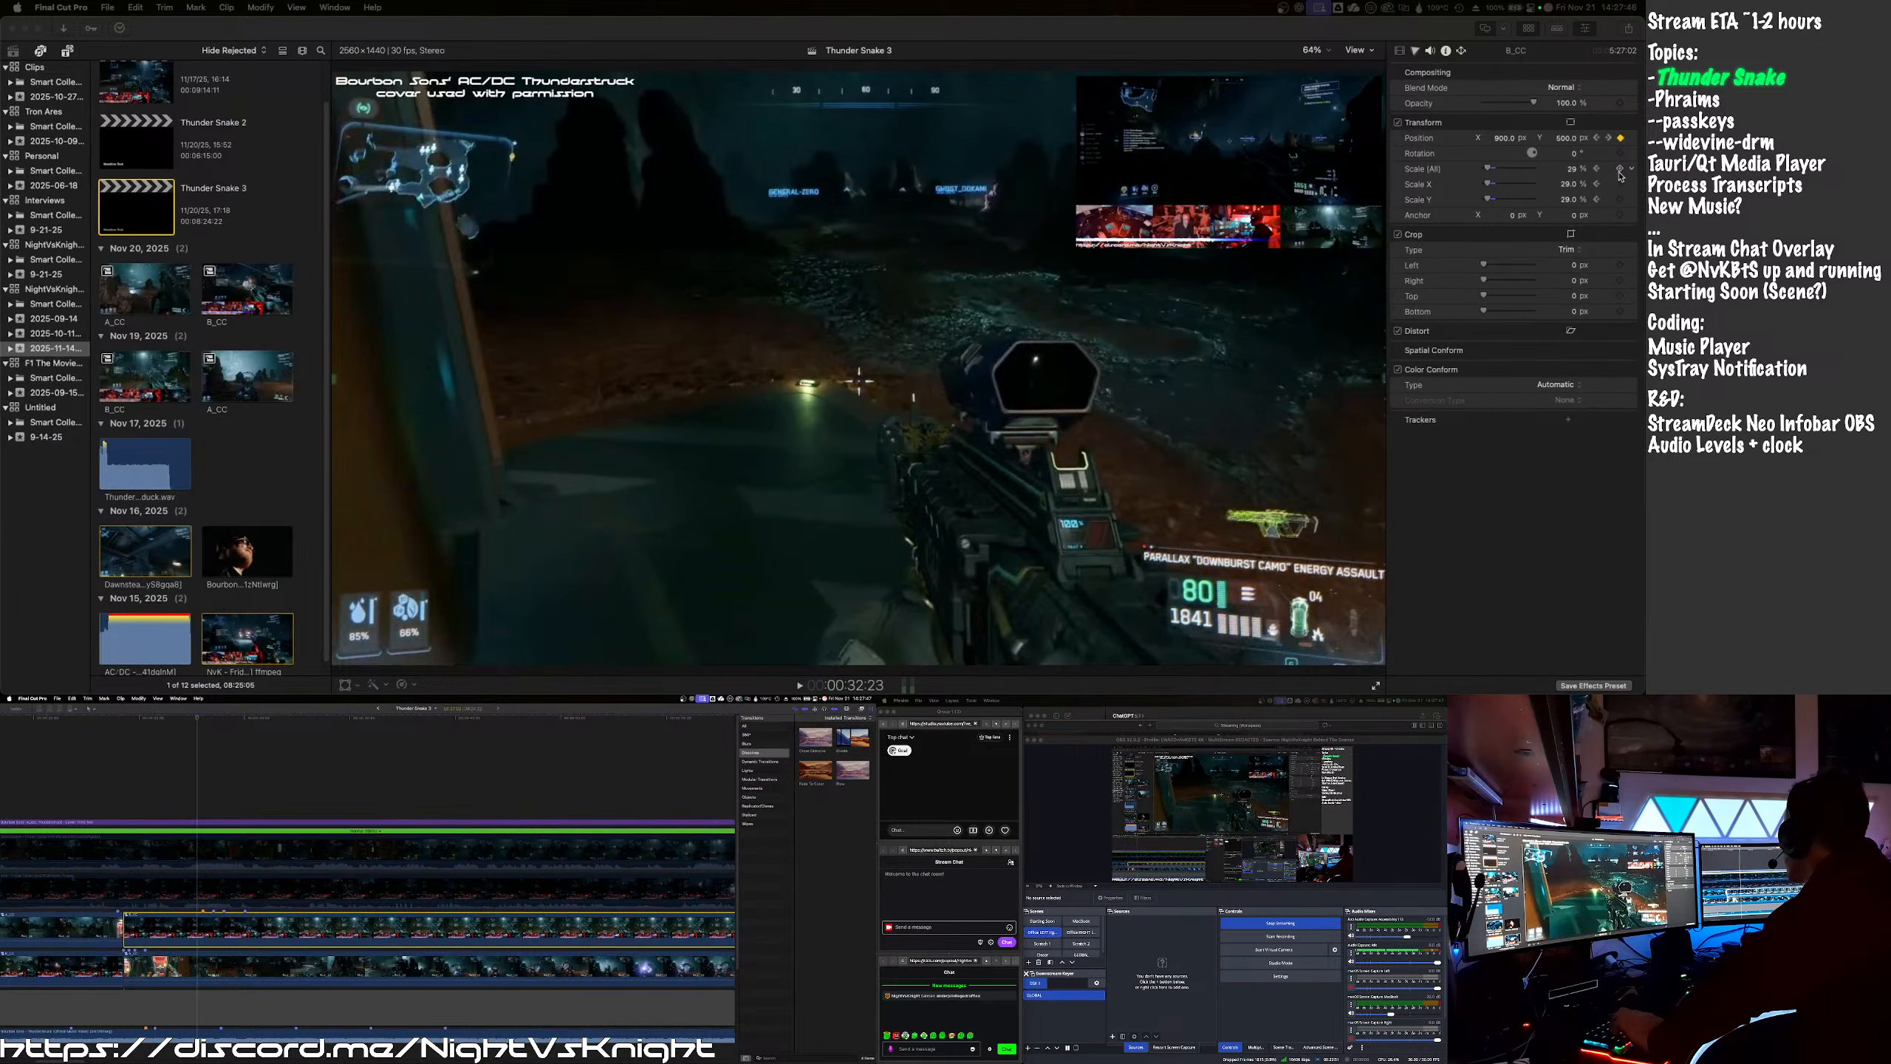
left_click(1621, 171)
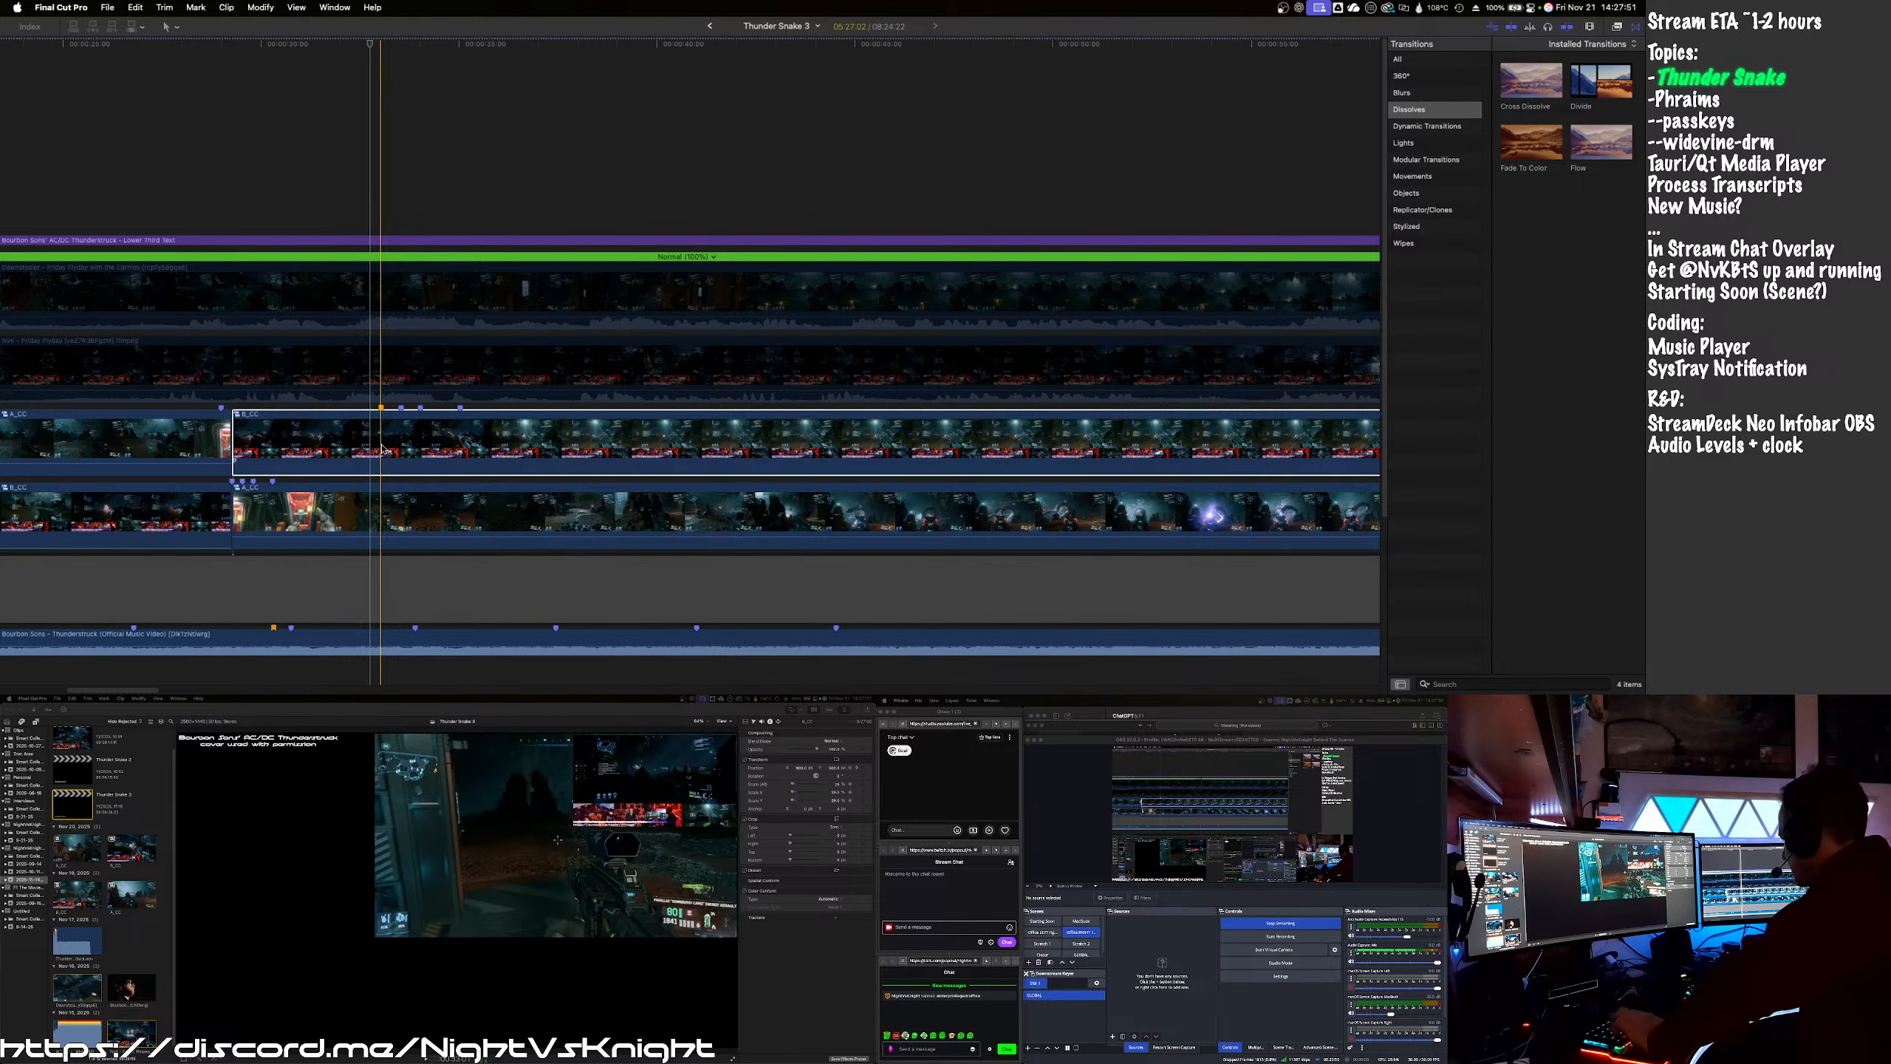
- At 33:09, set the upper gameplay clip's overall scale to 100% and its position to X 0, Y 0
key("space")
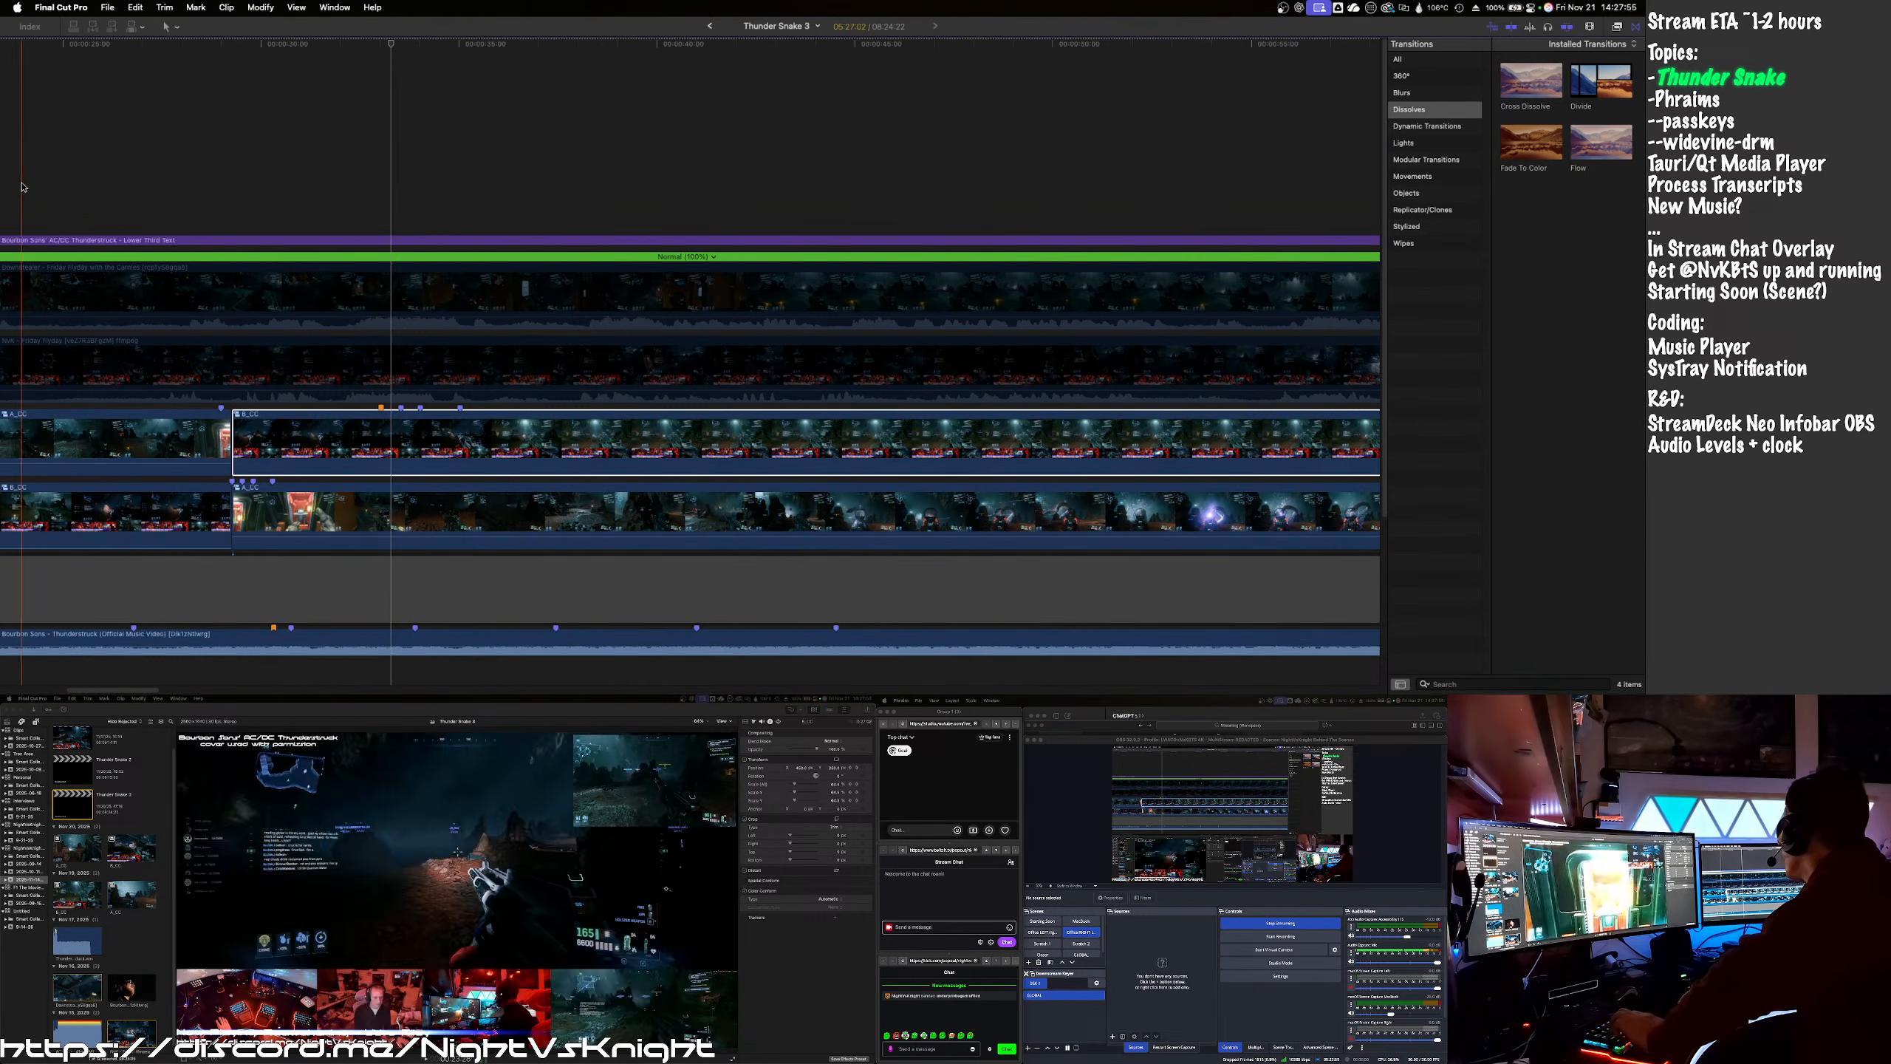
left_click(864, 785)
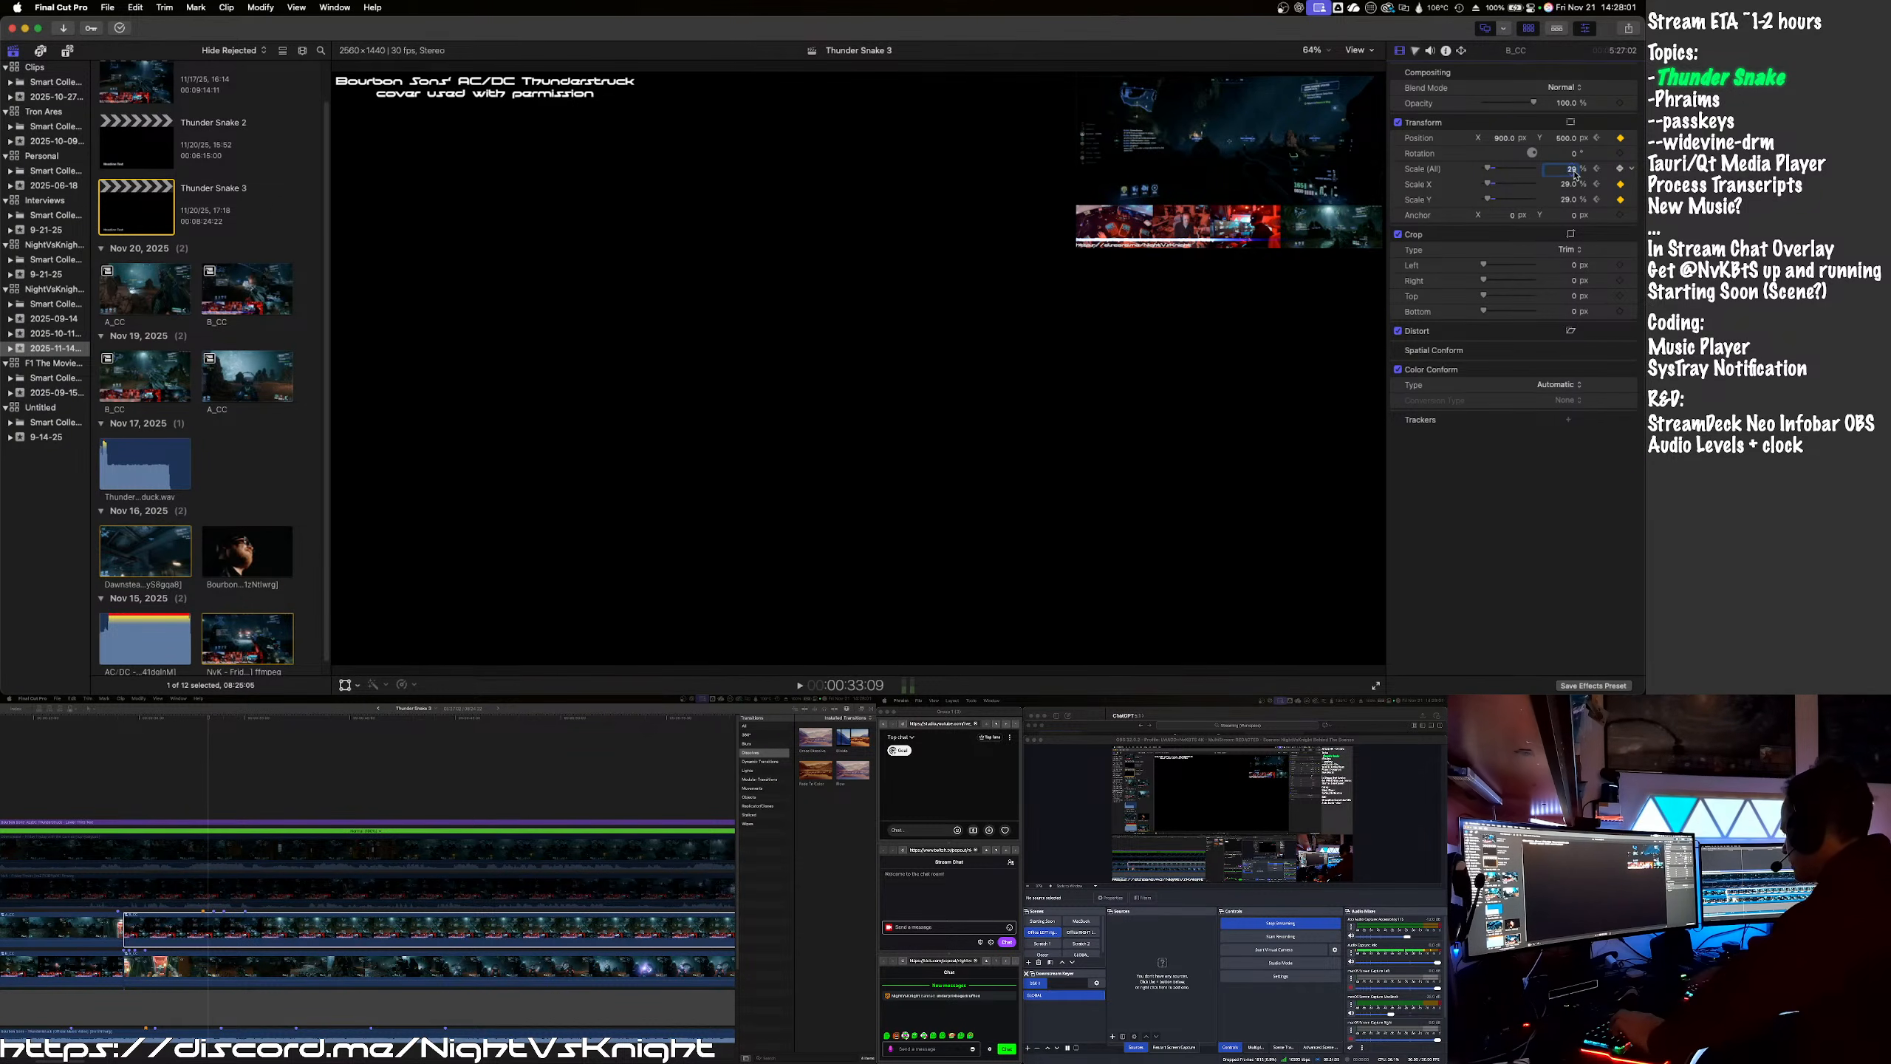
key("Return")
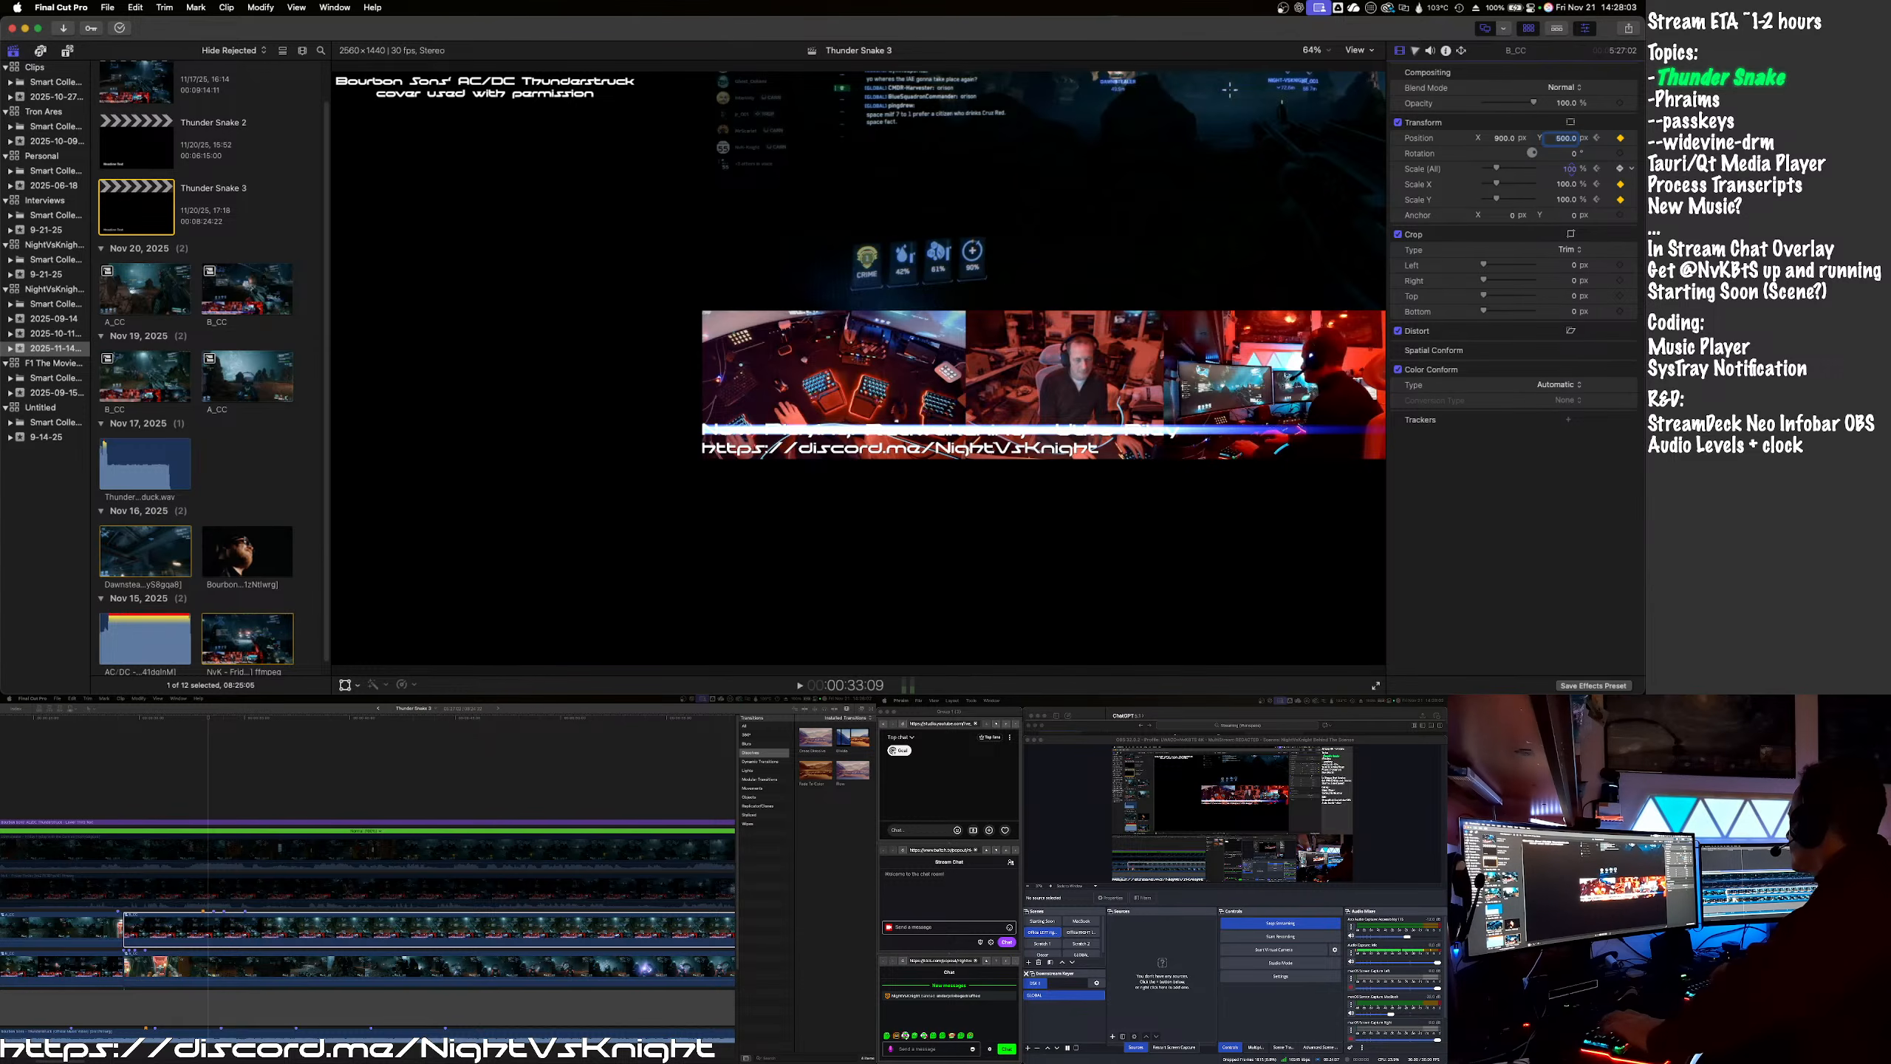
key("Tab")
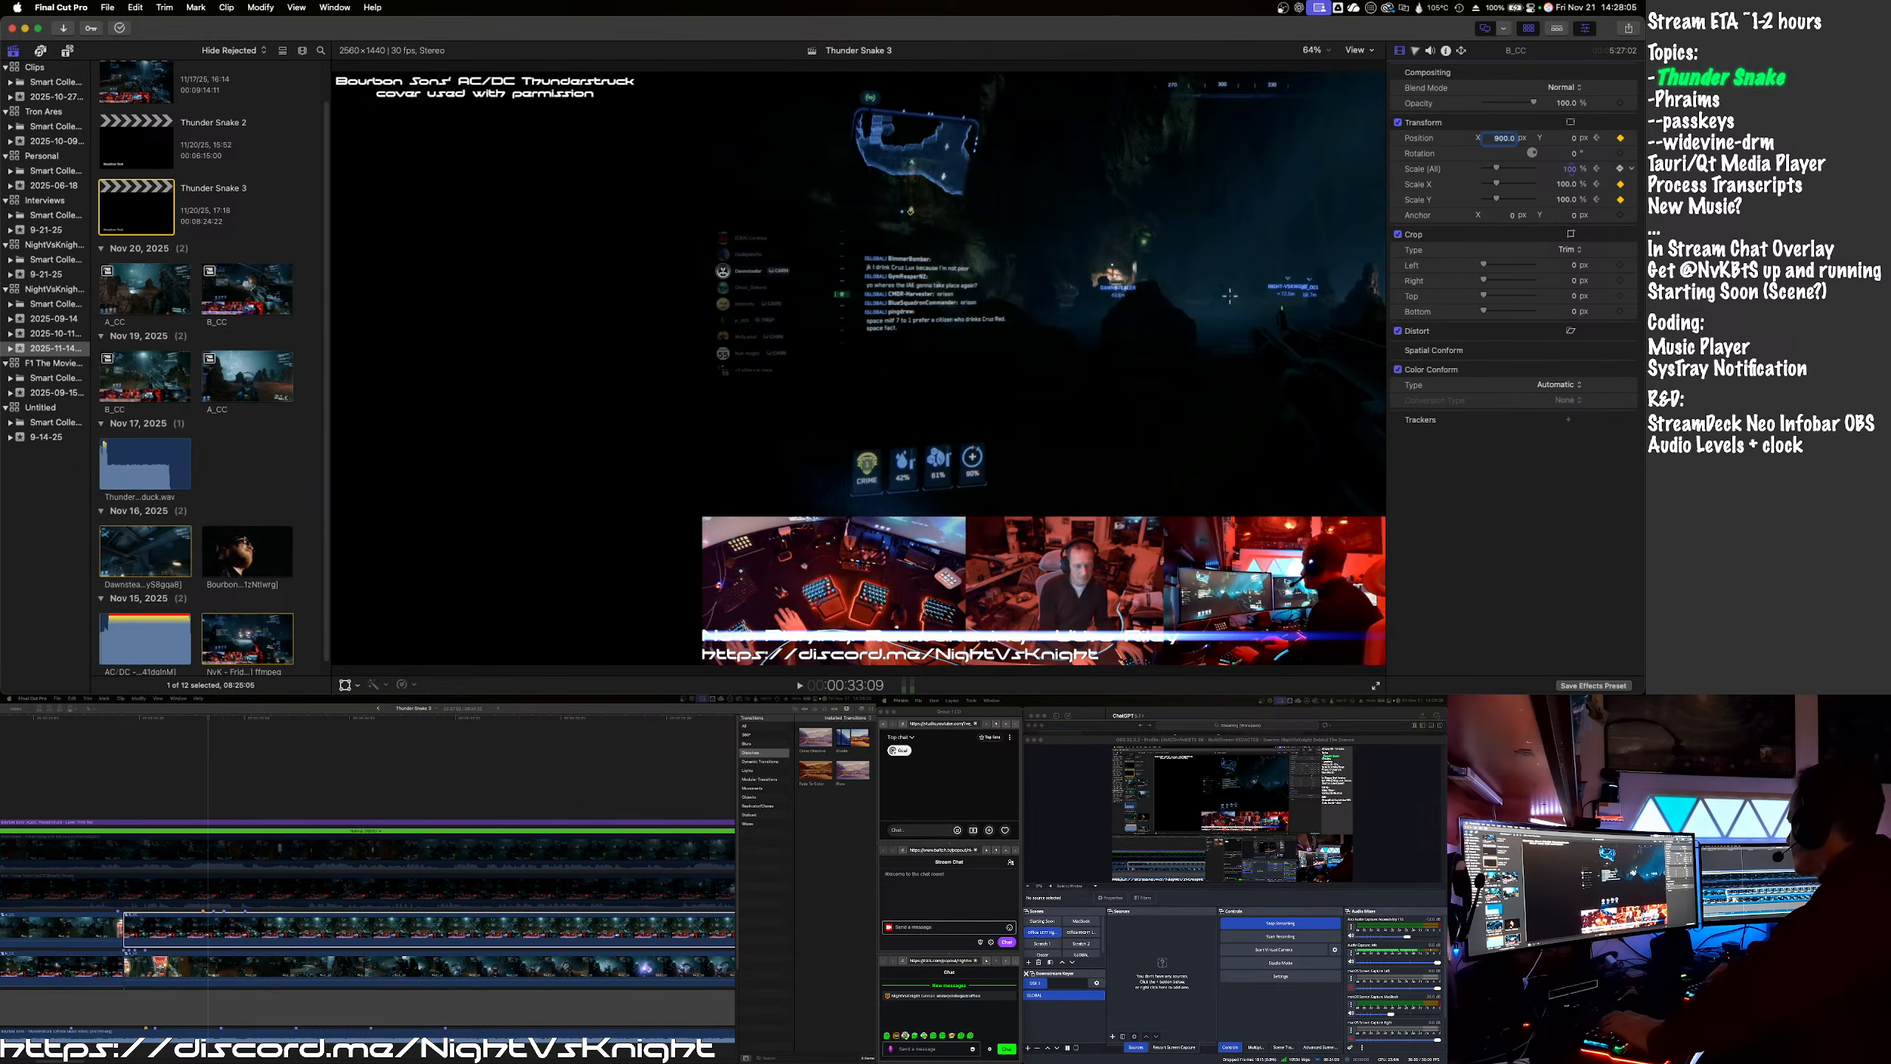
type("0")
key("Return")
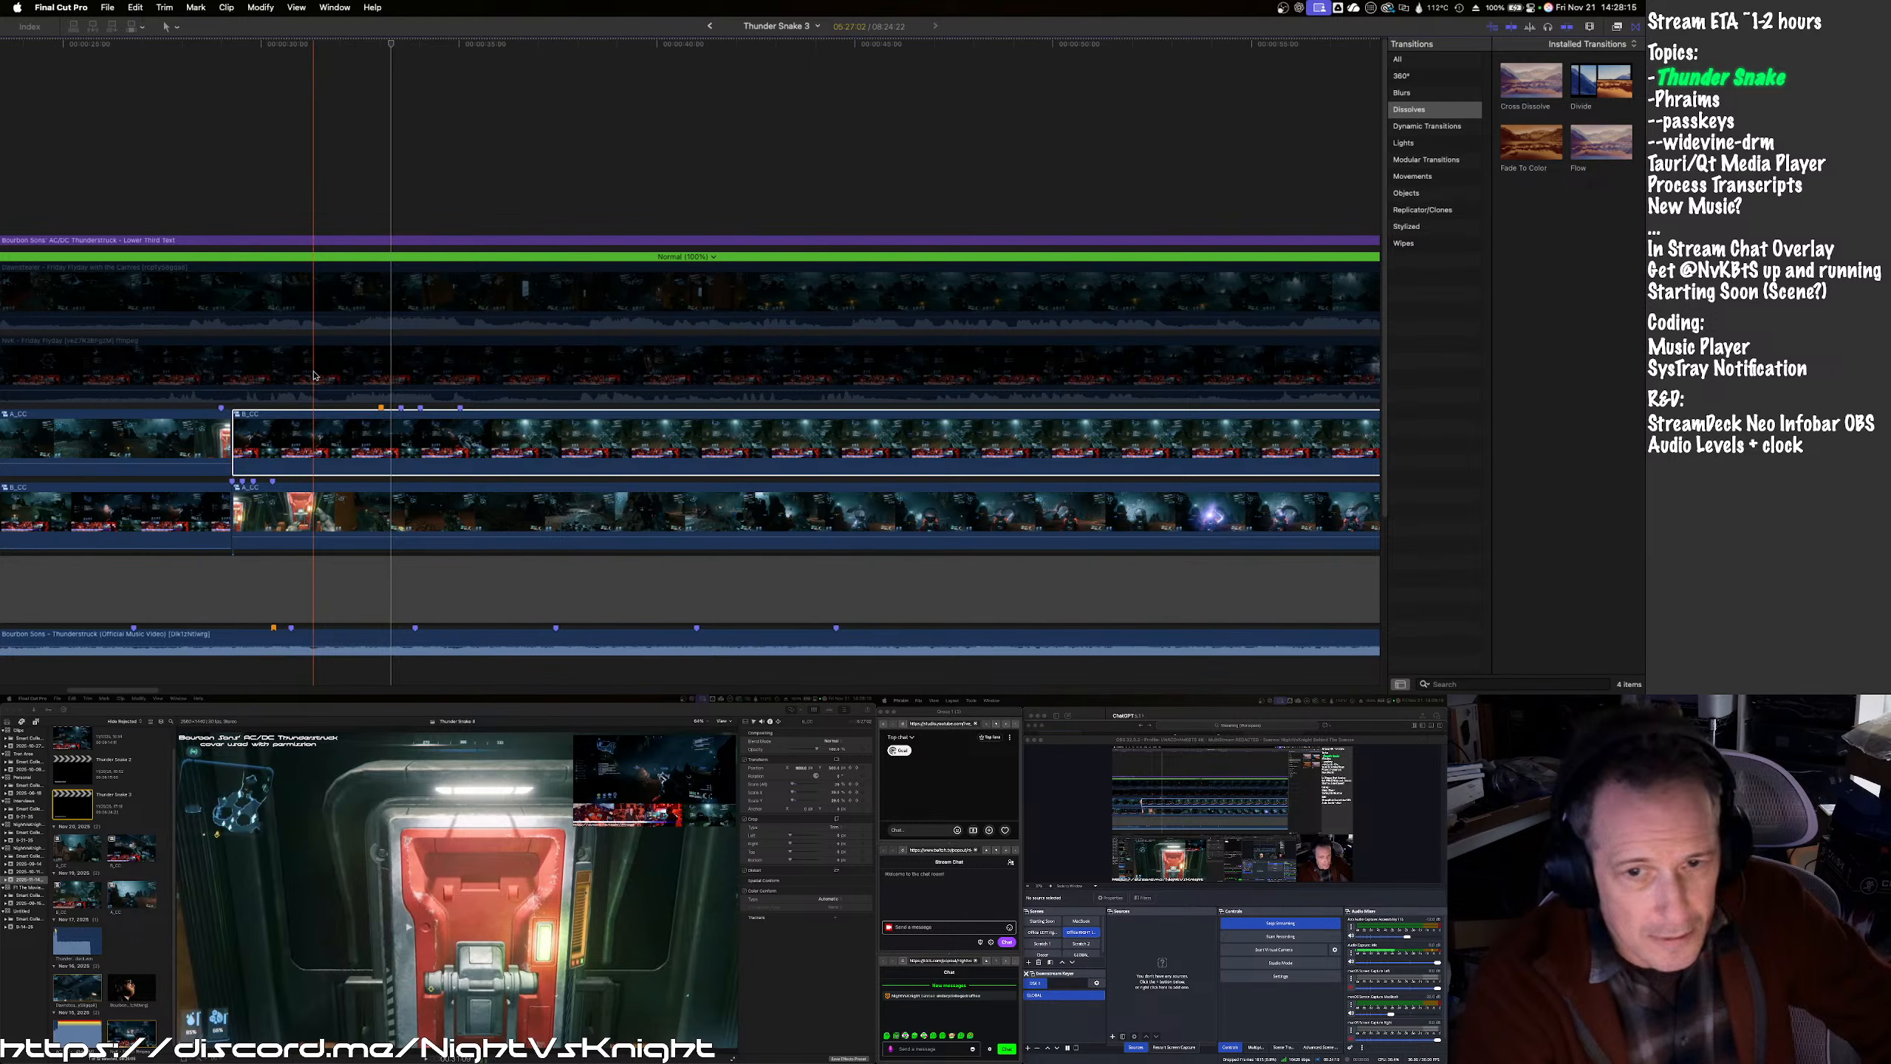
- Preview the transition, split both gameplay clips at the chapter marker, and swap the two segments after the cut between tracks
key("space")
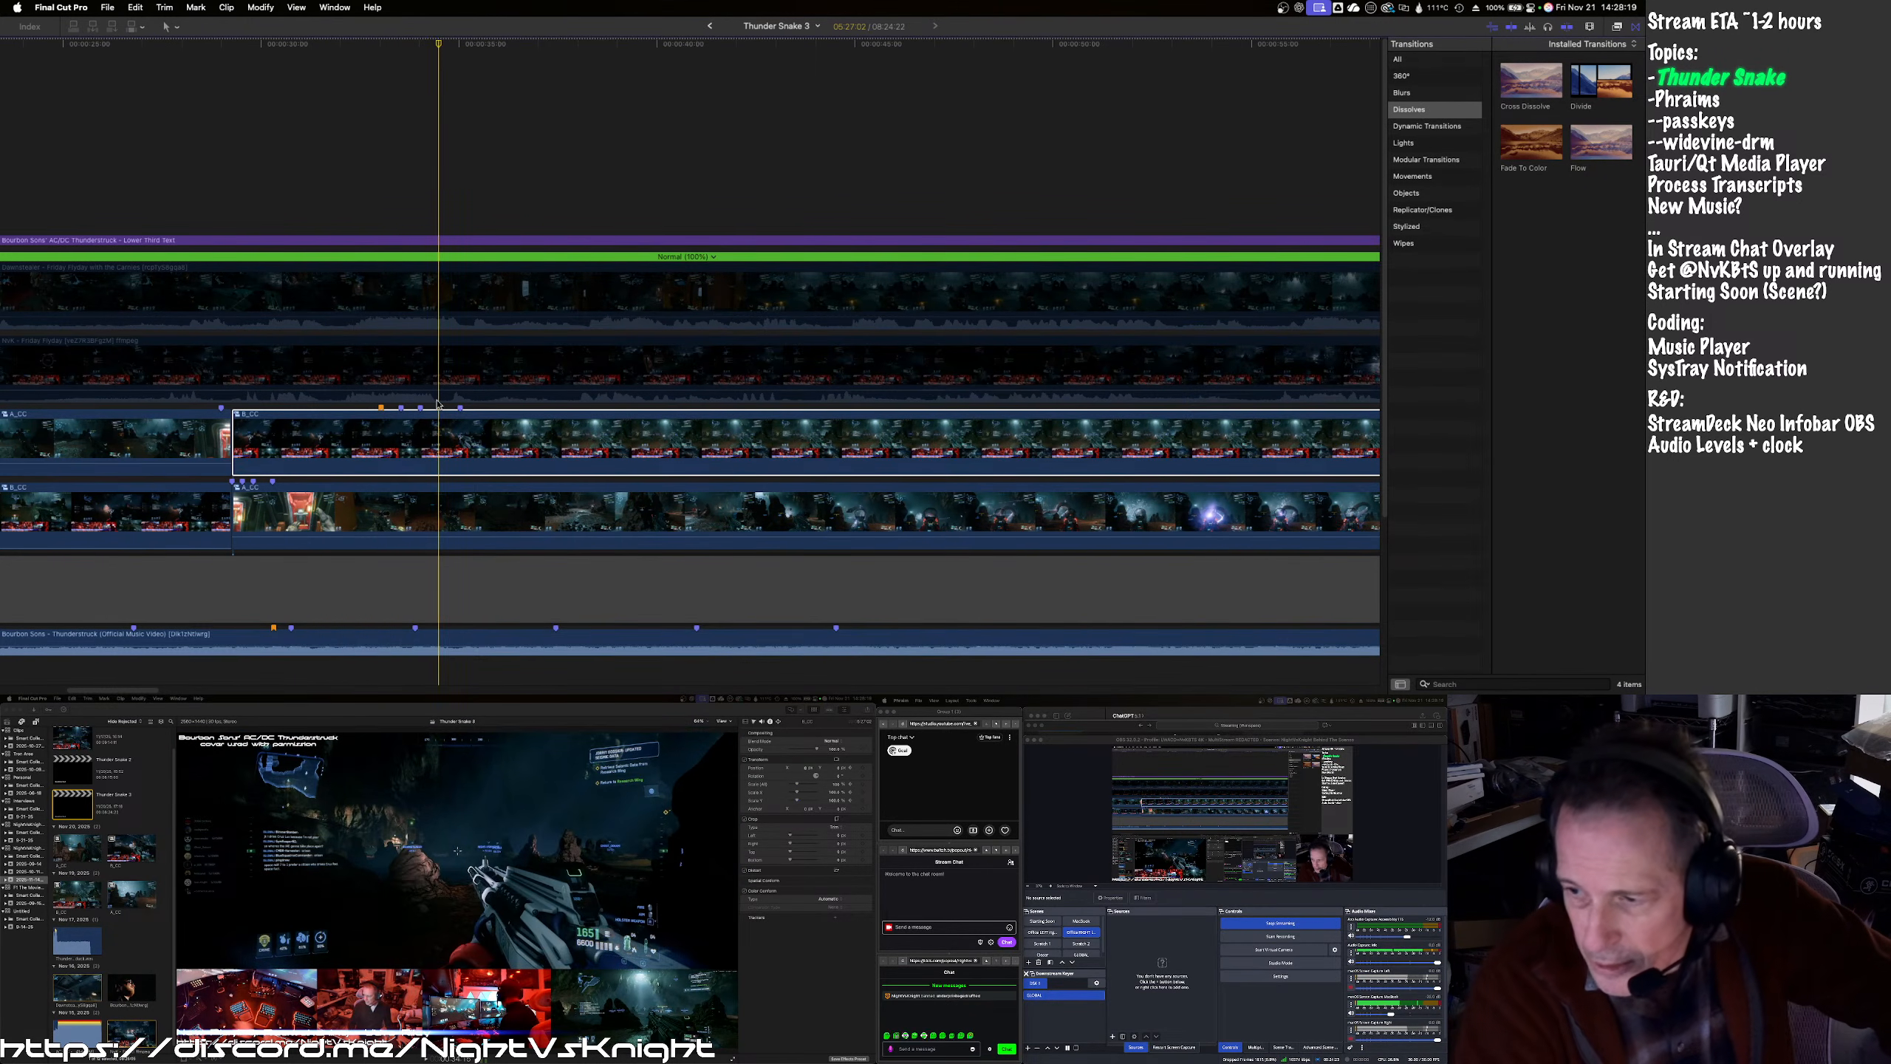
key("space")
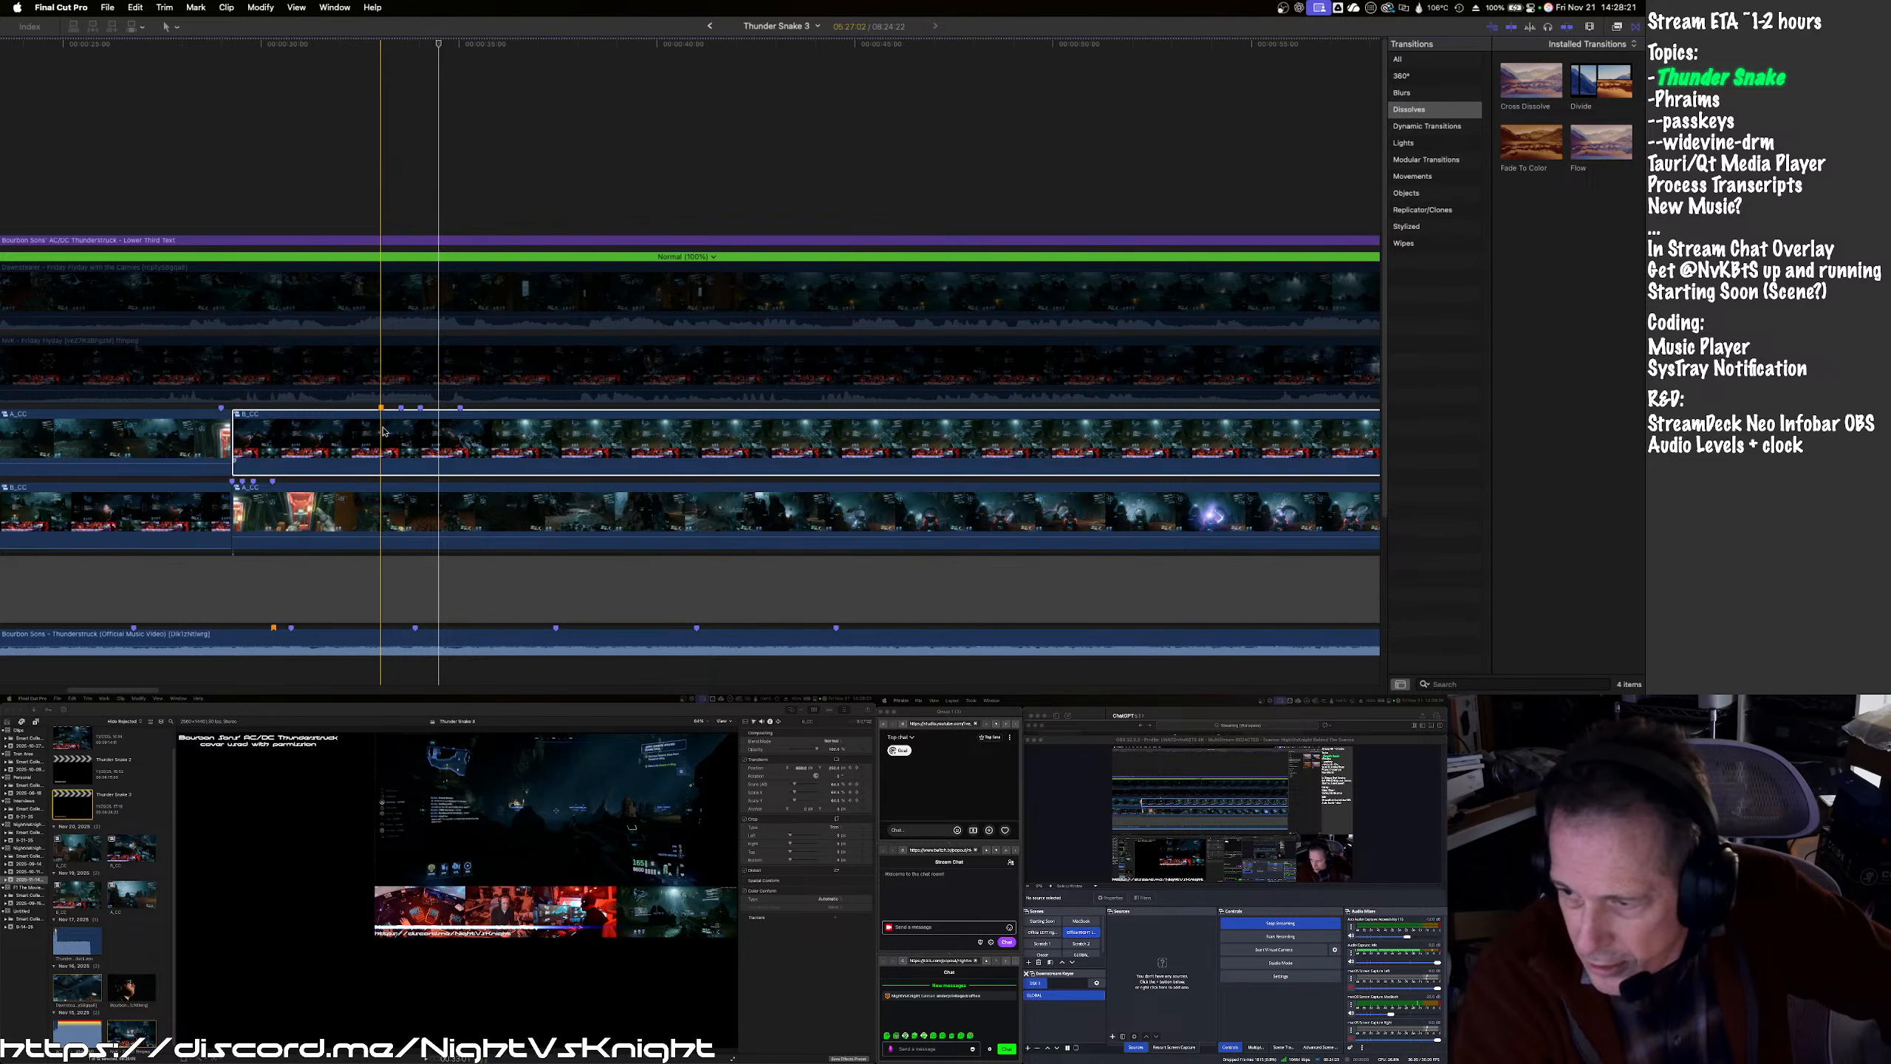
key("super+b")
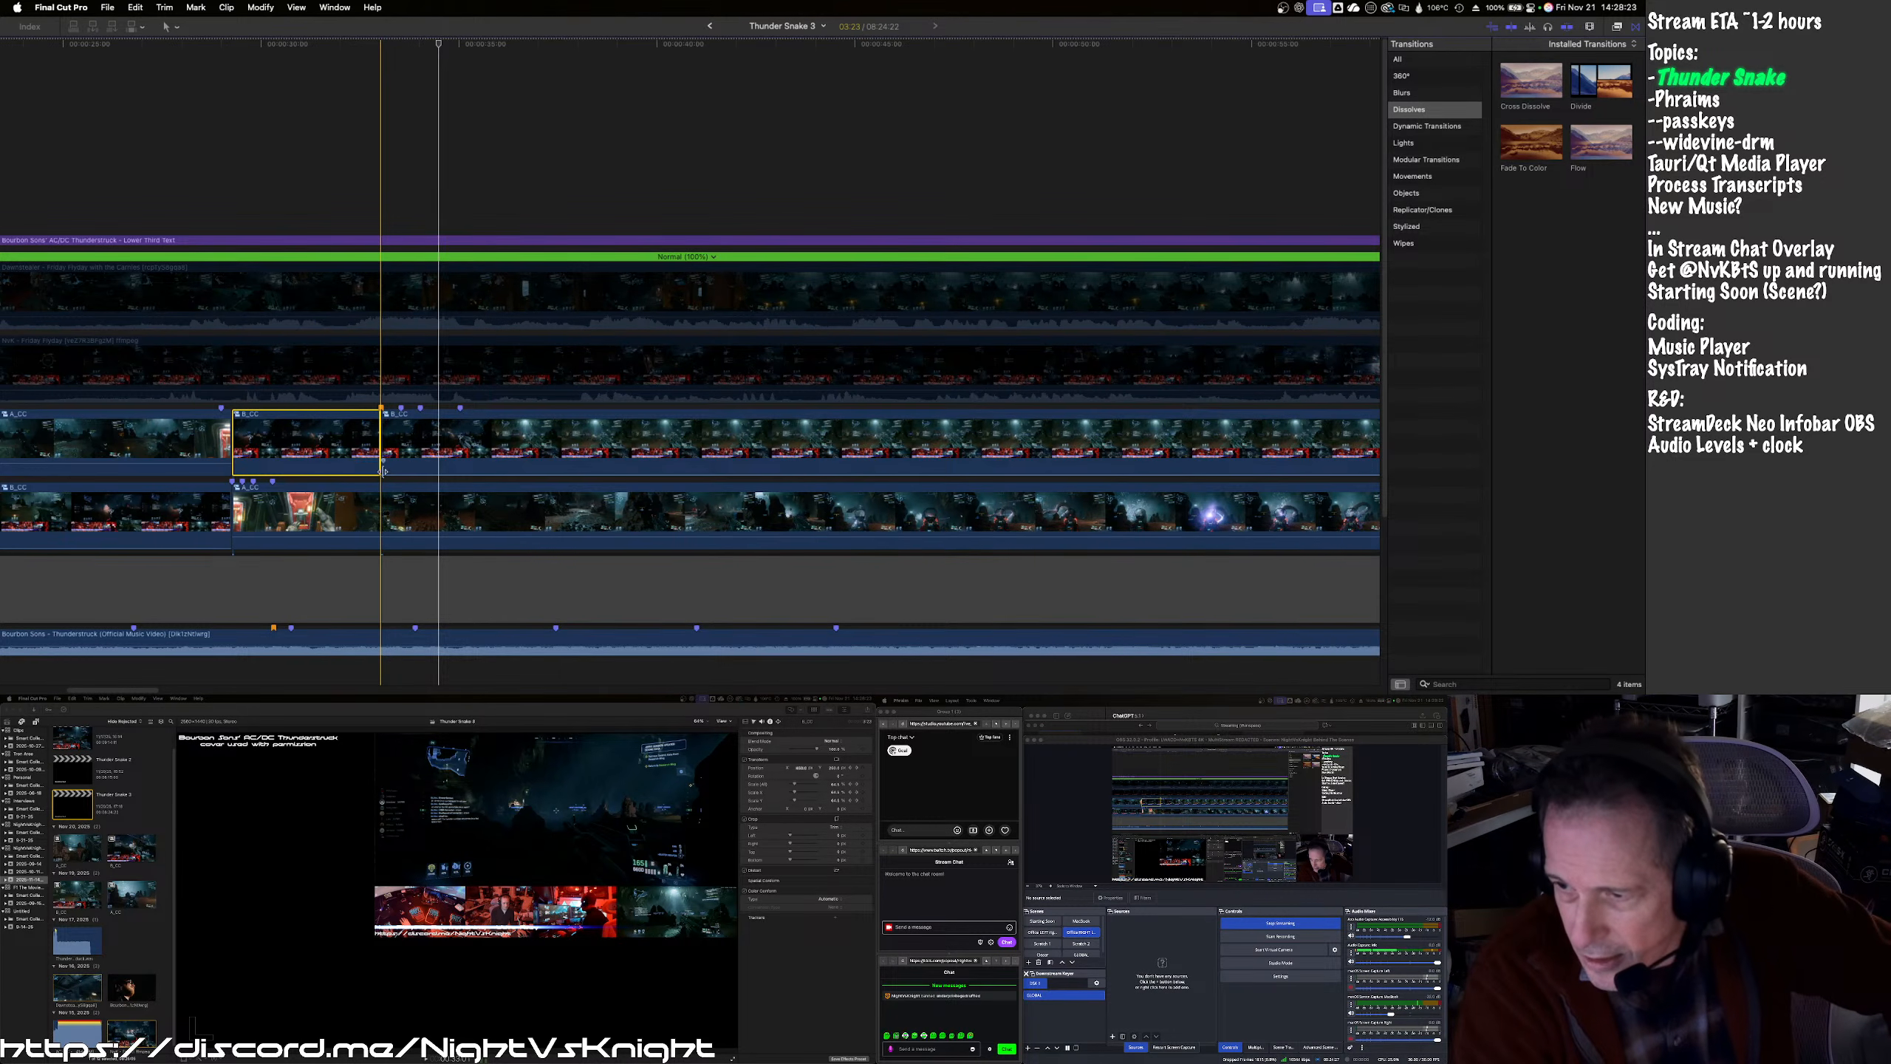
left_click(384, 500)
key("super+b")
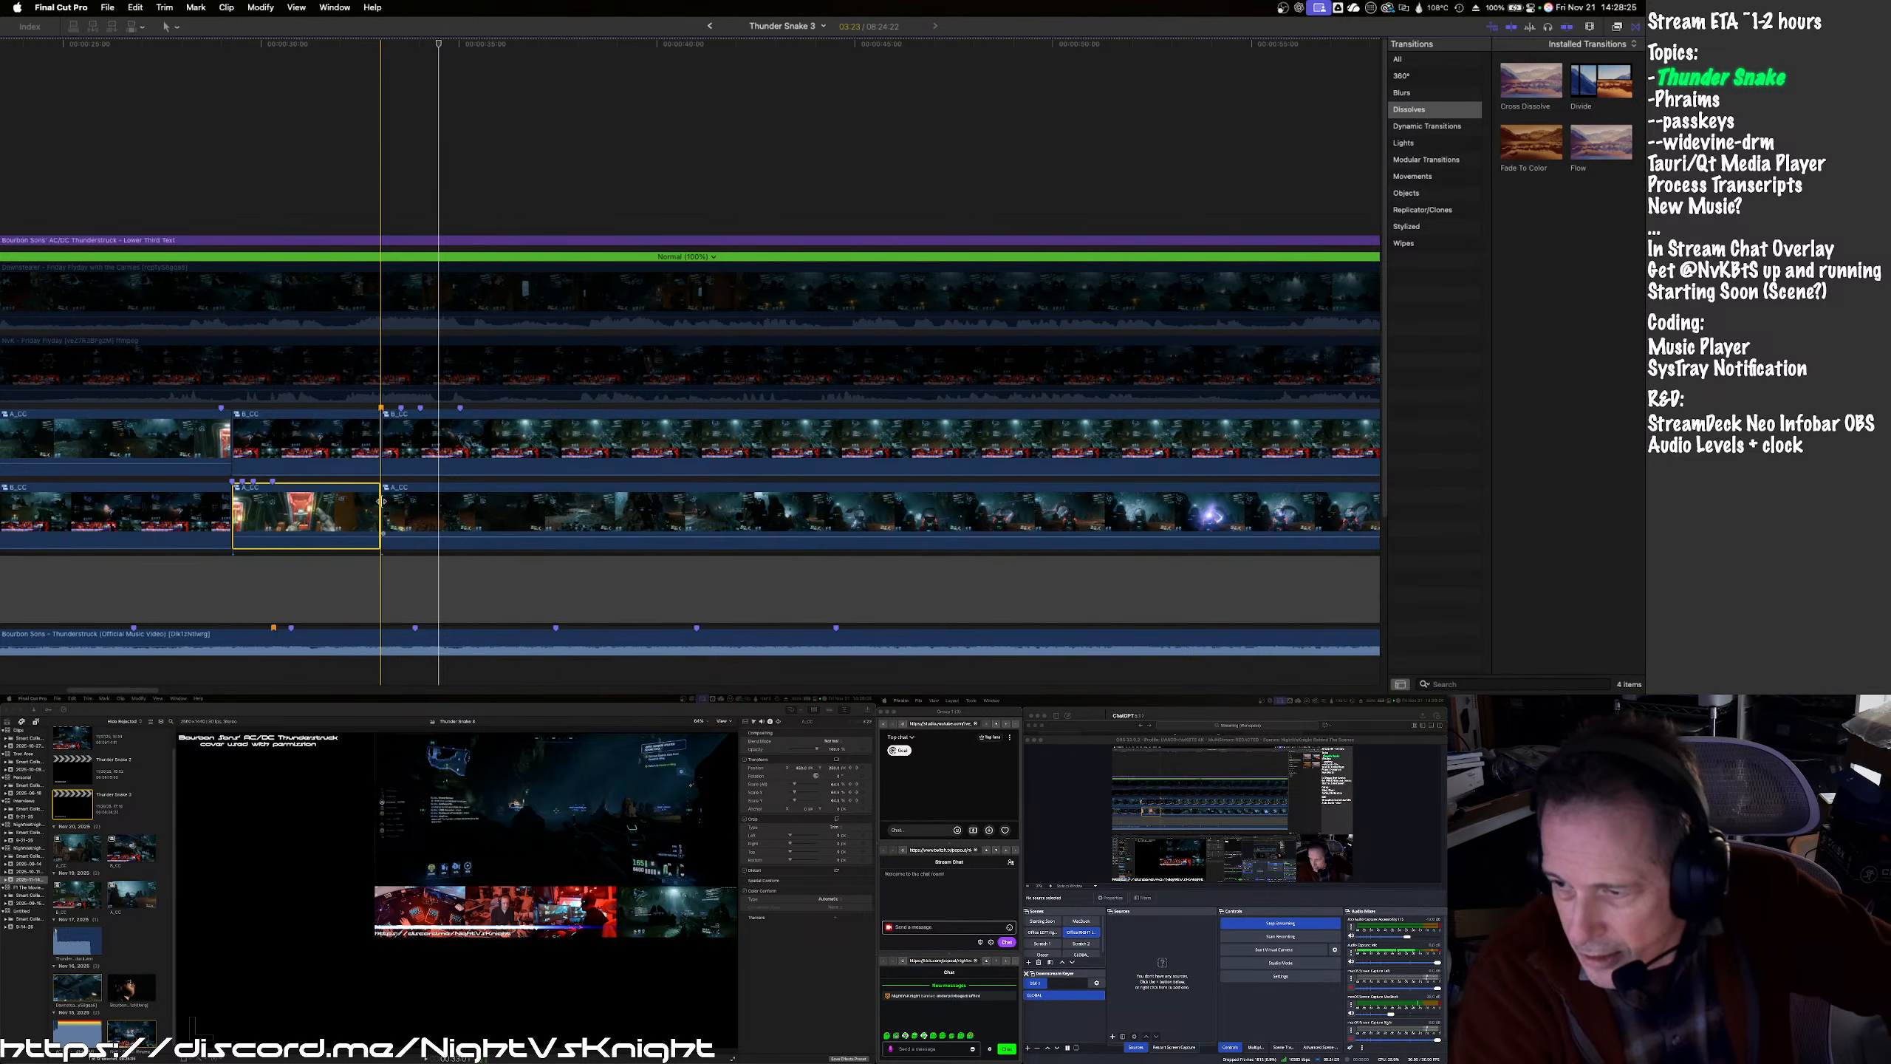
left_click_drag(476, 511, 477, 443)
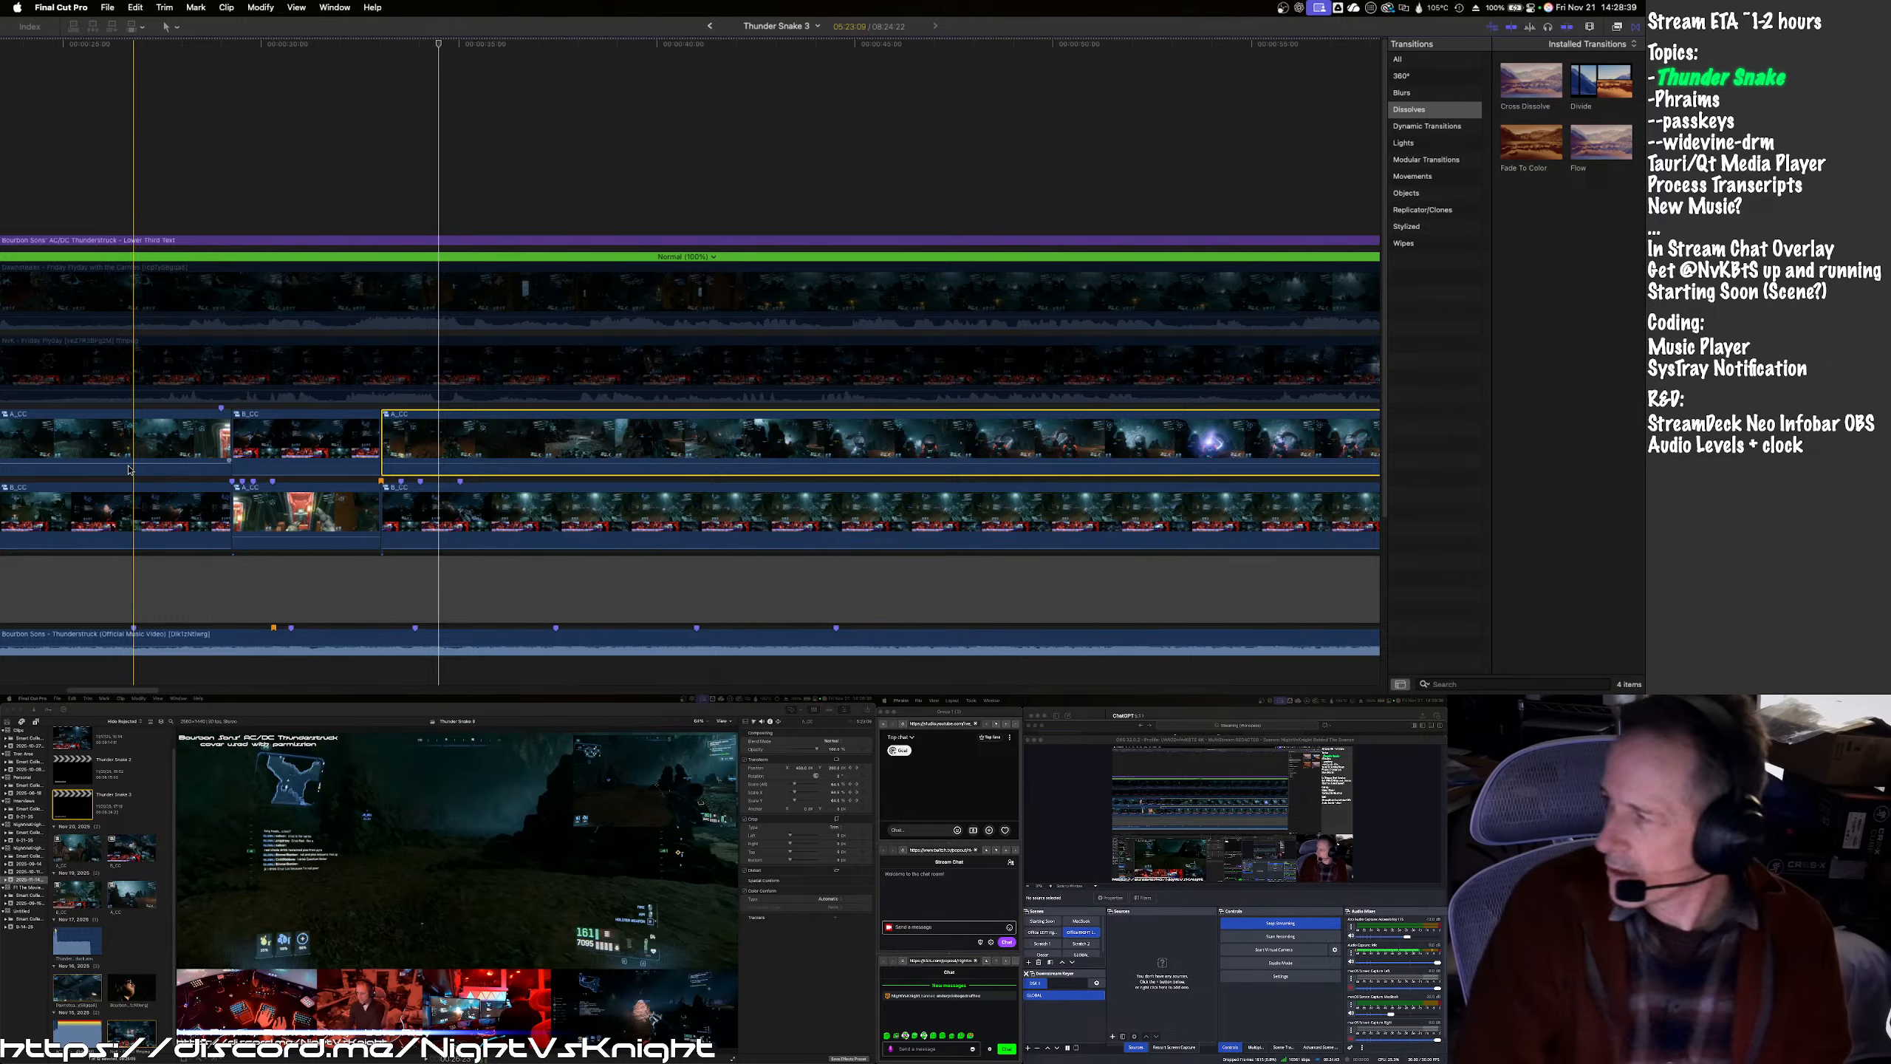
- Play the edit beyond the swapped cut and step back frame by frame to check the gameplay picture after the transition
key("space")
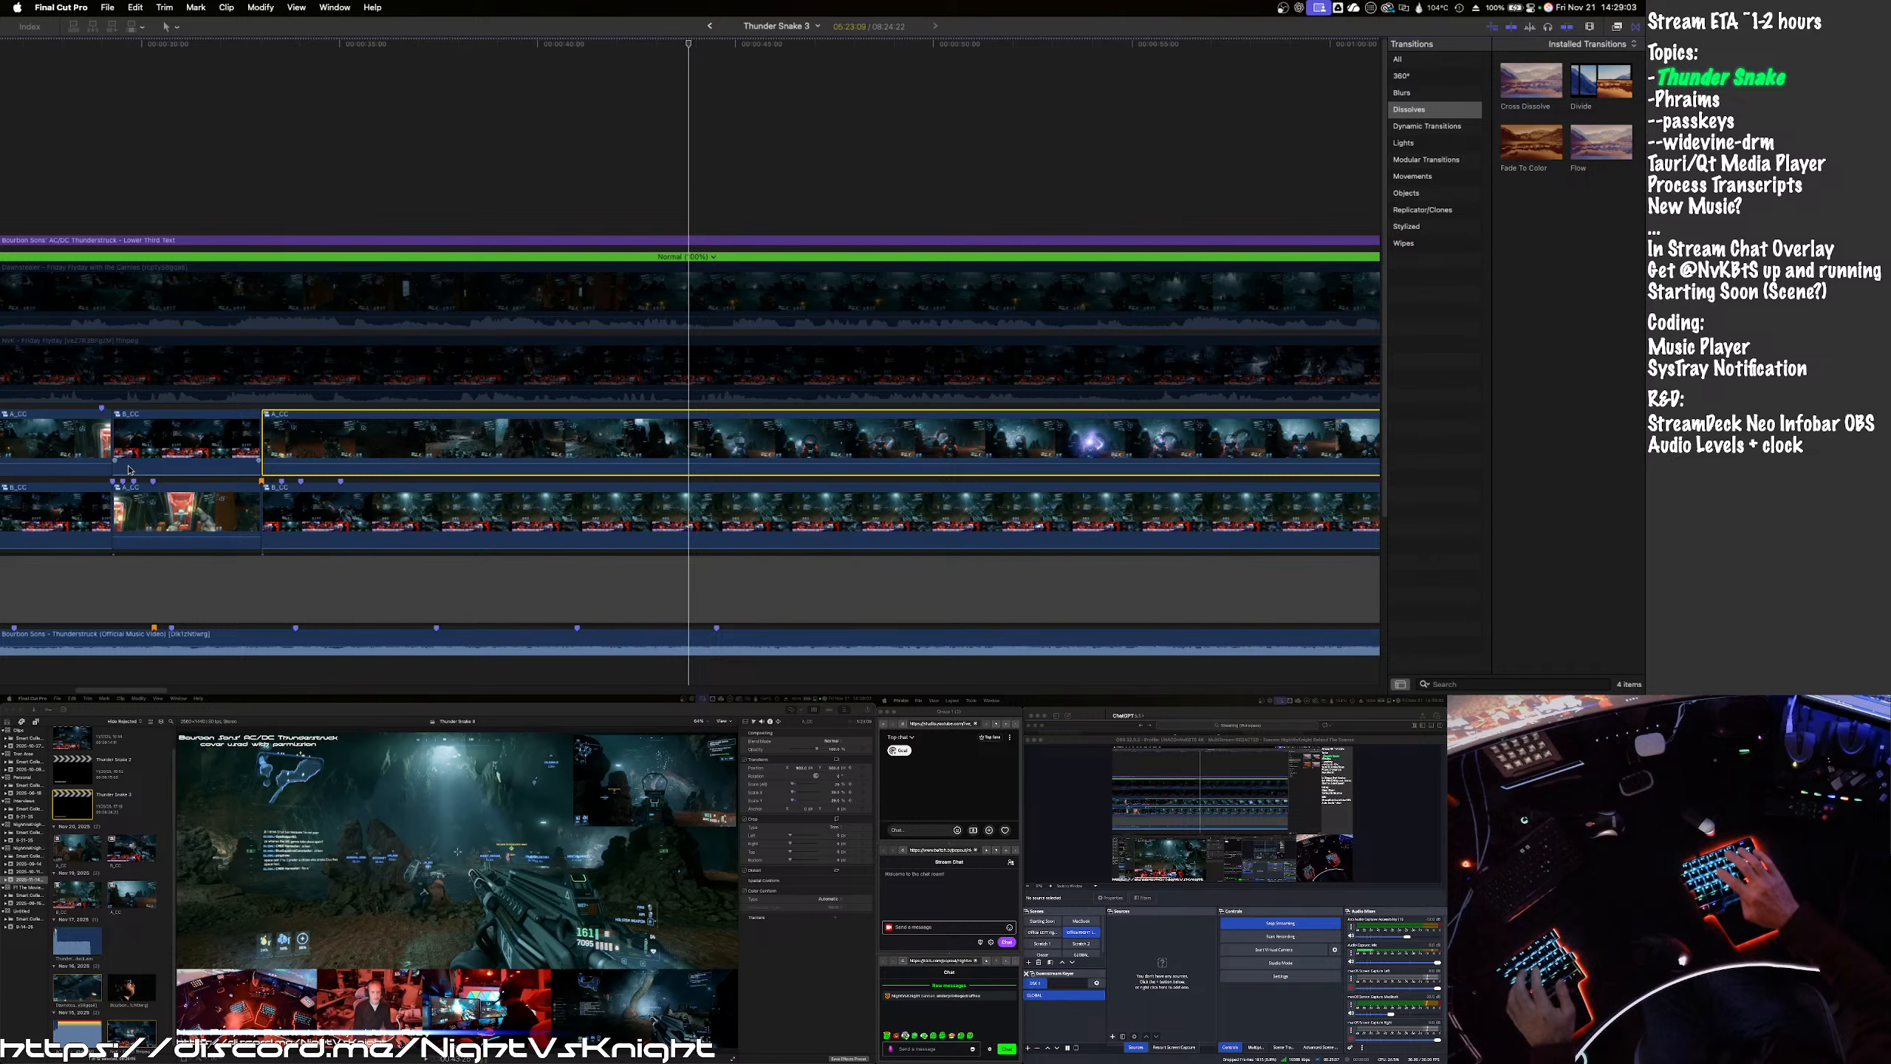
key("Left")
key("Left")
key("Left")
key("Left")
key("Left")
key("Left")
key("Left")
key("Left")
key("Left")
key("Left")
key("Left")
key("Left")
key("Left")
key("Left")
key("Left")
key("Left")
key("Left")
key("Left")
key("Left")
key("Left")
key("Left")
key("Left")
key("Left")
key("Left")
key("Left")
key("Left")
key("Left")
key("Left")
key("Left")
key("Left")
key("Left")
key("Left")
key("Left")
key("Left")
key("Left")
key("Left")
key("Left")
key("Left")
key("Left")
key("Left")
key("Left")
key("Left")
key("Left")
key("Left")
key("Left")
key("Left")
key("Left")
key("Left")
key("Left")
key("Left")
key("Left")
key("Left")
key("Left")
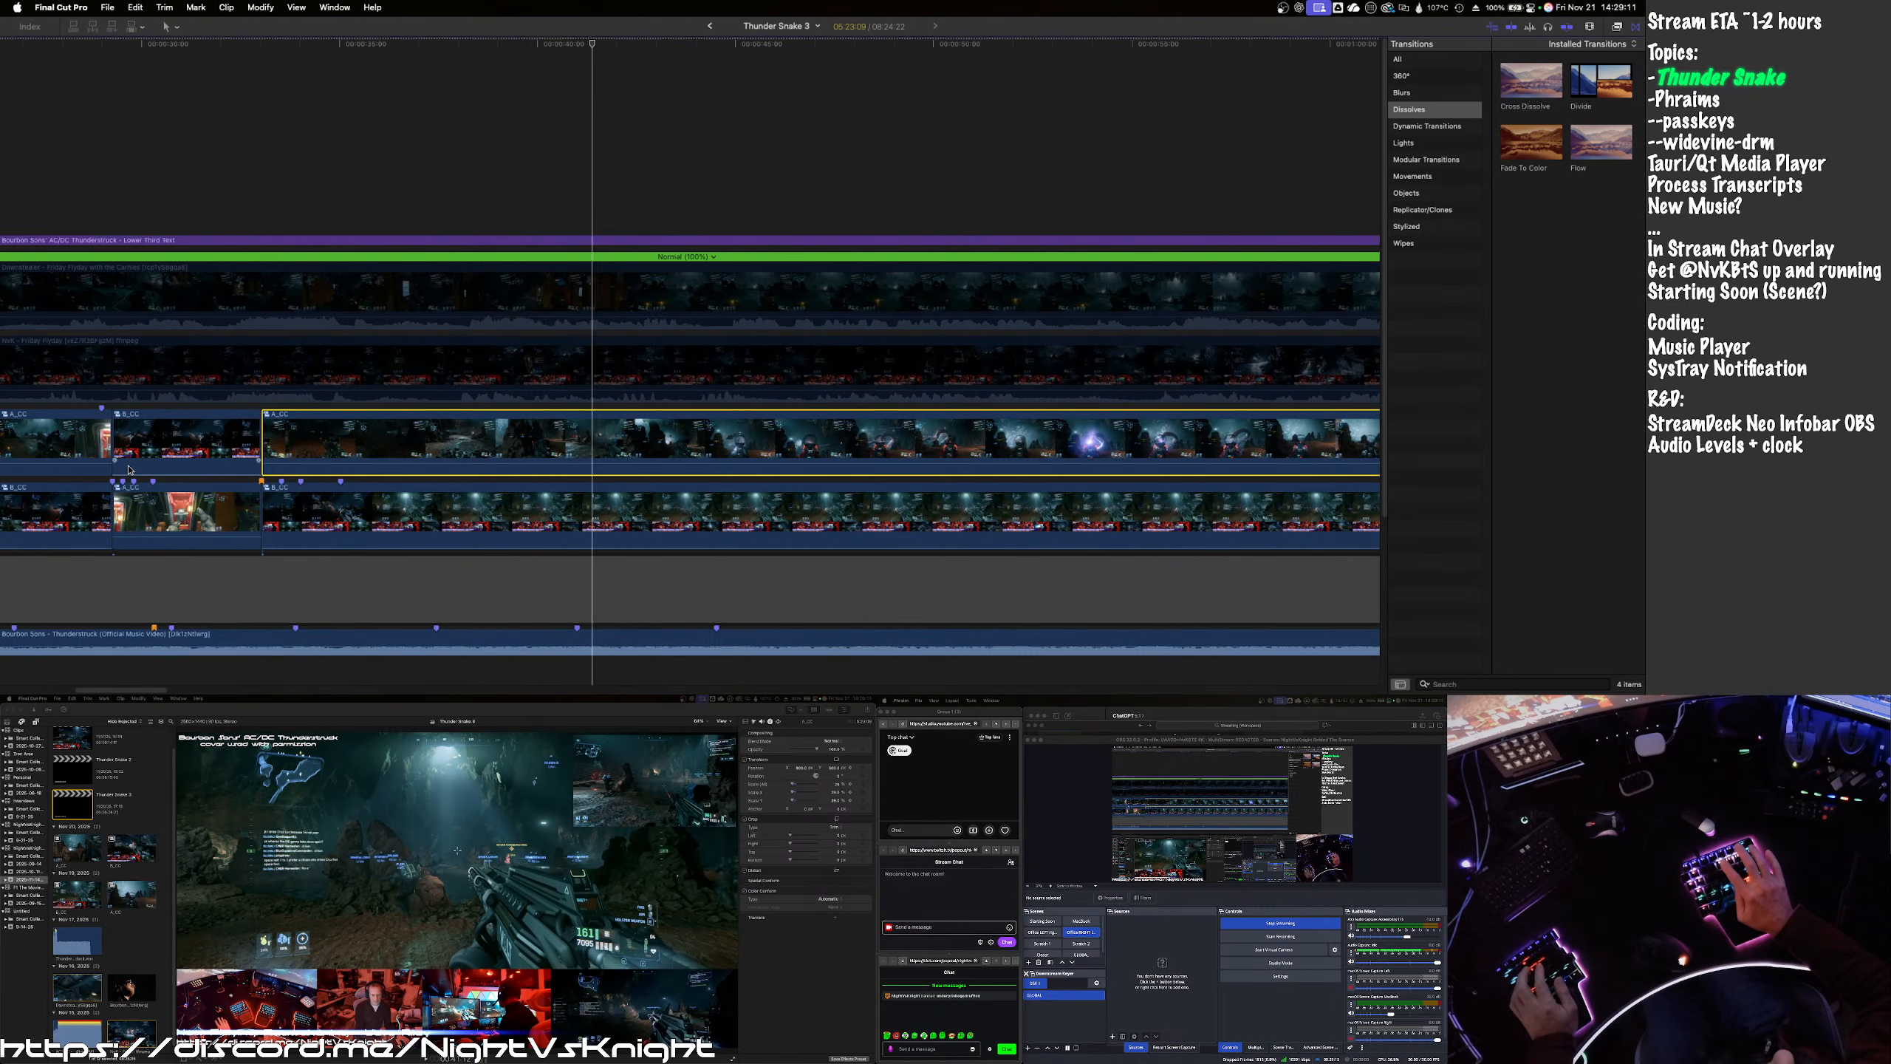
key("Left")
key("Left")
key("Left")
key("Left")
key("Left")
key("Left")
key("Left")
key("Left")
key("Left")
key("Left")
key("Left")
key("Left")
key("Left")
key("Left")
key("Left")
key("Left")
key("Left")
key("Left")
key("Left")
key("Left")
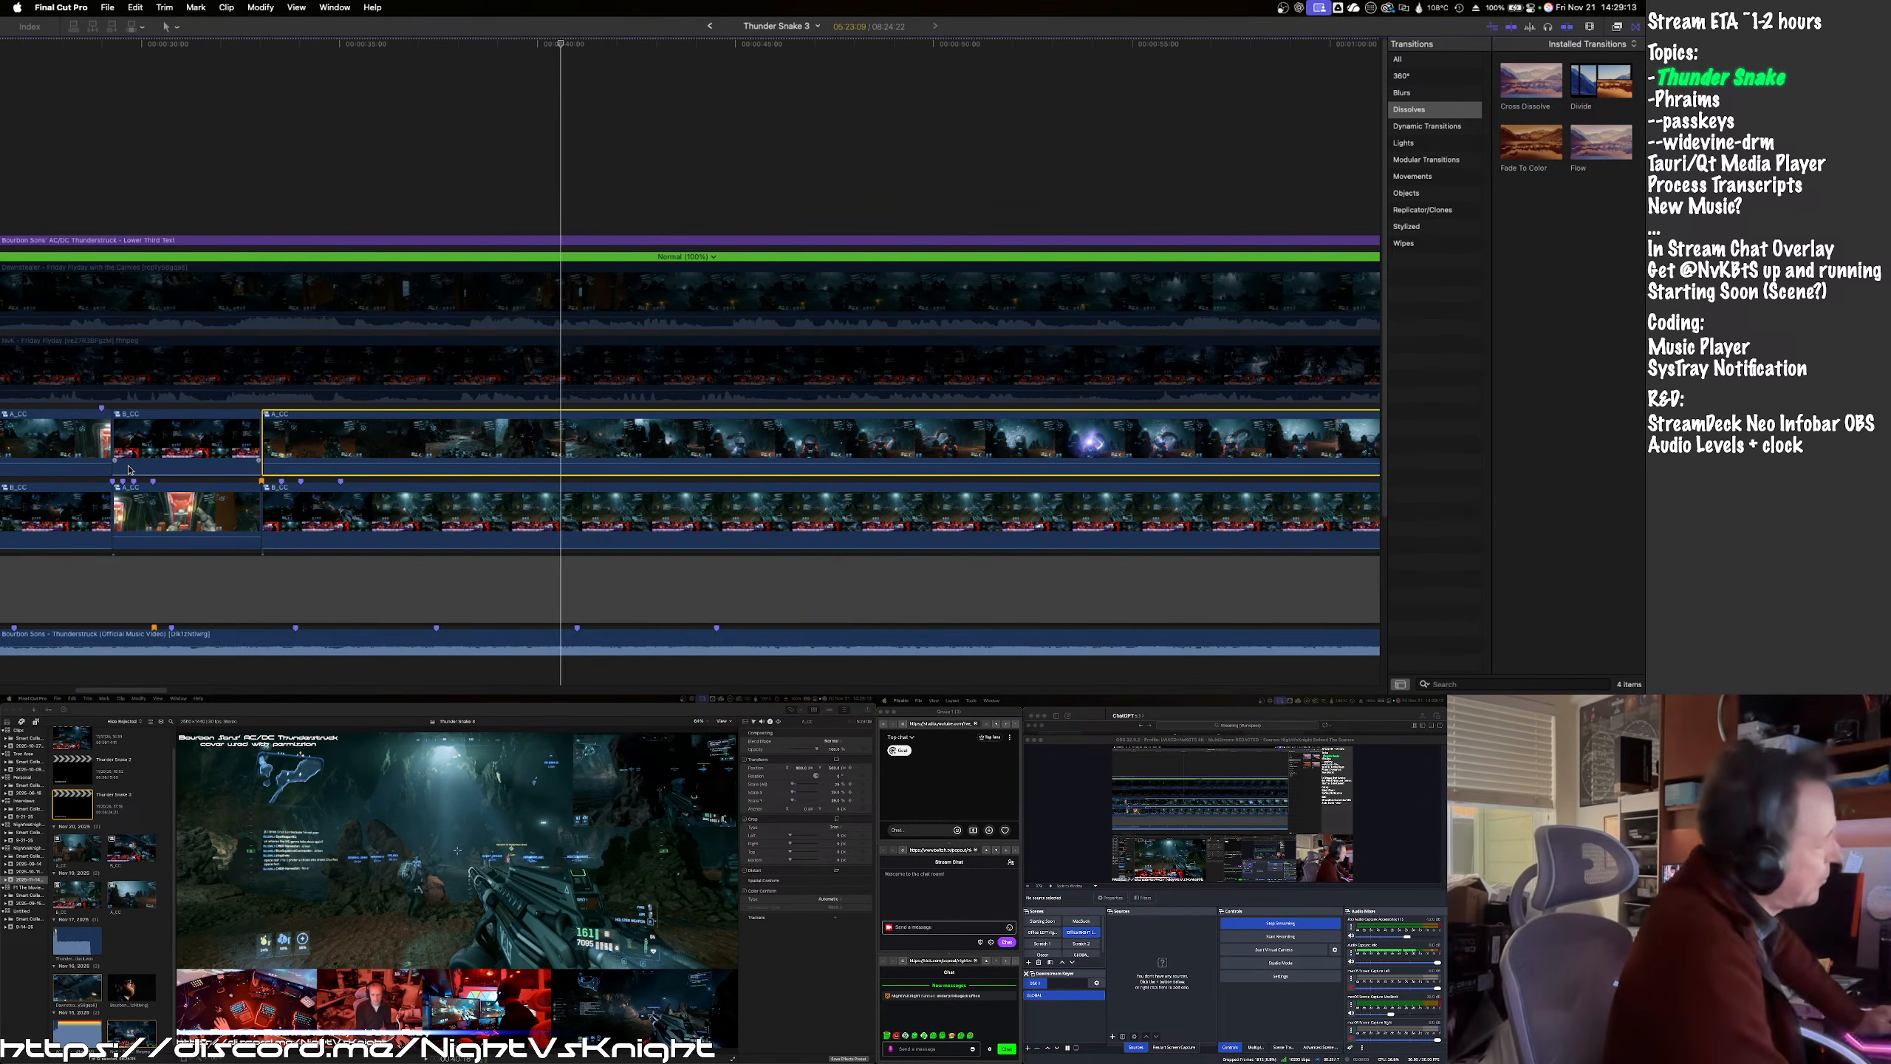
key("Left")
key("Left")
key("Left")
key("Left")
key("Left")
key("Left")
key("Left")
key("Left")
key("Left")
key("Left")
key("Left")
key("Left")
key("Left")
key("Left")
key("Left")
key("Left")
key("Left")
key("Left")
key("Left")
key("Left")
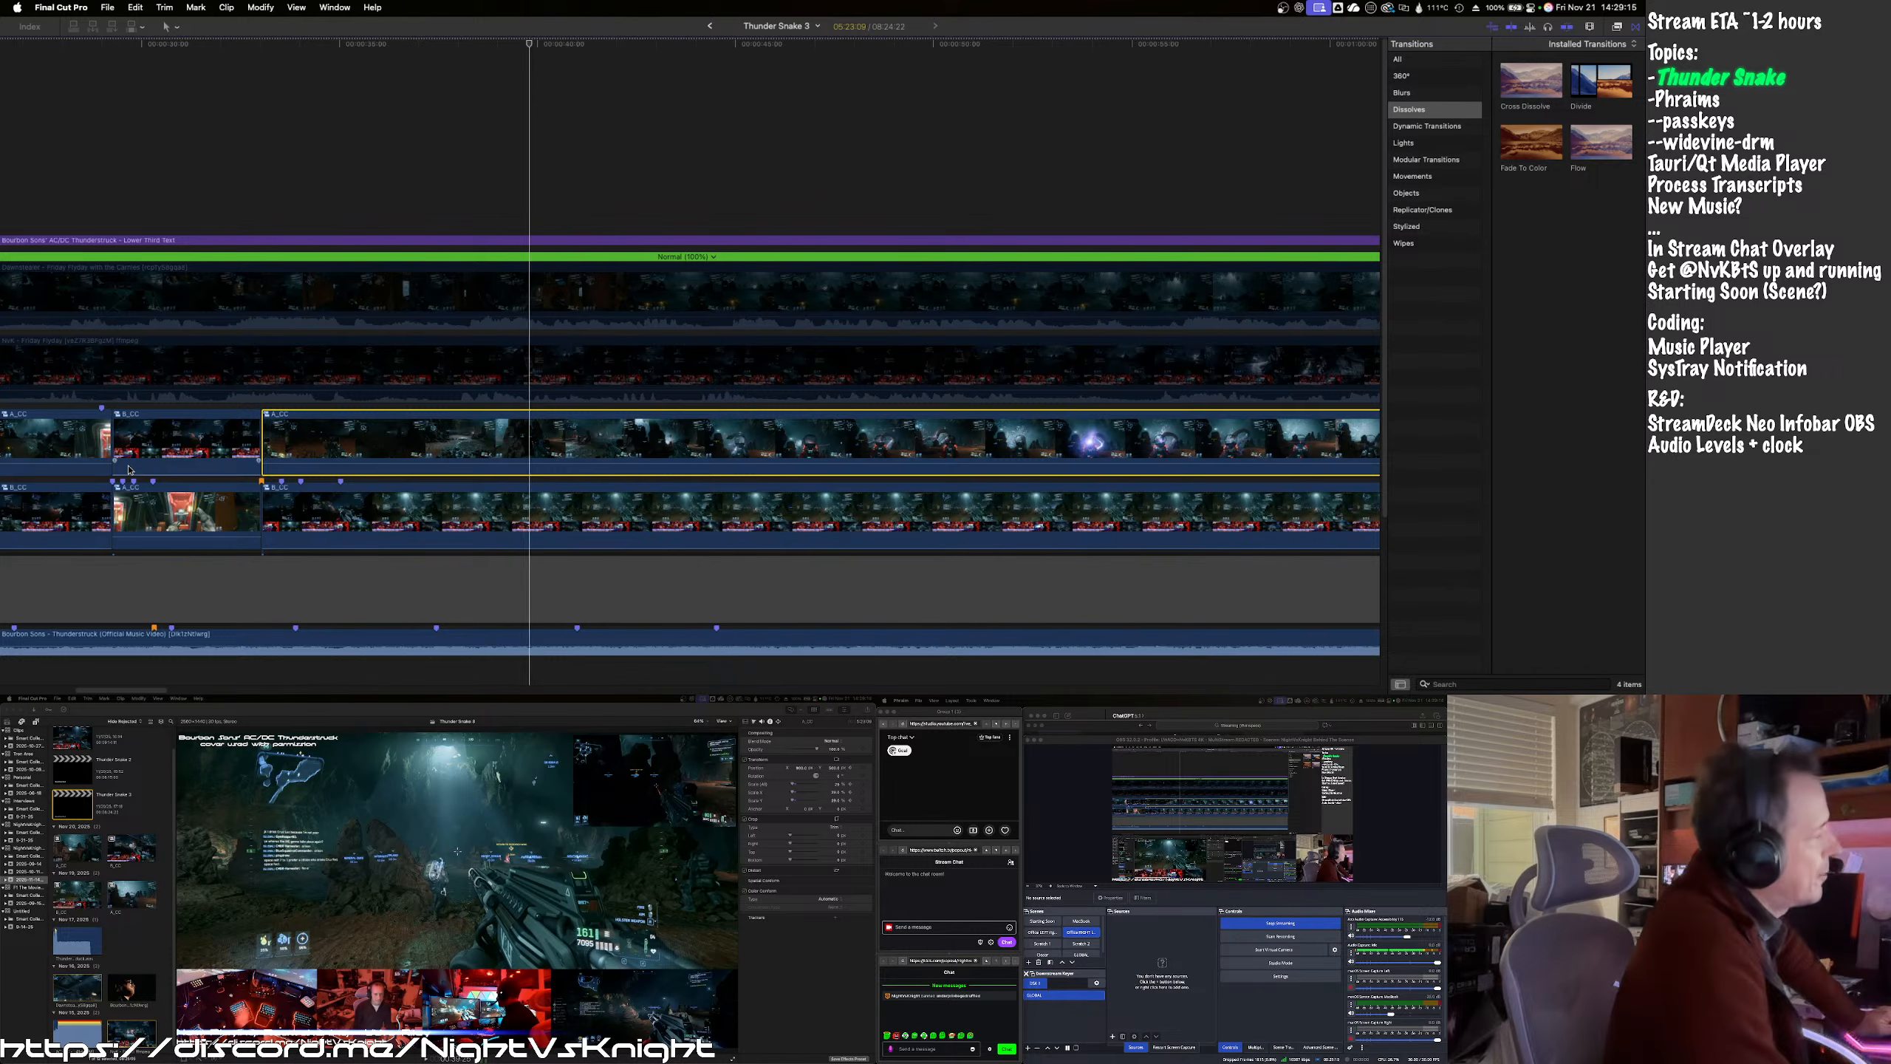
key("Left")
key("Left")
key("Left")
key("Left")
key("Left")
key("Left")
key("Left")
key("Left")
key("Left")
key("Left")
key("Left")
key("Left")
key("Left")
key("Left")
key("Left")
key("Left")
key("Left")
key("Left")
key("Left")
key("Left")
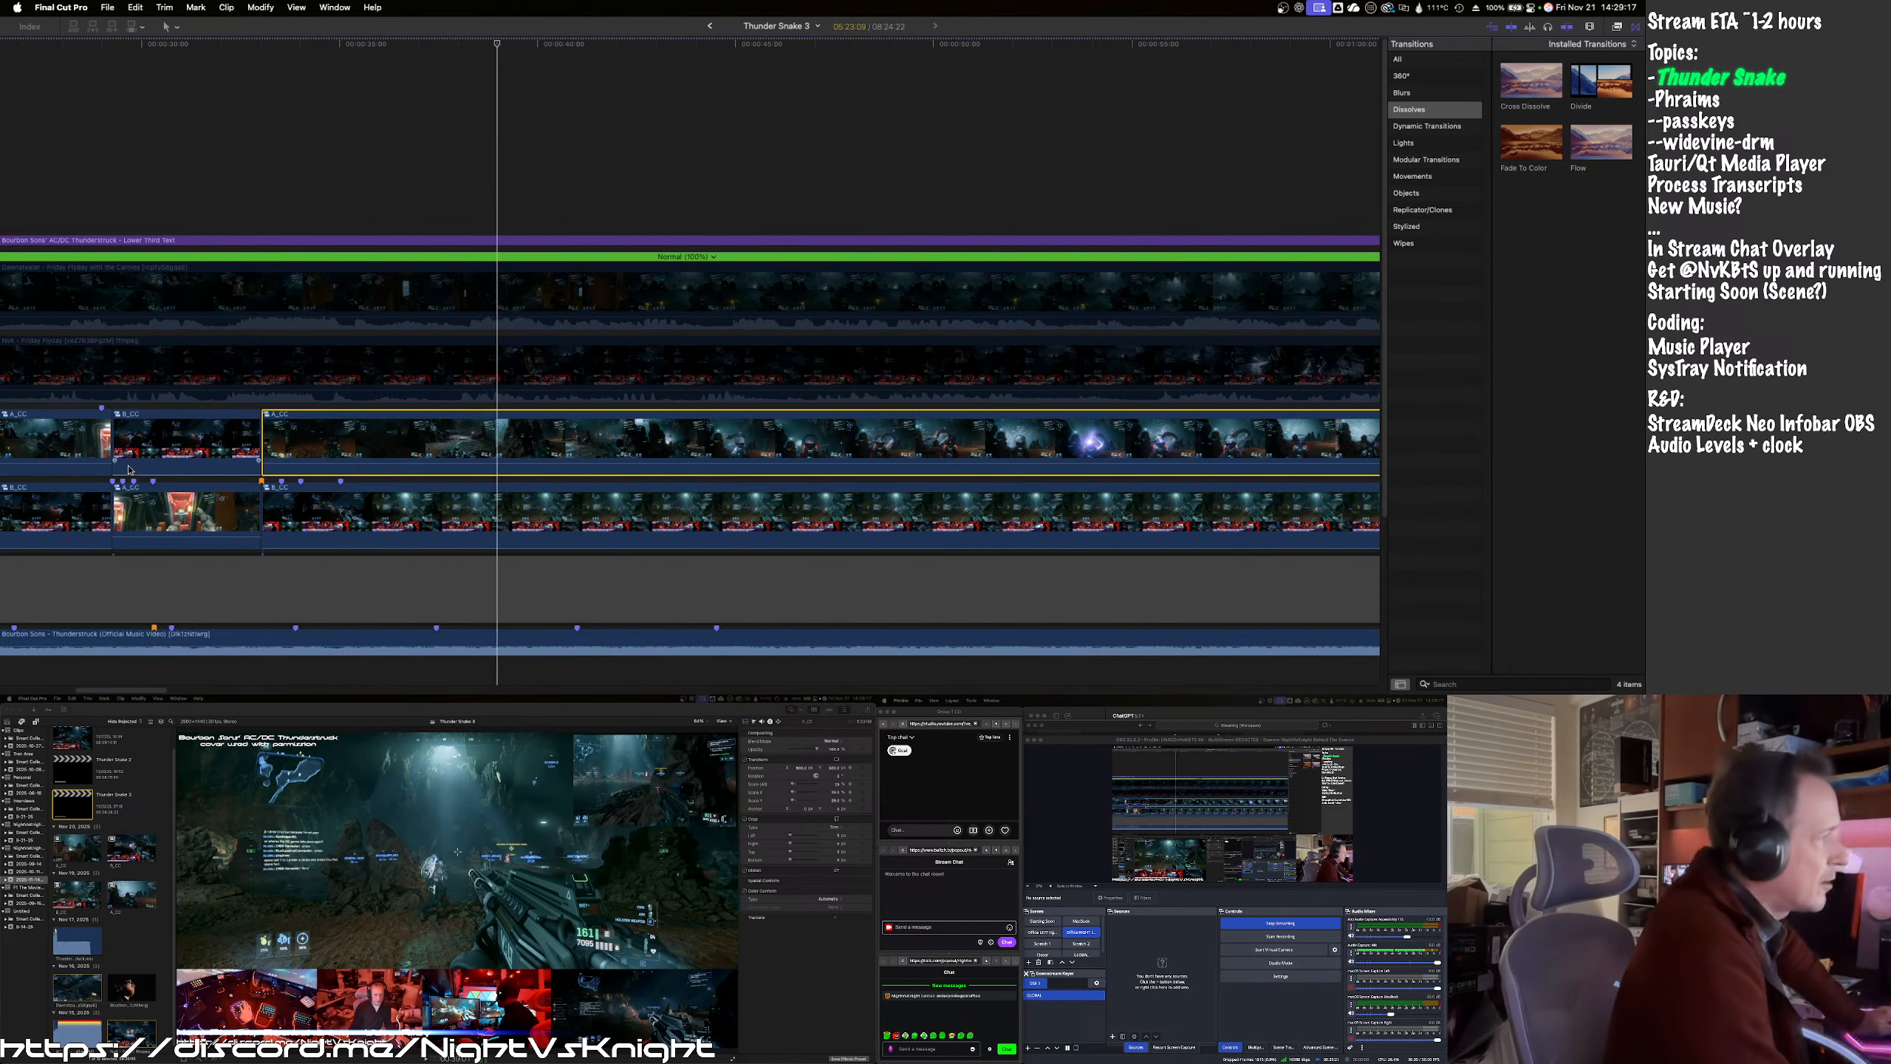
key("Left")
key("Left")
key("Left")
key("Left")
key("Left")
key("Left")
key("Left")
key("Left")
key("Left")
key("Left")
key("Left")
key("Left")
key("Left")
key("Left")
key("Left")
key("Left")
key("Left")
key("Left")
key("Left")
key("Left")
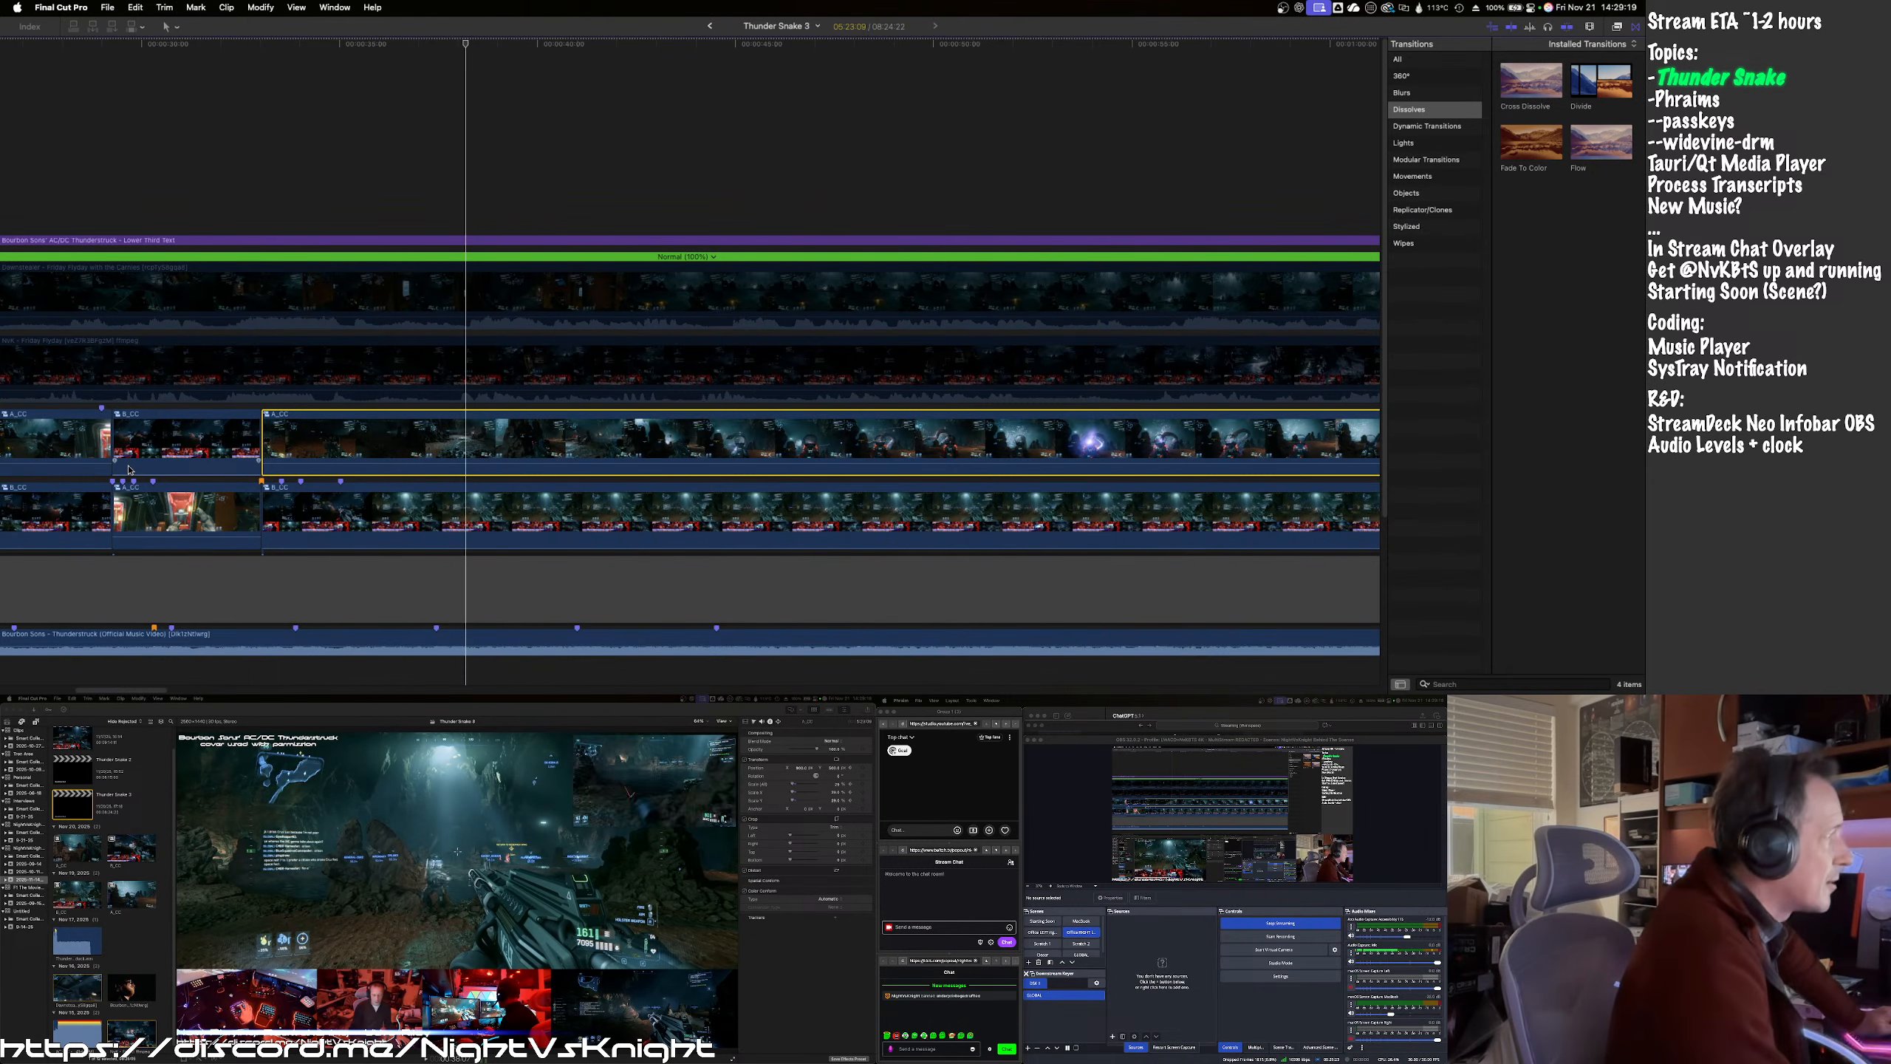
- Replay the section after the cut several times to judge the gameplay transition against the music markers
key("space")
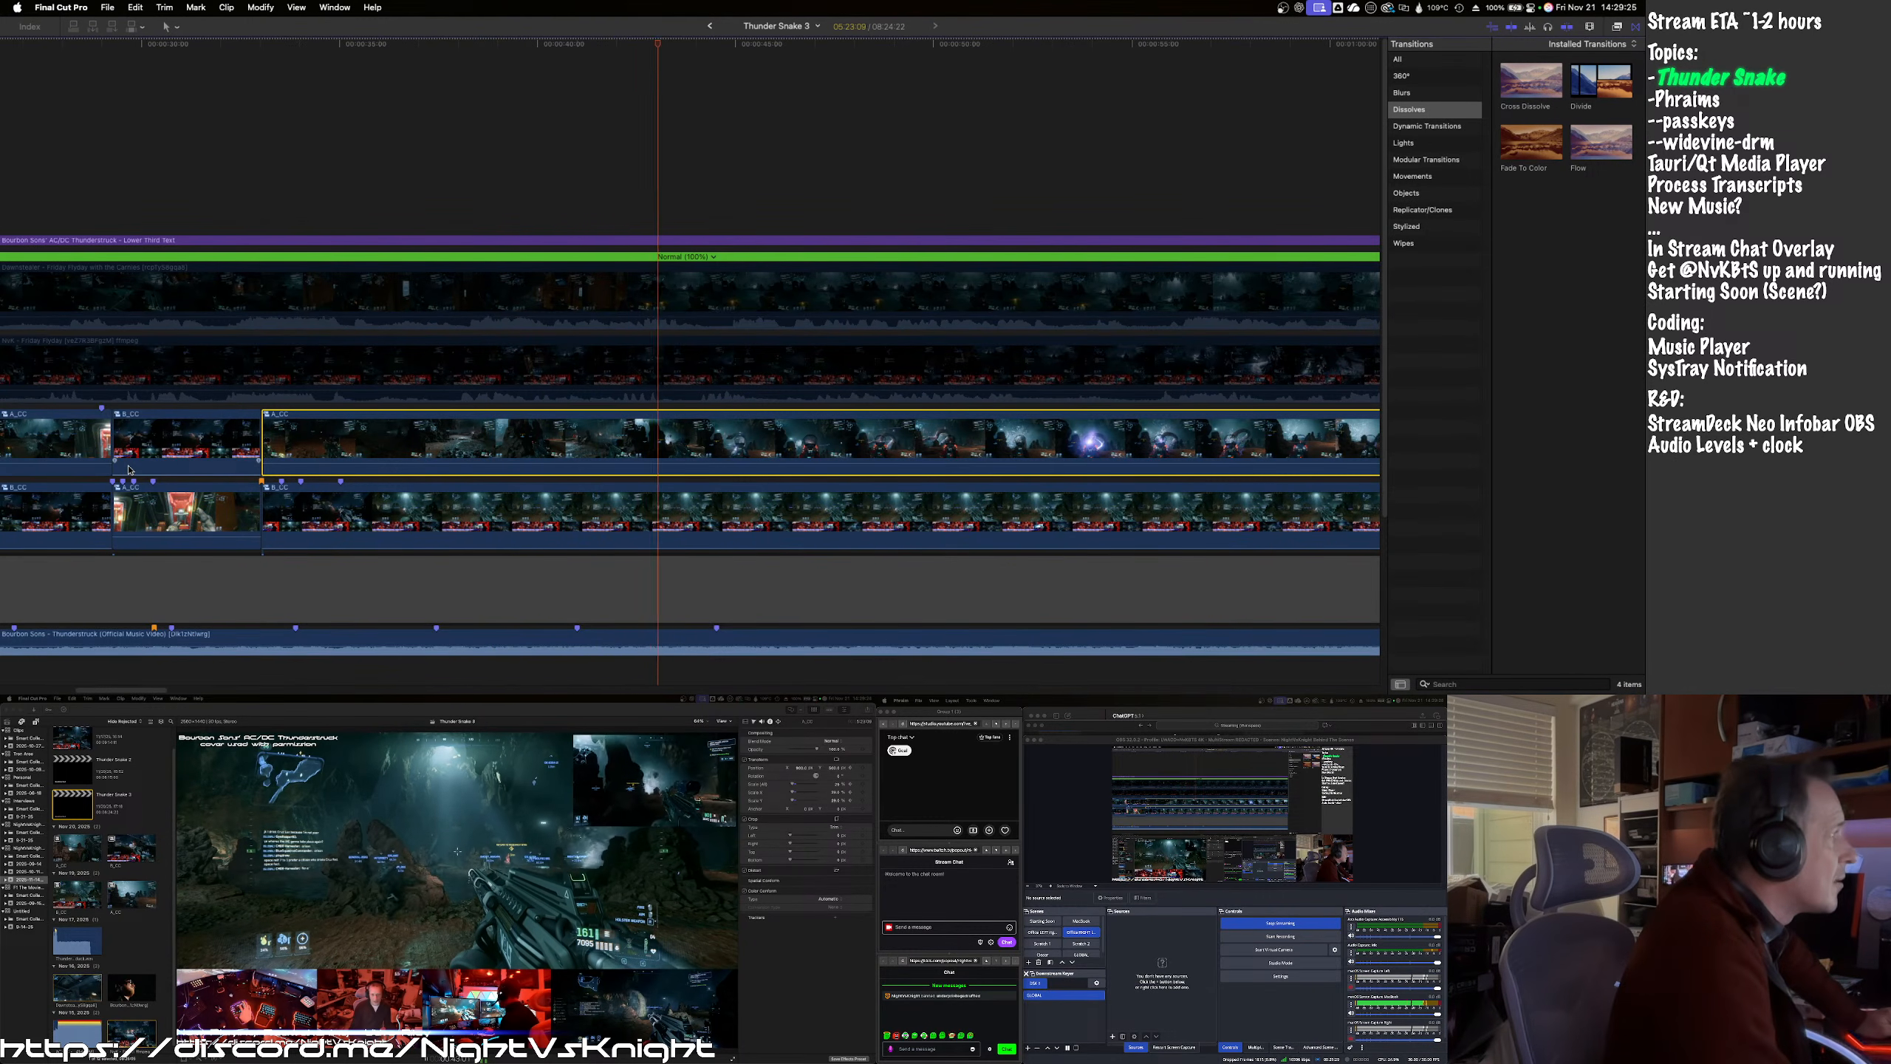
key("space")
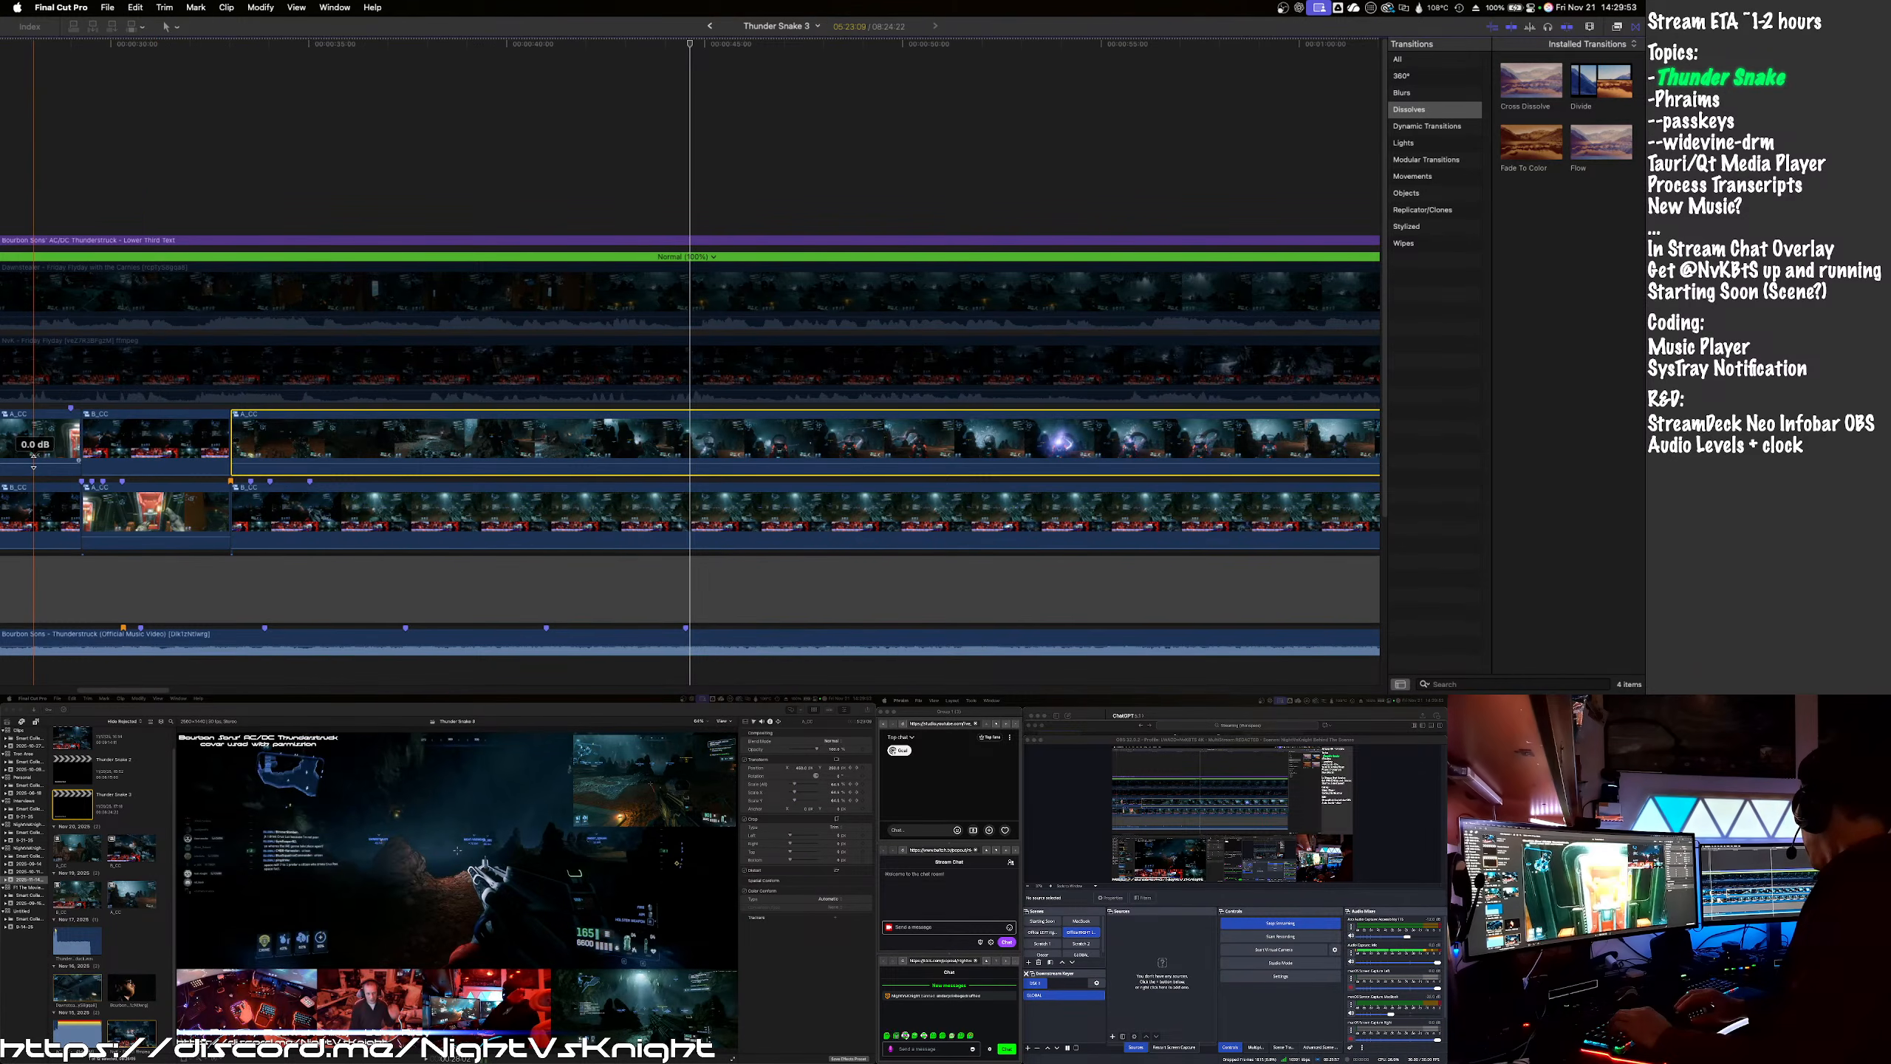
key("space")
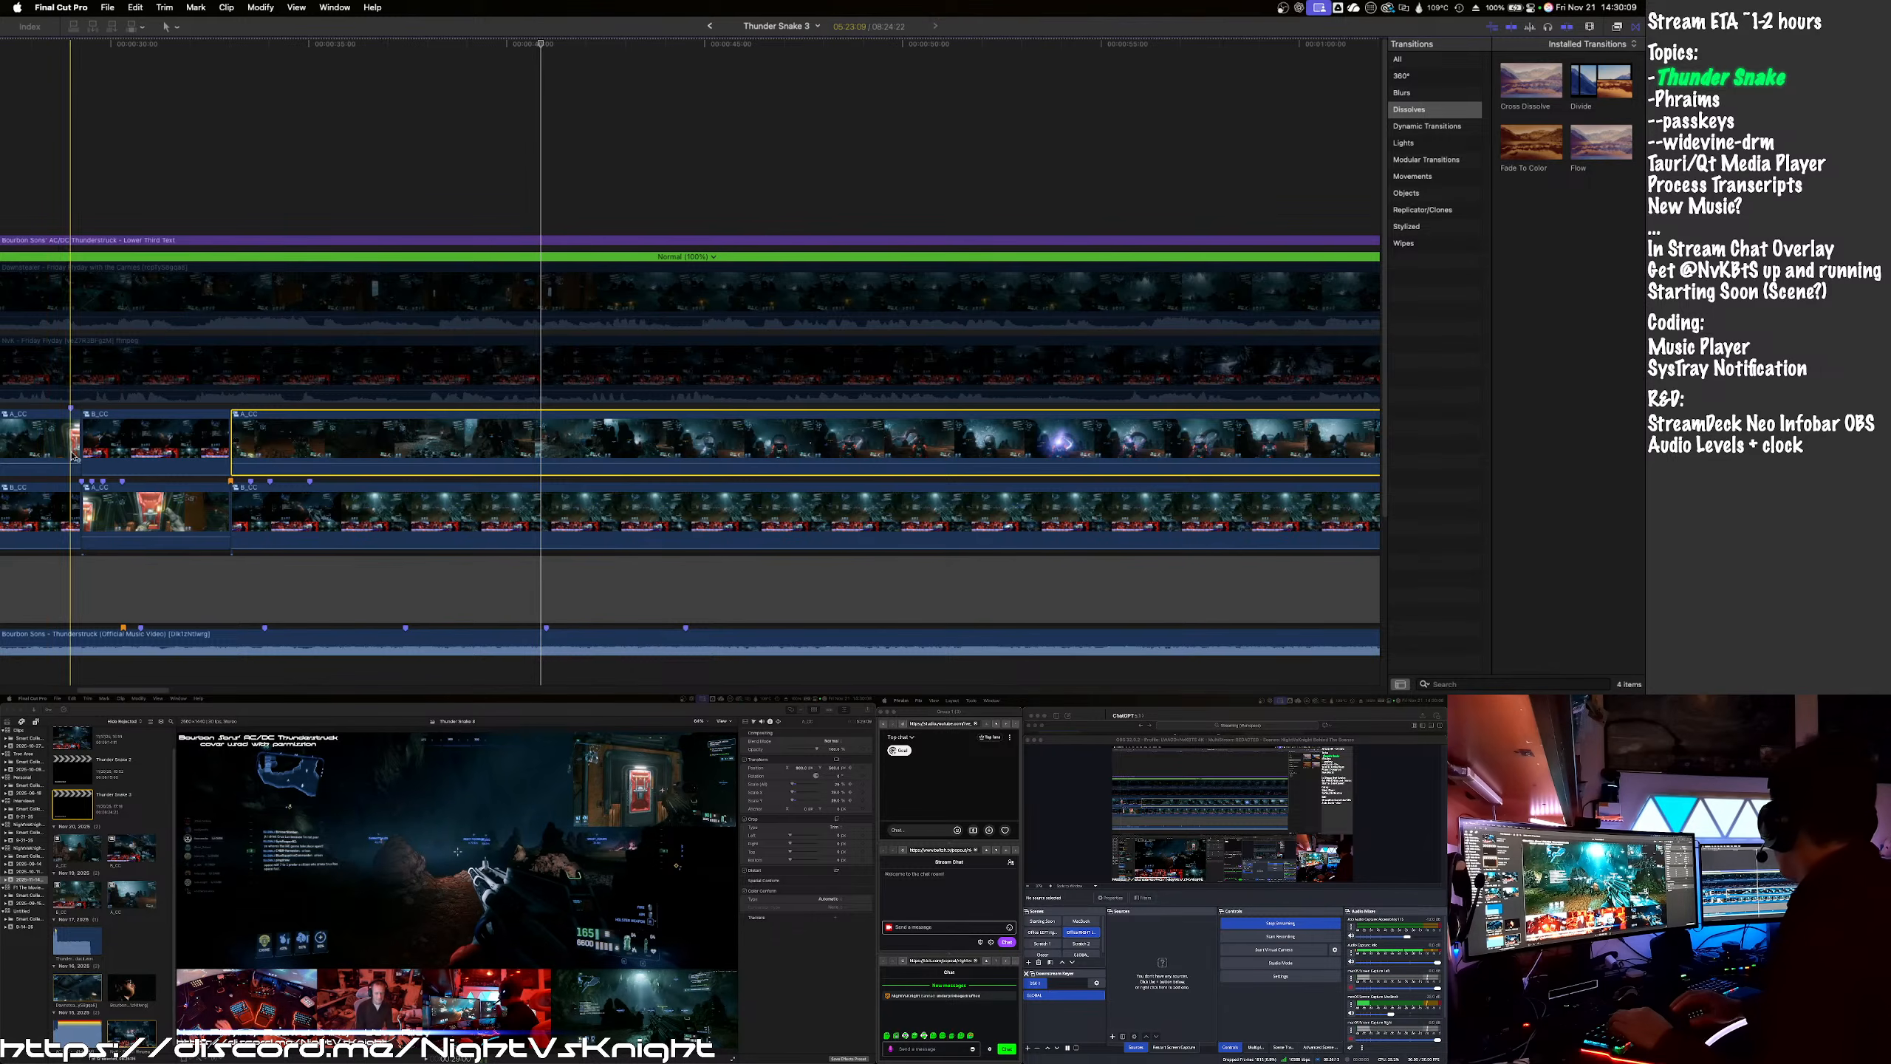
key("space")
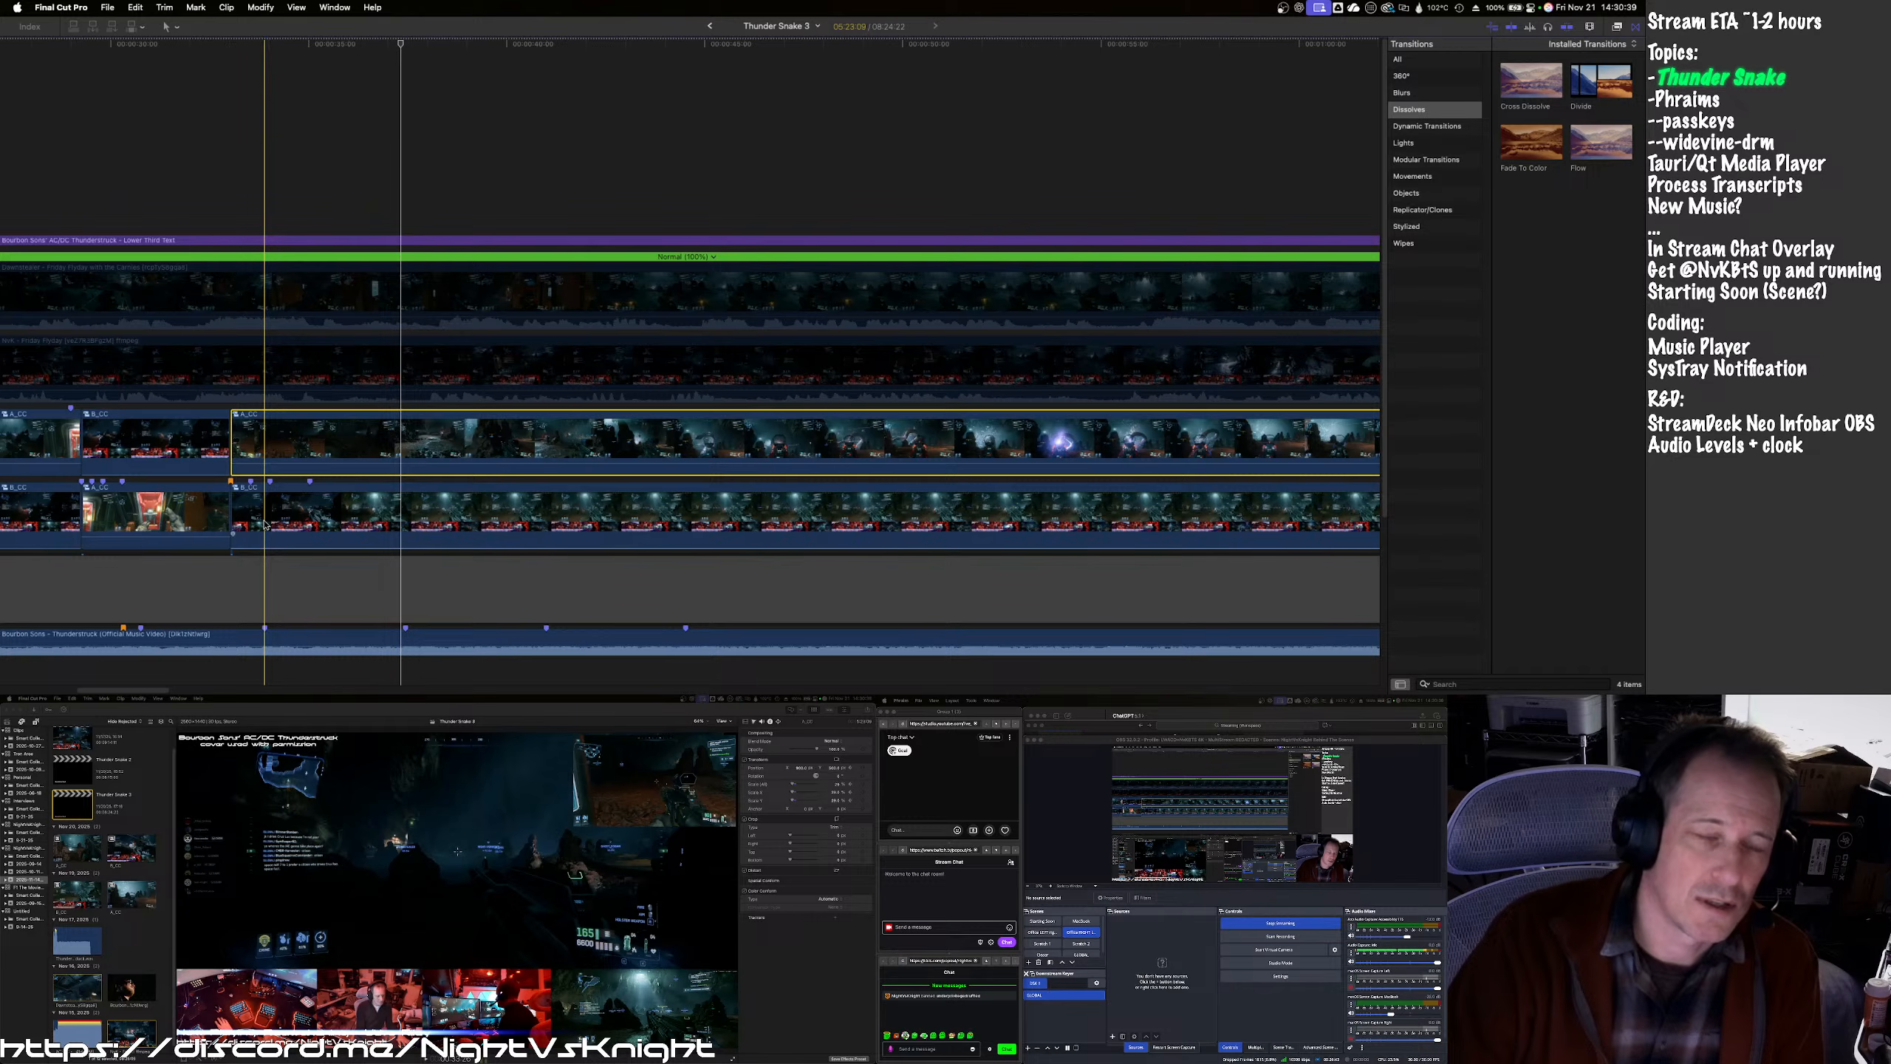
key("space")
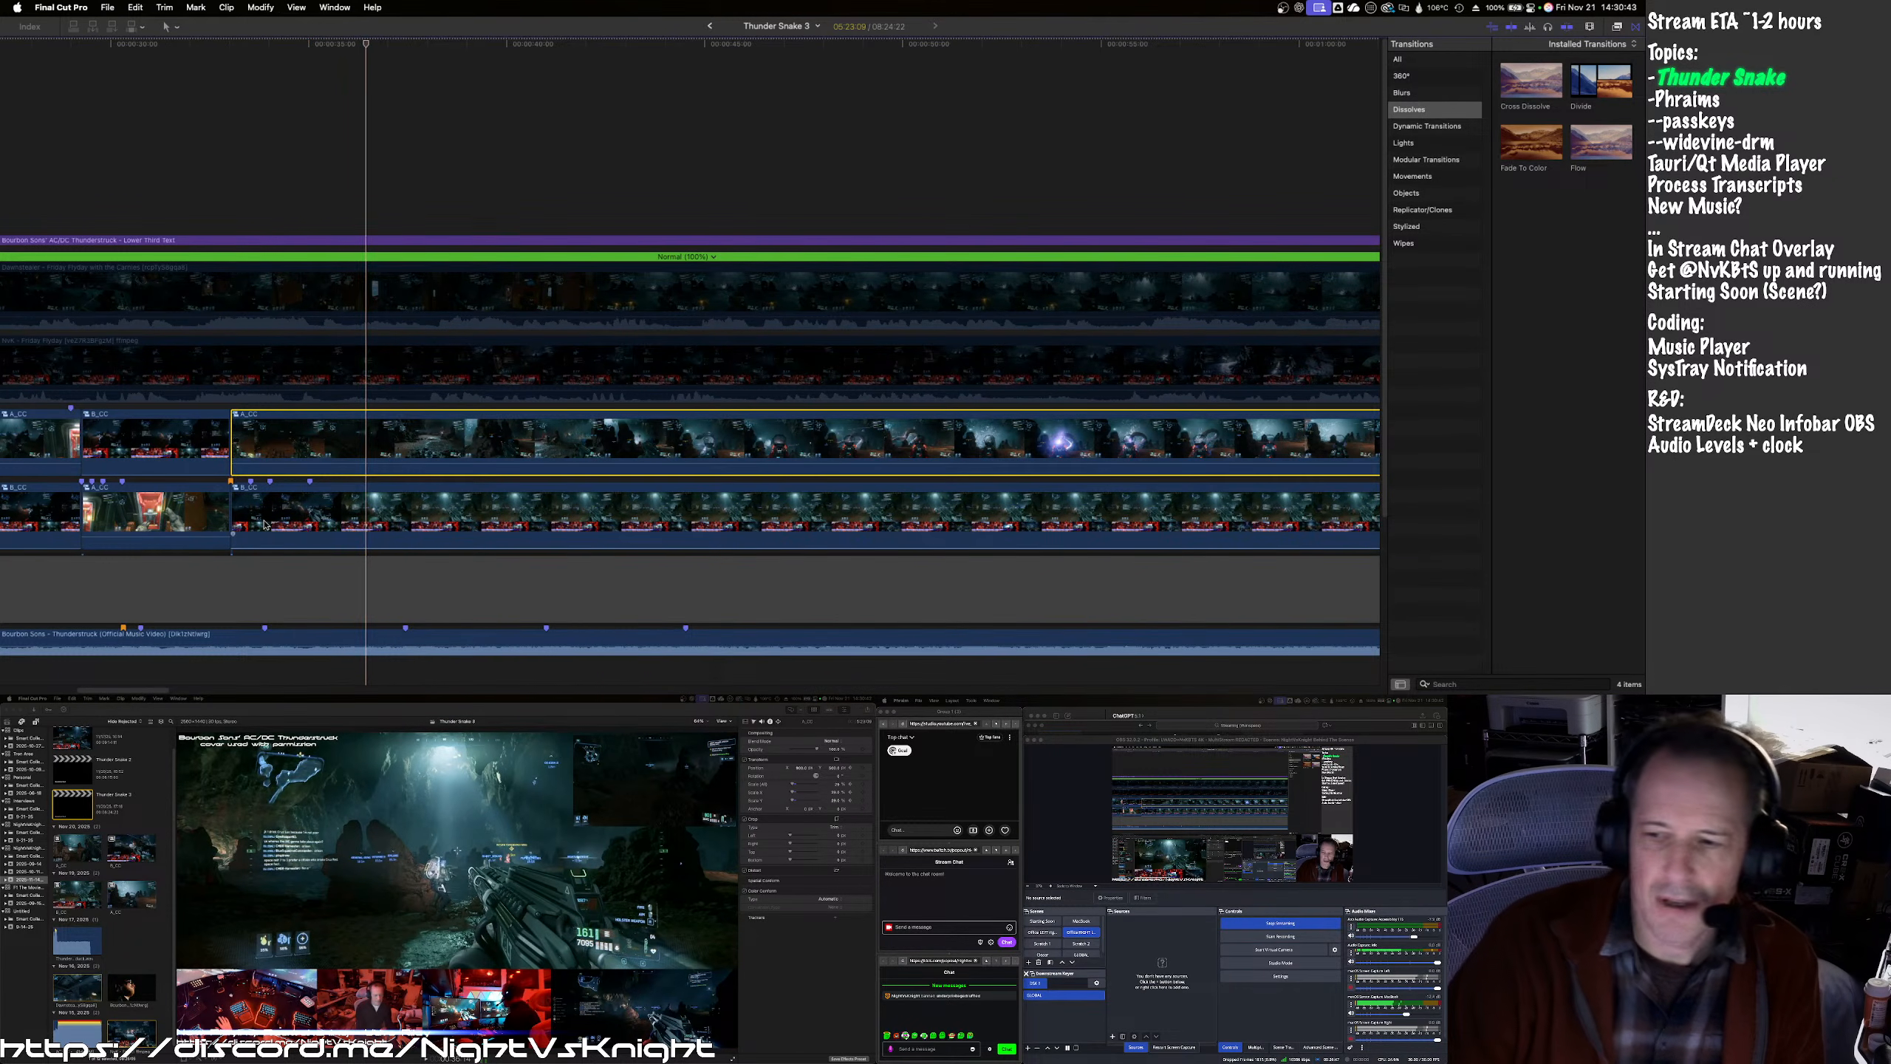
- Undo the segment swap, the splits at the chapter marker and the upper gameplay clip's enlargement
key("super+z")
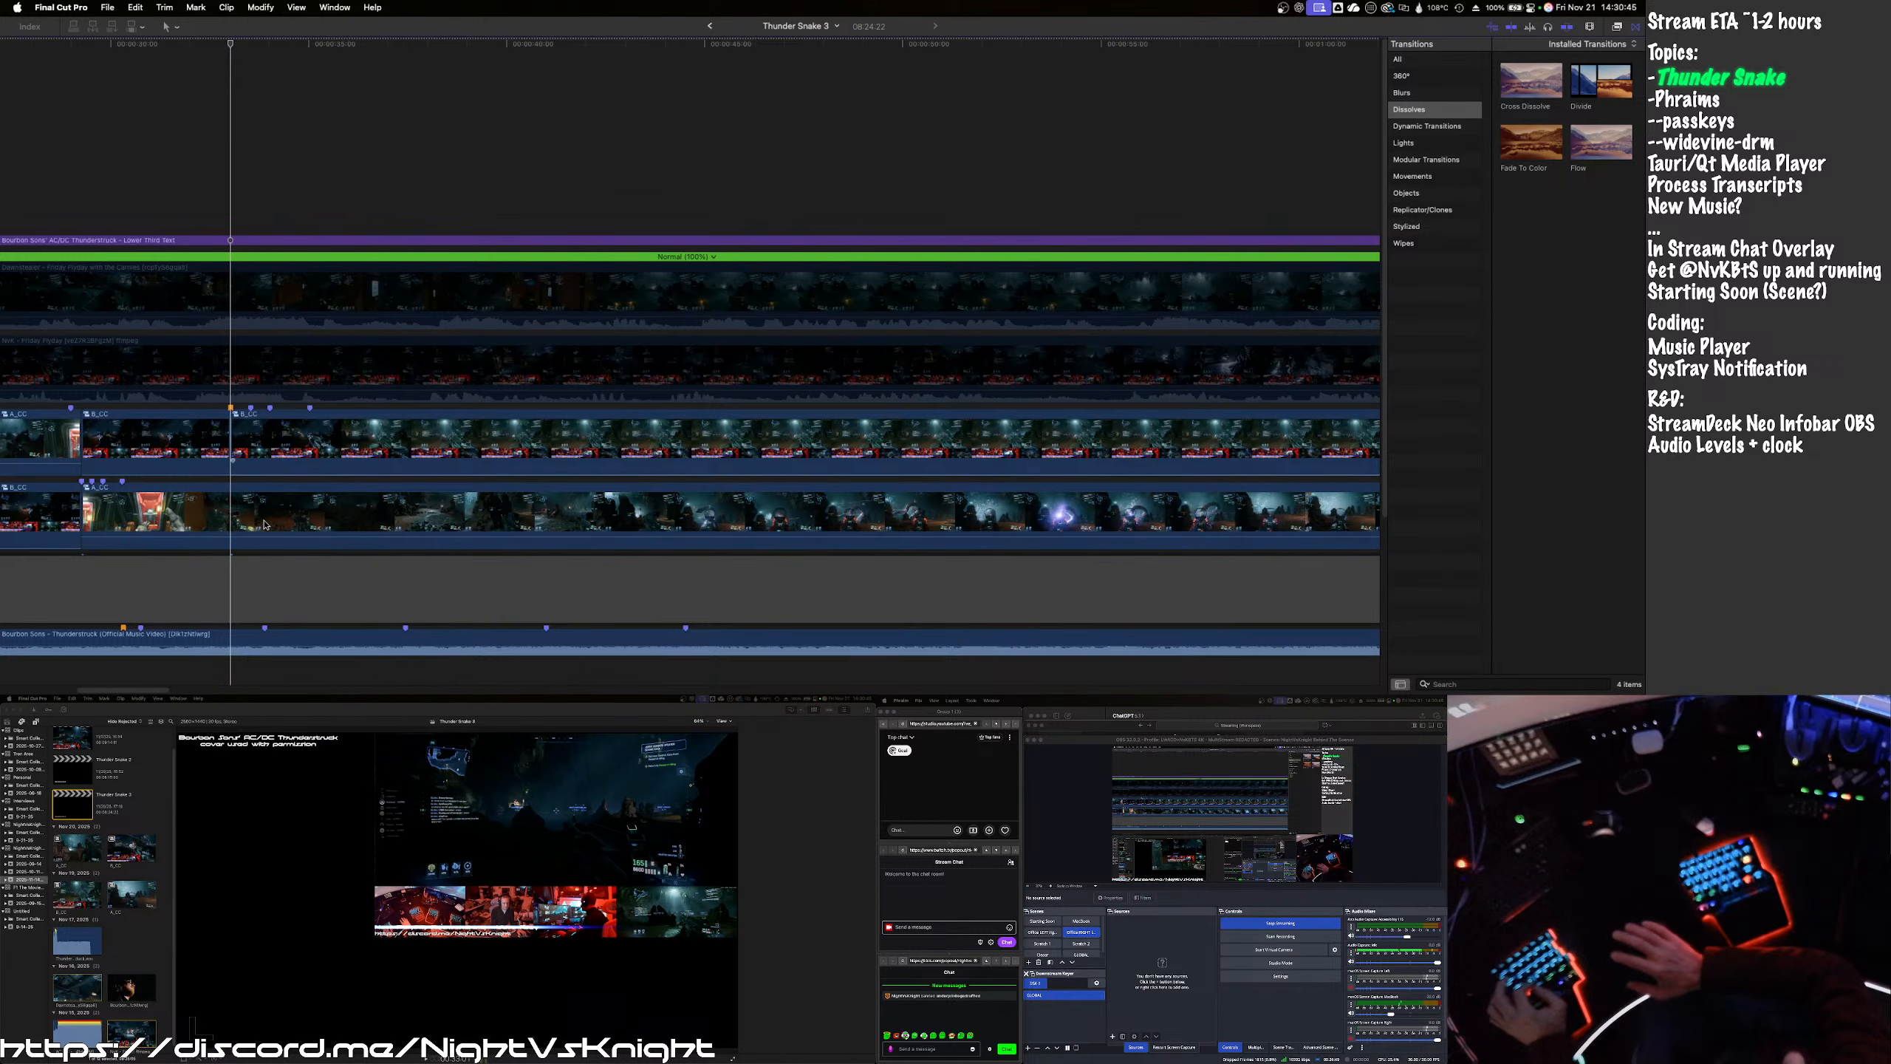
key("super+z")
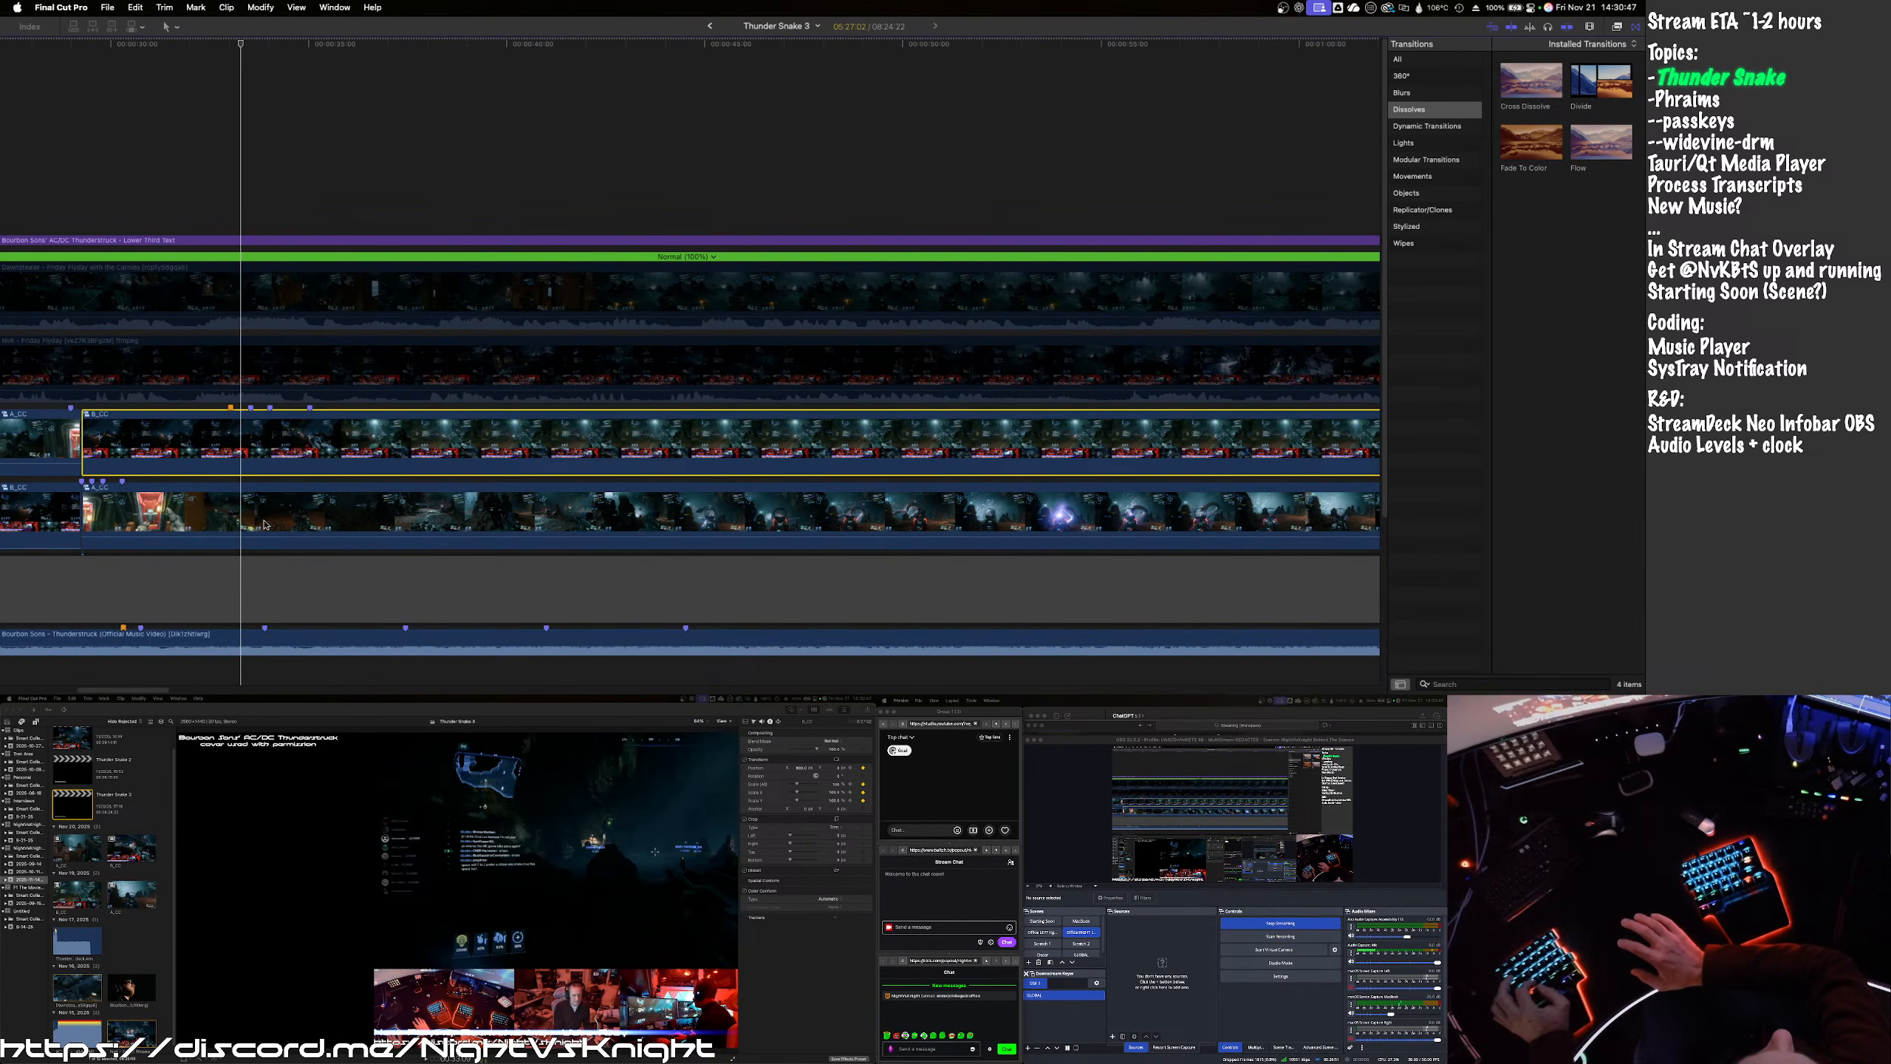
key("super+z")
key("super+z")
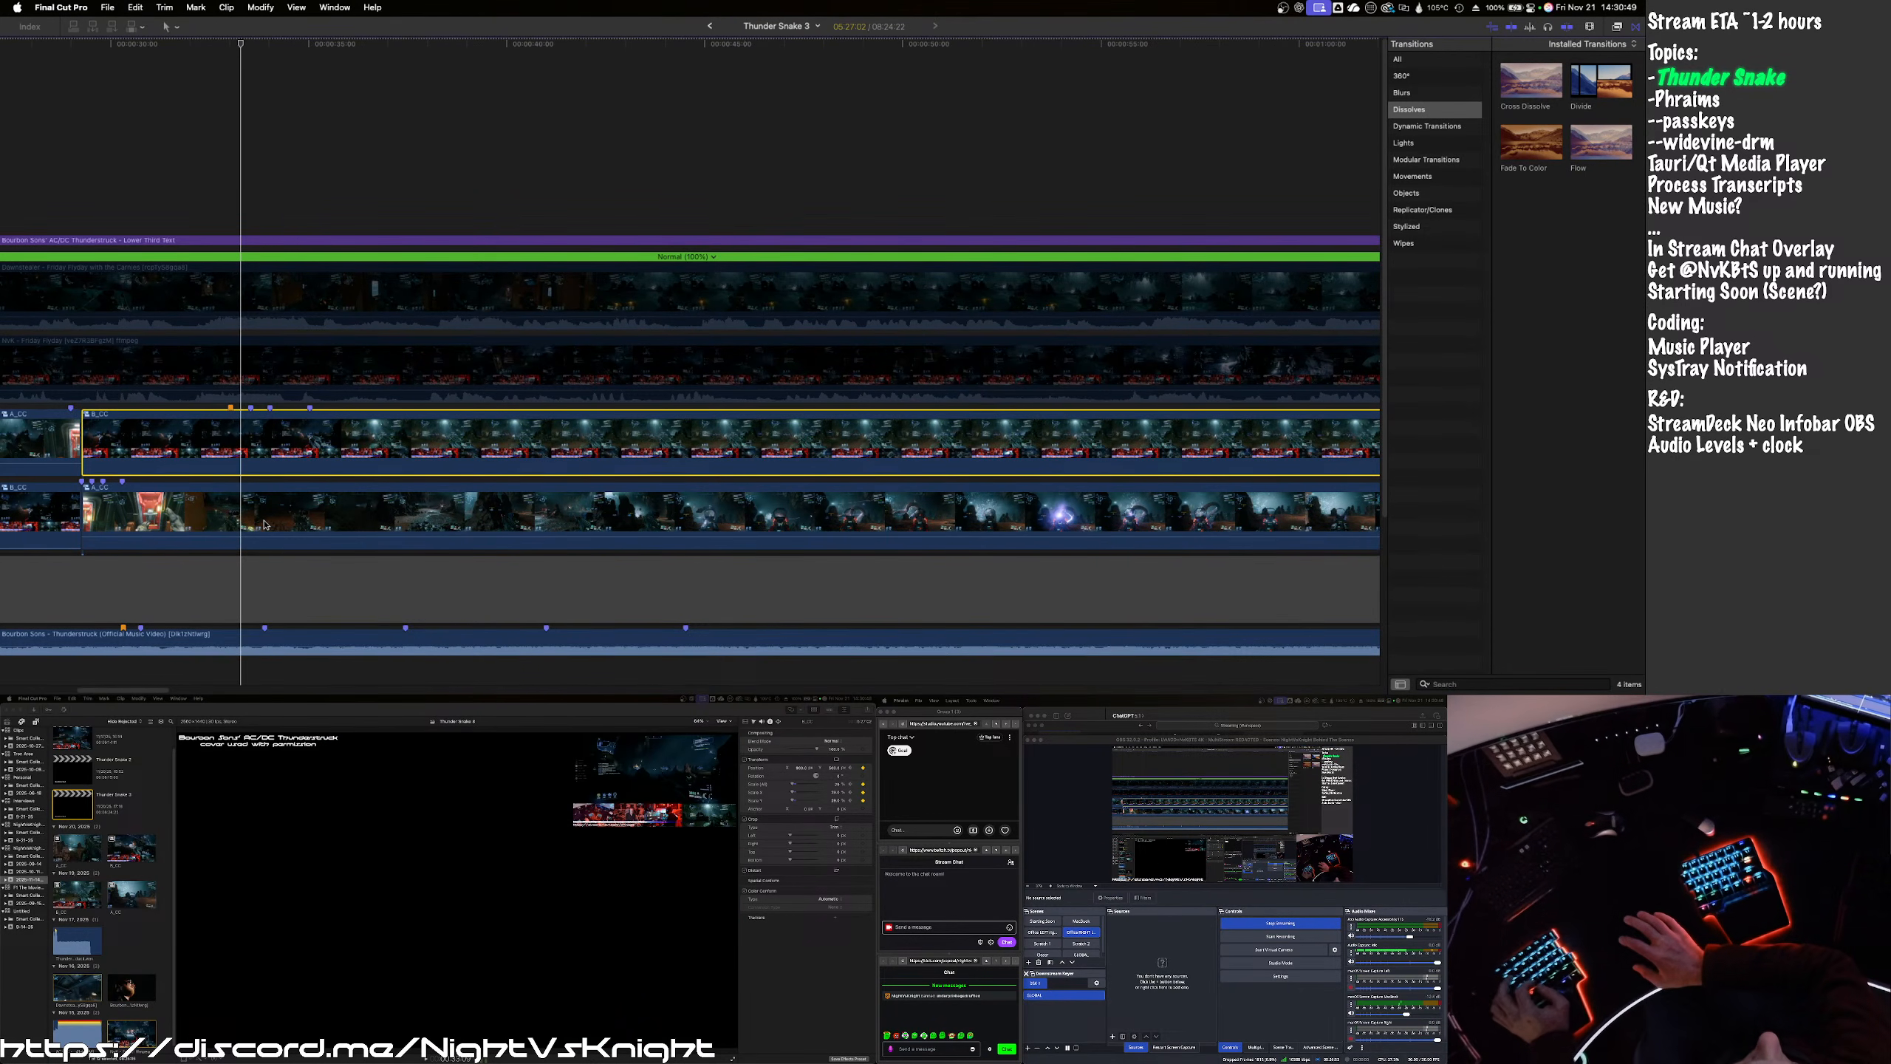
- Undo the lower gameplay clip's shrink animation and the markers added to the upper gameplay clip for this transition
key("super+z")
key("super+z")
key("super+z")
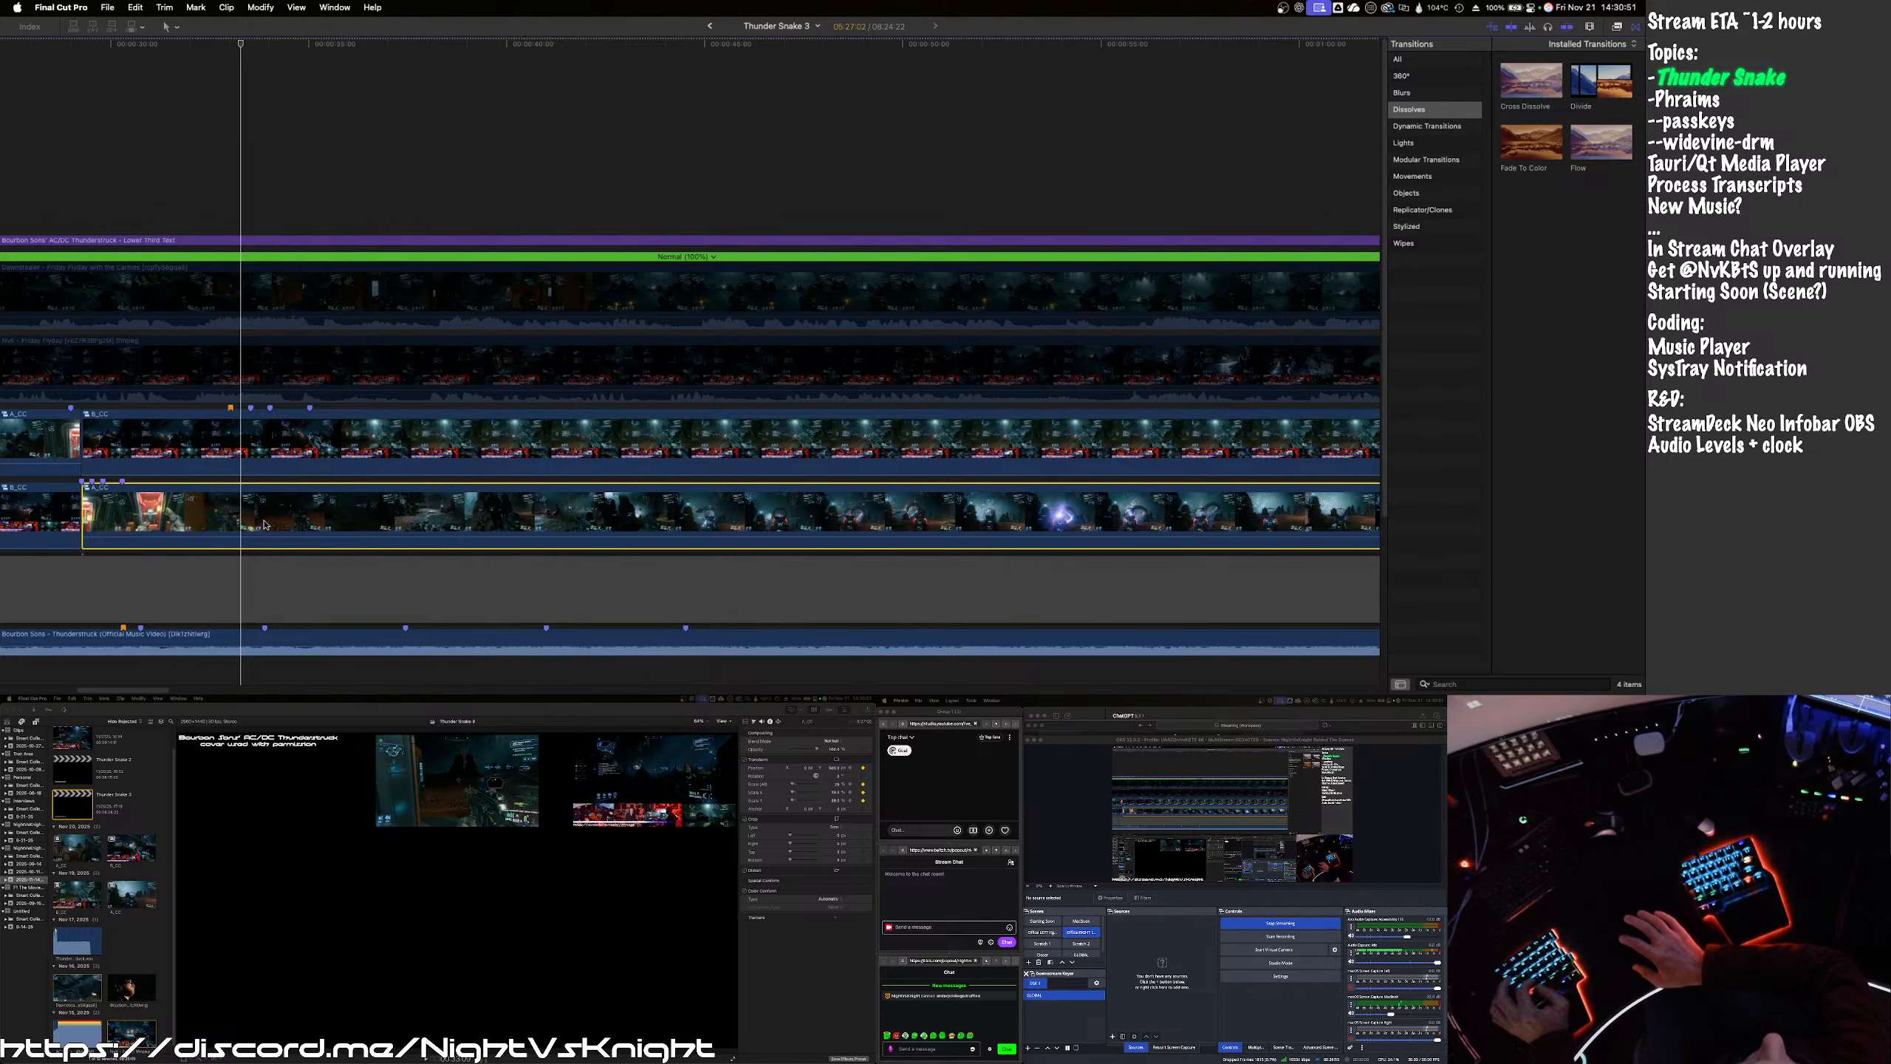
key("super+z")
key("super+z")
key("super+z")
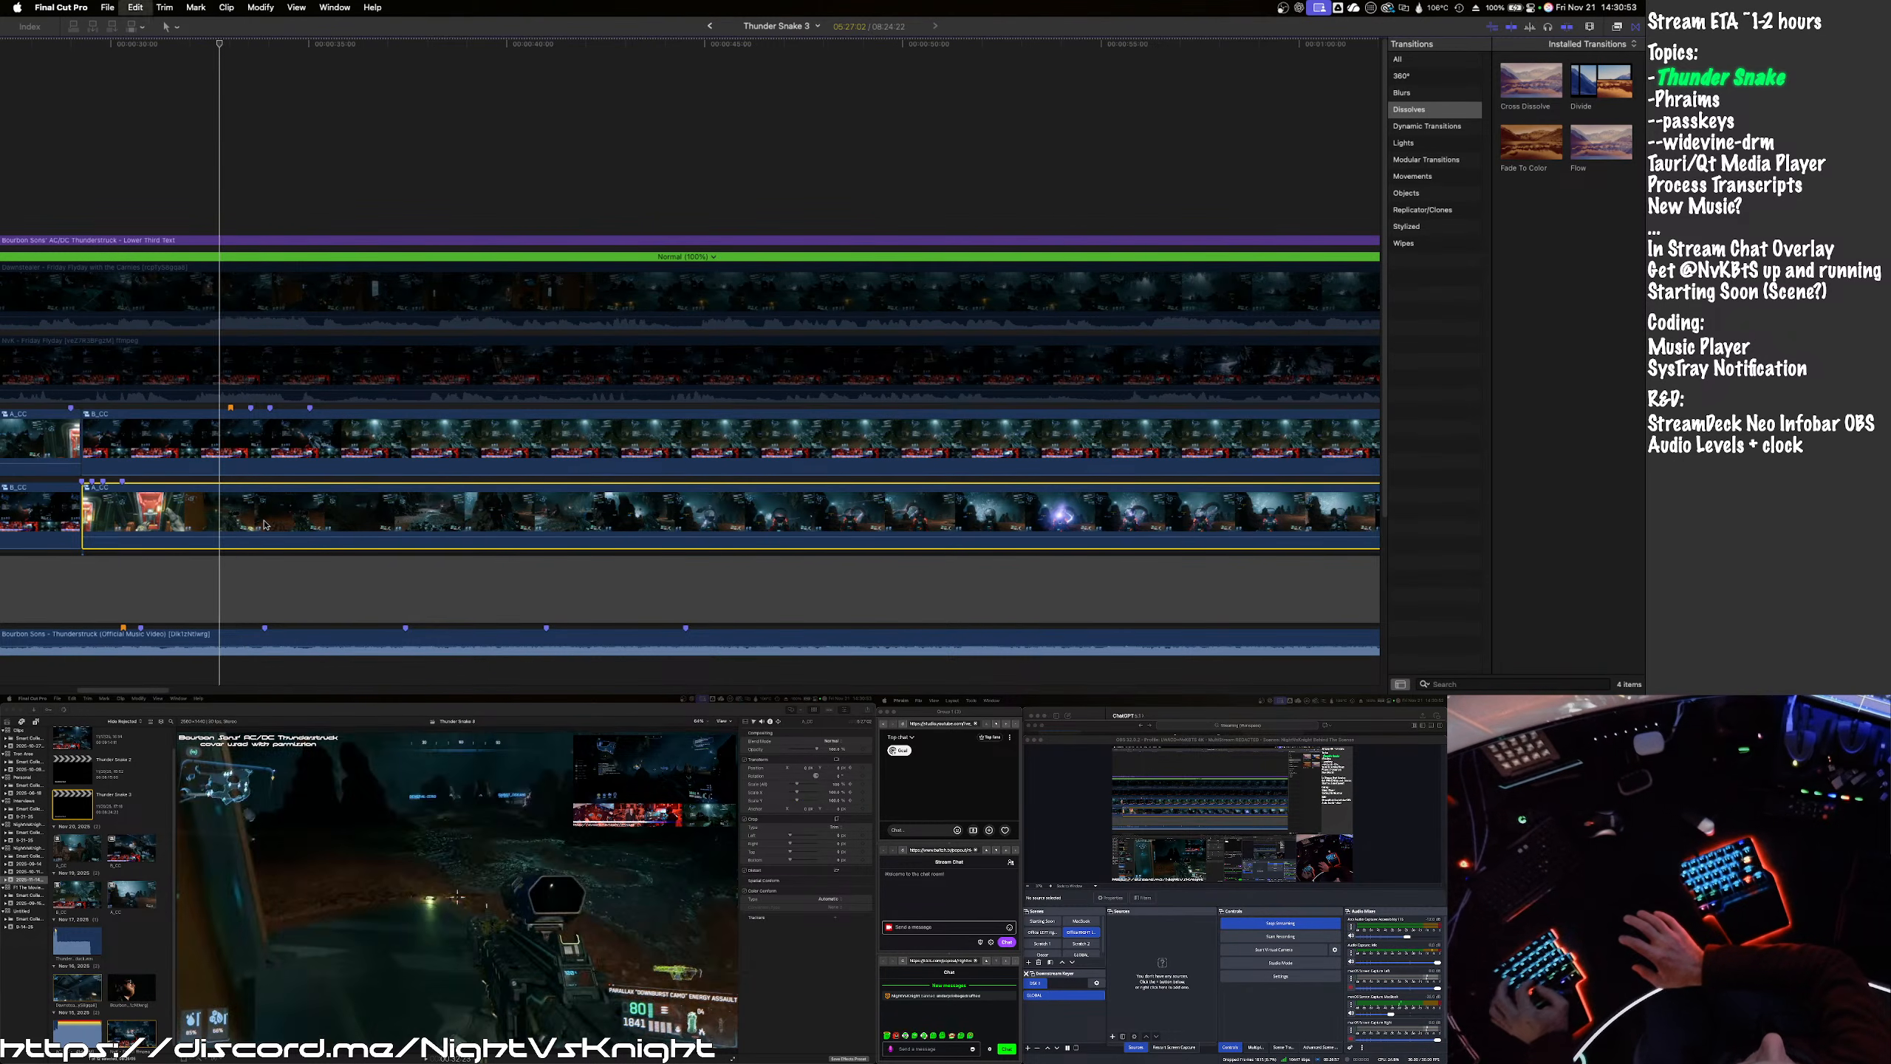
key("super+z")
key("super+z")
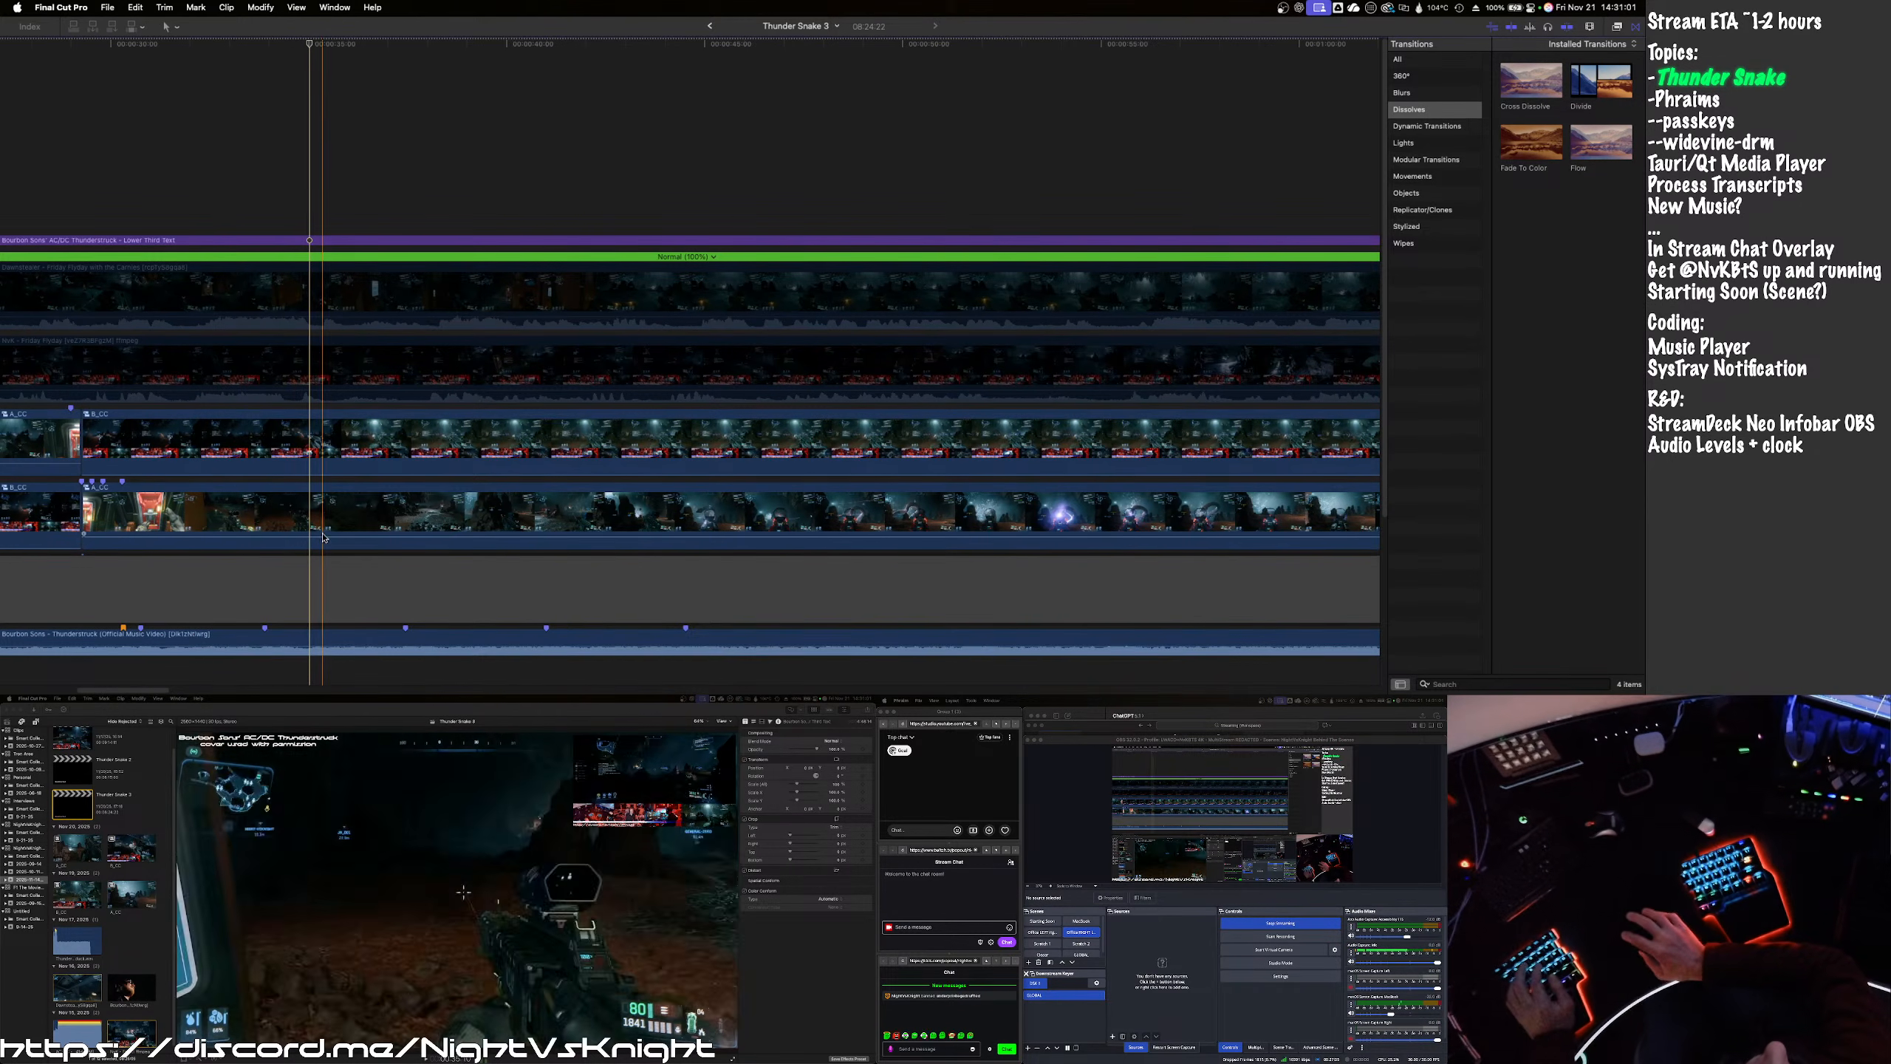
- Try to mark the upper gameplay clip at the music track's next beat marker, and clear the clip selection
left_click(266, 463)
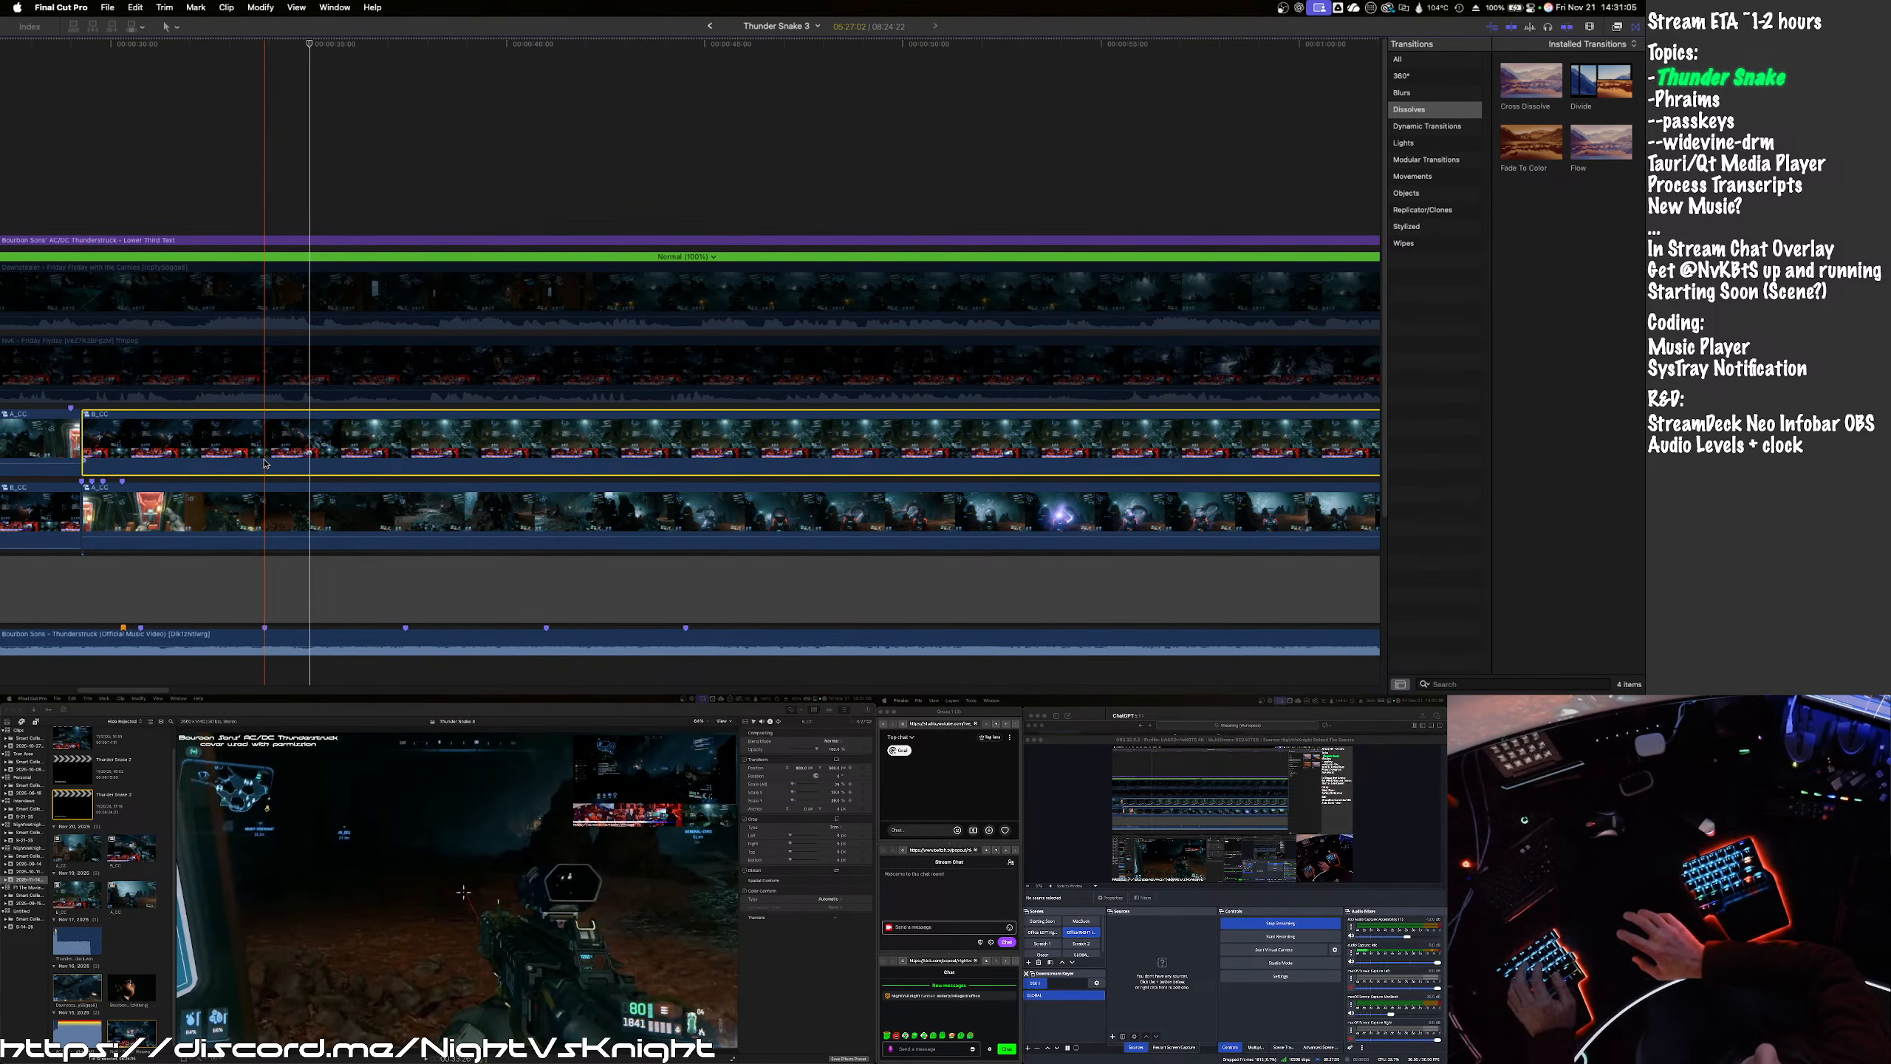
key("m")
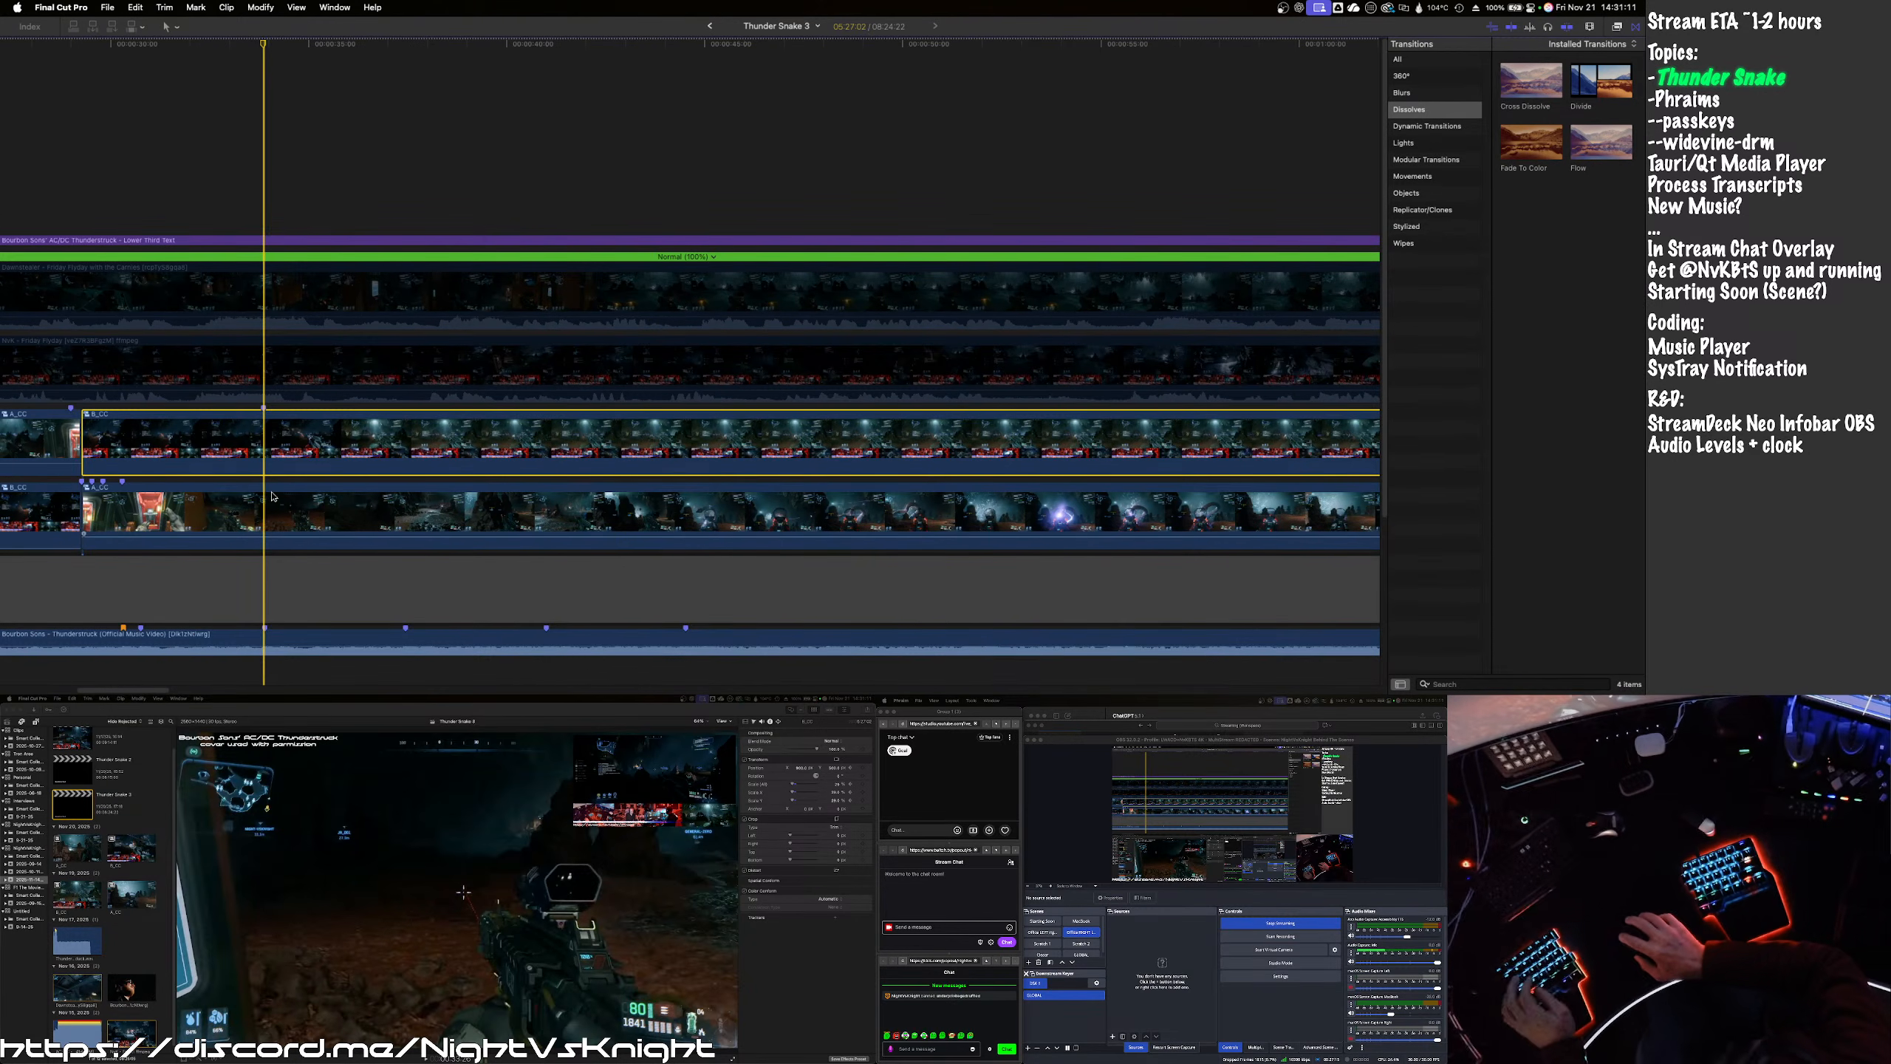
left_click(303, 500)
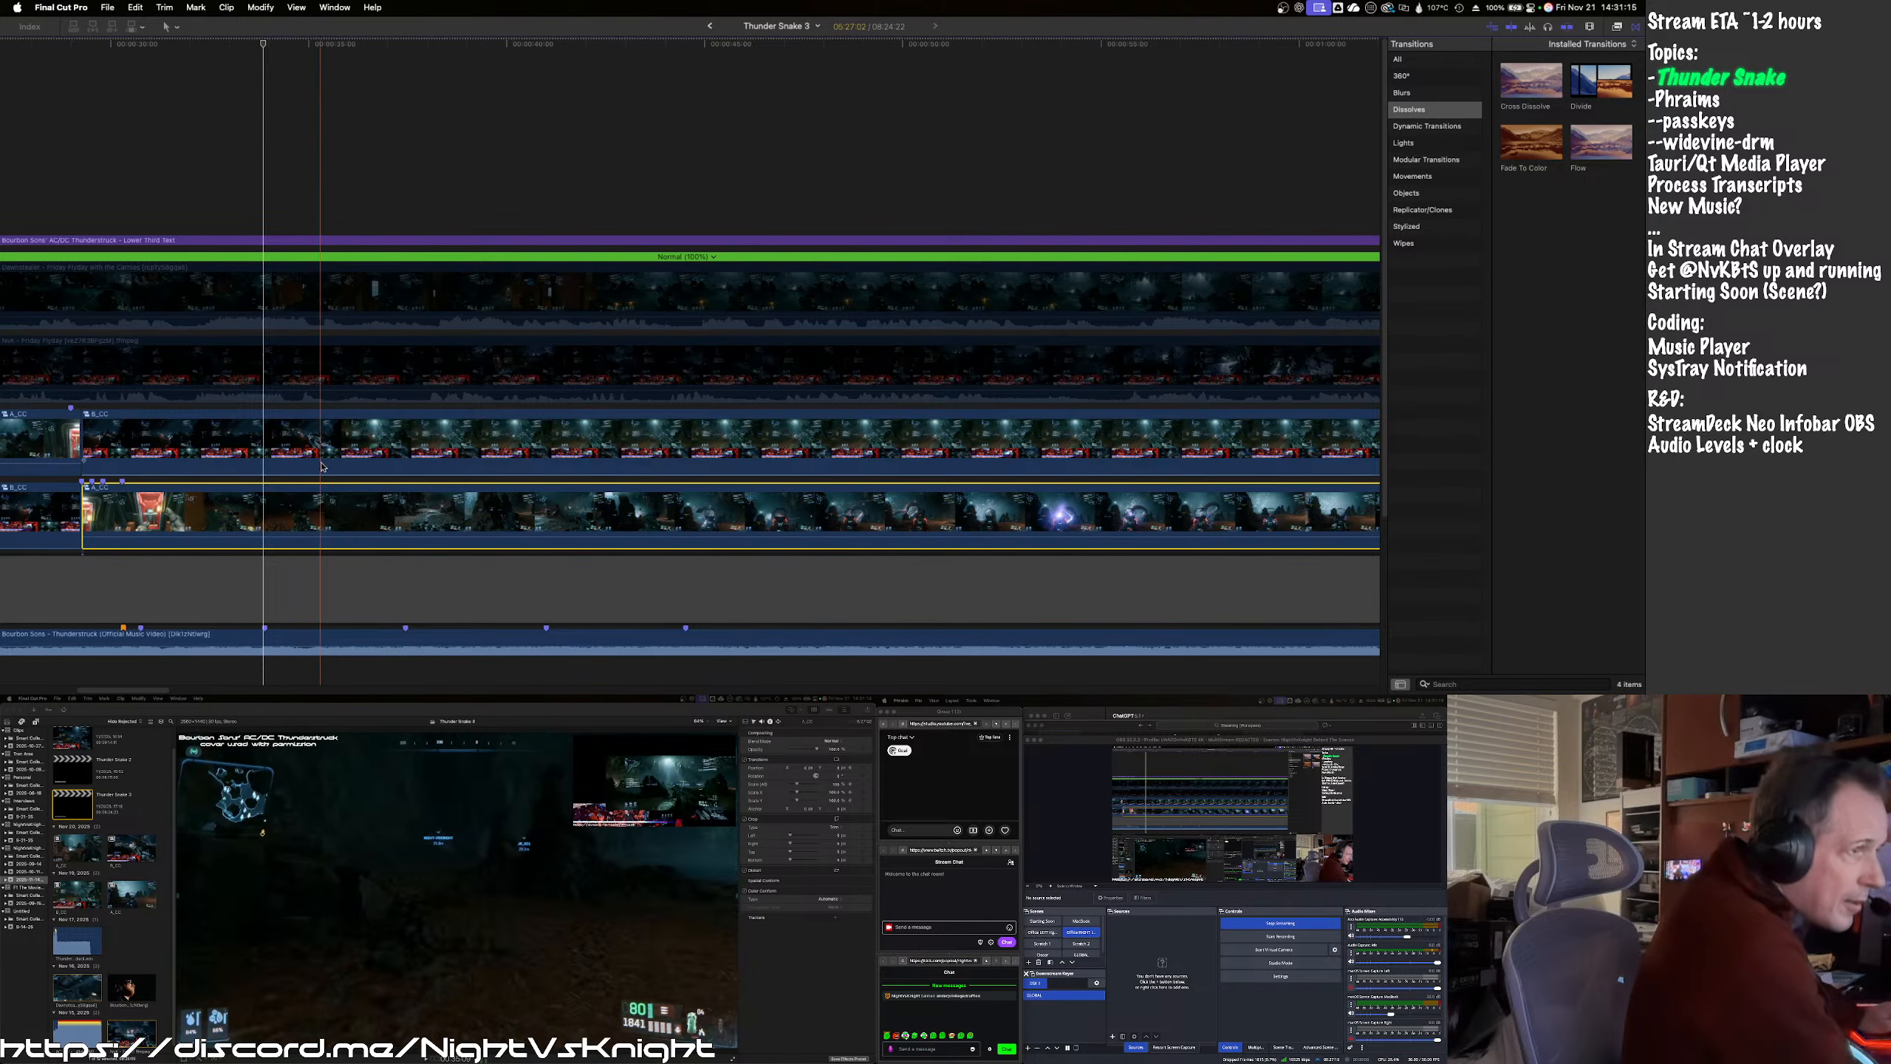
left_click(345, 192)
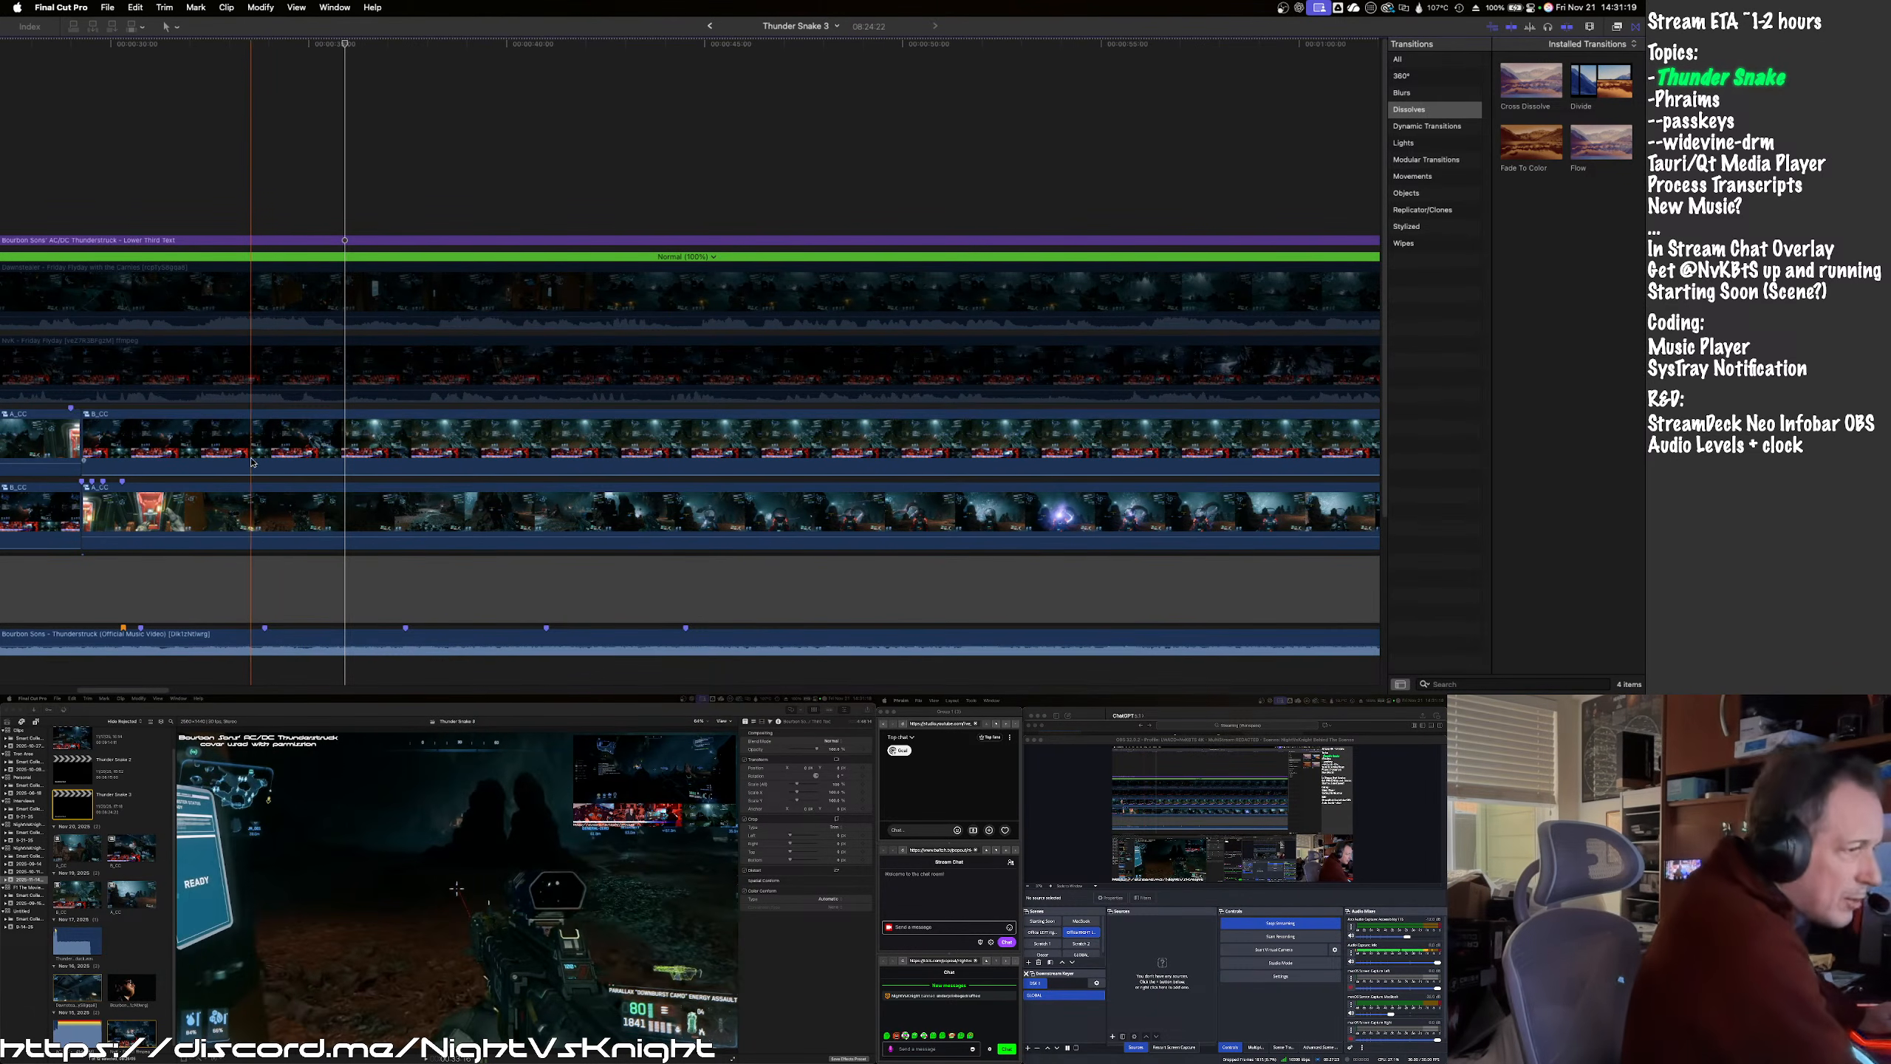
- Examine the music track and its markers across the whole project and close up around the playhead
left_click_drag(247, 638, 246, 638)
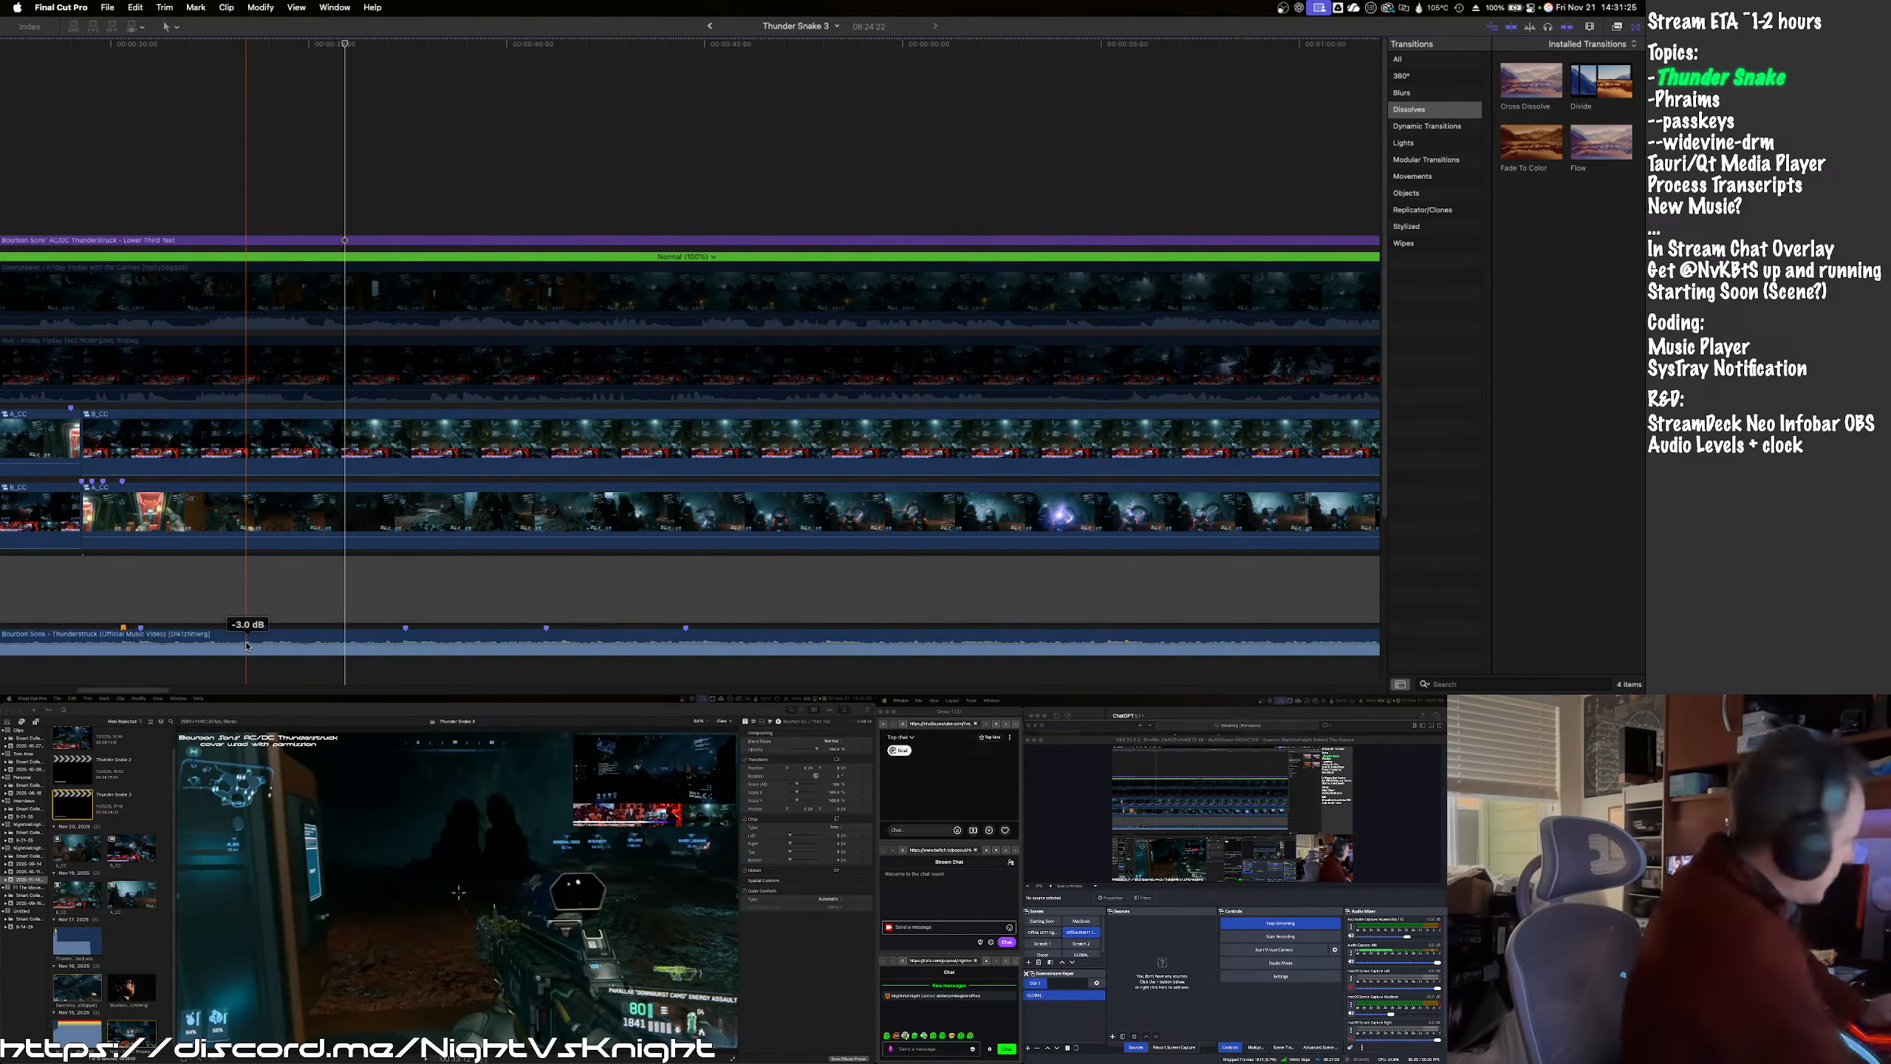
key("shift+z")
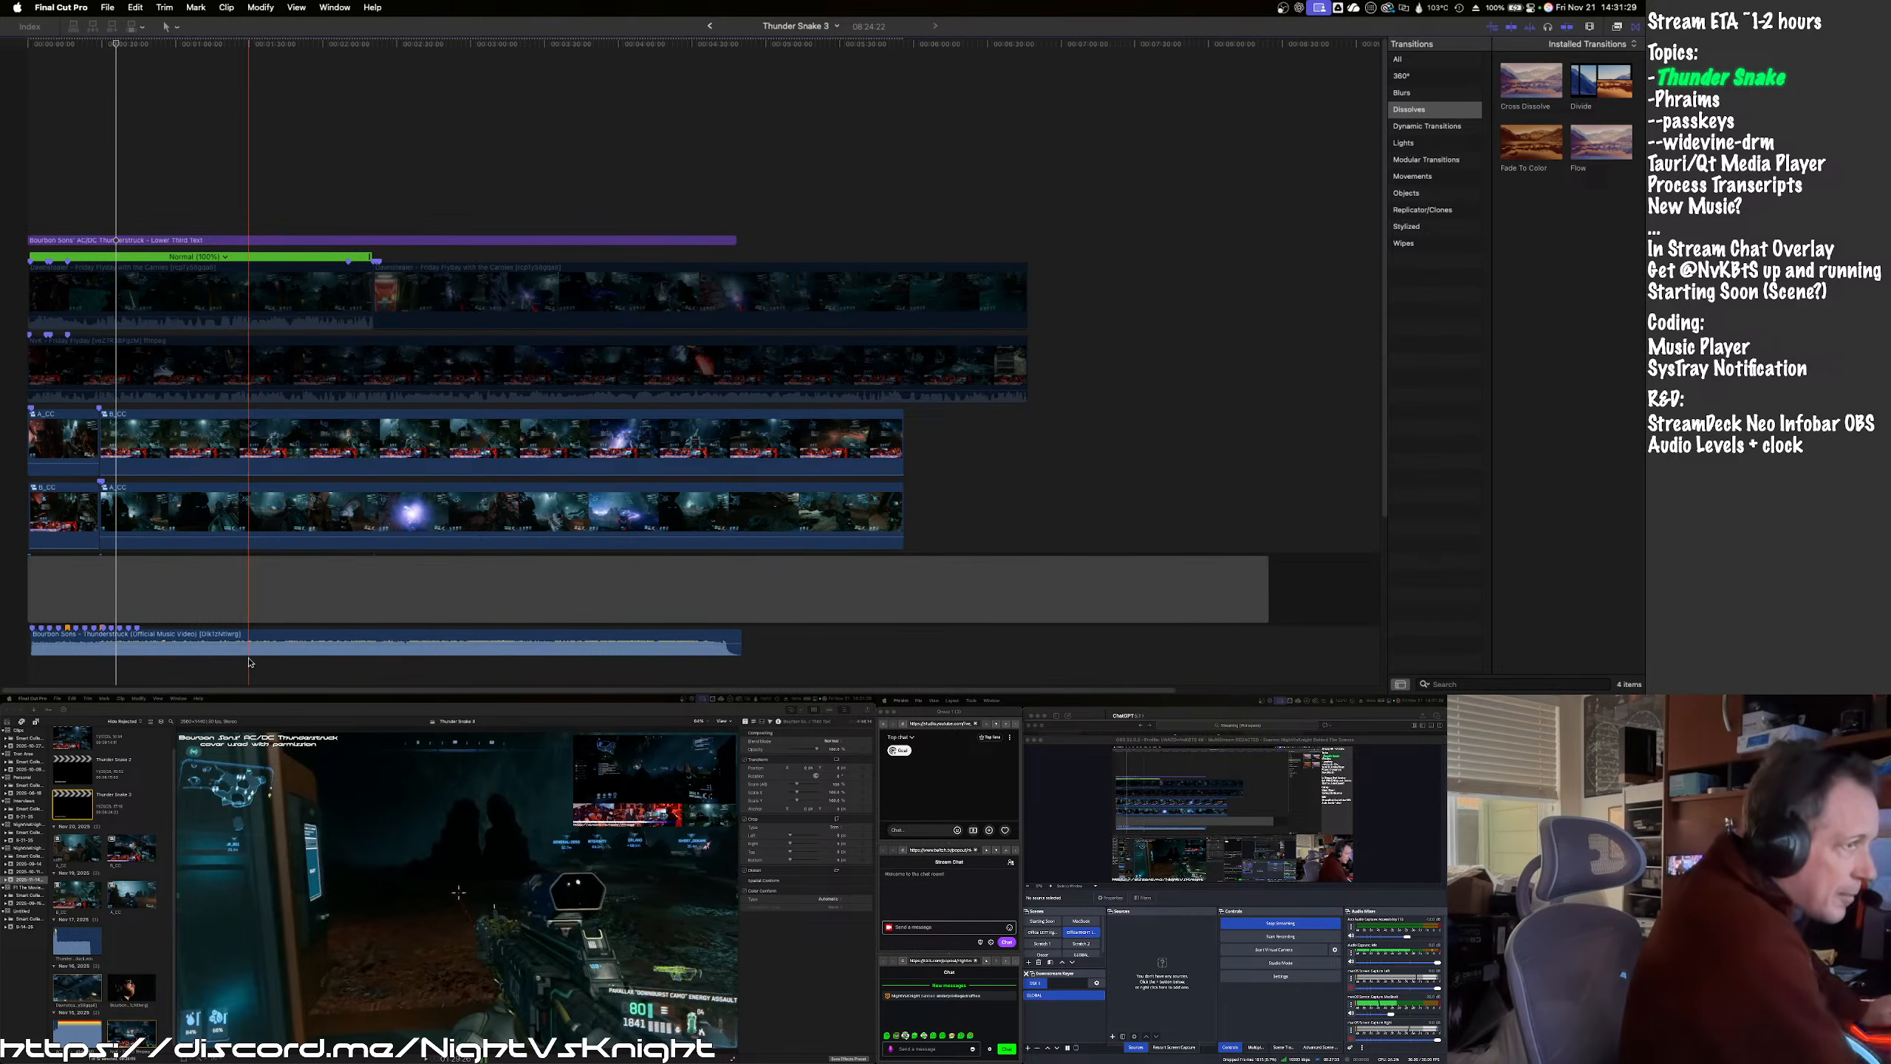
key("z")
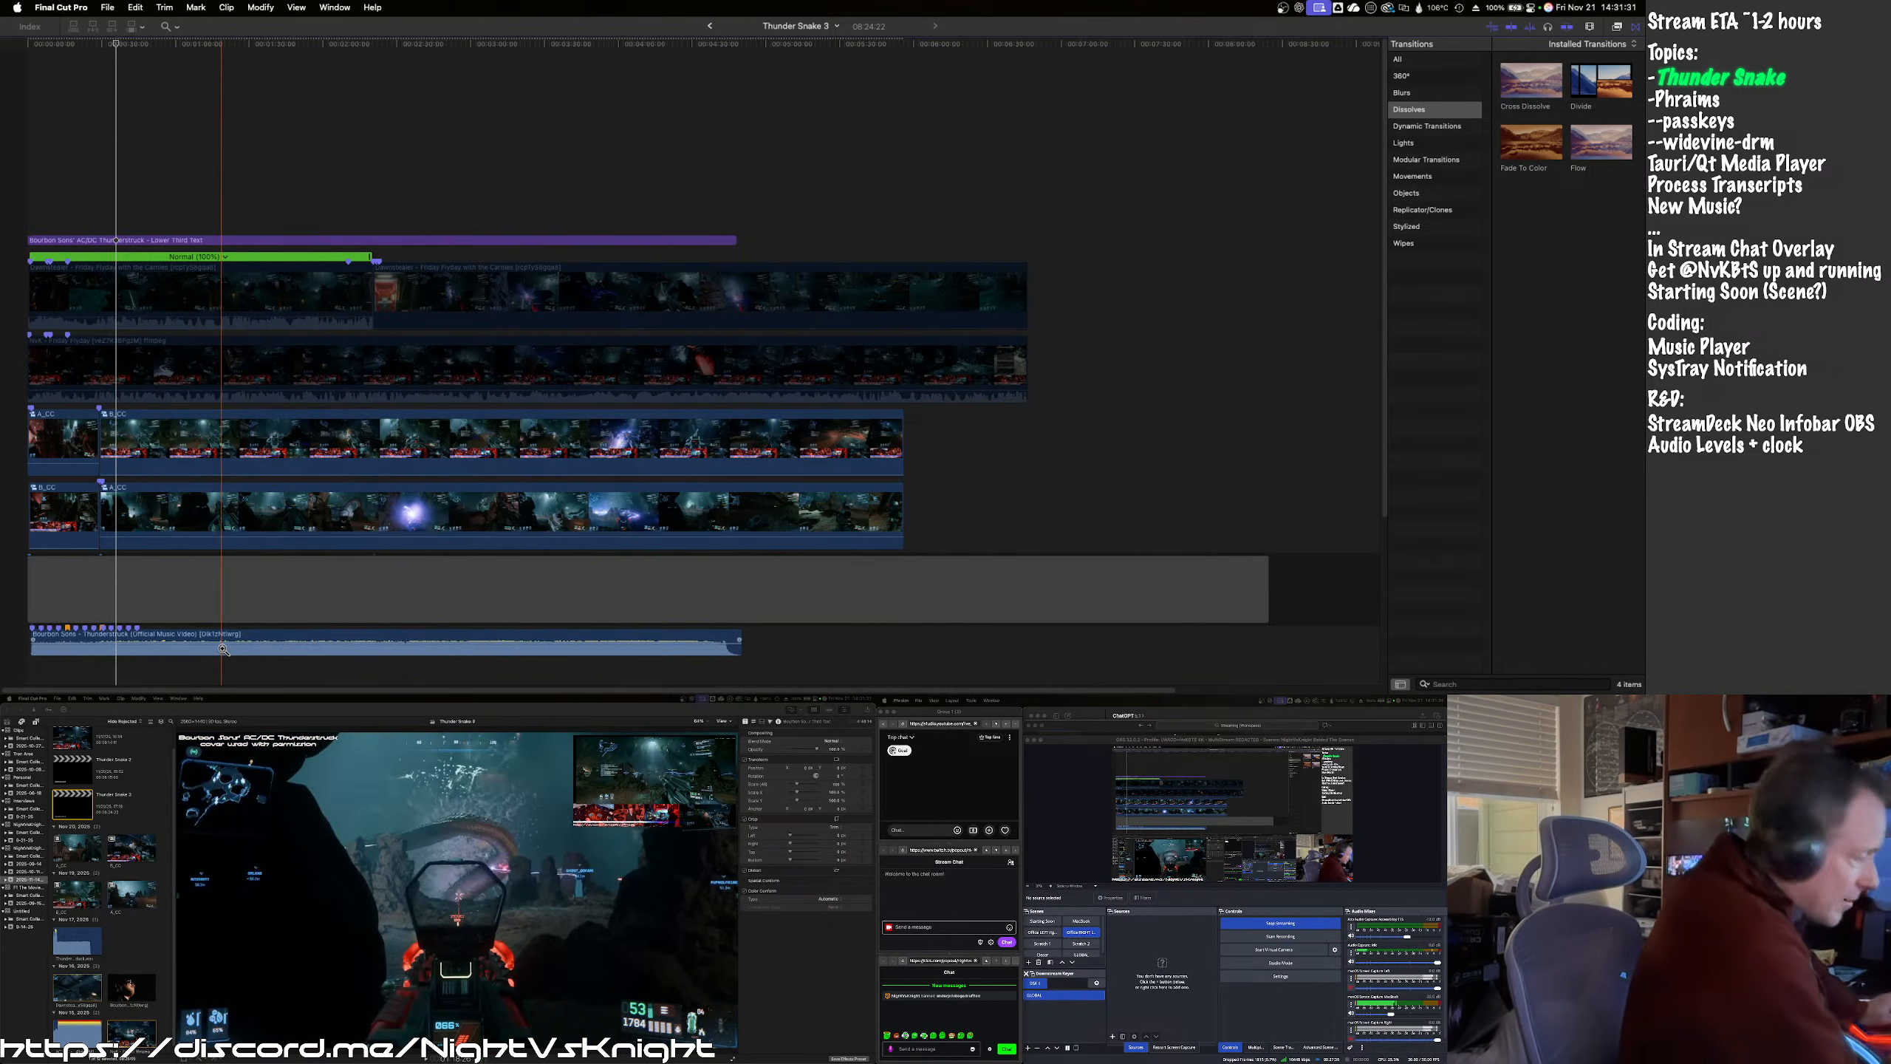
left_click(120, 637)
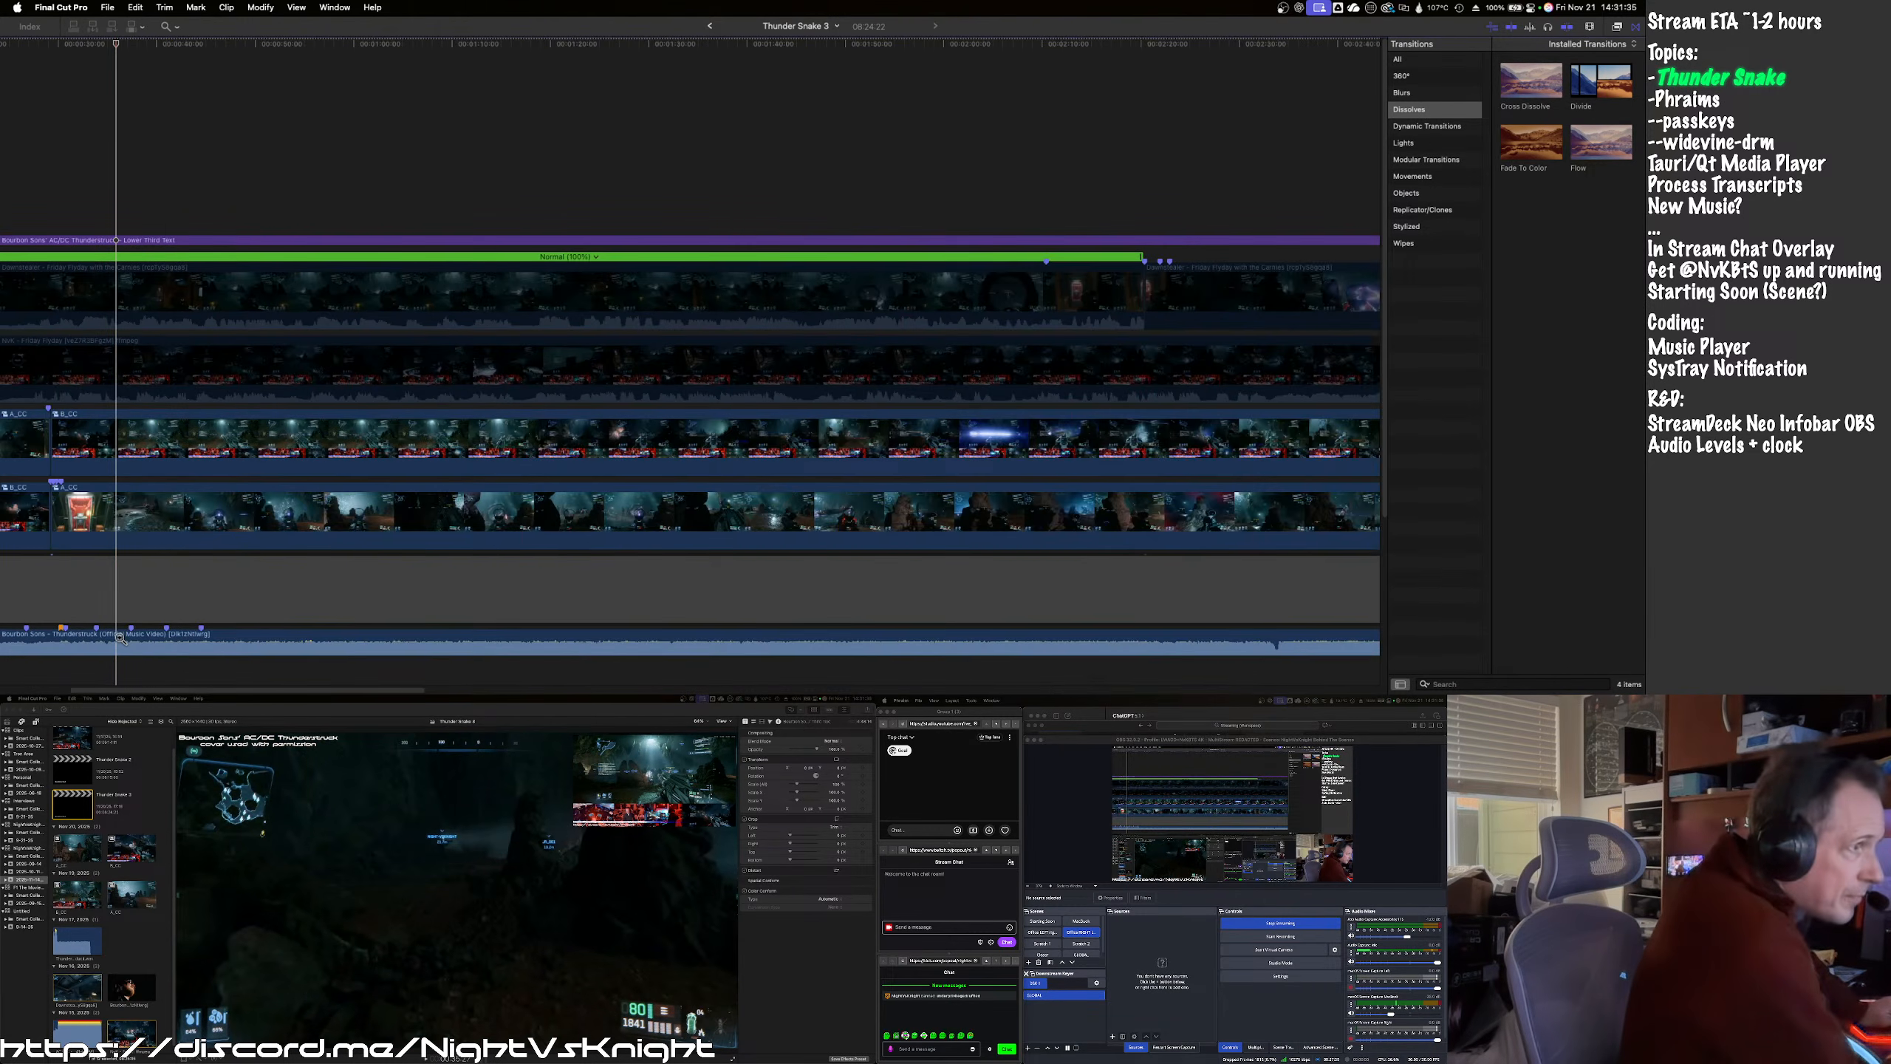
- Play back the gameplay transition around the orange chapter marker and the section that follows it
left_click(130, 637)
scroll(131, 638, "left", 5)
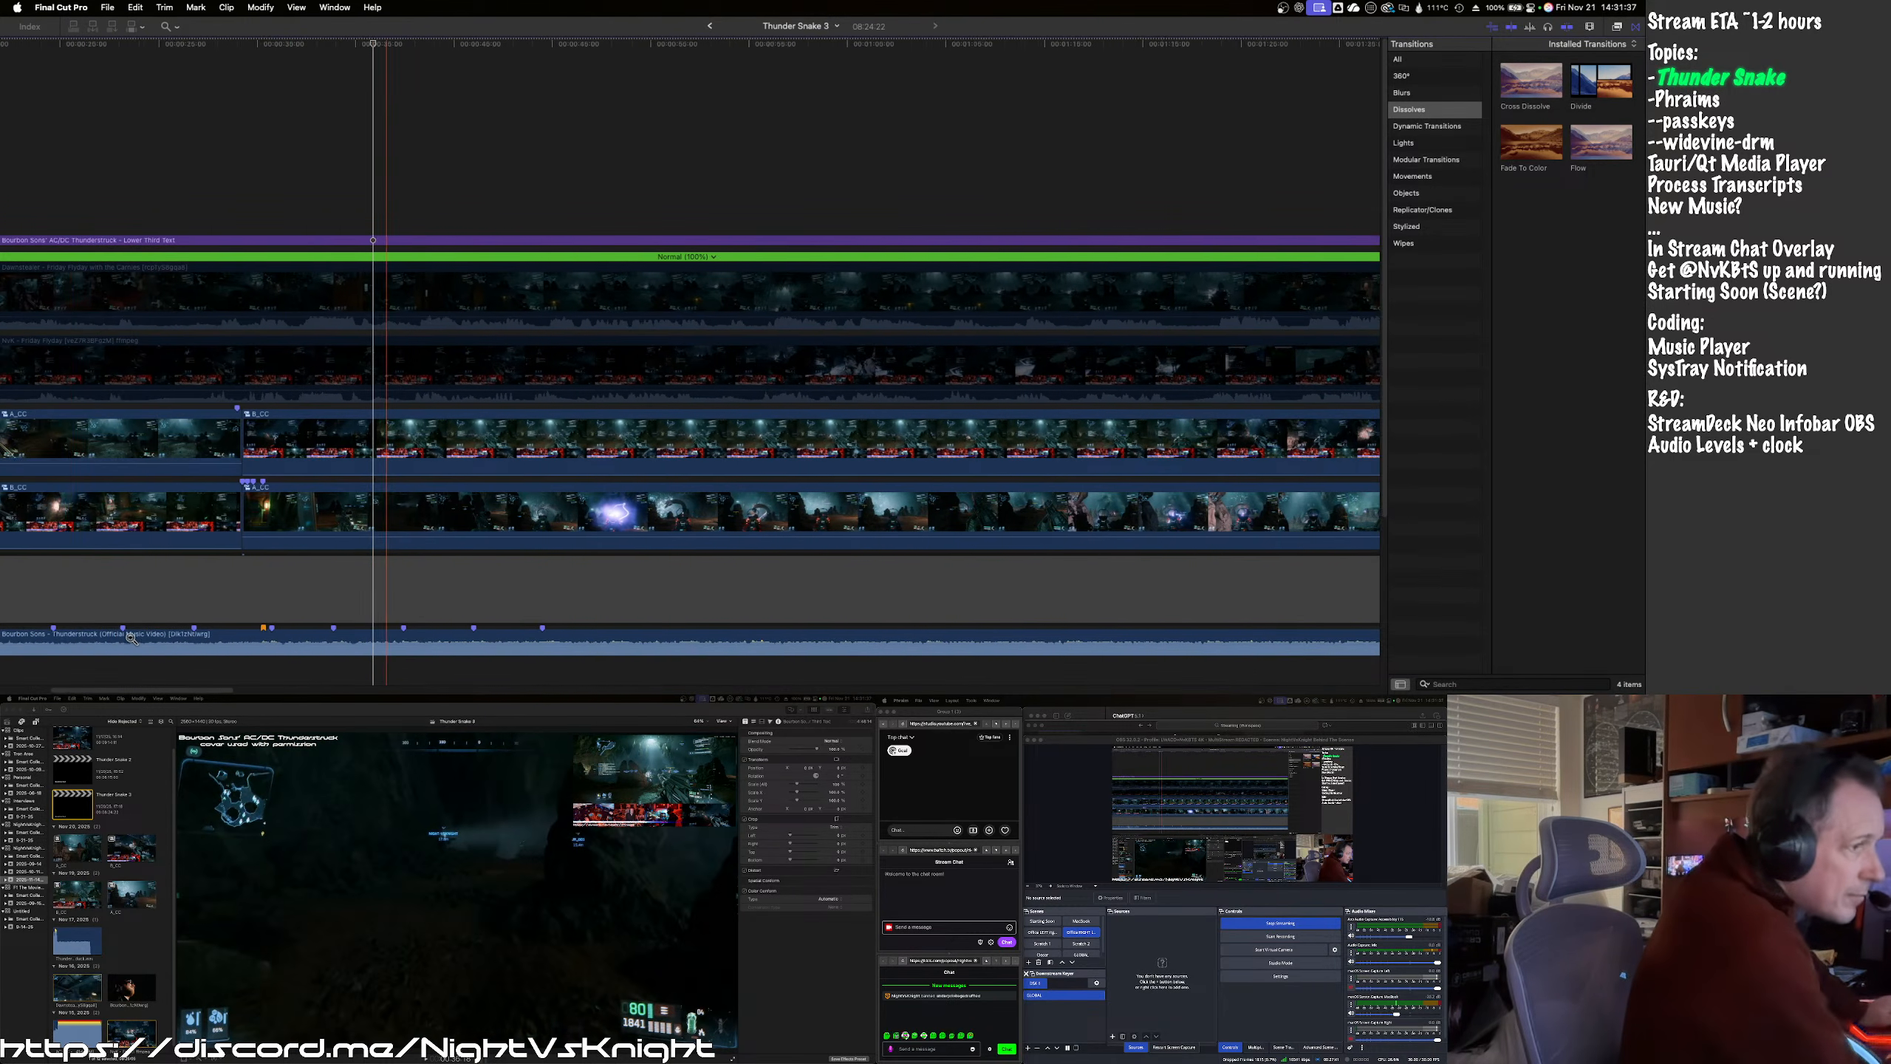
scroll(199, 641, "left", 2)
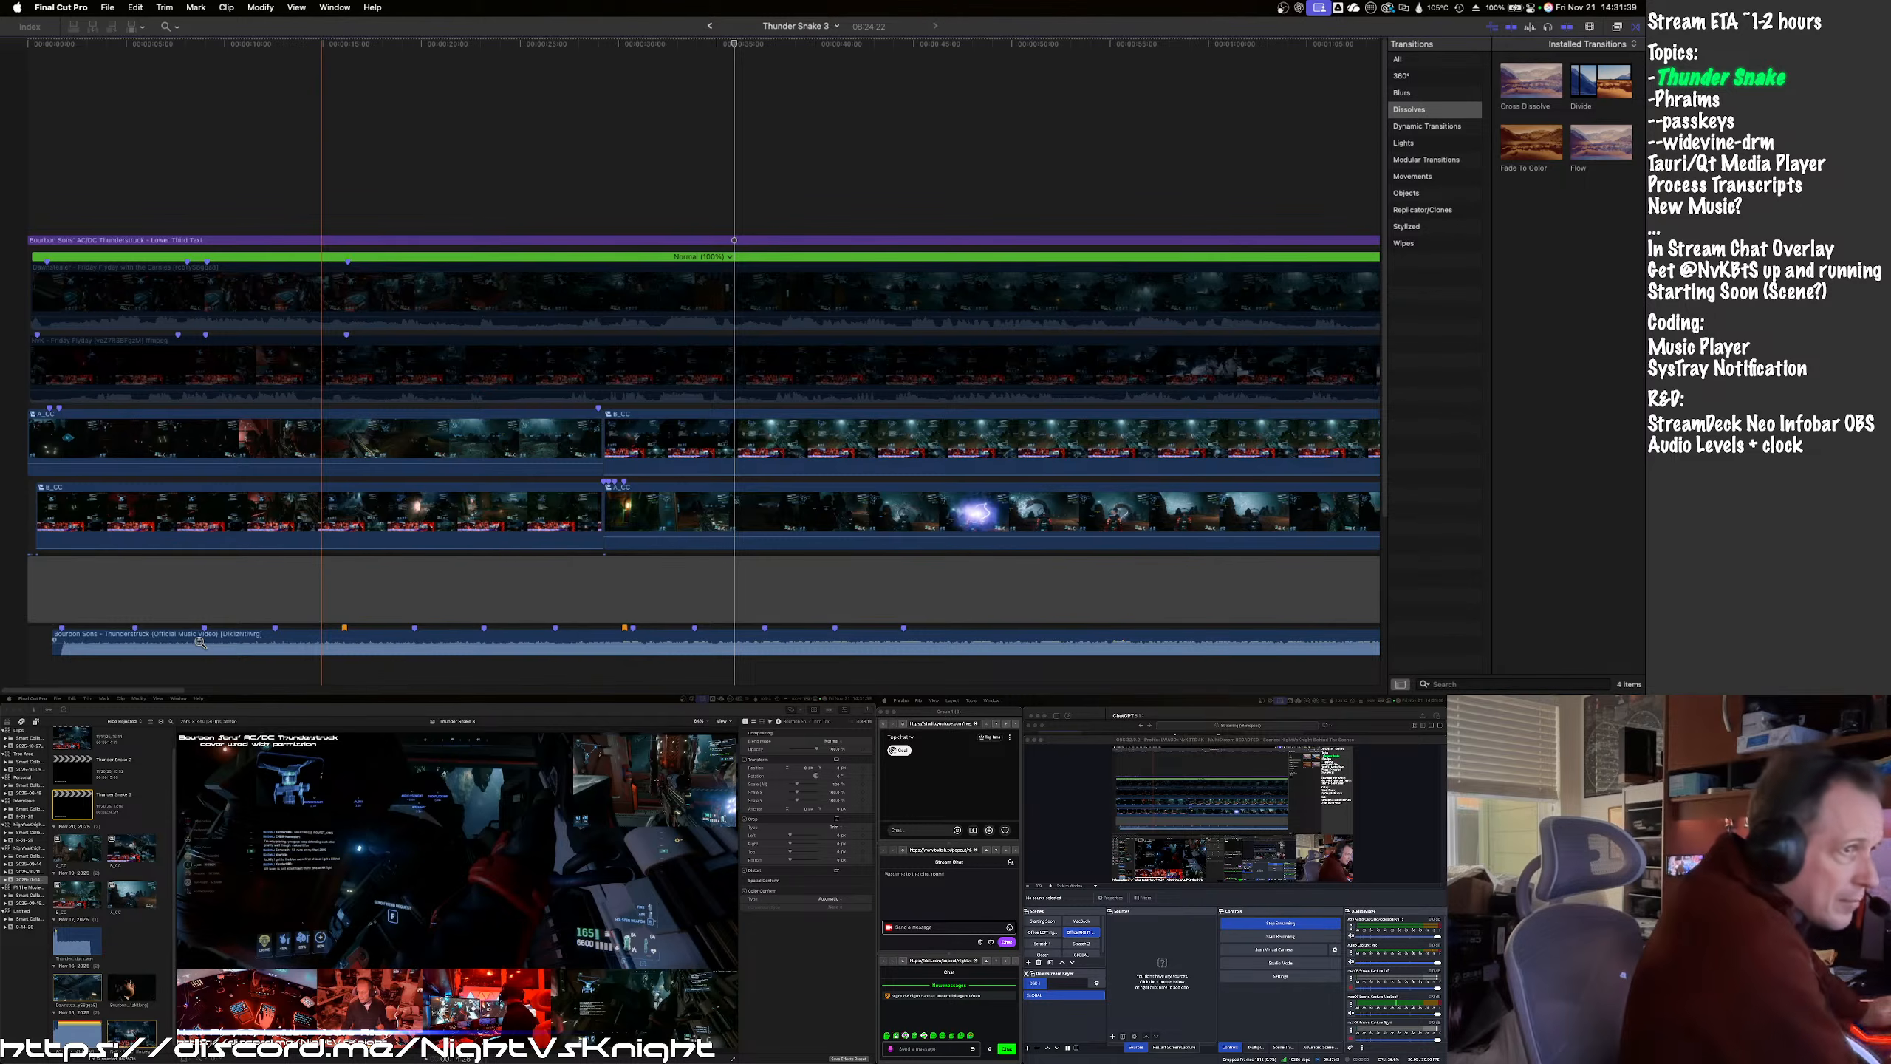
left_click(640, 569)
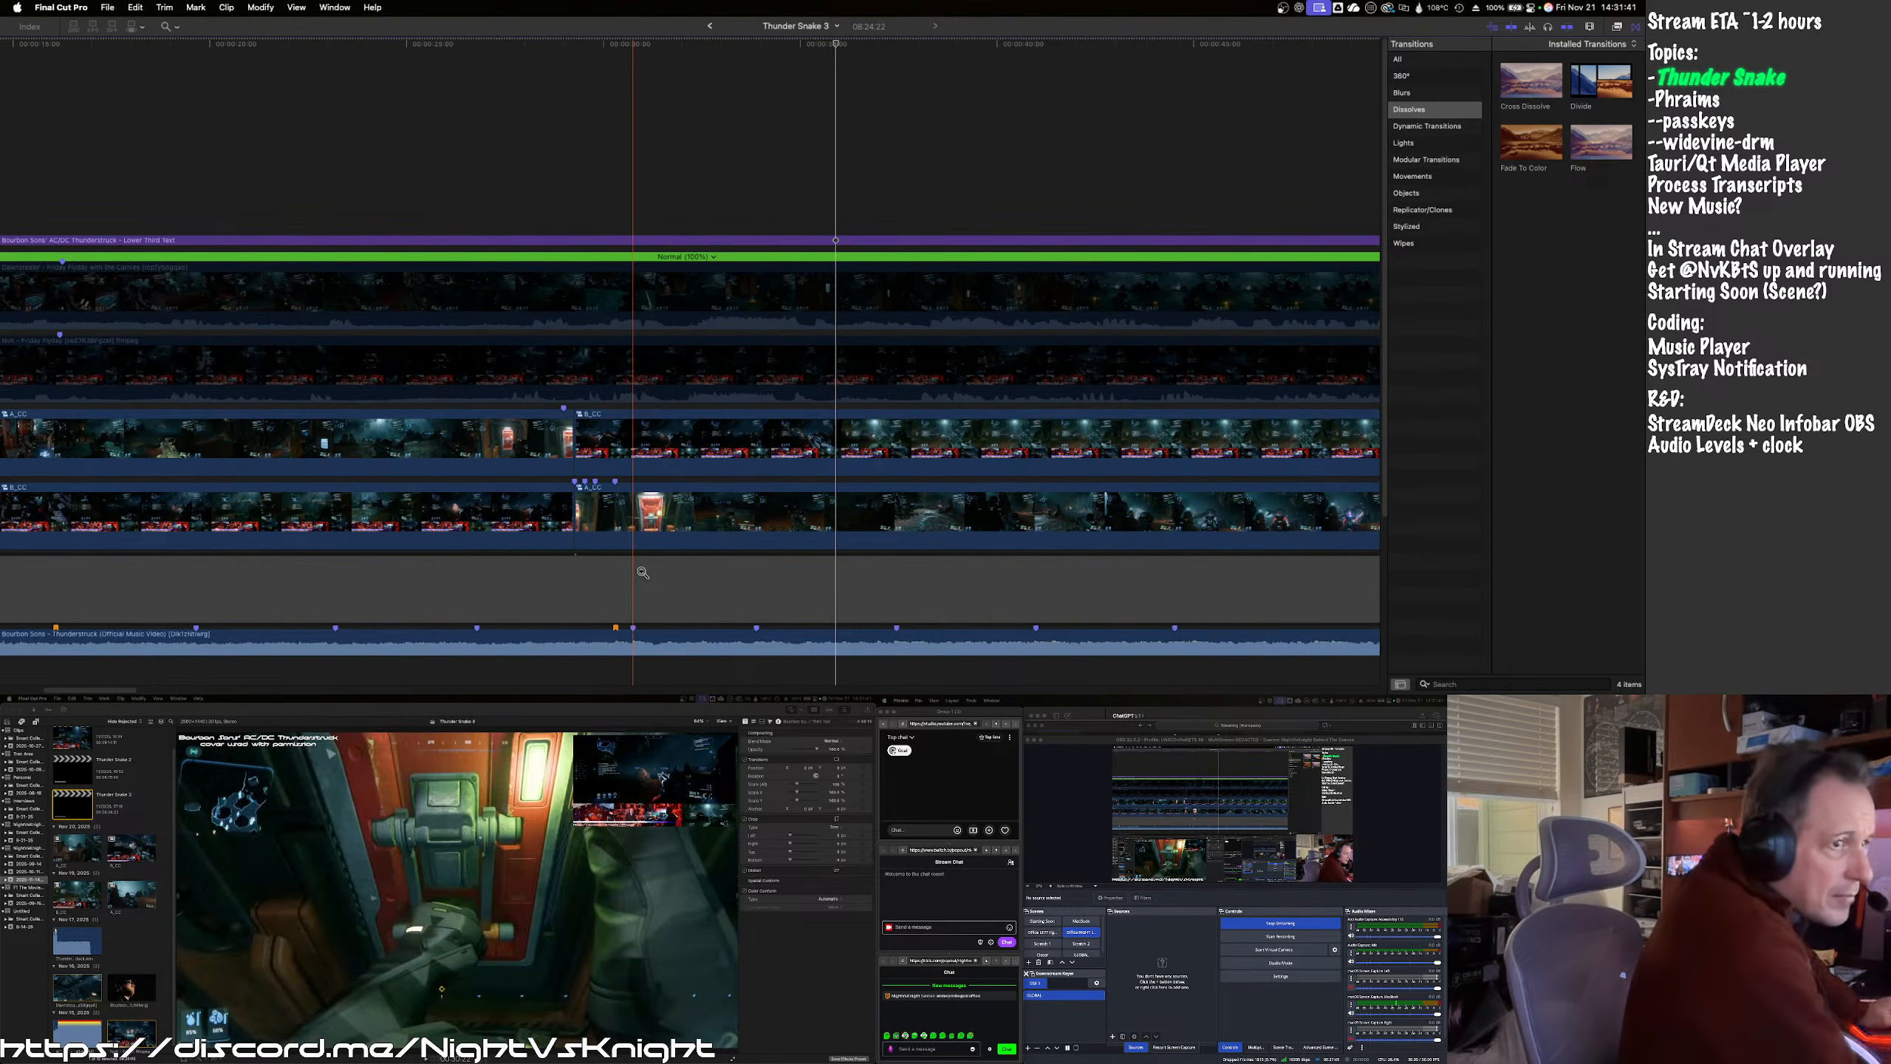
left_click(647, 575)
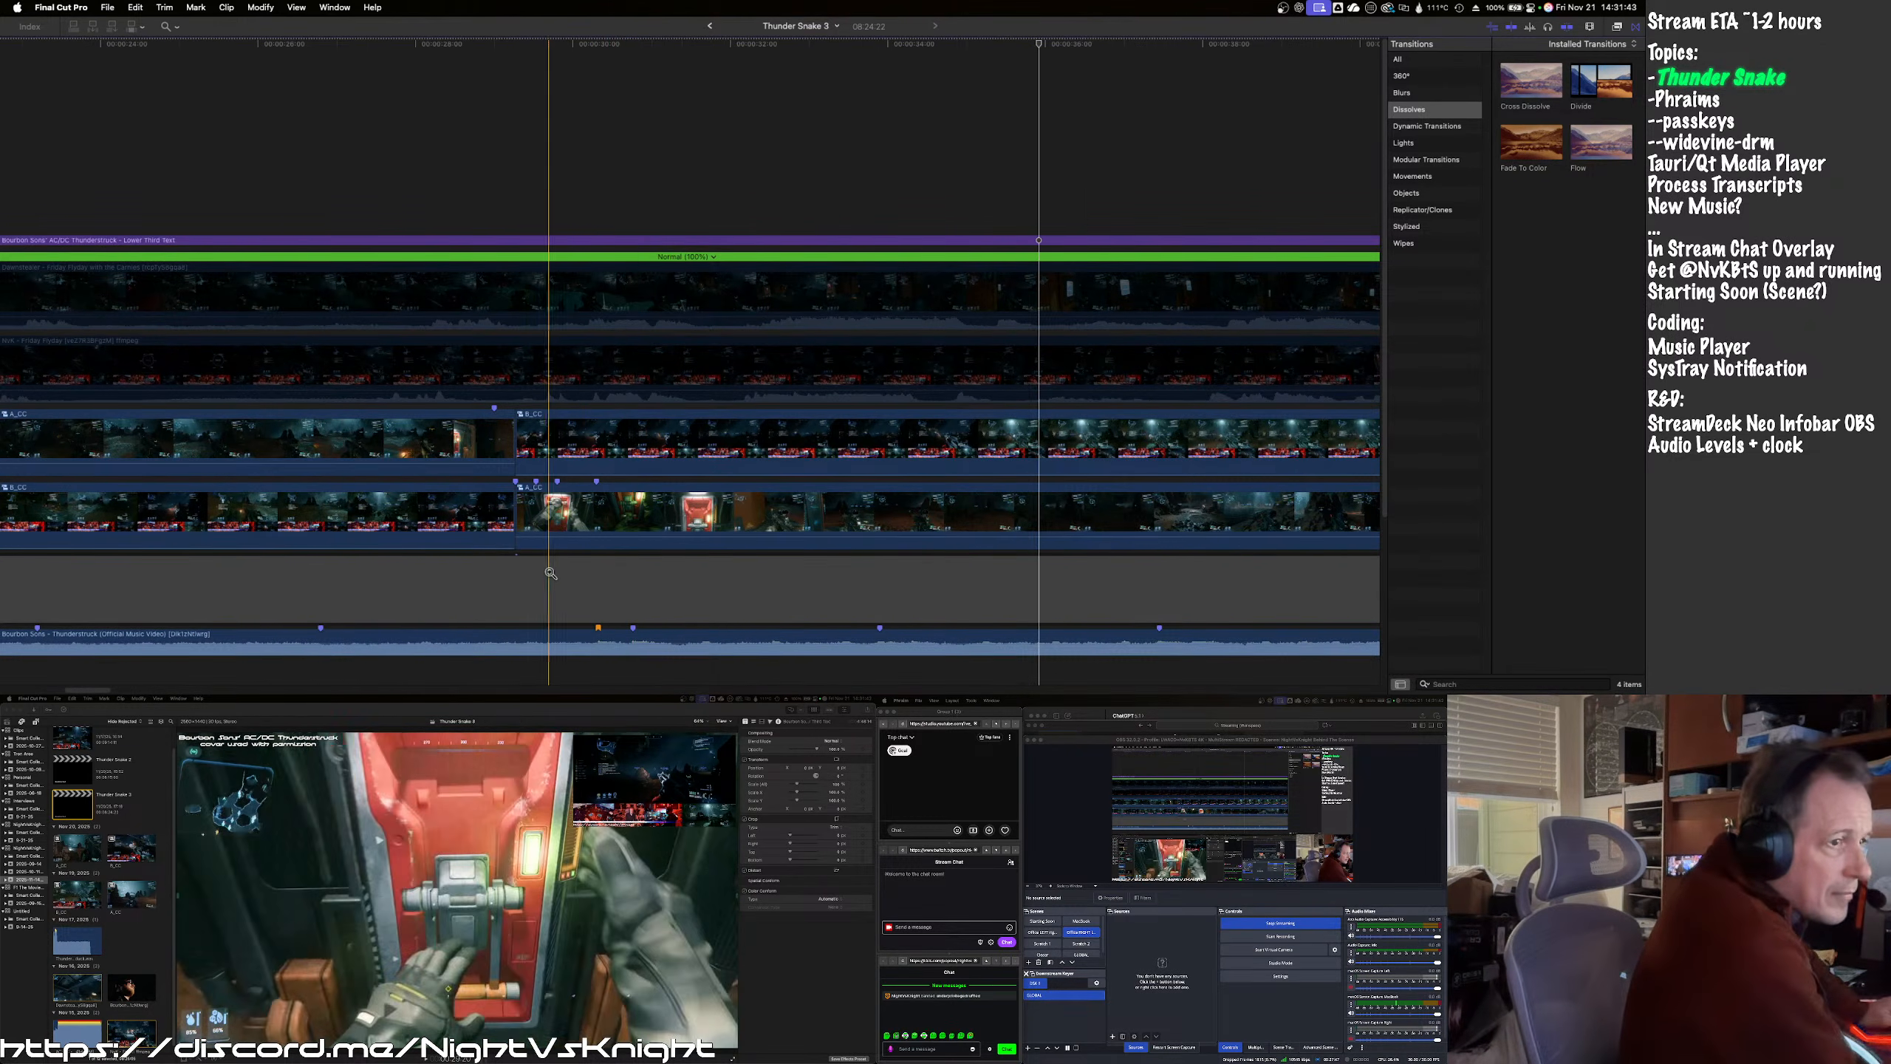
key("space")
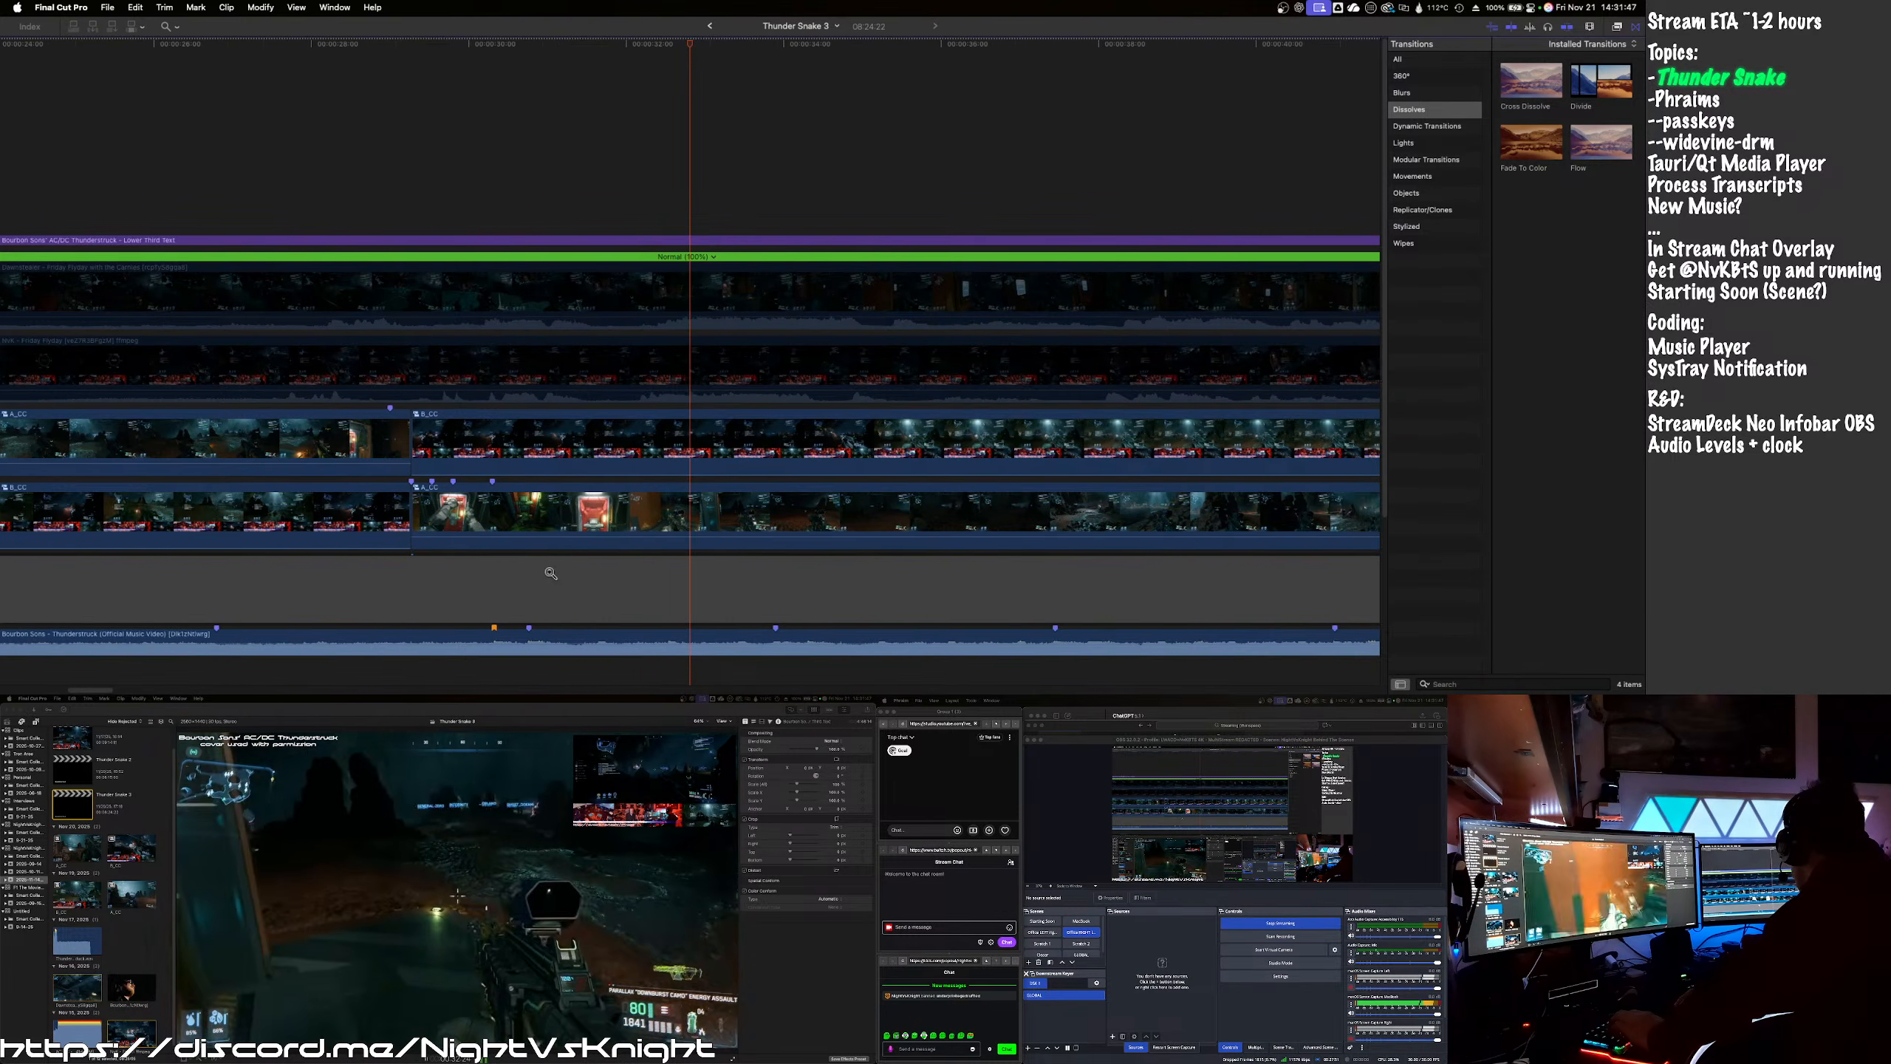
- Add markers to the upper and lower gameplay clips one frame before the music's first beat marker past the chapter marker
left_click(607, 590)
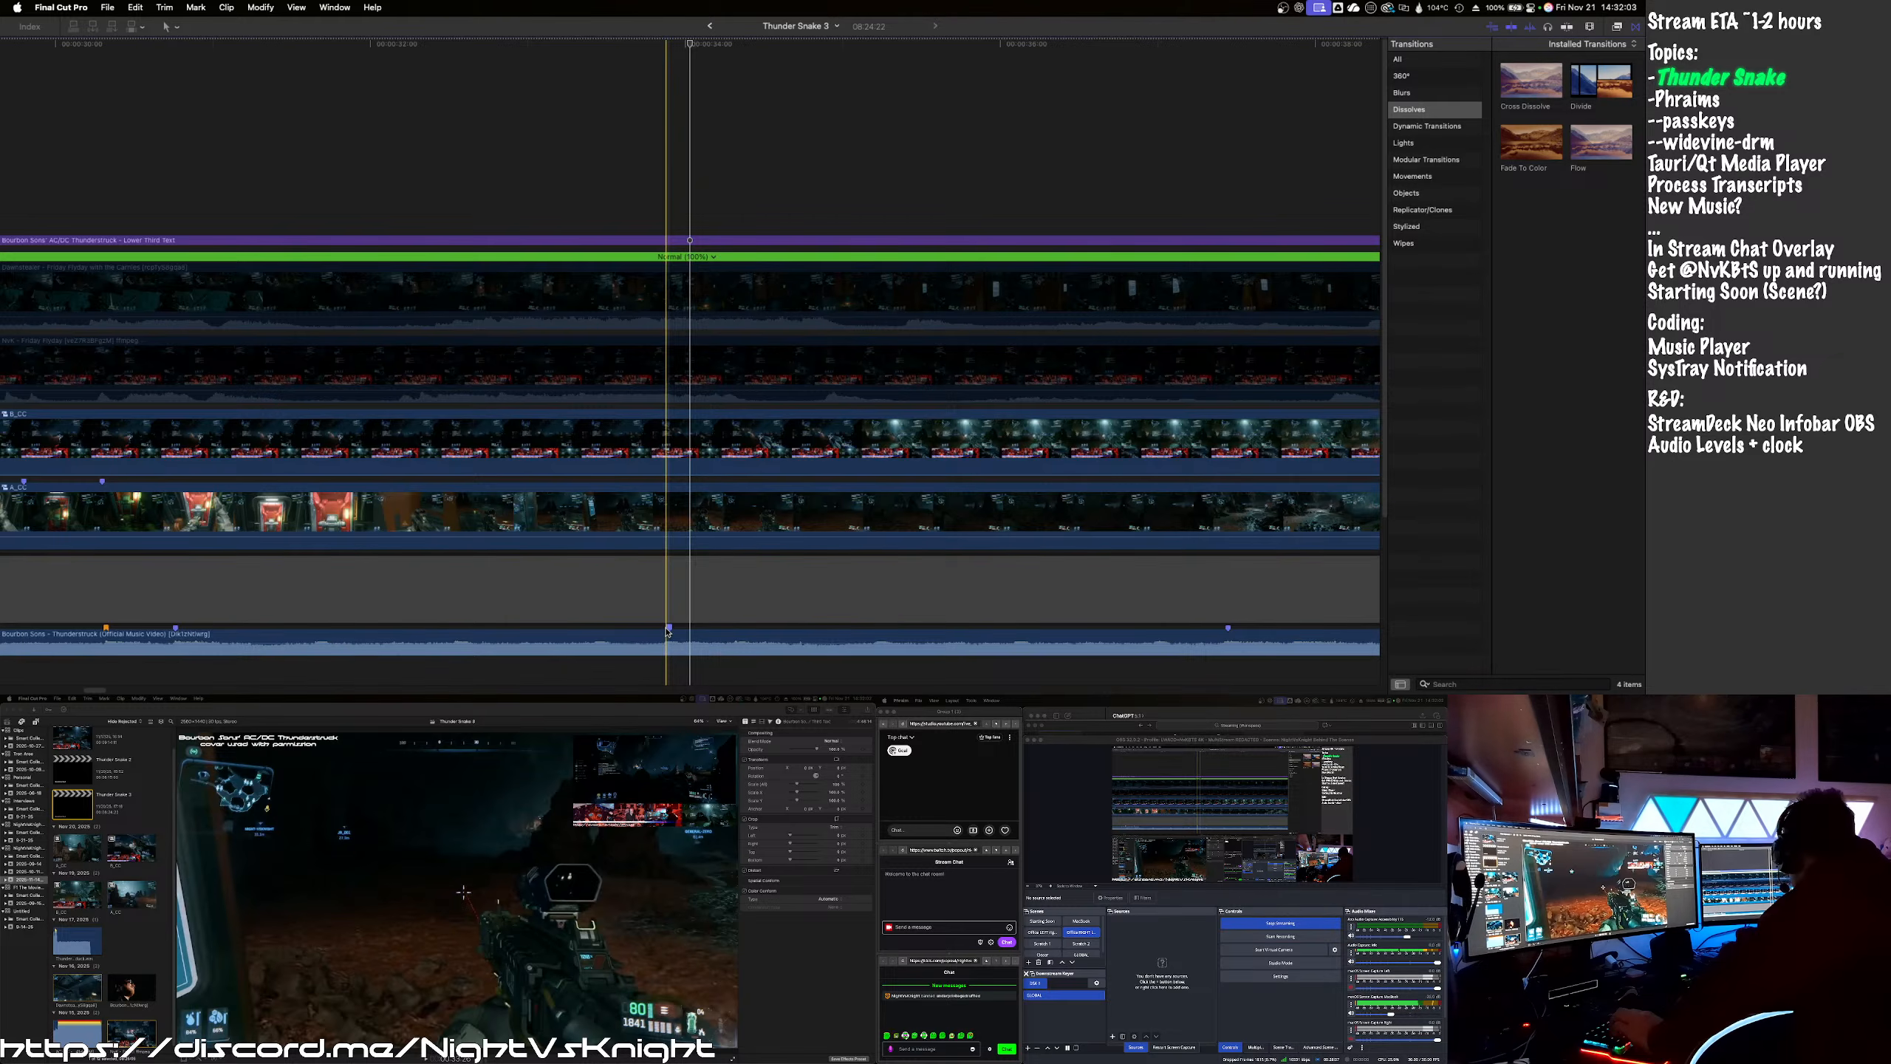
key("z")
left_click(669, 633)
left_click(666, 637)
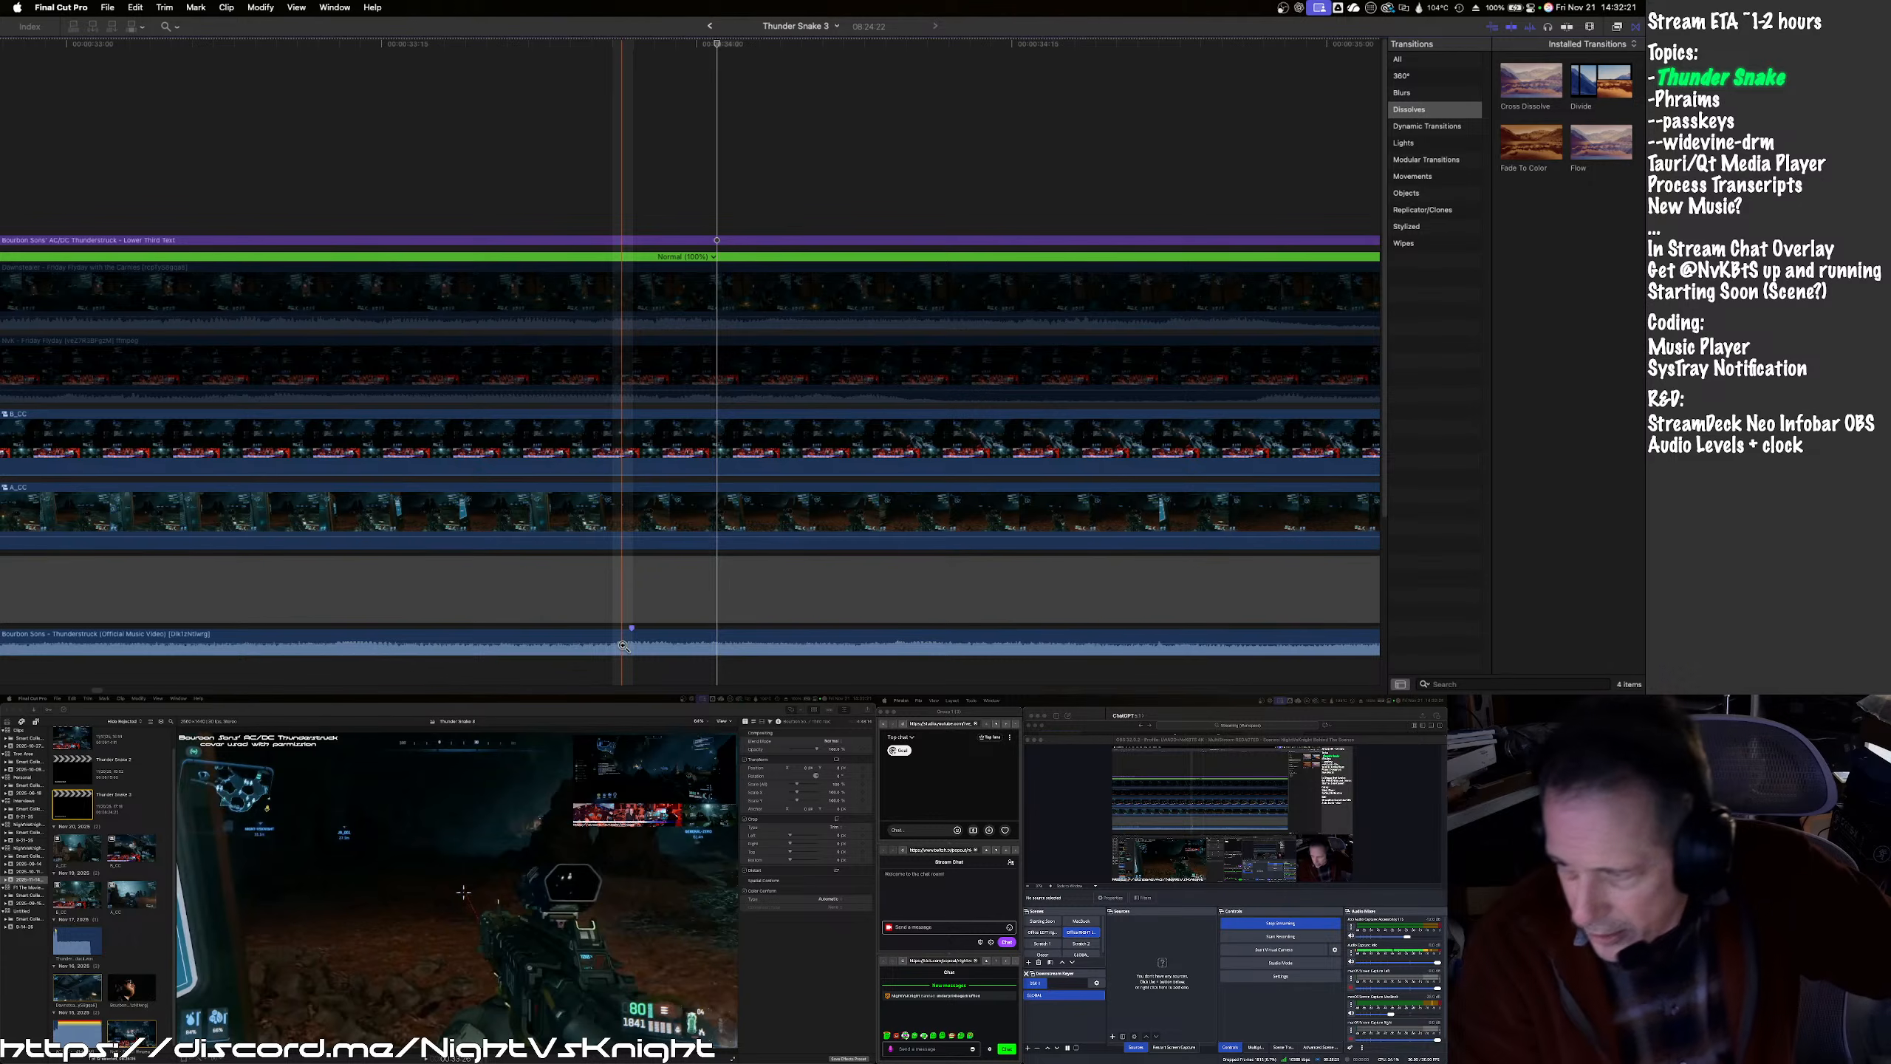
left_click(624, 645)
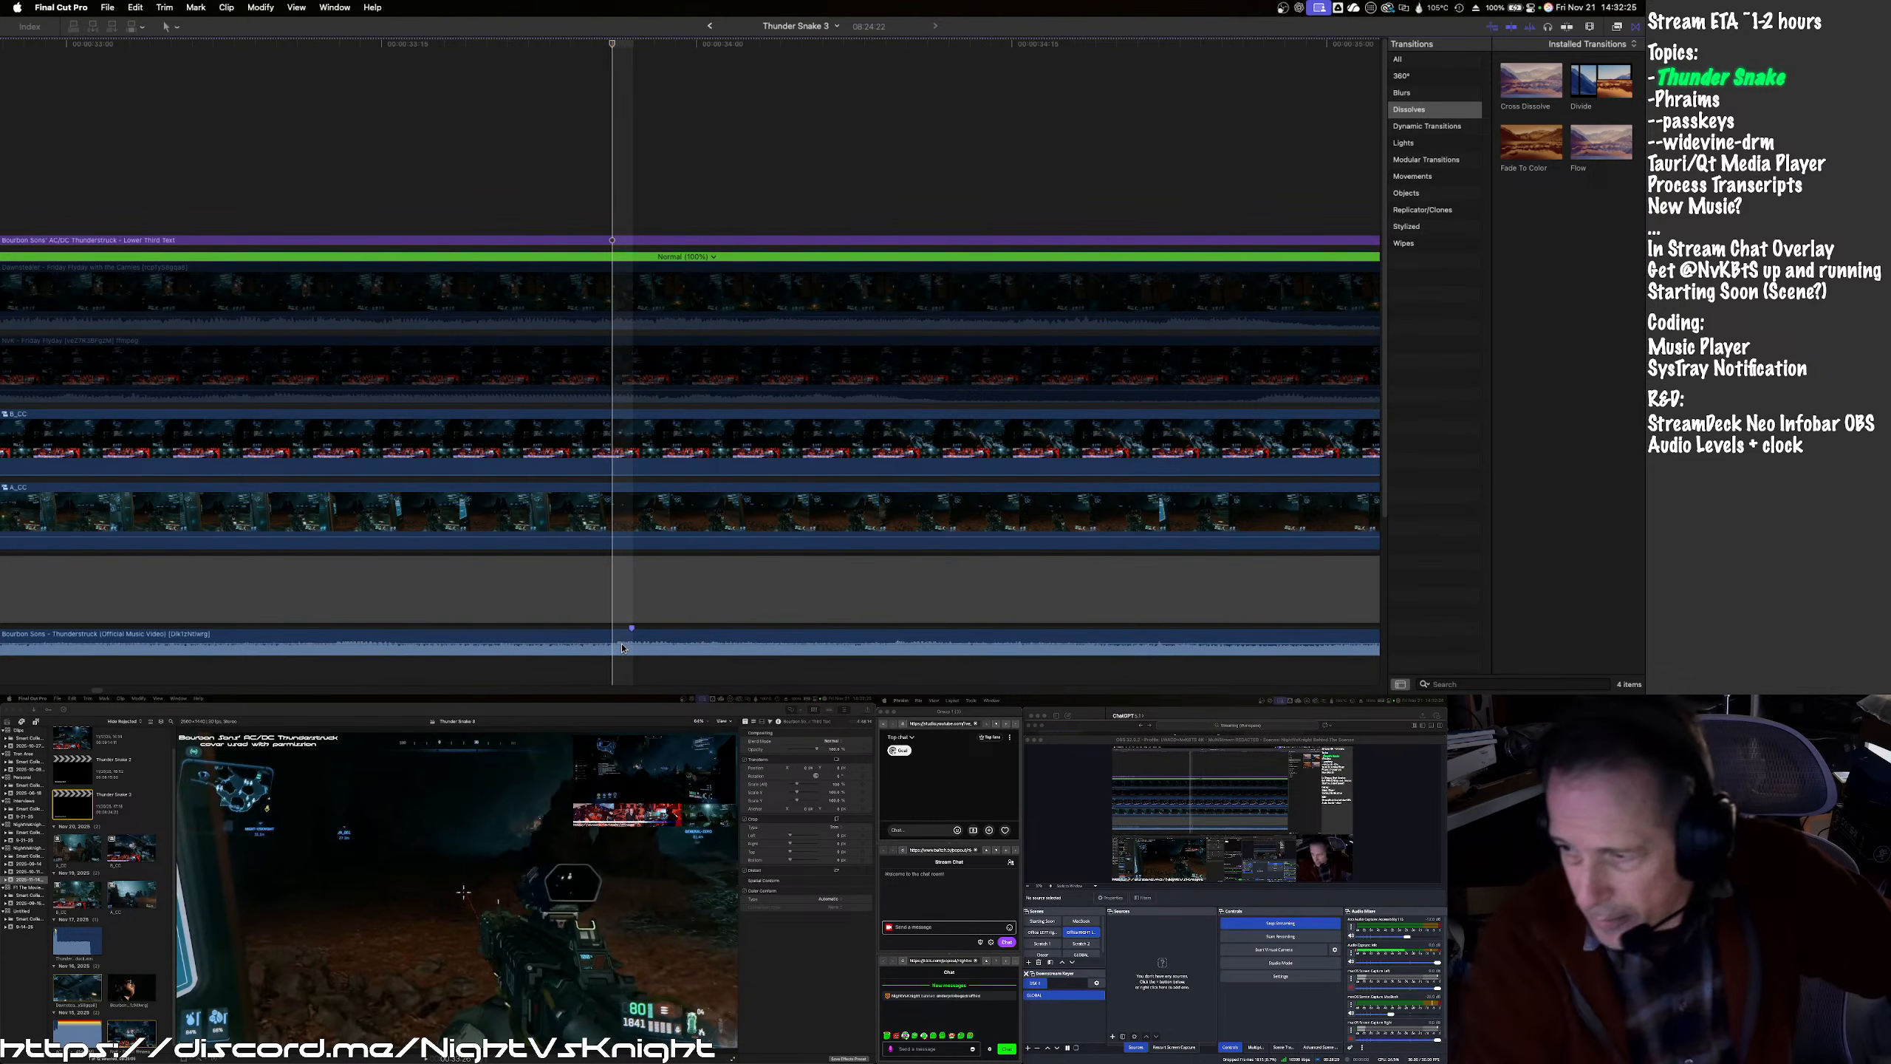
left_click(617, 473)
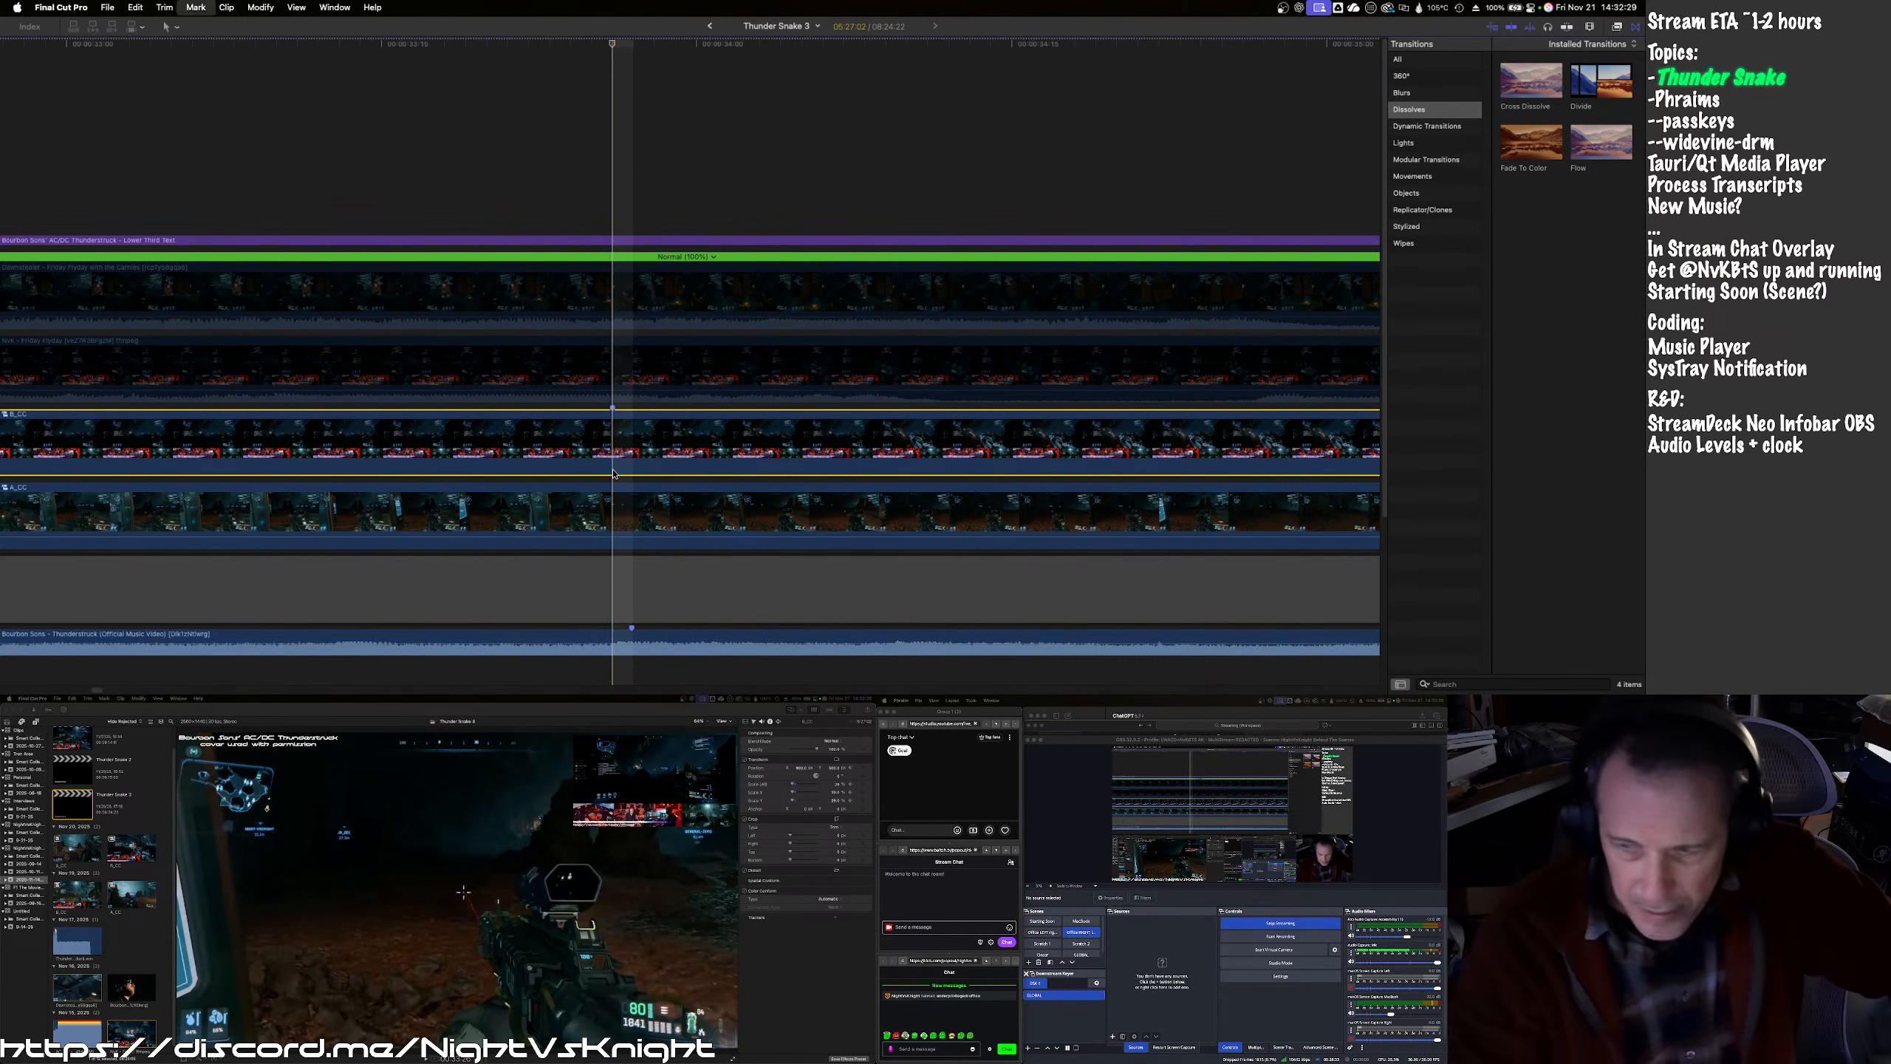
left_click(615, 492)
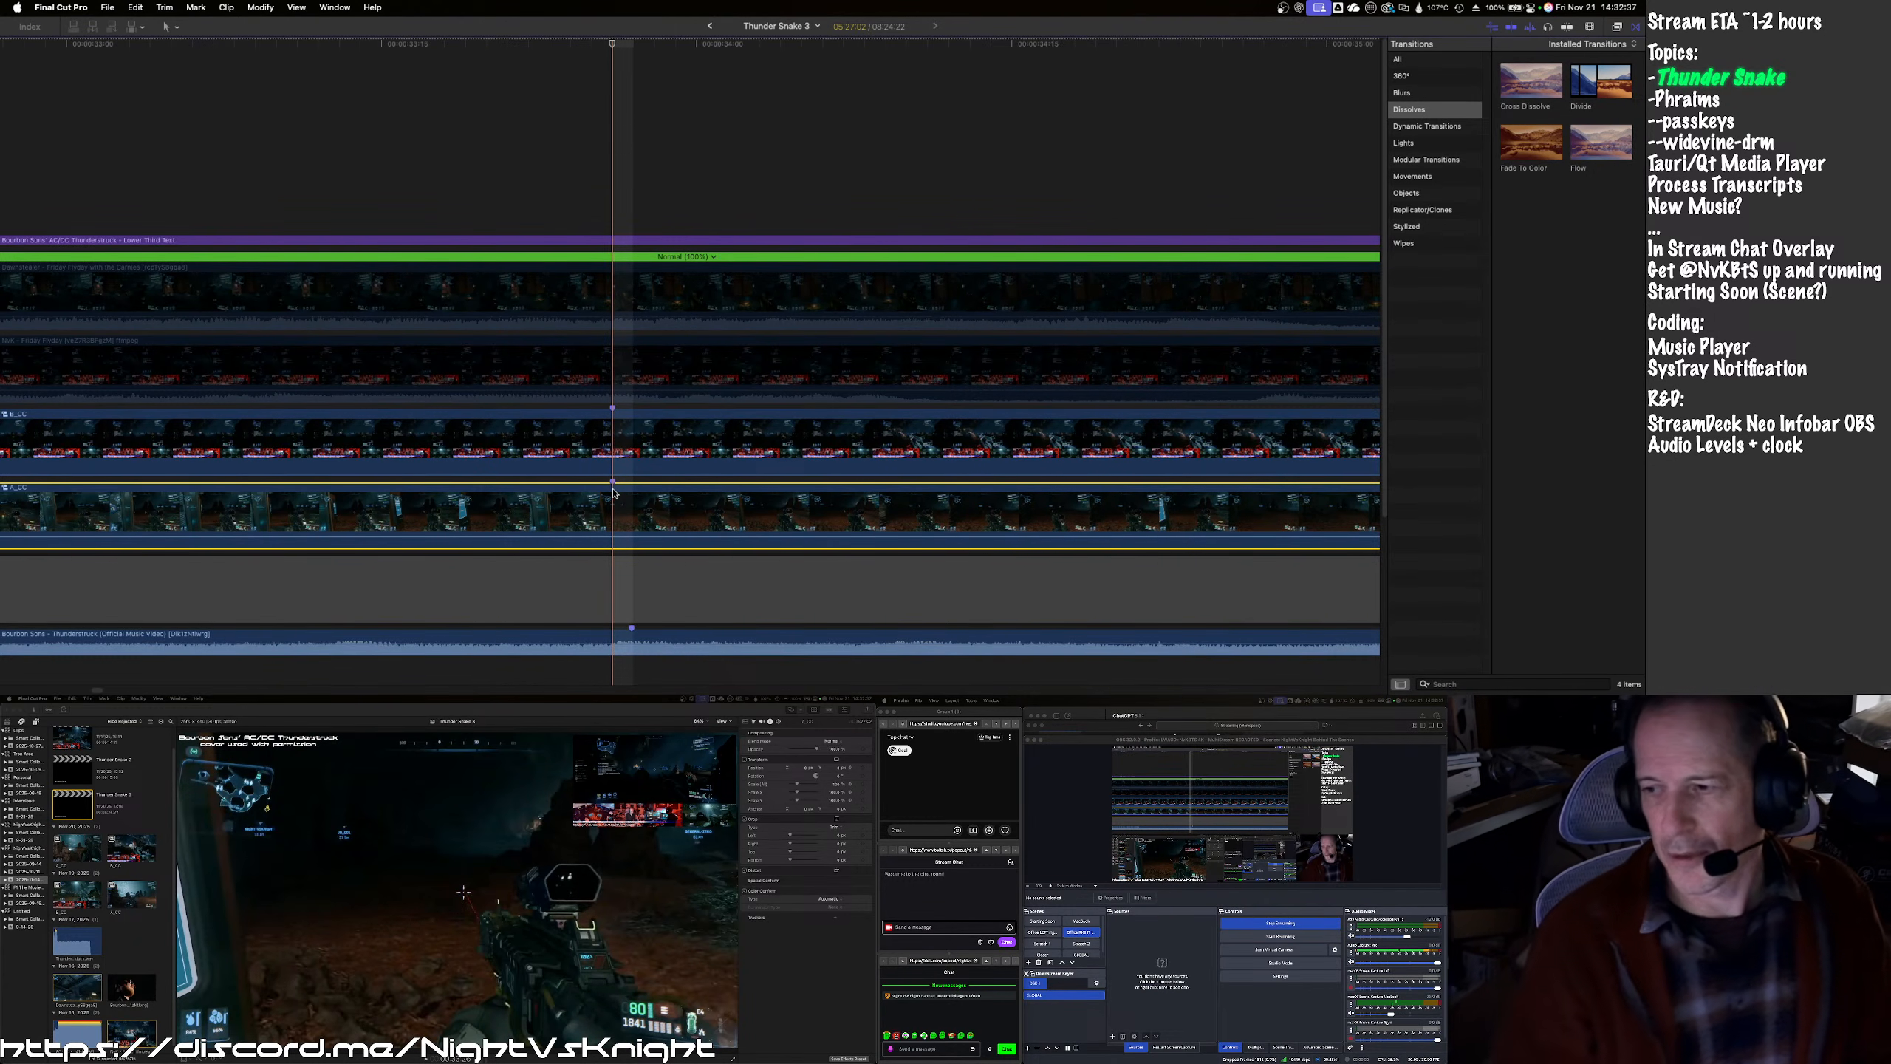
- Set starting position and scale keyframes on both gameplay clips eight frames before their new markers
key("Left")
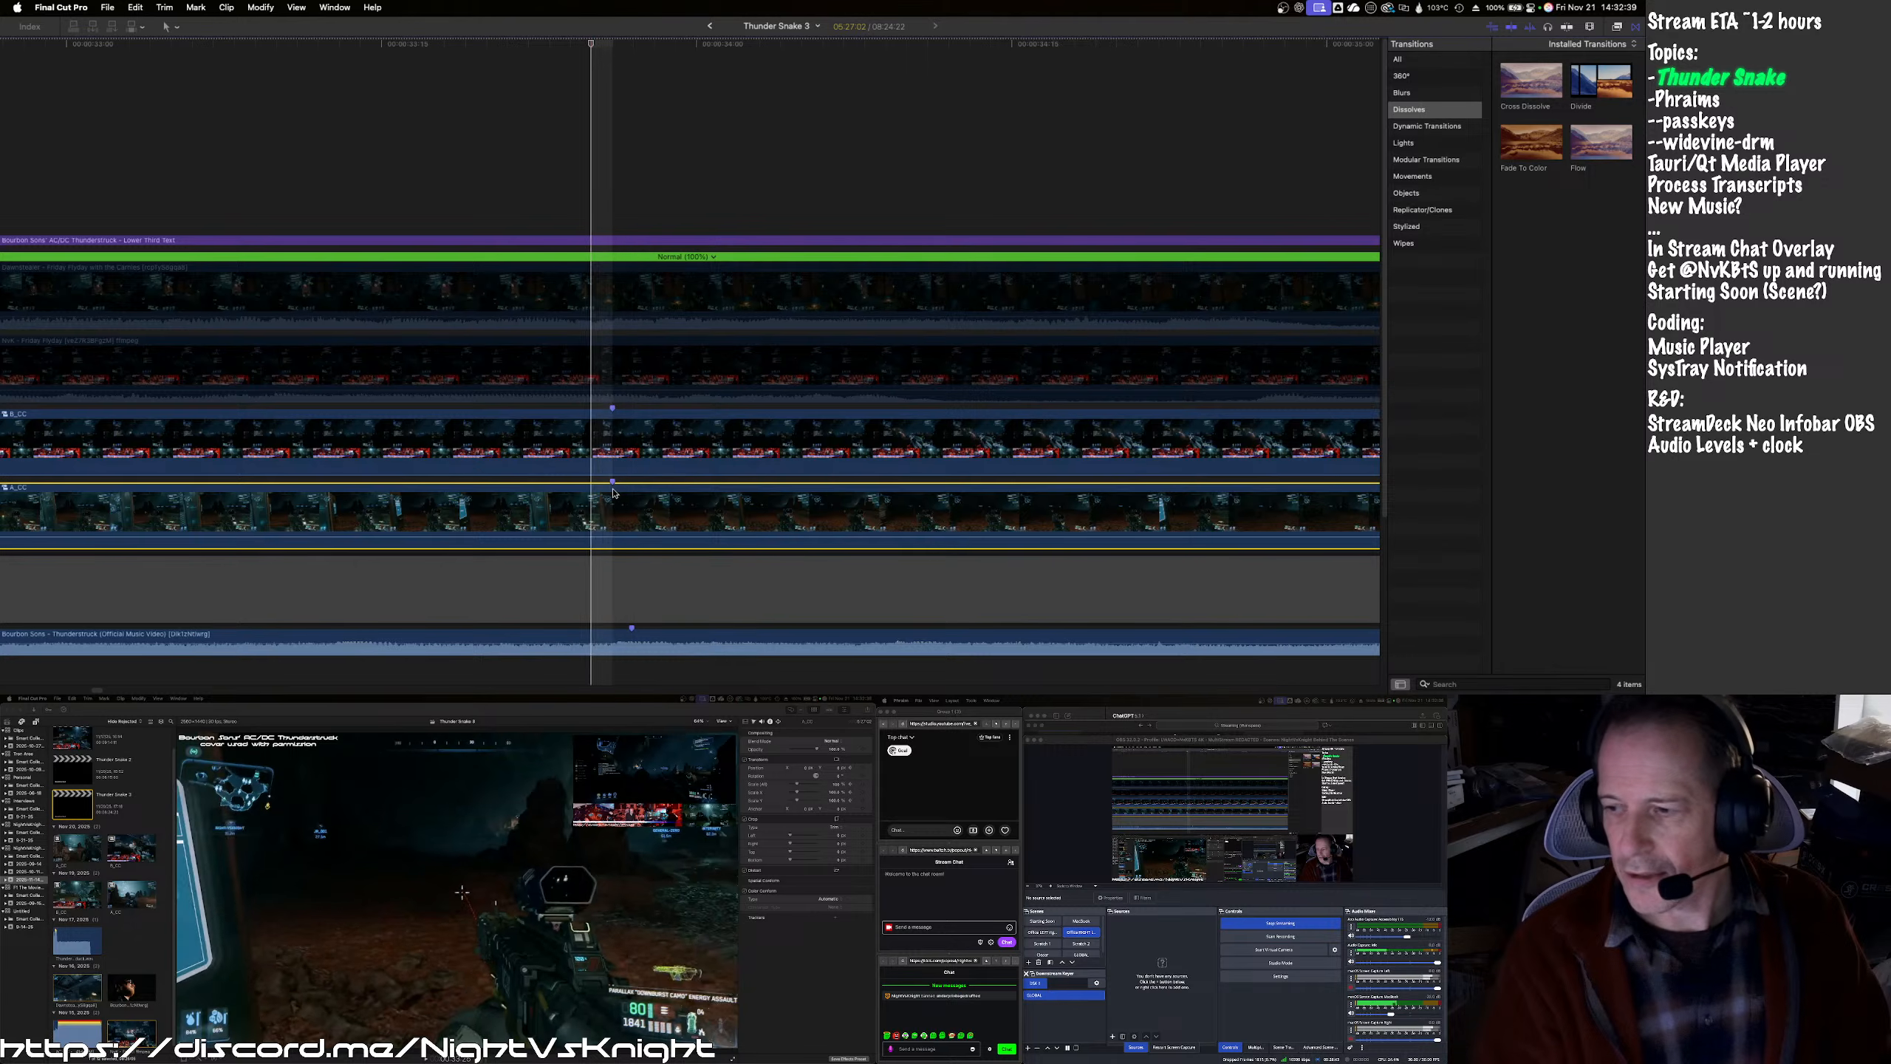
key("Right")
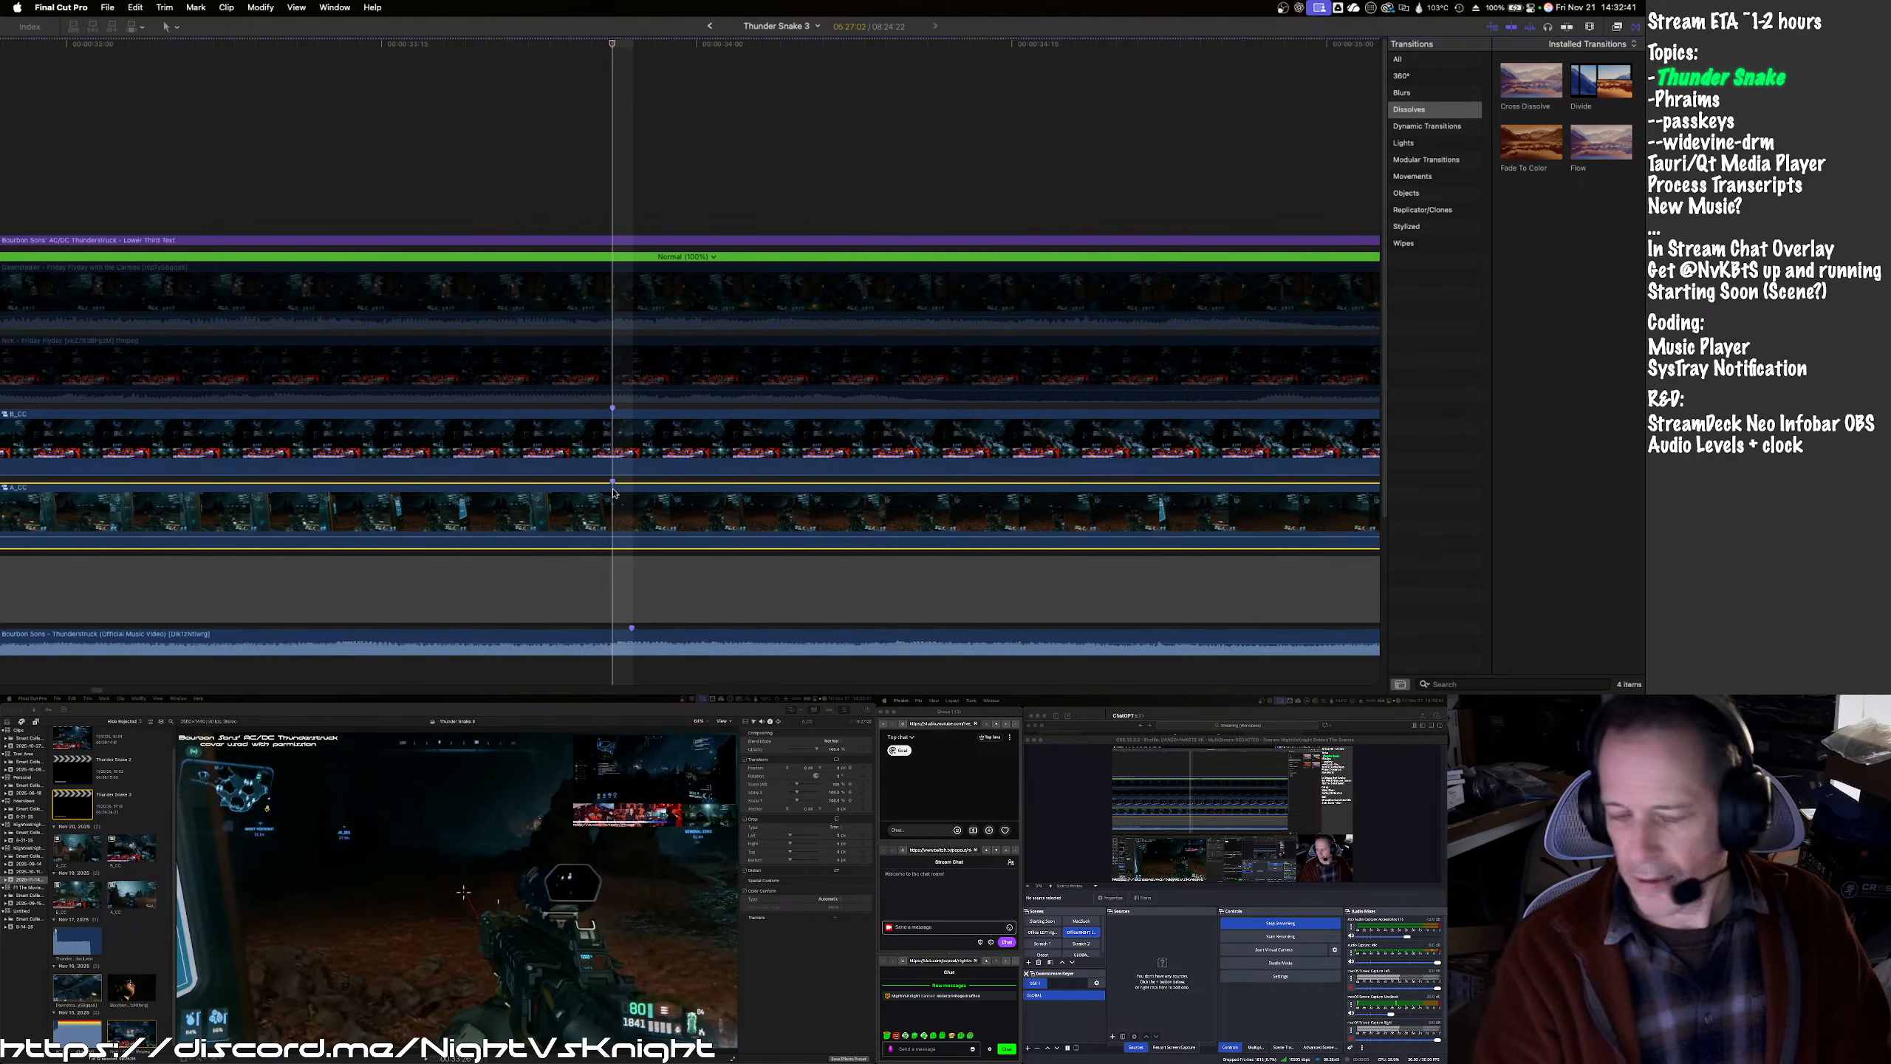
key("Left")
key("Left")
key("Left")
key("Left")
key("Left")
key("Left")
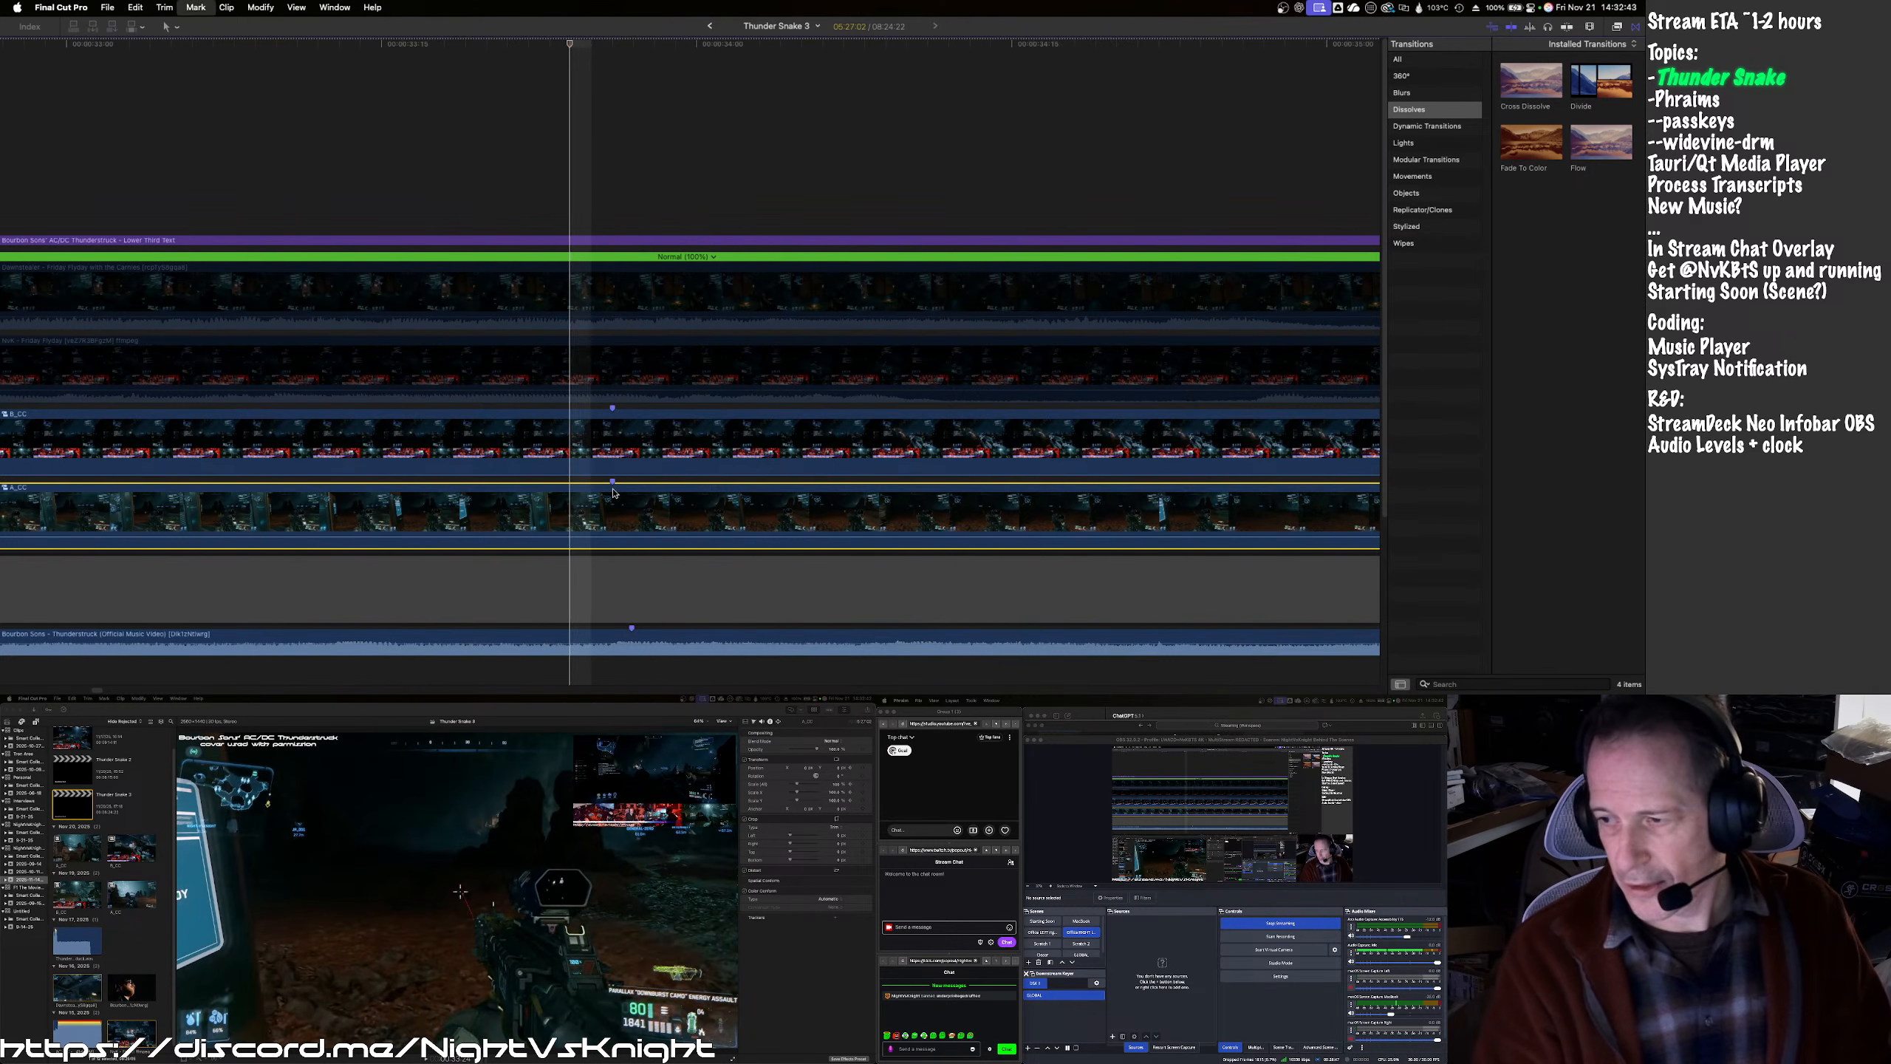
key("Left")
key("Left")
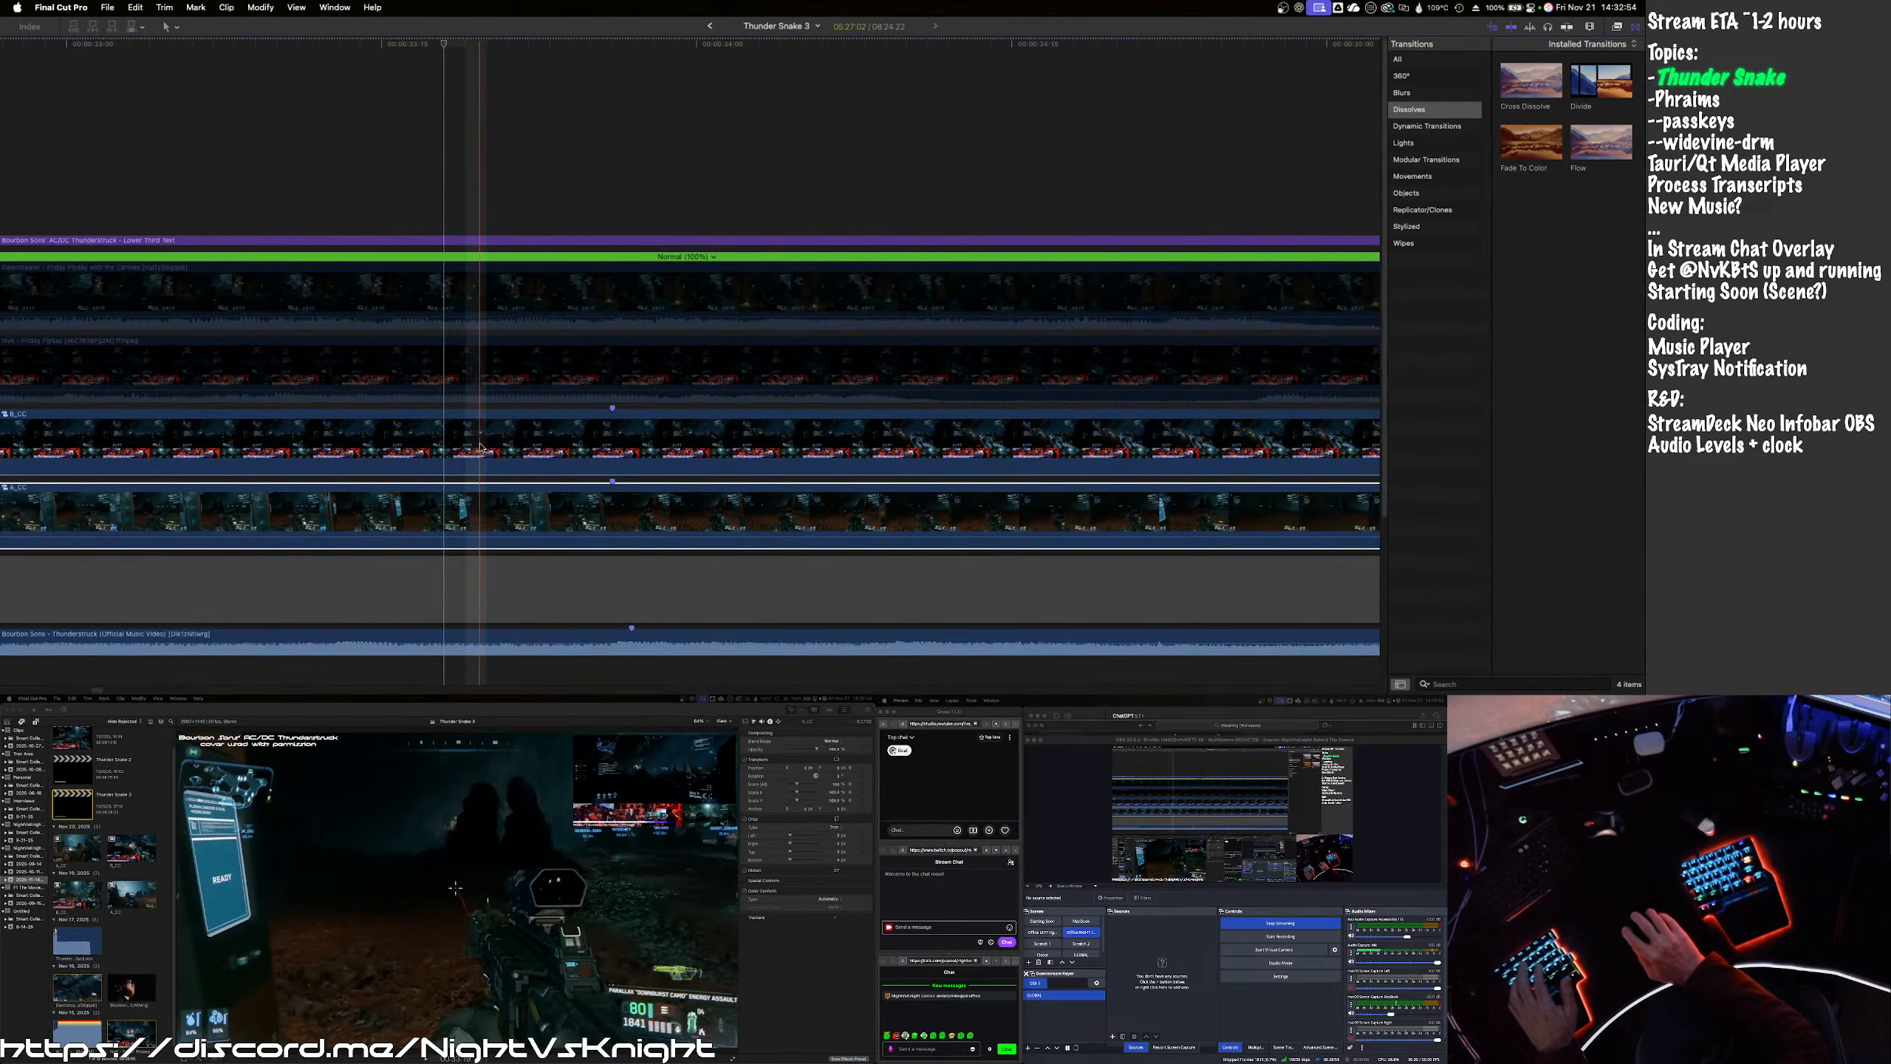
left_click(480, 448)
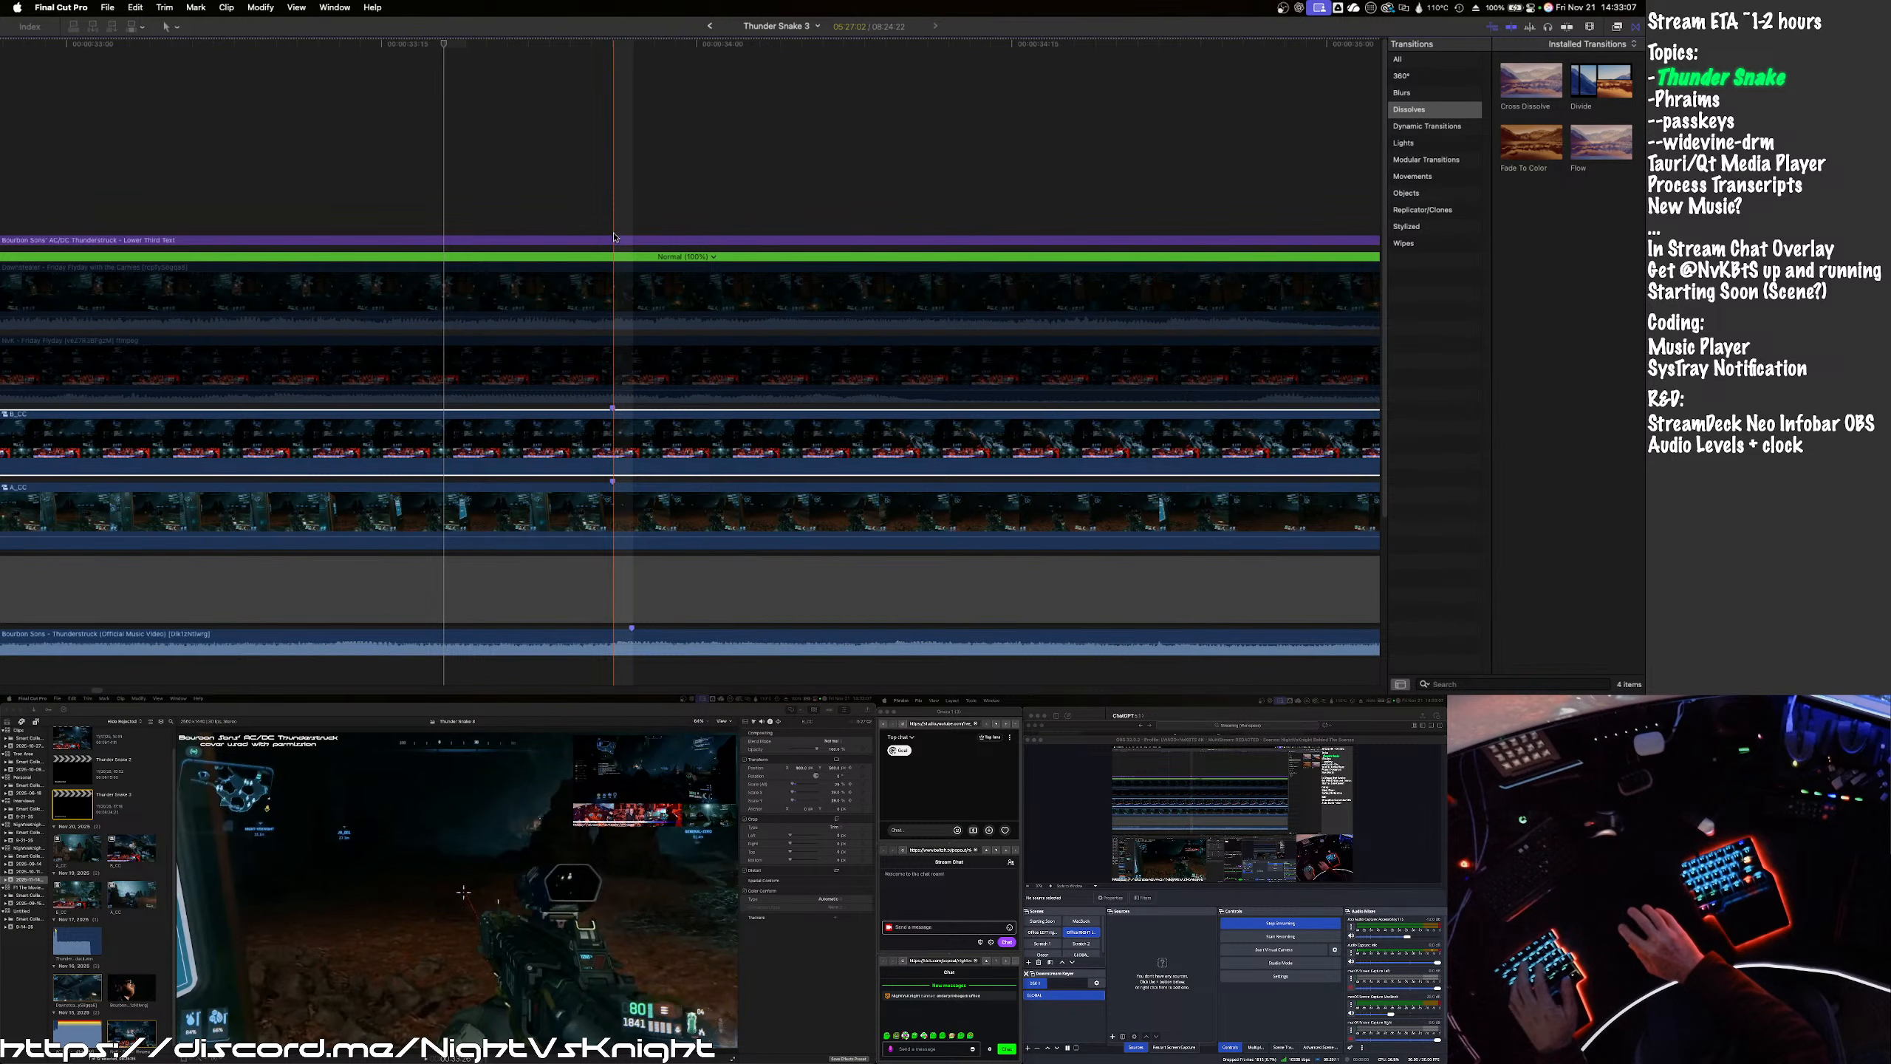
- Eight frames after the new markers, shrink the lower gameplay clip to 29% scale at position X 900 px, Y 500 px
left_click(615, 215)
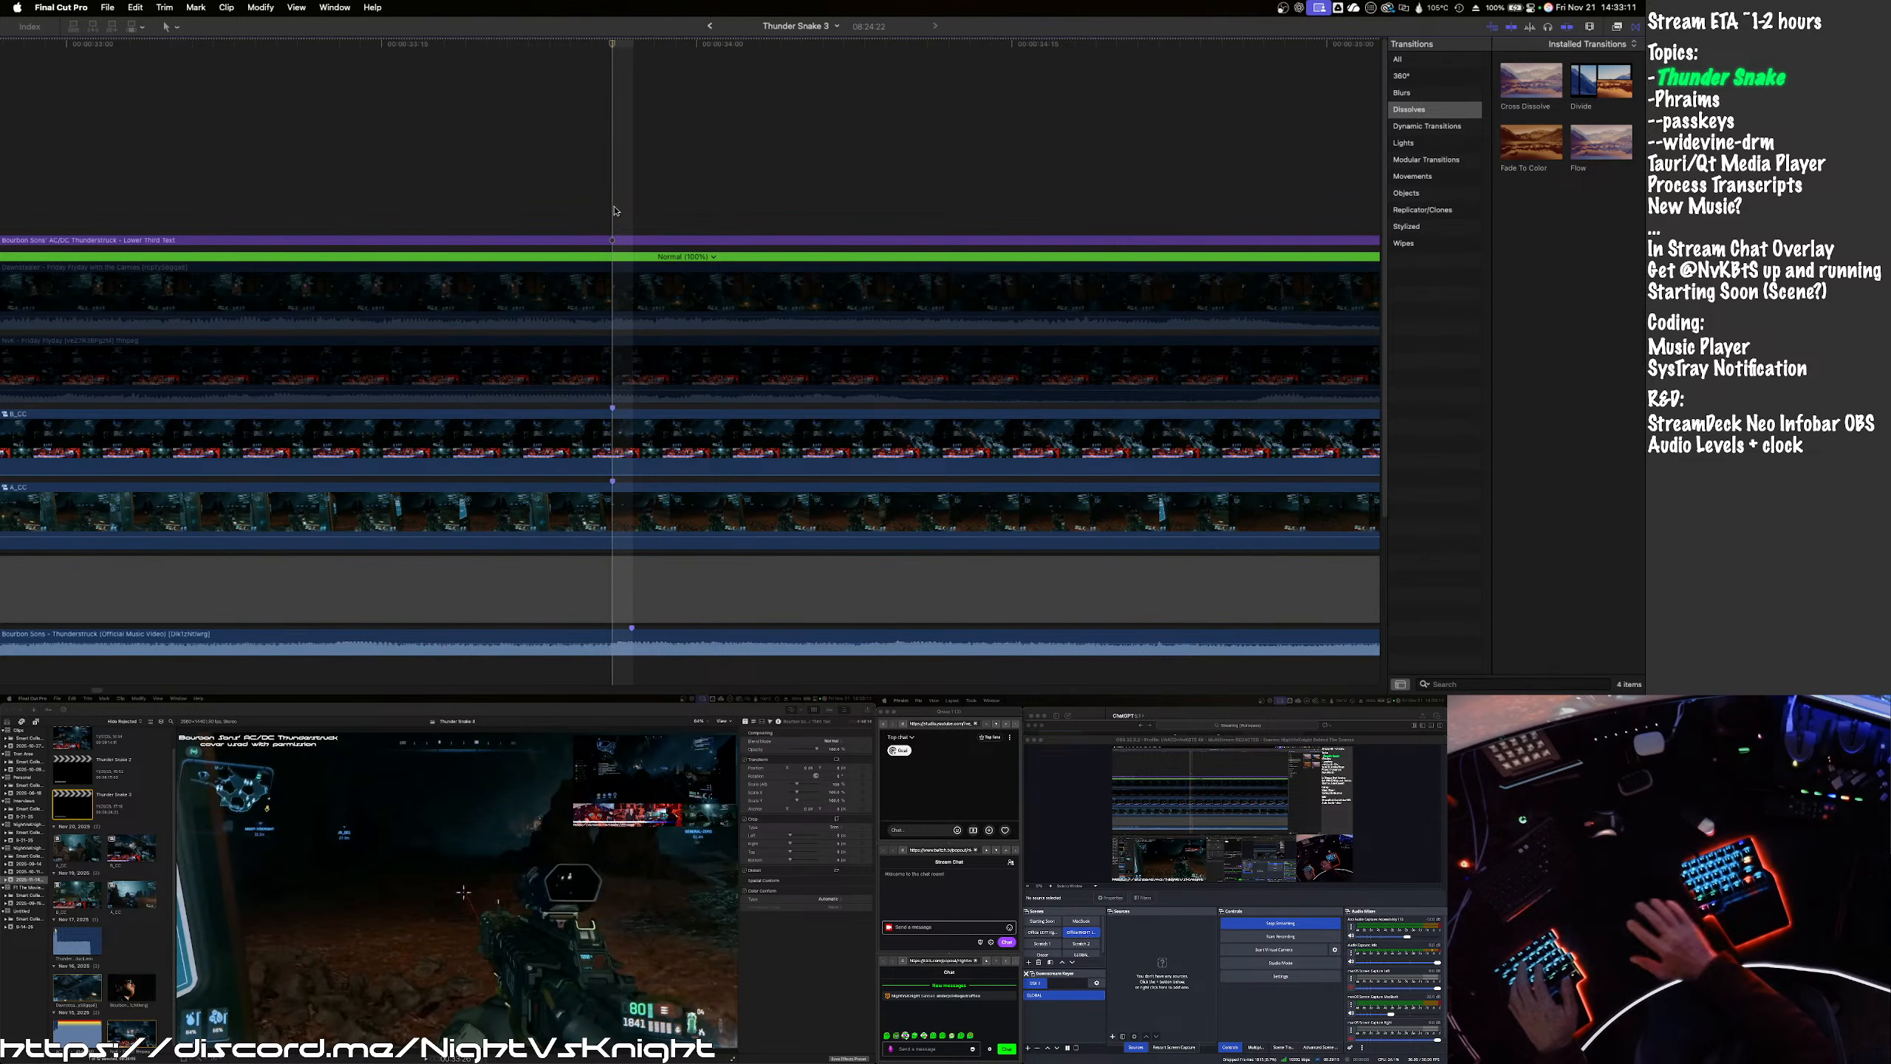
left_click(626, 433)
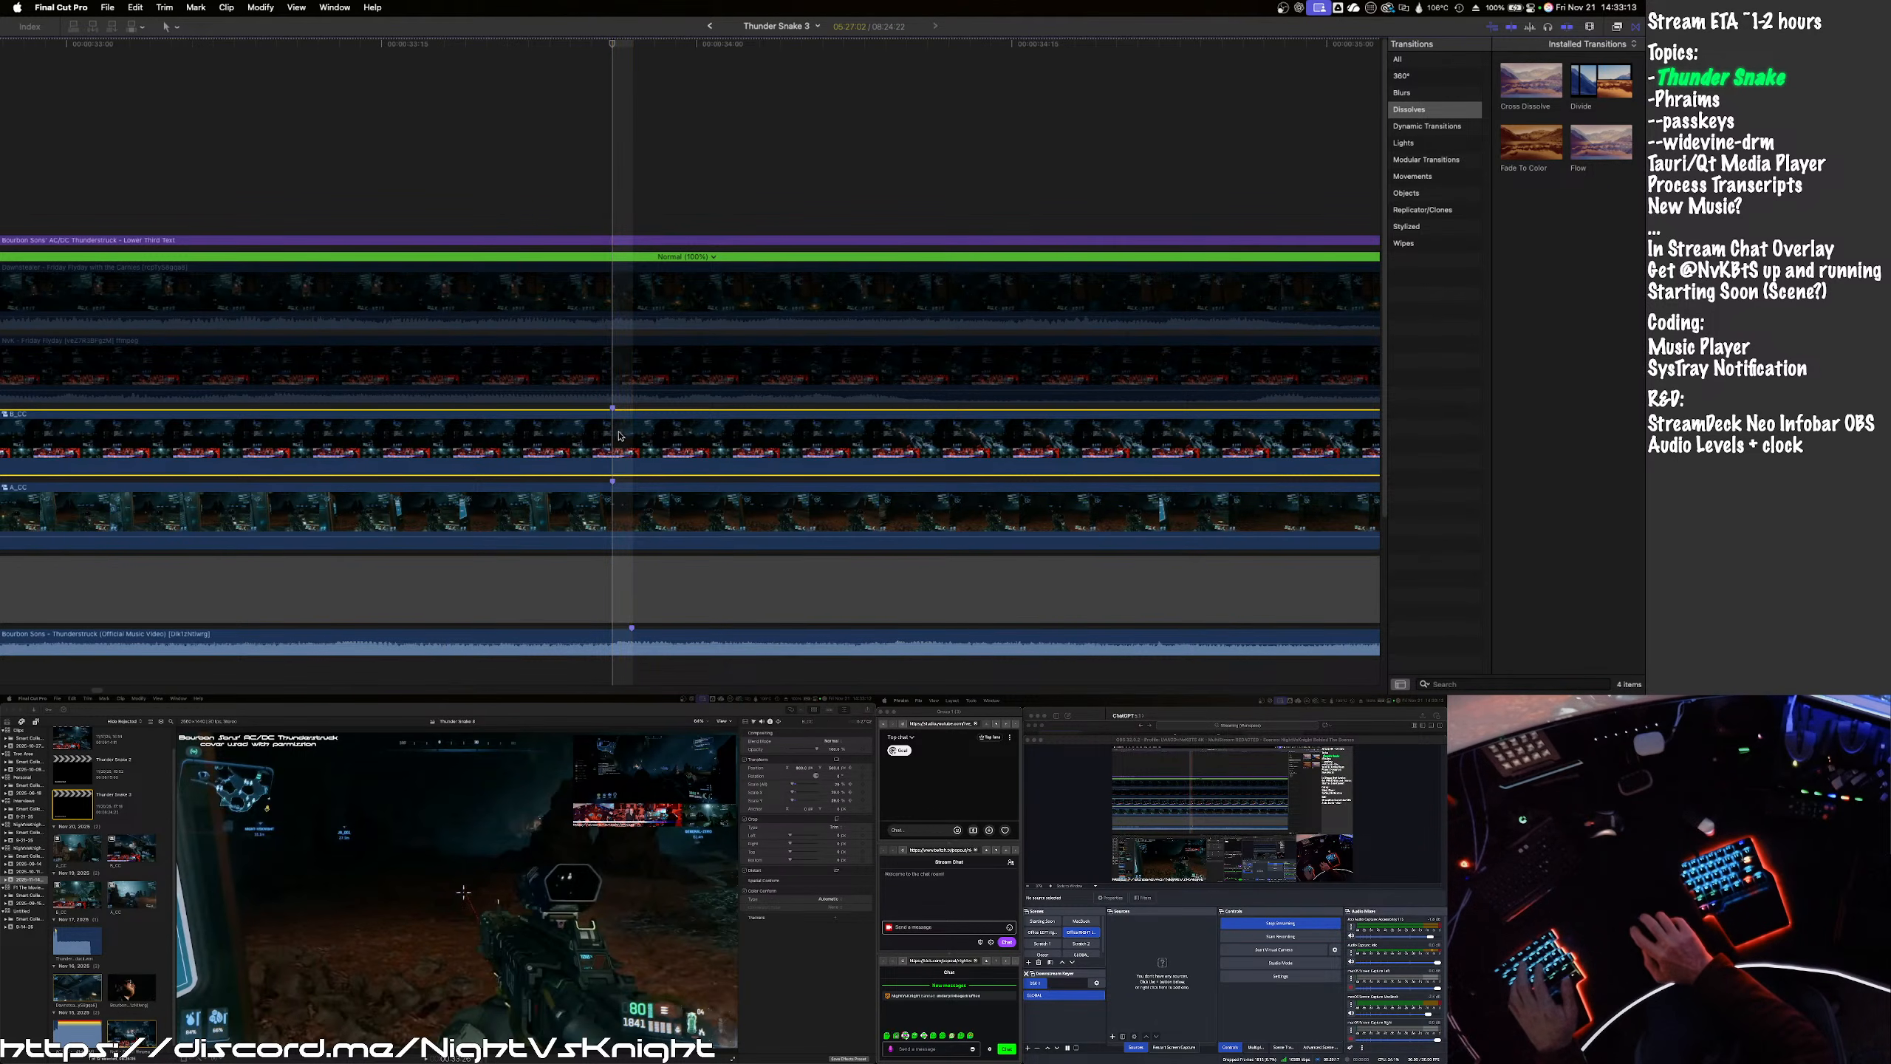
key("Right")
key("Right")
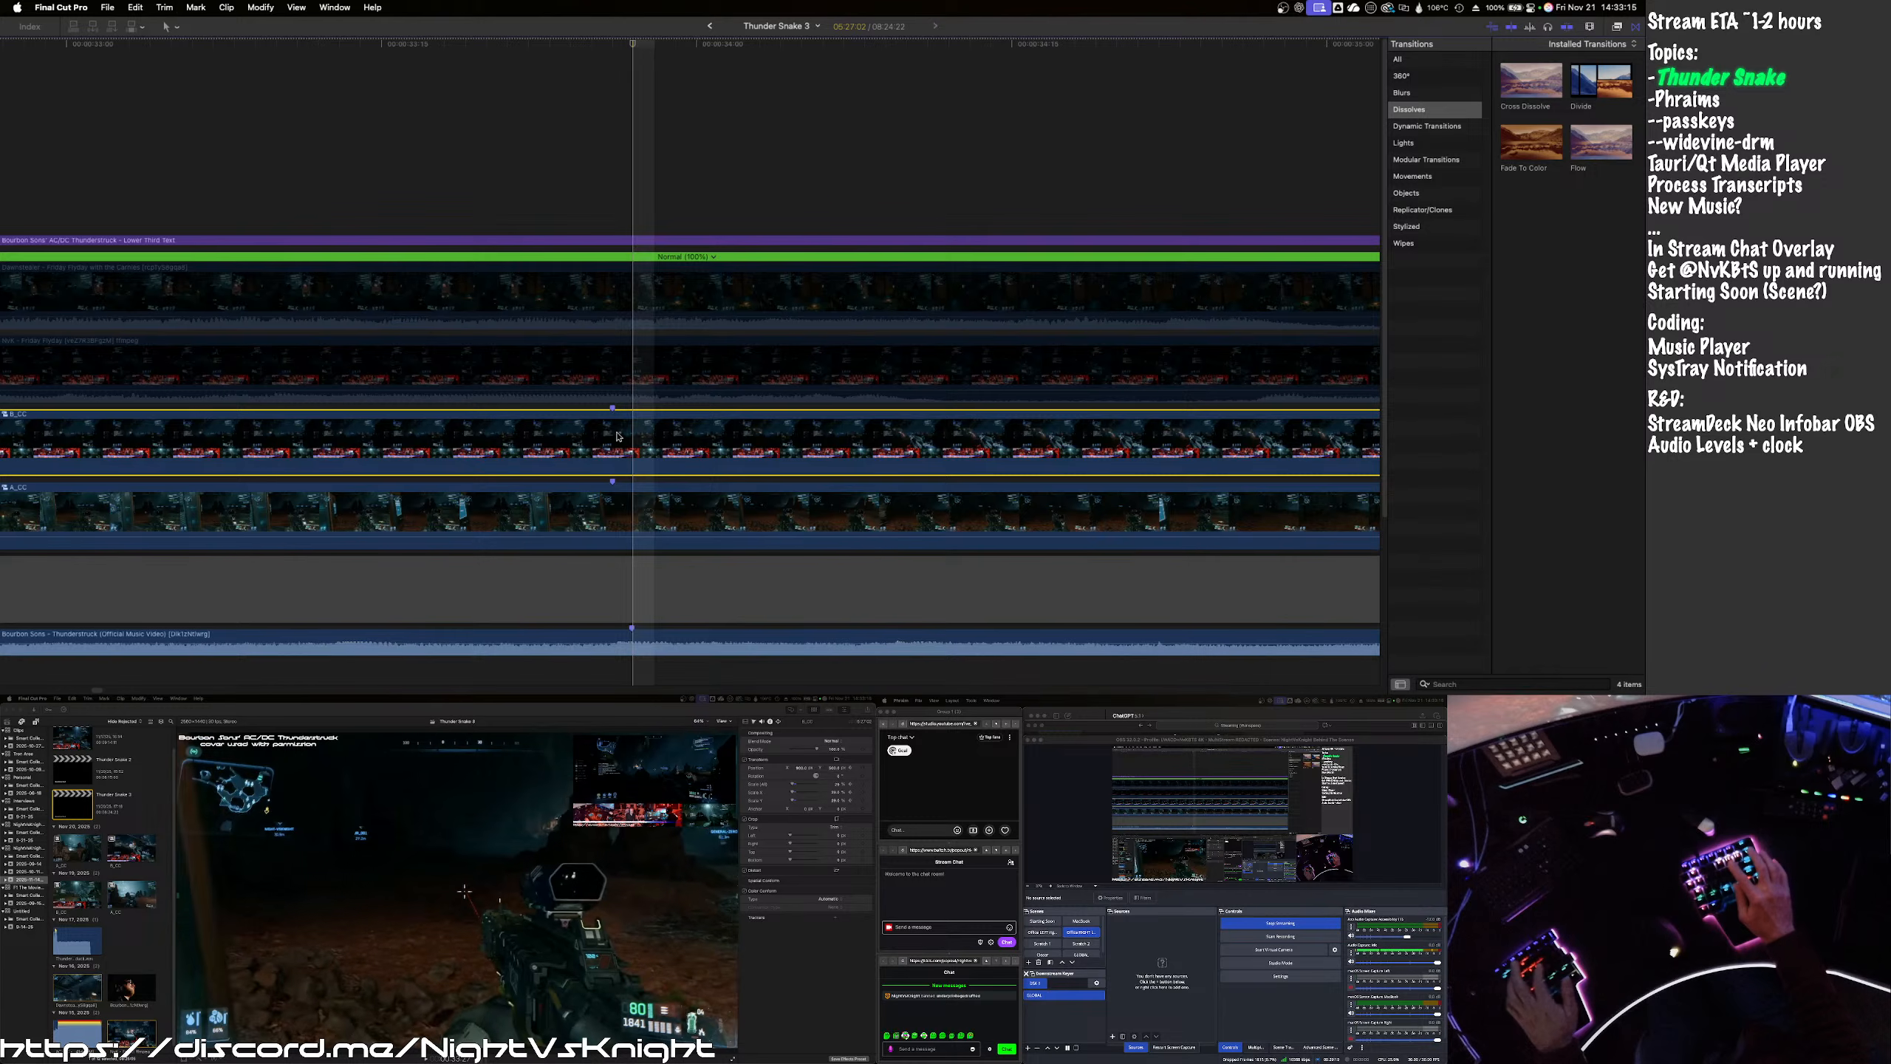
key("Right")
key("Right")
key("Right")
key("Right")
key("Right")
key("Right")
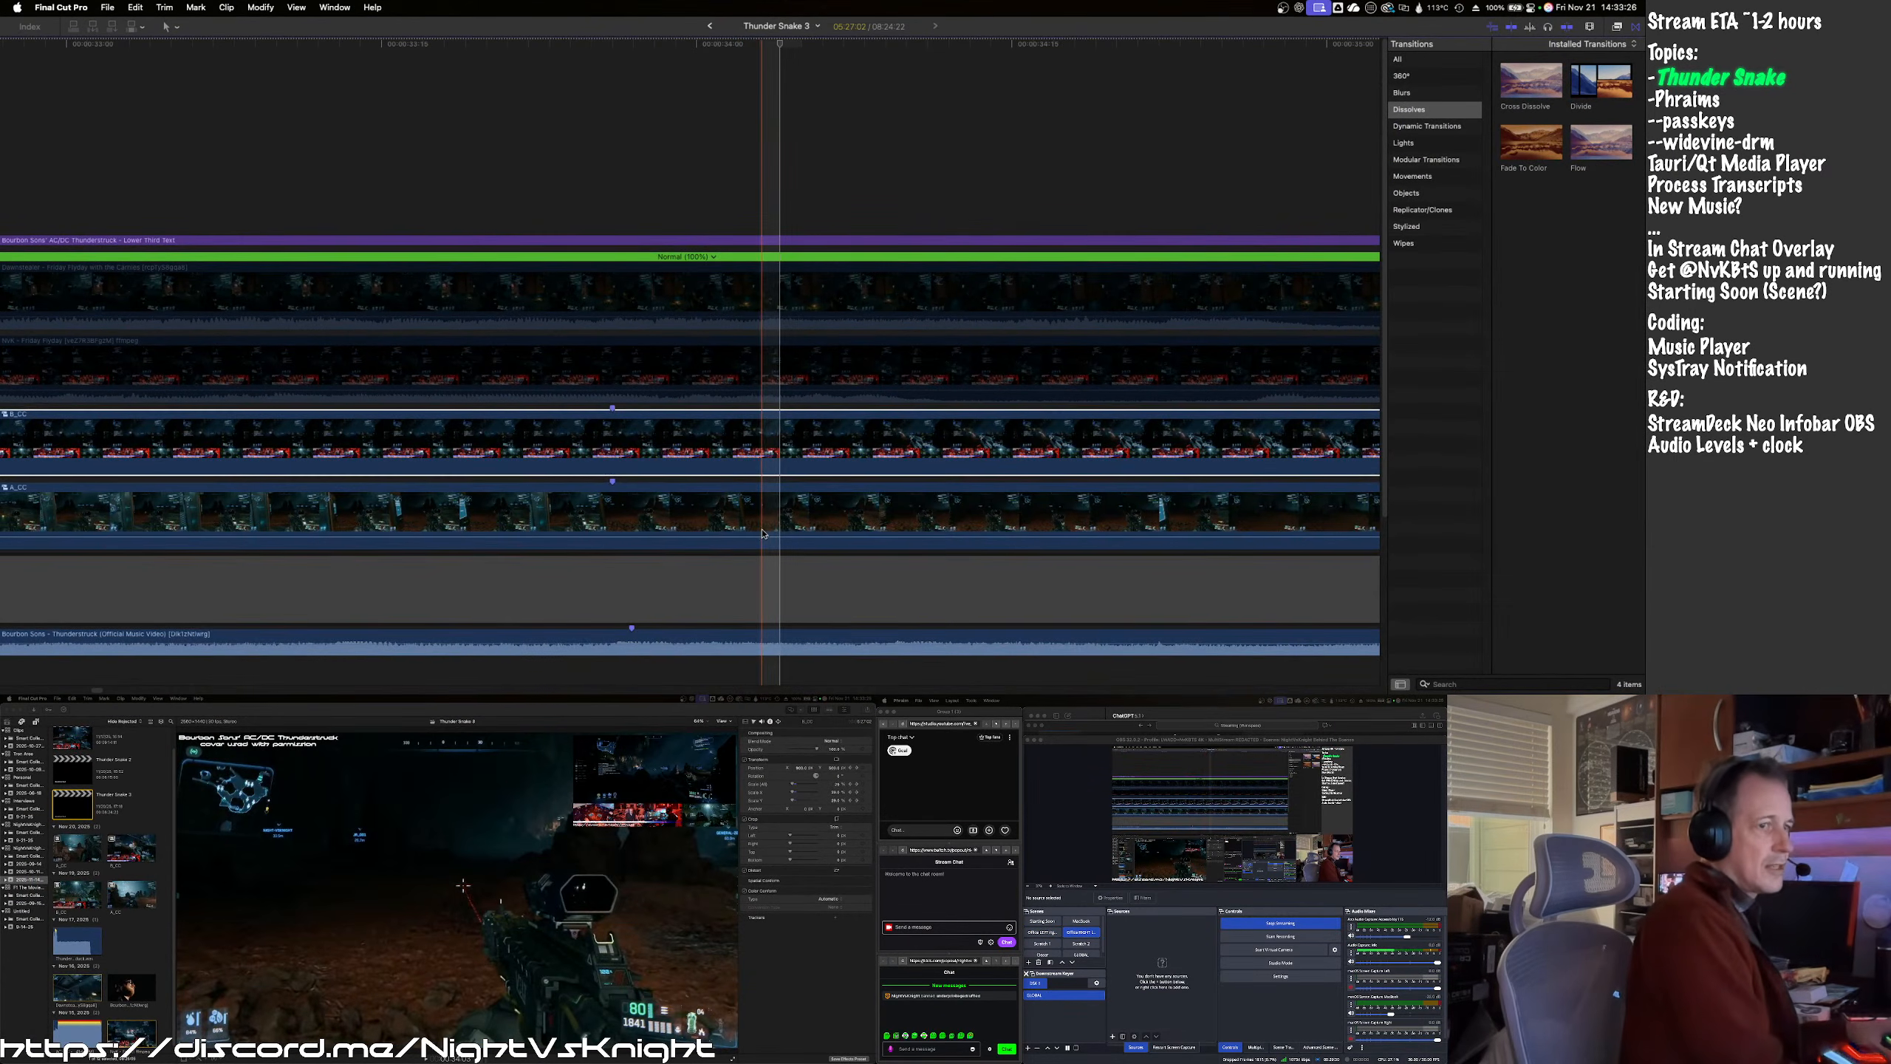
left_click(764, 534)
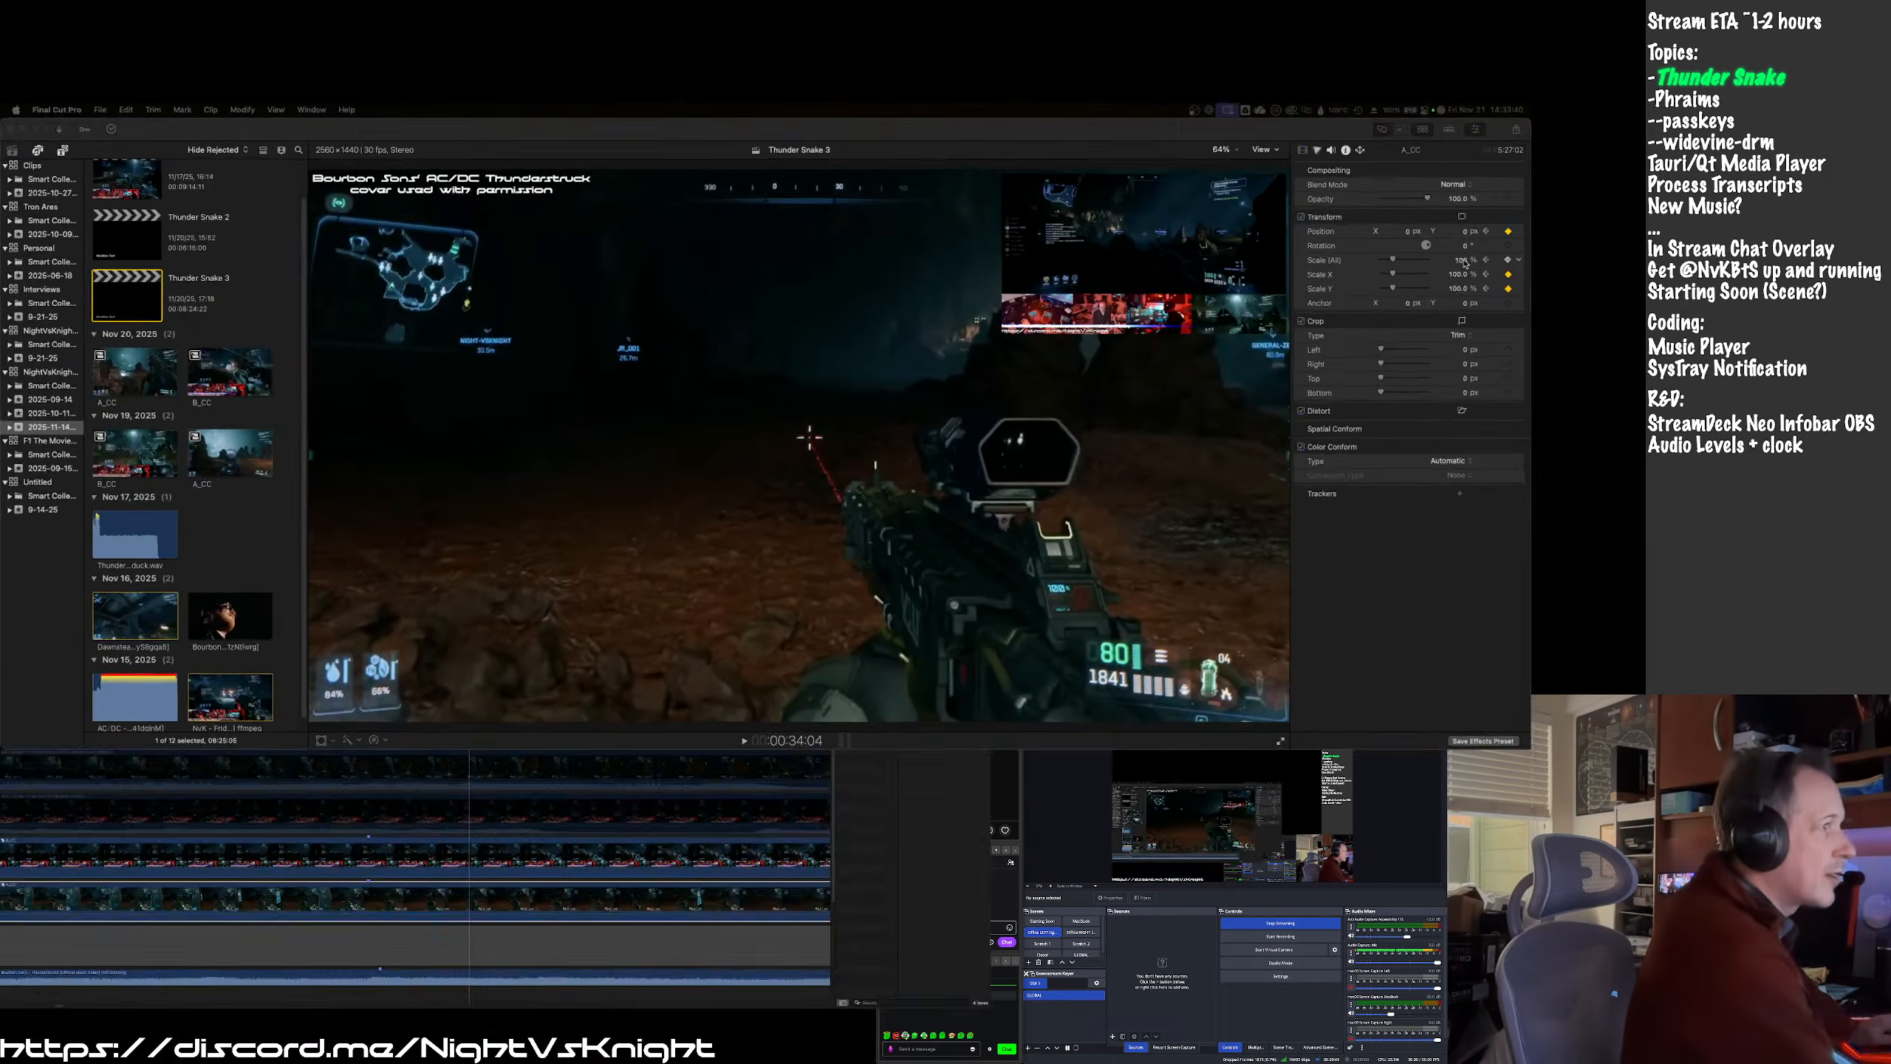
left_click(1464, 263)
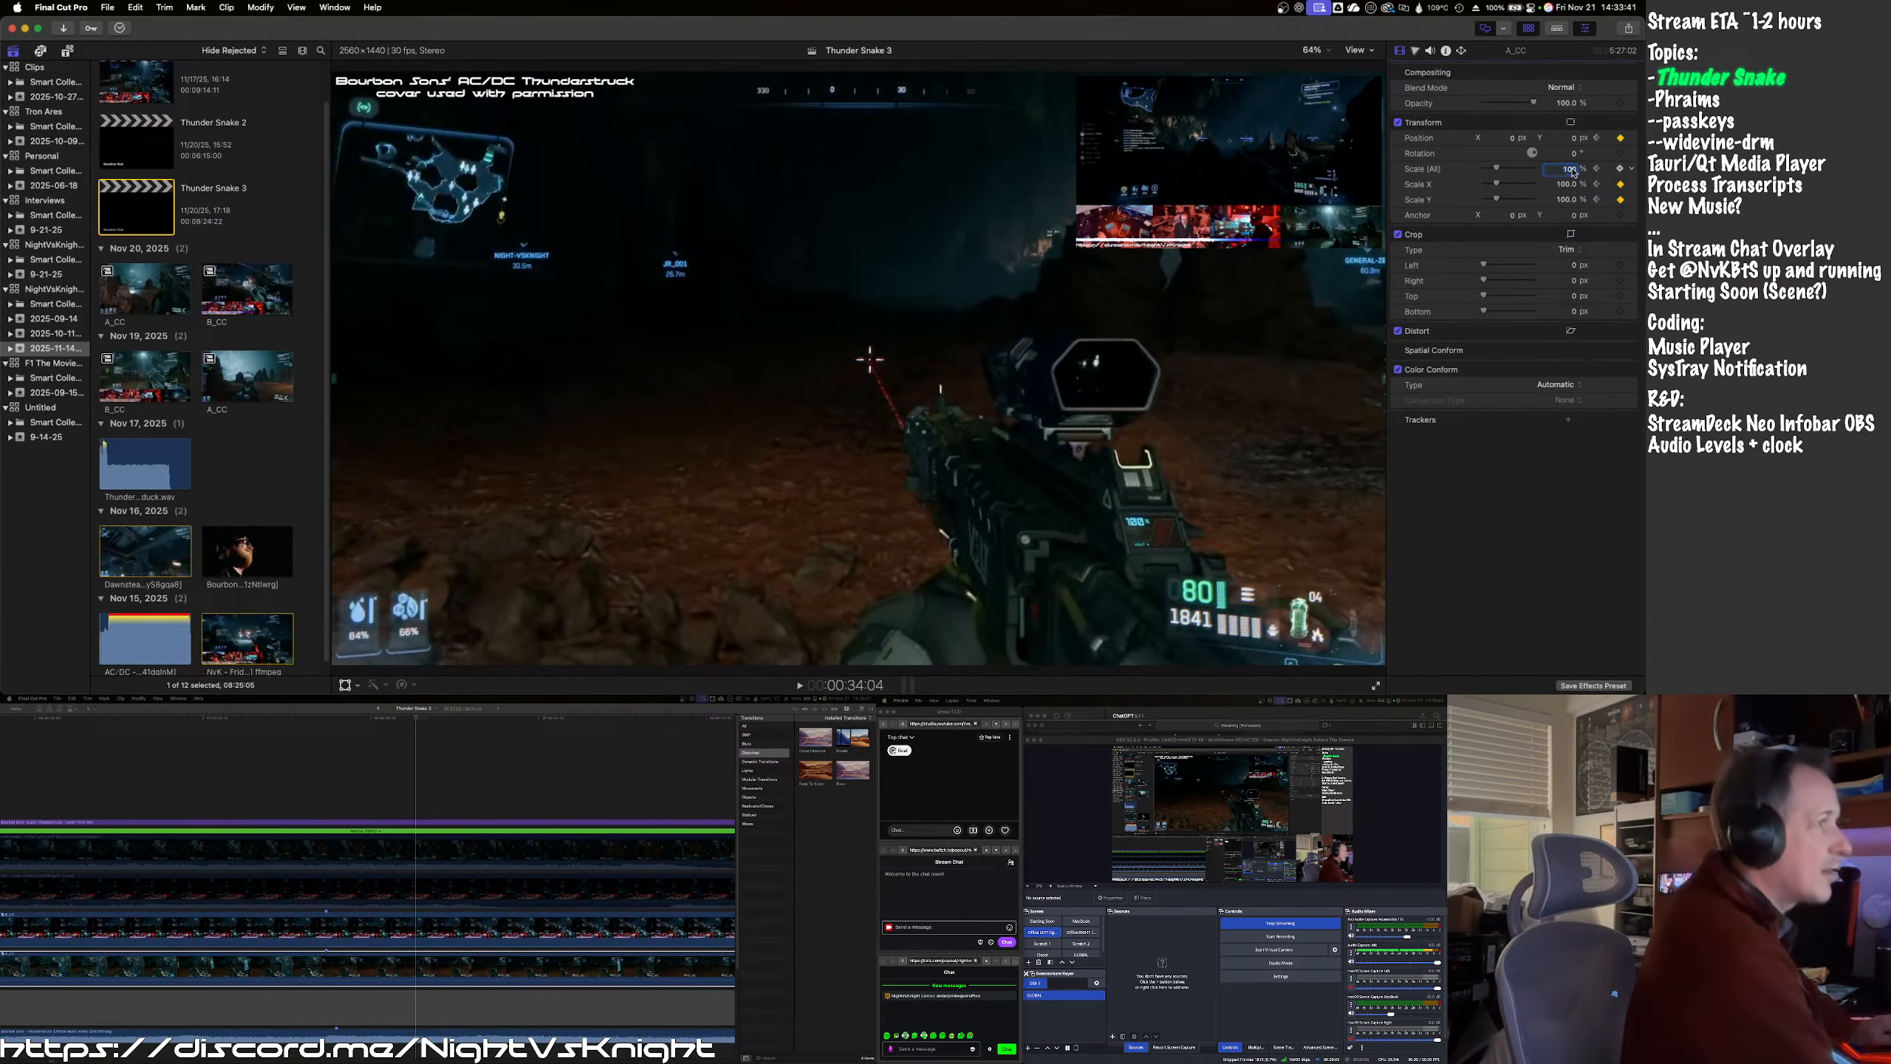
left_click(1562, 138)
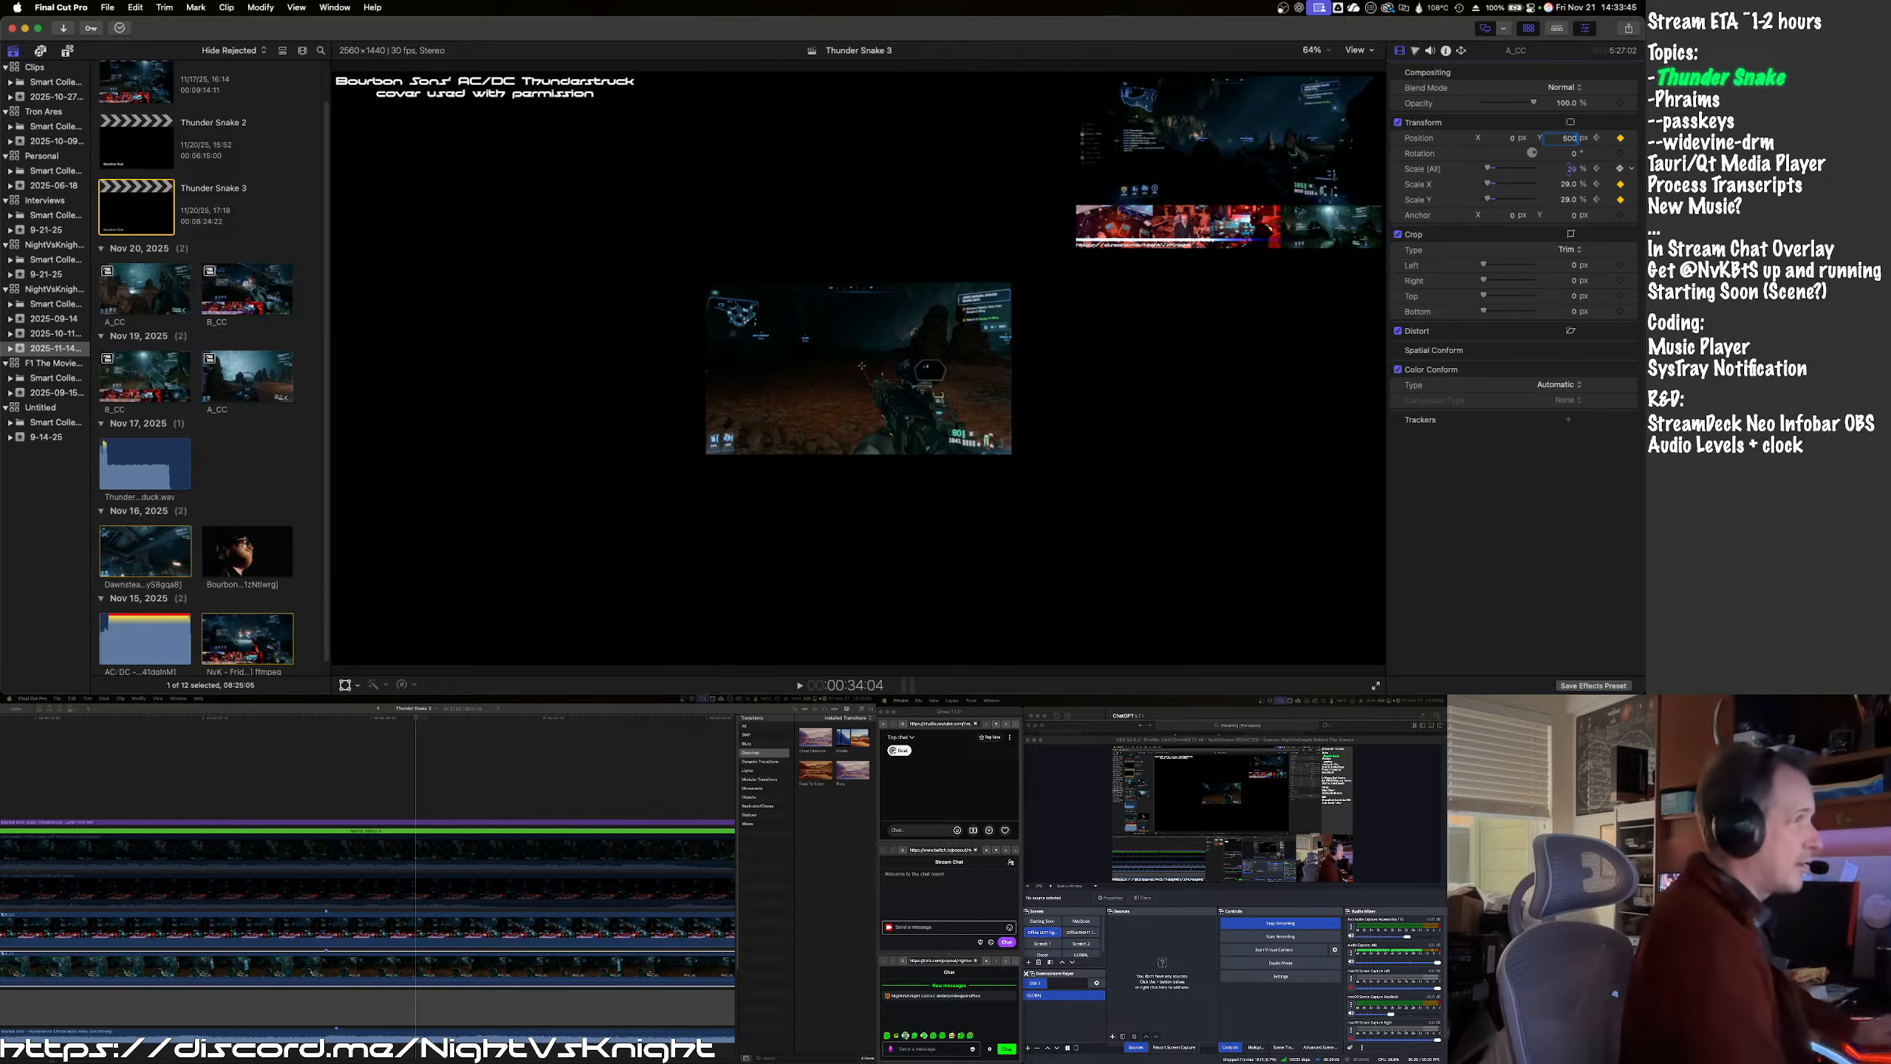
left_click(1501, 138)
key("Return")
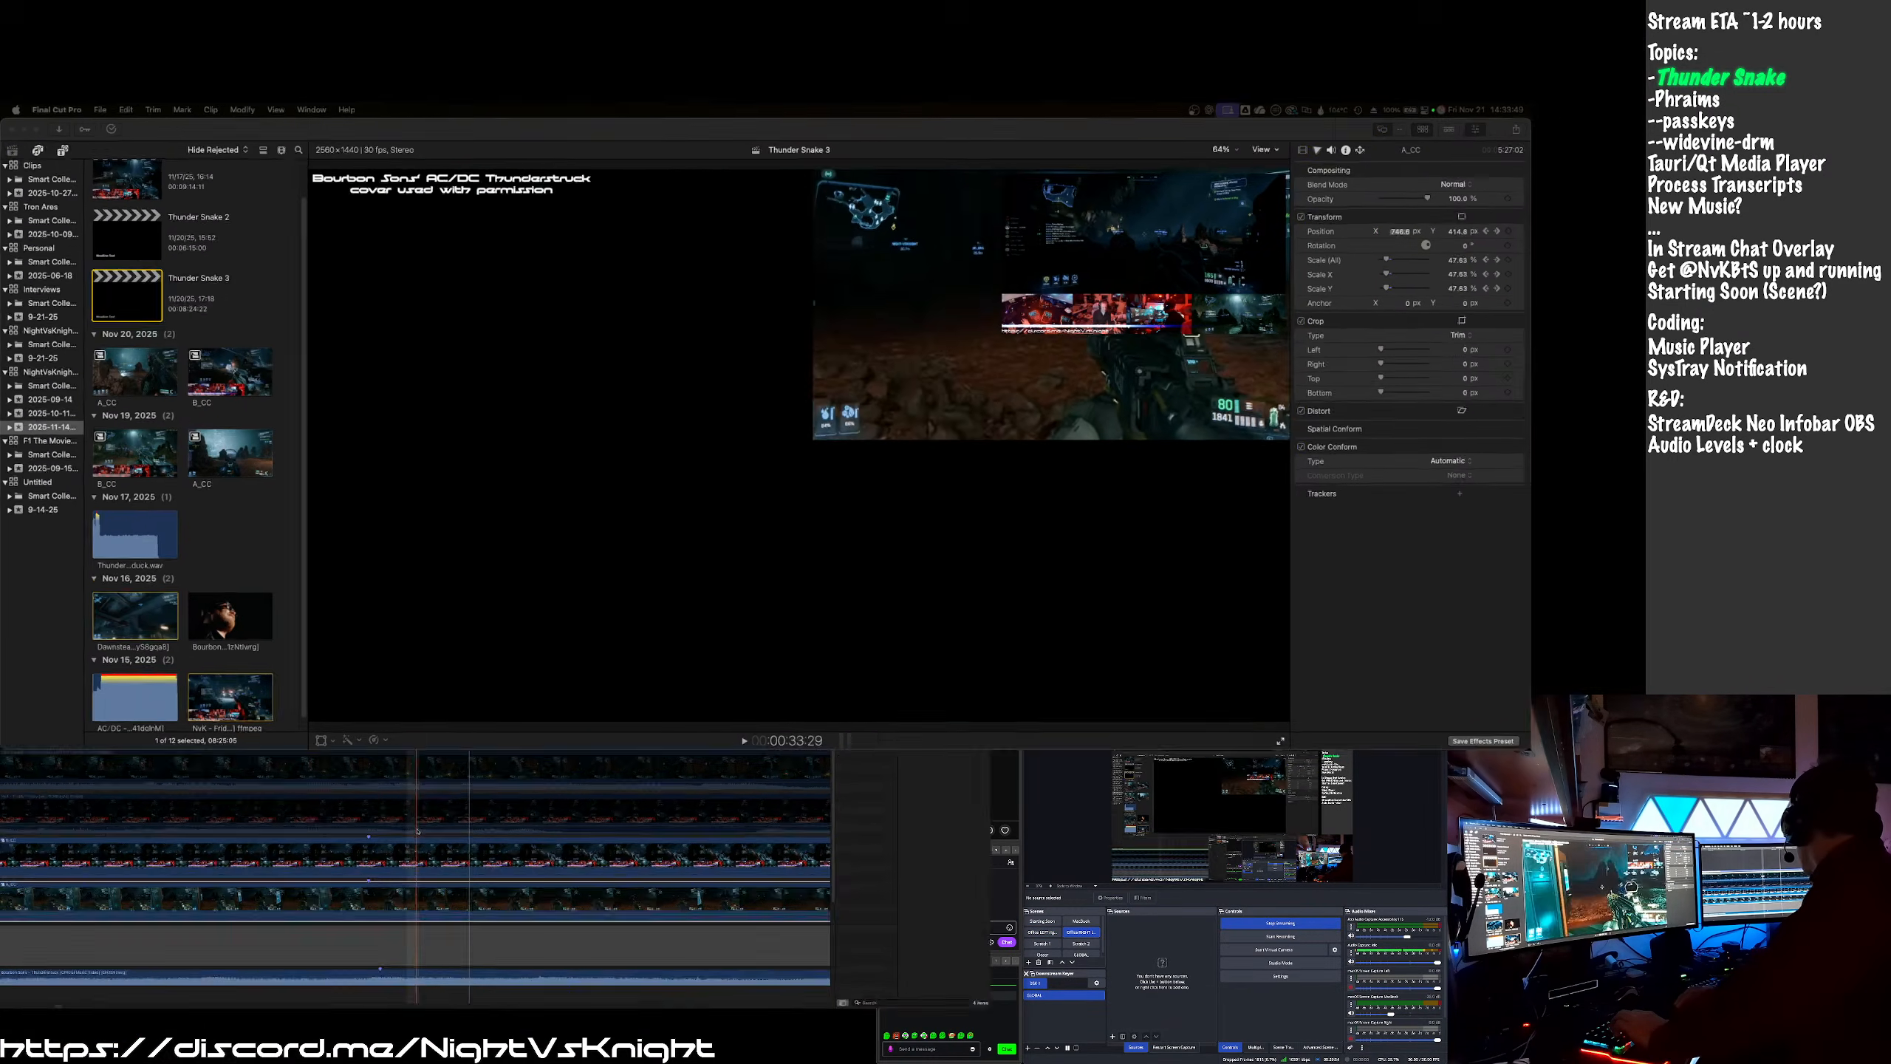
- At the same frame, enlarge the upper gameplay clip to 100% scale at position X 0 px, Y 0 px
left_click(727, 427)
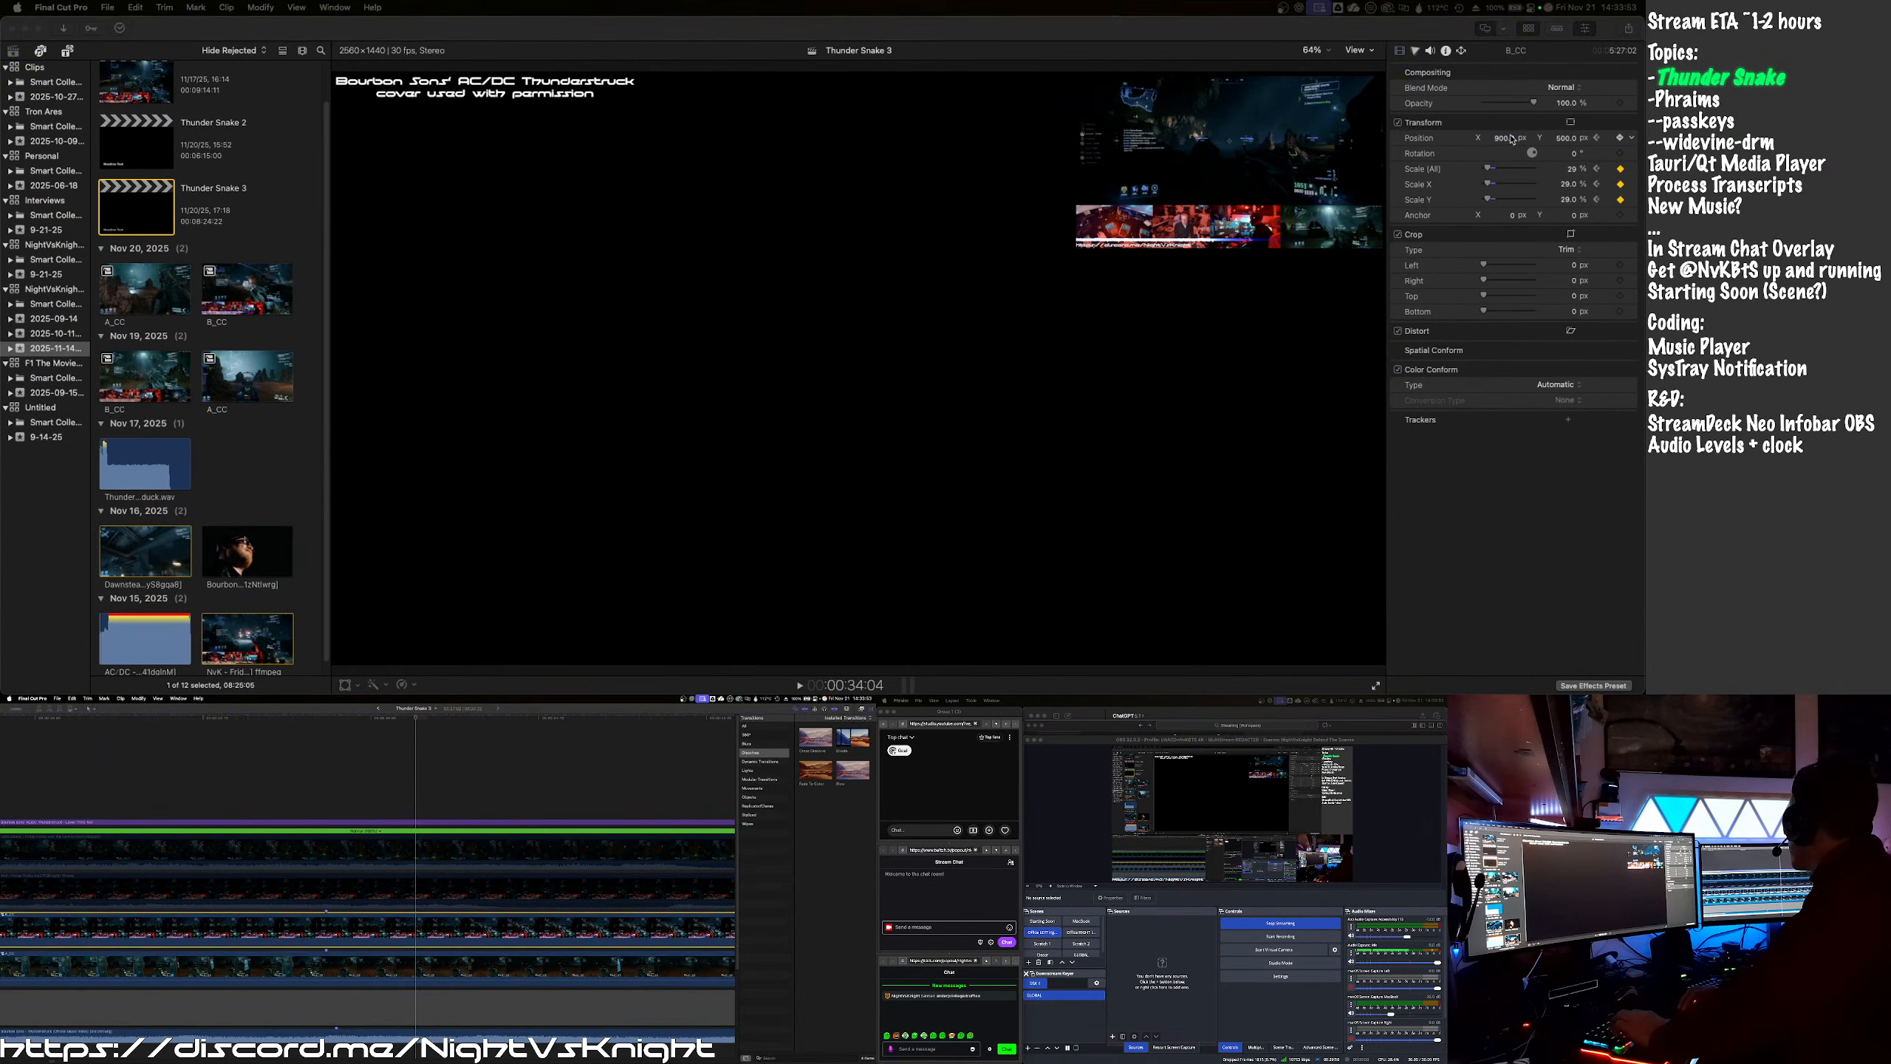
left_click(1512, 140)
type("0")
key("Return")
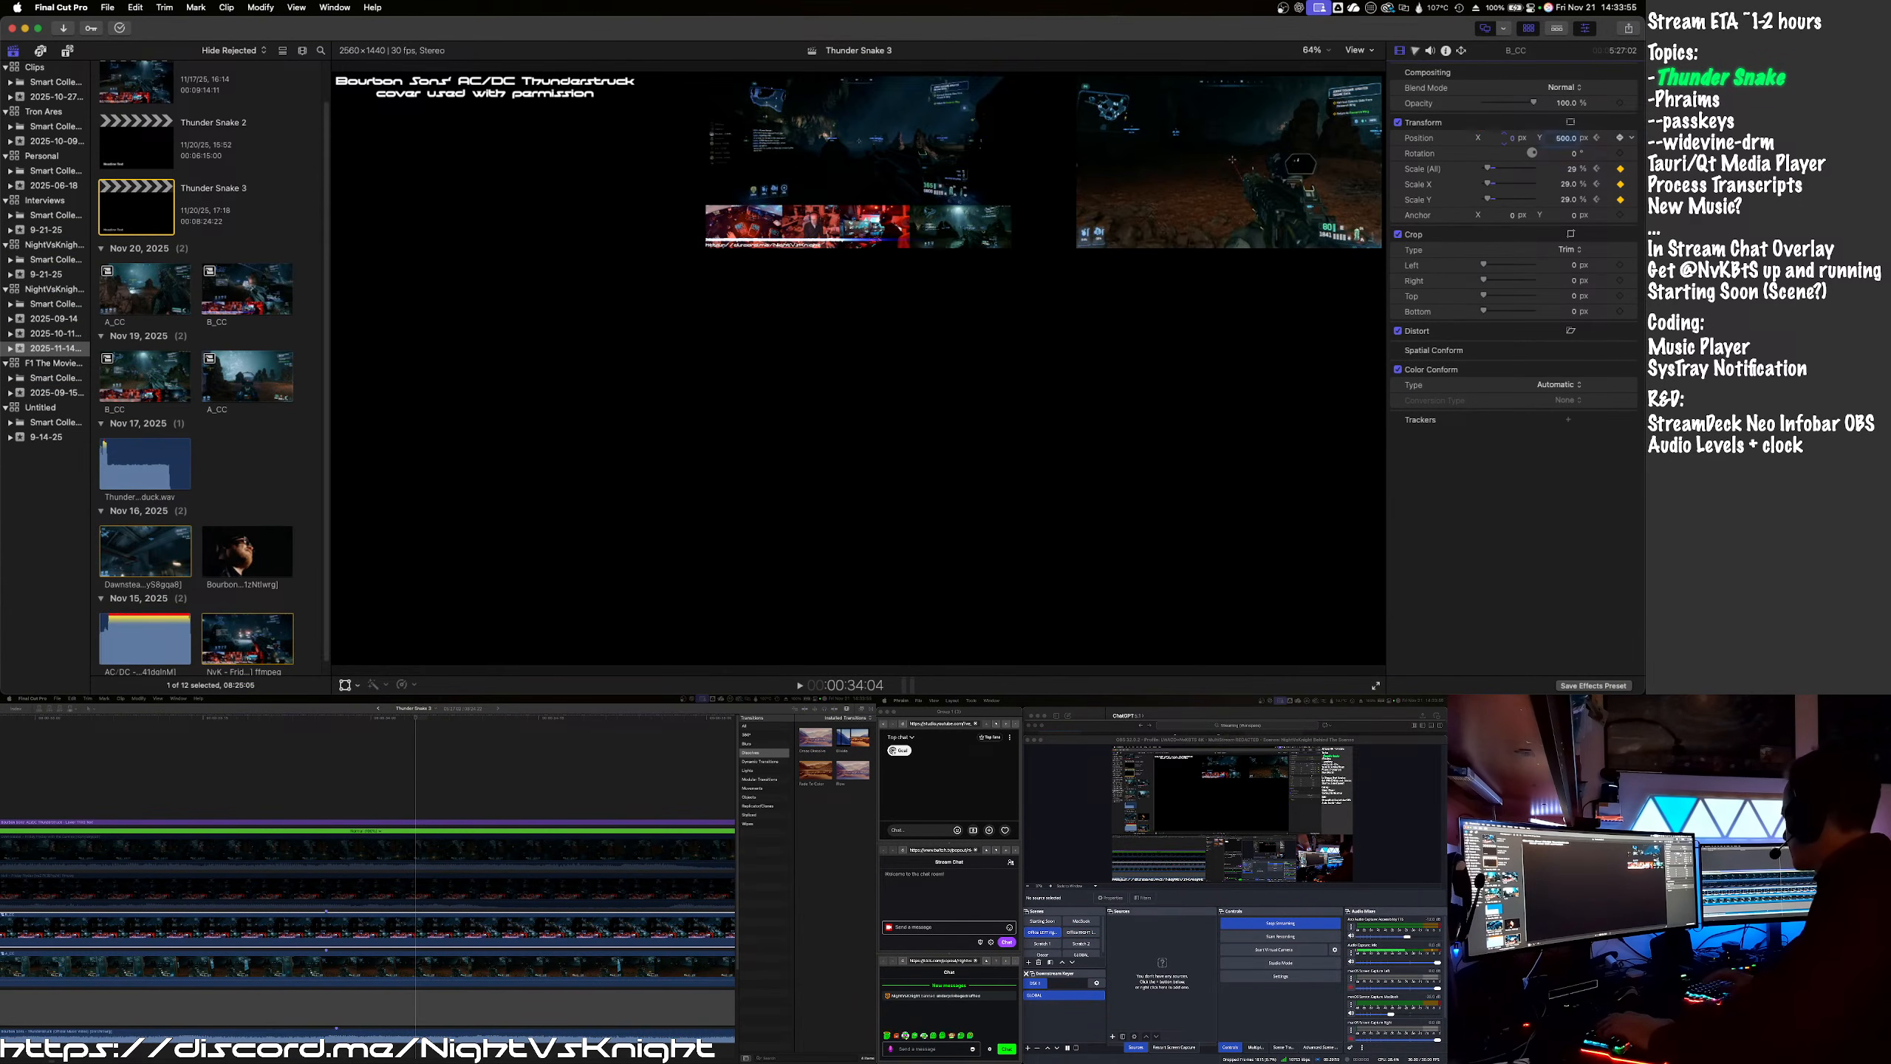
type("0")
key("Tab")
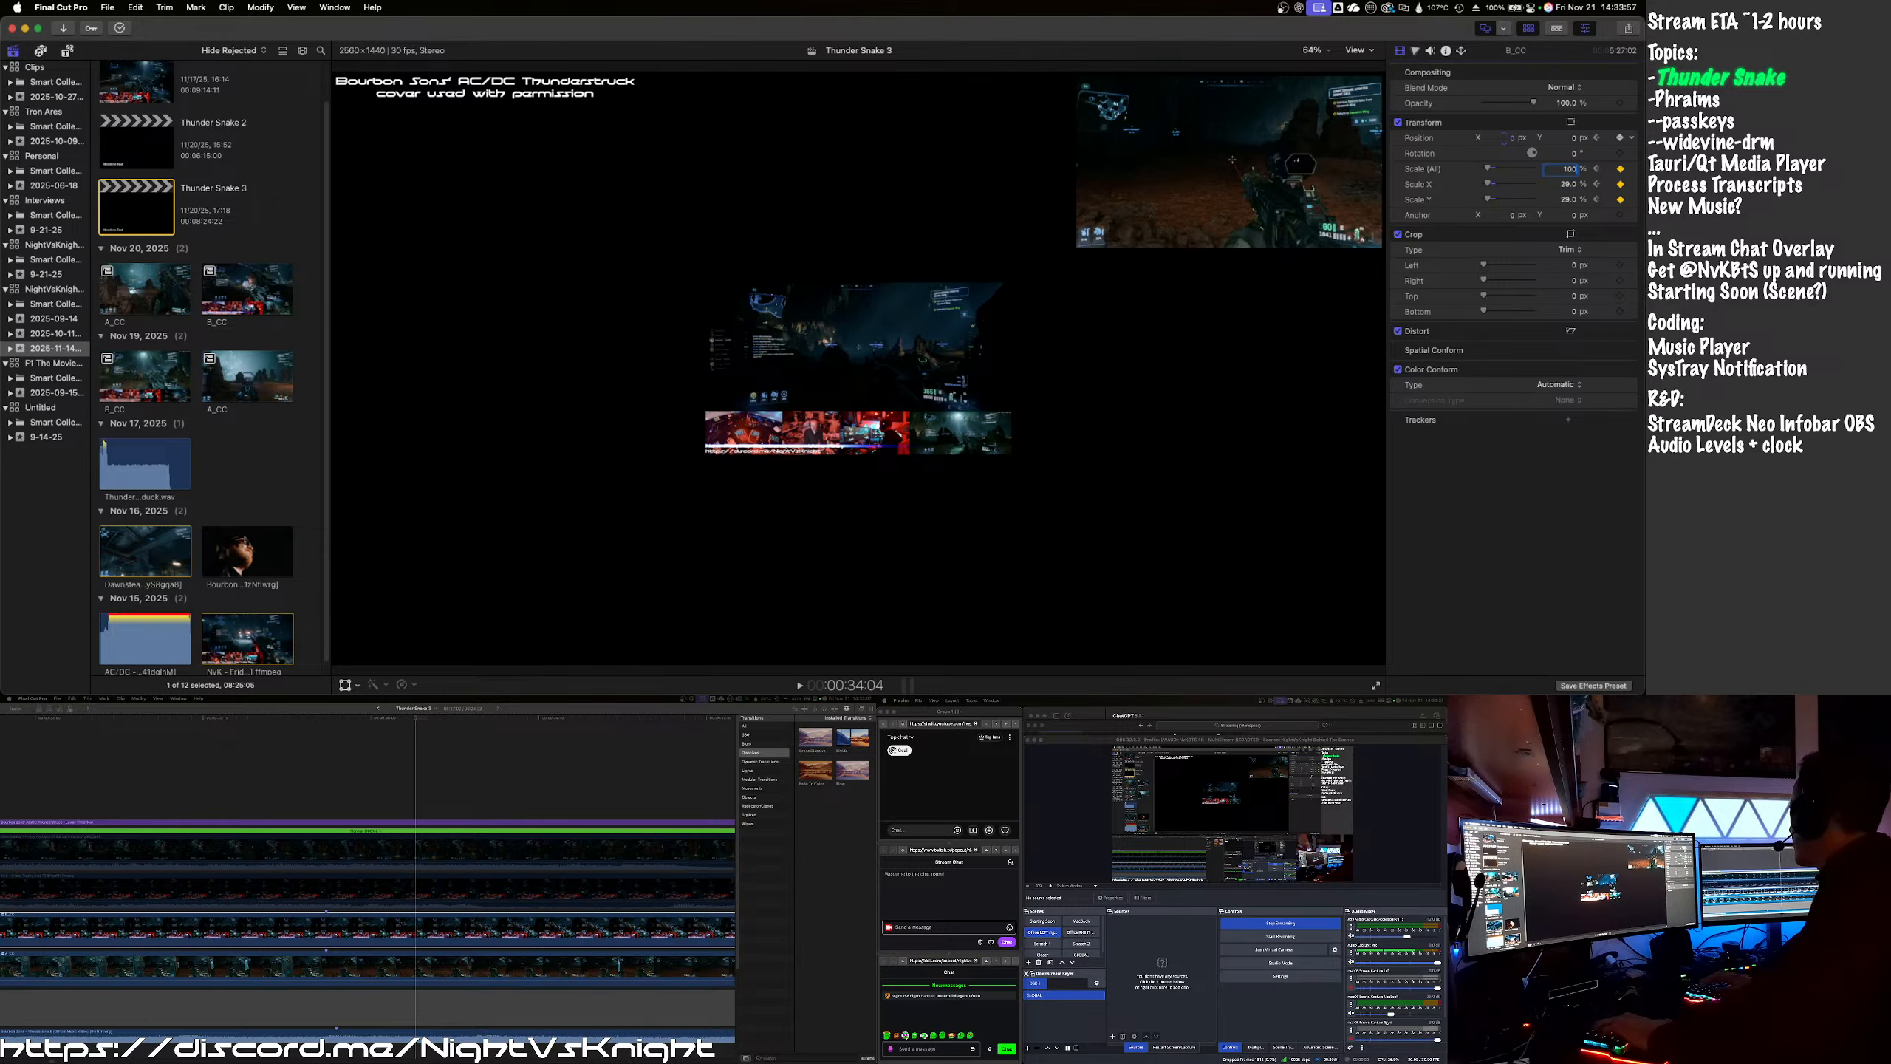
type("100")
key("Return")
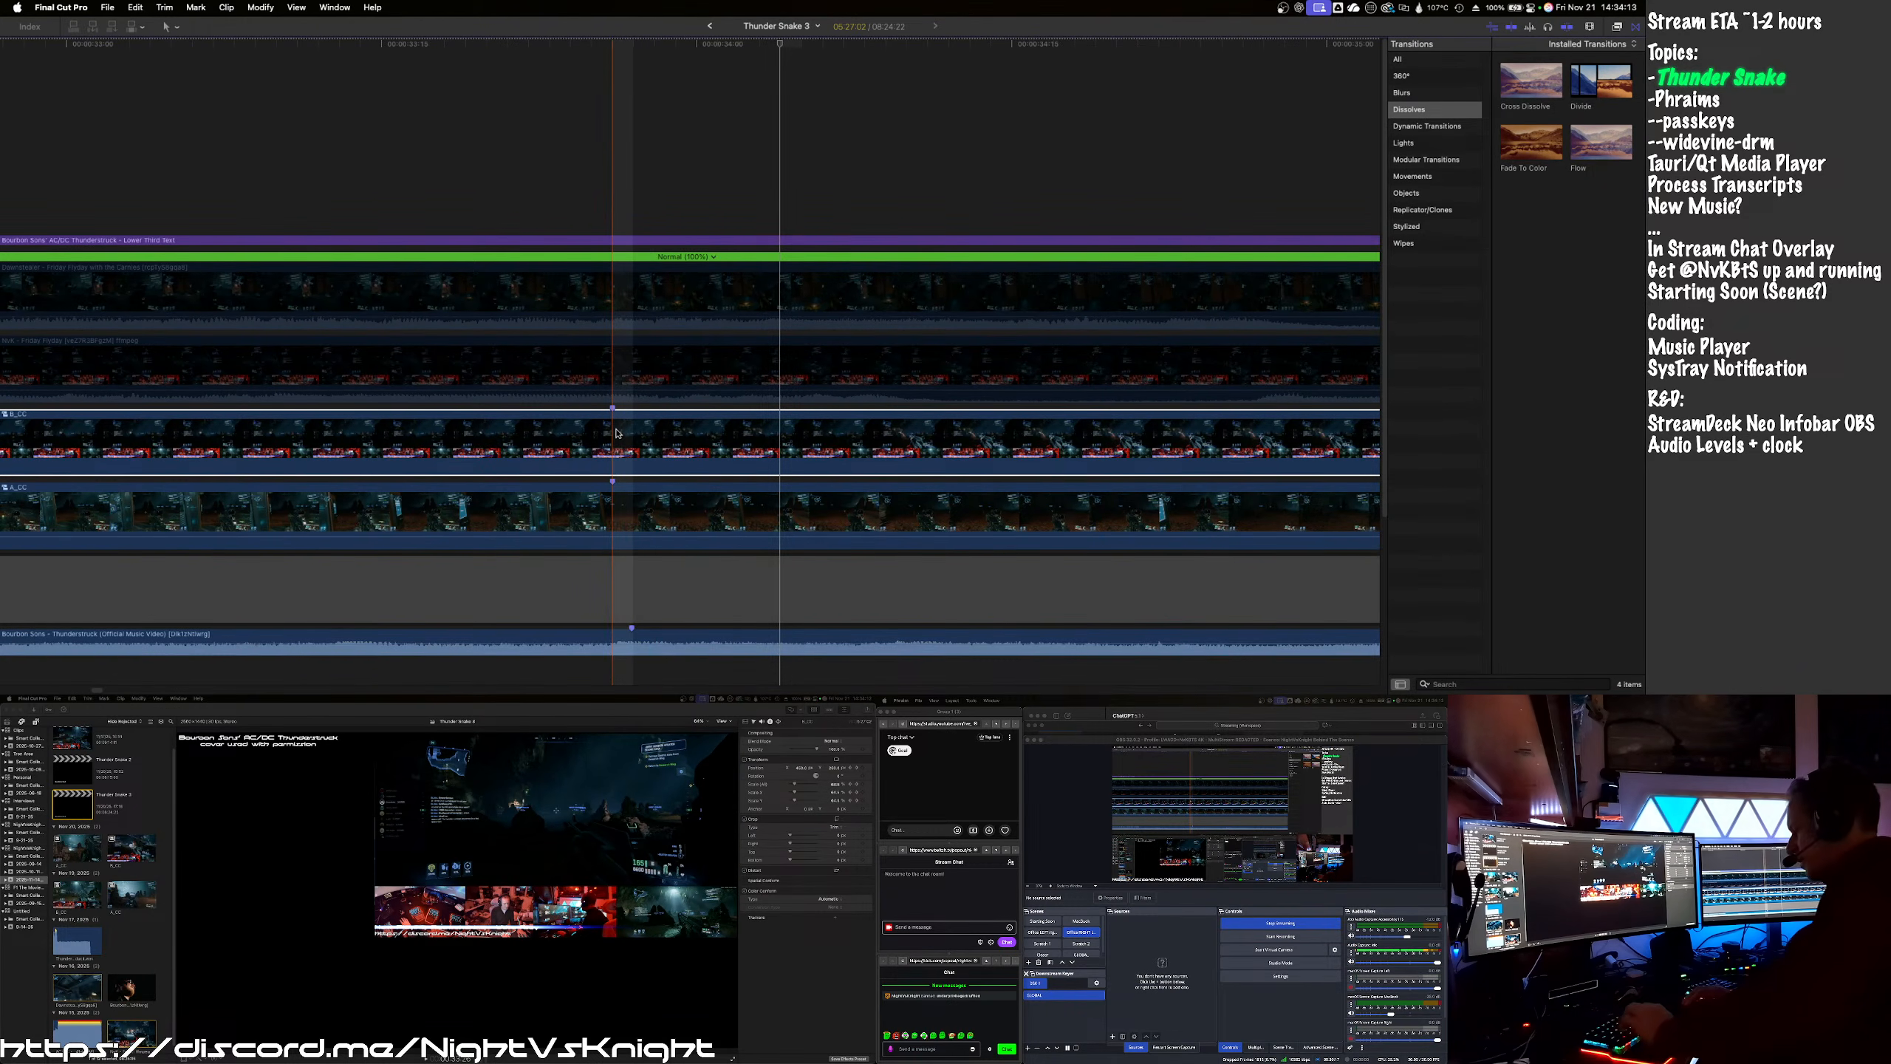
- Split both gameplay clips at their new markers and swap the track order of the segments after the split
key("super+b")
left_click(610, 503)
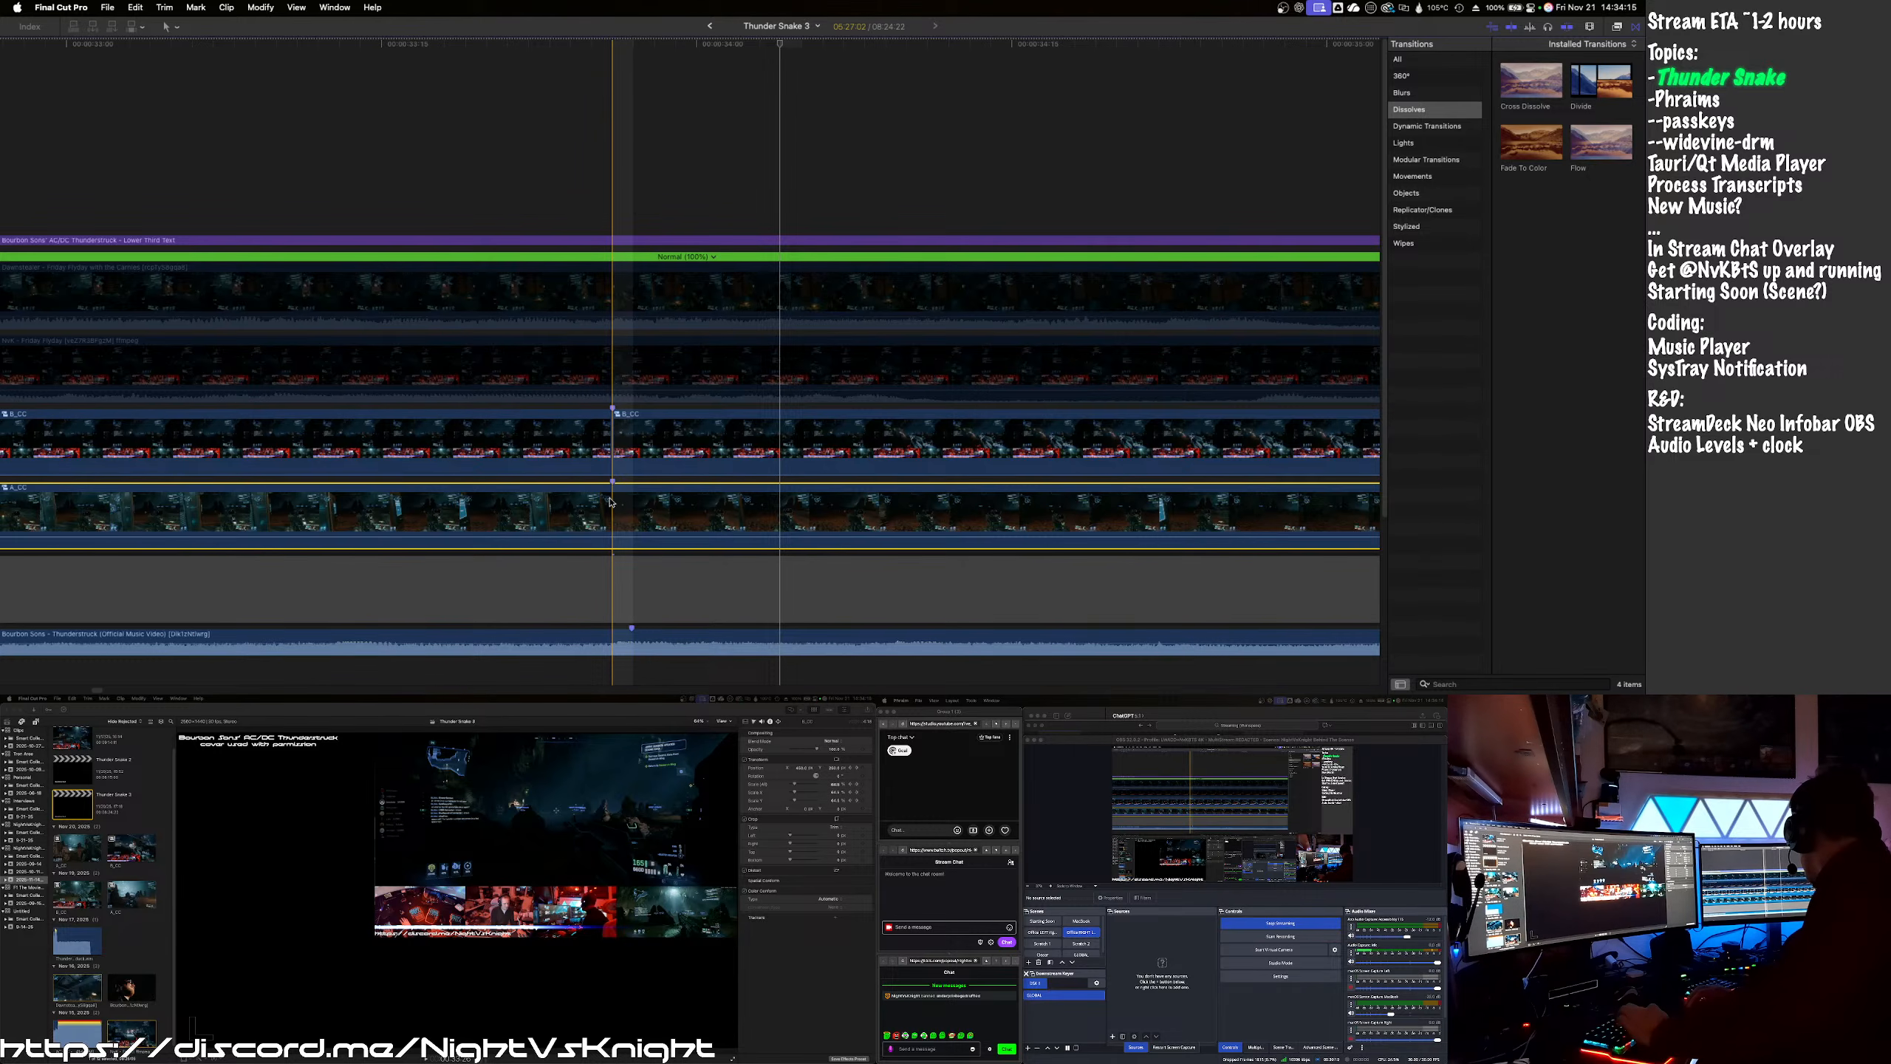
key("super+b")
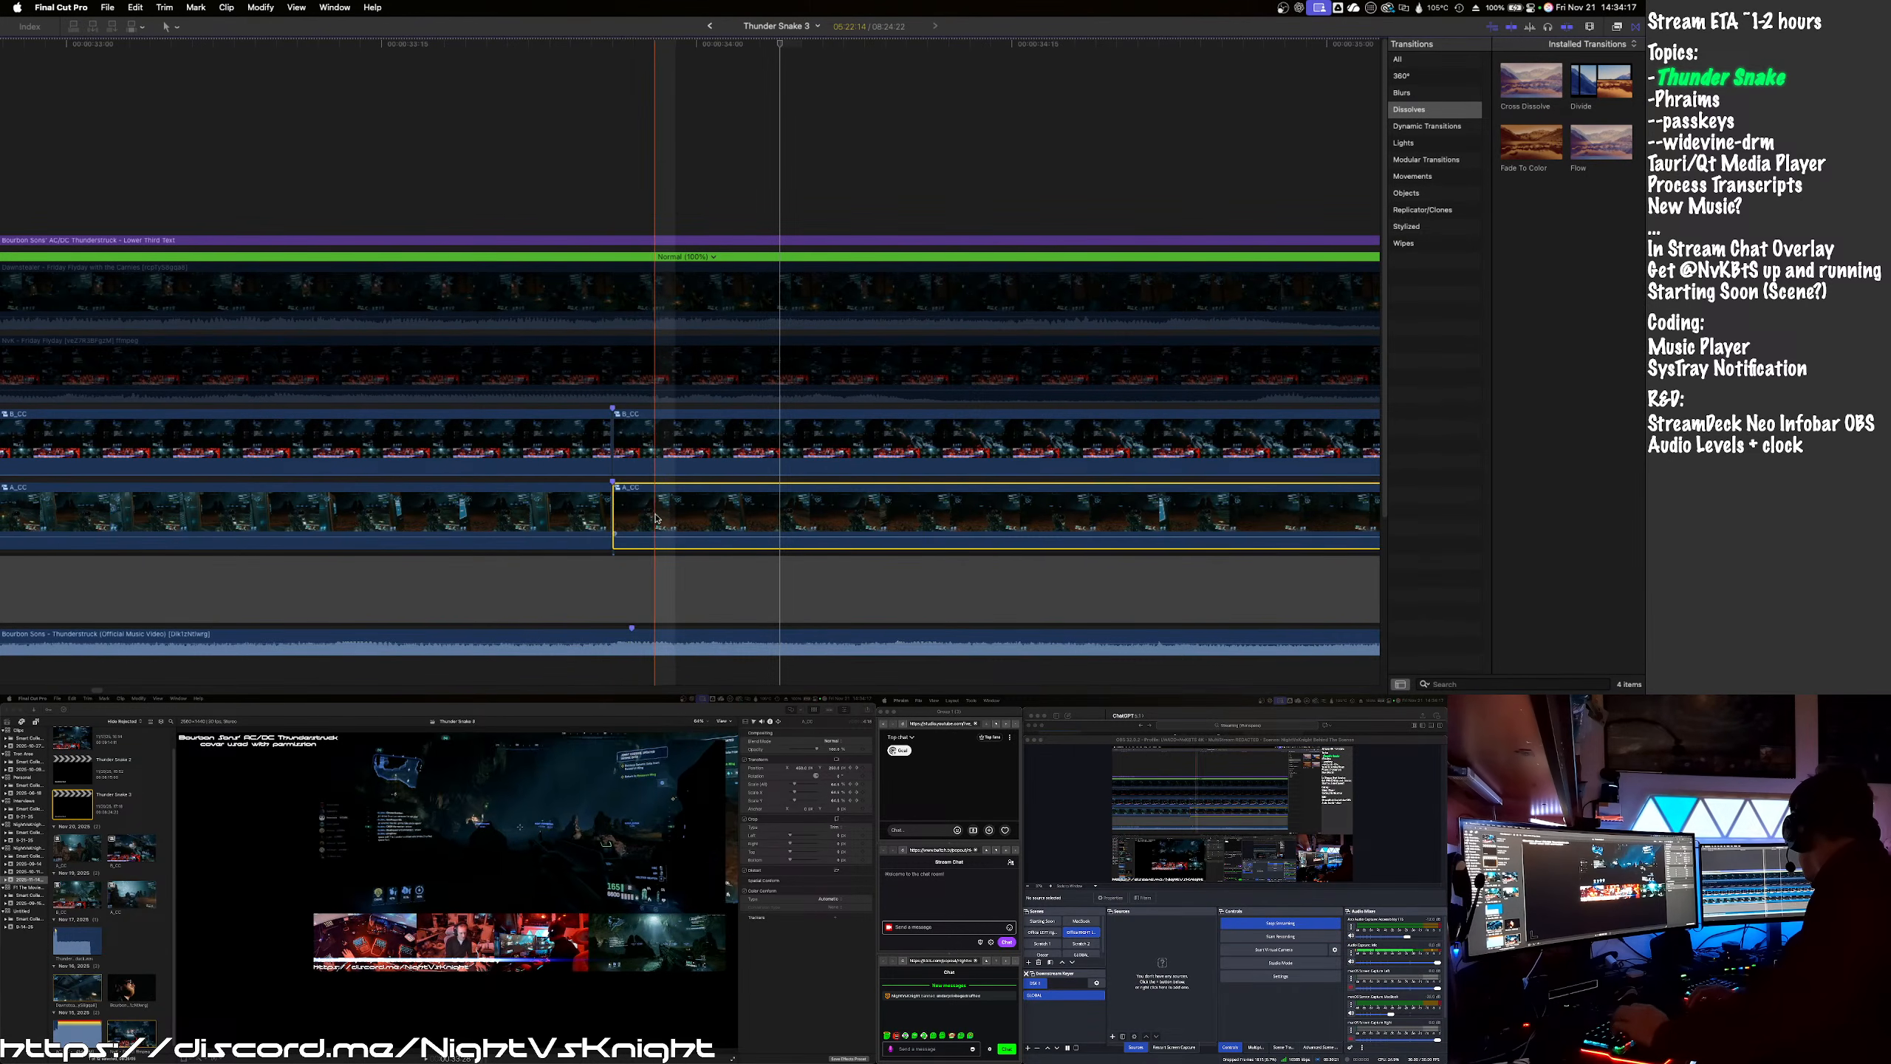
left_click_drag(661, 518, 662, 483)
left_click_drag(668, 469, 669, 440)
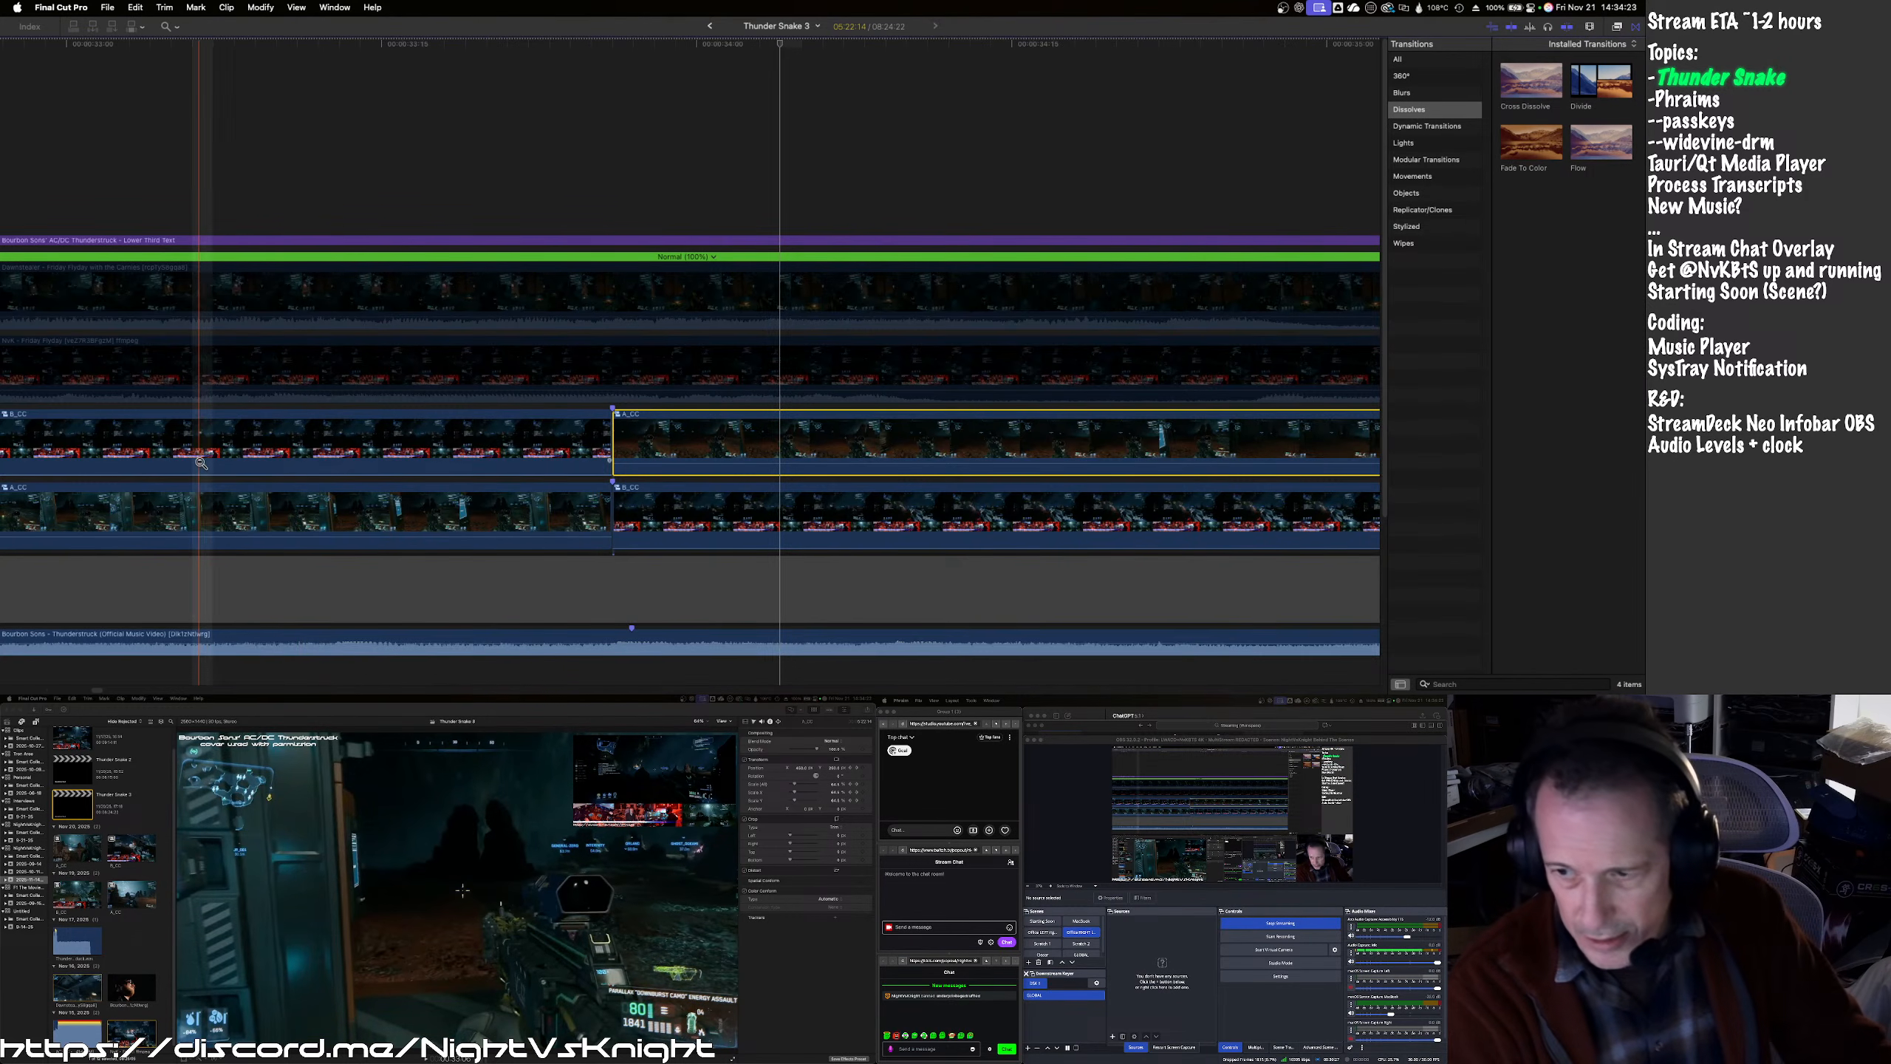
- Play back the reworked transition and examine the gameplay clips at the music beat markers that follow it
left_click(201, 462, "alt")
left_click(203, 464, "alt")
scroll(206, 465, "left", 10)
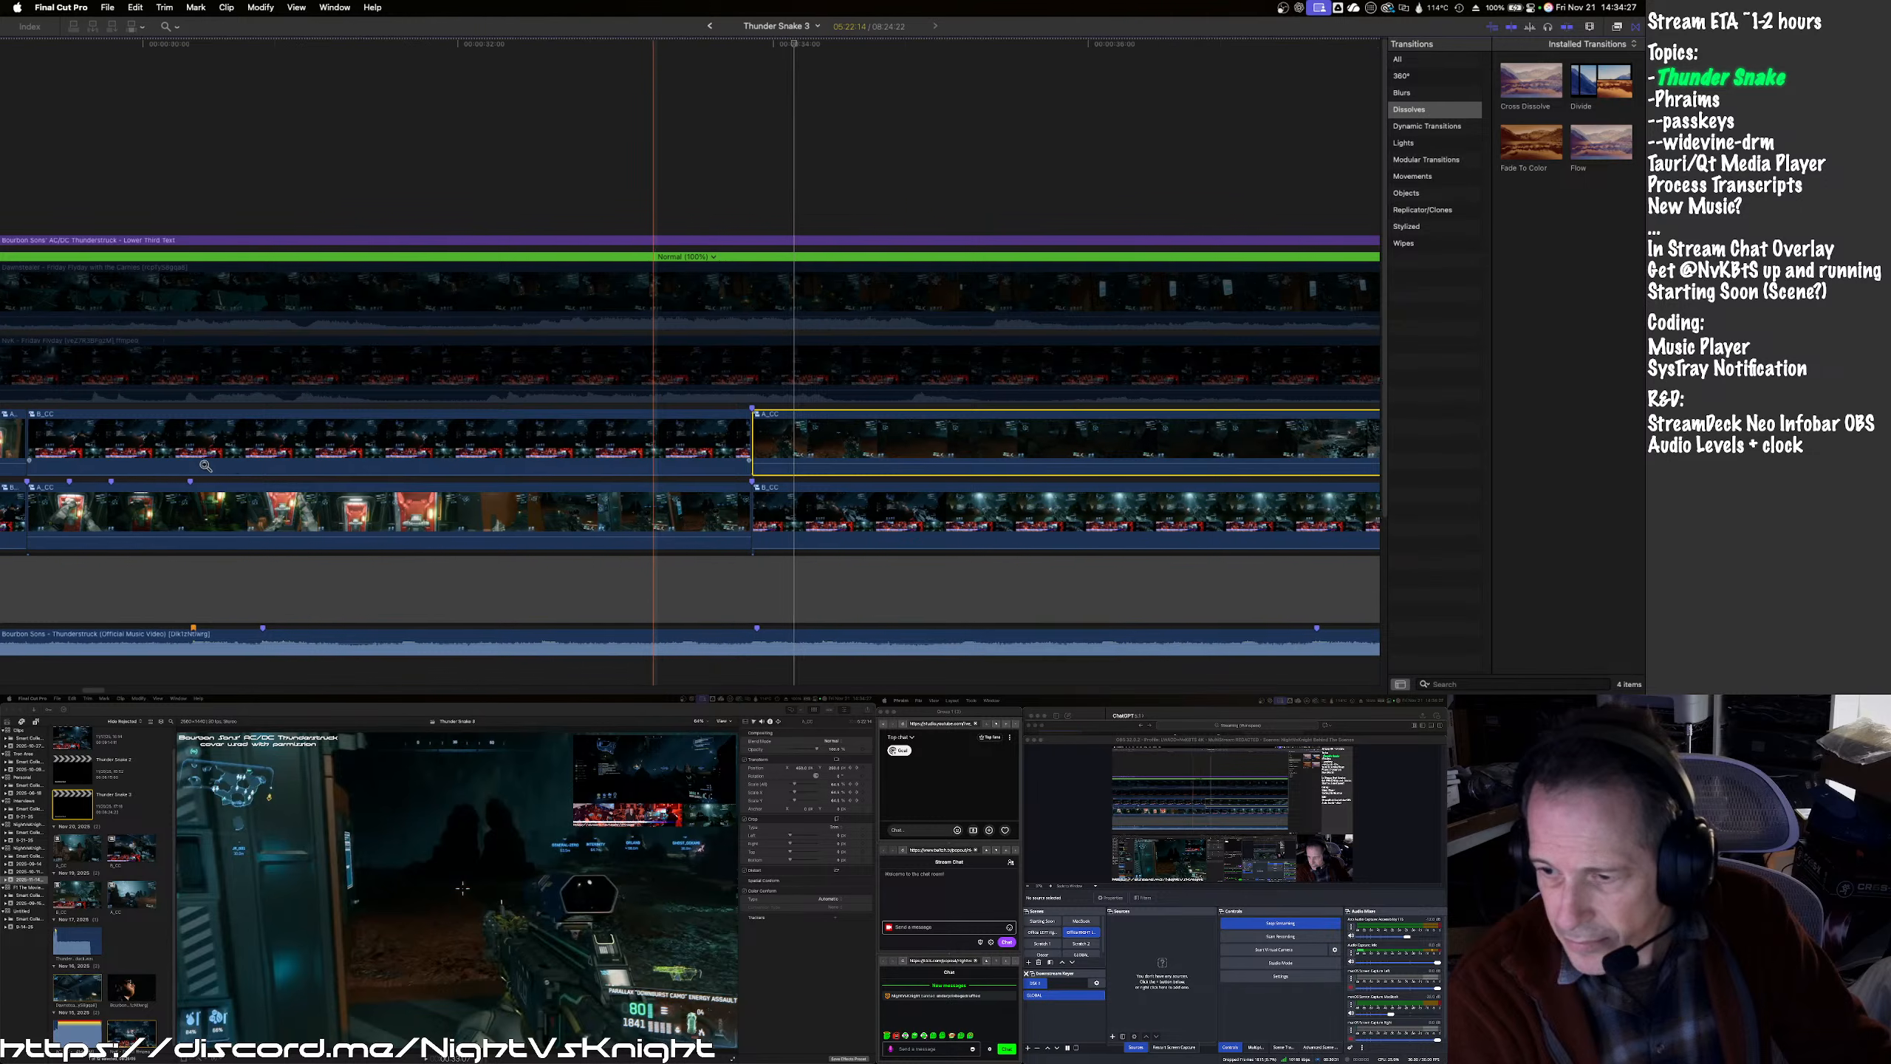
scroll(206, 465, "left", 7)
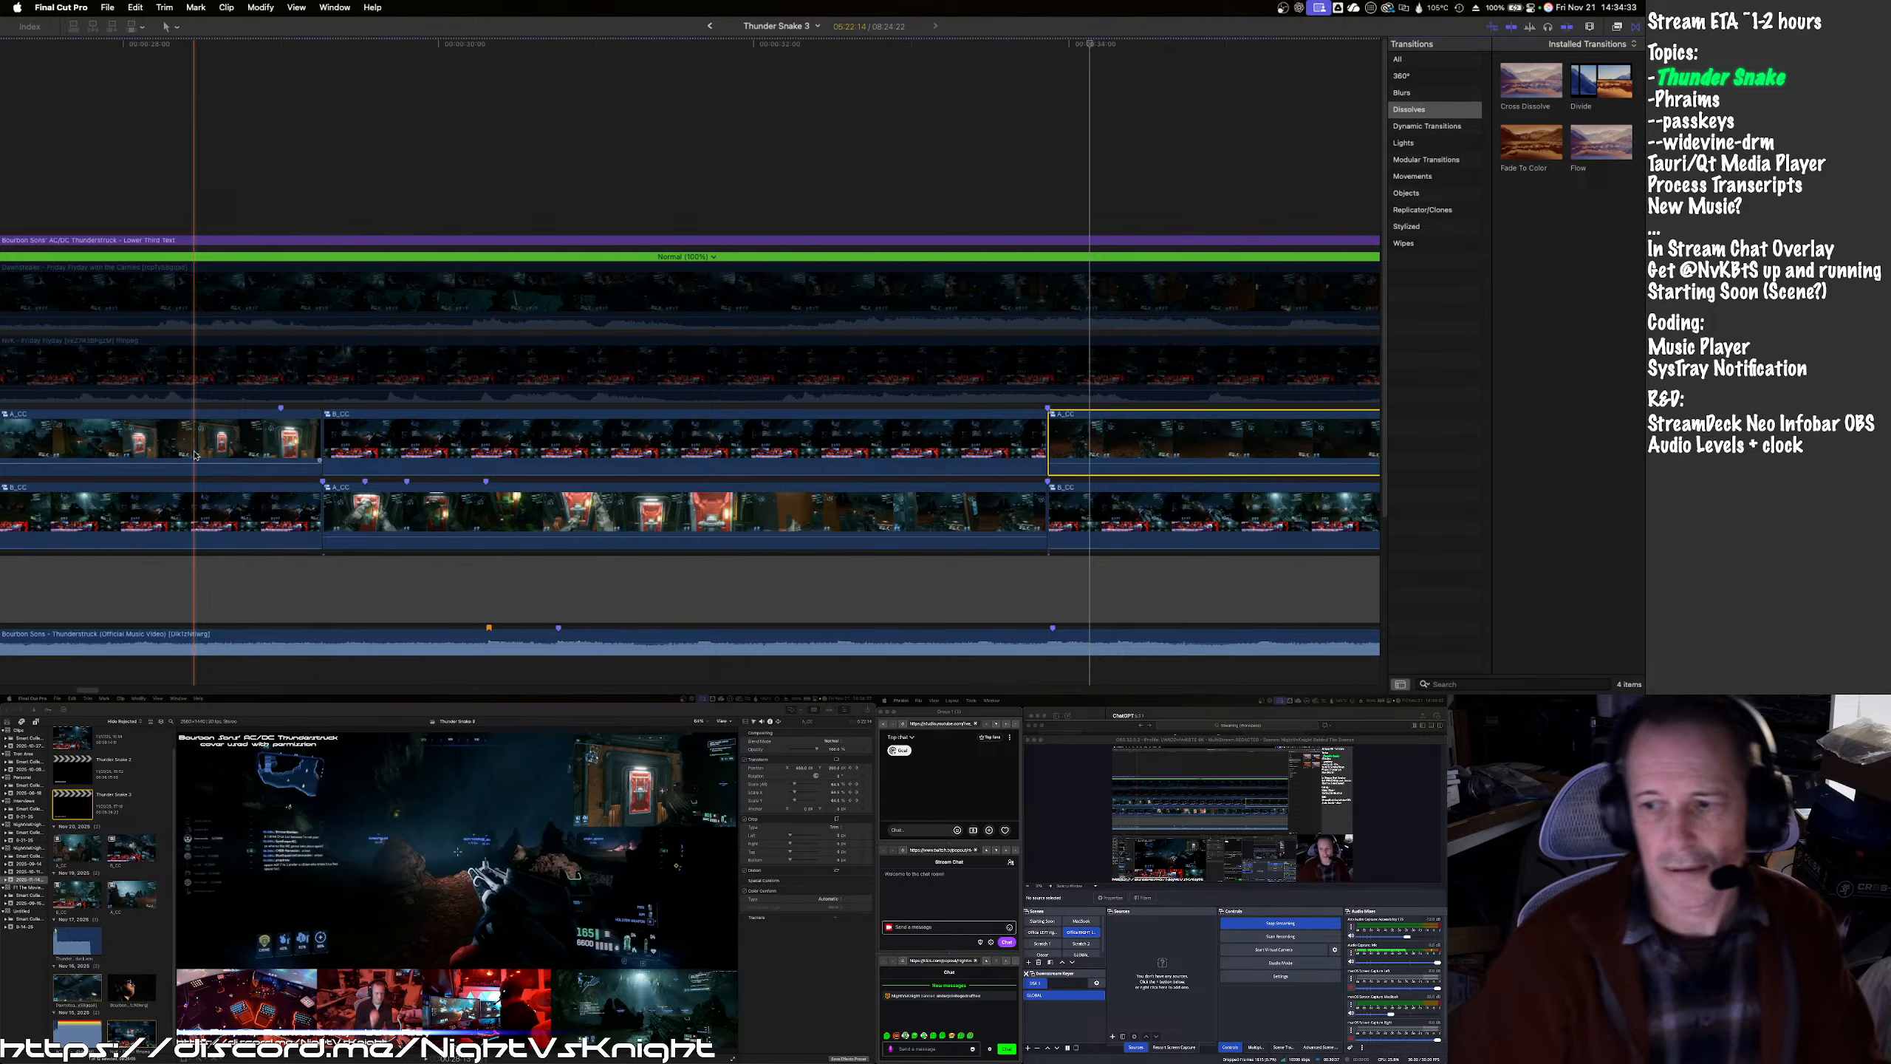
key("space")
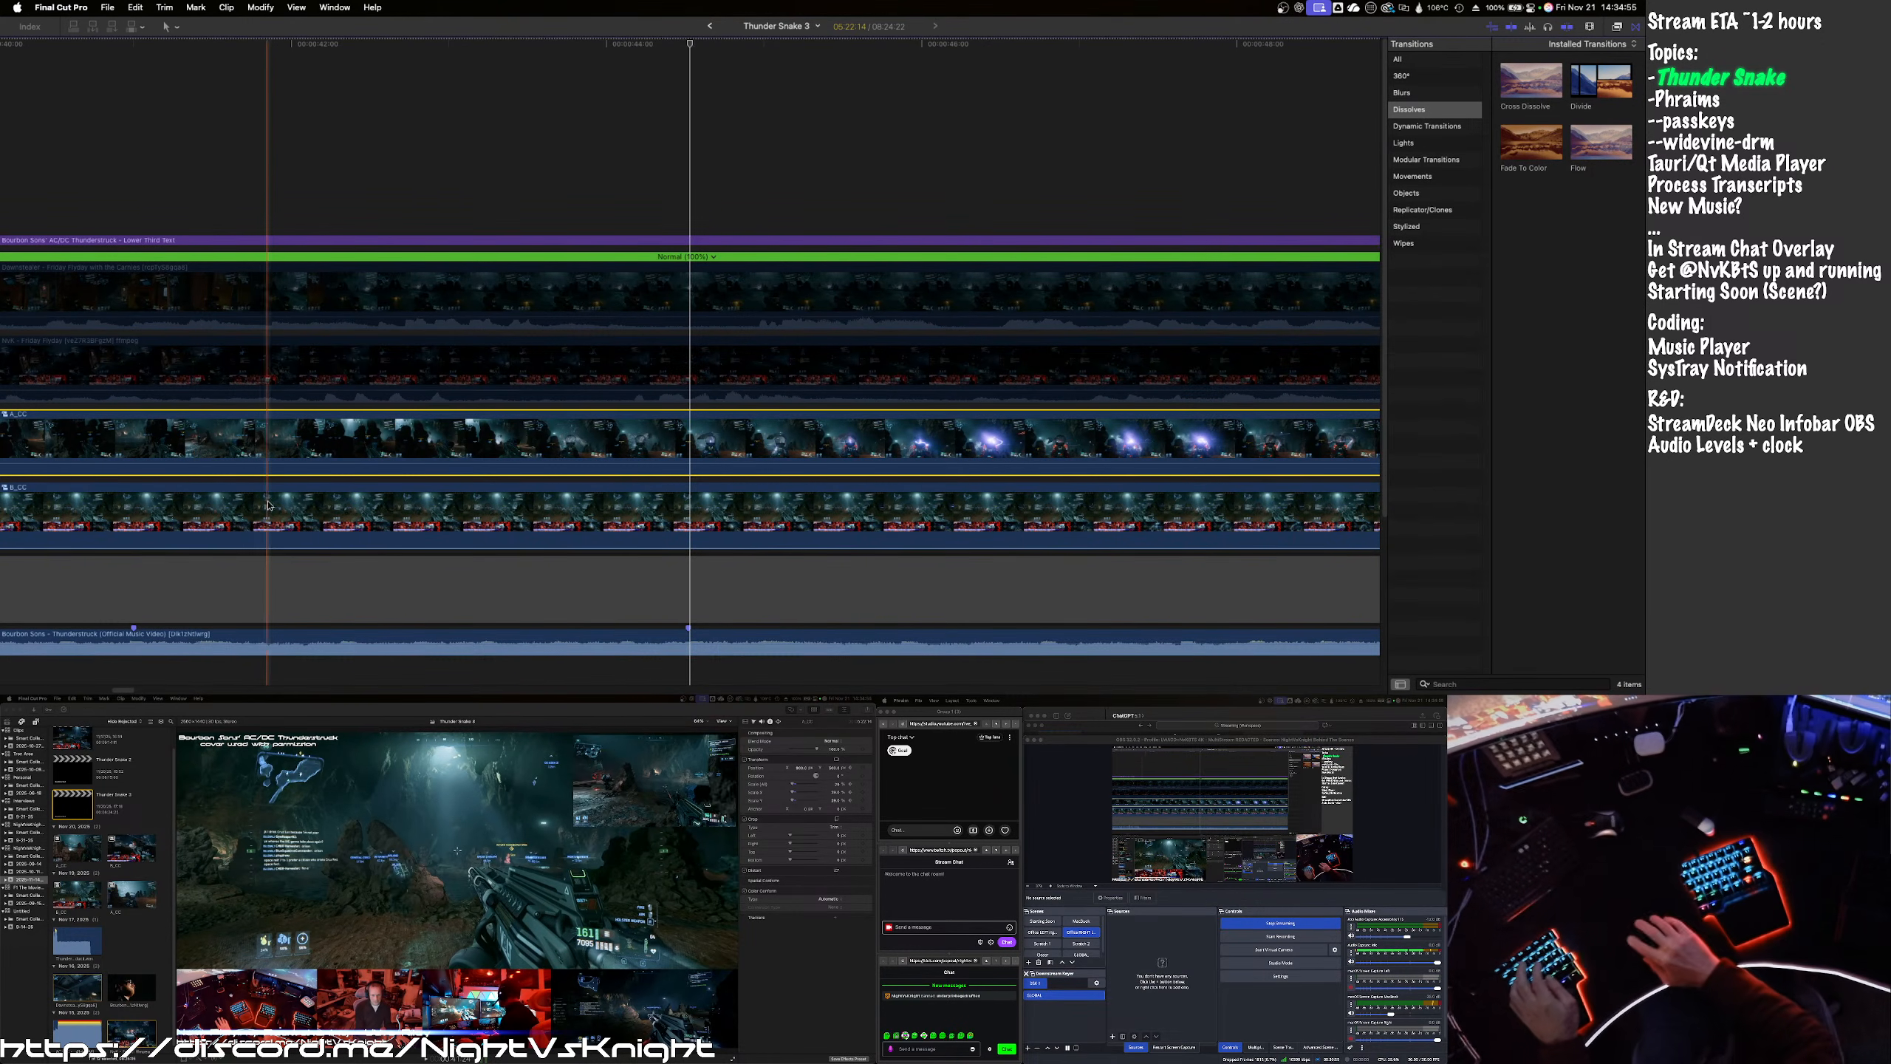
scroll(223, 477, "left", 5)
scroll(263, 494, "left", 10)
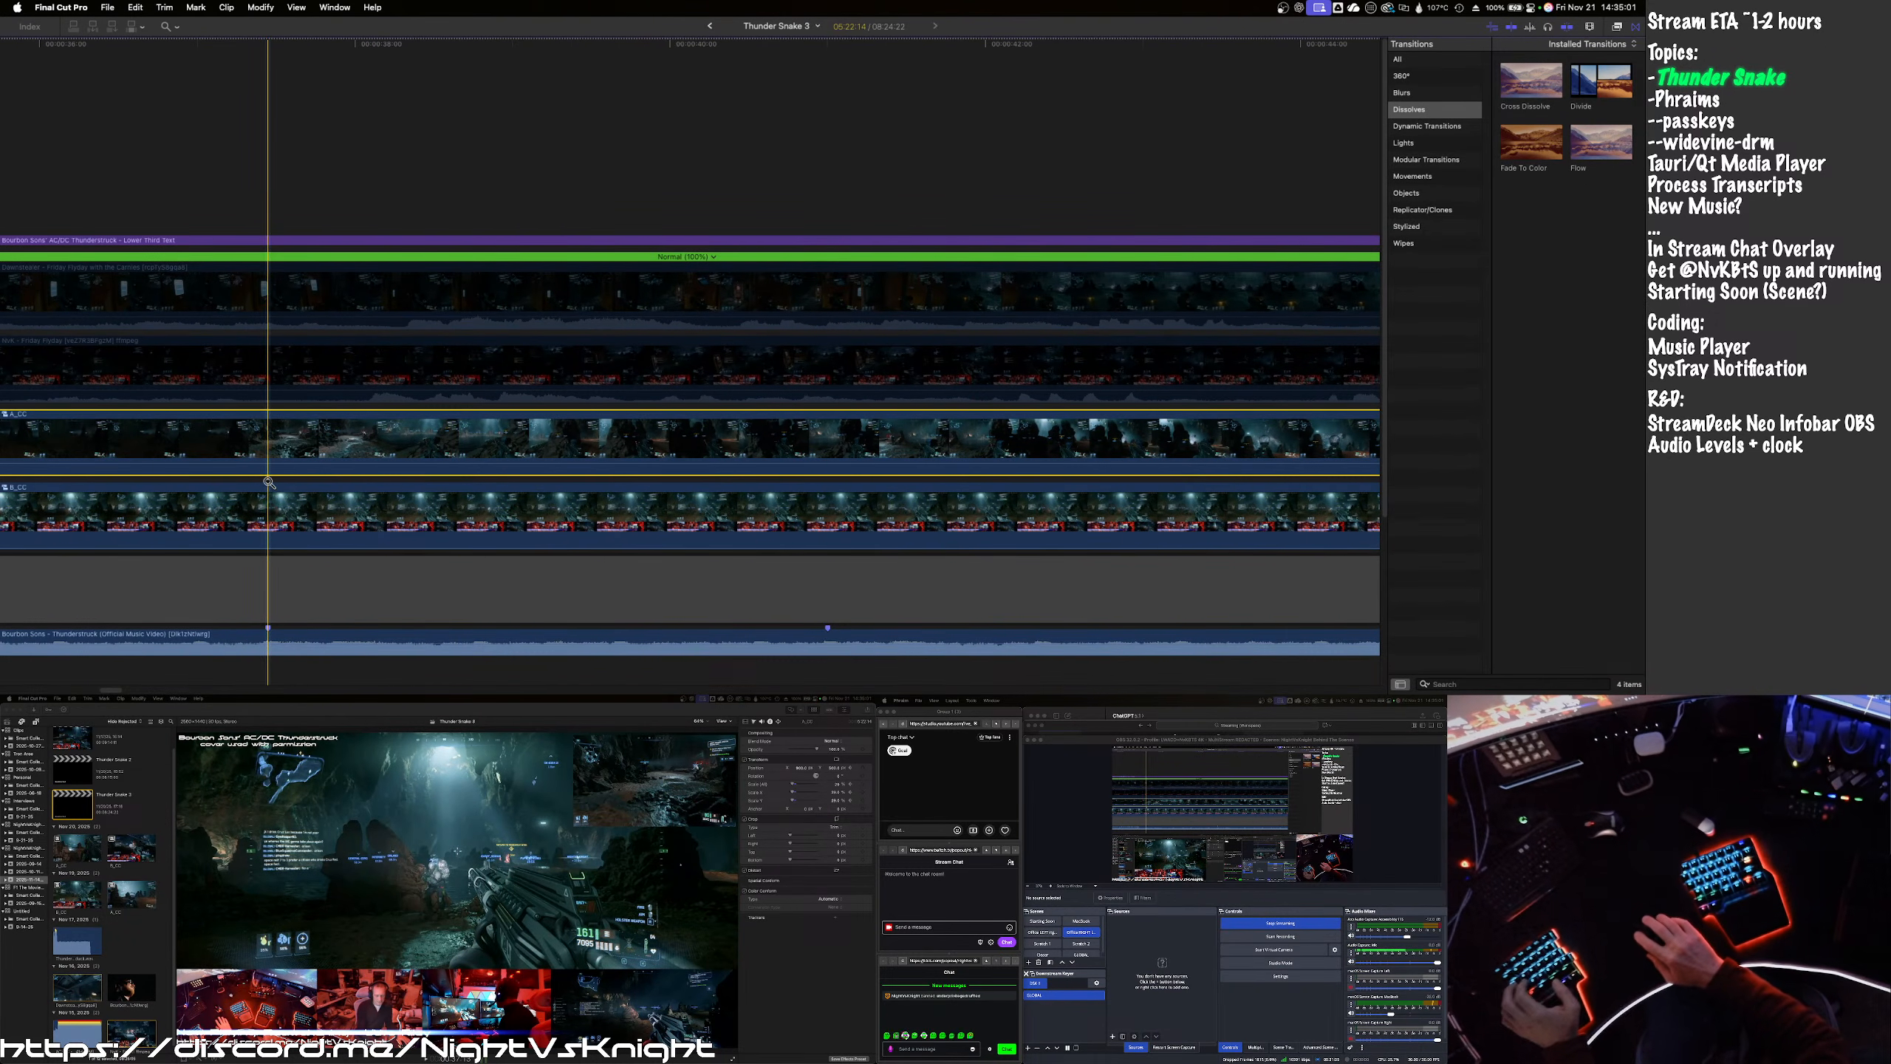
left_click(269, 478, "alt")
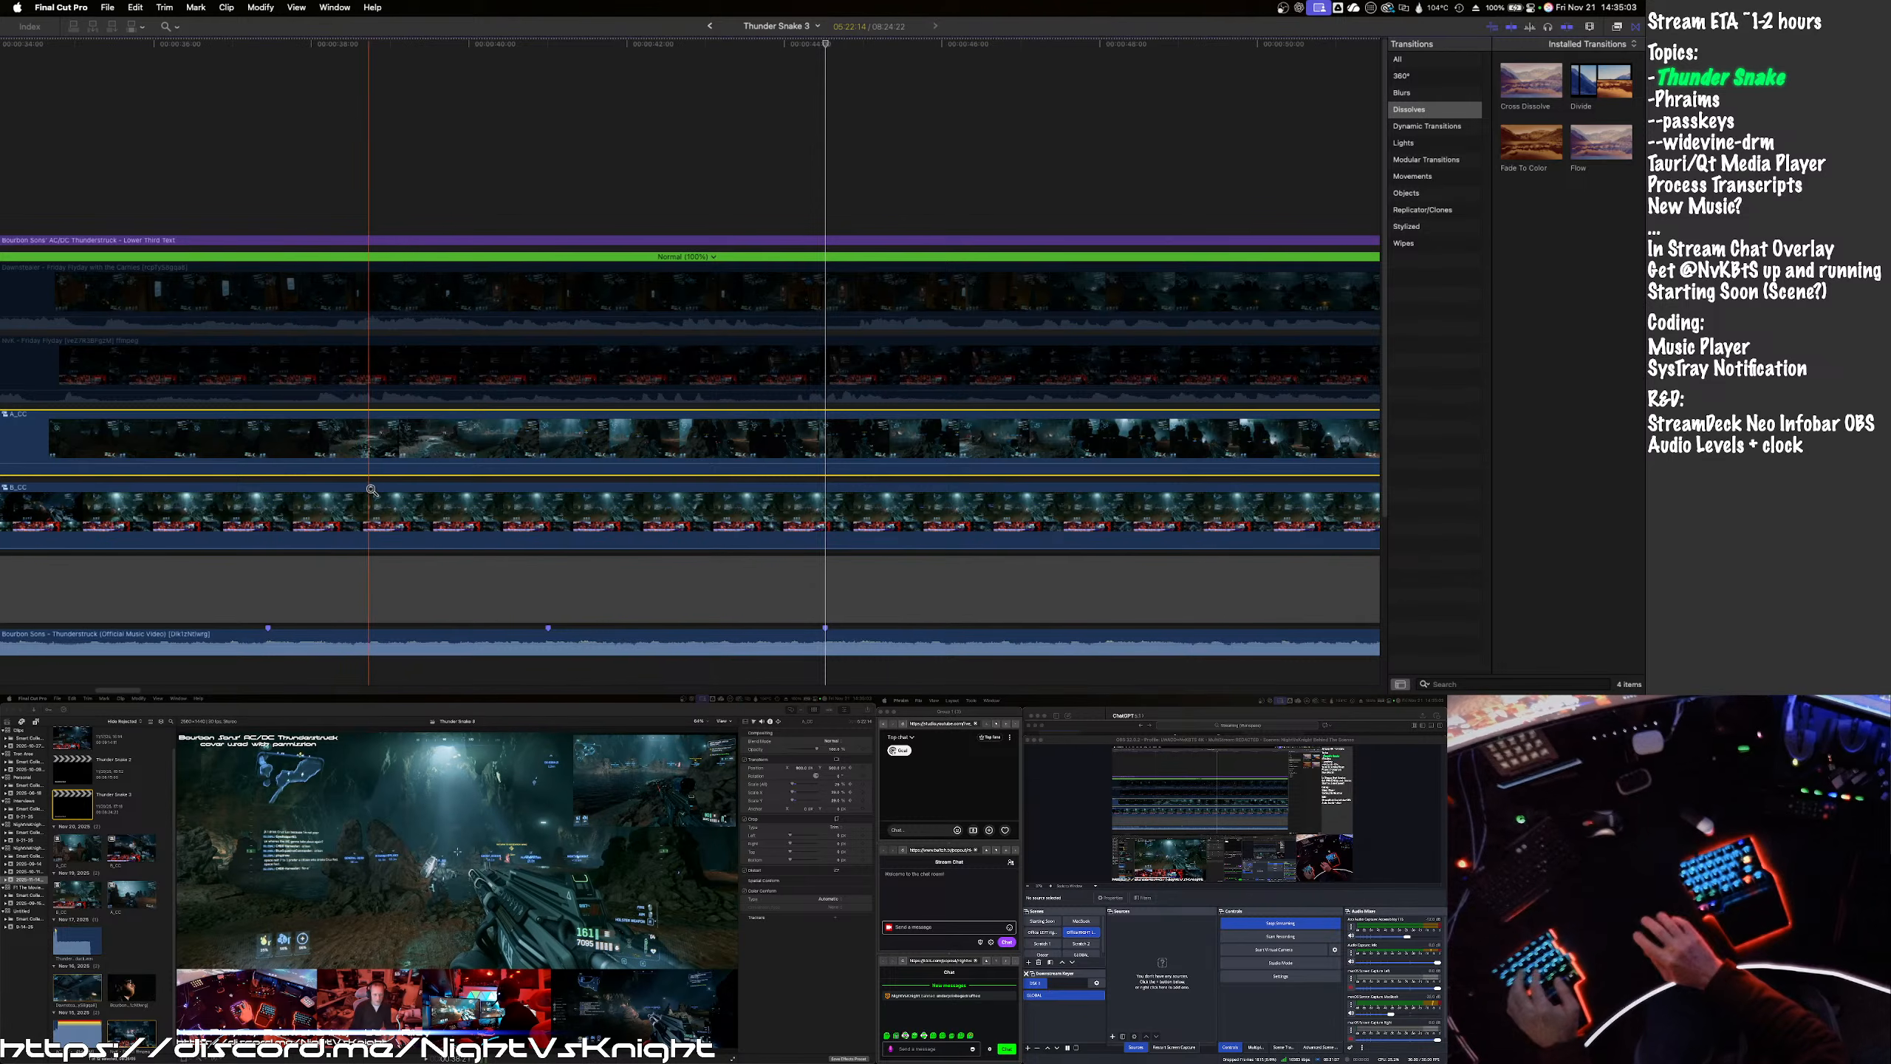
- Play back the last track swap and examine the gameplay clips around the music beat markers that follow it
scroll(372, 490, "left", 5)
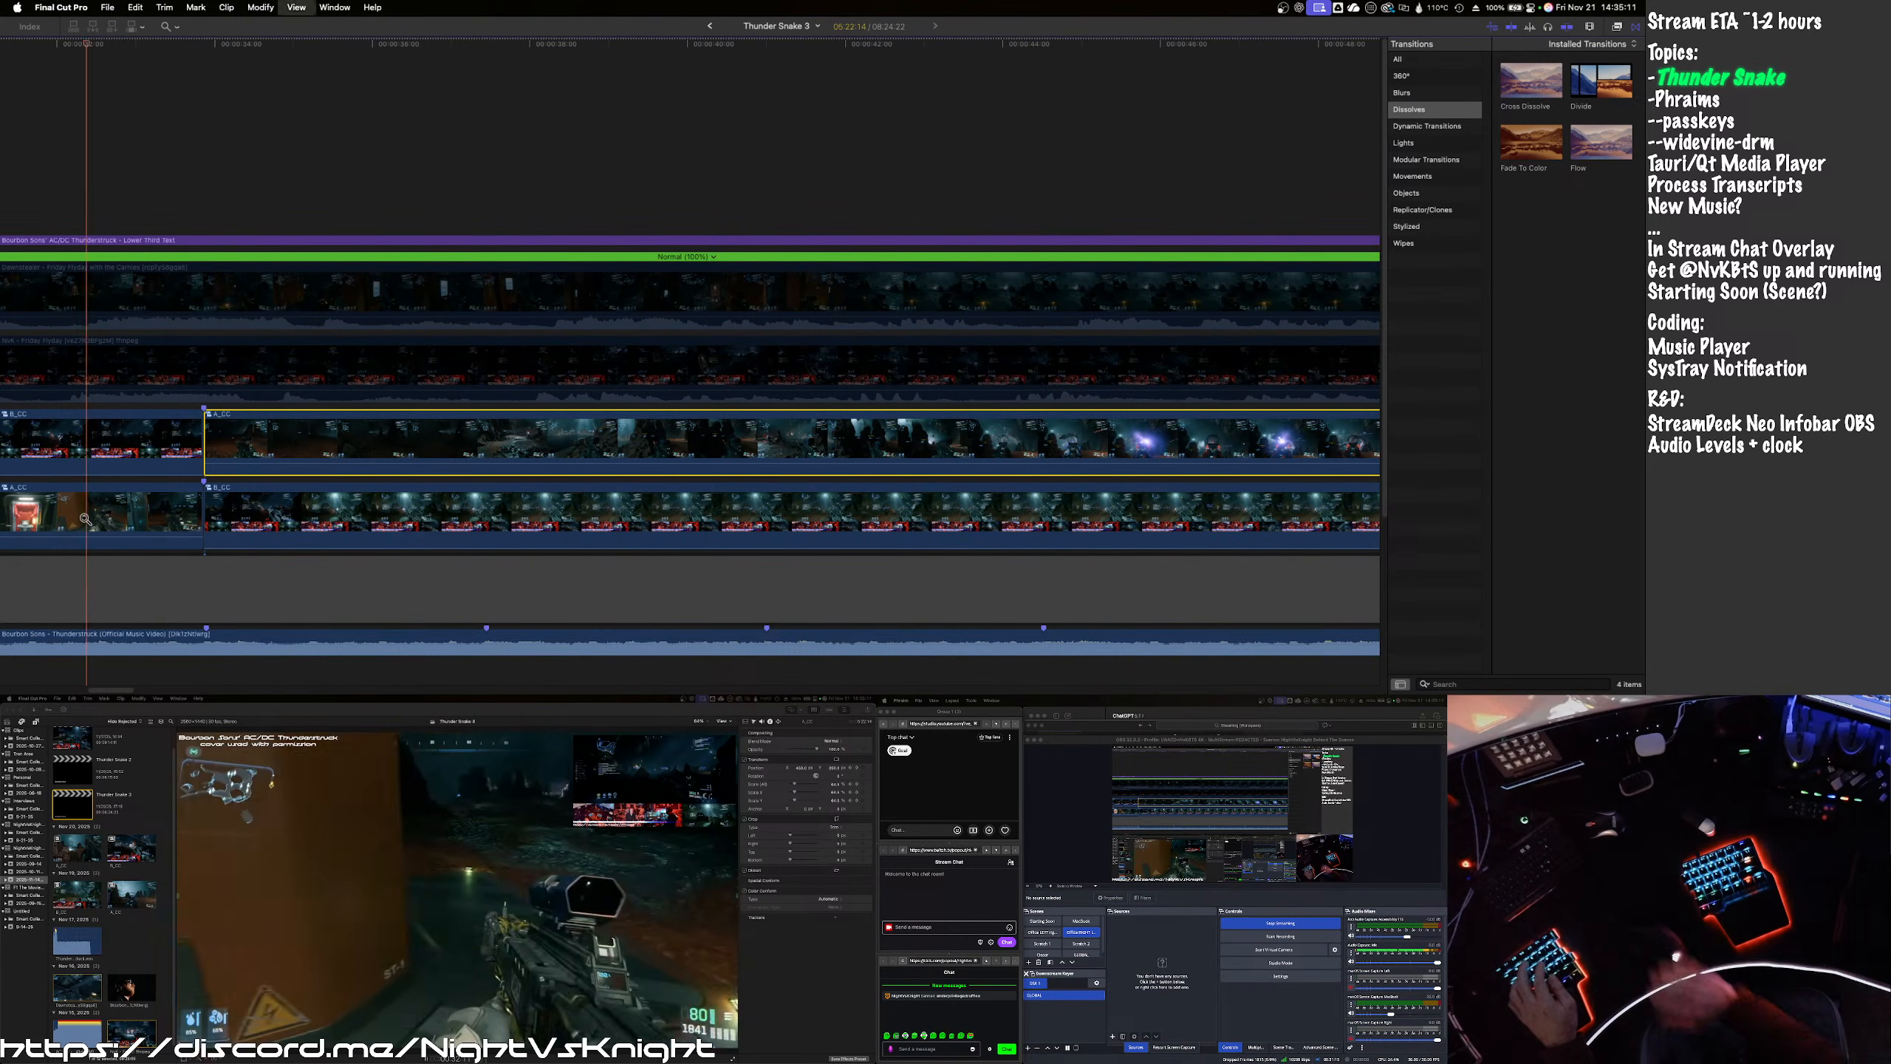
key("space")
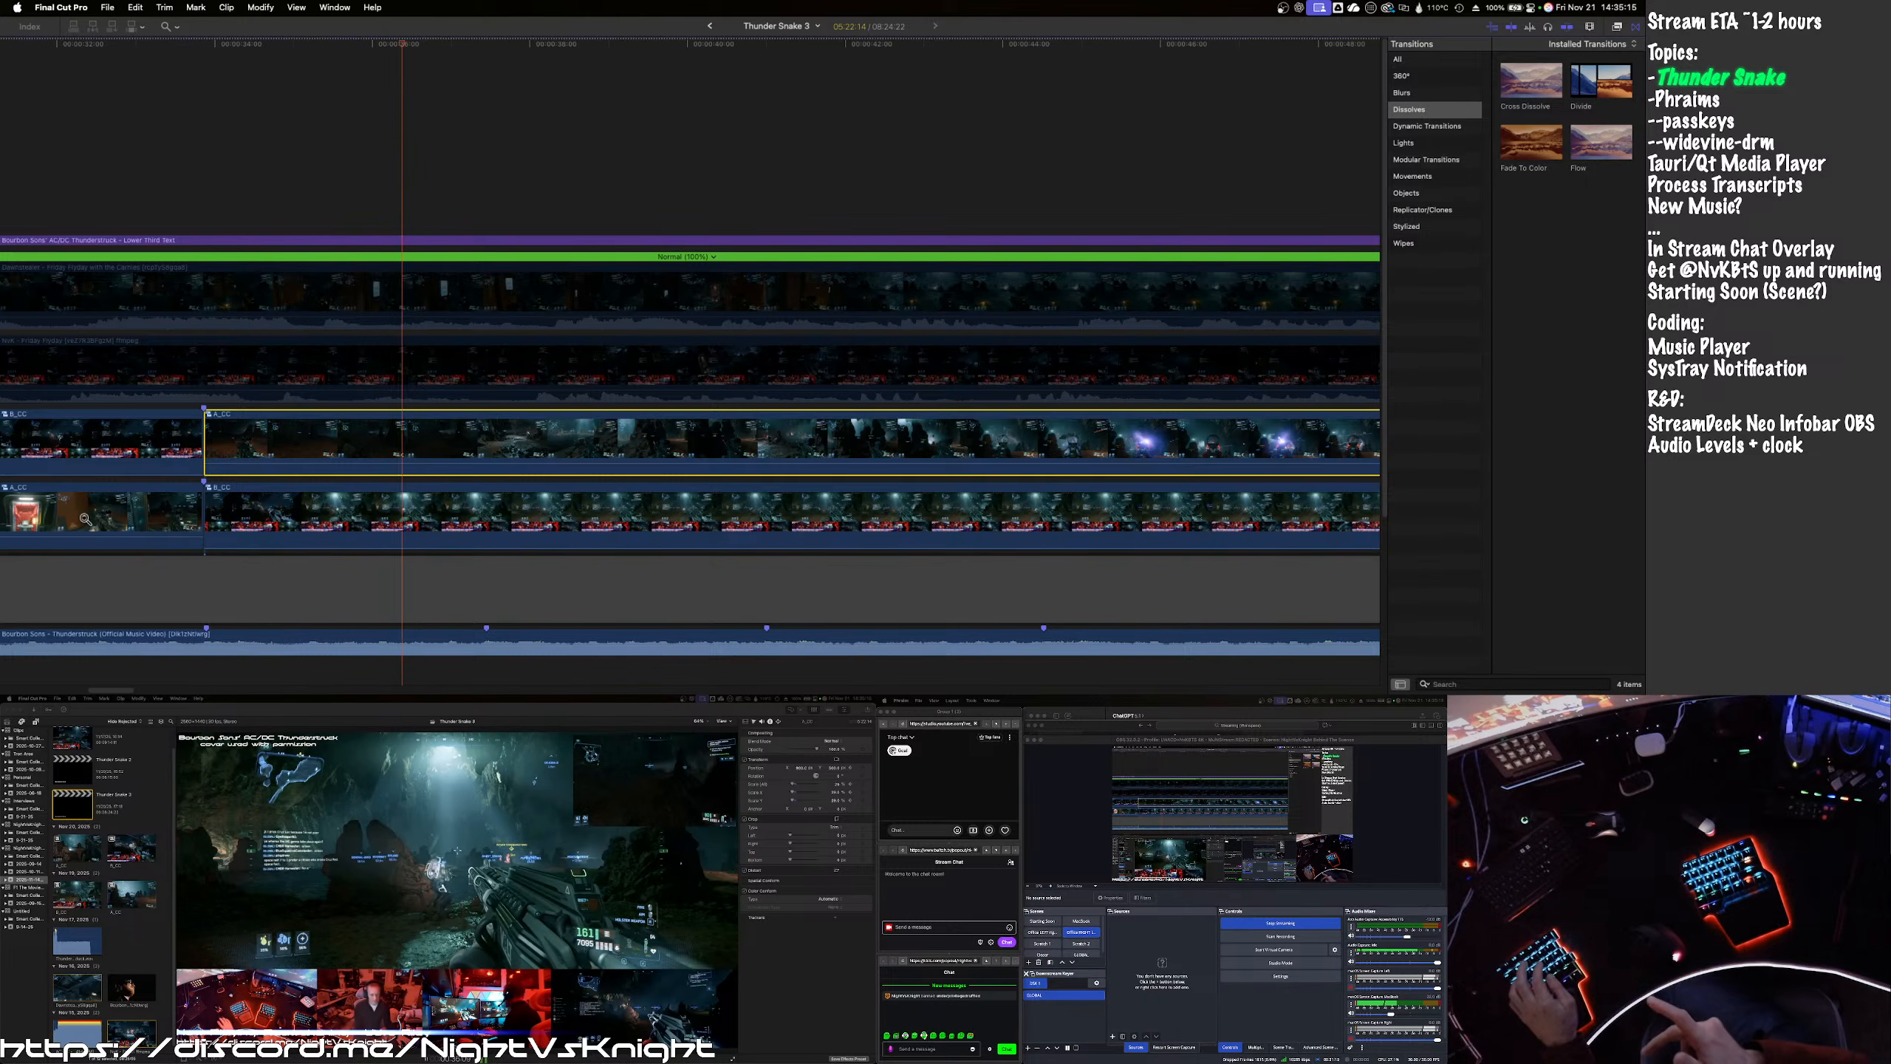
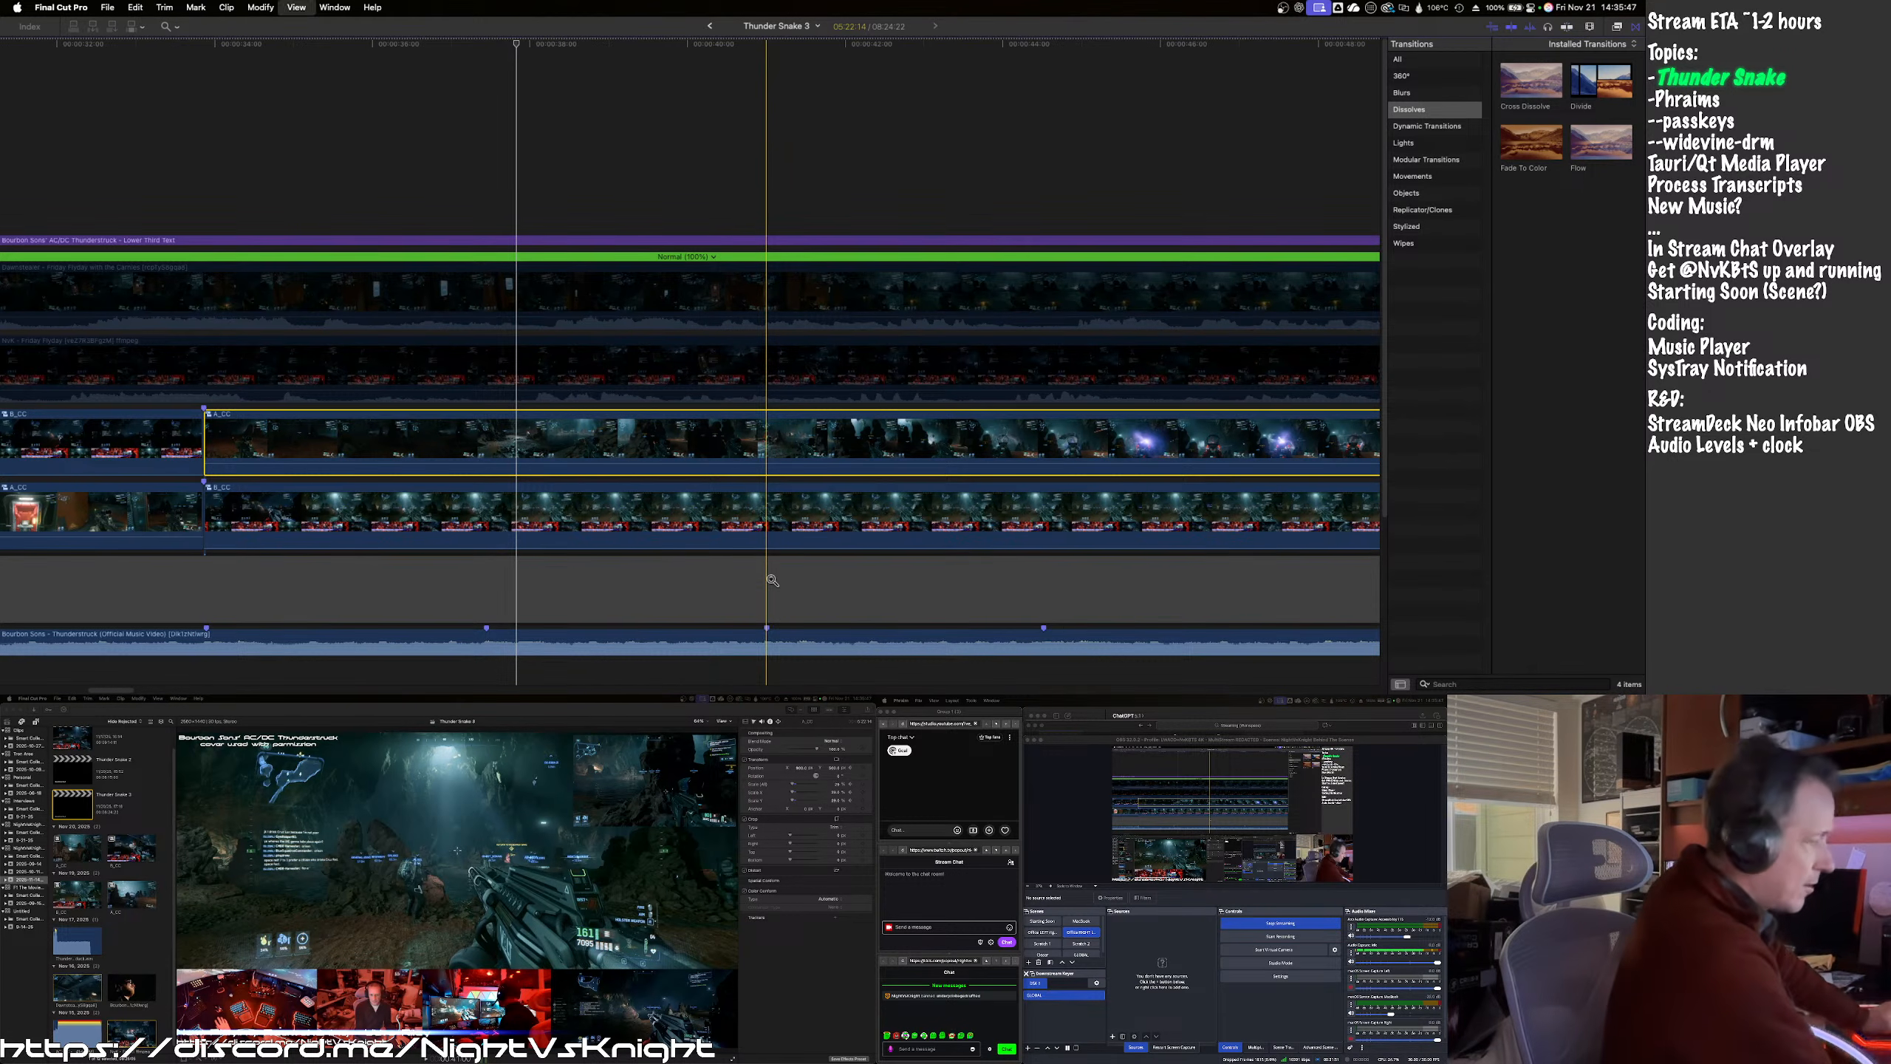
left_click(771, 587)
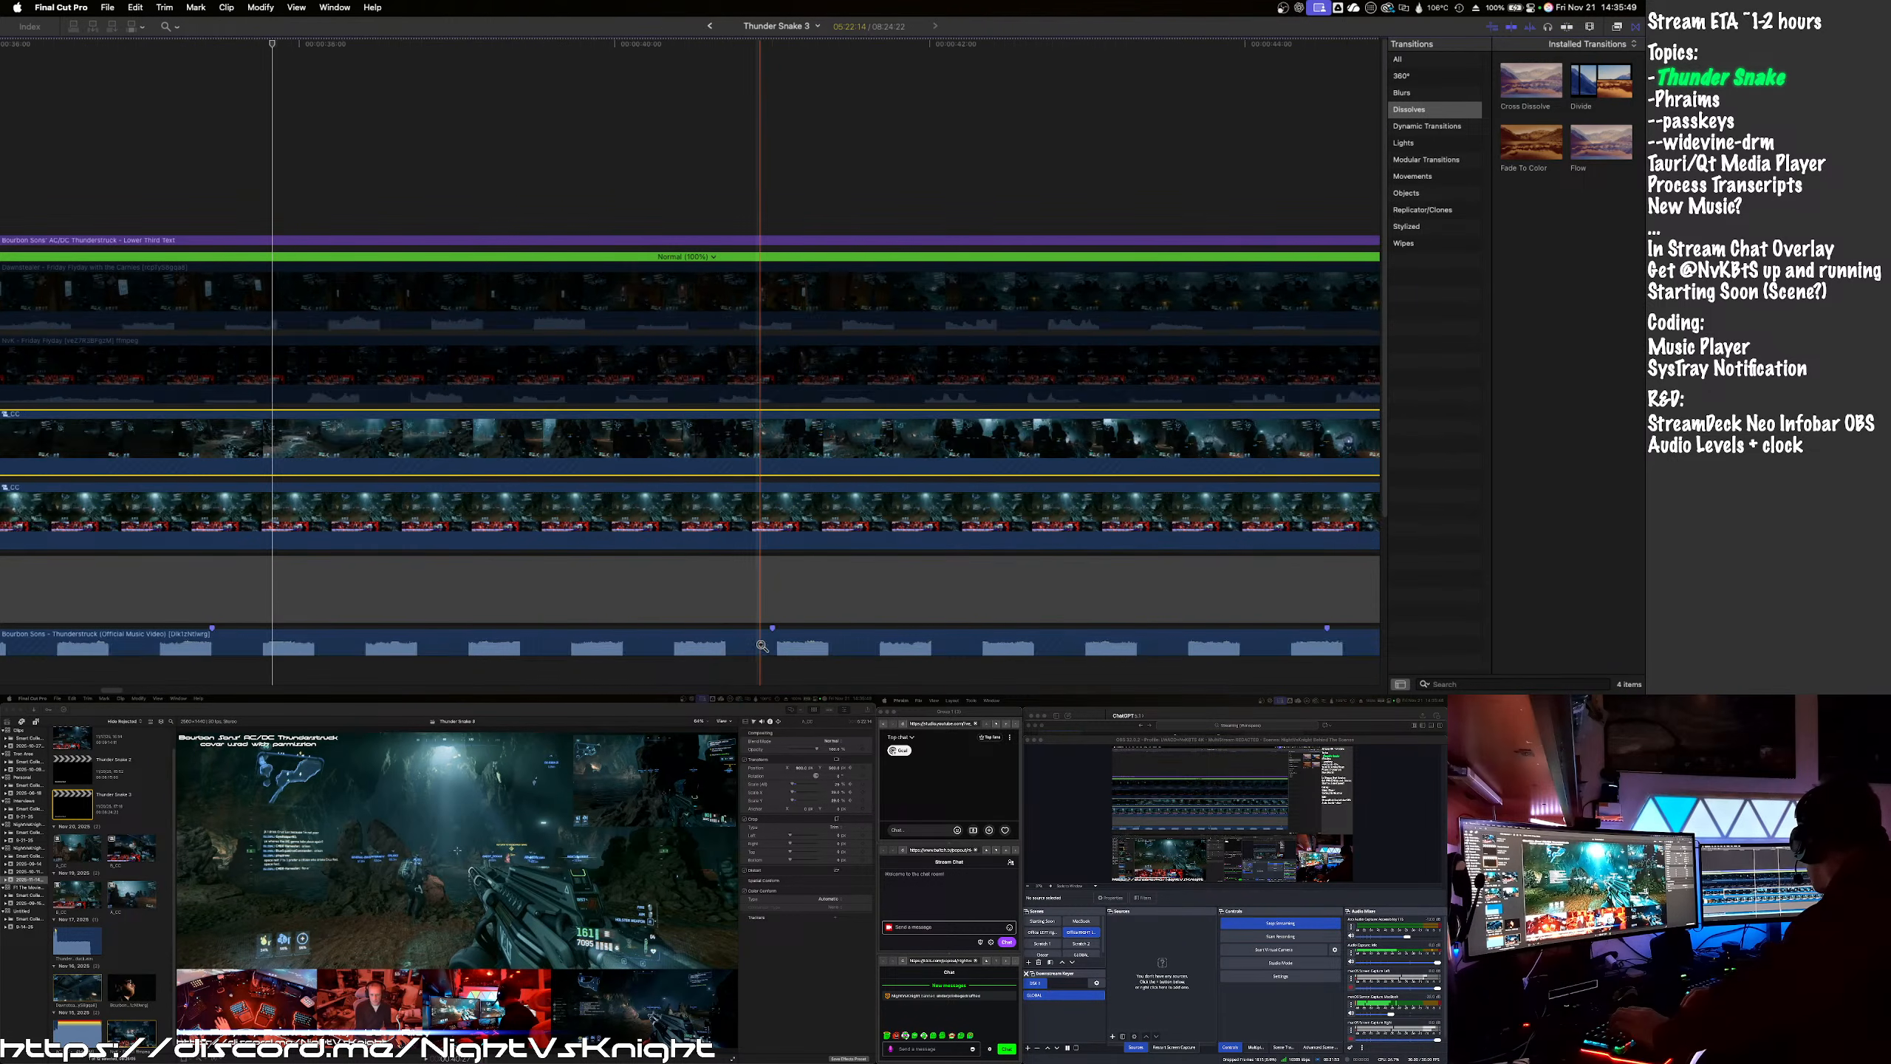
left_click(774, 642)
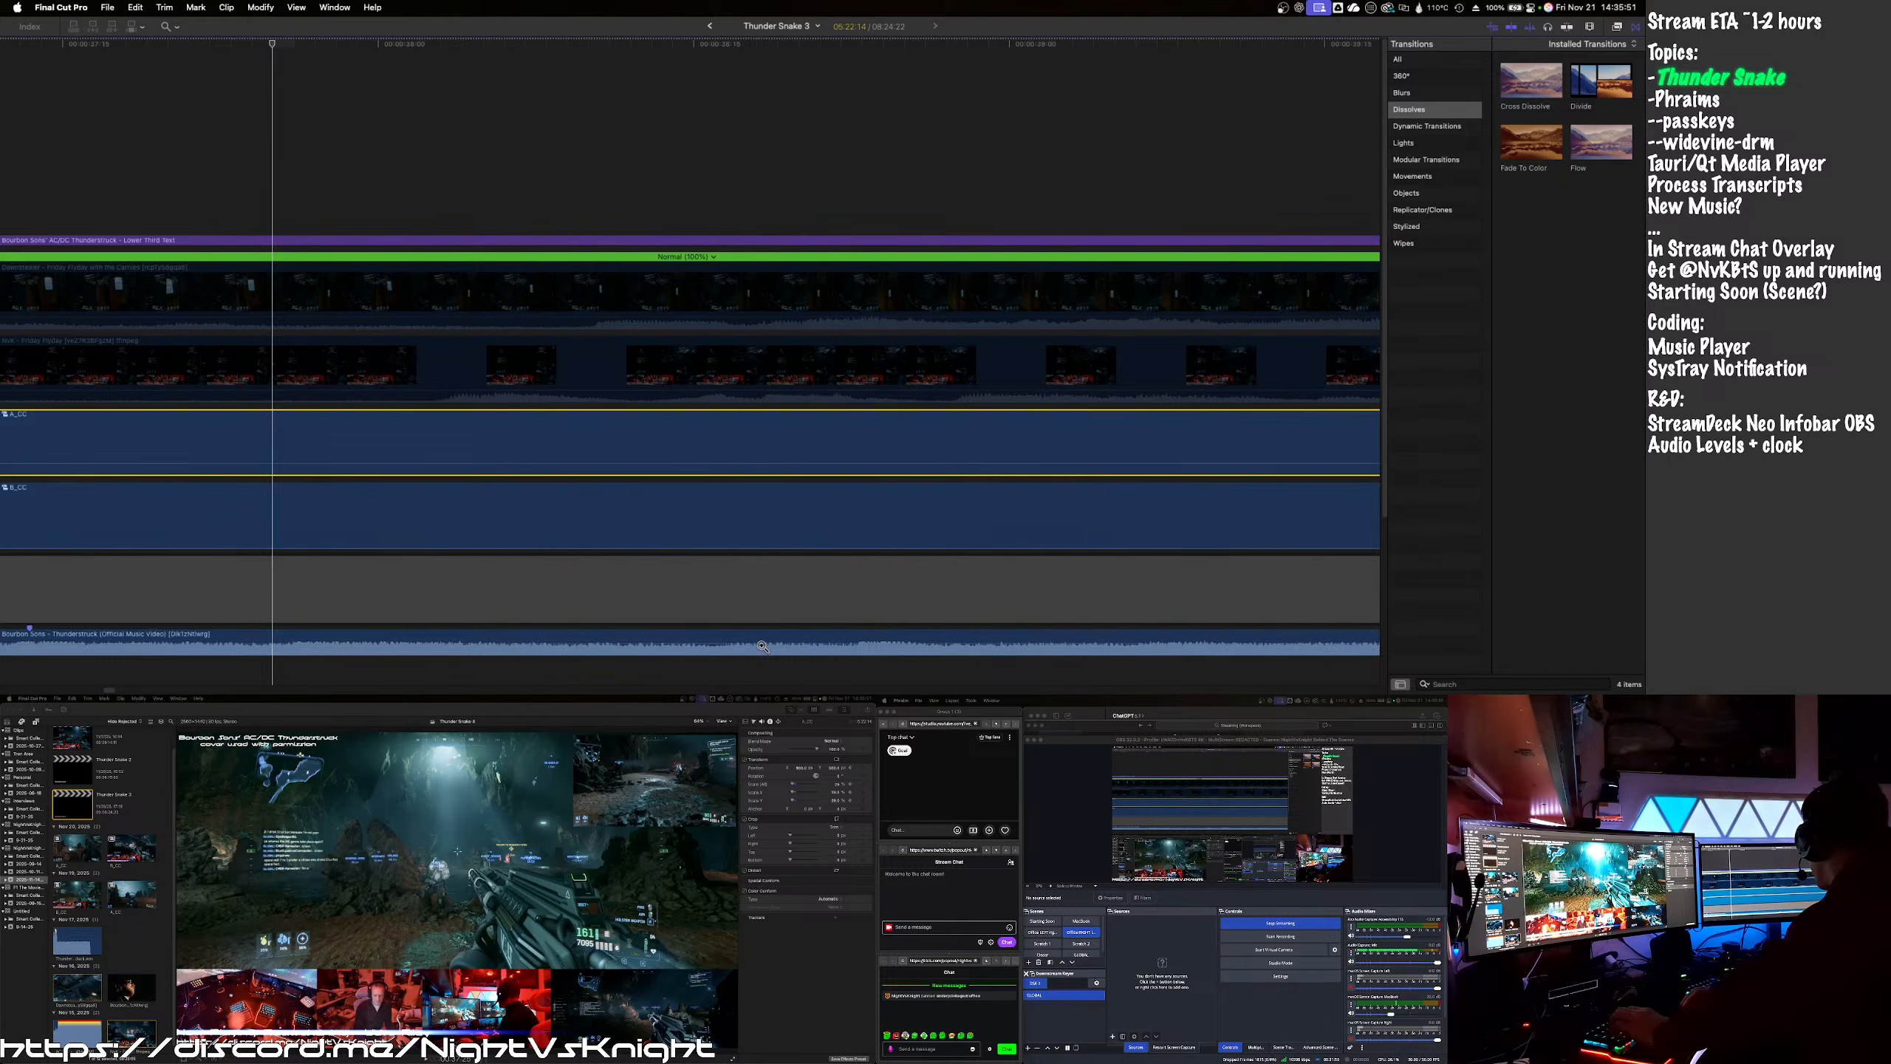
left_click(788, 639, "alt")
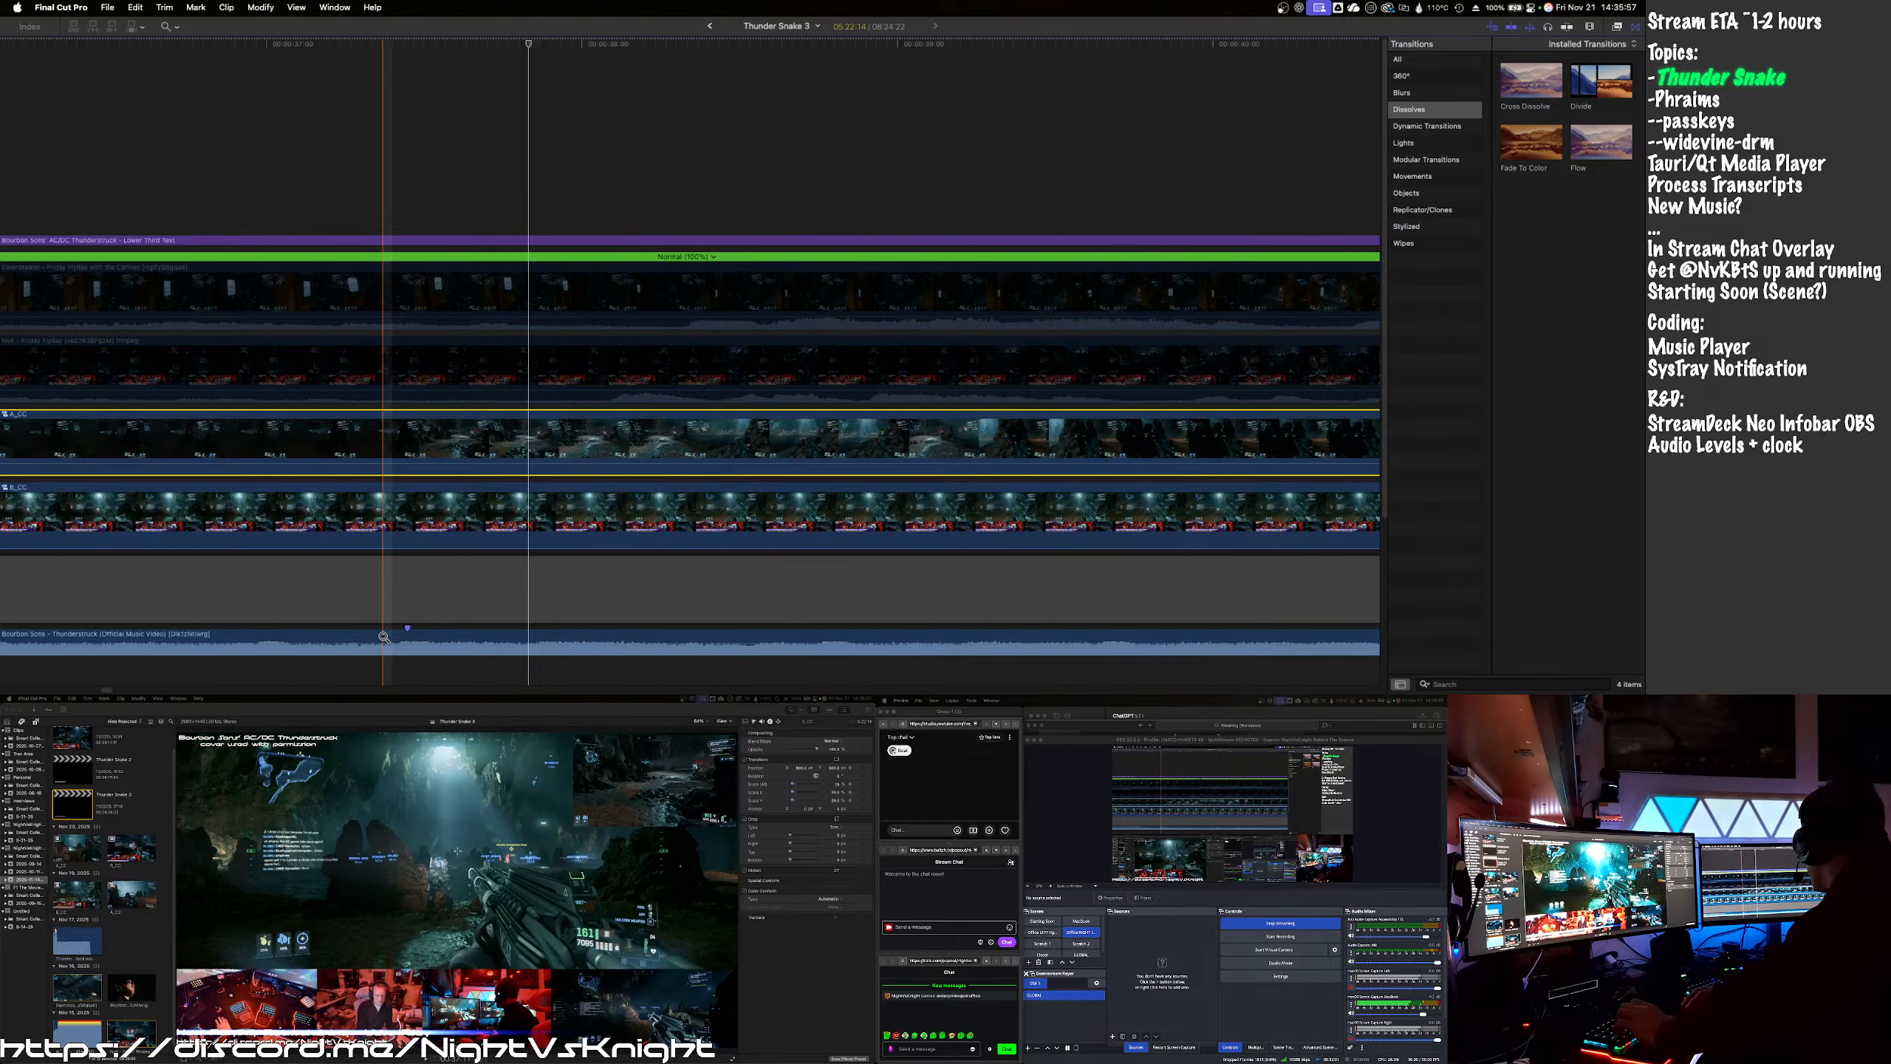
scroll(379, 636, "left", 10)
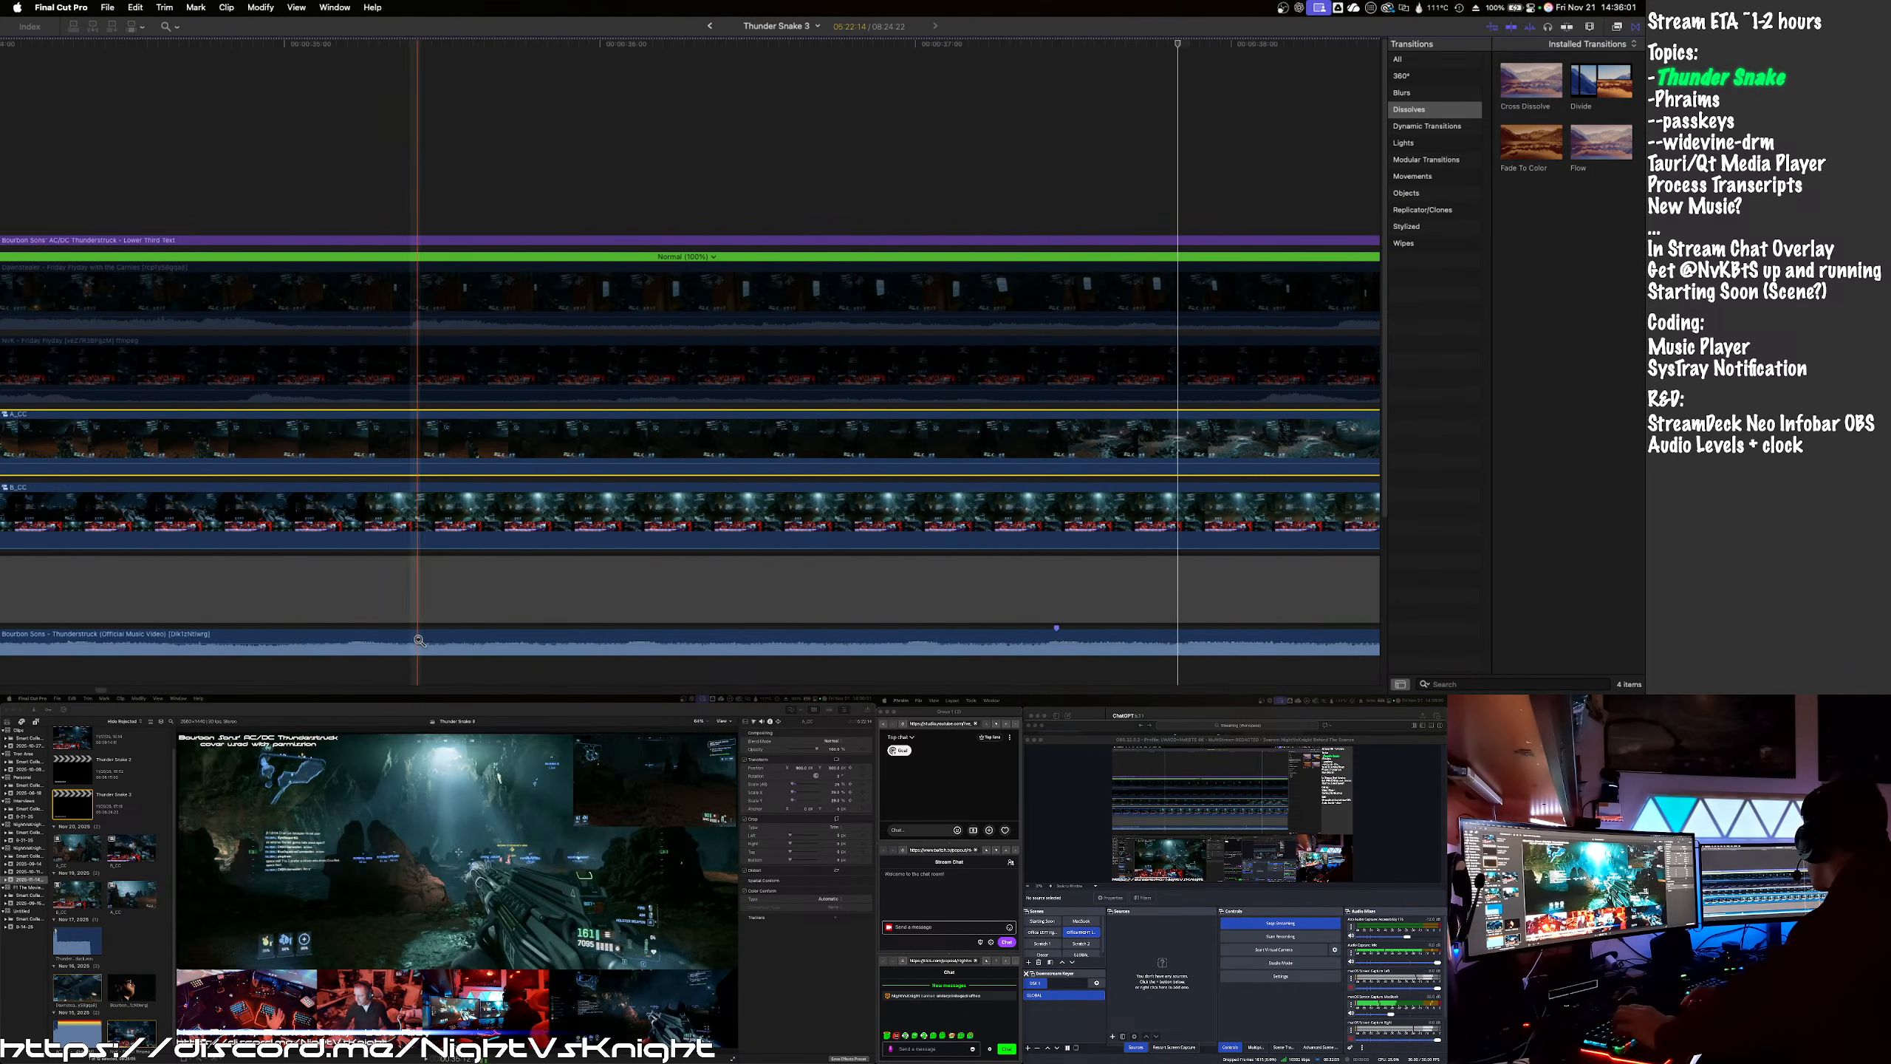
left_click(462, 639, "alt")
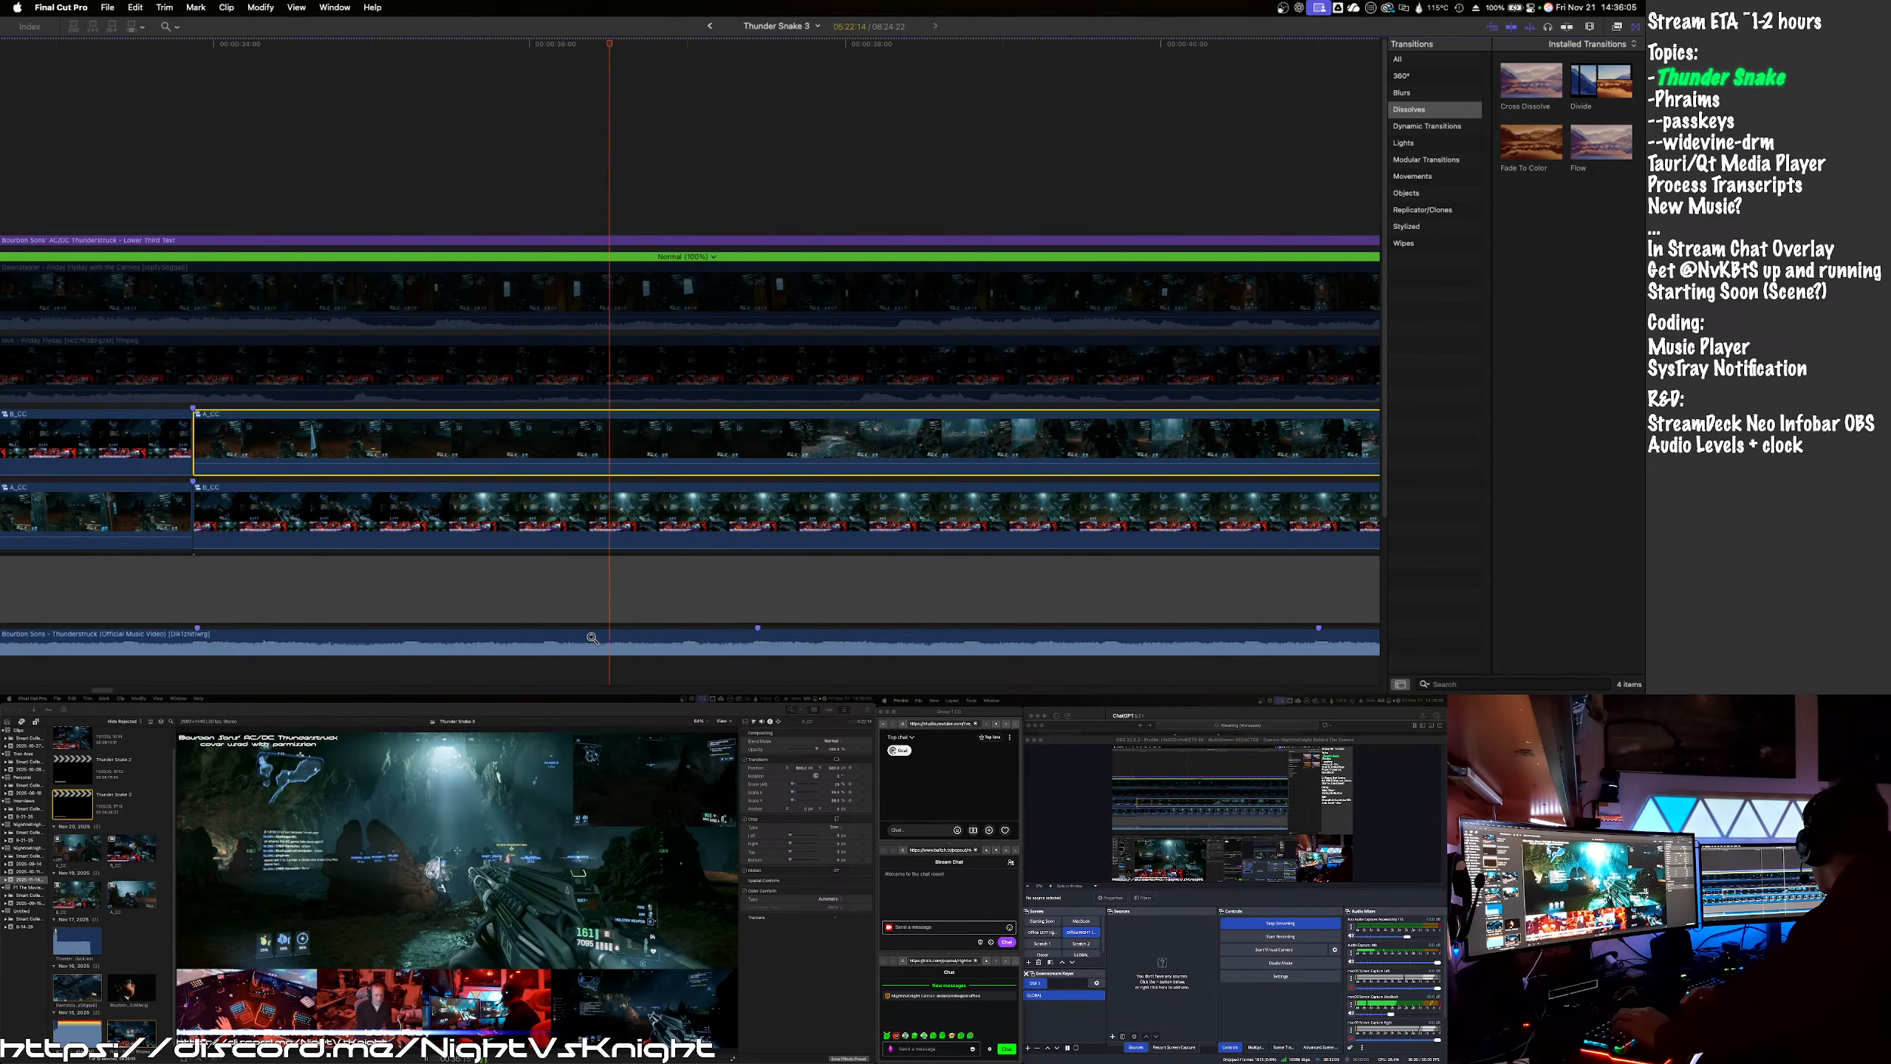
scroll(592, 638, "right", 3)
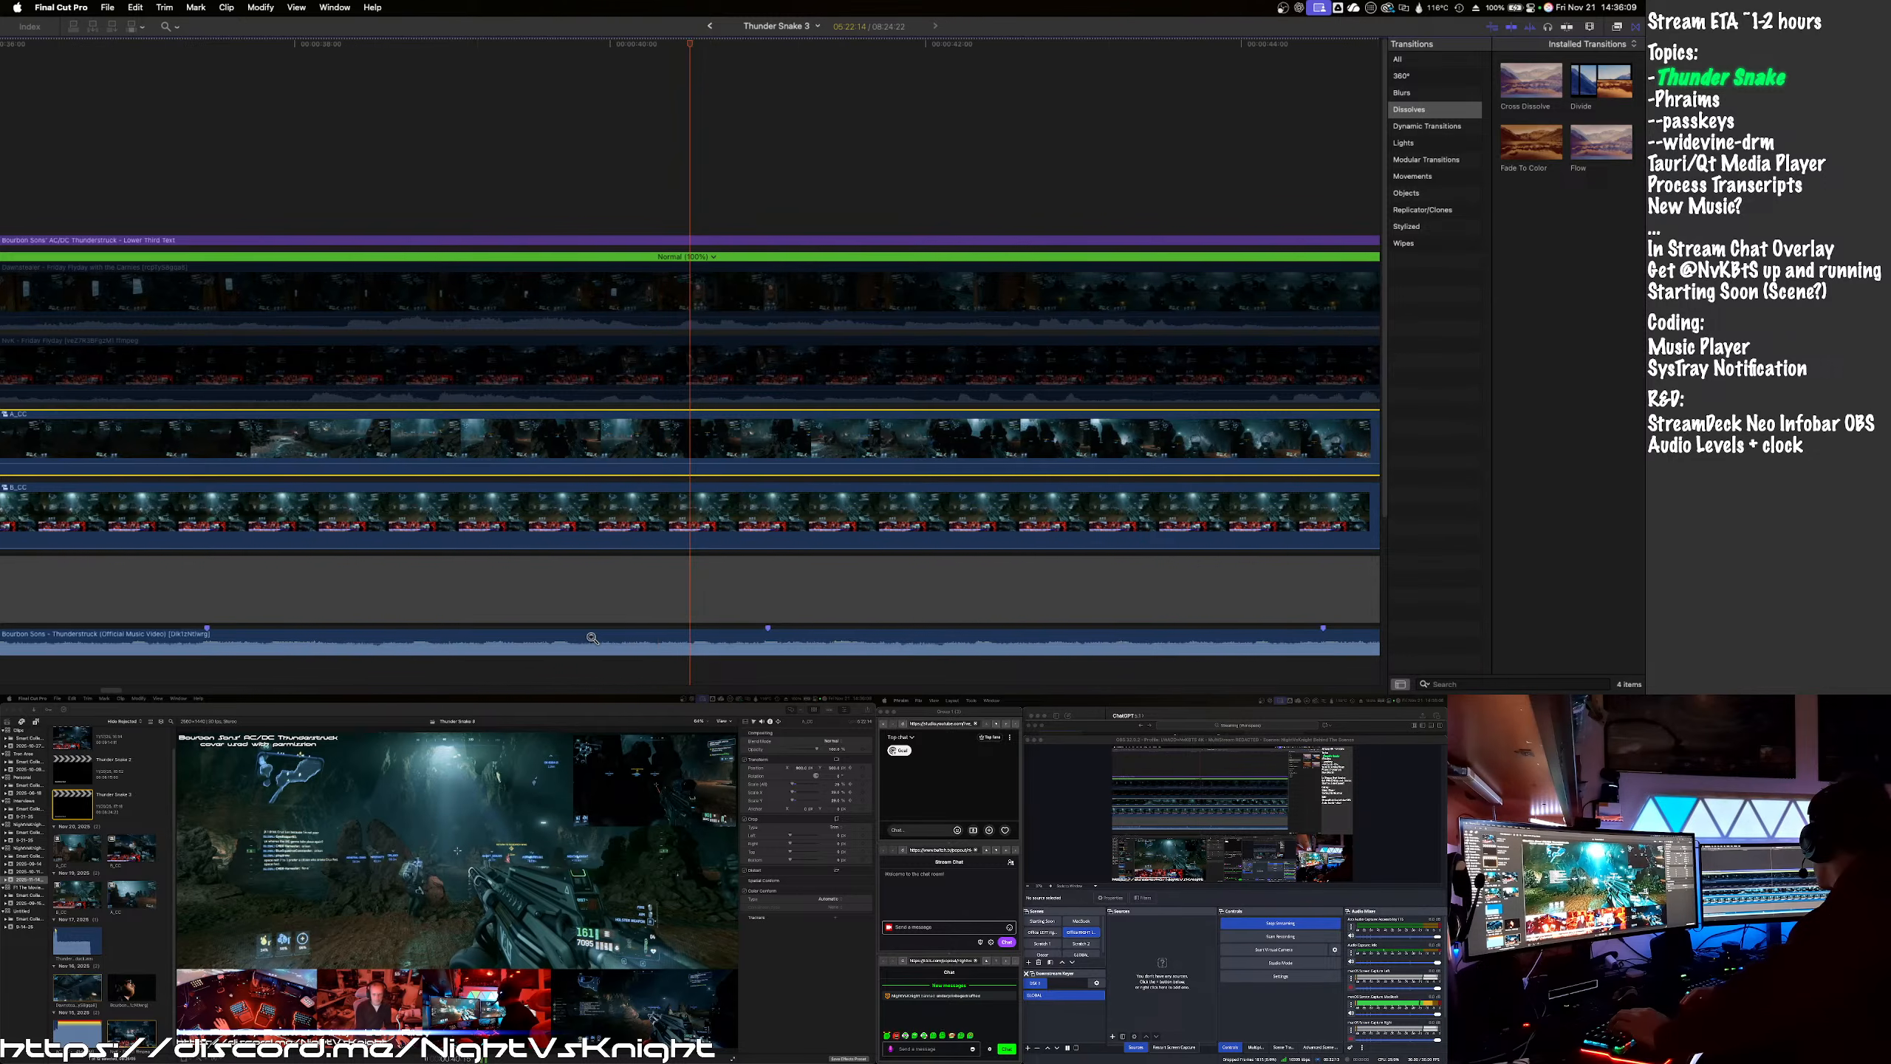
key("space")
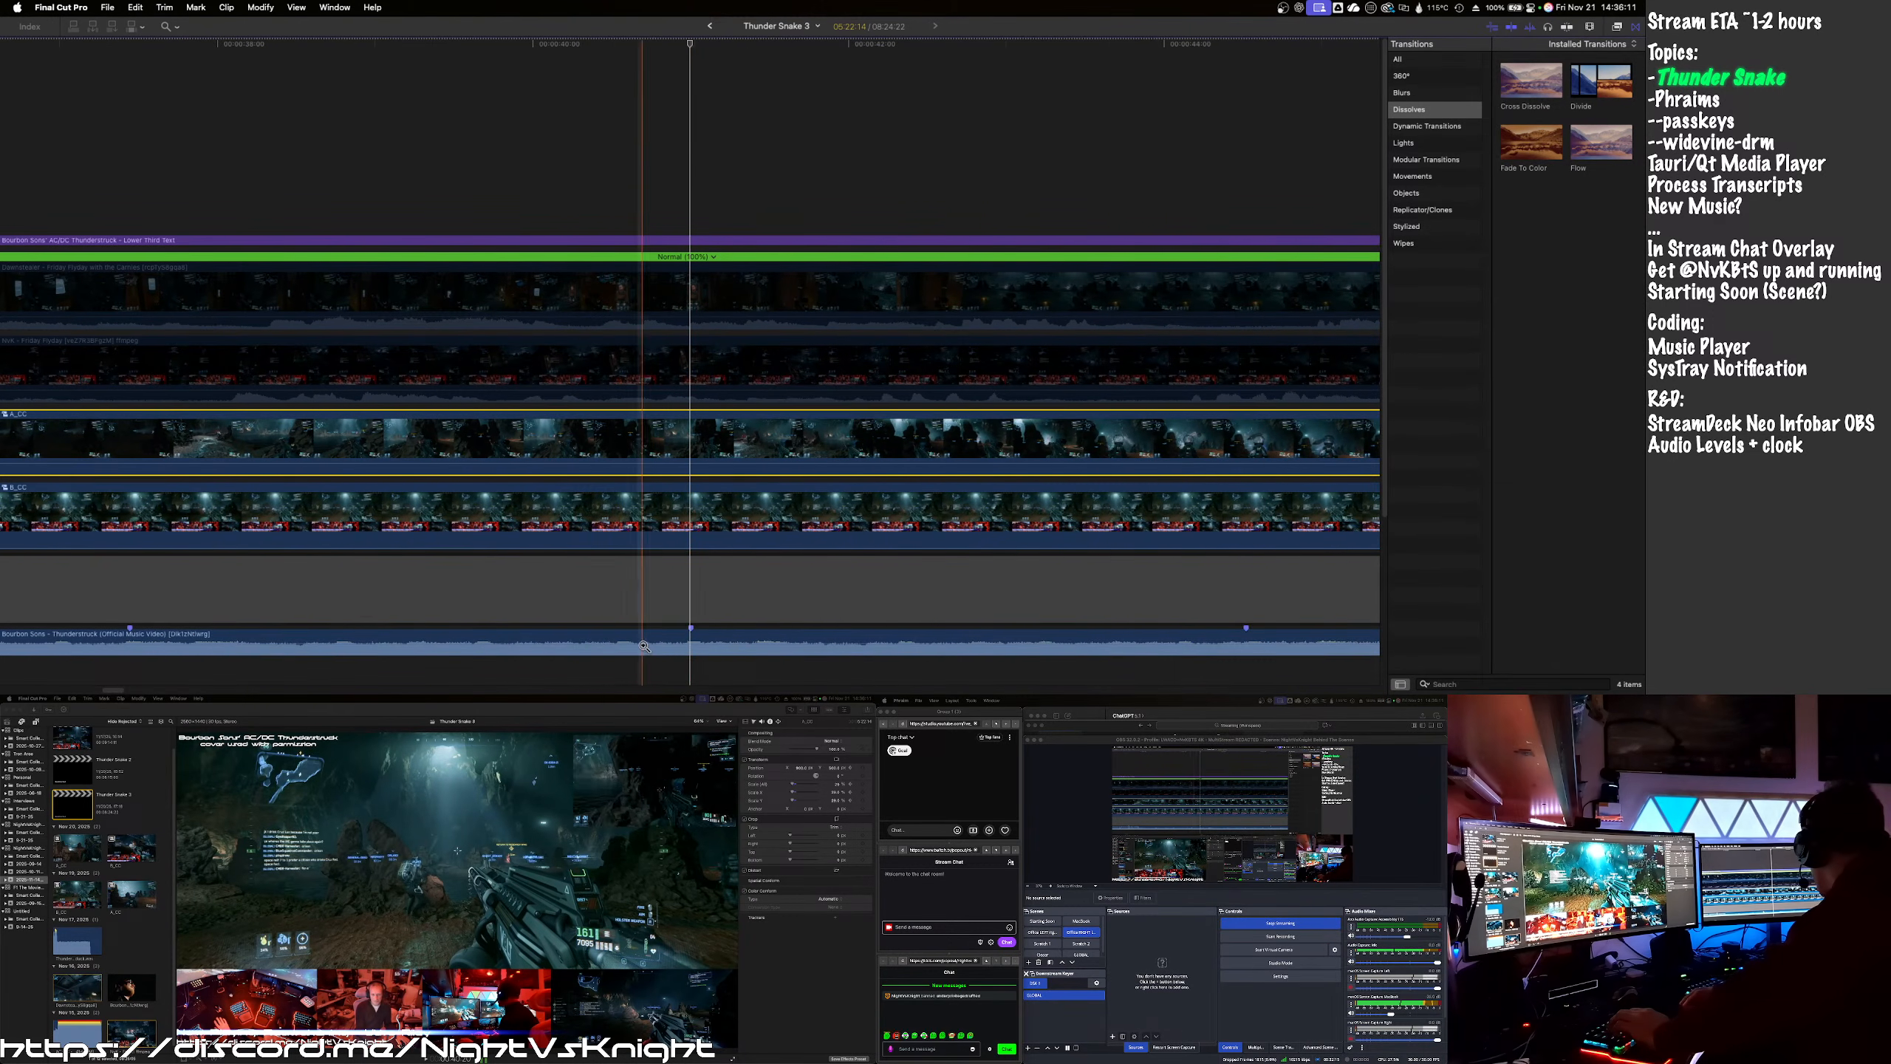
- Add markers to the upper and lower gameplay clips one frame before the next music beat marker
left_click(693, 648)
left_click(692, 648)
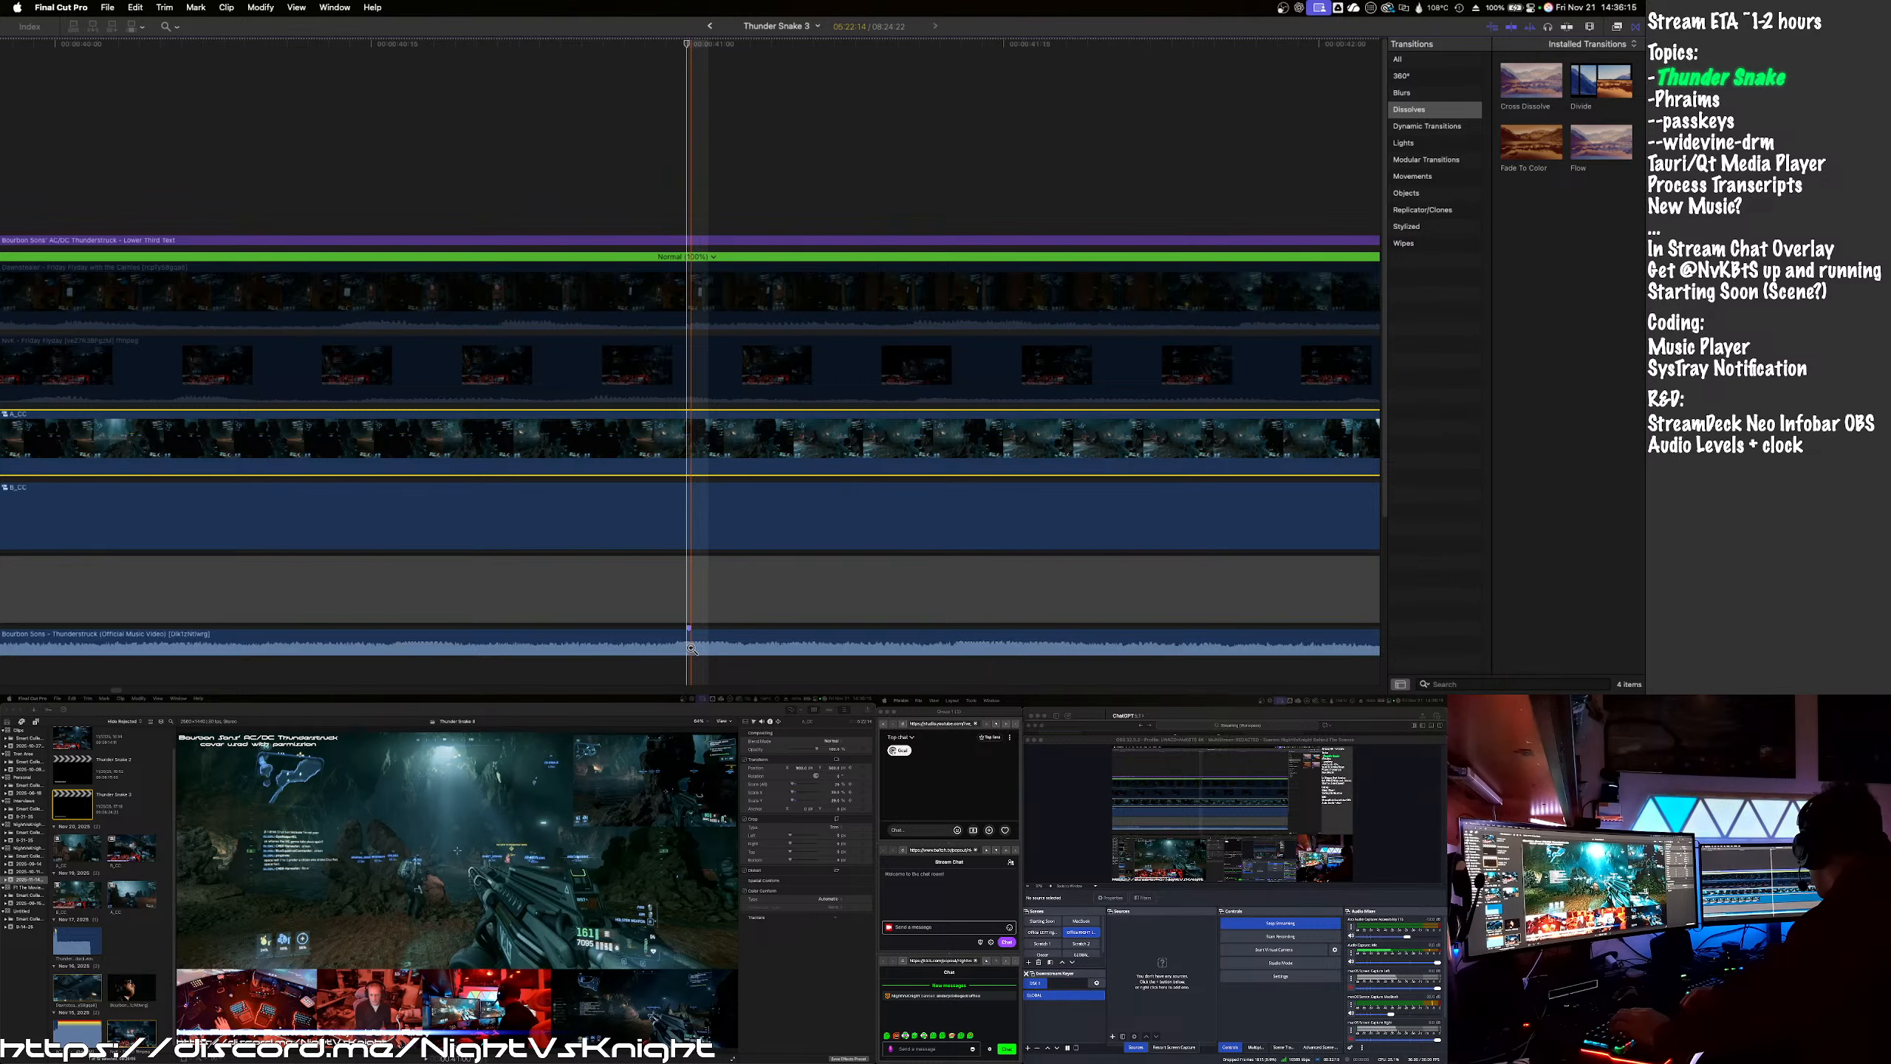
left_click(692, 649)
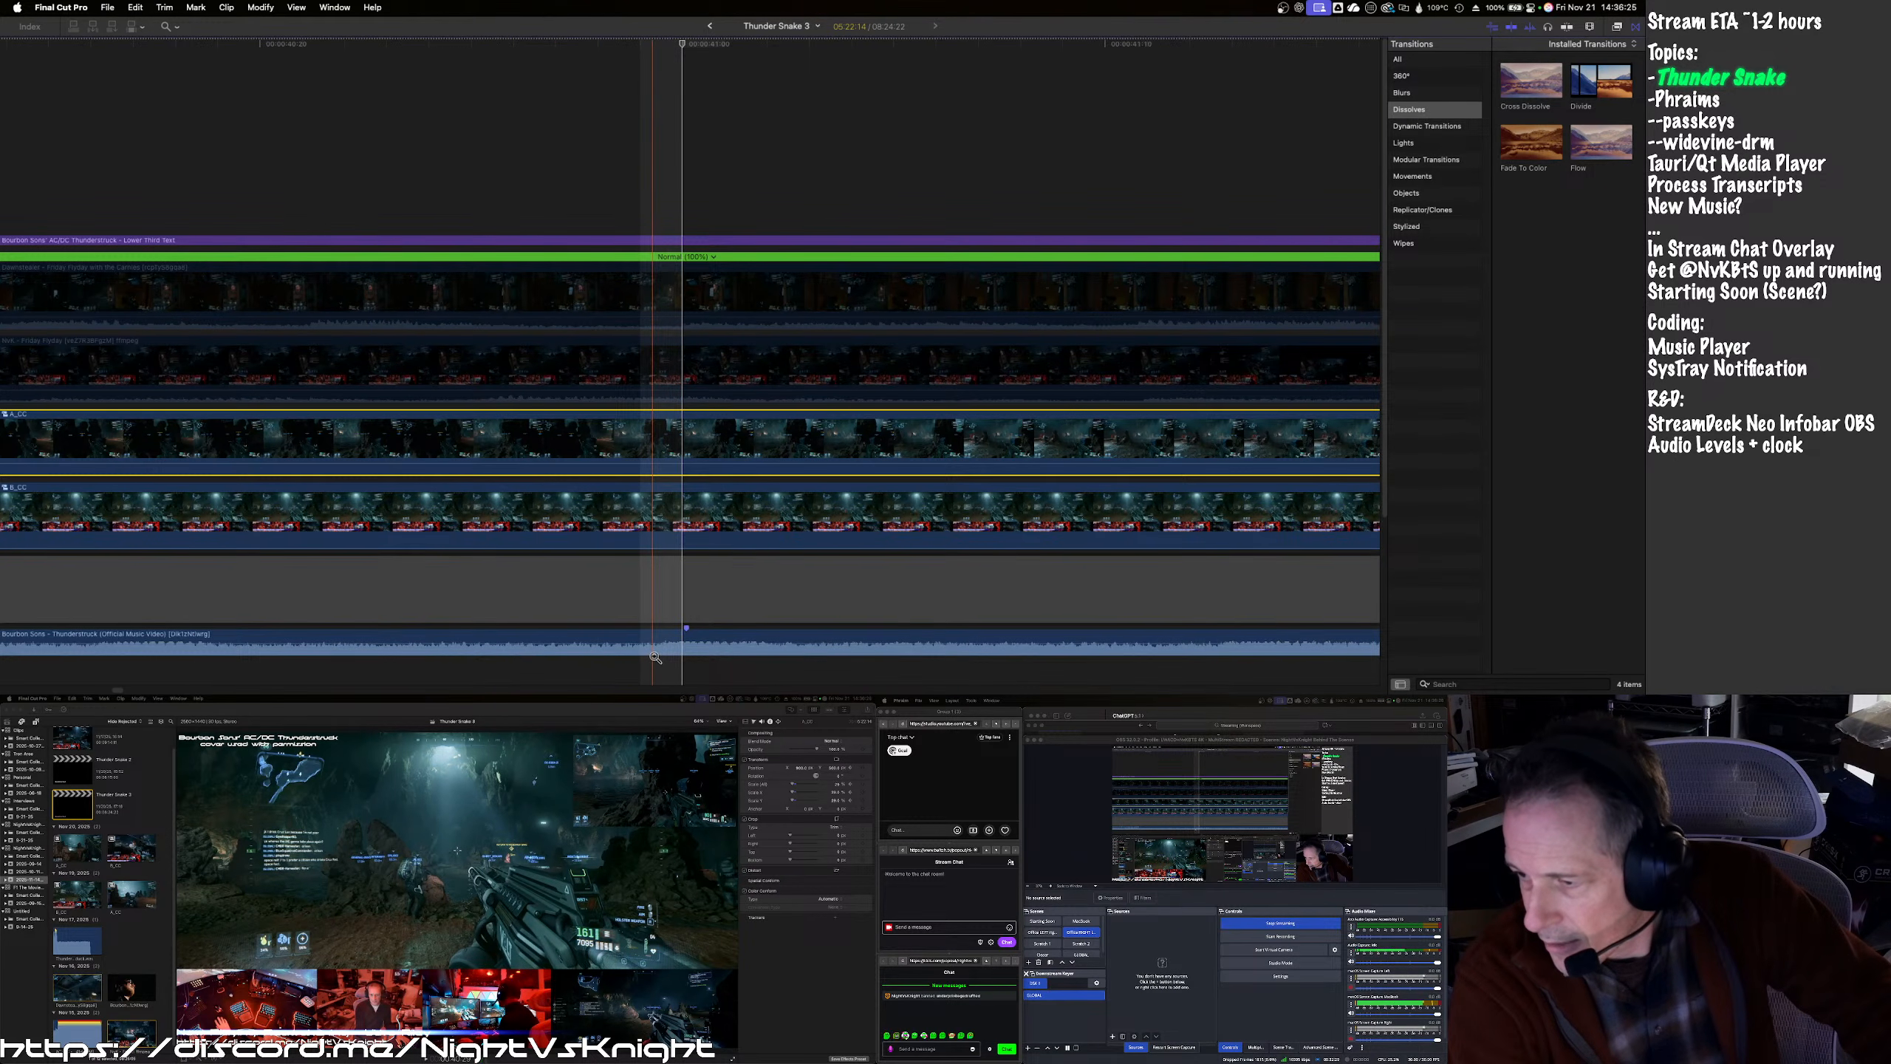
key("Left")
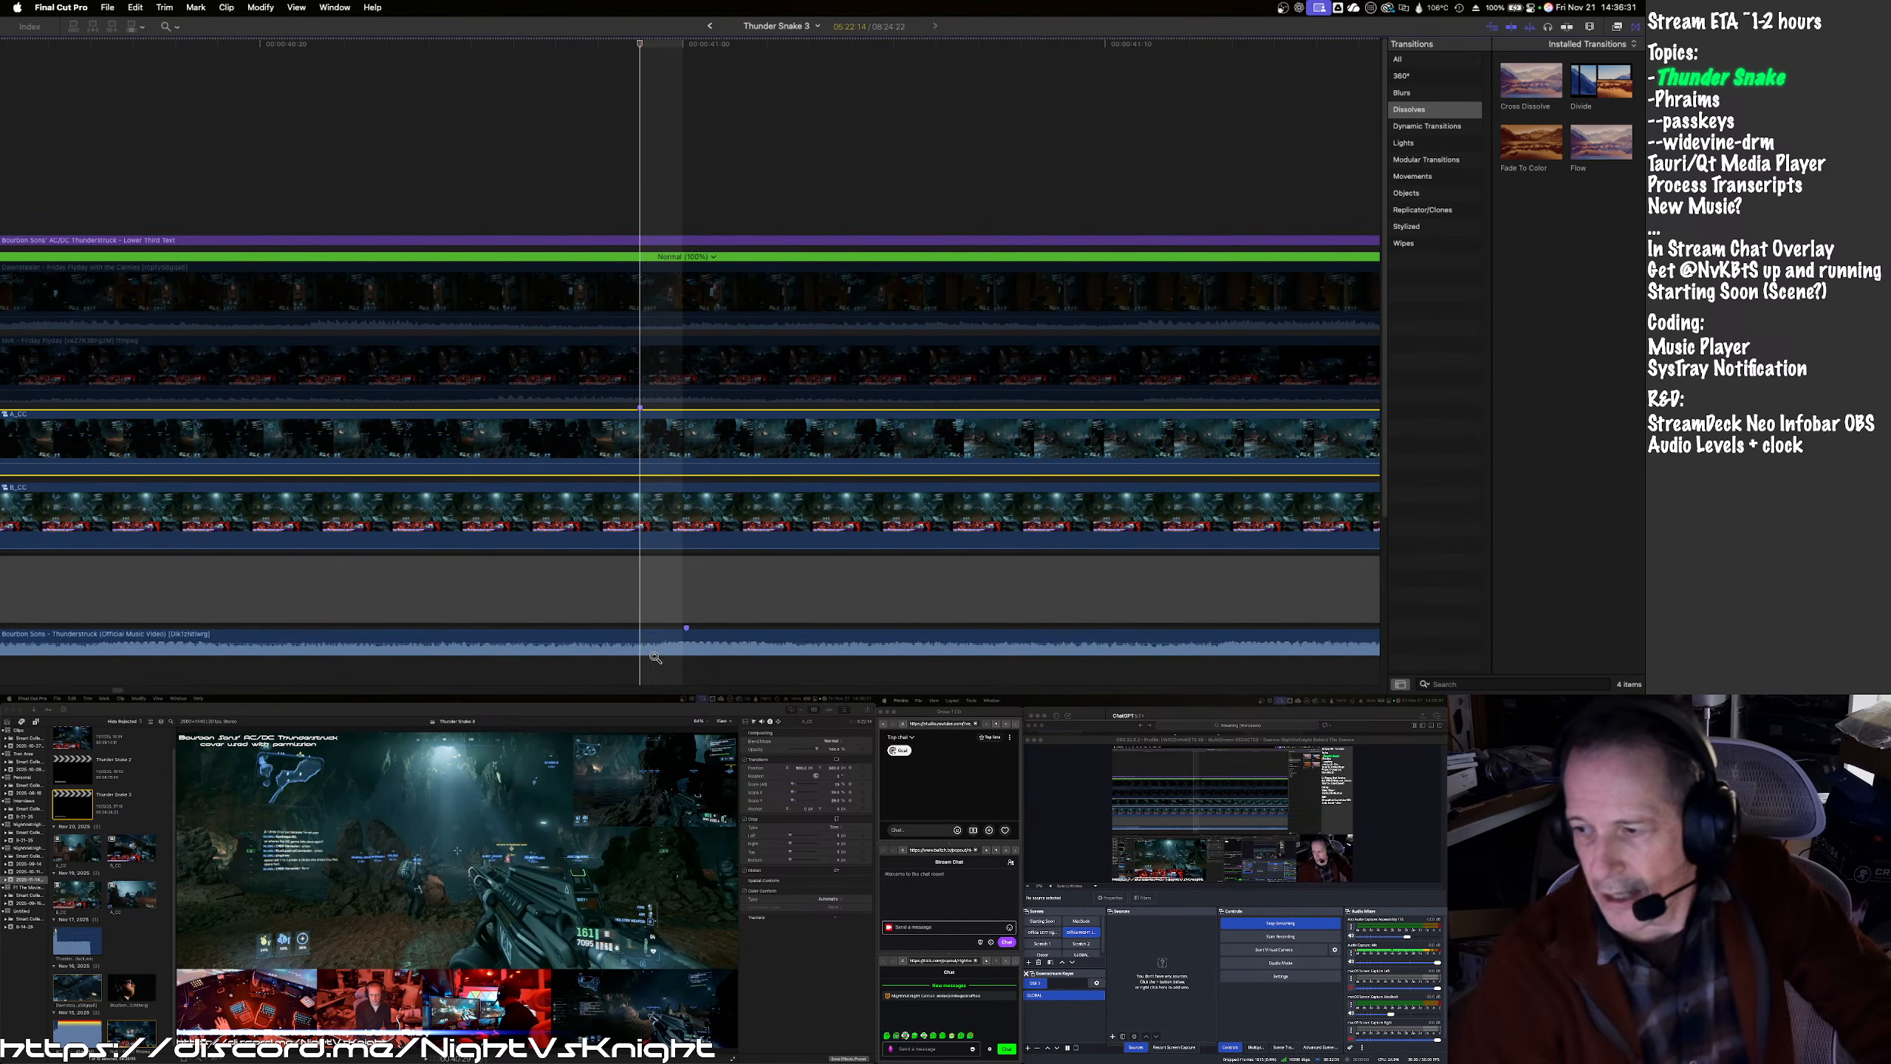
key("a")
left_click(640, 532)
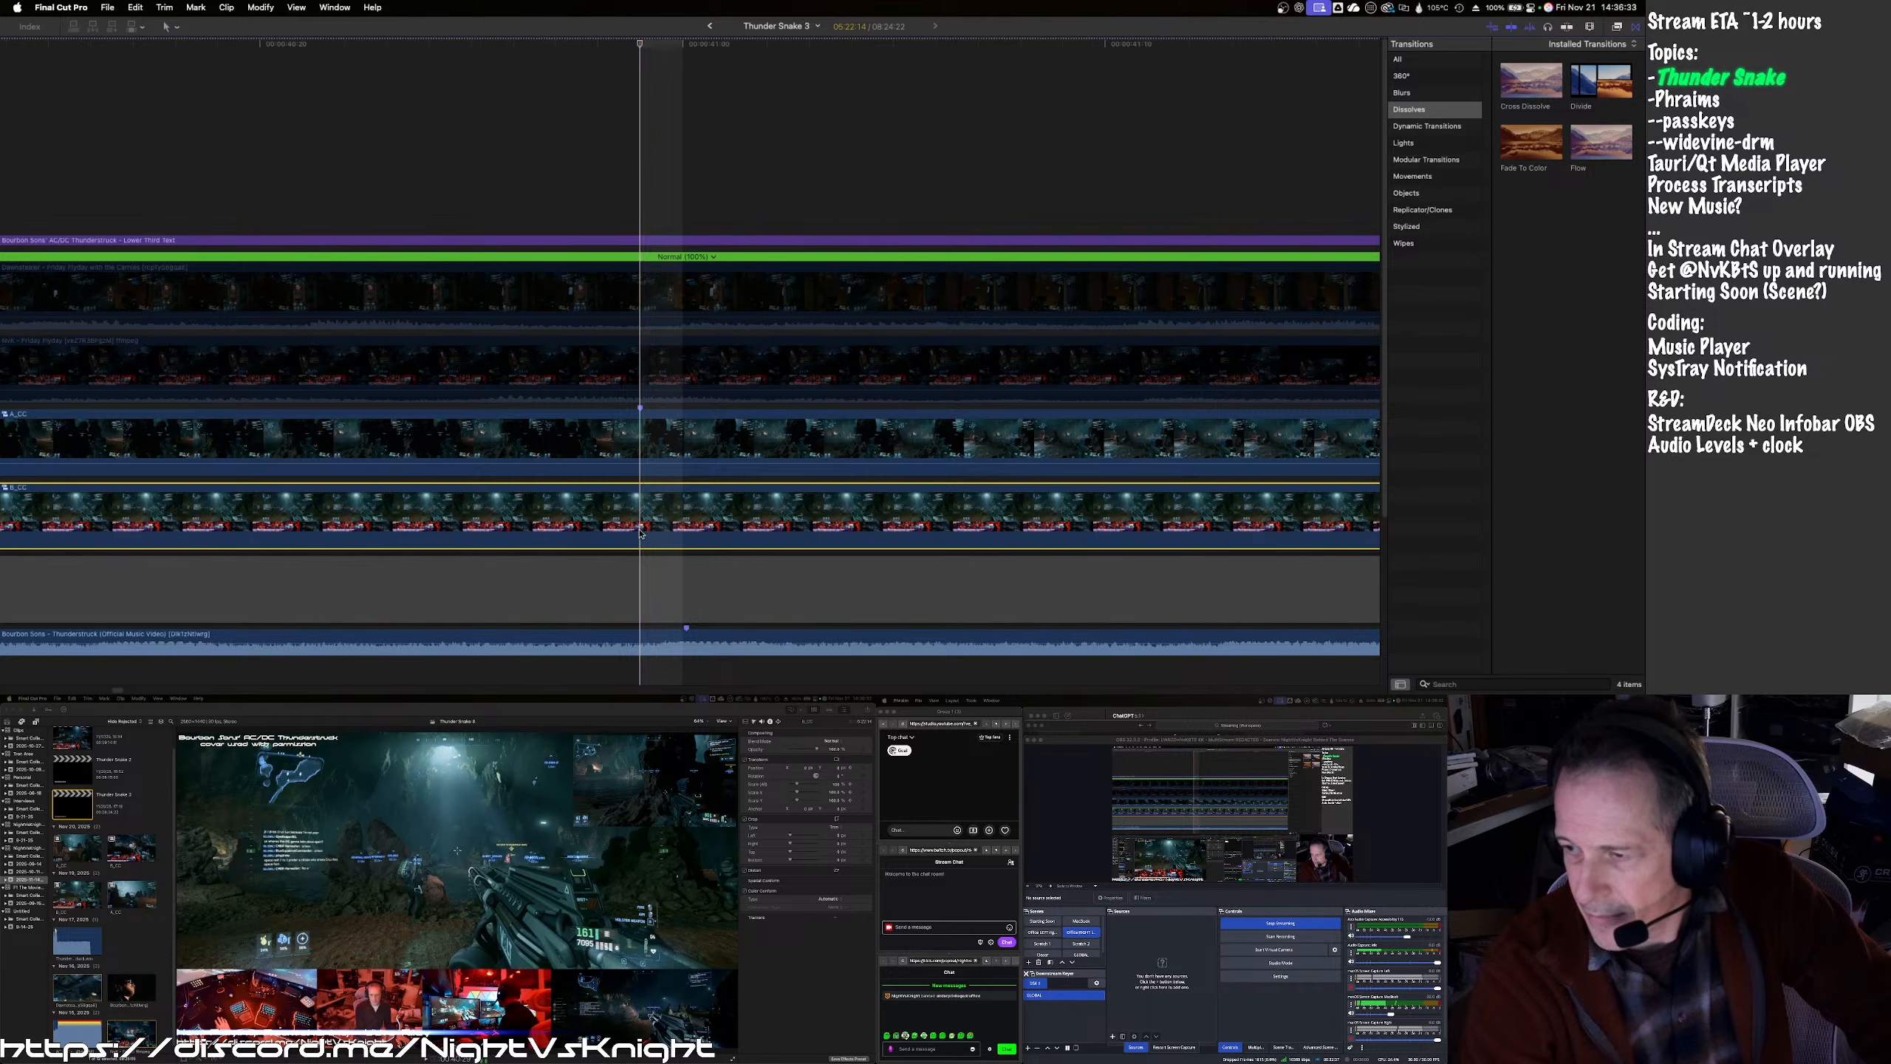
key("Left")
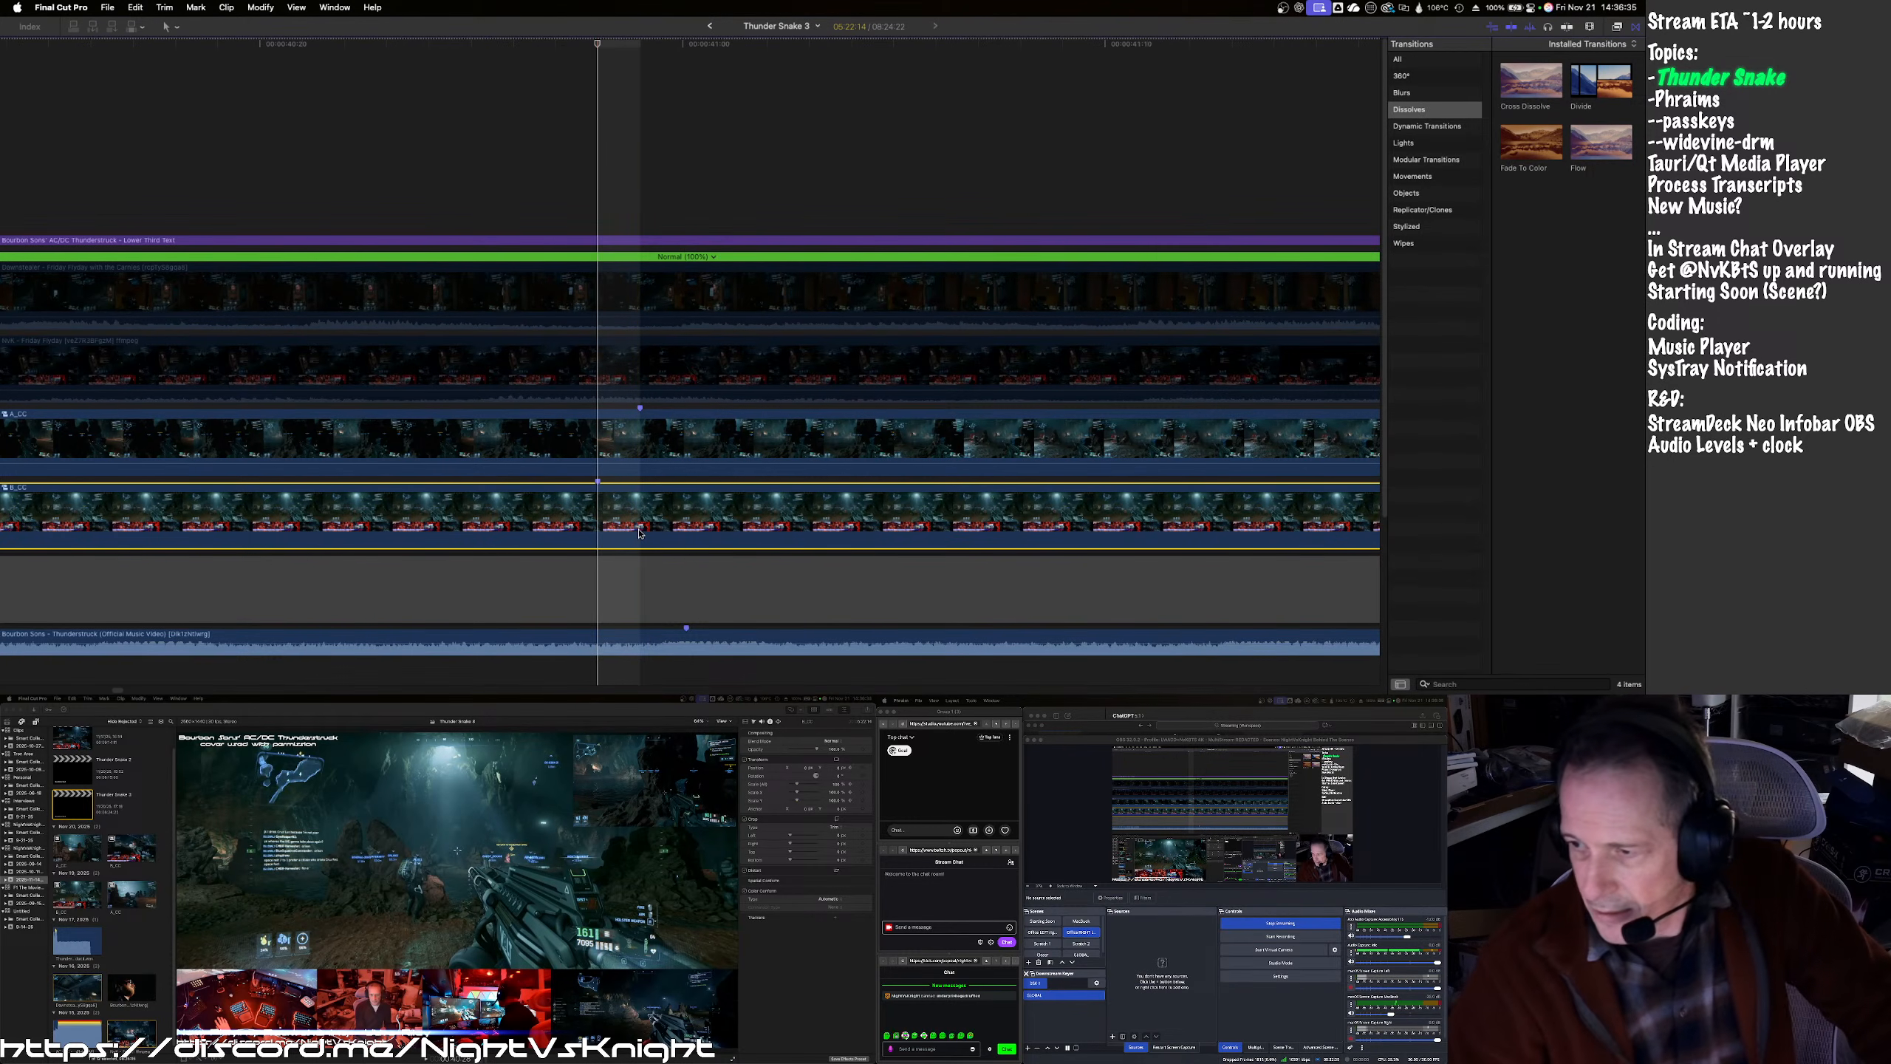
key("Right")
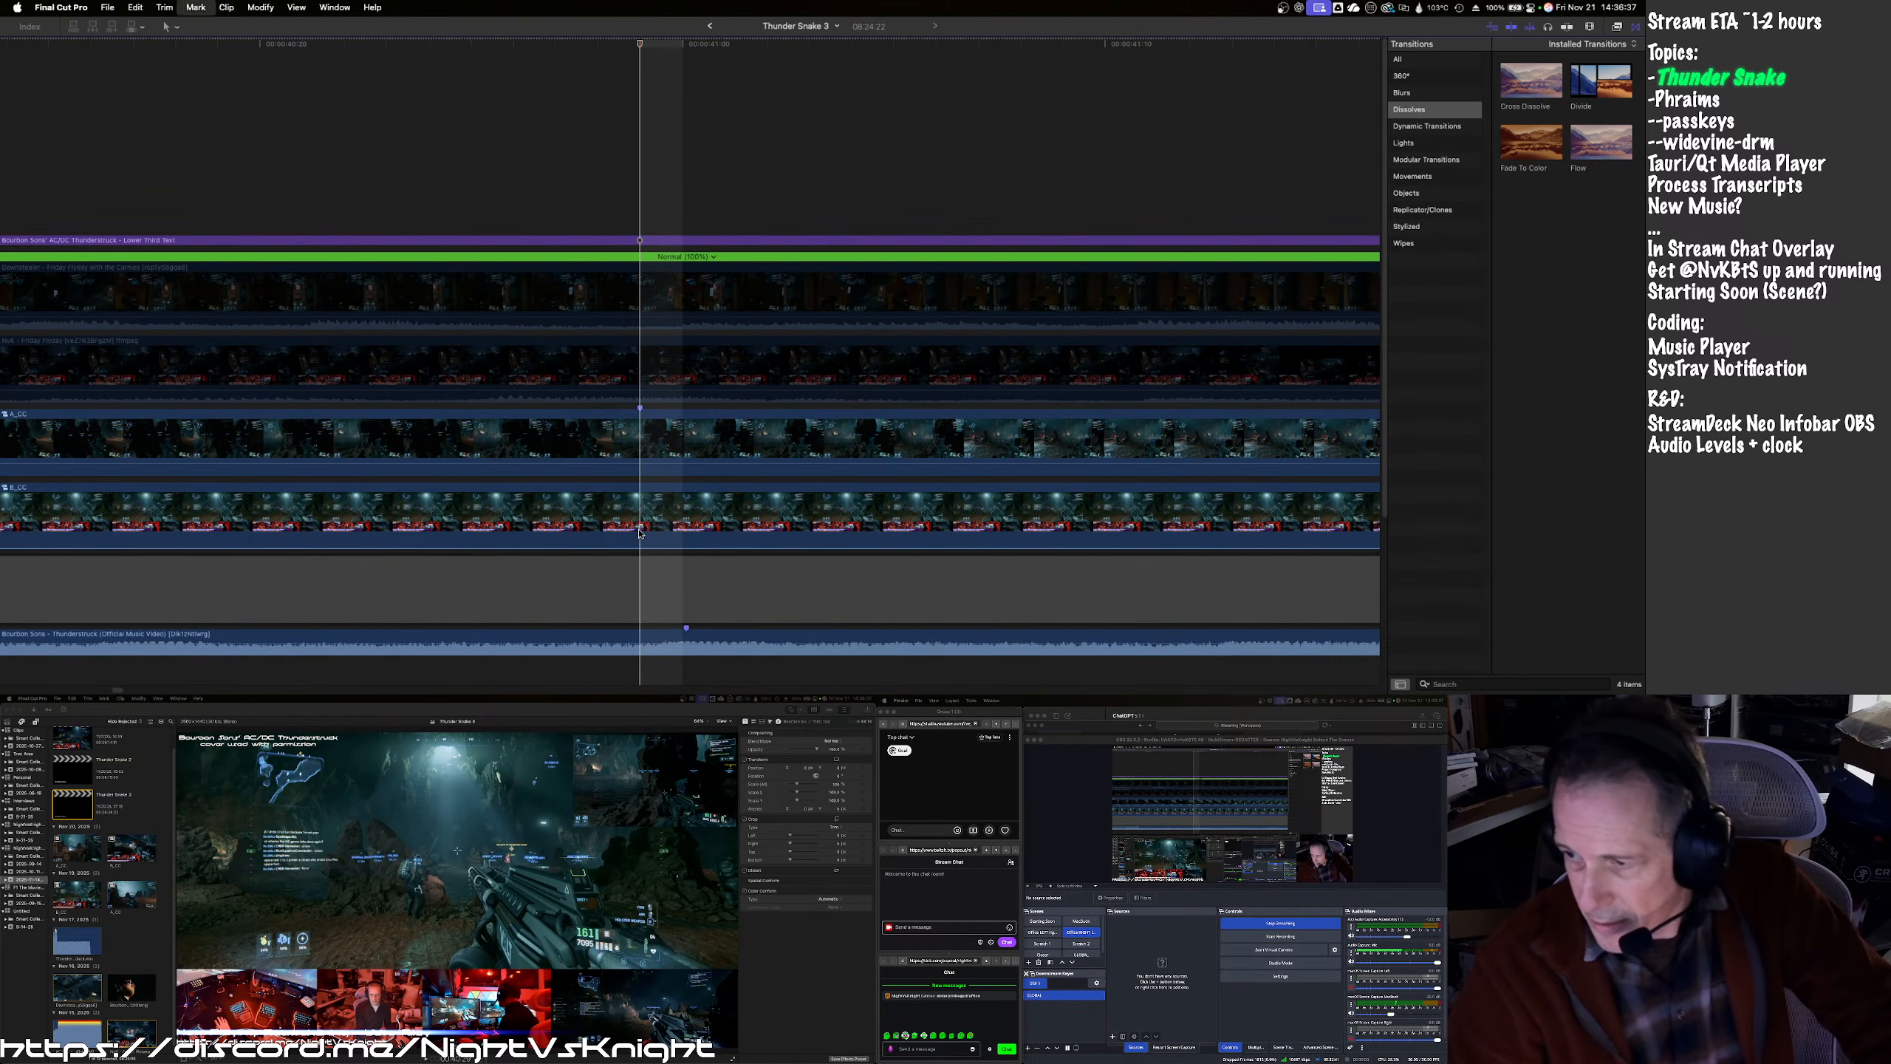
left_click(641, 532)
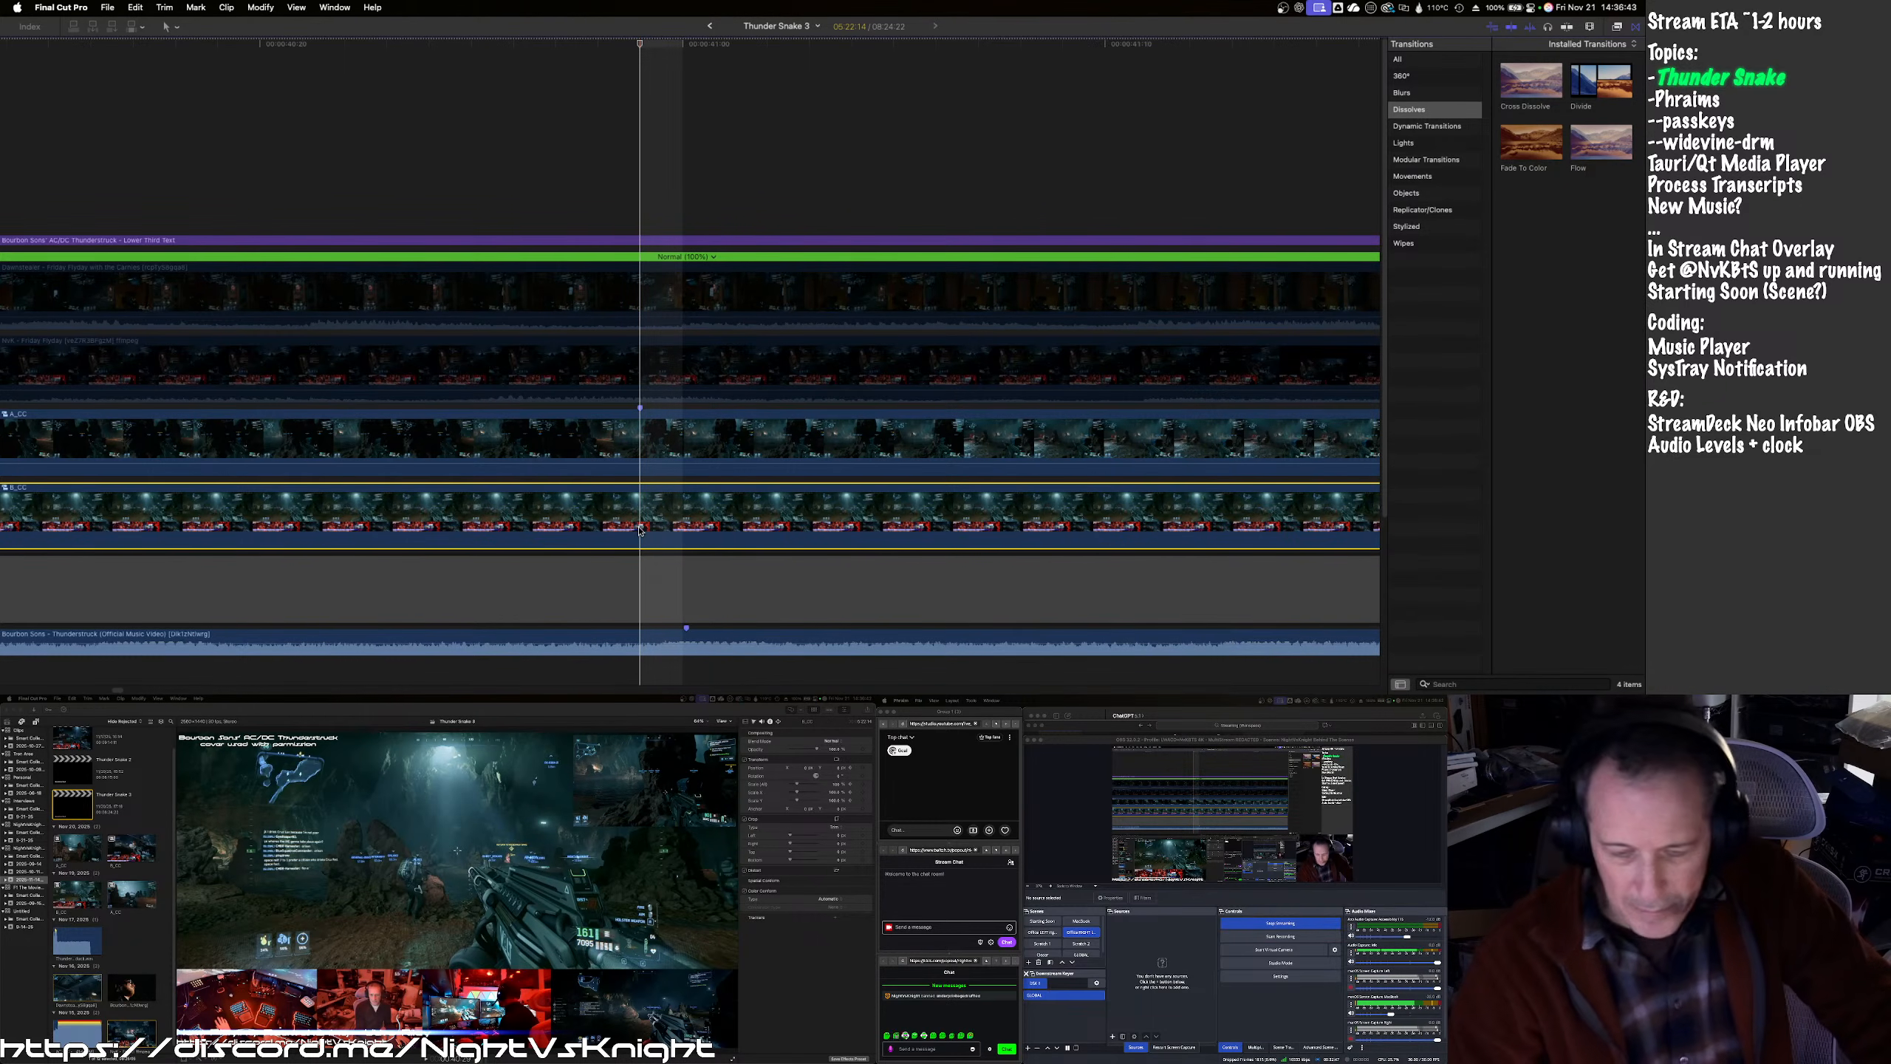
- Eight frames before the new markers, set position and scale keyframes on the gameplay clips
key("Left")
key("Left")
key("Left")
key("Left")
key("Left")
key("Left")
key("Left")
key("Left")
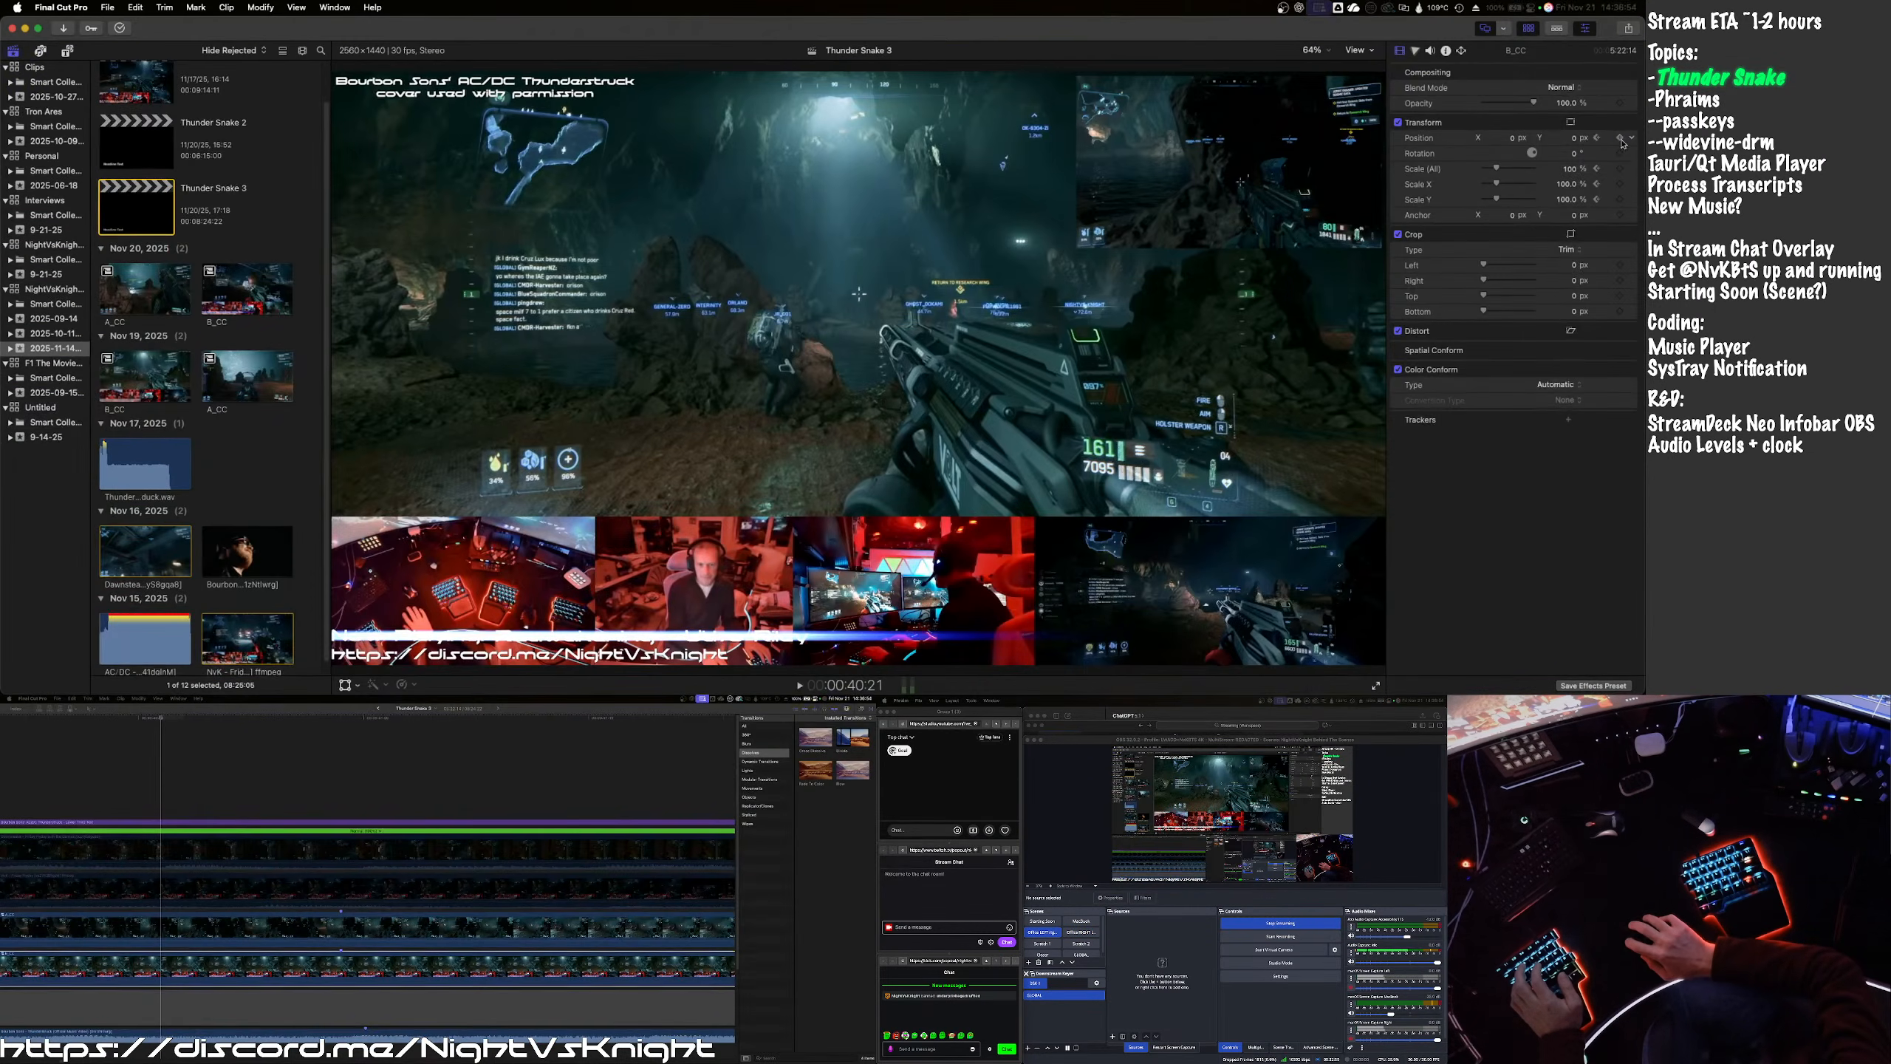
left_click(1620, 139)
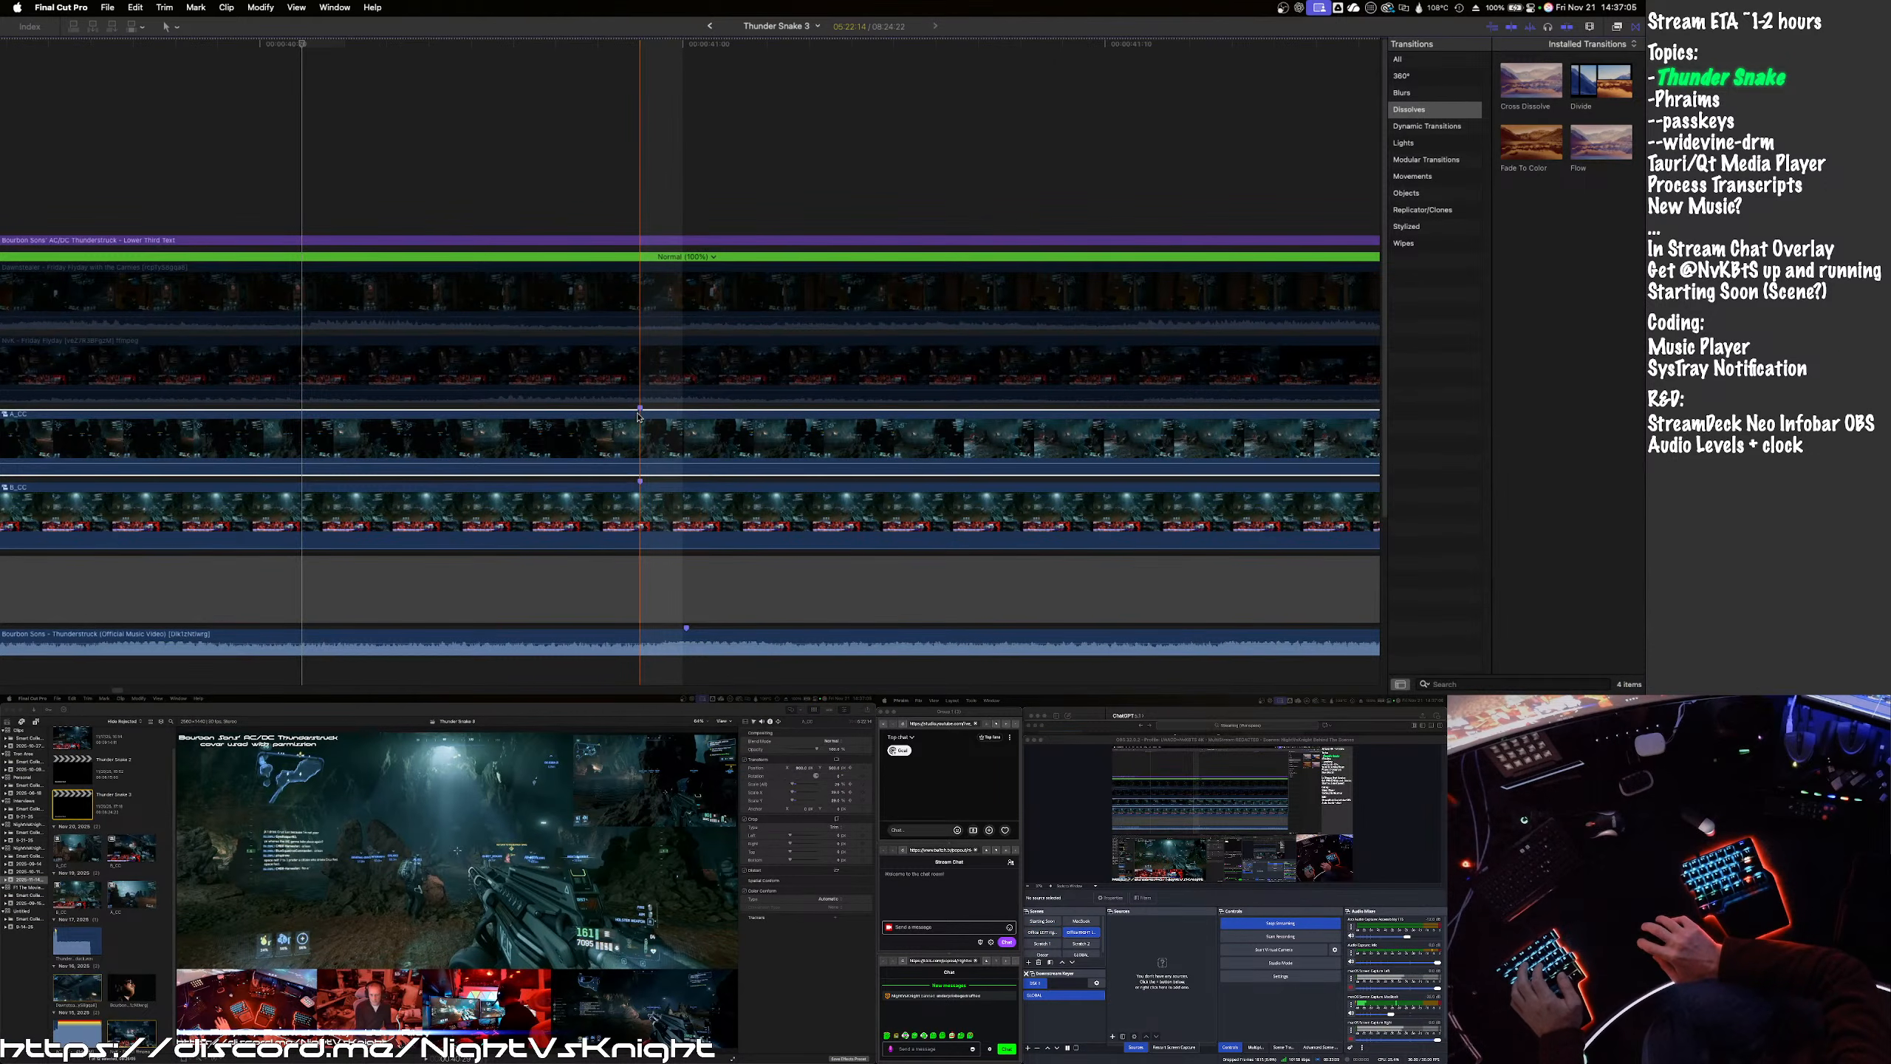
- Eight frames after the new markers, scale the lower gameplay clip to 29% and place it at X 900 px, Y 500 px
left_click(645, 205)
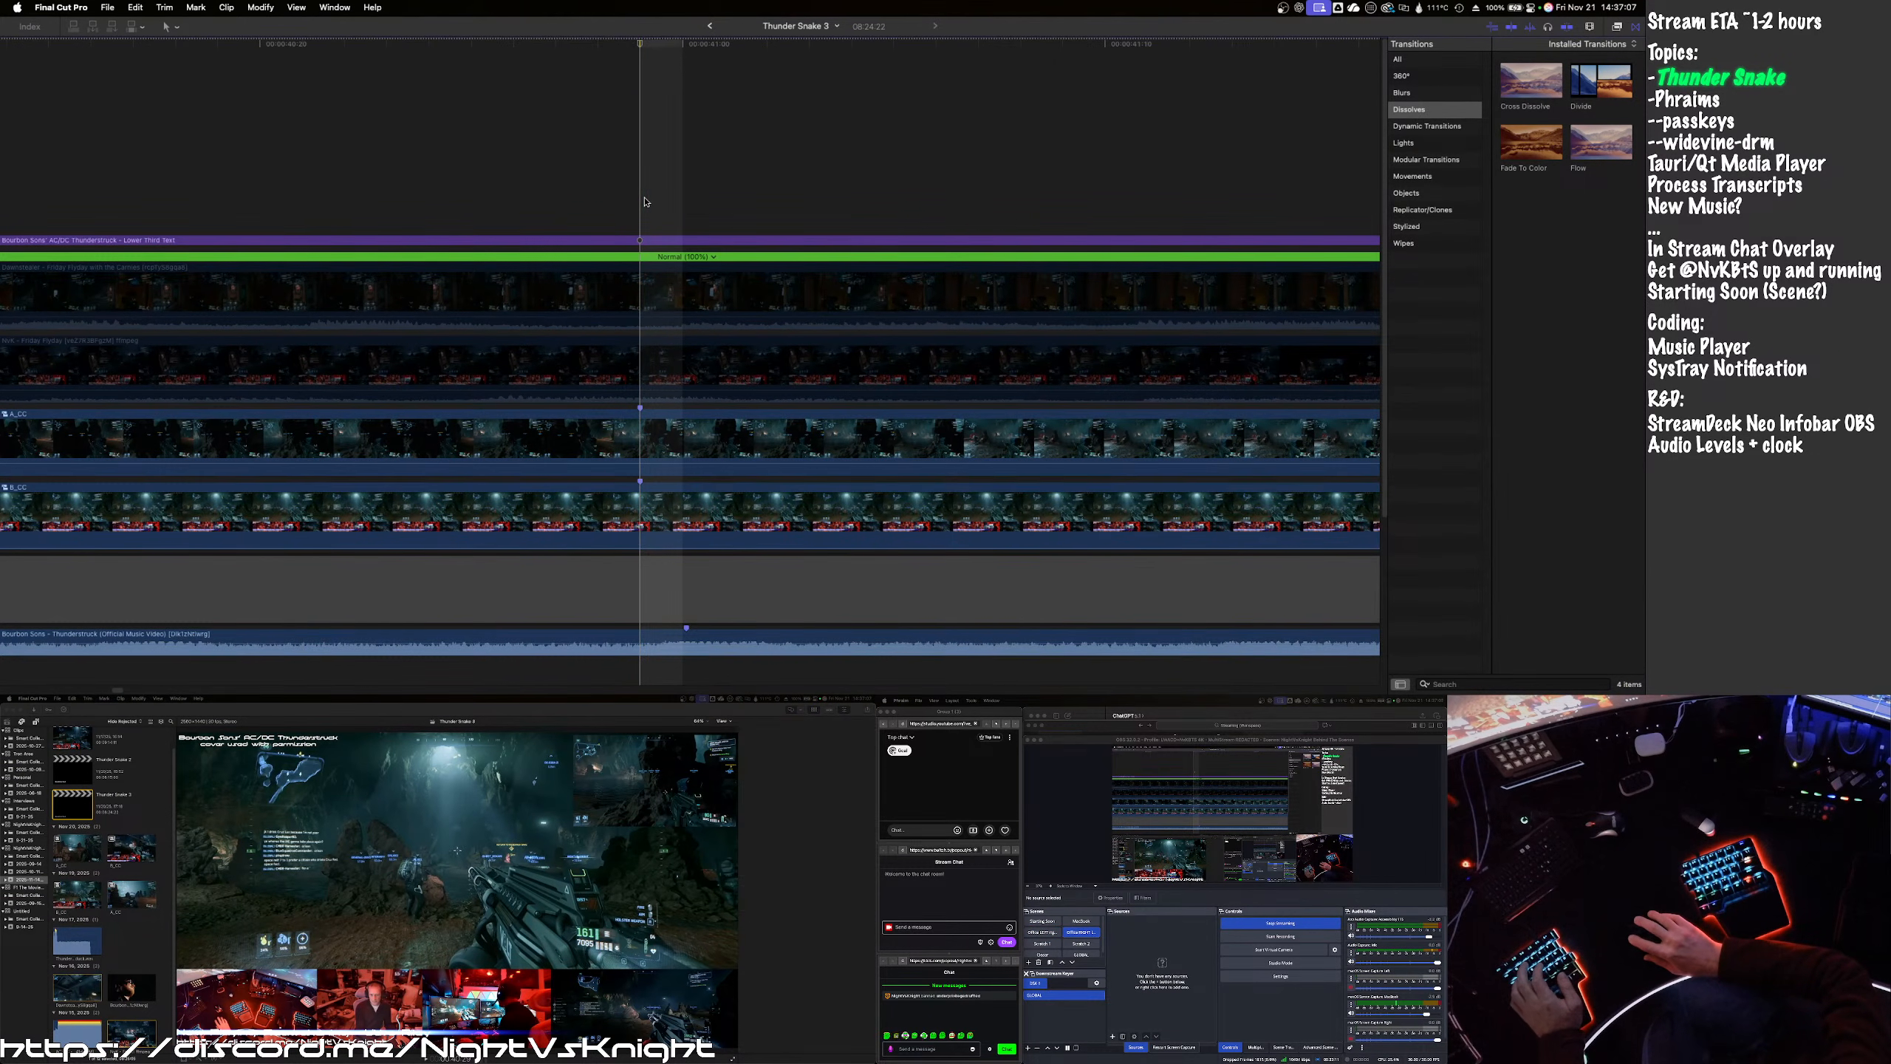
key("space")
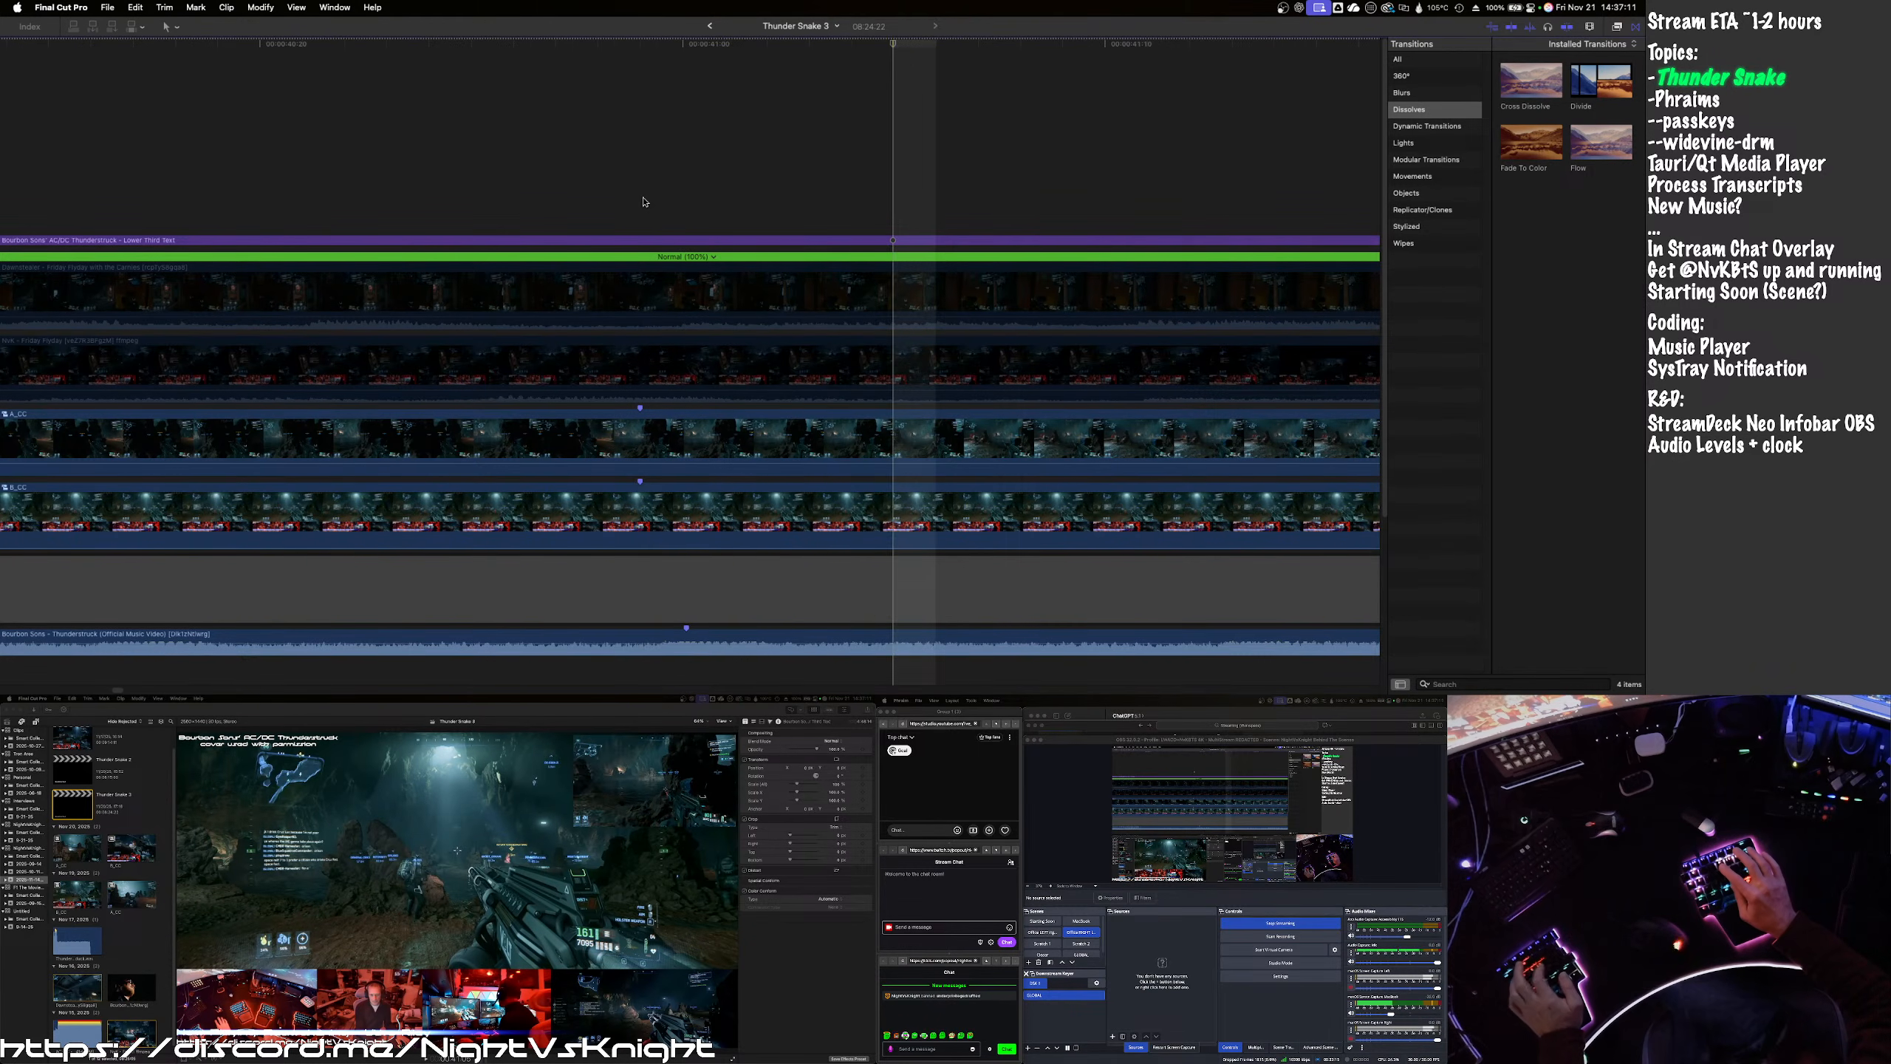
key("space")
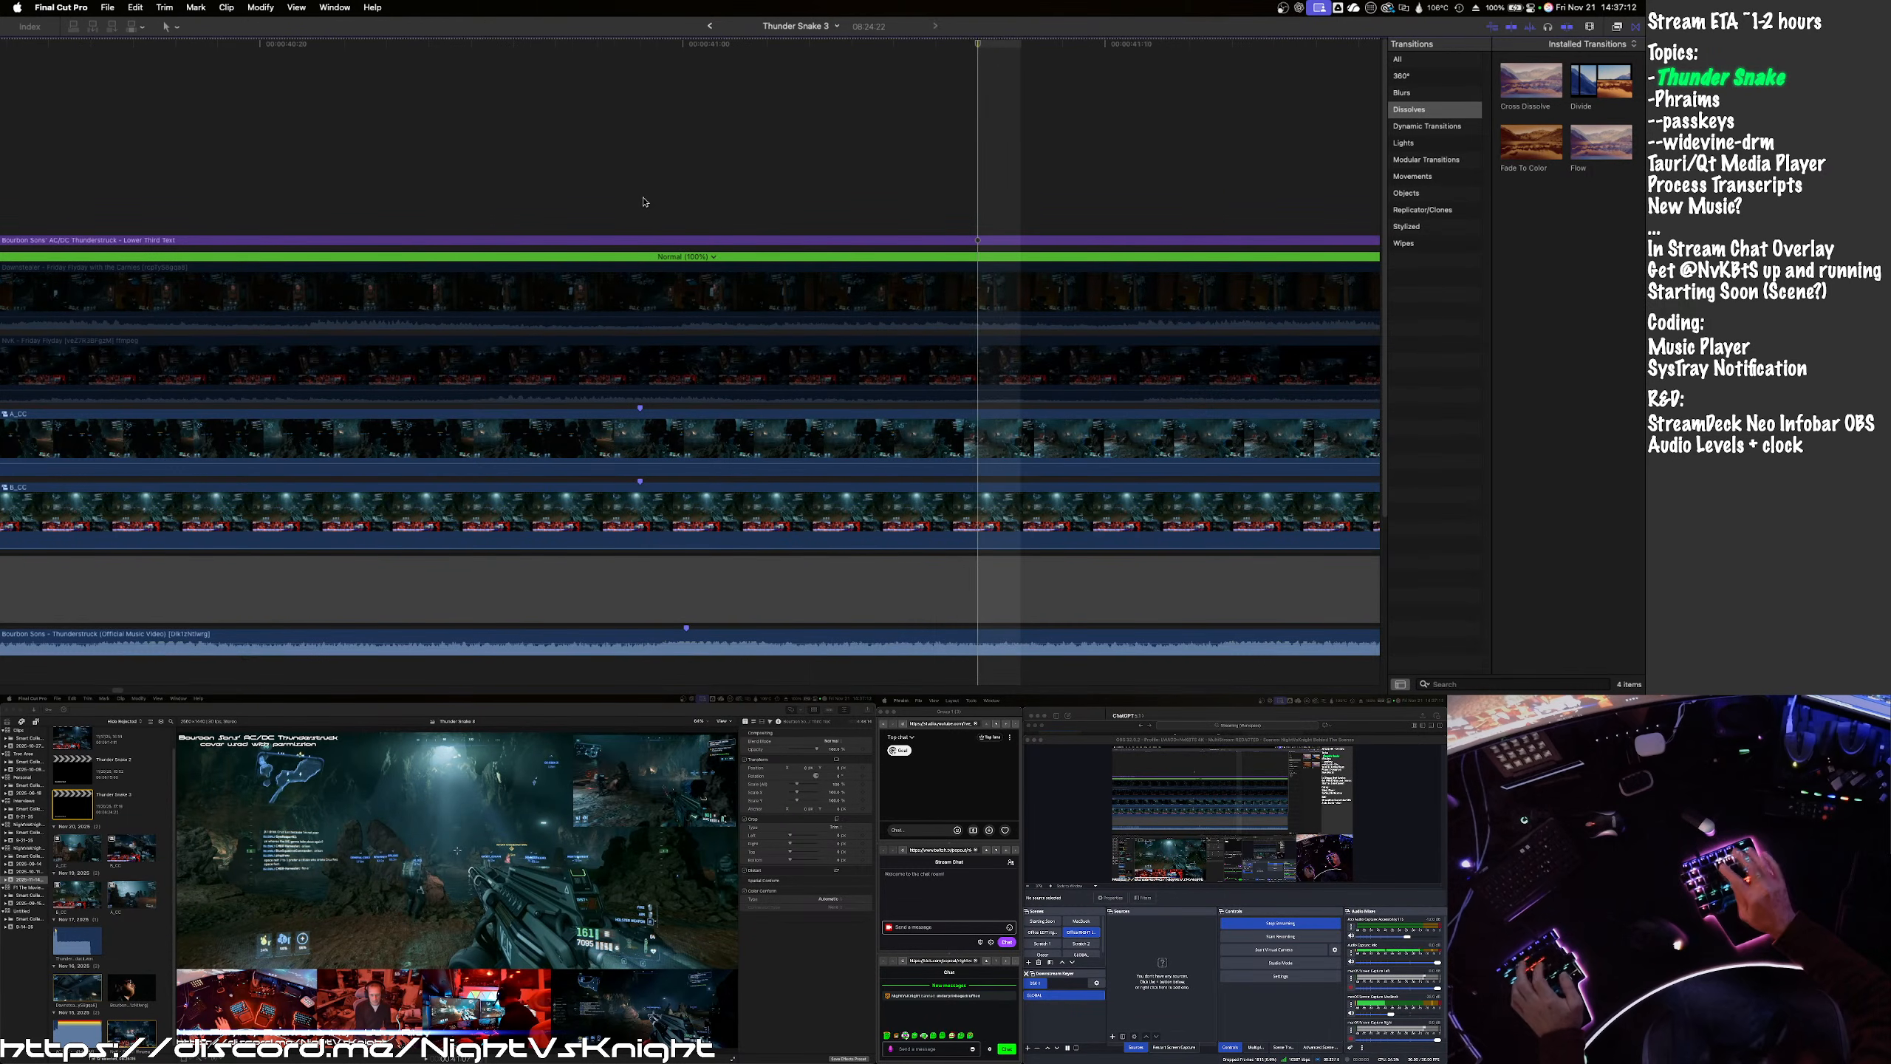
left_click(810, 411)
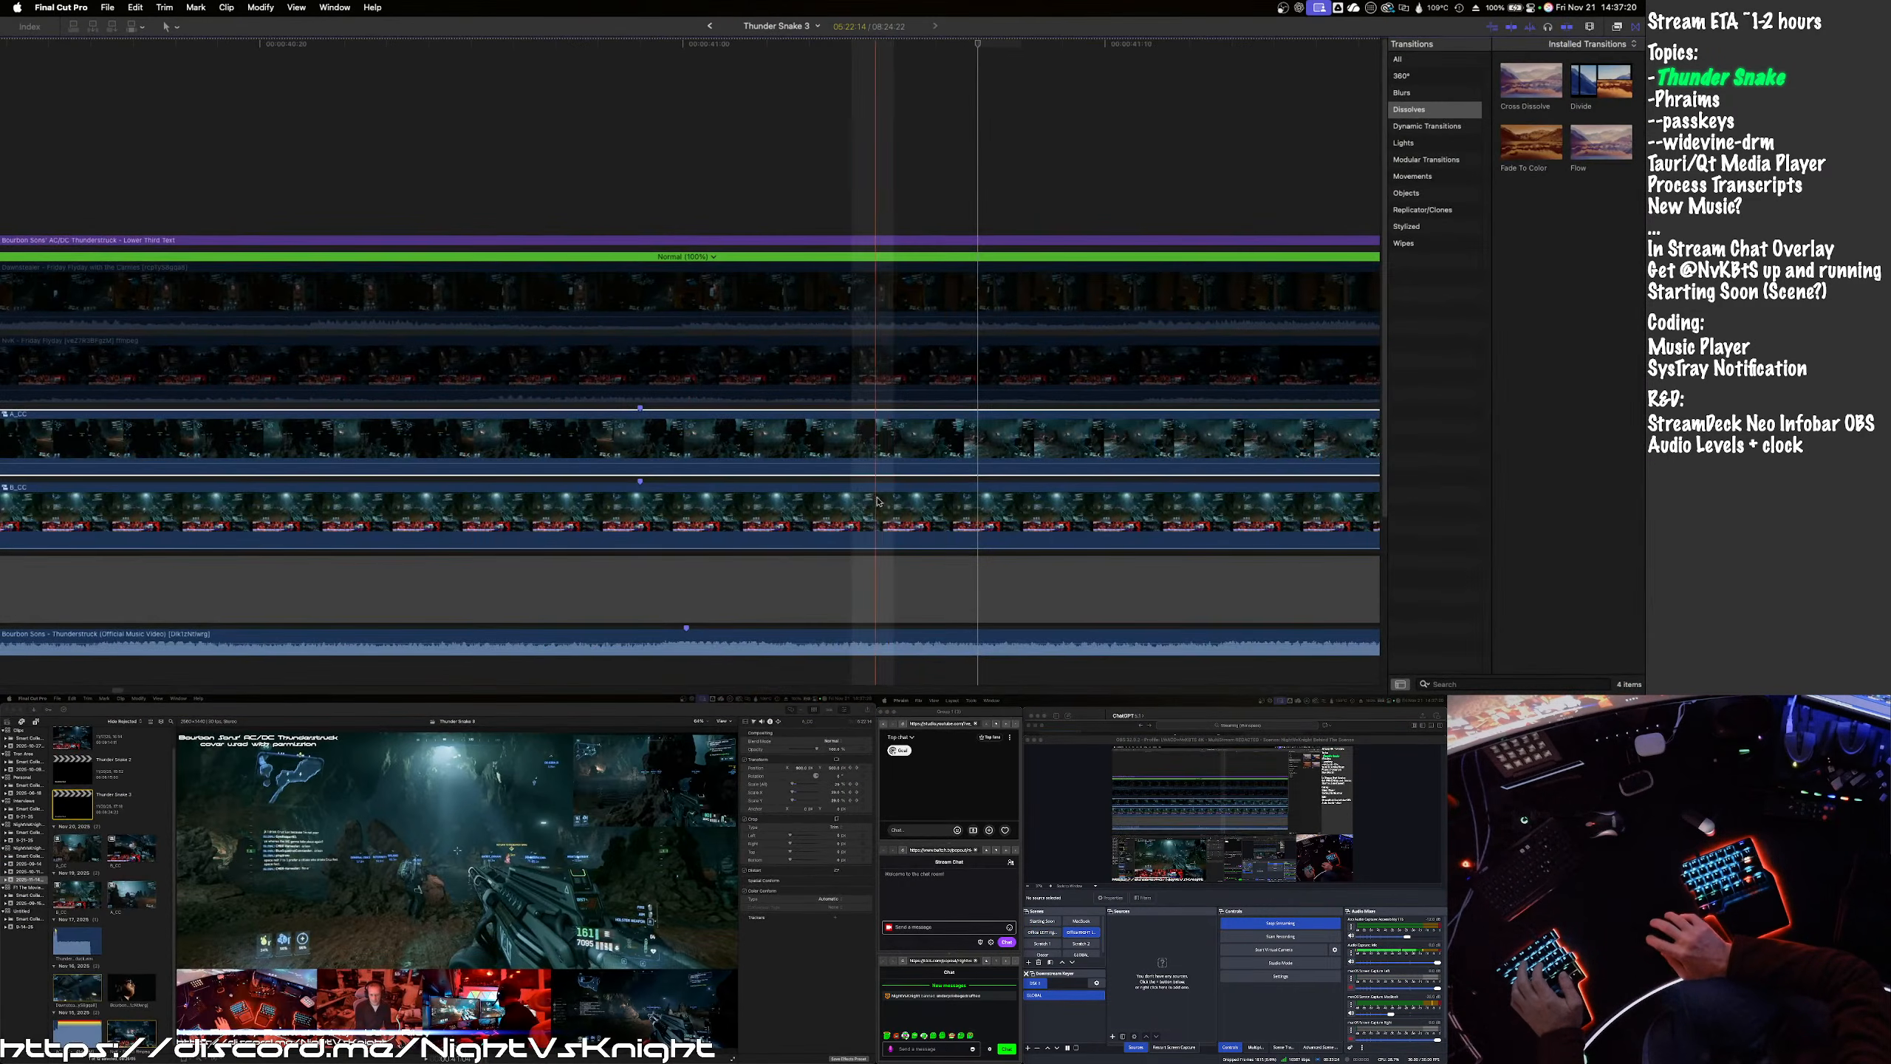
left_click(878, 502)
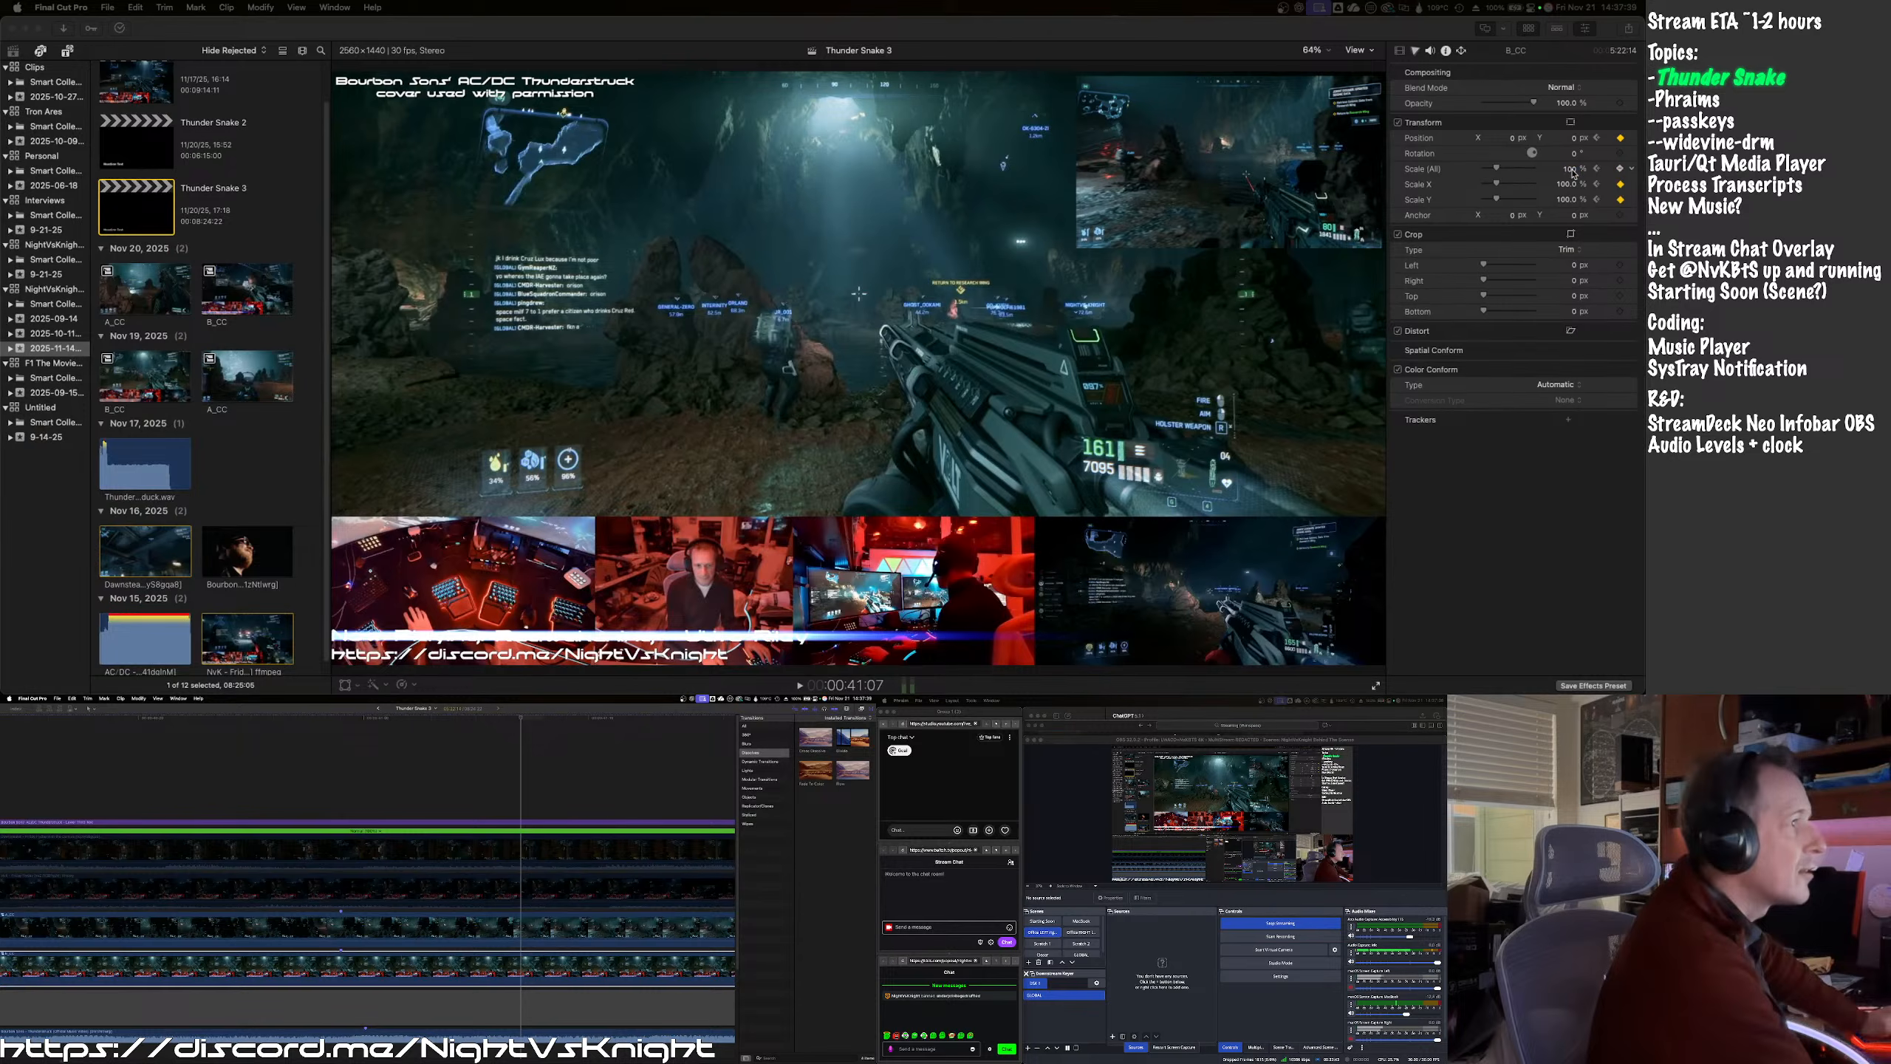
left_click(1570, 169)
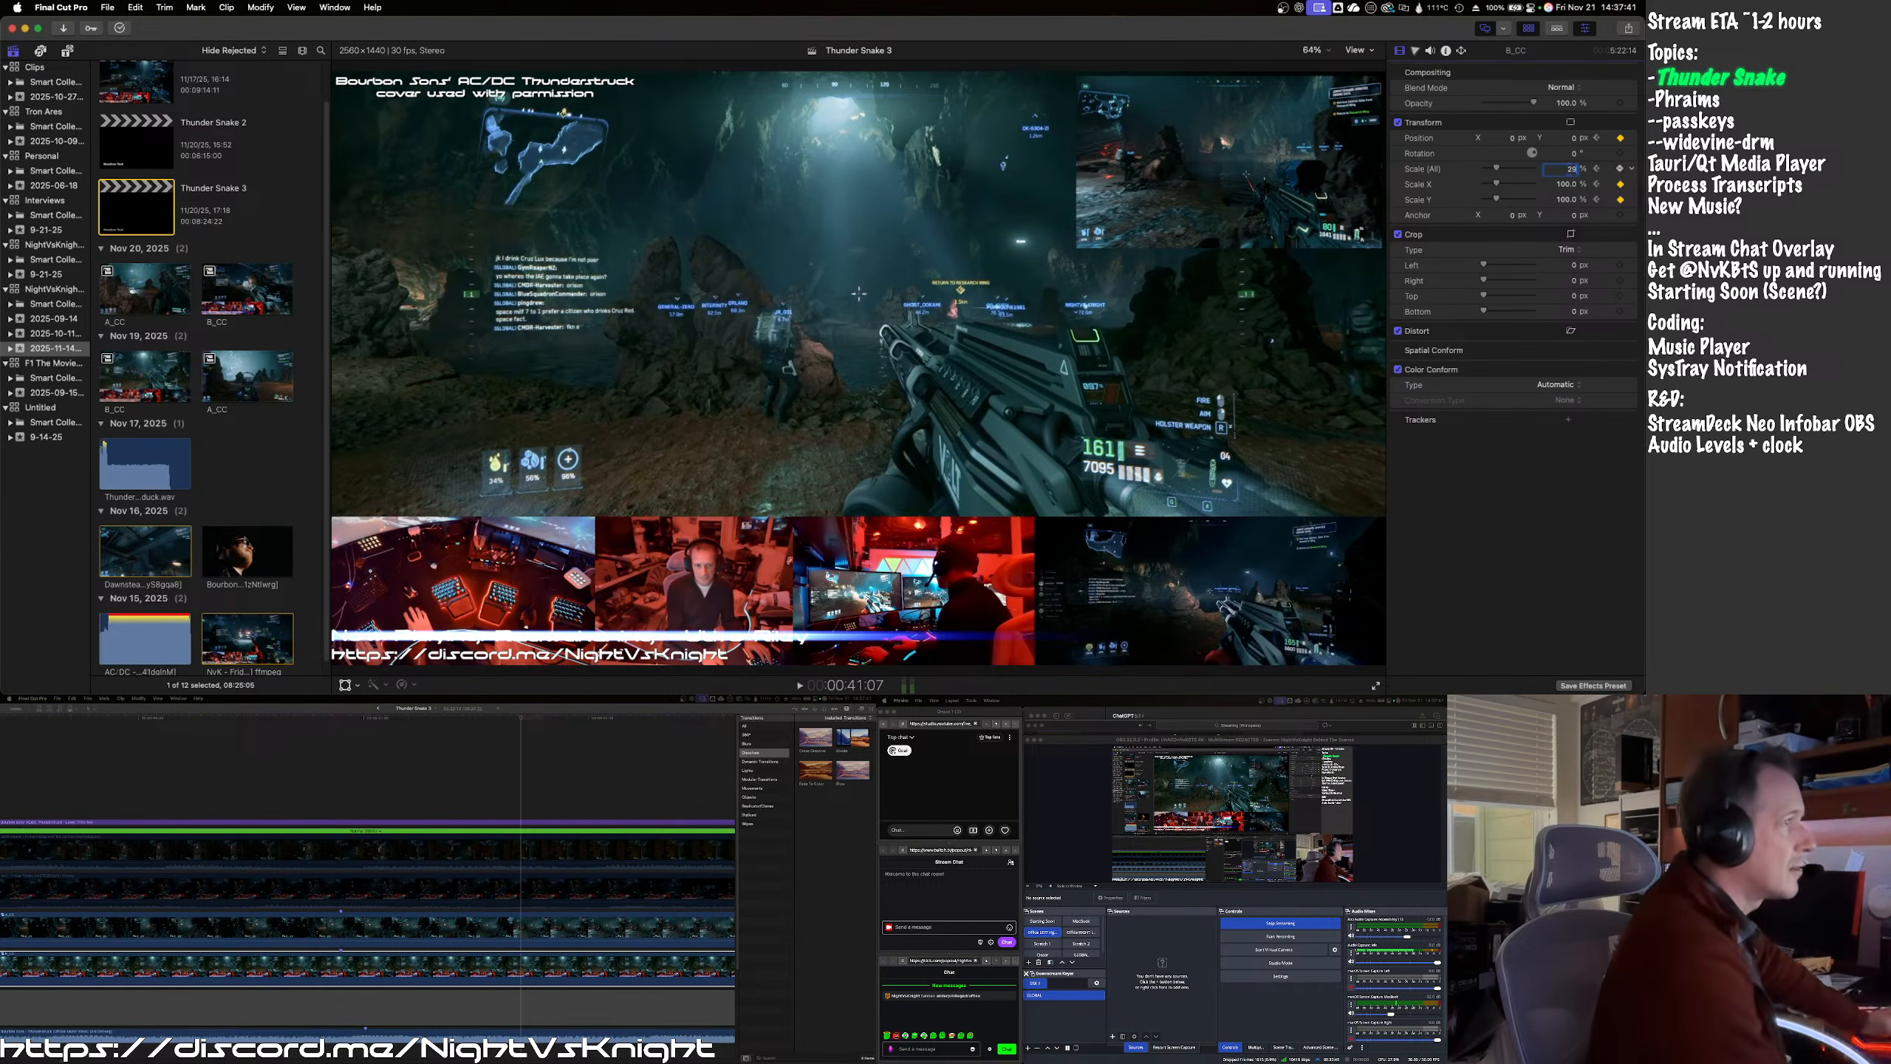
key("Return")
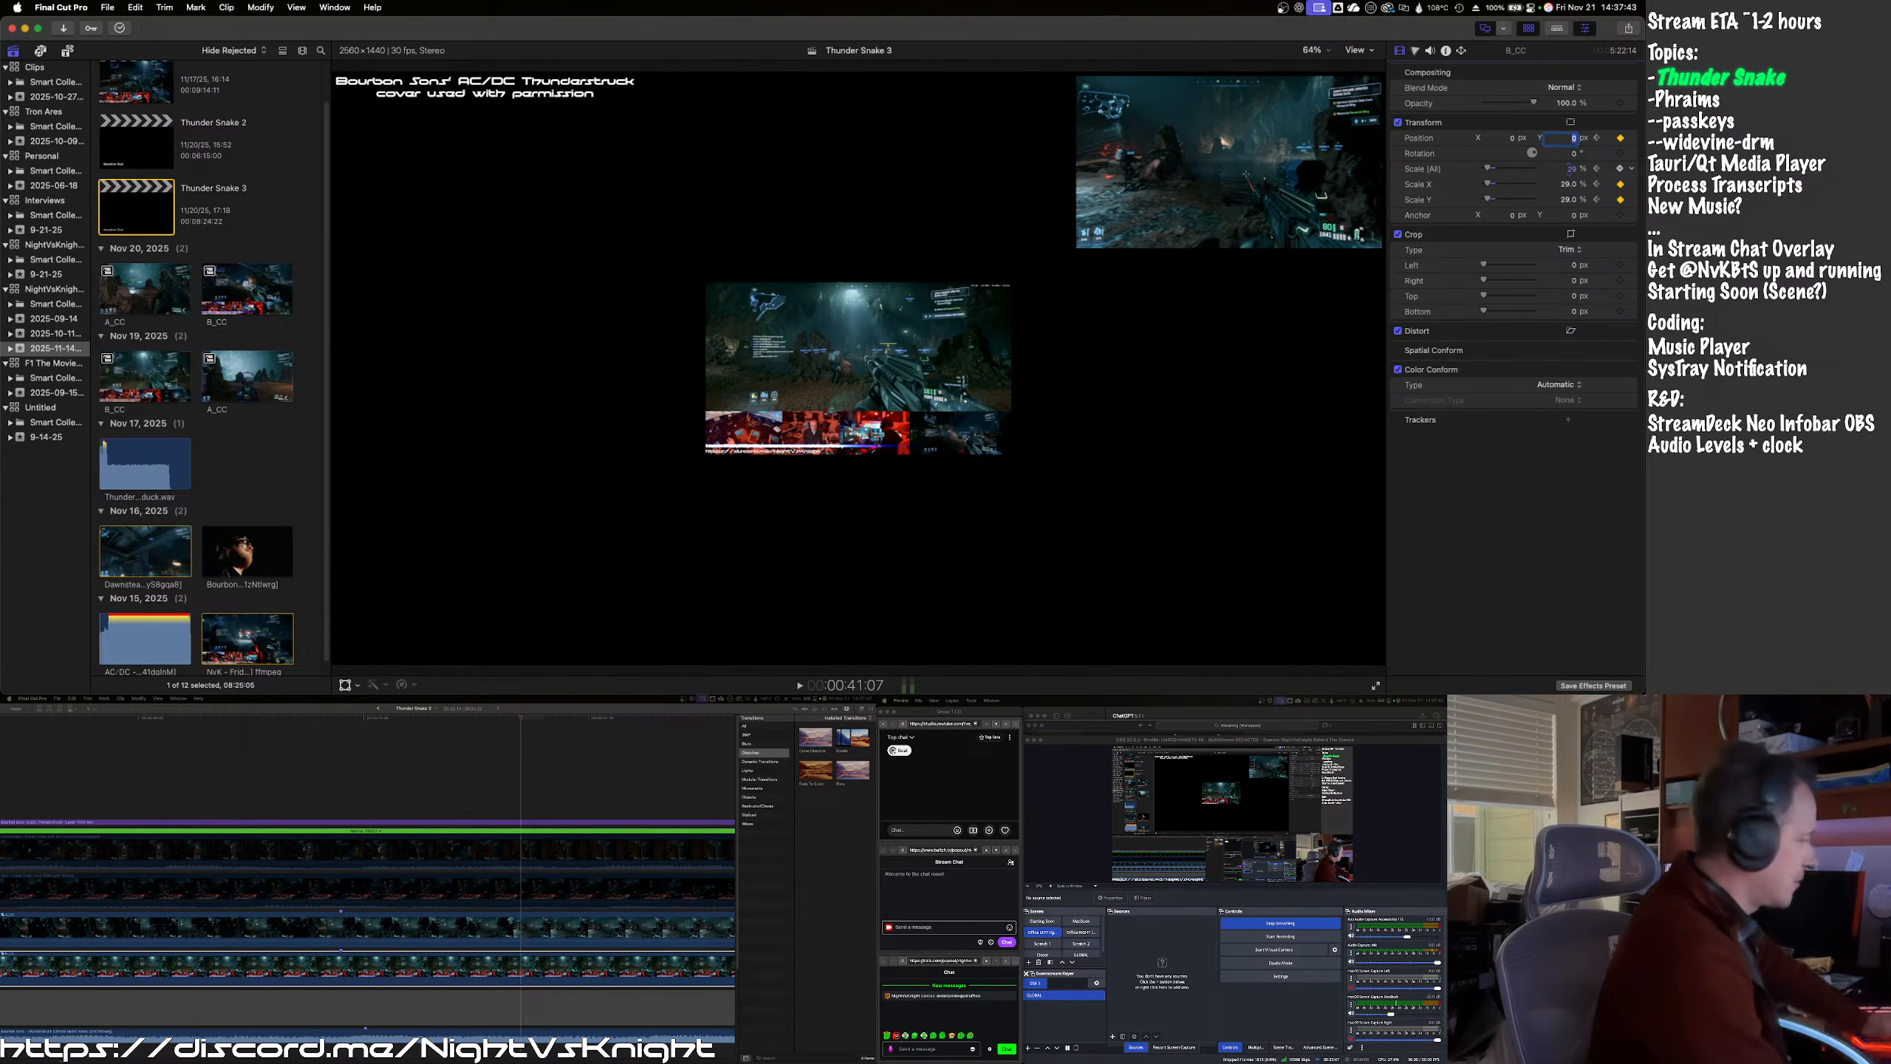
key("shift+Tab")
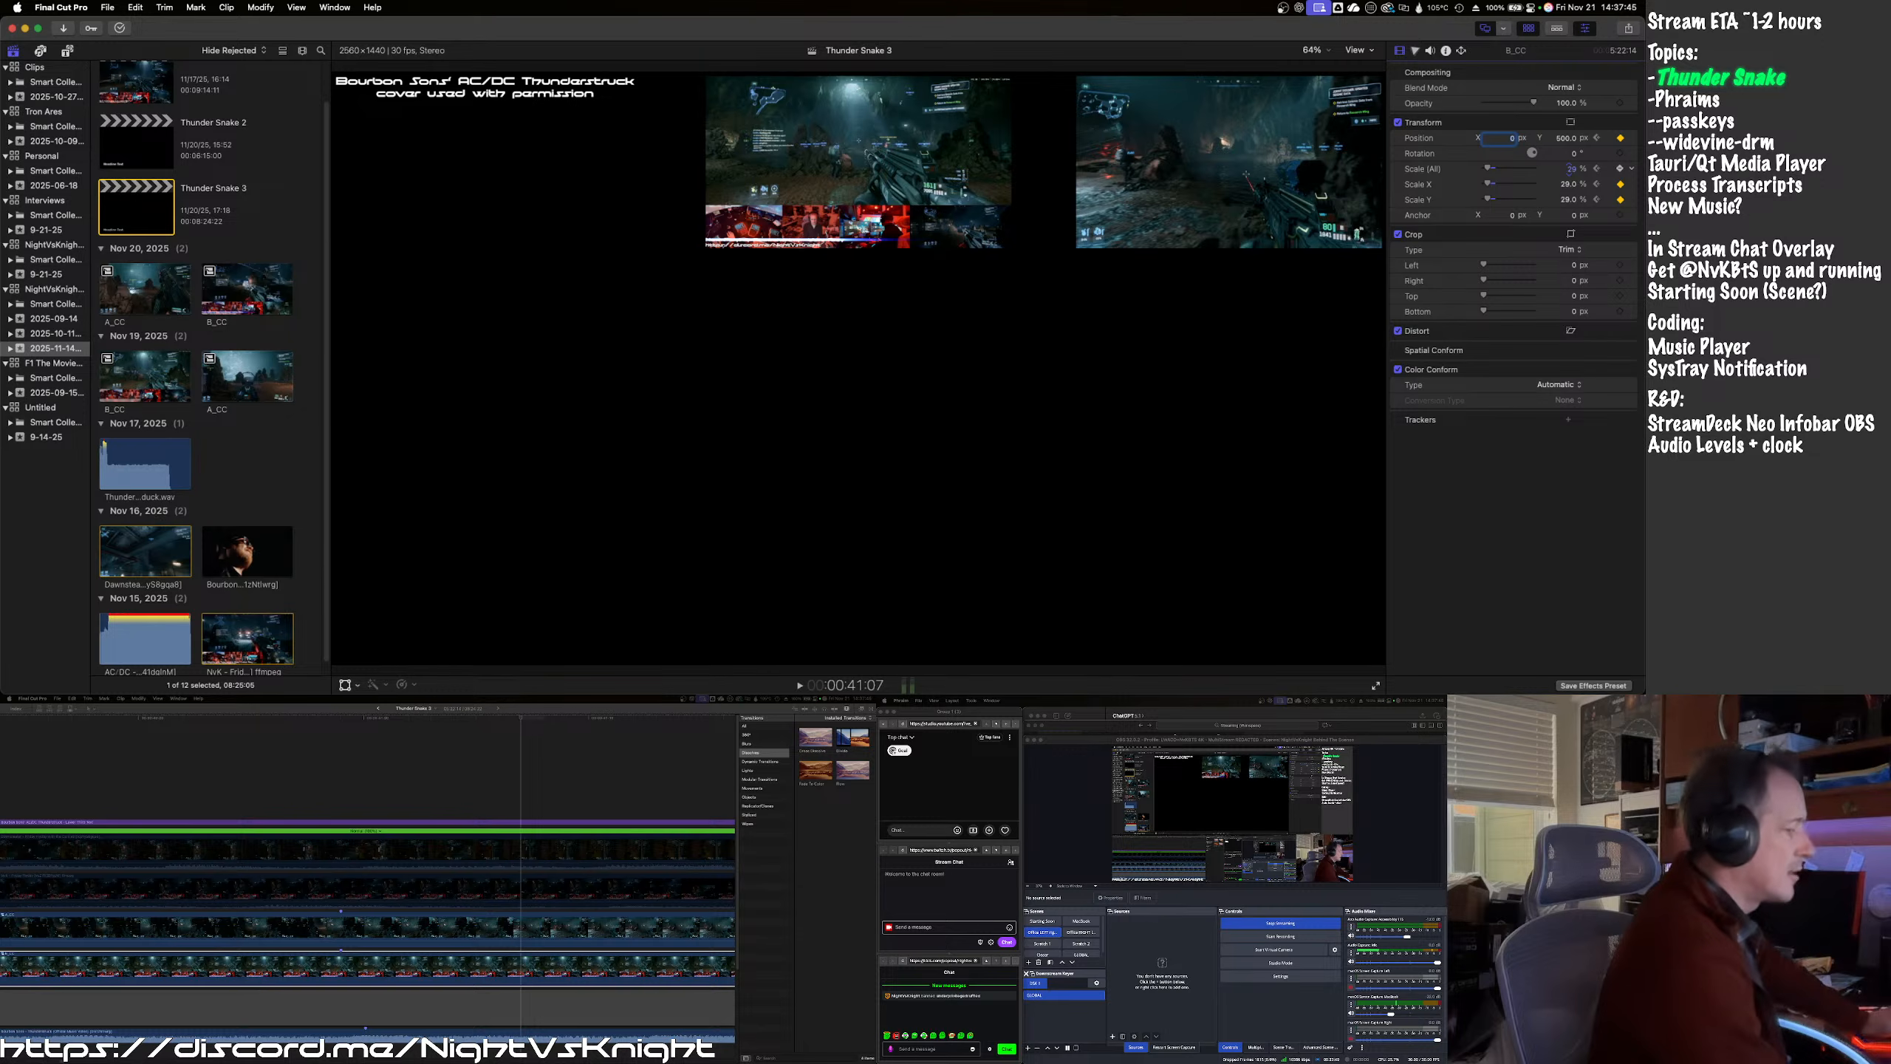
key("Return")
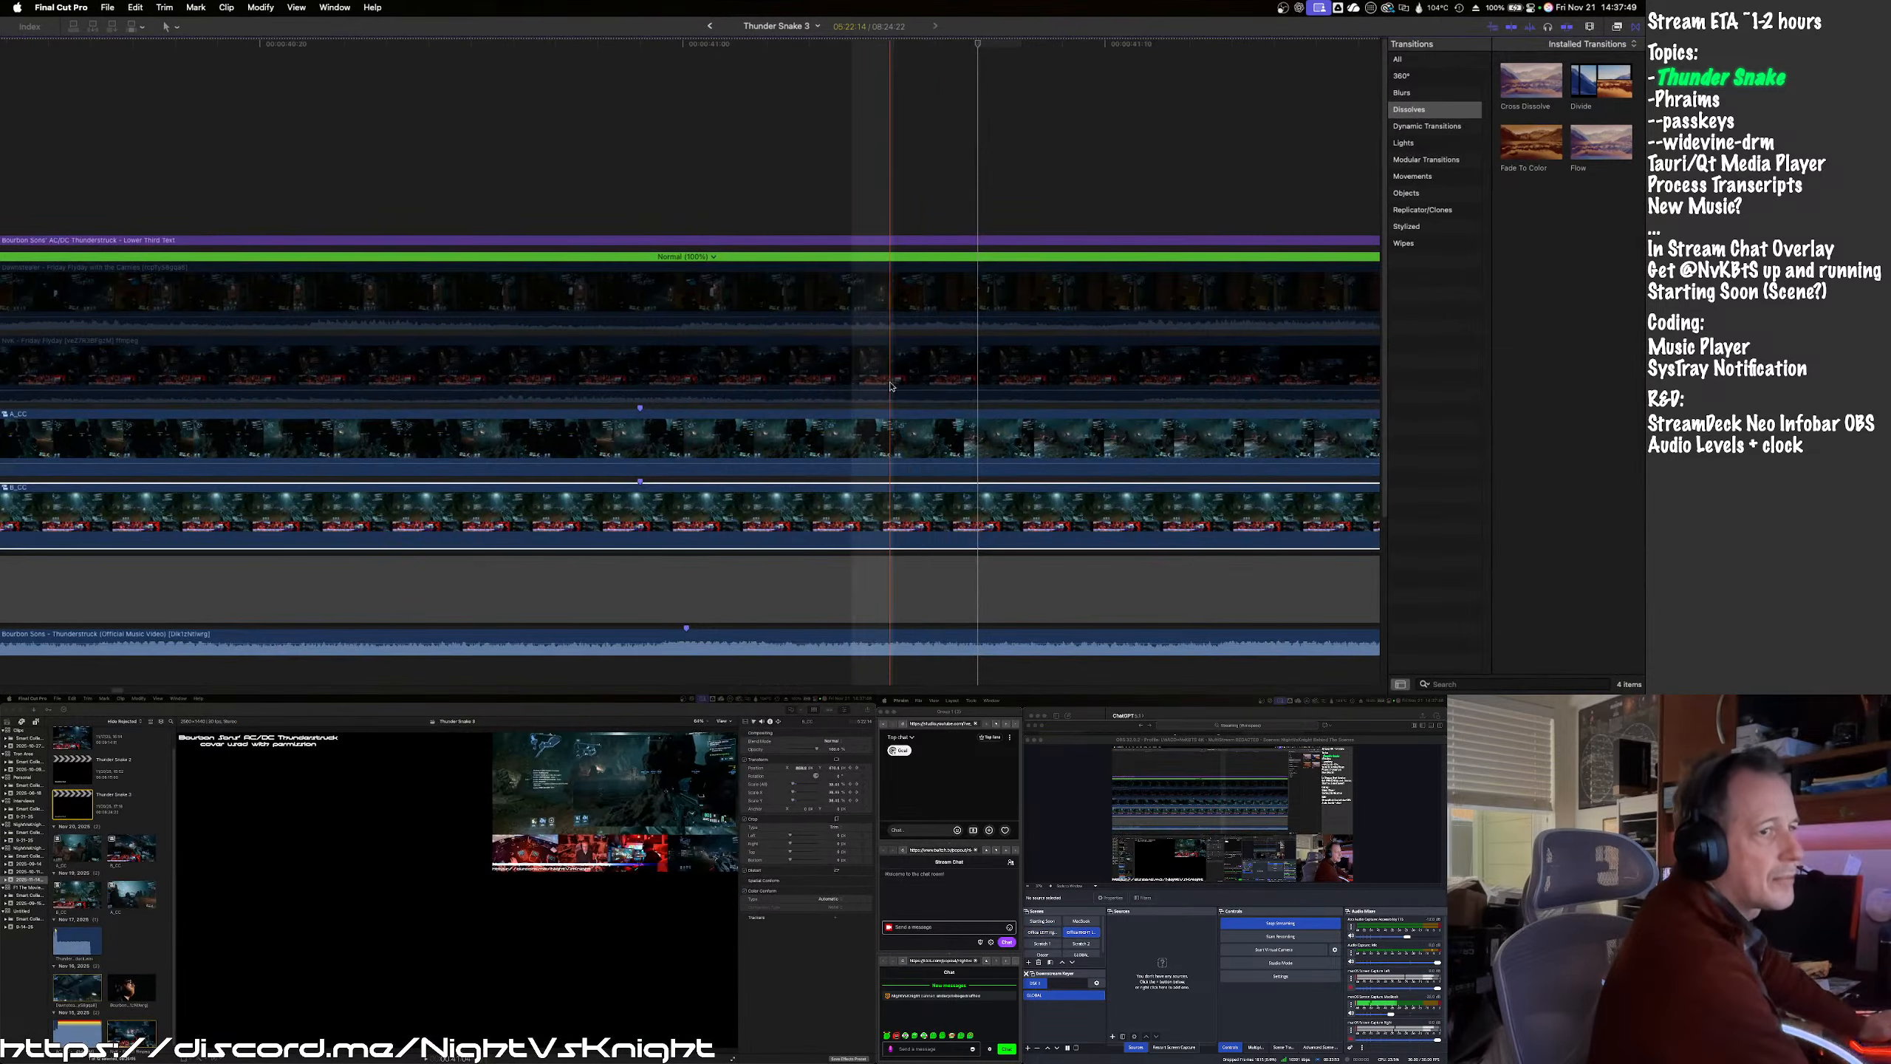
- At the same frame, scale the upper gameplay clip to 100% and place it at X 0 px, Y 0 px
left_click(936, 432)
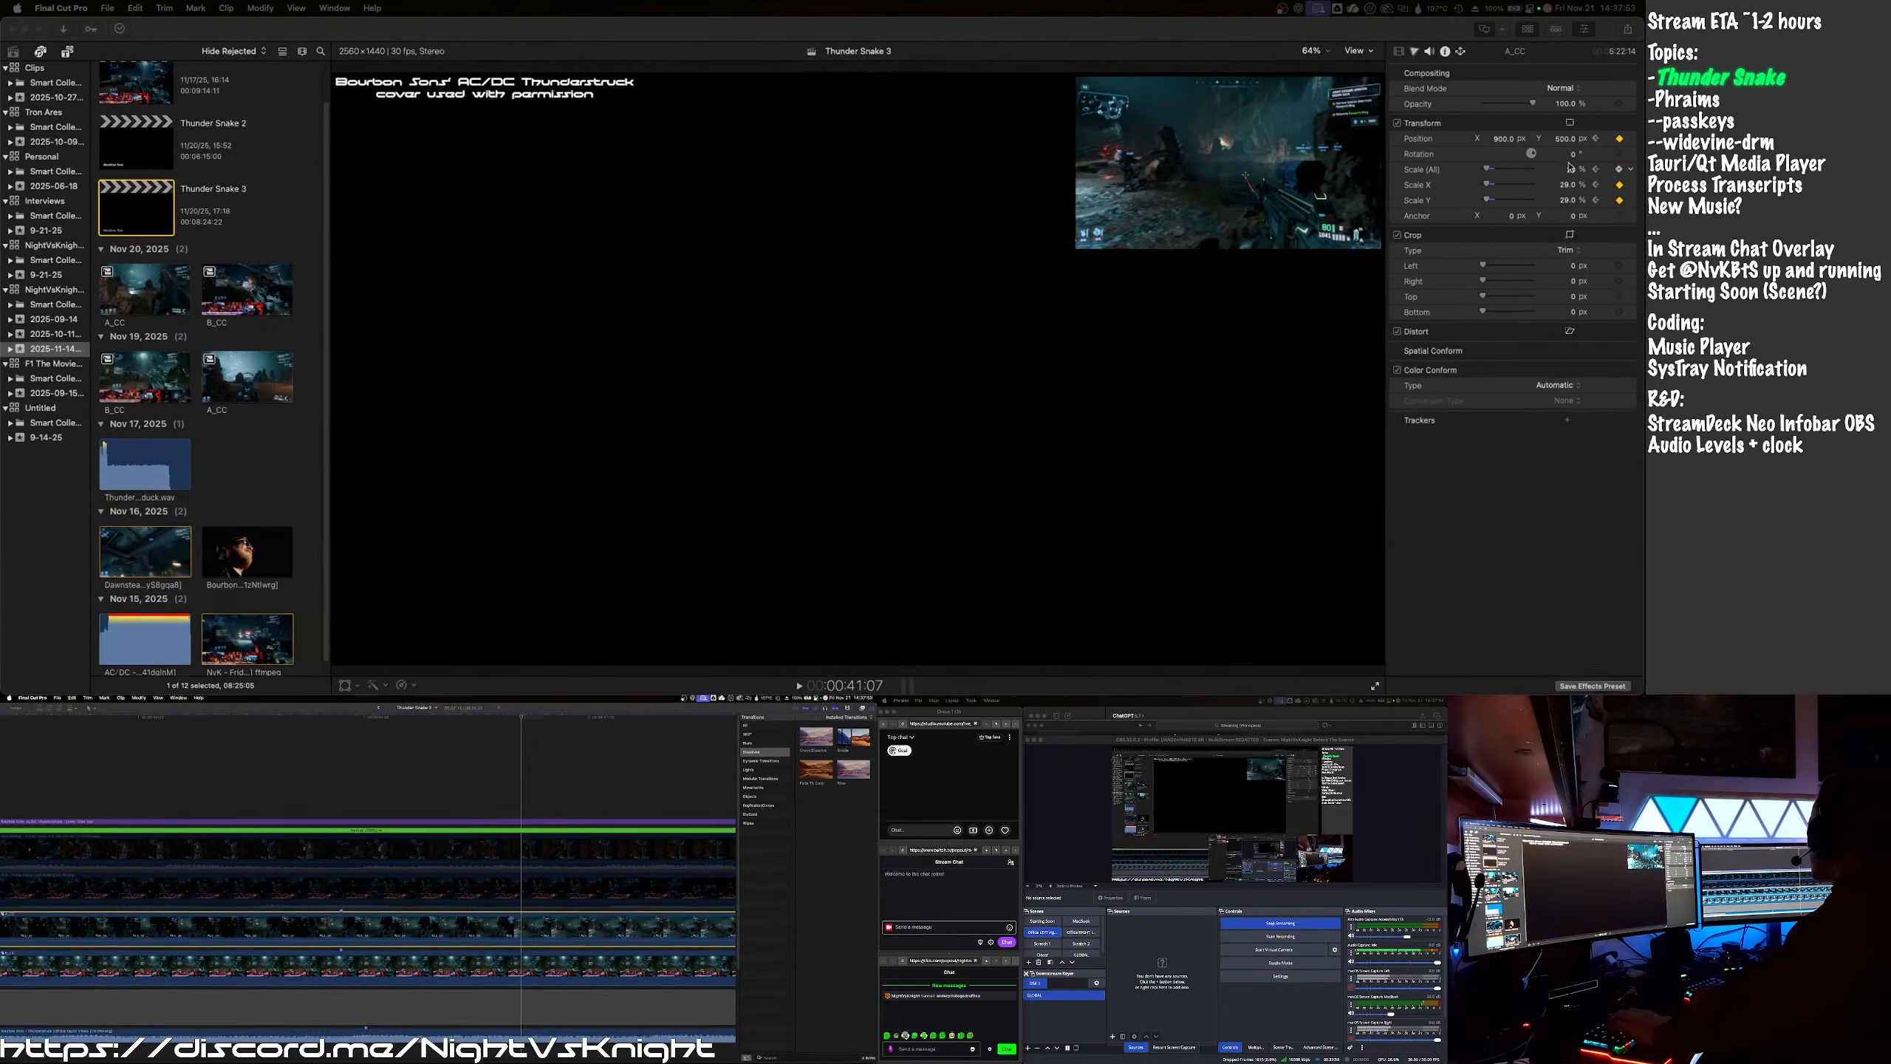
left_click(1570, 167)
type("10")
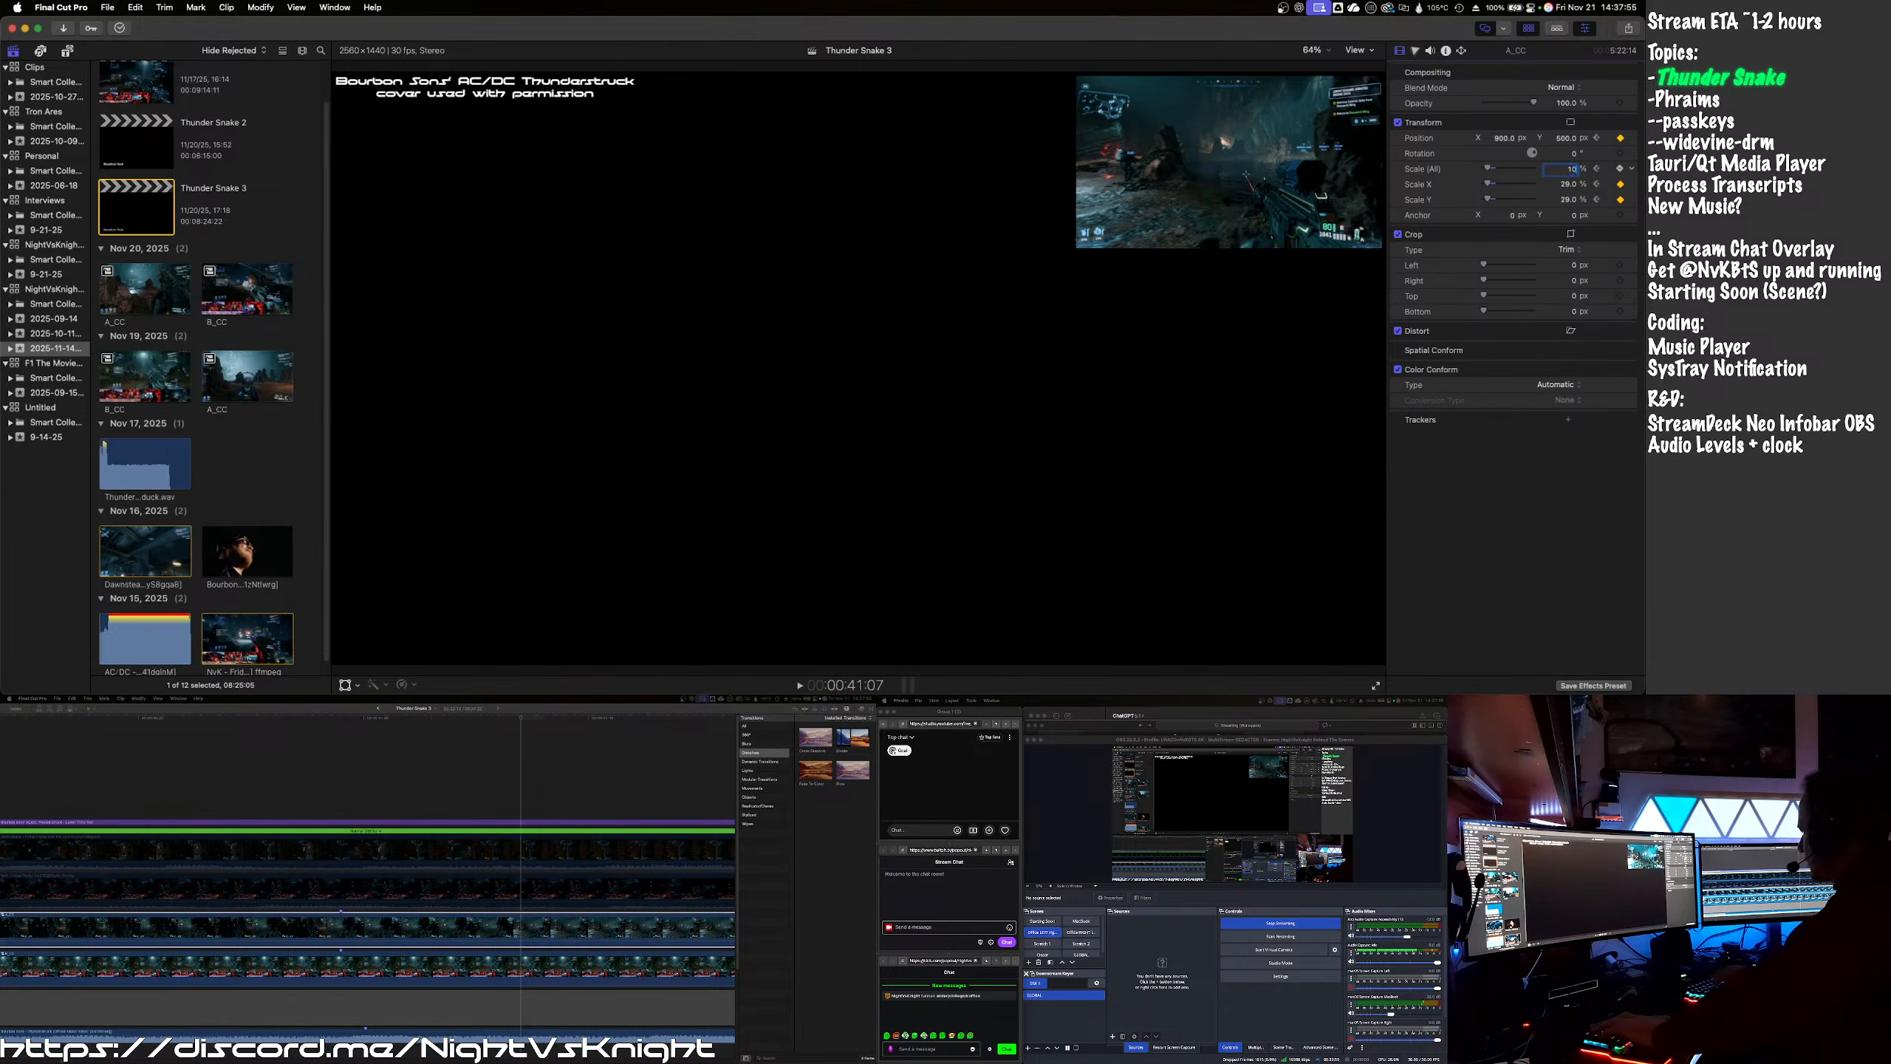
type("0")
key("shift+Tab")
key("shift+Tab")
key("shift+Tab")
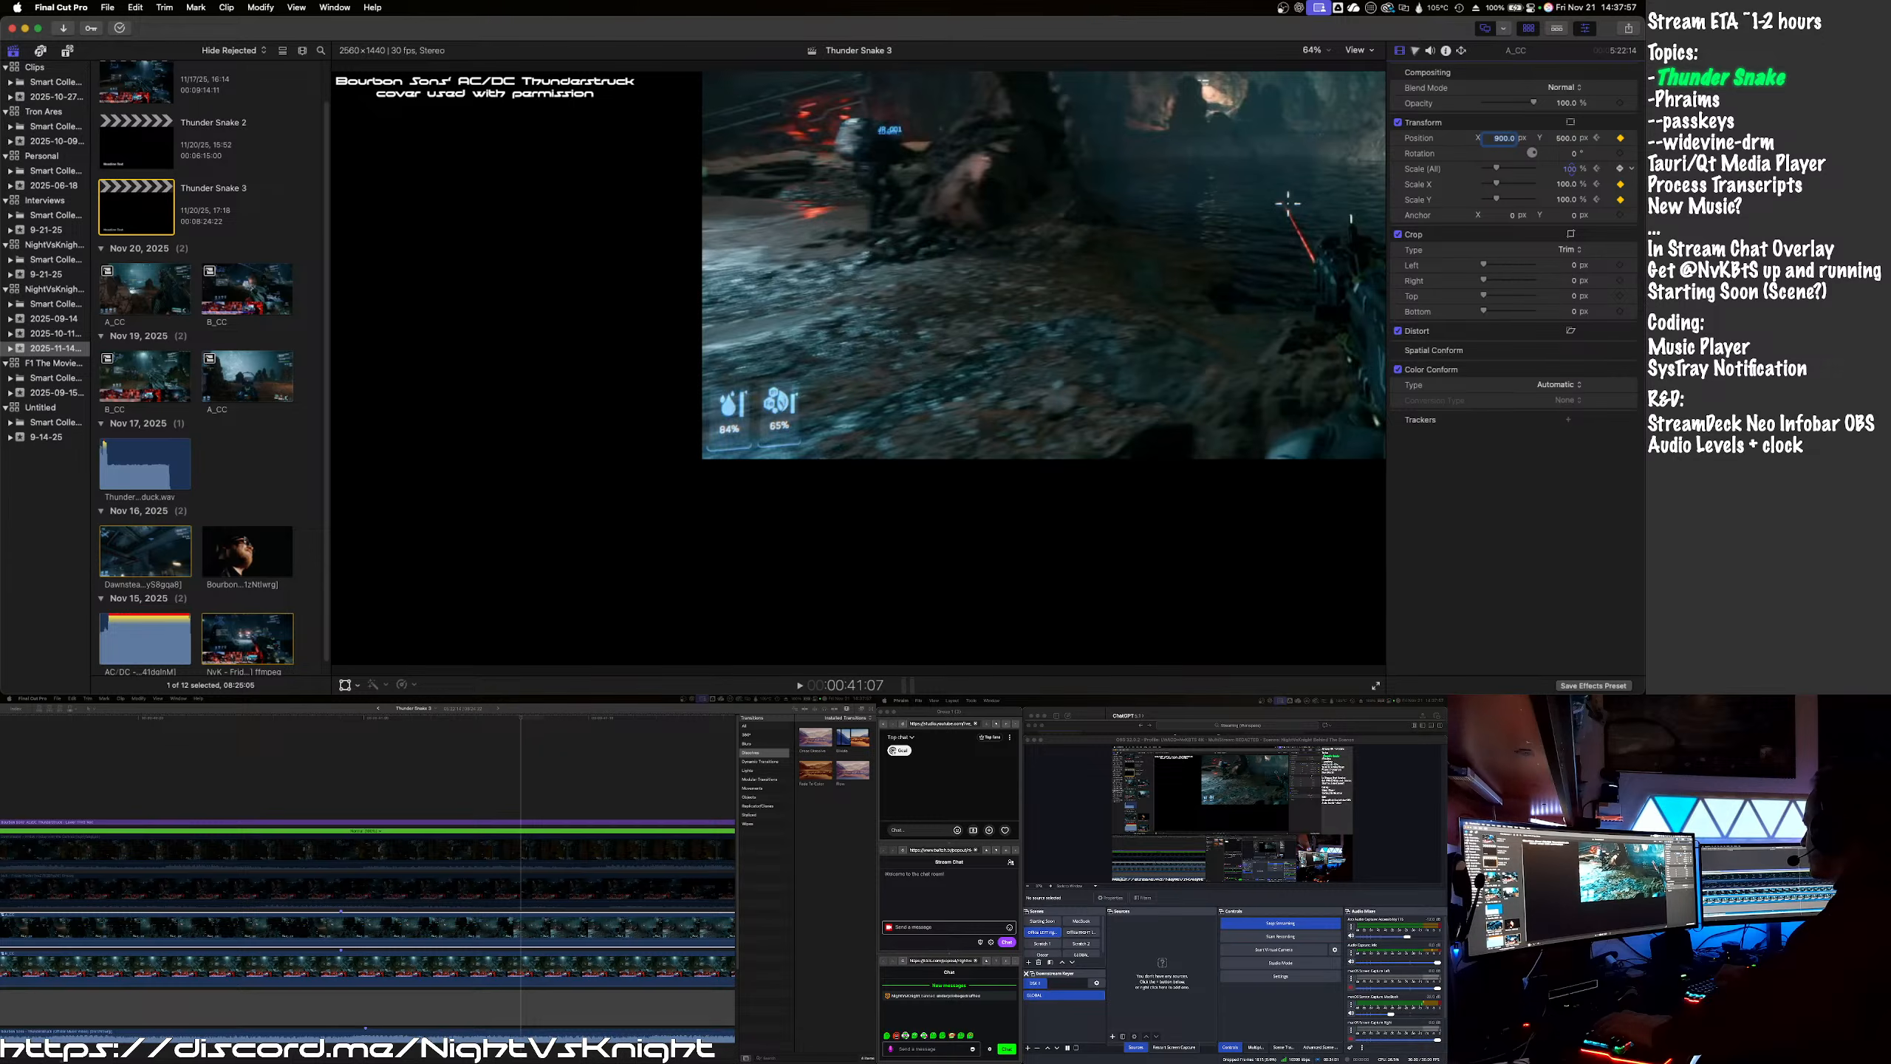
type("0")
key("Tab")
type("0")
key("Return")
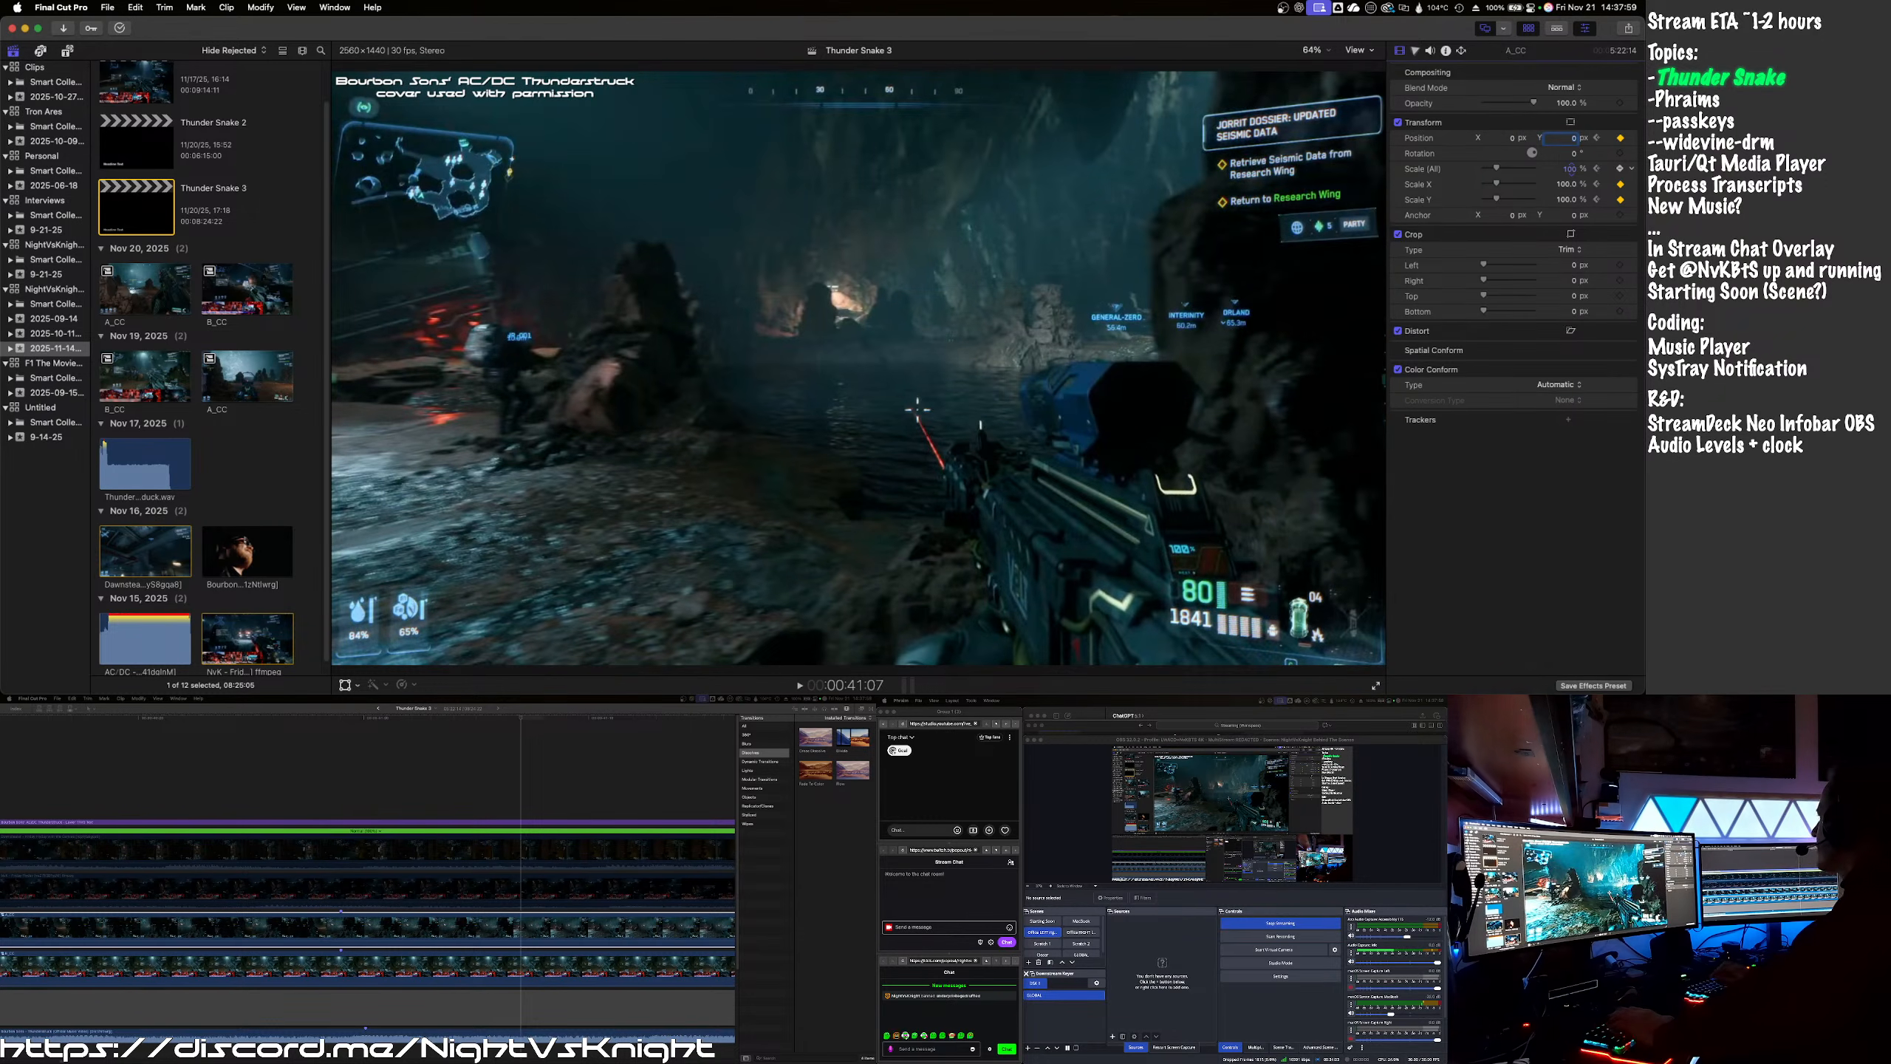
- Play back the newly keyframed gameplay swap and examine its timing around the clip markers
left_click(86, 718)
key("super+minus")
key("space")
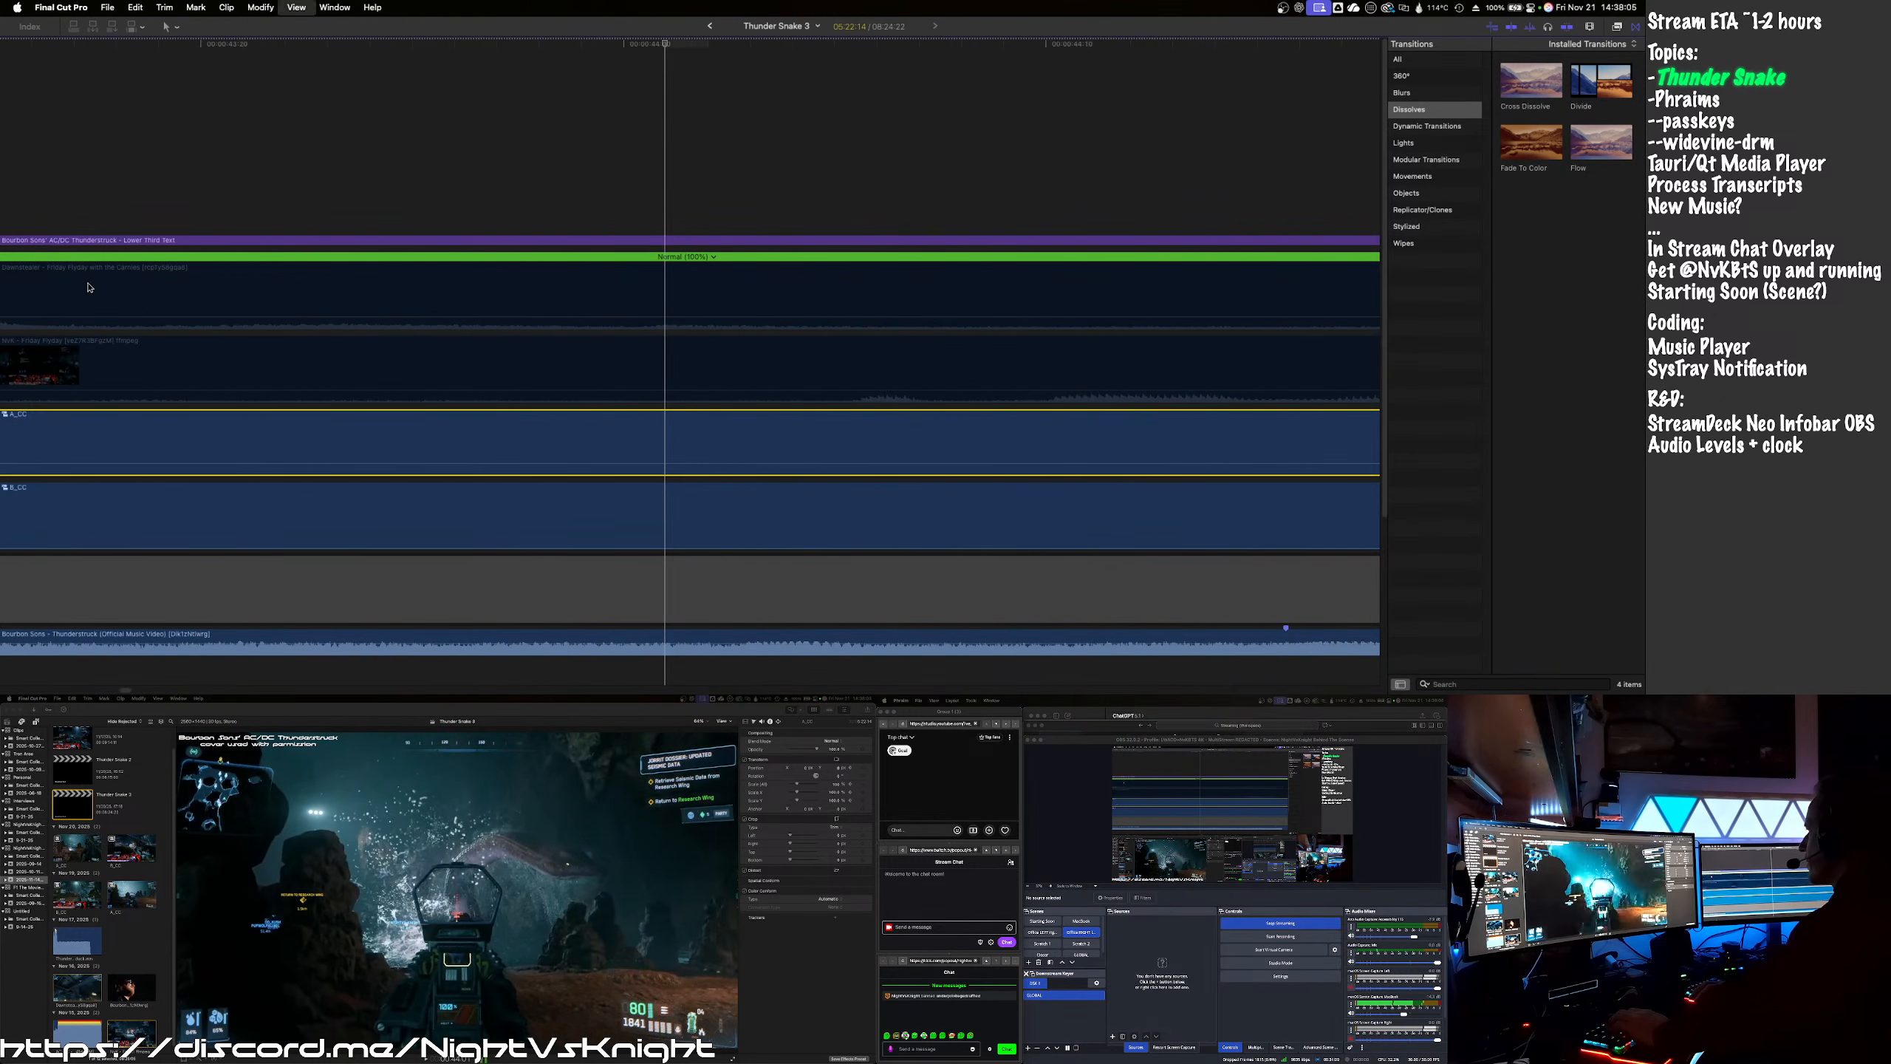
key("z")
left_click(90, 274, "alt")
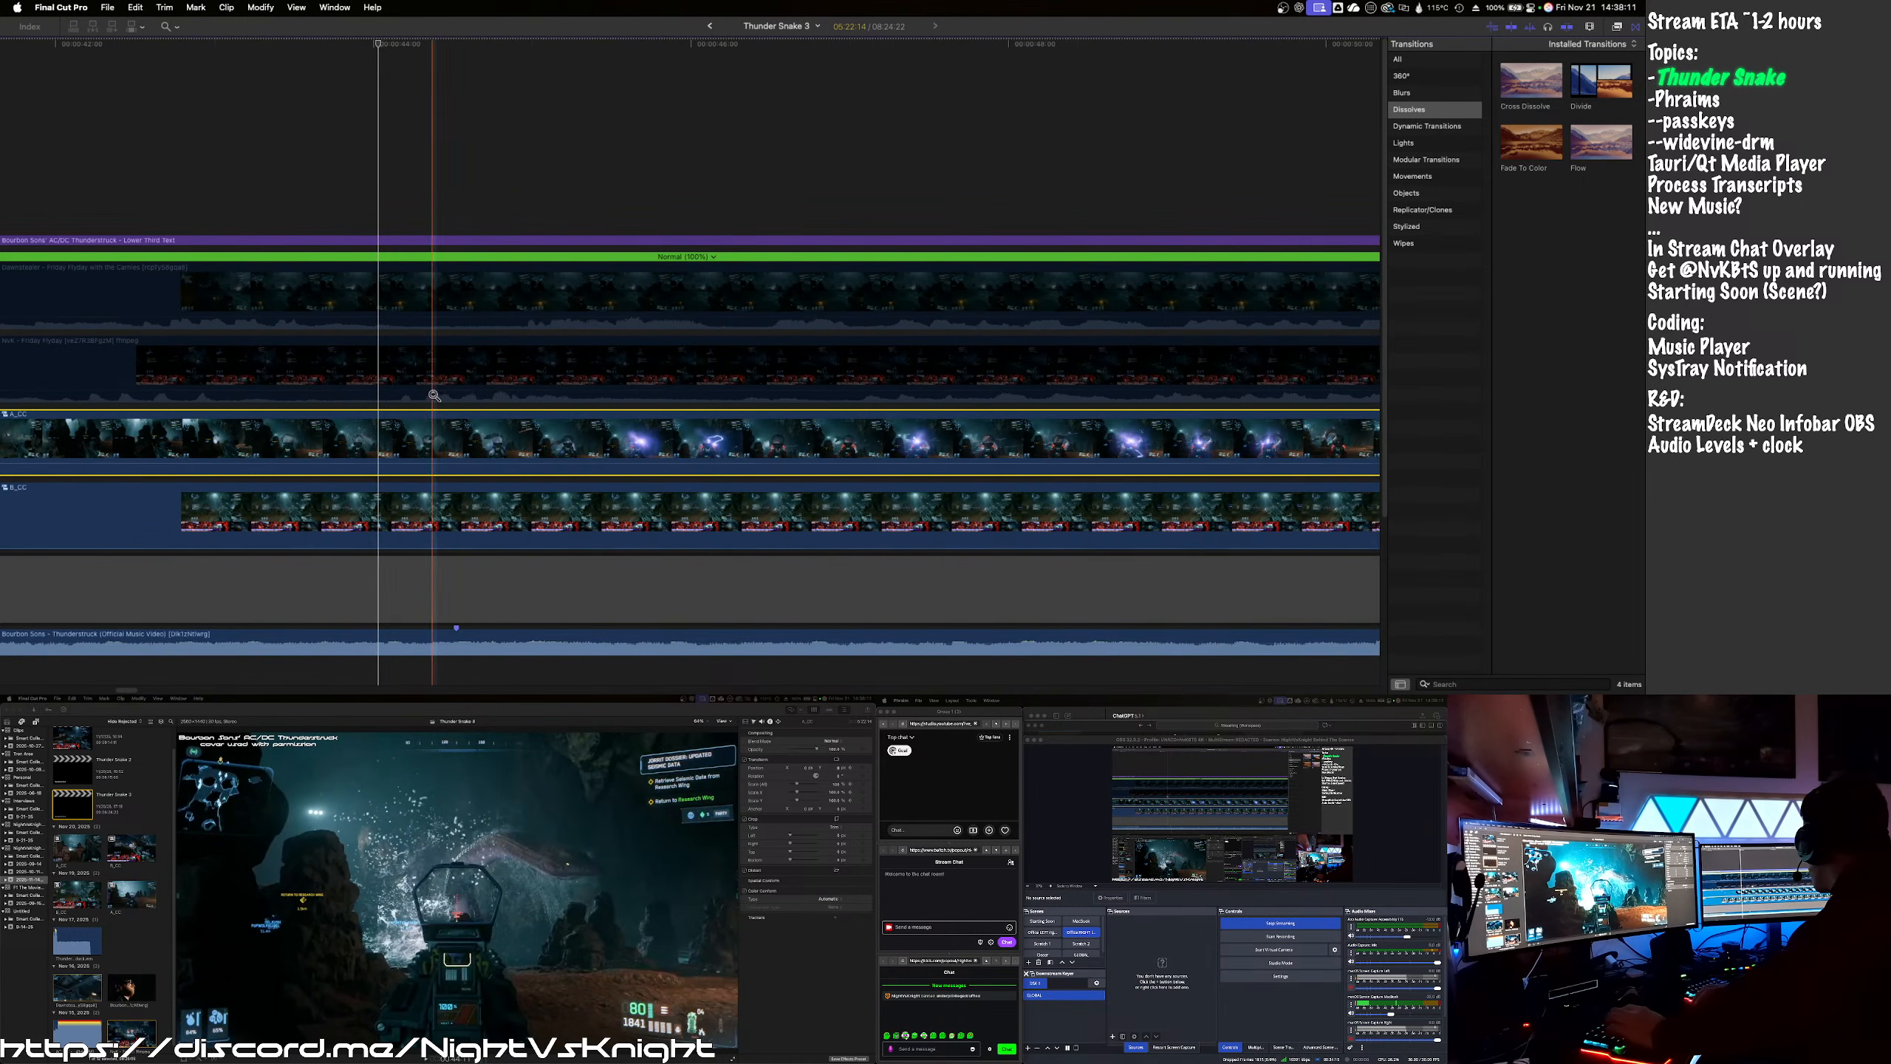
left_click(432, 389, "alt")
scroll(432, 389, "left", 5)
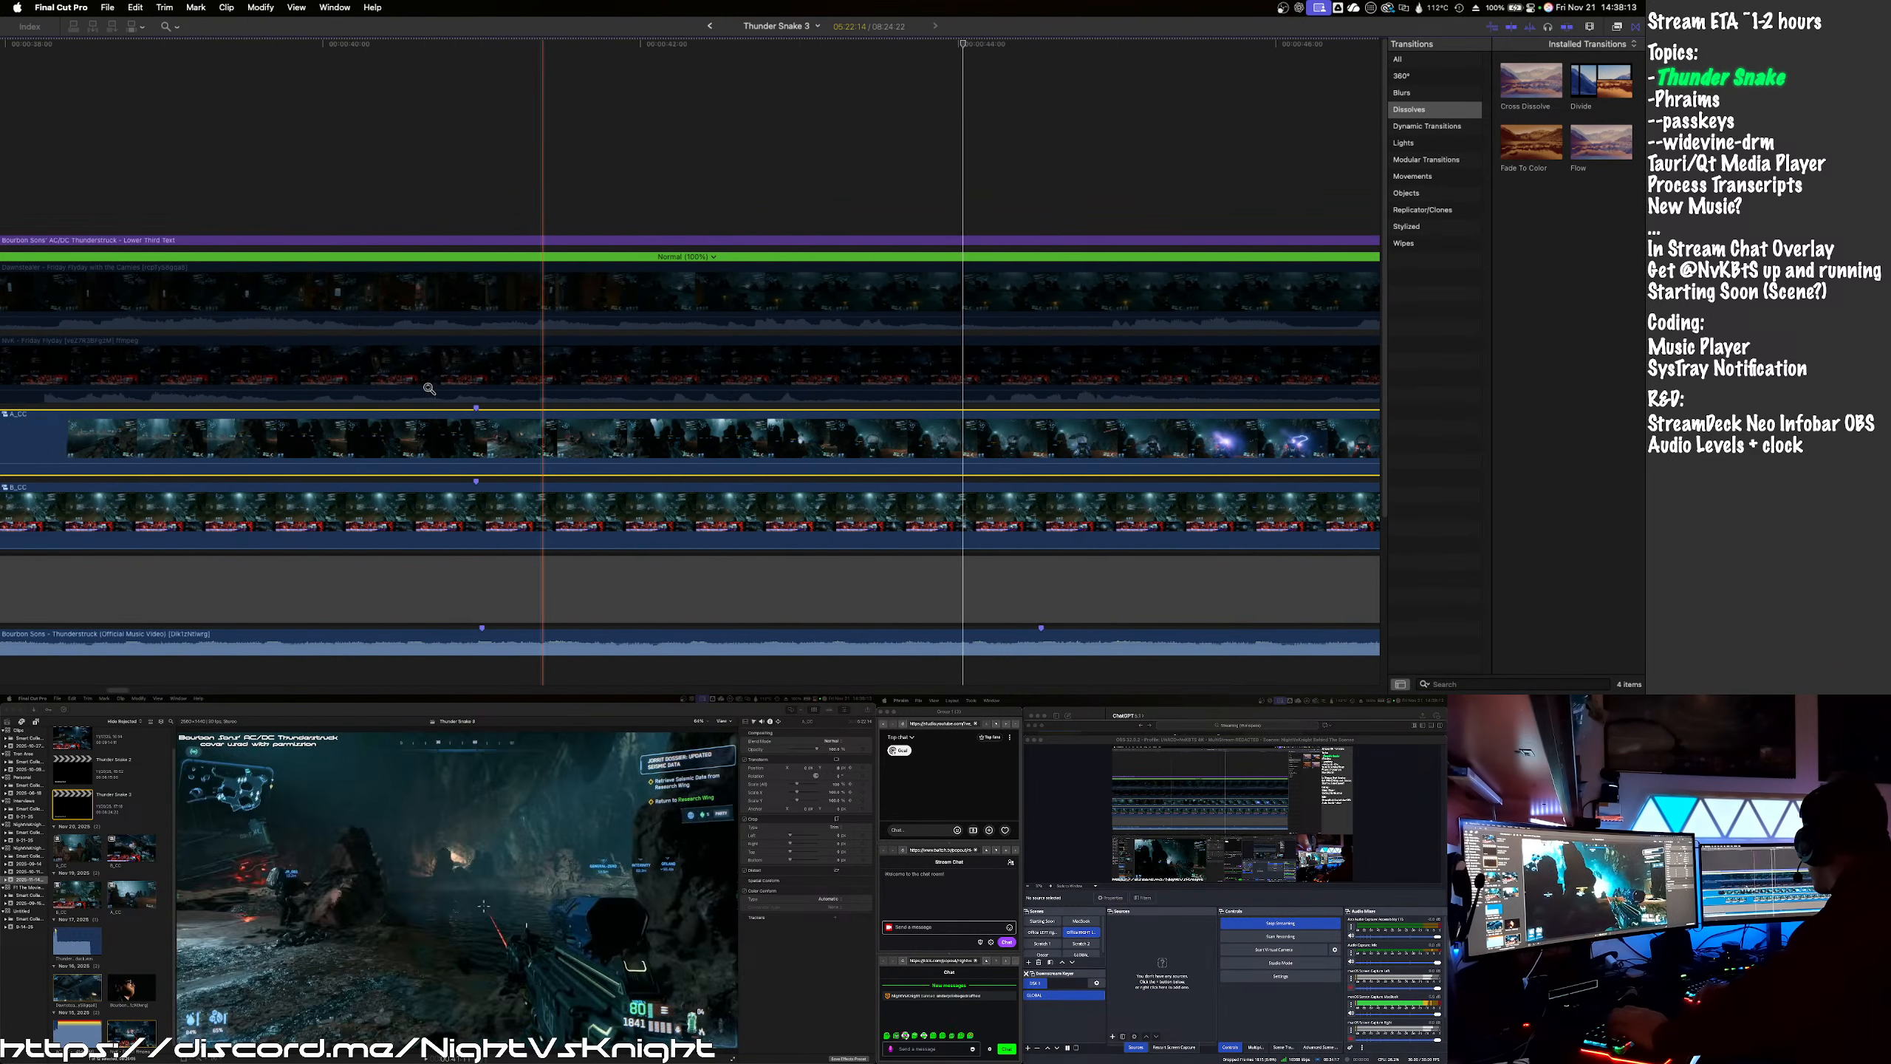
key("space")
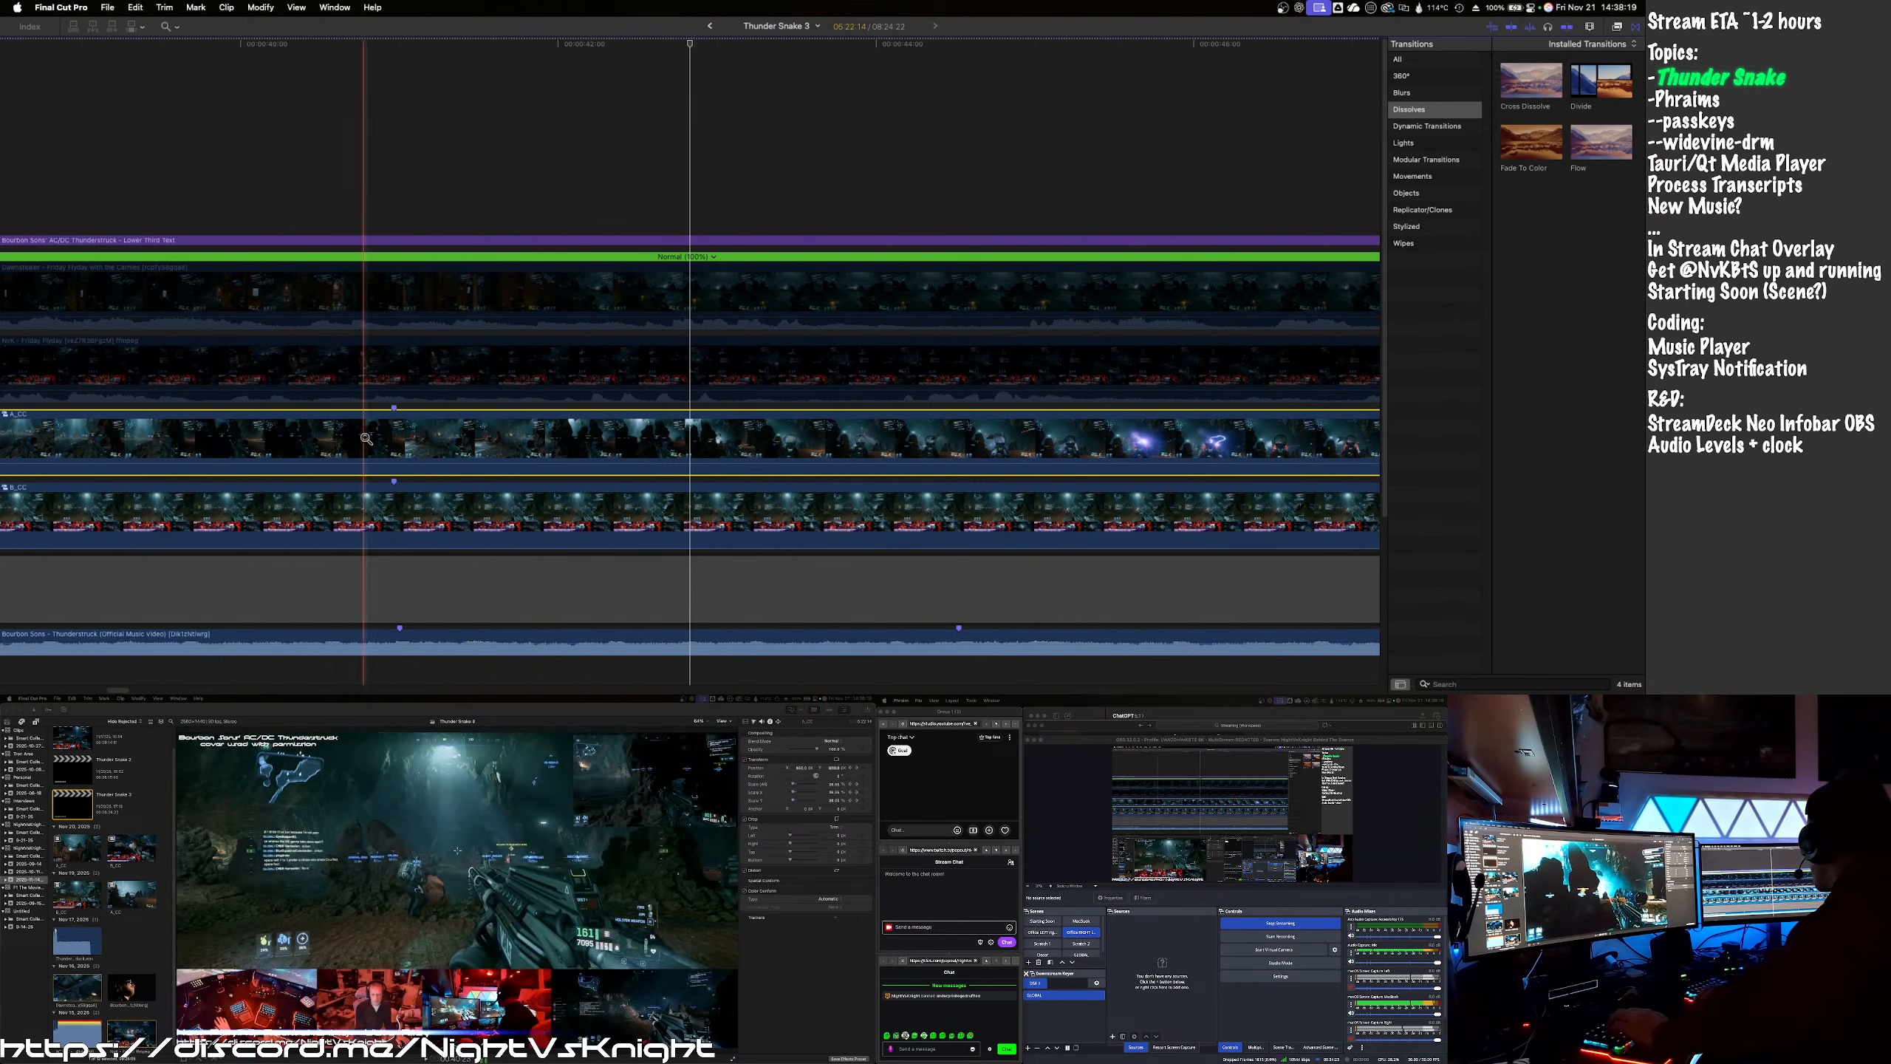
- Split the upper and lower gameplay clips at their markers and swap the stacking order of the segments after the cut
key("a")
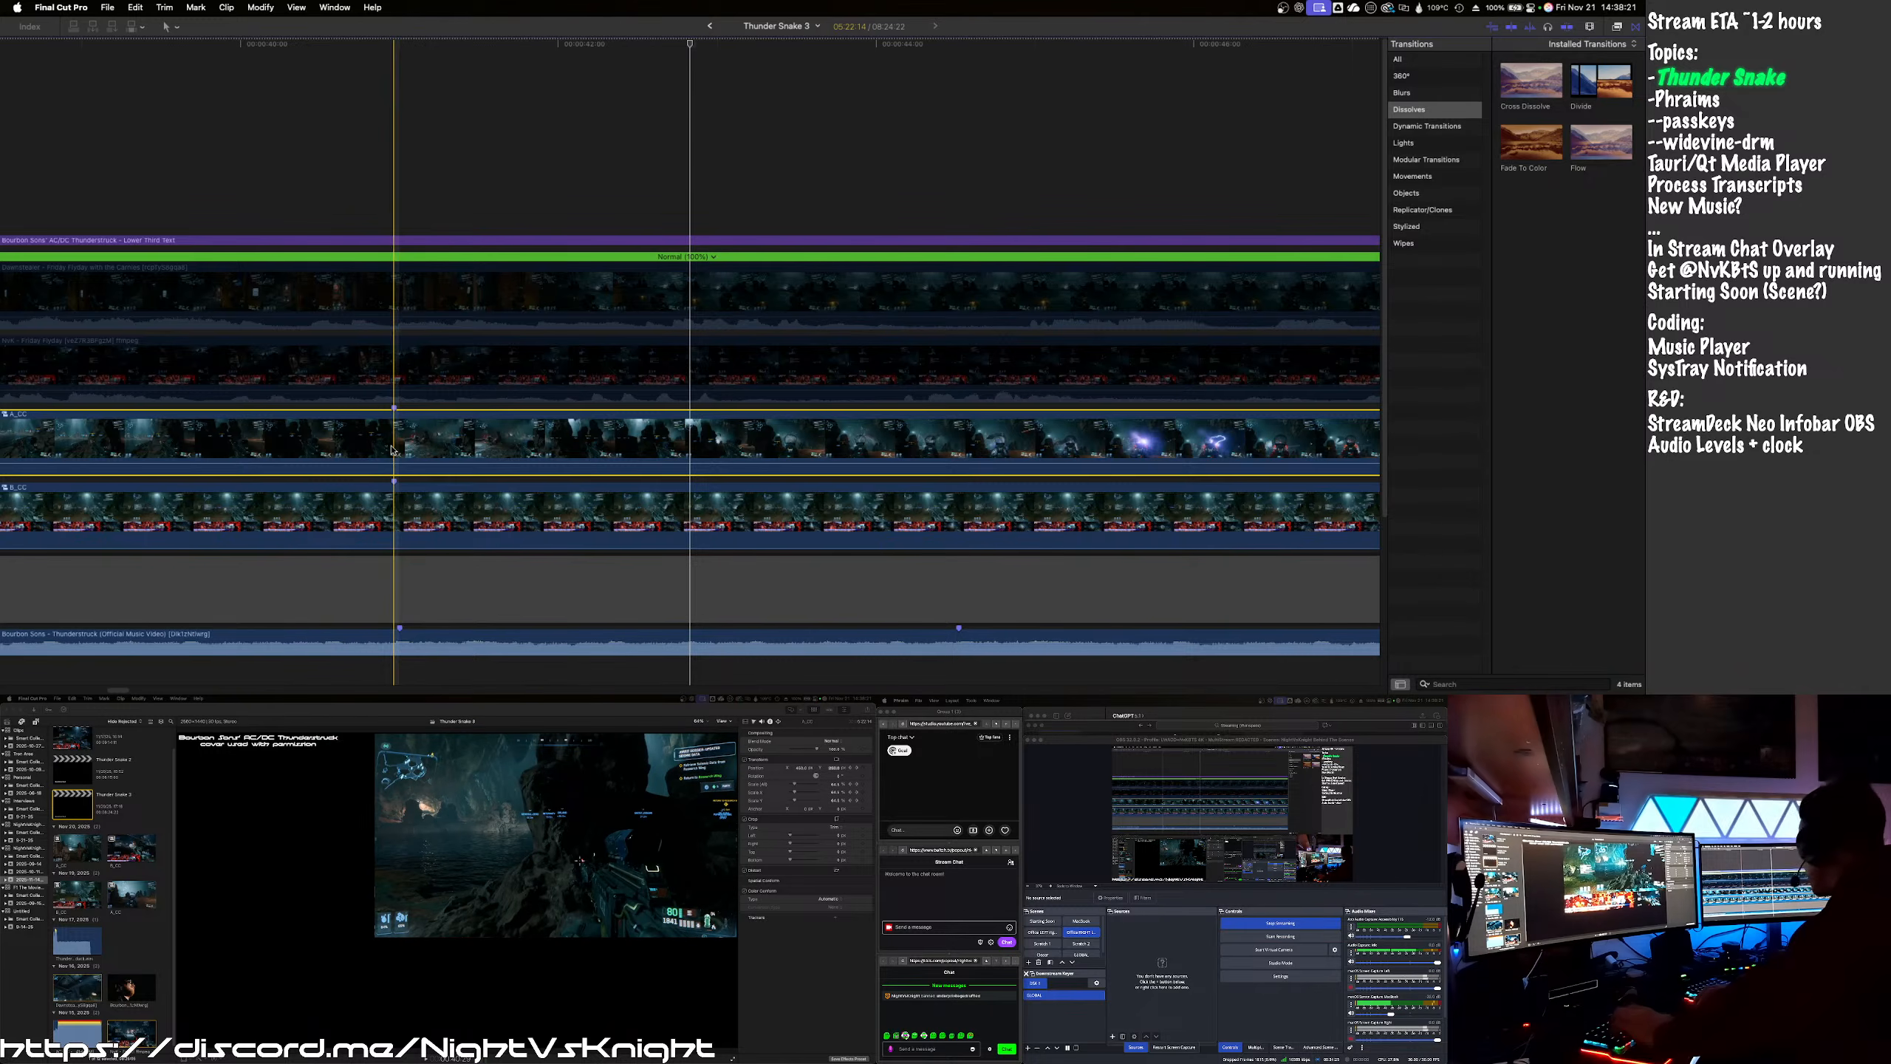
key("super+b")
left_click(393, 504)
key("super+b")
left_click(427, 516)
left_click_drag(429, 517, 431, 443)
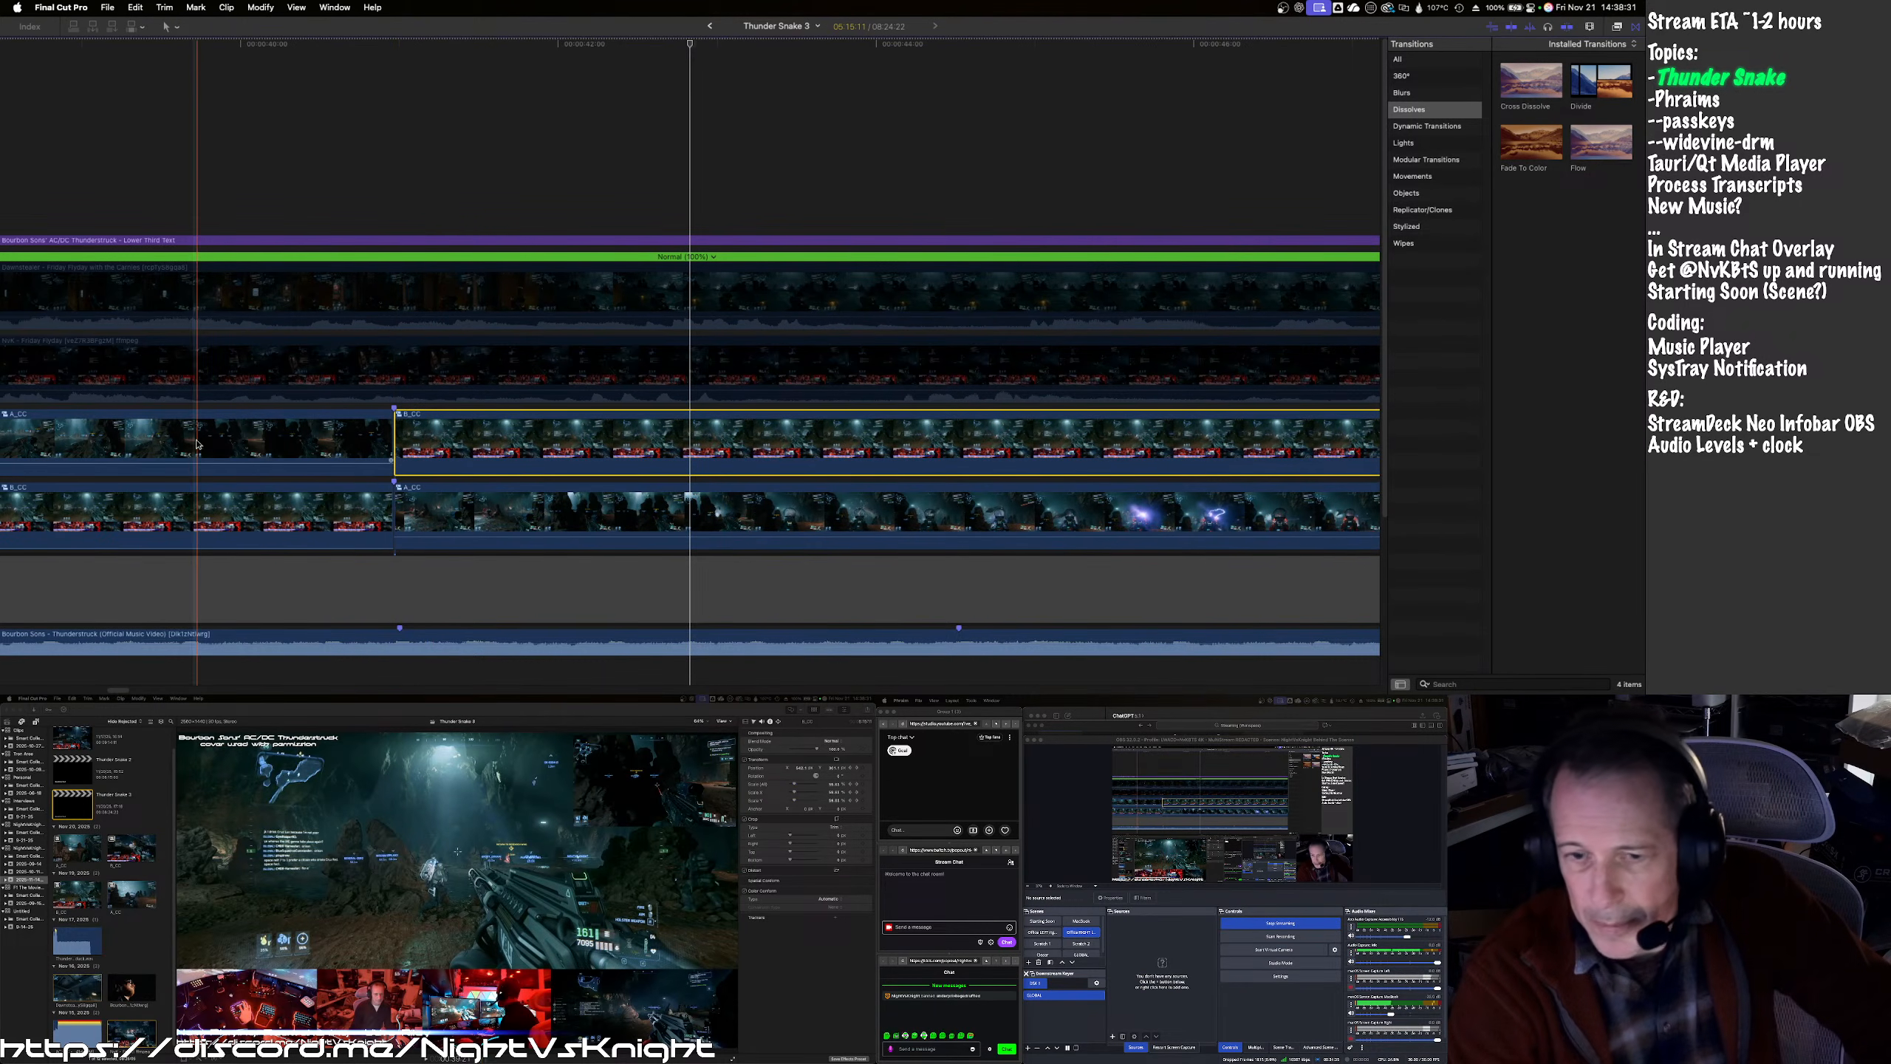
- Play the timeline onward from the new cut and step back eight frames to examine where the next swap could go
key("space")
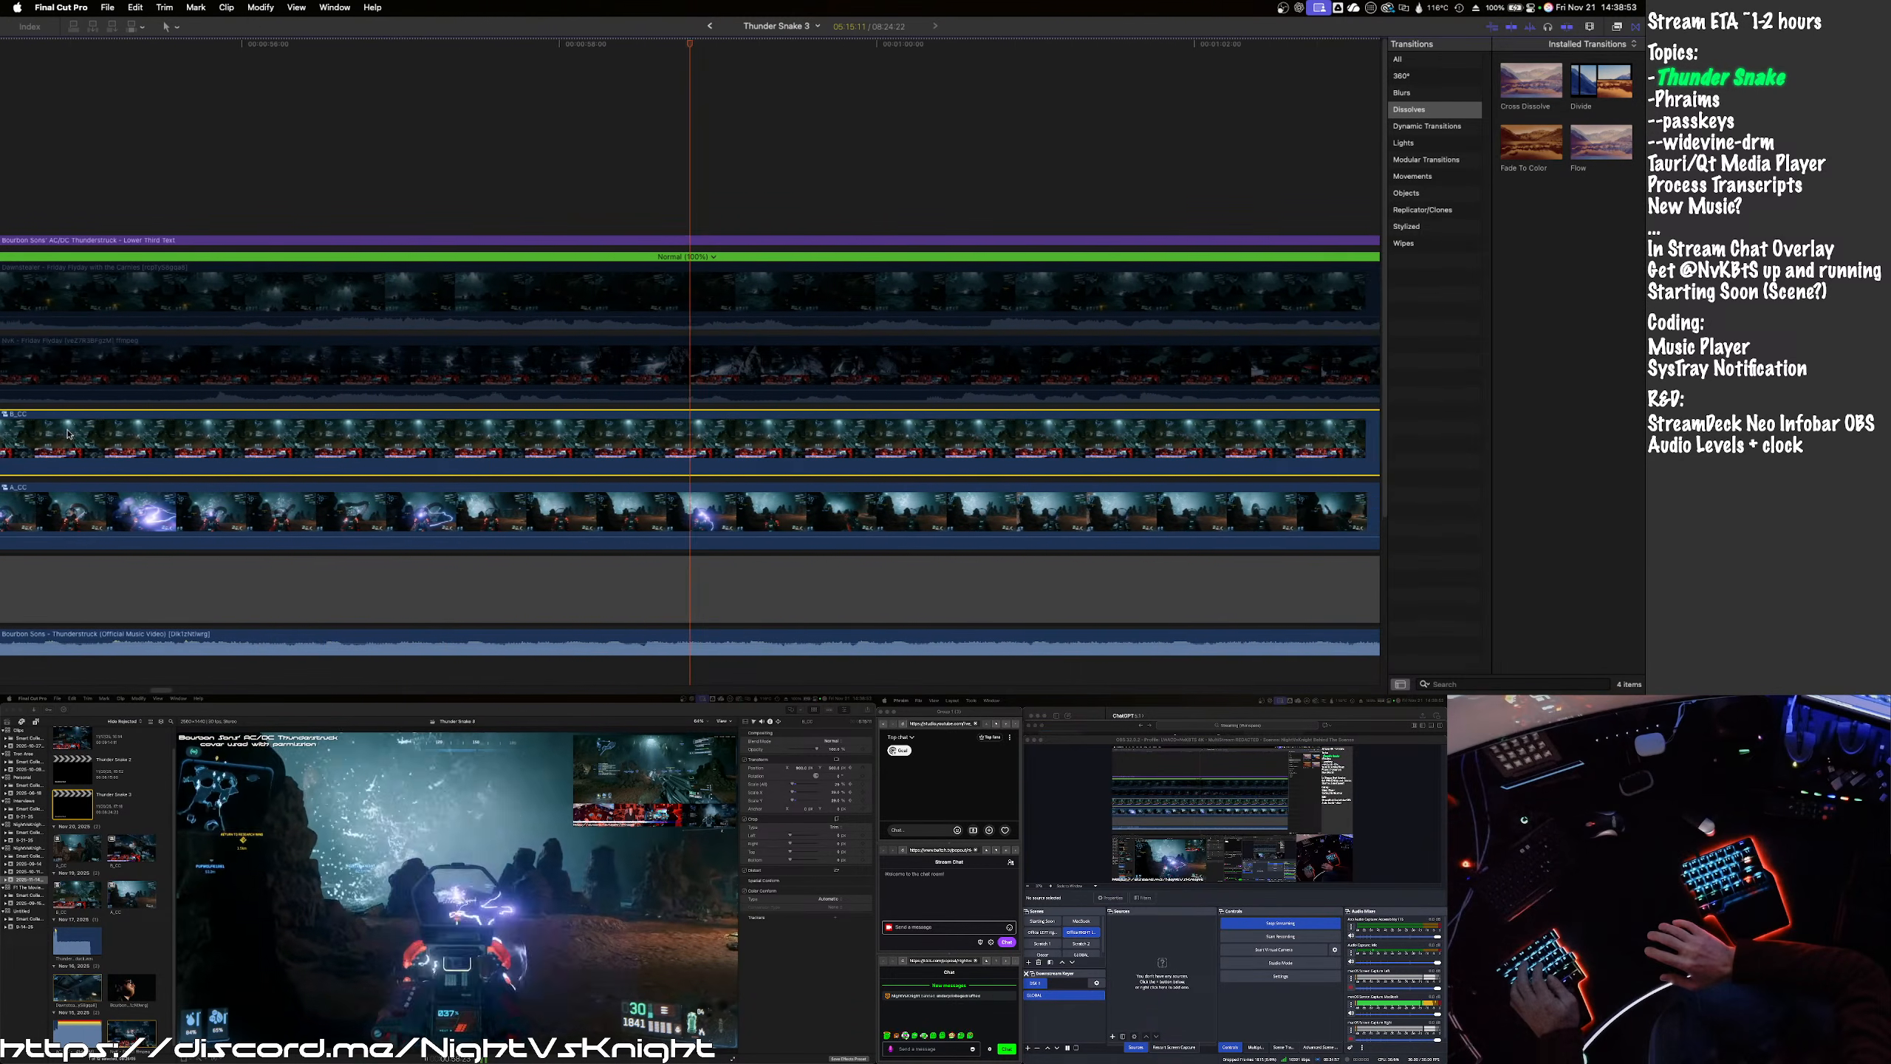
key("space")
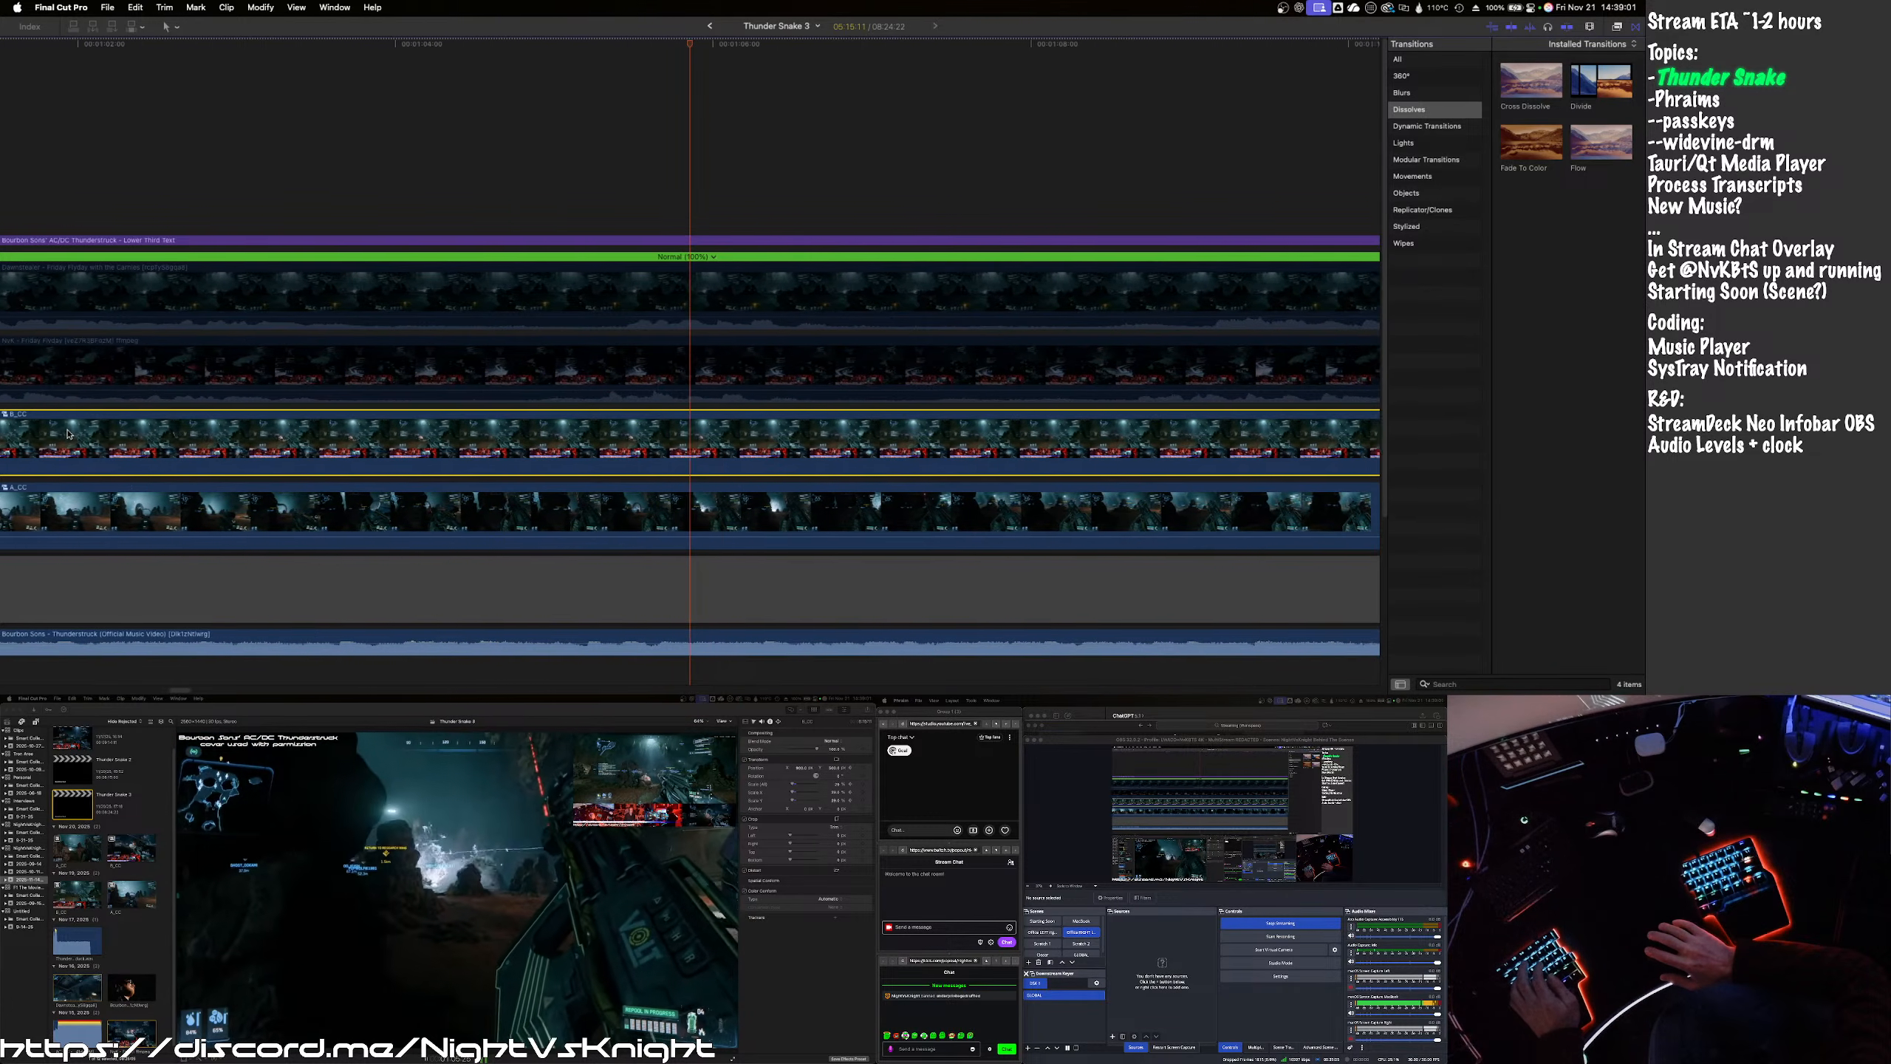
key("space")
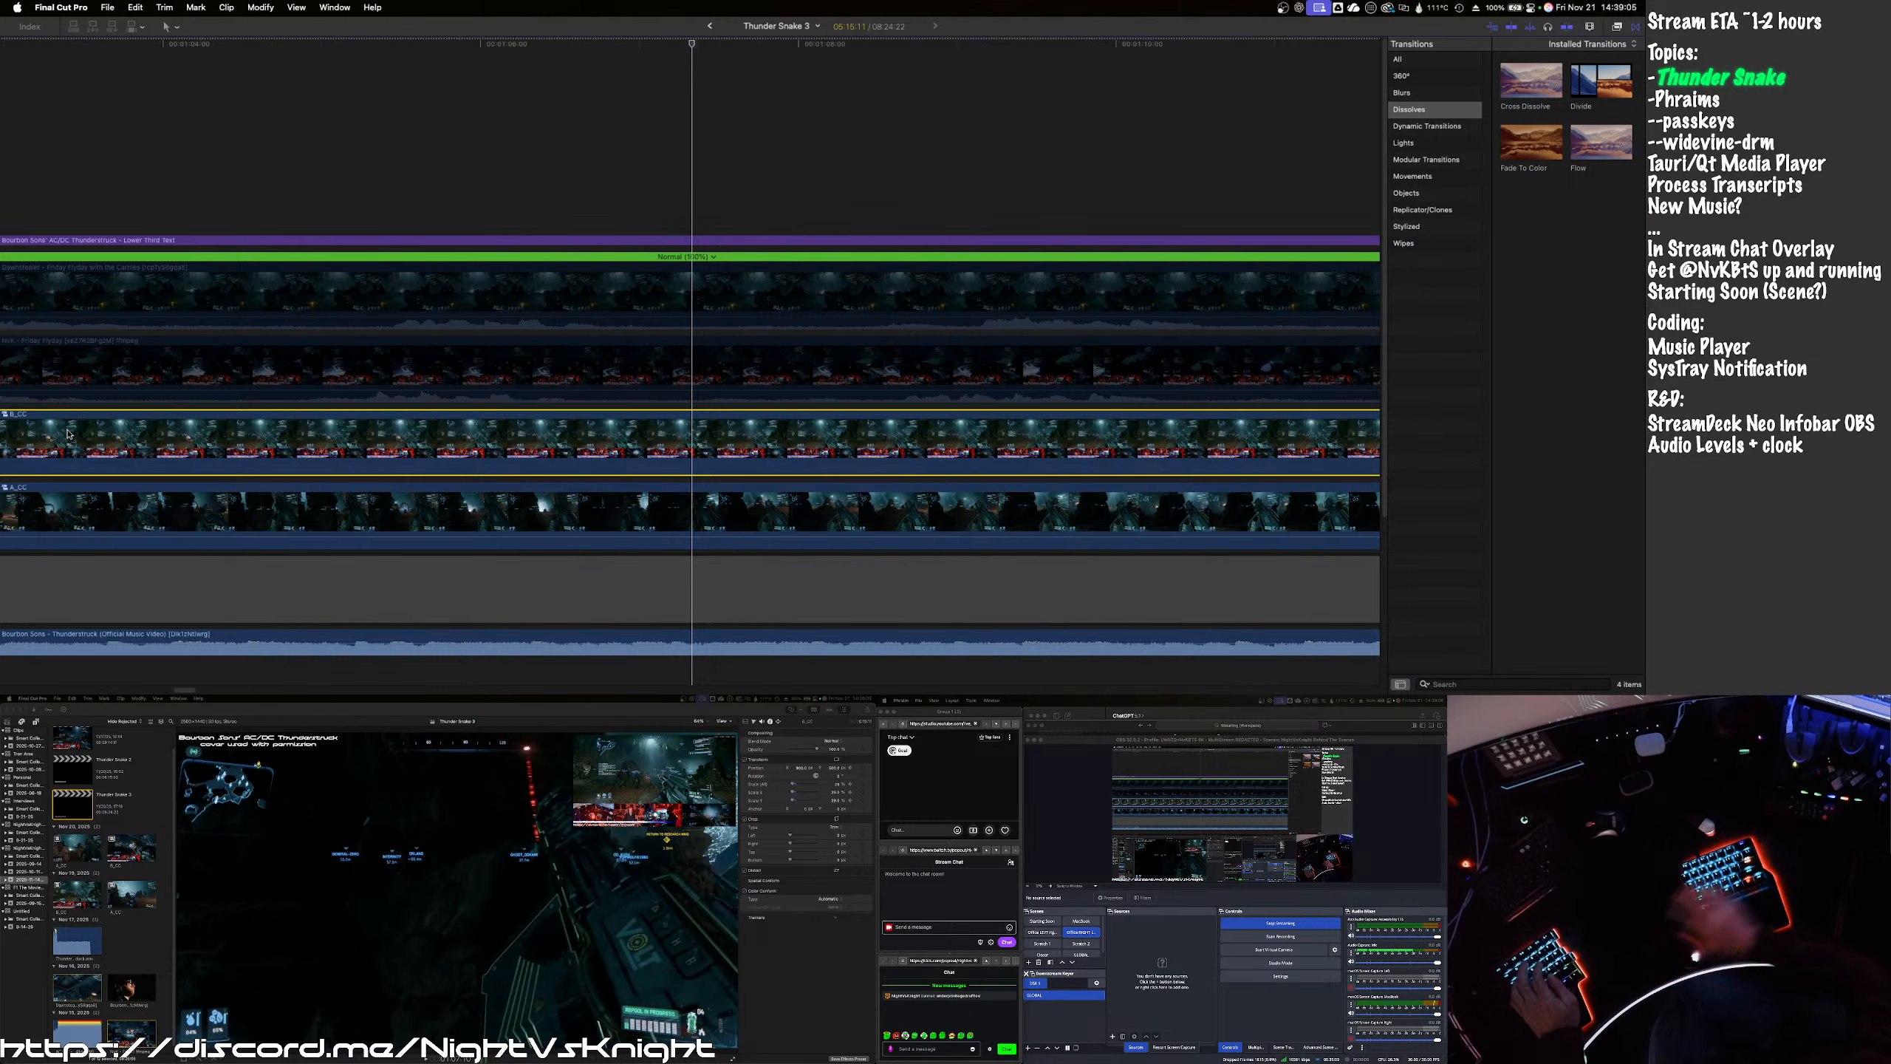
key("Left")
key("Left")
key("Left")
key("Left")
key("Left")
key("Left")
key("Left")
key("Left")
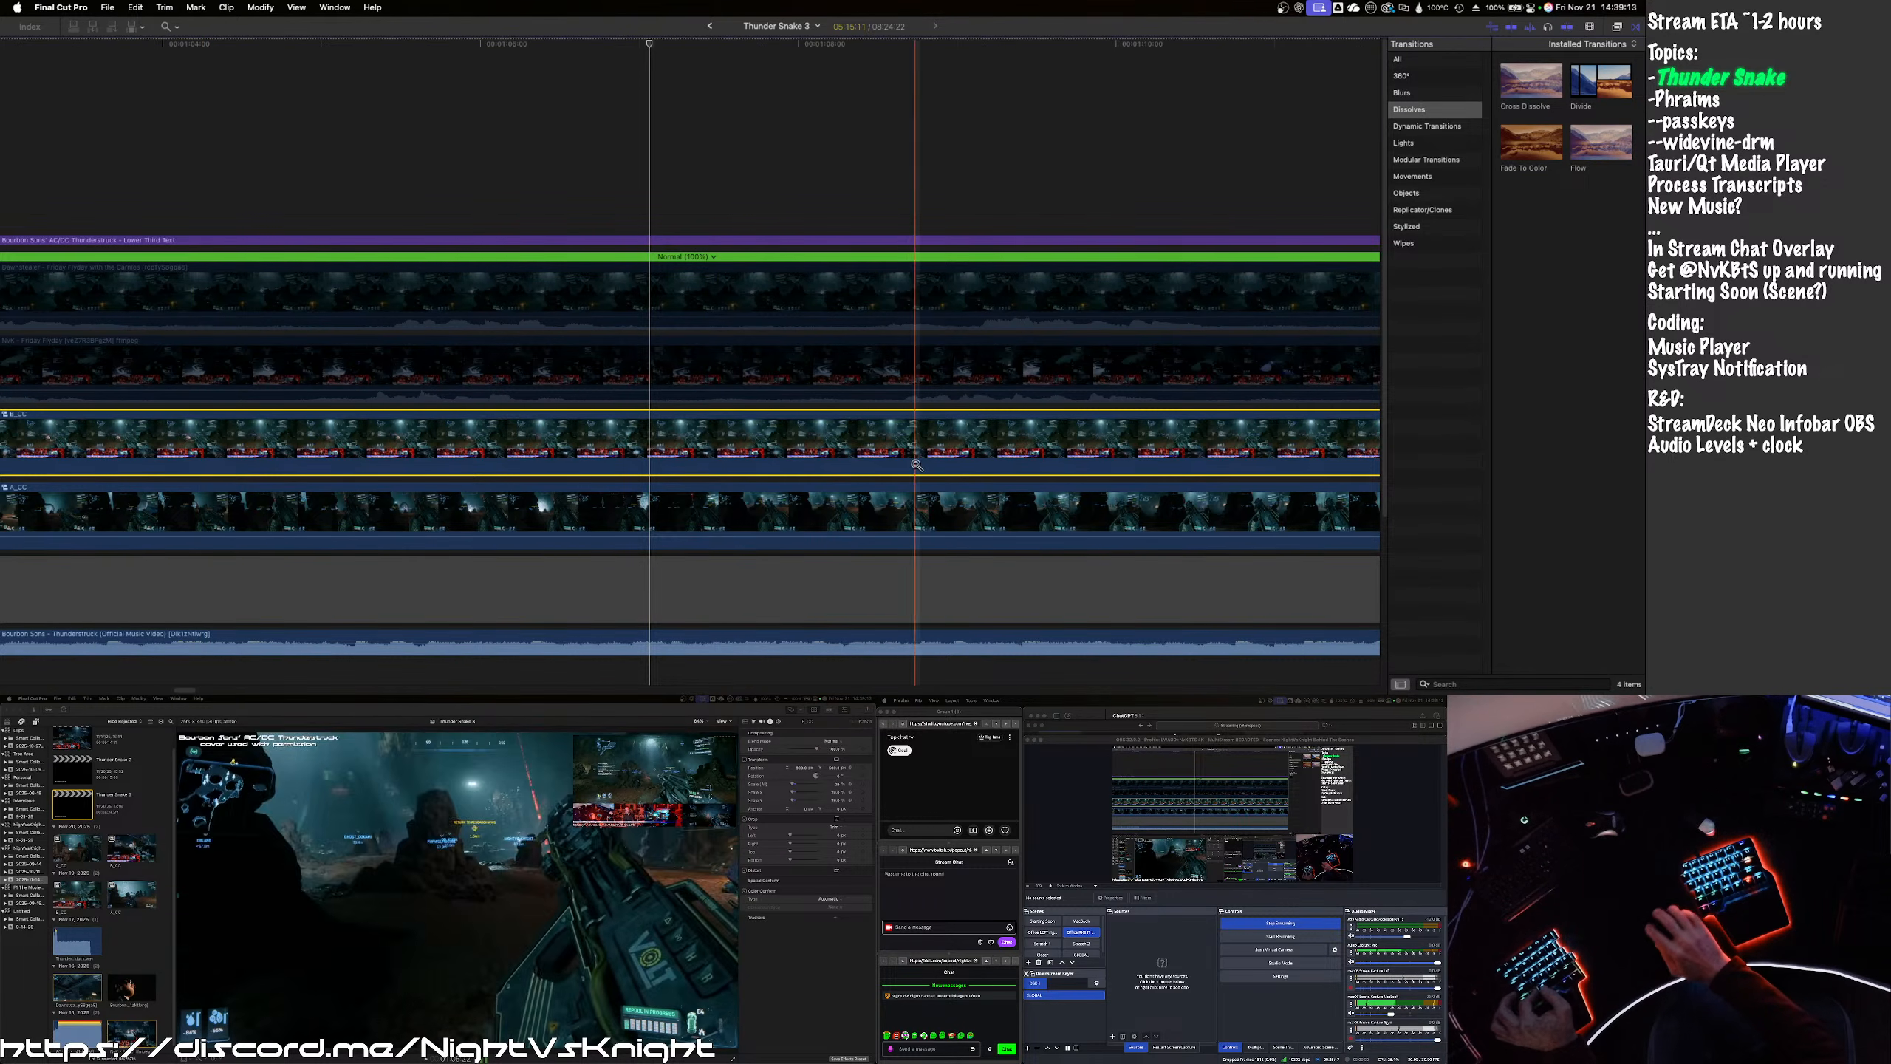
- Select the music clip and play on from its existing beat markers, adding a marker to it on each following beat
key("cmd+minus")
key("cmd+minus")
key("cmd+minus")
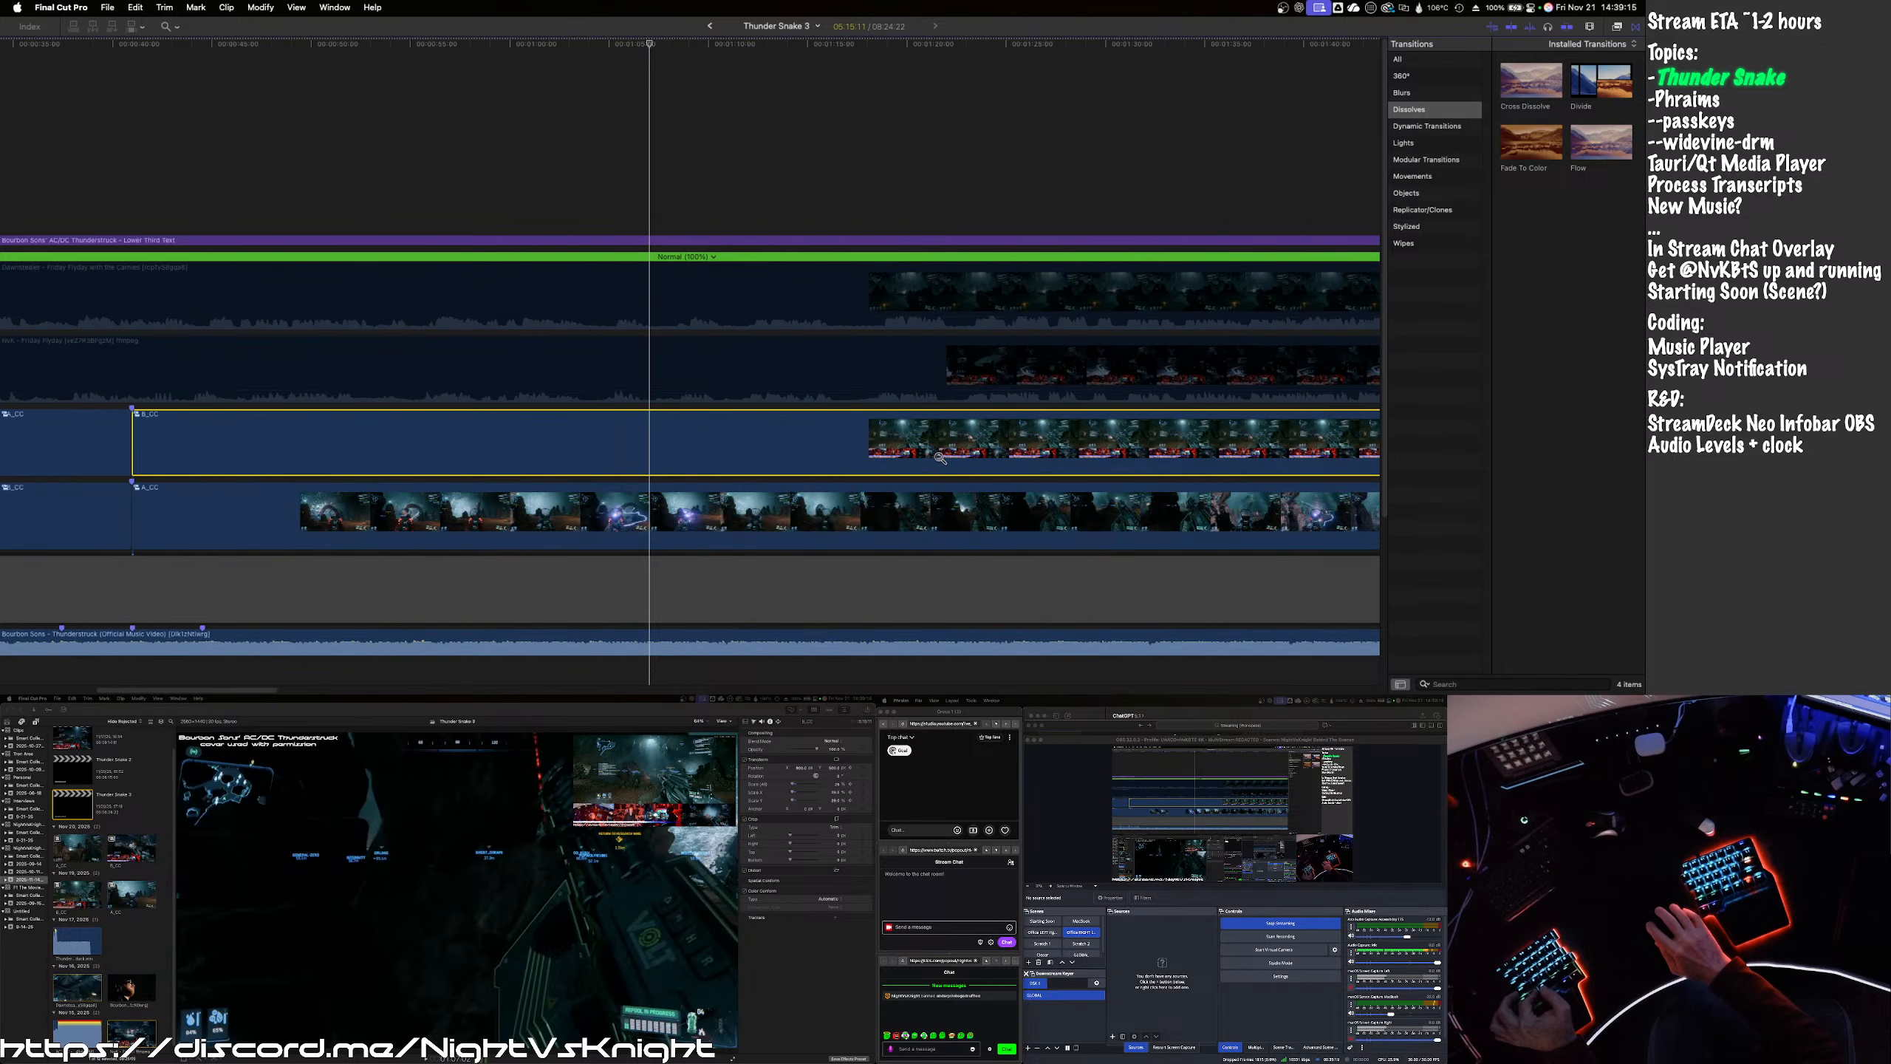
key("cmd+minus")
key("a")
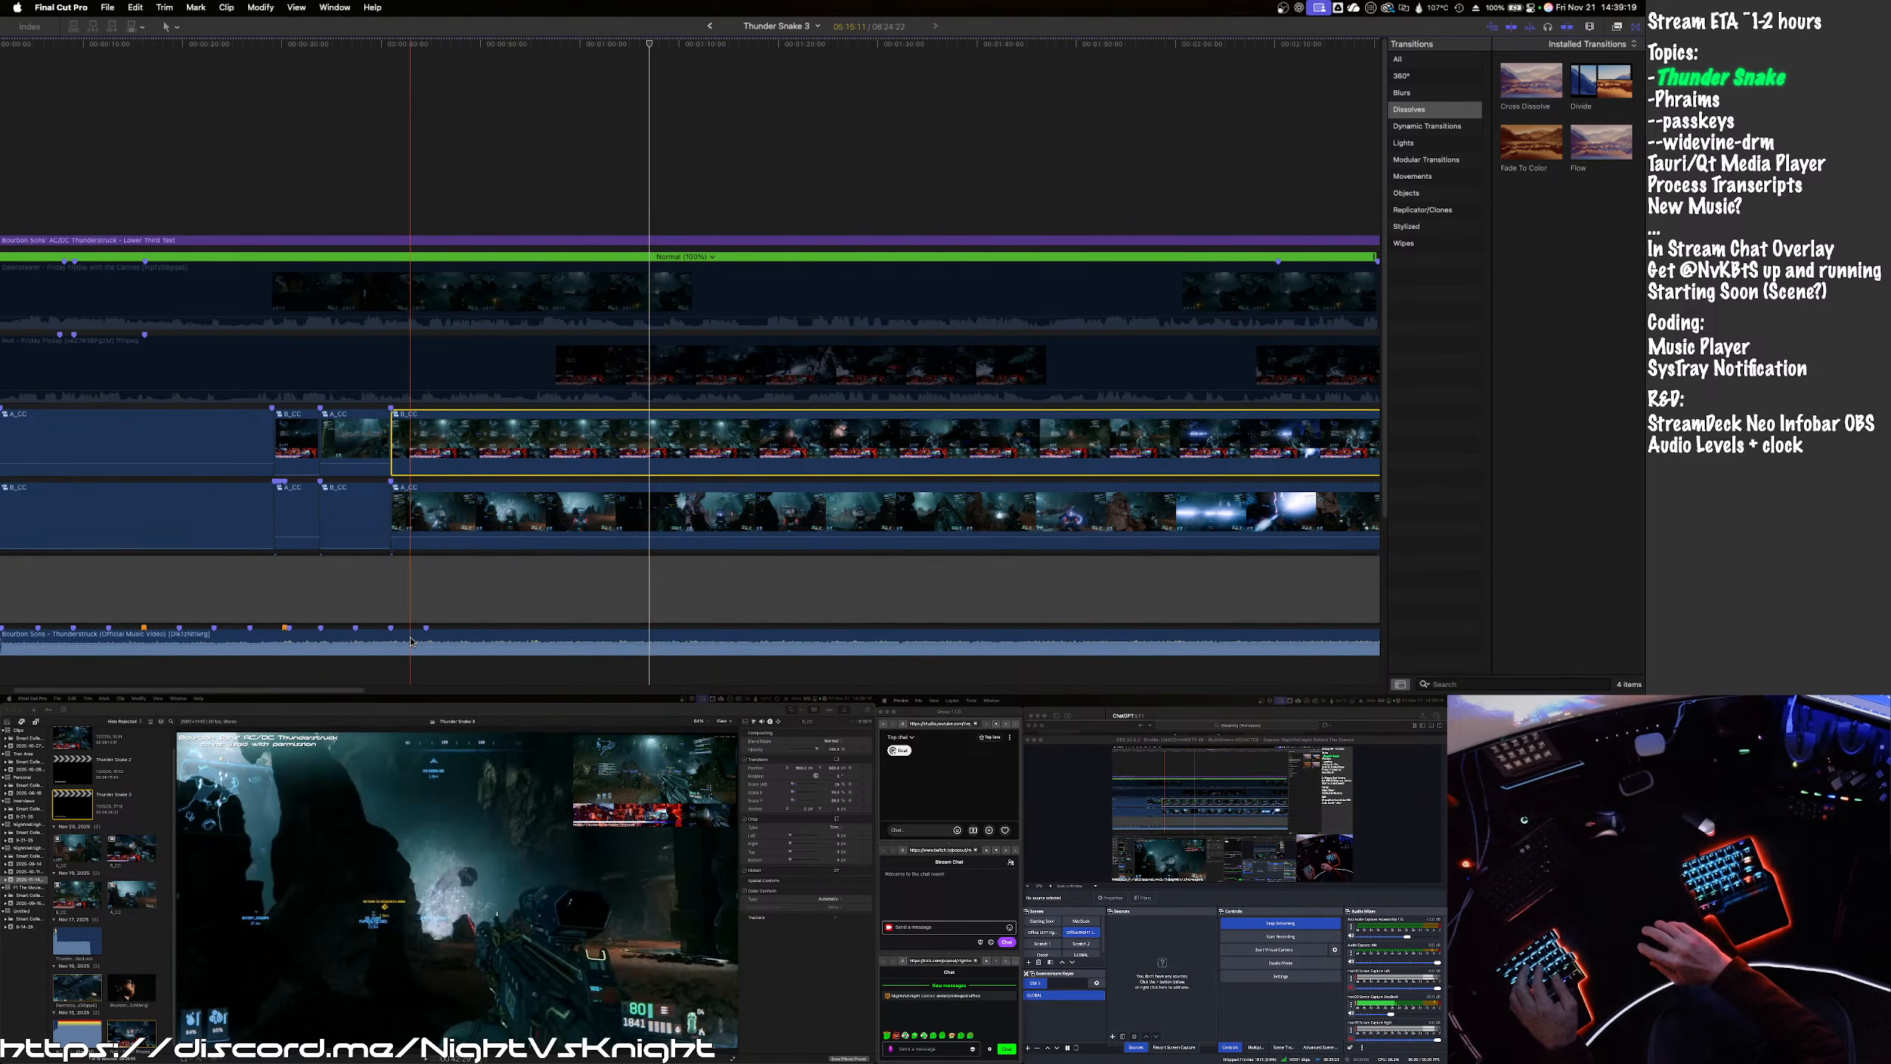
left_click(357, 682)
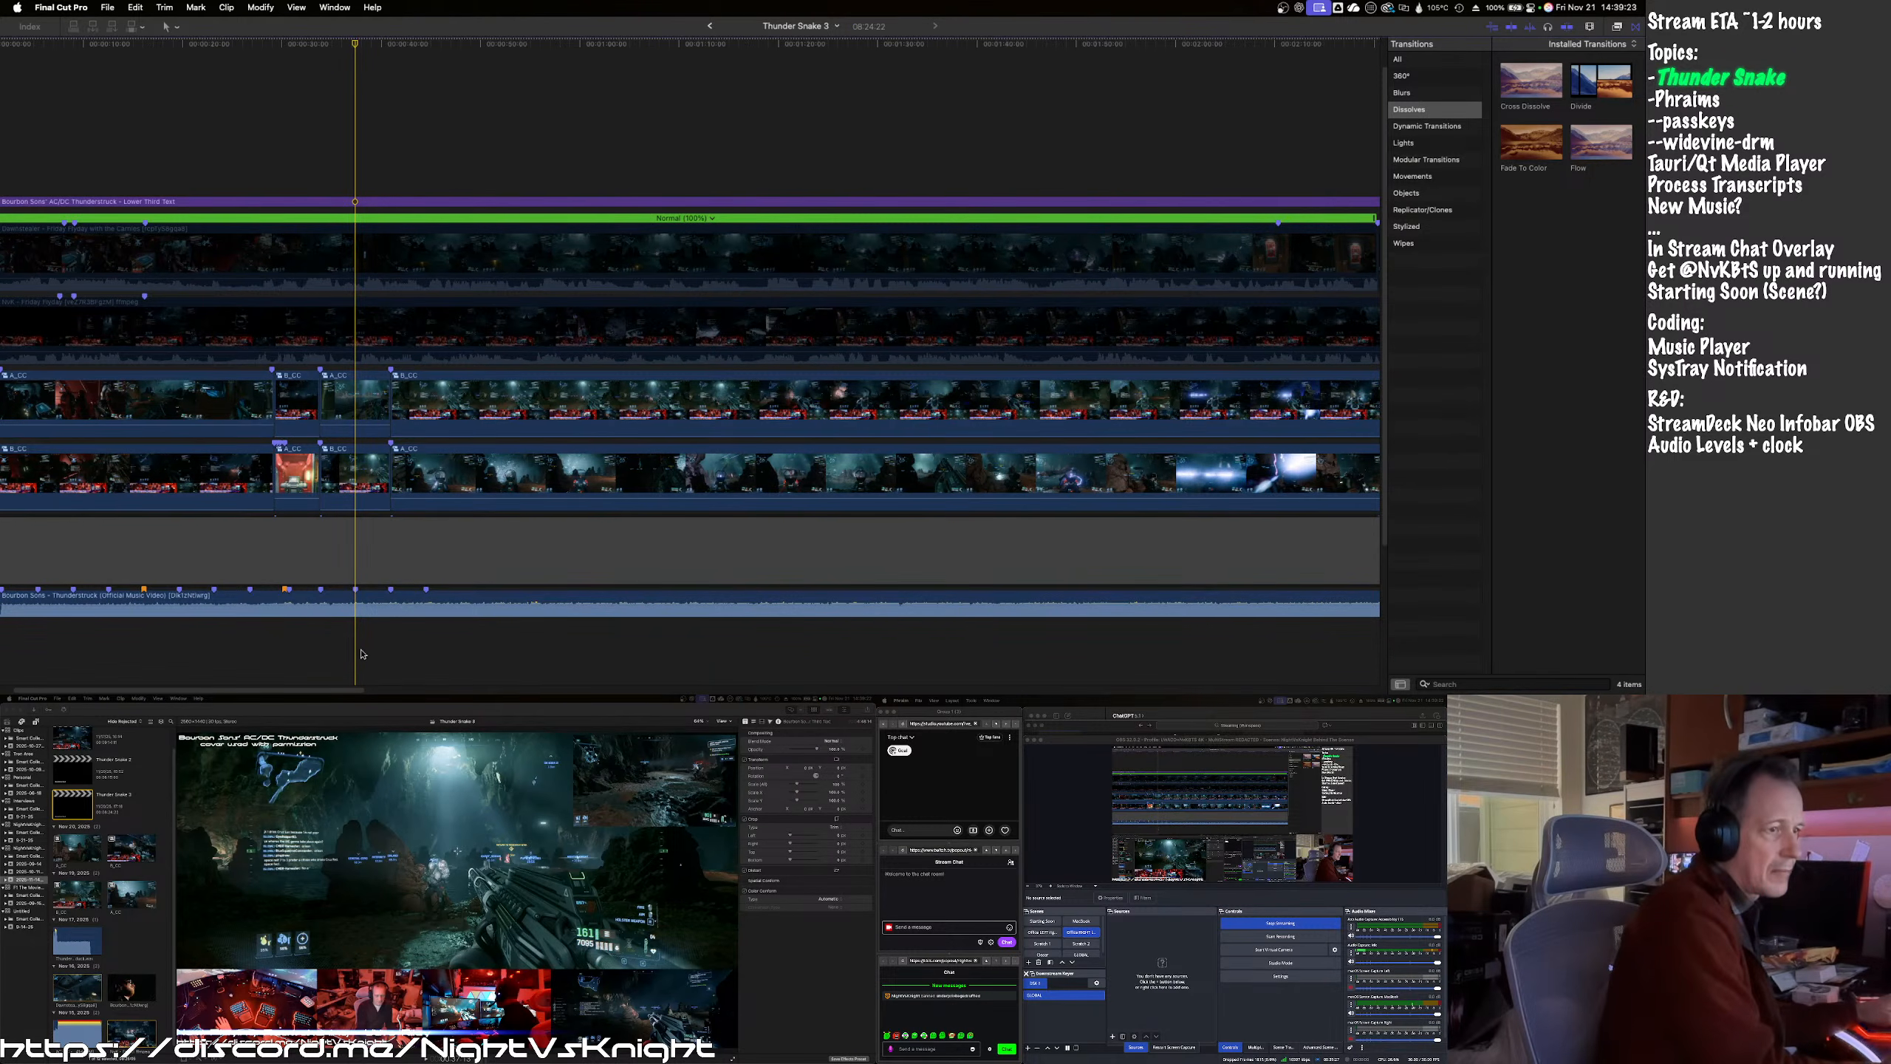
left_click(333, 613)
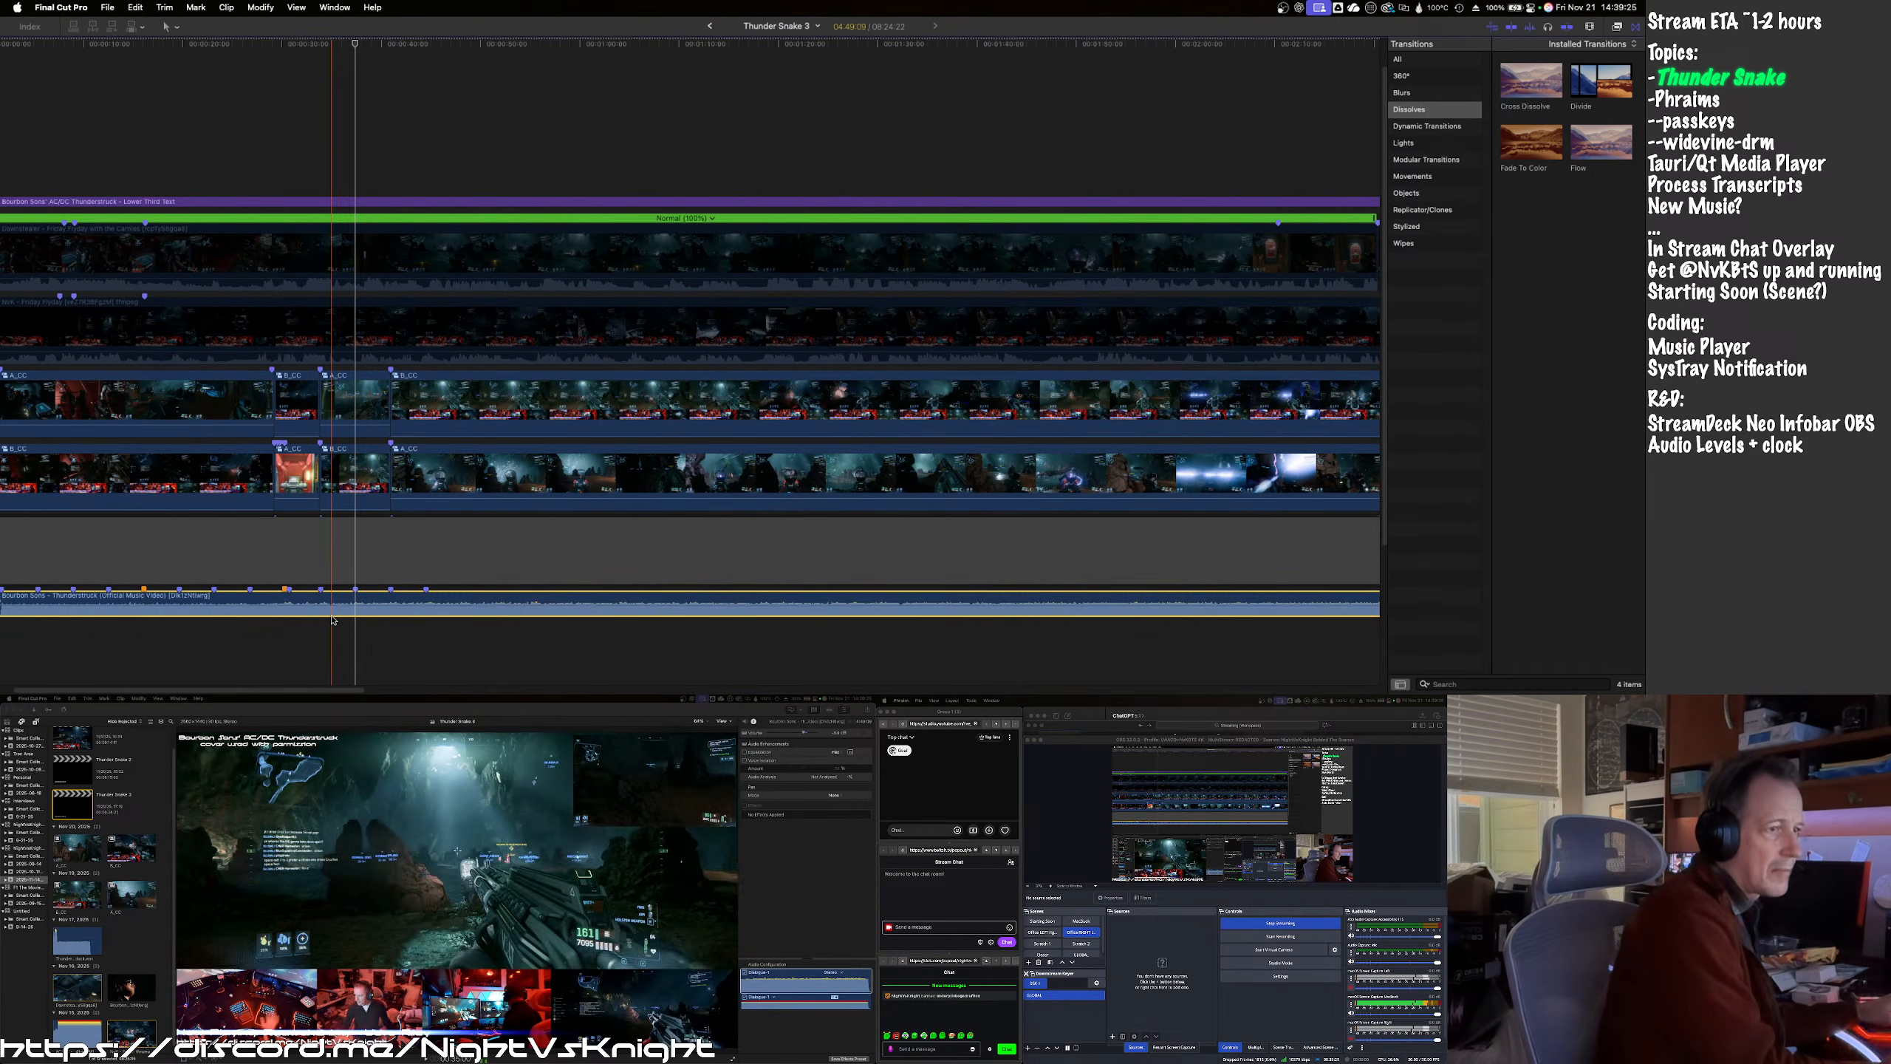
key("space")
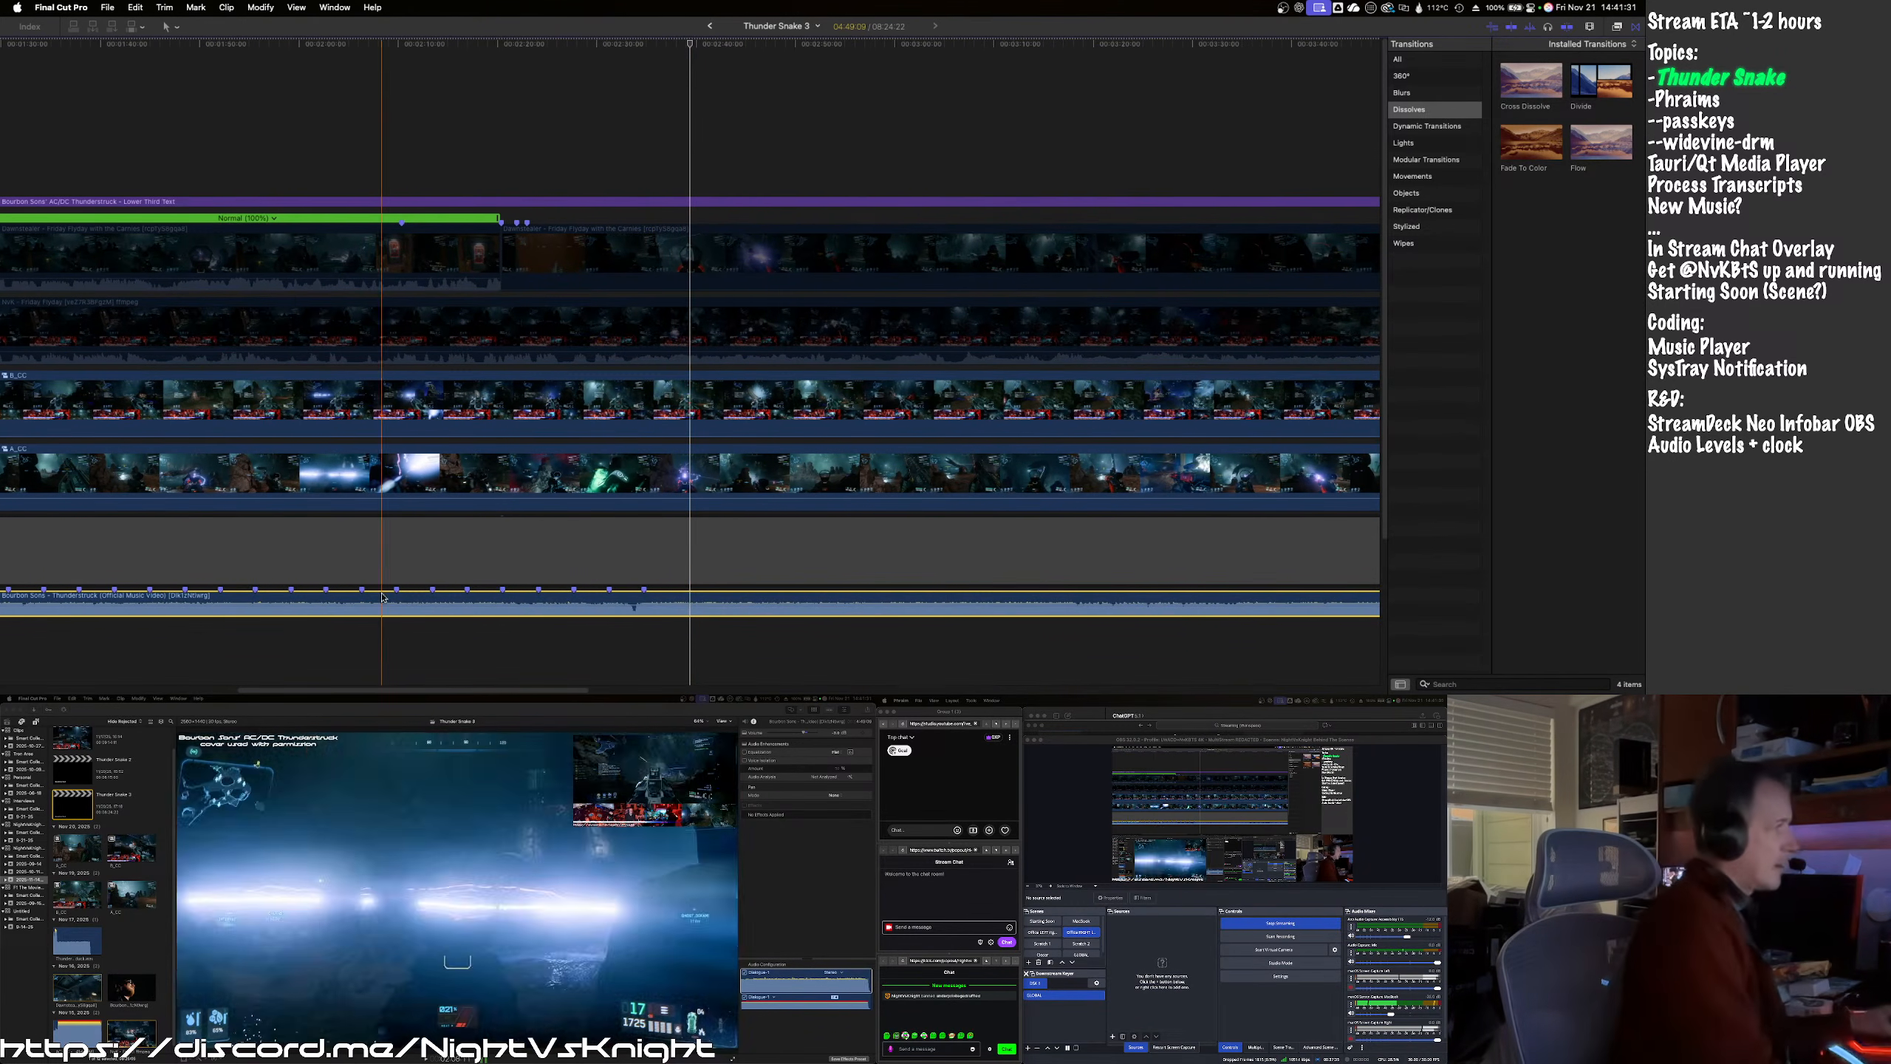
- Play back the section after the latest gameplay cut and examine which beat marker suits the next swap
scroll(335, 596, "left", 5)
scroll(296, 610, "left", 15)
scroll(295, 610, "left", 5)
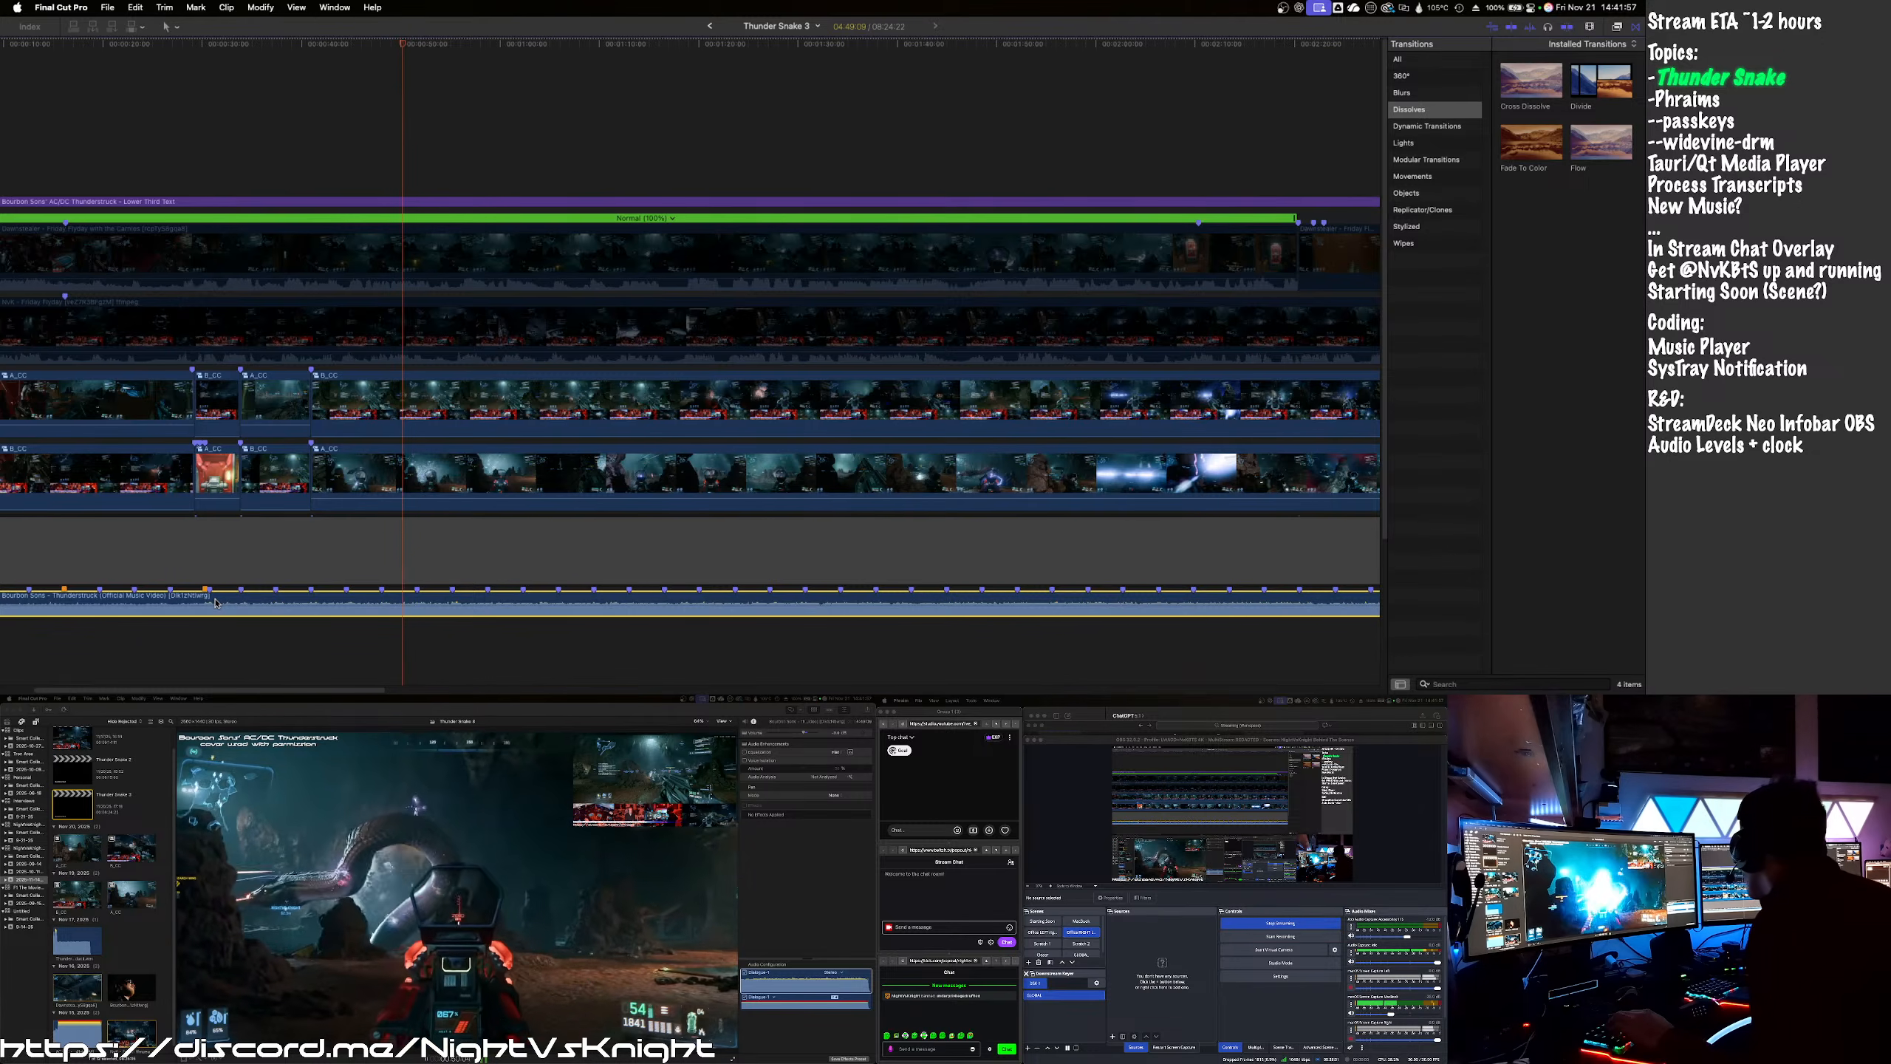
key("space")
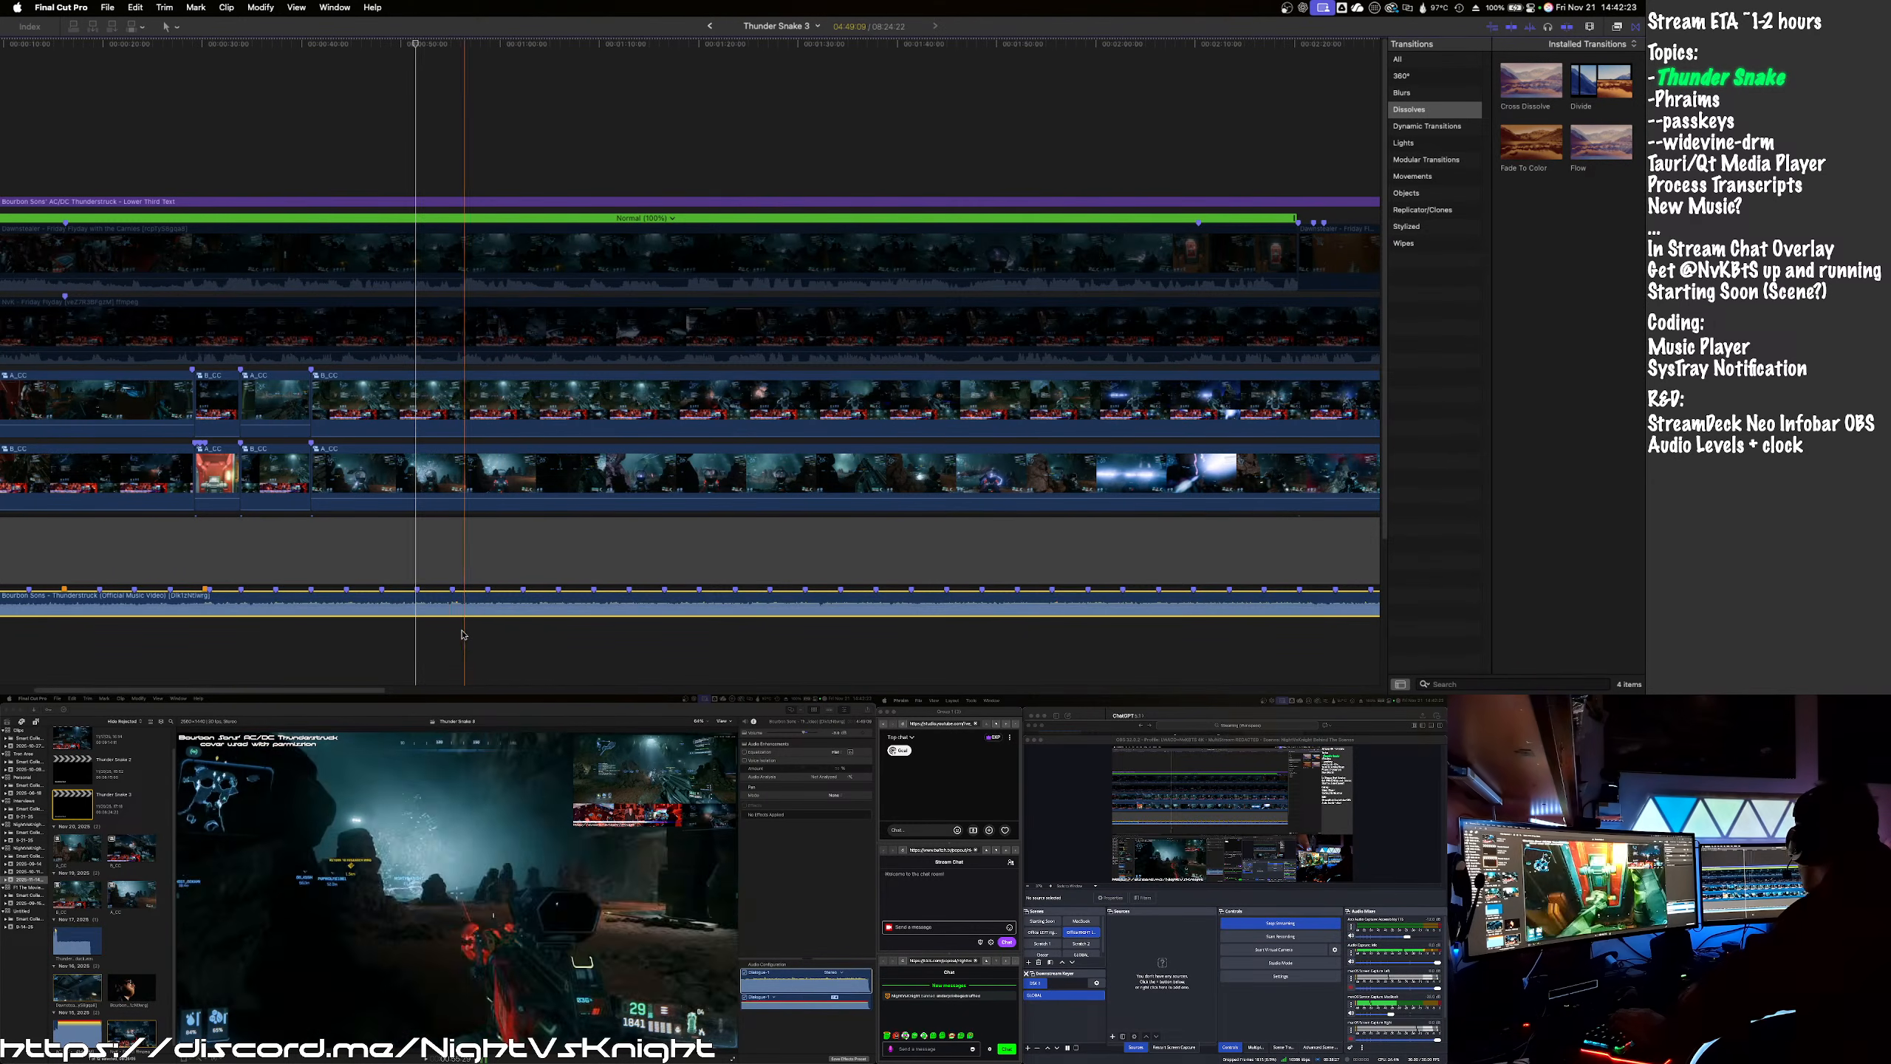
left_click(422, 616)
key("space")
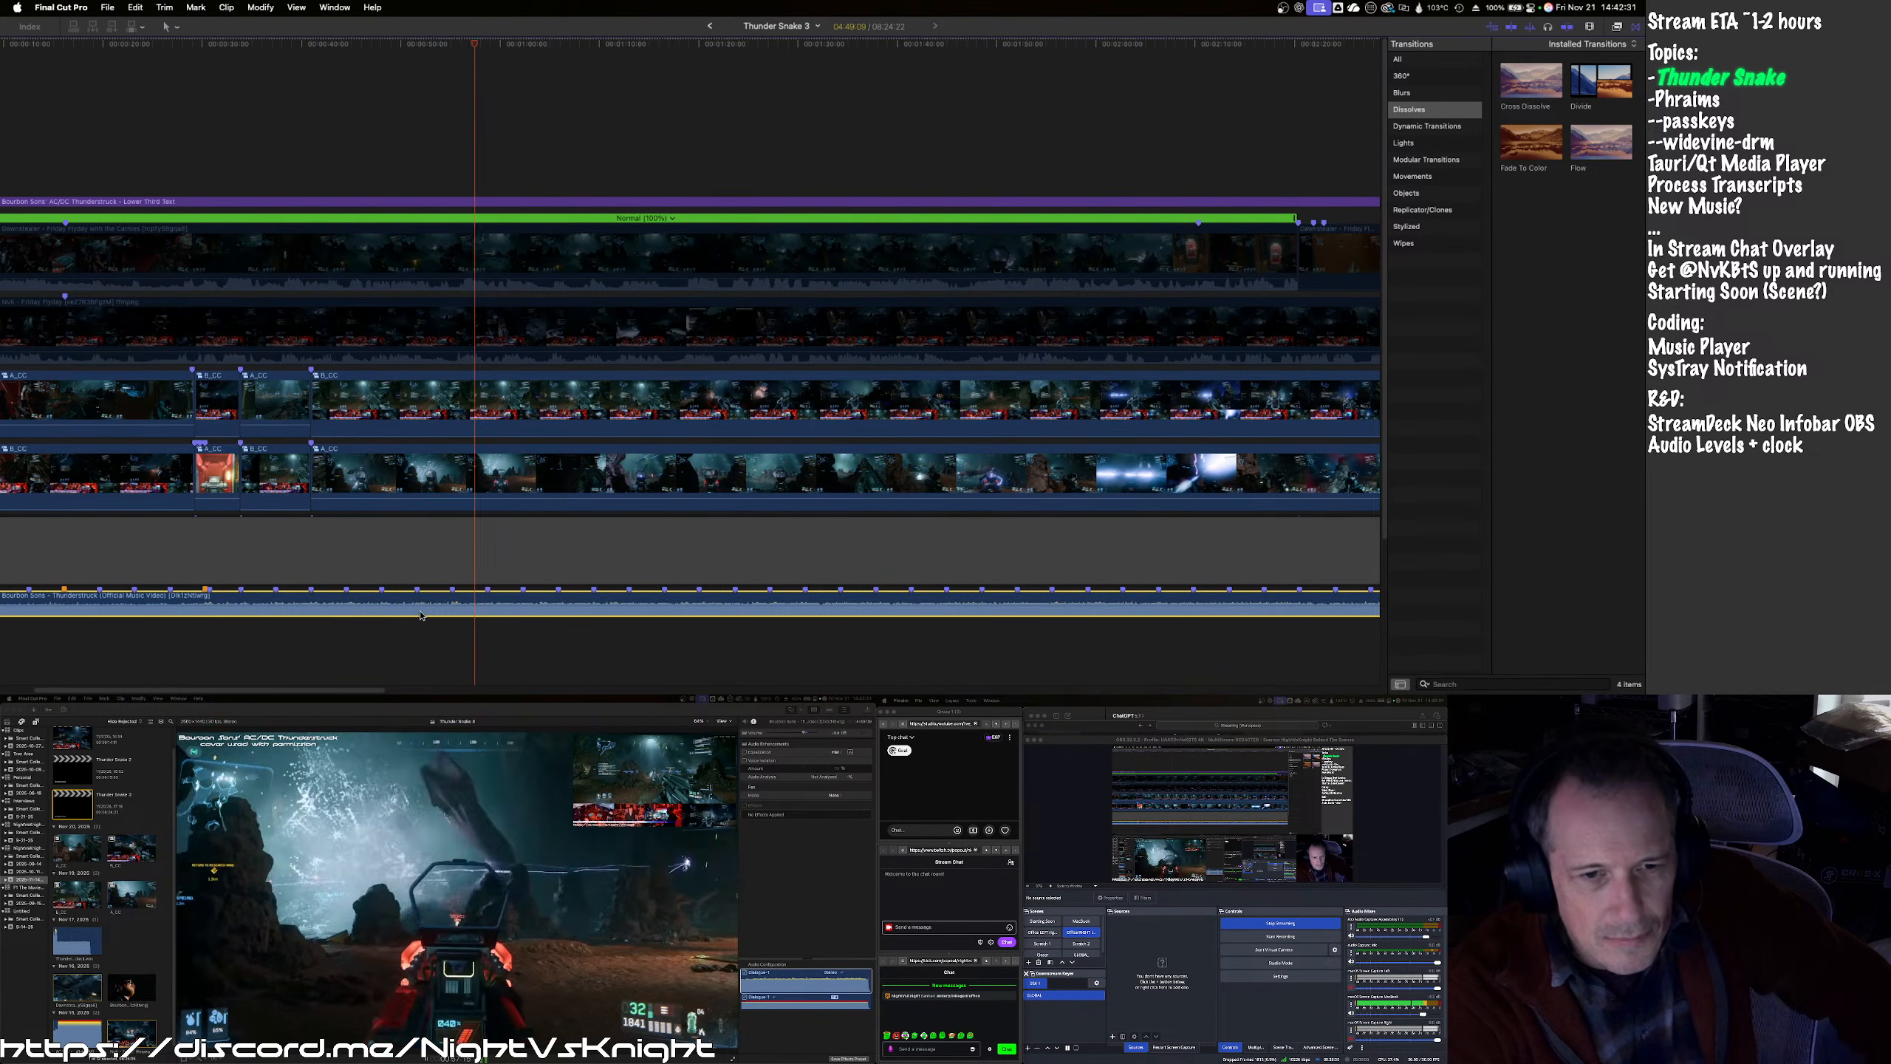
key("space")
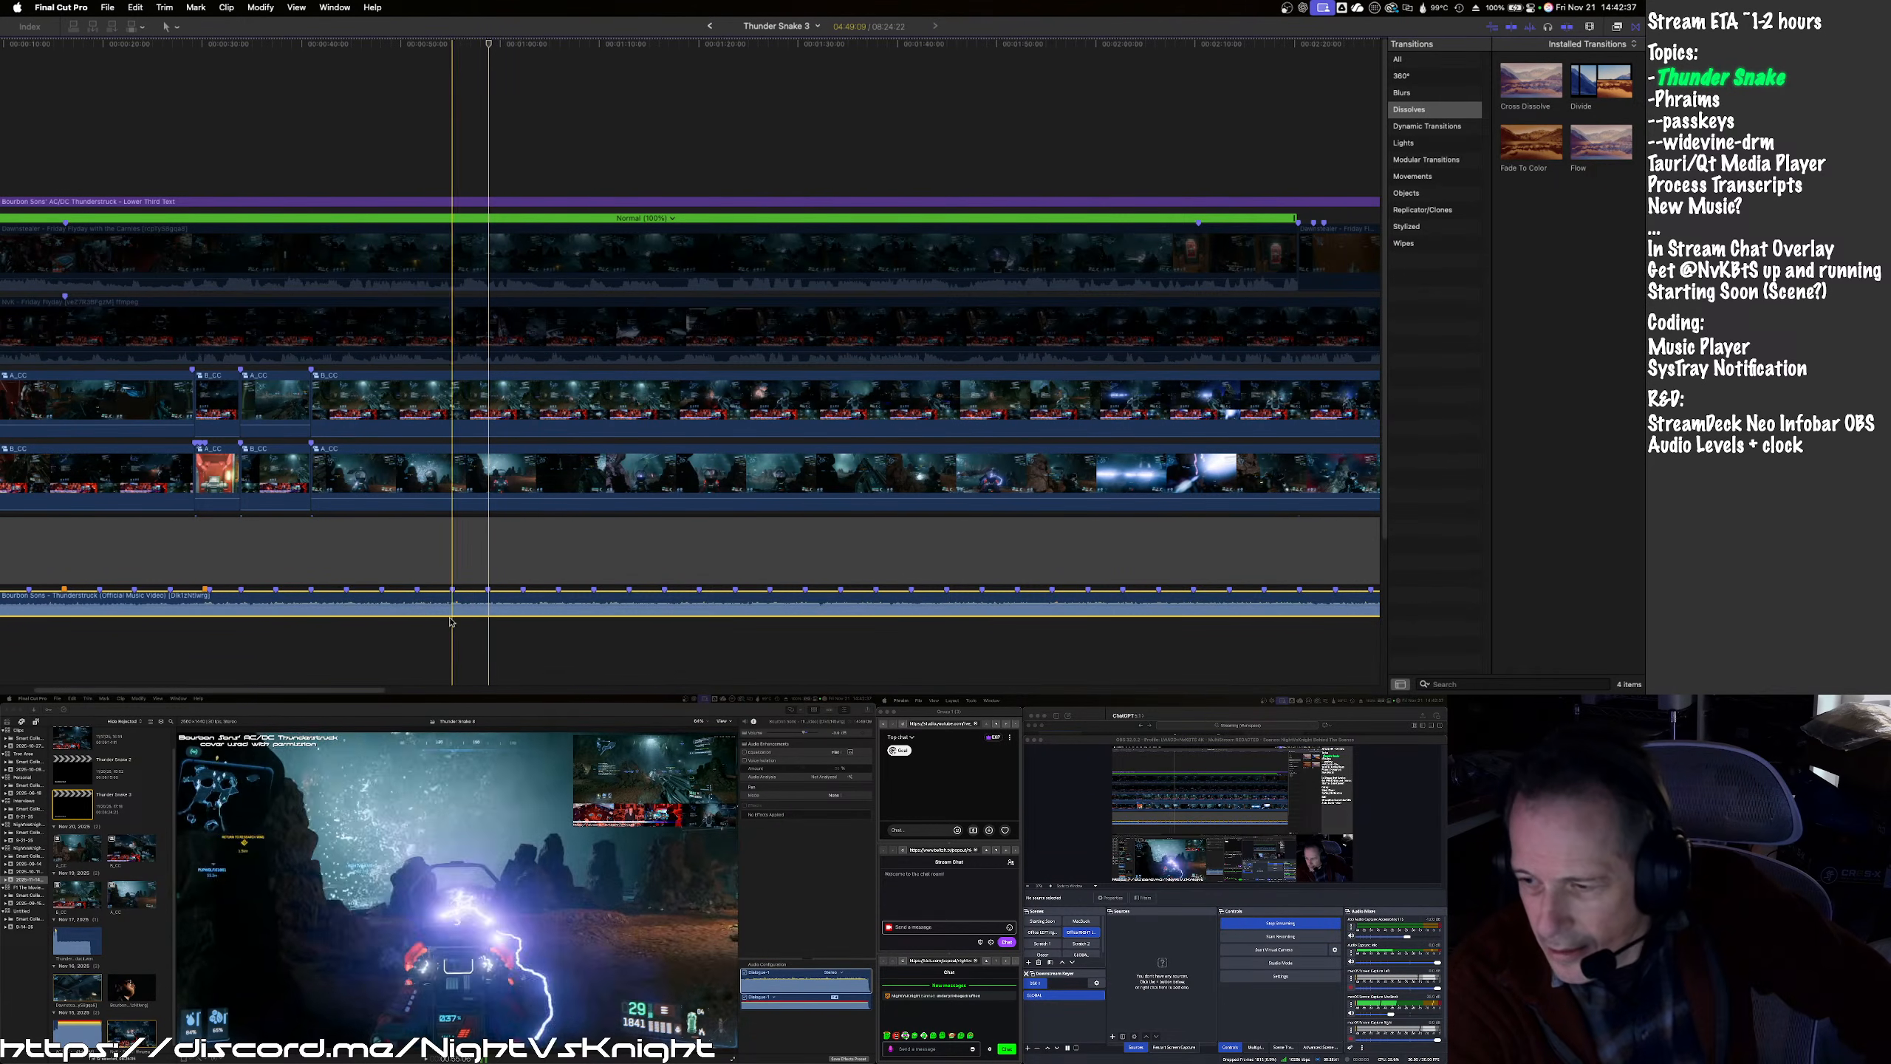
left_click(443, 627)
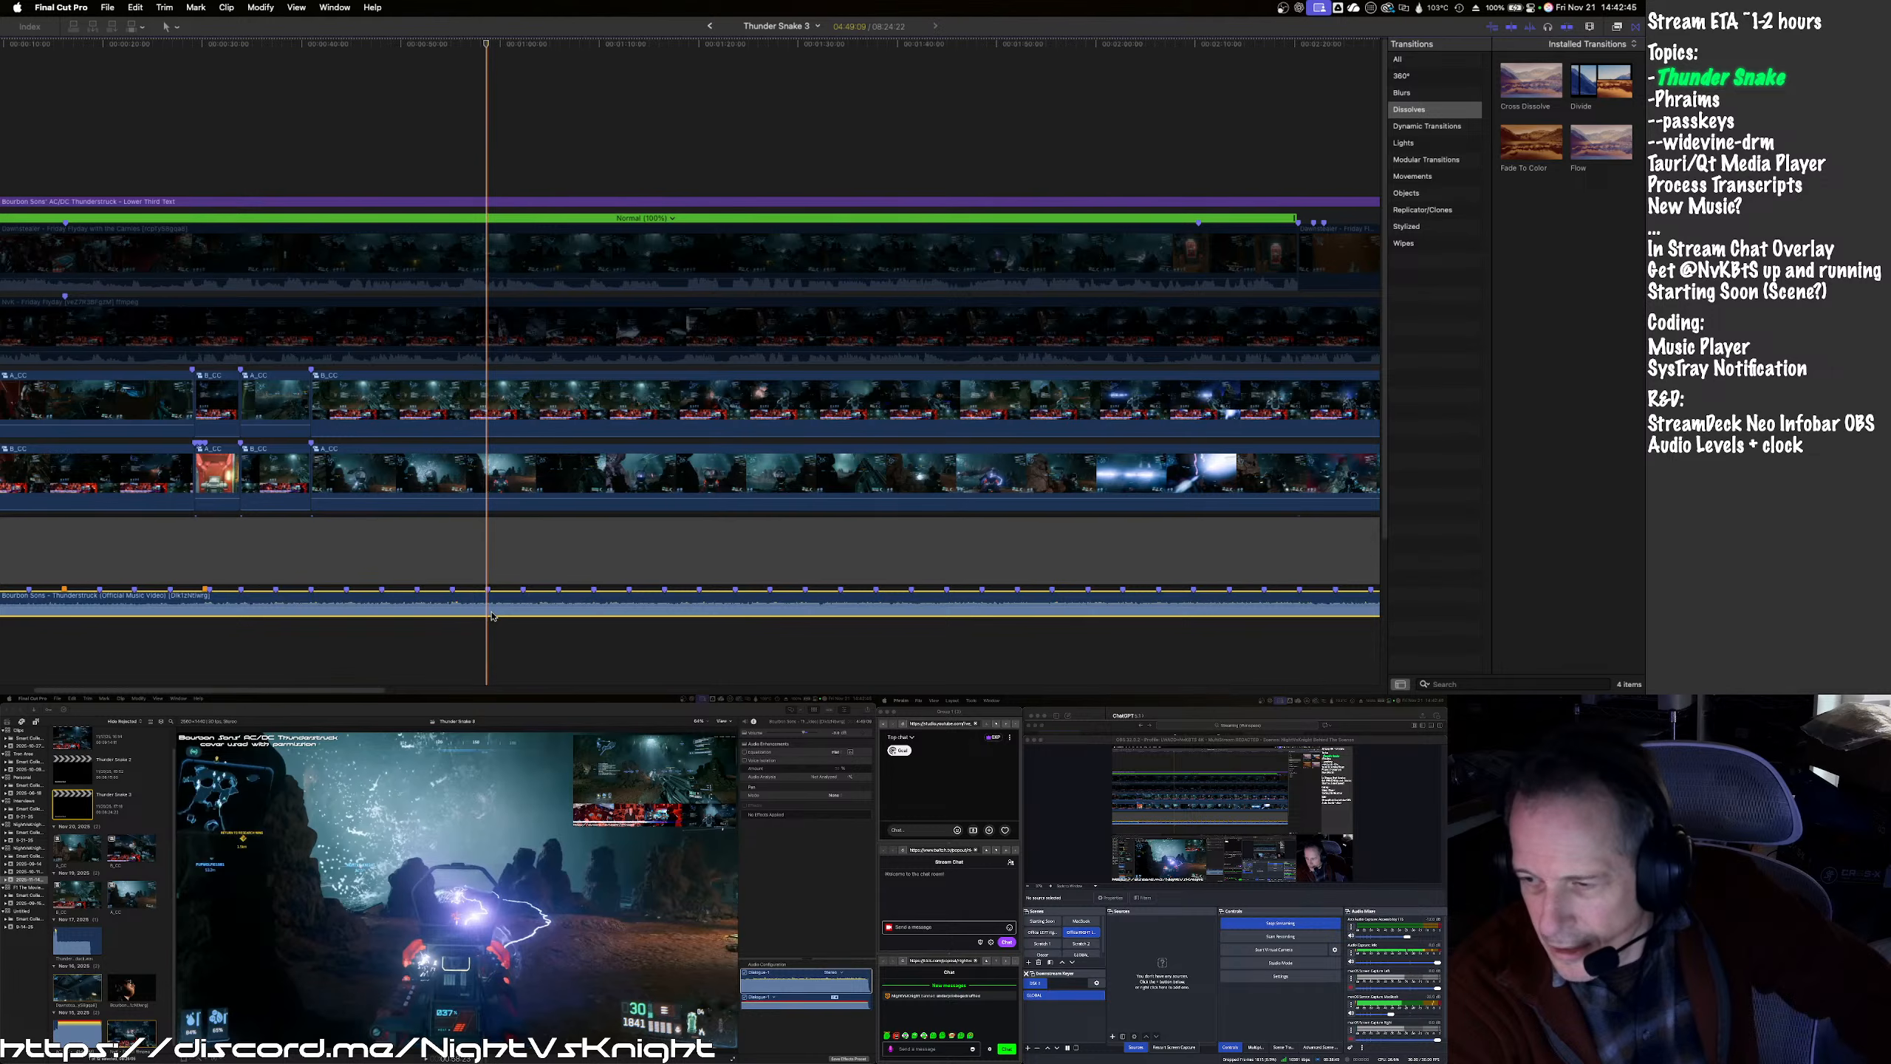
- Add markers to the upper and lower gameplay clips at the beat marker chosen for the next swap
left_click(489, 635)
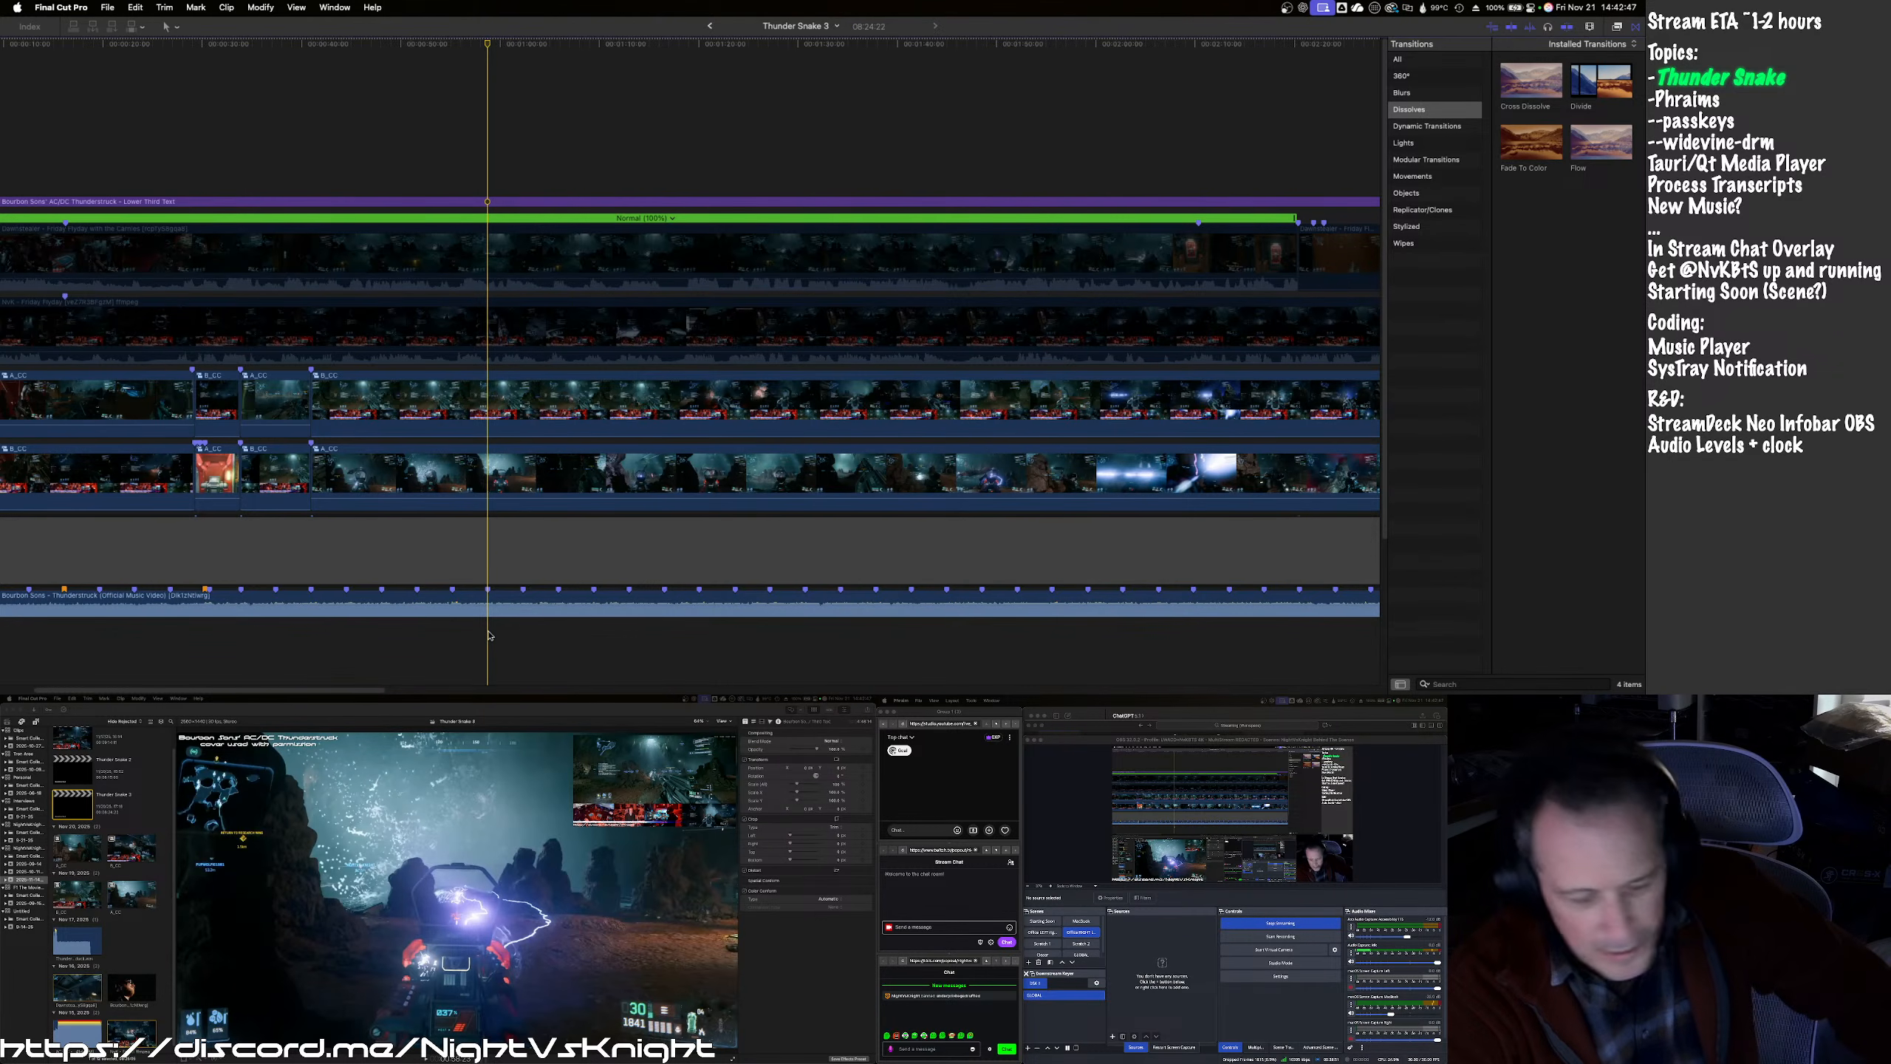
left_click(486, 491)
left_click(486, 490)
left_click(487, 491)
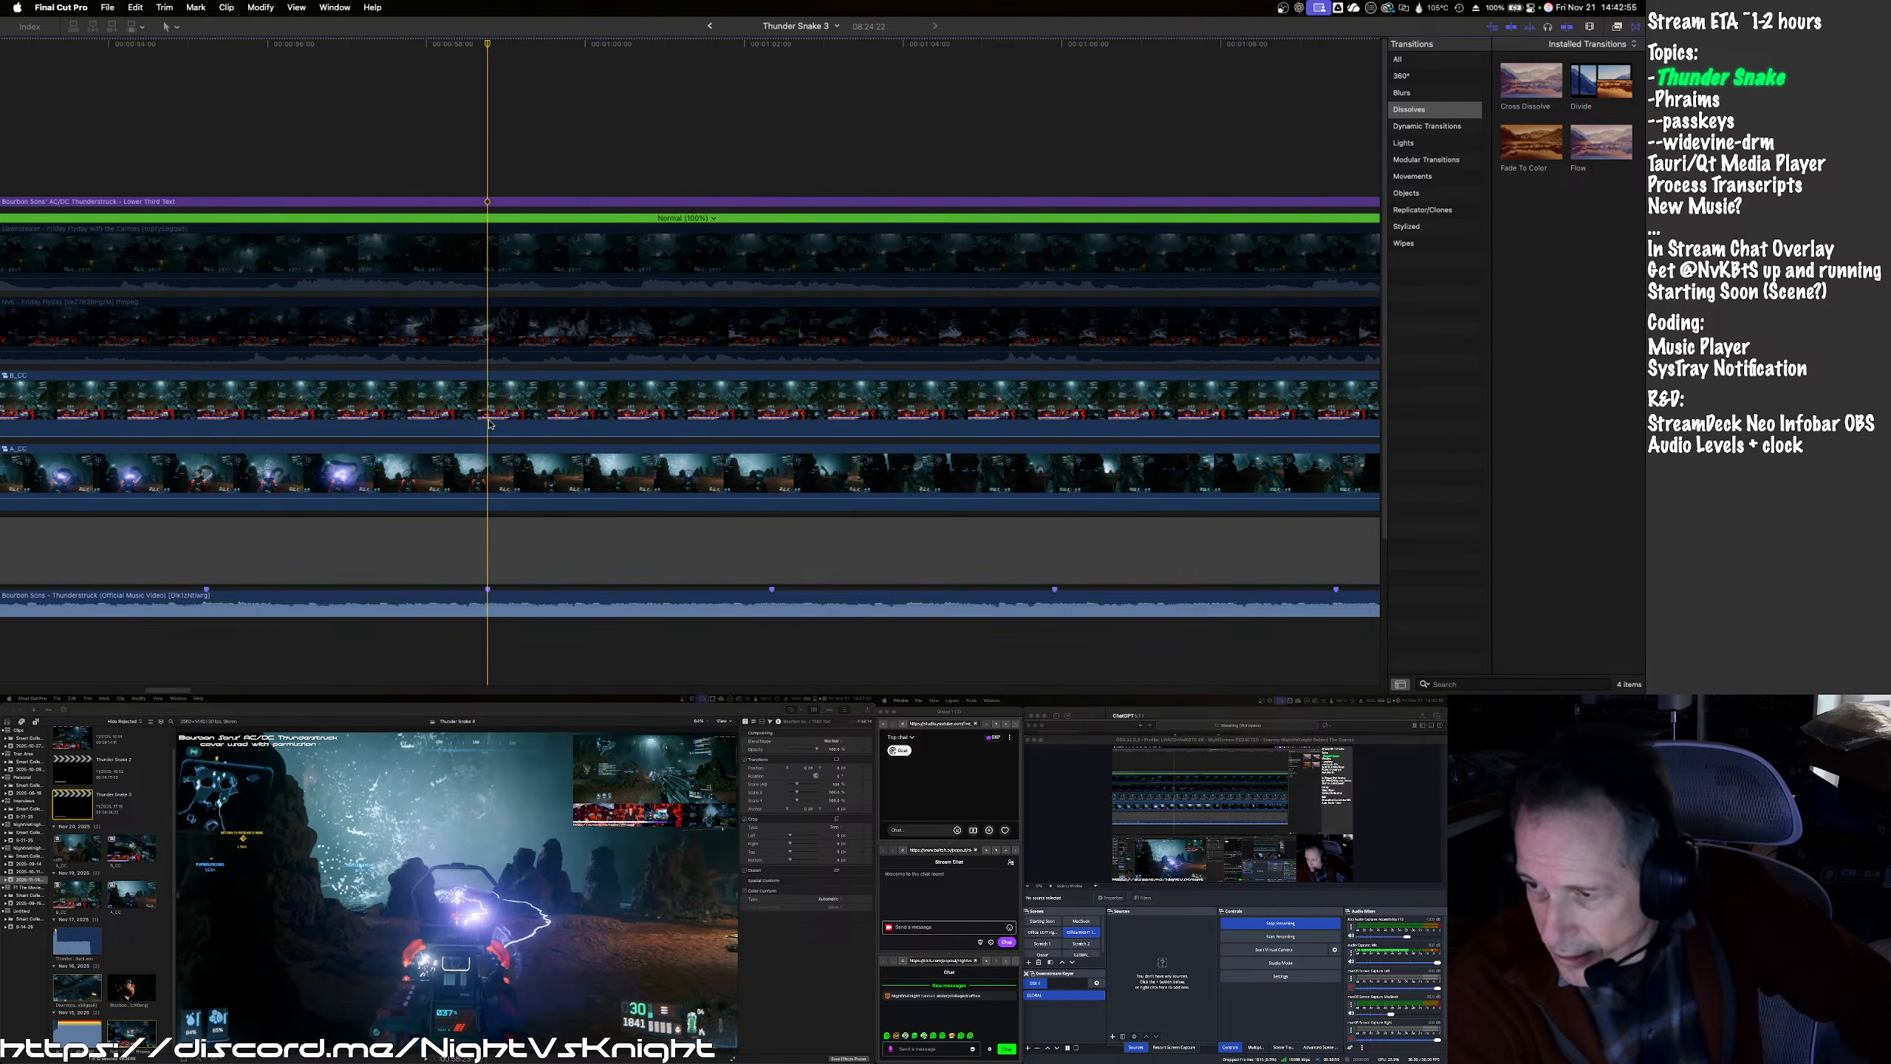
left_click(490, 424)
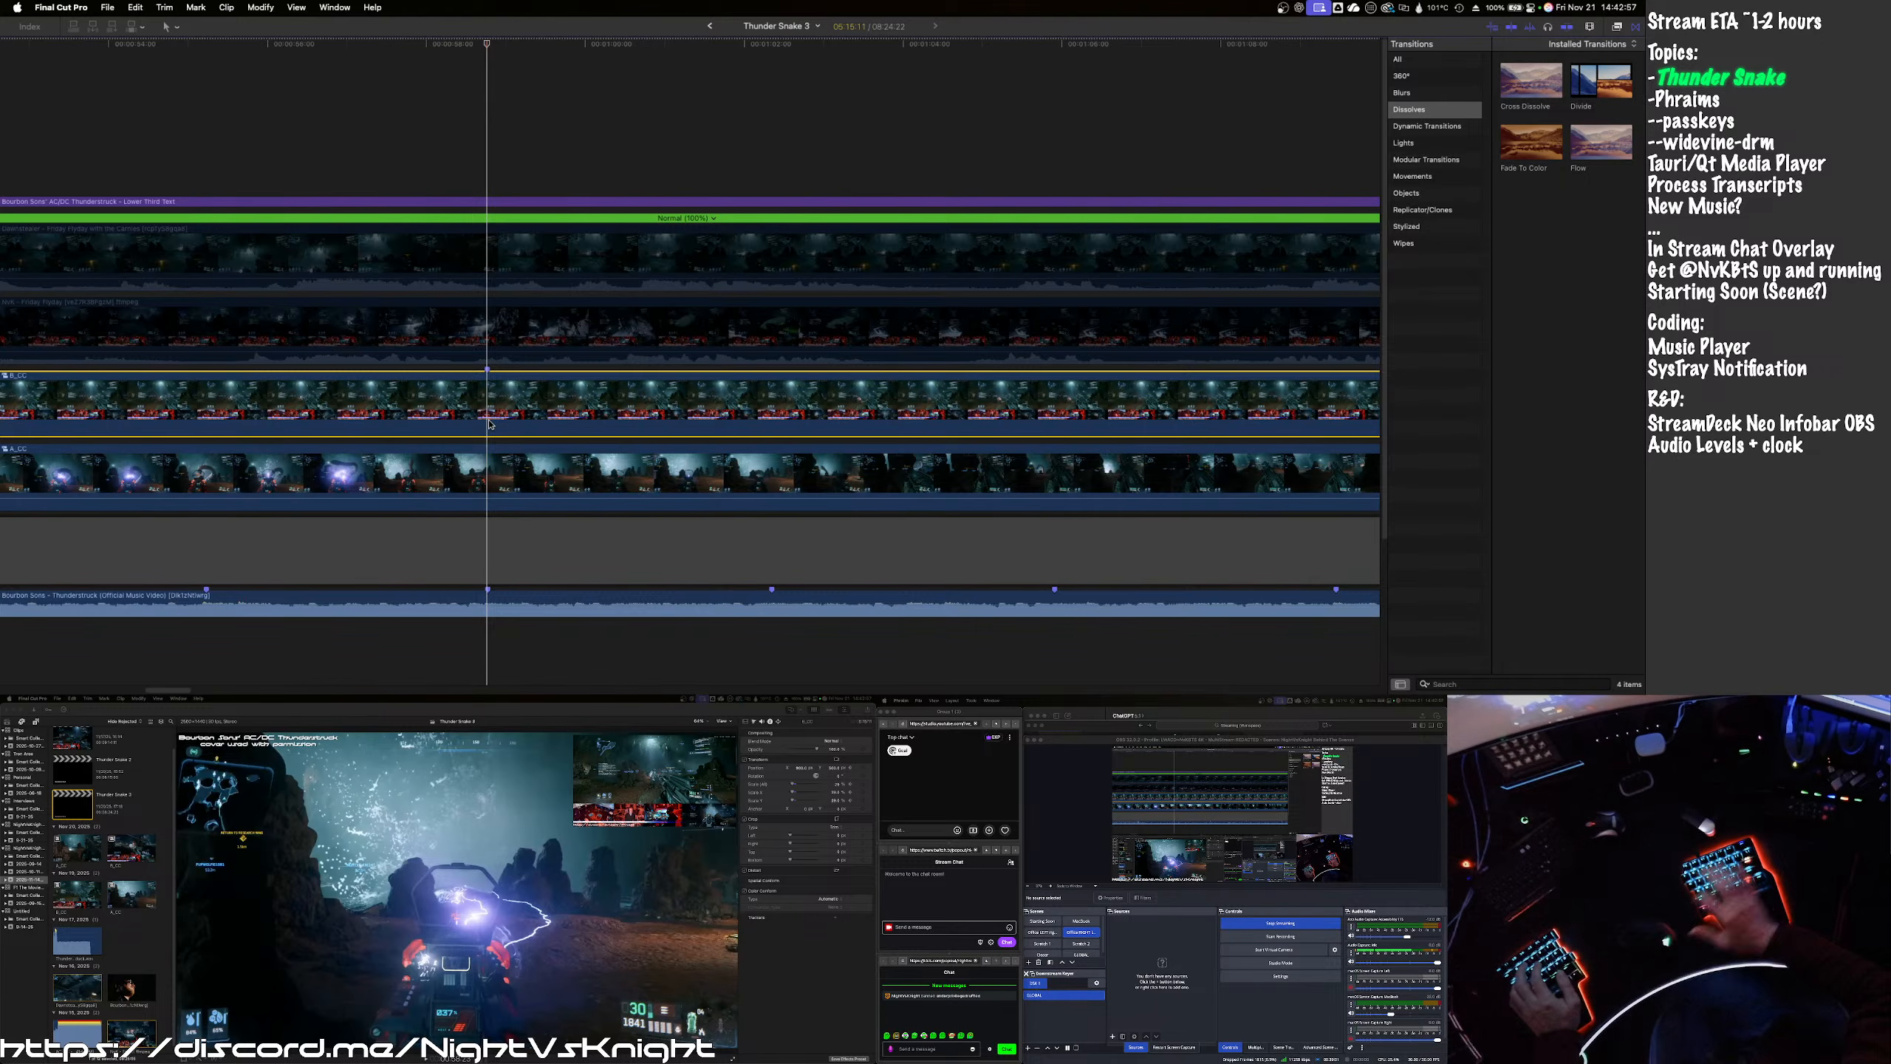
left_click(486, 454)
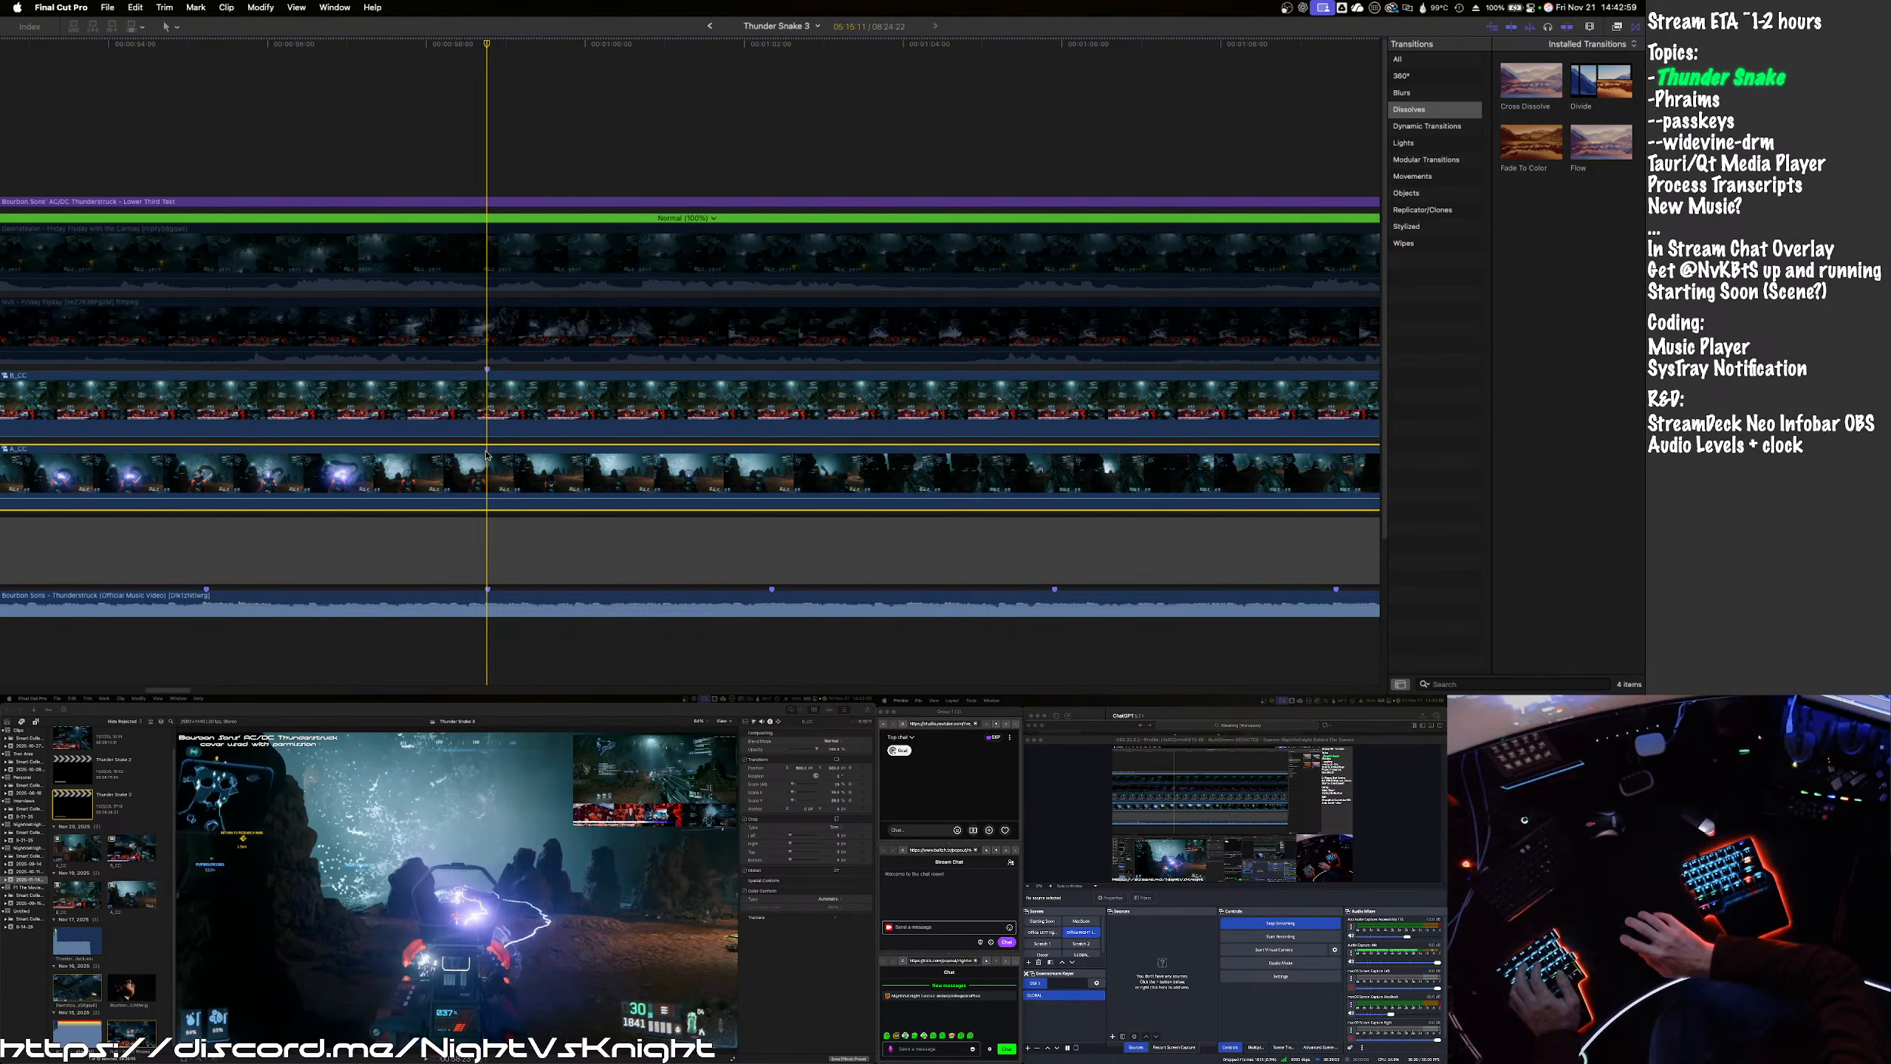
key("m")
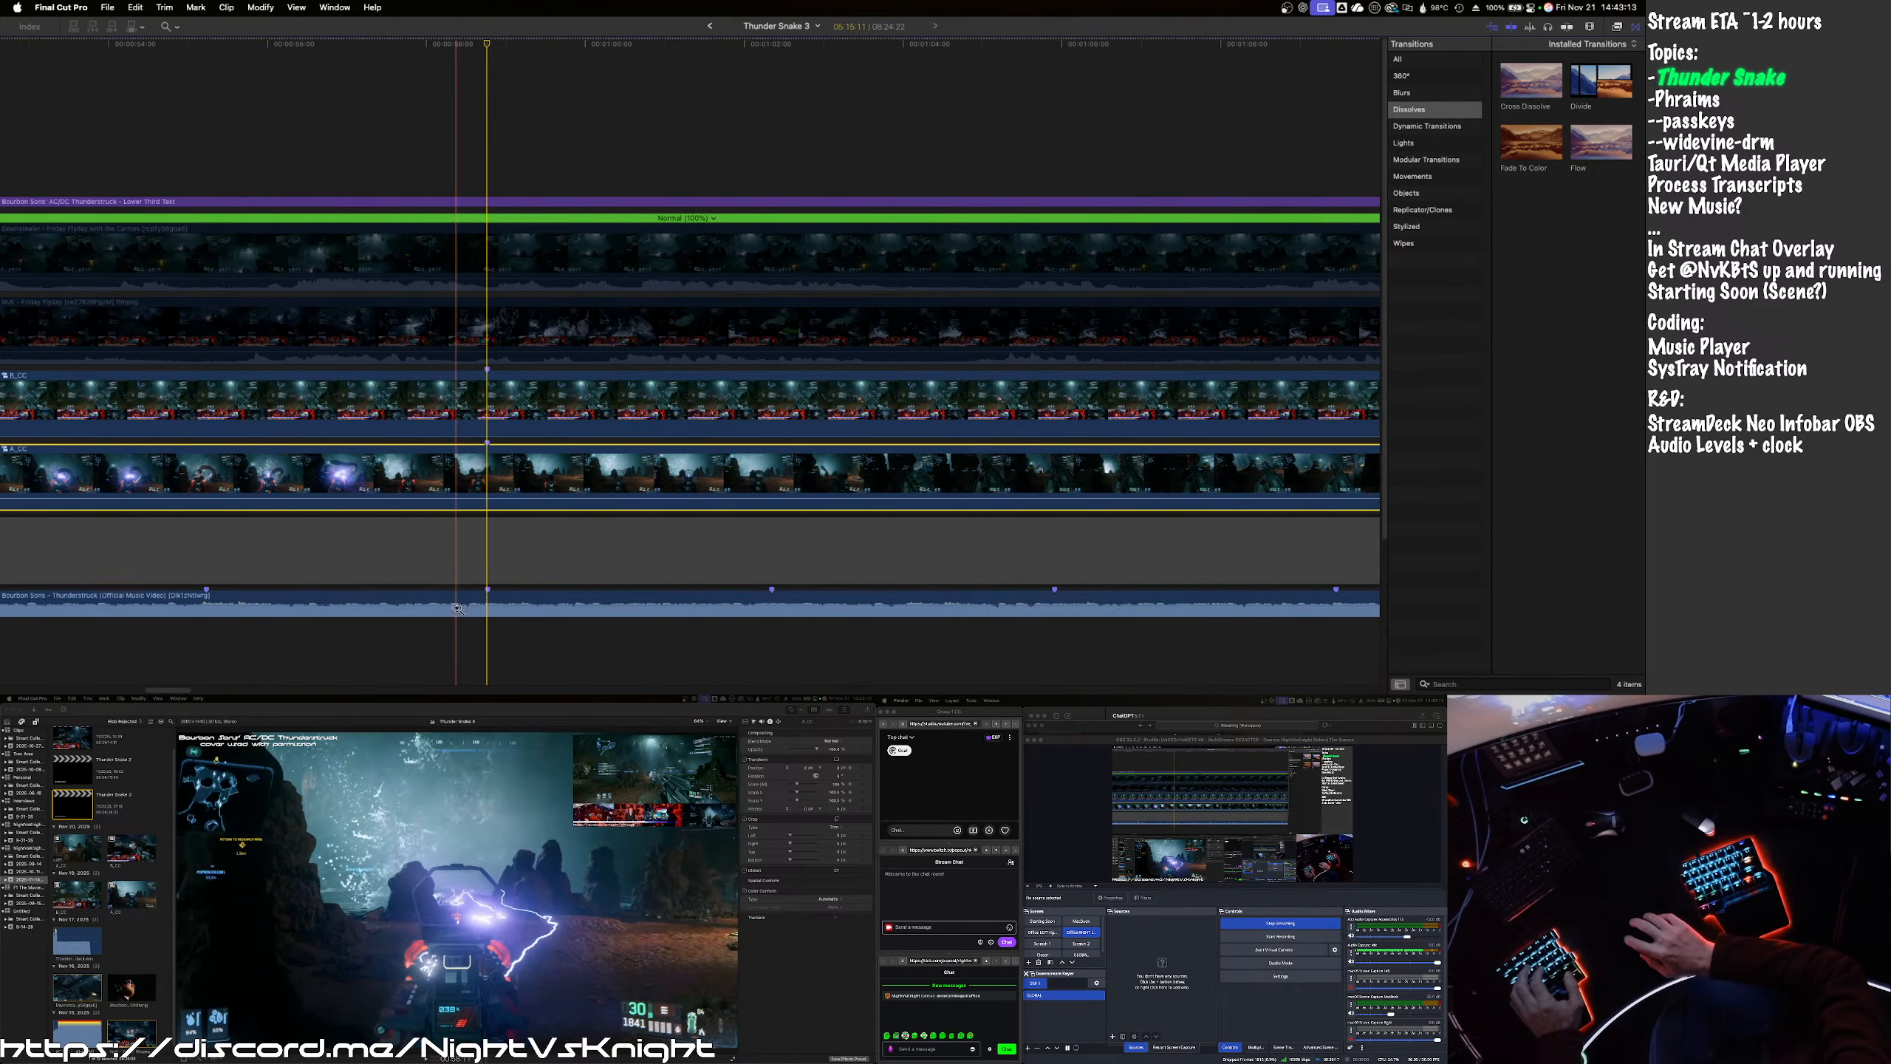
- Play the frames around the new clip markers to check their timing against the music beat
left_click(488, 641)
left_click(487, 639)
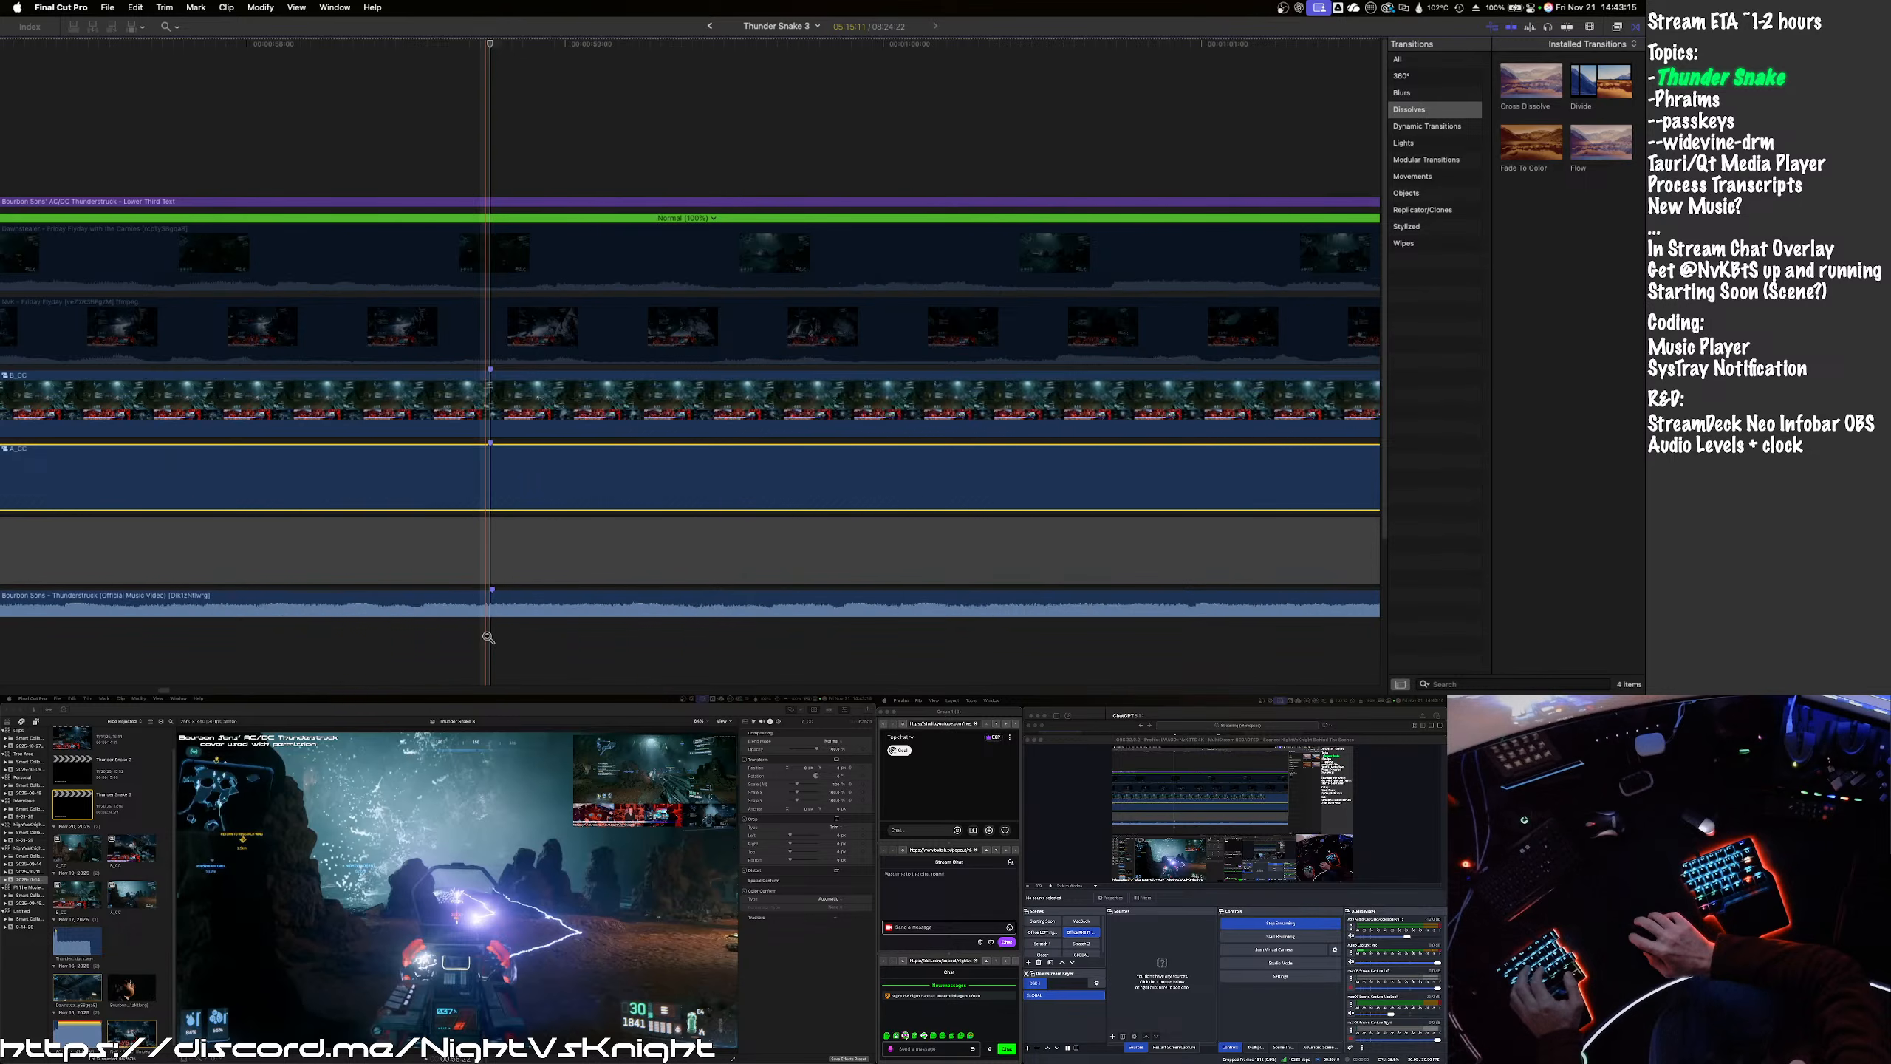
left_click(487, 638)
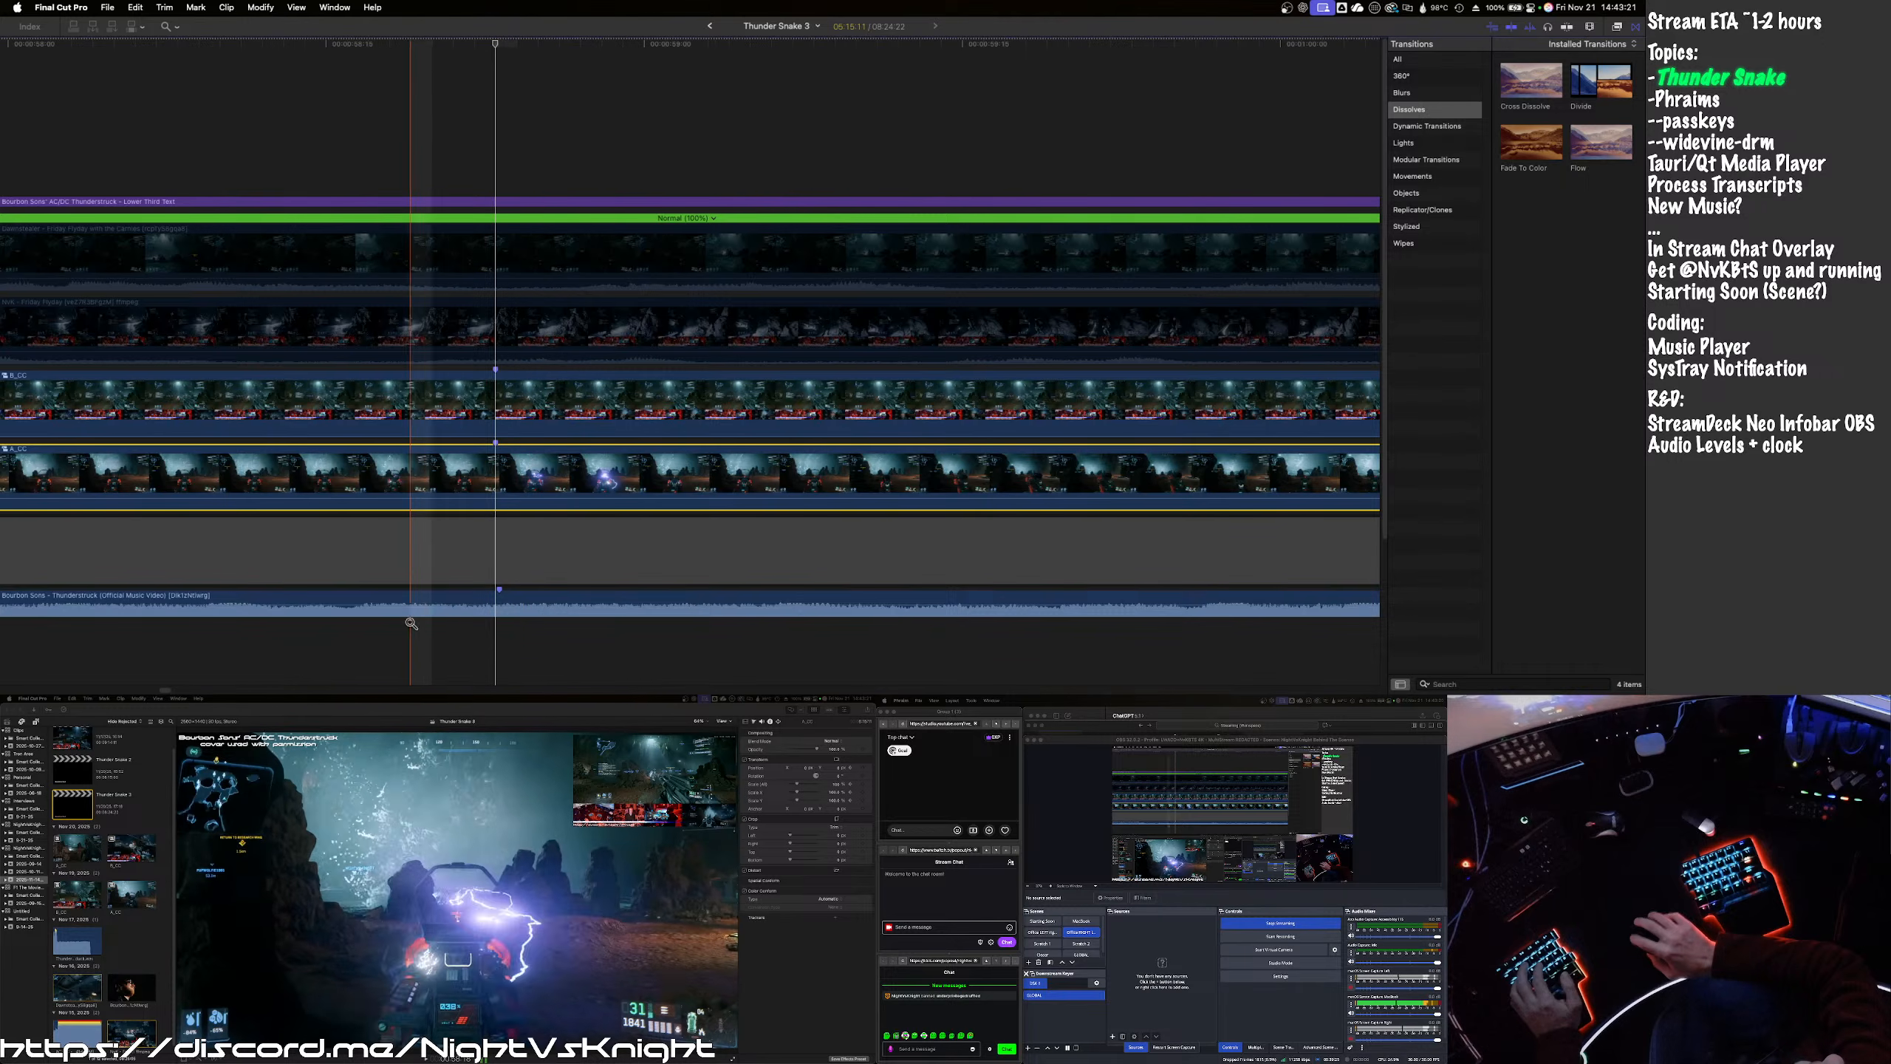
key("space")
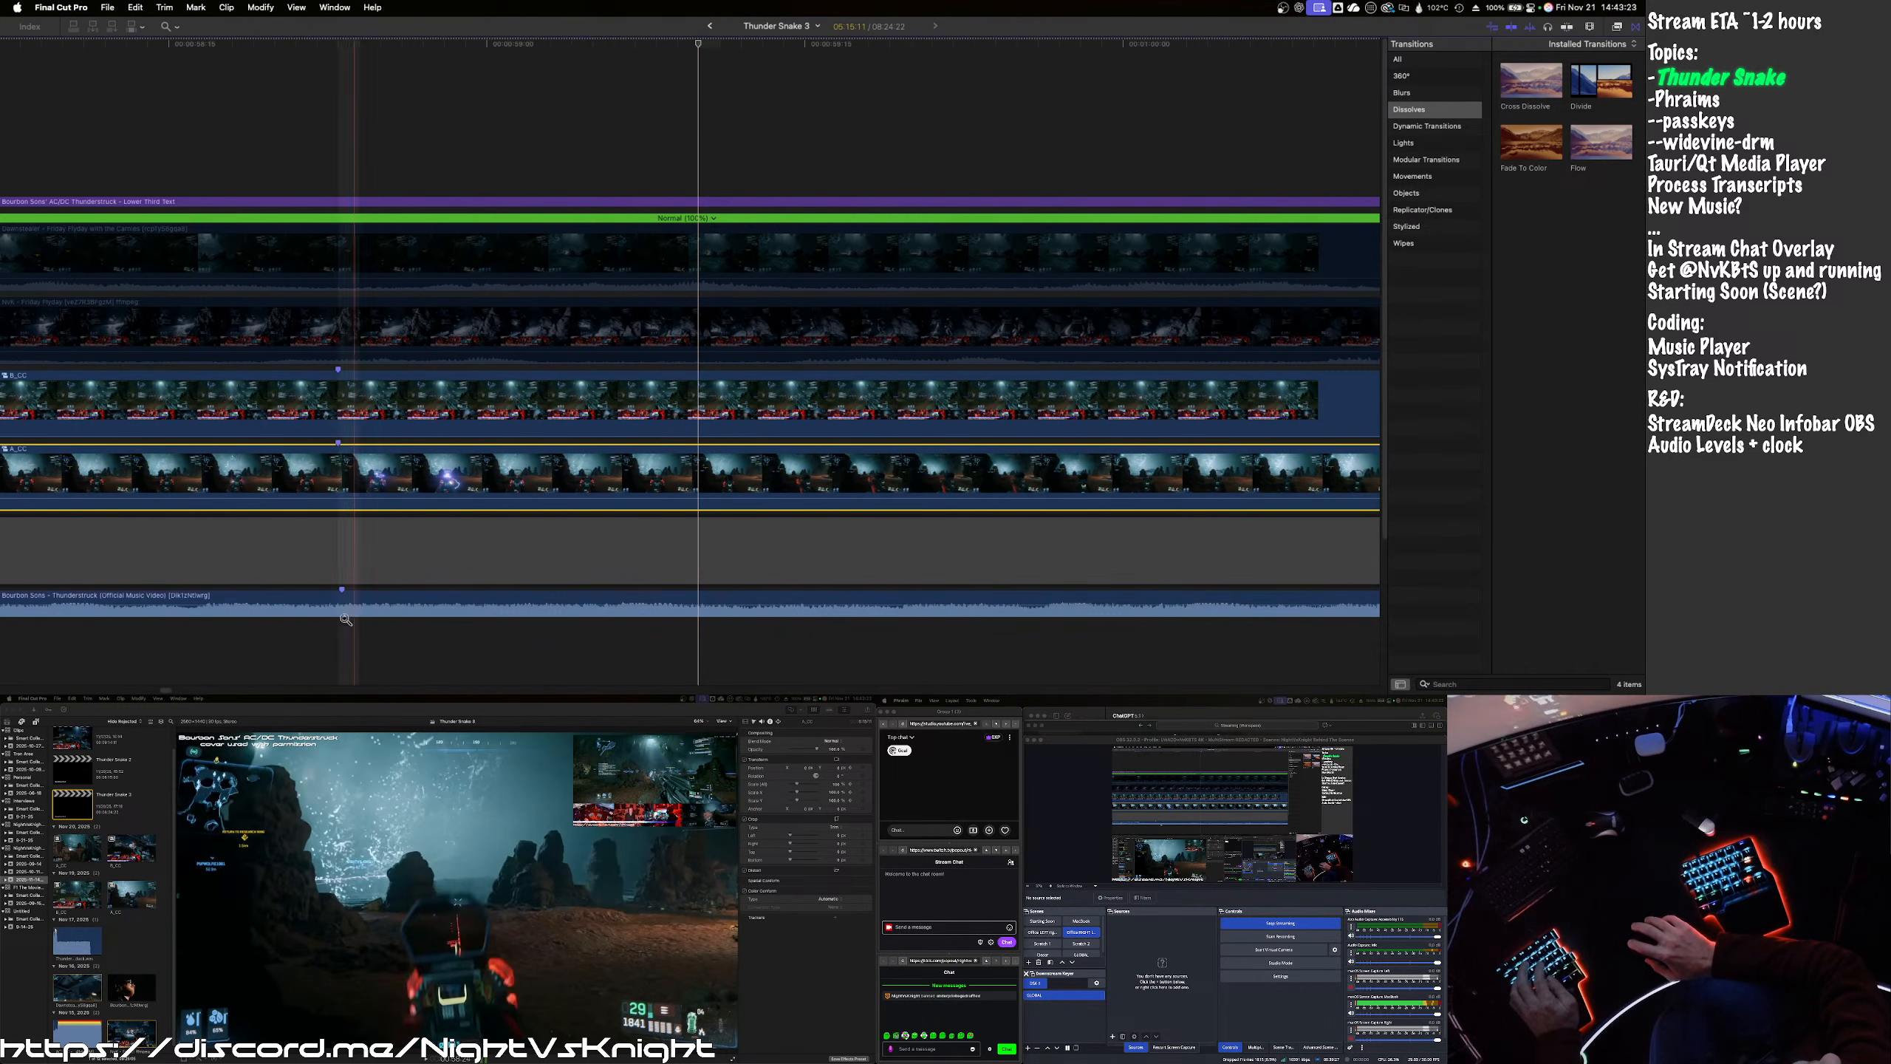
key("shift+Left")
scroll(155, 628, "left", 5)
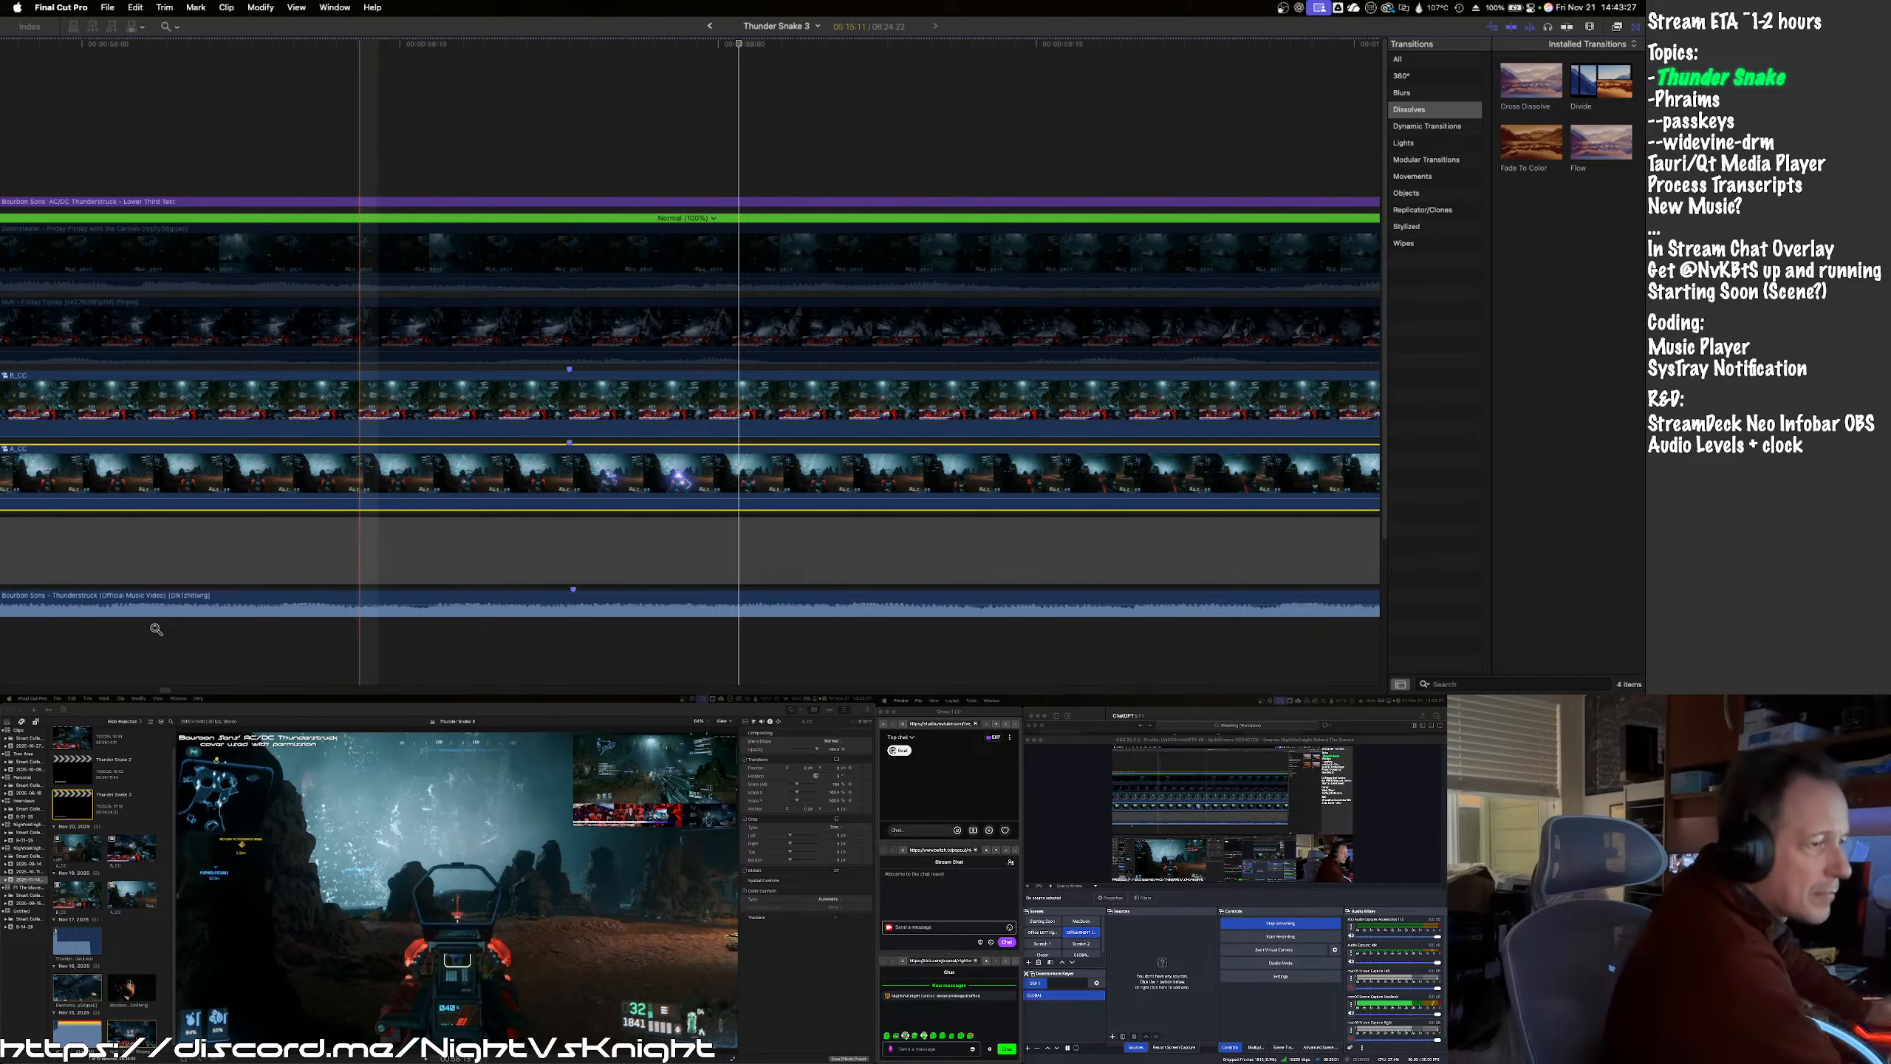
key("space")
key("space")
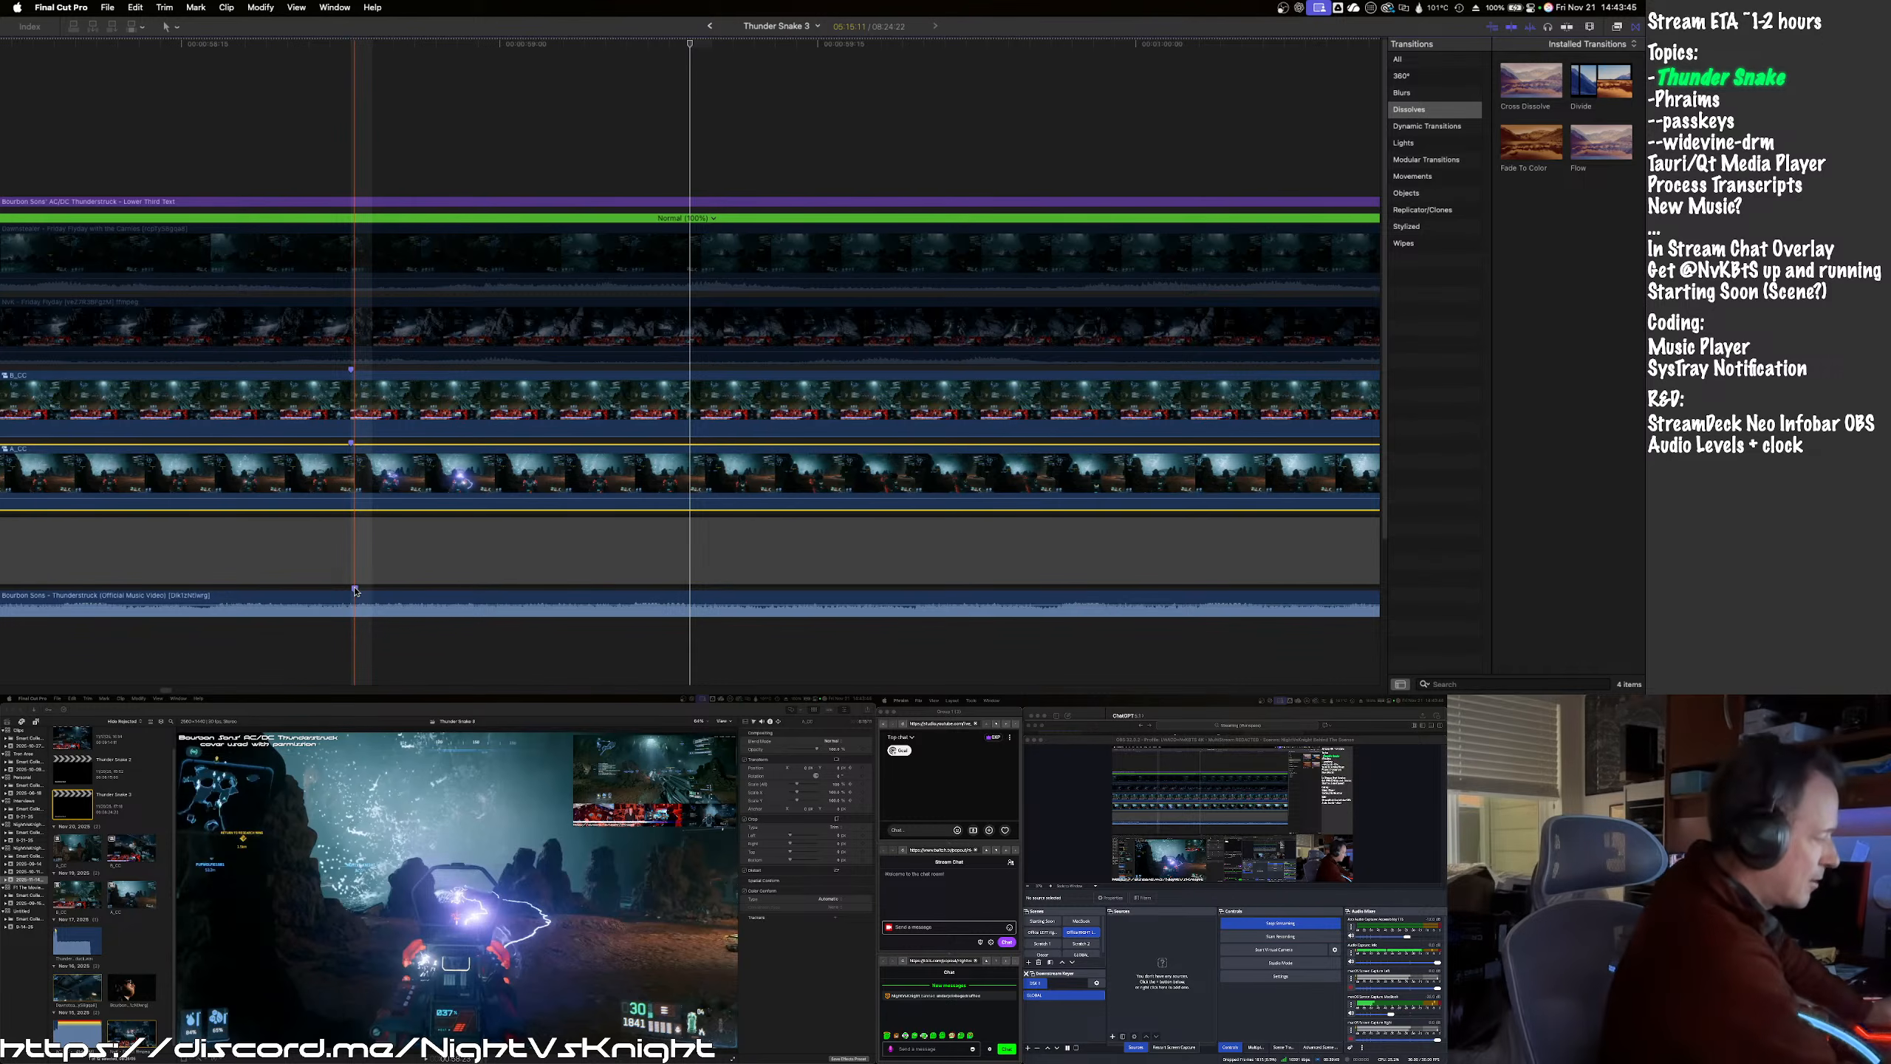
- Place the playhead at the new clip markers and step it back eight frames
left_click(348, 643)
left_click(353, 498)
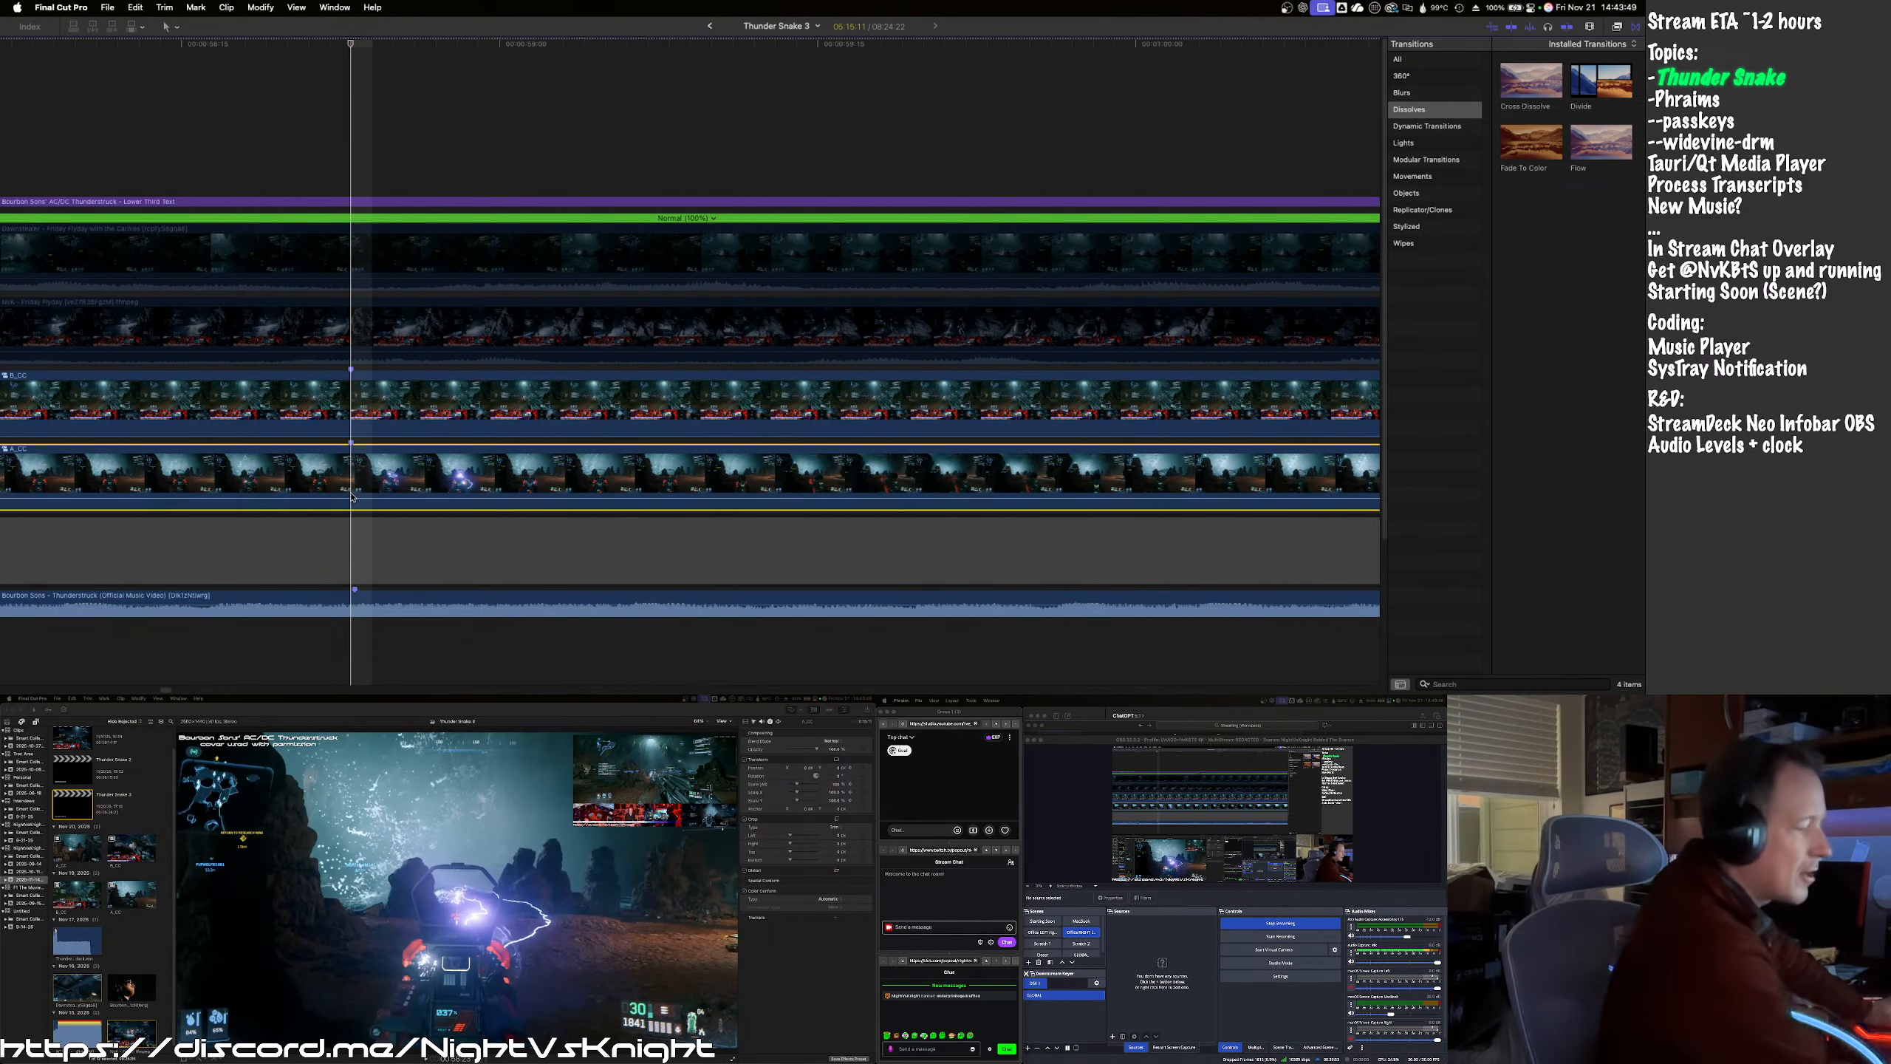
key("Left")
key("Left")
key("Left")
key("Left")
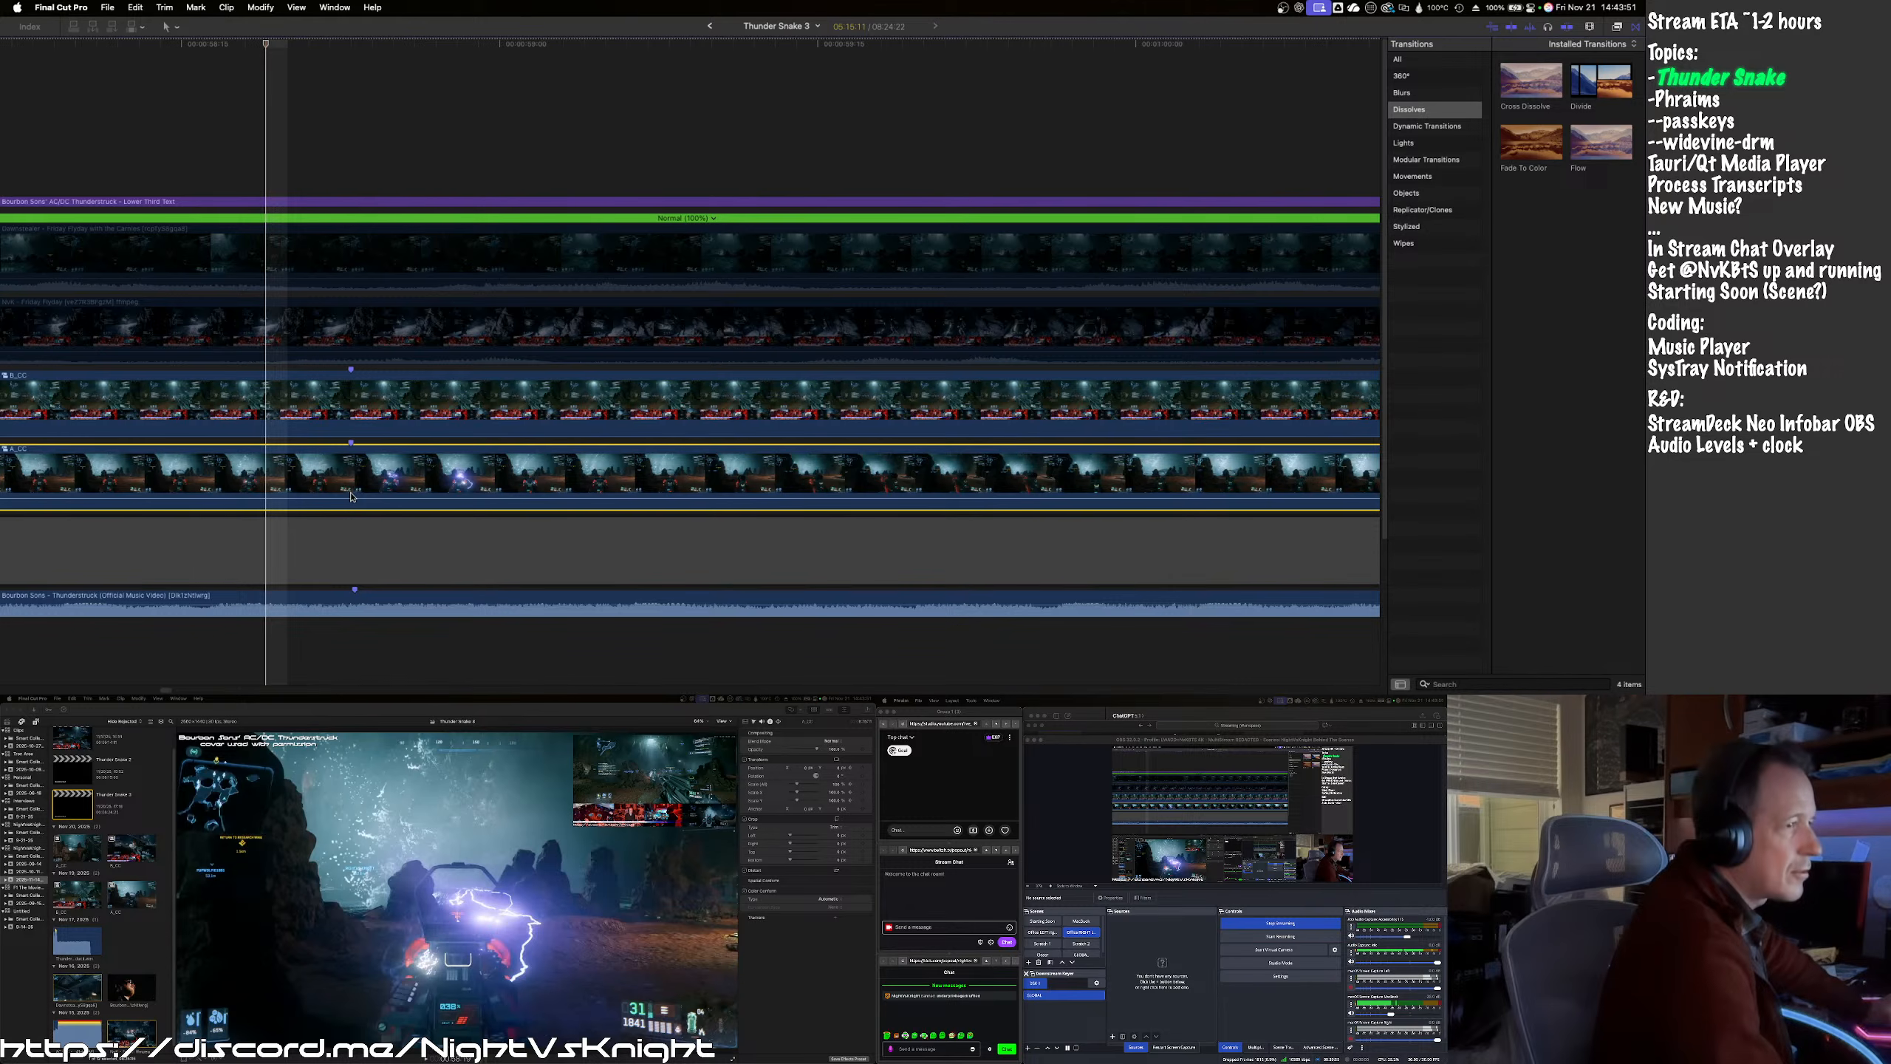
key("Left")
key("Left")
key("Left")
key("Left")
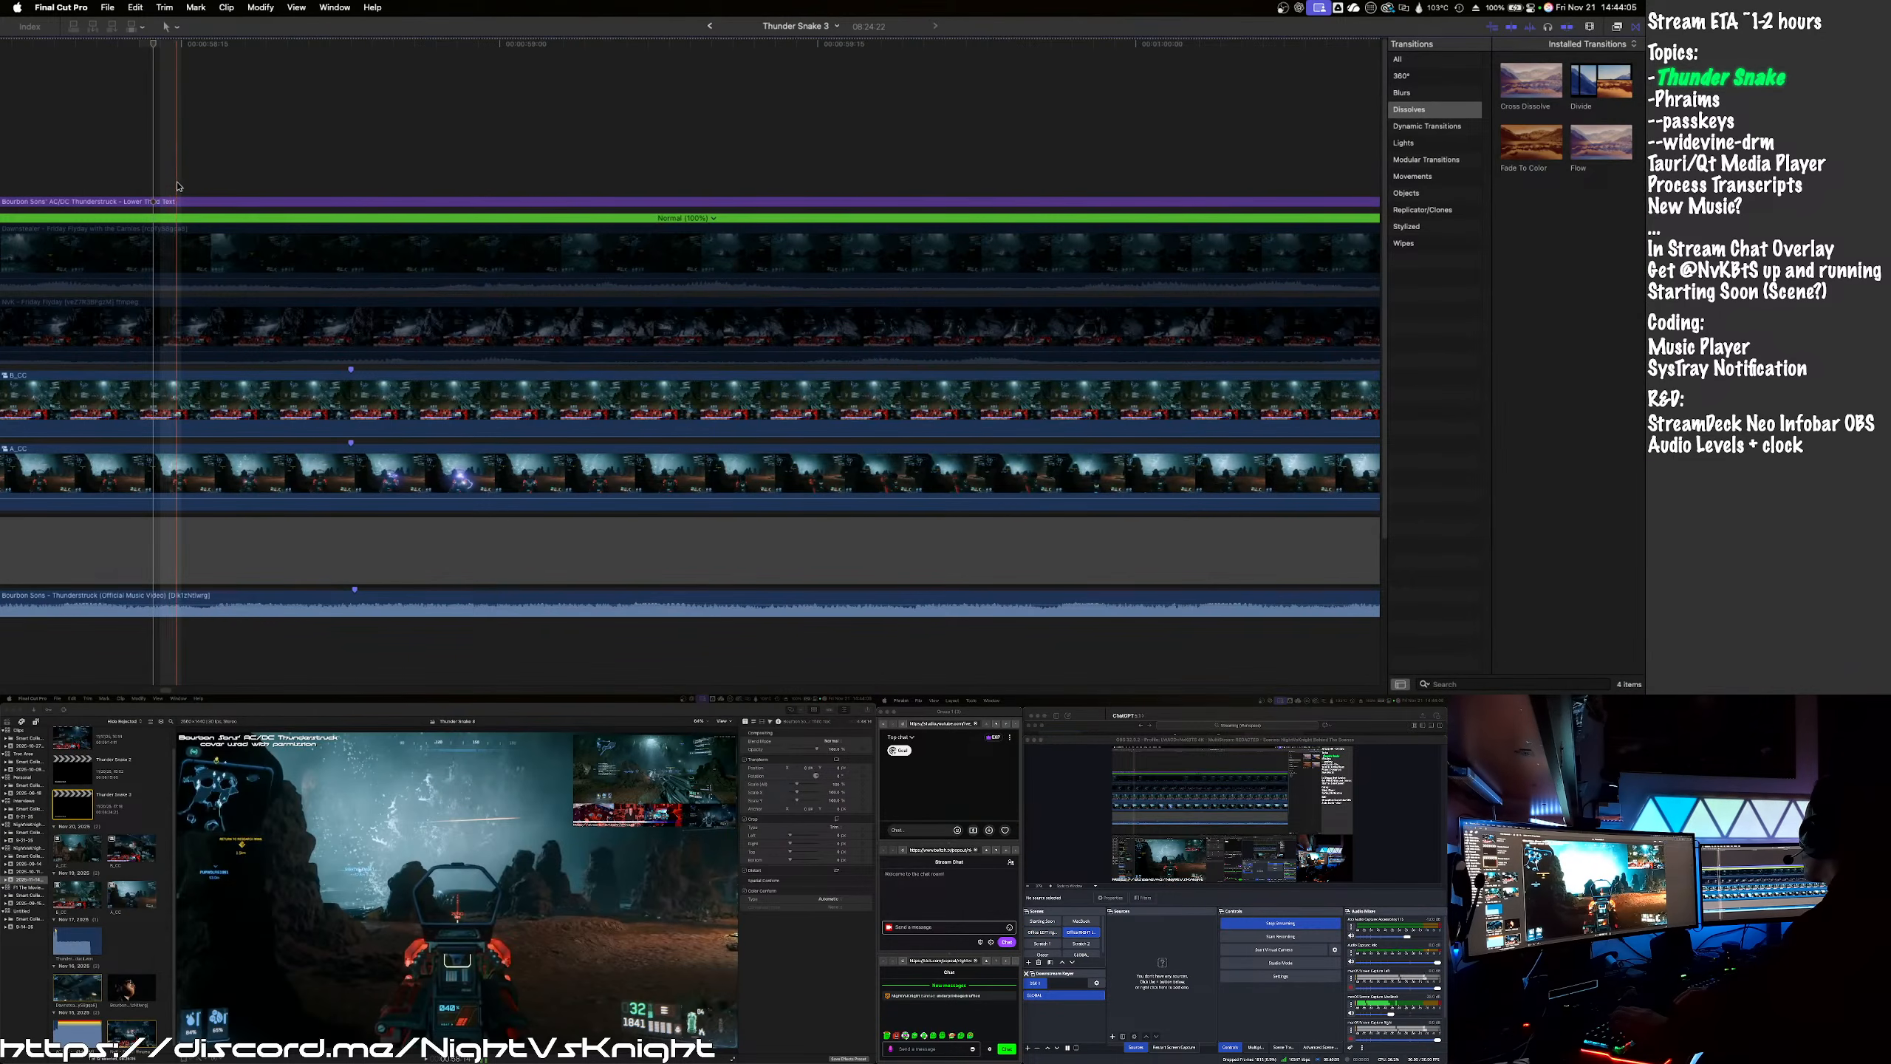
- Move the playhead past the new clip markers to 00:59:01 and add Position and Scale keyframes to the upper gameplay clip
left_click(351, 159)
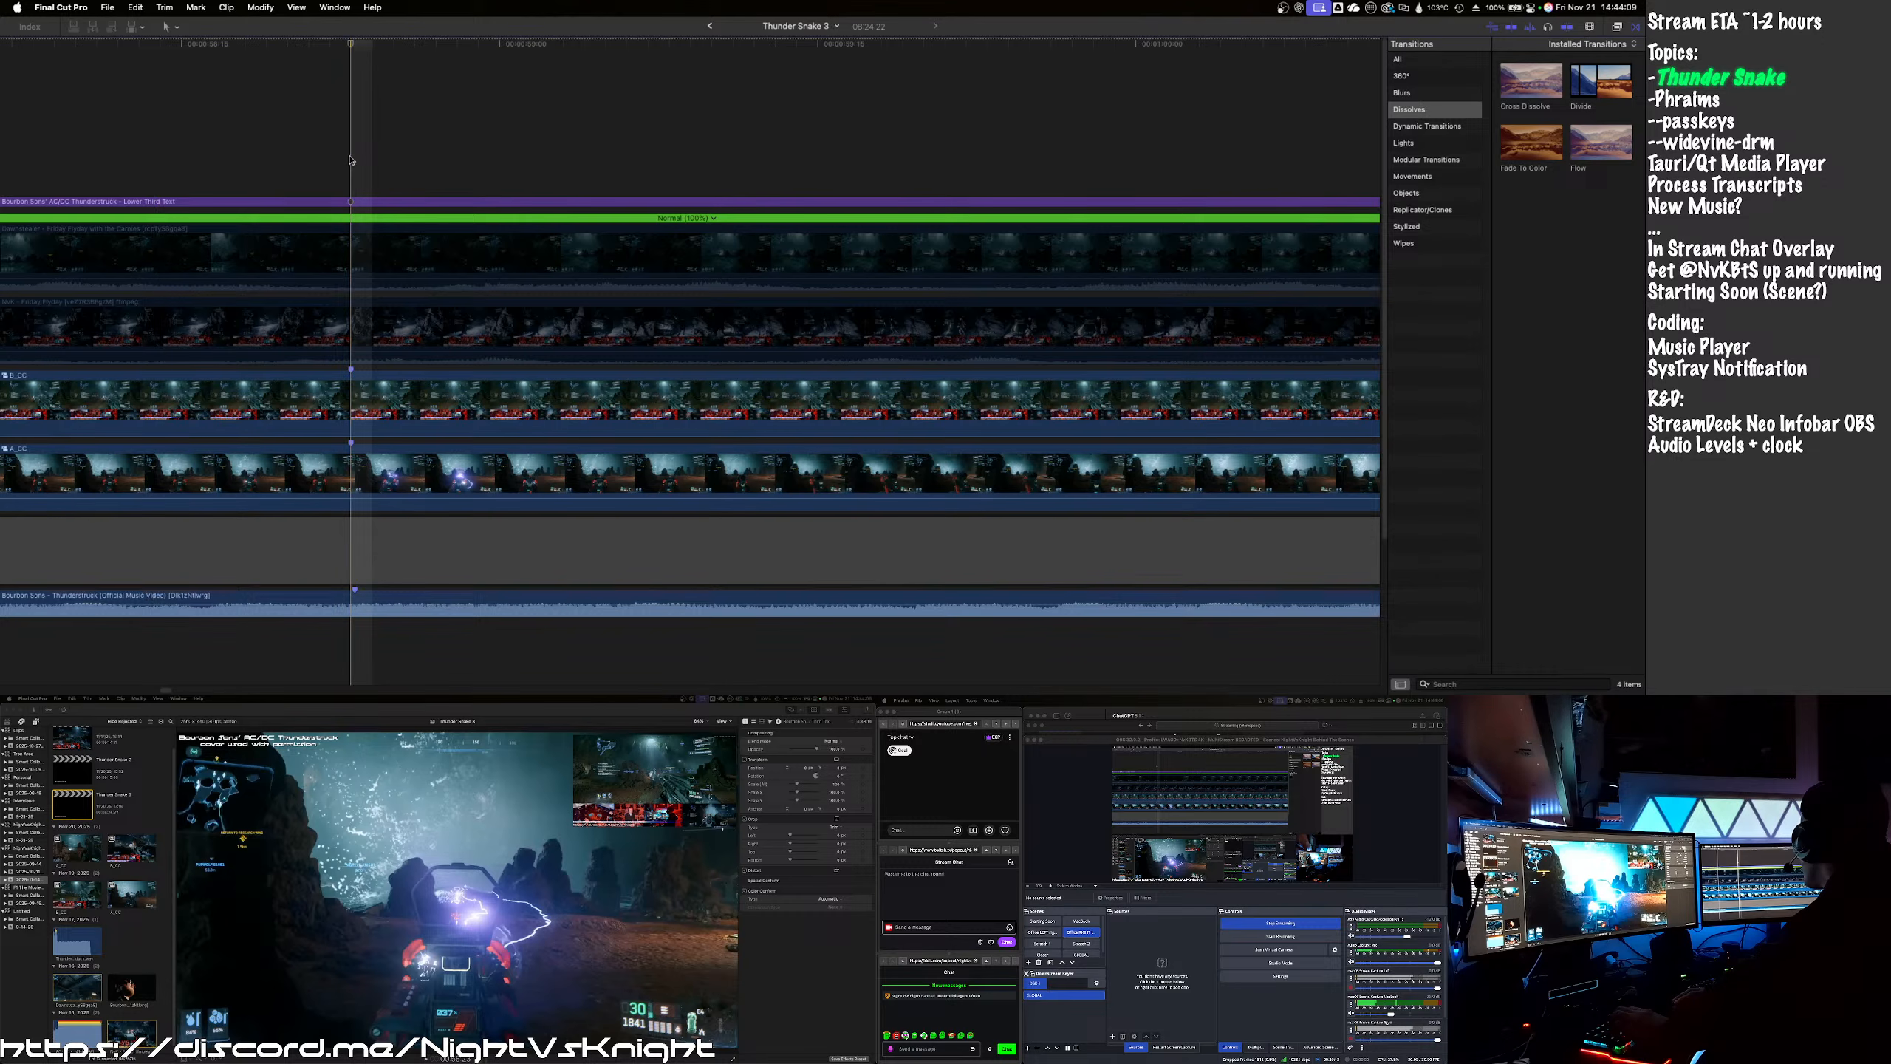
left_click(355, 403)
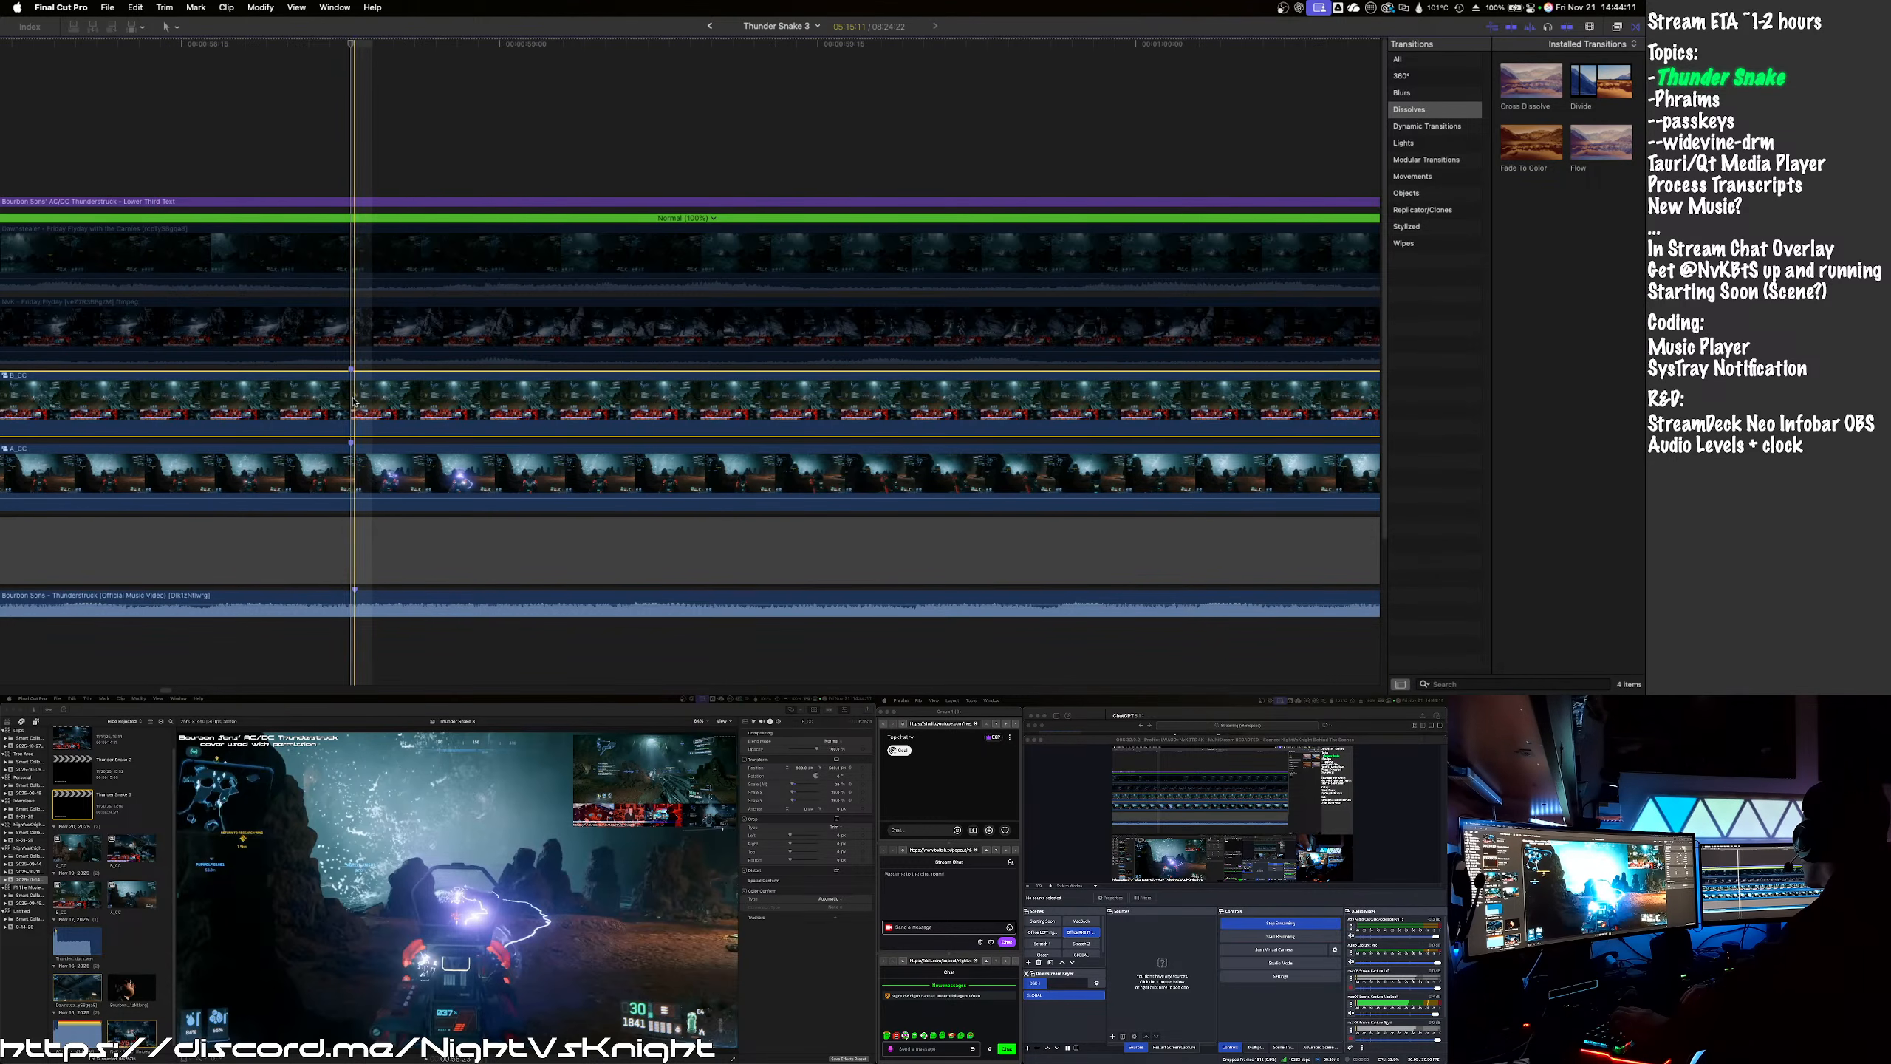
key("space")
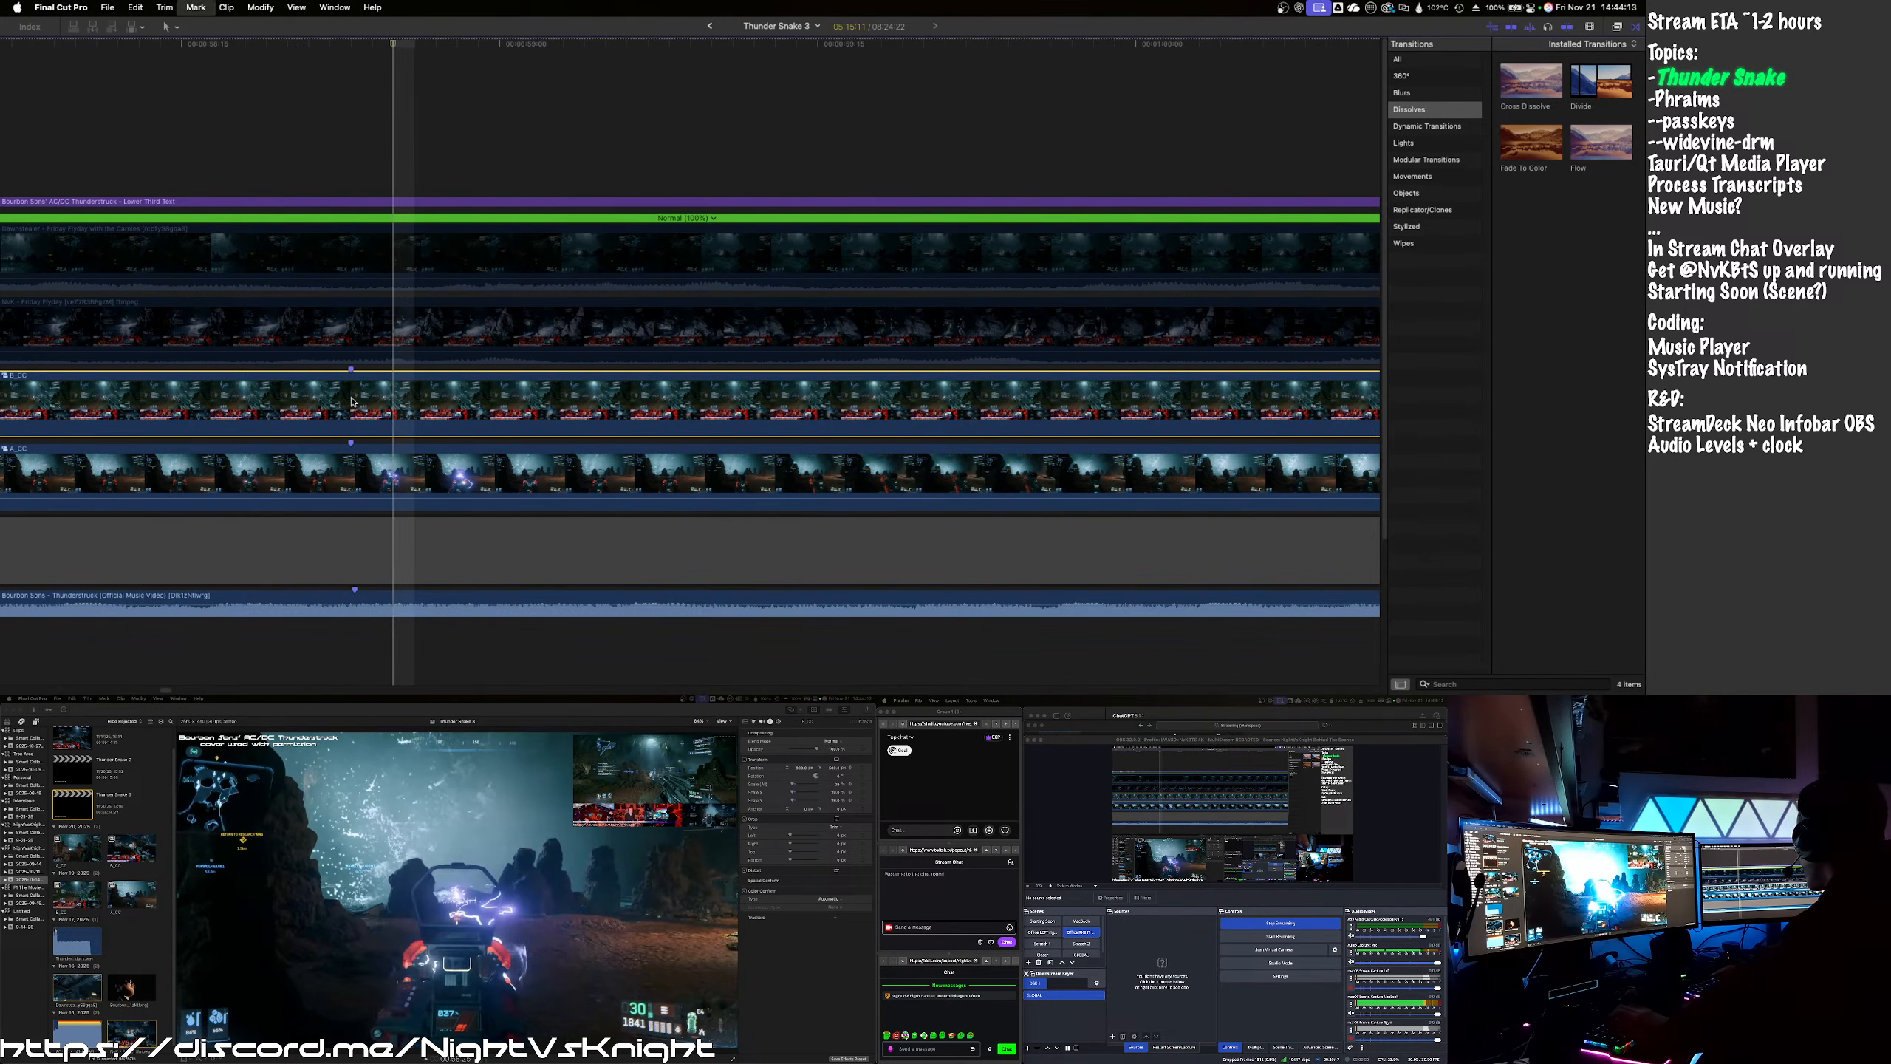
key("space")
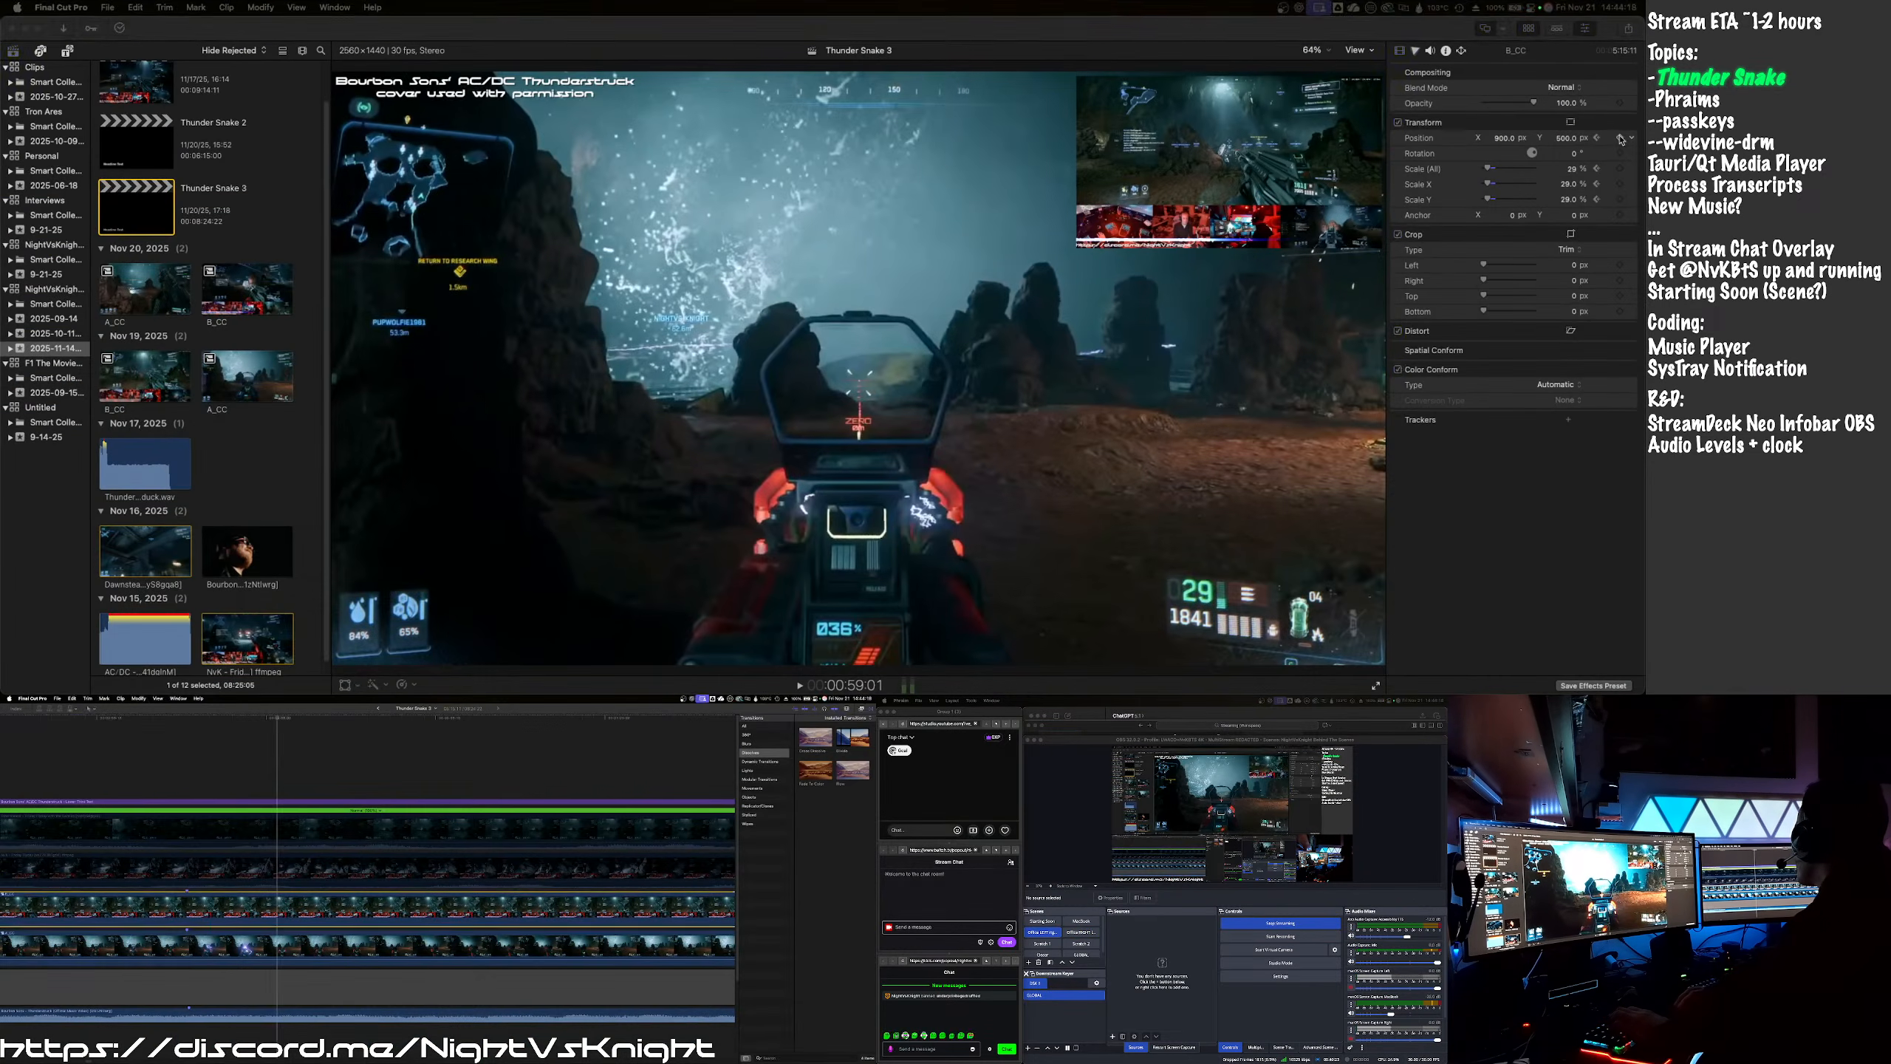
left_click(1621, 139)
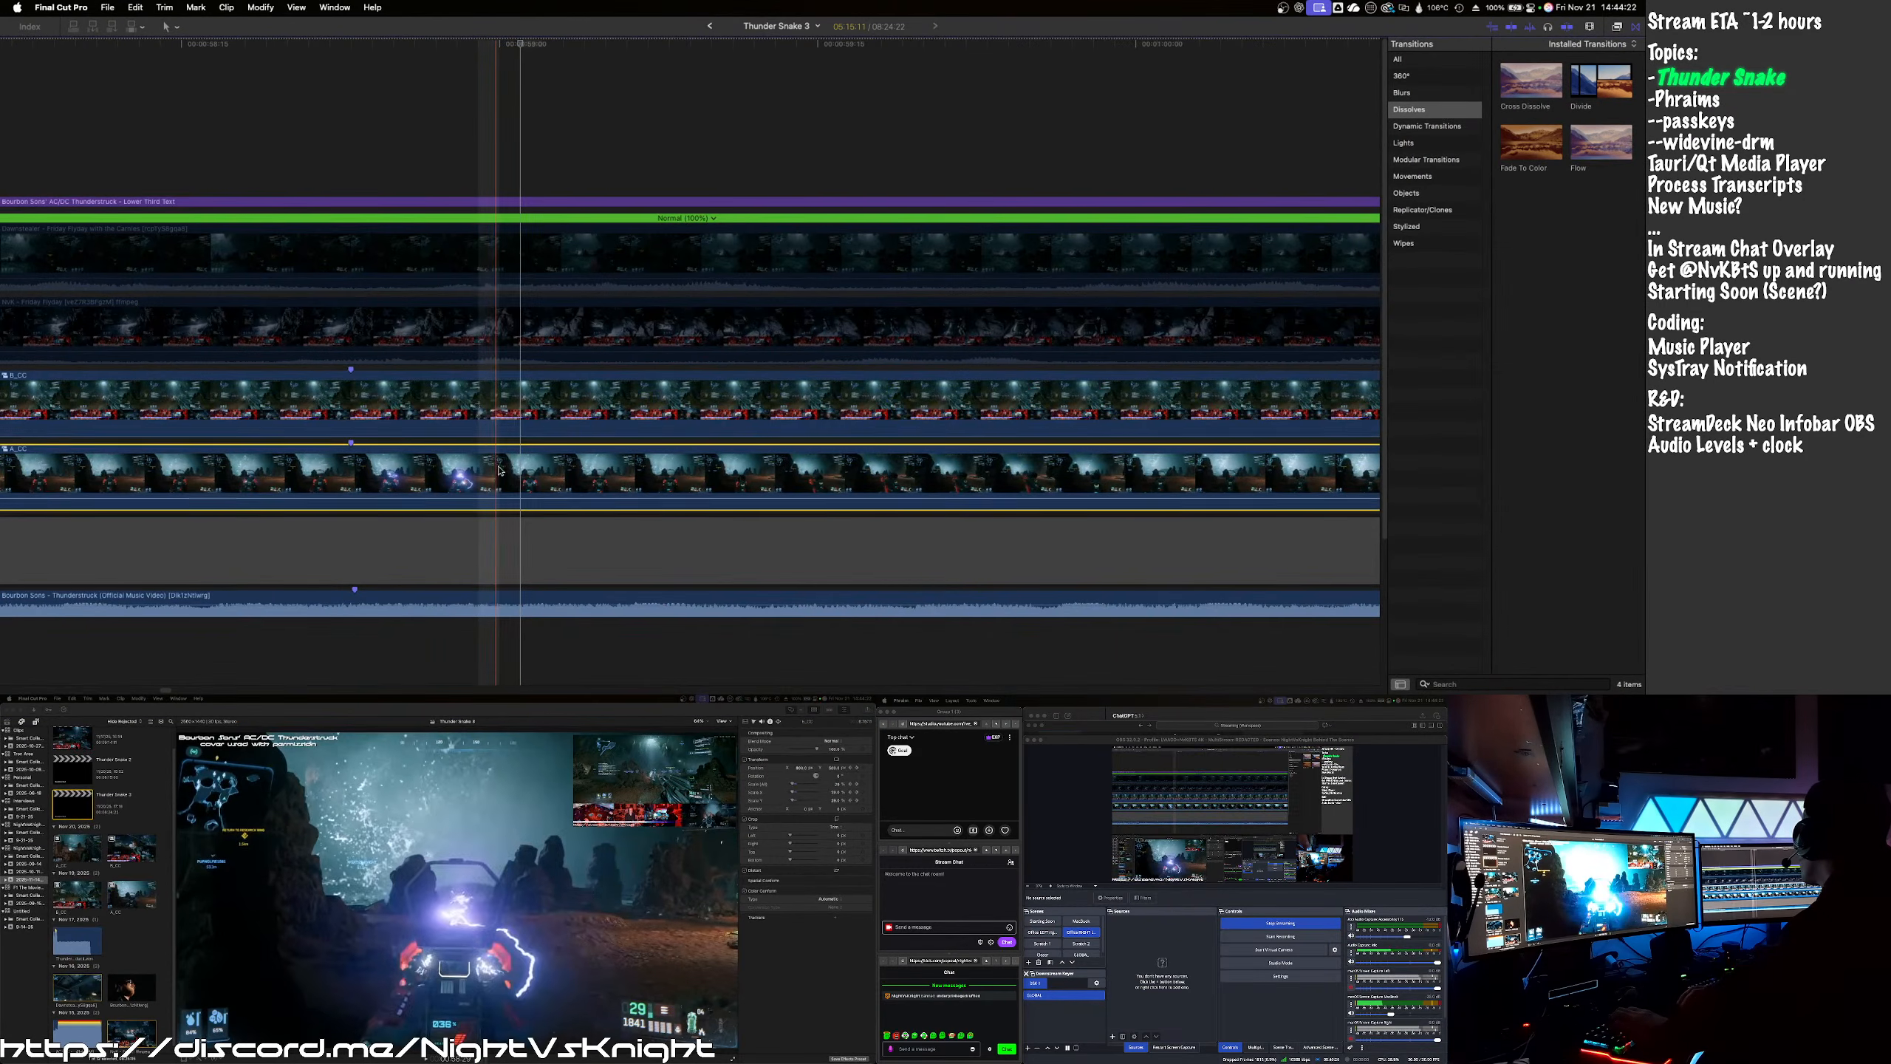
- Keyframe the lower gameplay clip at 00:59:01 with Scale 29%, Position X 900 px and Position Y 500 px
left_click(463, 473)
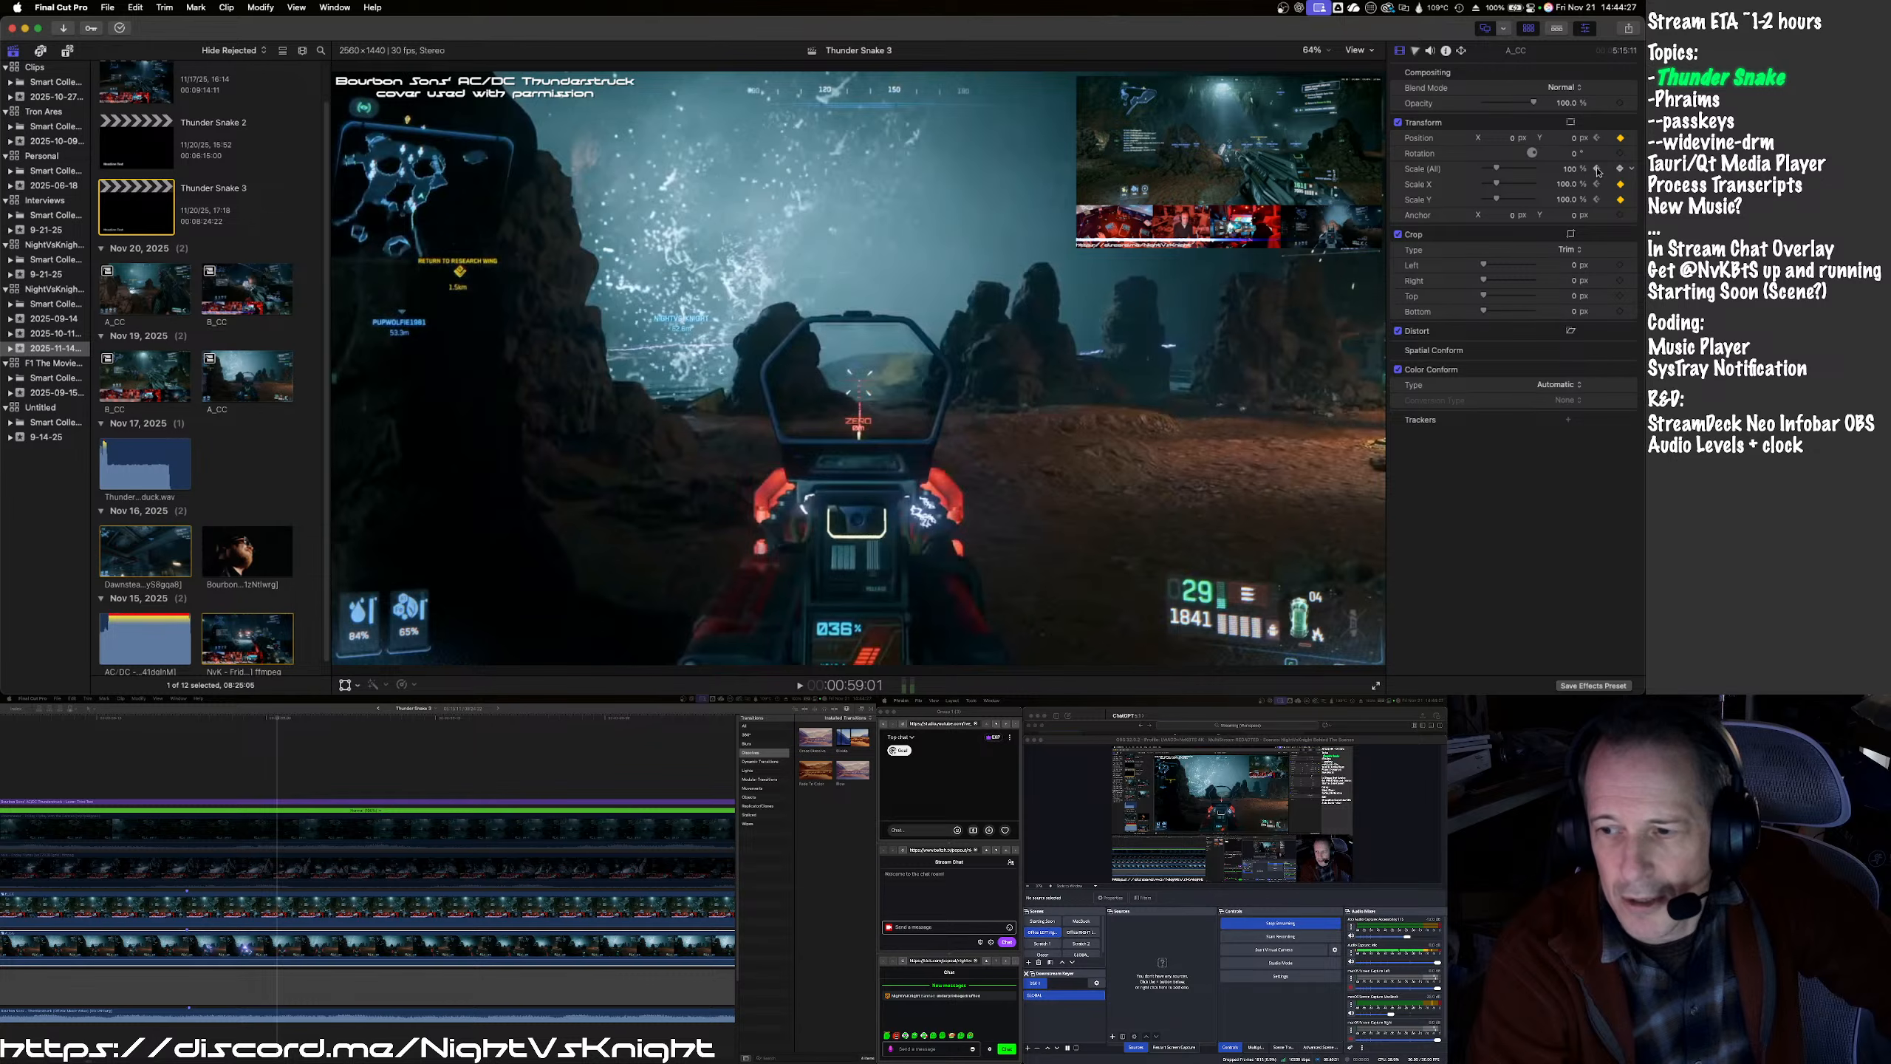
left_click(1598, 172)
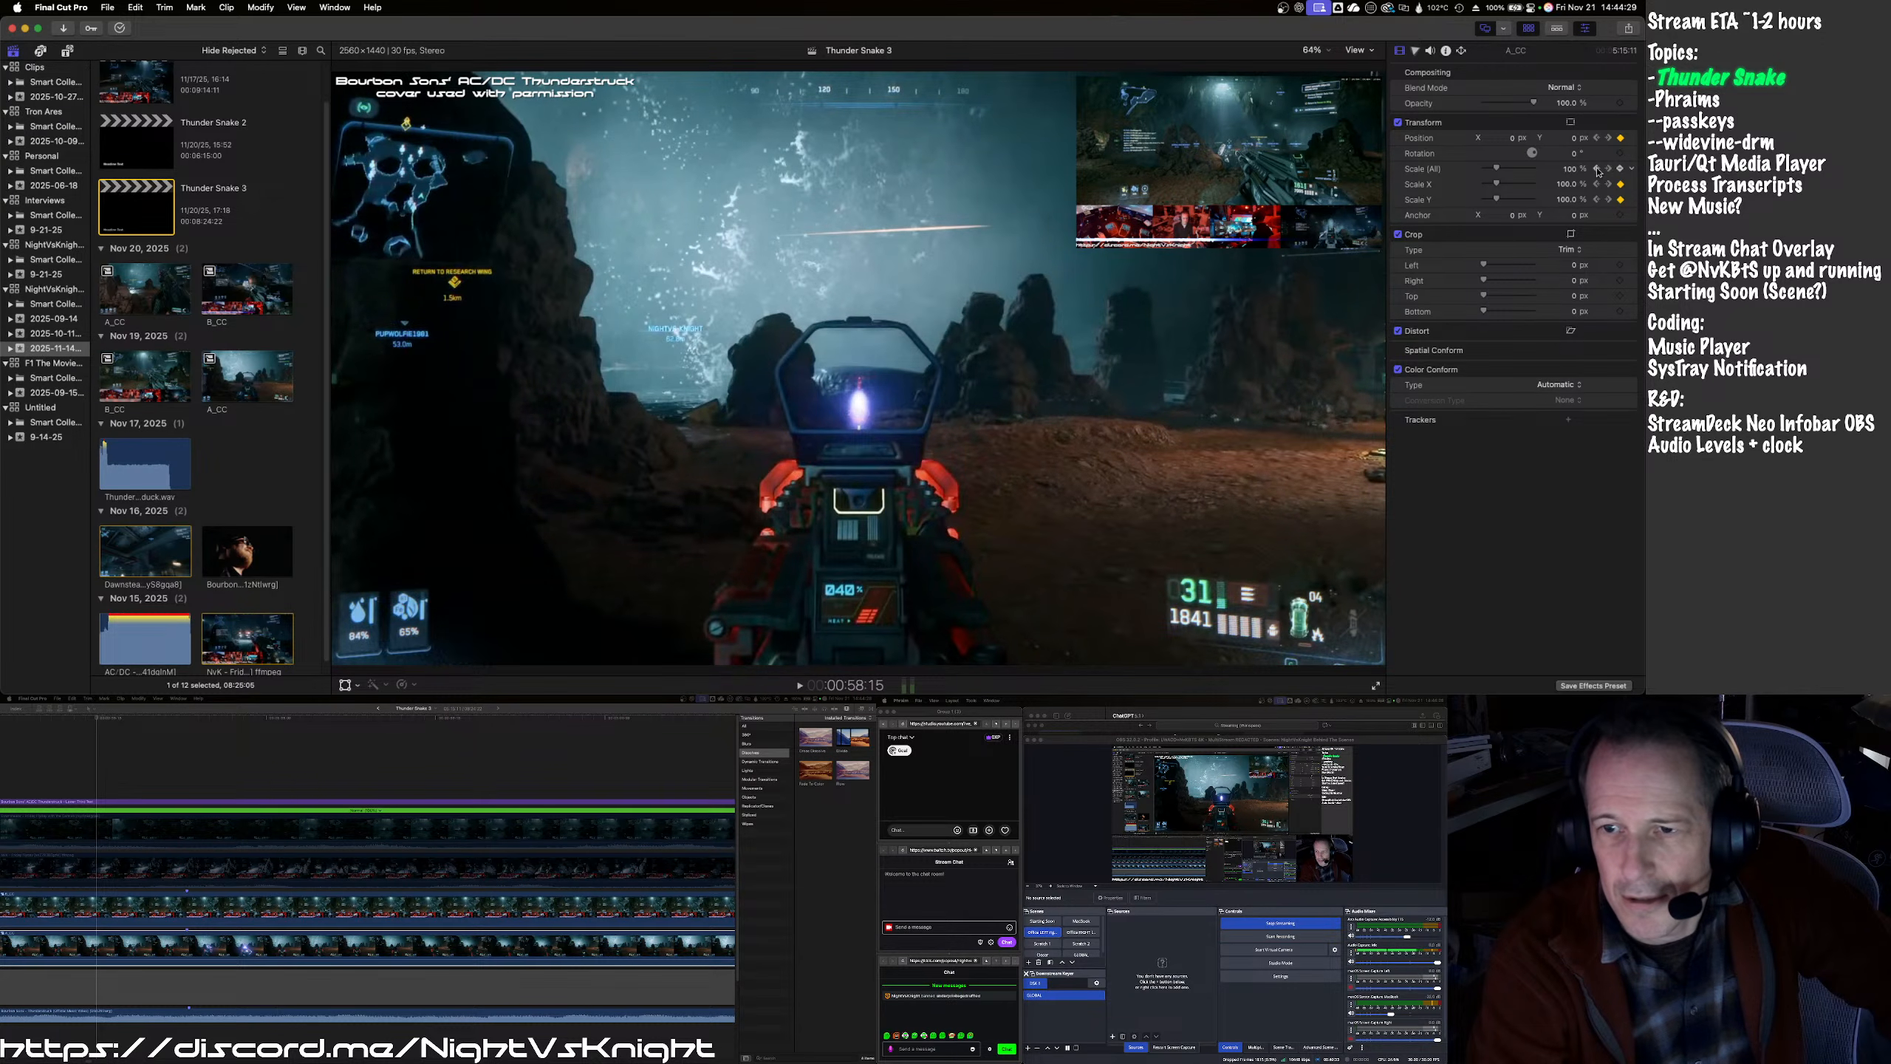
left_click(1611, 172)
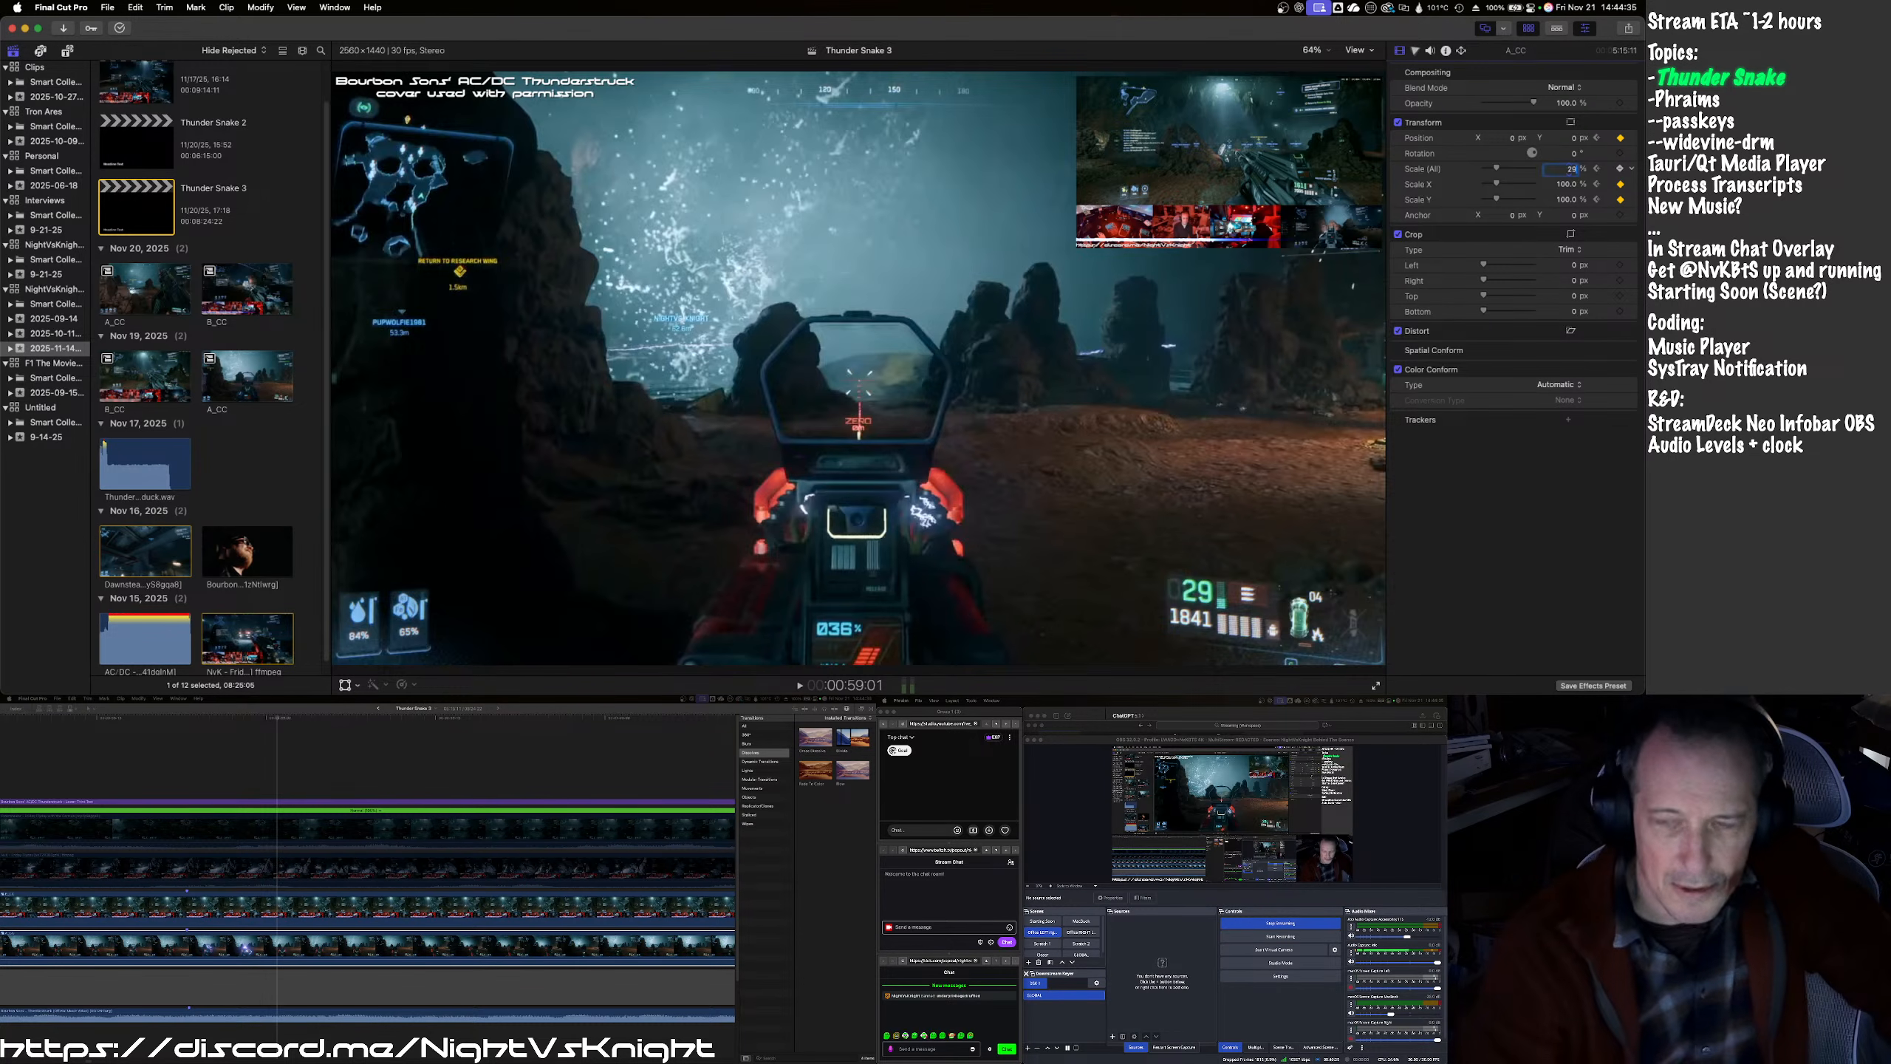
key("Return")
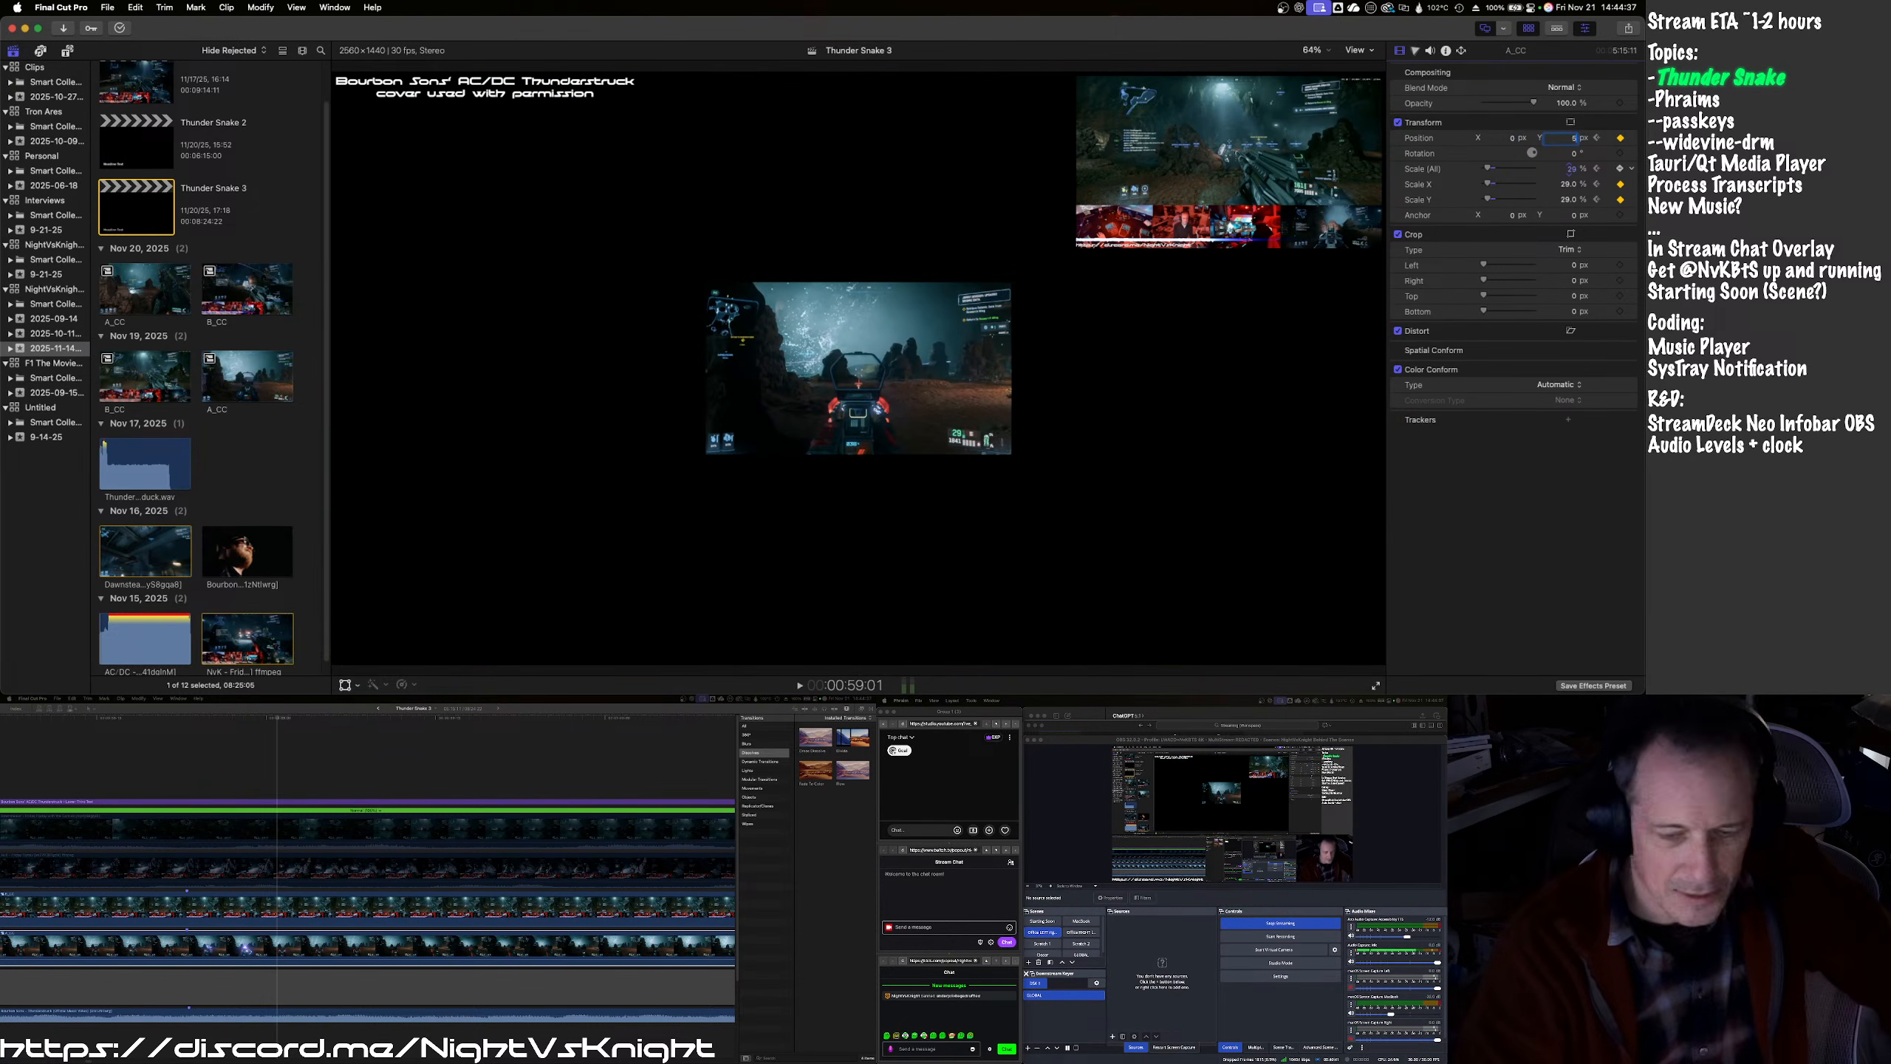
key("shift+Tab")
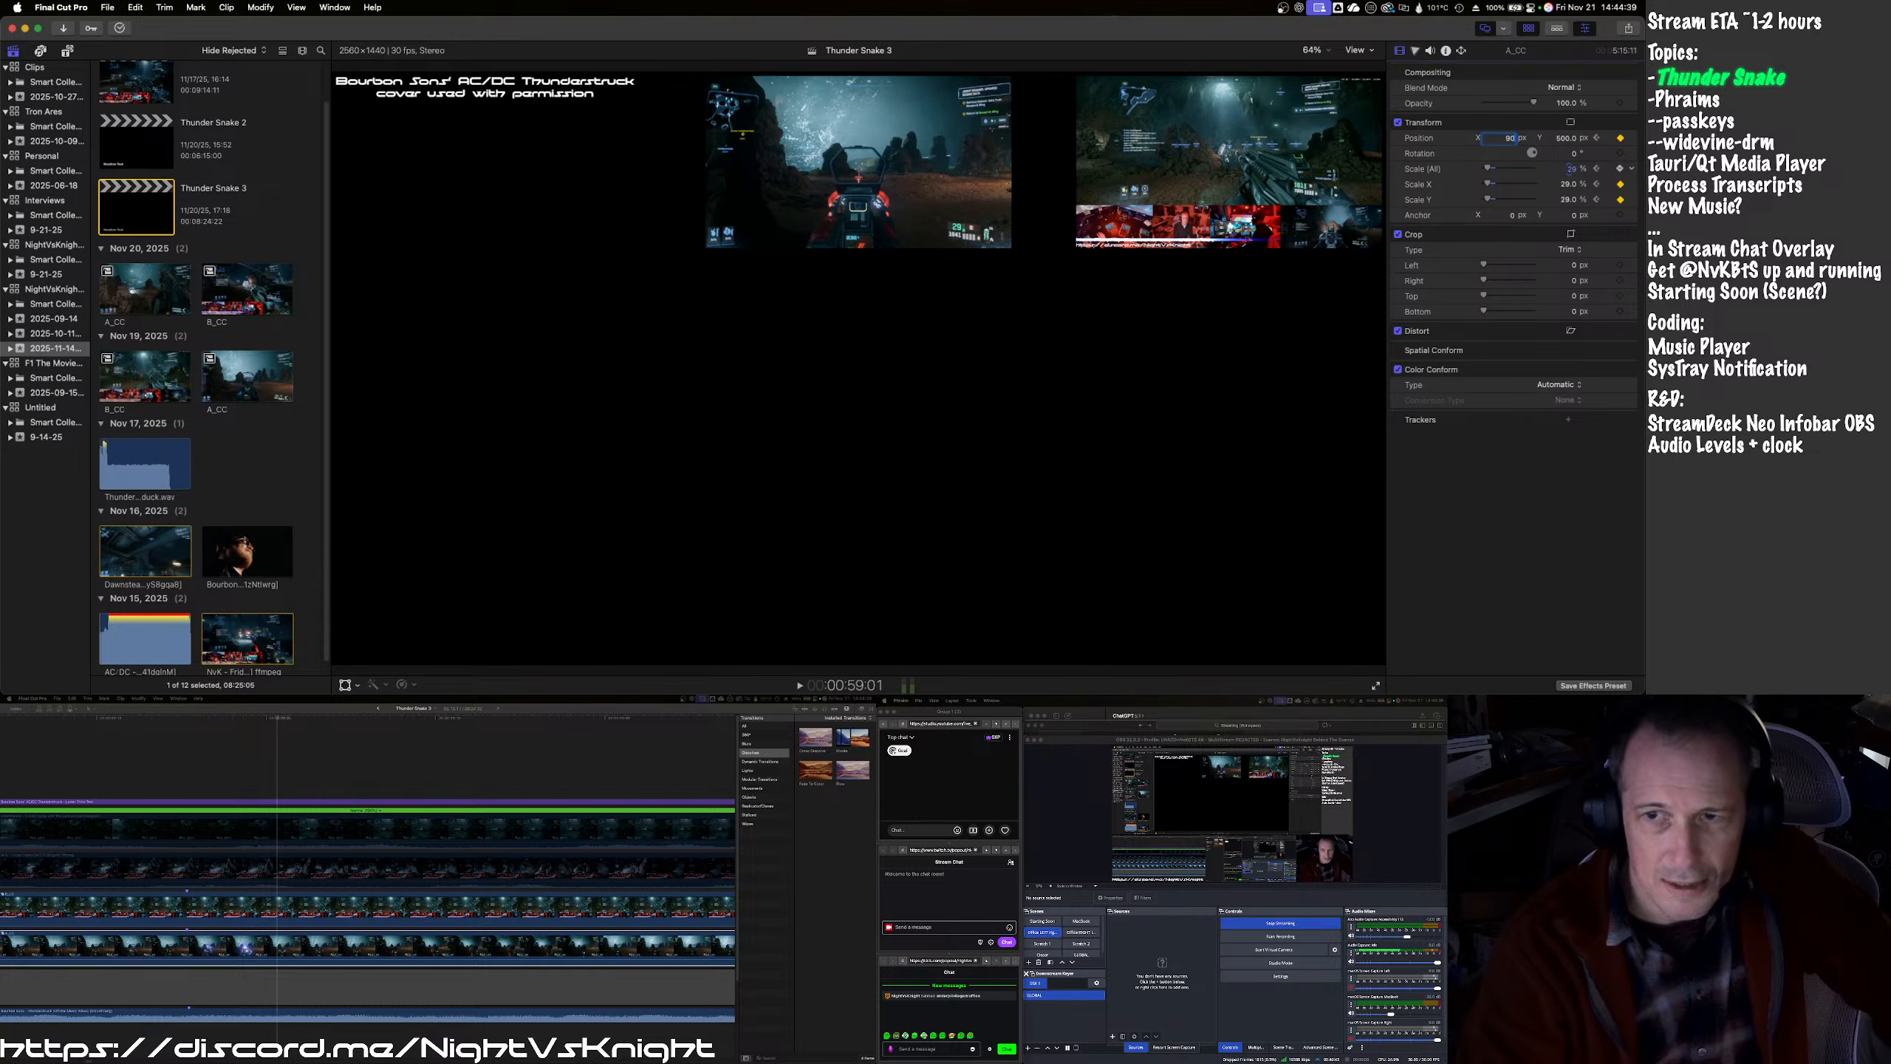
key("Return")
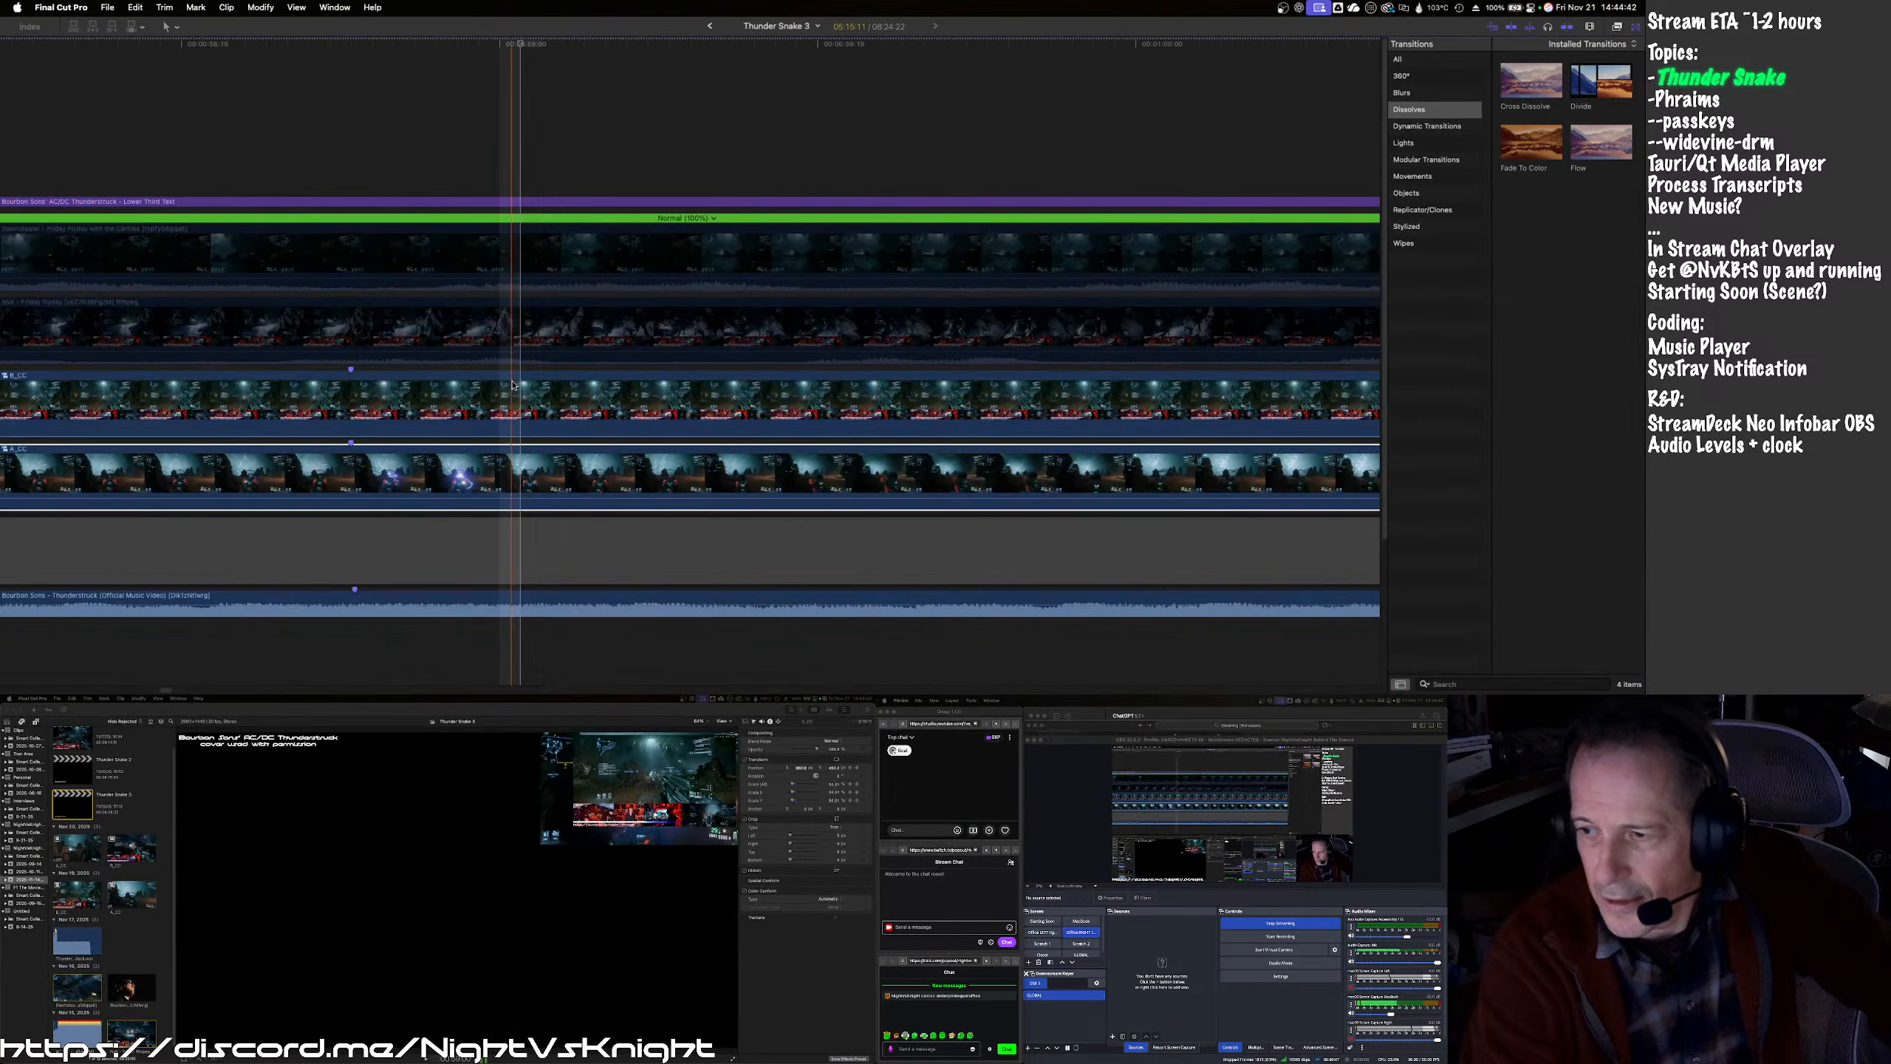
- Set the upper gameplay clip's keyframe at 00:59:01 to Scale 100% with Position X and Y at 0 px
left_click(512, 385)
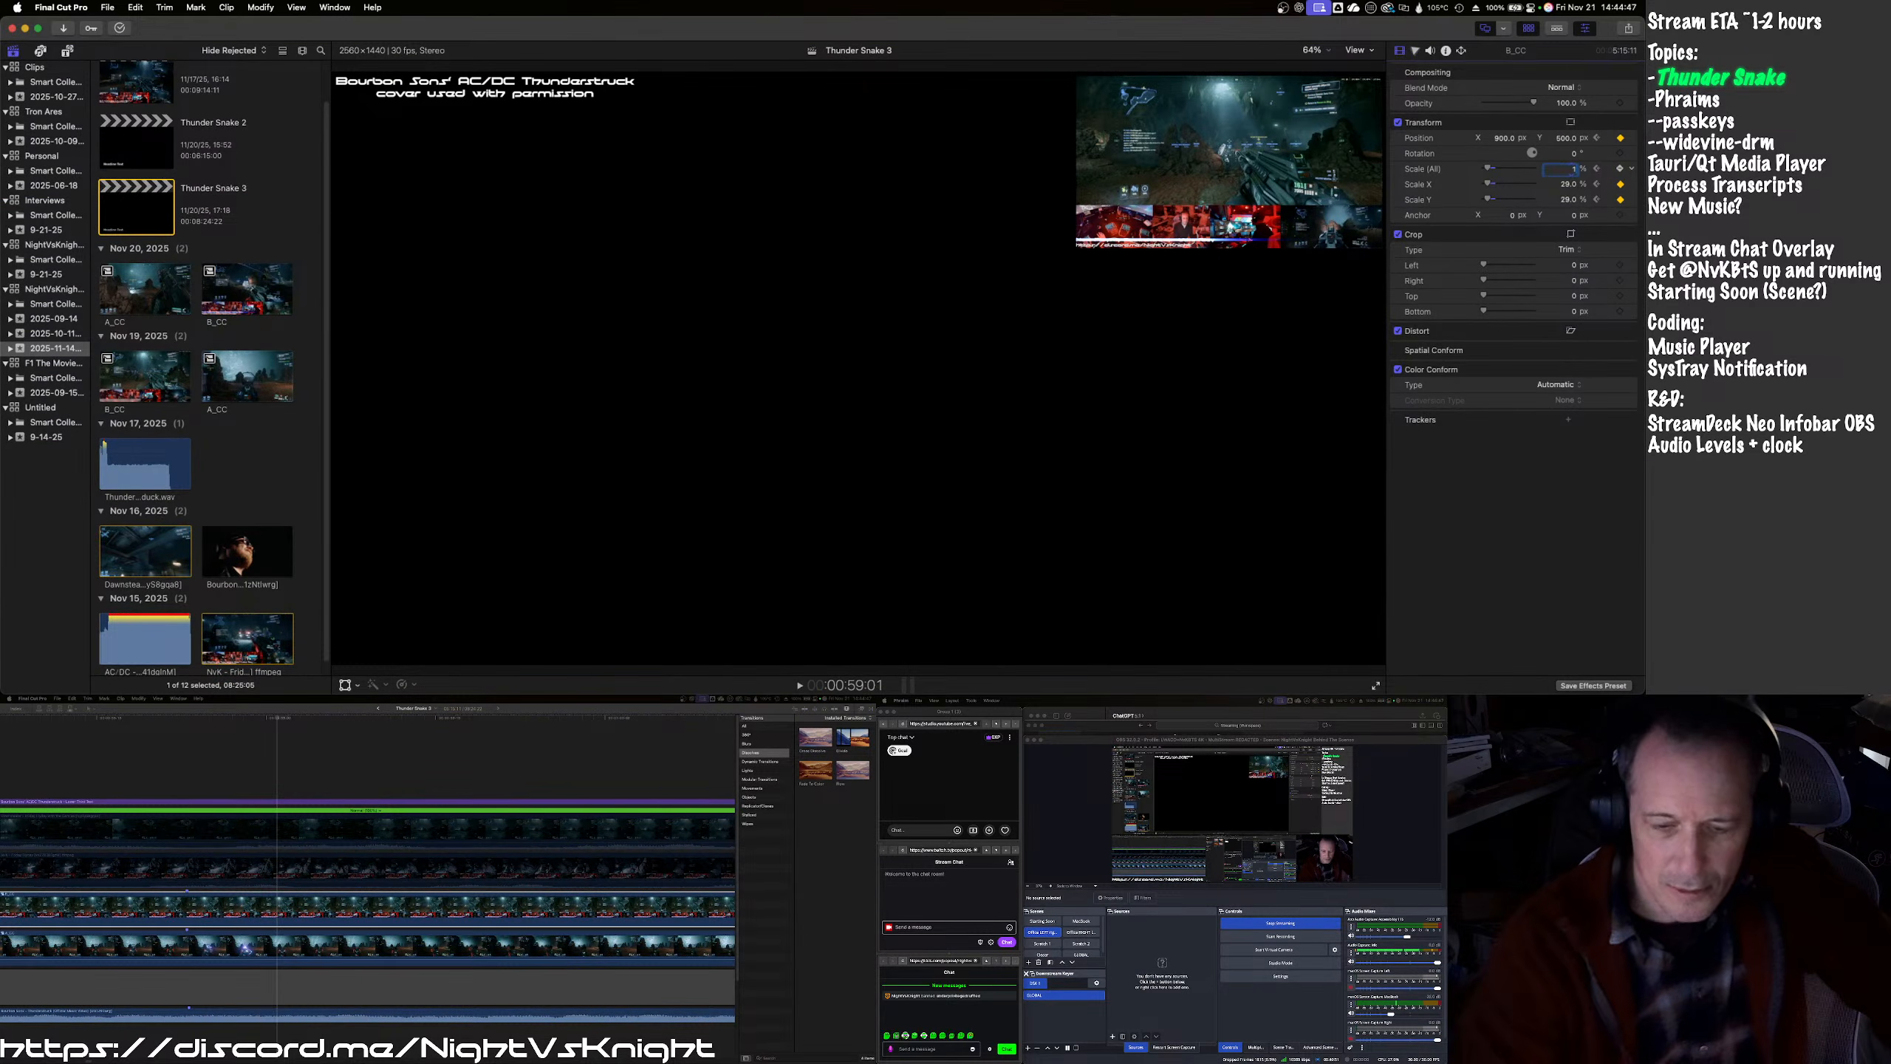
left_click(1568, 169)
type("100")
key("Tab")
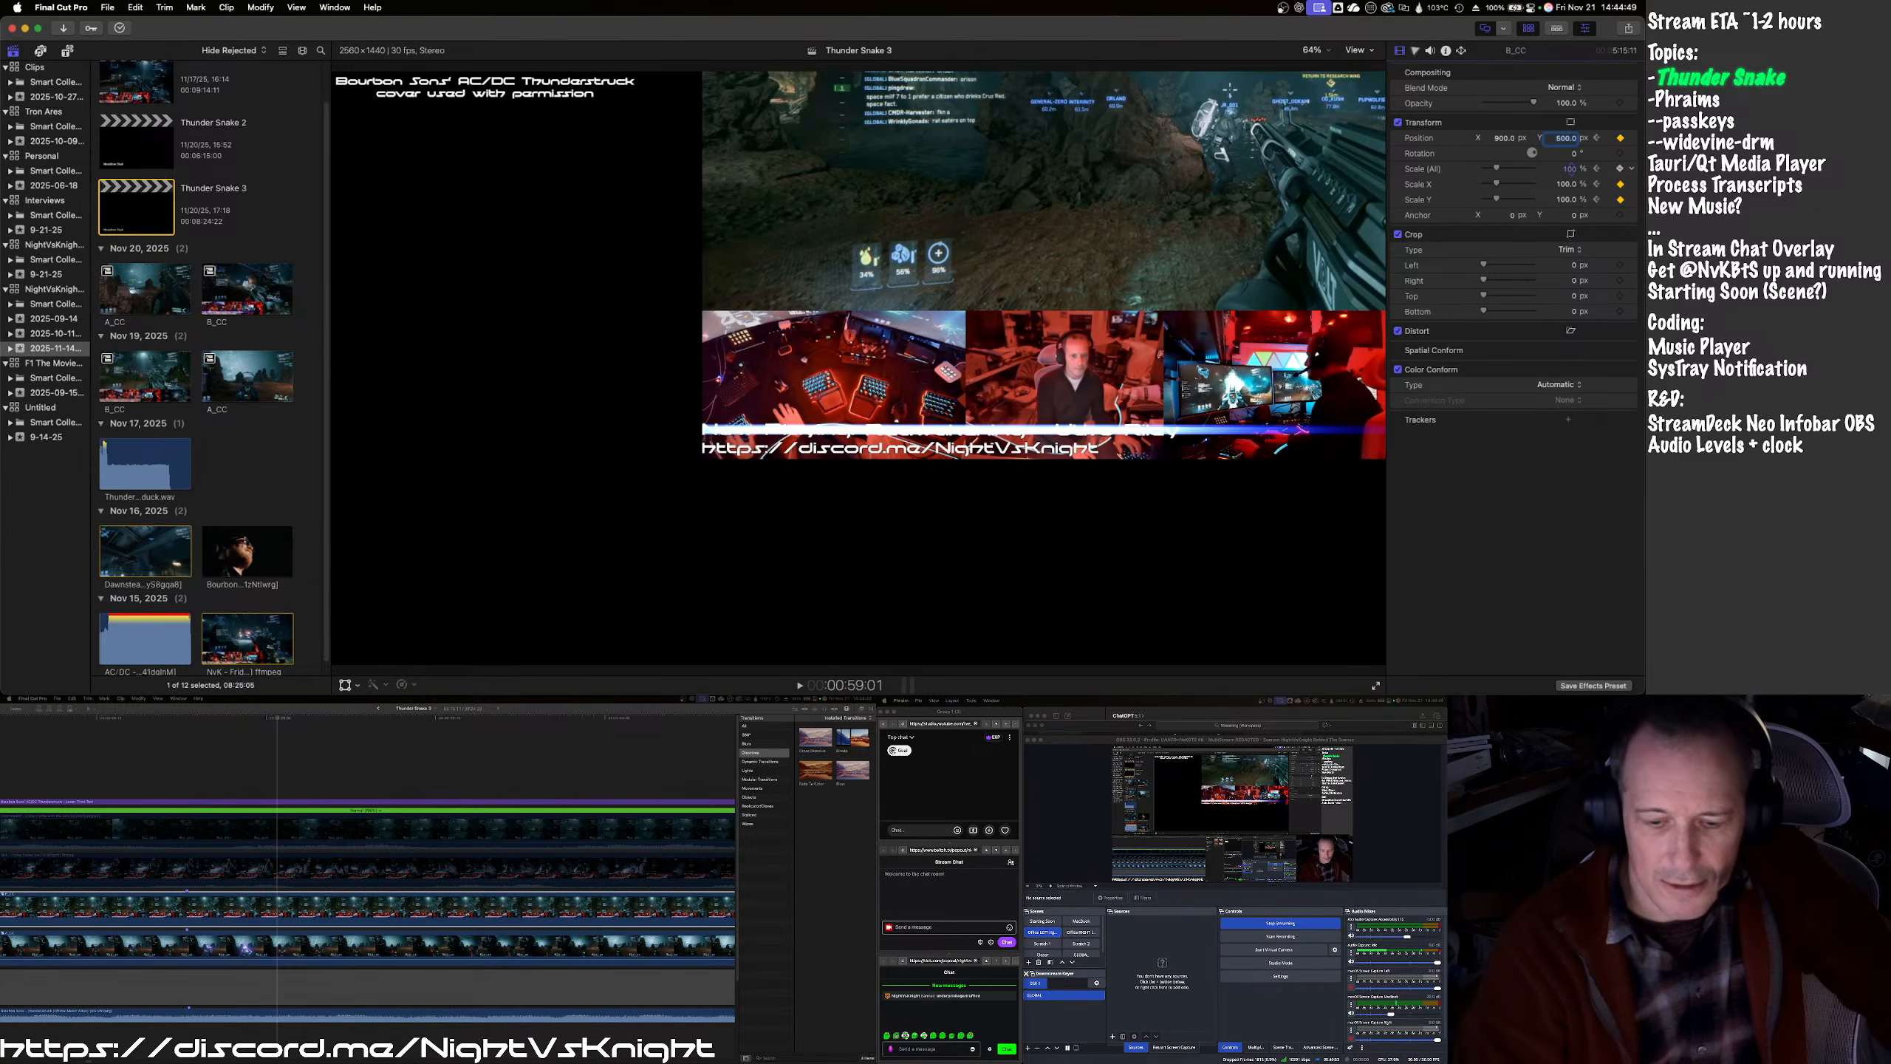
key("shift+Tab")
type("0")
key("Return")
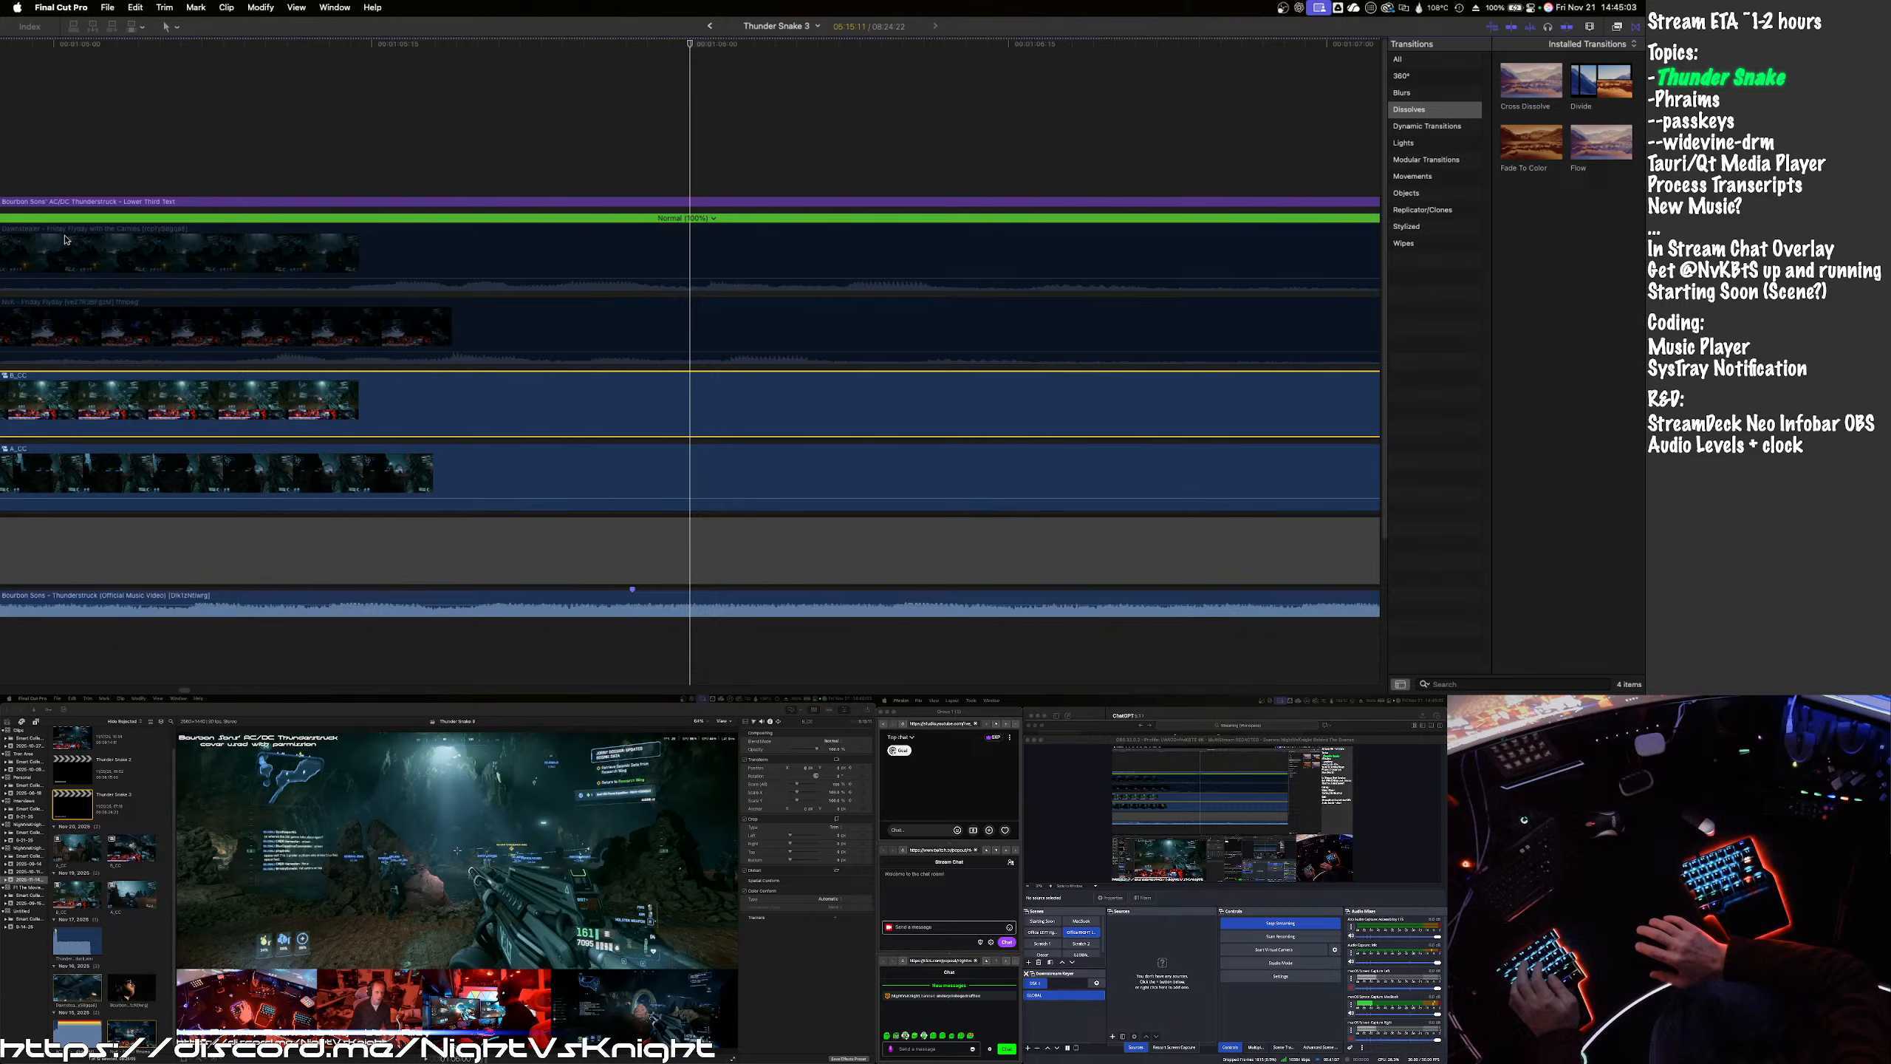
- Go back along the timeline toward the latest gameplay clip swap
scroll(149, 261, "left", 5)
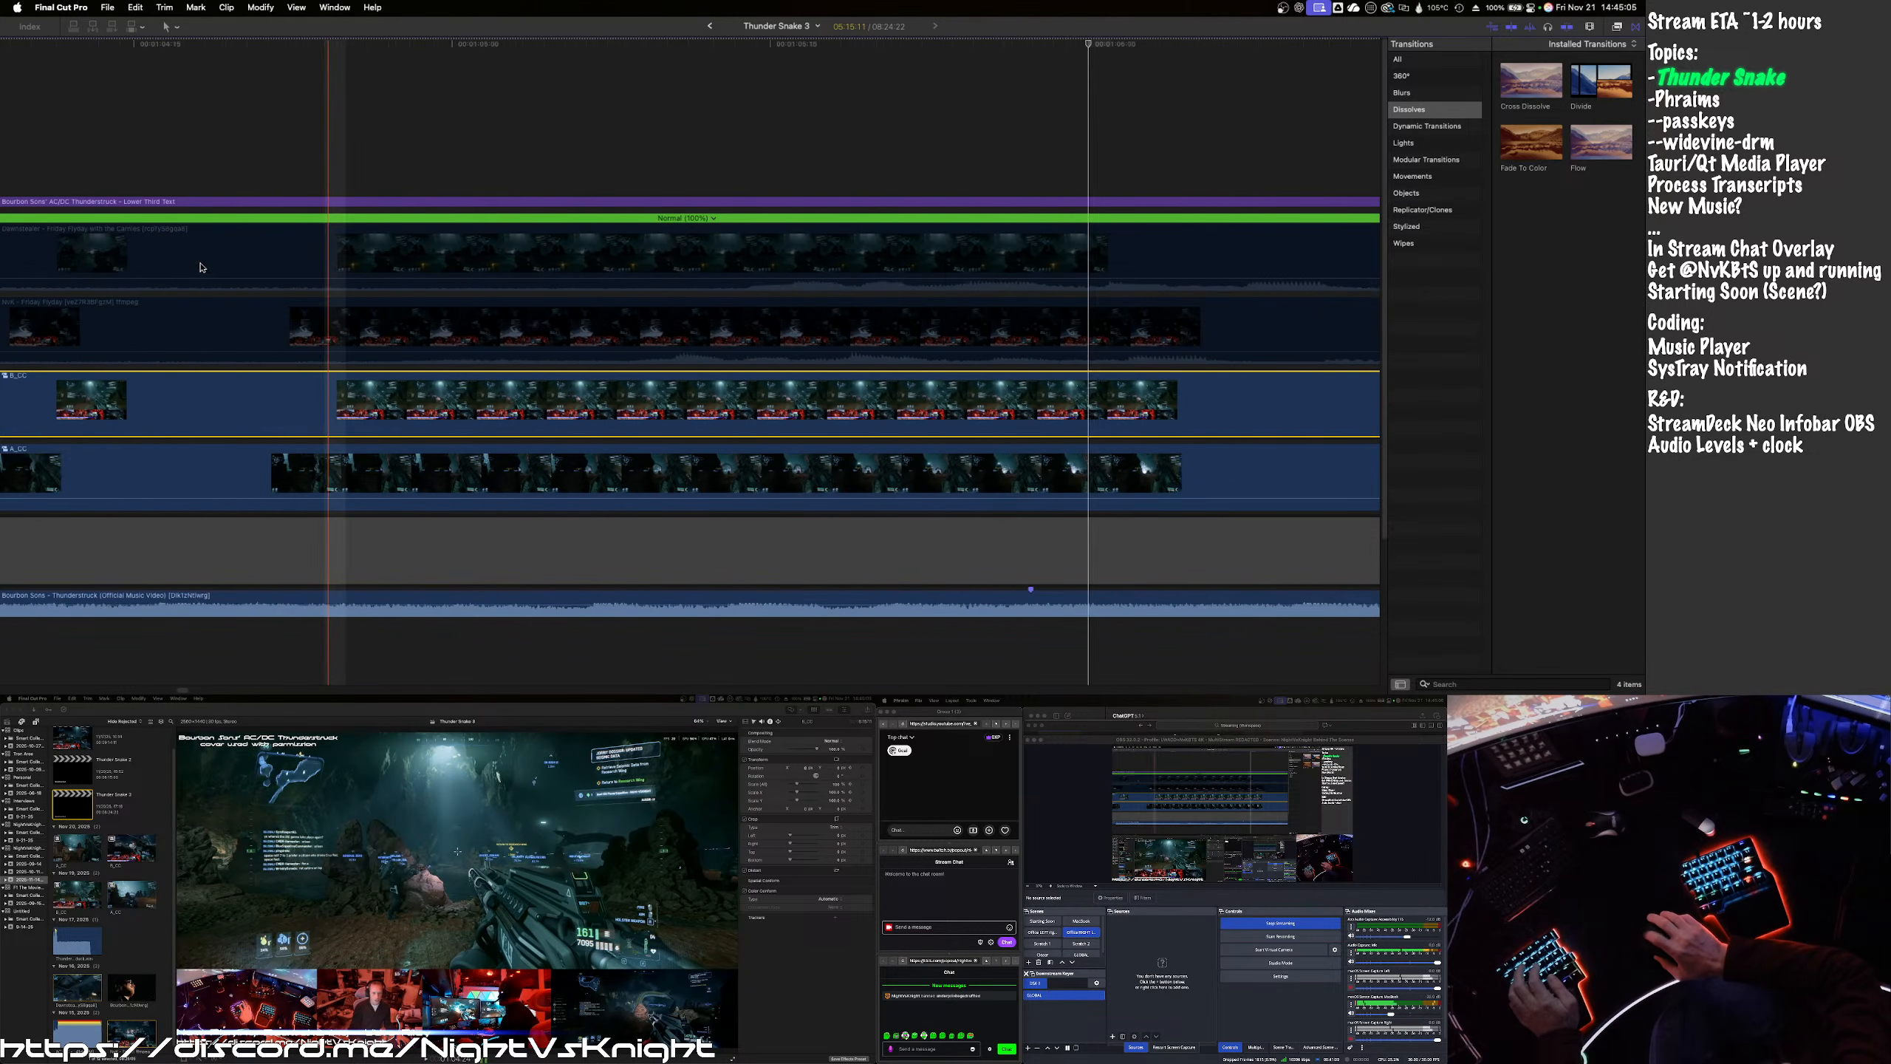
- Review the picture-in-picture swap between the A_CC and B_CC clips around the one-minute mark by playing it back
scroll(201, 270, "left", 5)
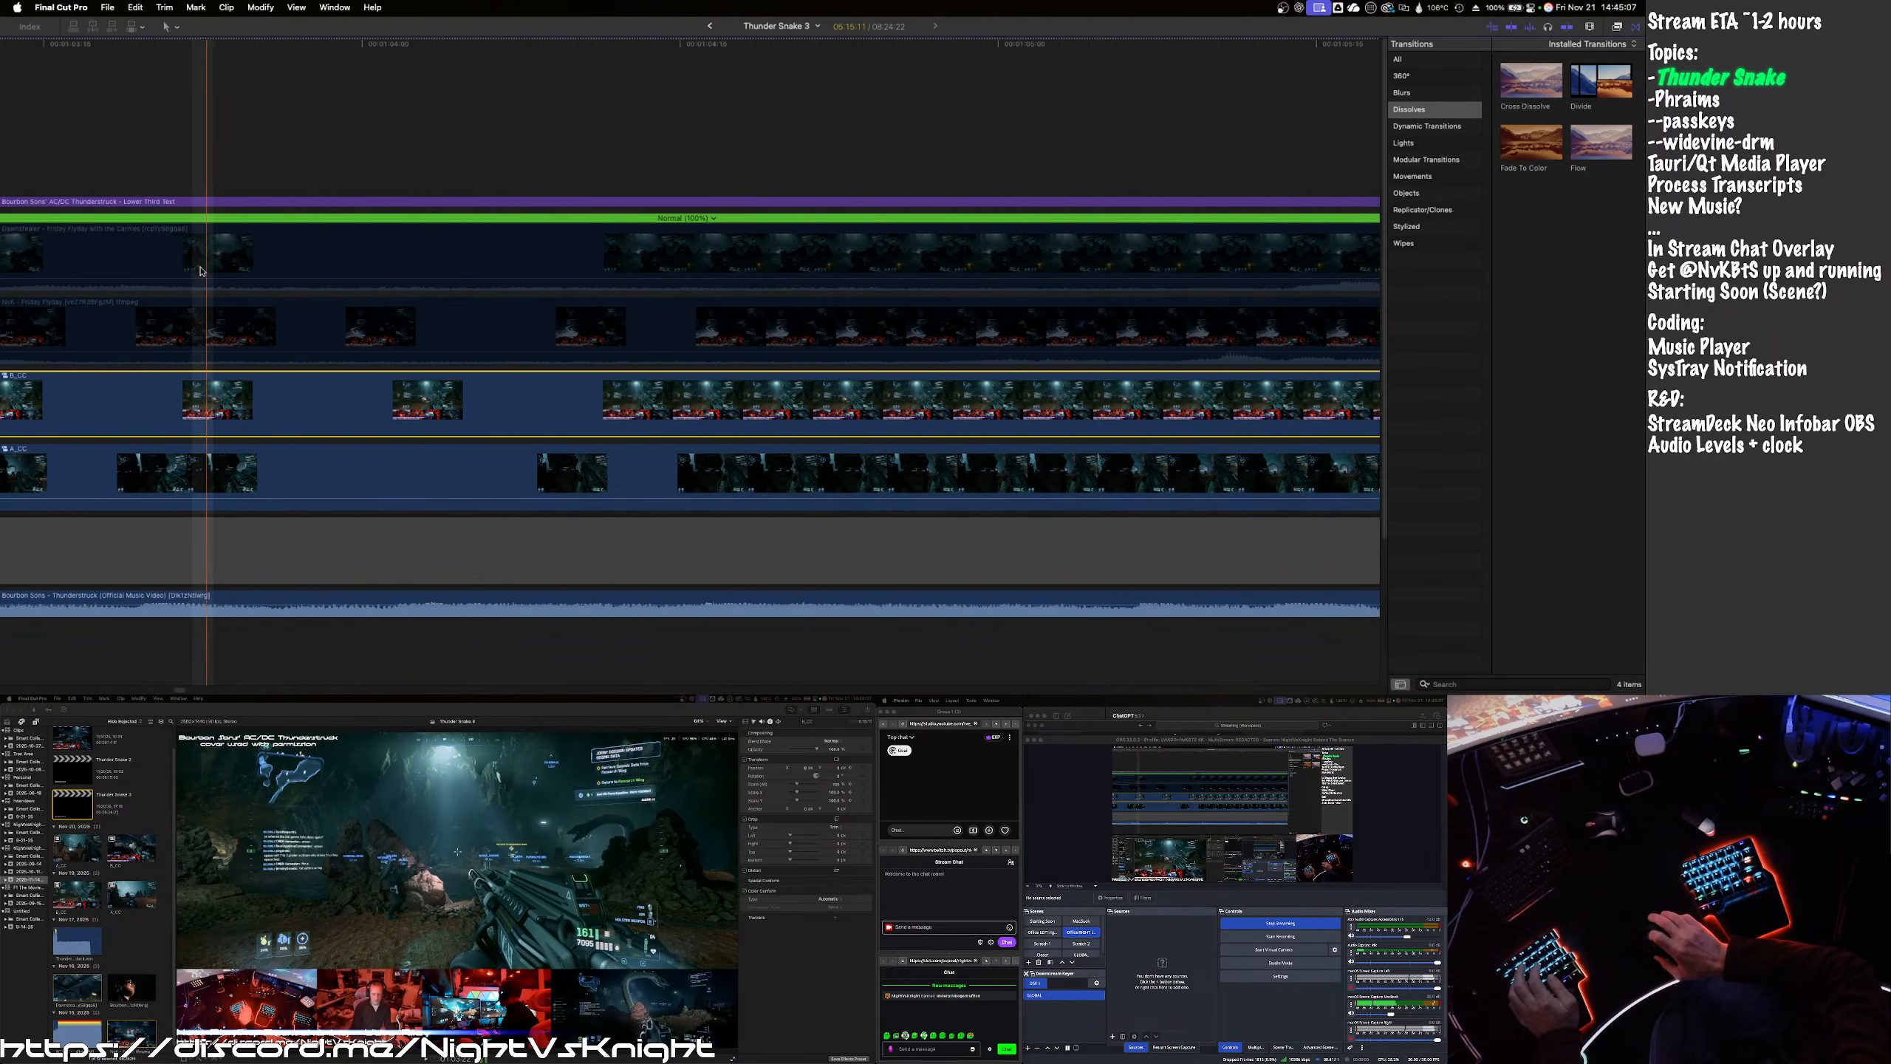
scroll(201, 270, "left", 3)
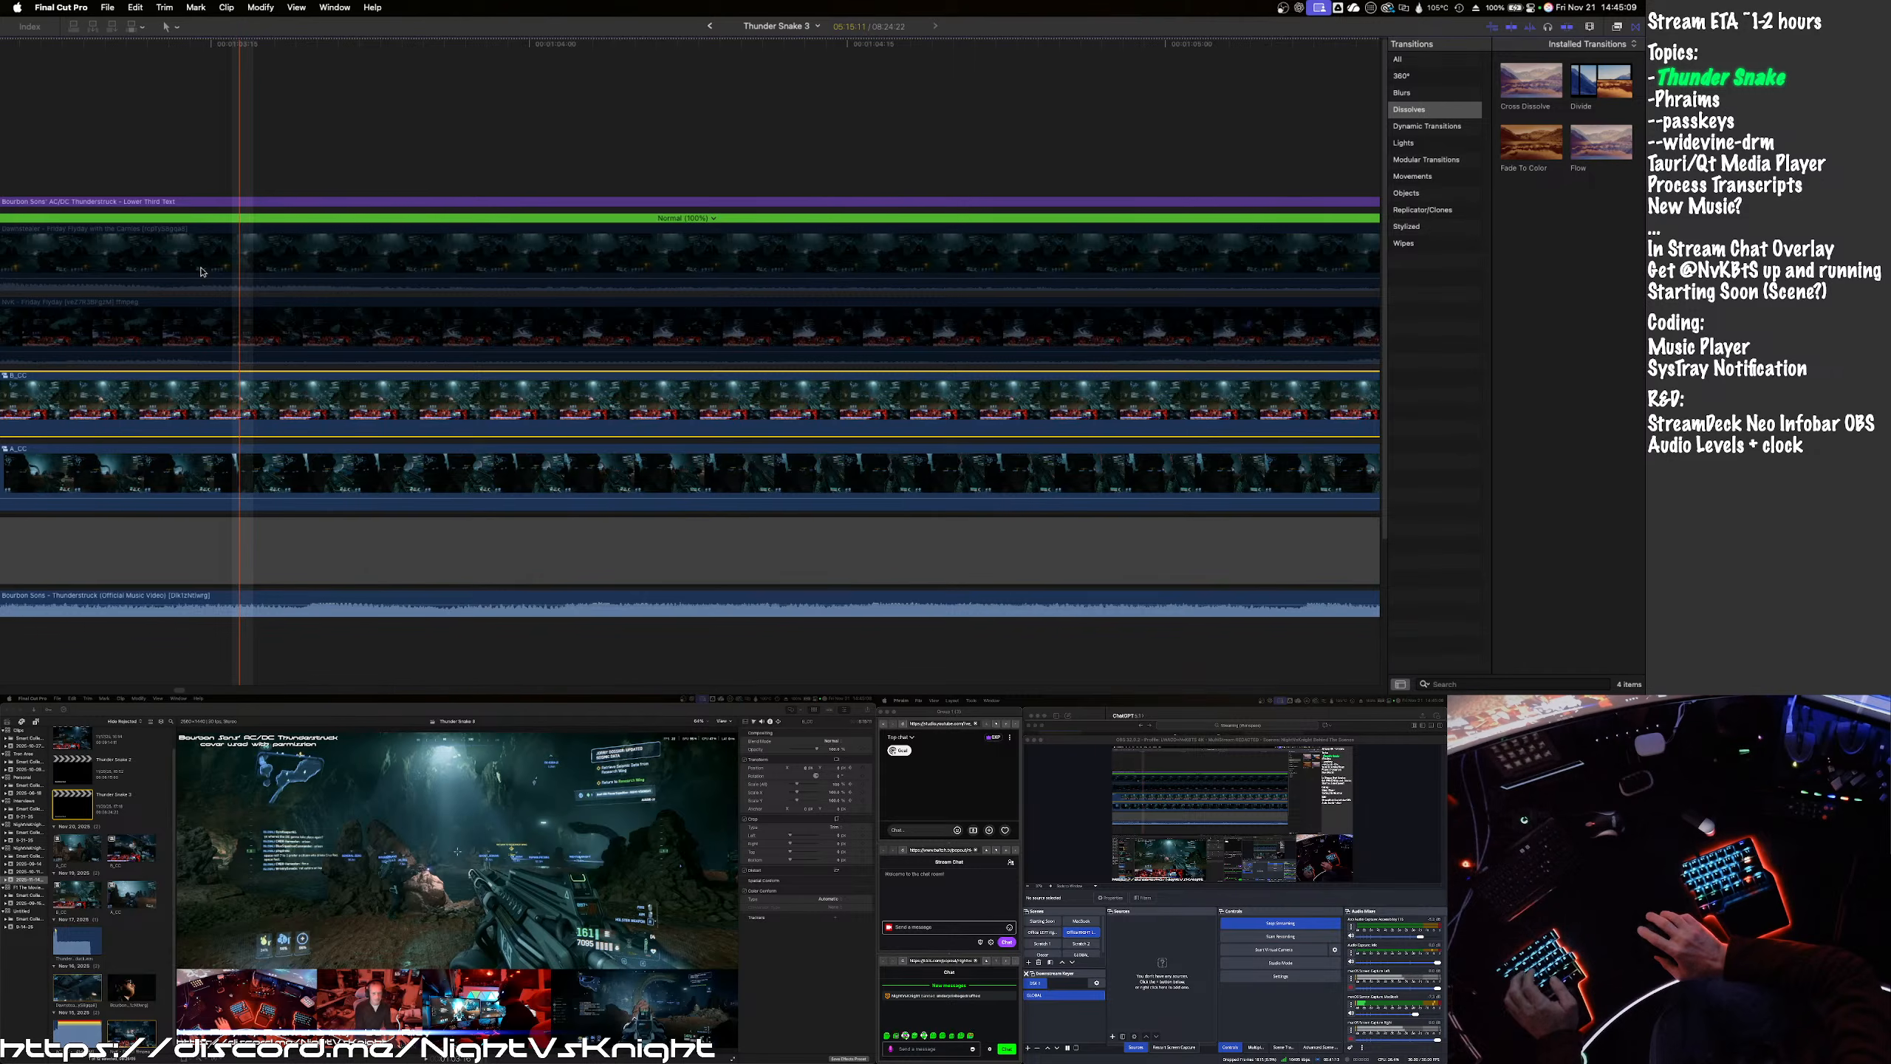
scroll(201, 270, "left", 5)
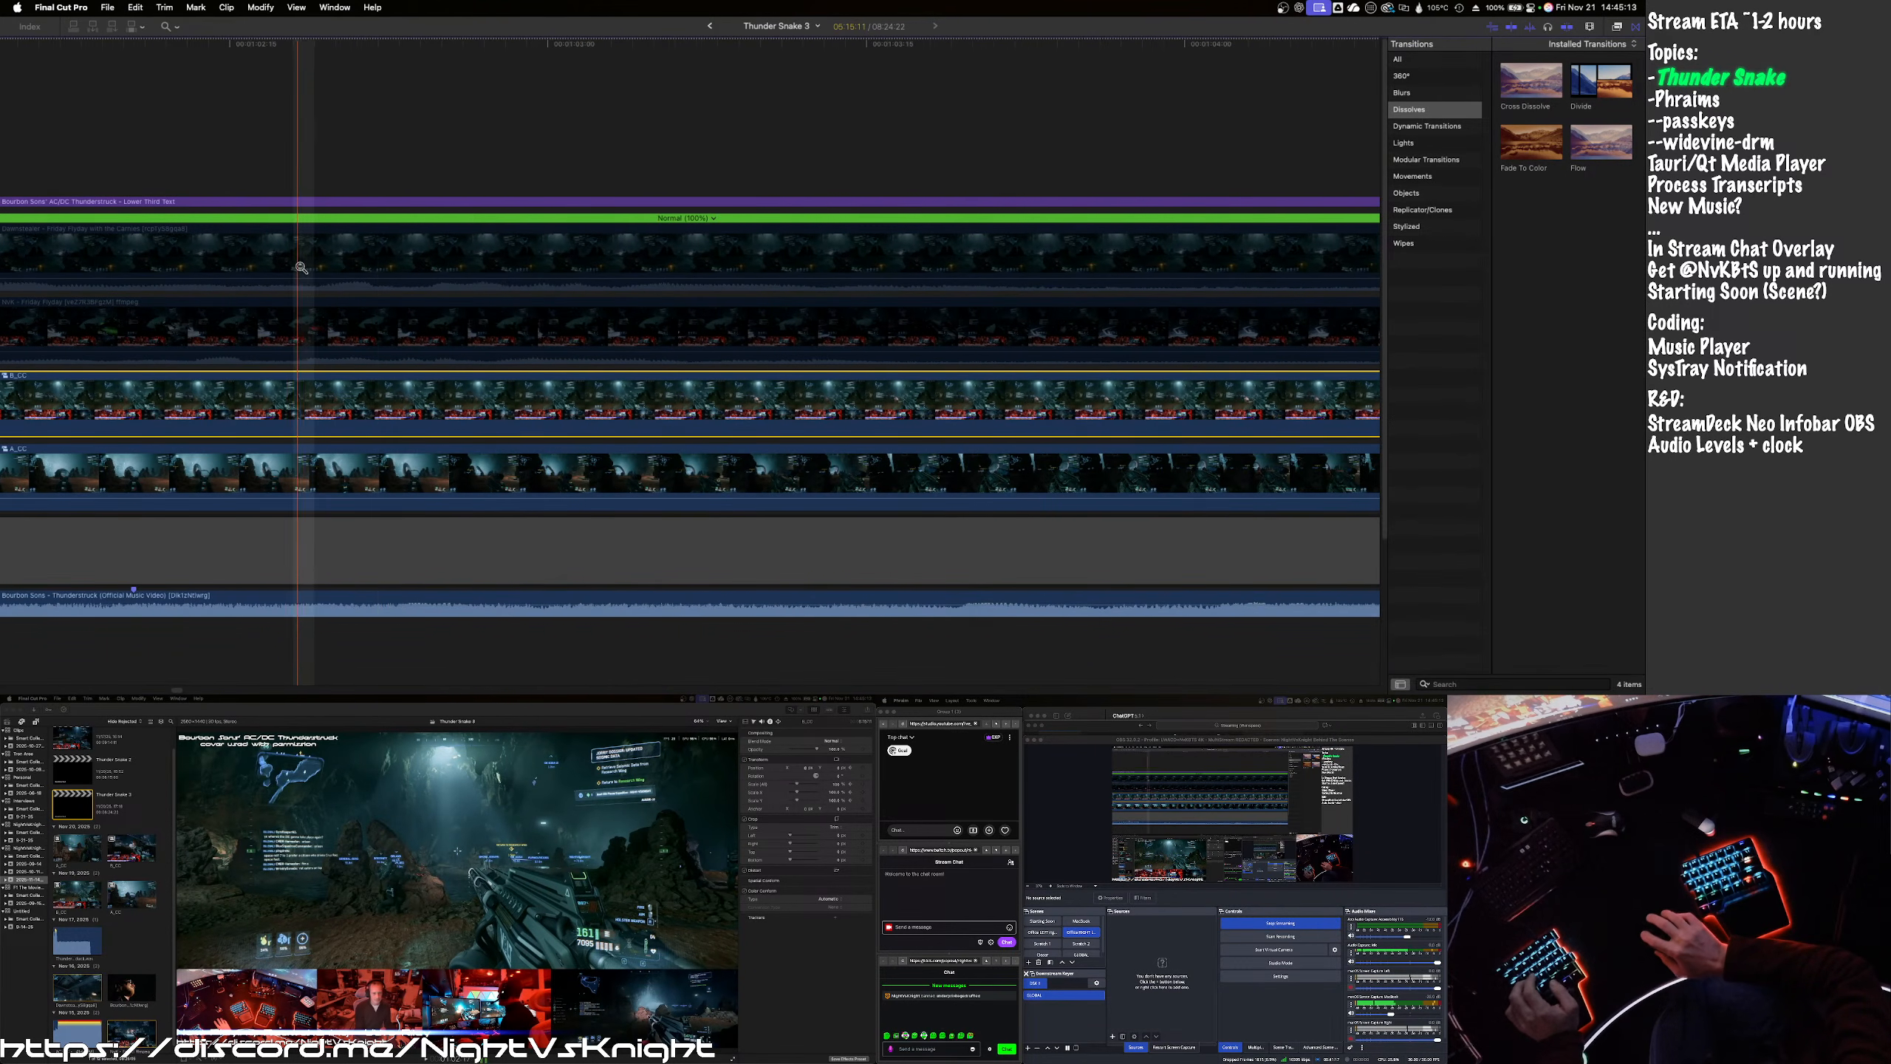
key("cmd+minus")
key("super+minus")
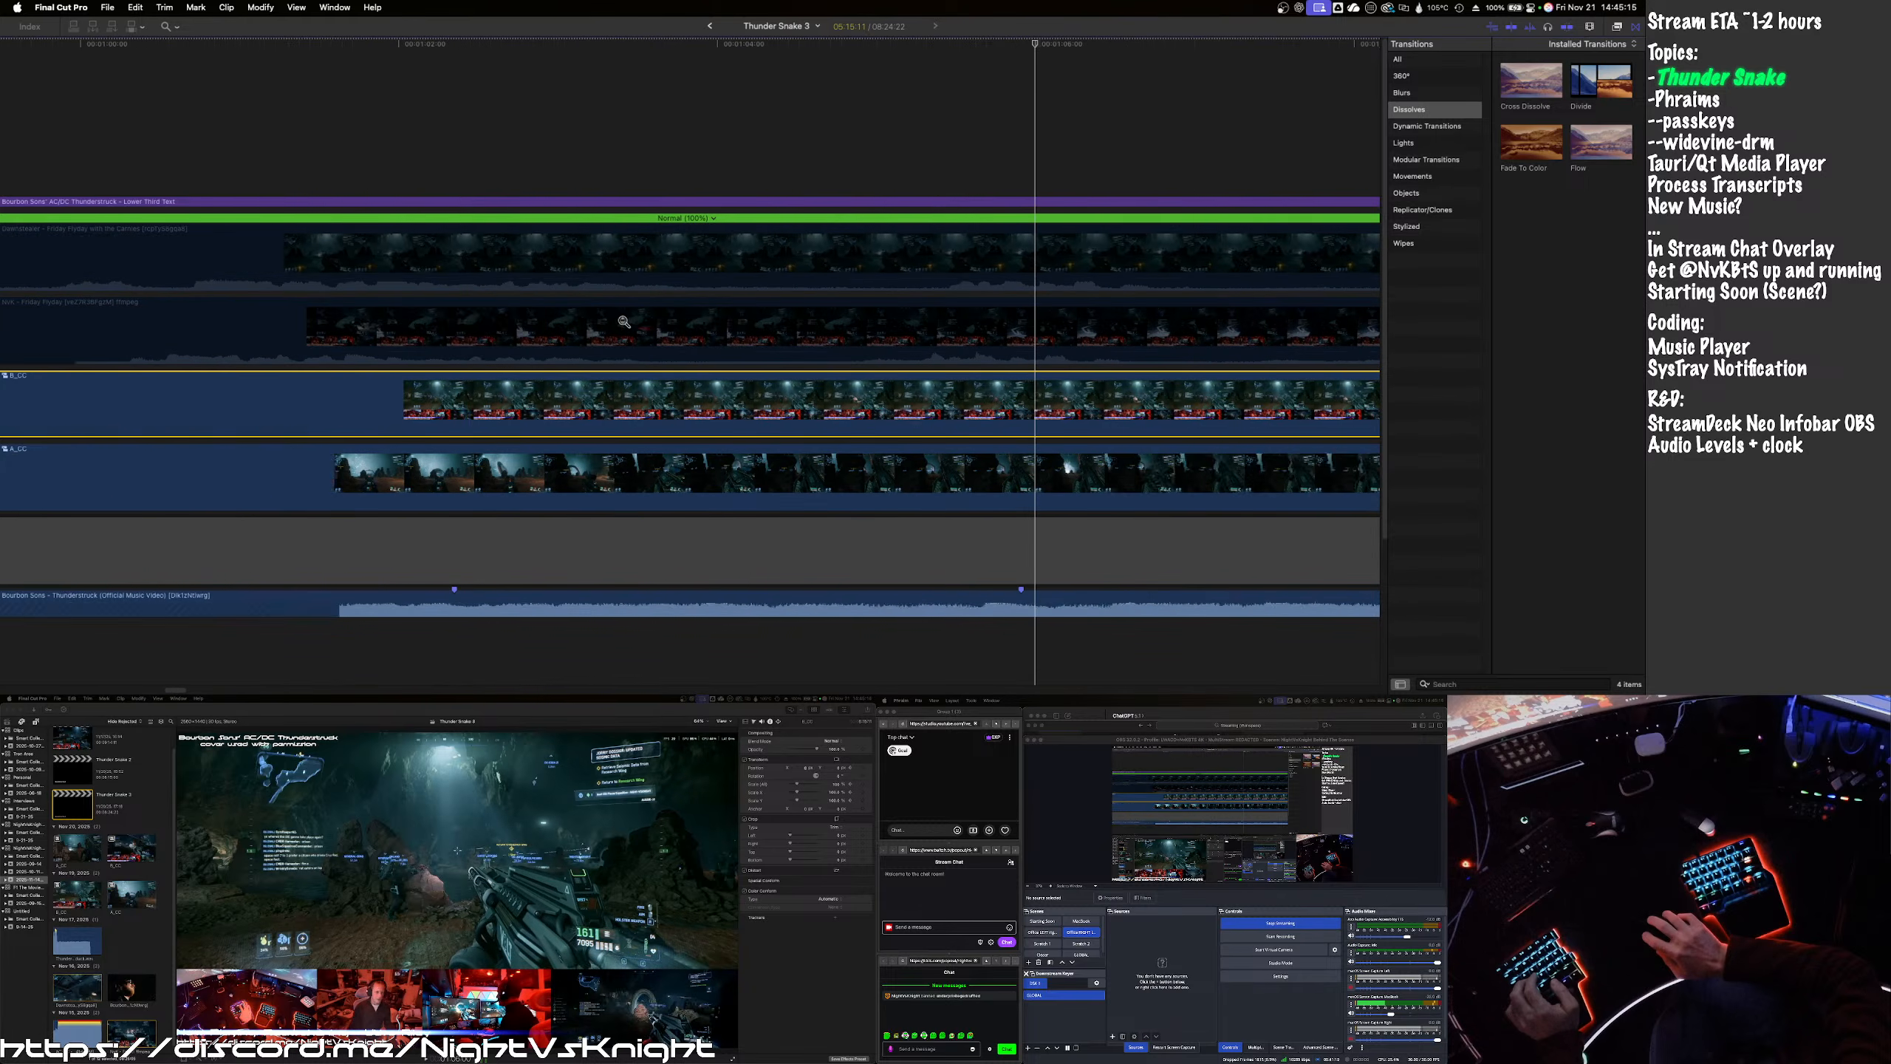
key("super+minus")
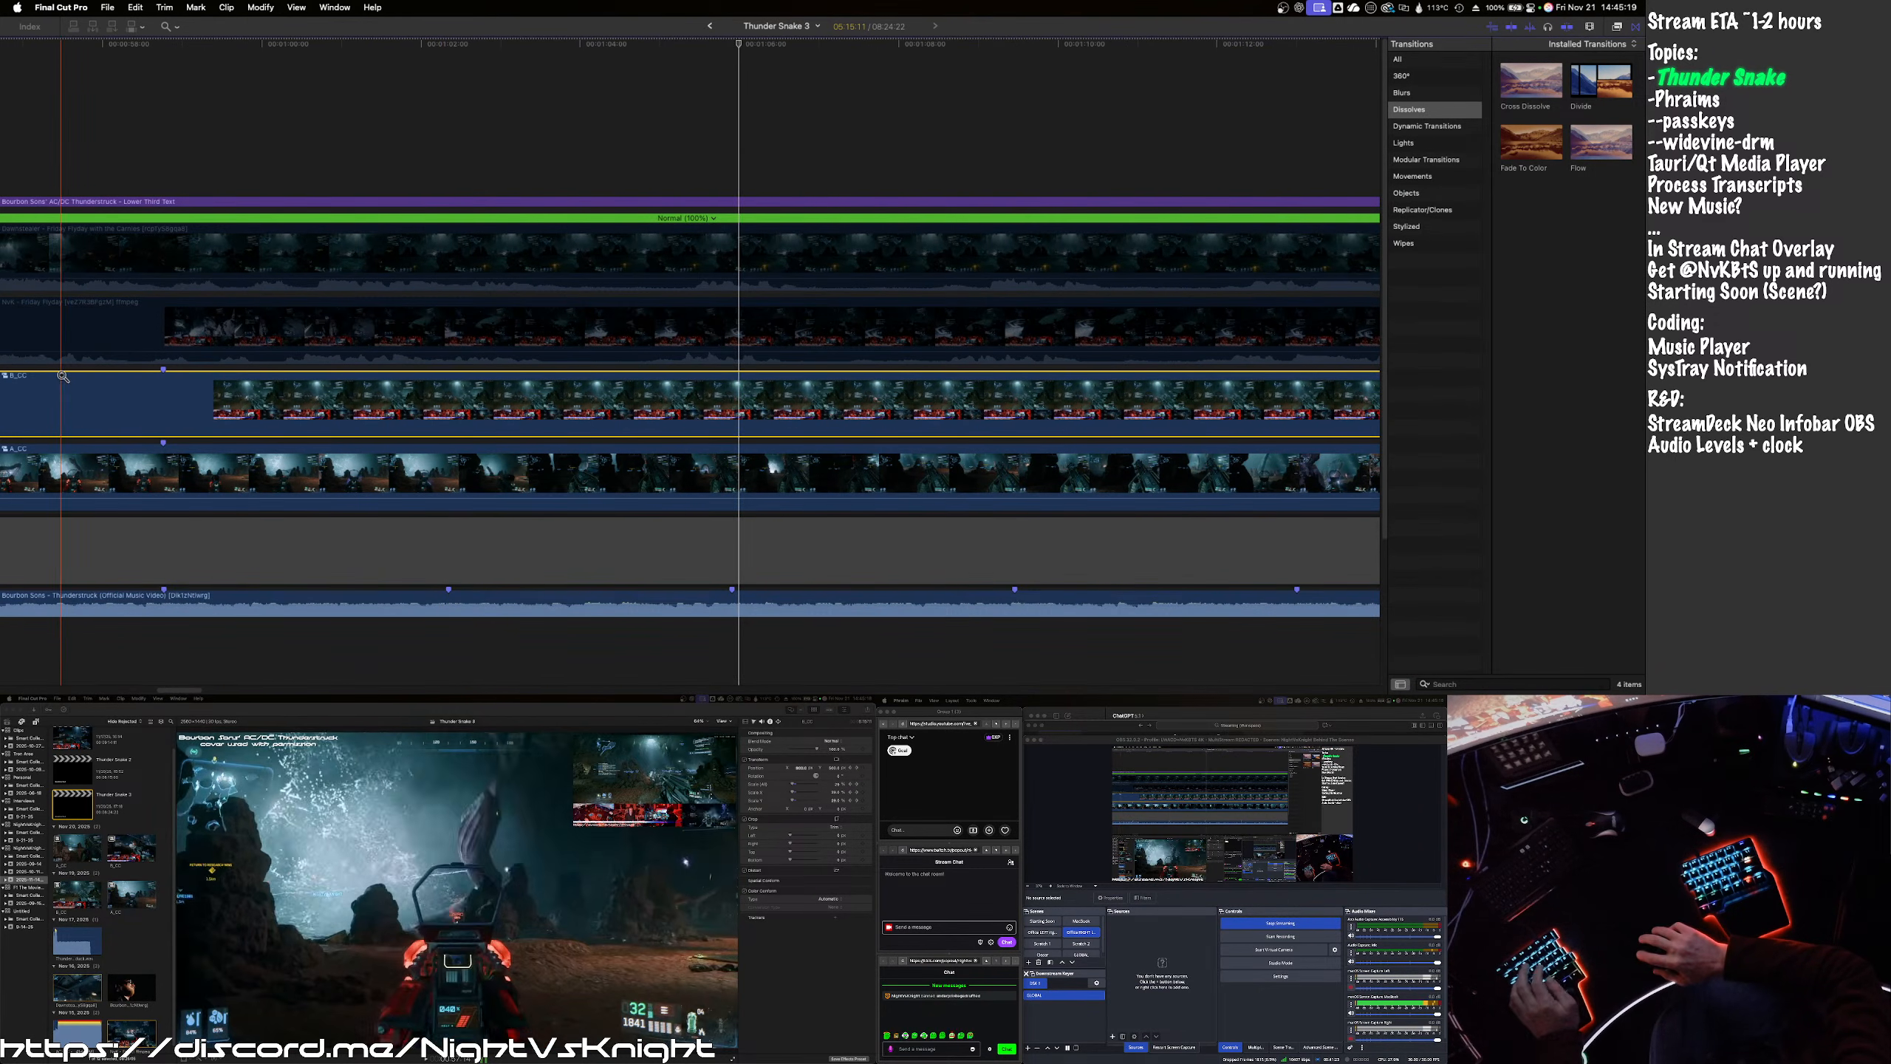
key("space")
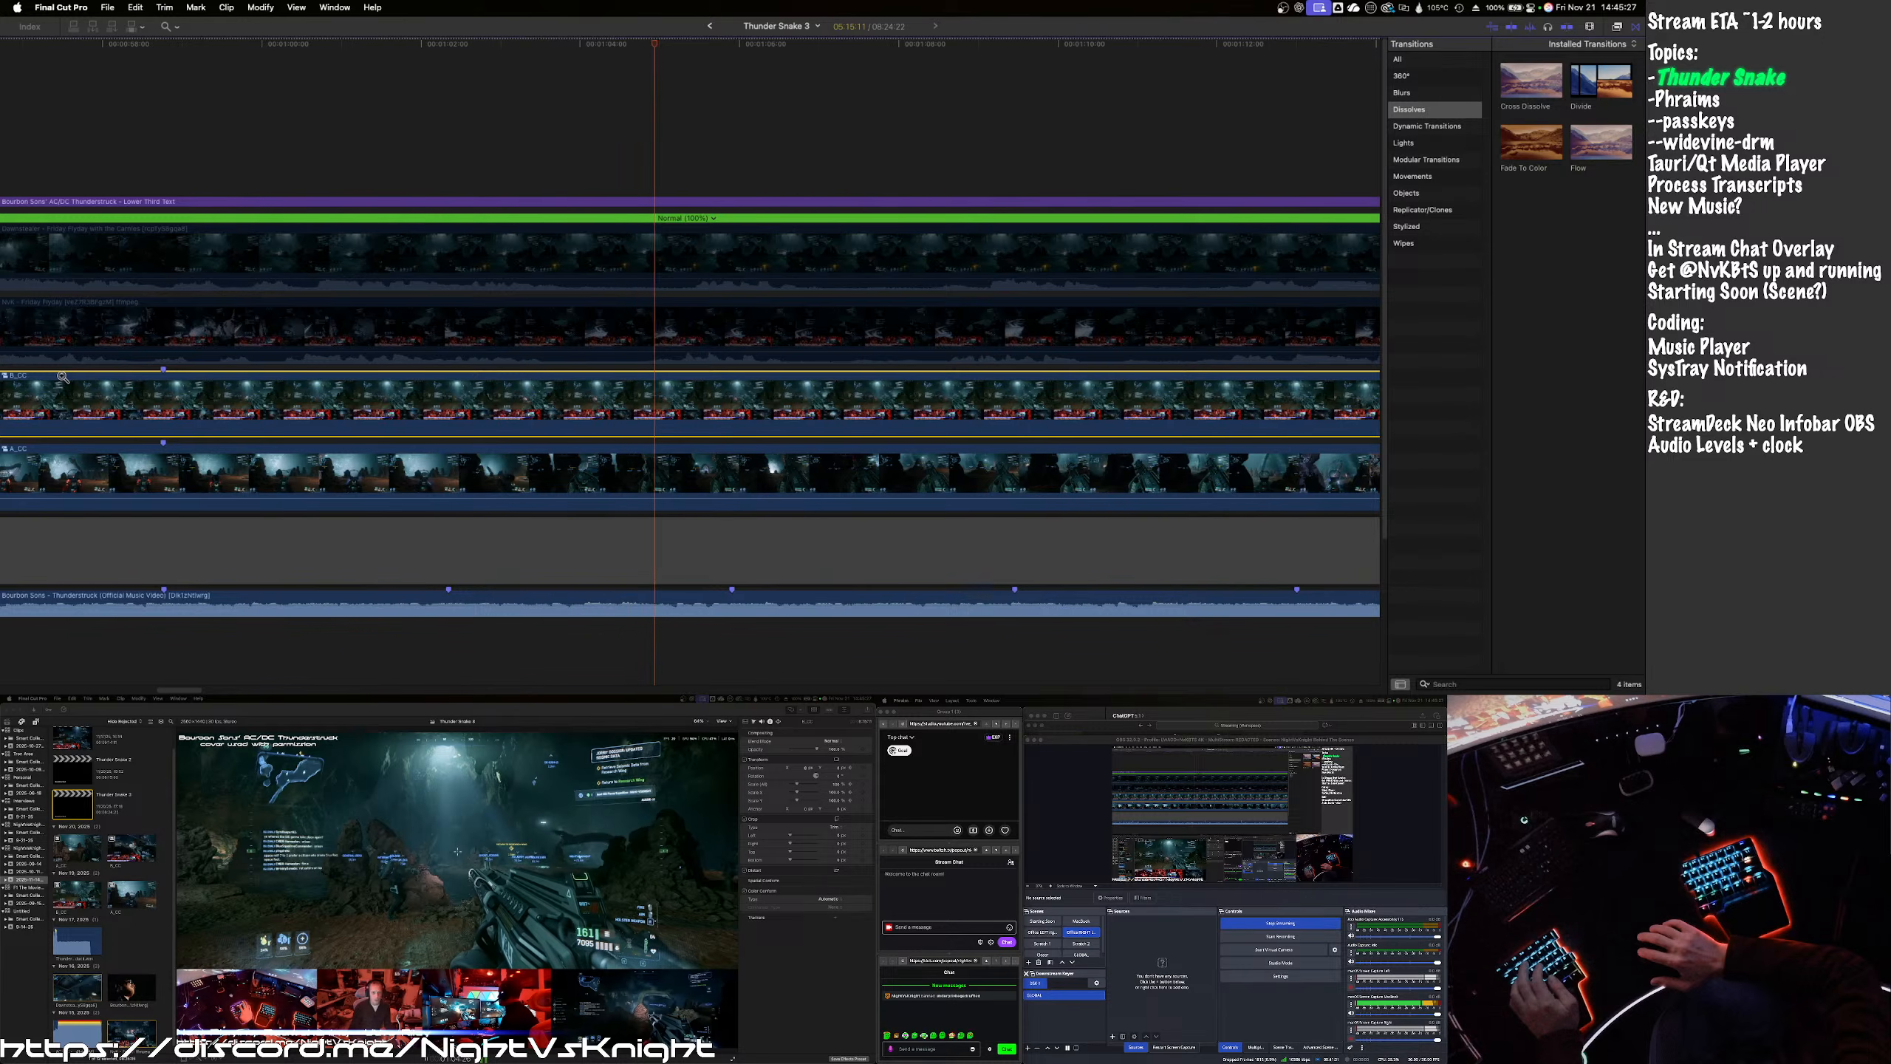
key("space")
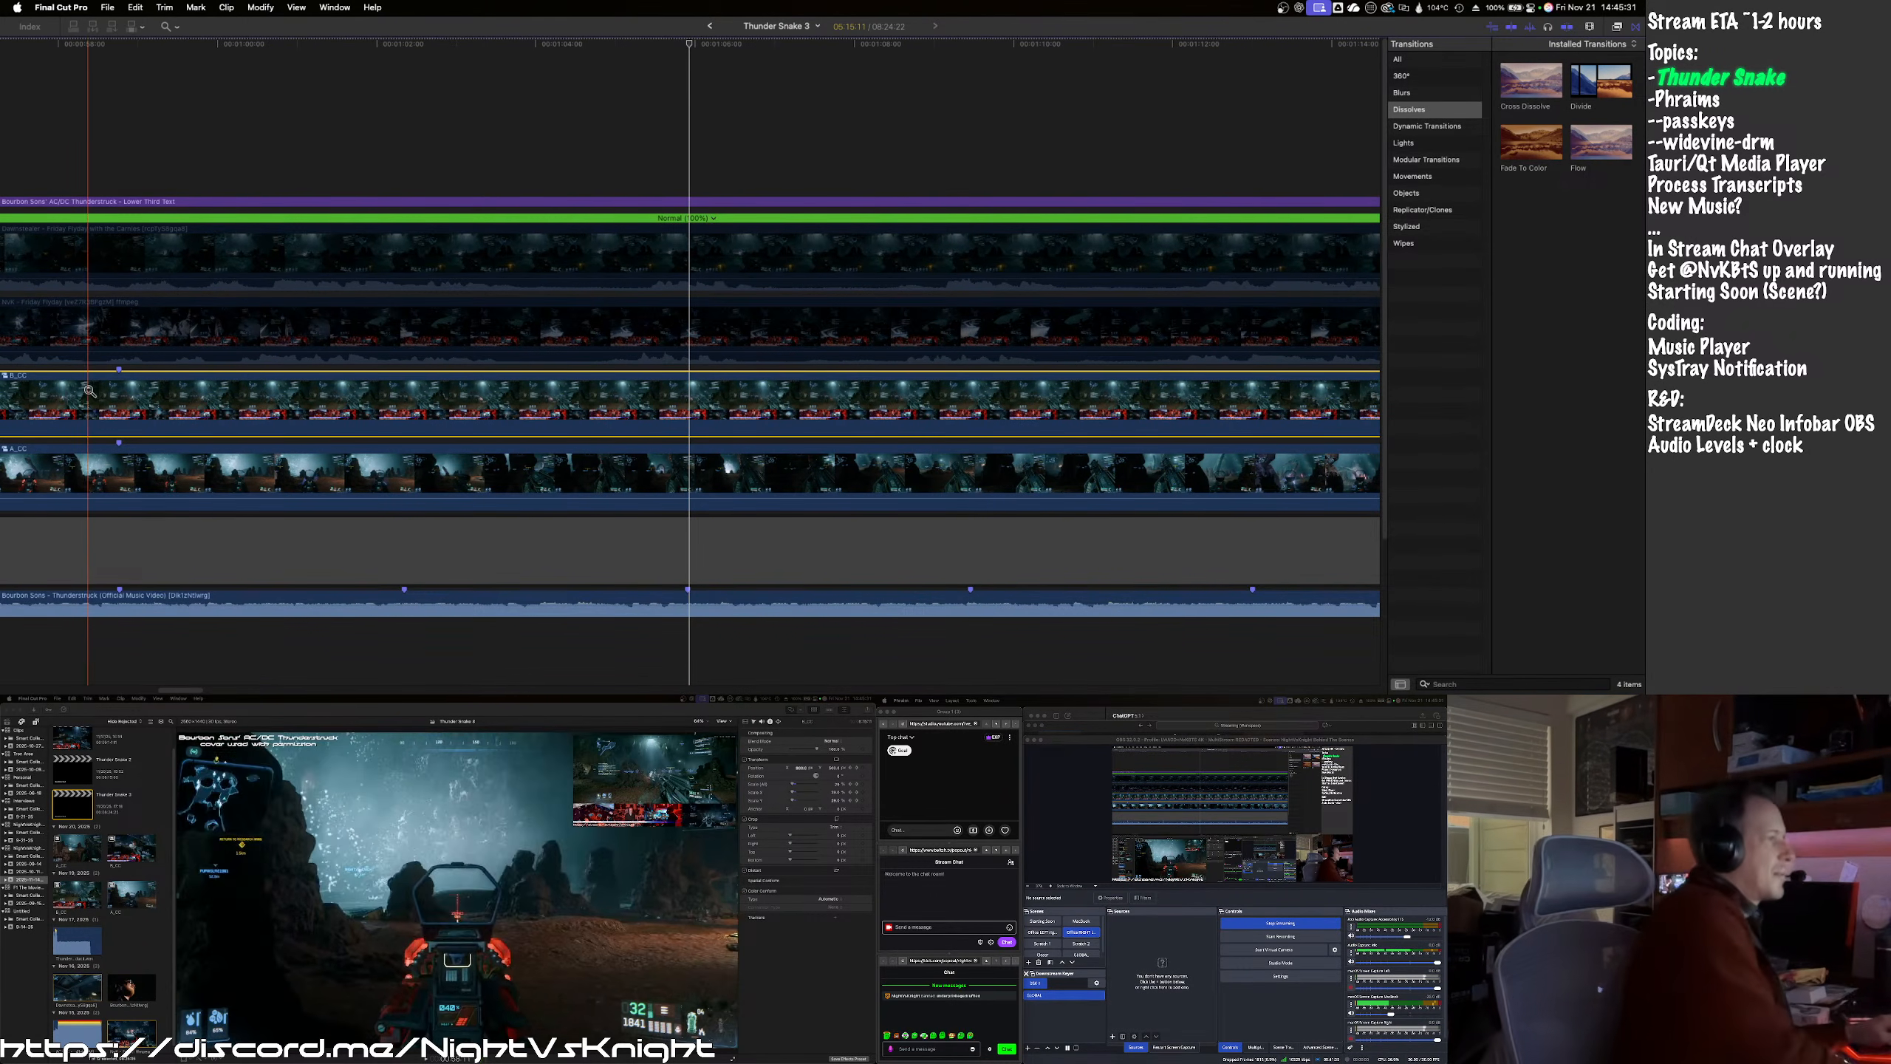
scroll(44, 394, "left", 5)
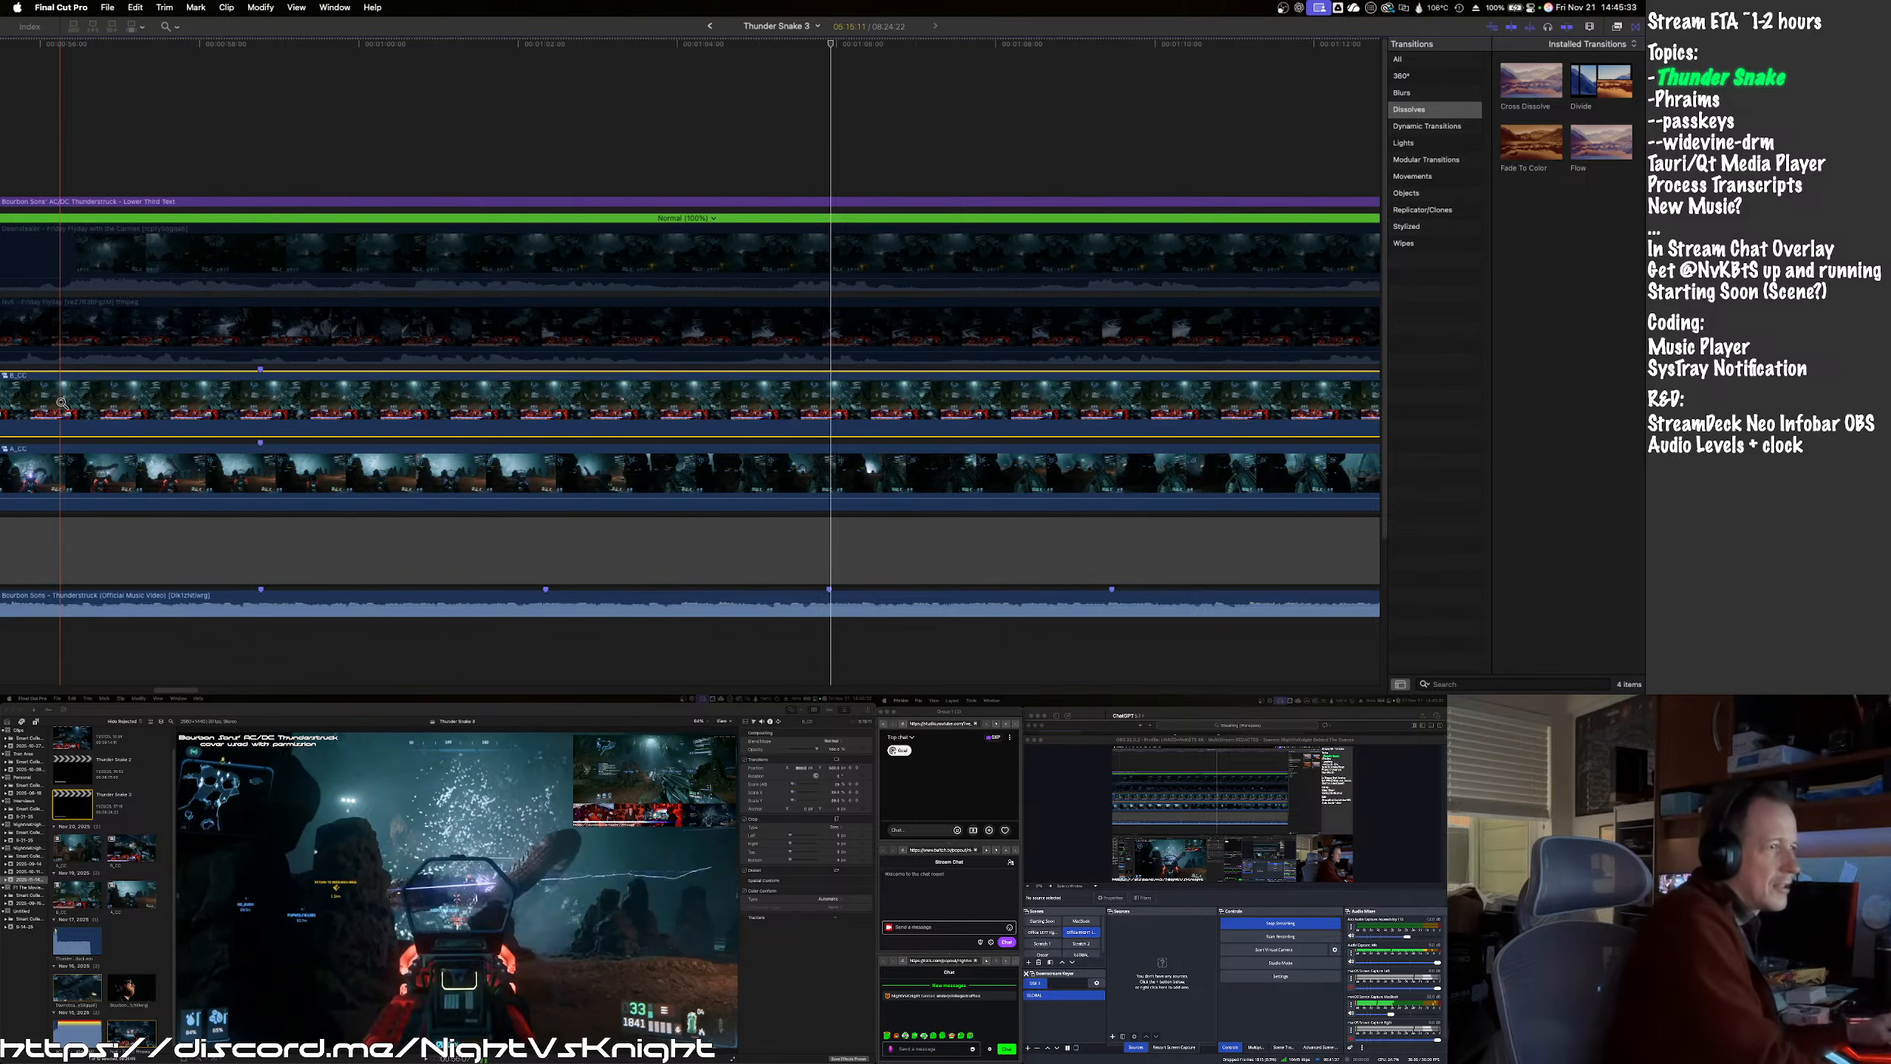
scroll(63, 403, "left", 3)
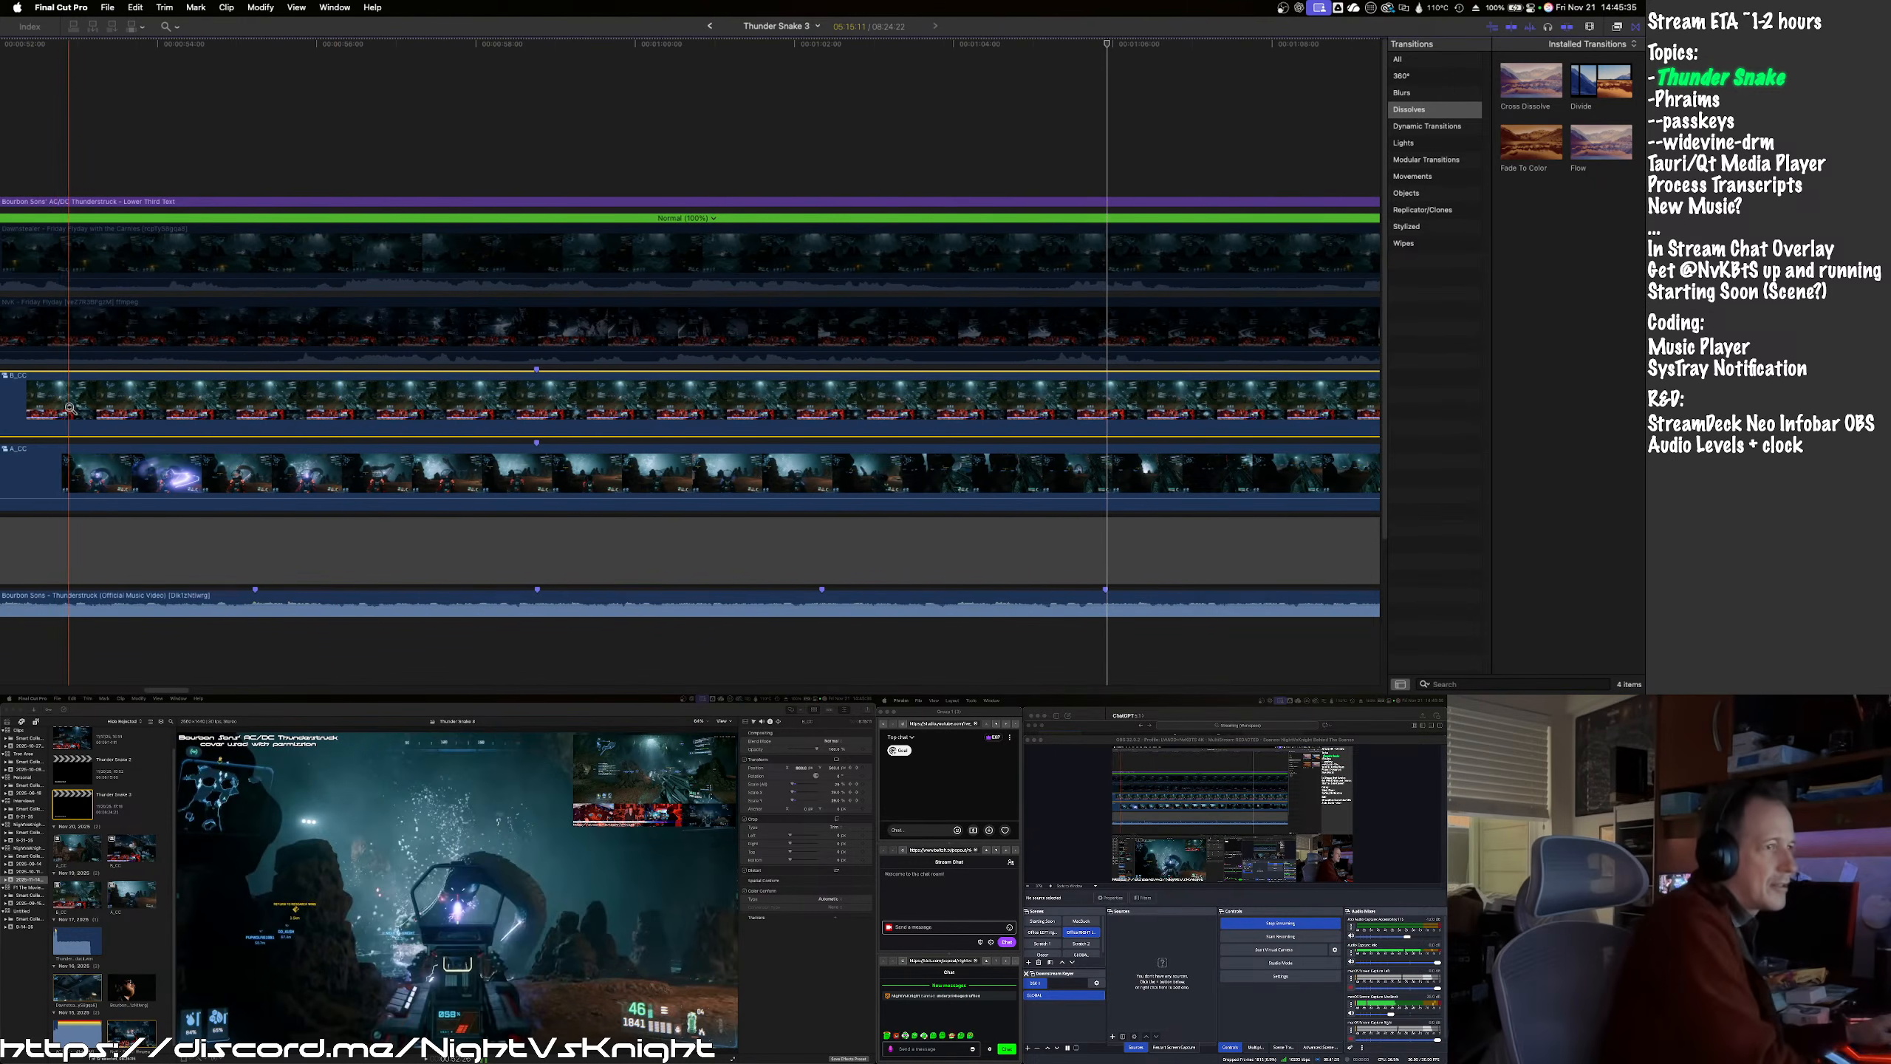
scroll(57, 409, "left", 3)
key("space")
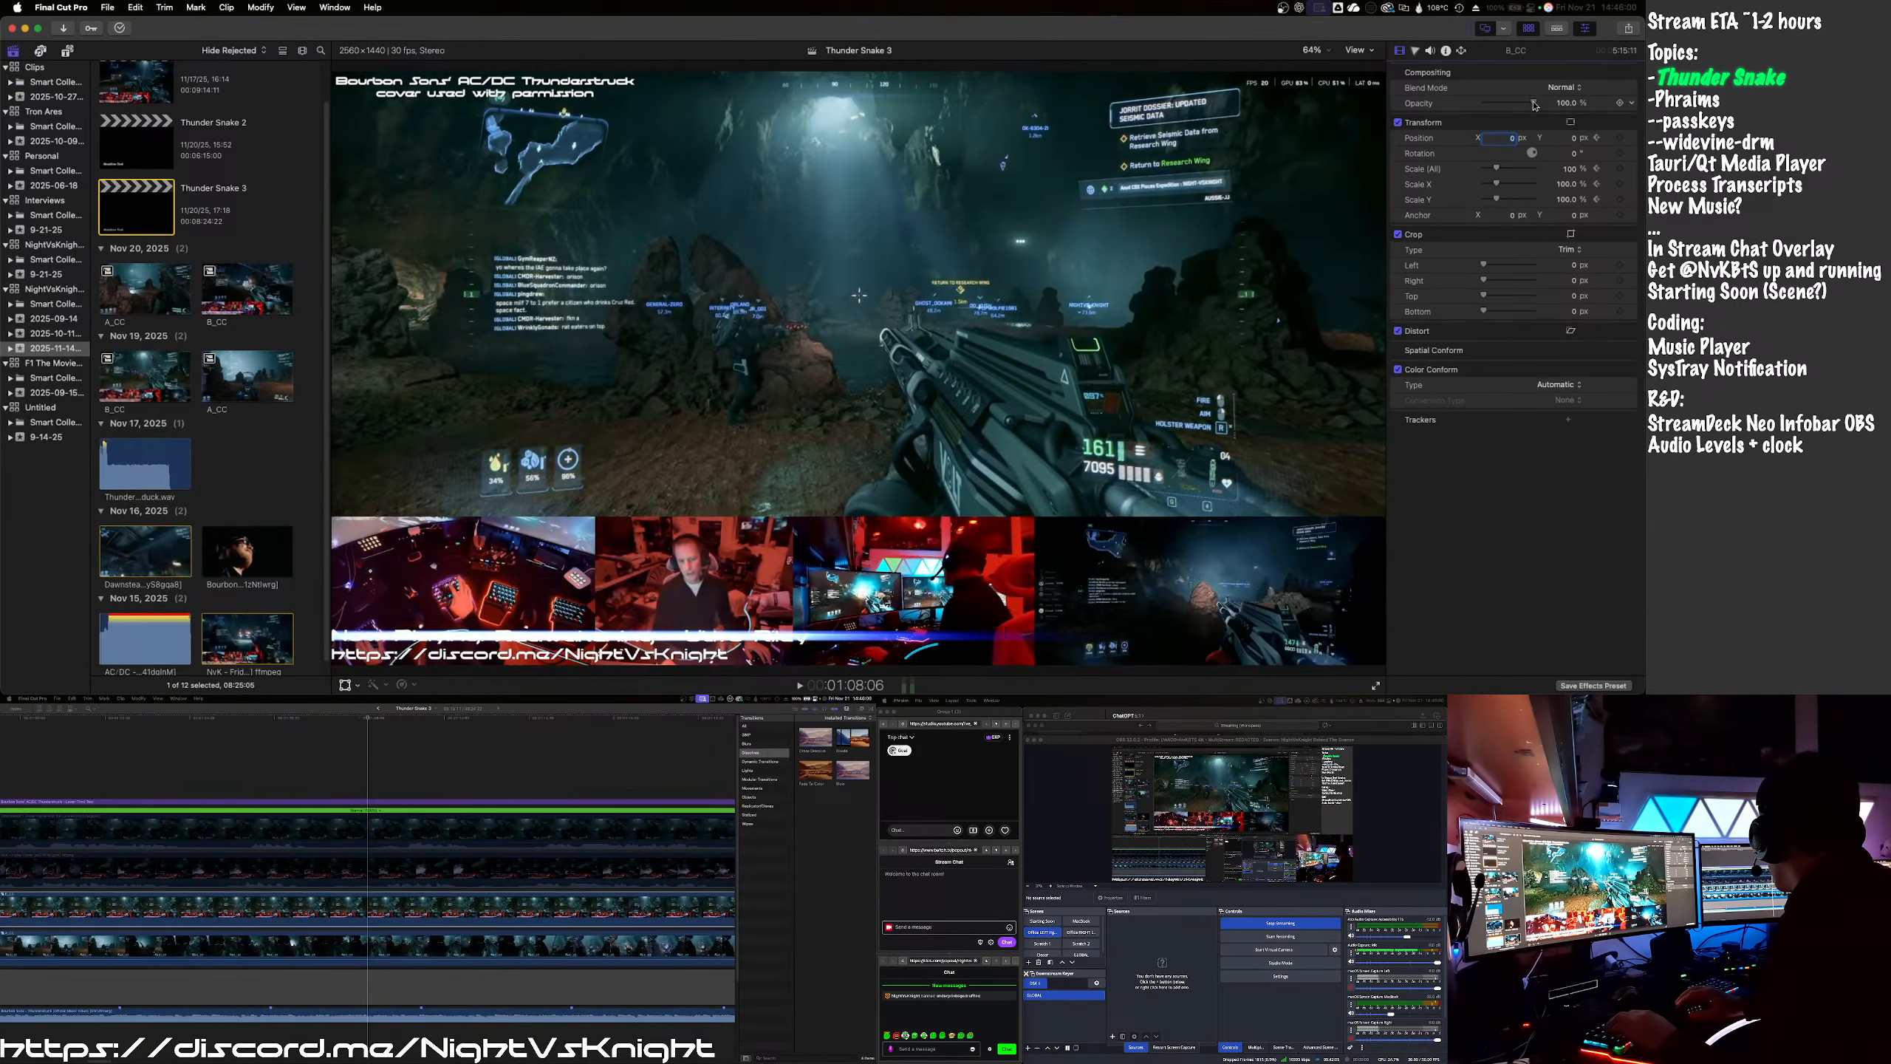
- Try lowering the B_CC clip's opacity to about 43.79 % and play back the section
left_click_drag(1536, 103, 1510, 108)
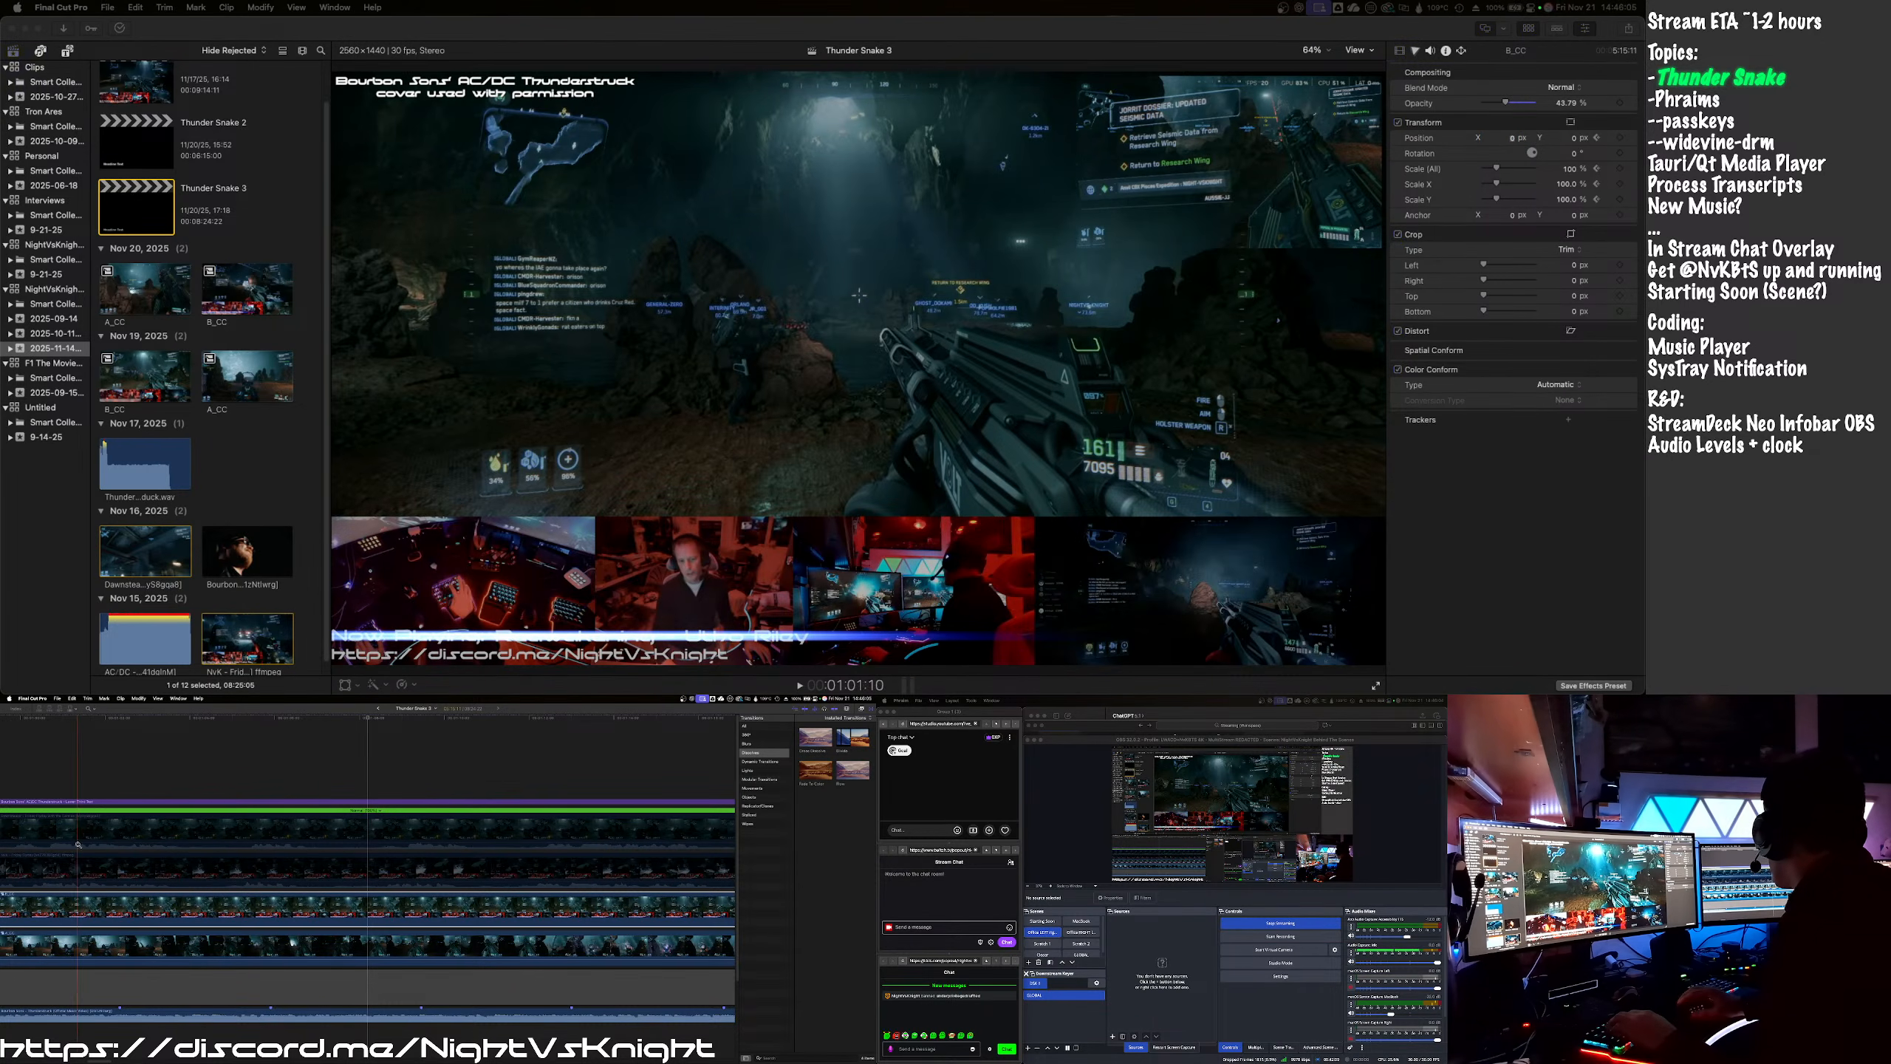
scroll(83, 343, "left", 2)
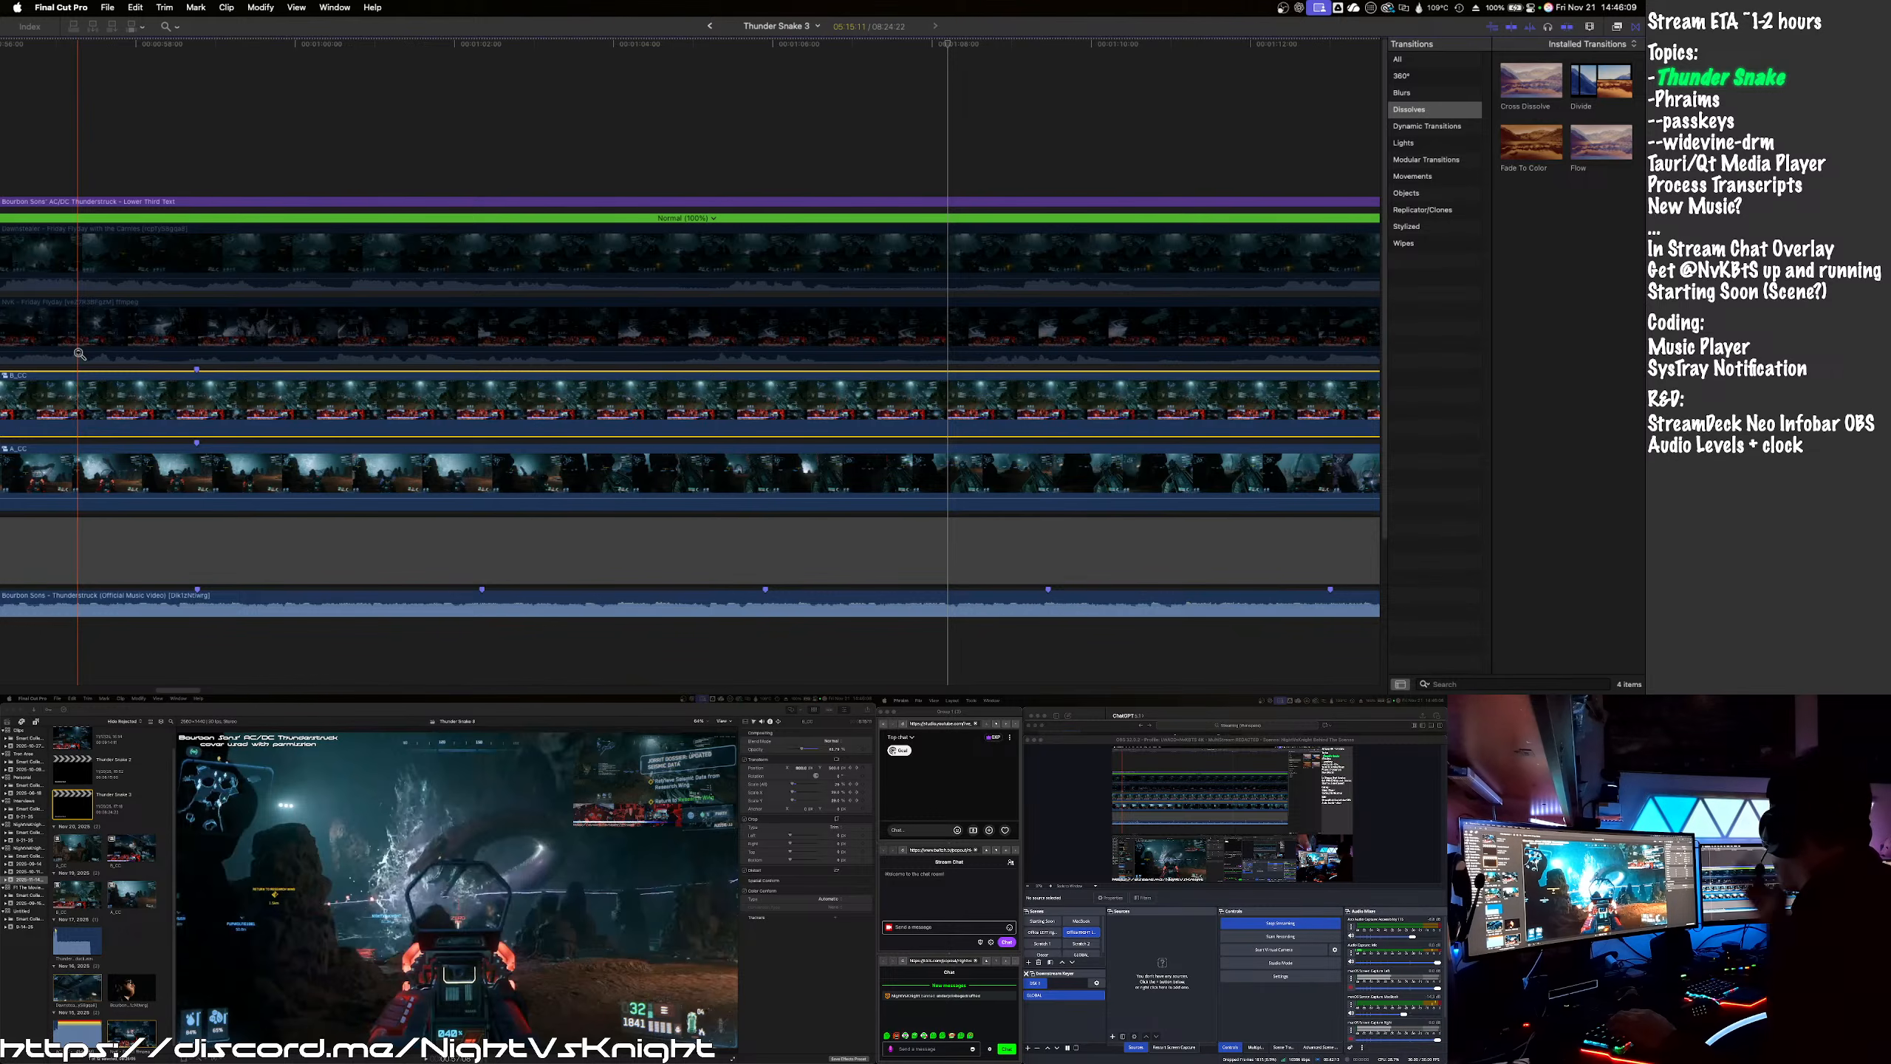
key("space")
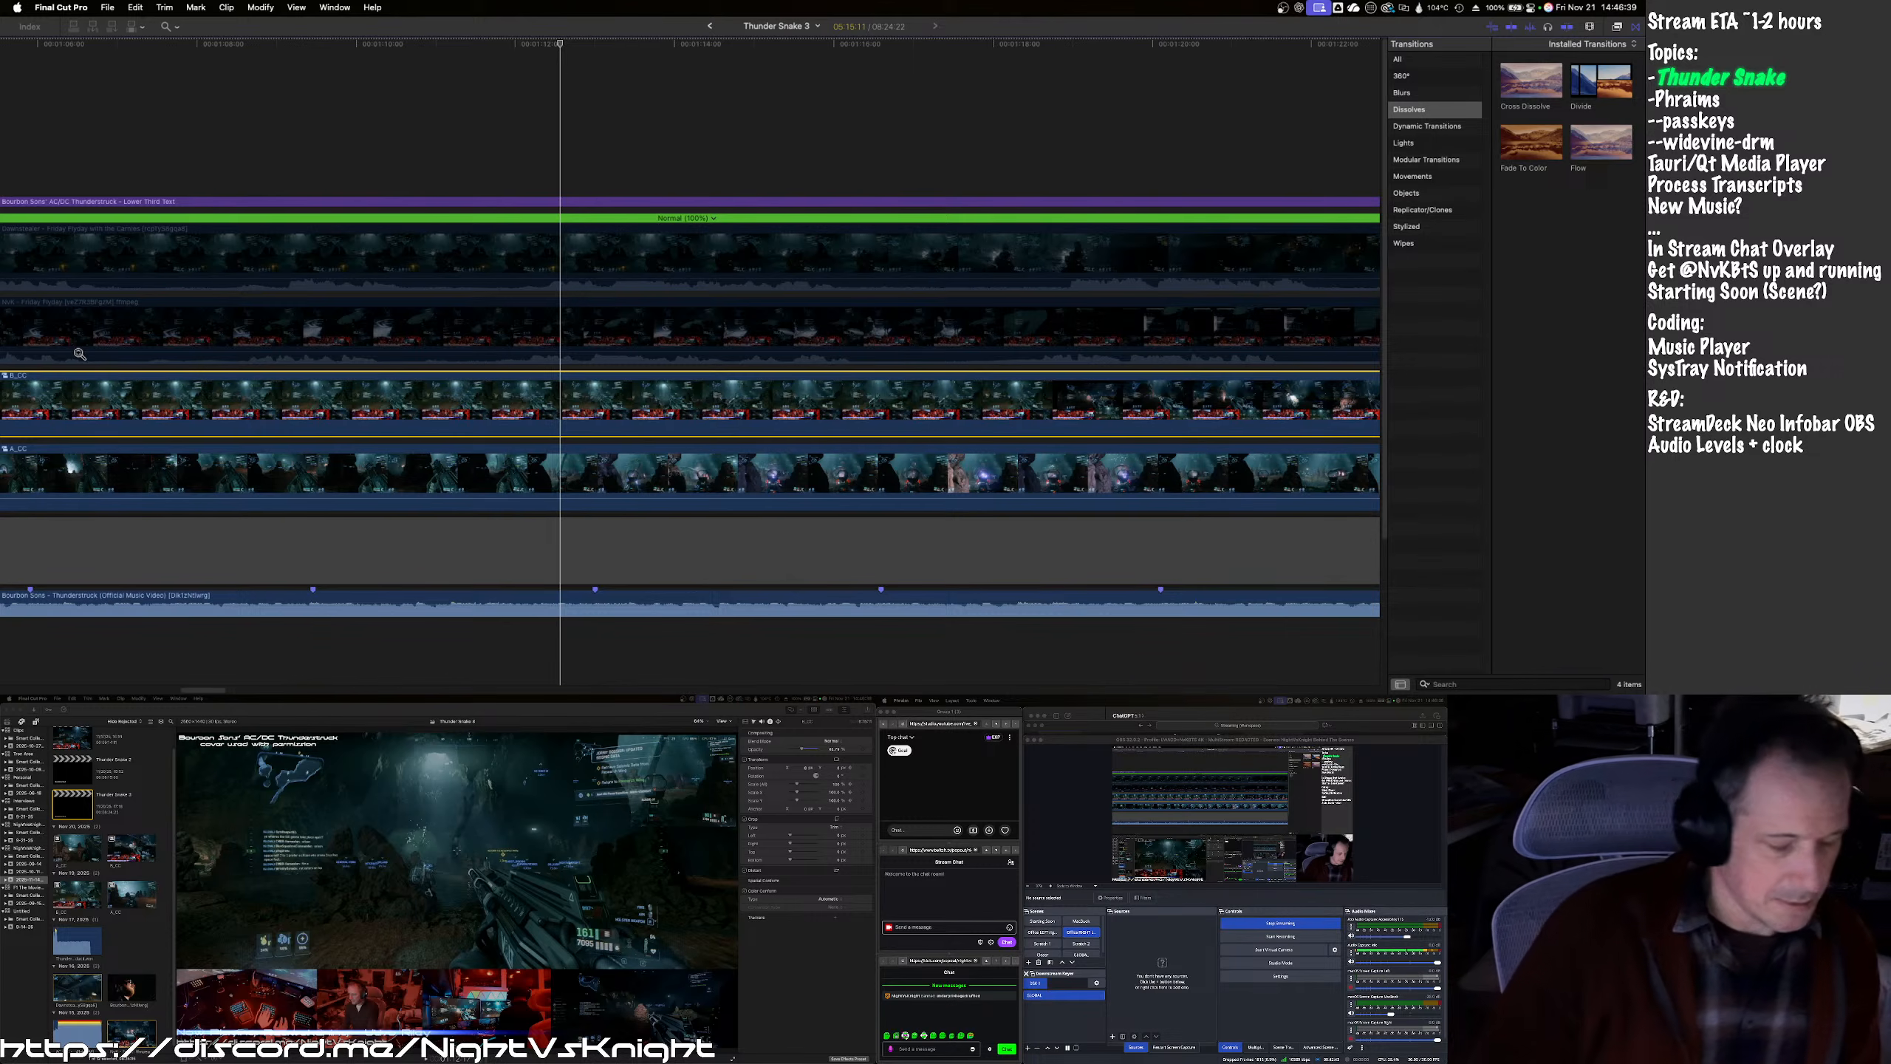
- Undo the recent position, scale, keyframe and marker edits on the A_CC and B_CC clips near the one-minute mark
scroll(79, 359, "left", 10)
scroll(80, 362, "left", 5)
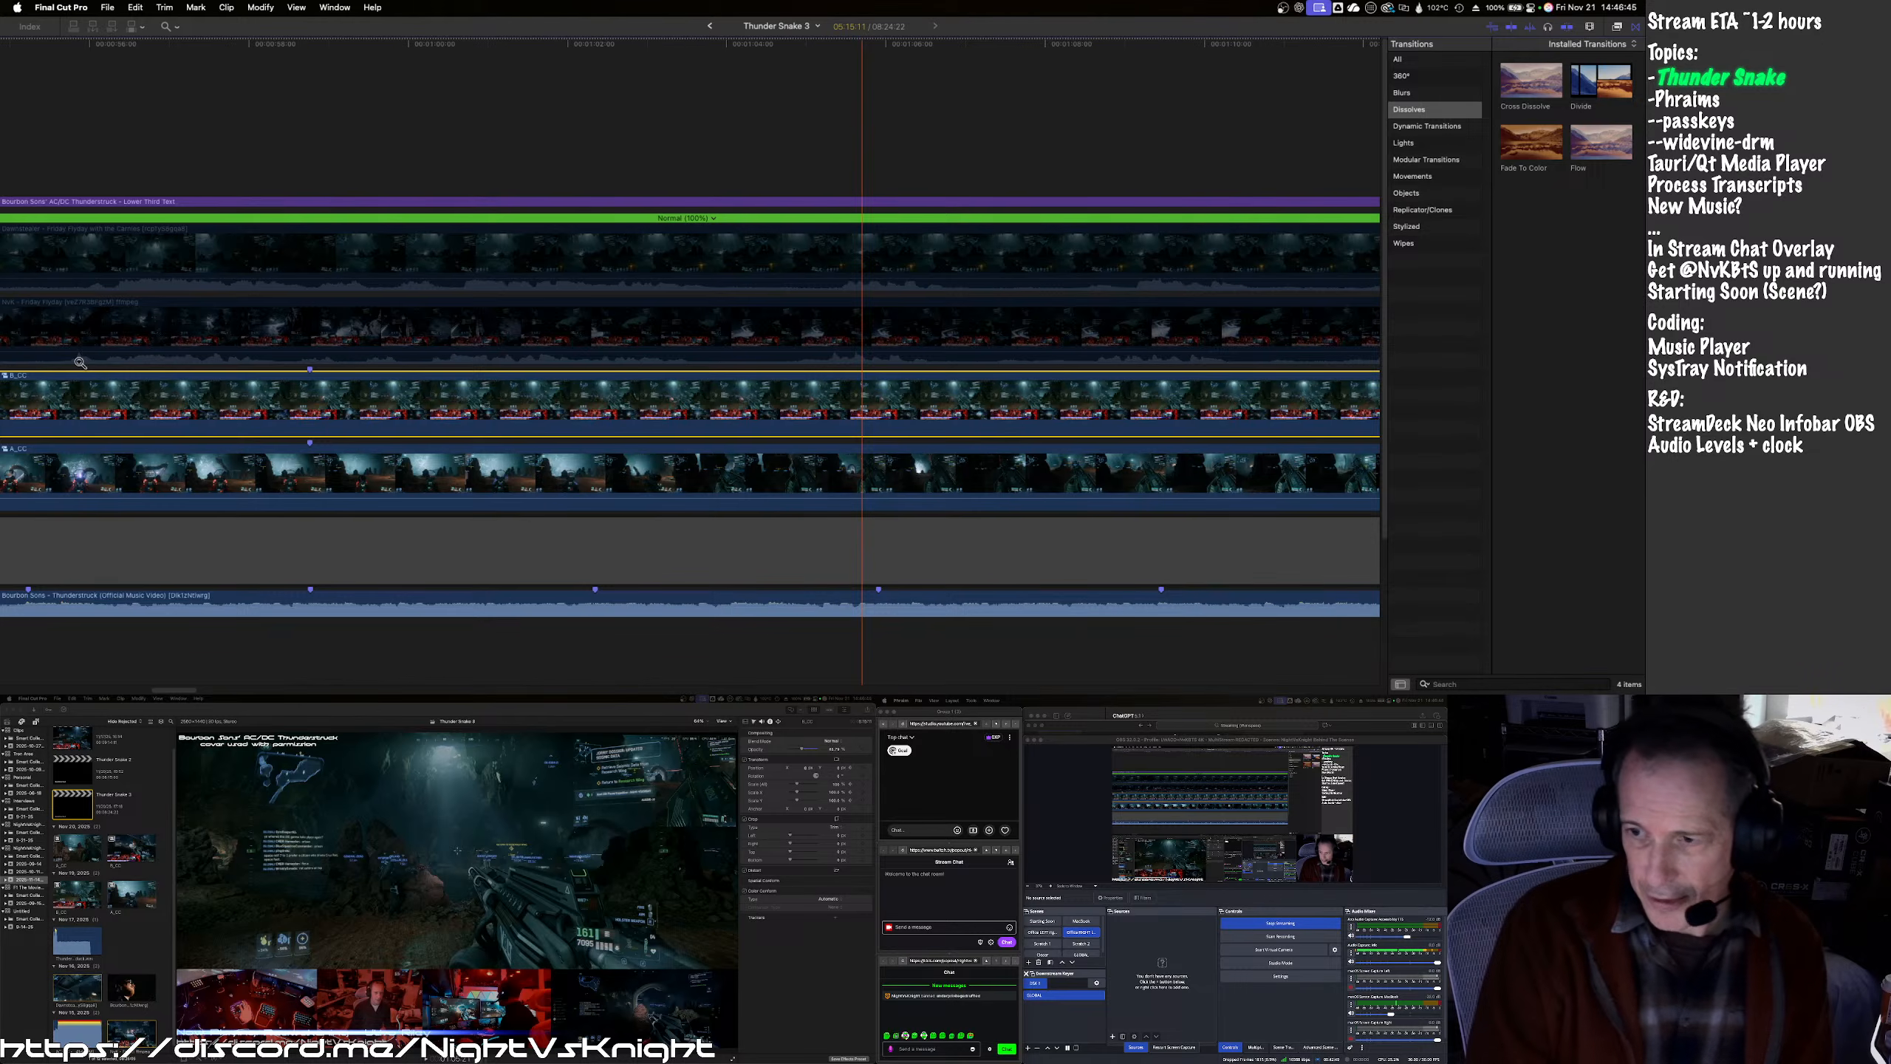
key("super+z")
key("super+z")
key("super+z")
key("super+z")
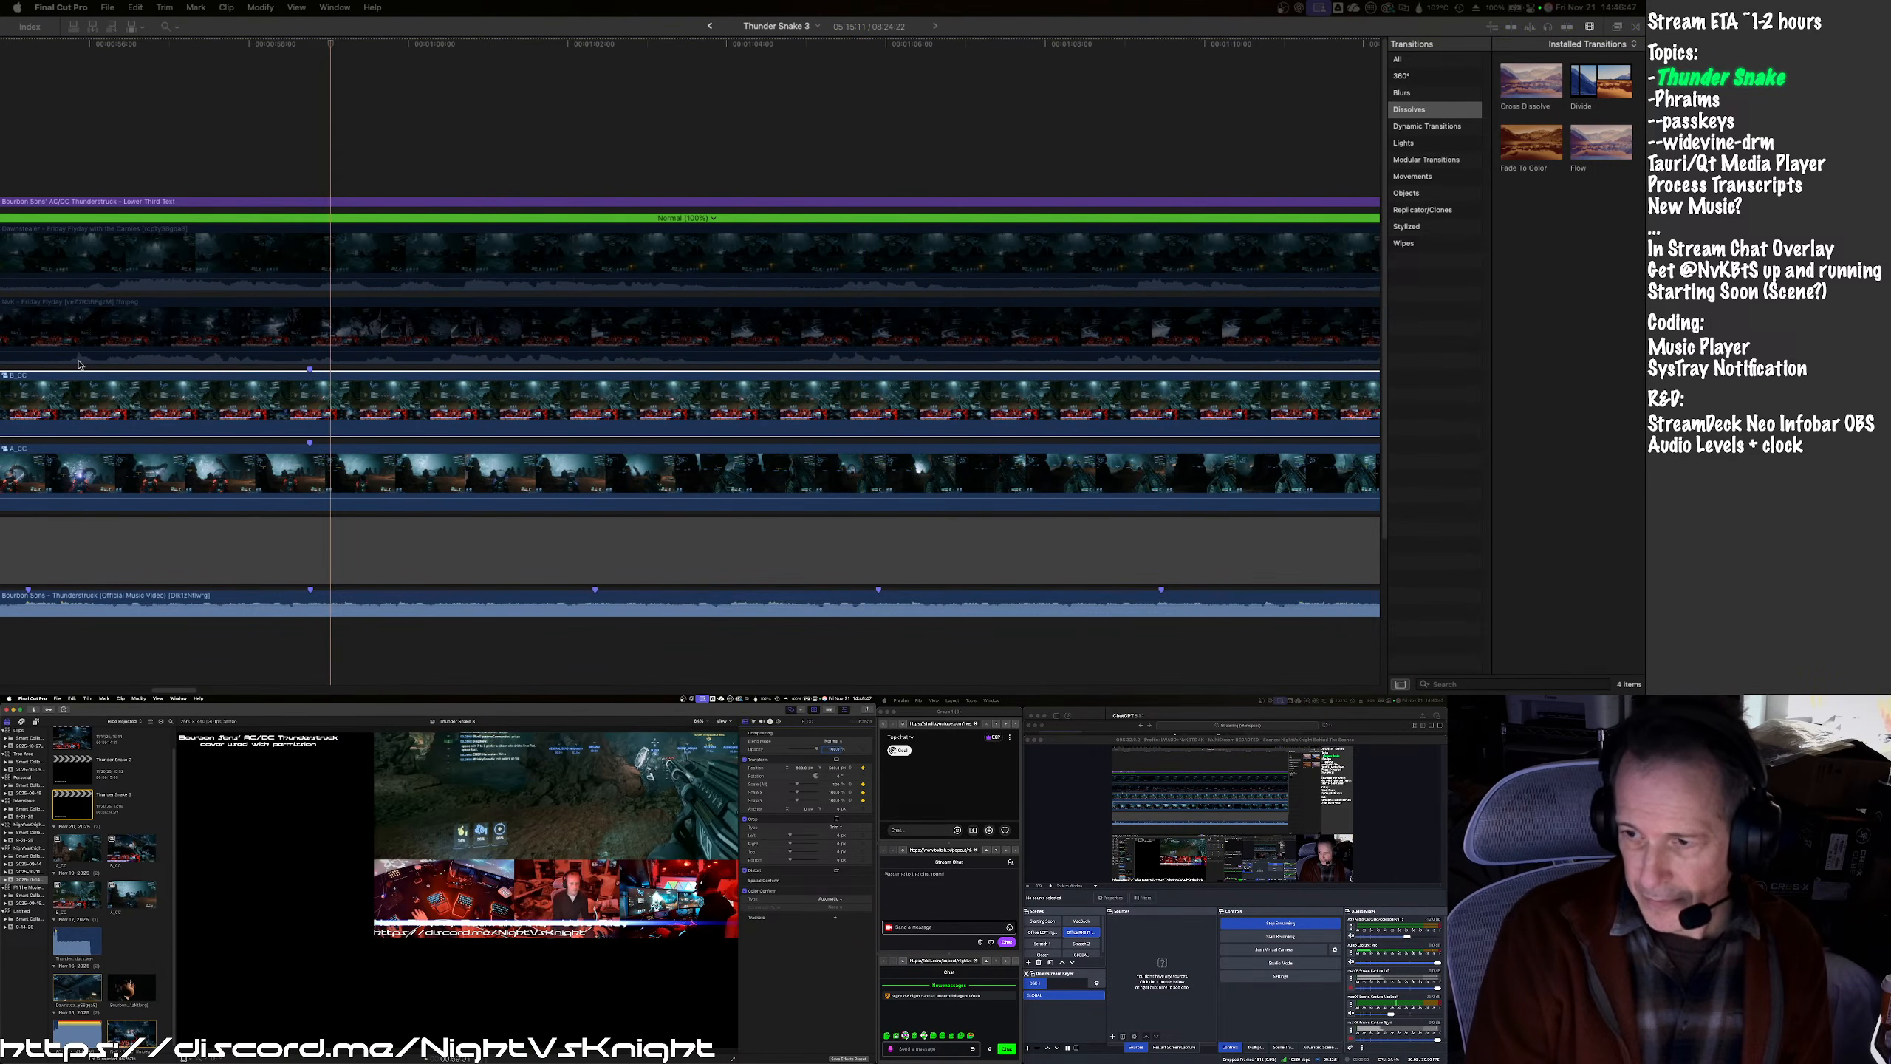
key("super+z")
key("super+z")
key("super+z")
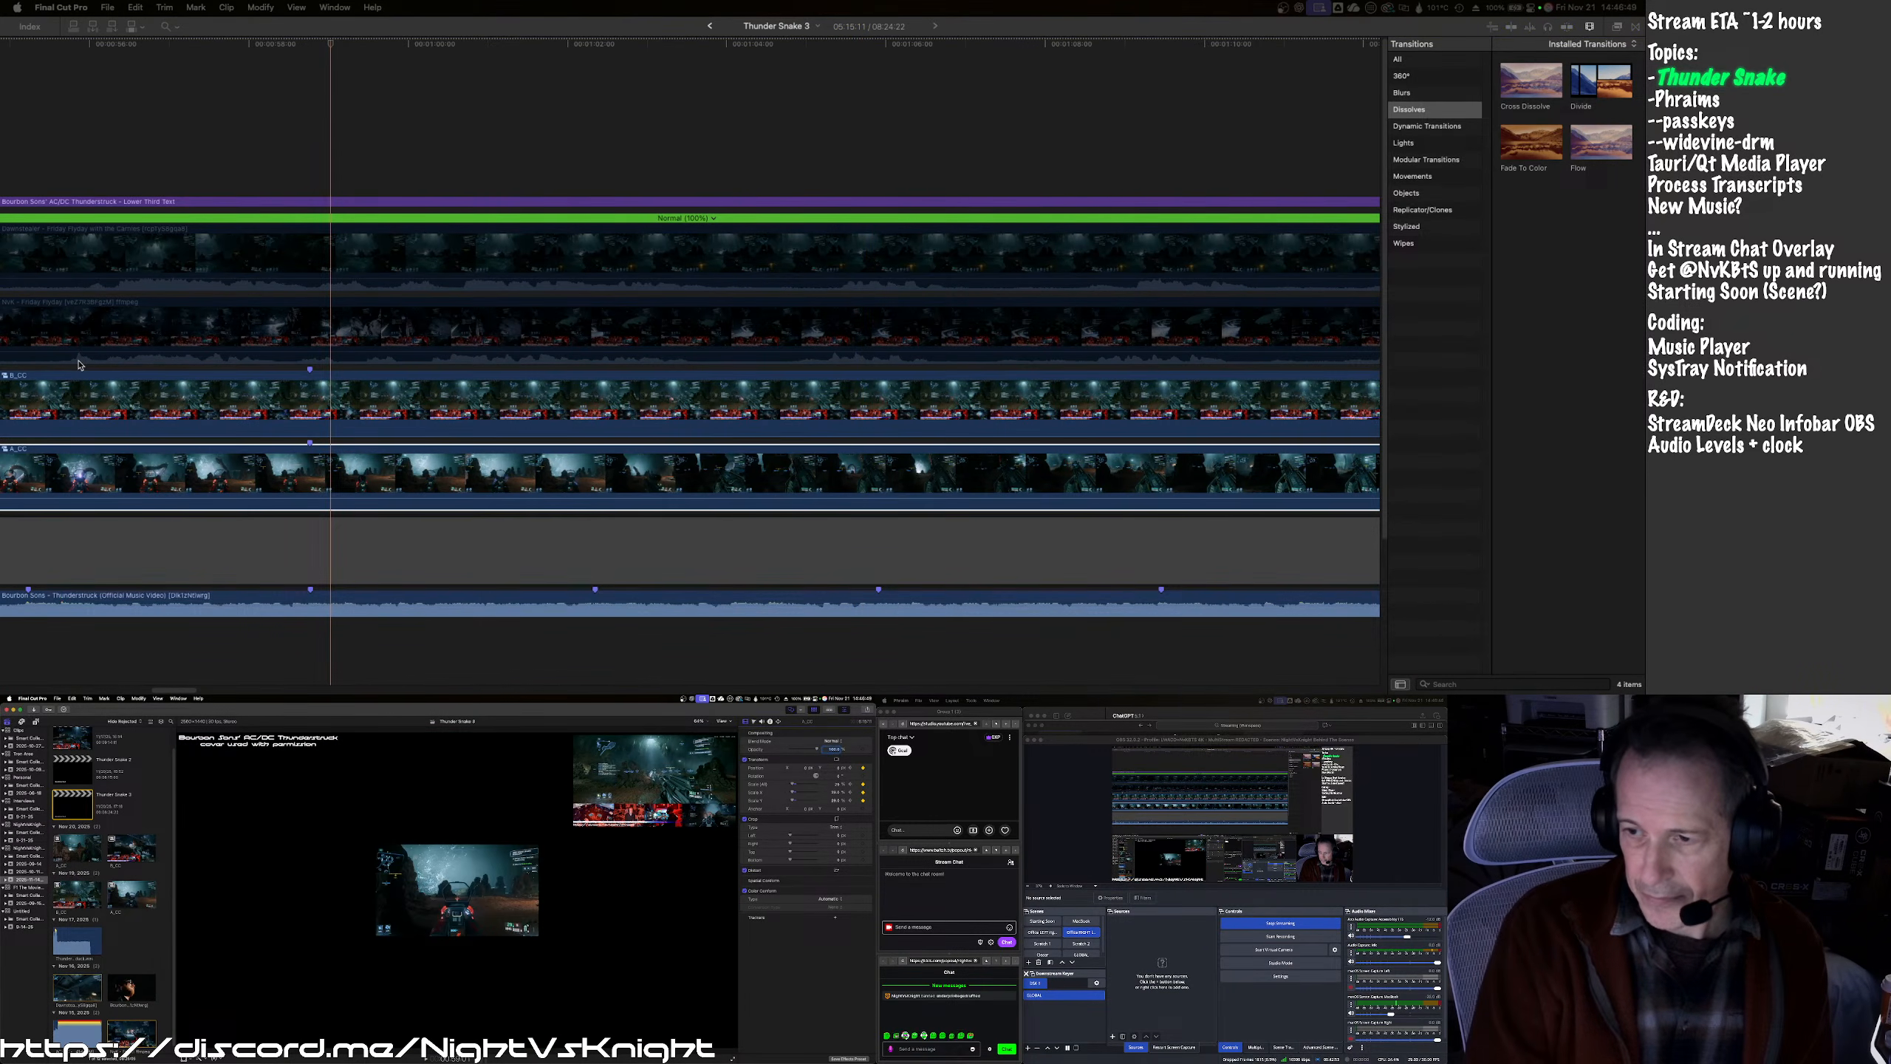
key("super+z")
key("alt+semicolon")
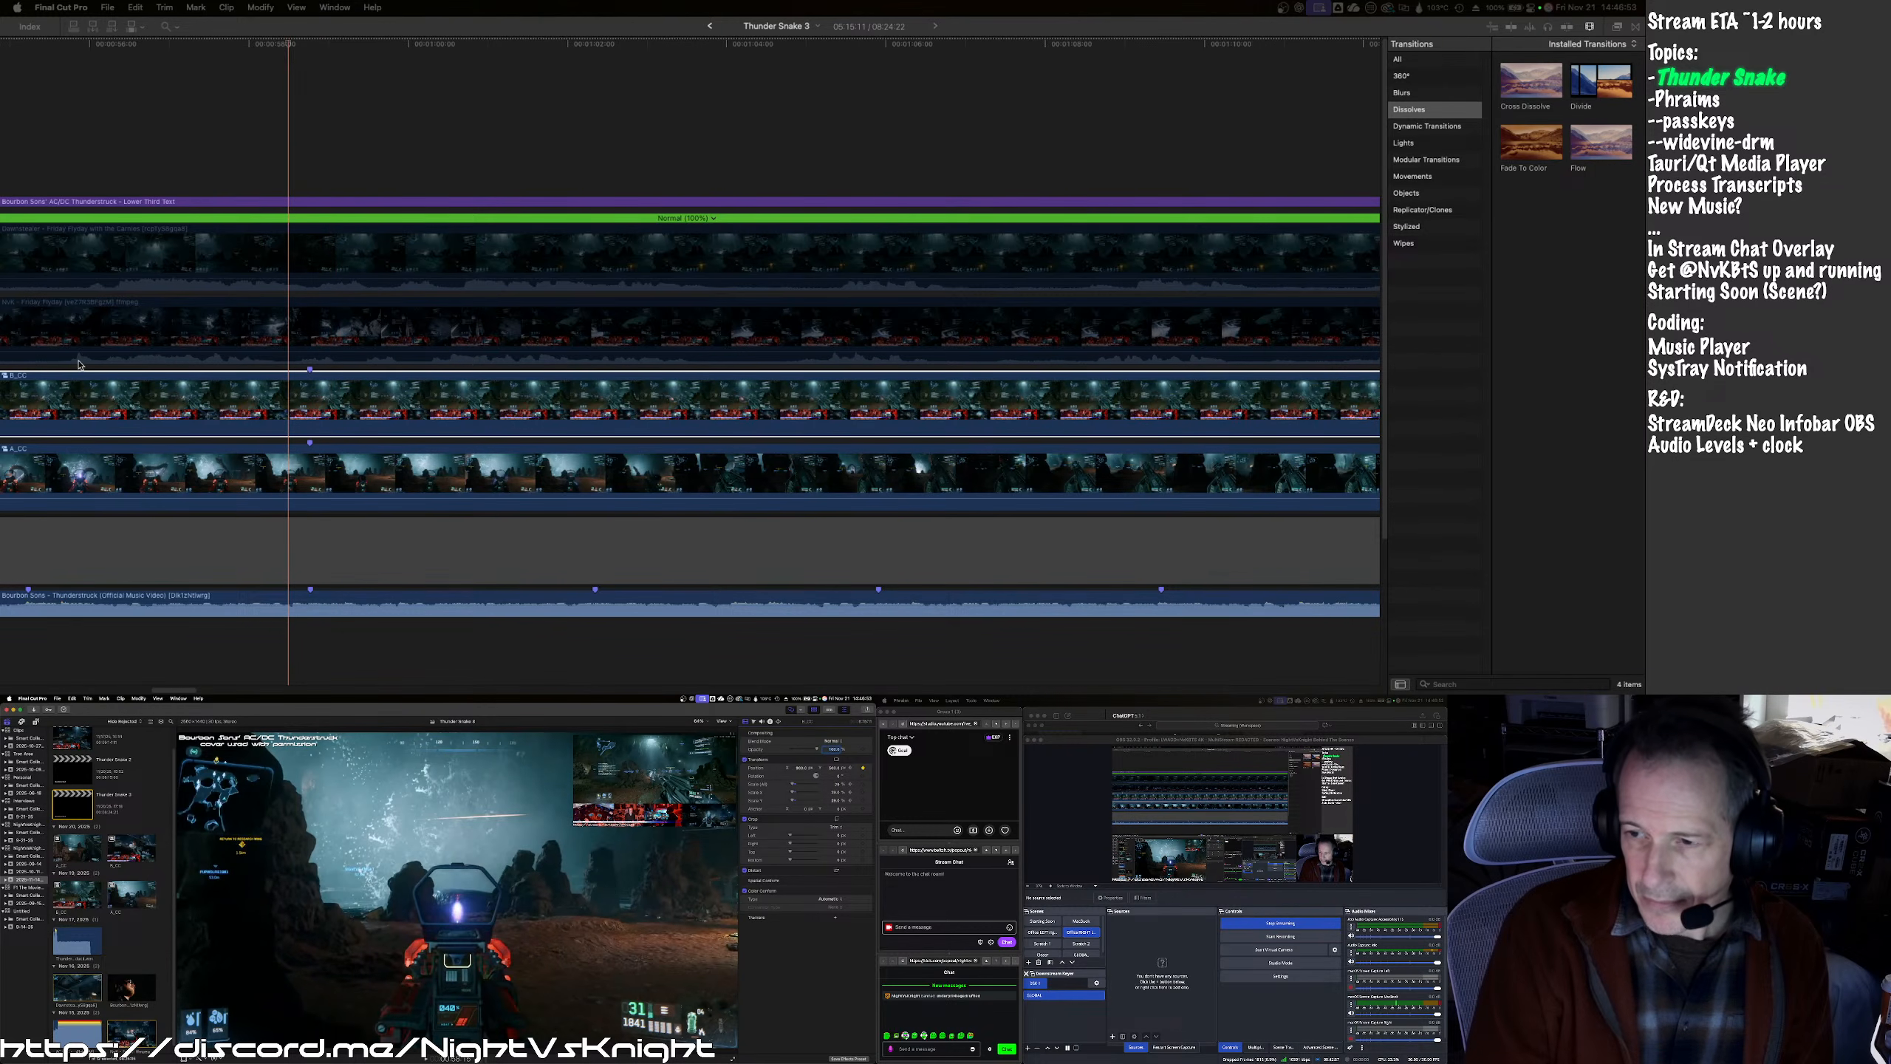
key("super+z")
key("alt+apostrophe")
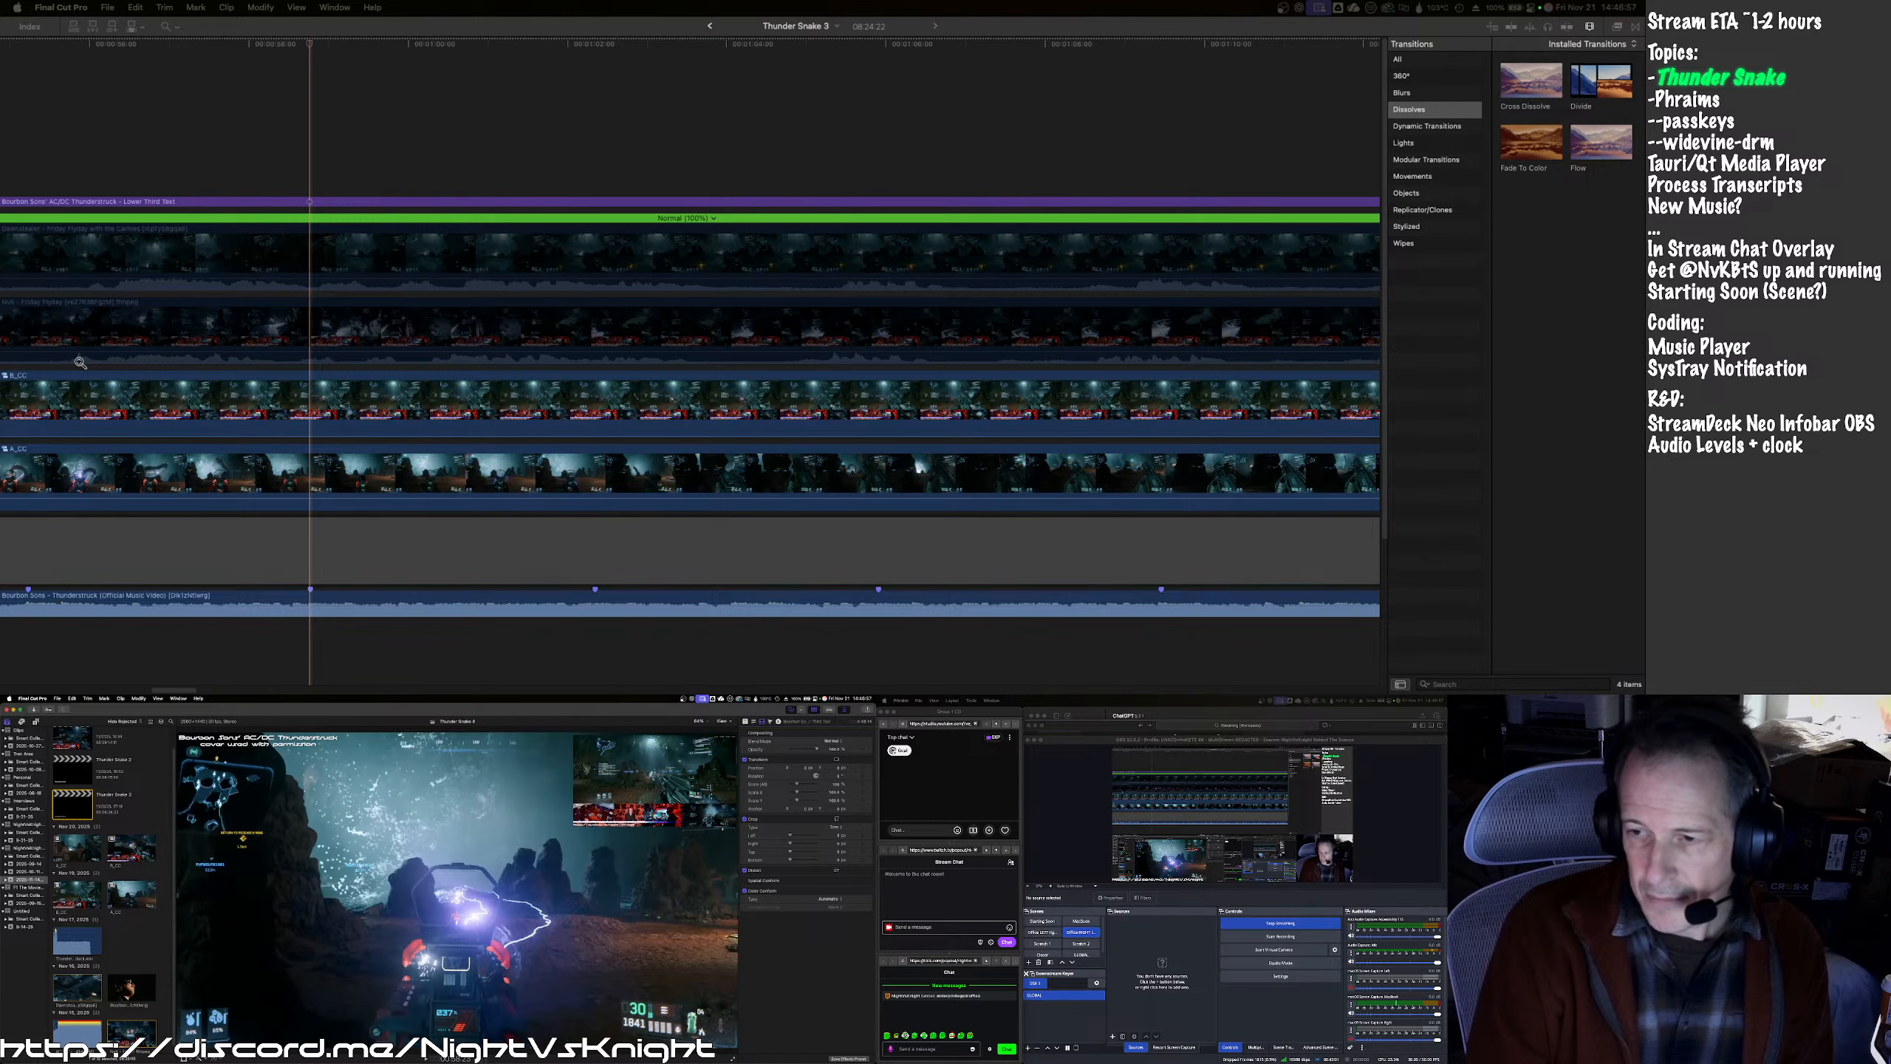
- Play back and step through the footage after the one-minute mark to locate the moment for the swap near 1:11
left_click(81, 365)
key("space")
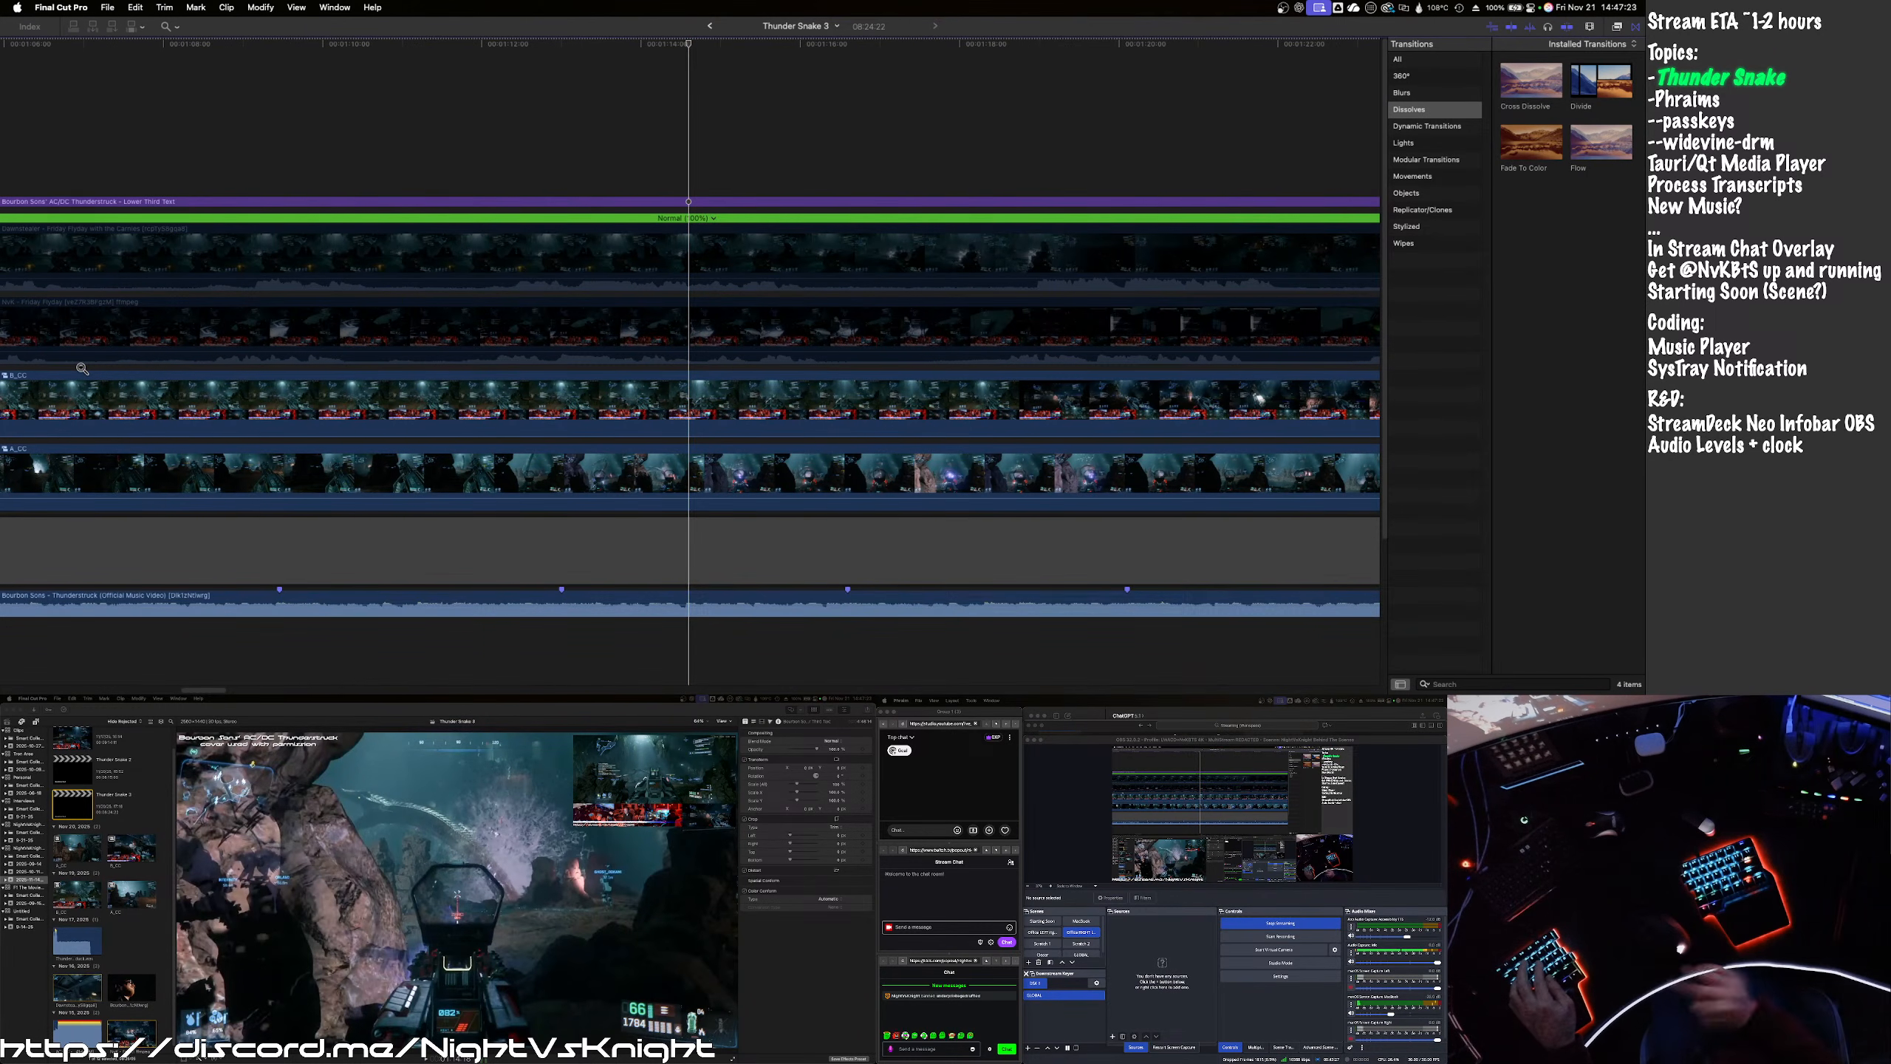
key("Left")
key("Left")
key("Left")
key("Left")
key("Left")
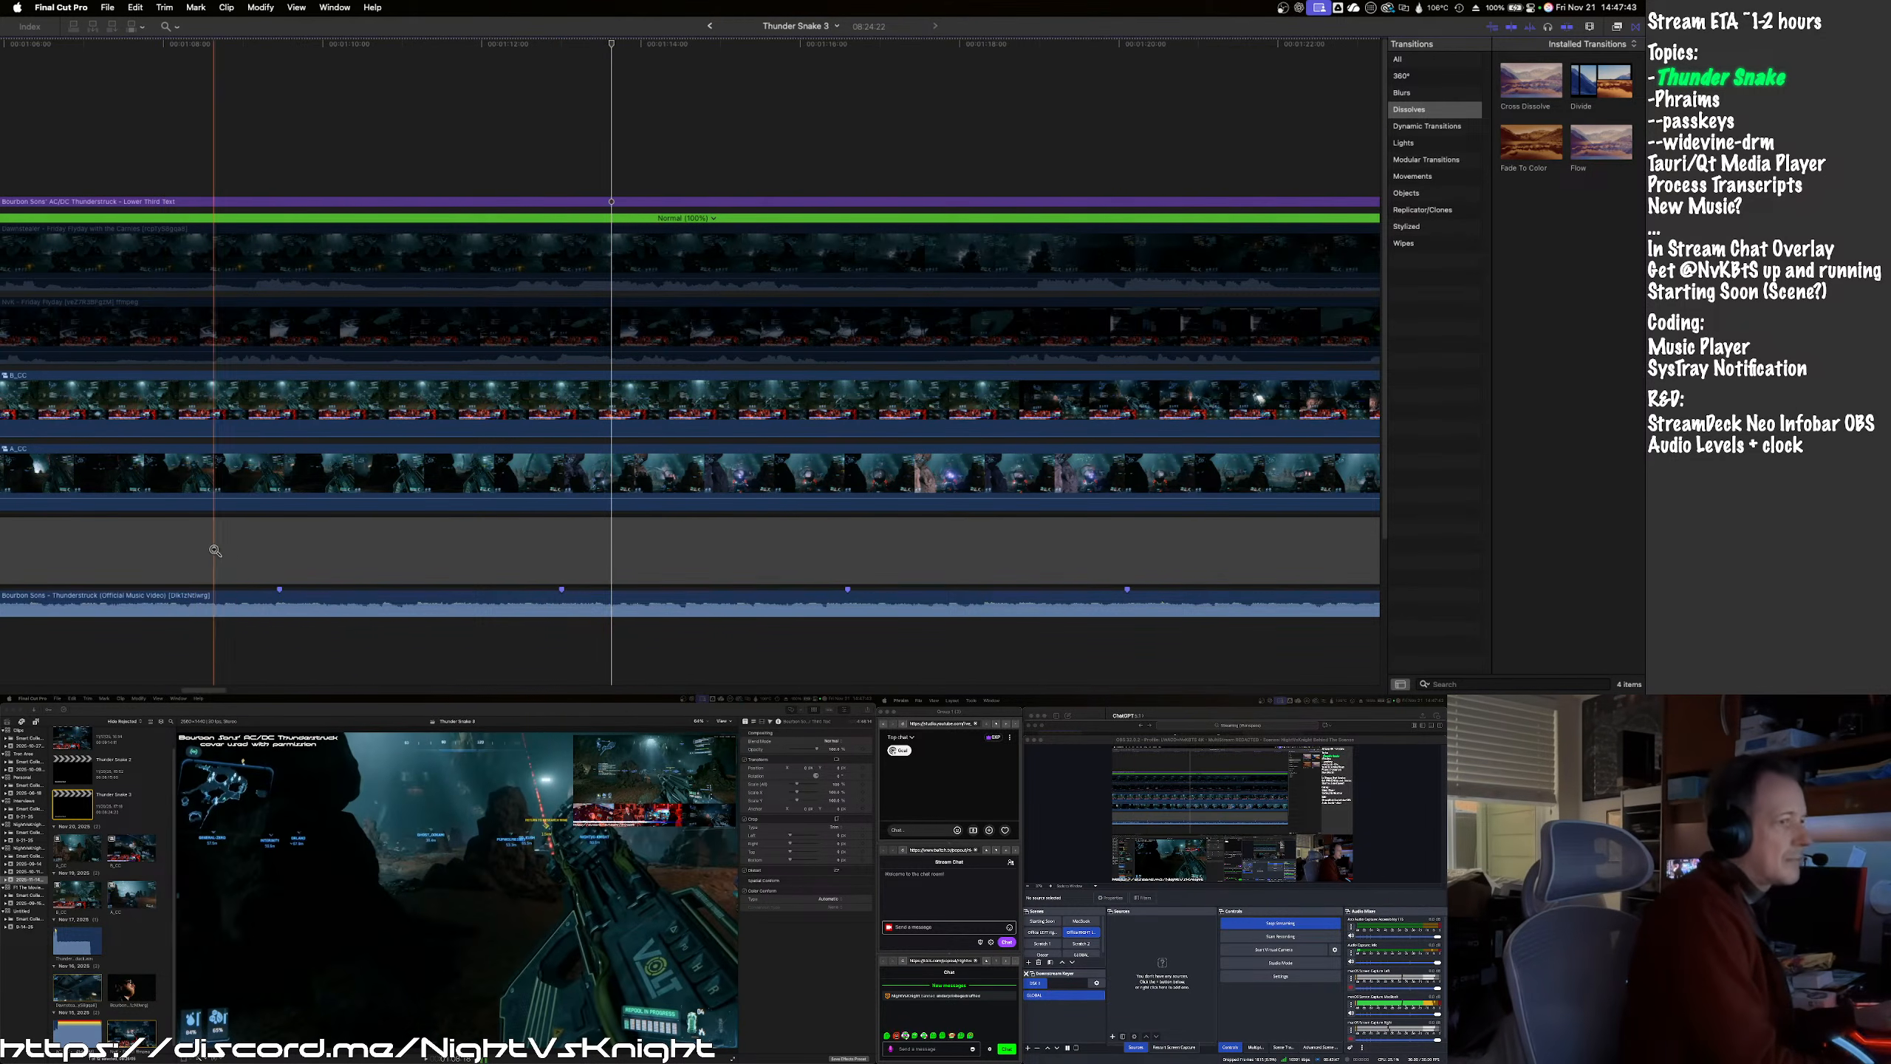
left_click(188, 550)
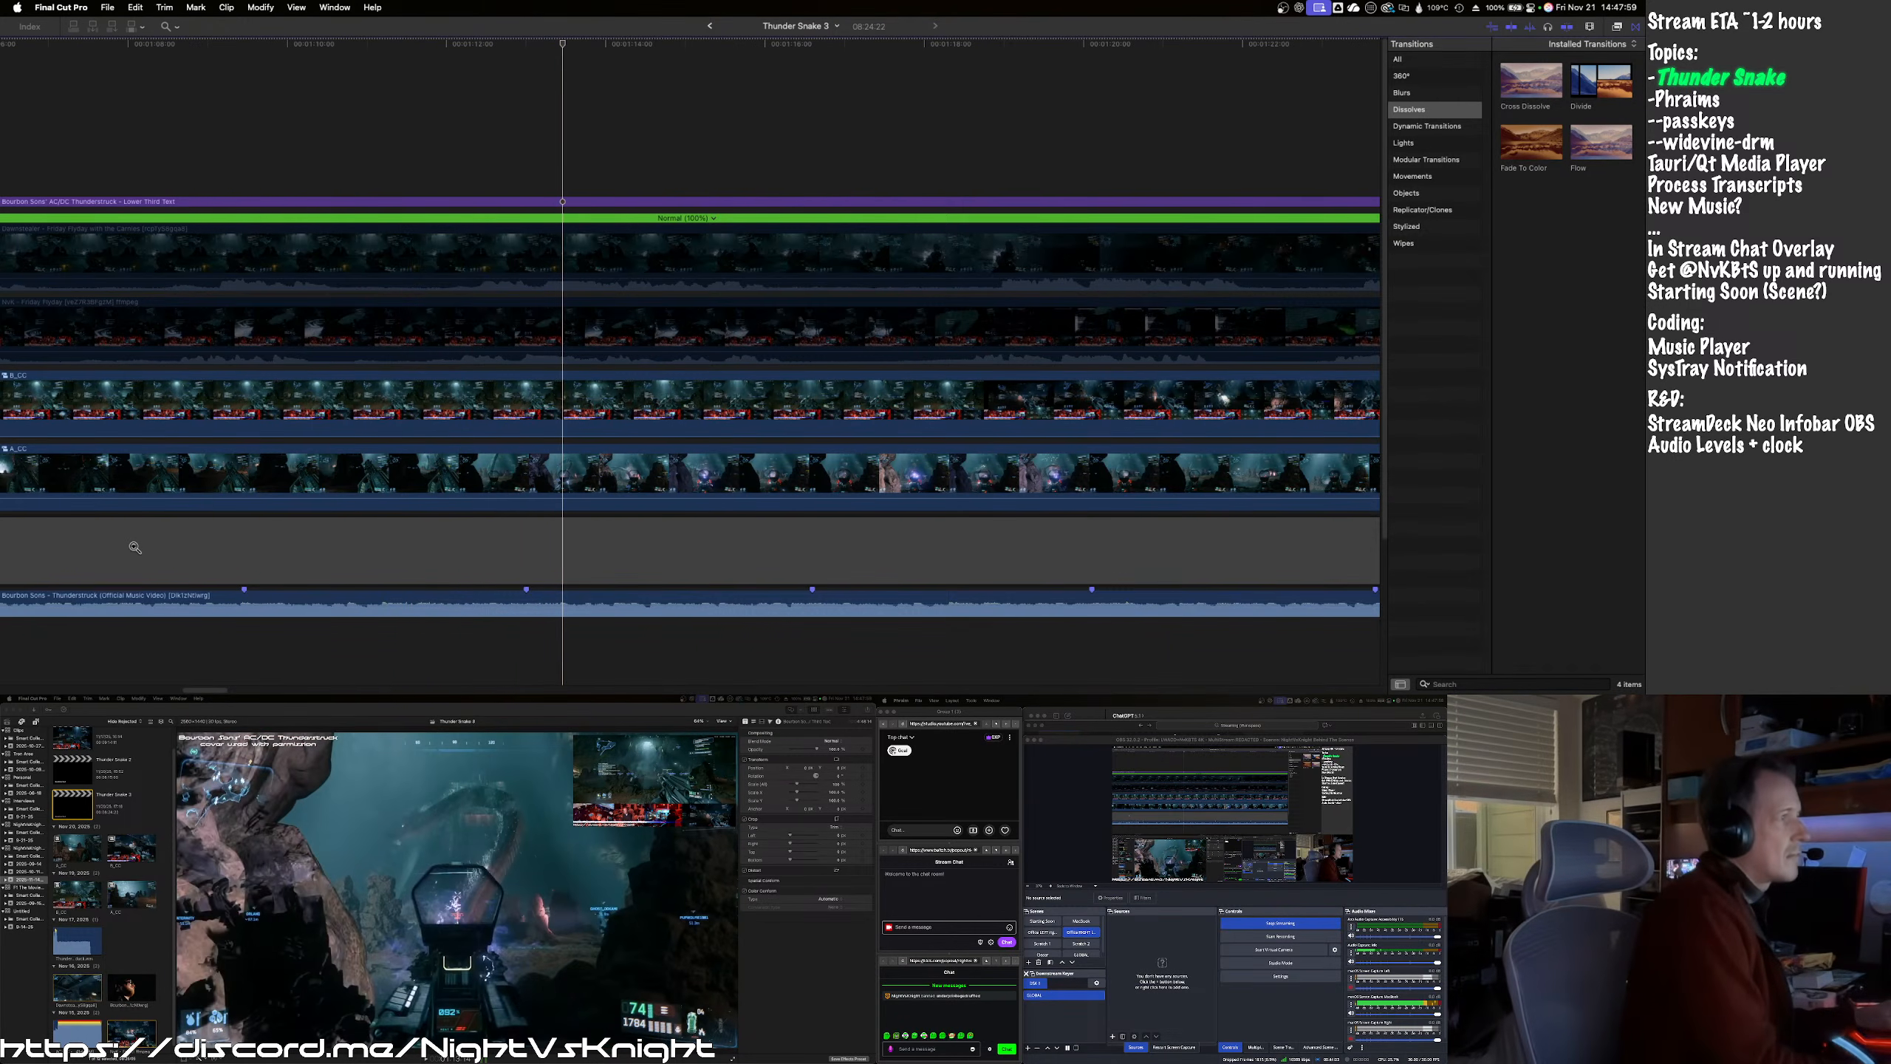
left_click(136, 547)
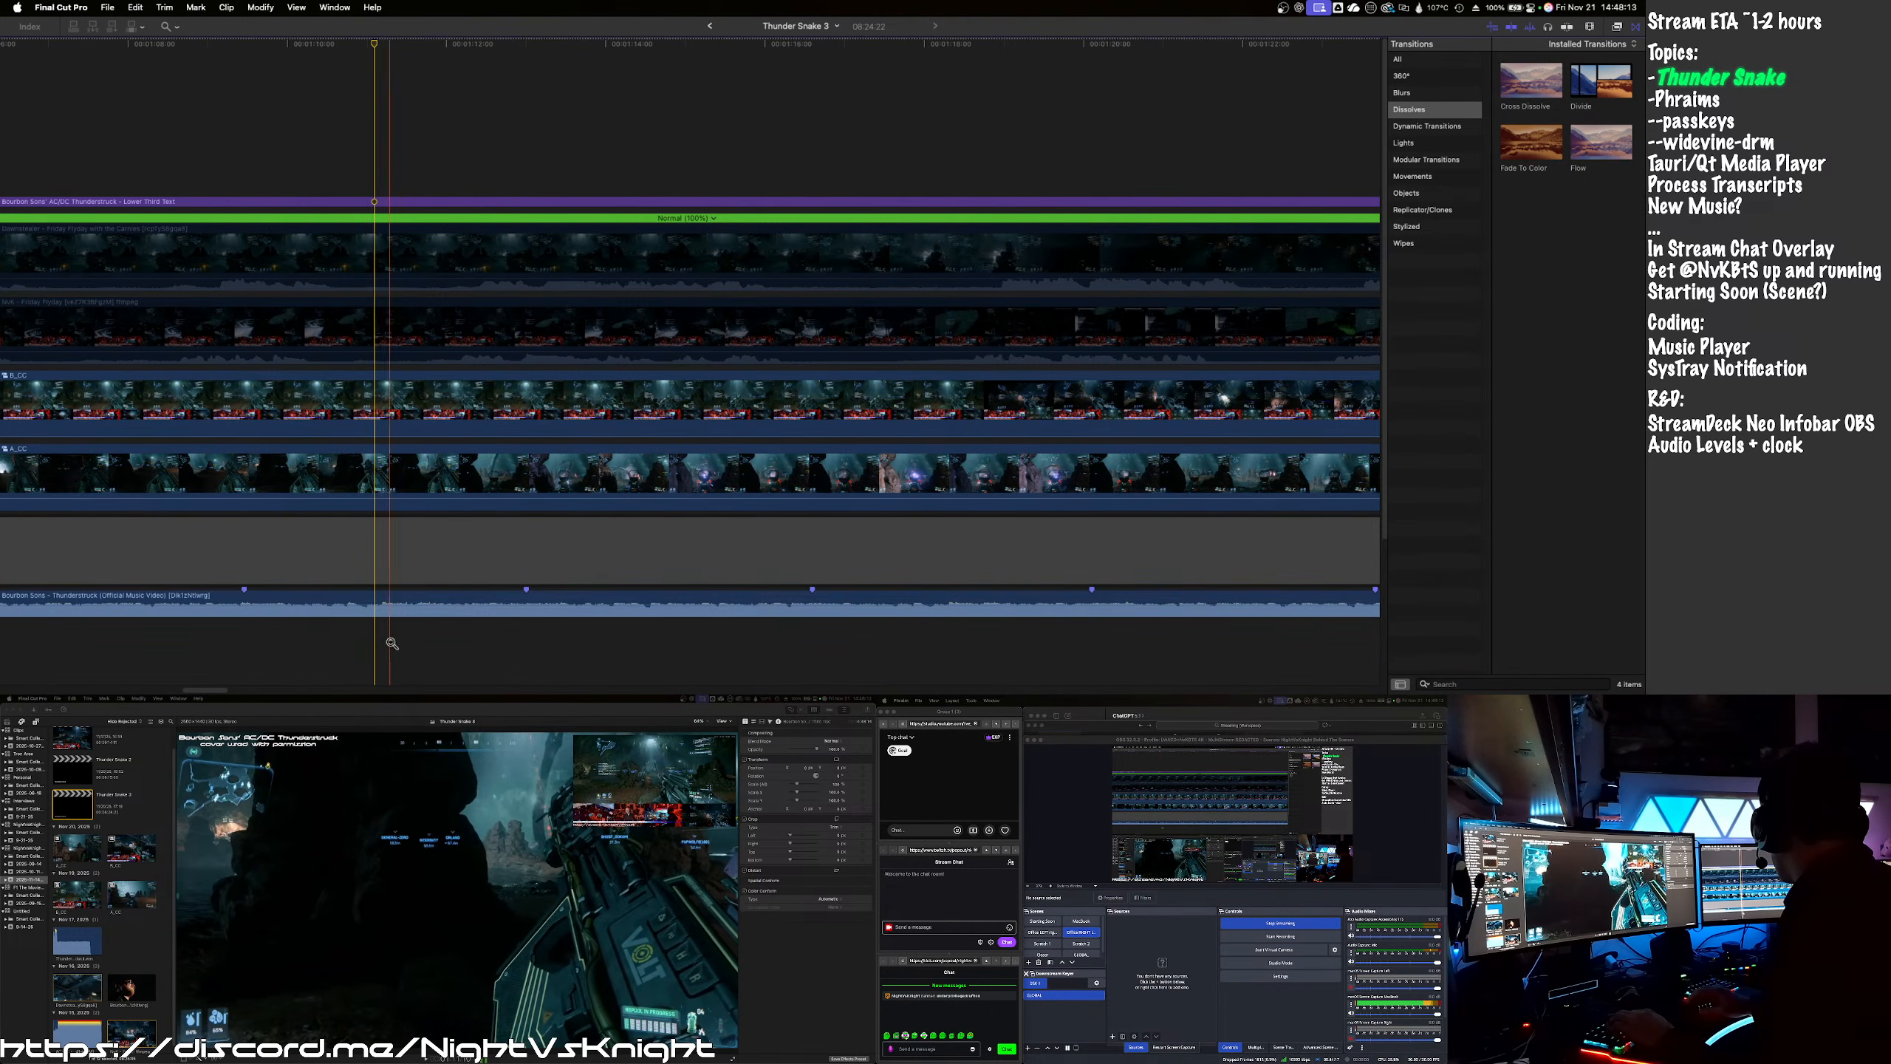
key("space")
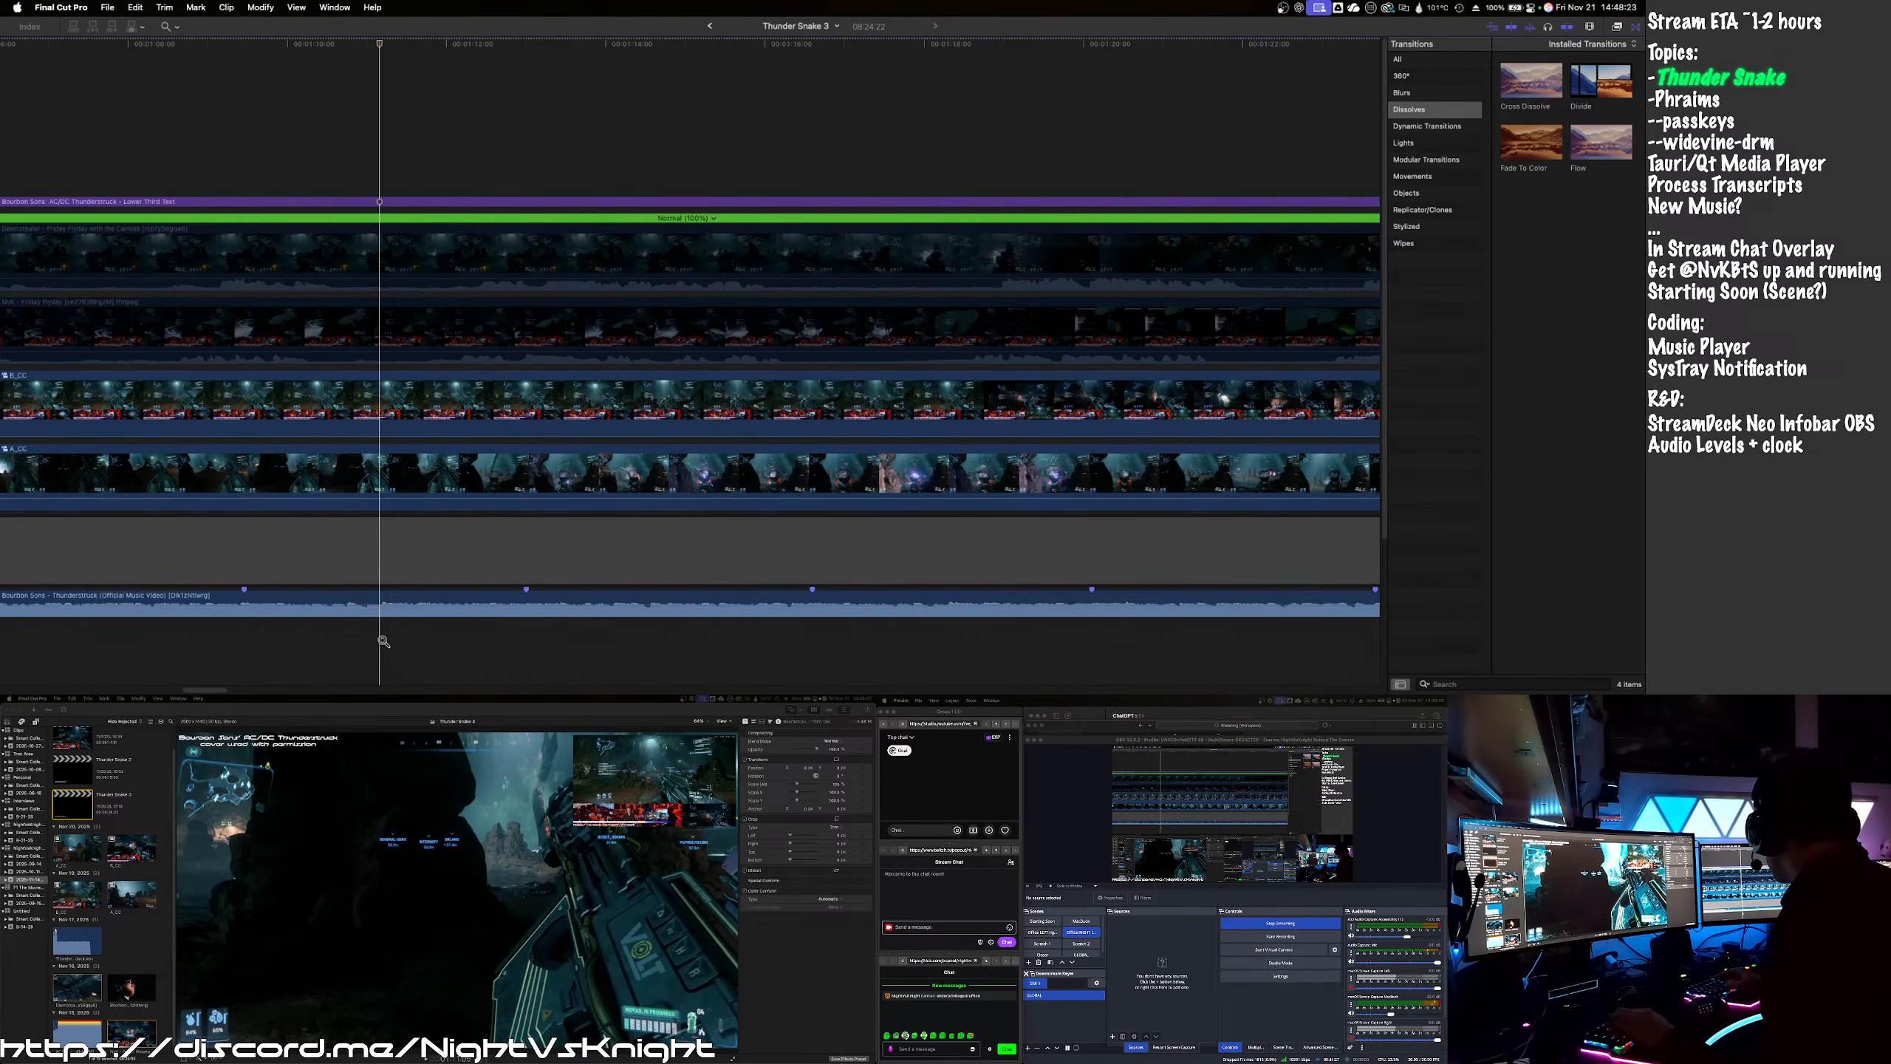
- Mark the swap point near 1:11 on both the A_CC and B_CC clips
left_click(381, 491)
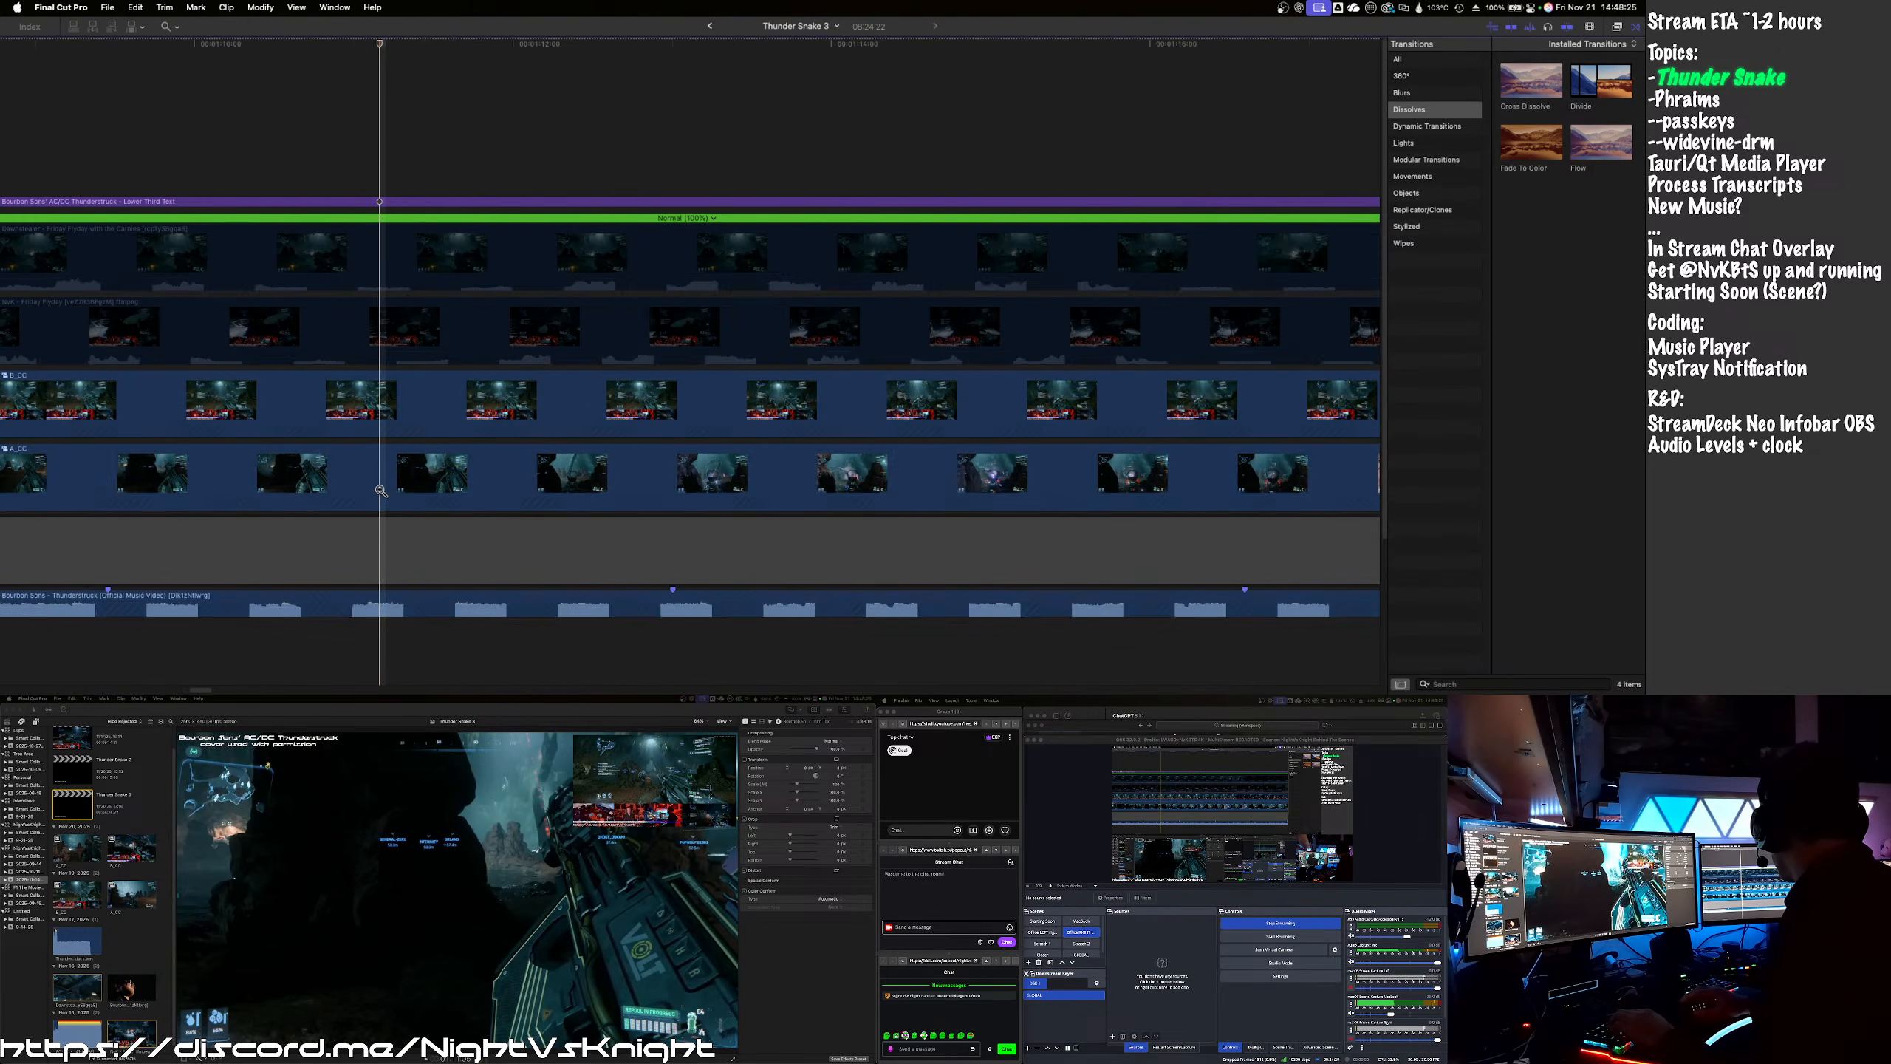
key("a")
left_click(381, 492)
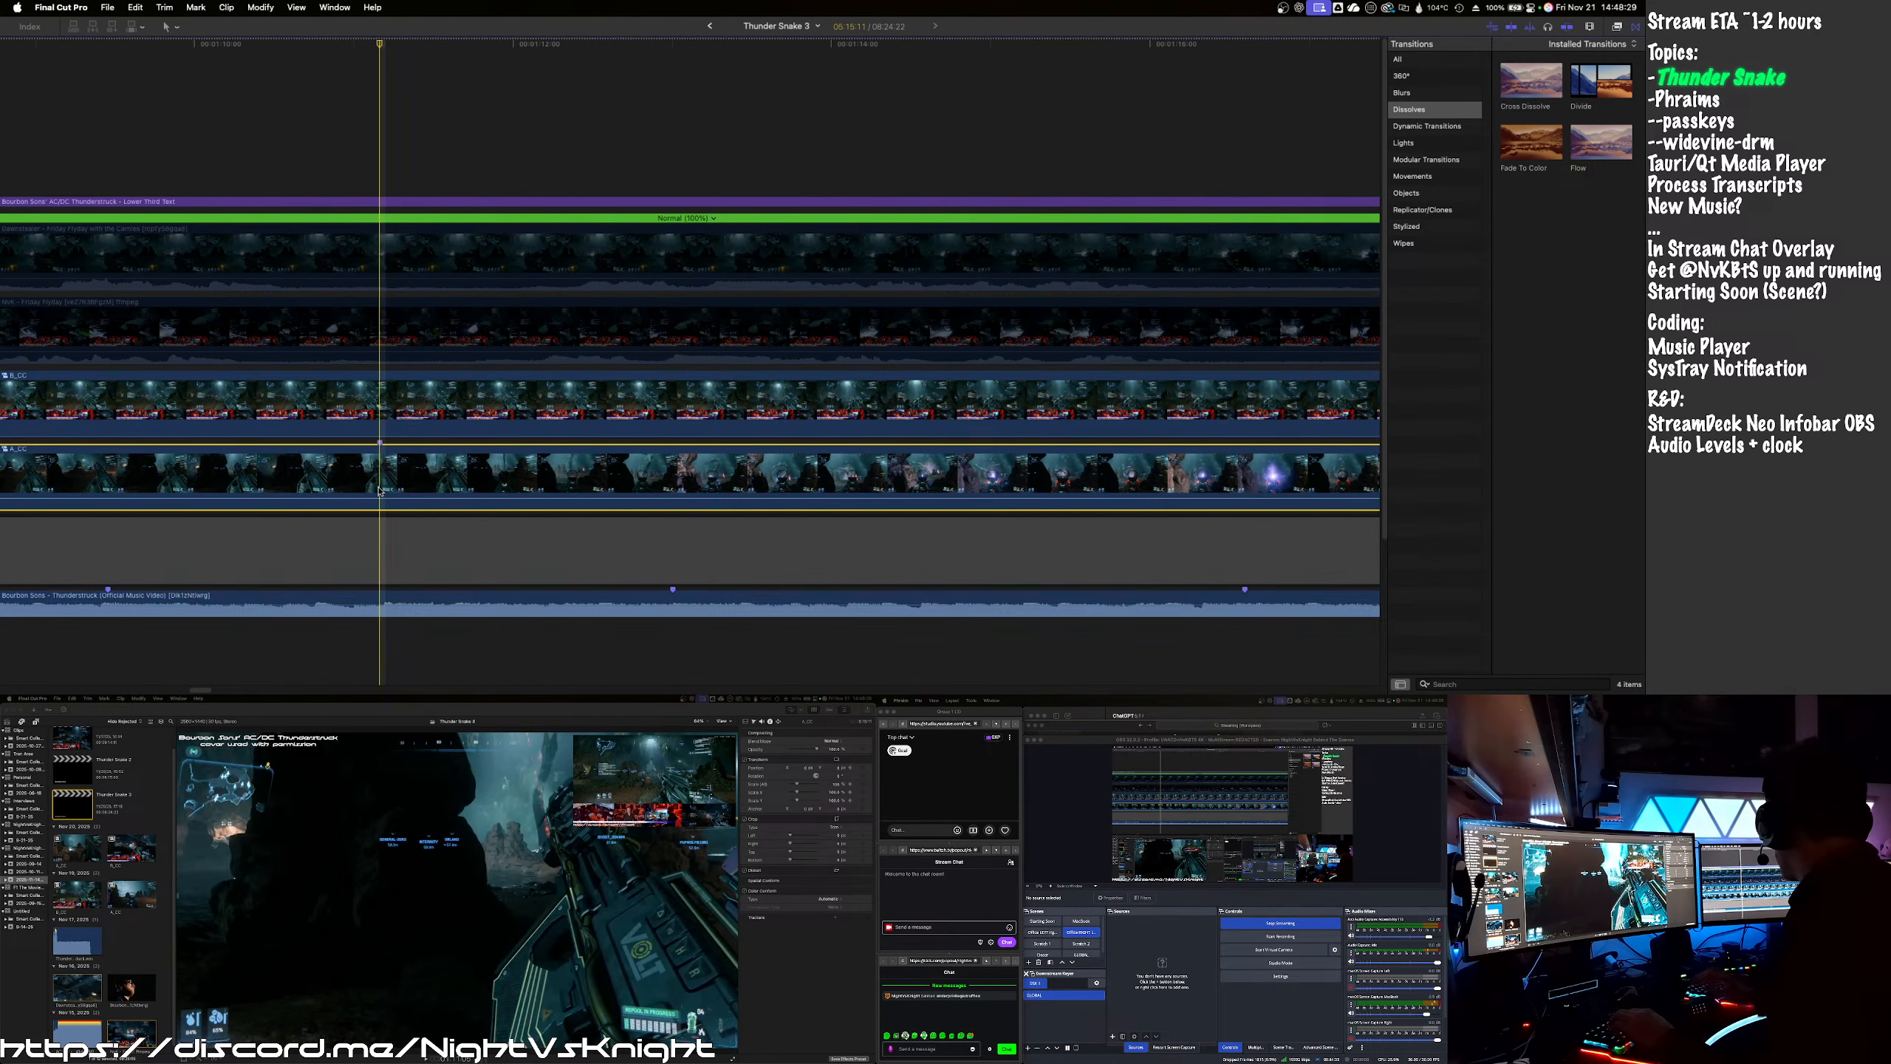
left_click(379, 423)
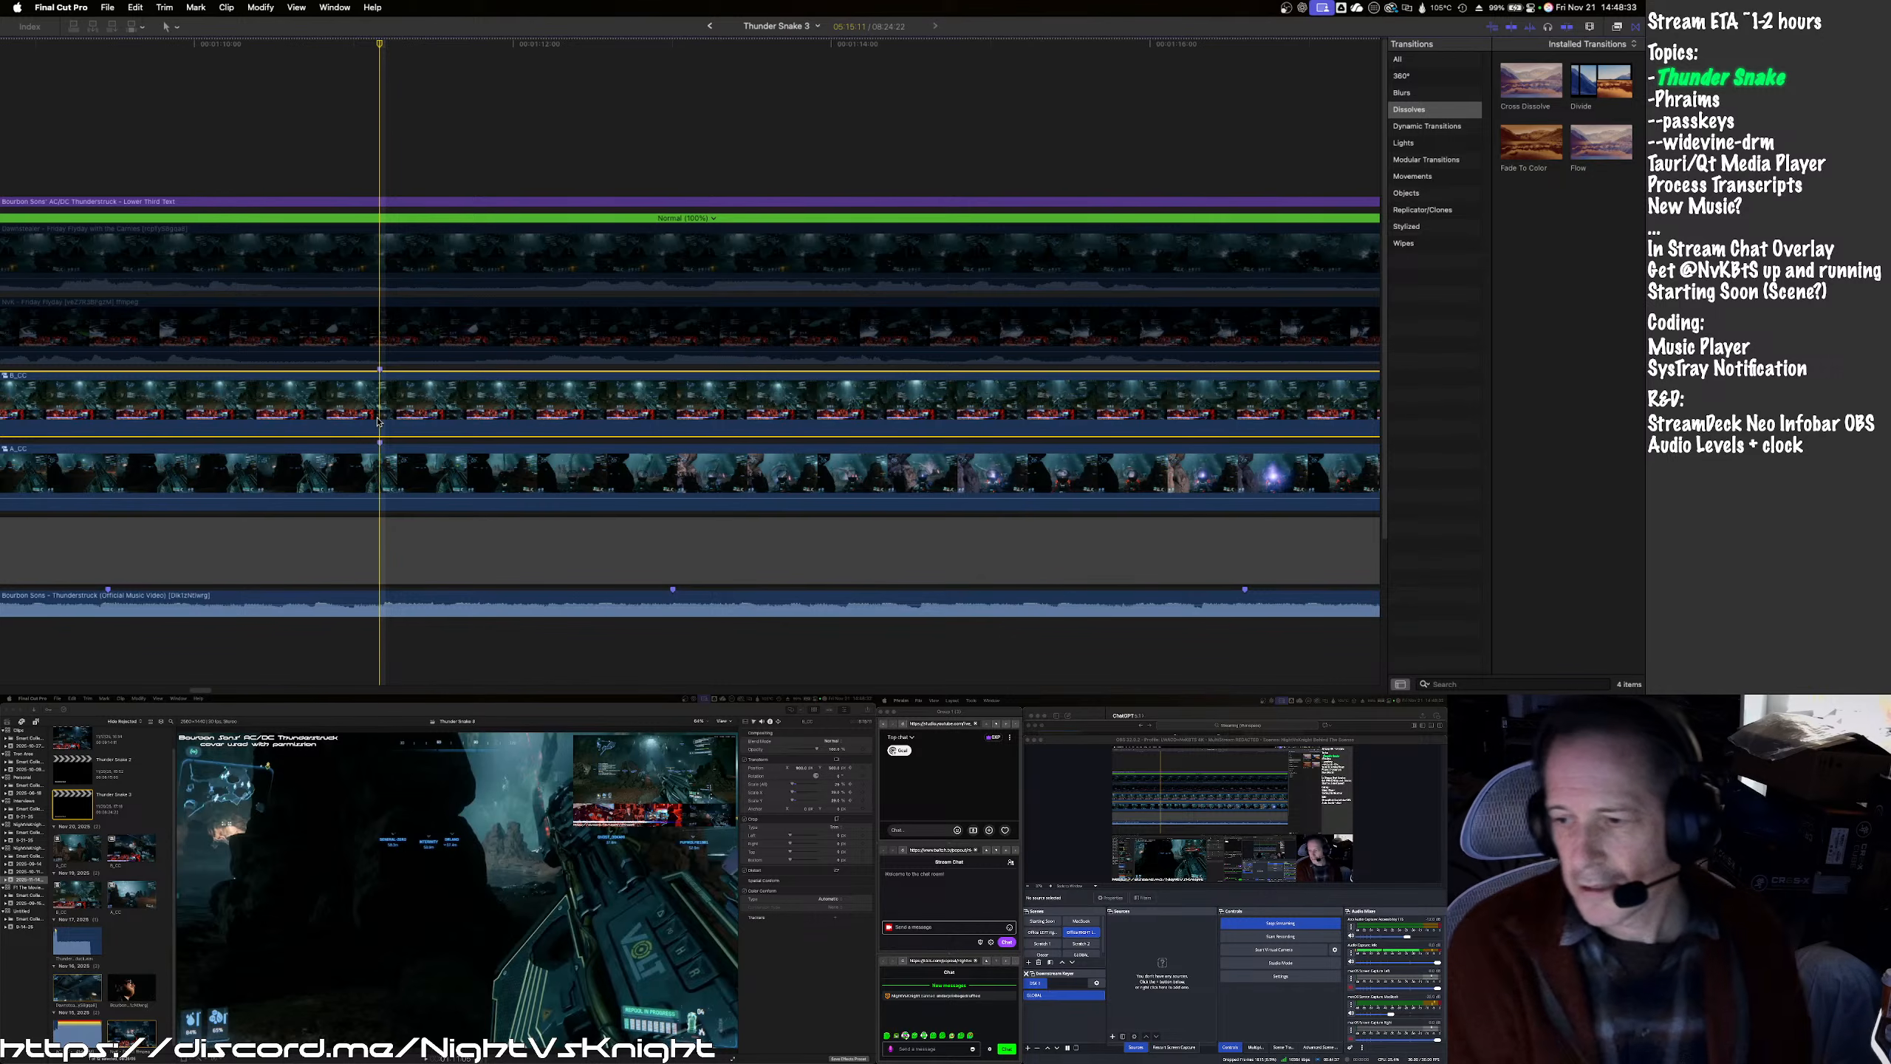
- Add position and scale keyframes to the B_CC and A_CC clips at 01:11:13
key("Left")
key("Left")
key("Left")
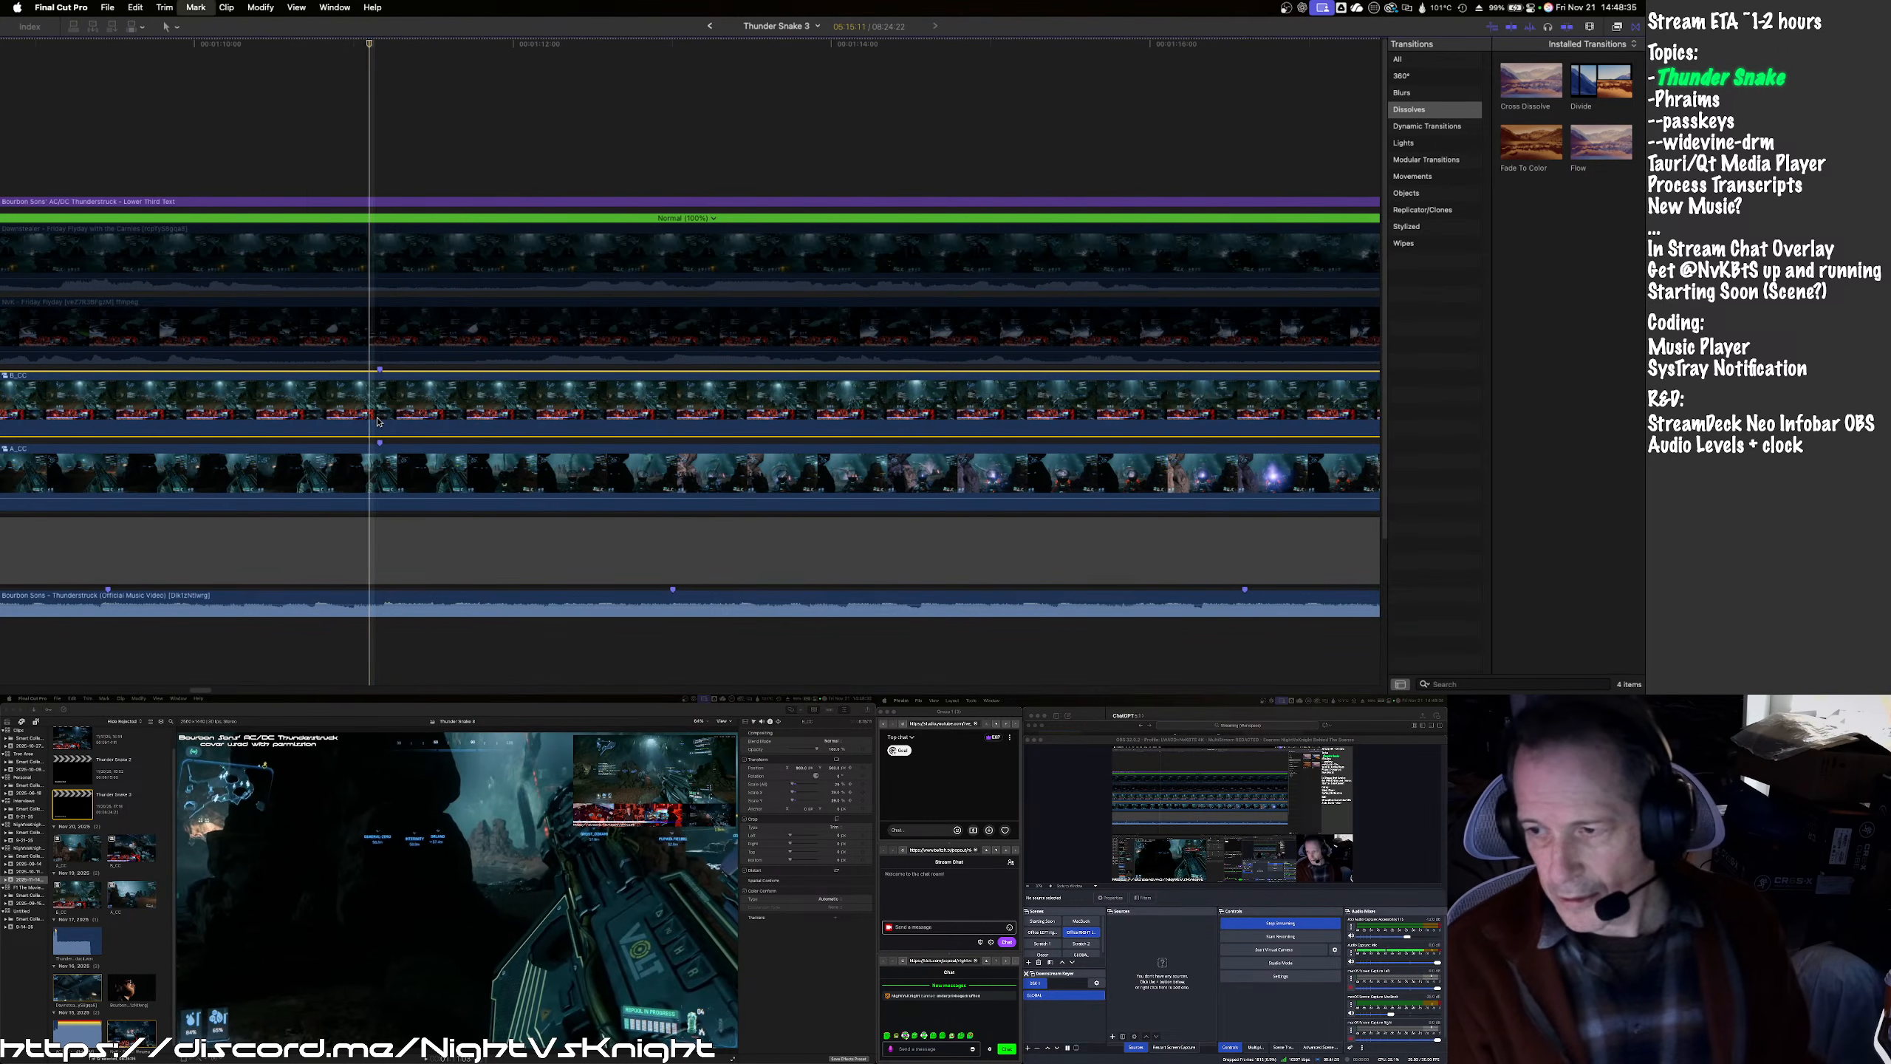
key("Left")
key("Left")
key("Left")
key("Left")
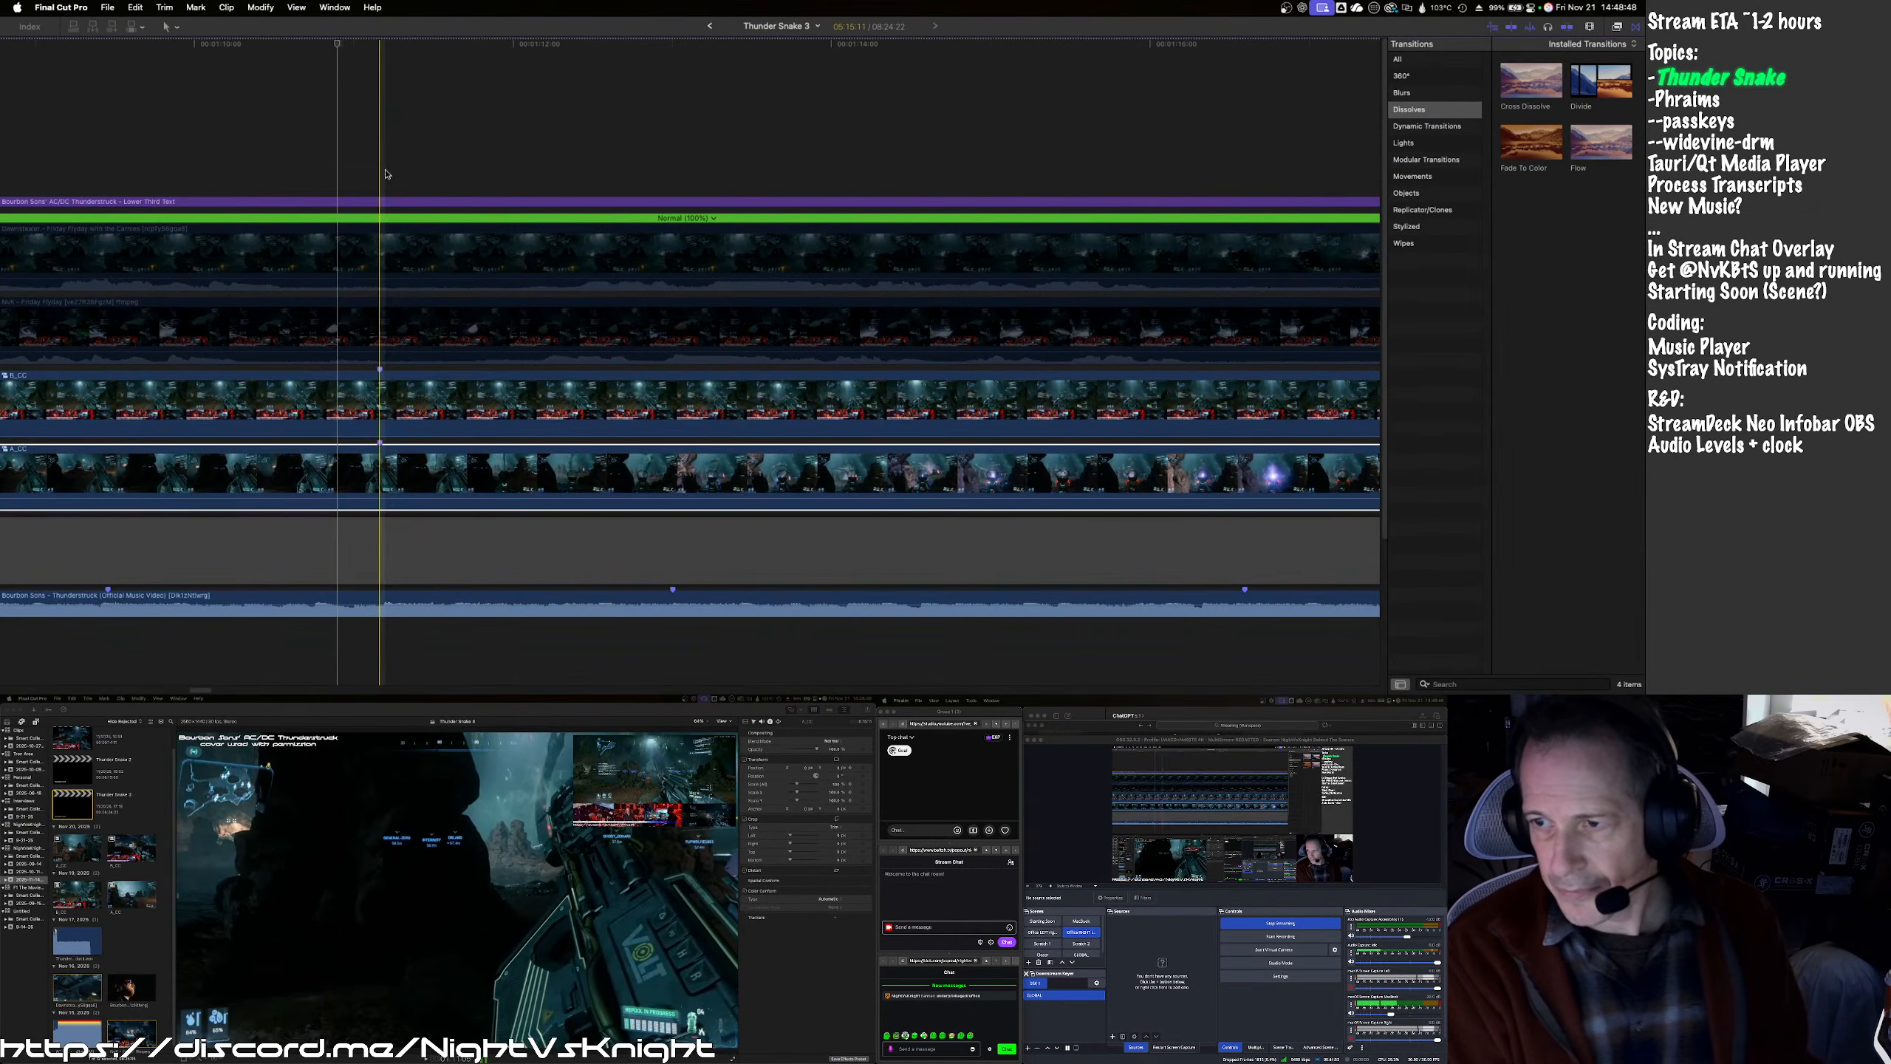
left_click(394, 414)
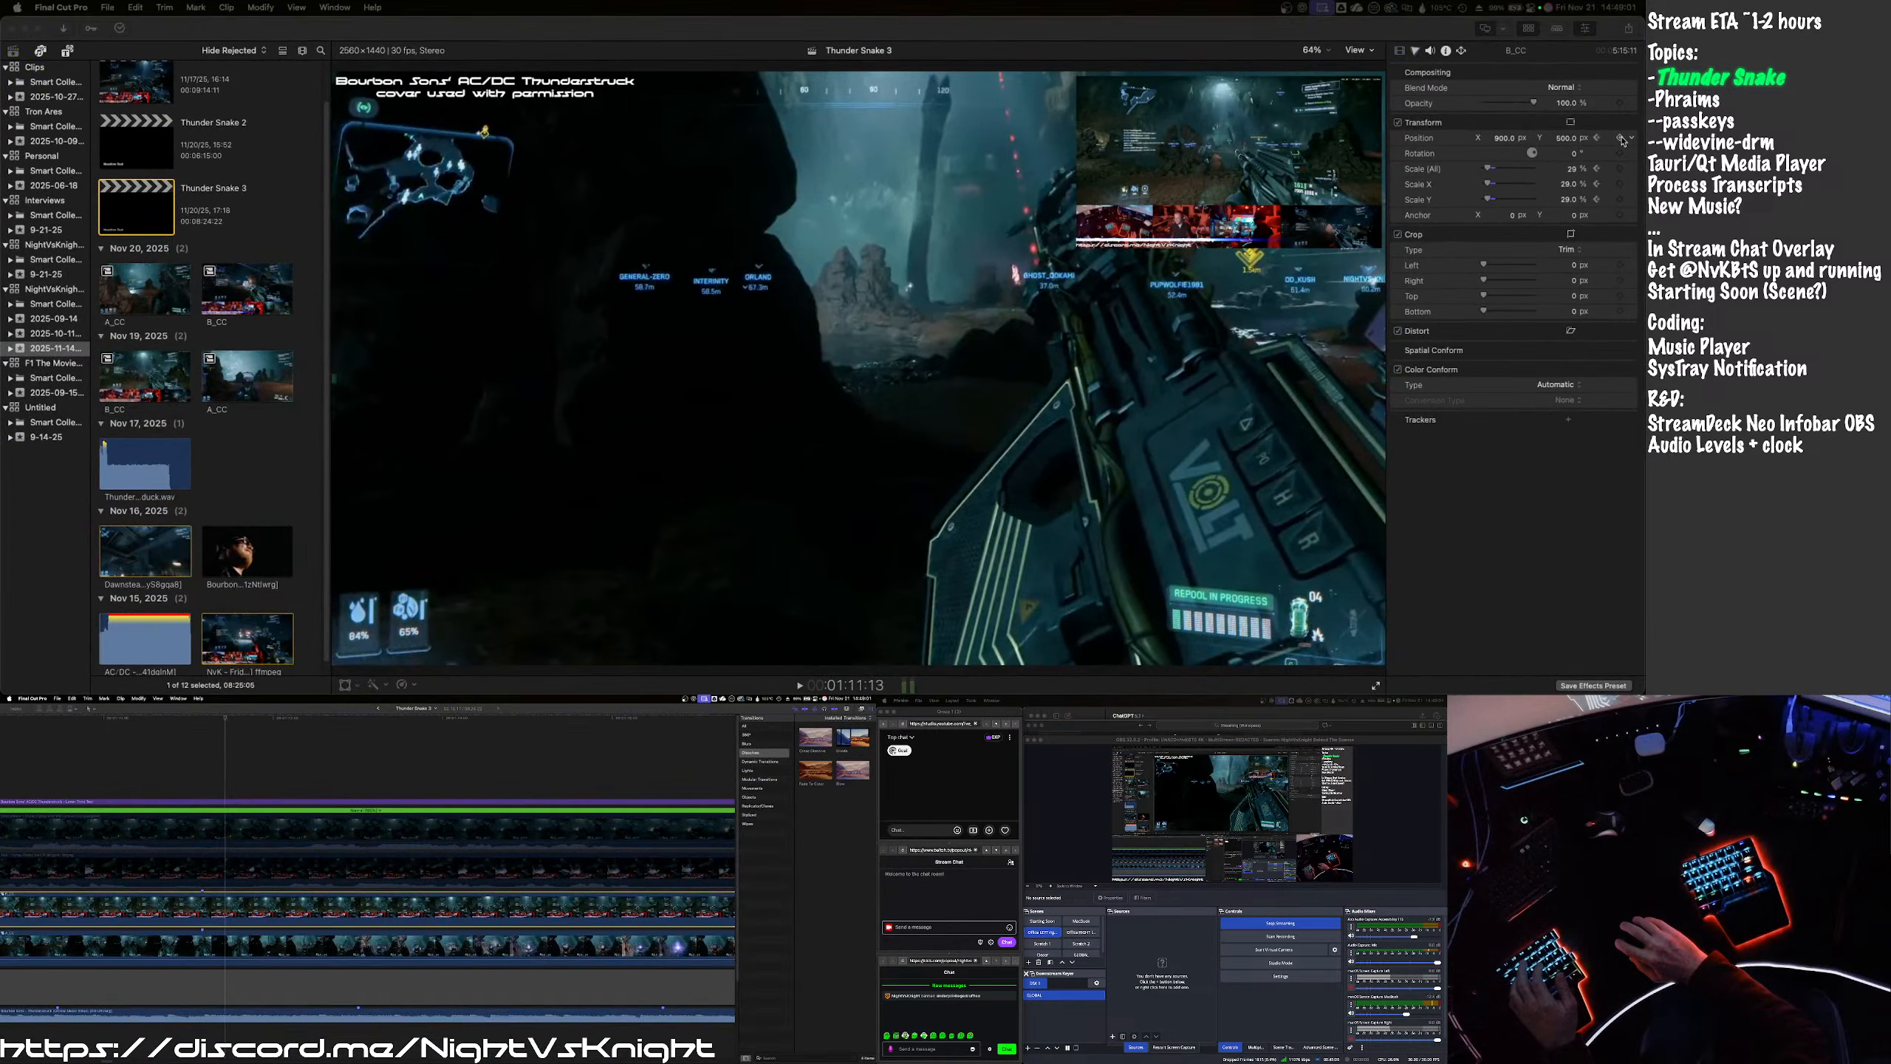
left_click(1620, 139)
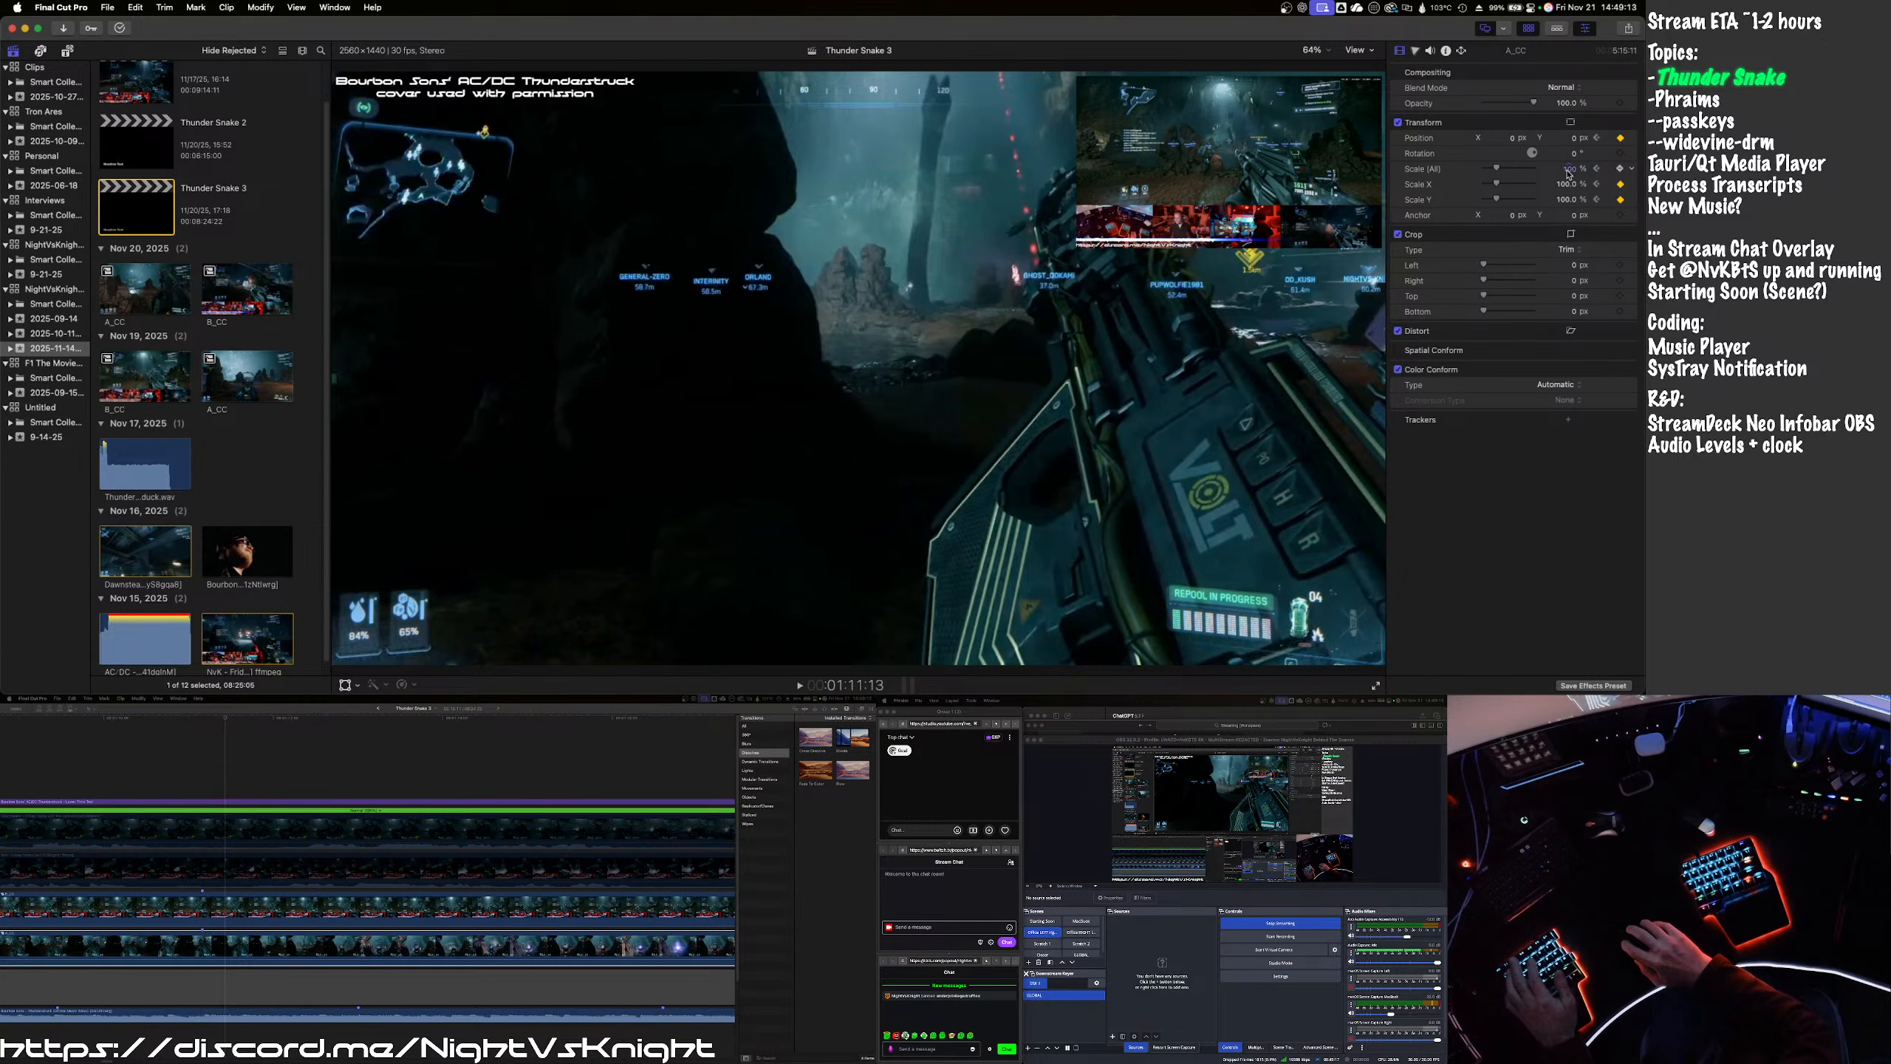
- Set the A_CC clip's scale to 29 % and its position to X 900 px, Y 500 px at 01:11:13
type("29")
key("shift+Tab")
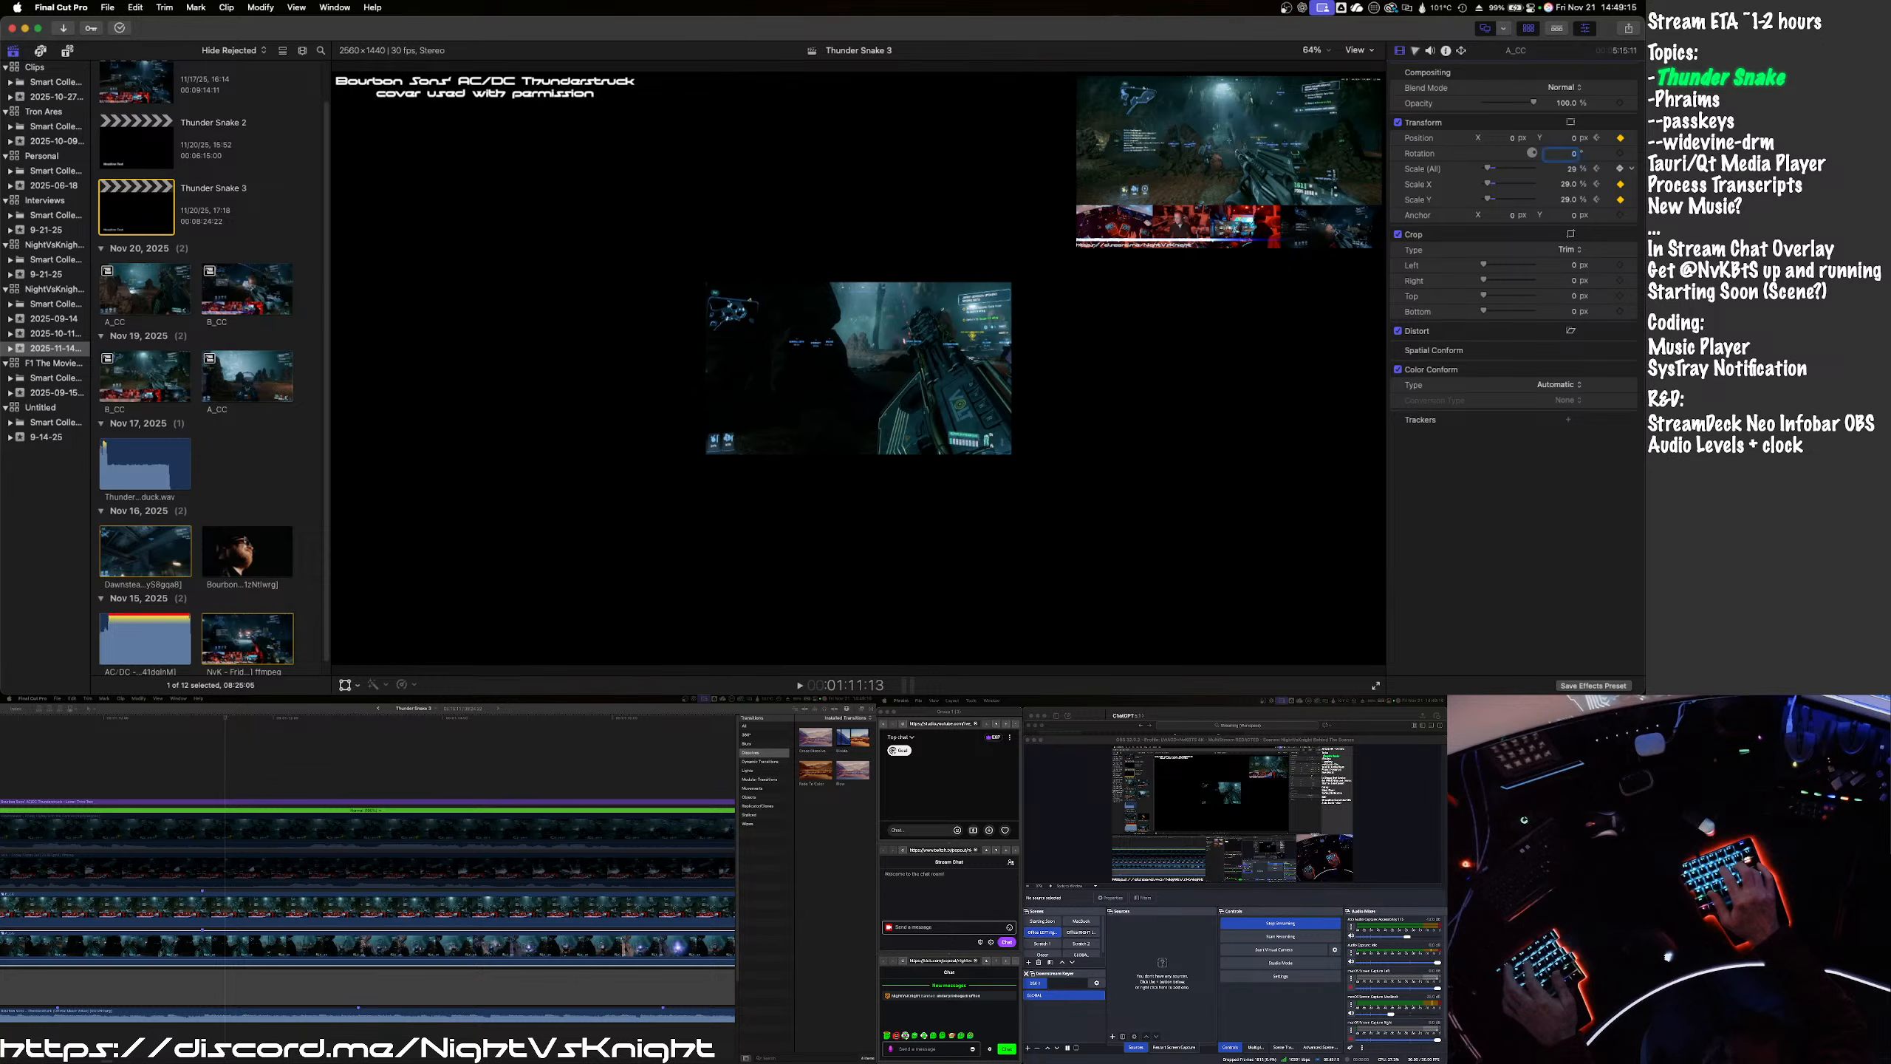
type("500")
key("Return")
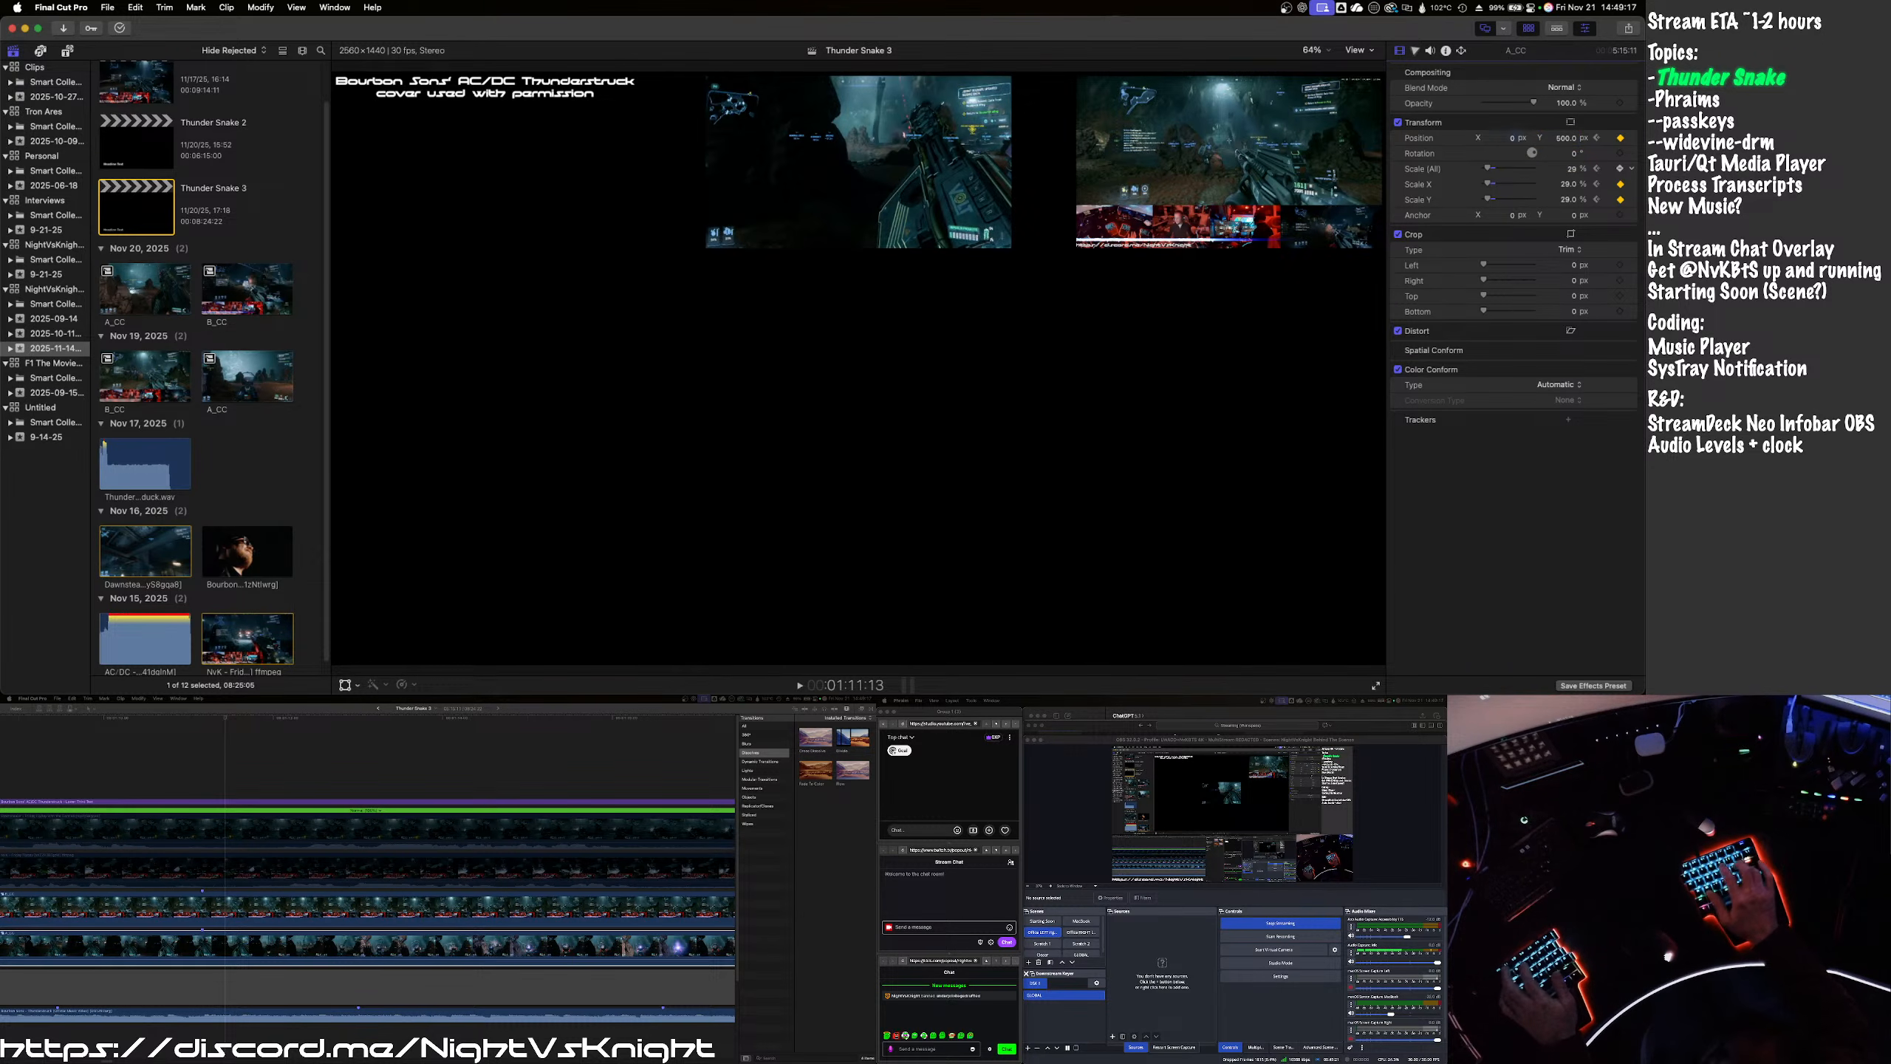
key("Return")
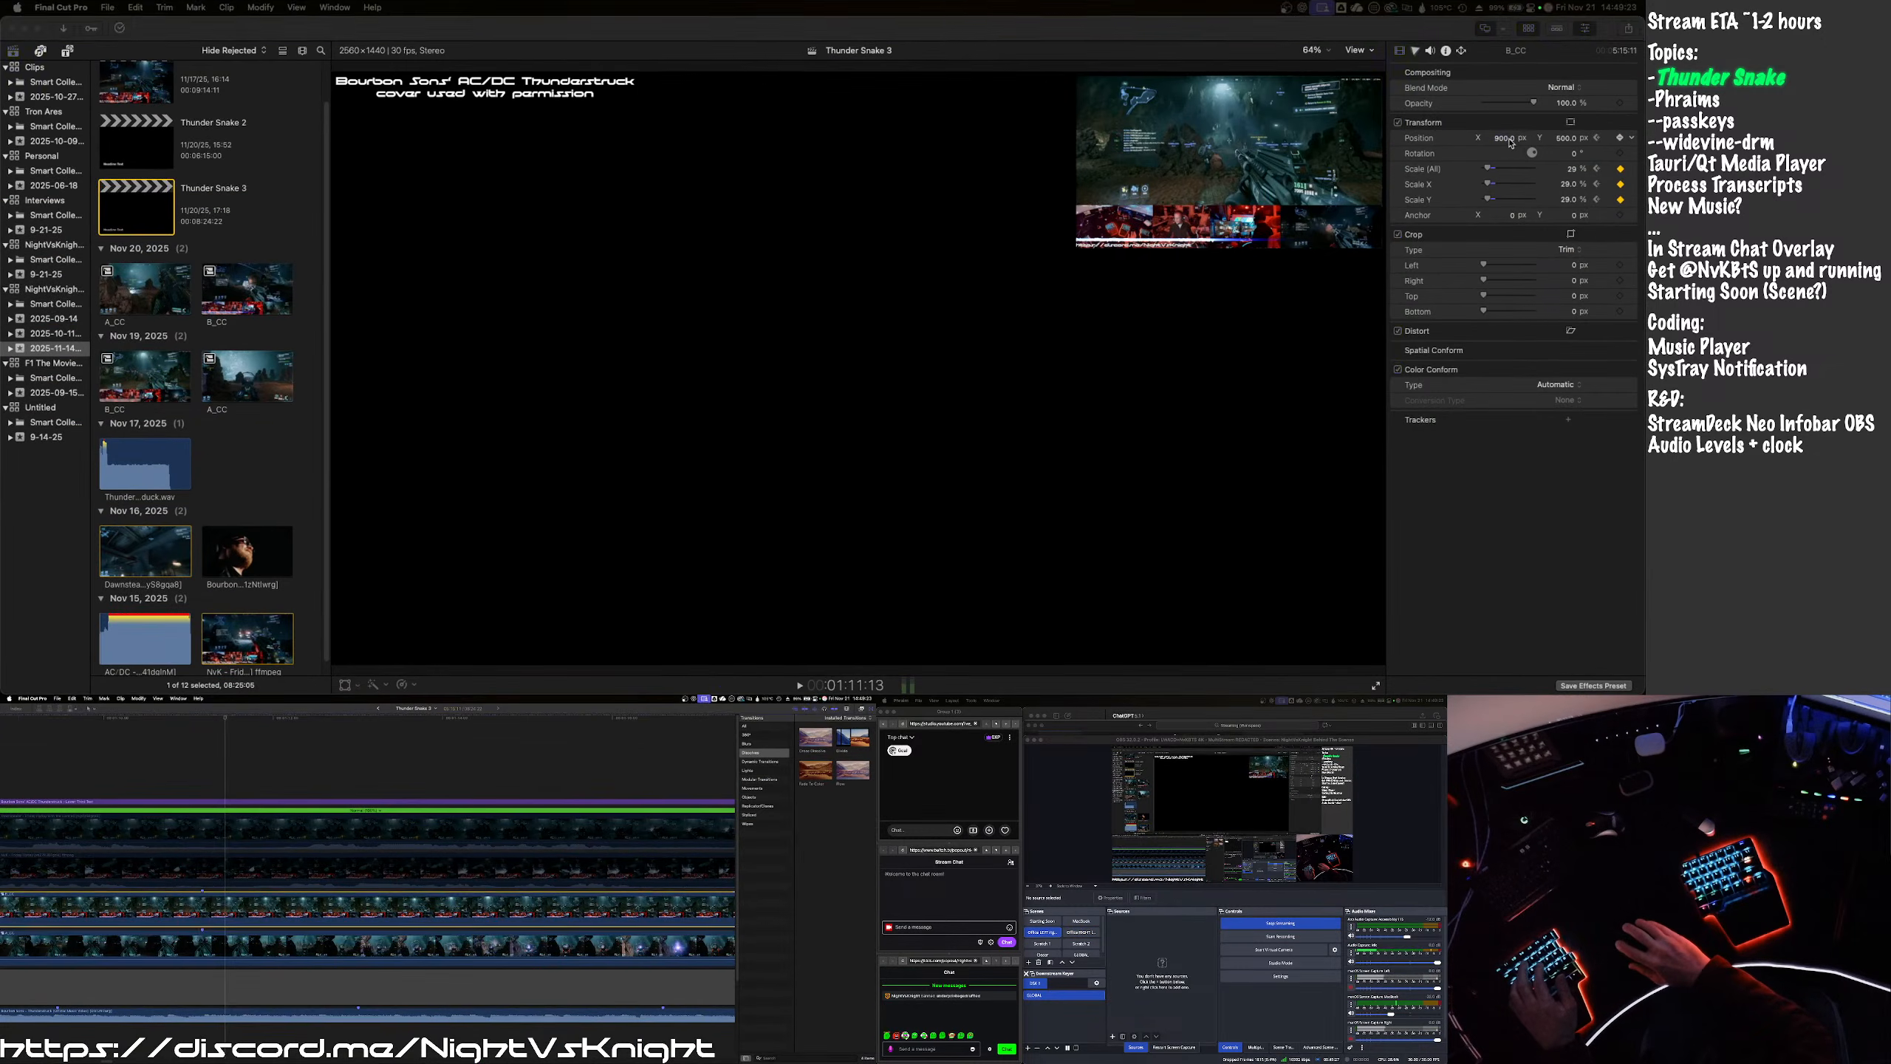
- Set the B_CC clip's position to X 0 px, Y 0 px at 01:11:13
type("0")
key("Tab")
key("Return")
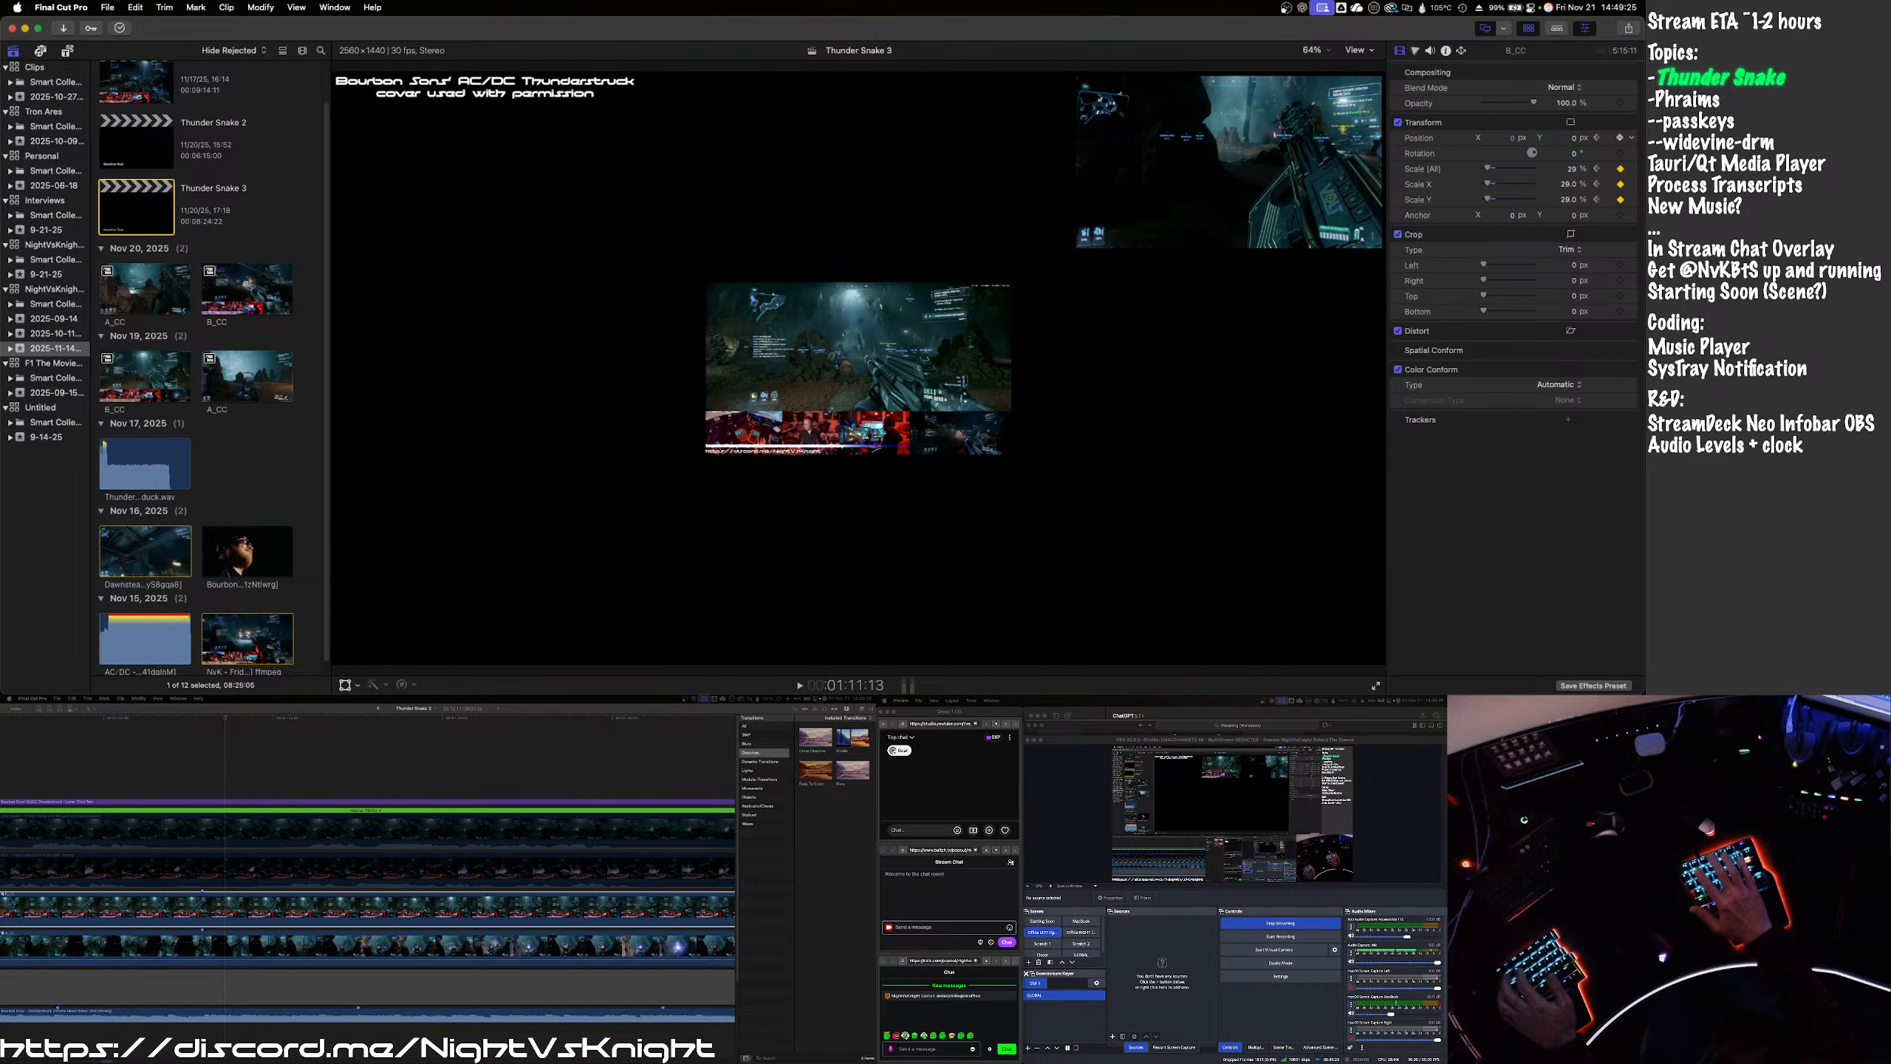
key("Return")
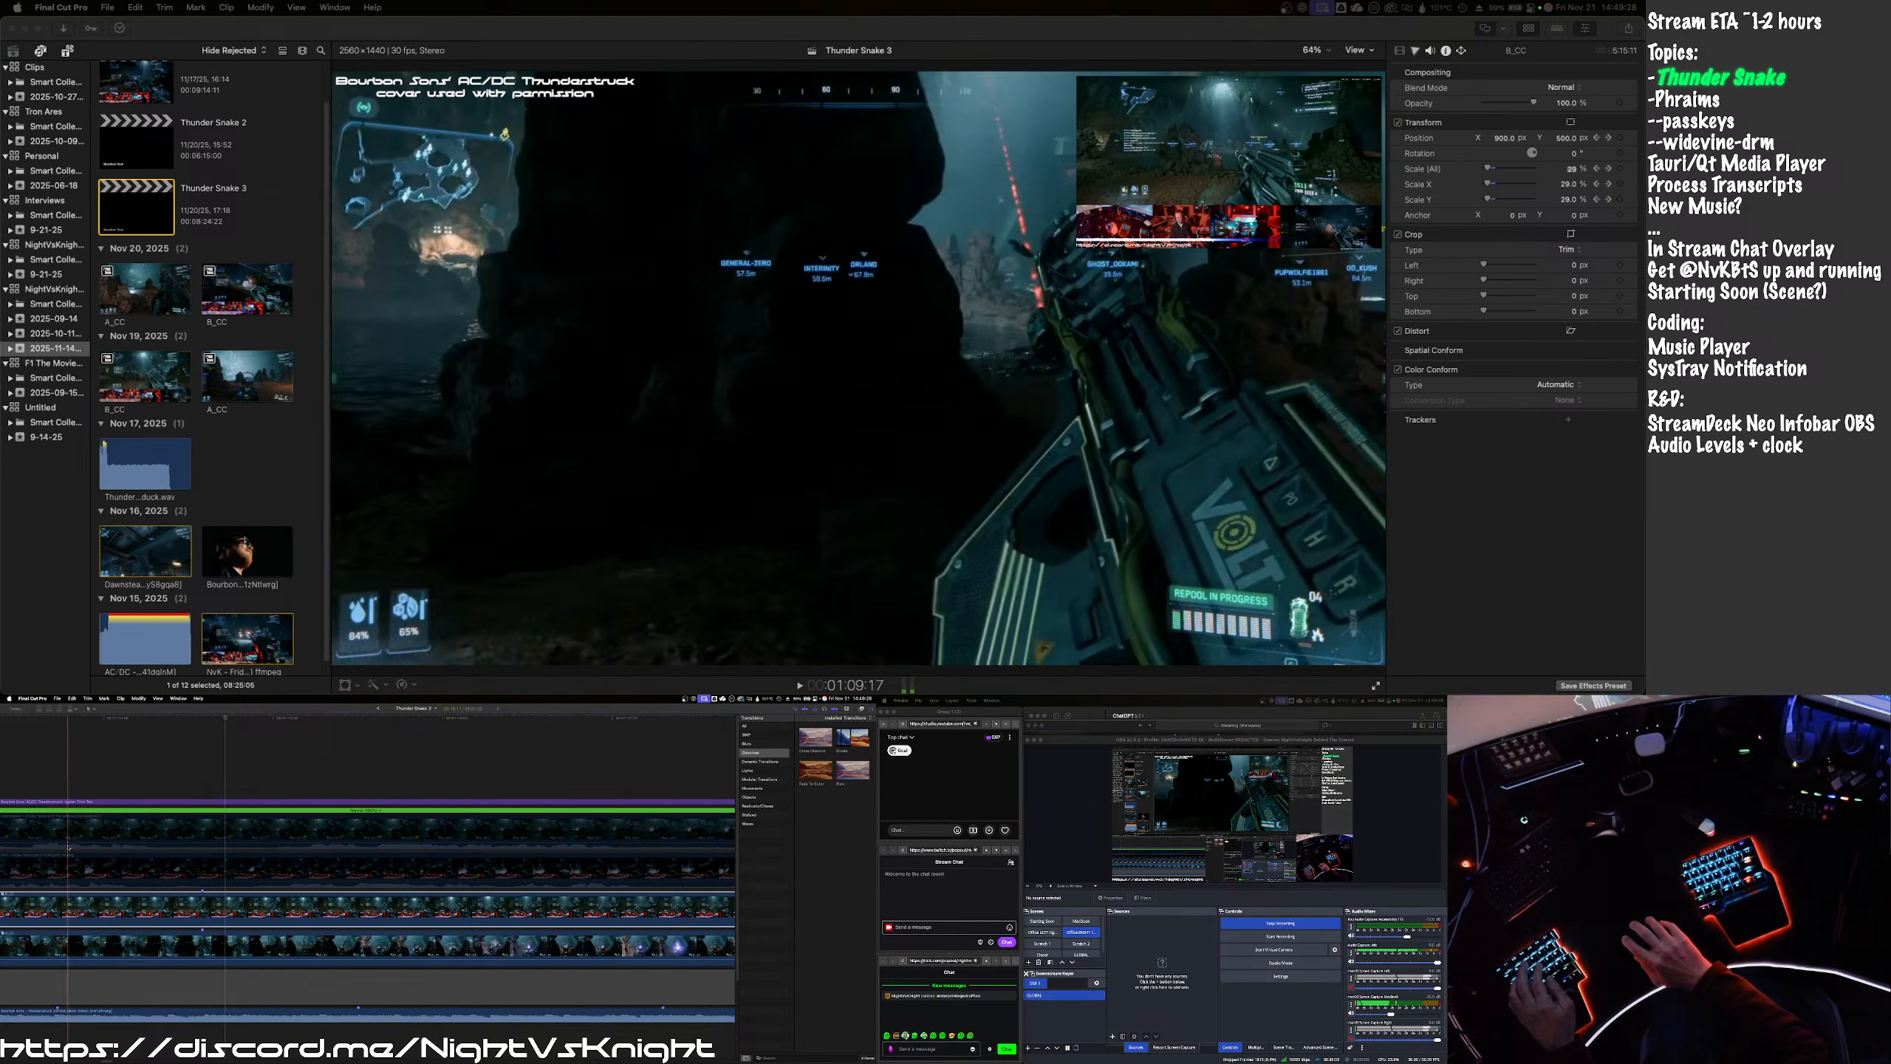
- Try splitting the B_CC and A_CC clips at the swap marker near 1:11 and moving the second B_CC segment beneath A_CC, reviewing the playback
key("space")
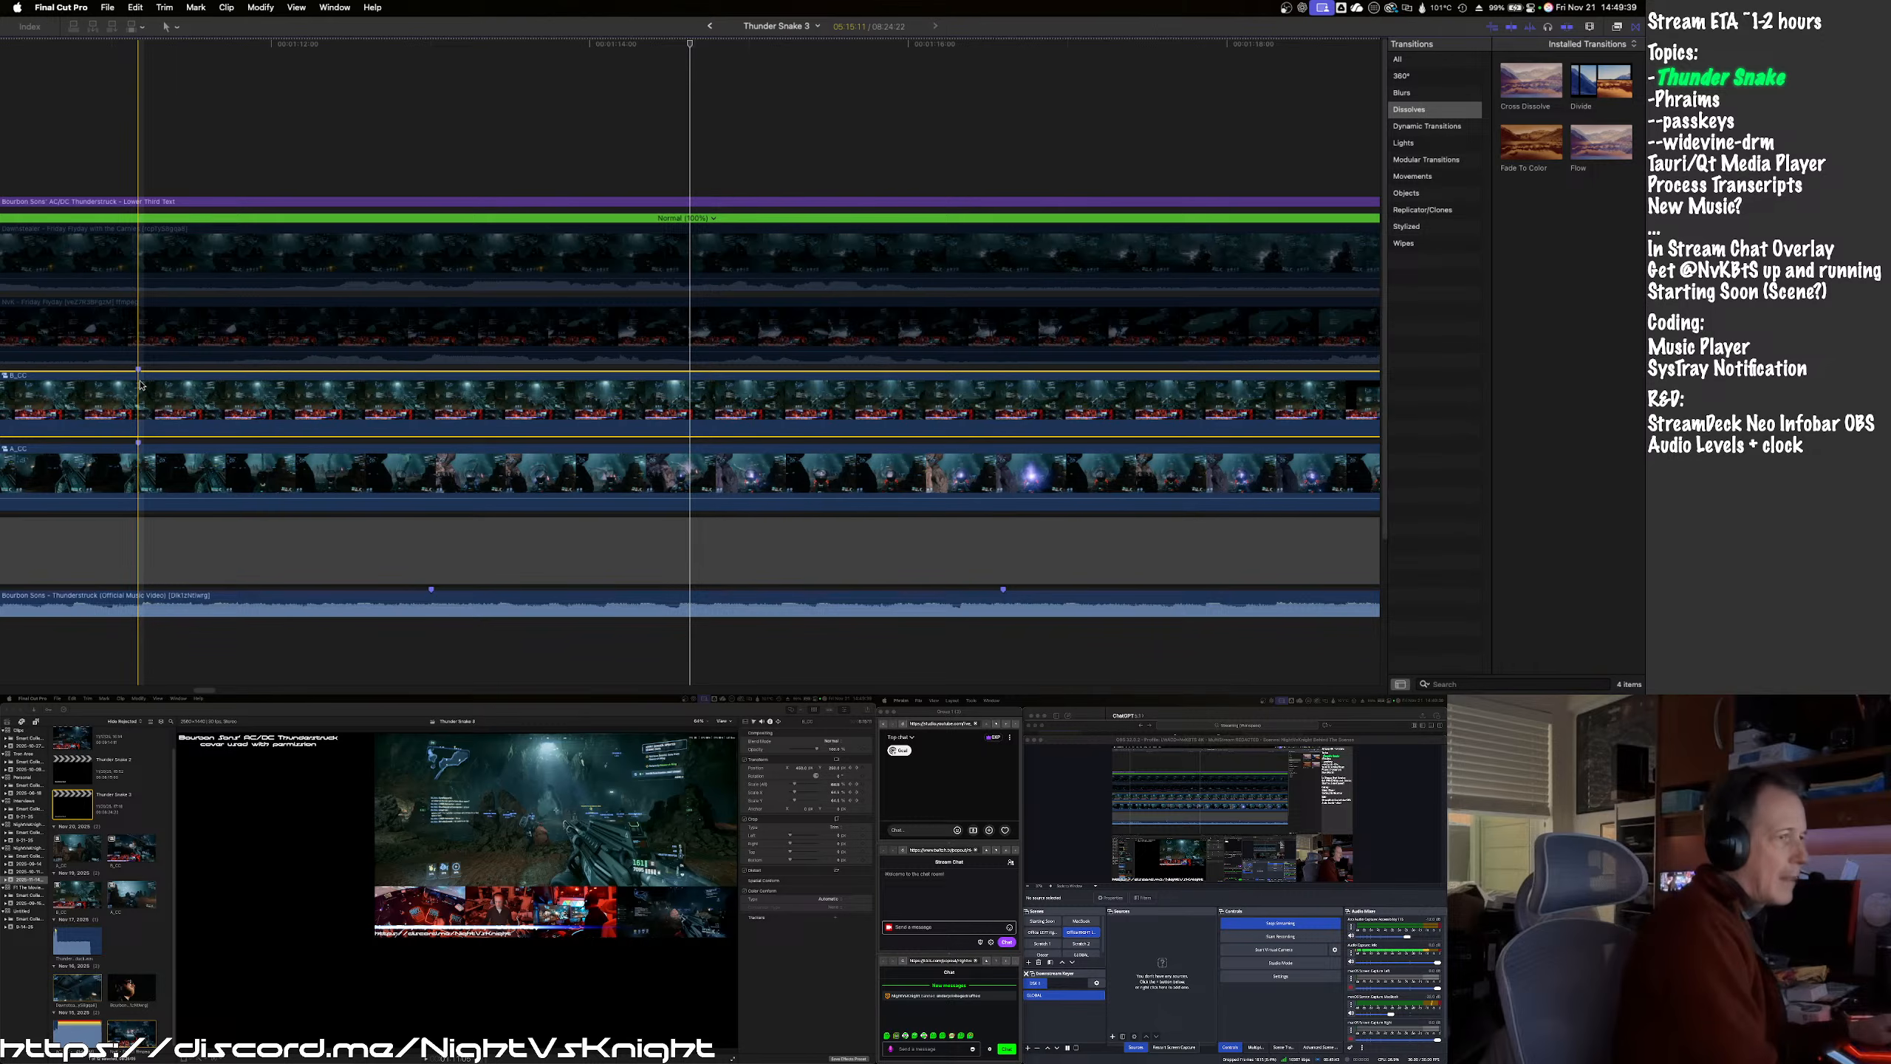
key("cmd+b")
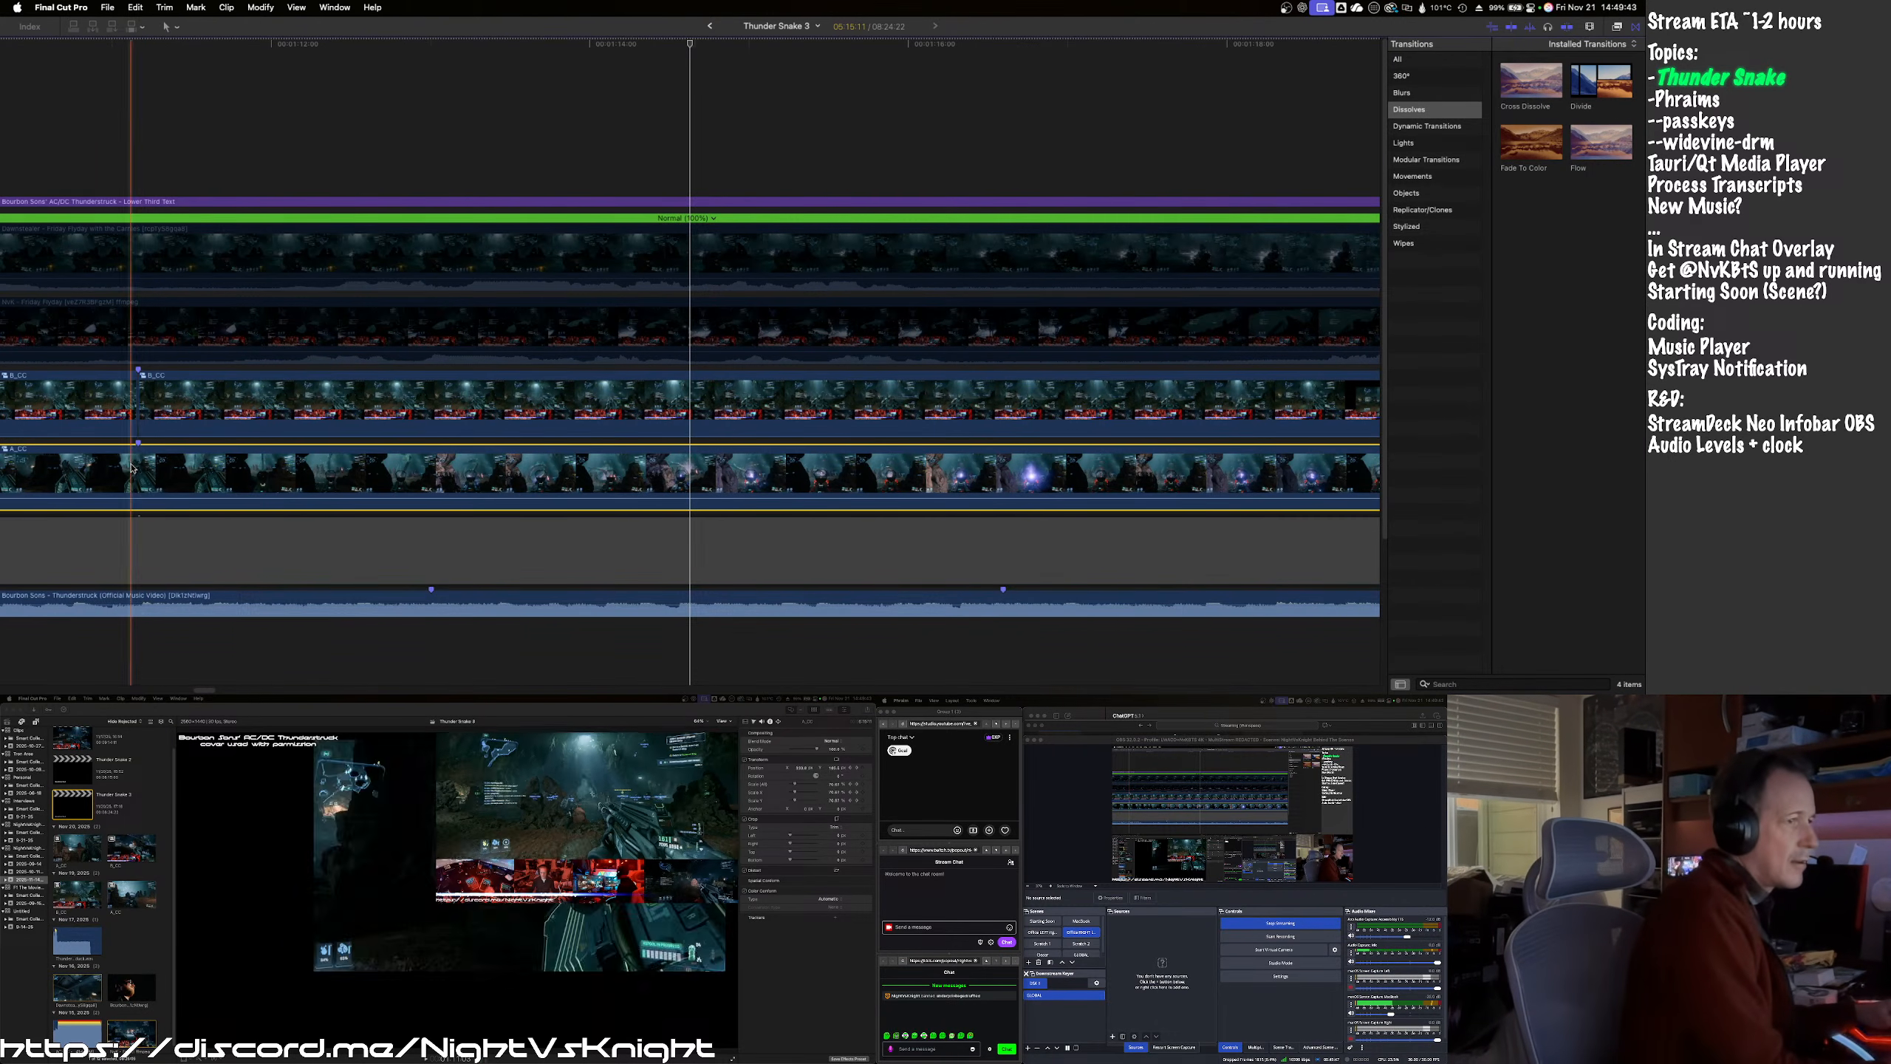
key("super+b")
left_click(174, 431)
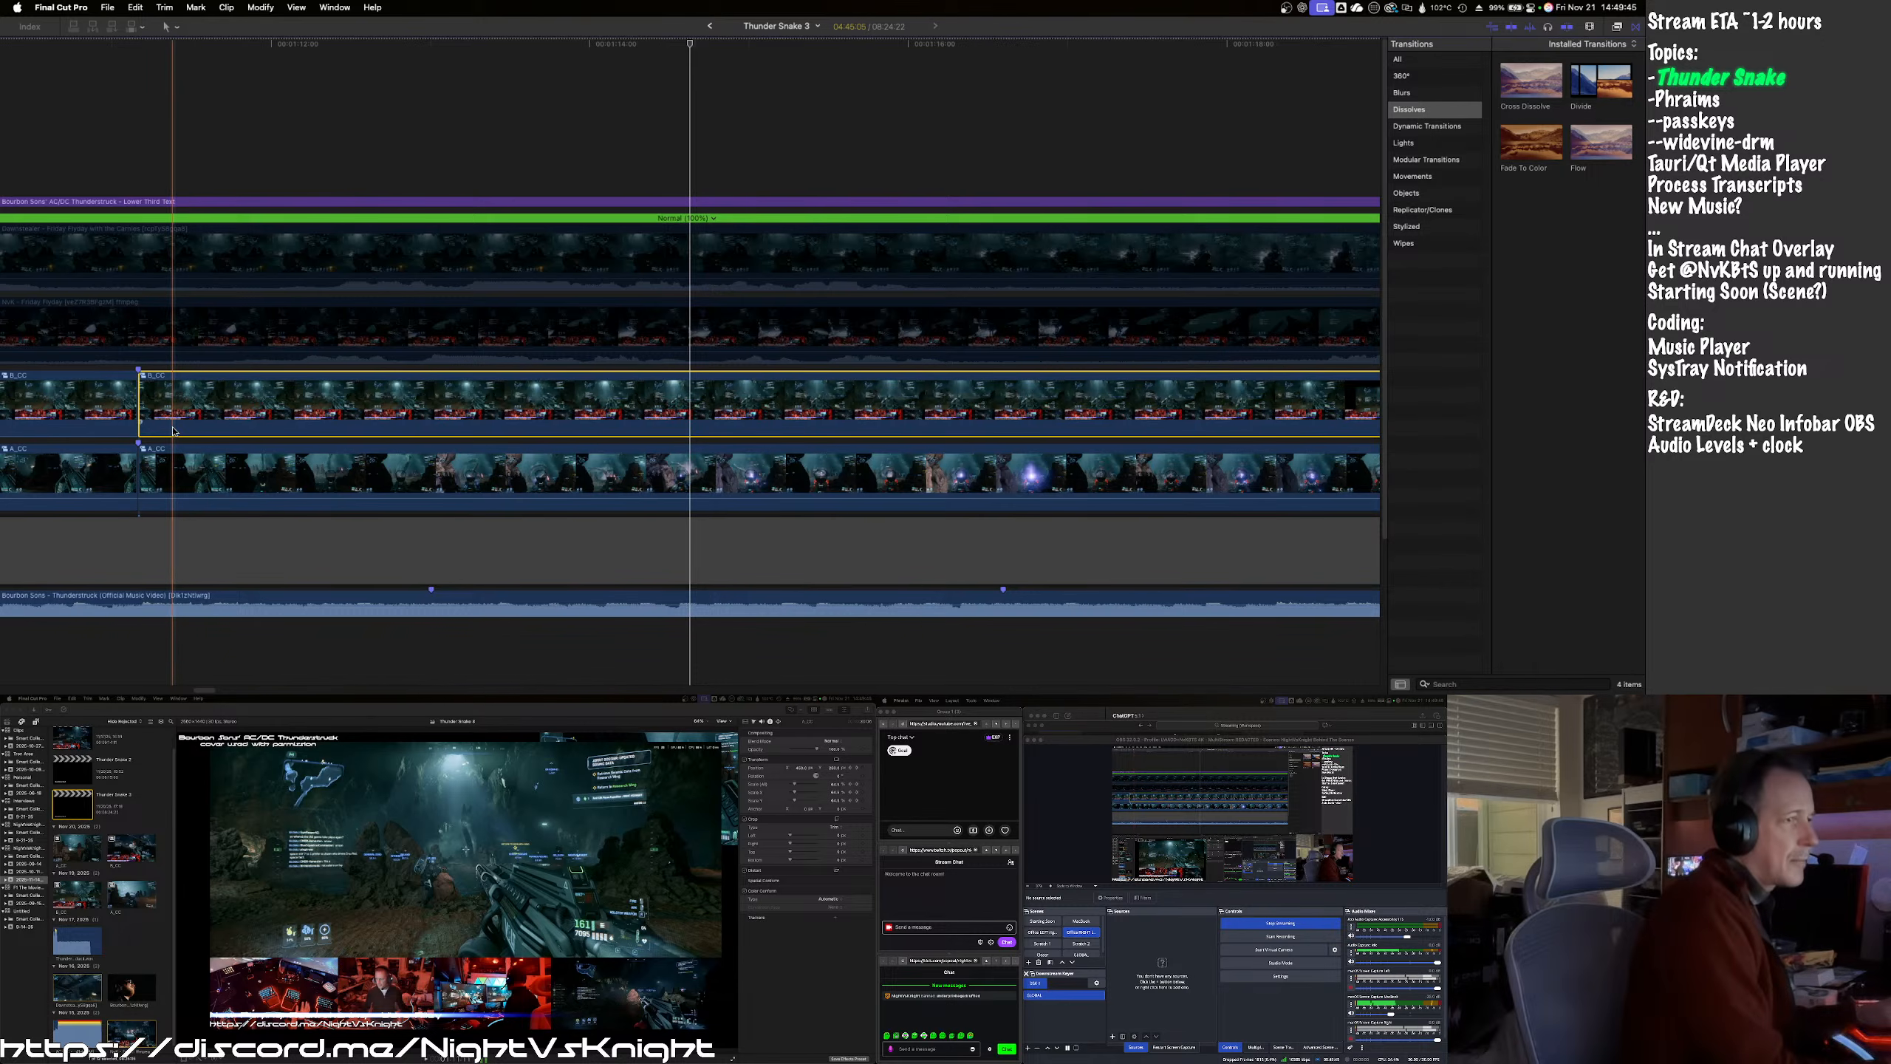
left_click_drag(177, 423, 181, 496)
scroll(115, 476, "left", 10)
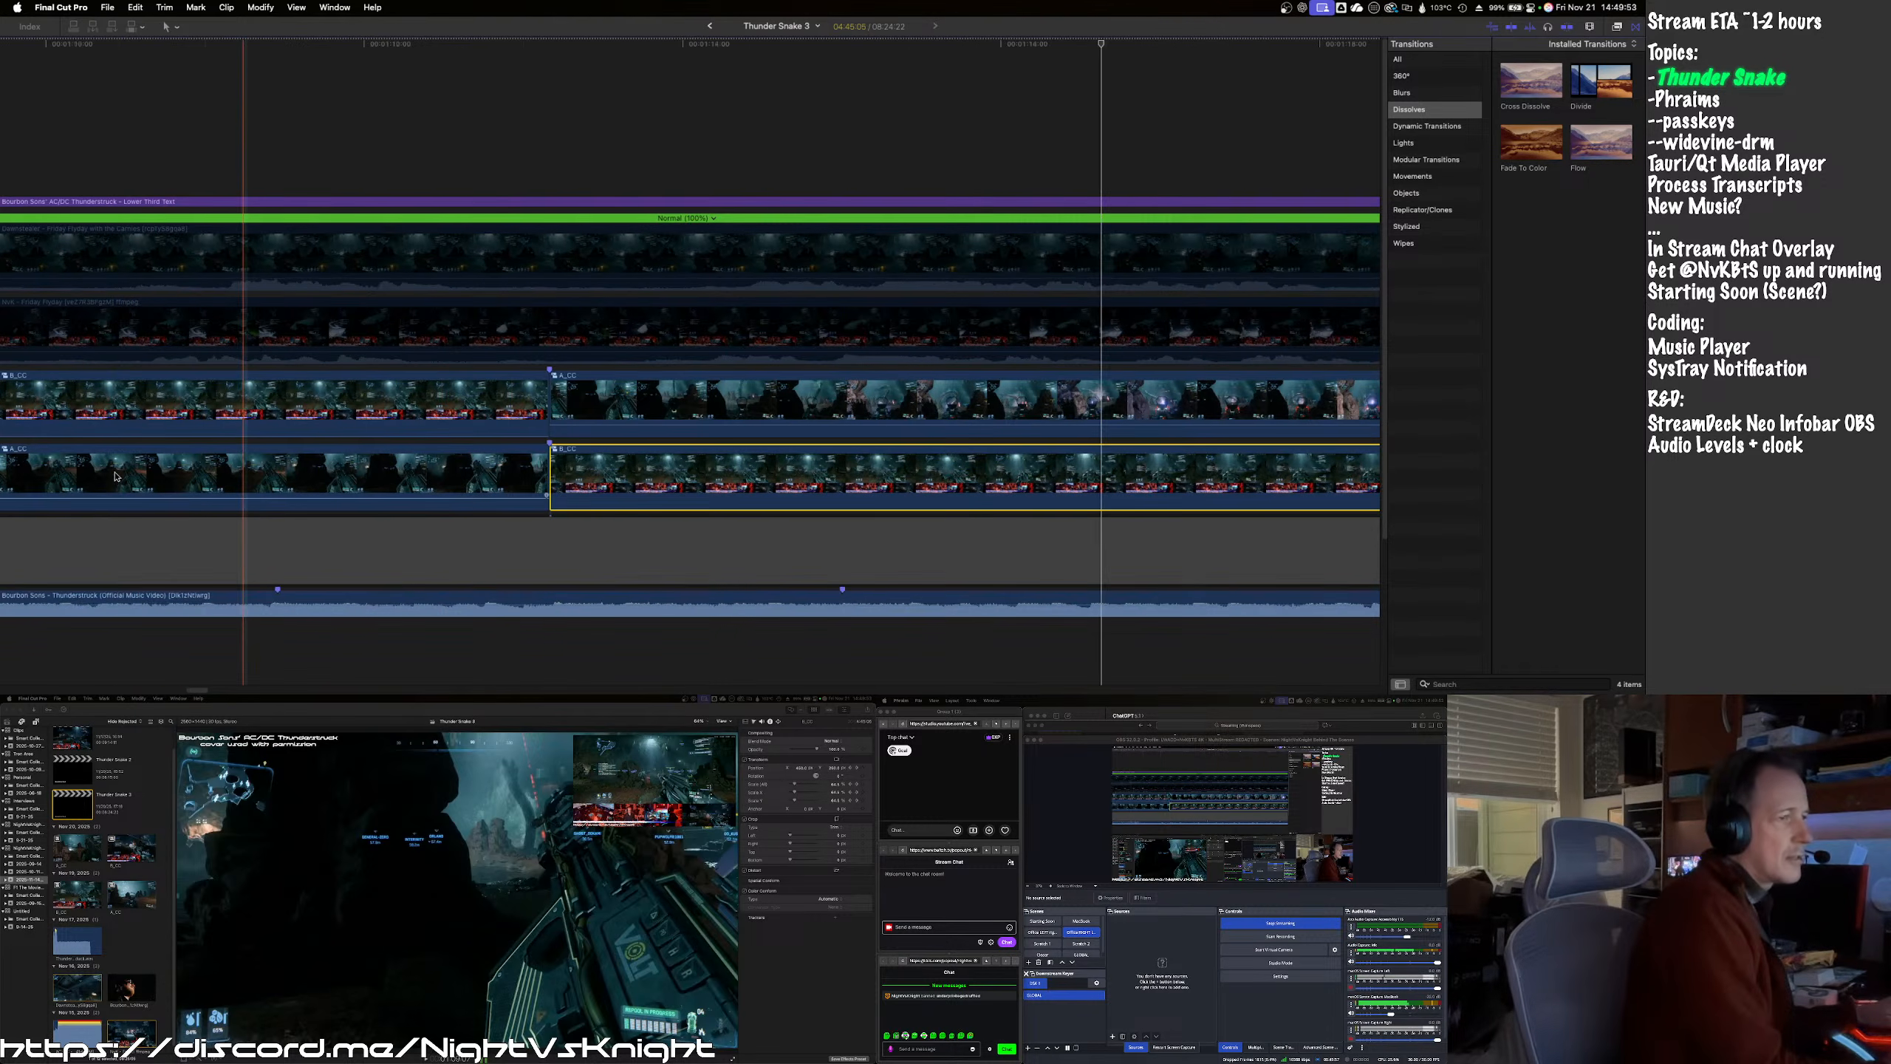
scroll(115, 477, "left", 10)
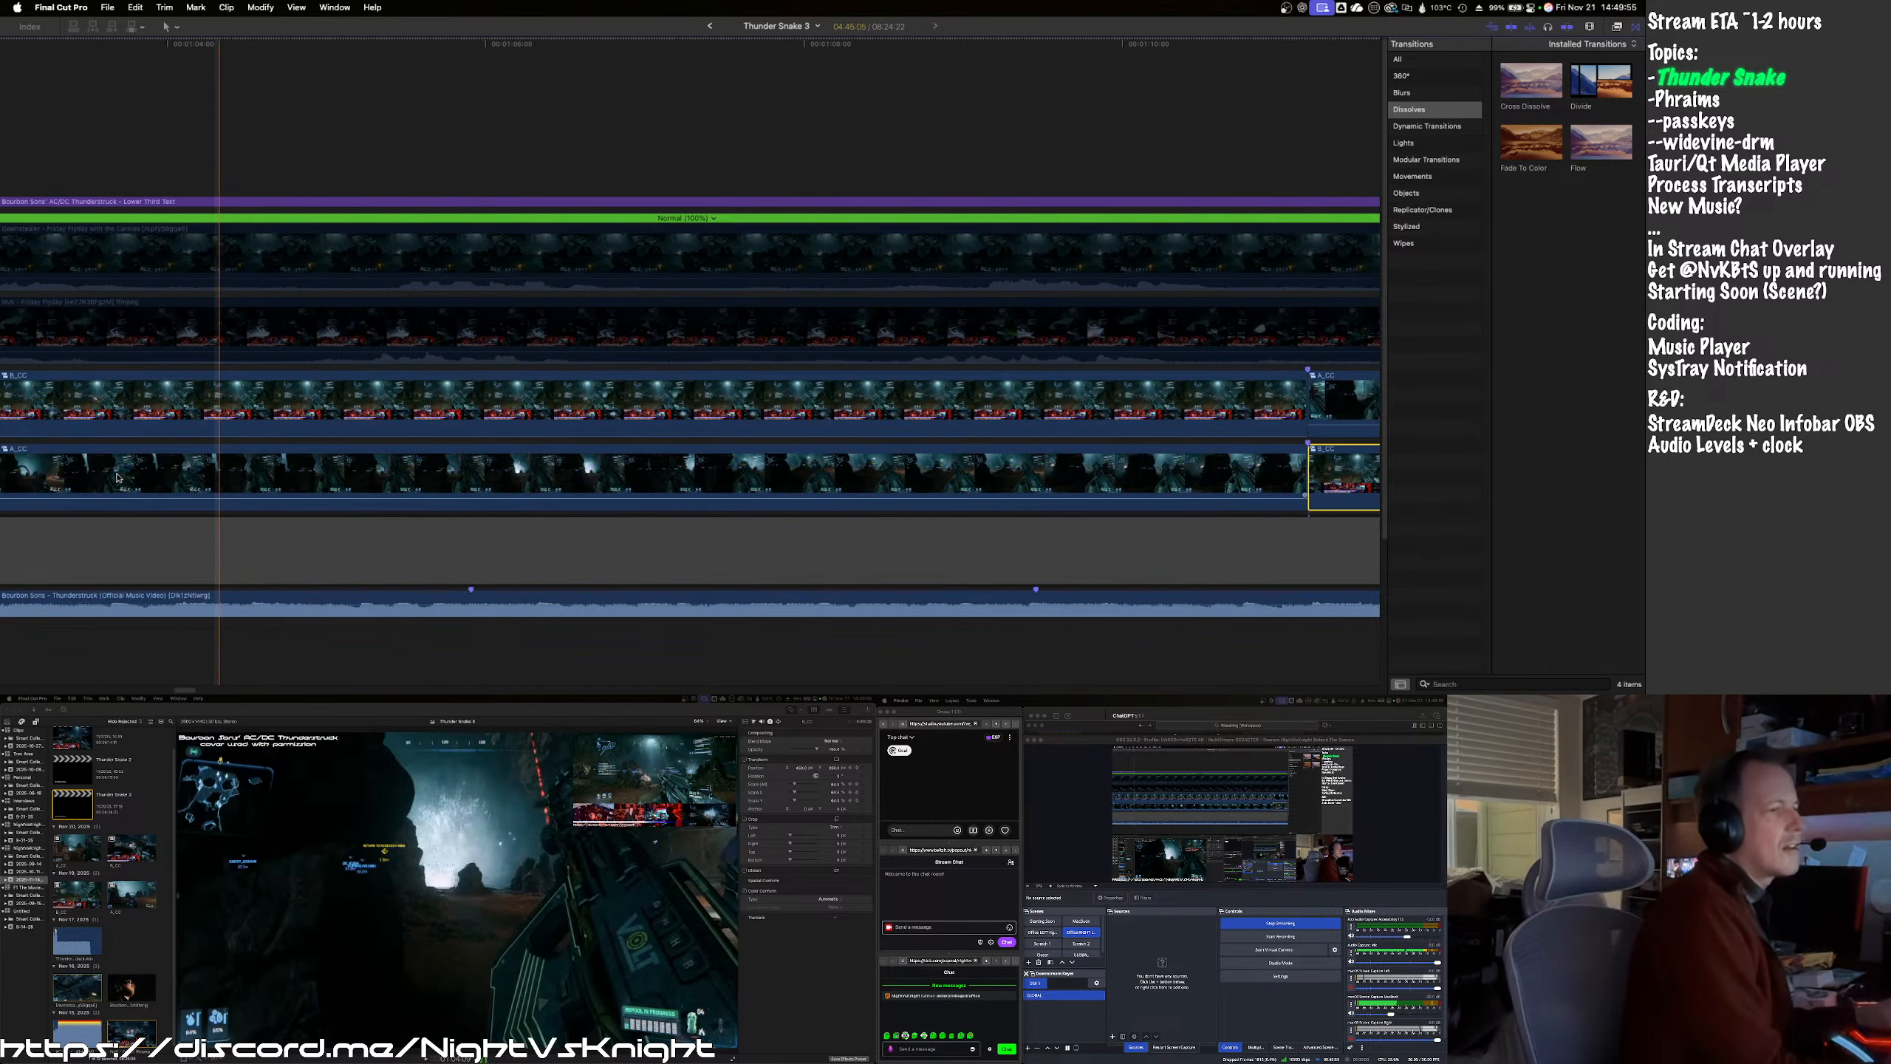
scroll(115, 473, "left", 3)
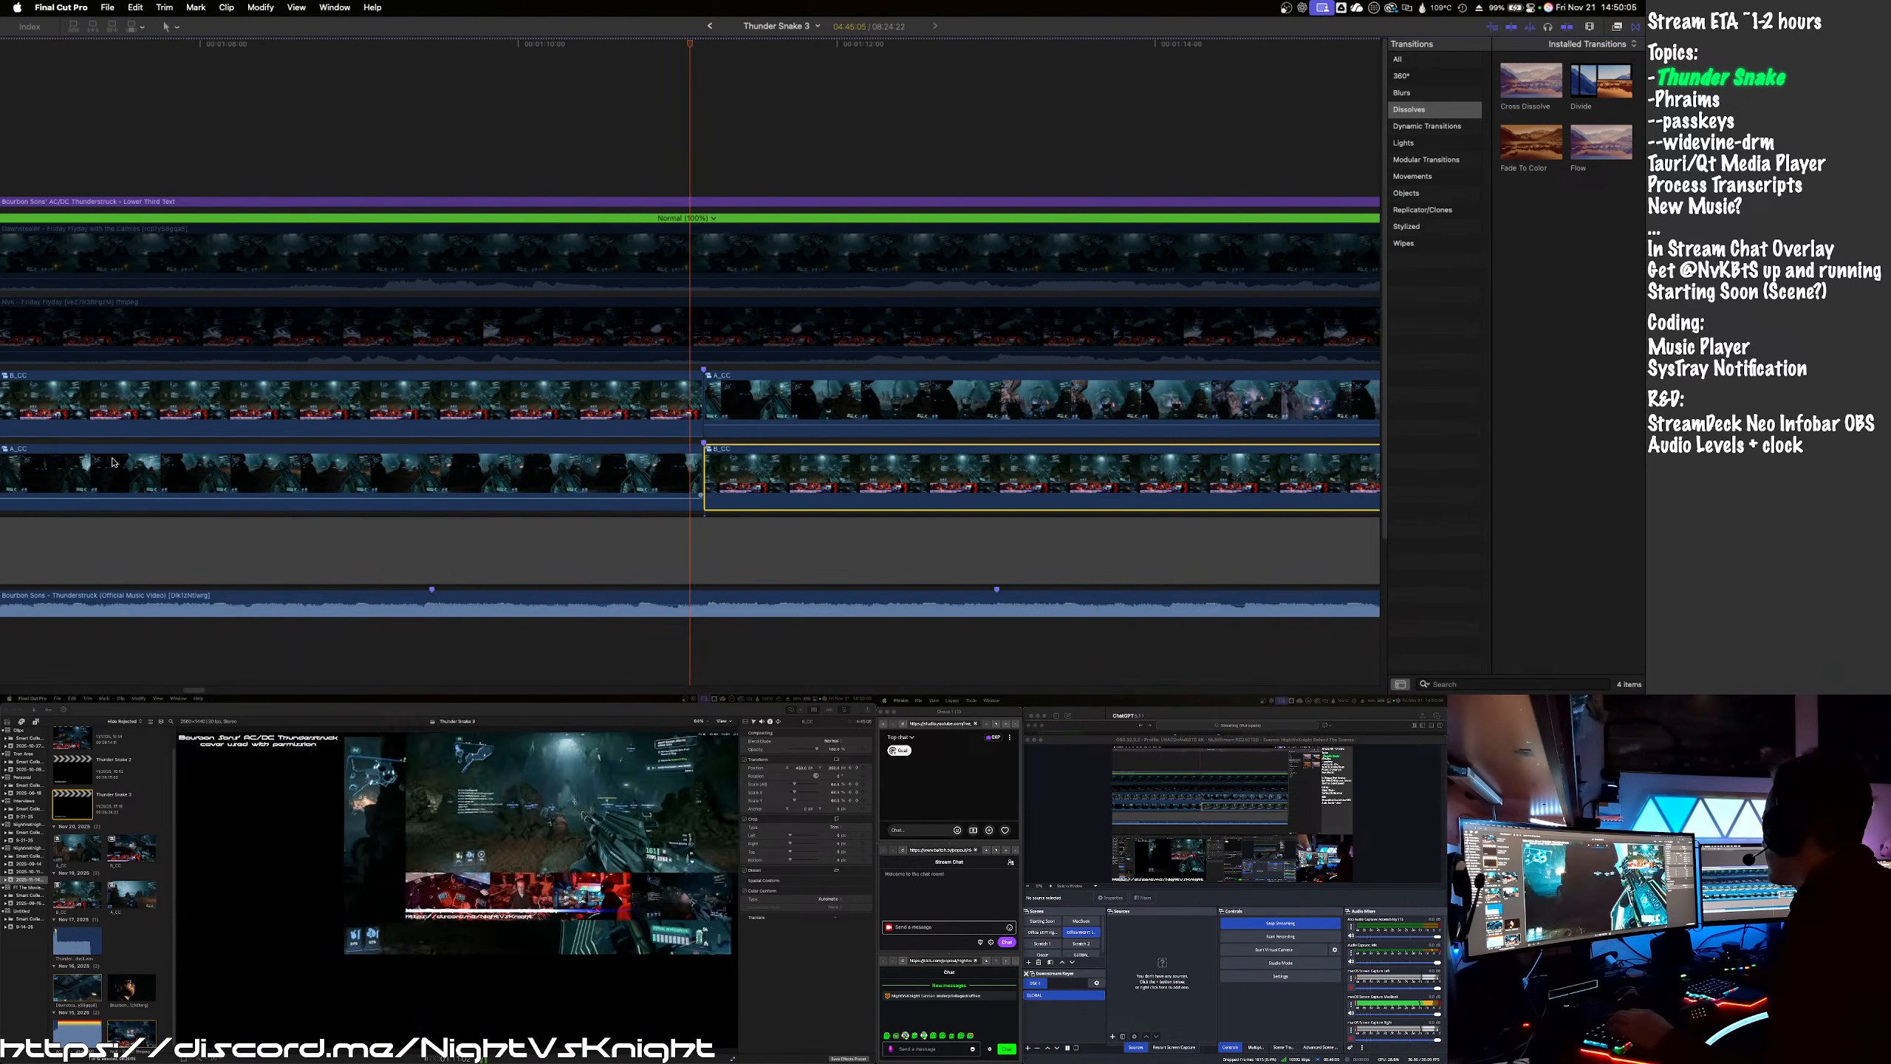
key("space")
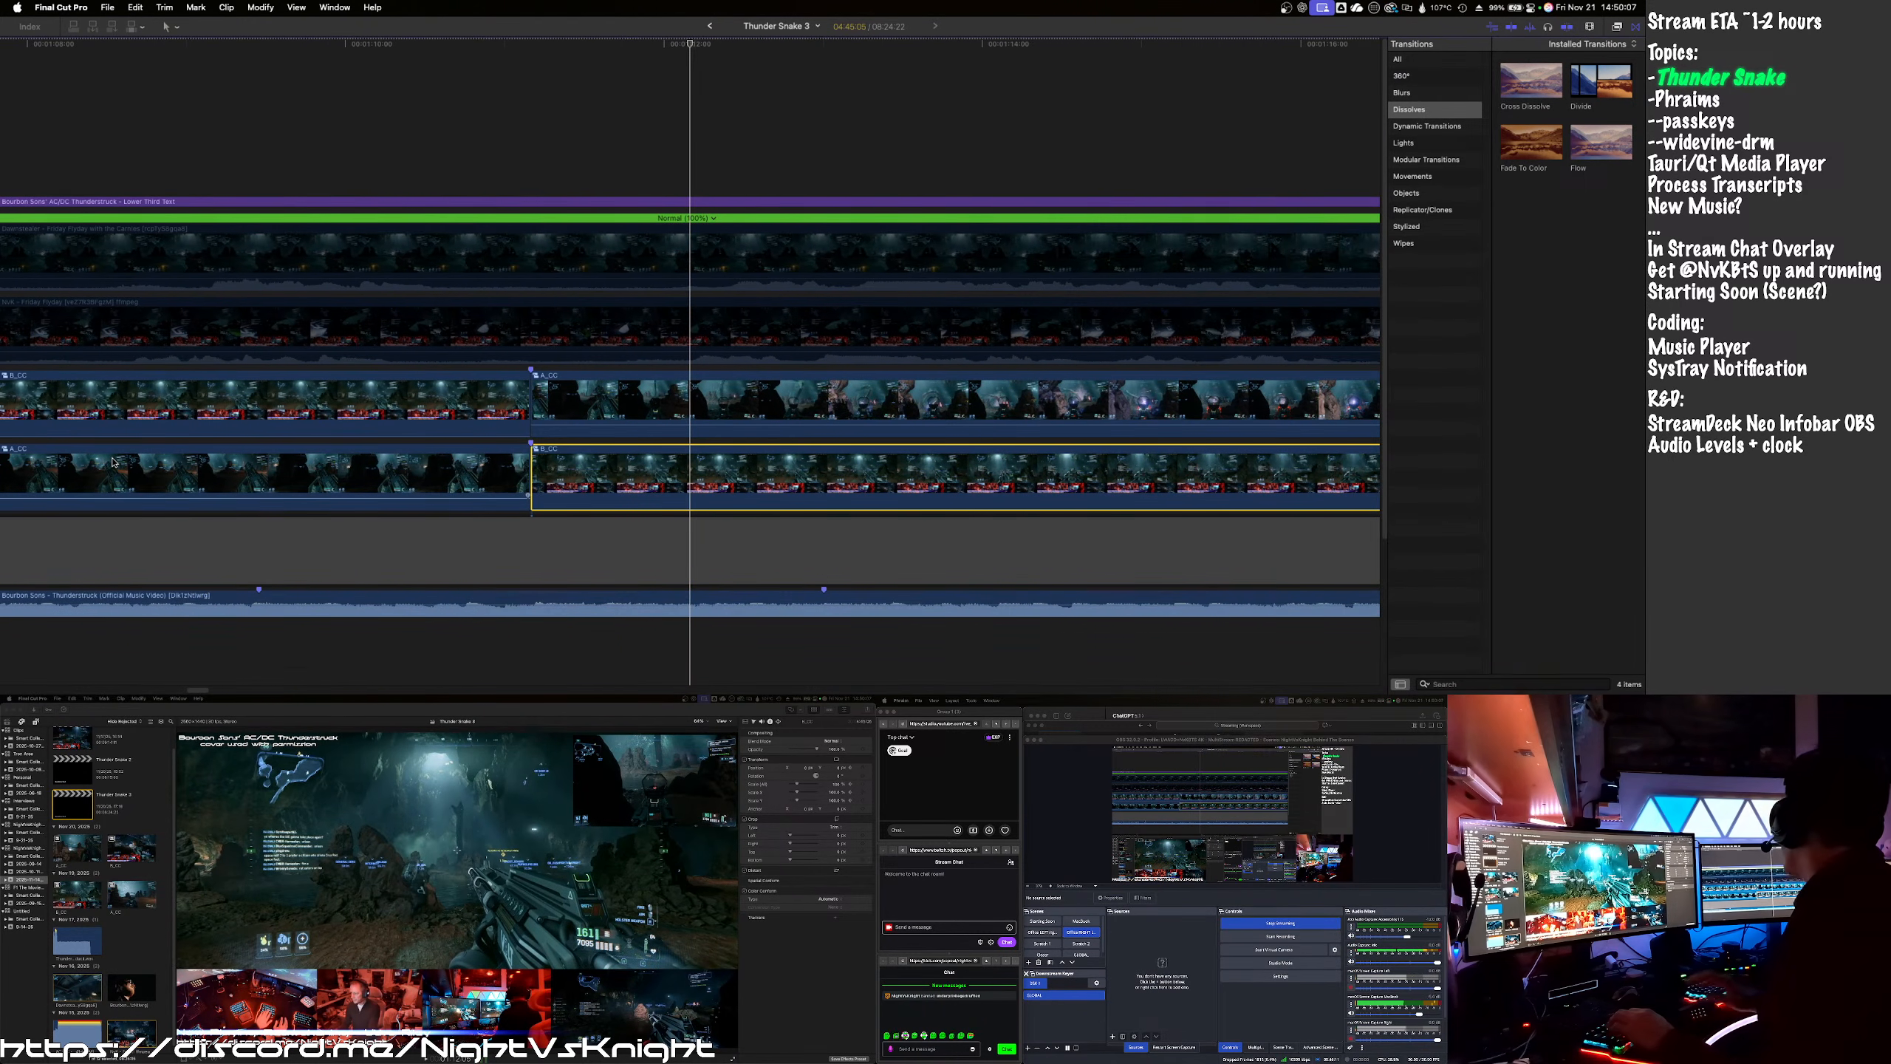
- Undo the clip splits and layer swap, and the keyframes and clip markers near 1:11 on A_CC and B_CC
key("super+z")
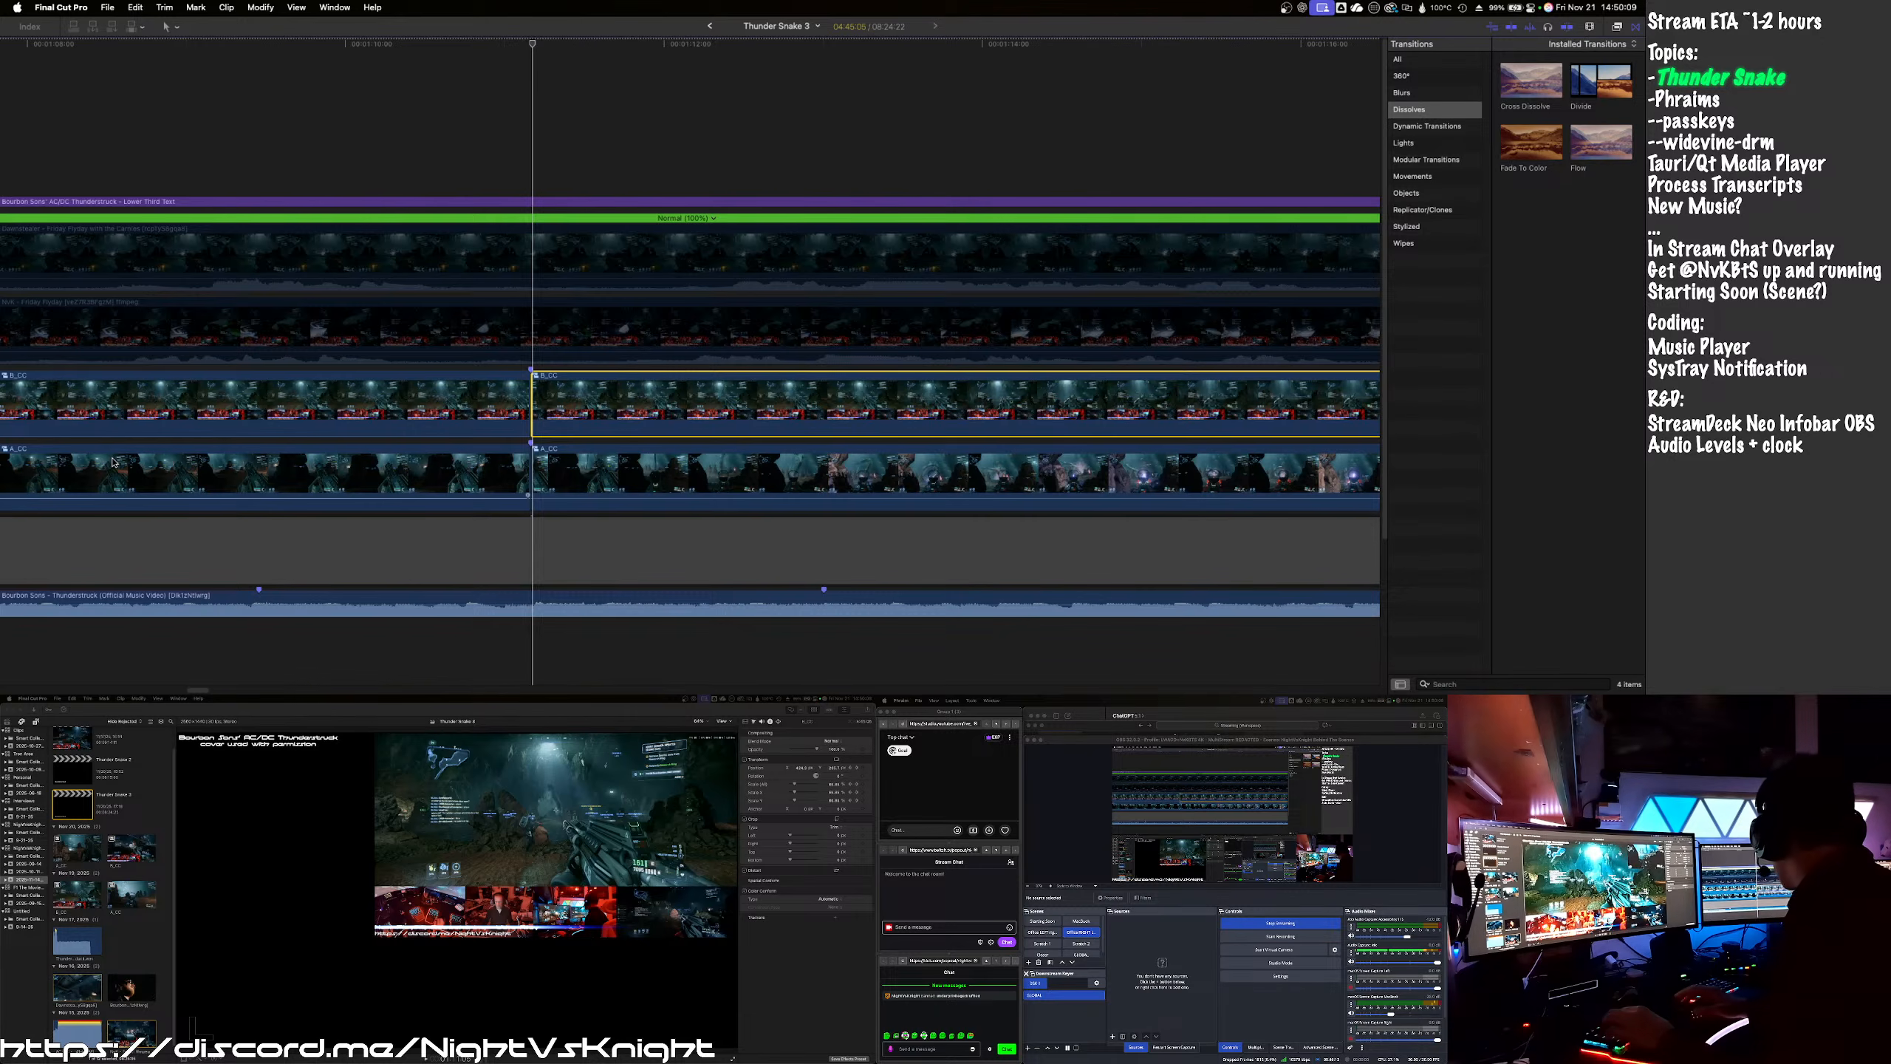
key("super+shift+z")
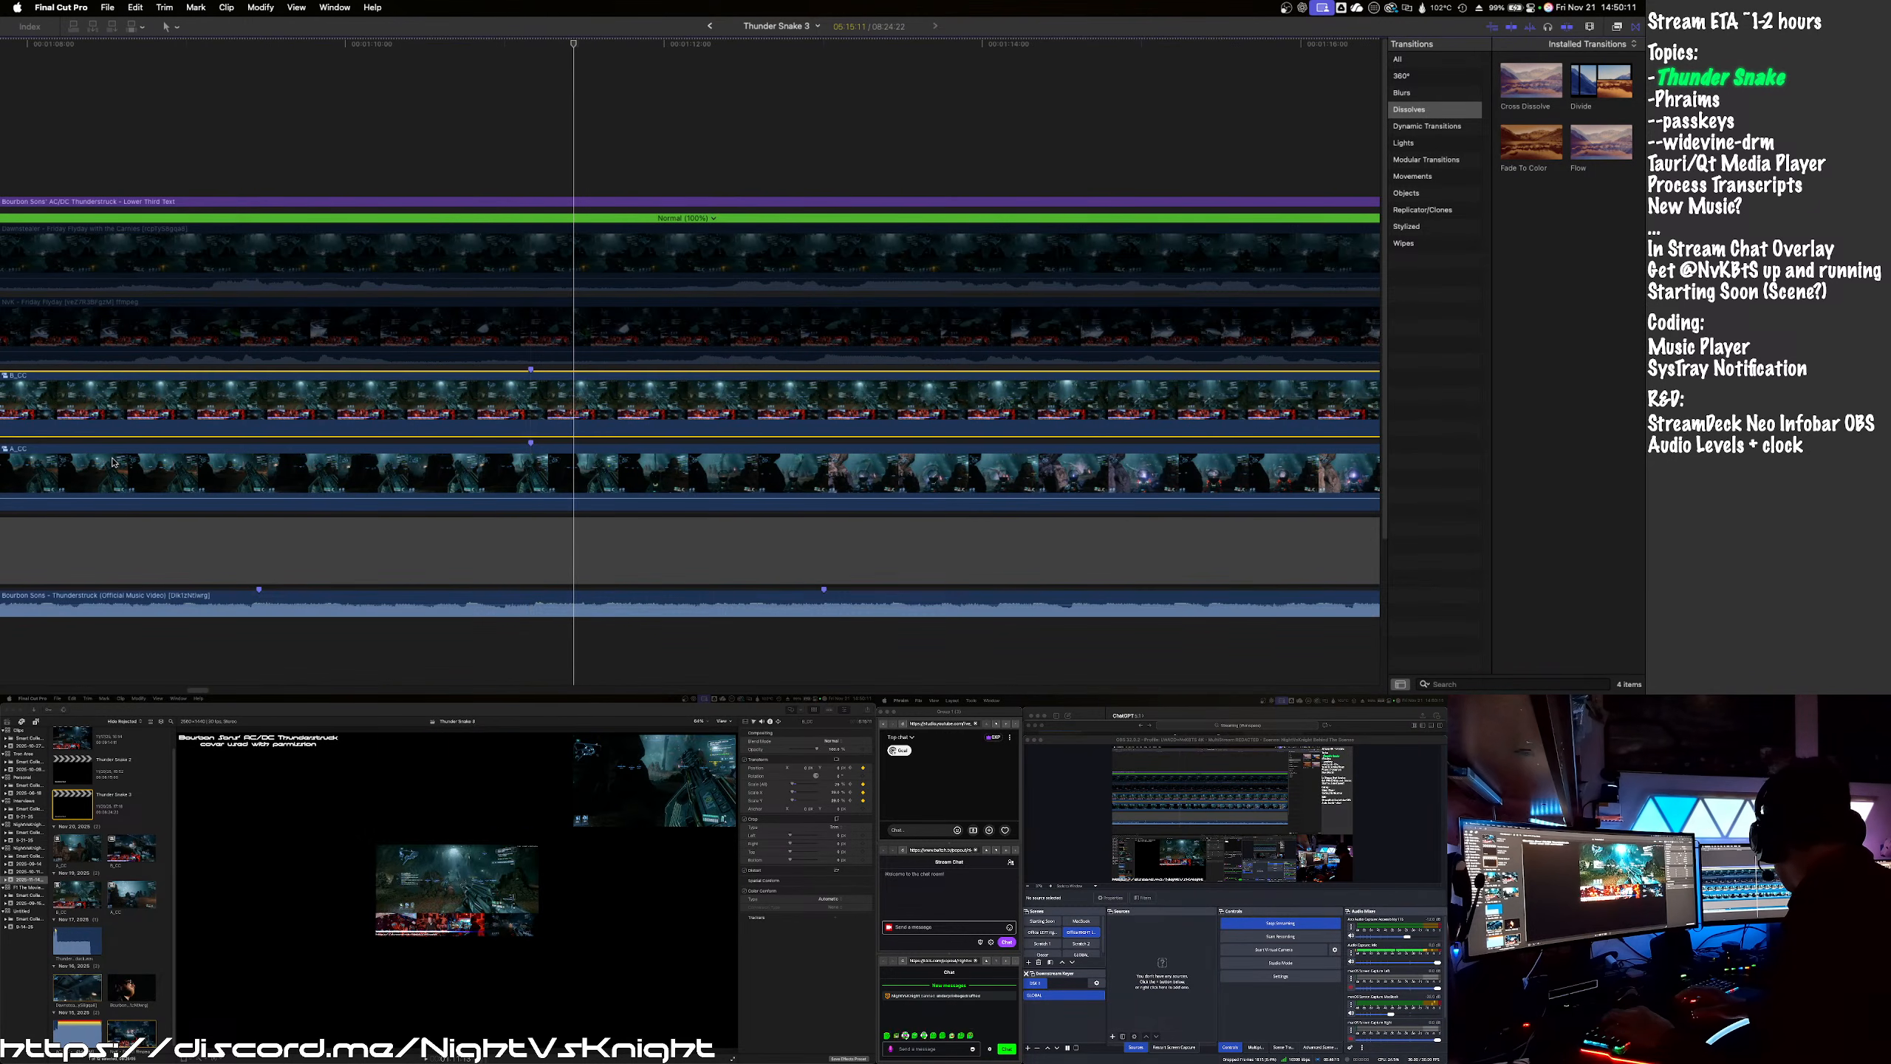
key("super+shift+z")
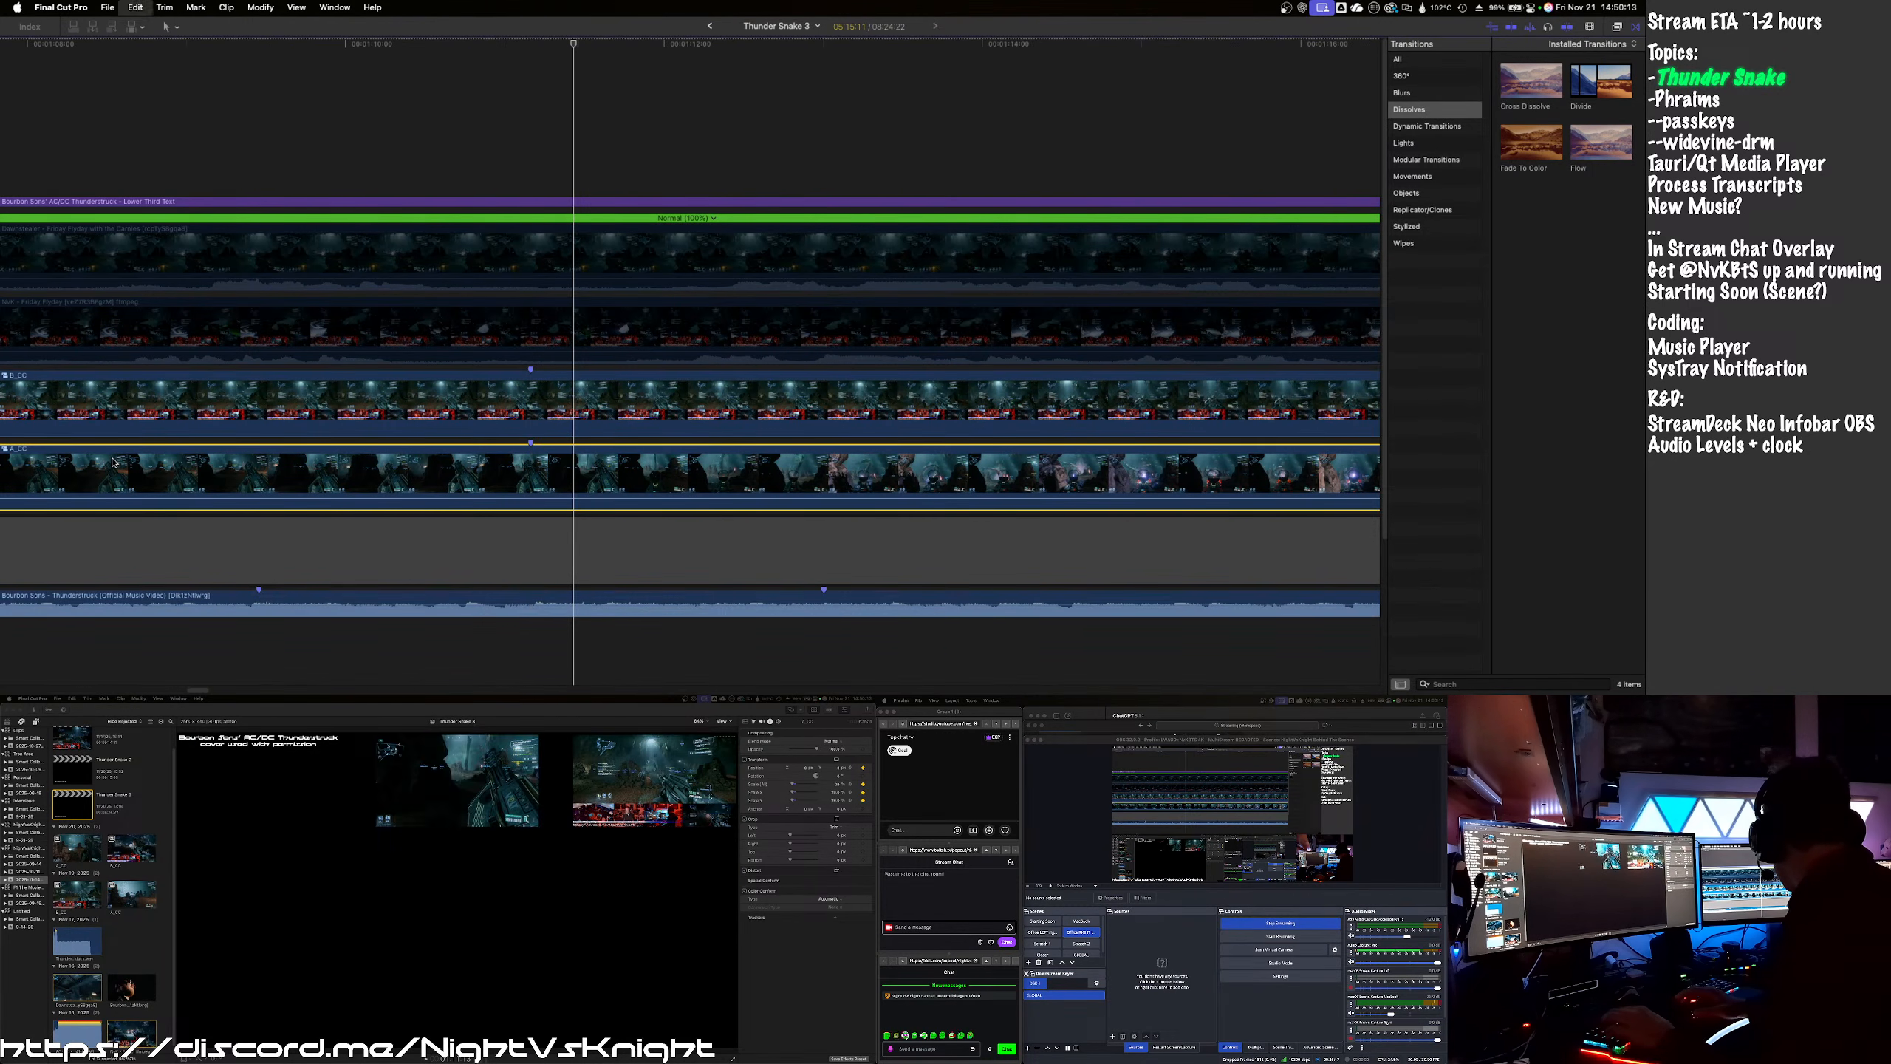
key("super+shift+z")
key("super+shift+z")
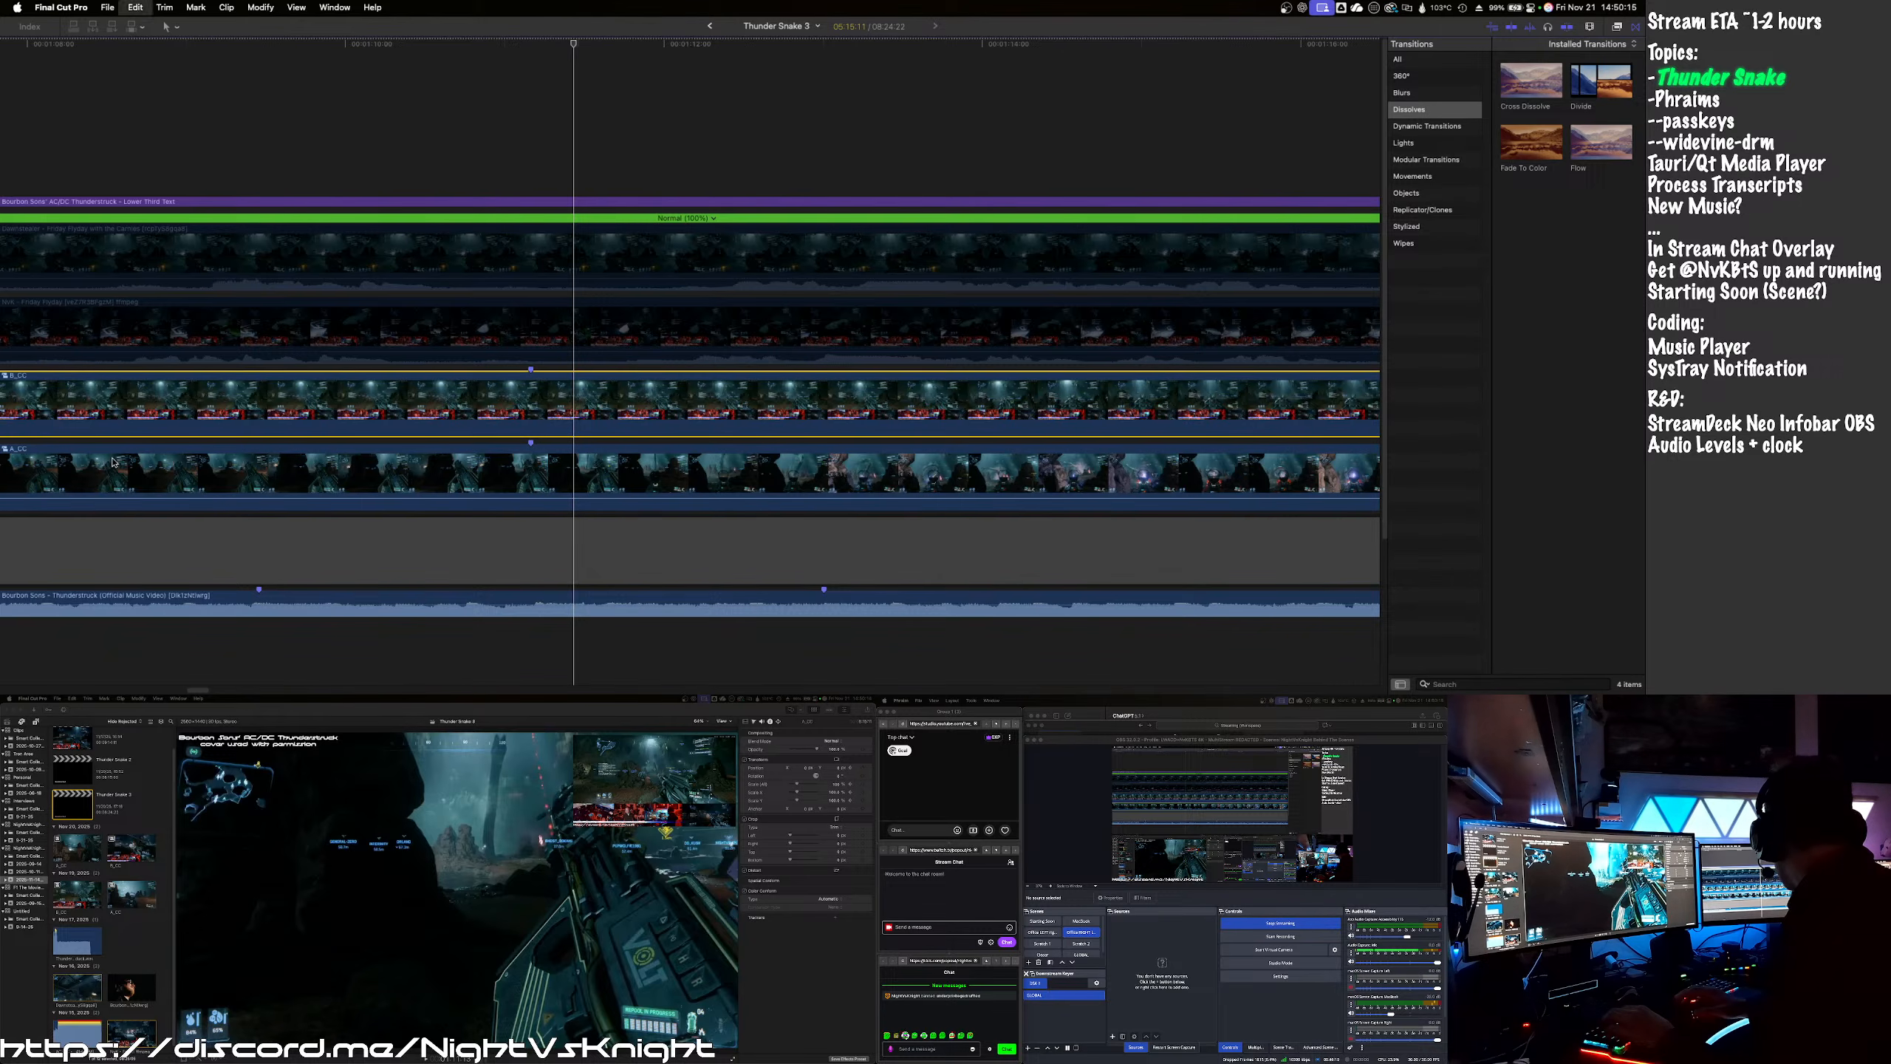
key("super+shift+z")
key("super+z")
key("super+z")
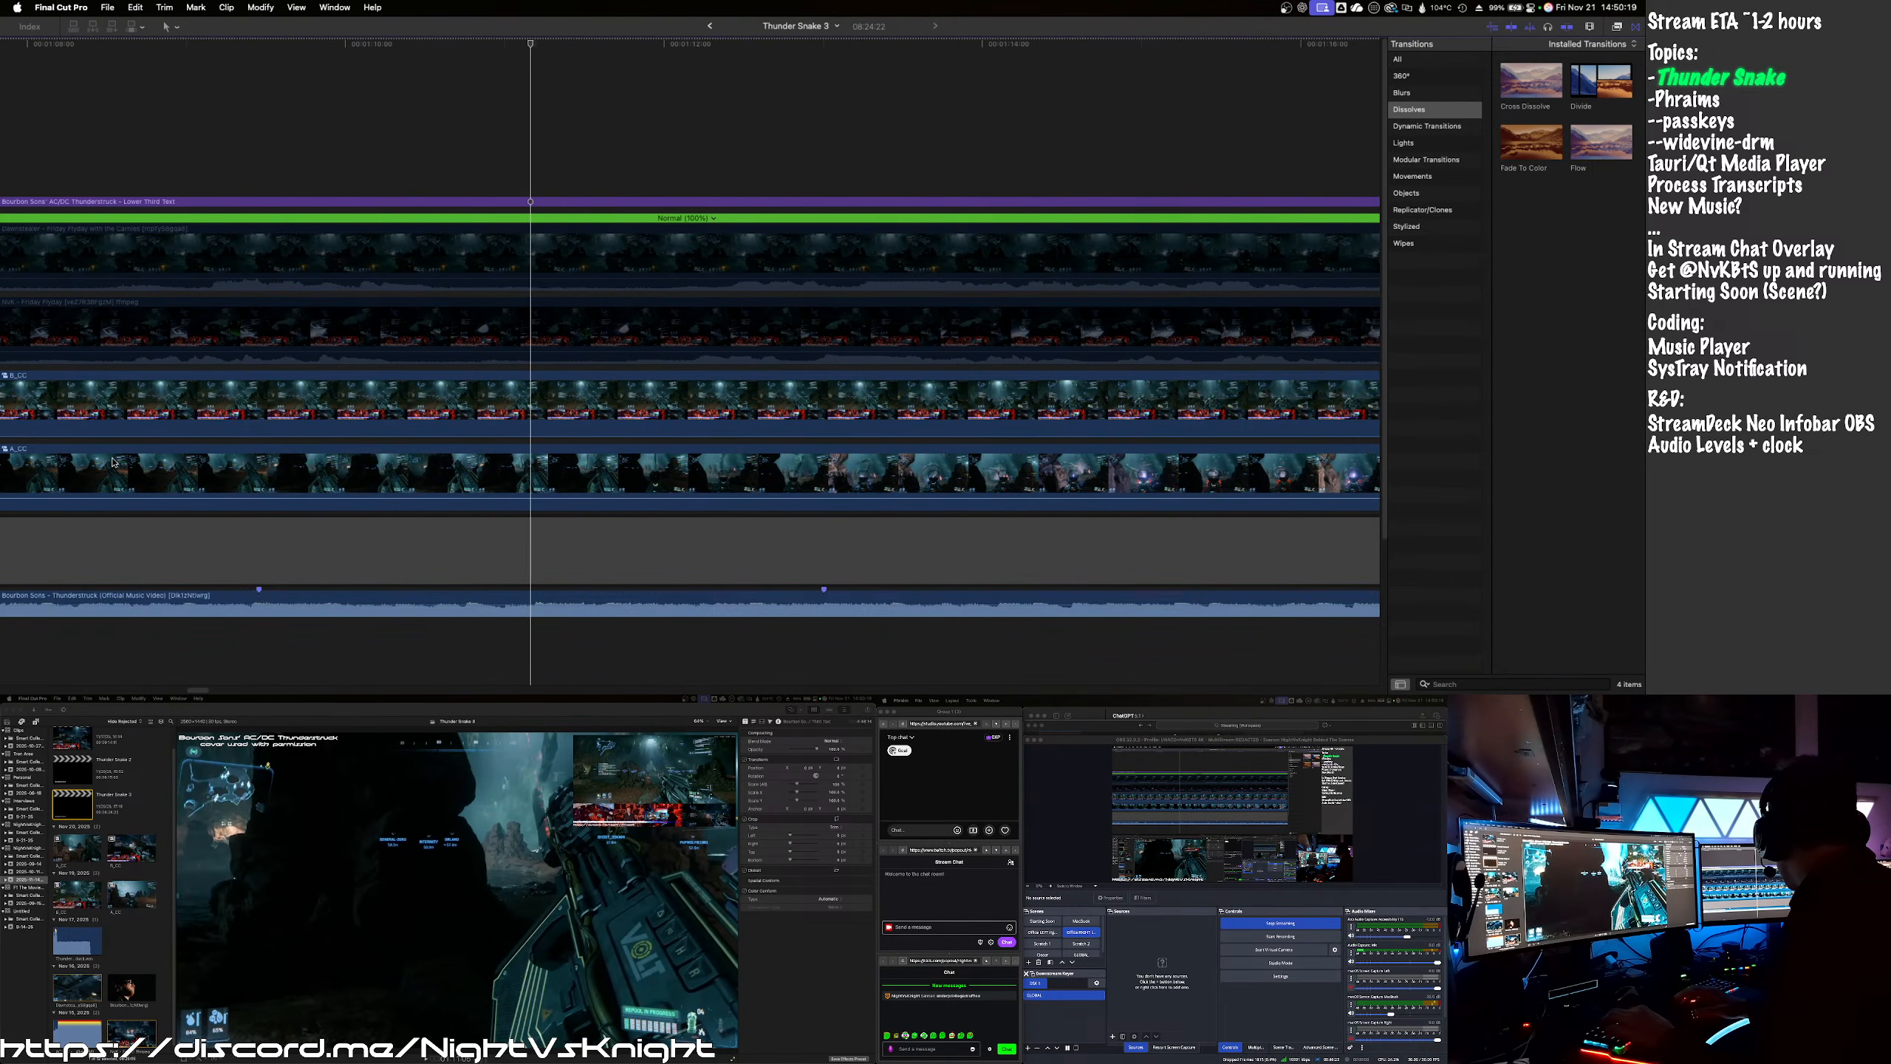
- Play through the section before 1:11 and add a marker to the B_CC clip at the music marker just before 1:06
scroll(73, 459, "left", 5)
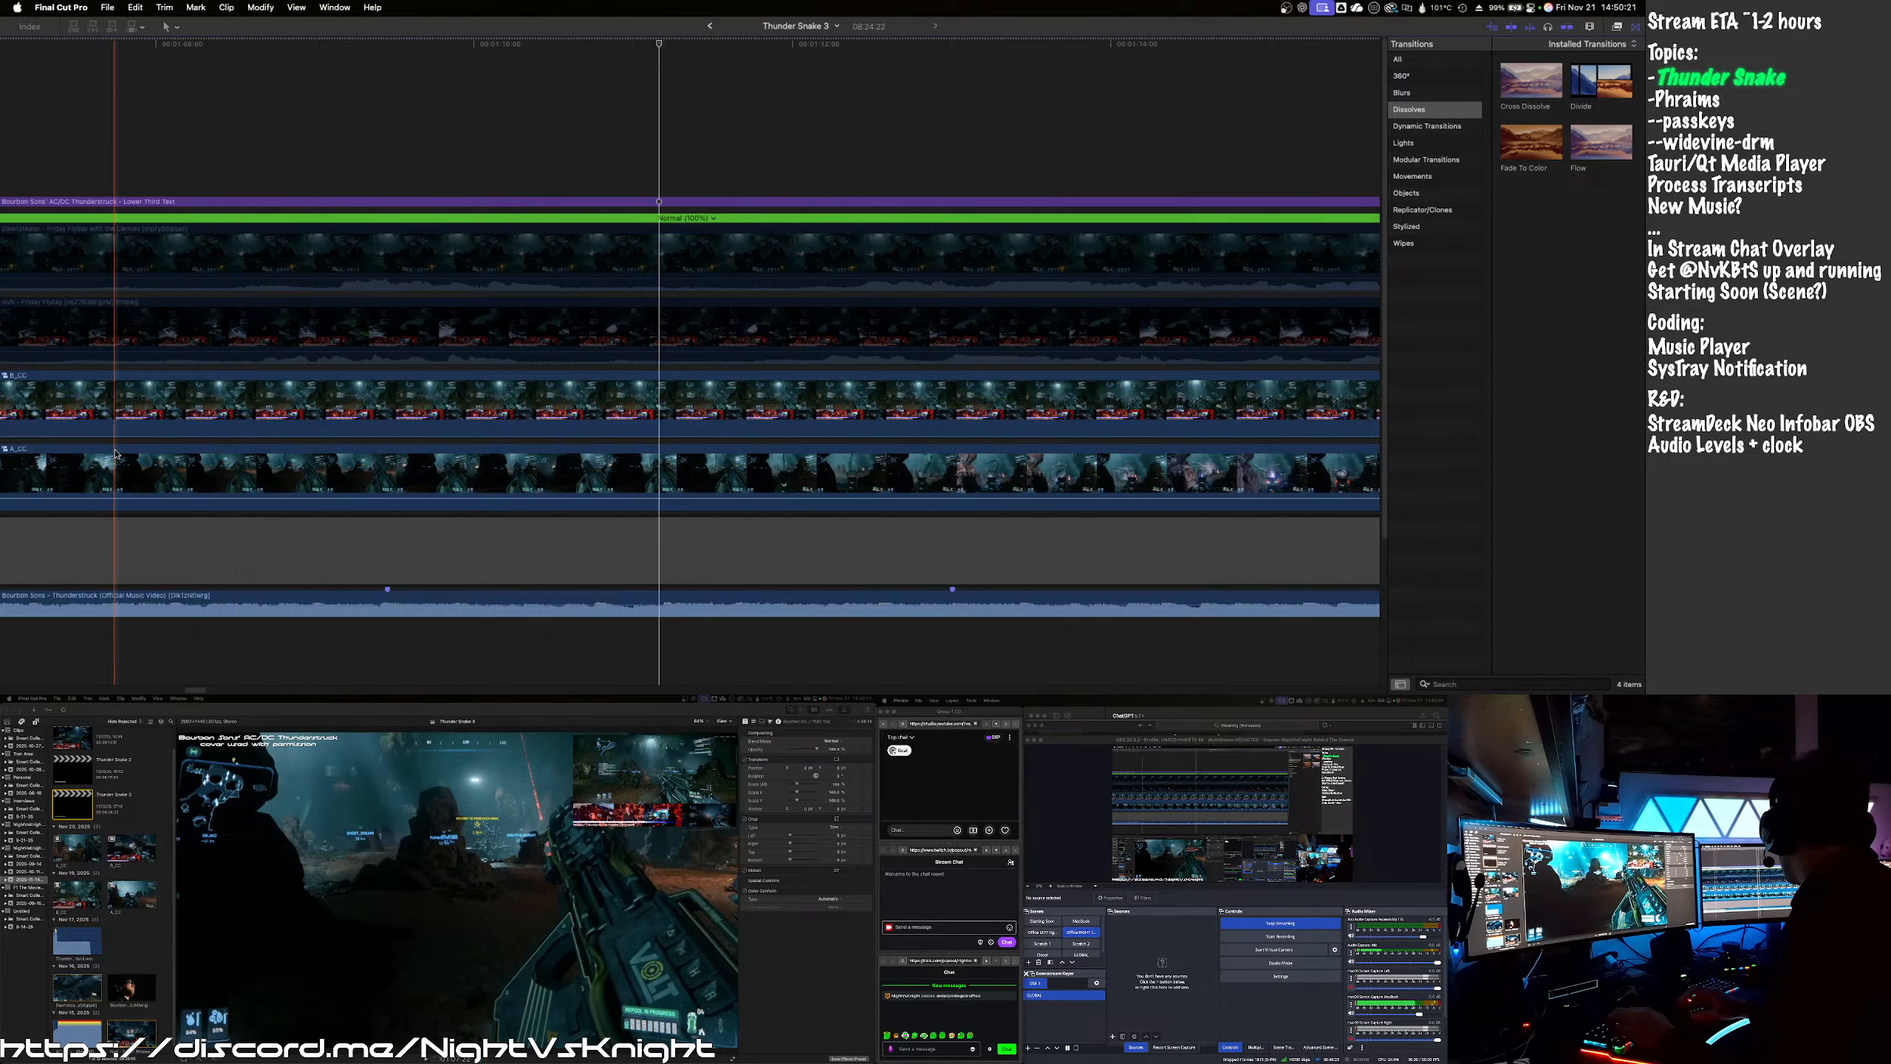
scroll(117, 457, "left", 5)
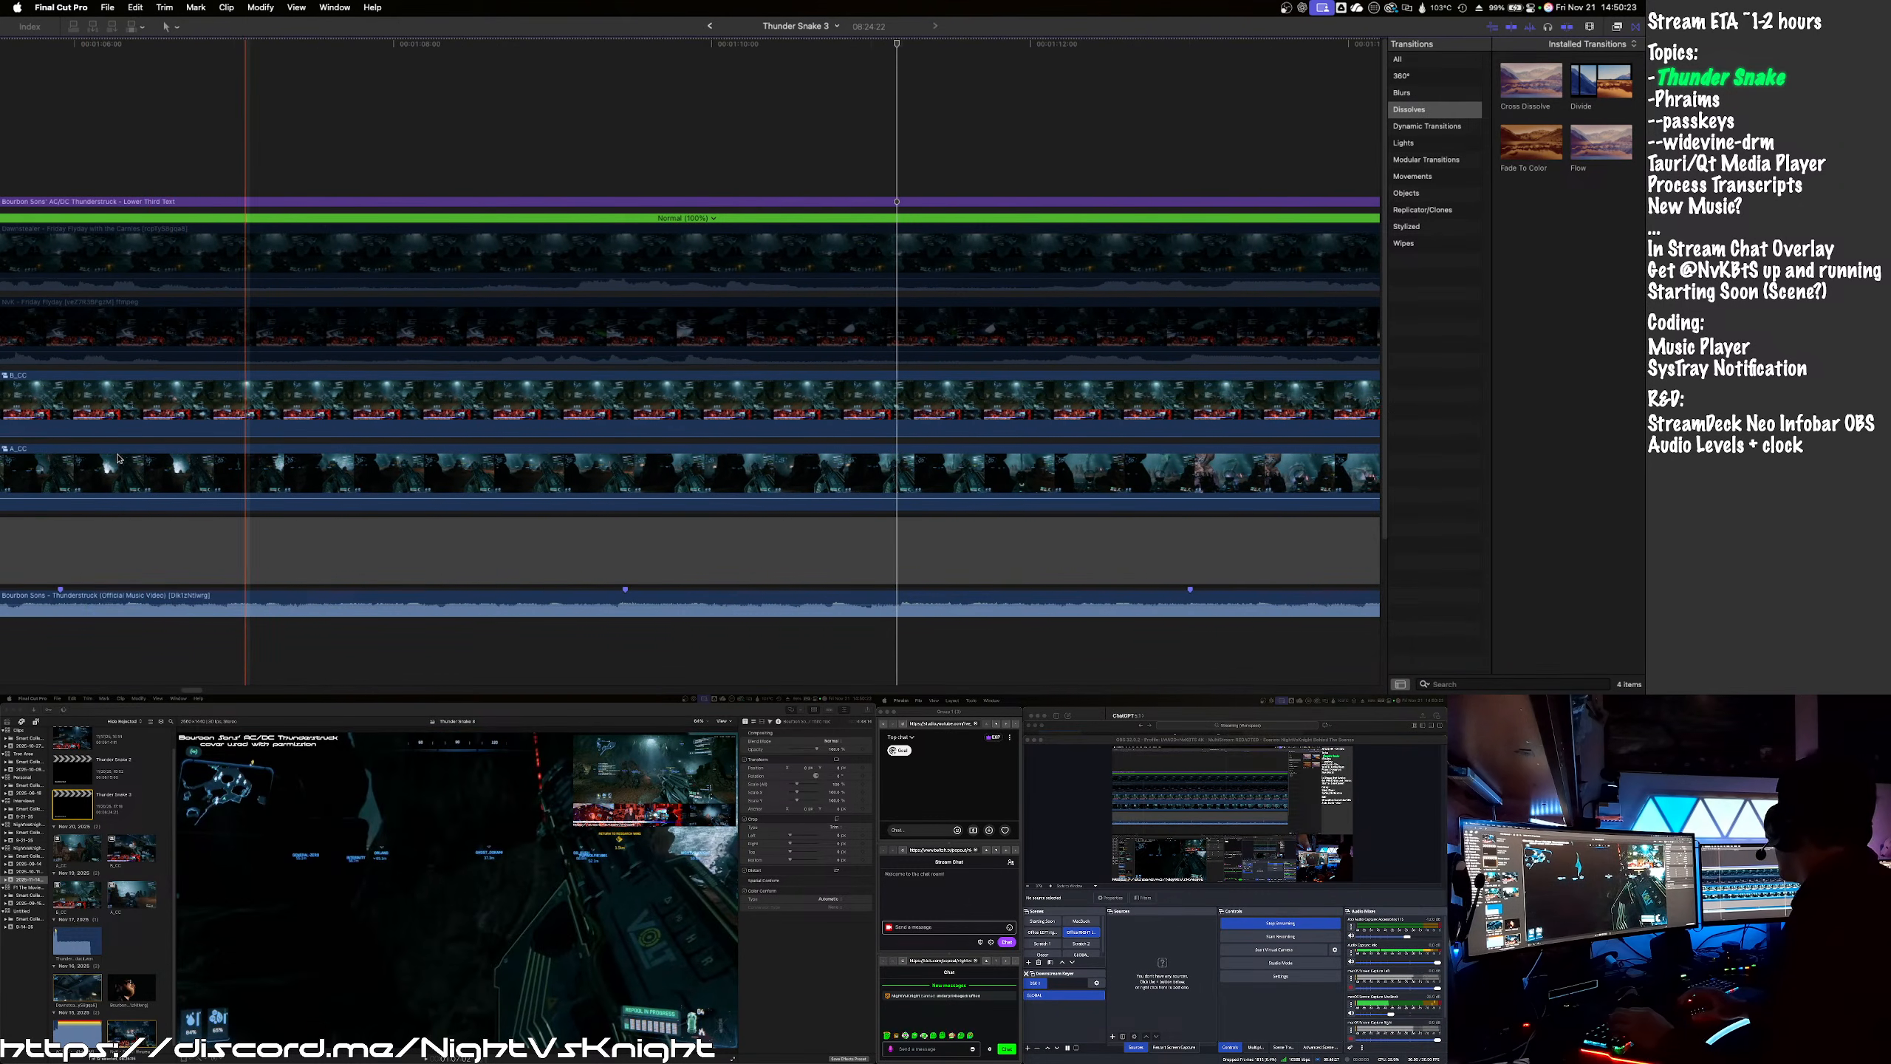
key("space")
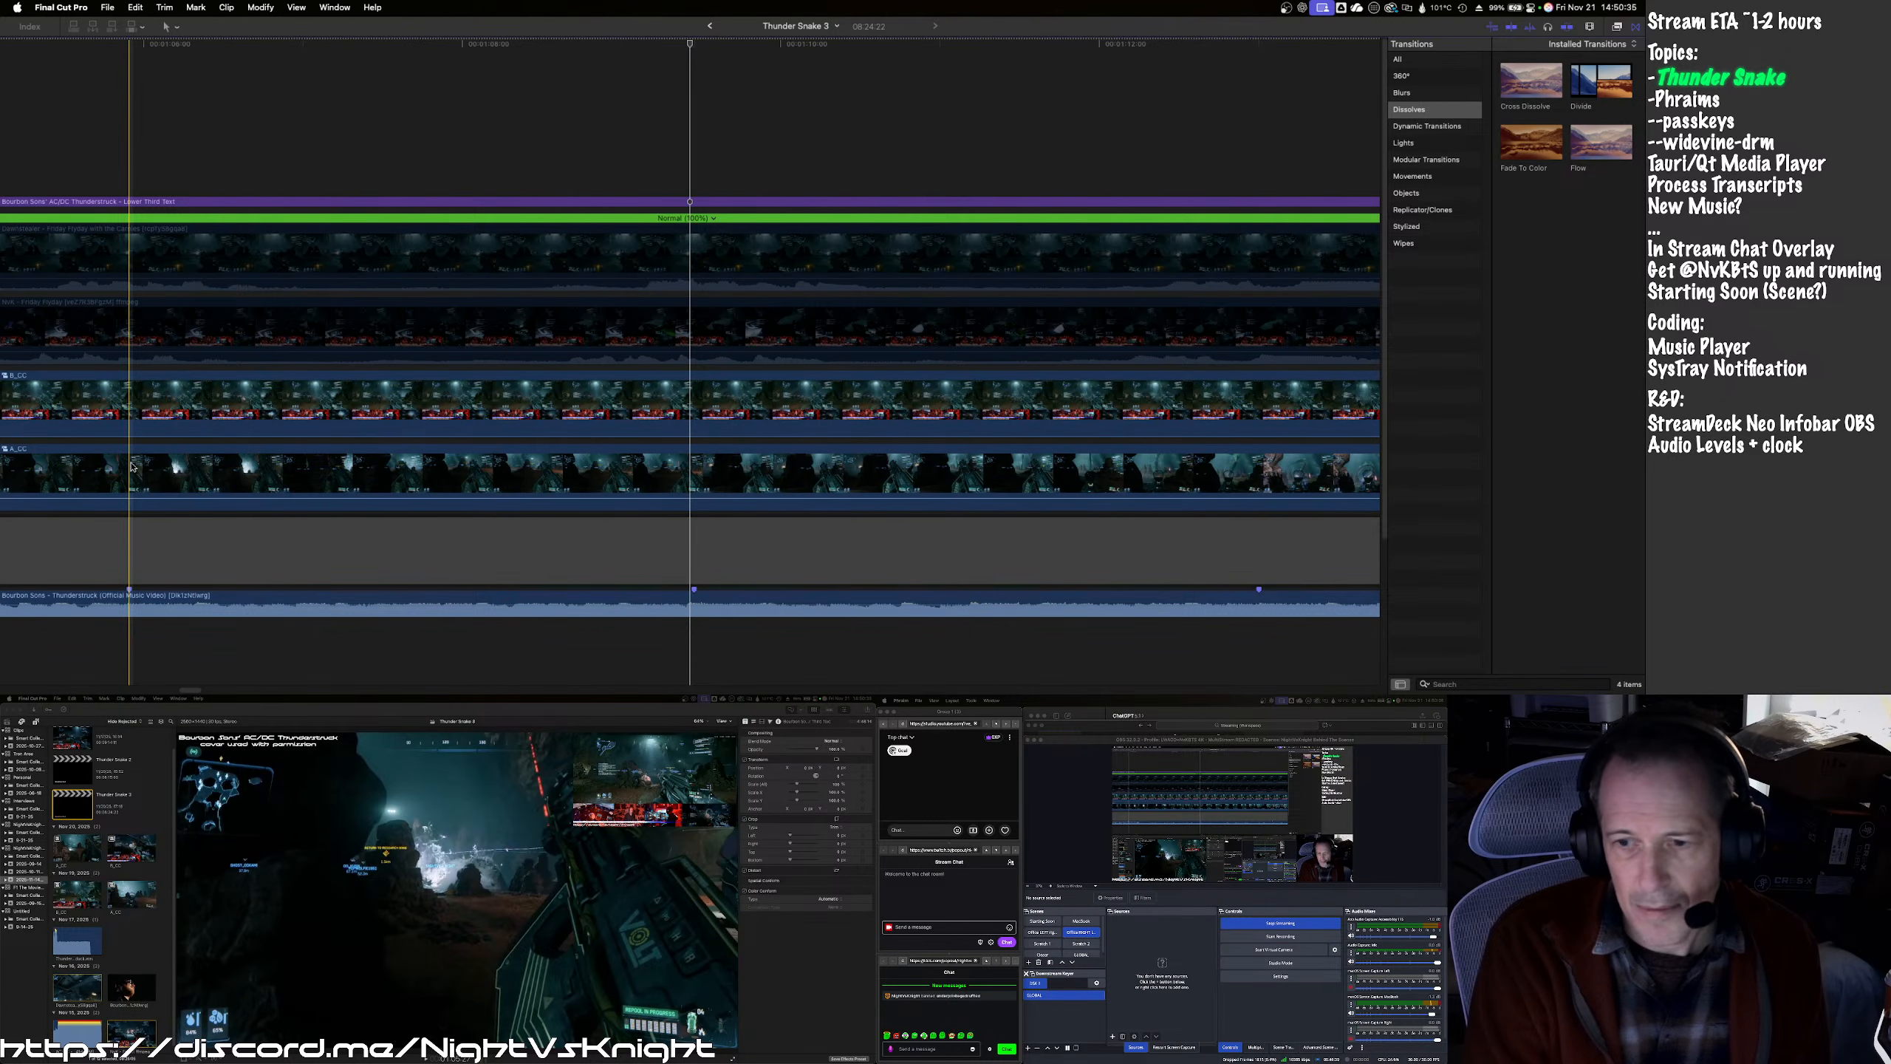
scroll(132, 466, "left", 10)
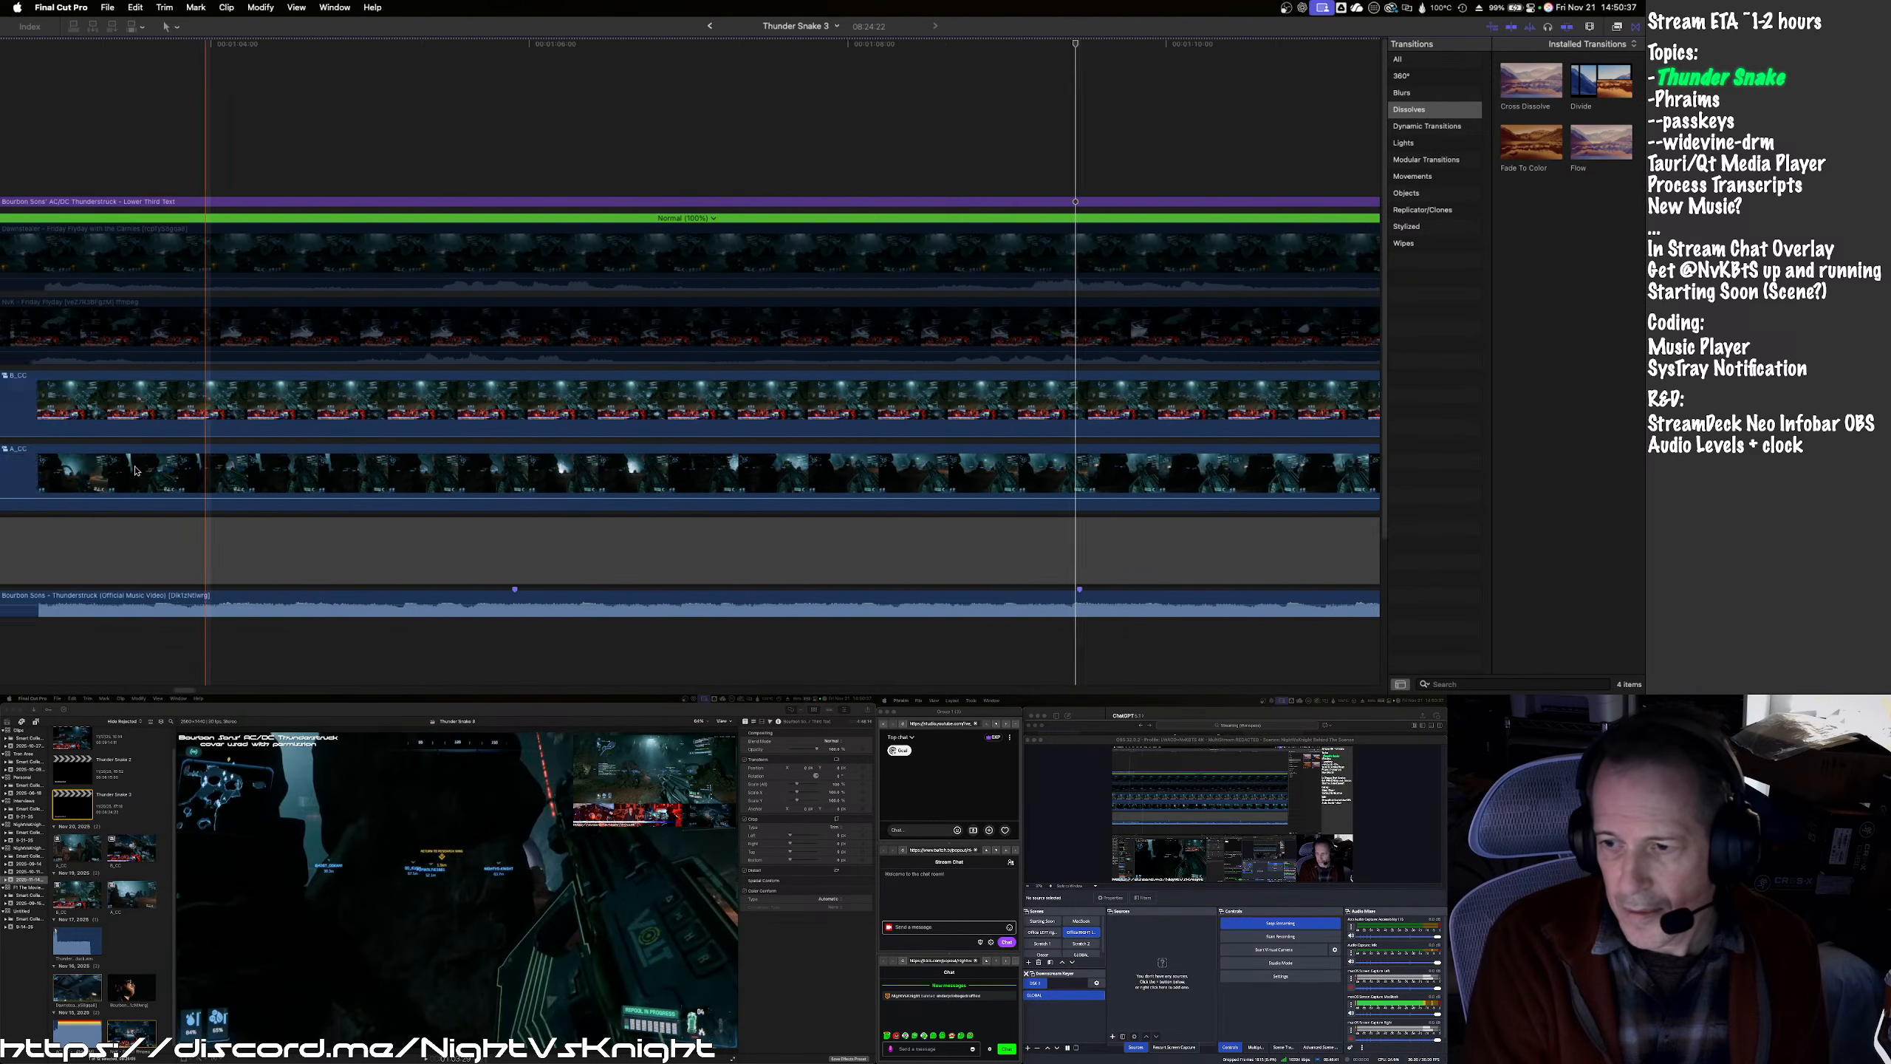
key("space")
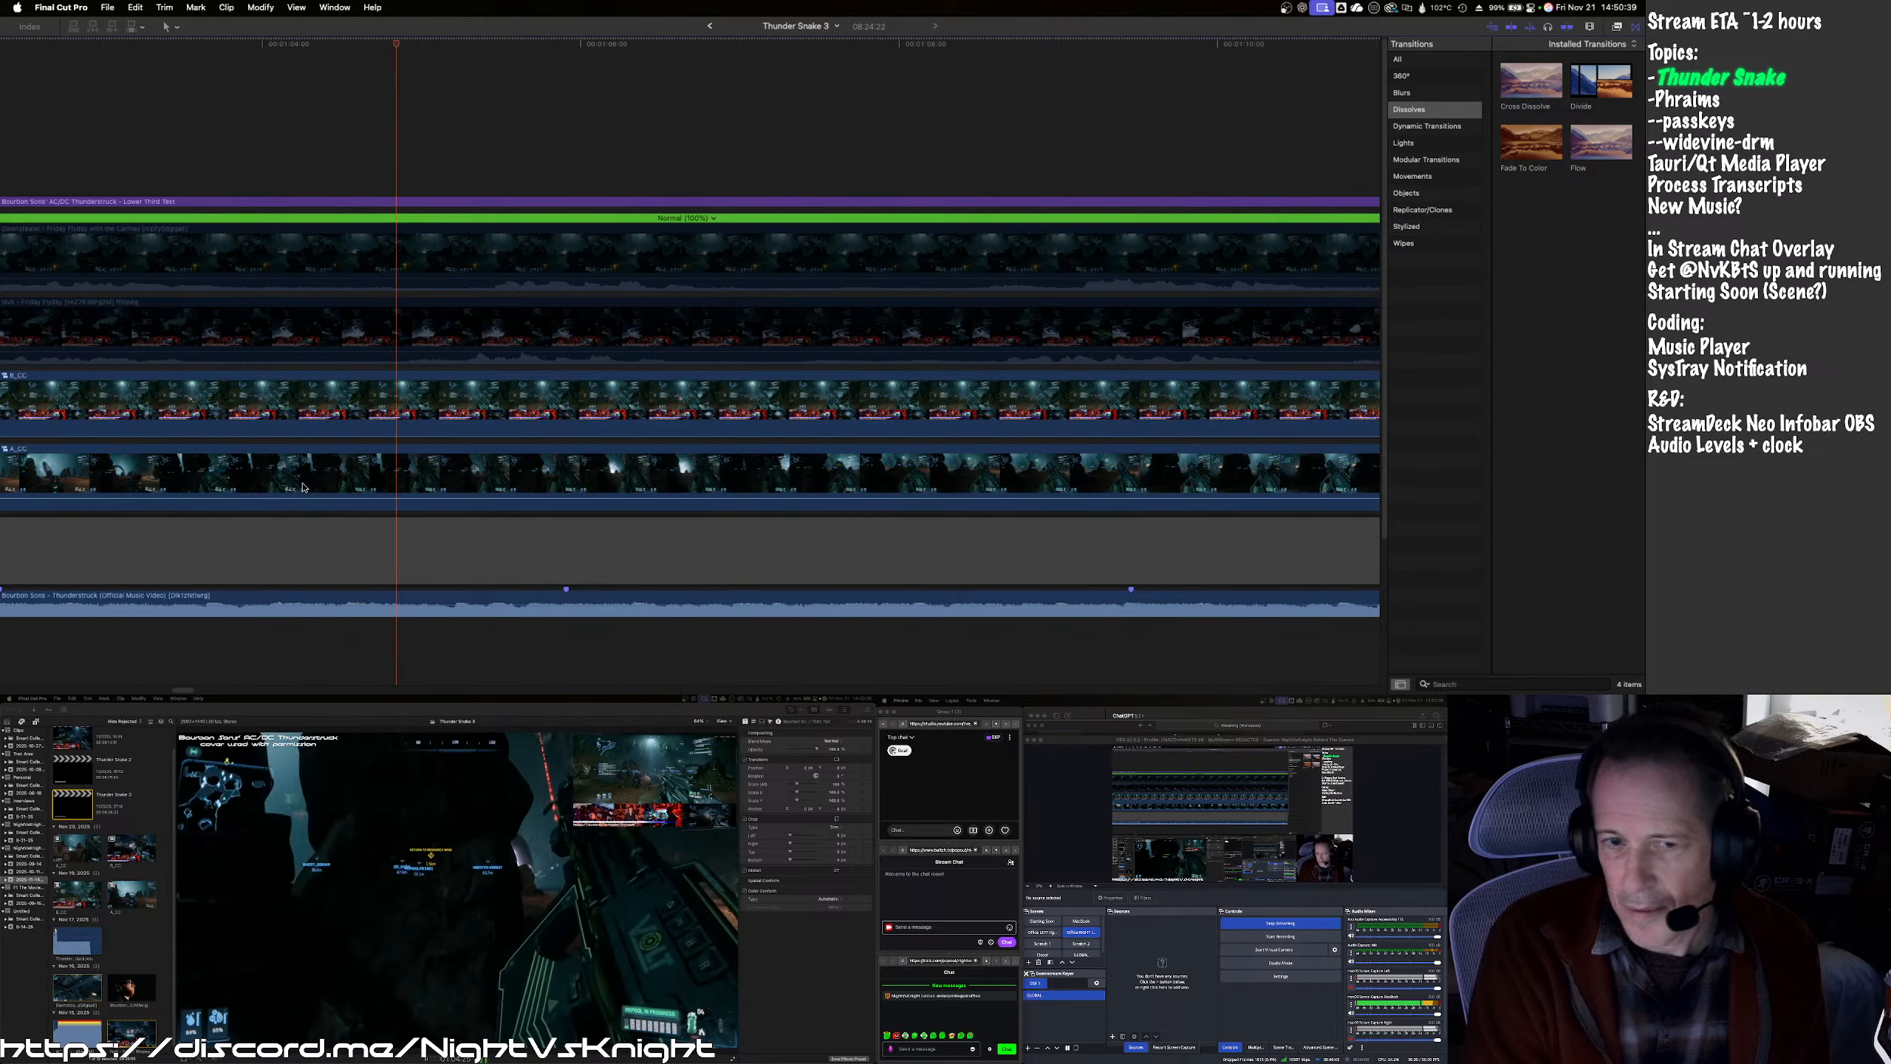
scroll(302, 487, "right", 3)
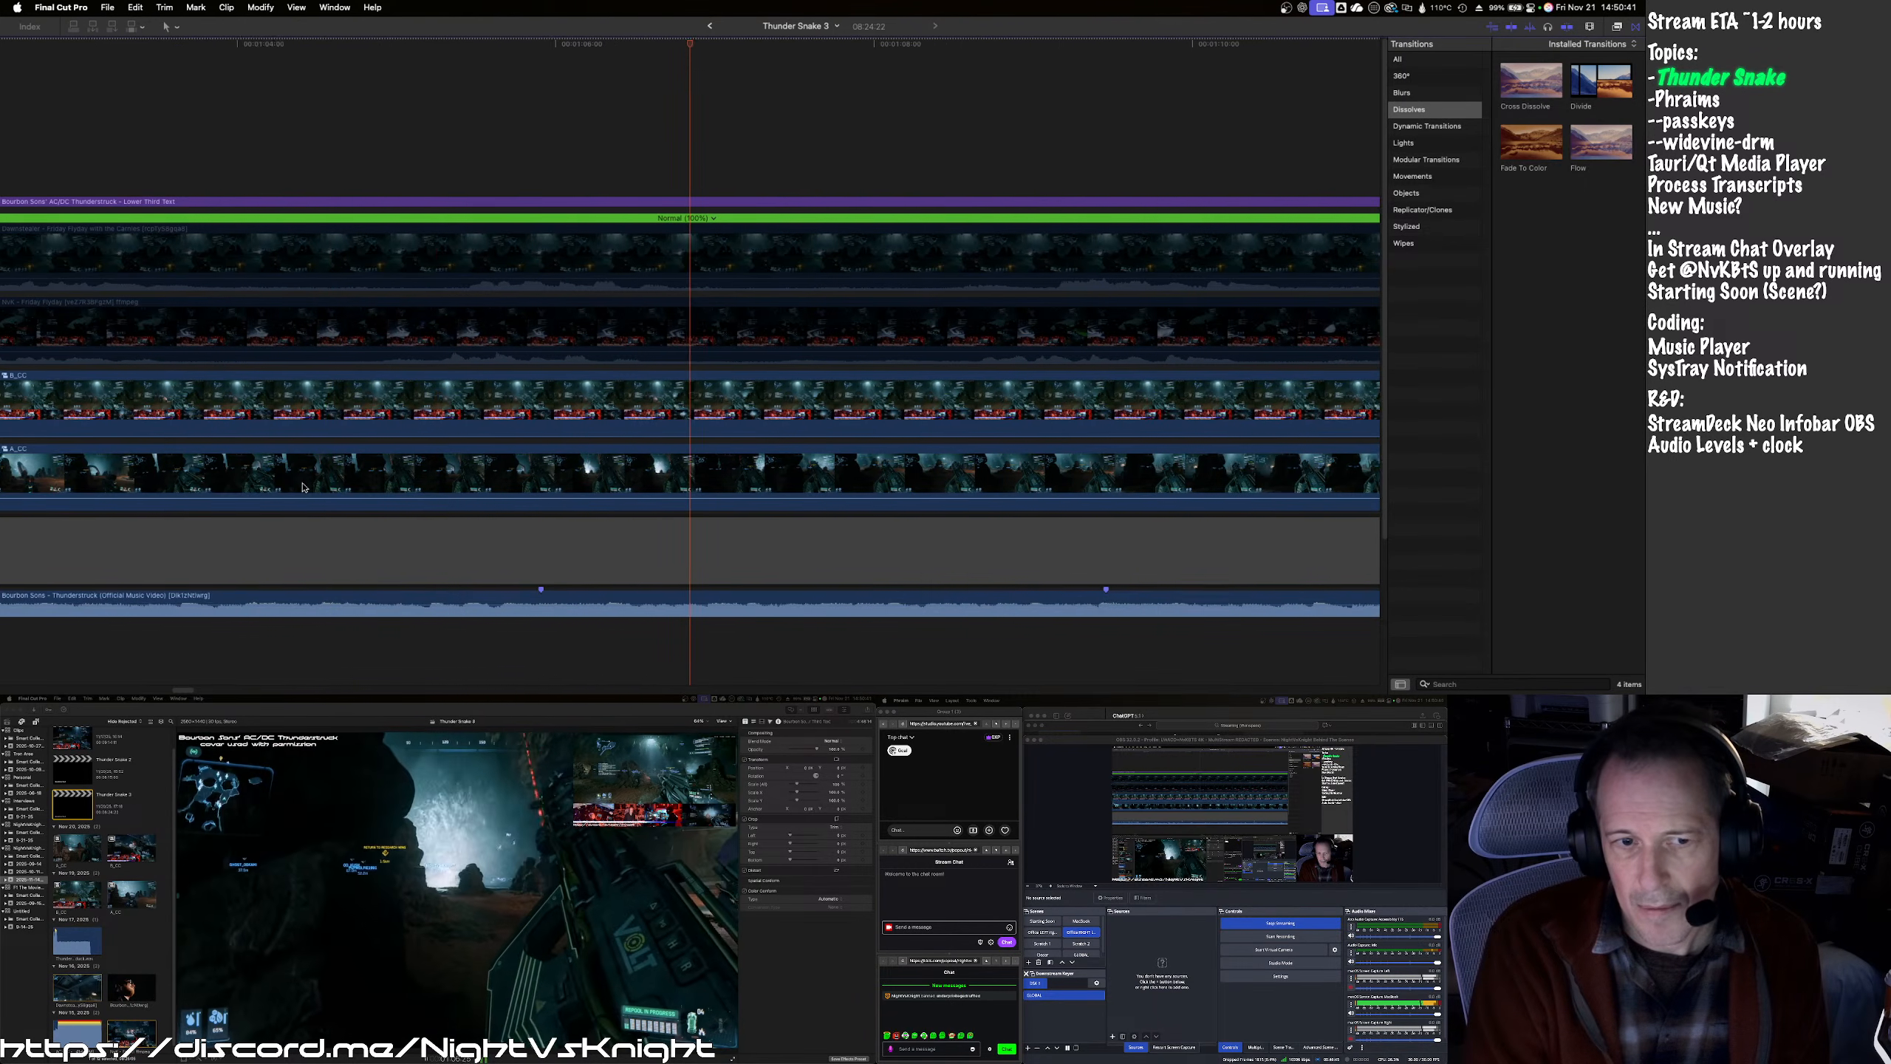
key("space")
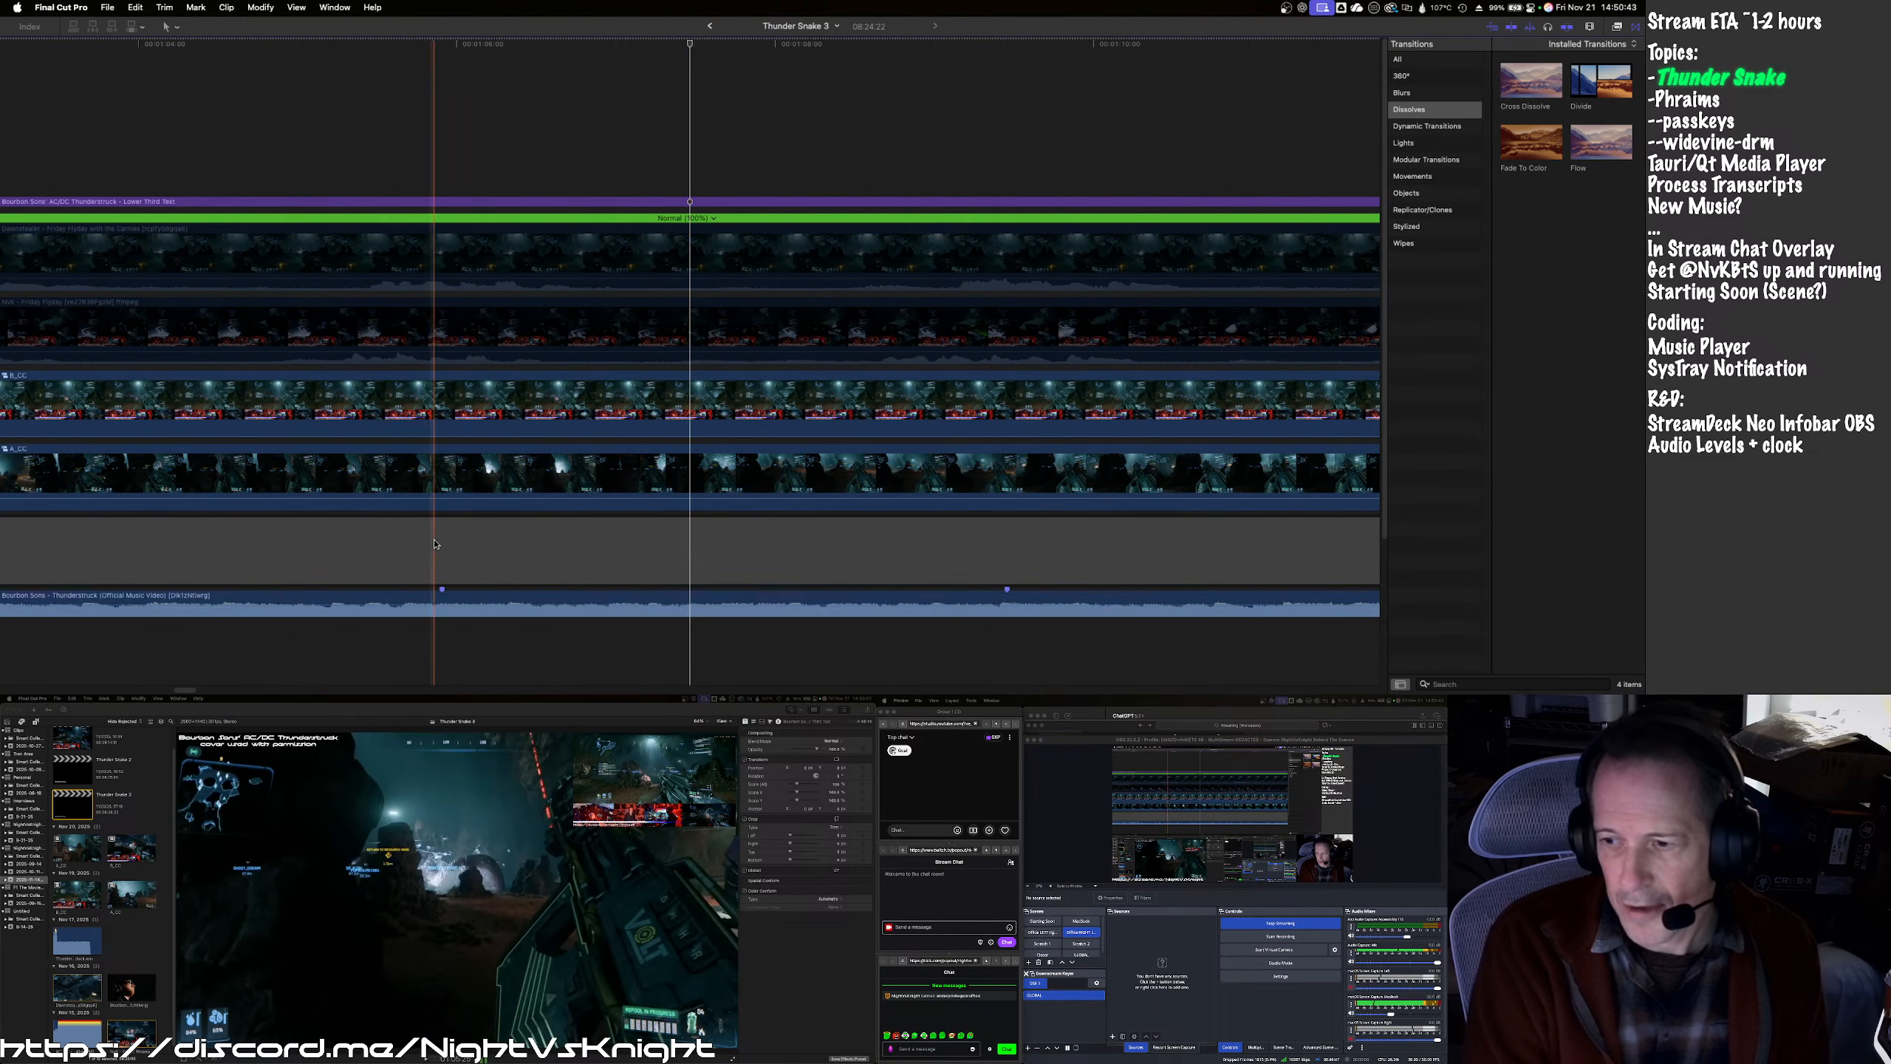
left_click(443, 419)
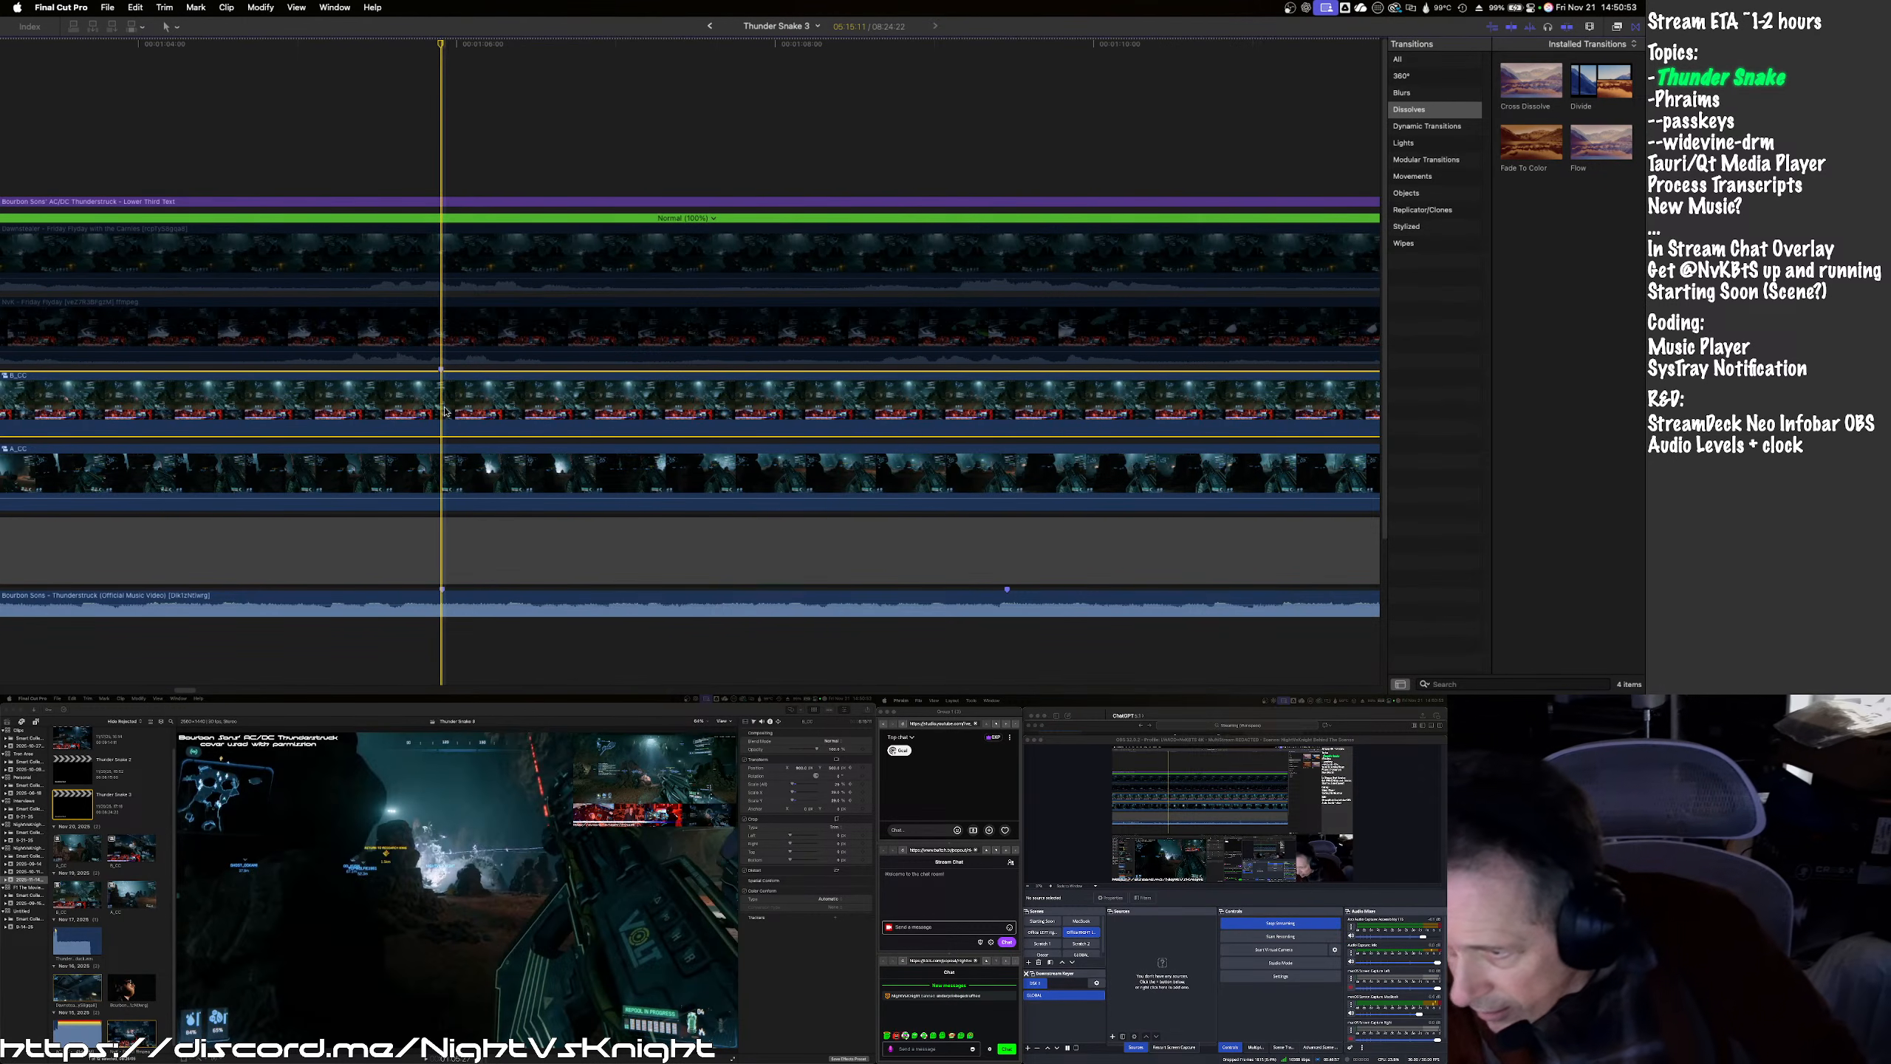
key("super+shift+a")
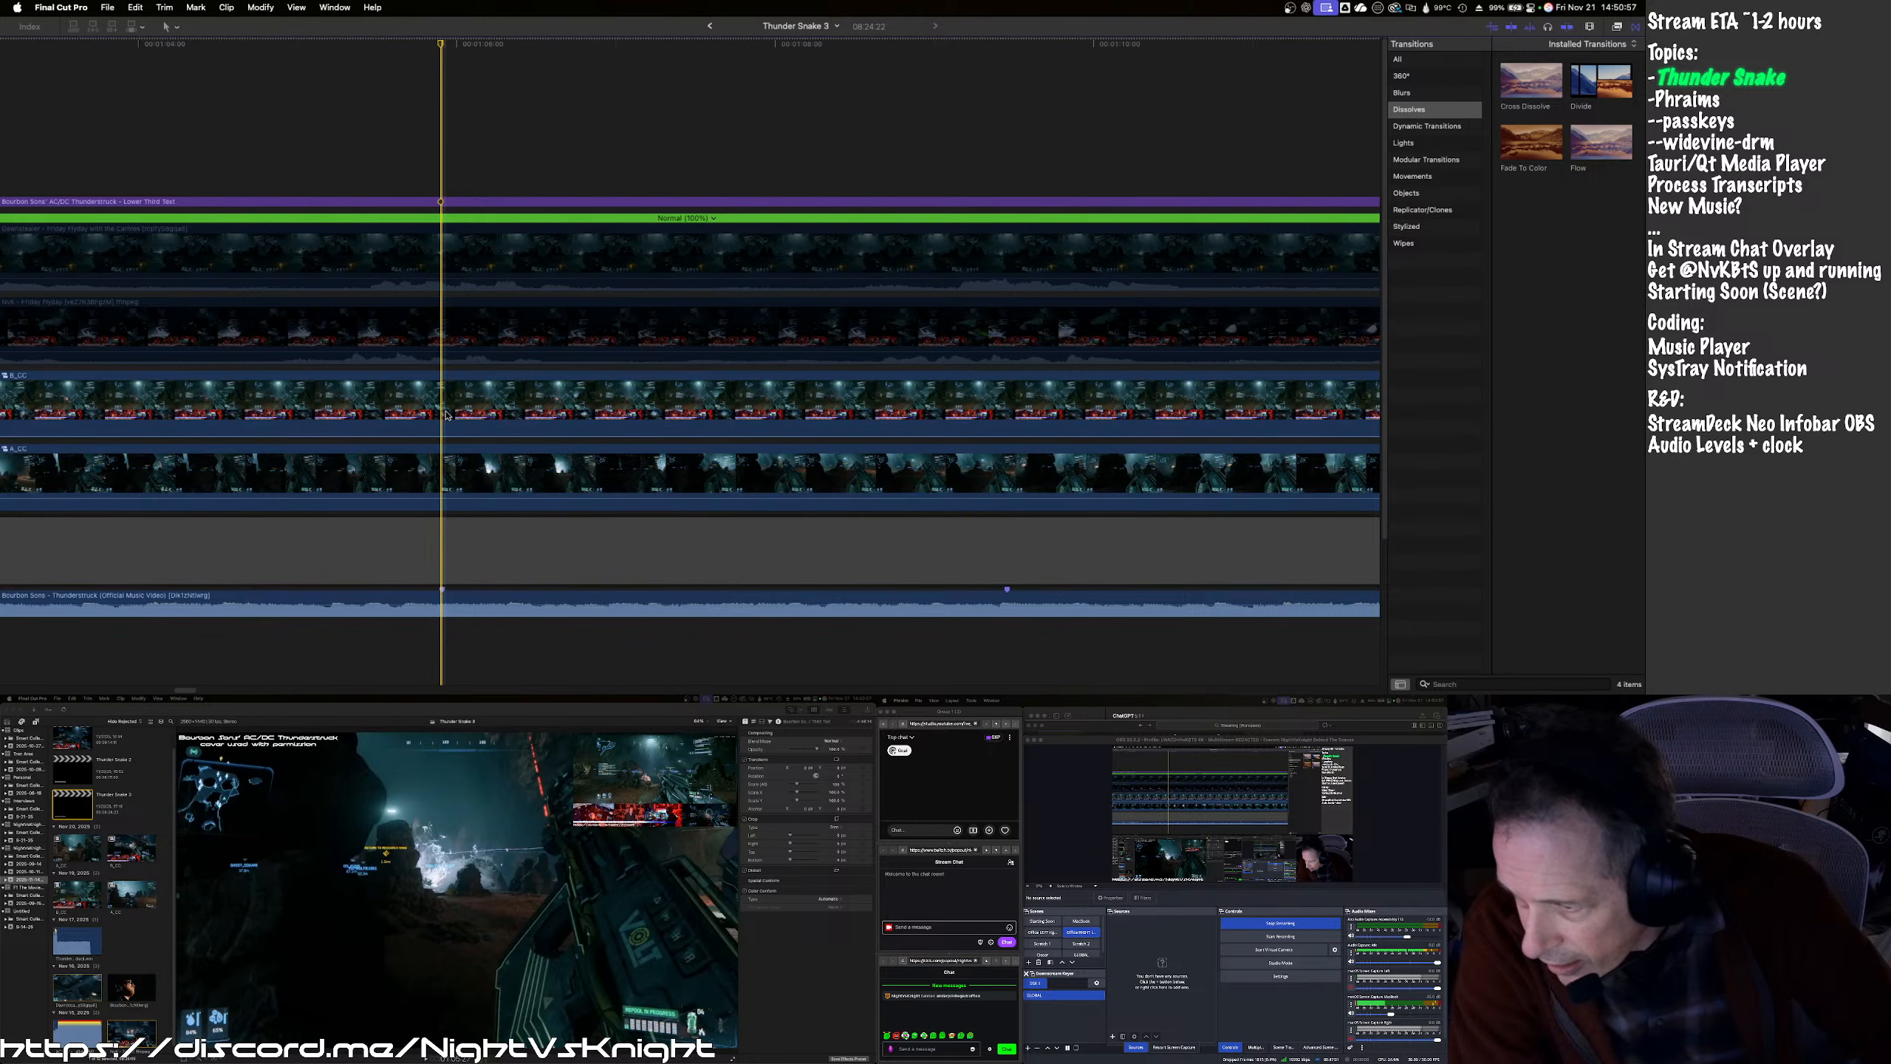
left_click(447, 415)
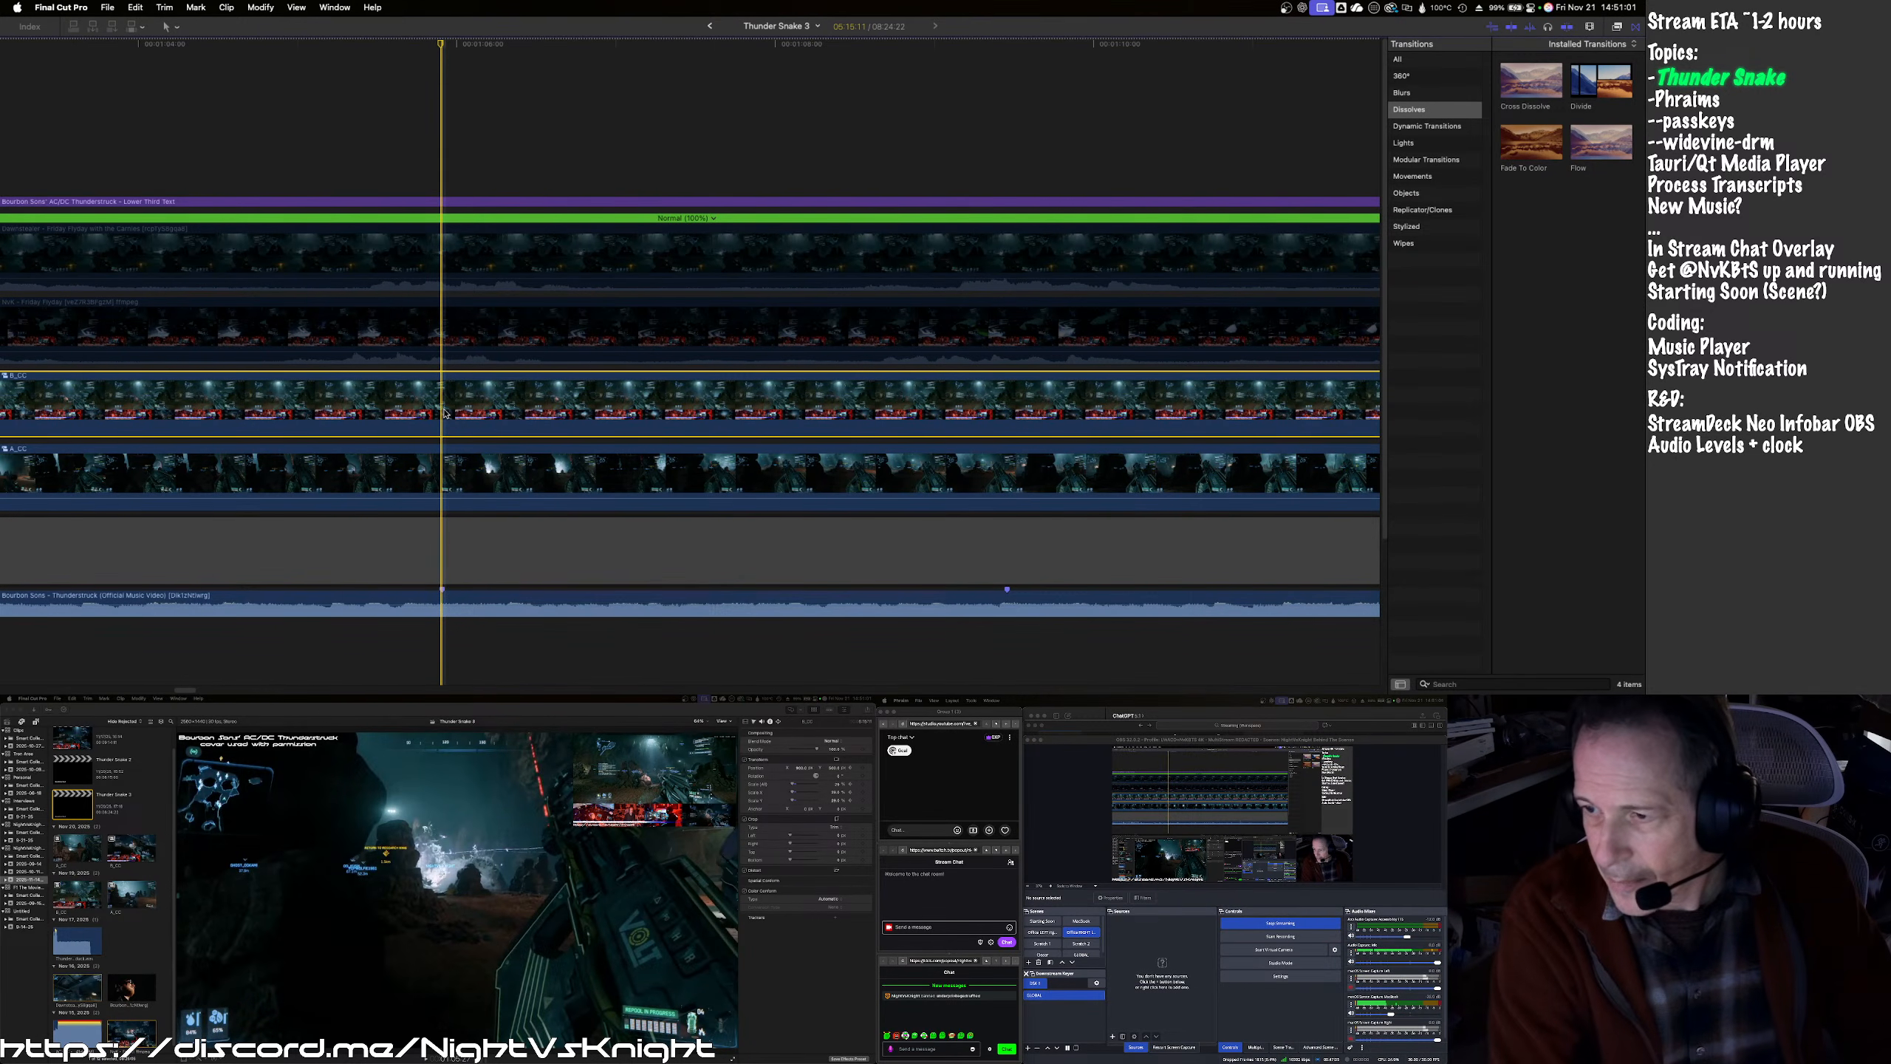
key("m")
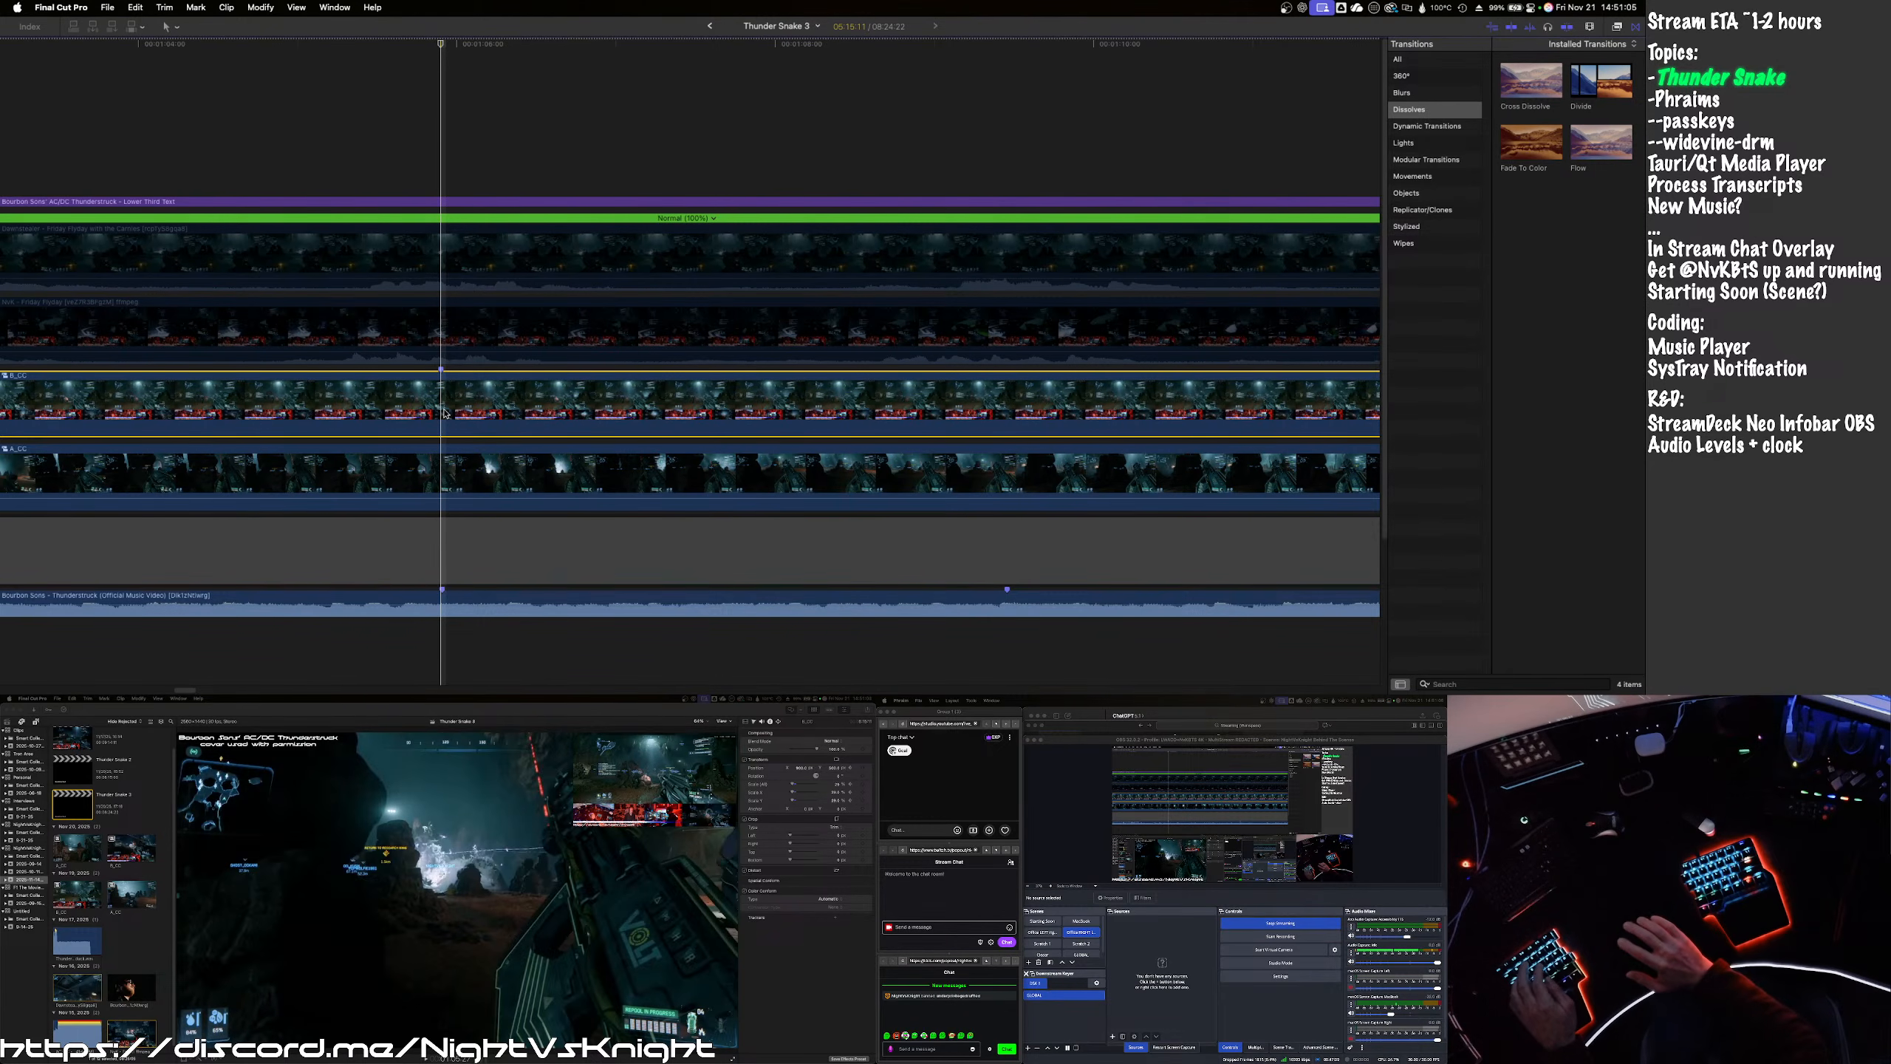
- Add position and scale keyframes to the B_CC and A_CC clips at 01:05:19
key("Left")
key("Left")
key("Left")
key("Left")
key("Left")
key("Left")
key("Left")
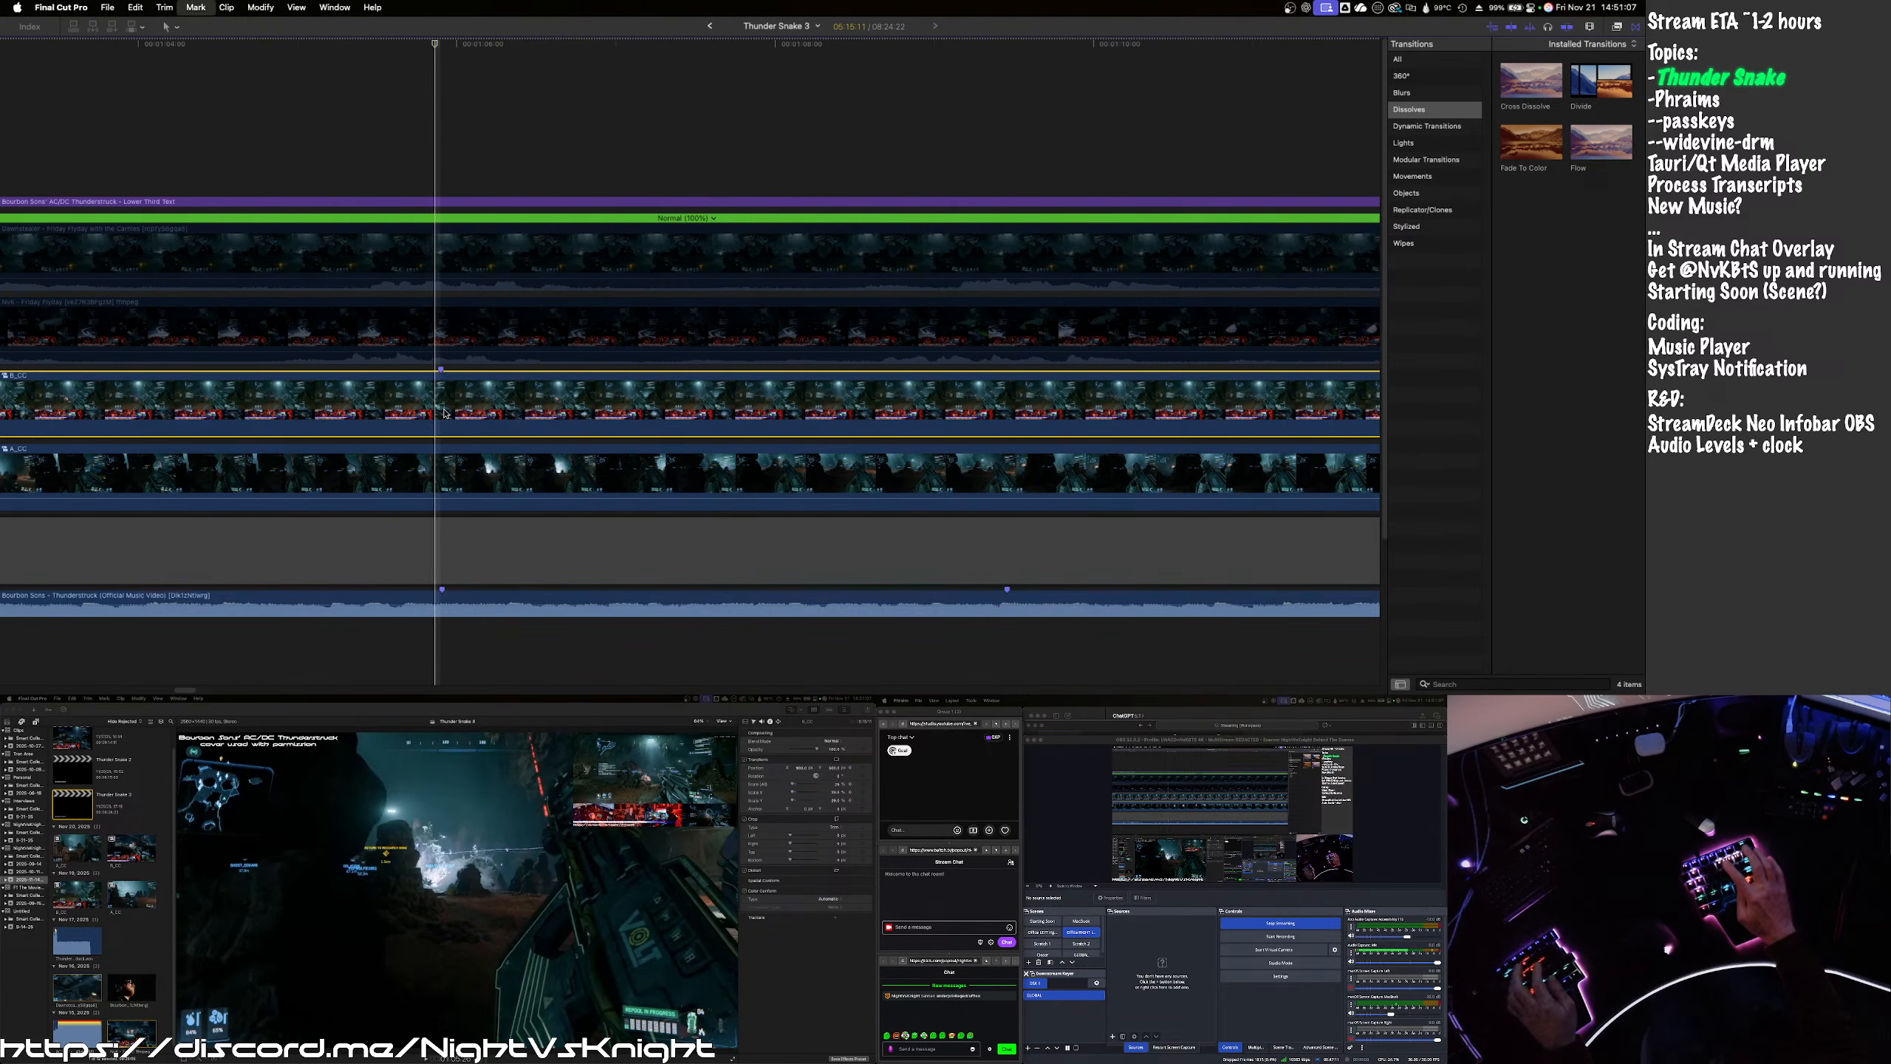
key("Left")
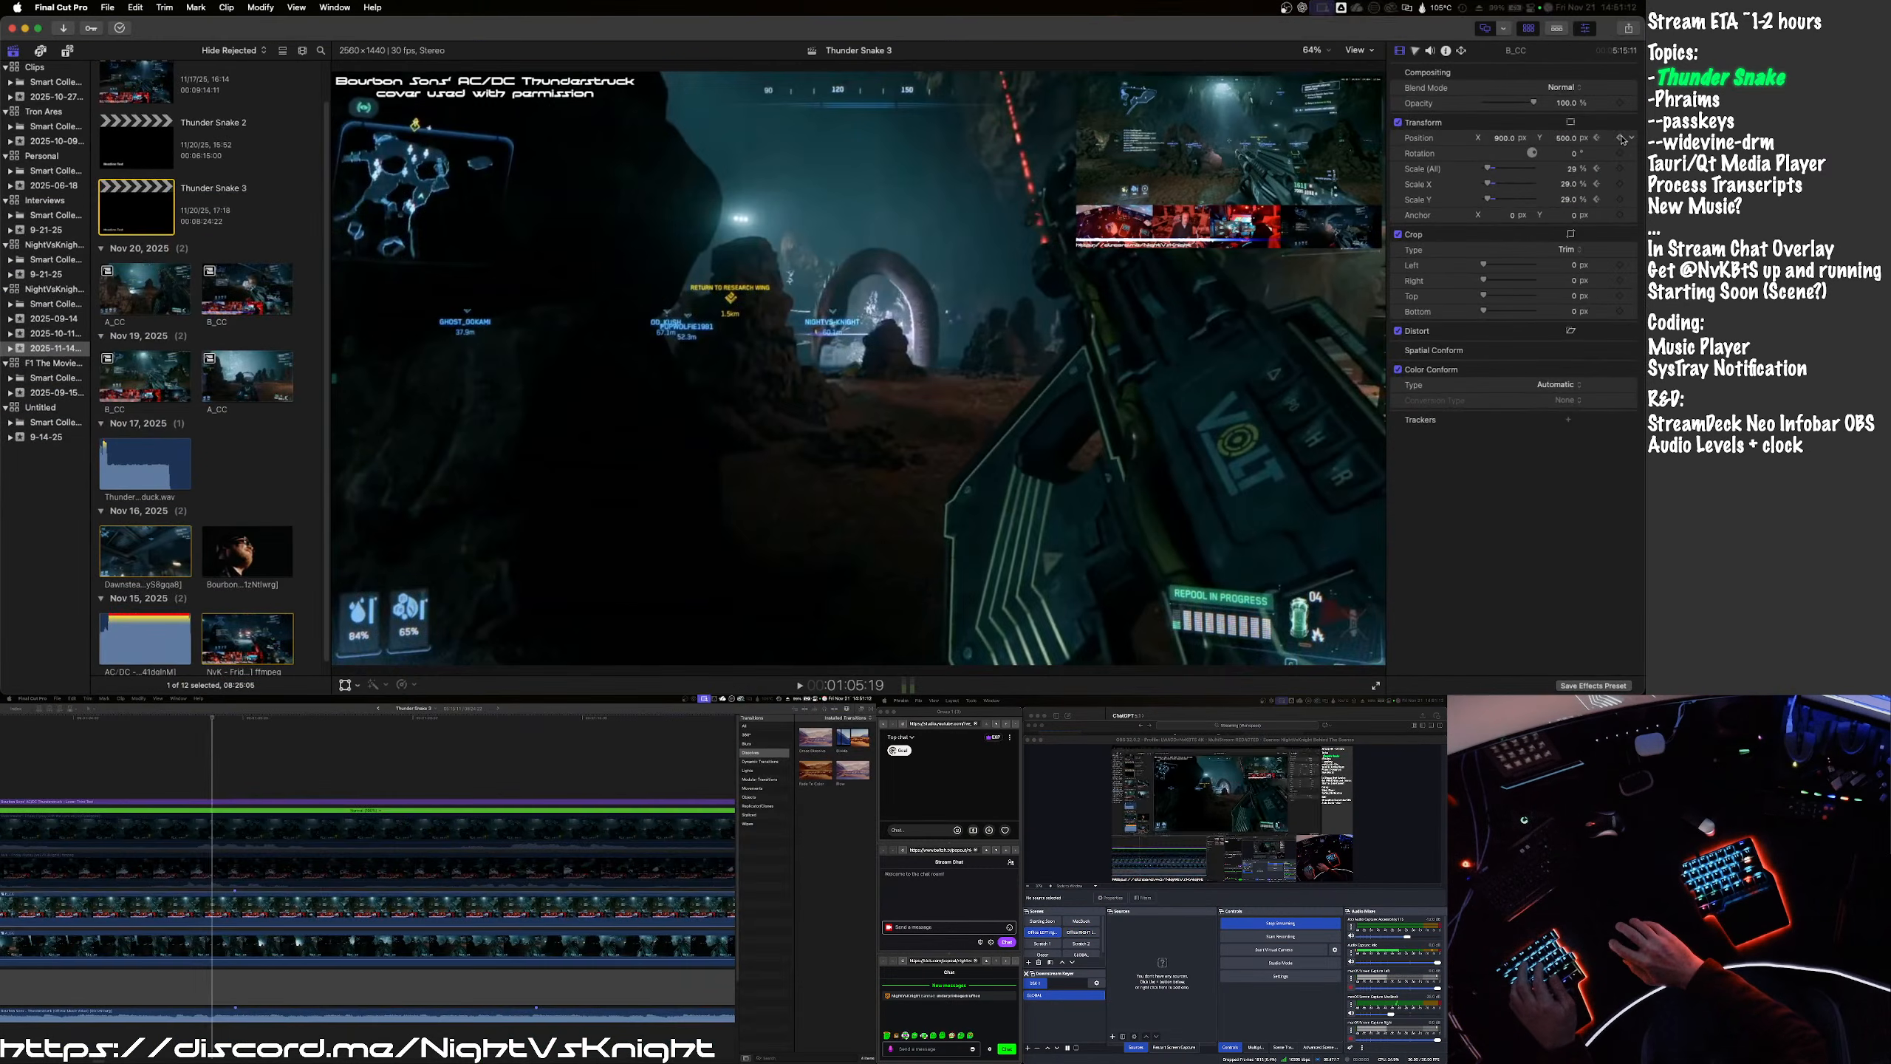
left_click(1620, 138)
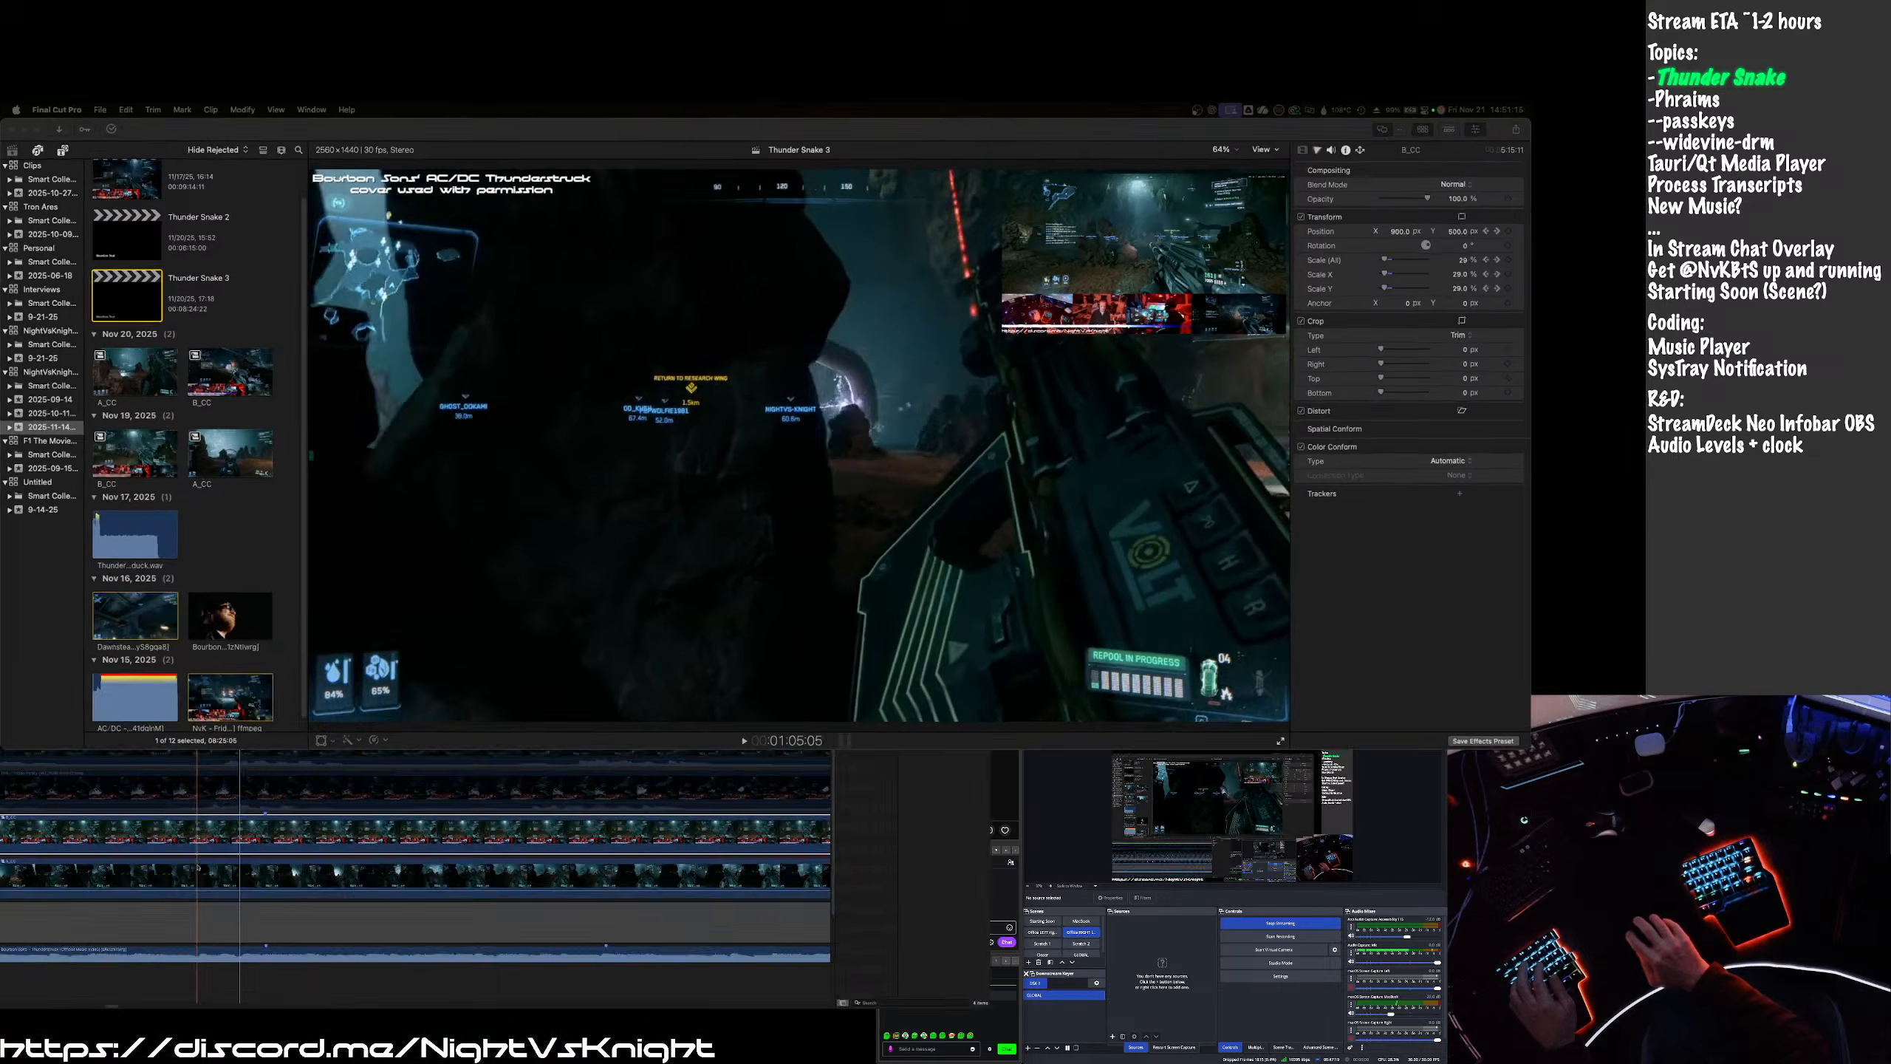
left_click(328, 476)
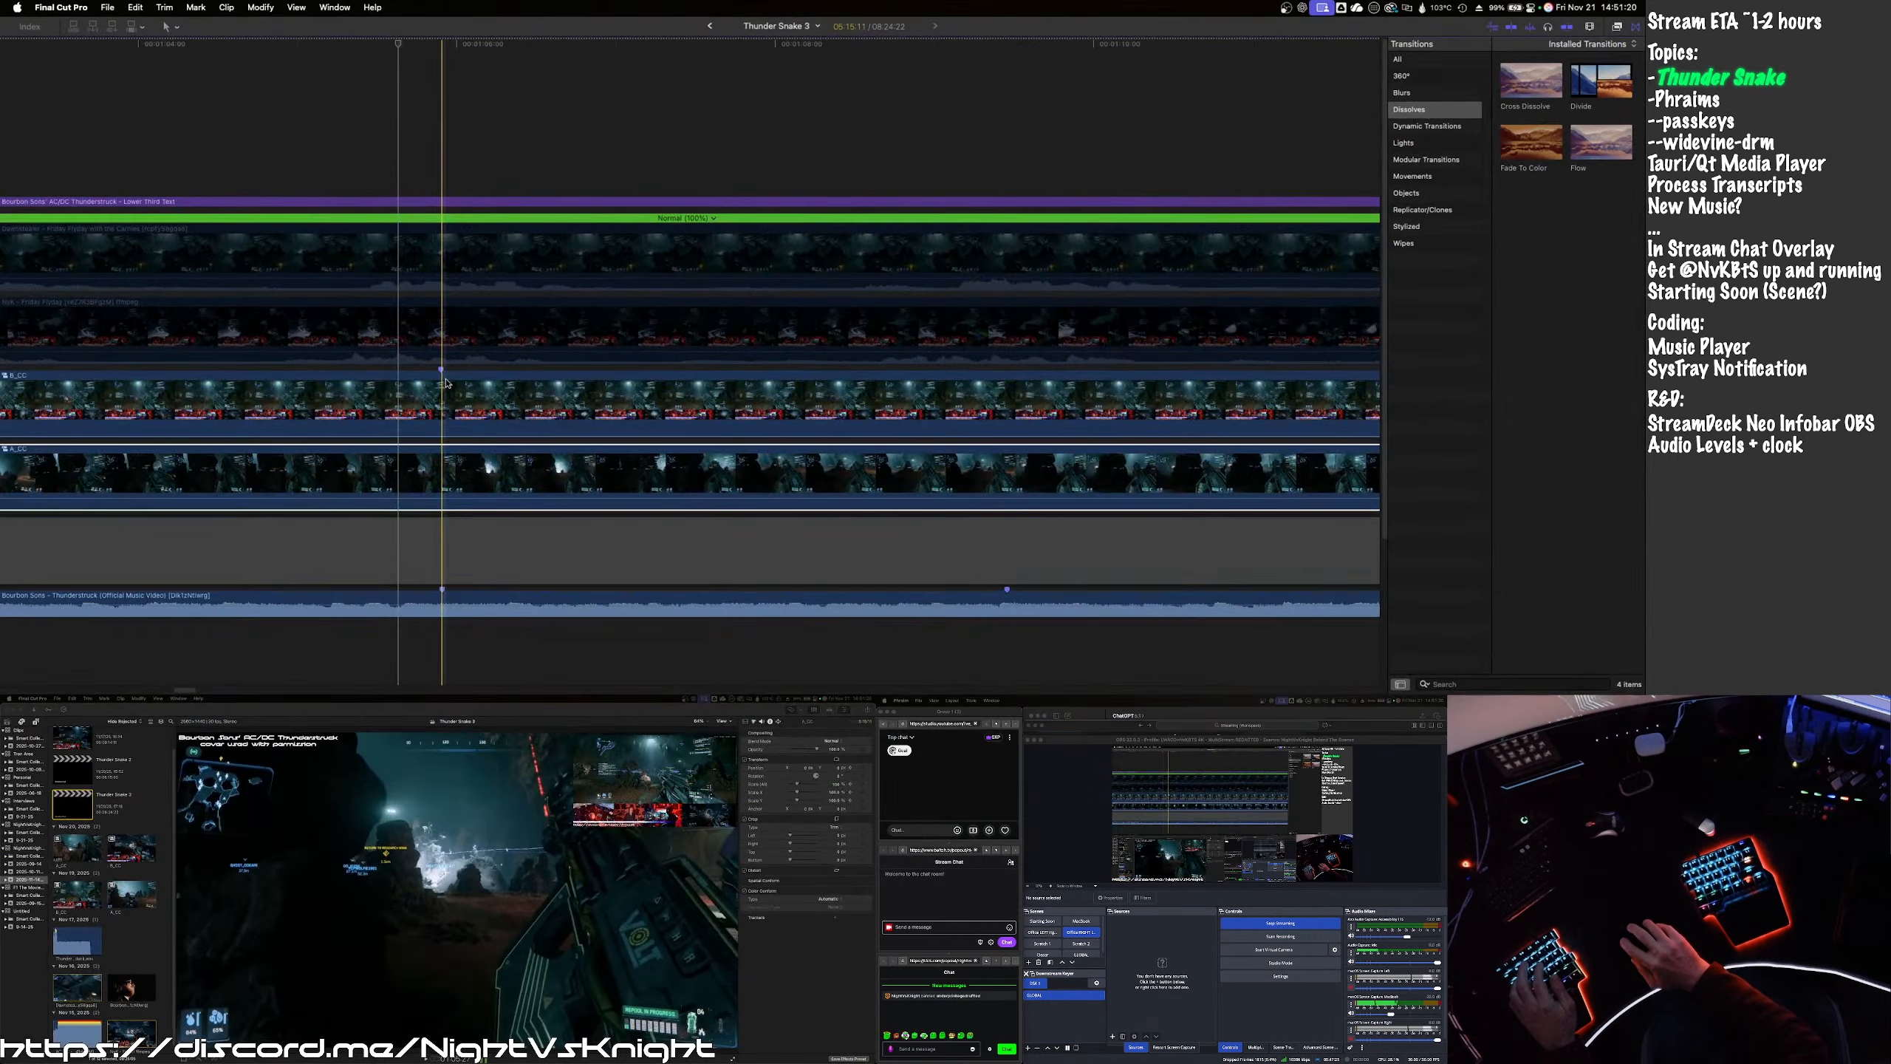
- Add position and scale keyframes to the B_CC and A_CC clips at 01:06:05
left_click(443, 383)
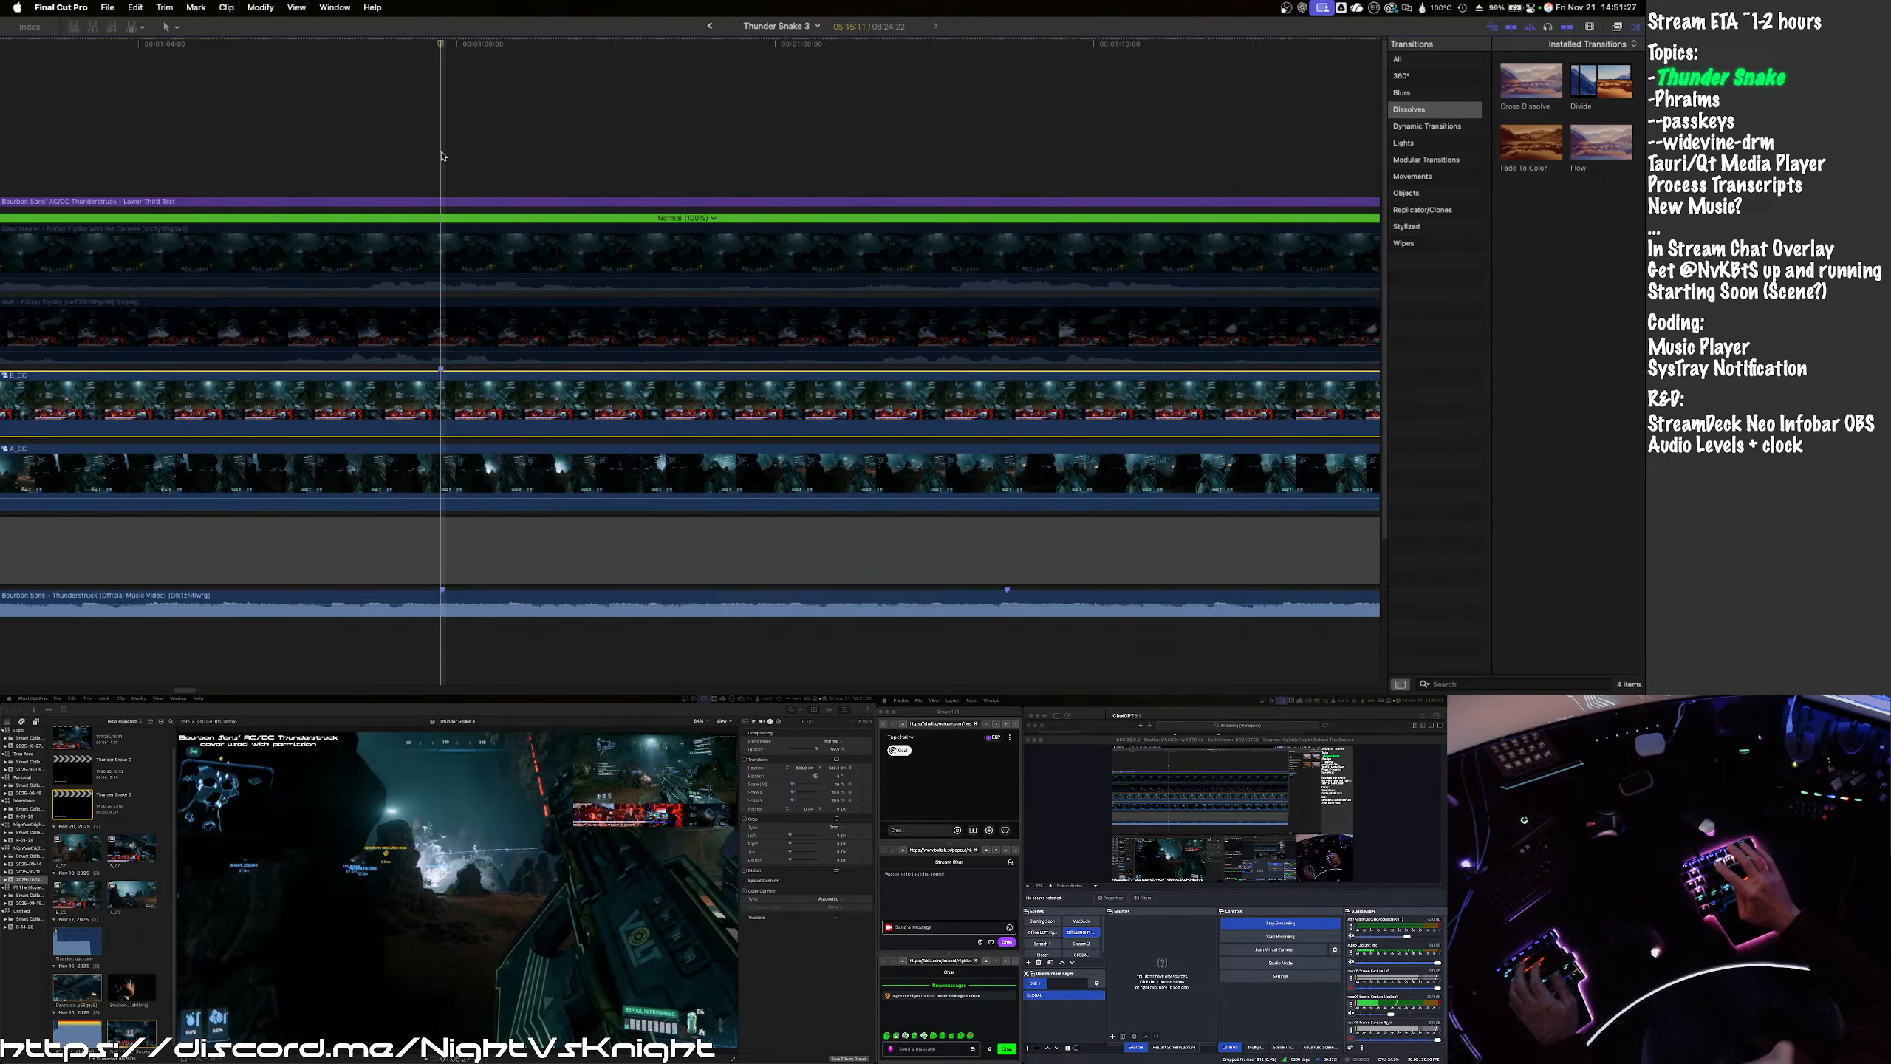
key("space")
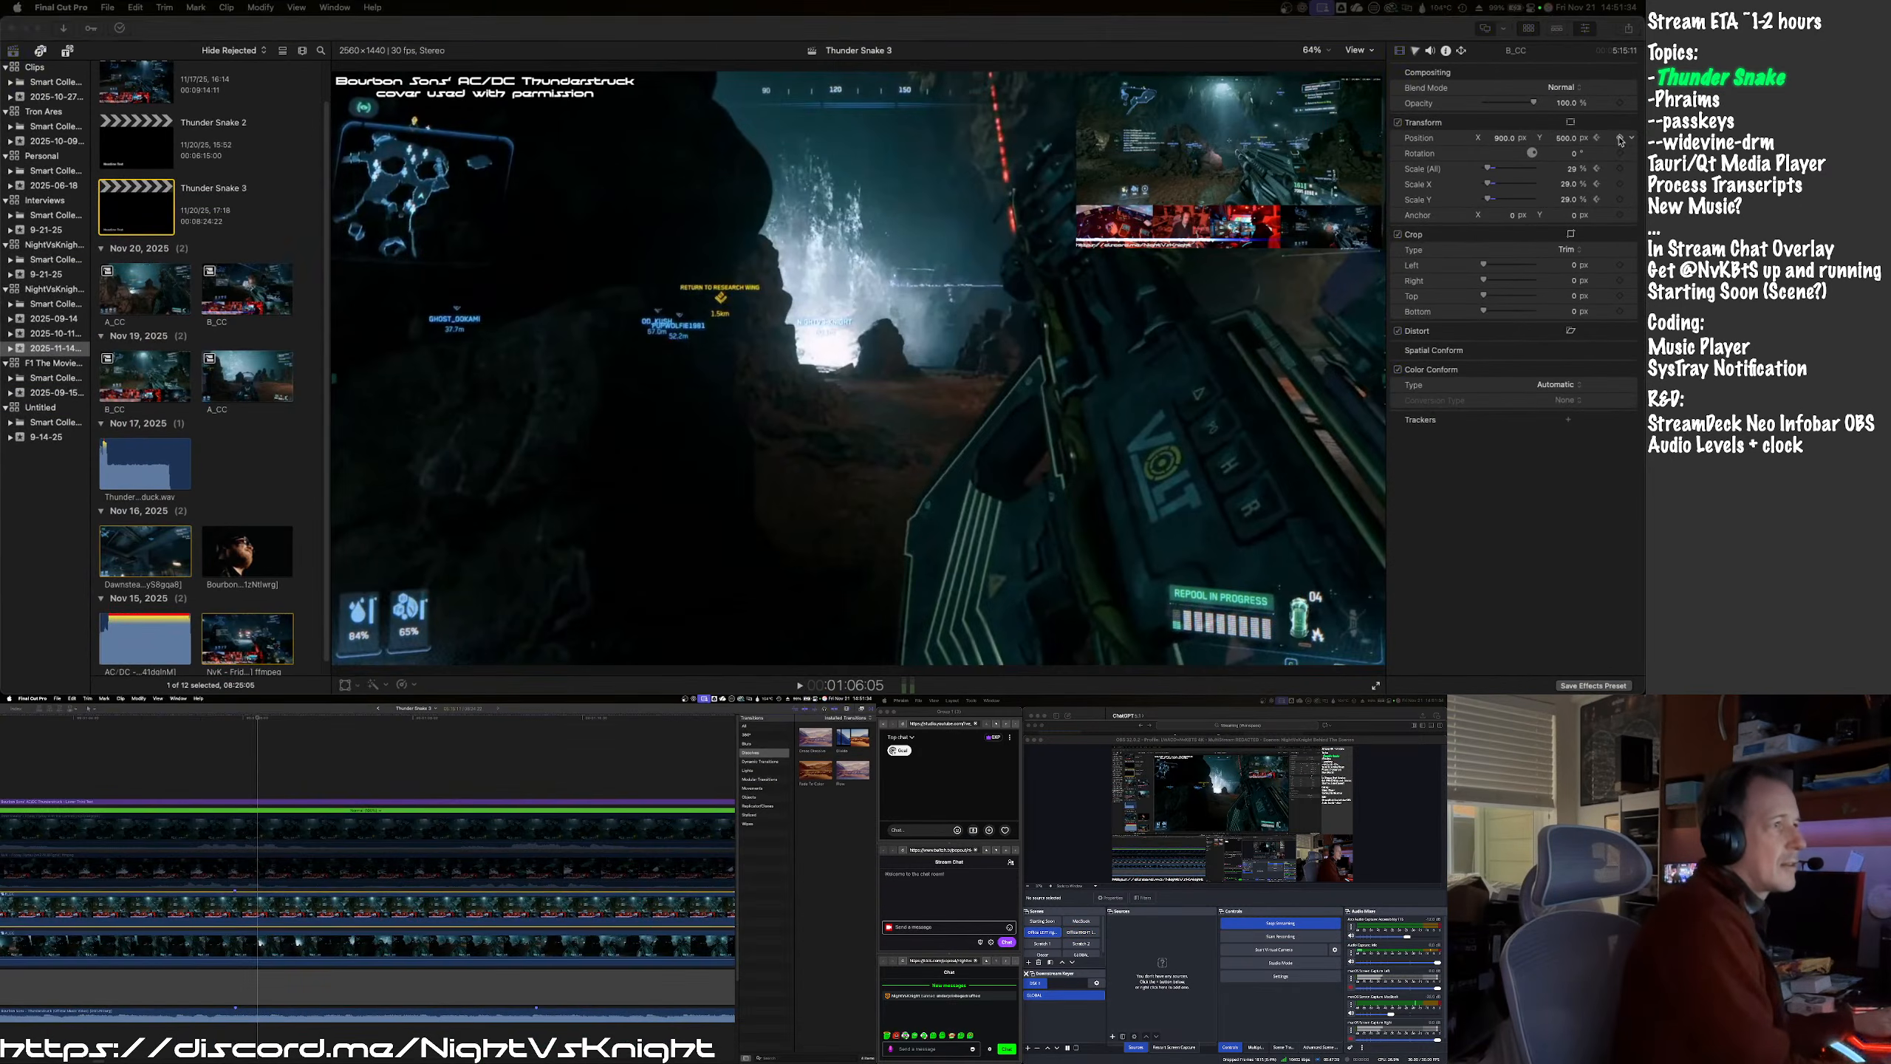
left_click(1620, 139)
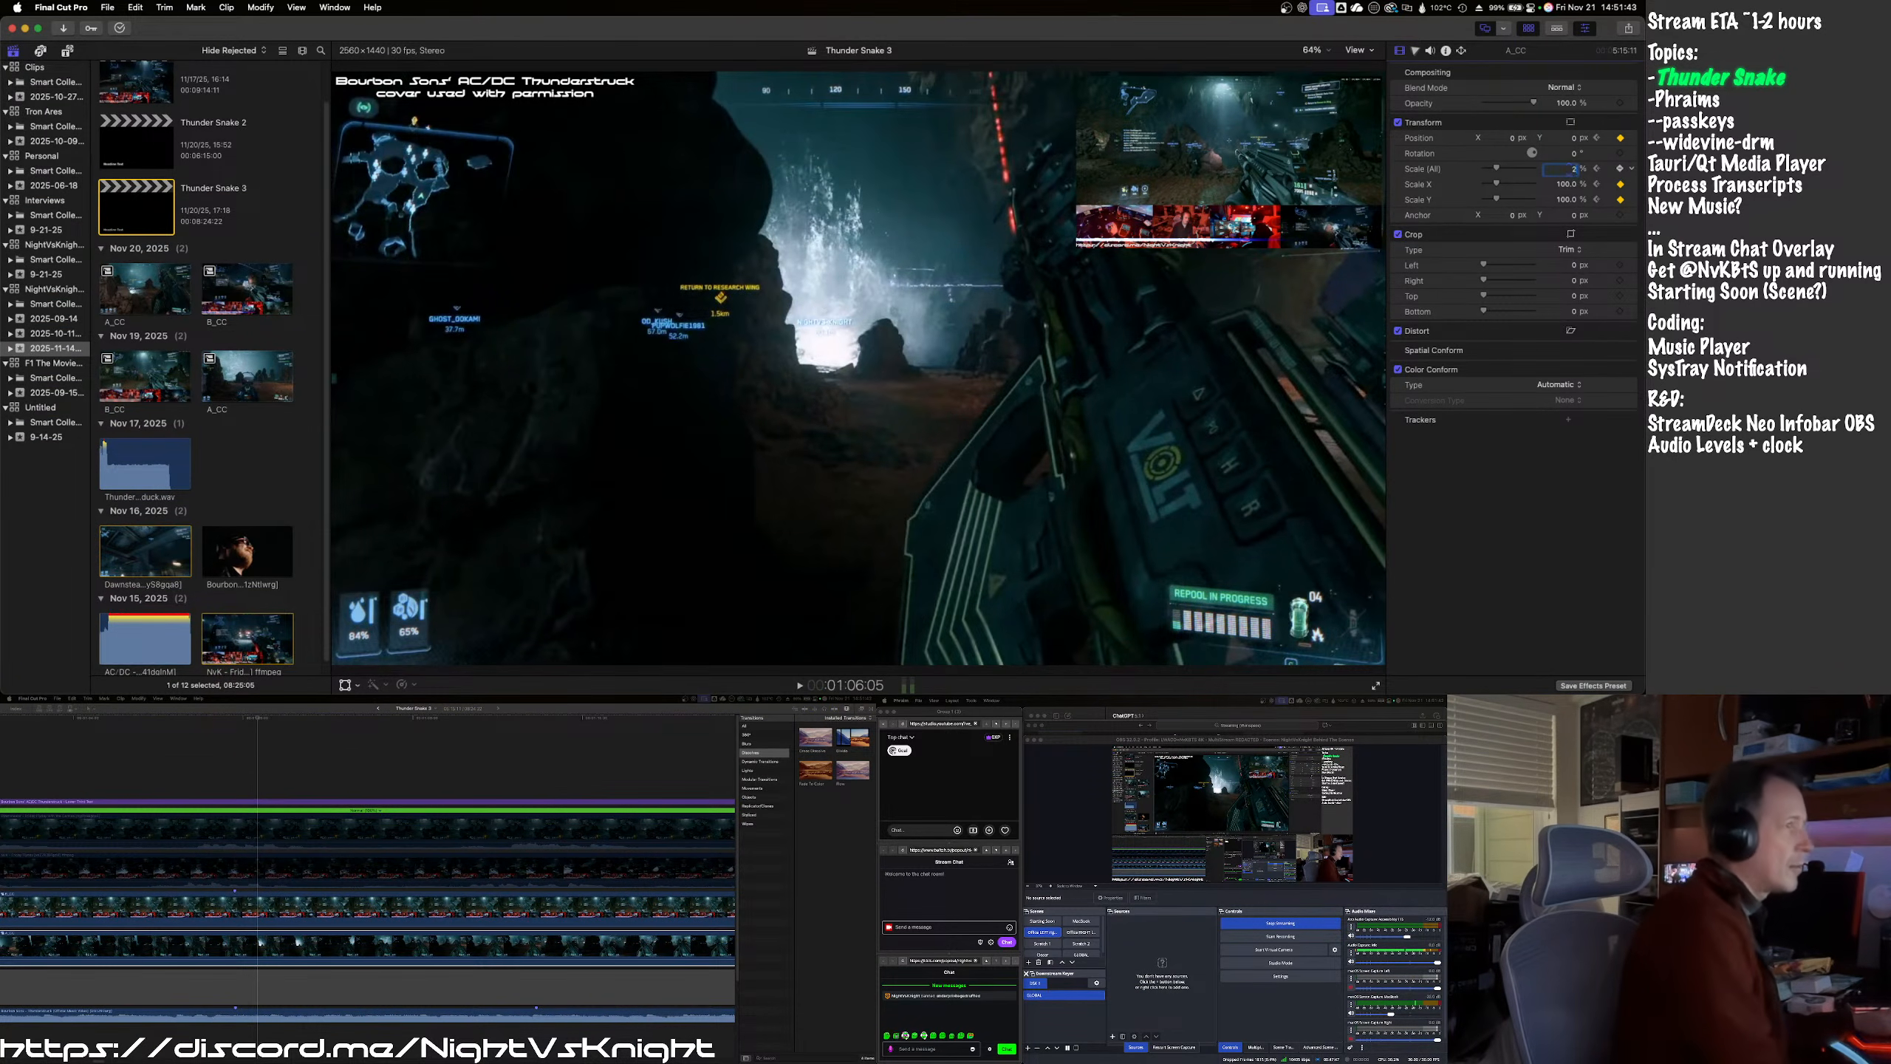
- Set the A_CC clip's scale to 29 % and its position to X 900 px, Y 500 px at 01:06:05
key("Tab")
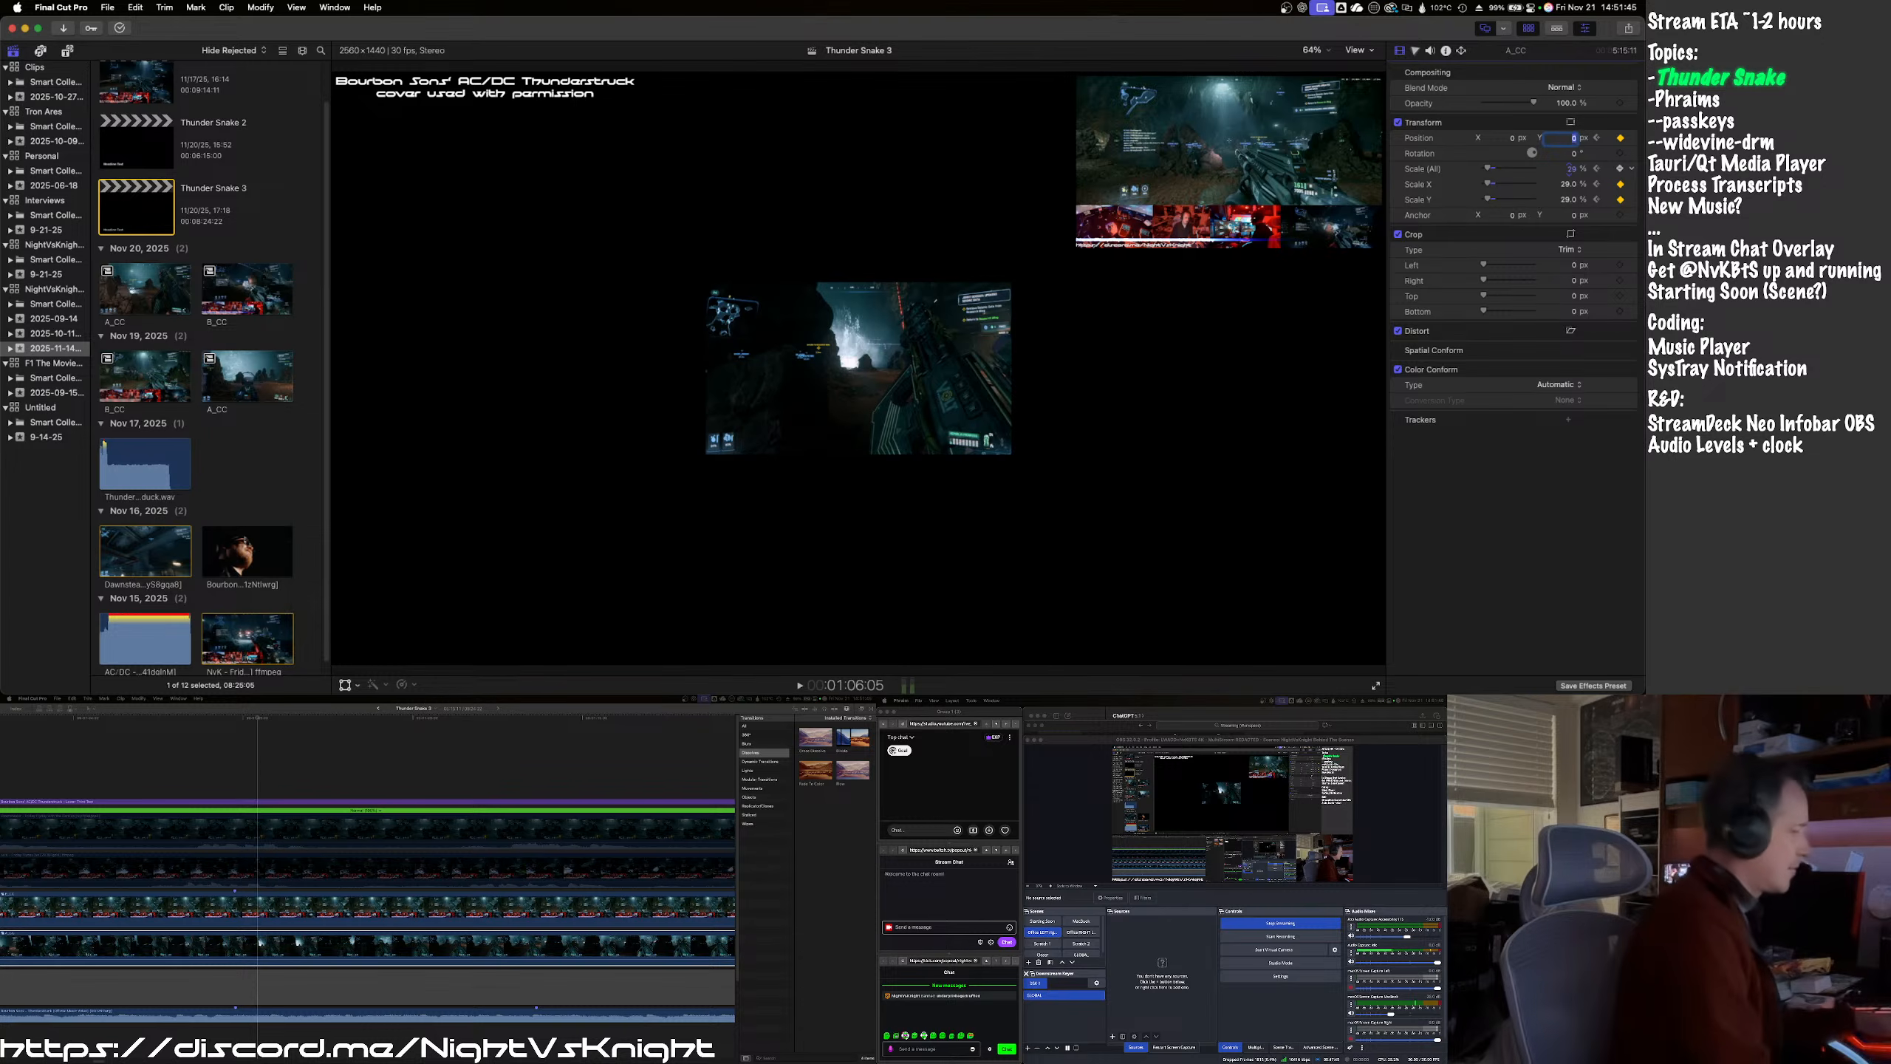
key("Return")
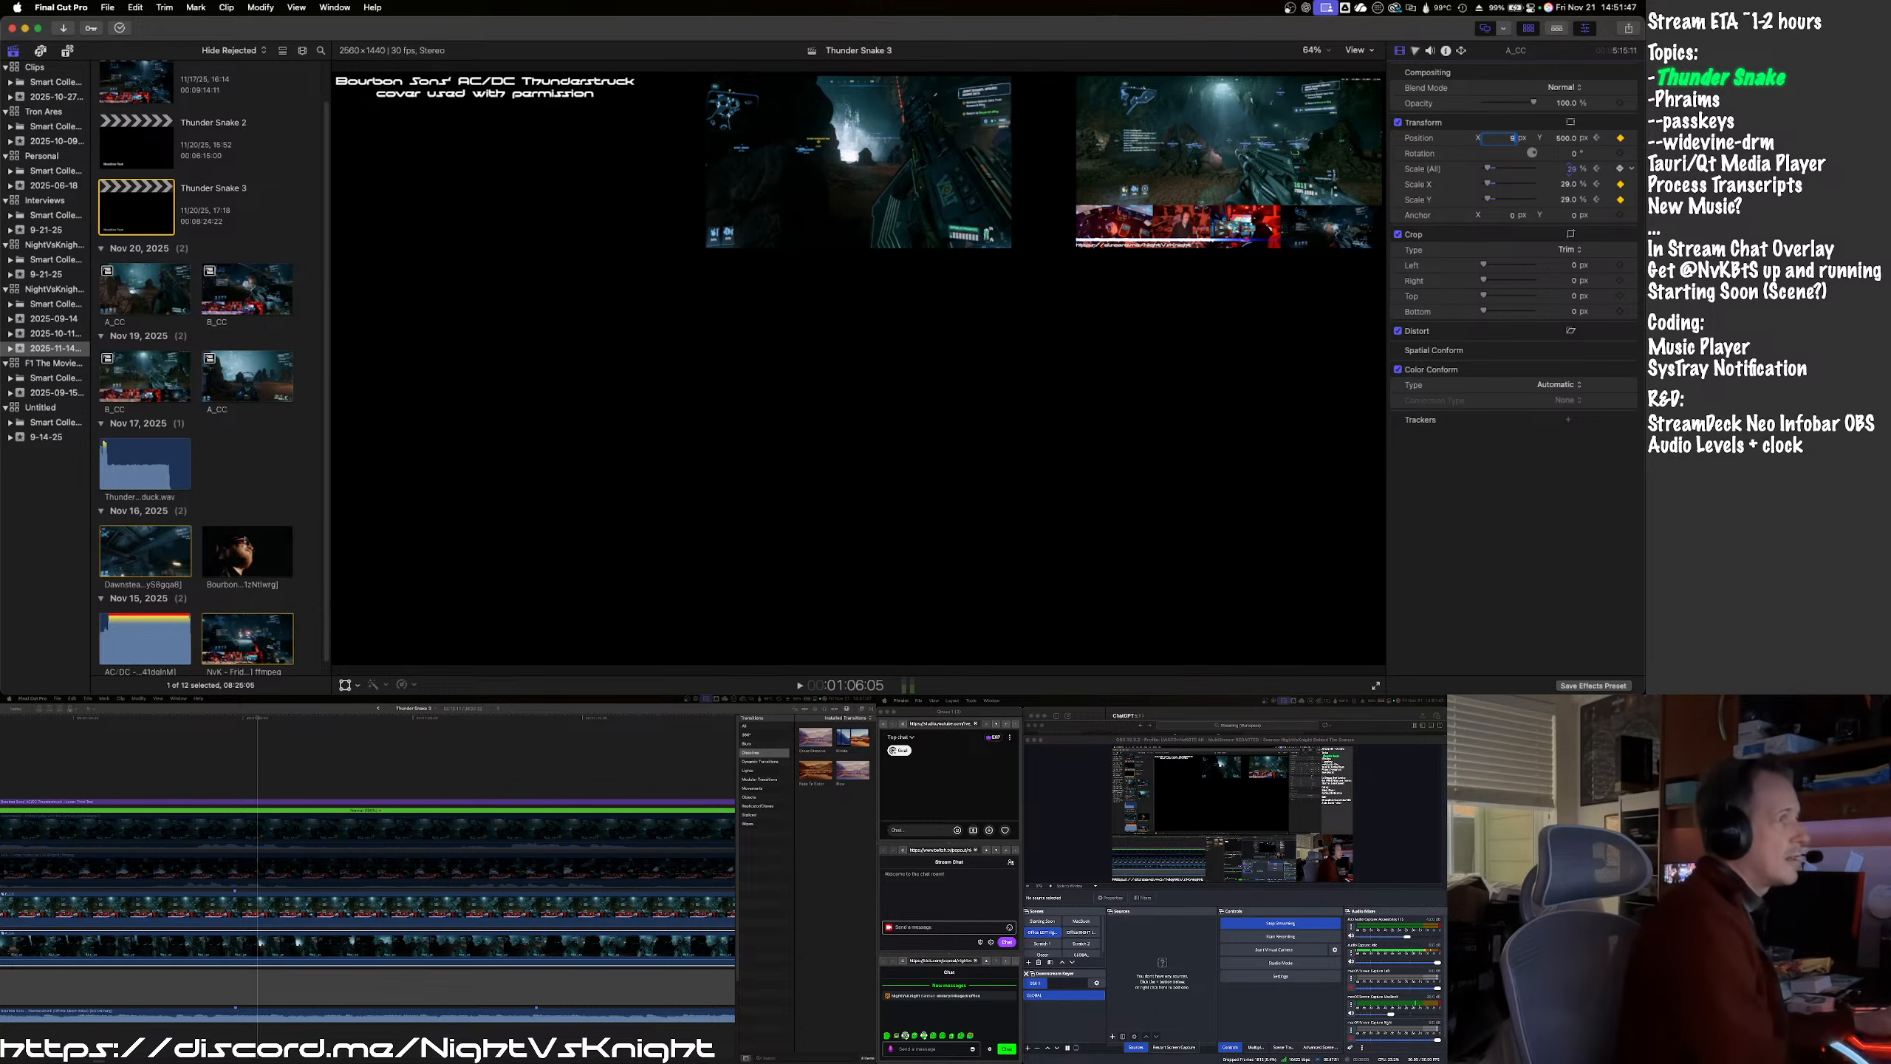
type("900")
key("Return")
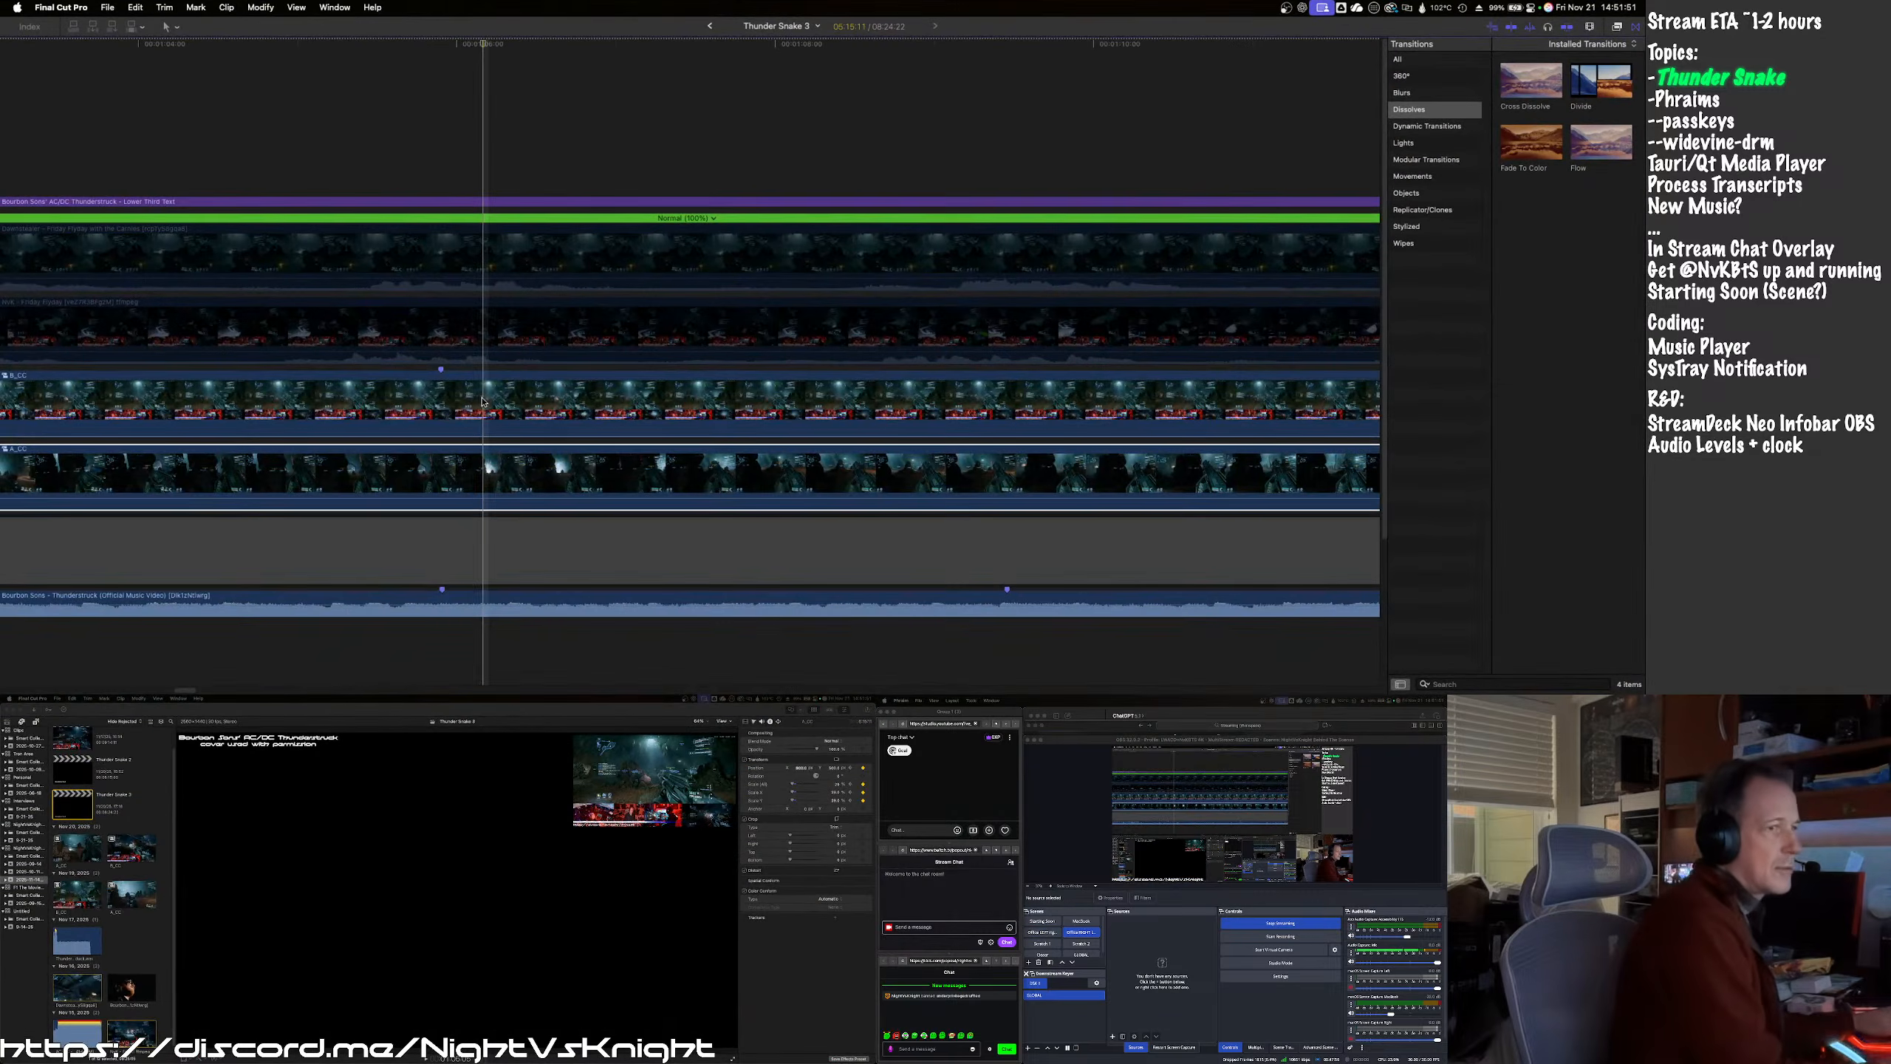
- Set the B_CC clip's scale to 100 % and its position to X 0 px, Y 0 px at 01:06:05
left_click(487, 401)
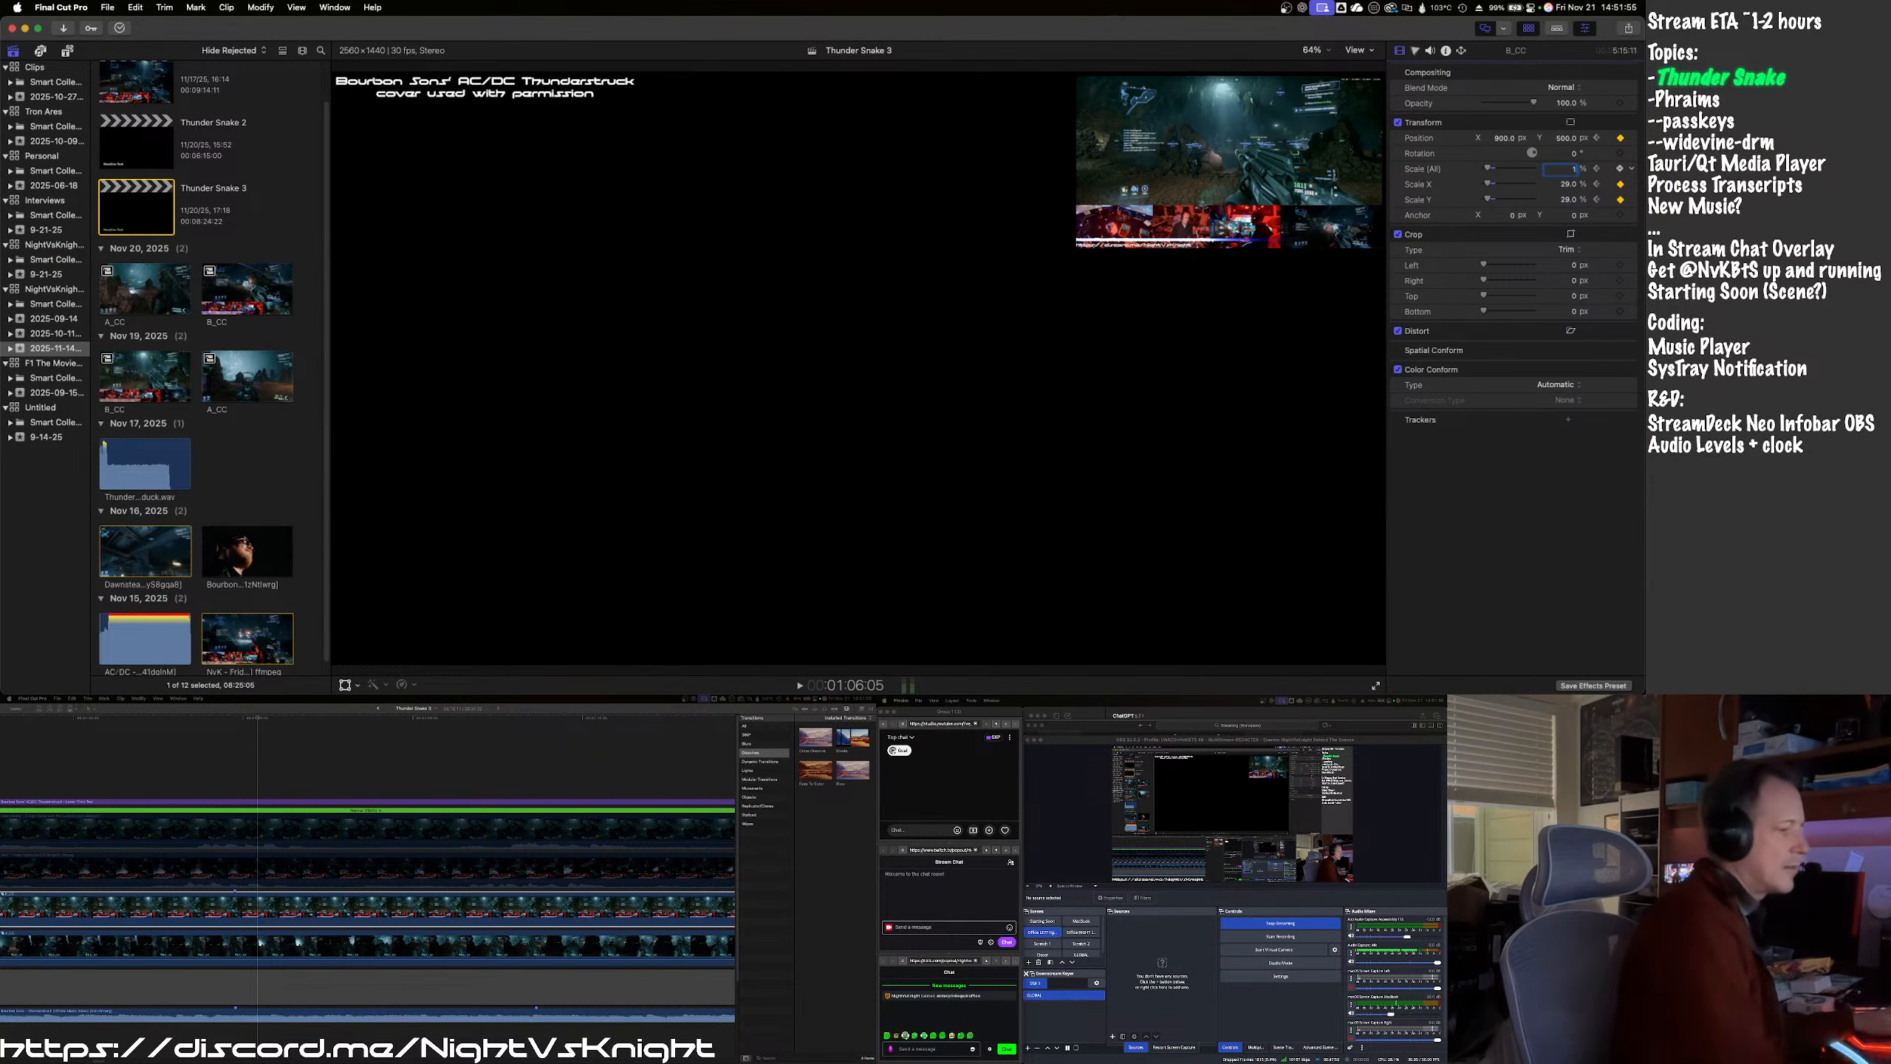
key("shift+Tab")
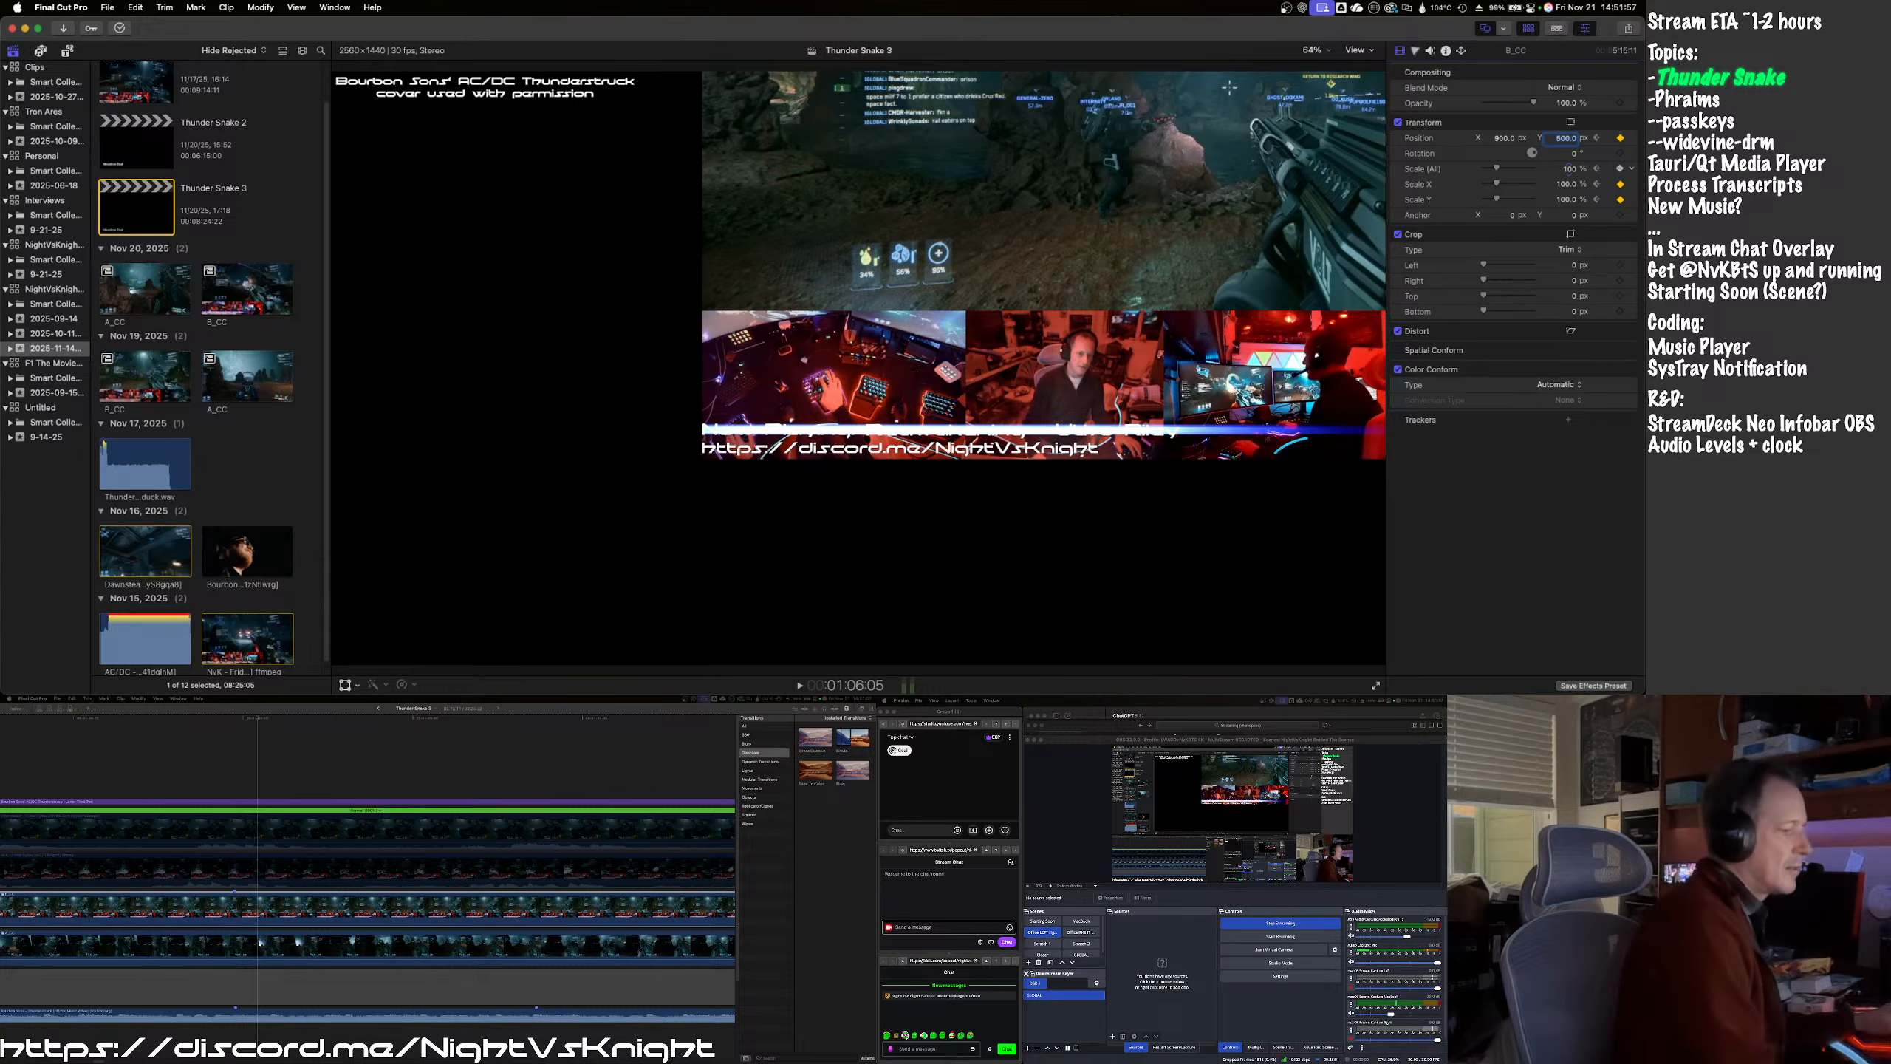
type("0")
key("Tab")
key("Return")
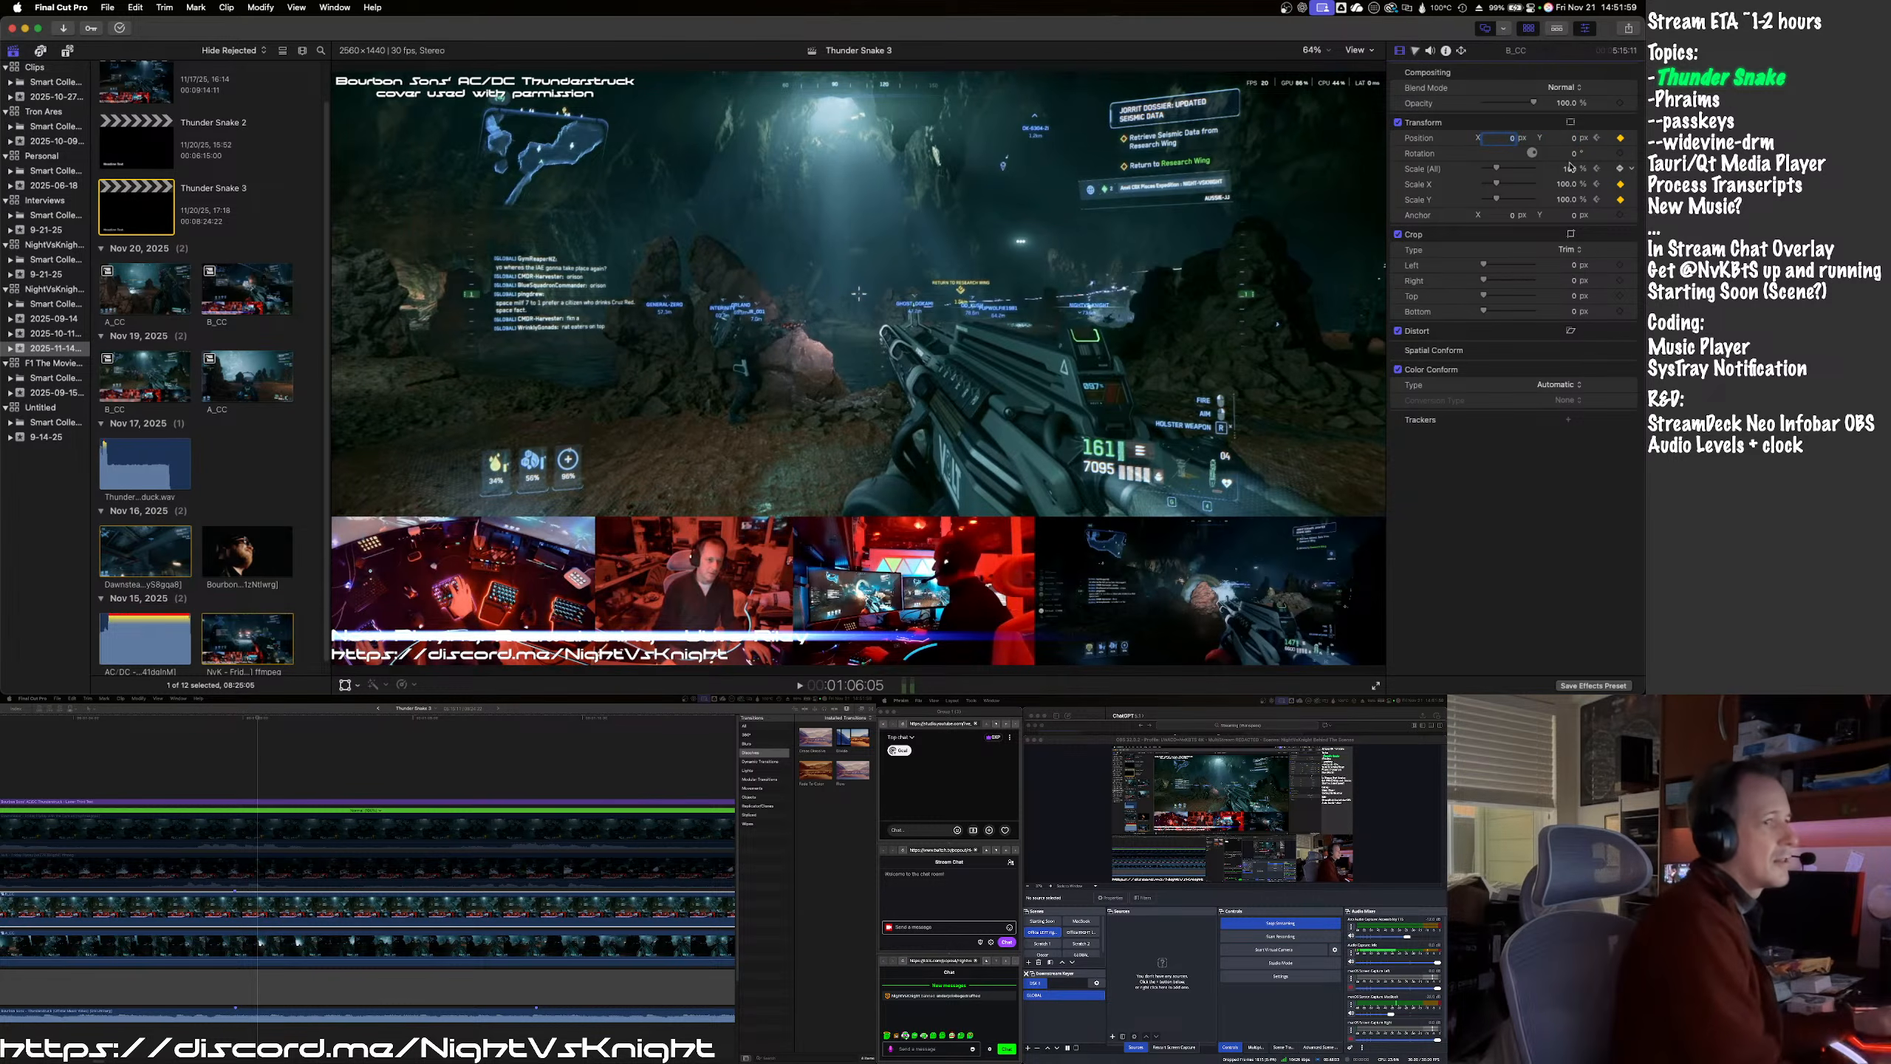
- Play back the picture-in-picture swap around 1:06 to check its timing against the music
left_click(78, 763)
key("space")
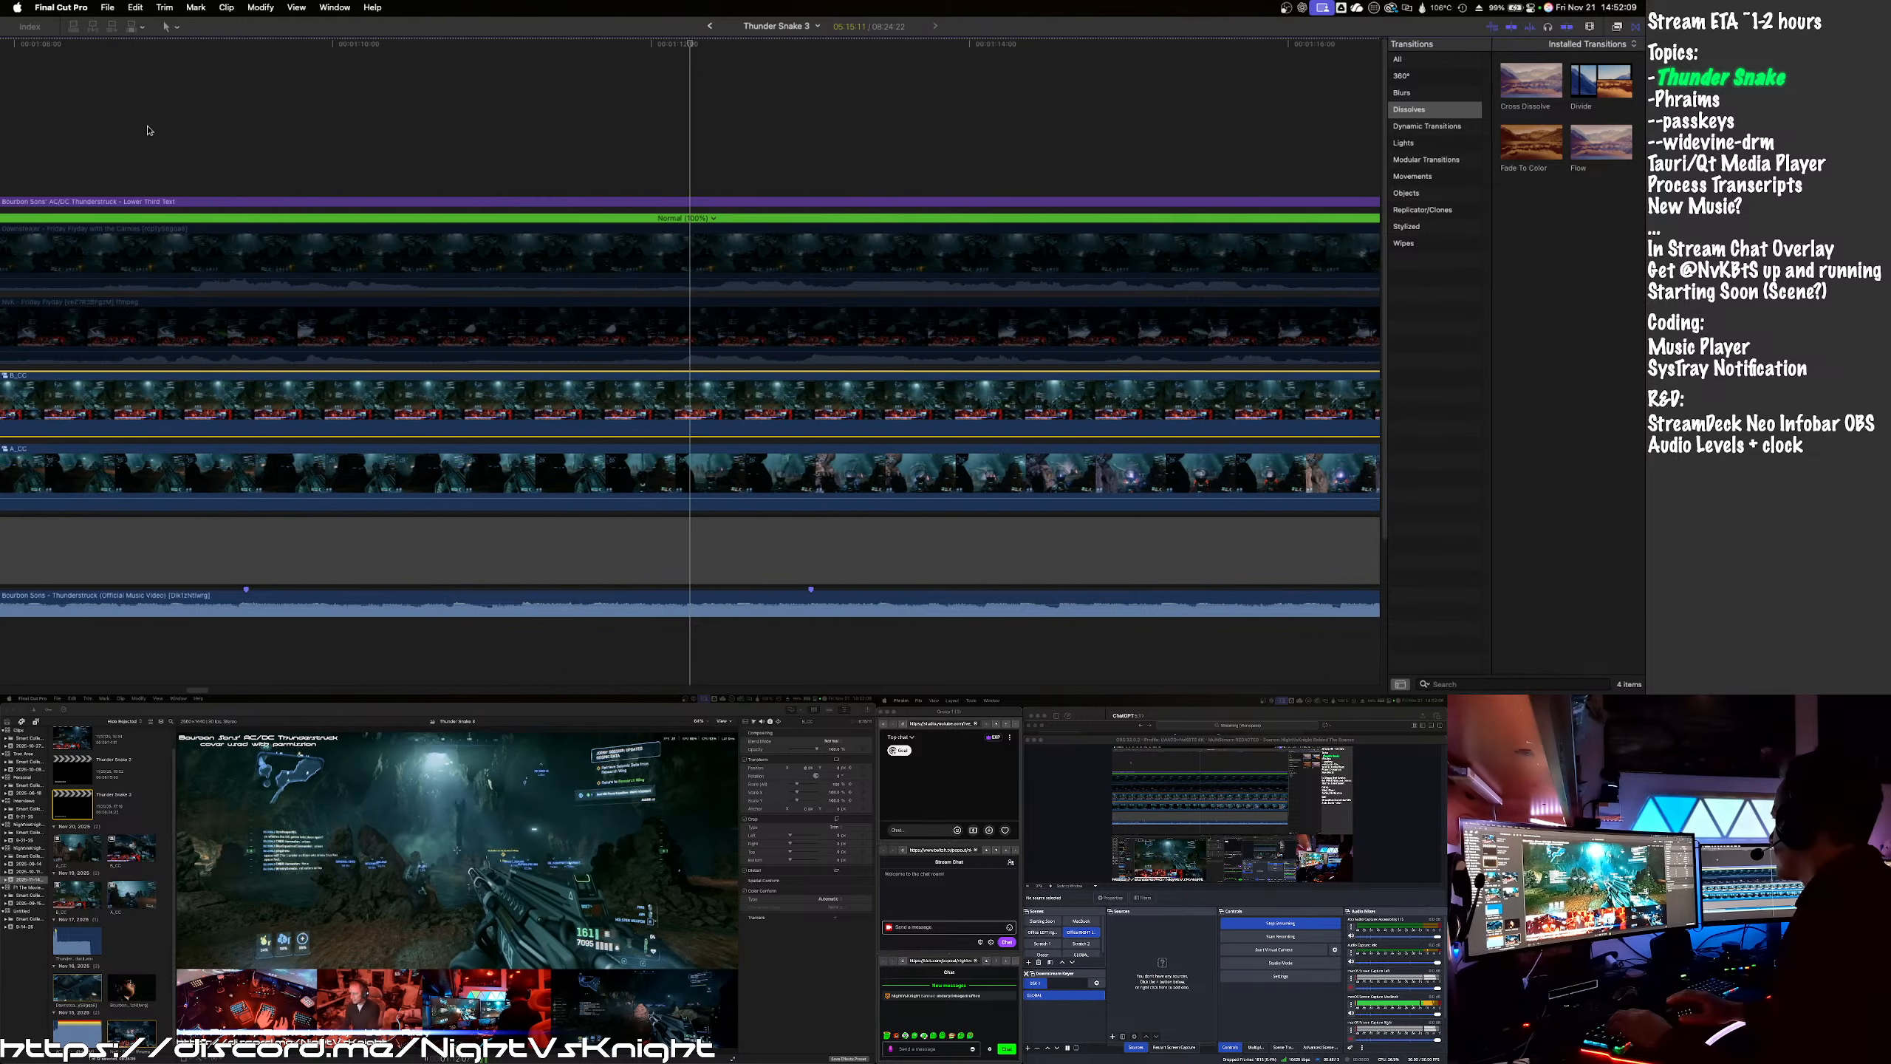
key("space")
scroll(148, 130, "left", 5)
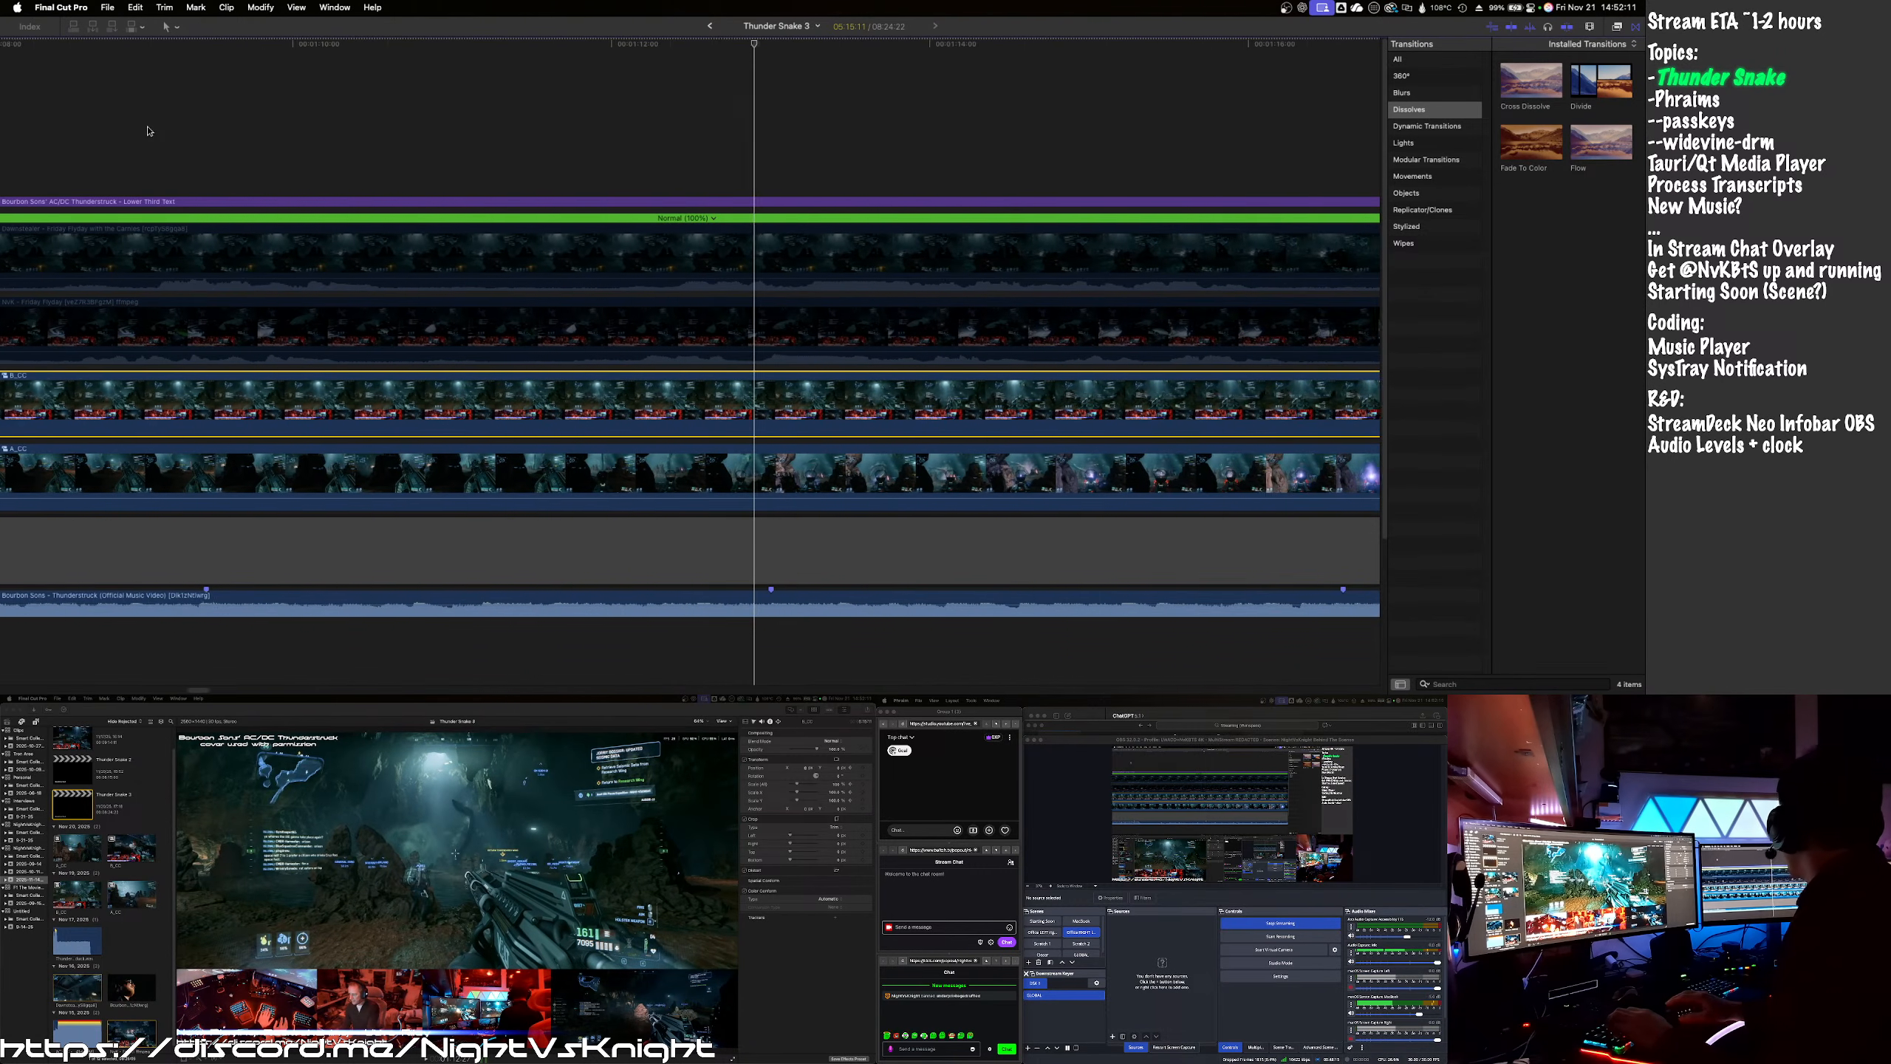
scroll(152, 138, "left", 5)
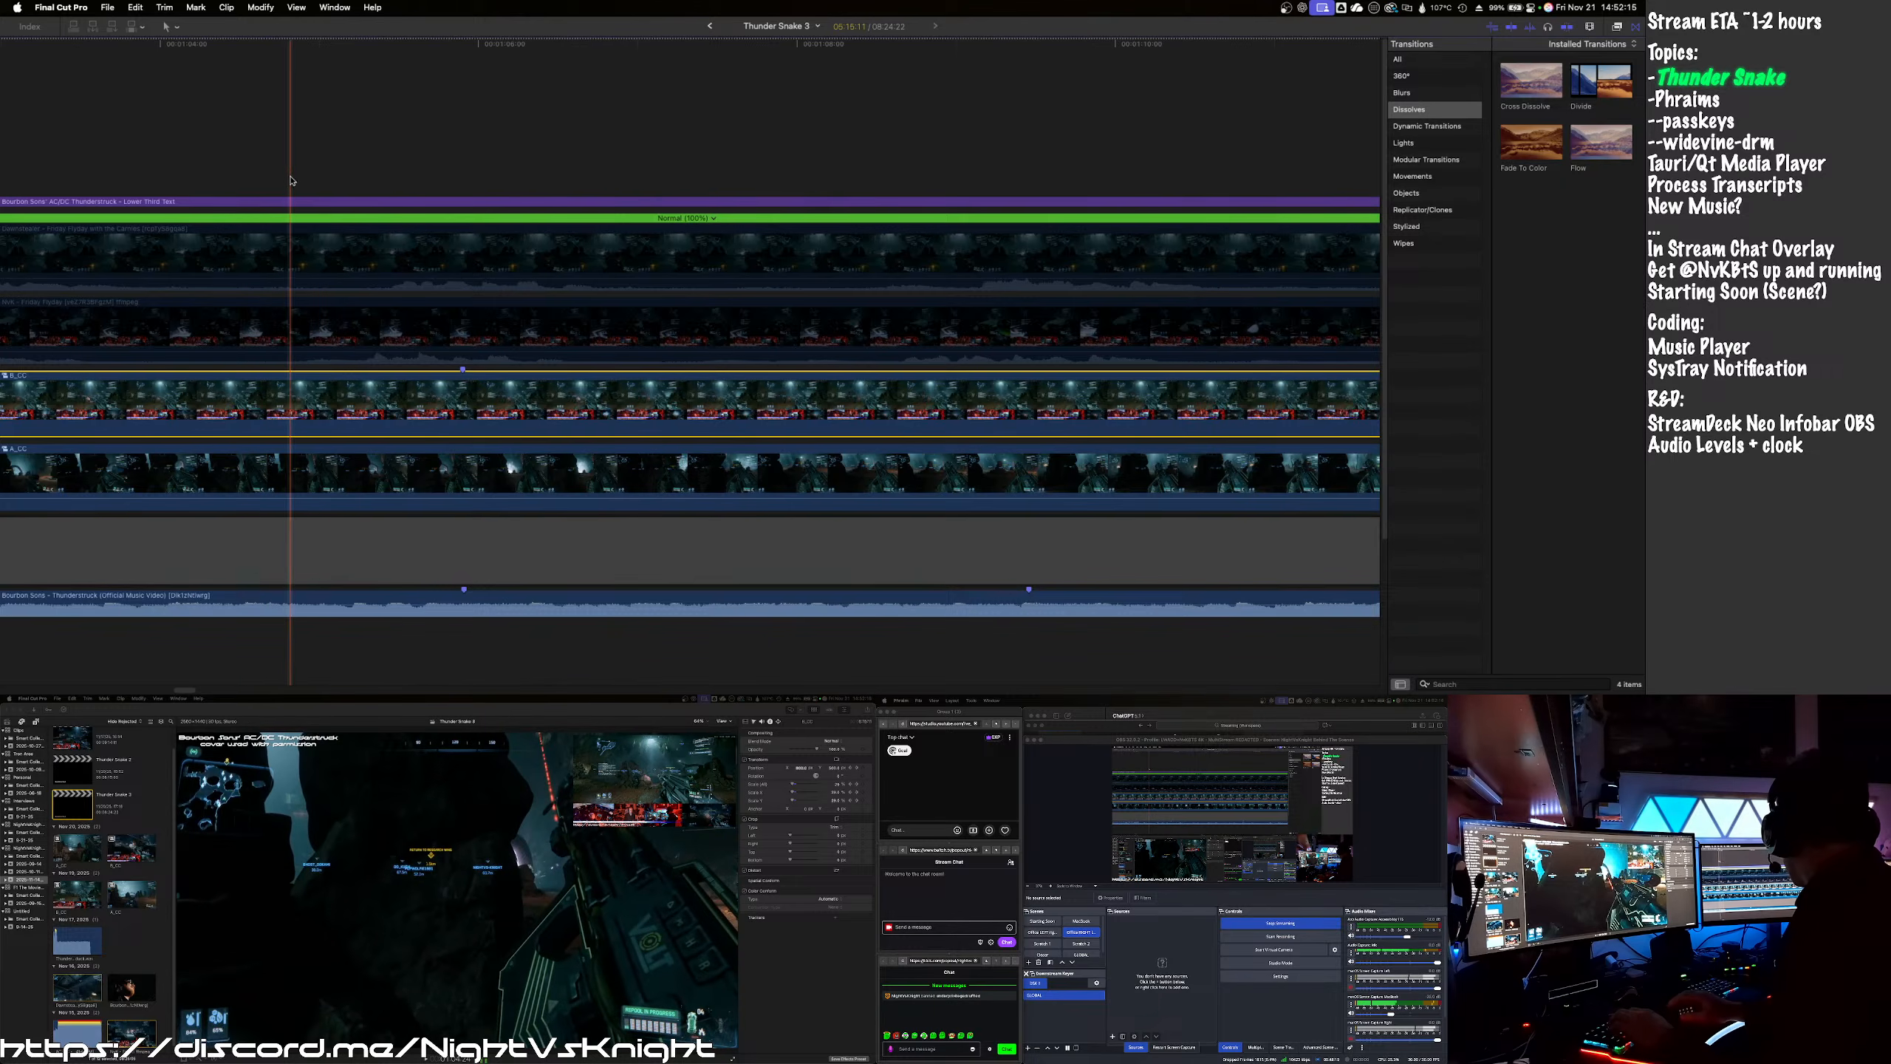
key("space")
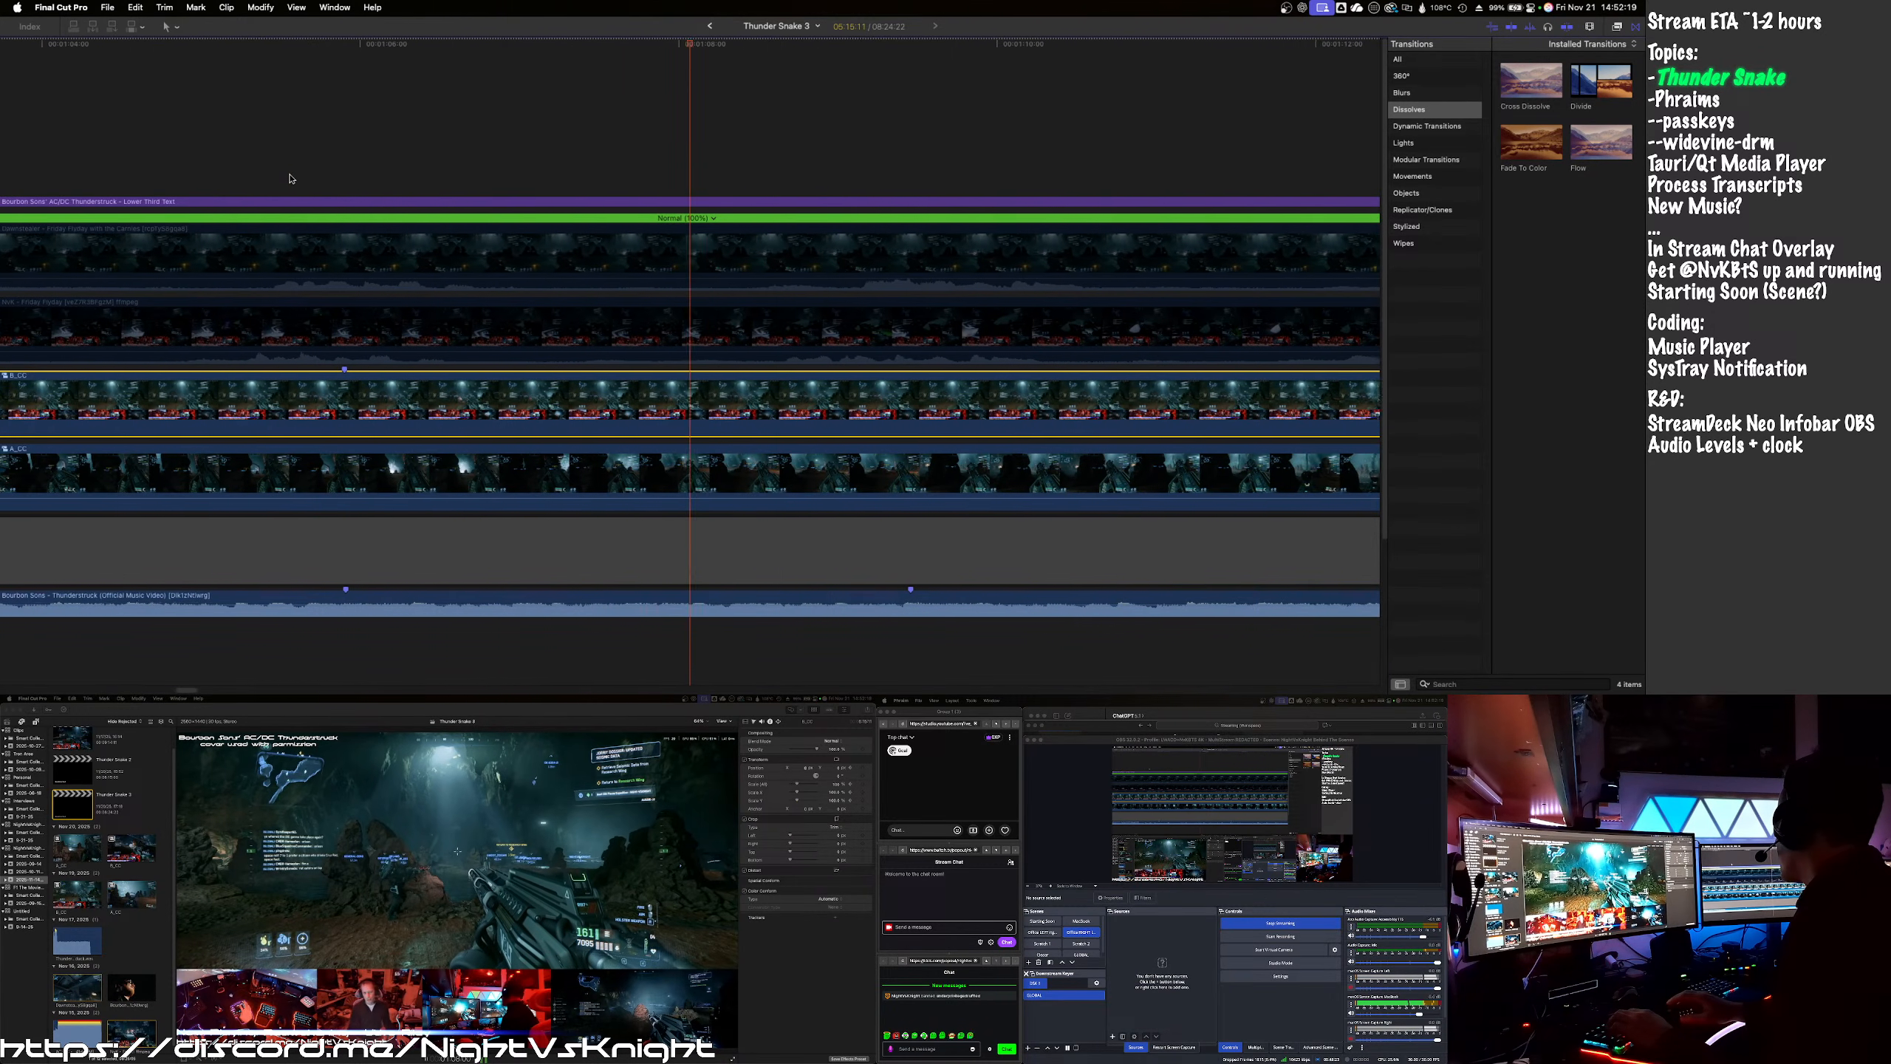
key("space")
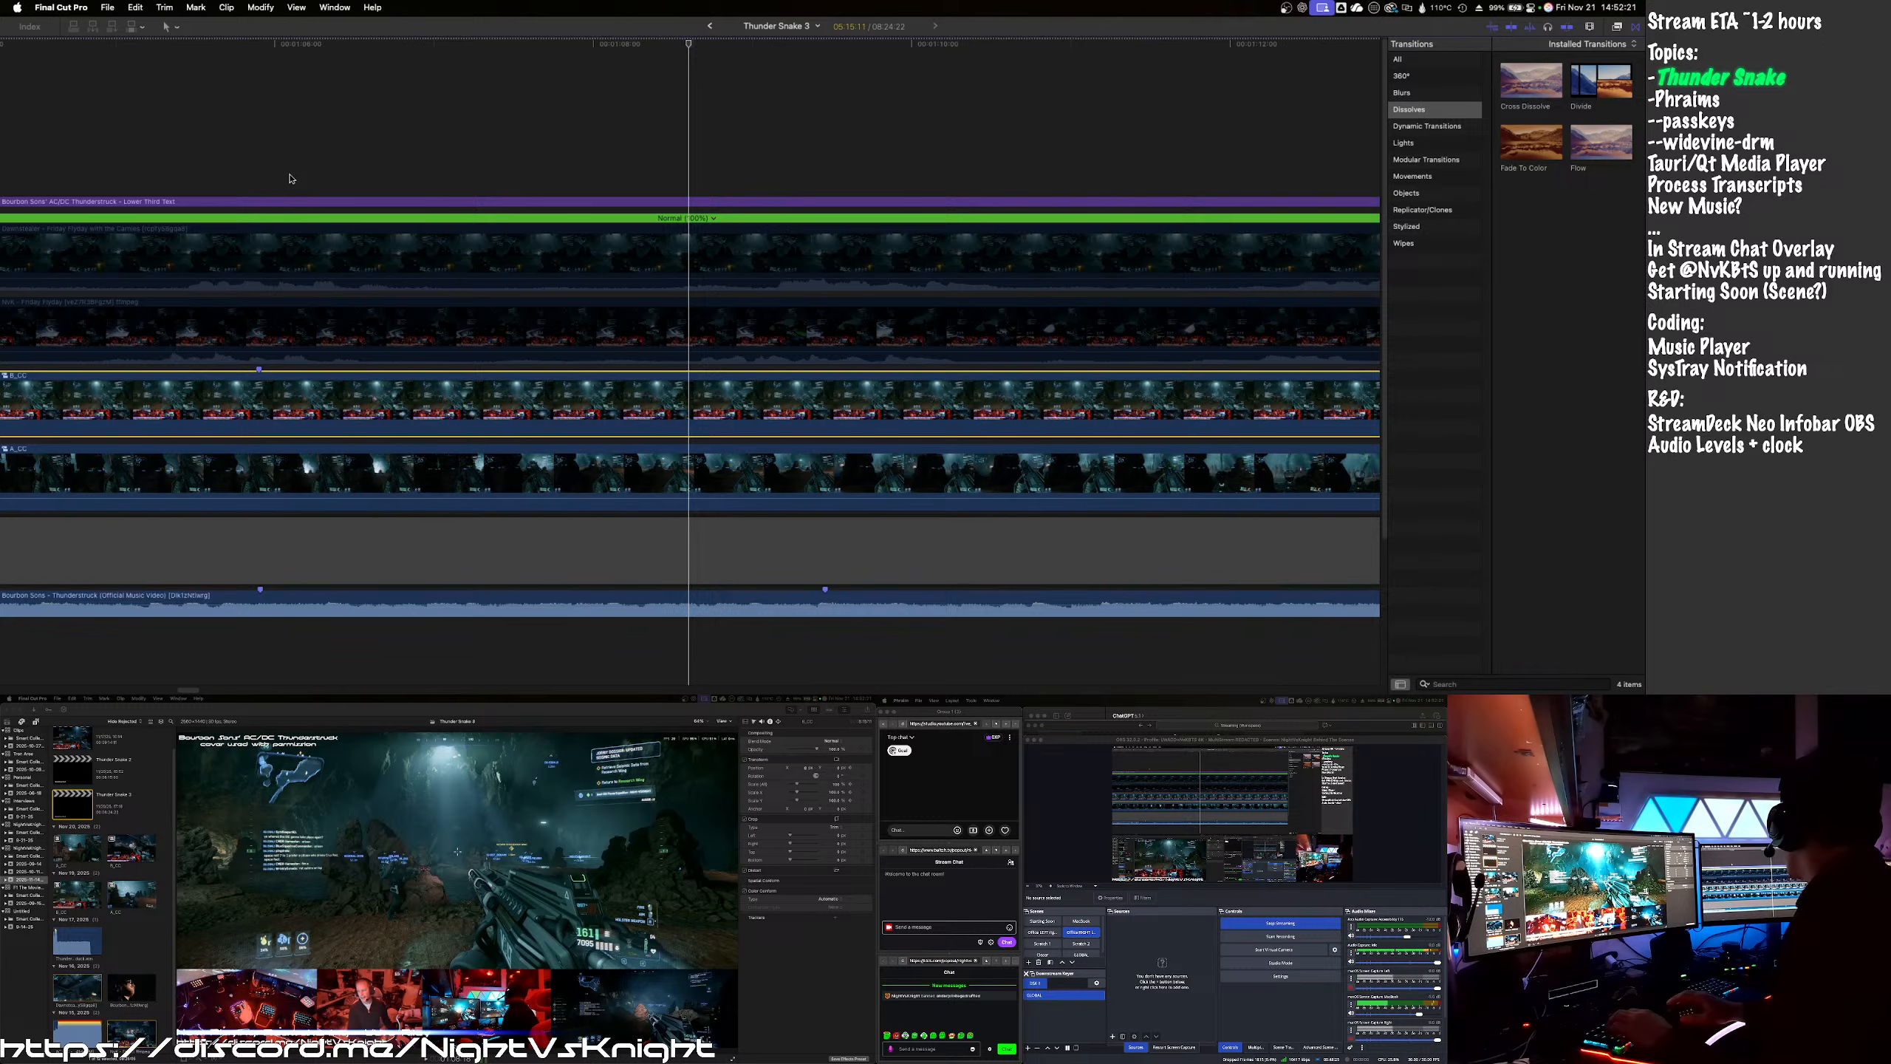
- Undo the scale and position edits, the swap keyframes and the B_CC marker around 1:06
key("super+z")
key("super+z")
key("super+z")
key("super+z")
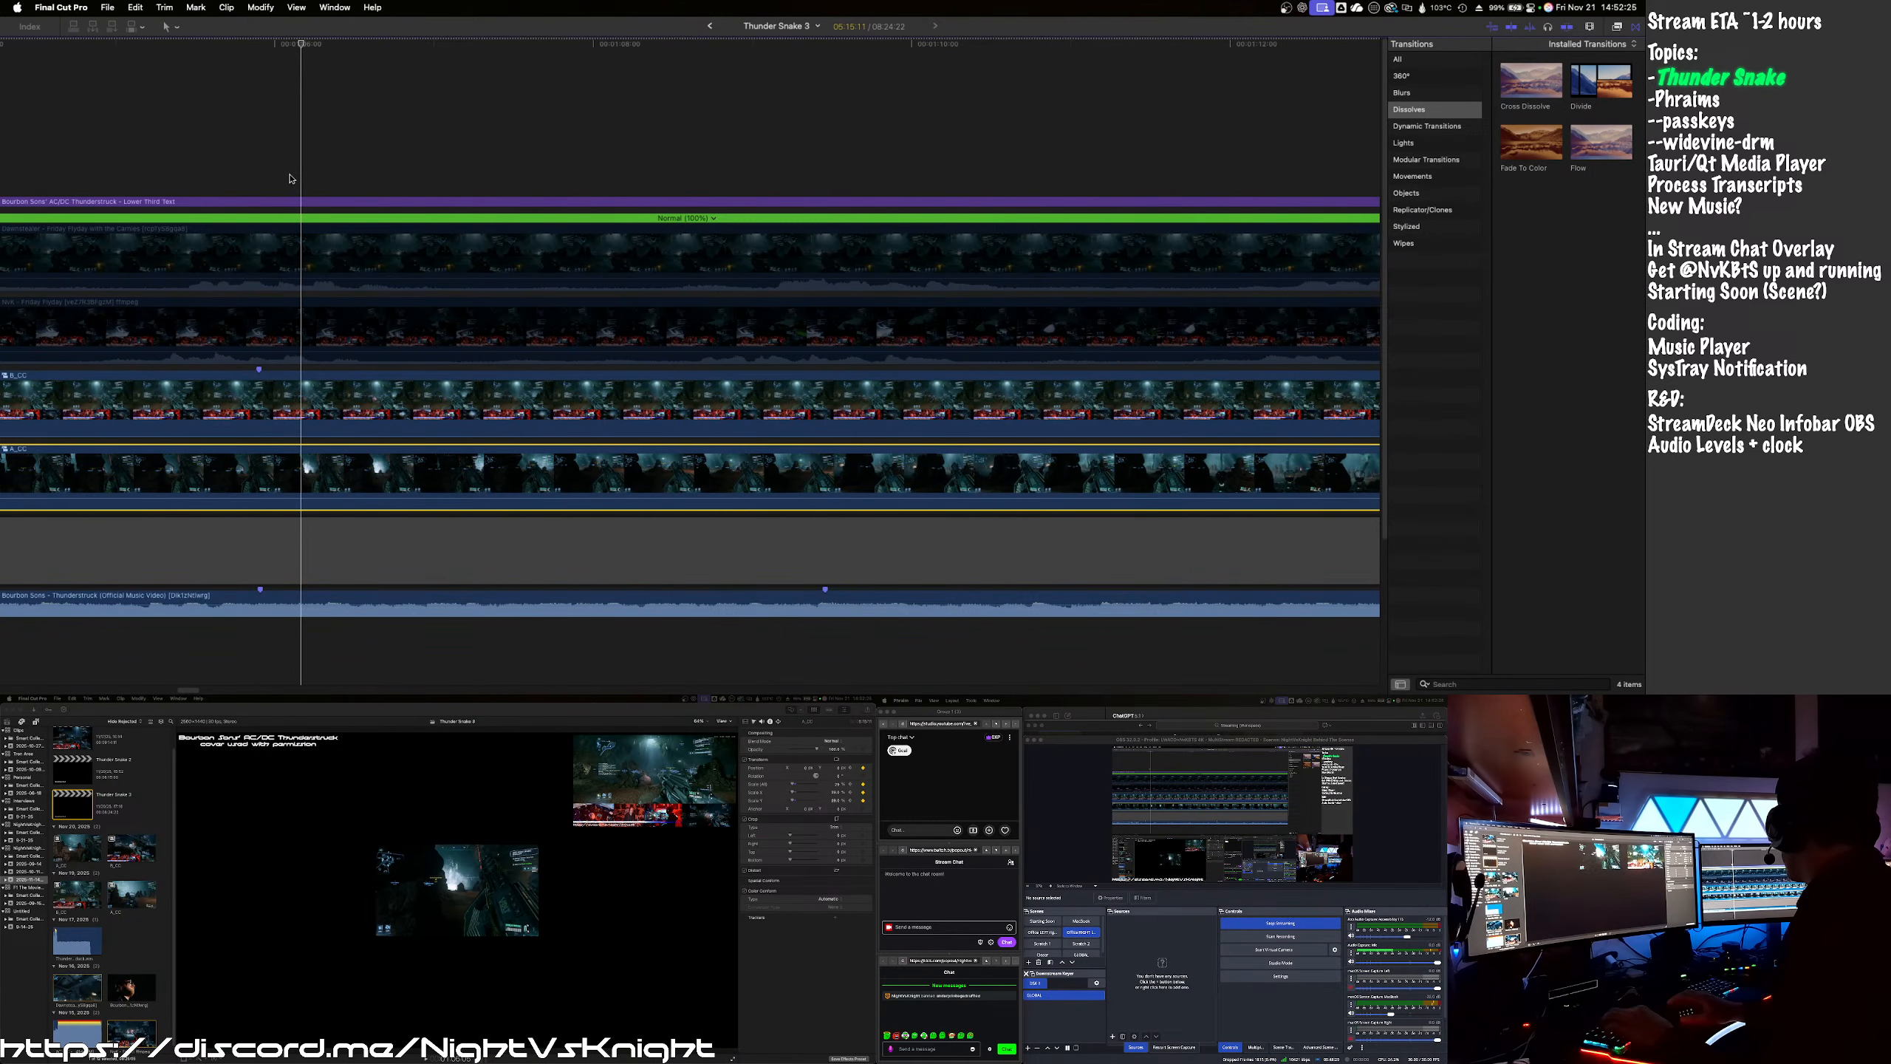
key("super+z")
key("super+z")
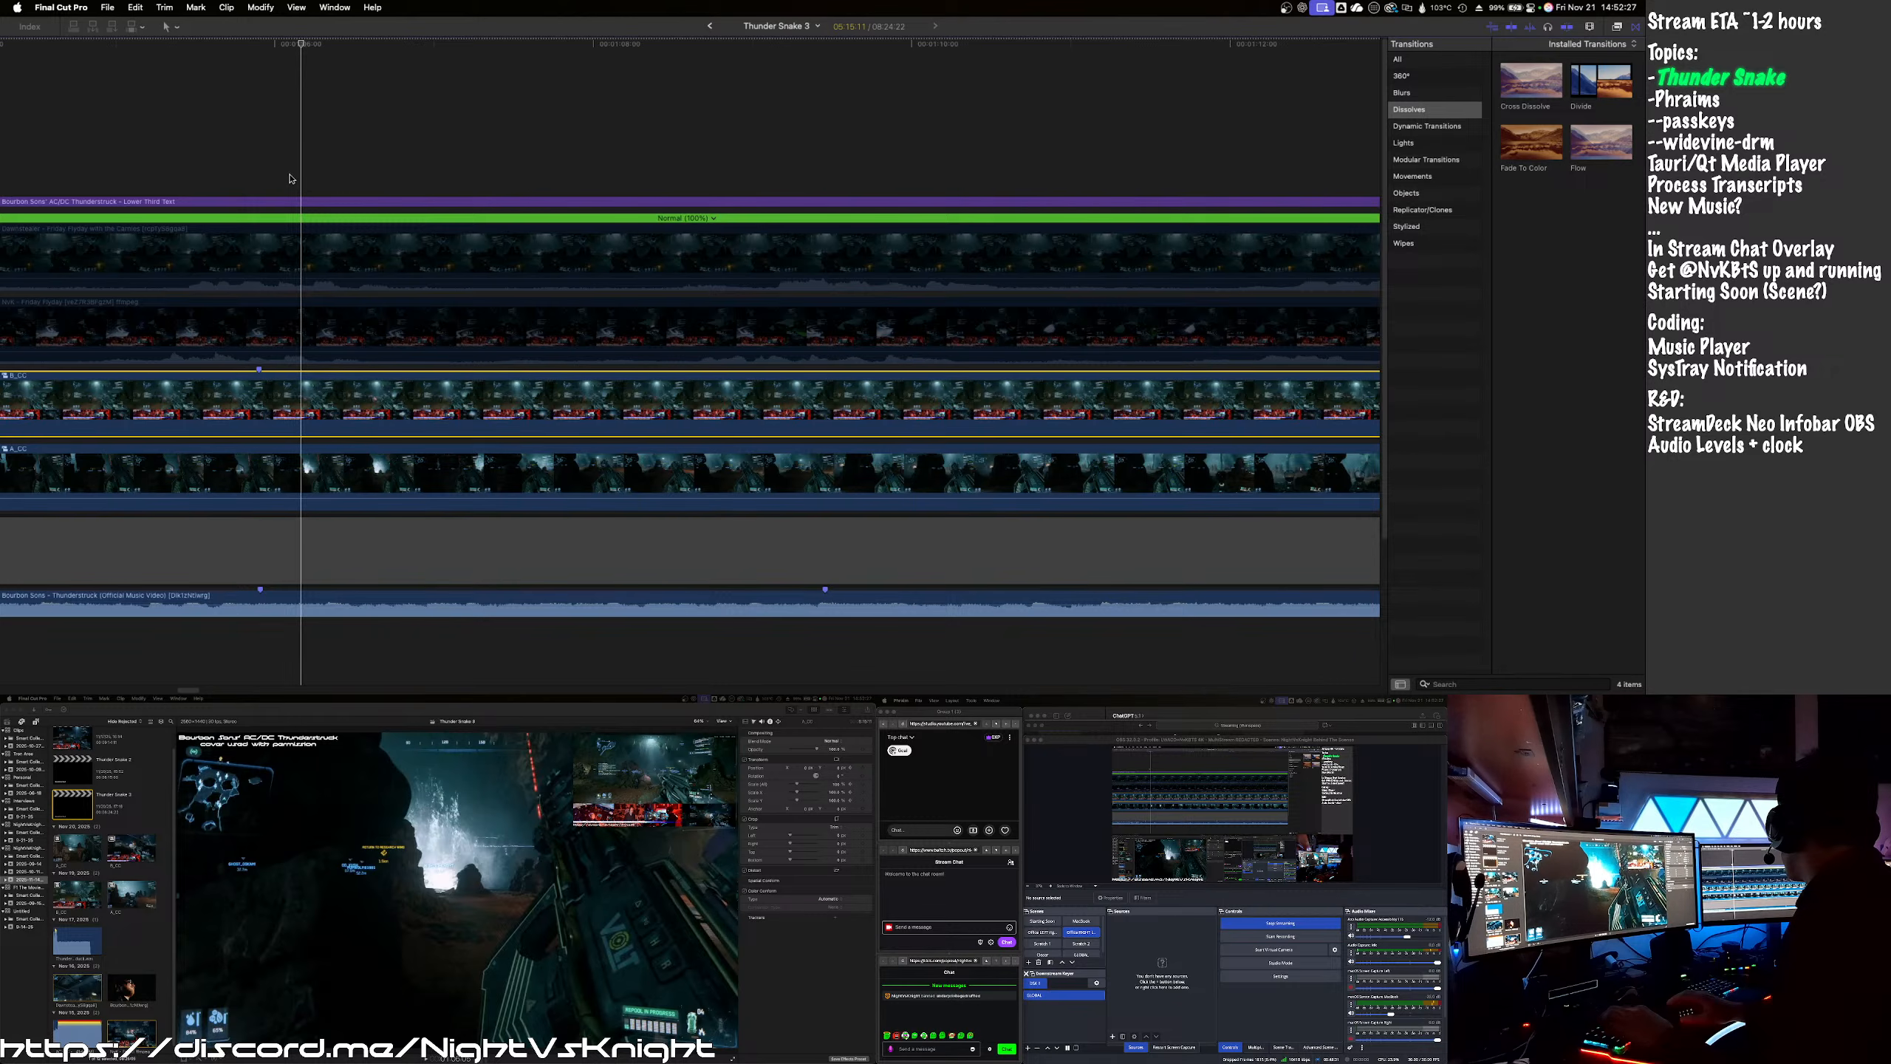
key("super+z")
key("super+z")
key("super+z")
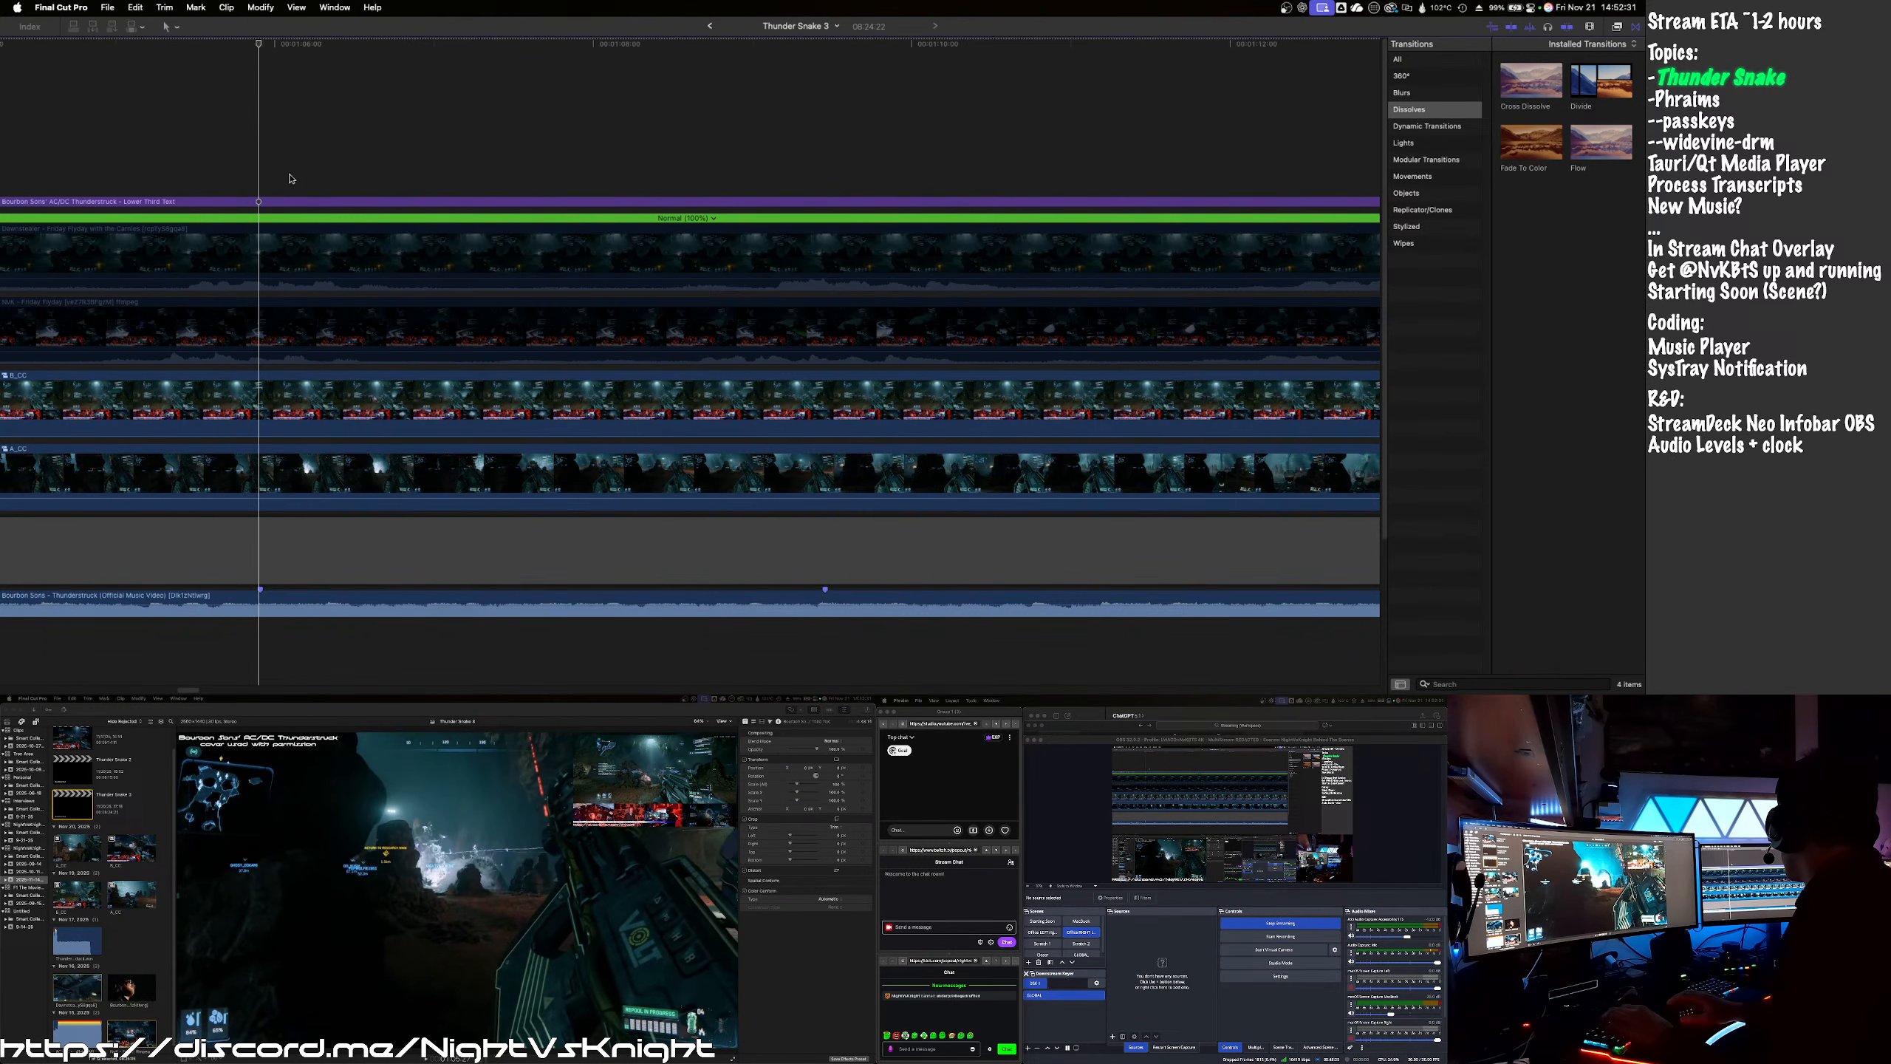
- Play on from the music marker before 1:06 and examine the footage frame by frame to find a better swap point
key("space")
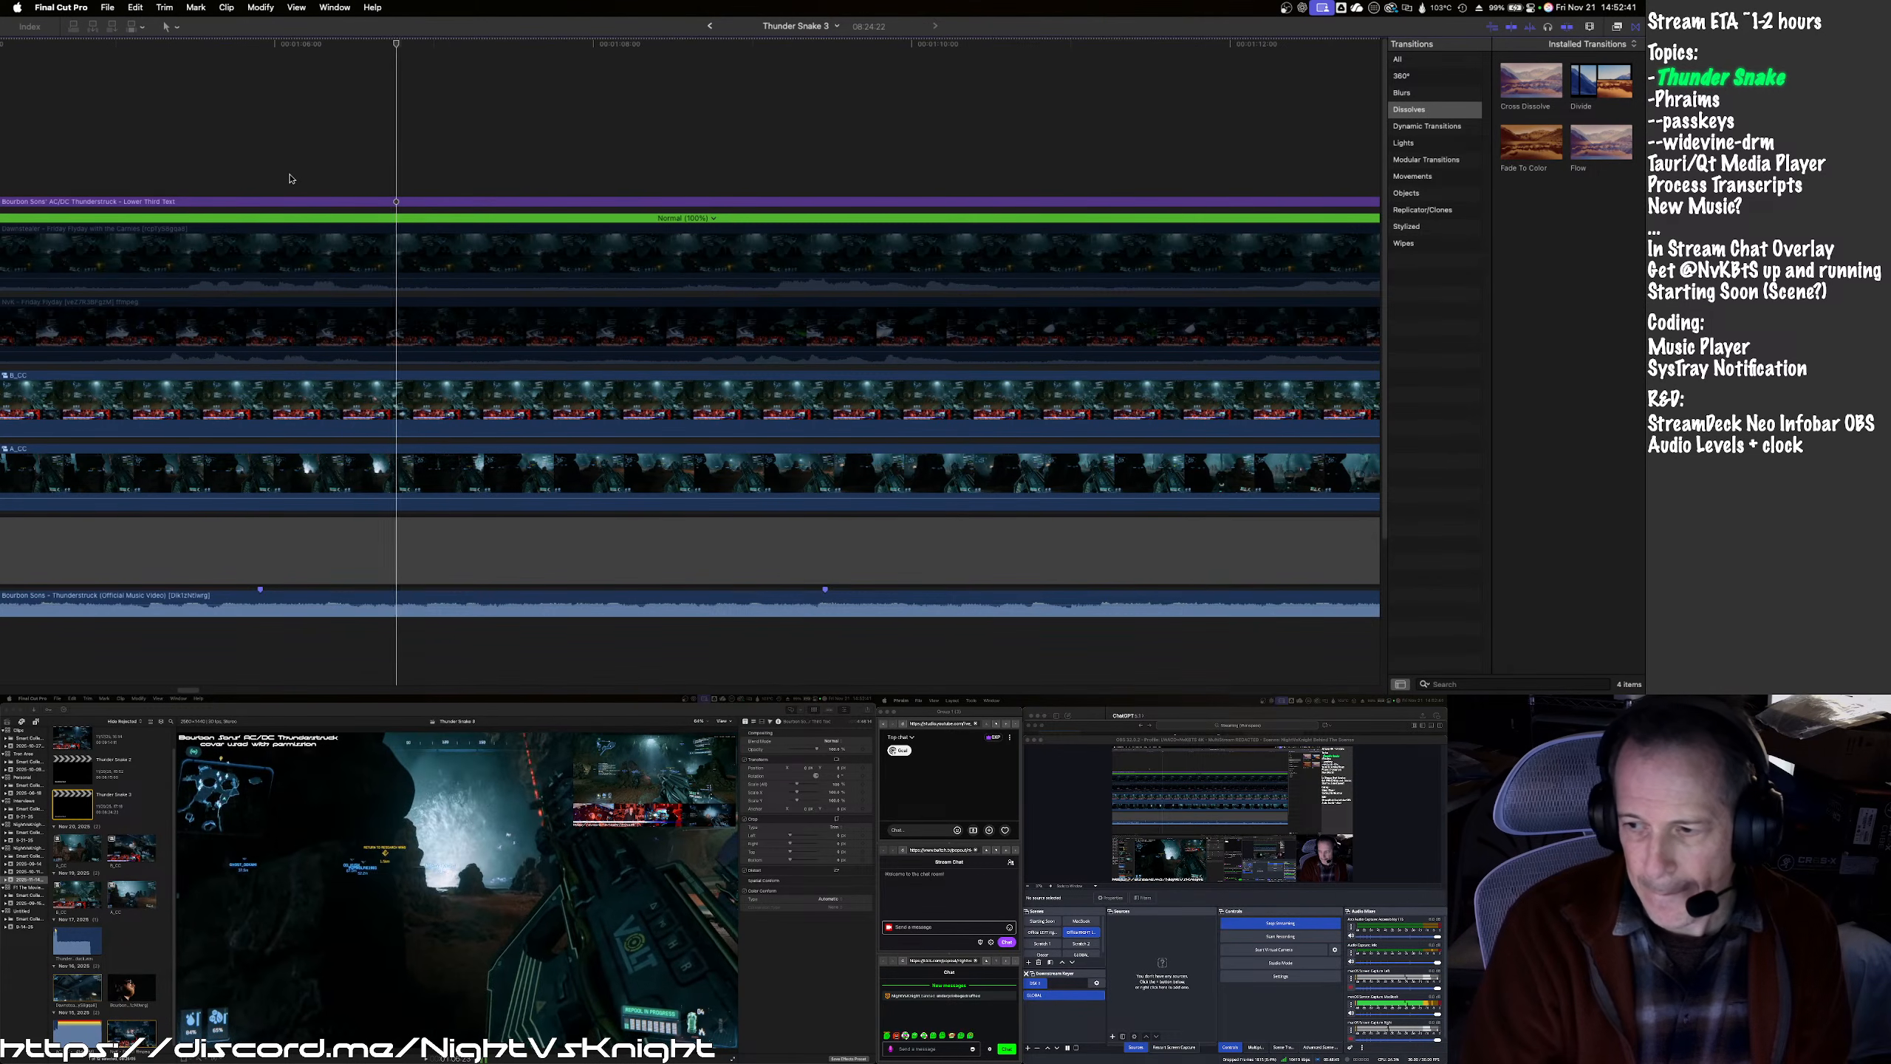
key("space")
key("space")
key("Left")
key("Left")
key("Left")
key("Left")
key("Left")
key("Left")
key("Left")
key("Left")
key("Left")
key("Left")
key("Left")
key("Left")
key("Left")
key("Left")
key("Left")
key("Left")
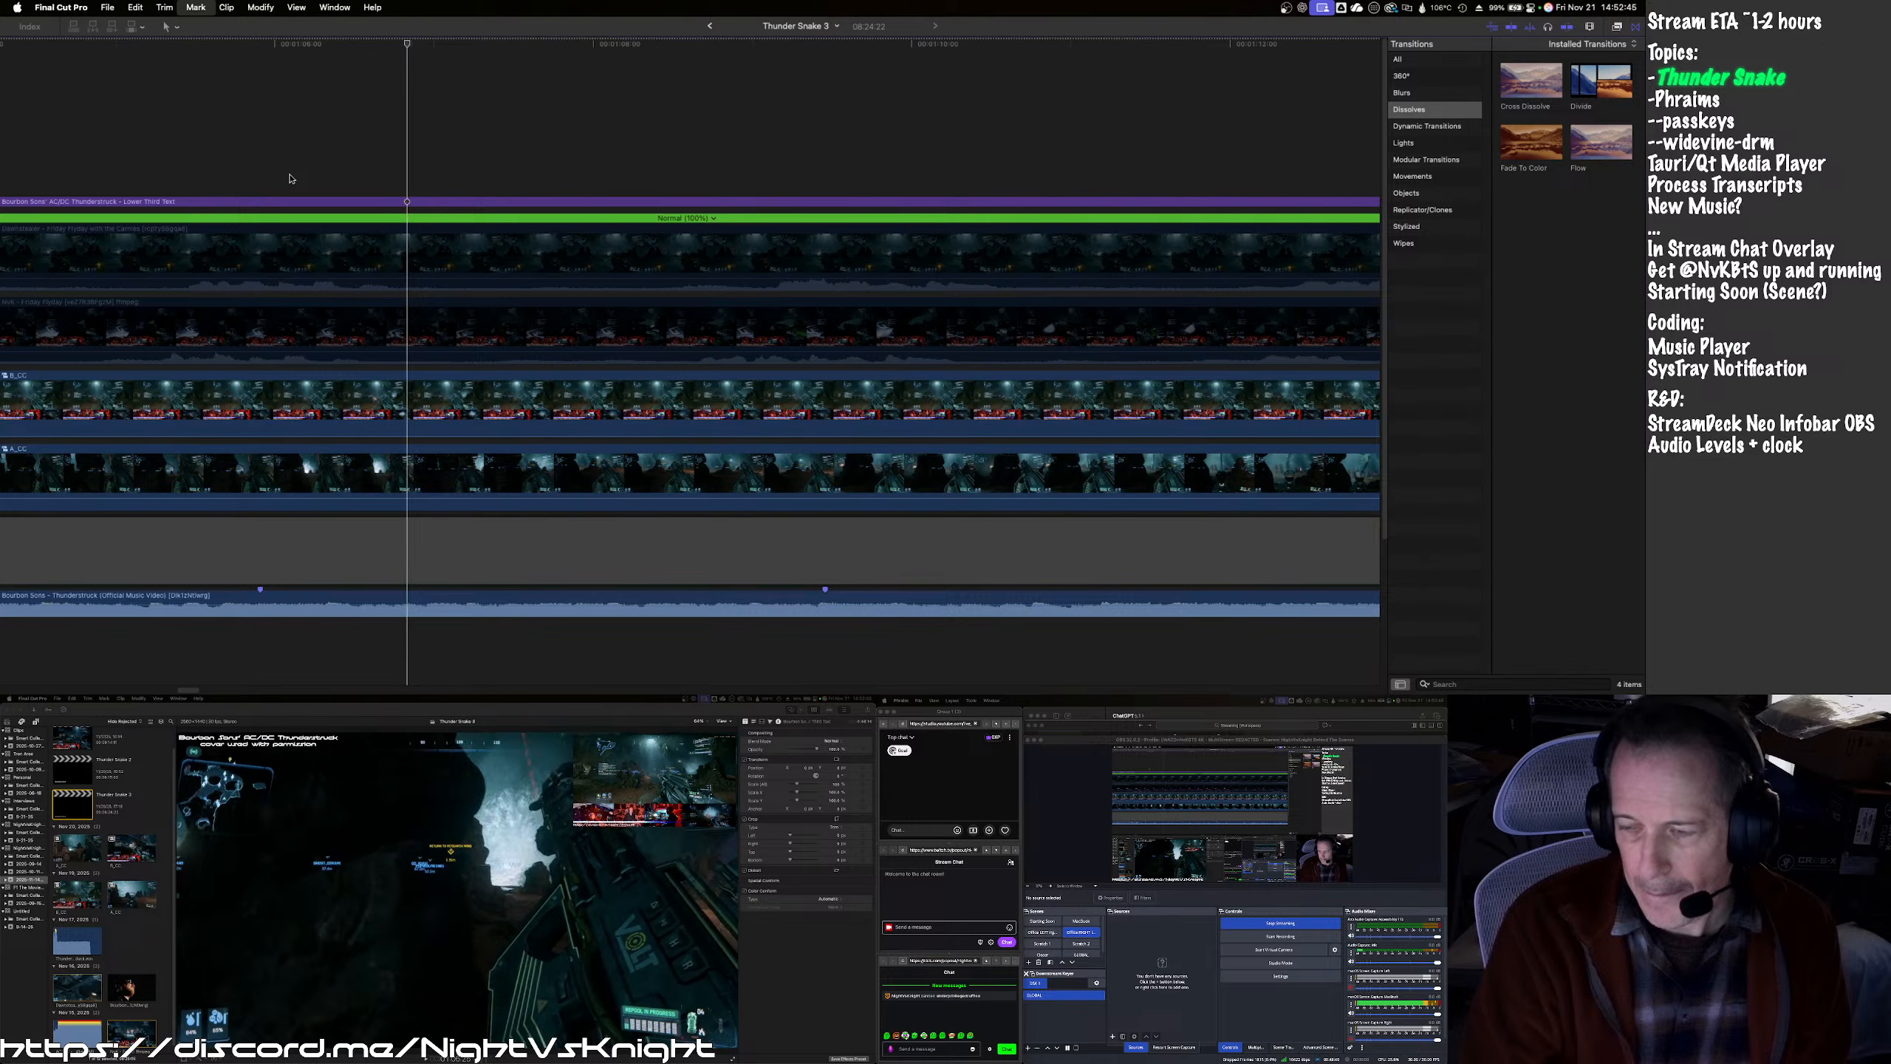
key("Right")
key("Right")
key("Right")
key("Right")
key("Right")
key("Right")
key("Right")
key("Right")
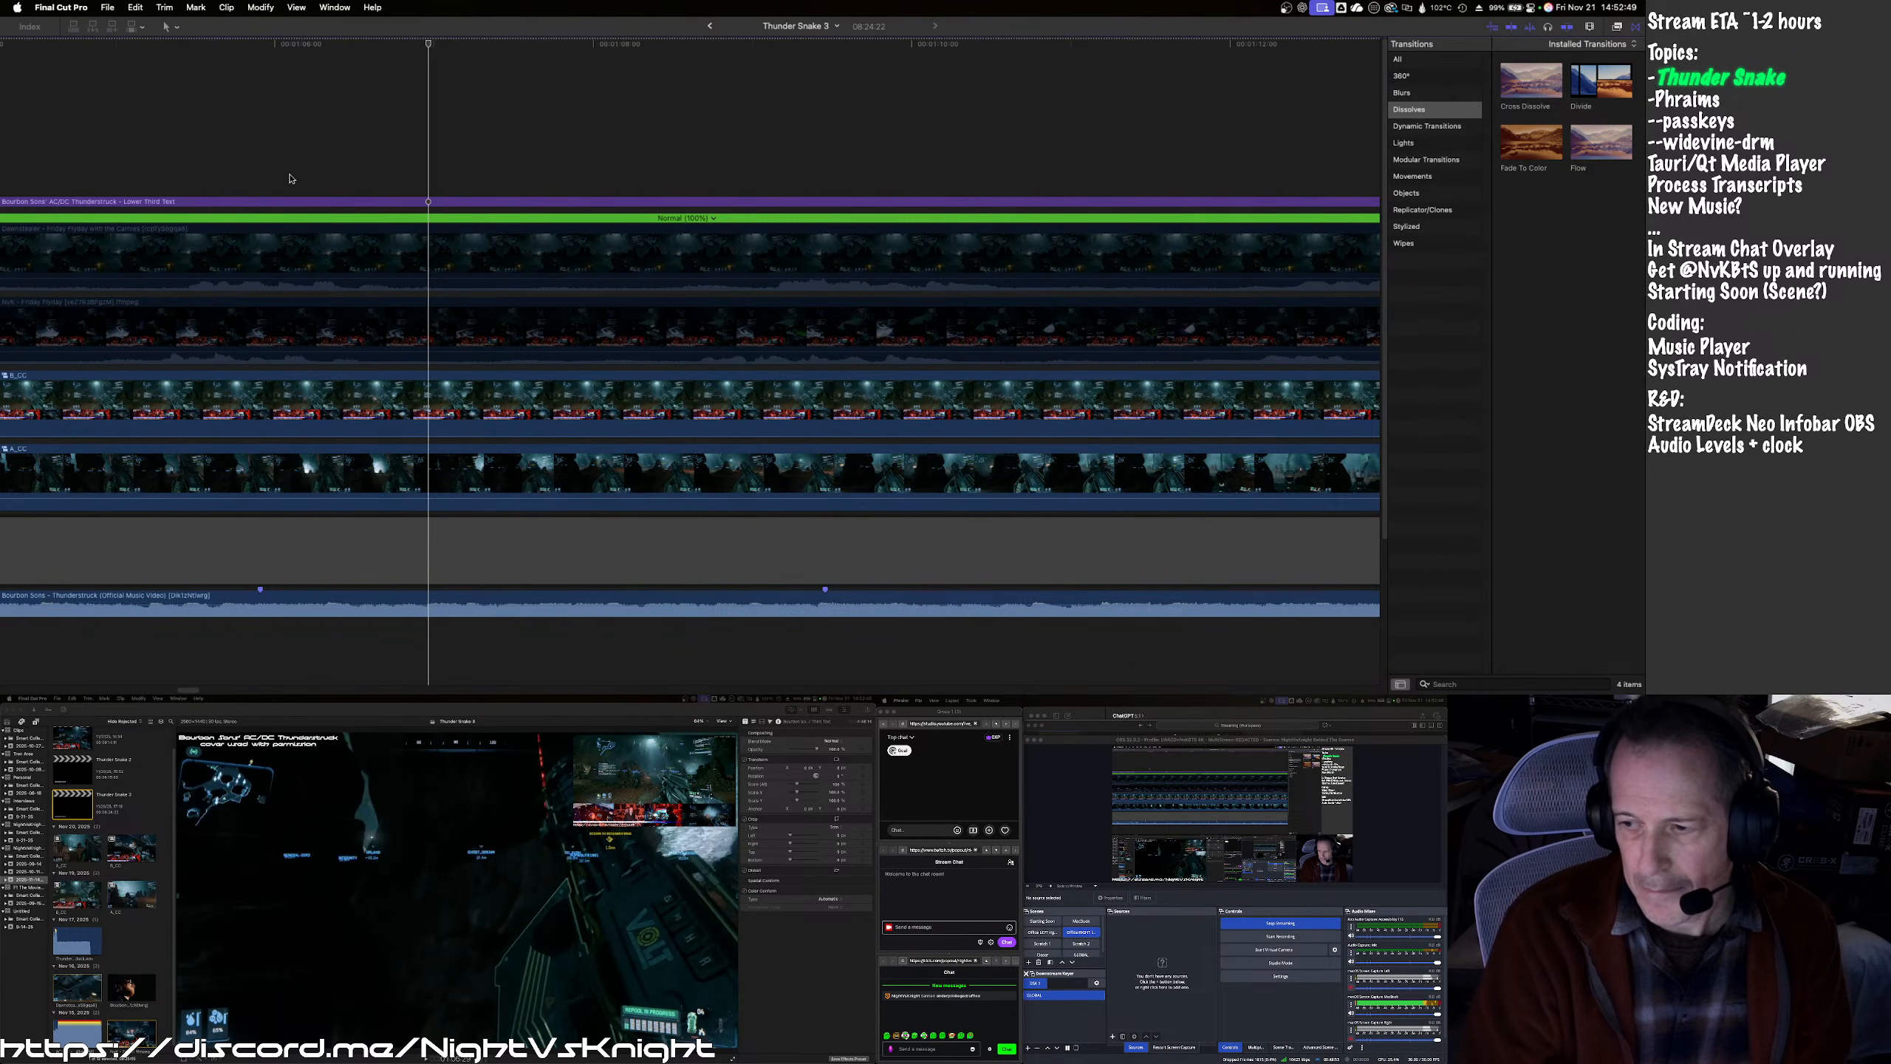
key("Left")
key("Right")
key("Left")
key("Right")
key("Right")
key("Left")
key("Left")
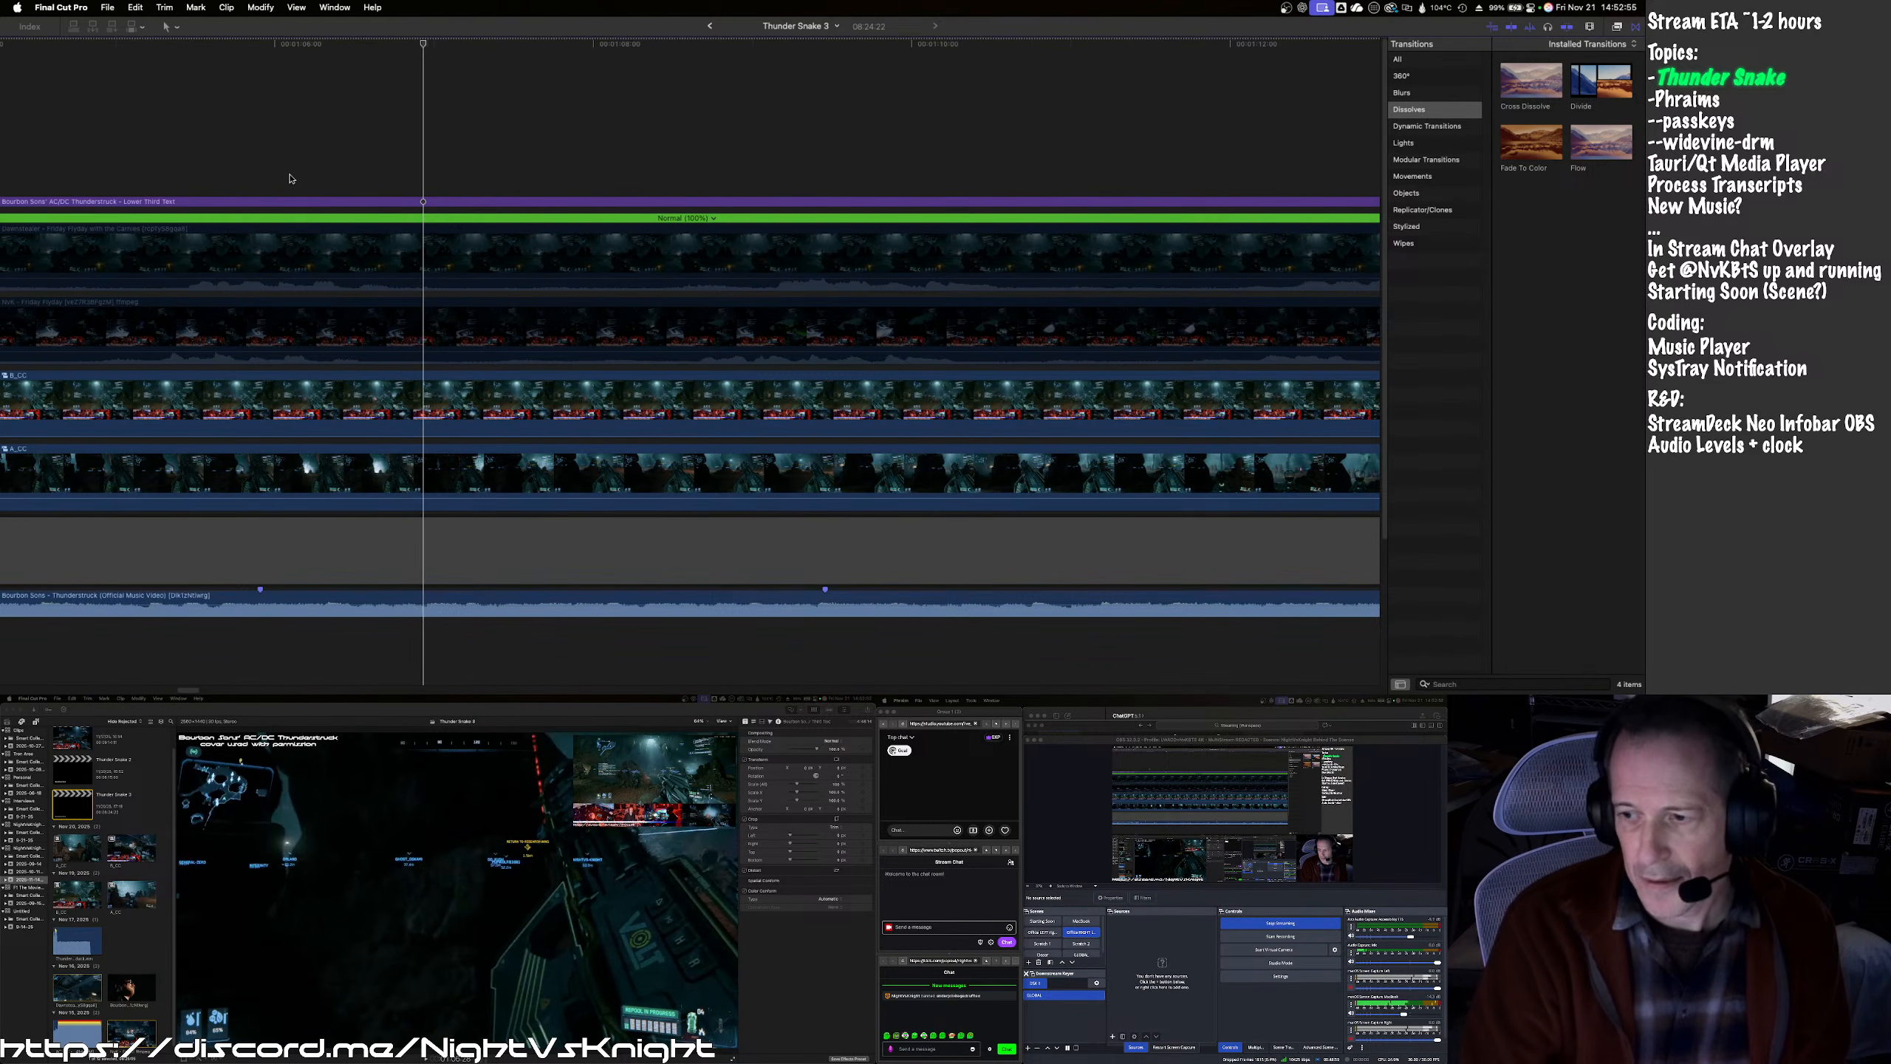
key("Right")
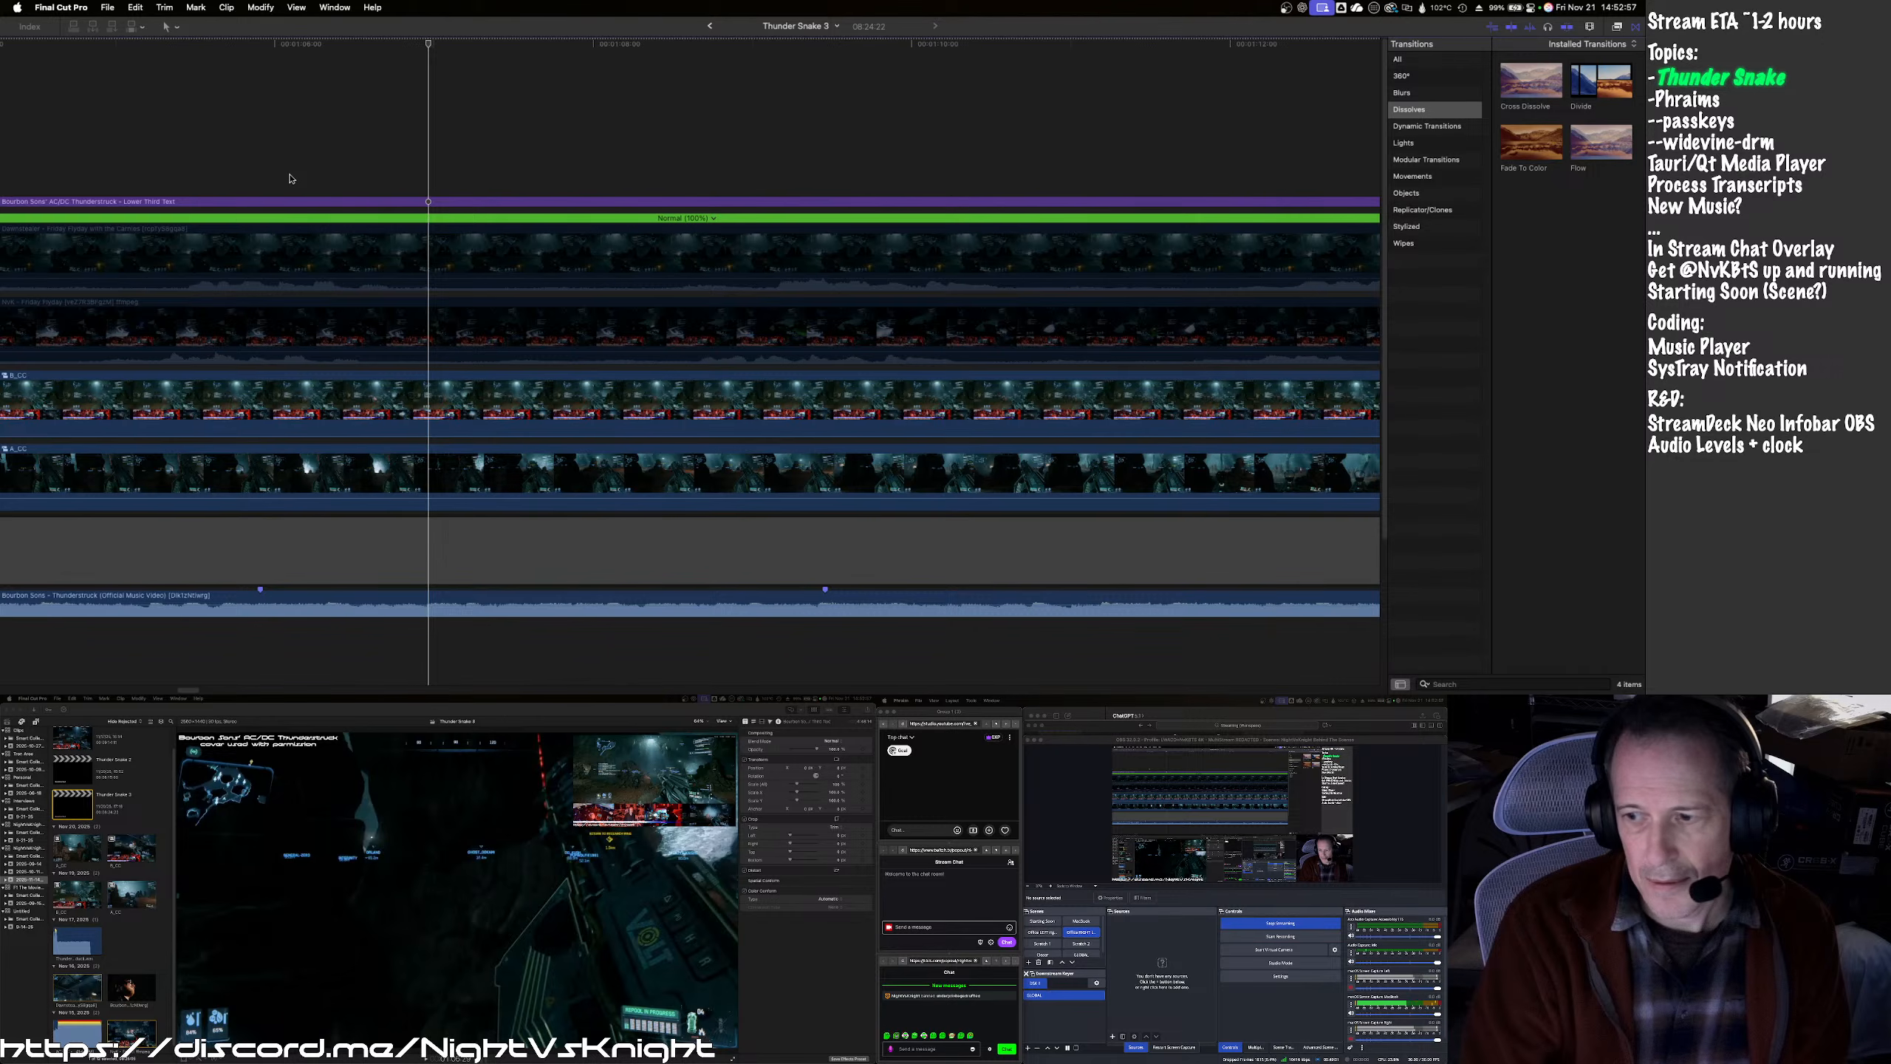
key("Left")
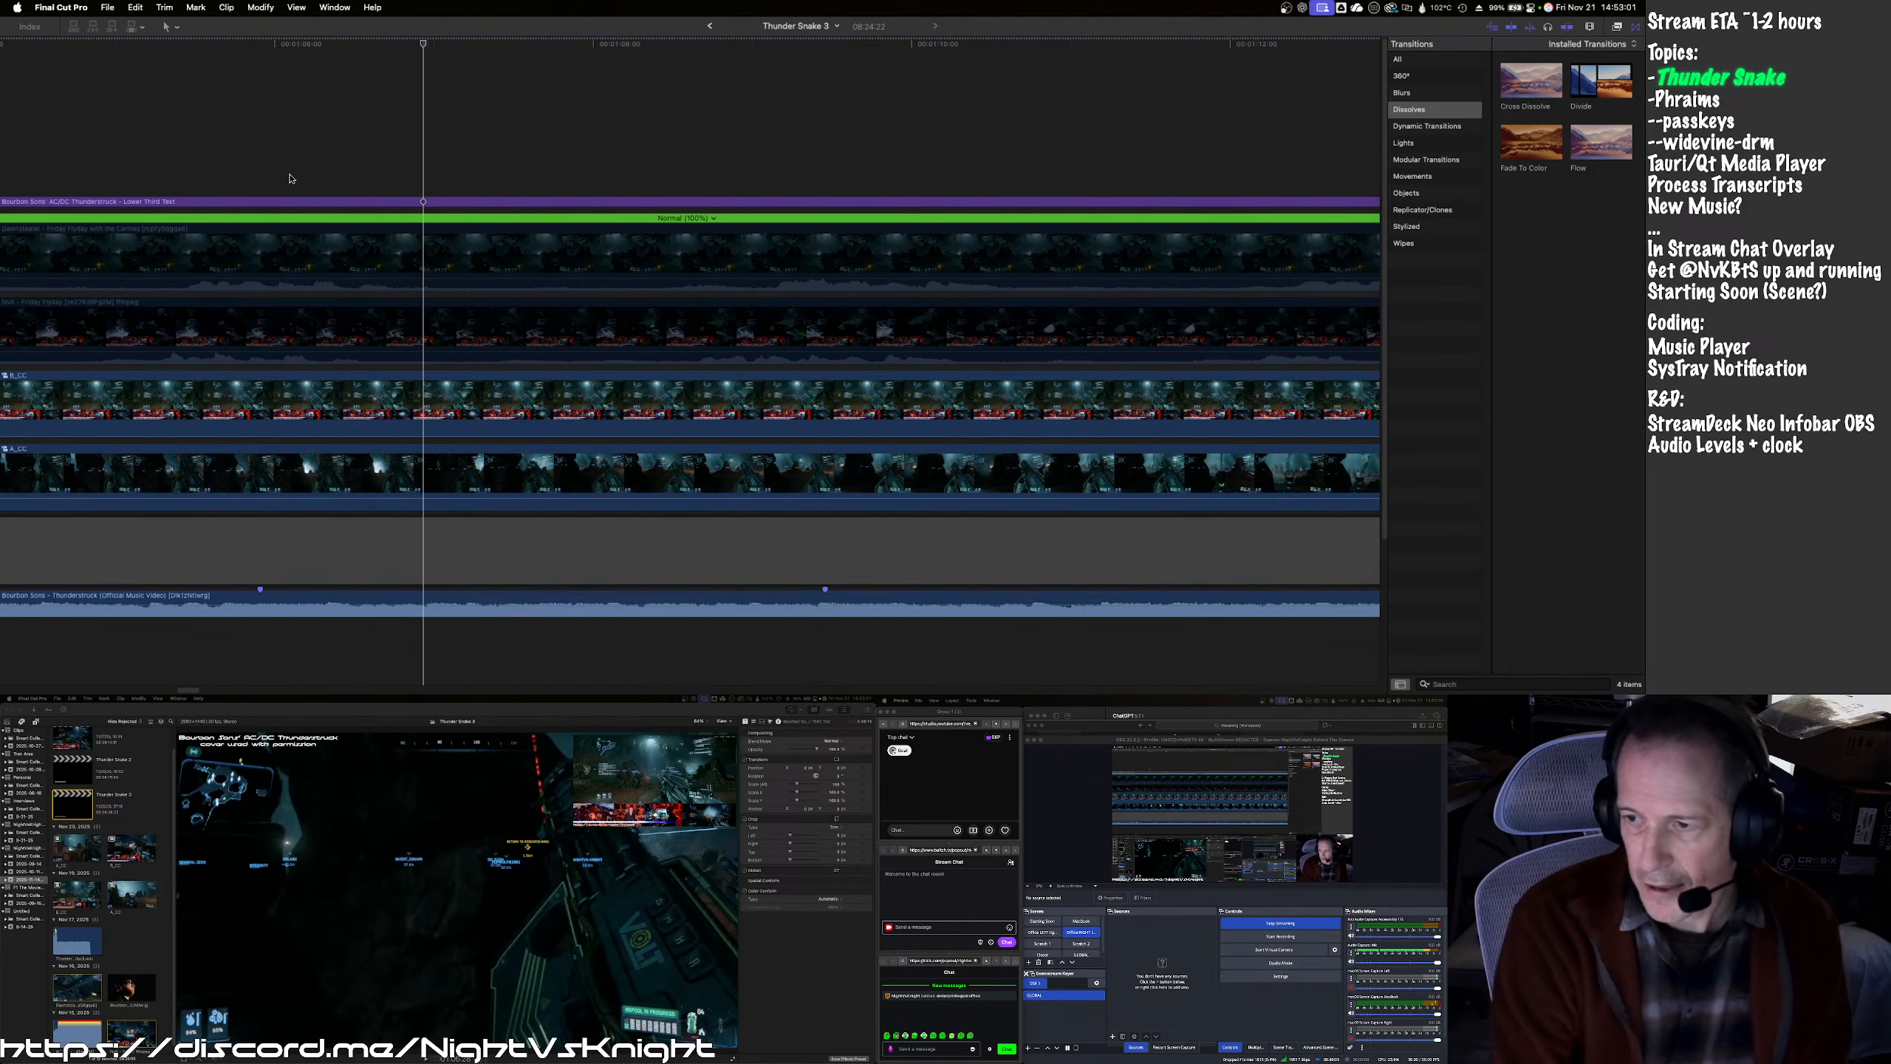
- Add a marker to the B_CC clip at the chosen swap frame just before 1:07
left_click(358, 398)
key("Right")
key("Right")
key("Right")
key("Right")
key("Right")
key("Right")
key("Right")
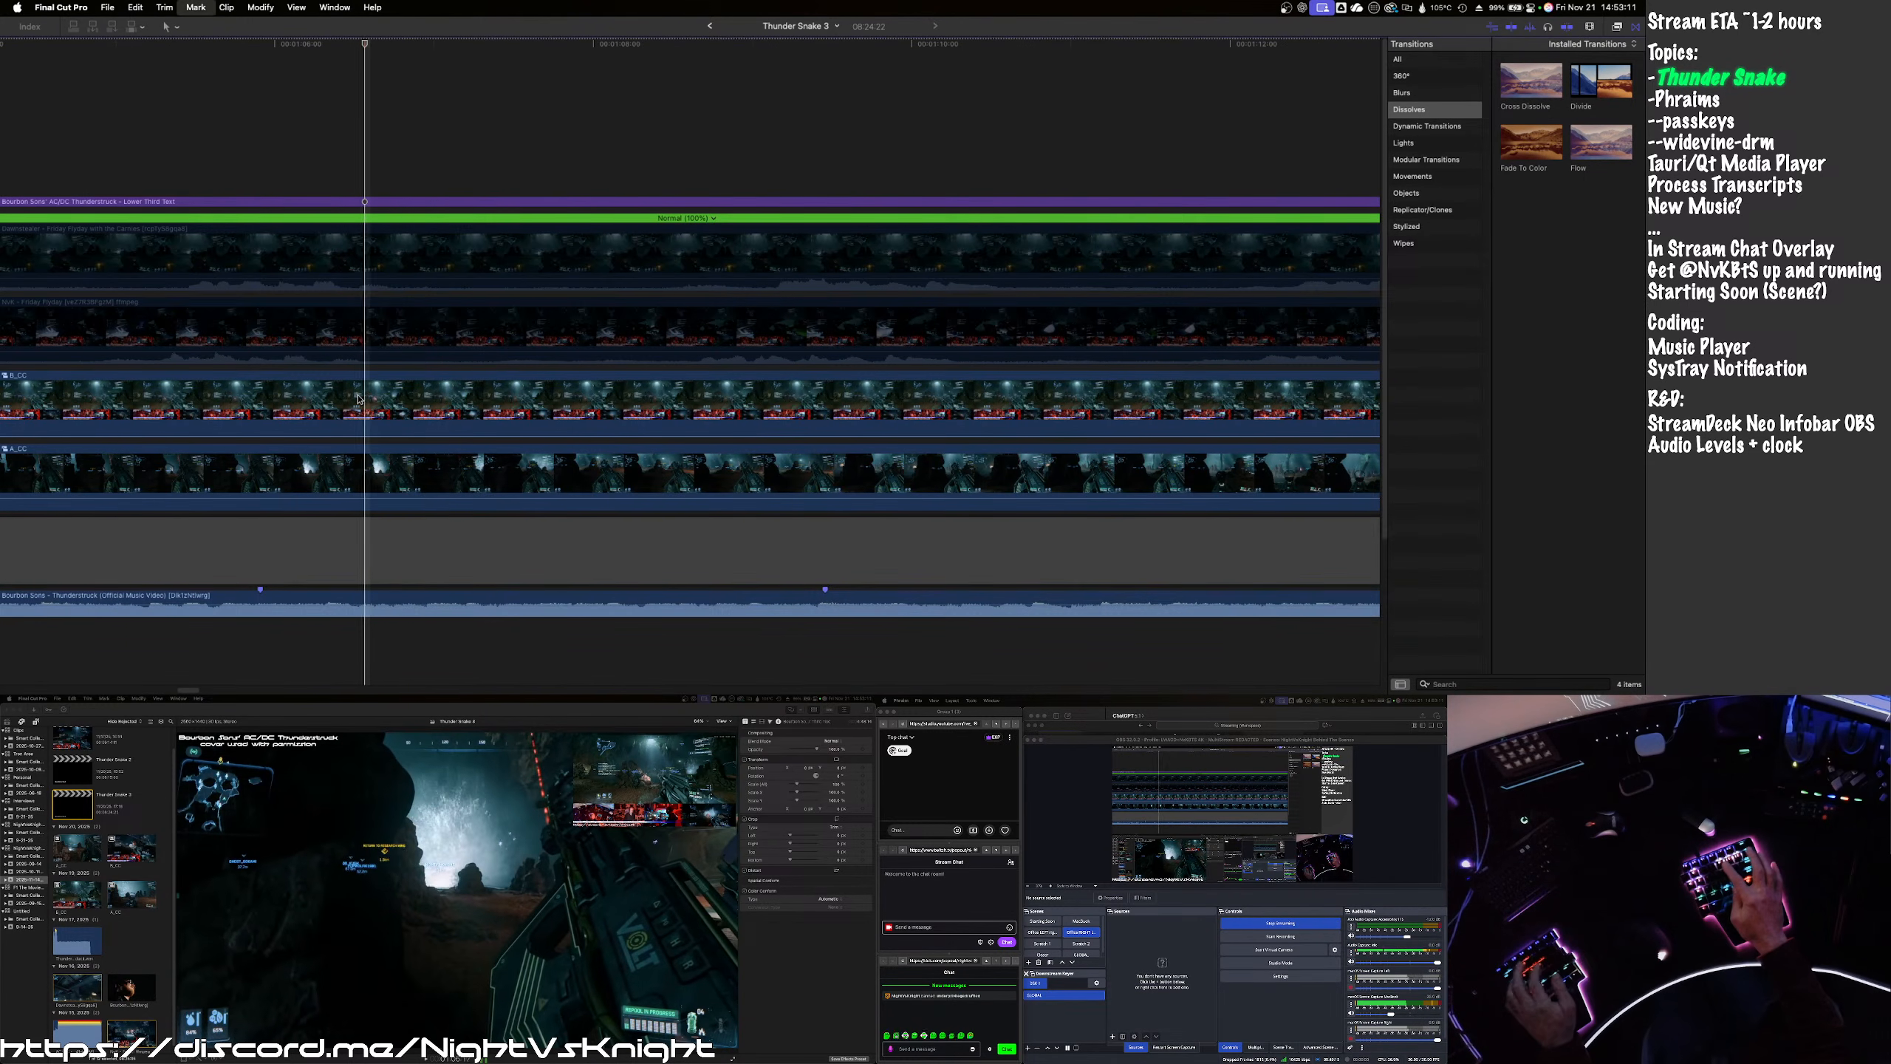
key("Right")
key("Right")
key("Right")
key("Right")
key("Right")
key("Right")
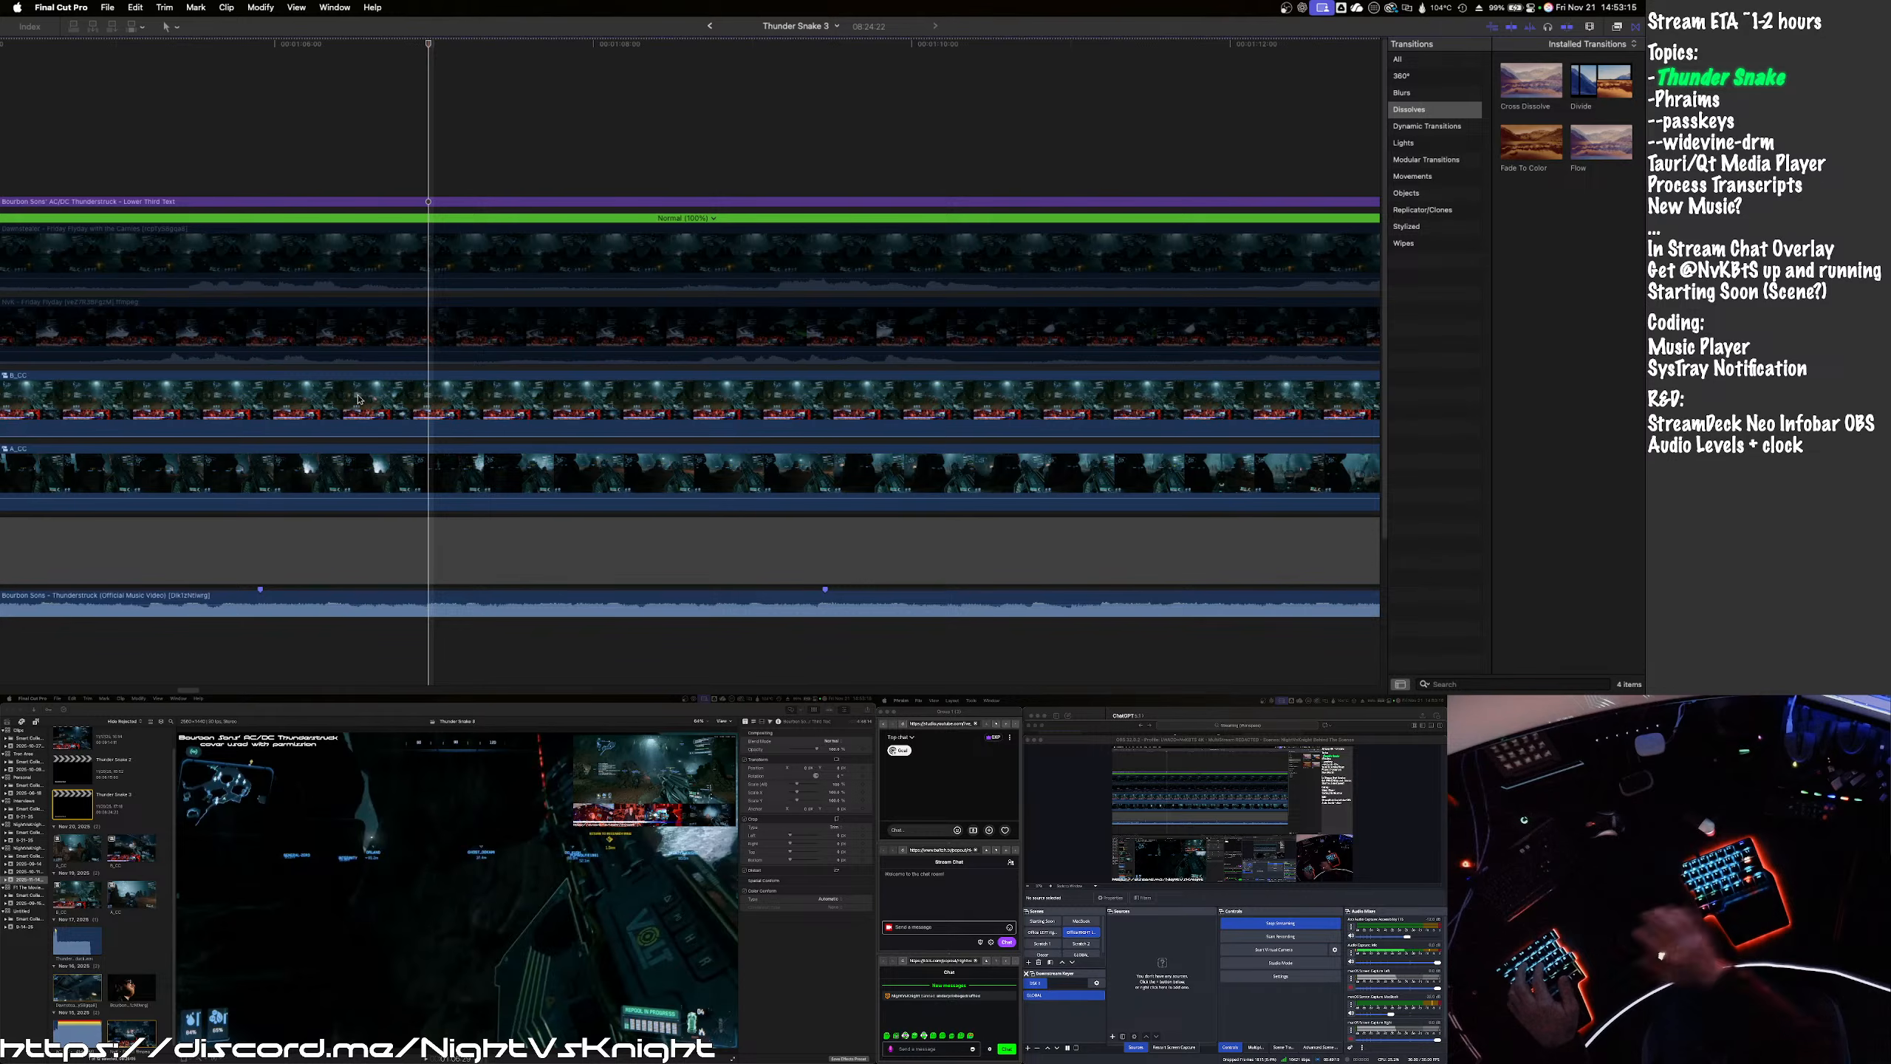
left_click(434, 427)
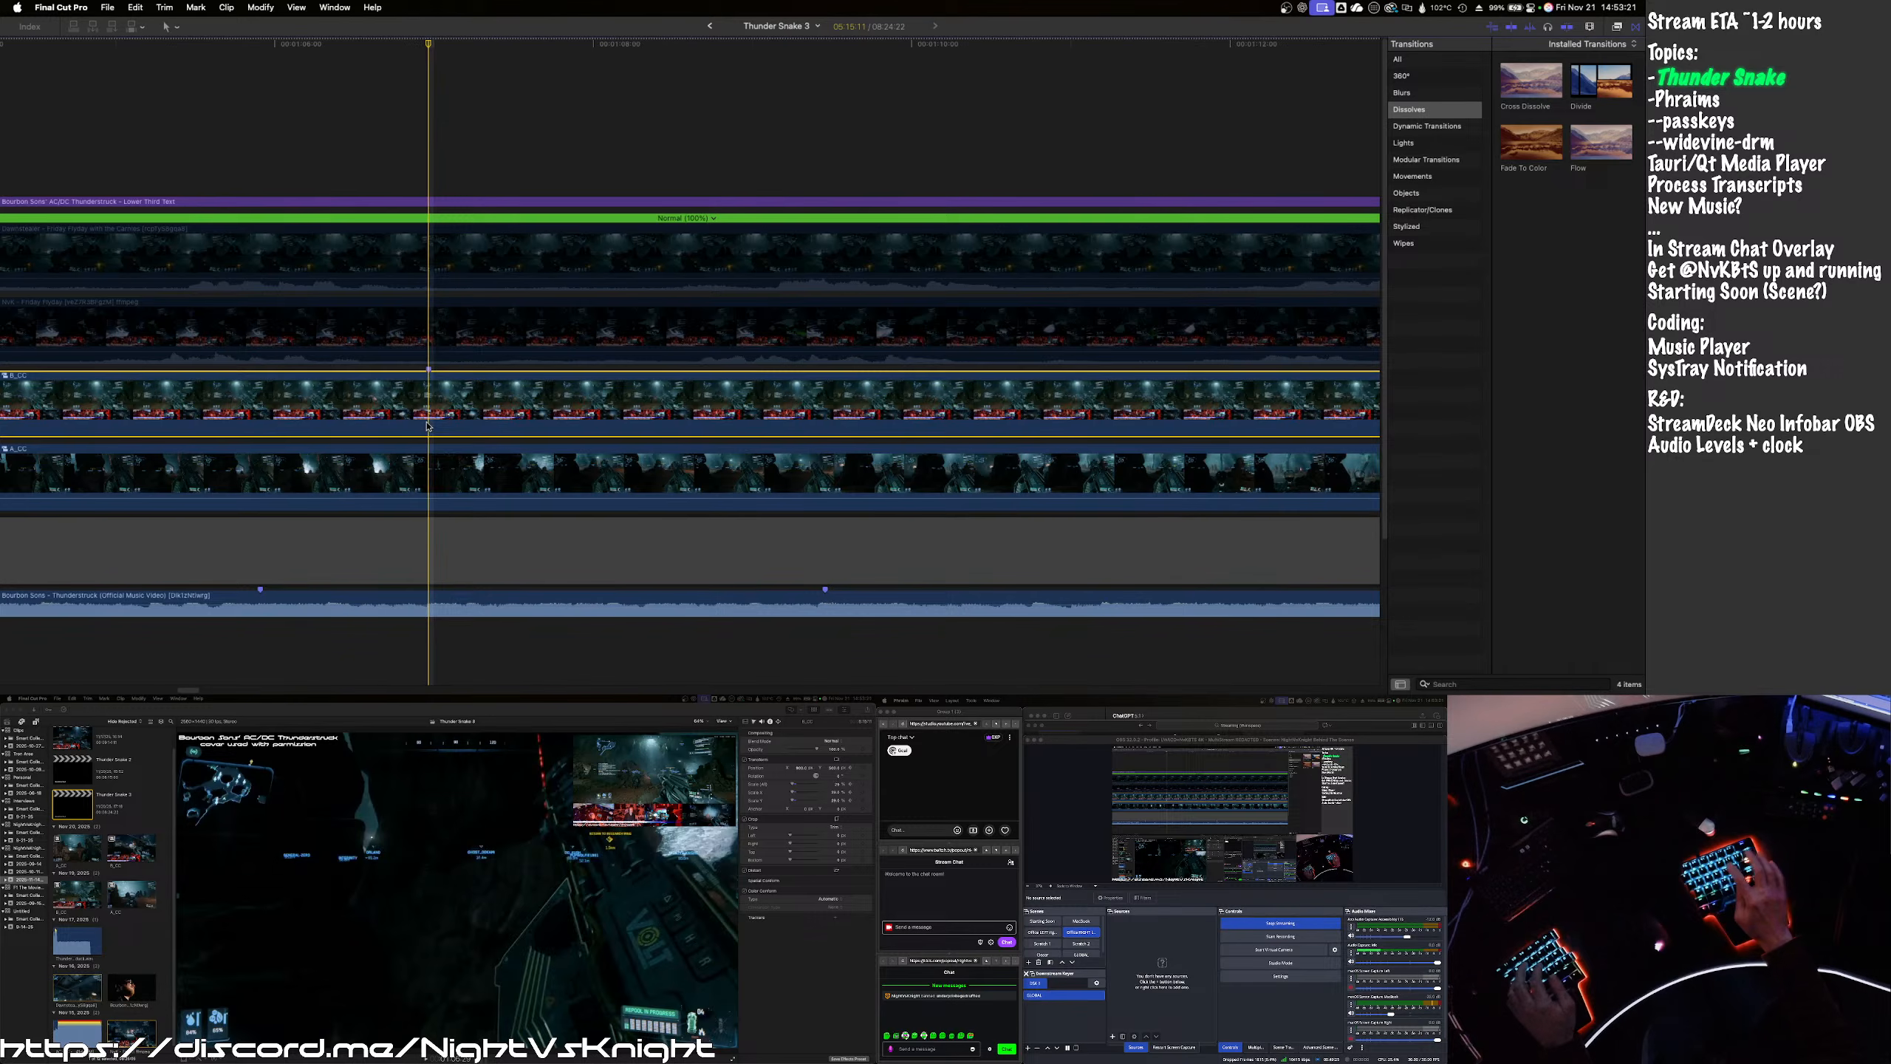
- Add position and scale keyframes to the B_CC and A_CC clips at 01:06:21
key("Left")
key("Left")
key("Left")
key("Left")
key("Left")
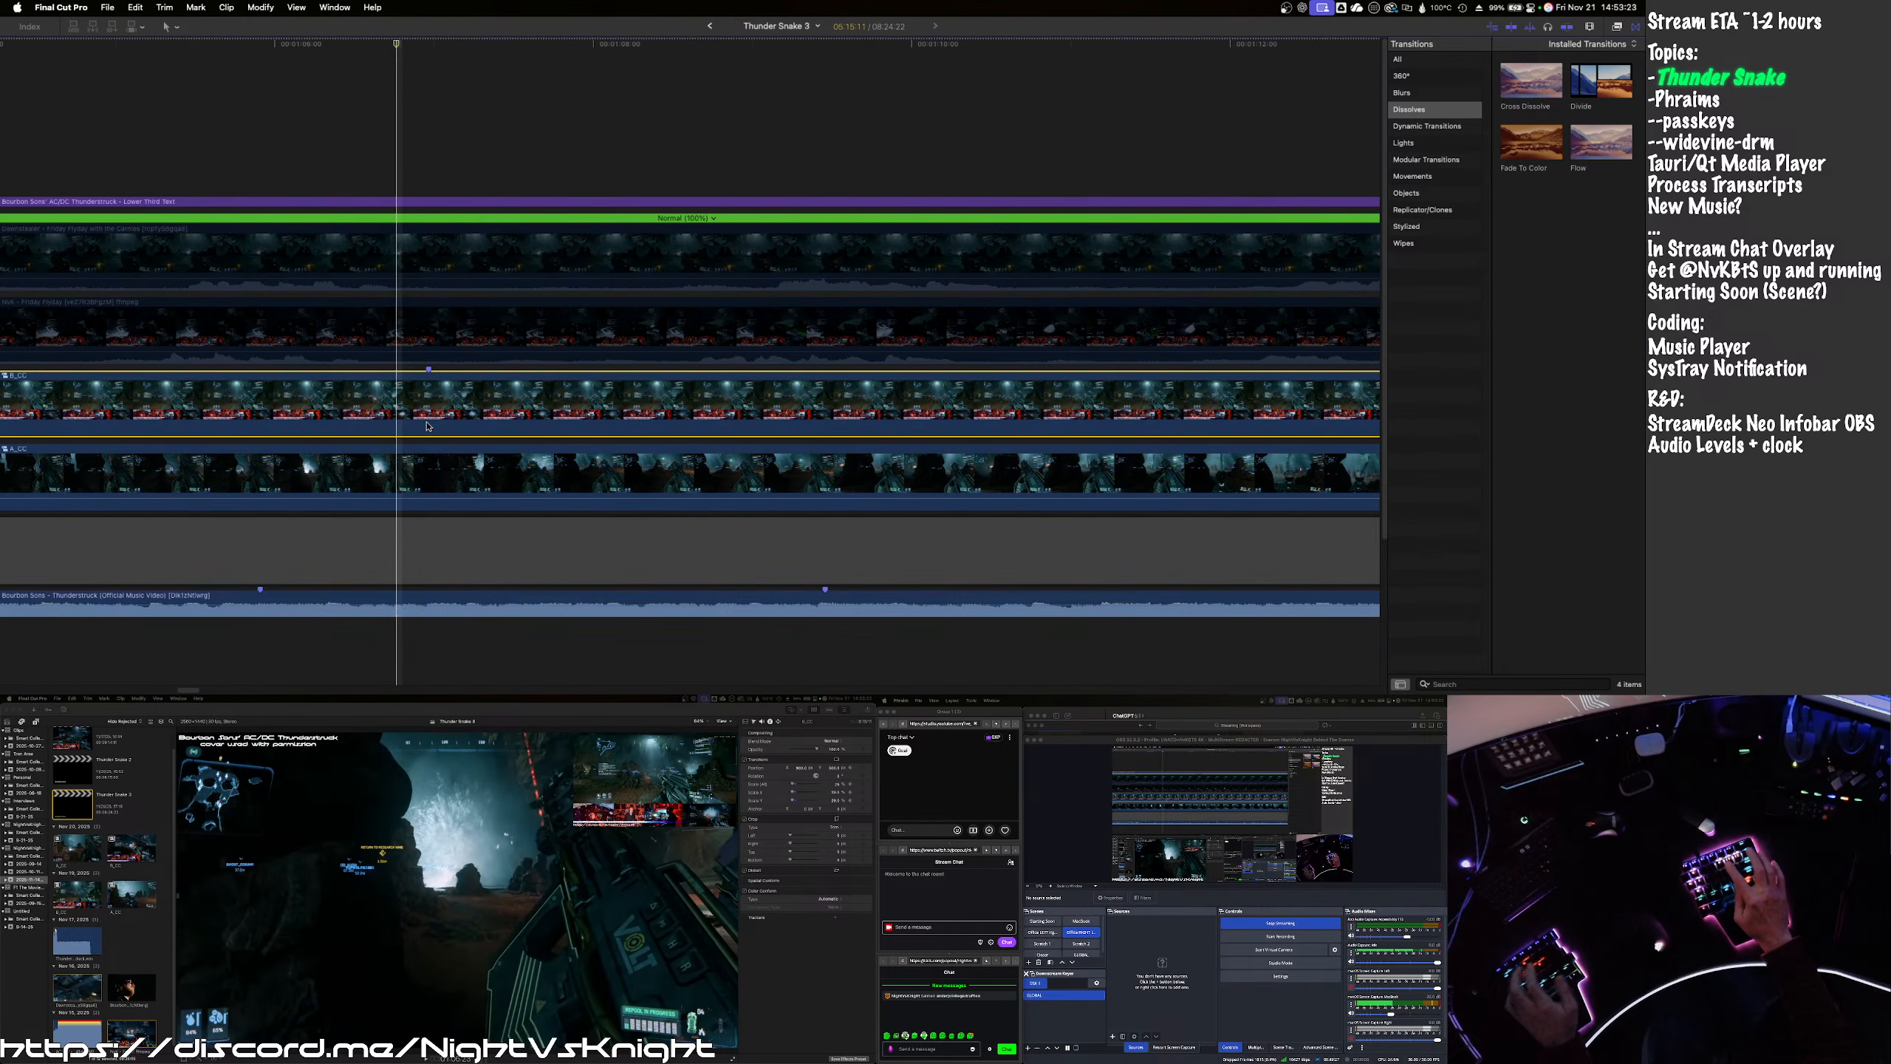
key("Left")
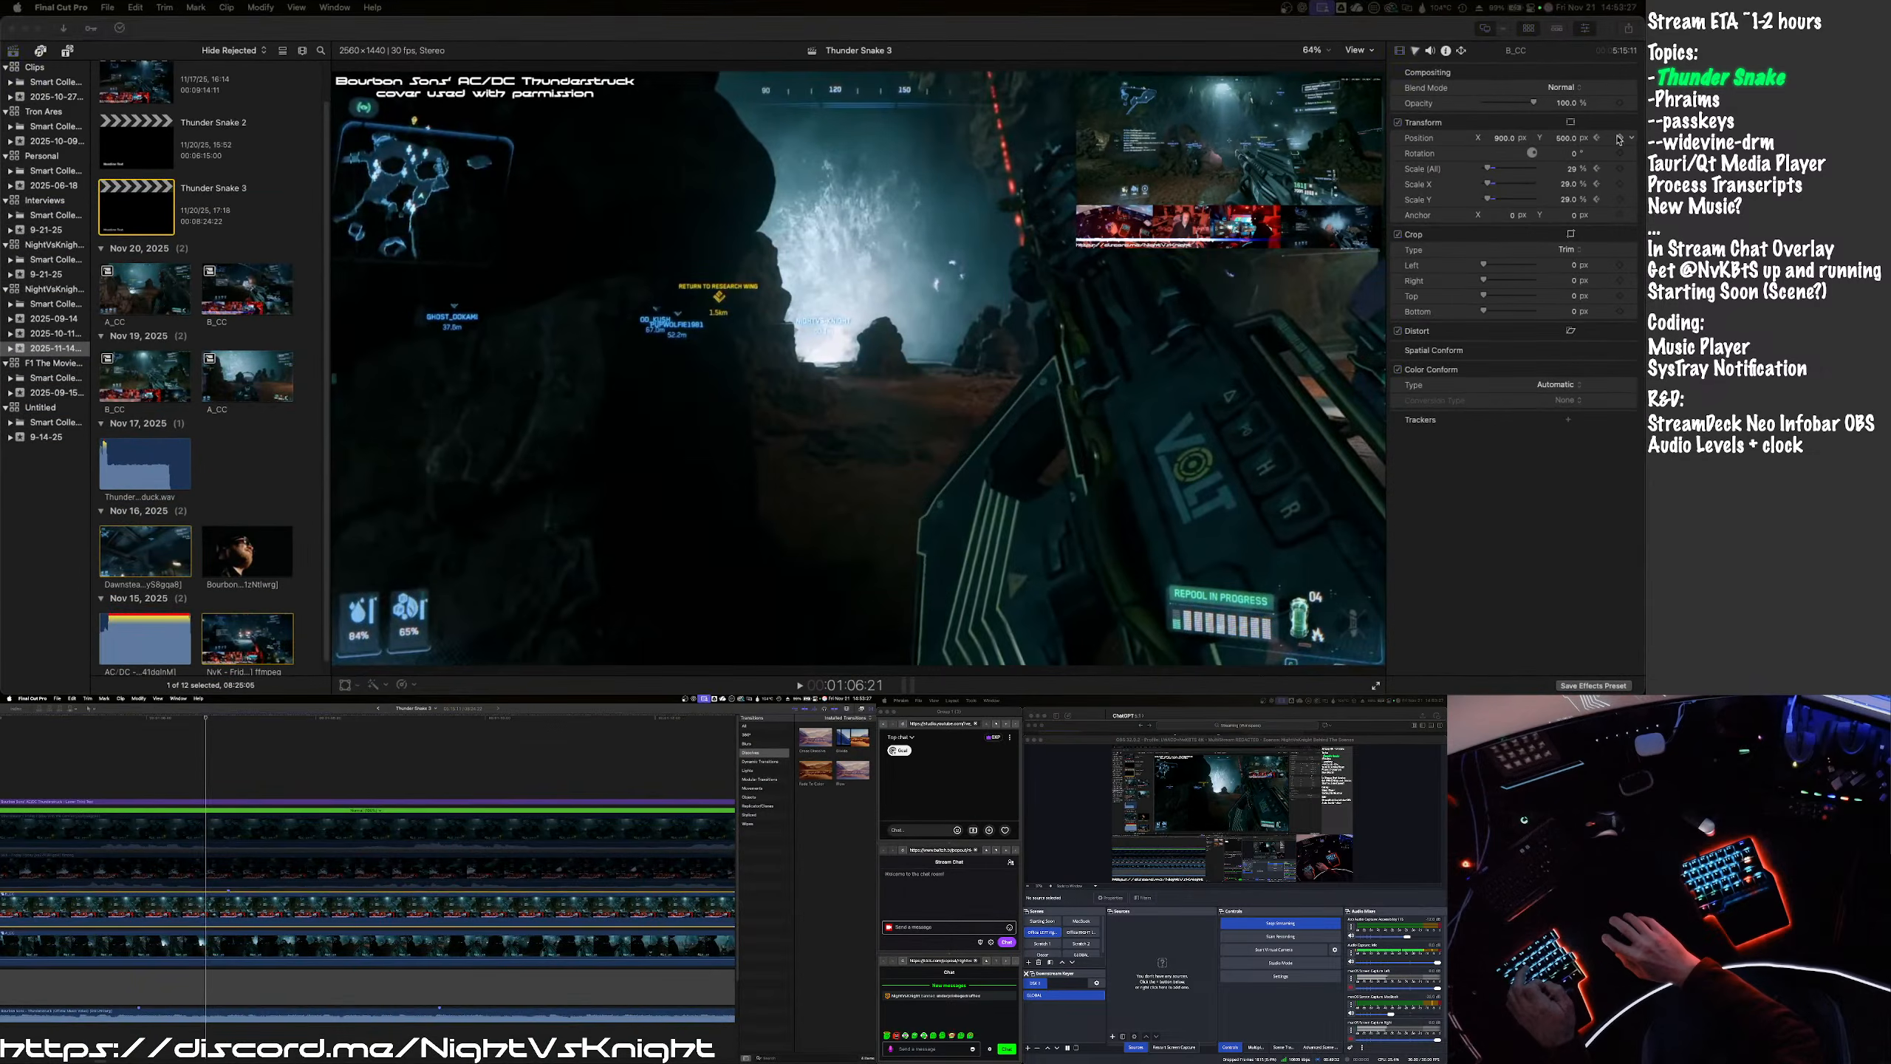
left_click(1620, 138)
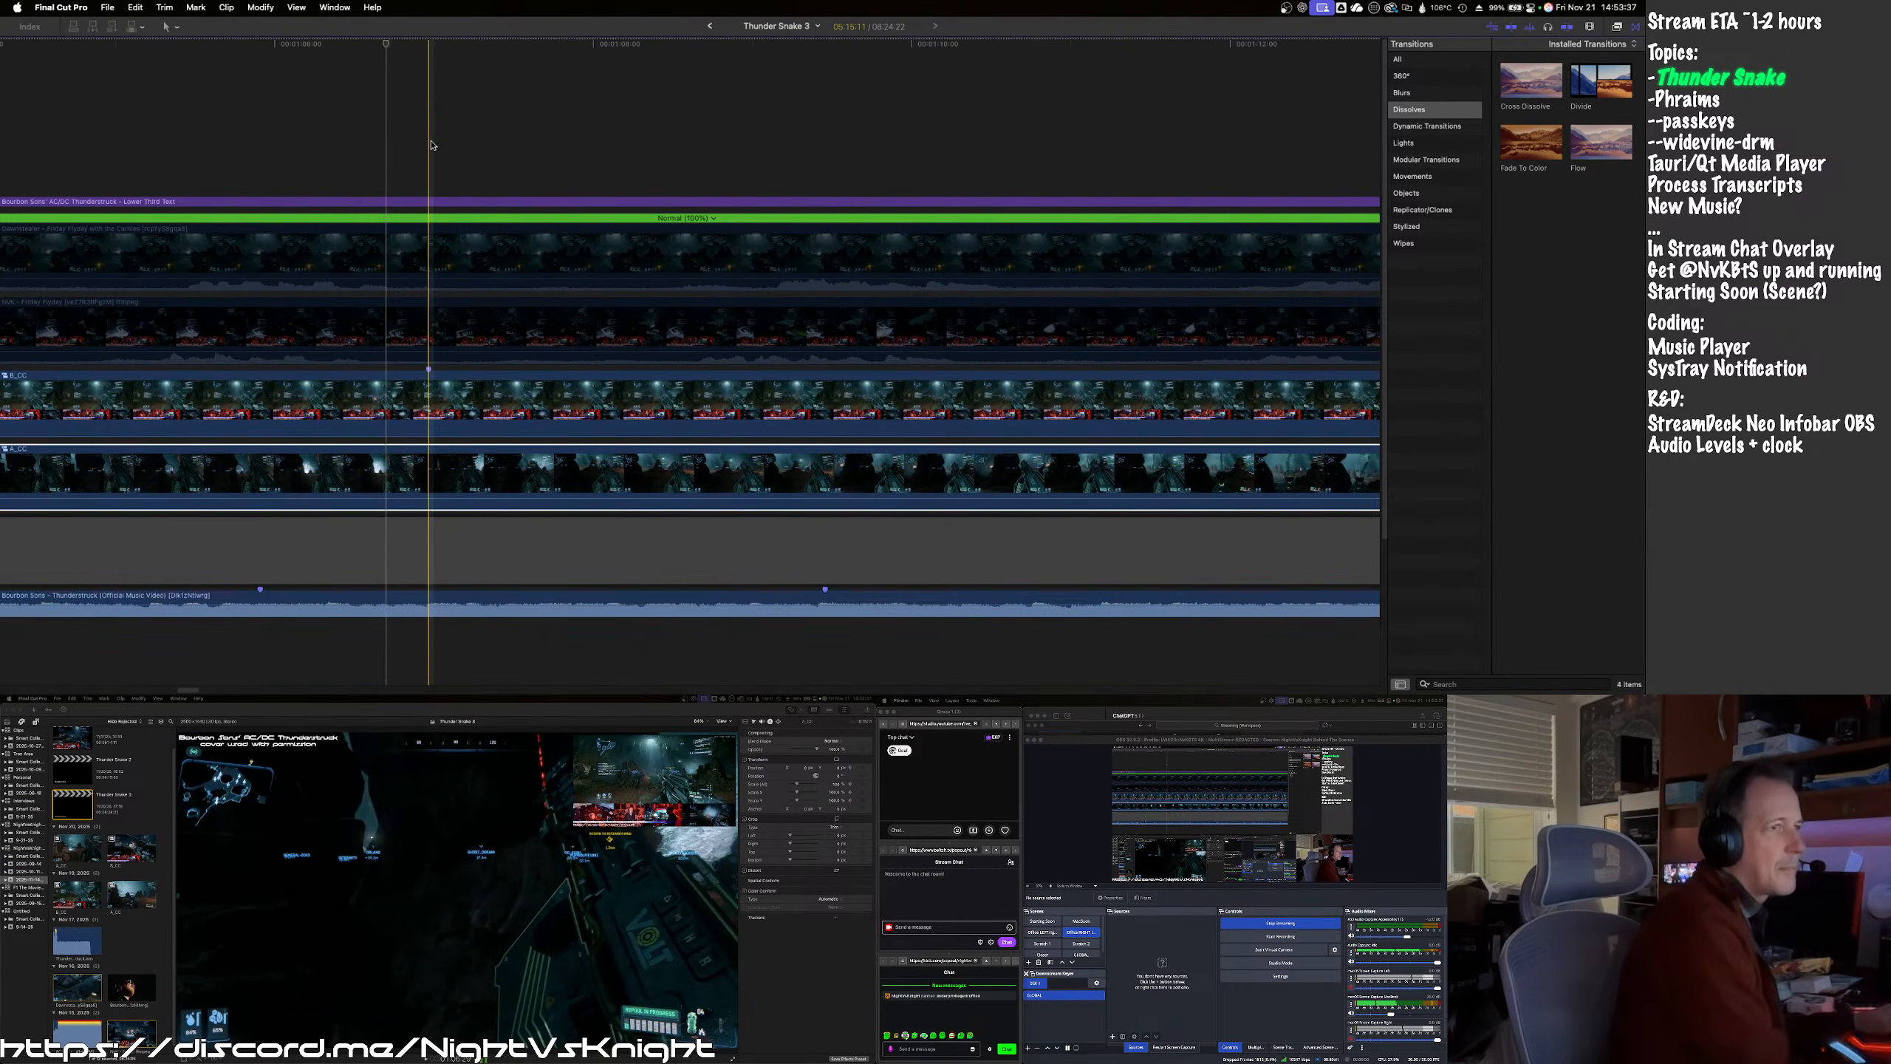
- Add position and scale keyframes to the B_CC and A_CC clips at 01:07:07
left_click(430, 144)
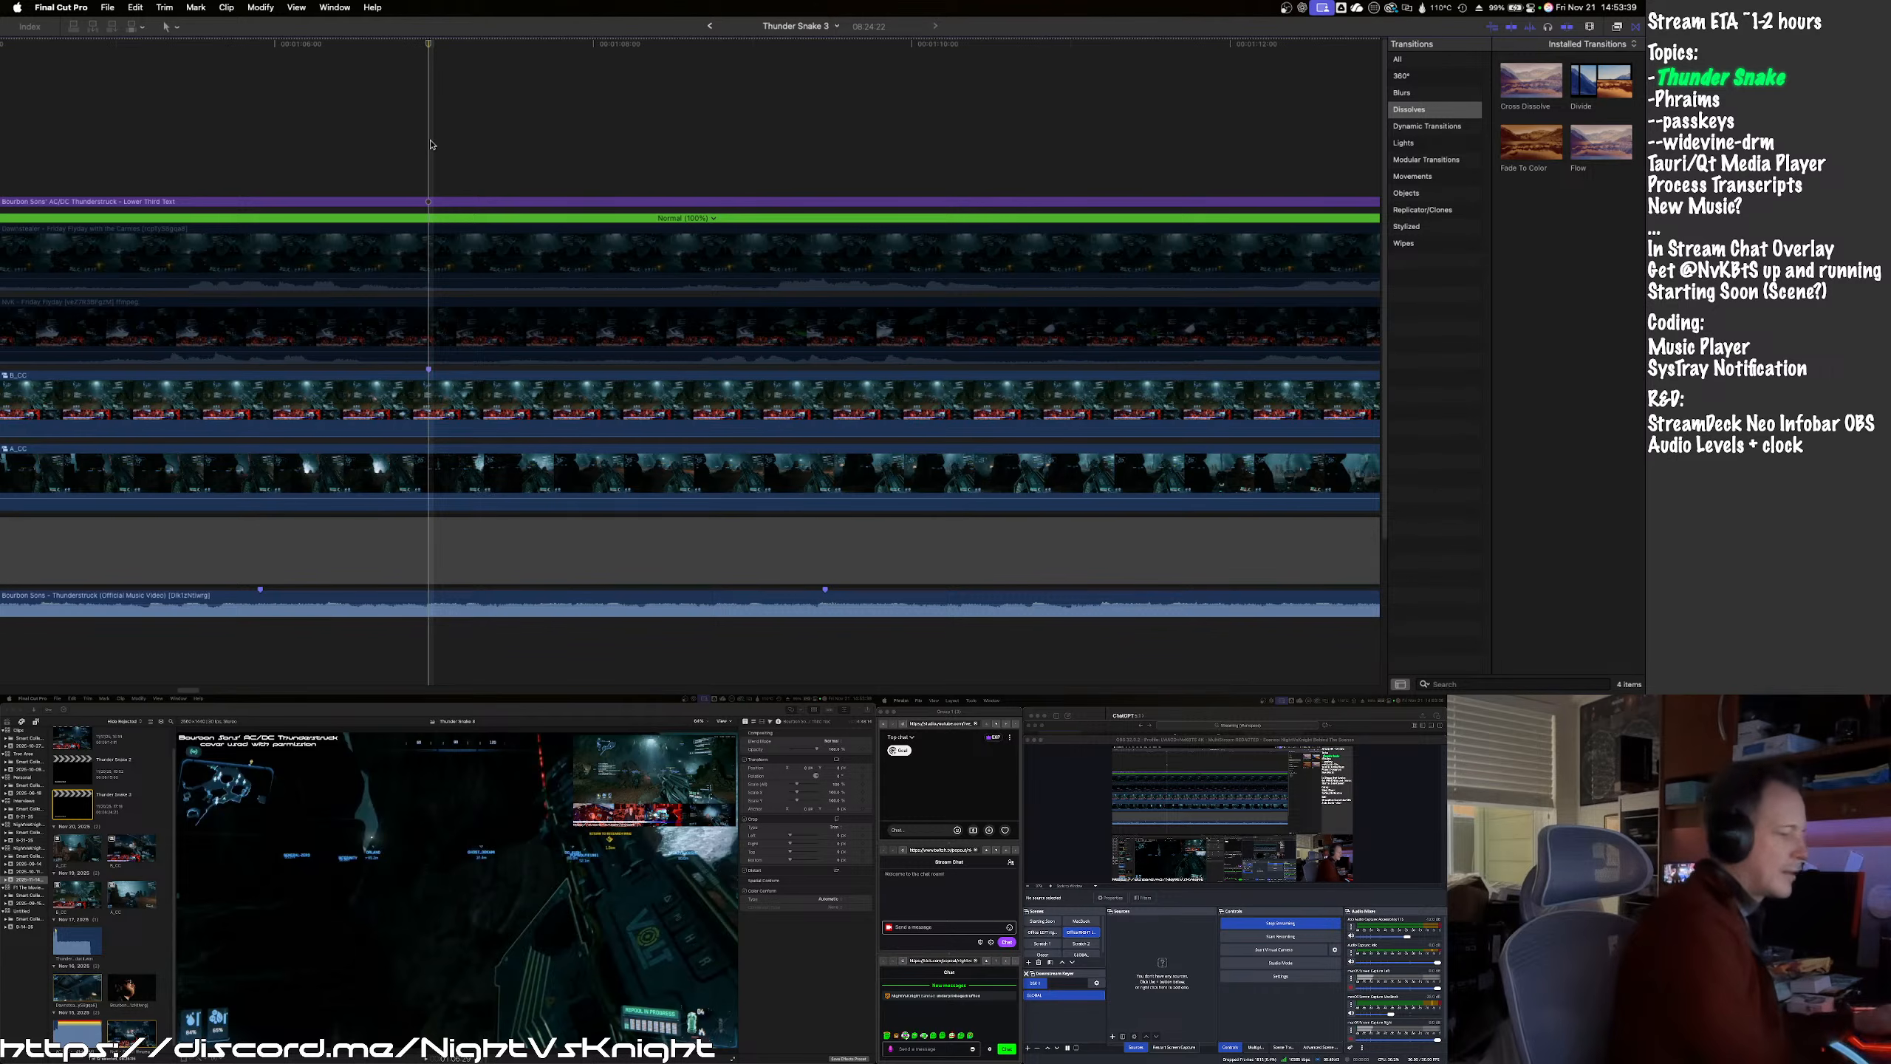
key("space")
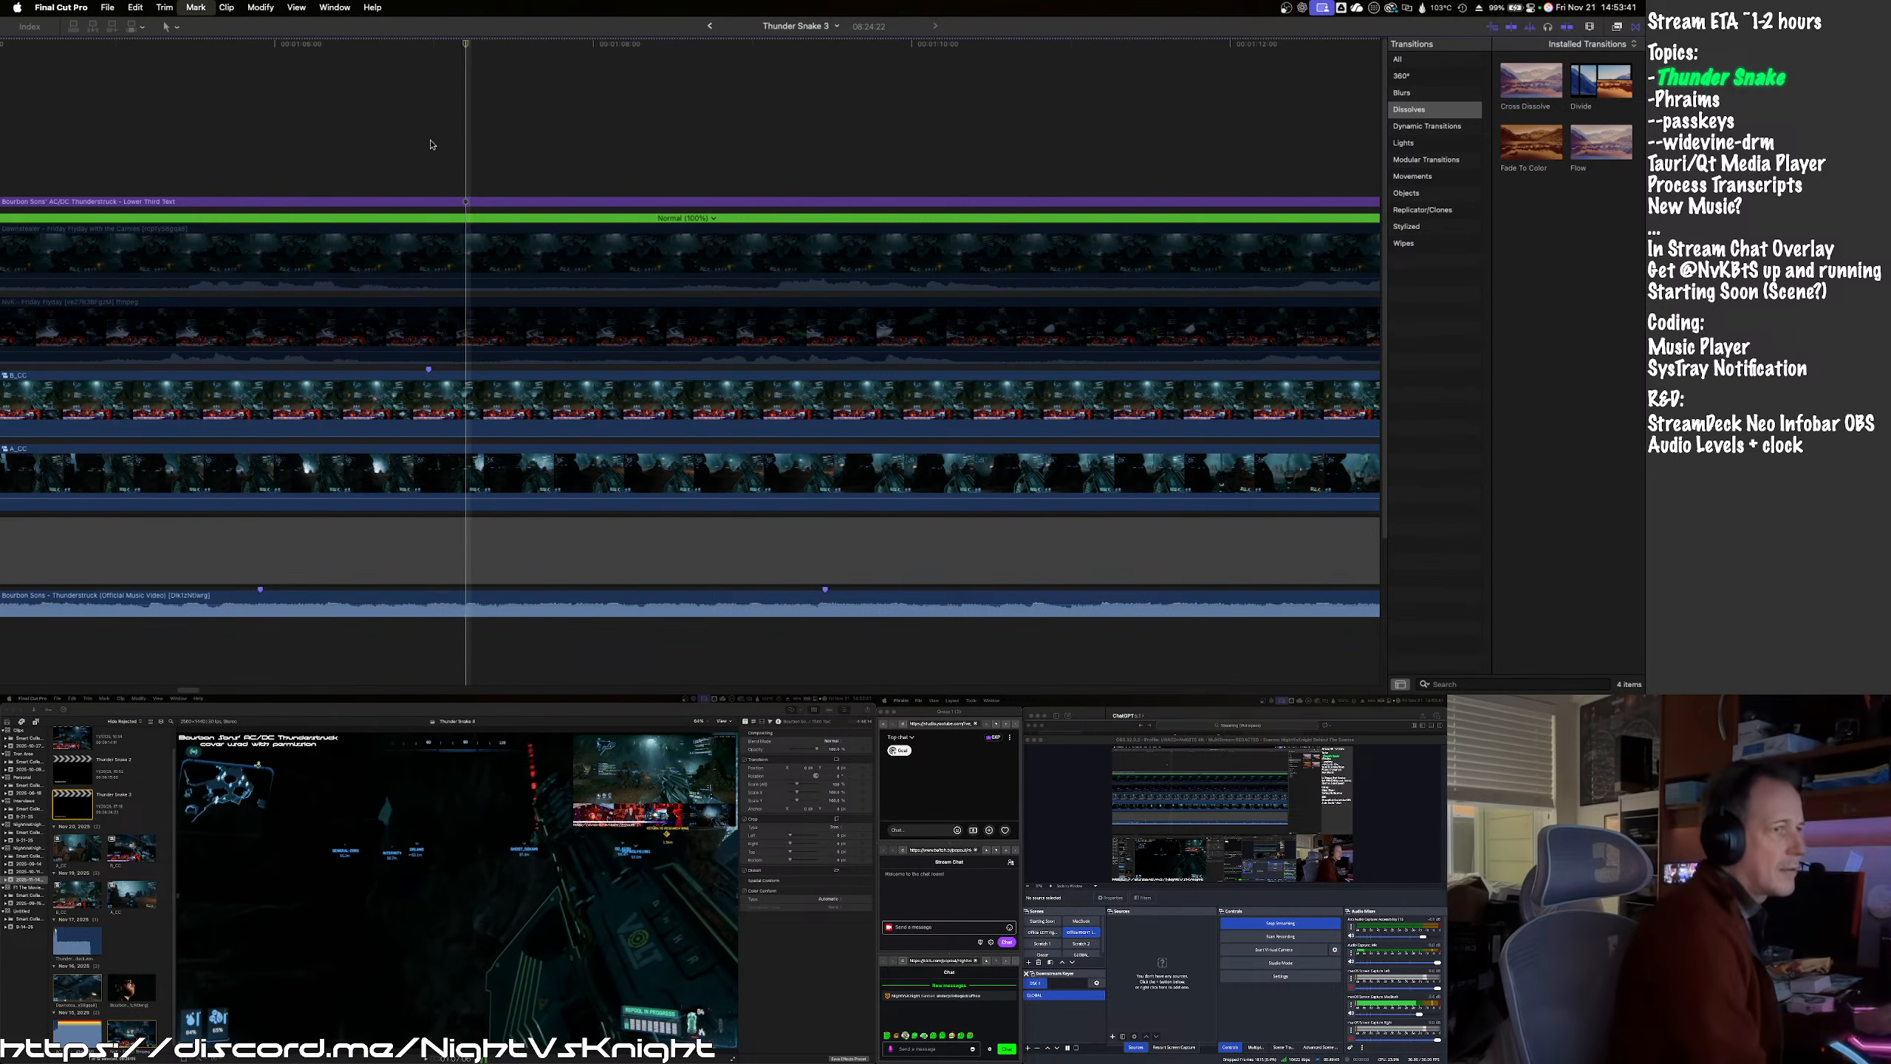
left_click(491, 396)
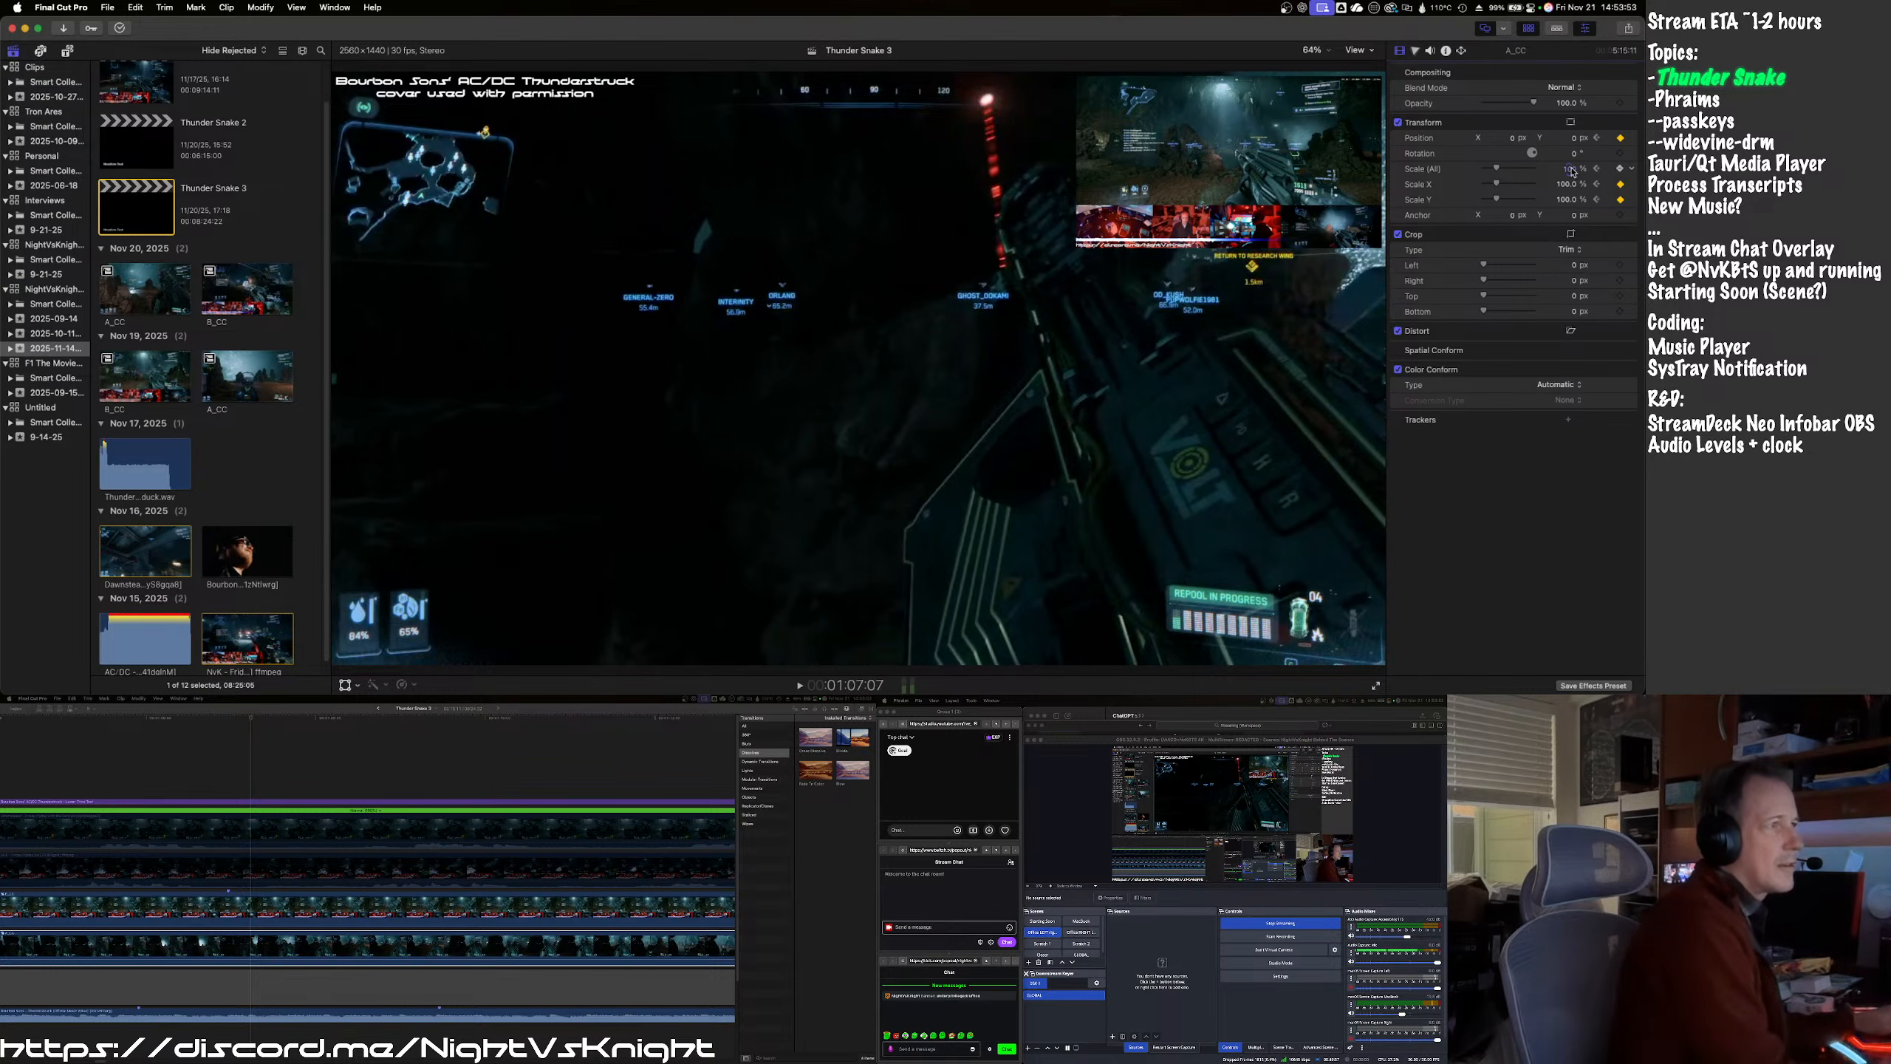
- Set the A_CC clip's scale to 29 % and its position to X 900 px, Y 500 px at 01:07:07
key("Return")
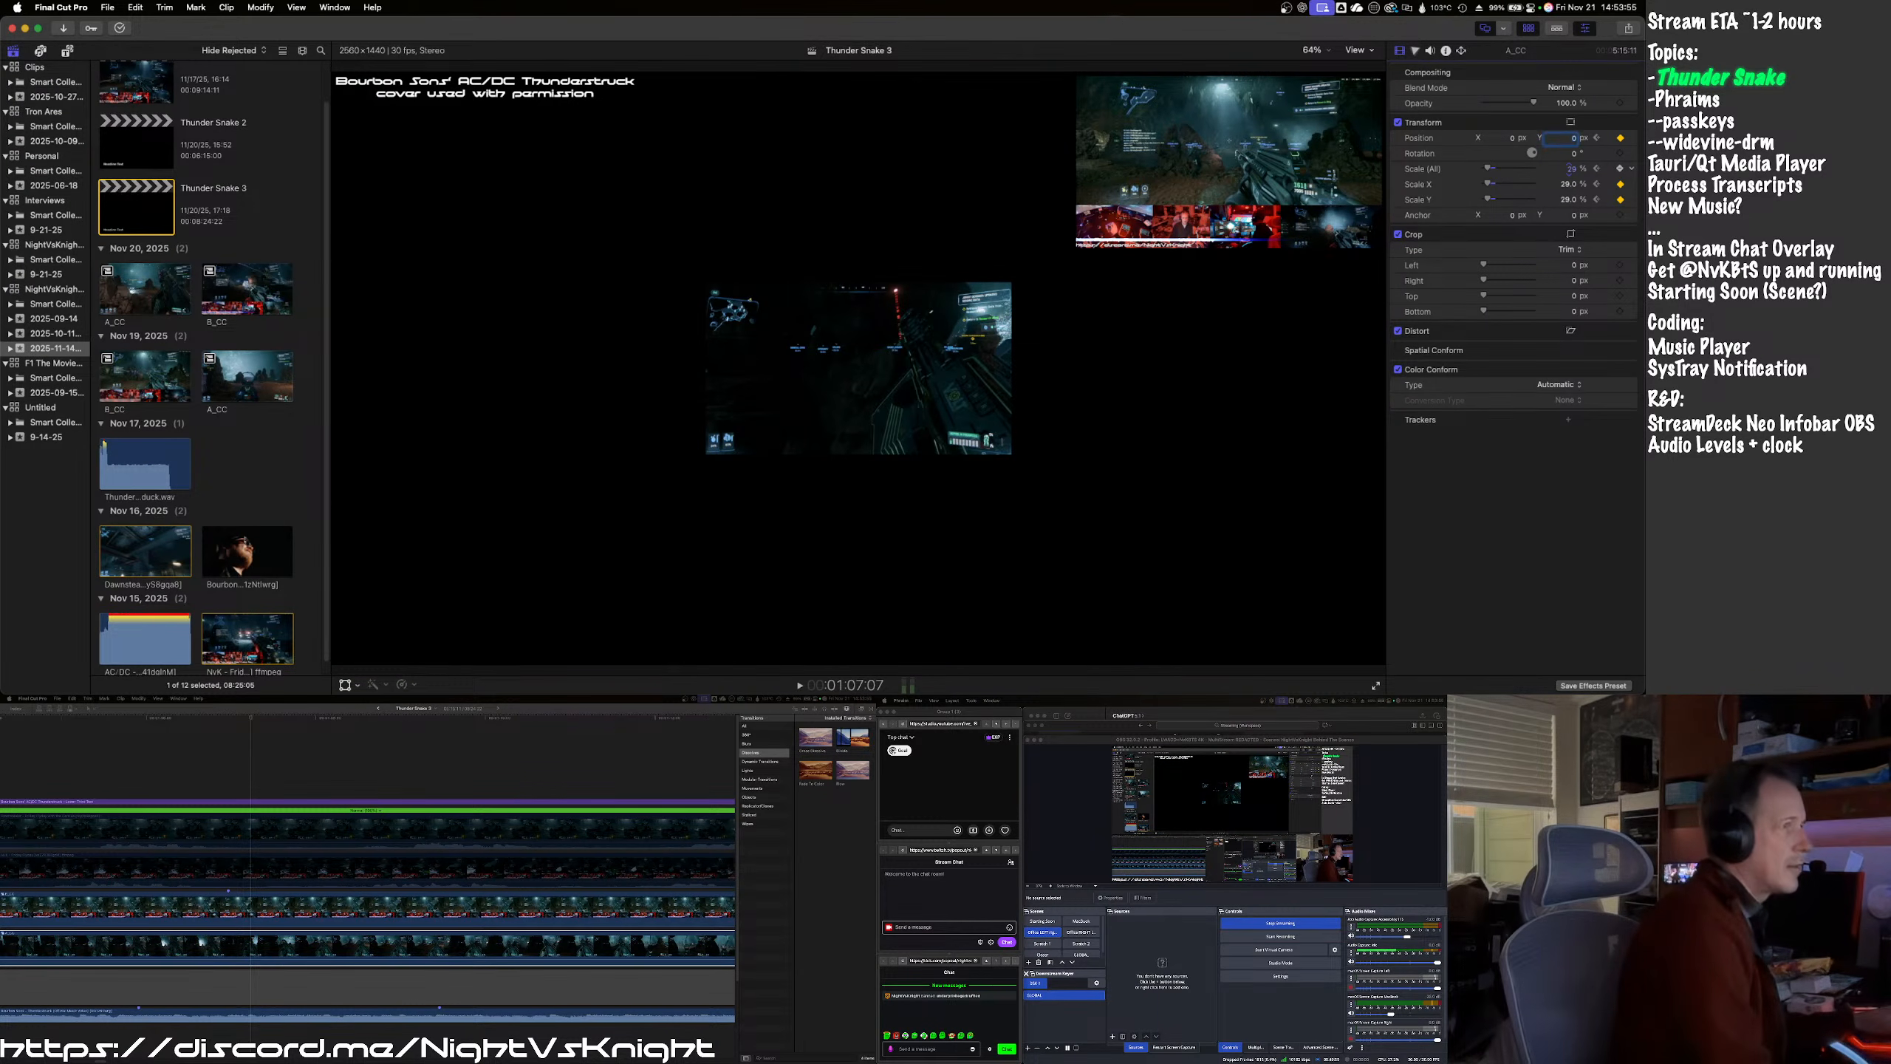
key("shift+Tab")
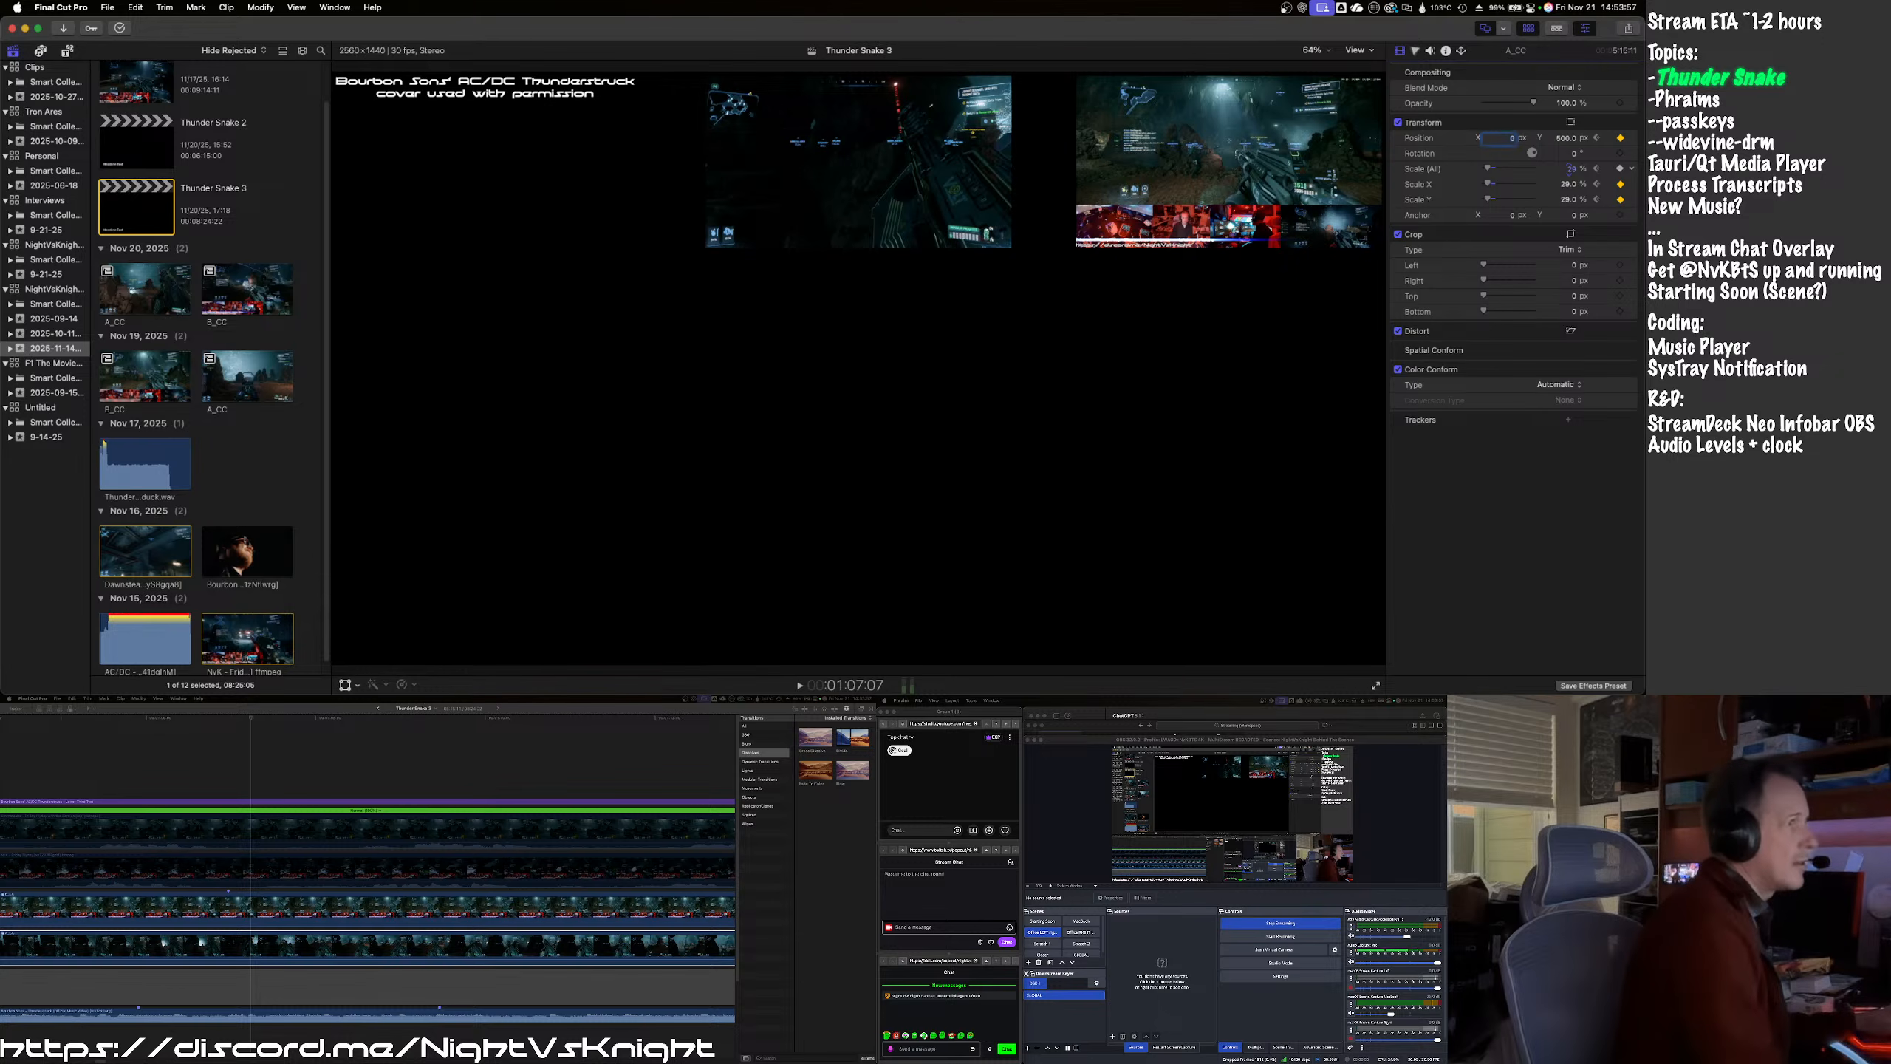
key("Return")
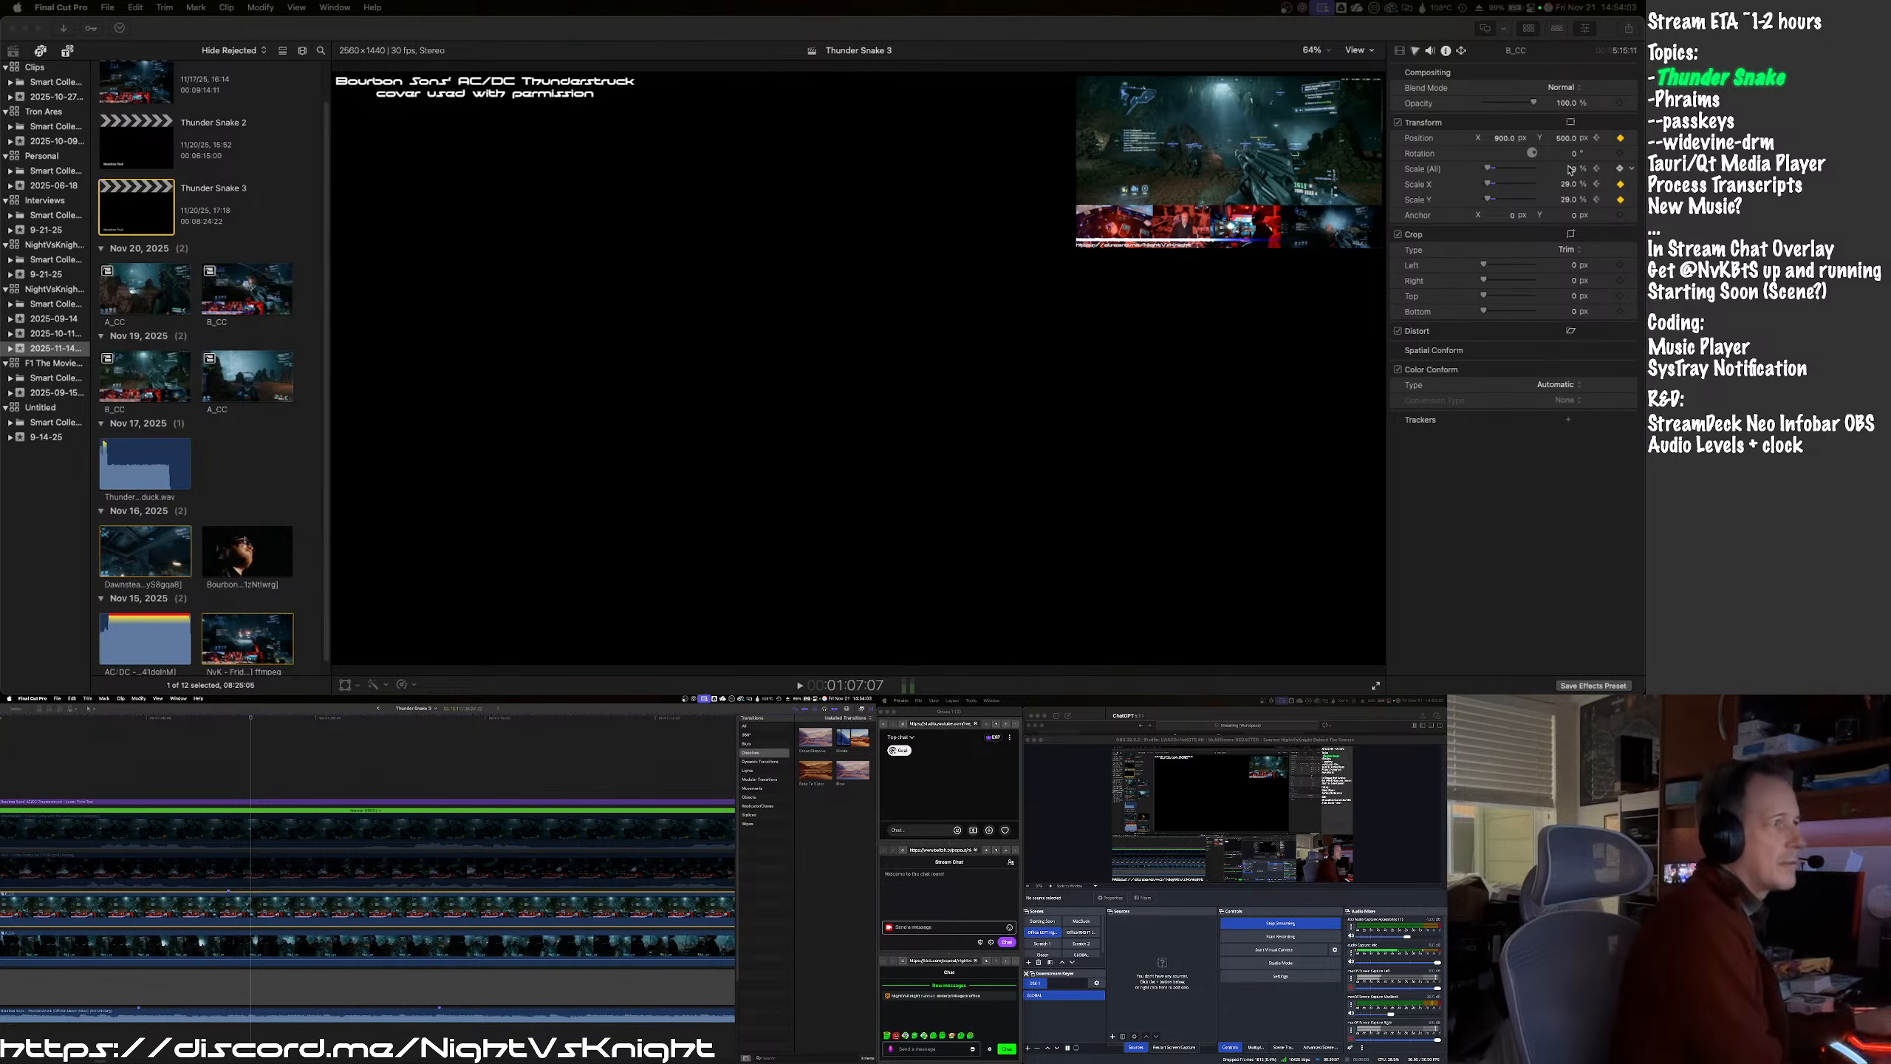
- Set the B_CC clip's scale to 100 % and its position to X 0 px, Y 0 px at 01:07:07
left_click(1570, 170)
key("shift+Tab")
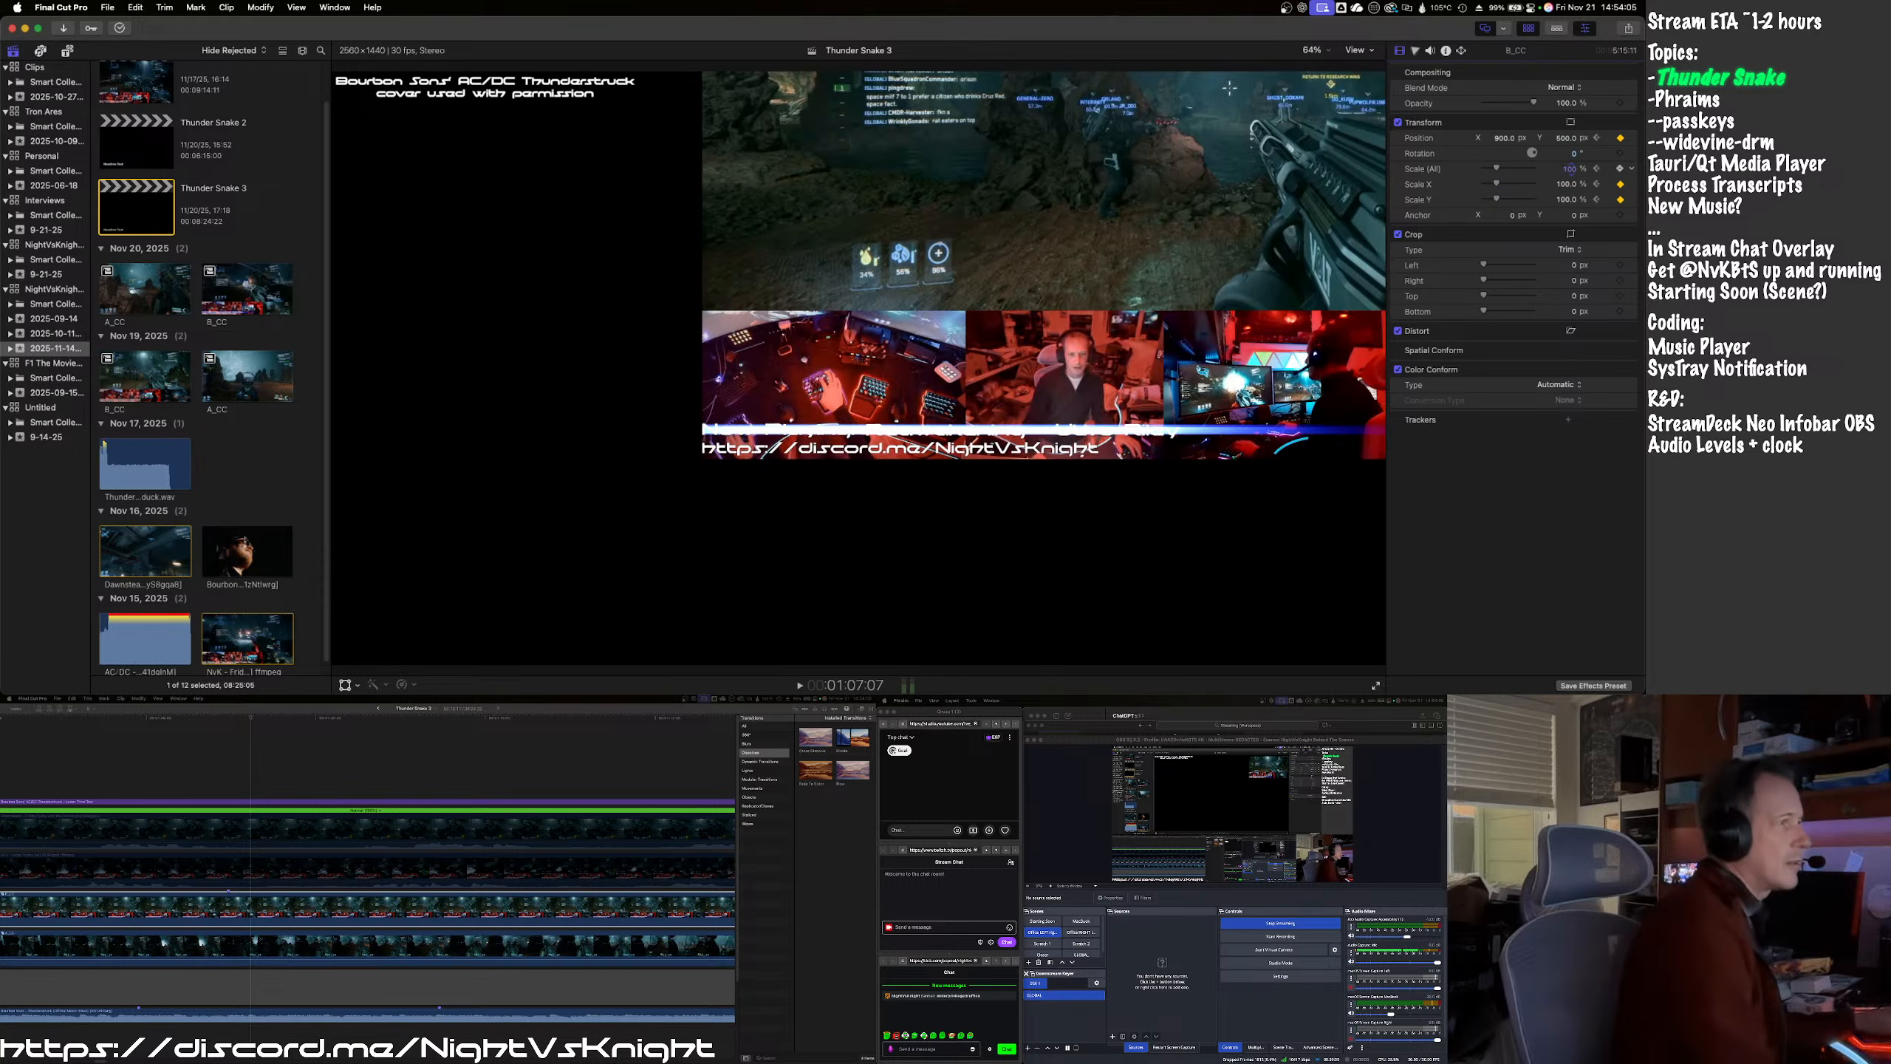
type("0")
key("shift+Tab")
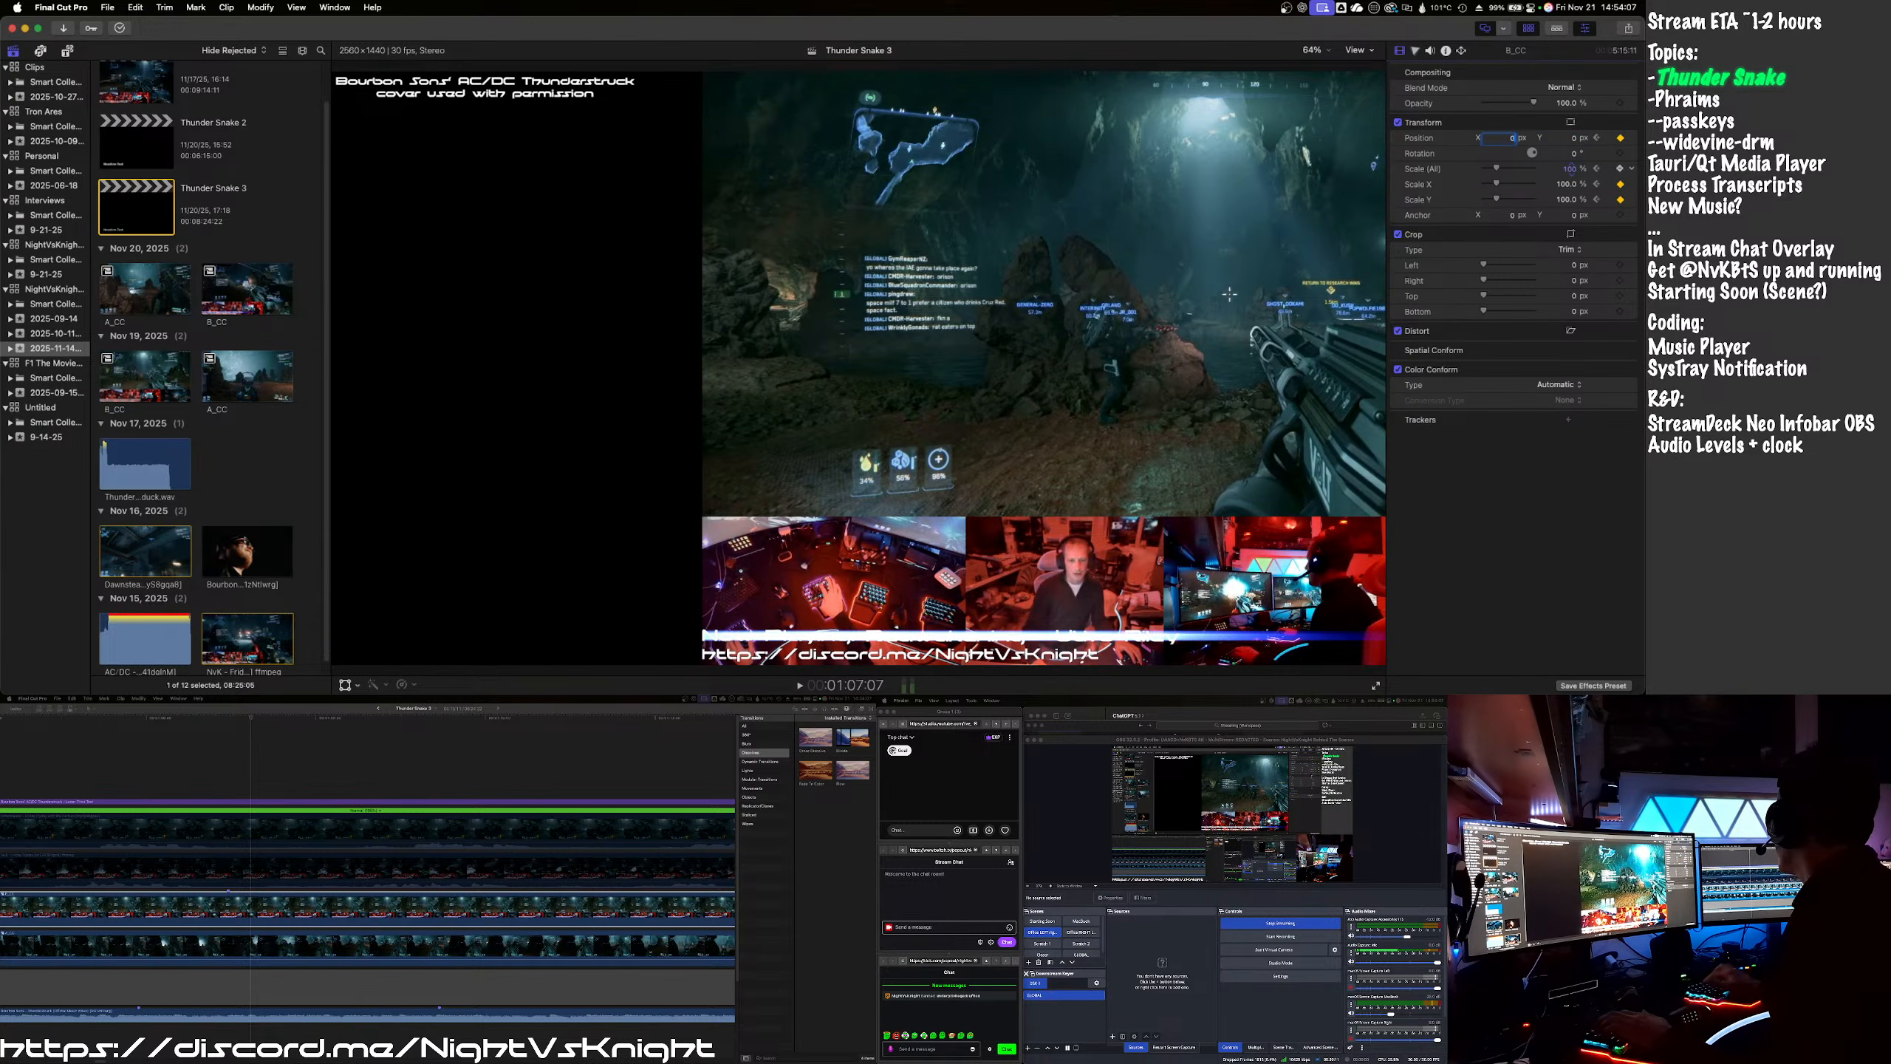
type("0")
key("Return")
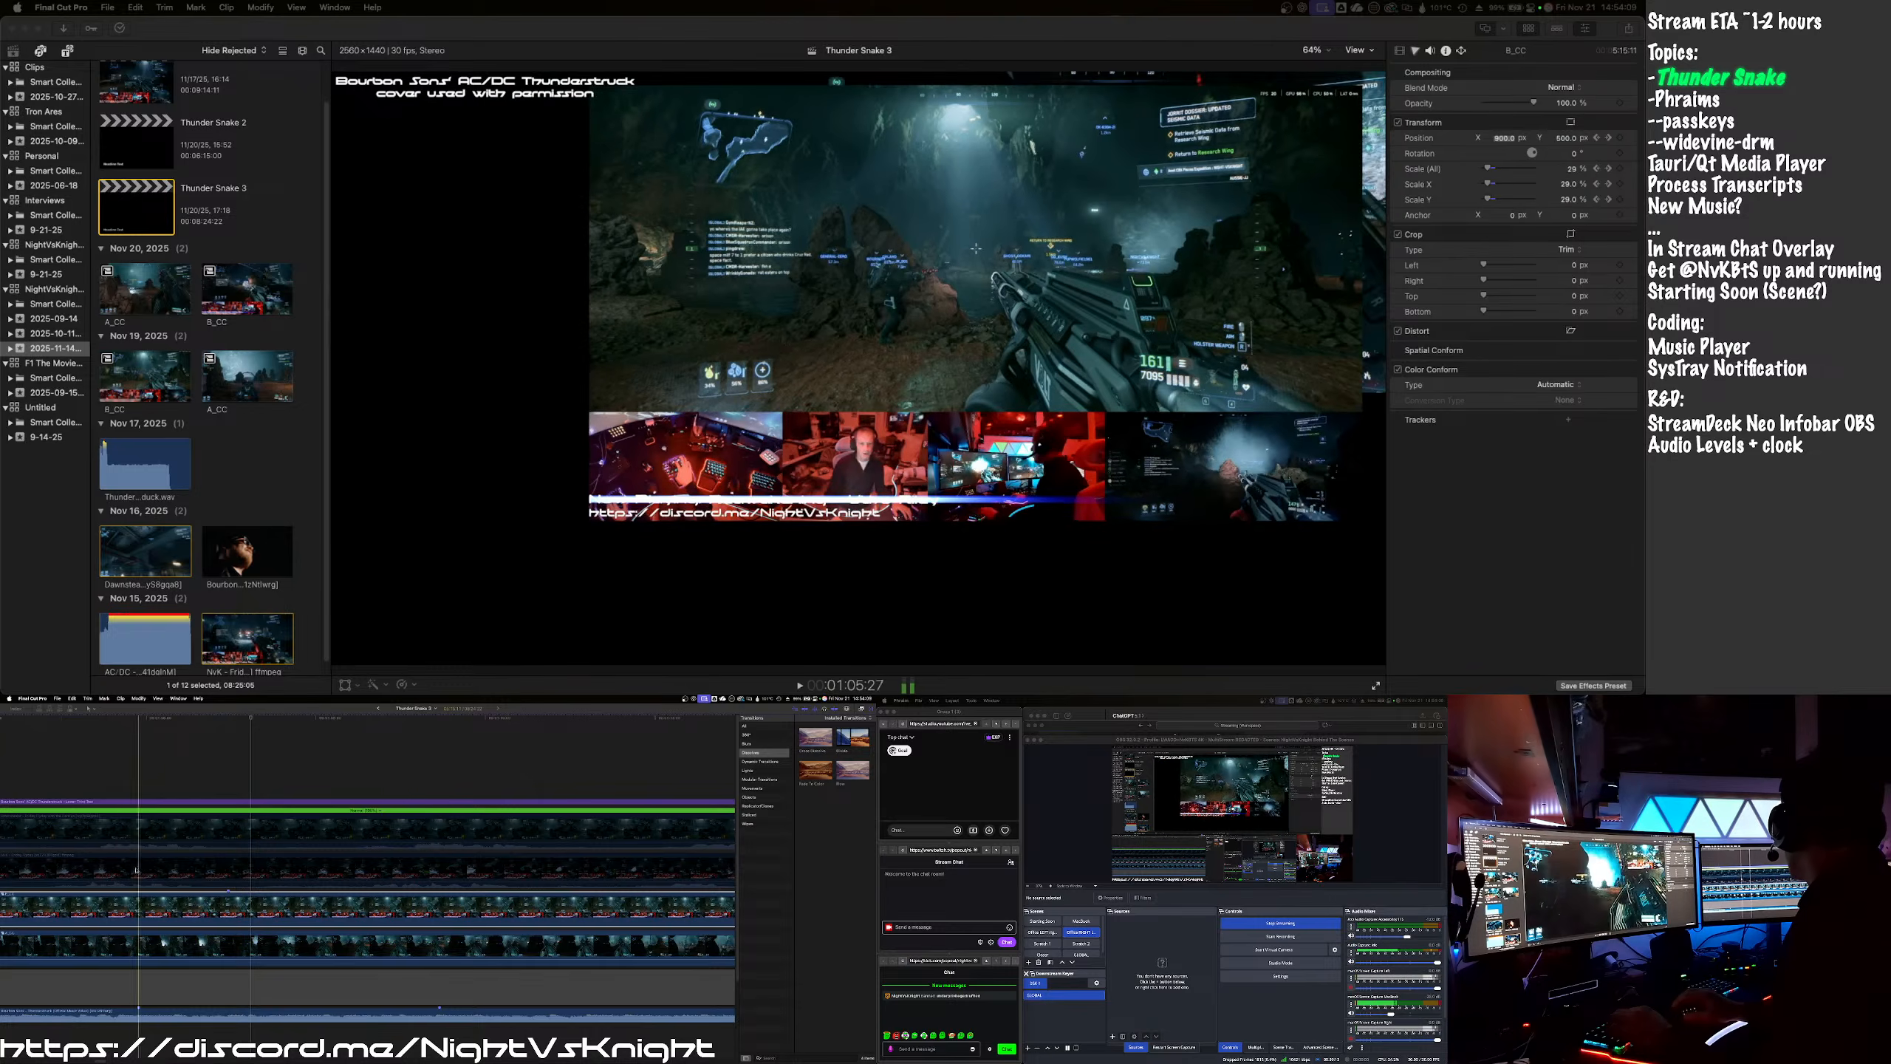
- Play back the new swap and the section up to about 1:22, and return towards the 1:11 music marker
key("space")
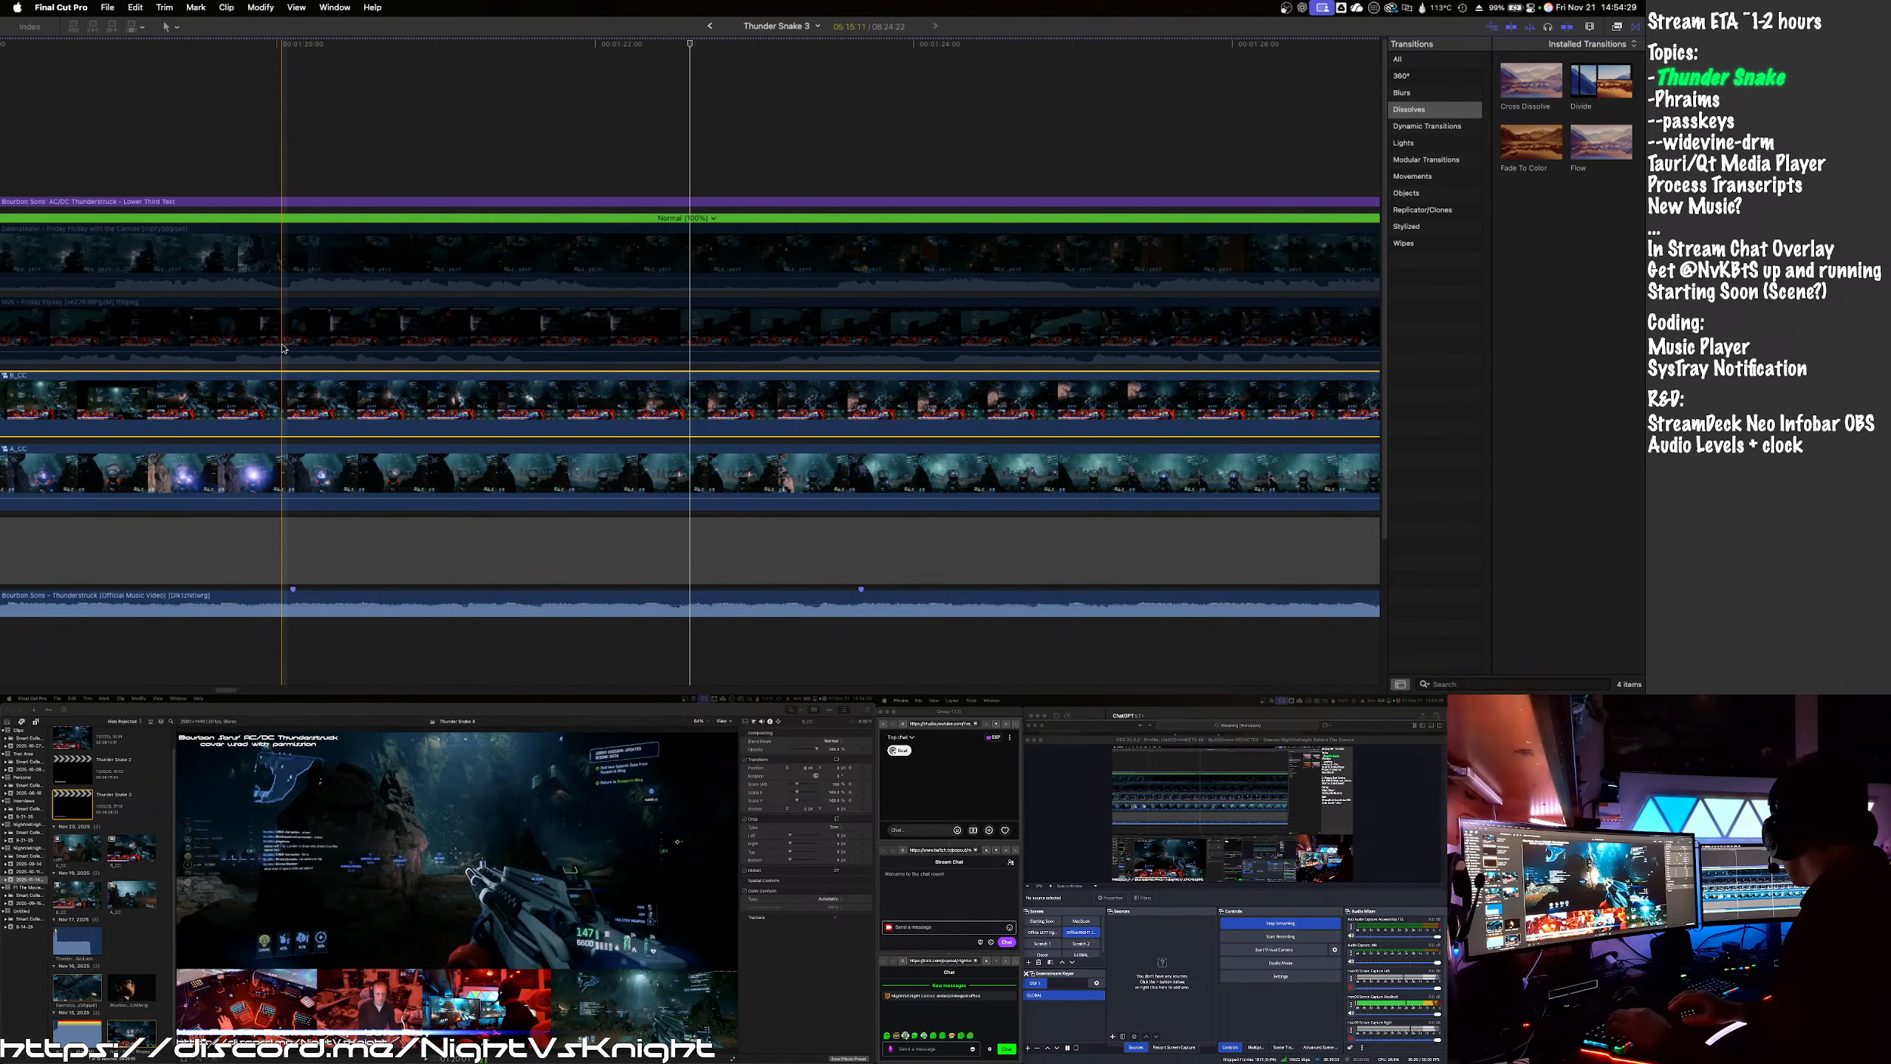
scroll(283, 349, "left", 5)
scroll(283, 350, "left", 5)
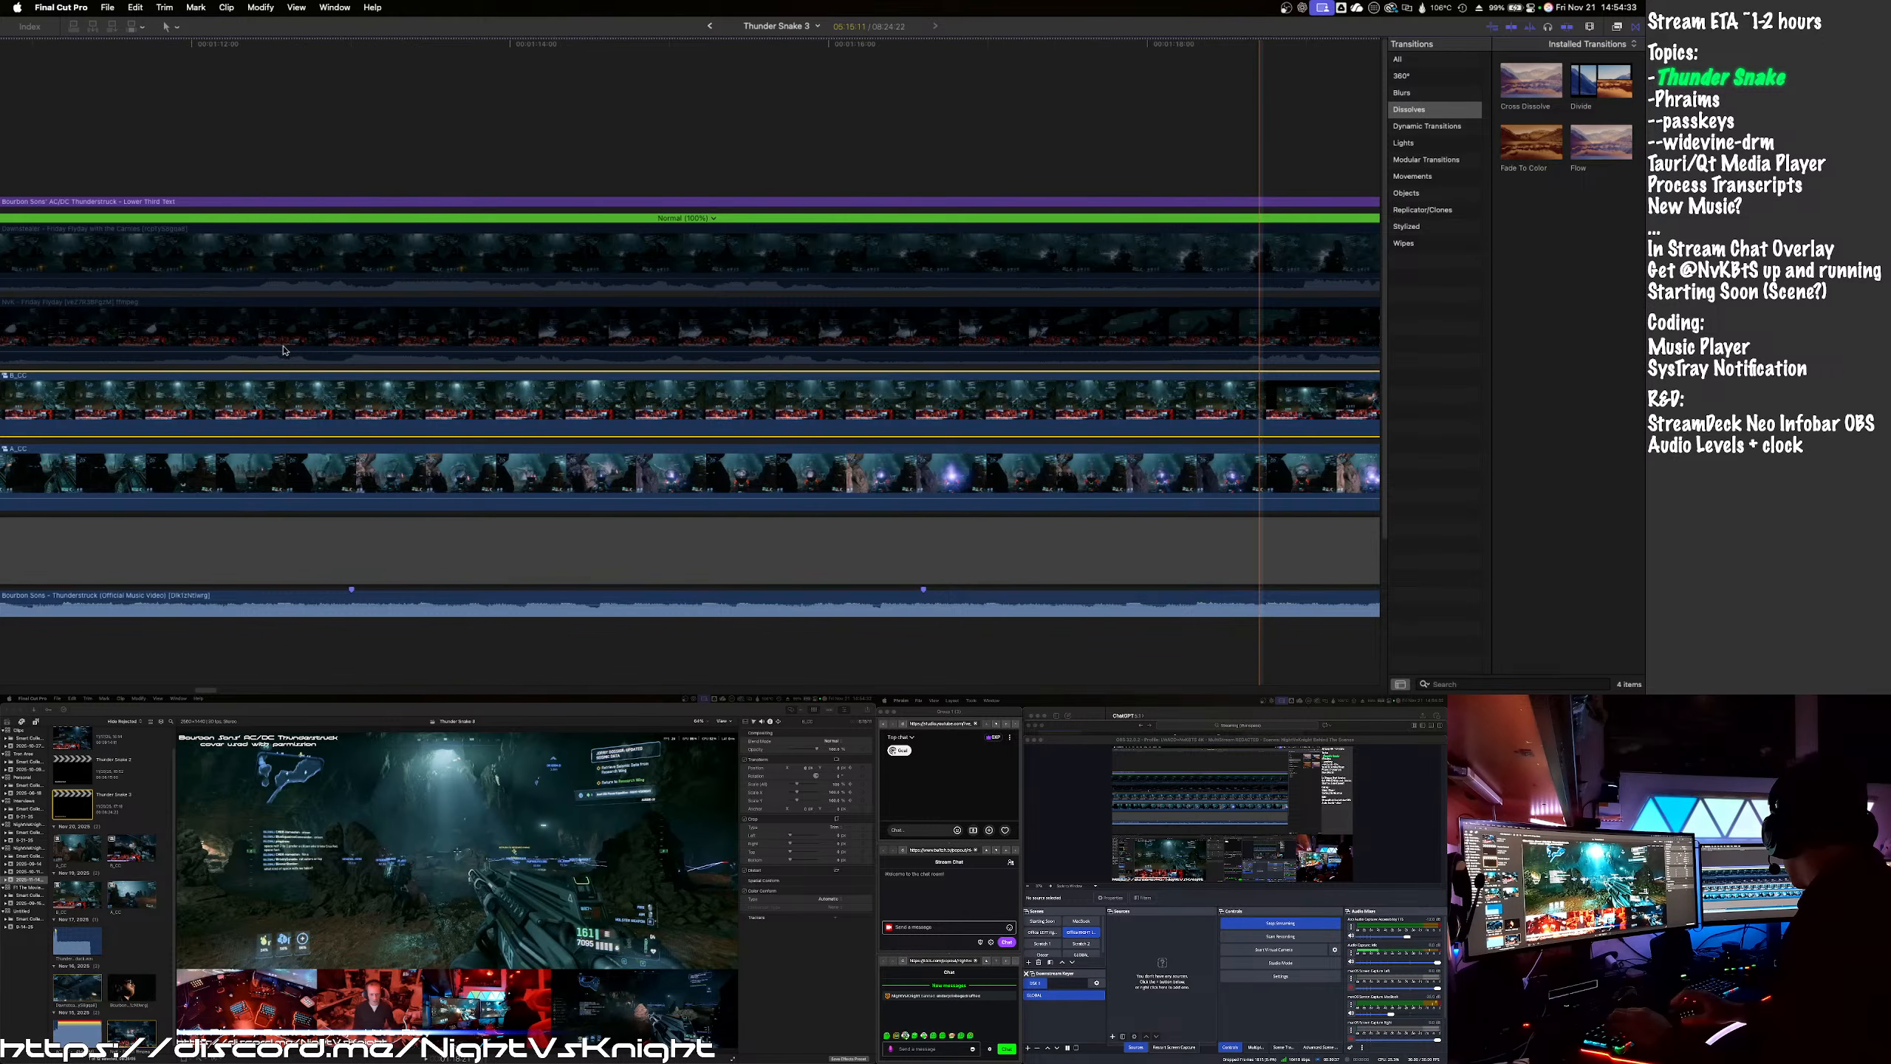
scroll(283, 350, "left", 3)
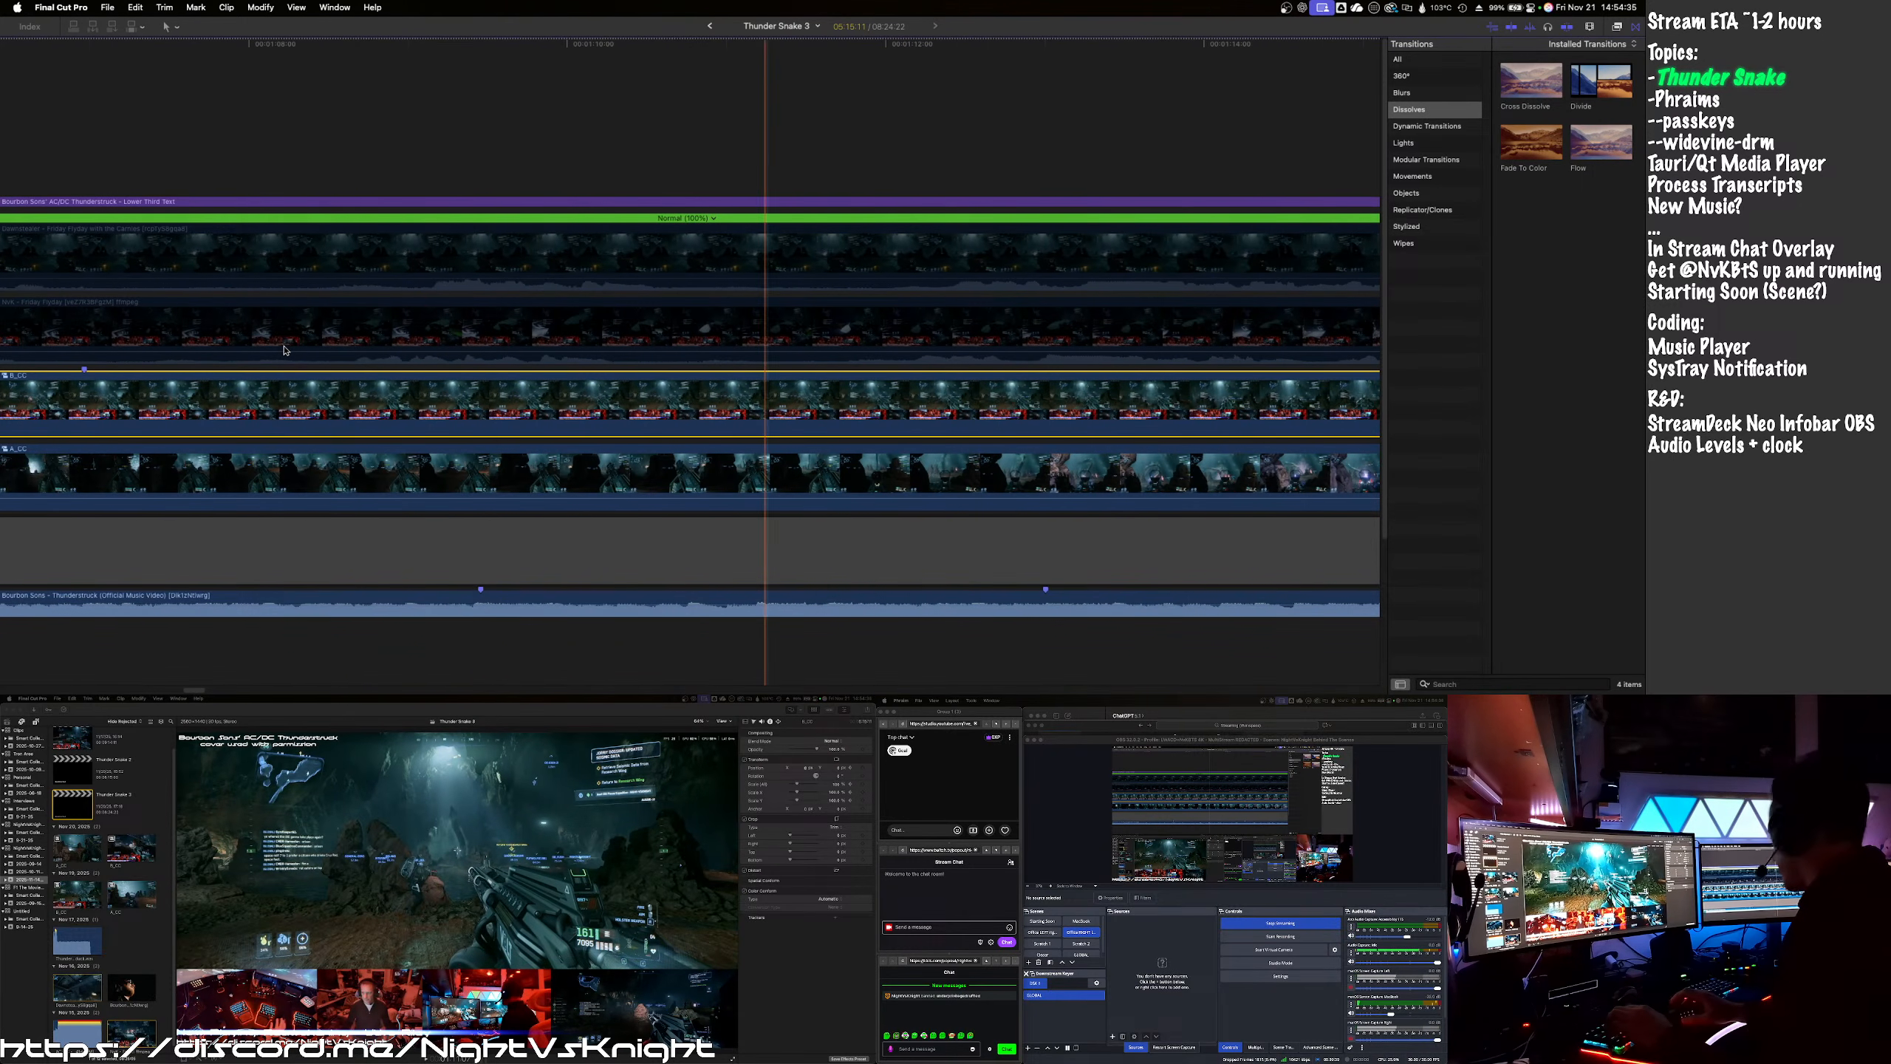
- Try to split the B_CC and A_CC clips at the marker near 1:07 and swap their stacking order, and play back the cut
key("z")
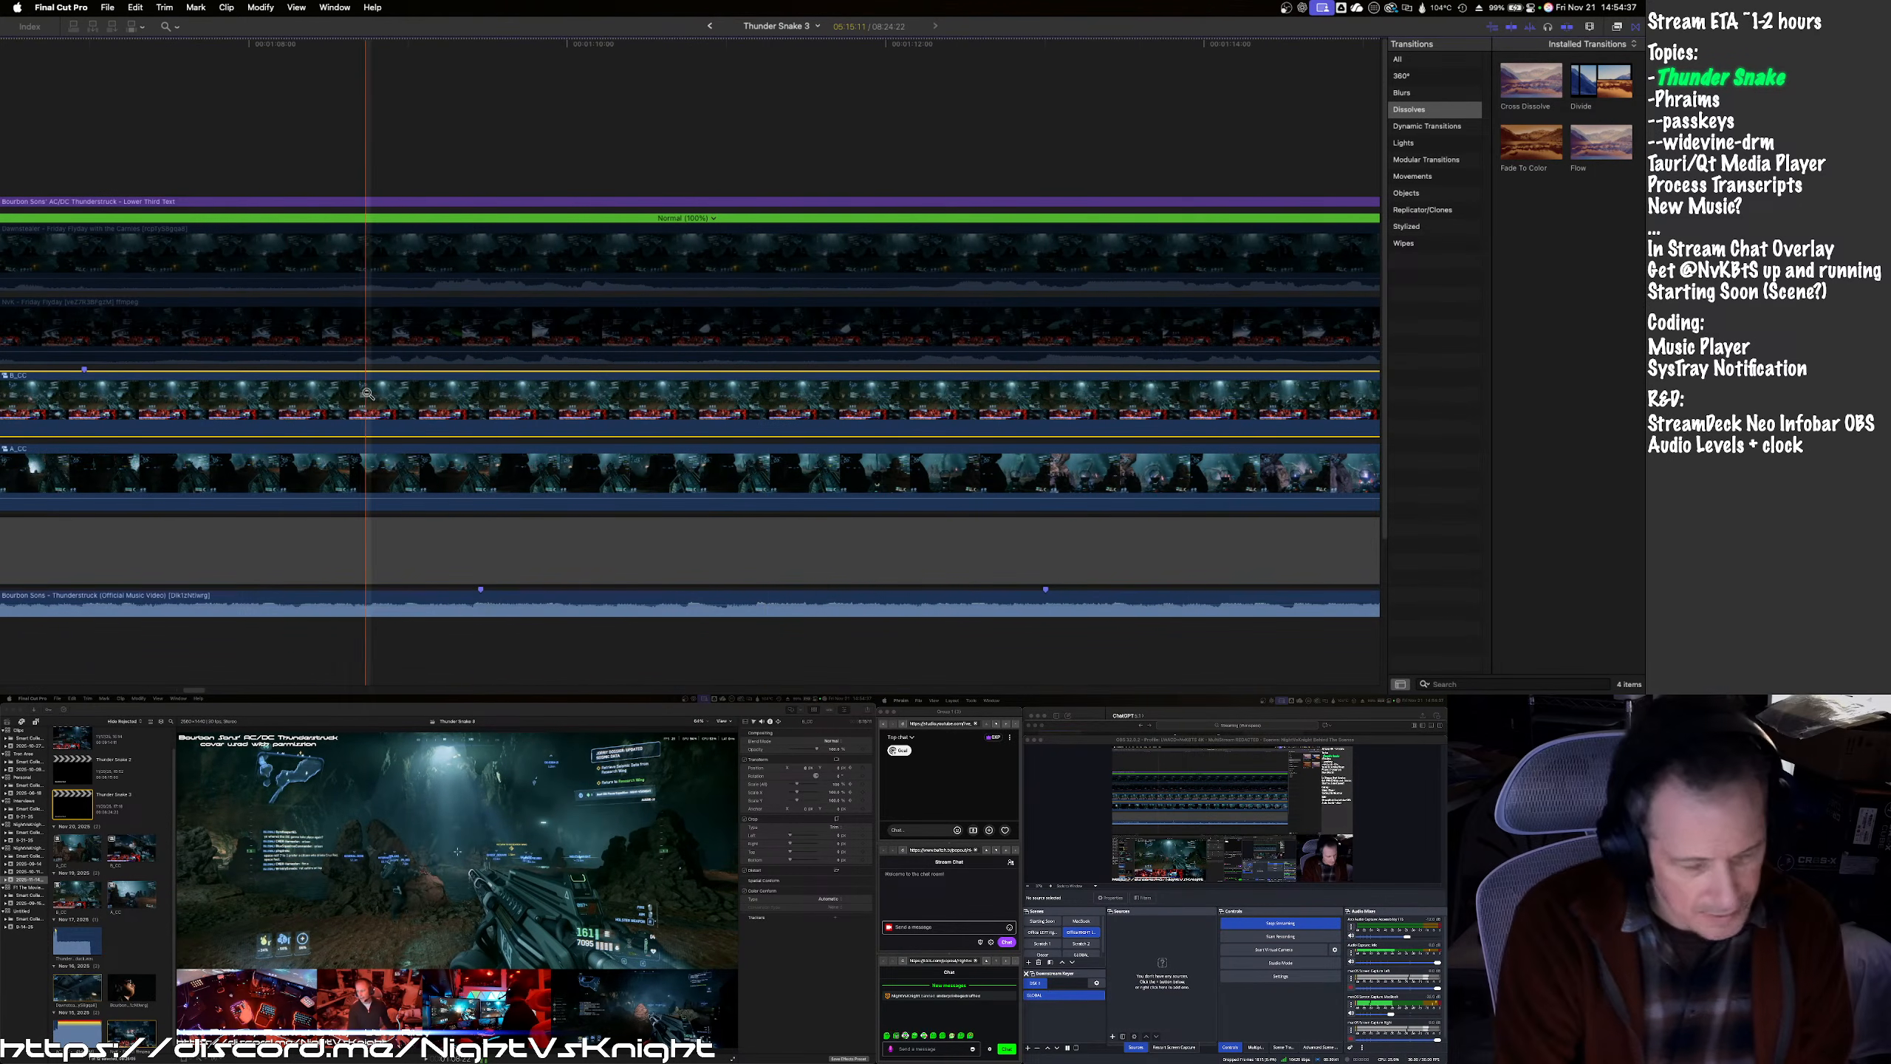
left_click(368, 392, "alt")
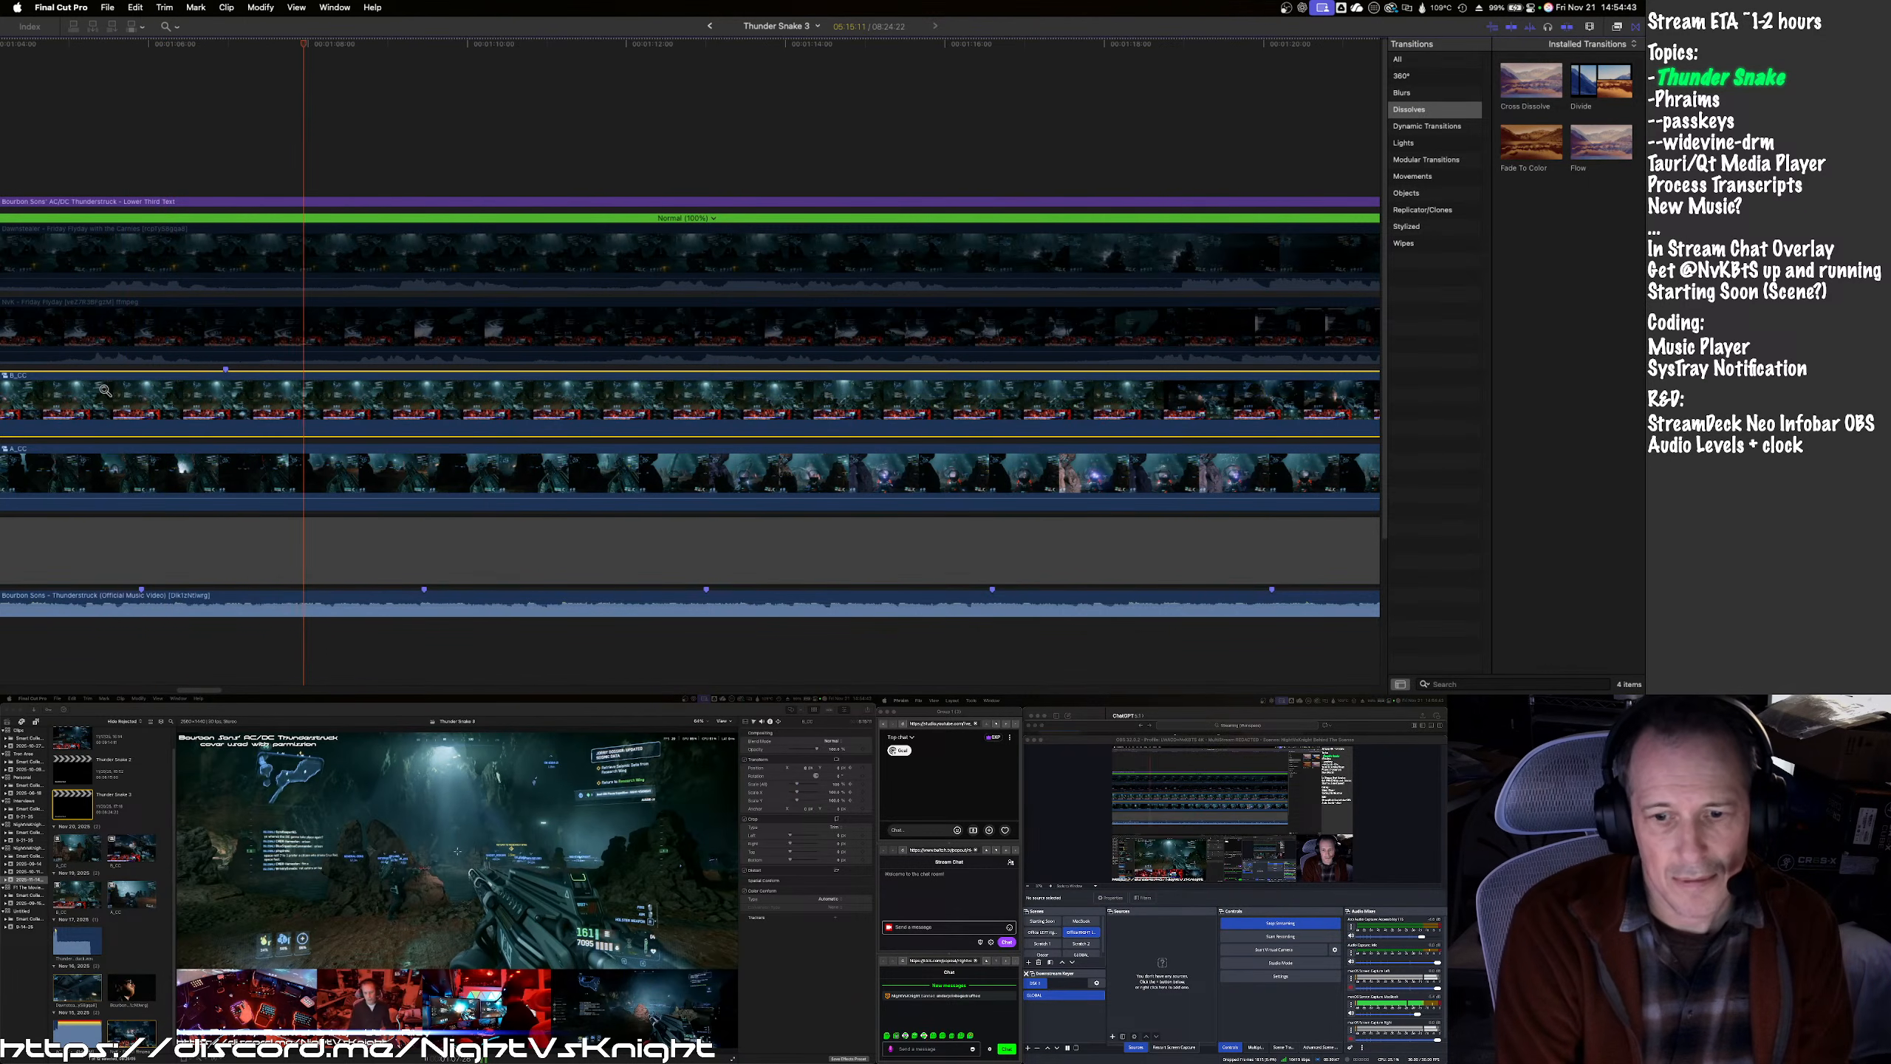
key("space")
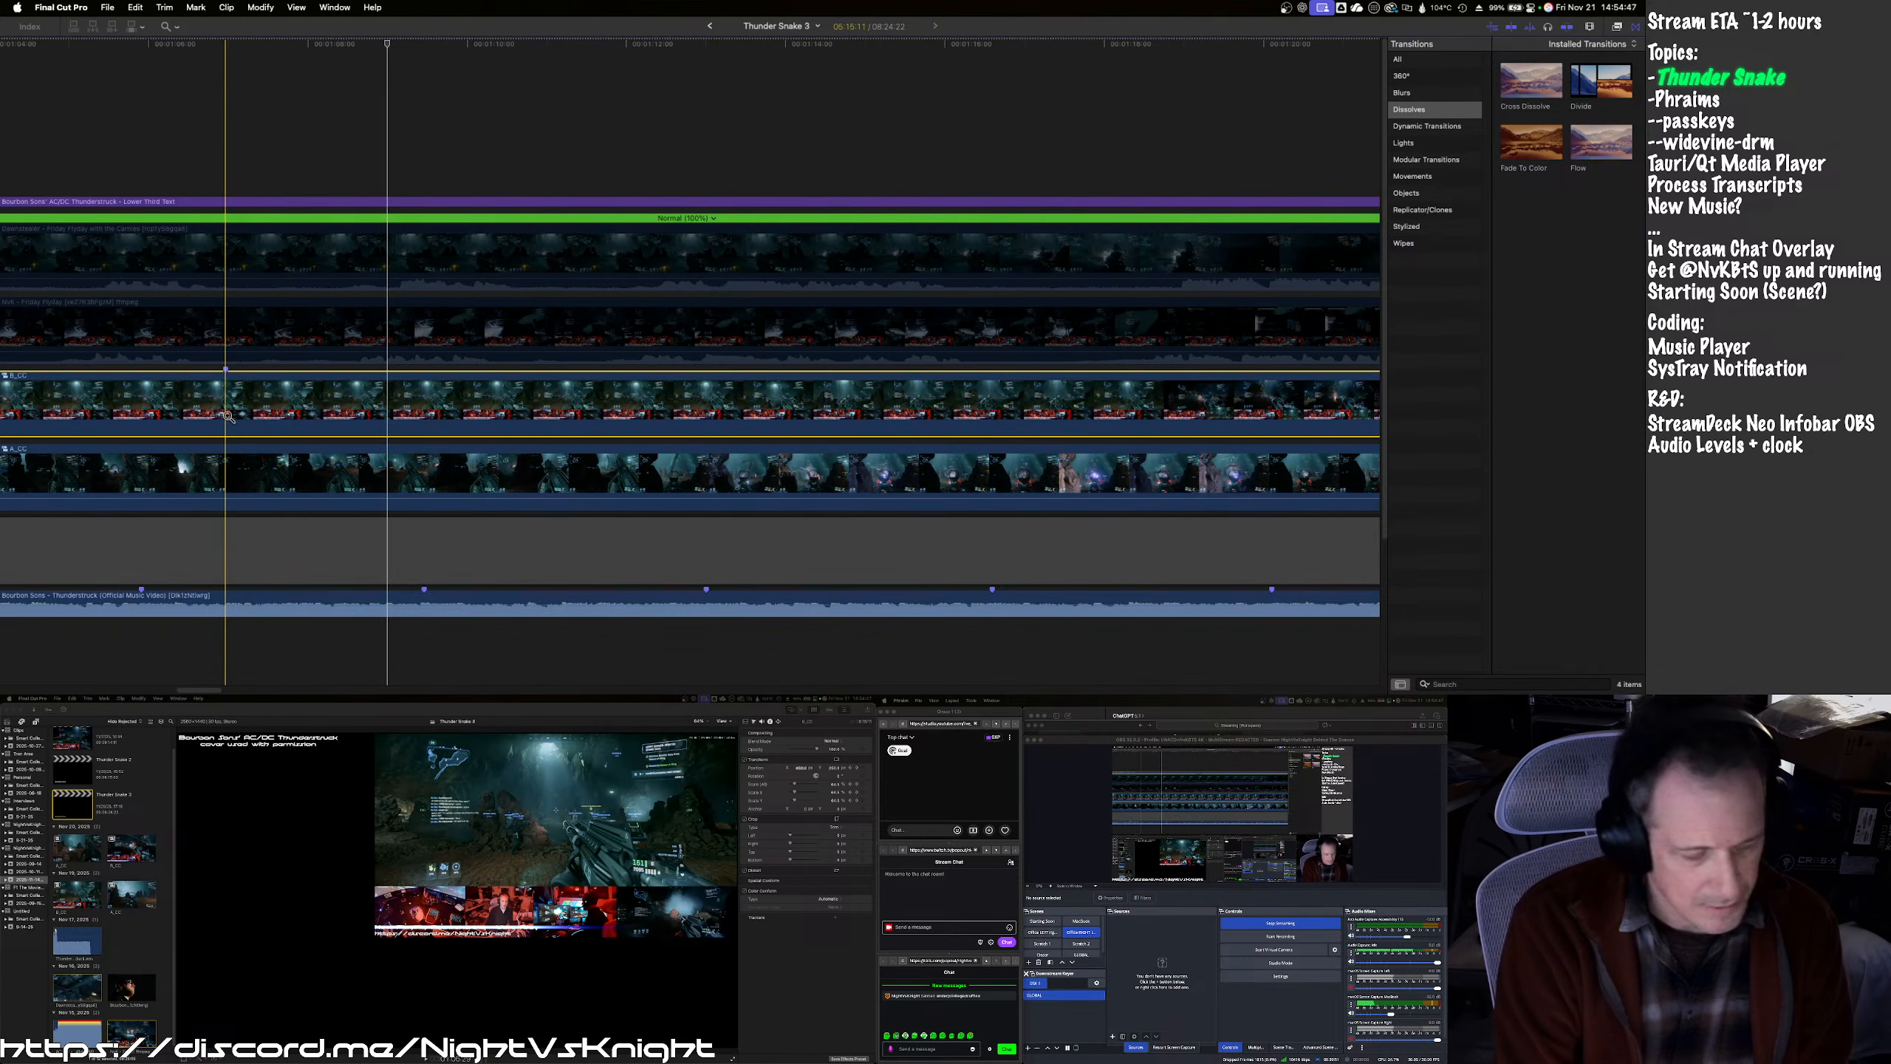
key("super+b")
left_click(230, 463)
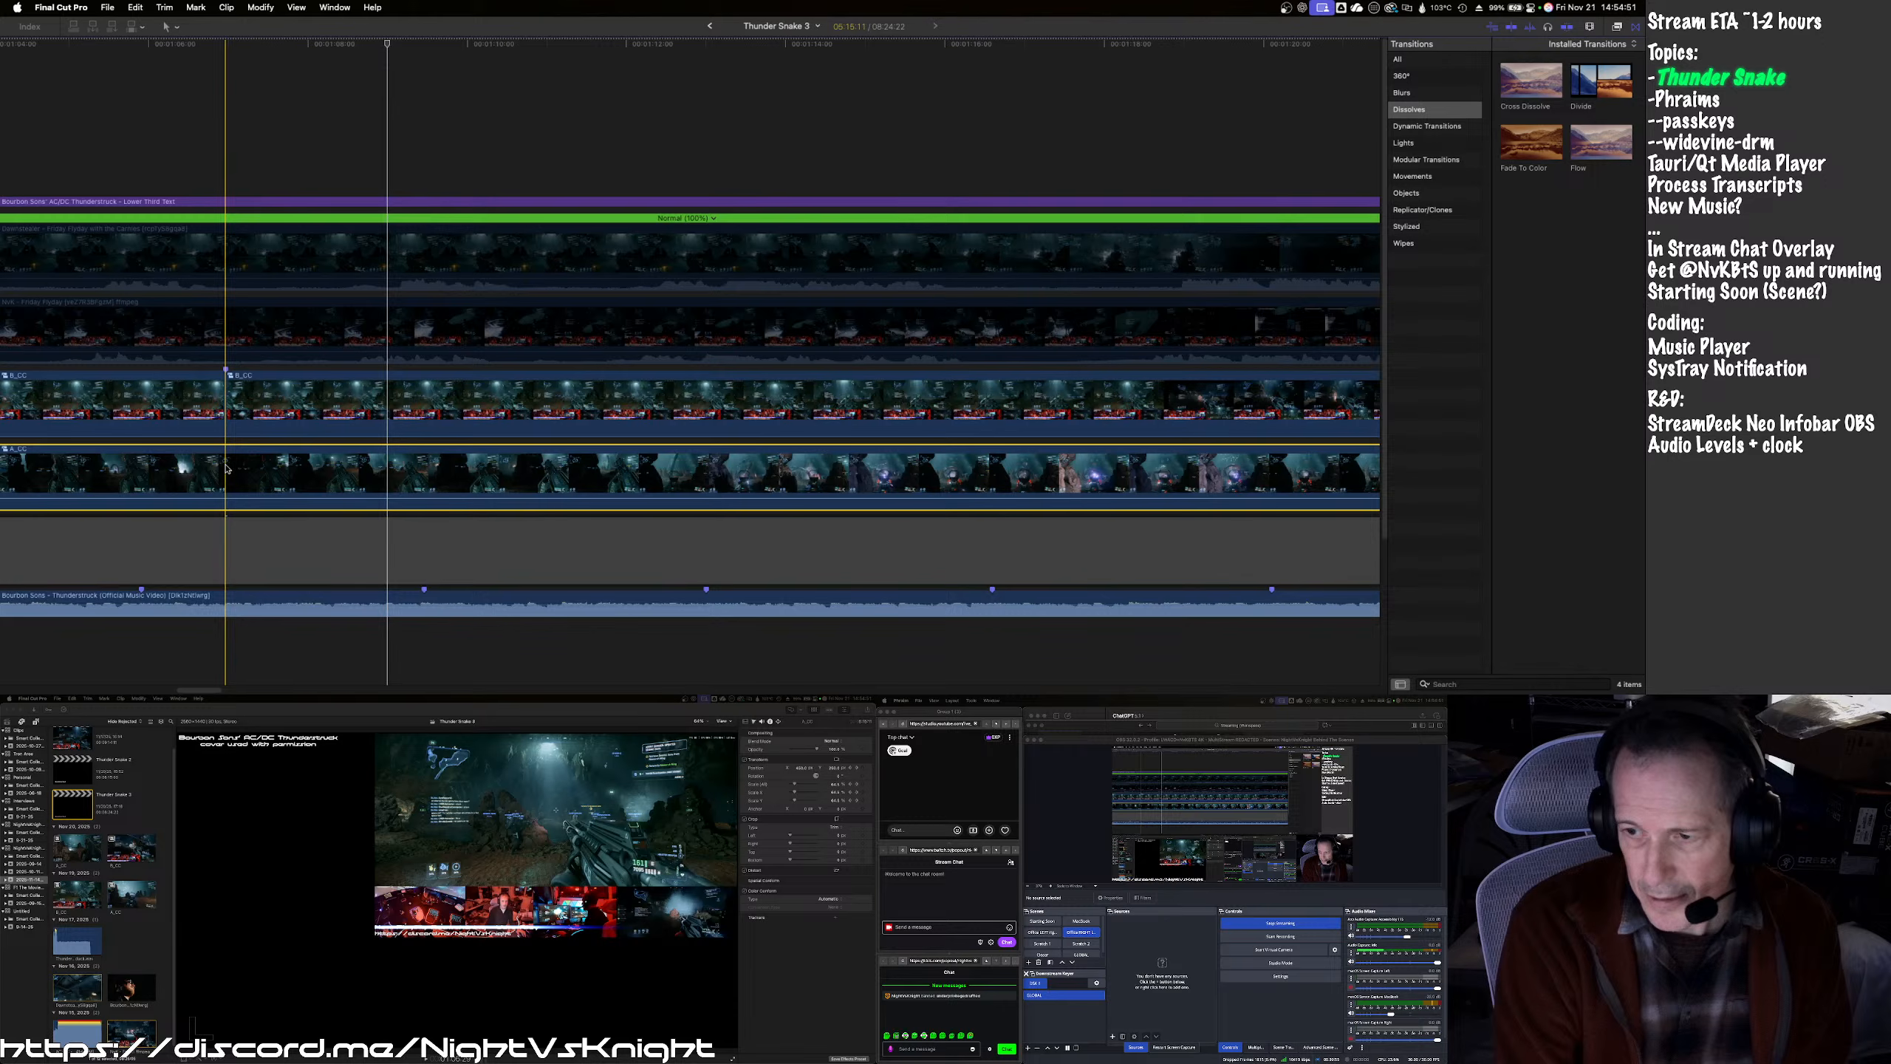
left_click_drag(273, 417, 276, 525)
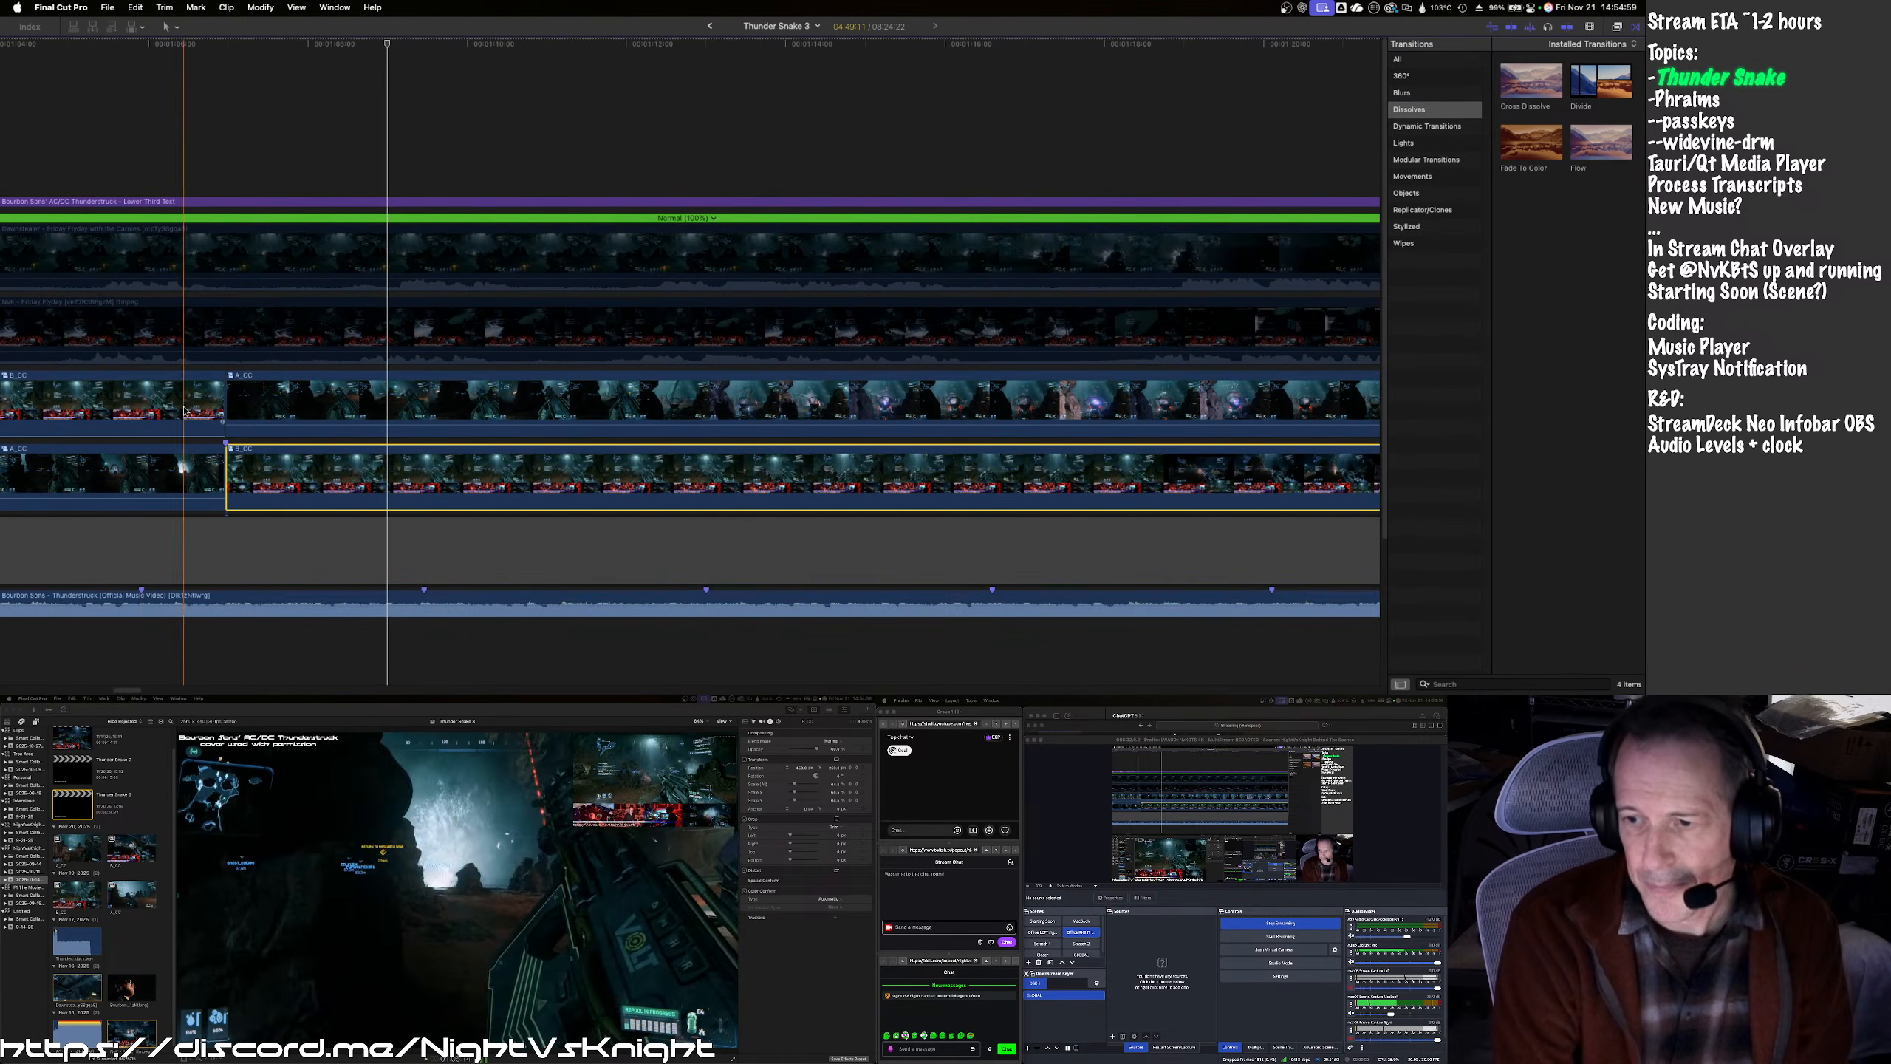
scroll(149, 410, "left", 10)
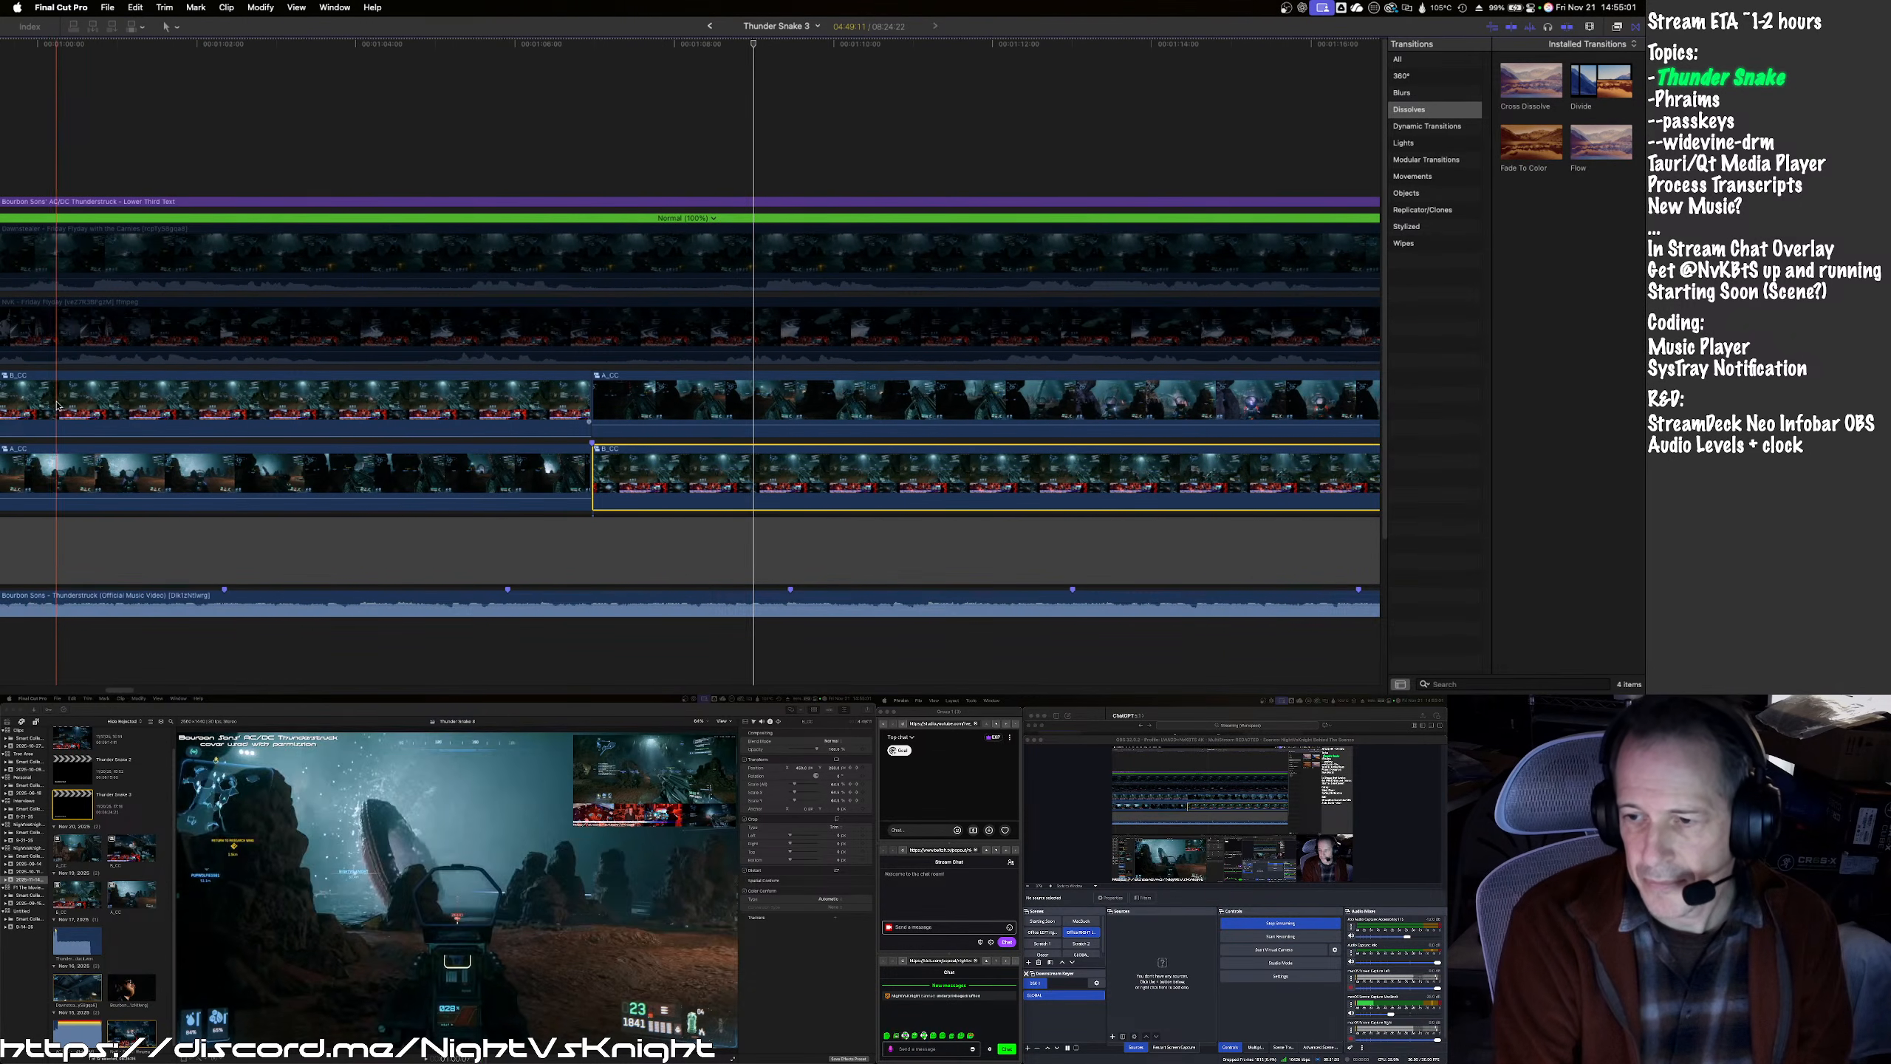
key("space")
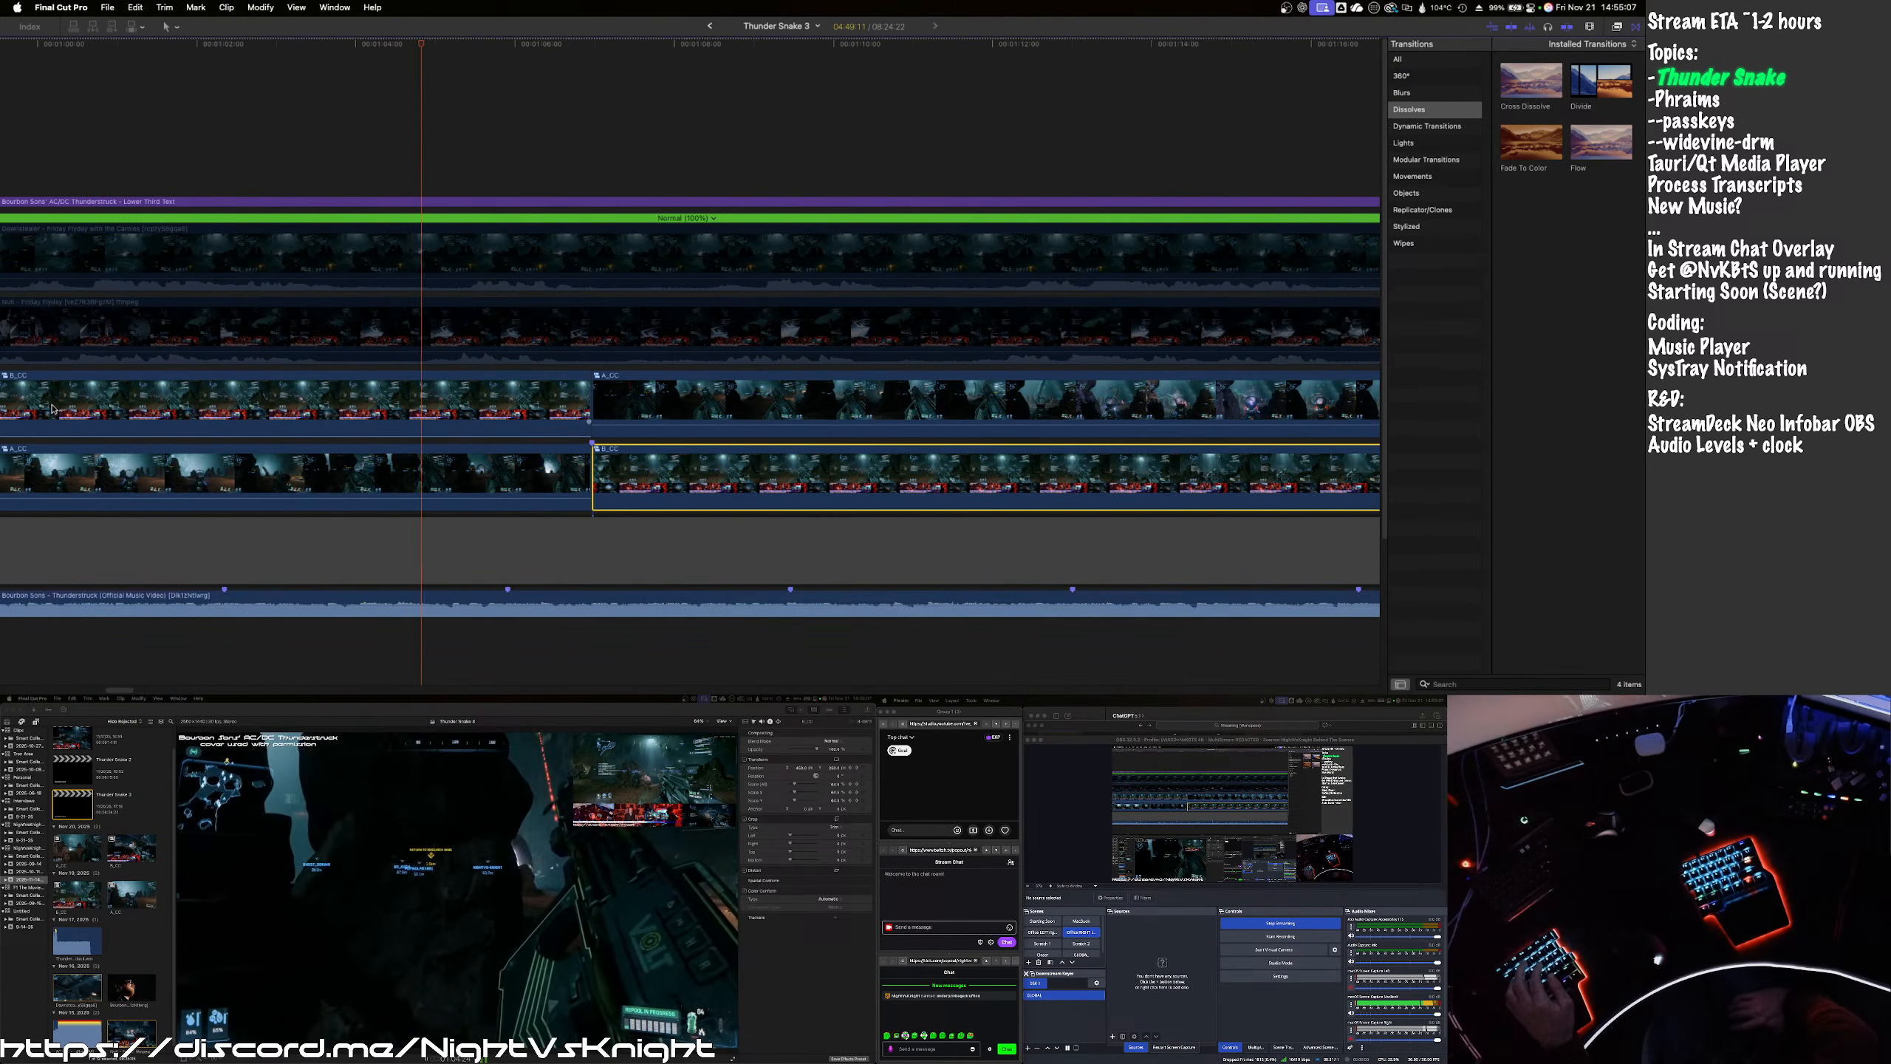
key("Down")
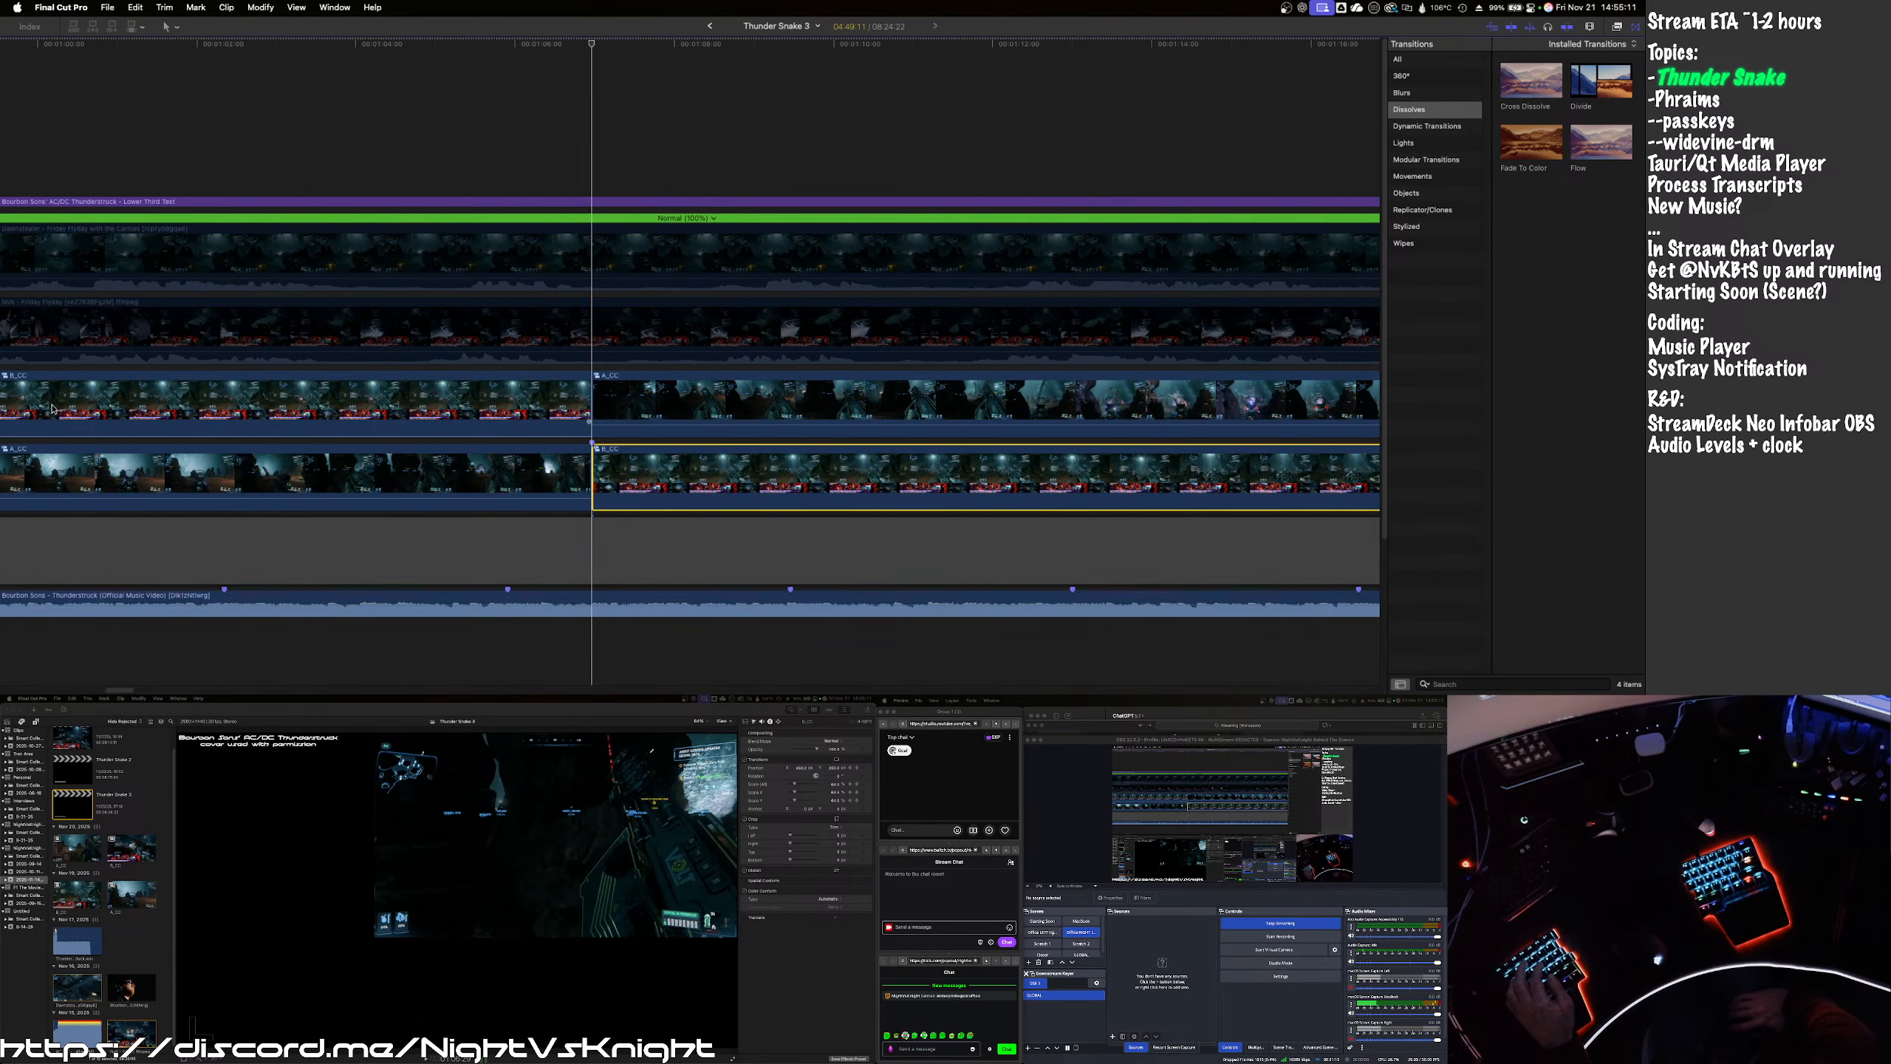
key("space")
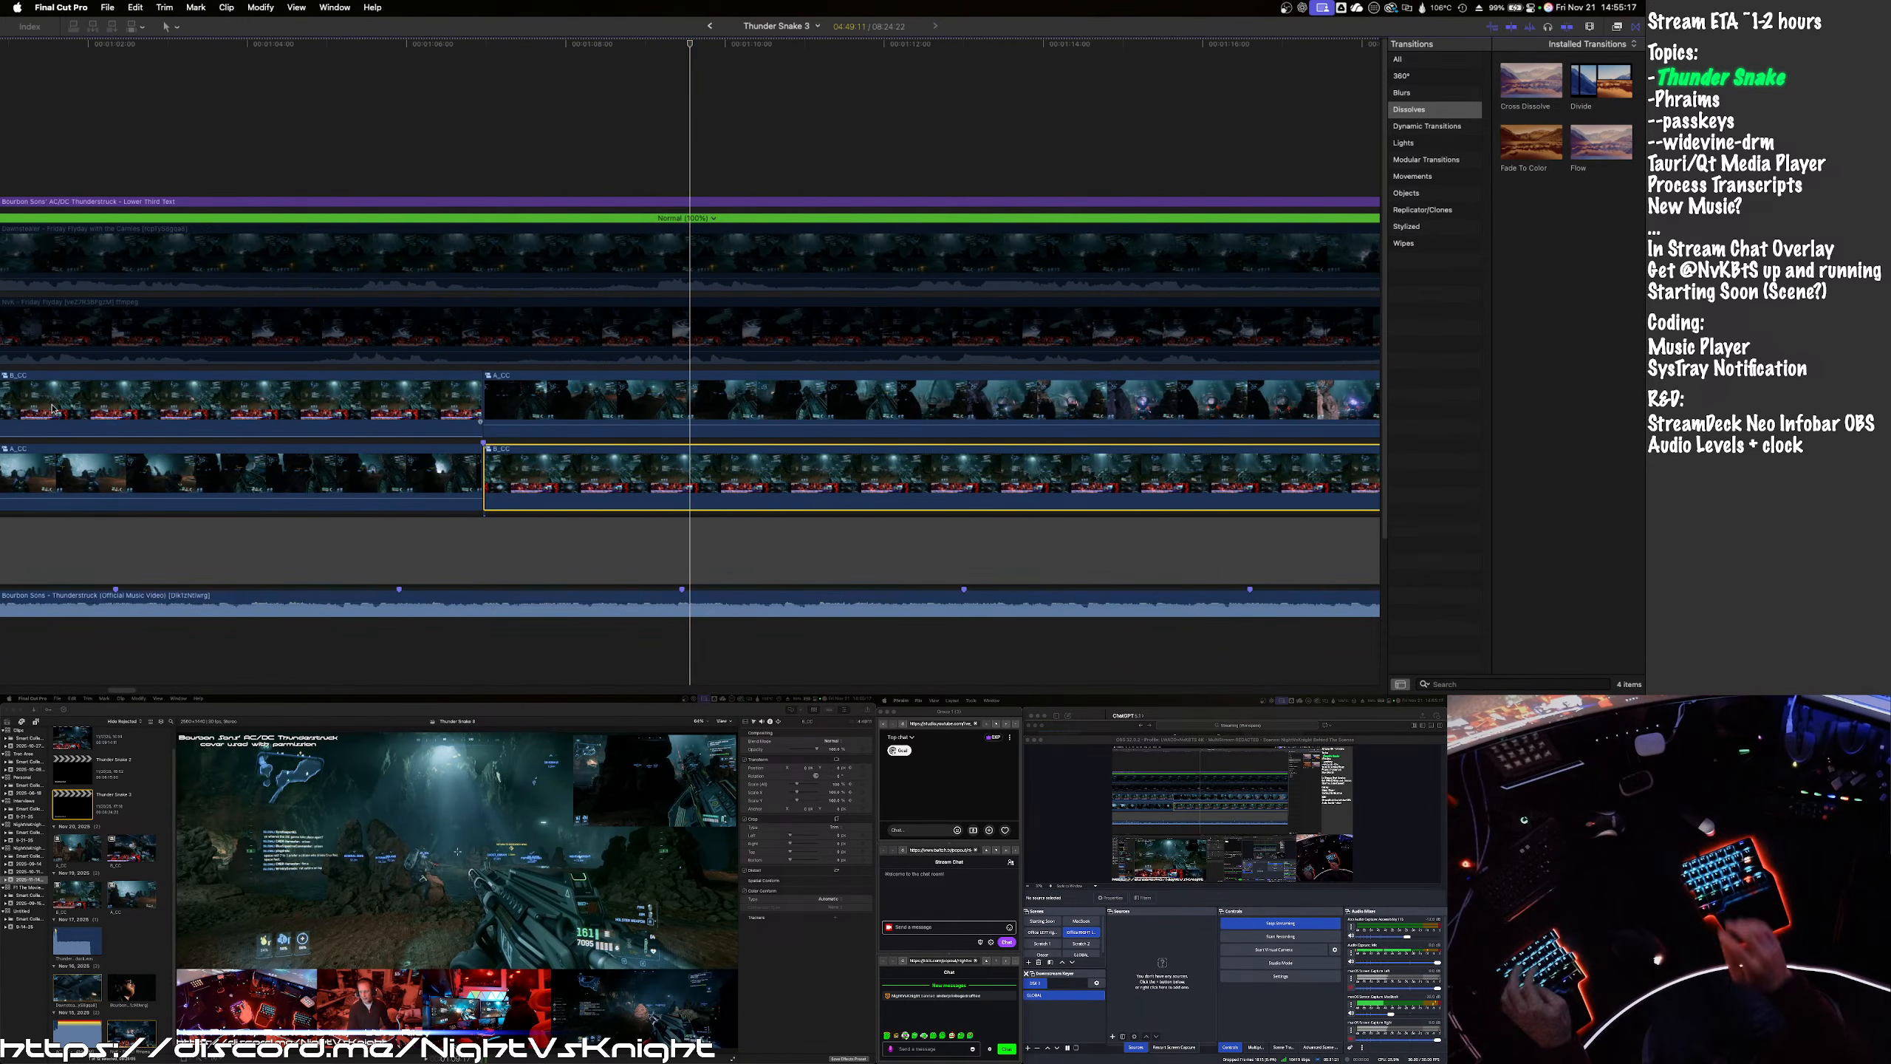
- Undo the clip split, the marker near 1:07 and the swap keyframes on the A_CC and B_CC clips
key("super+z")
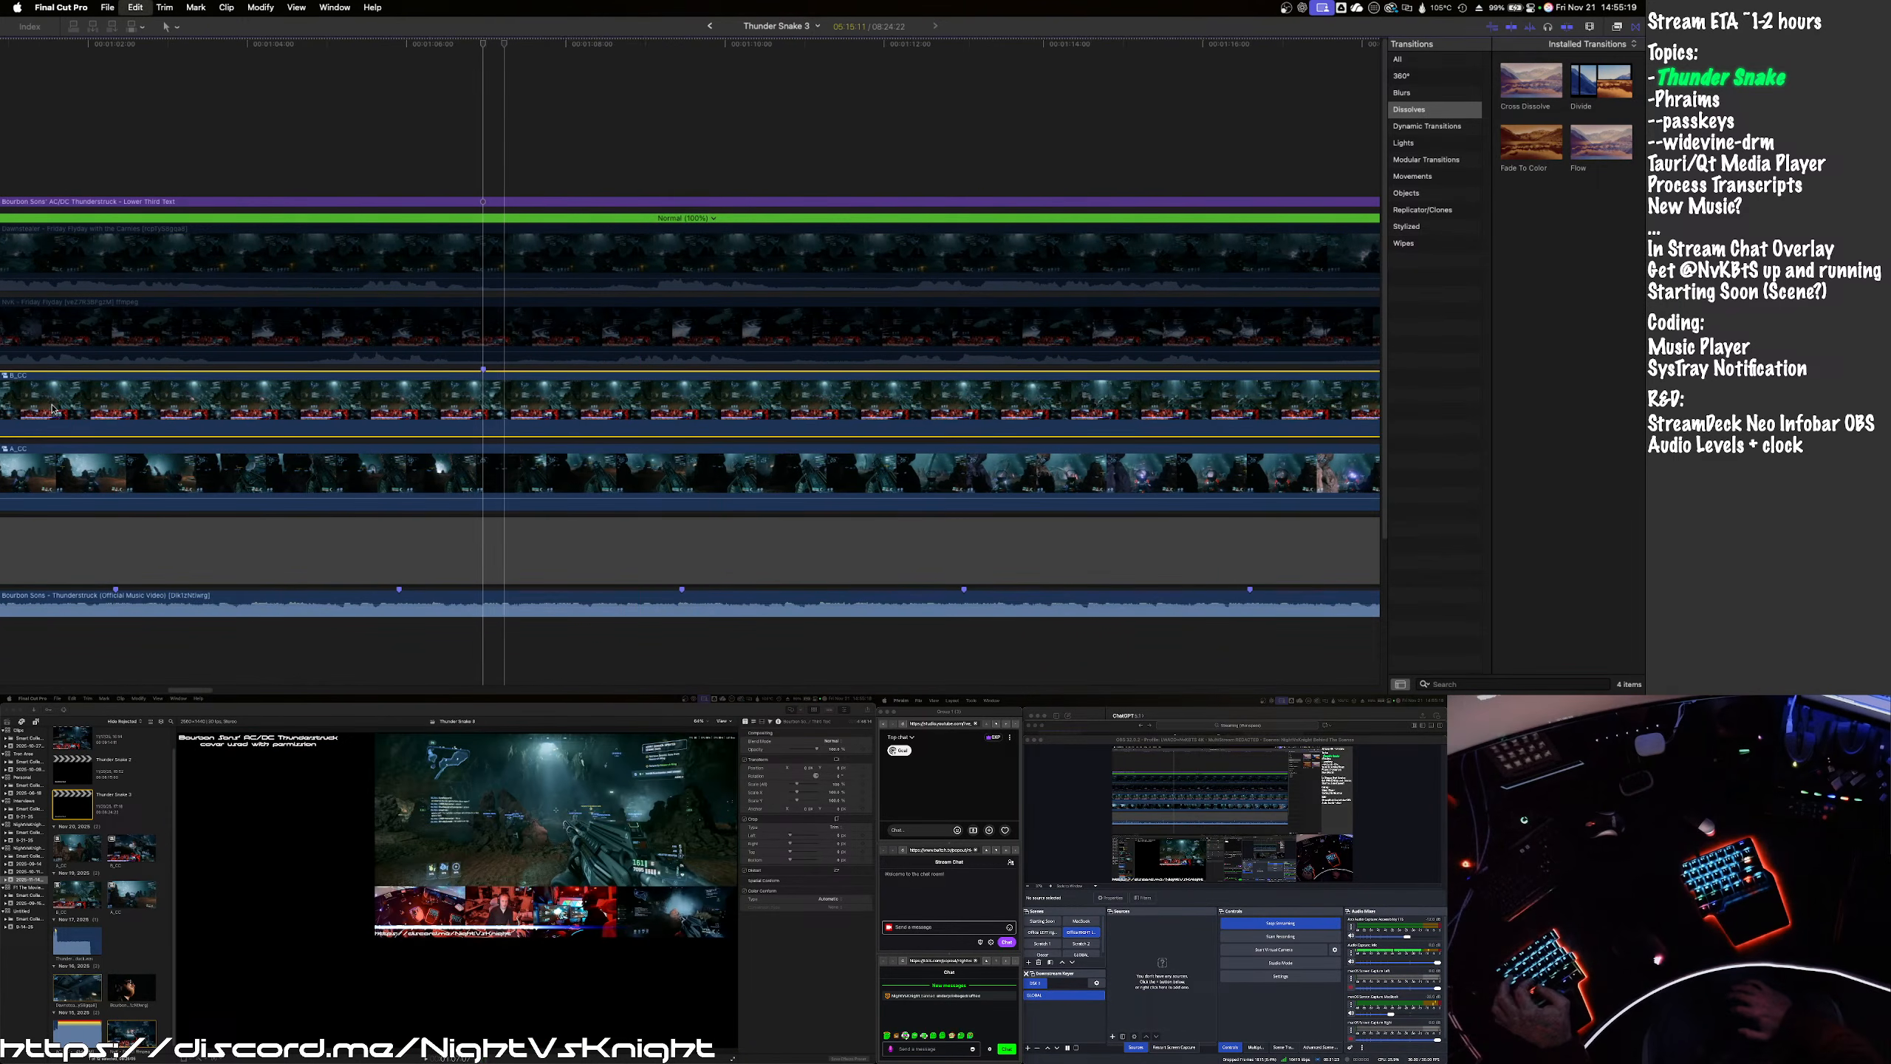
key("super+z")
key("super+z")
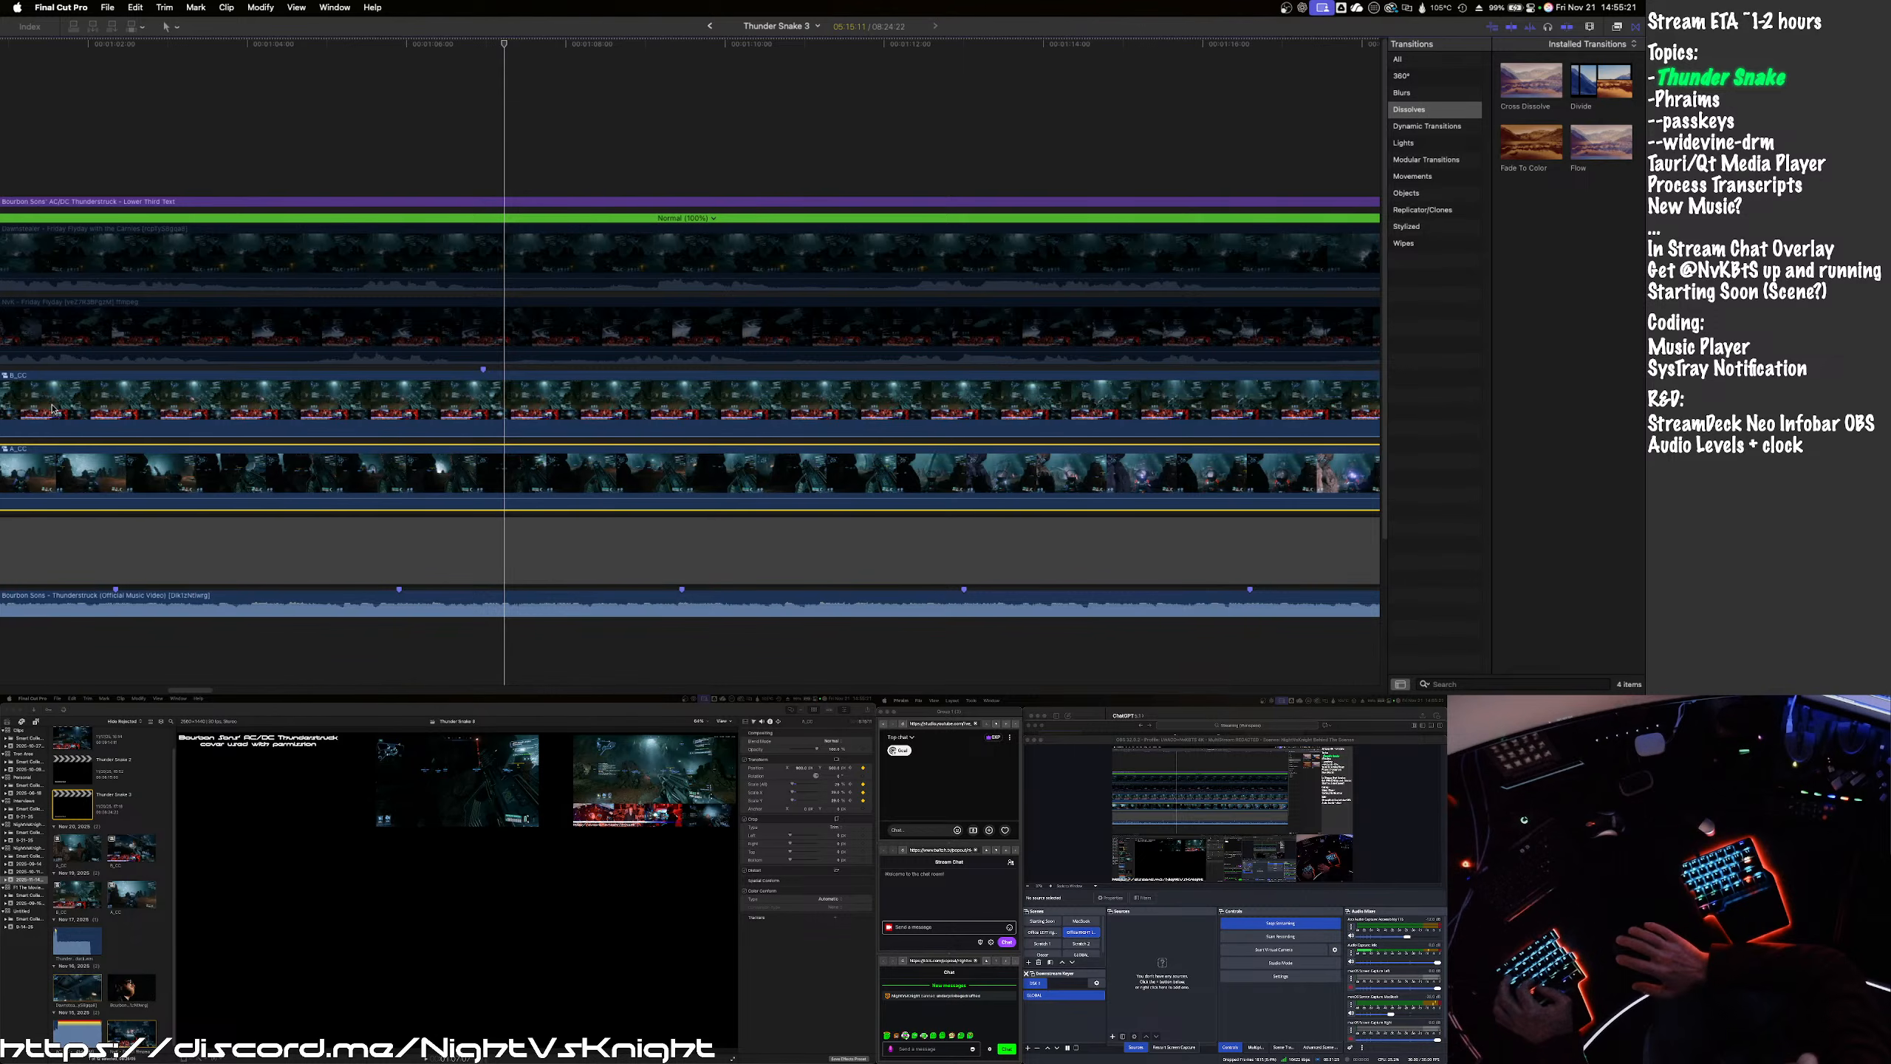
key("super+z")
key("super+z")
key("super+z")
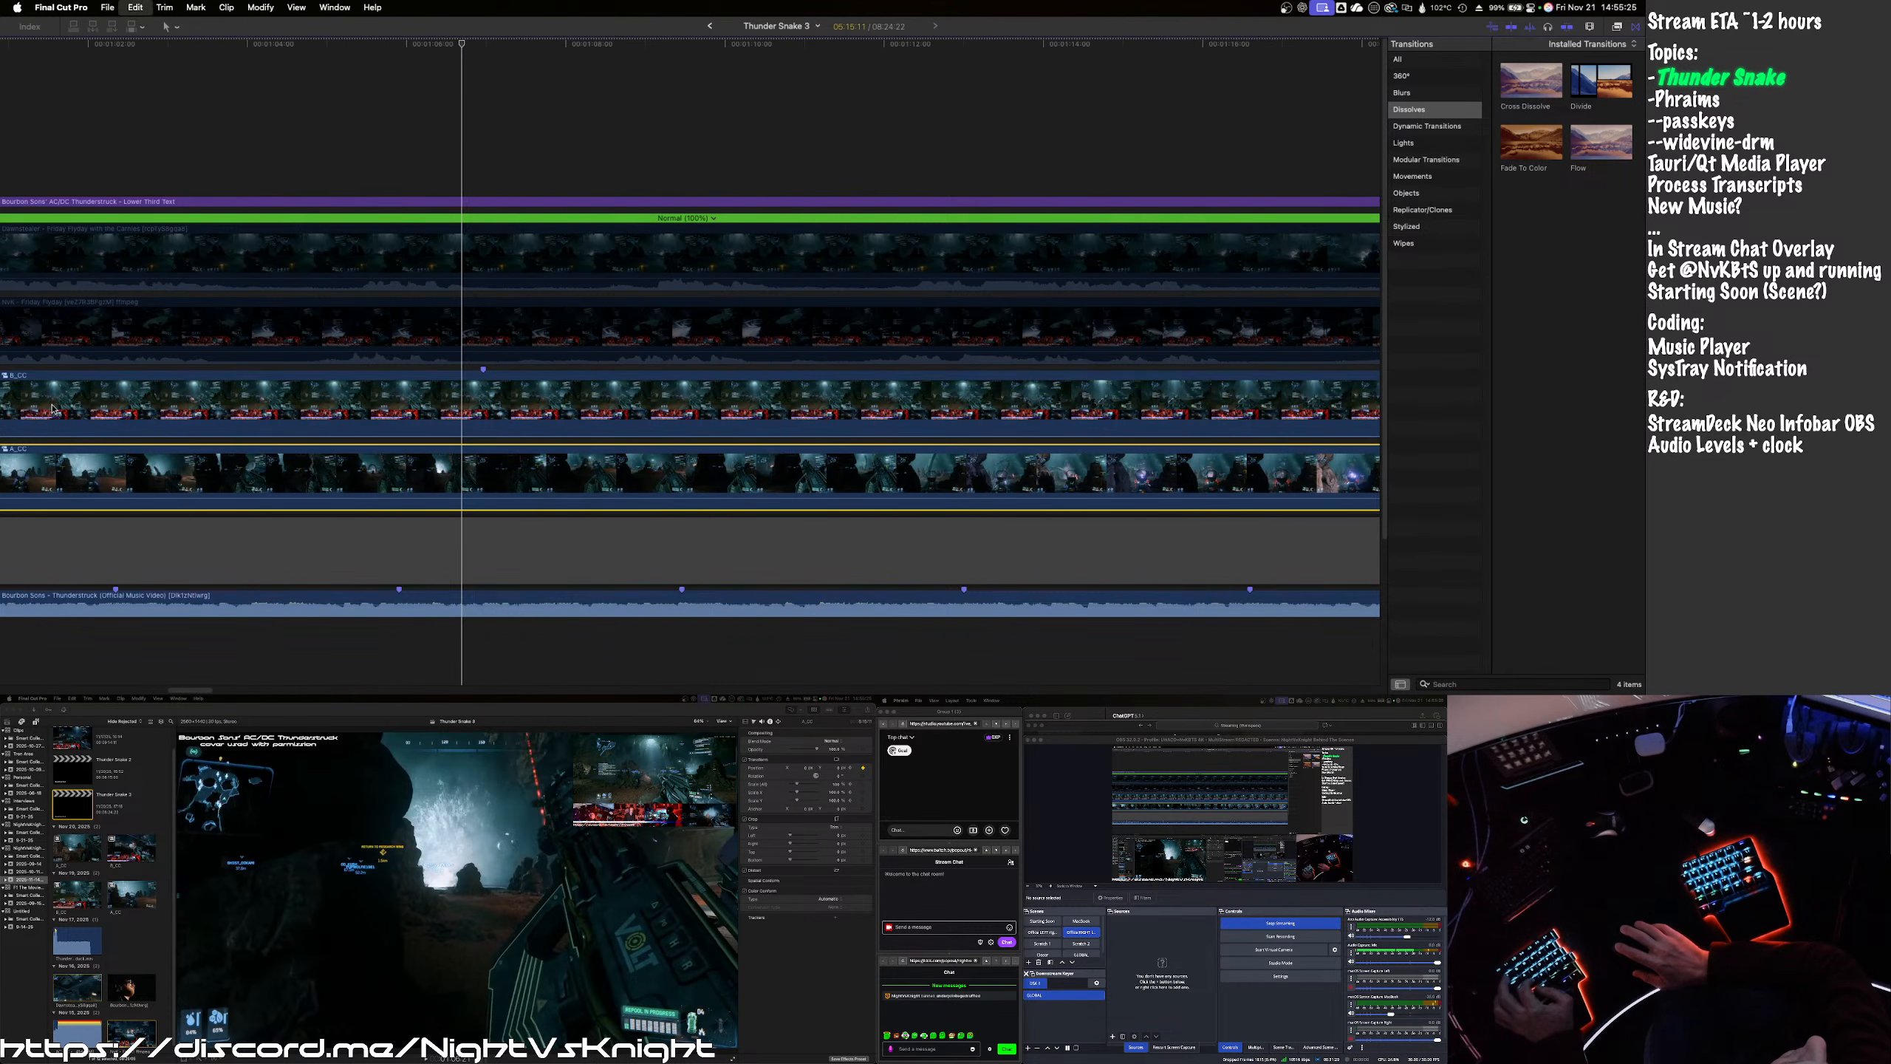
key("super+shift+z")
key("super+z")
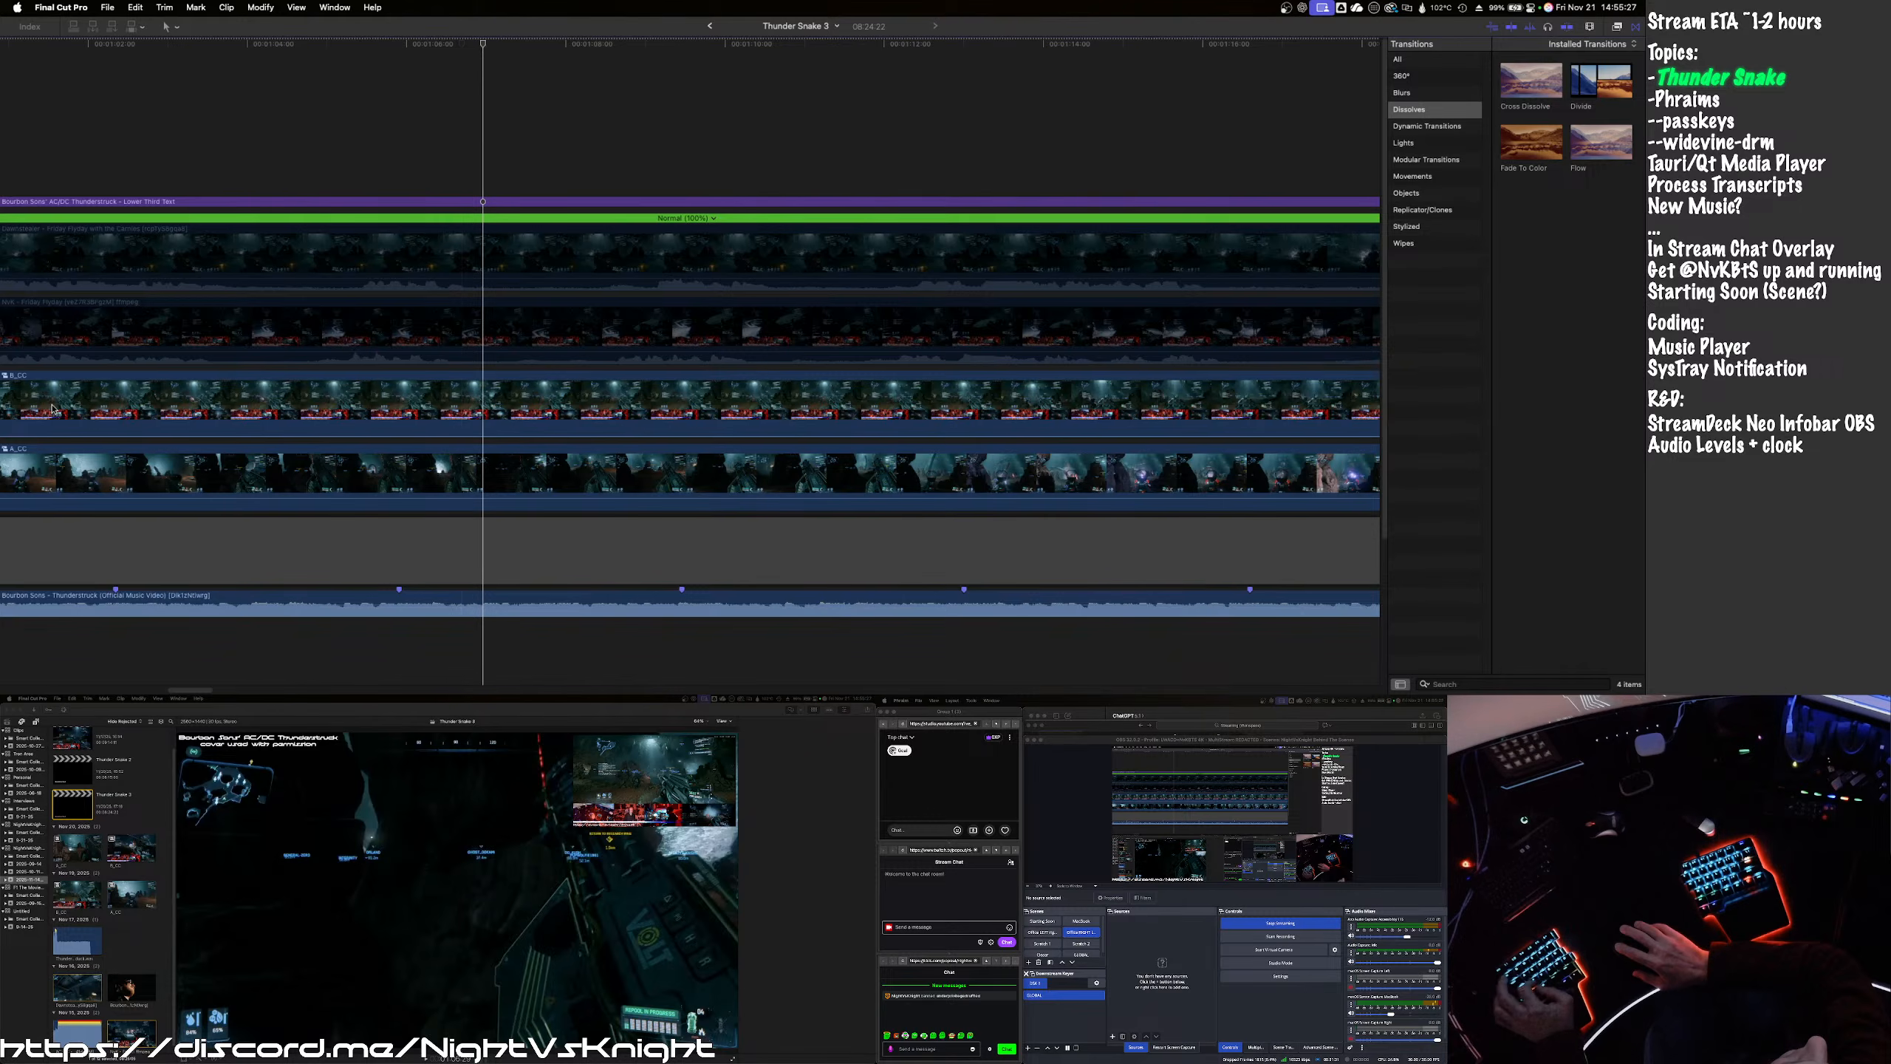
- Play back the section from about 1:02 to 1:09 to look for an earlier swap point
key("space")
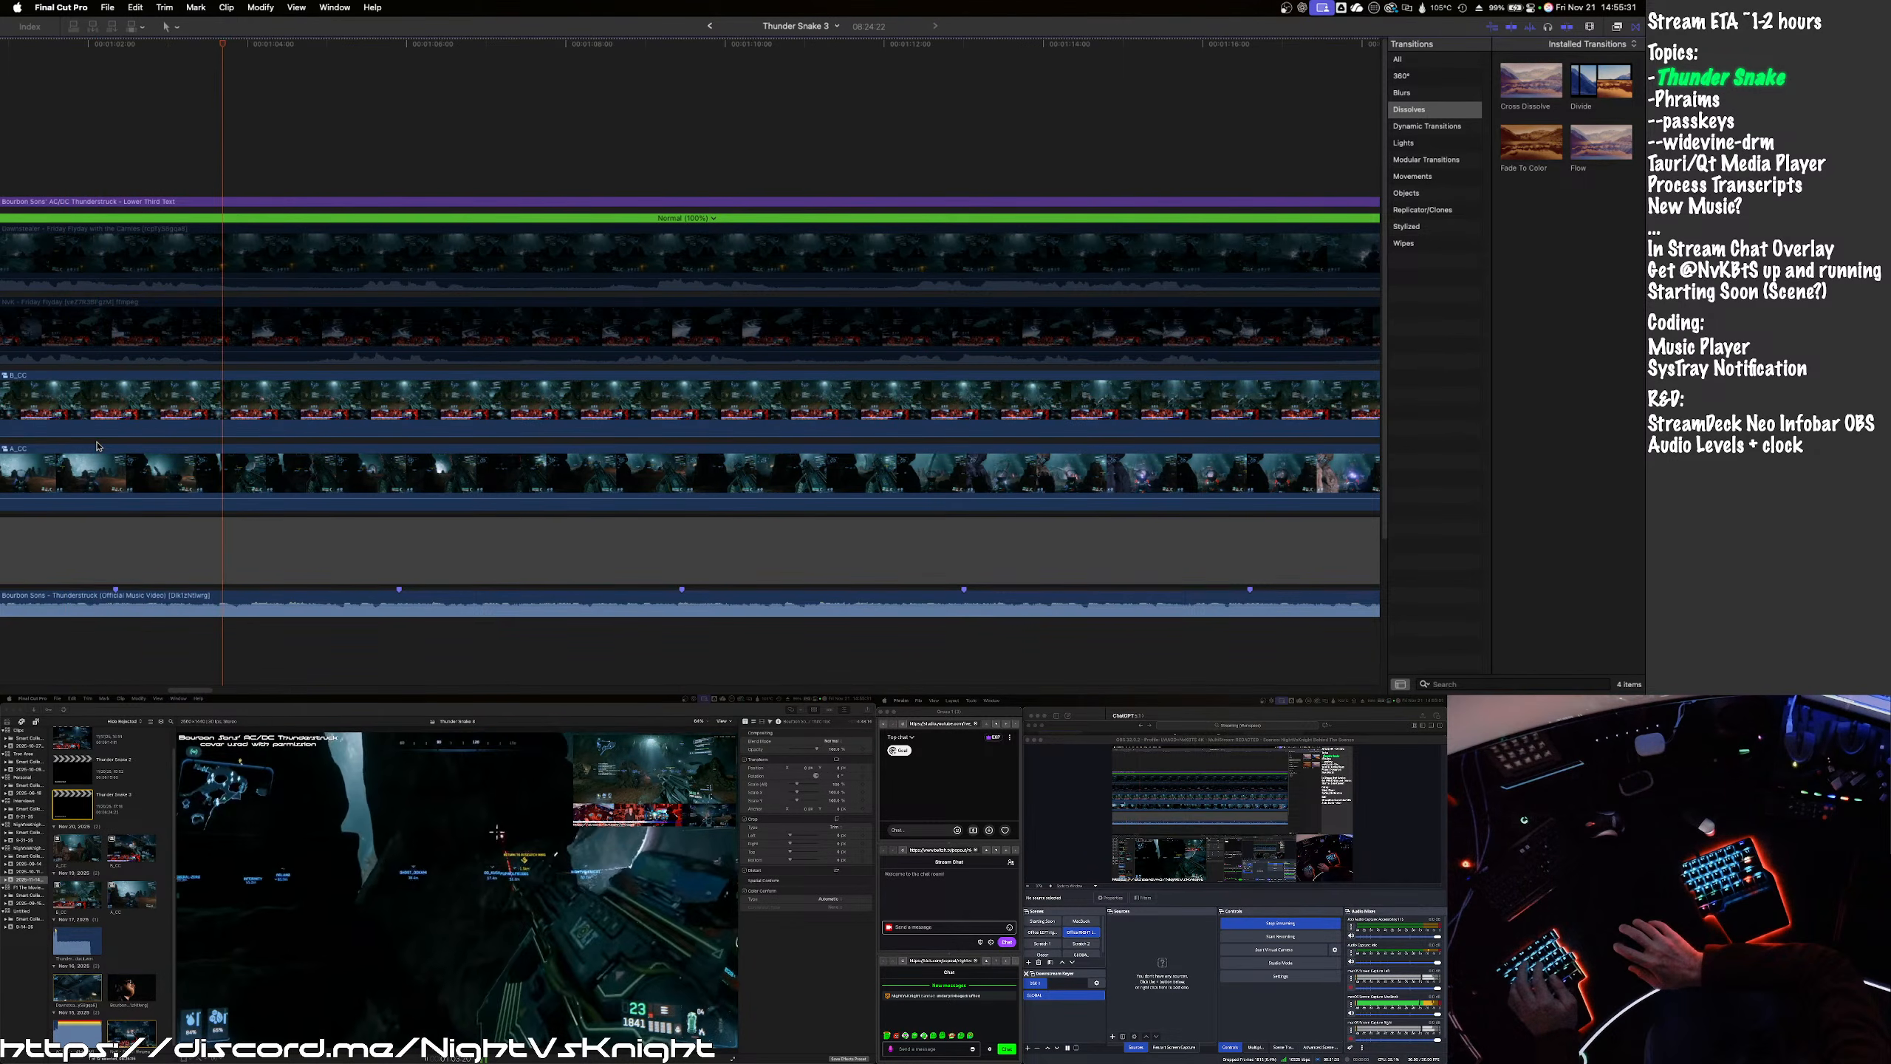
key("space")
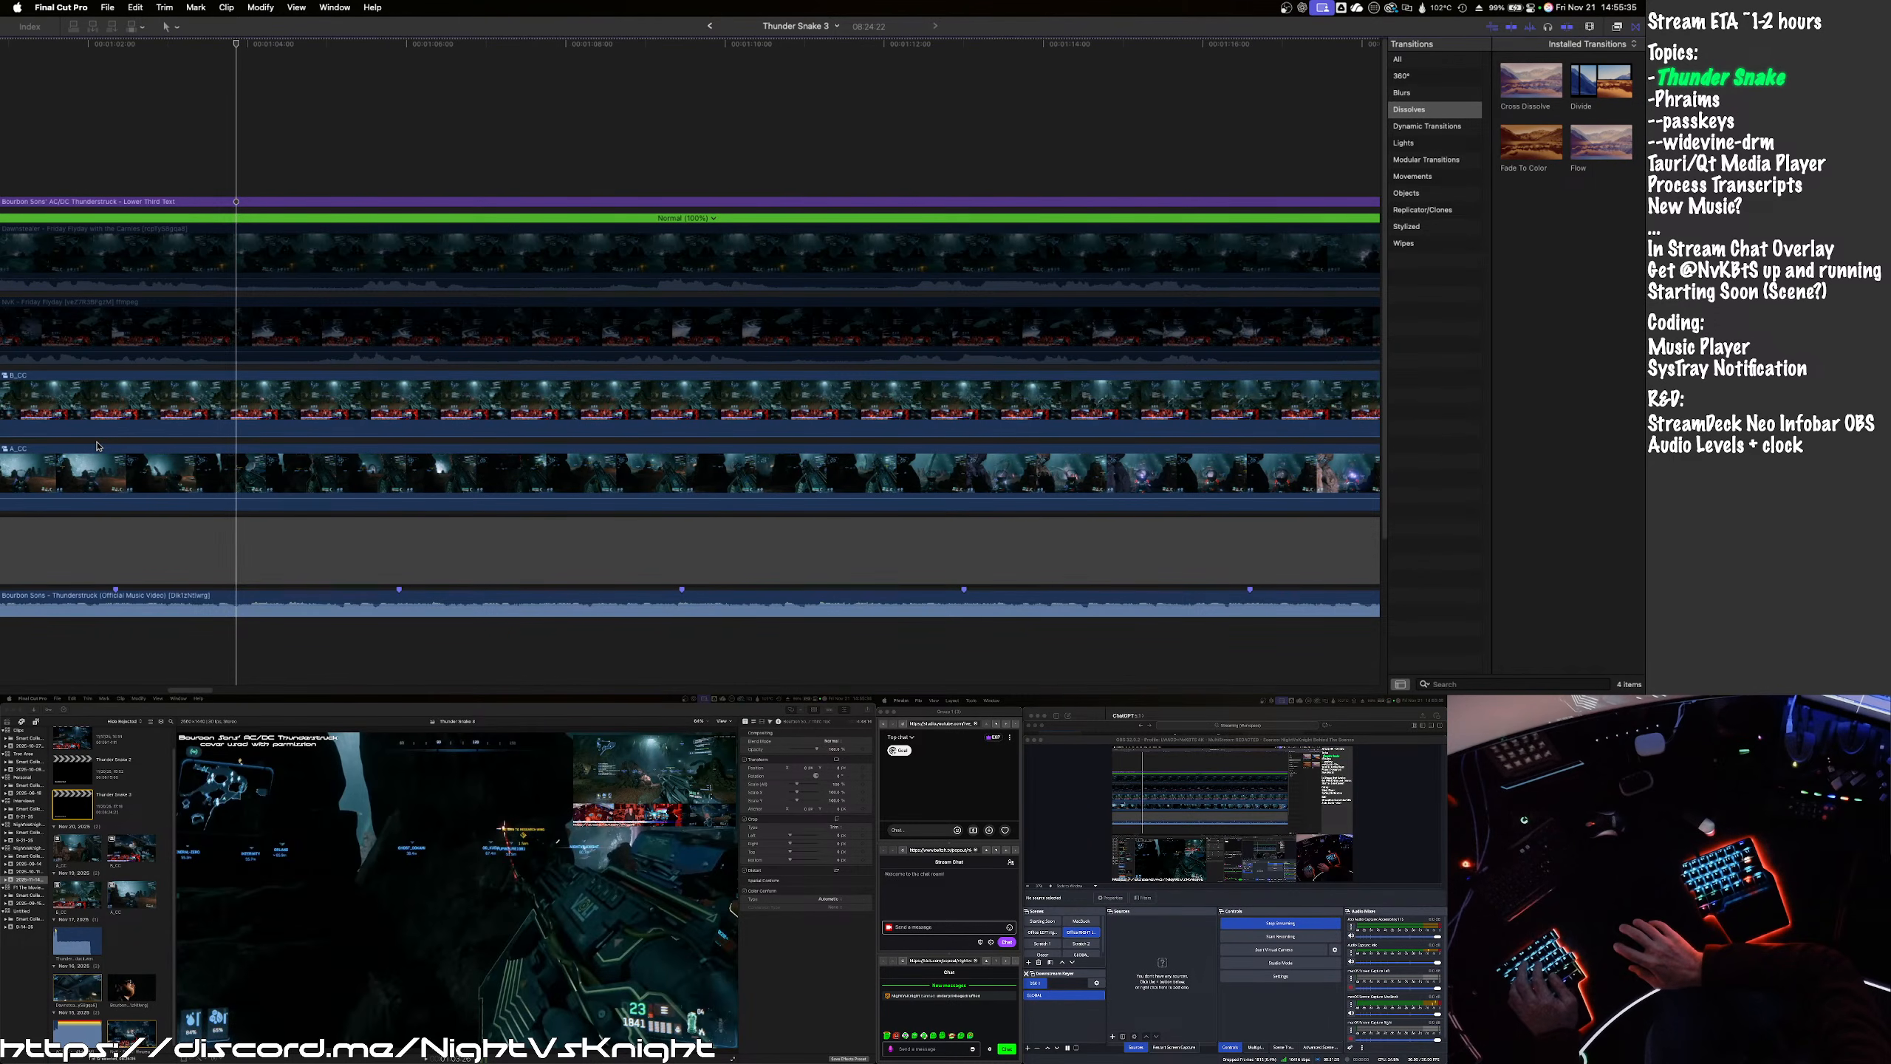
key("space")
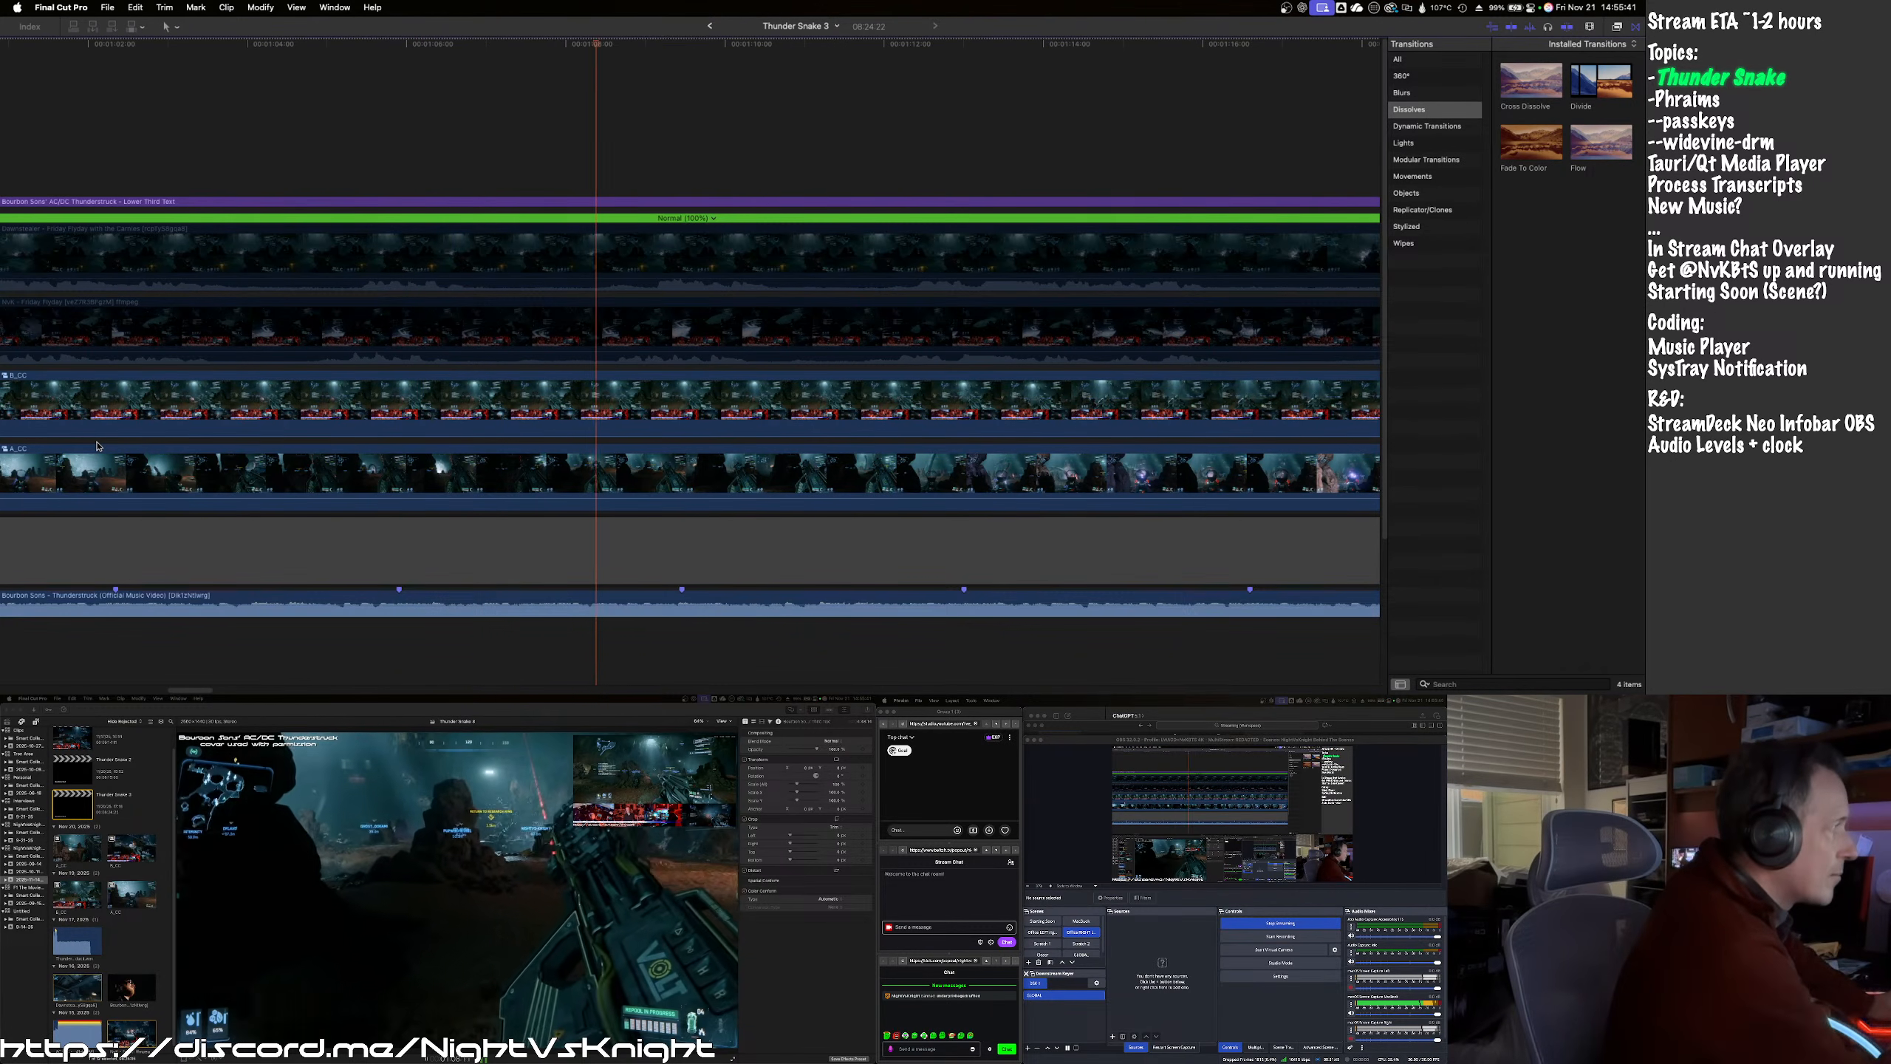
key("space")
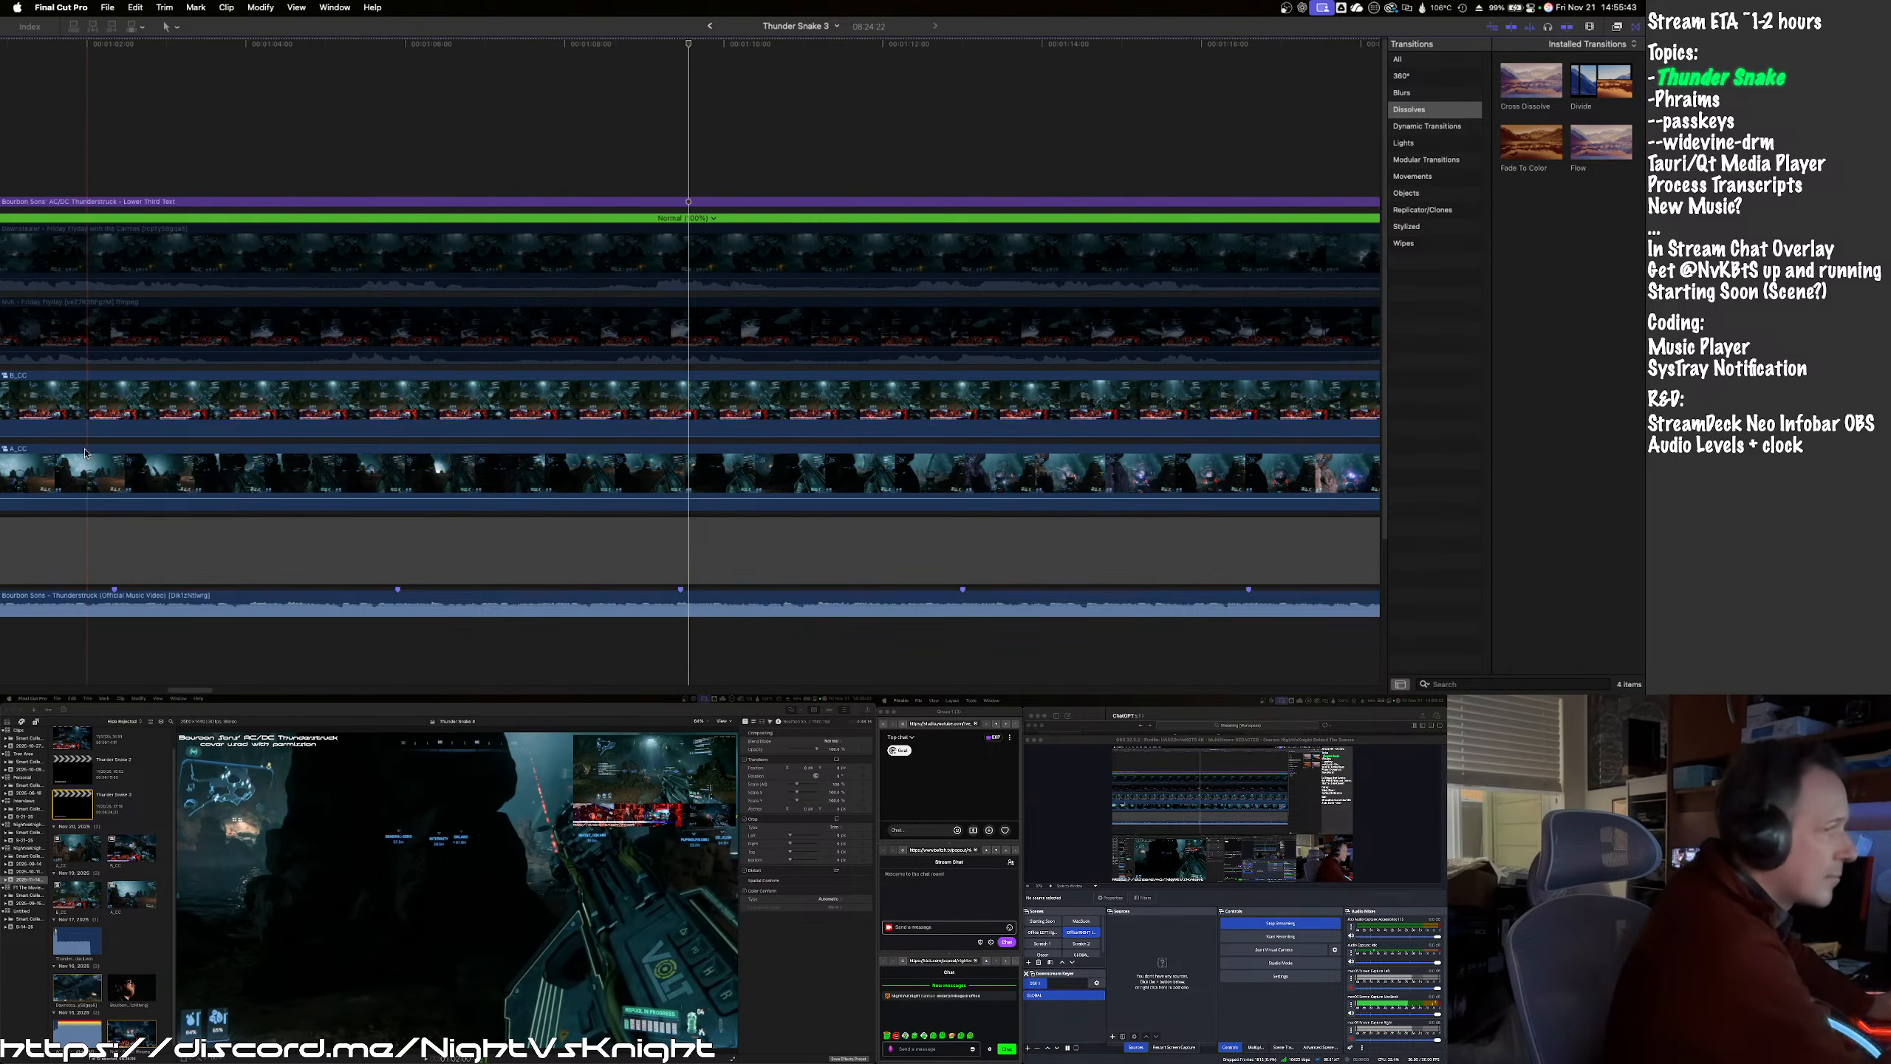
key("space")
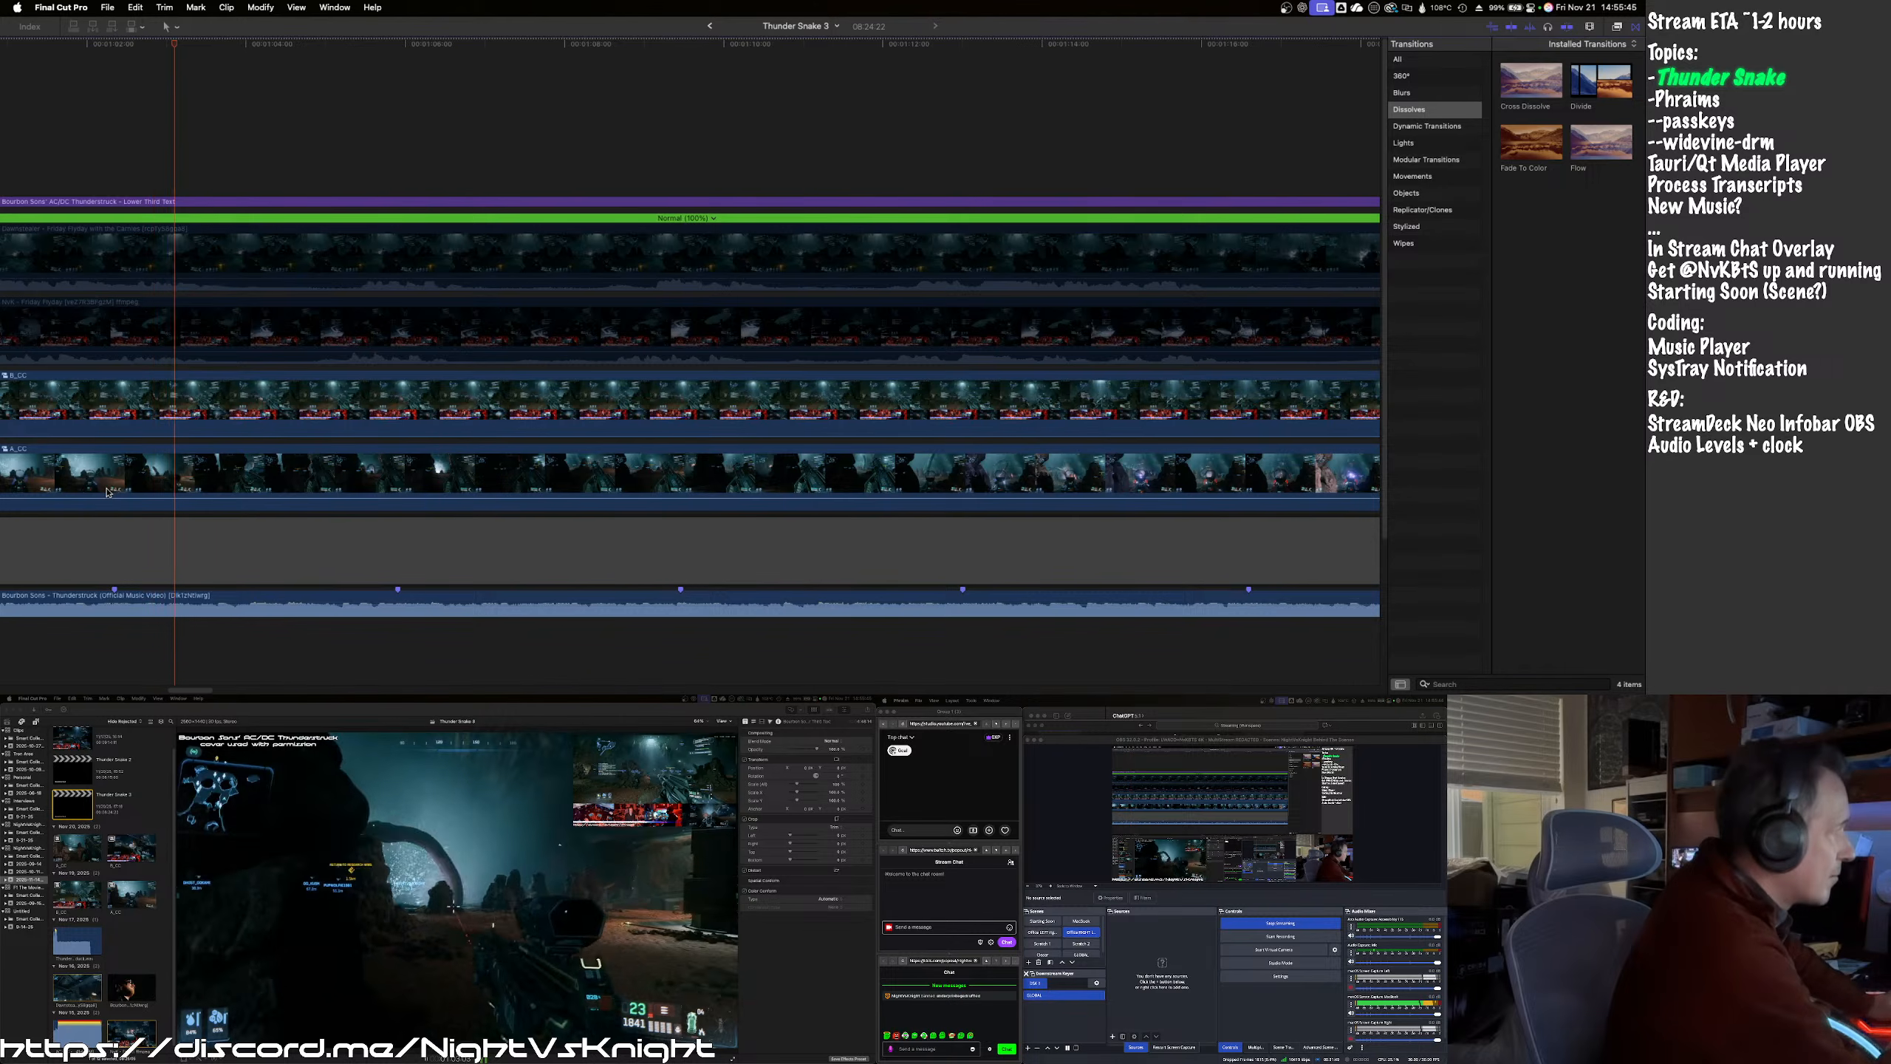
key("space")
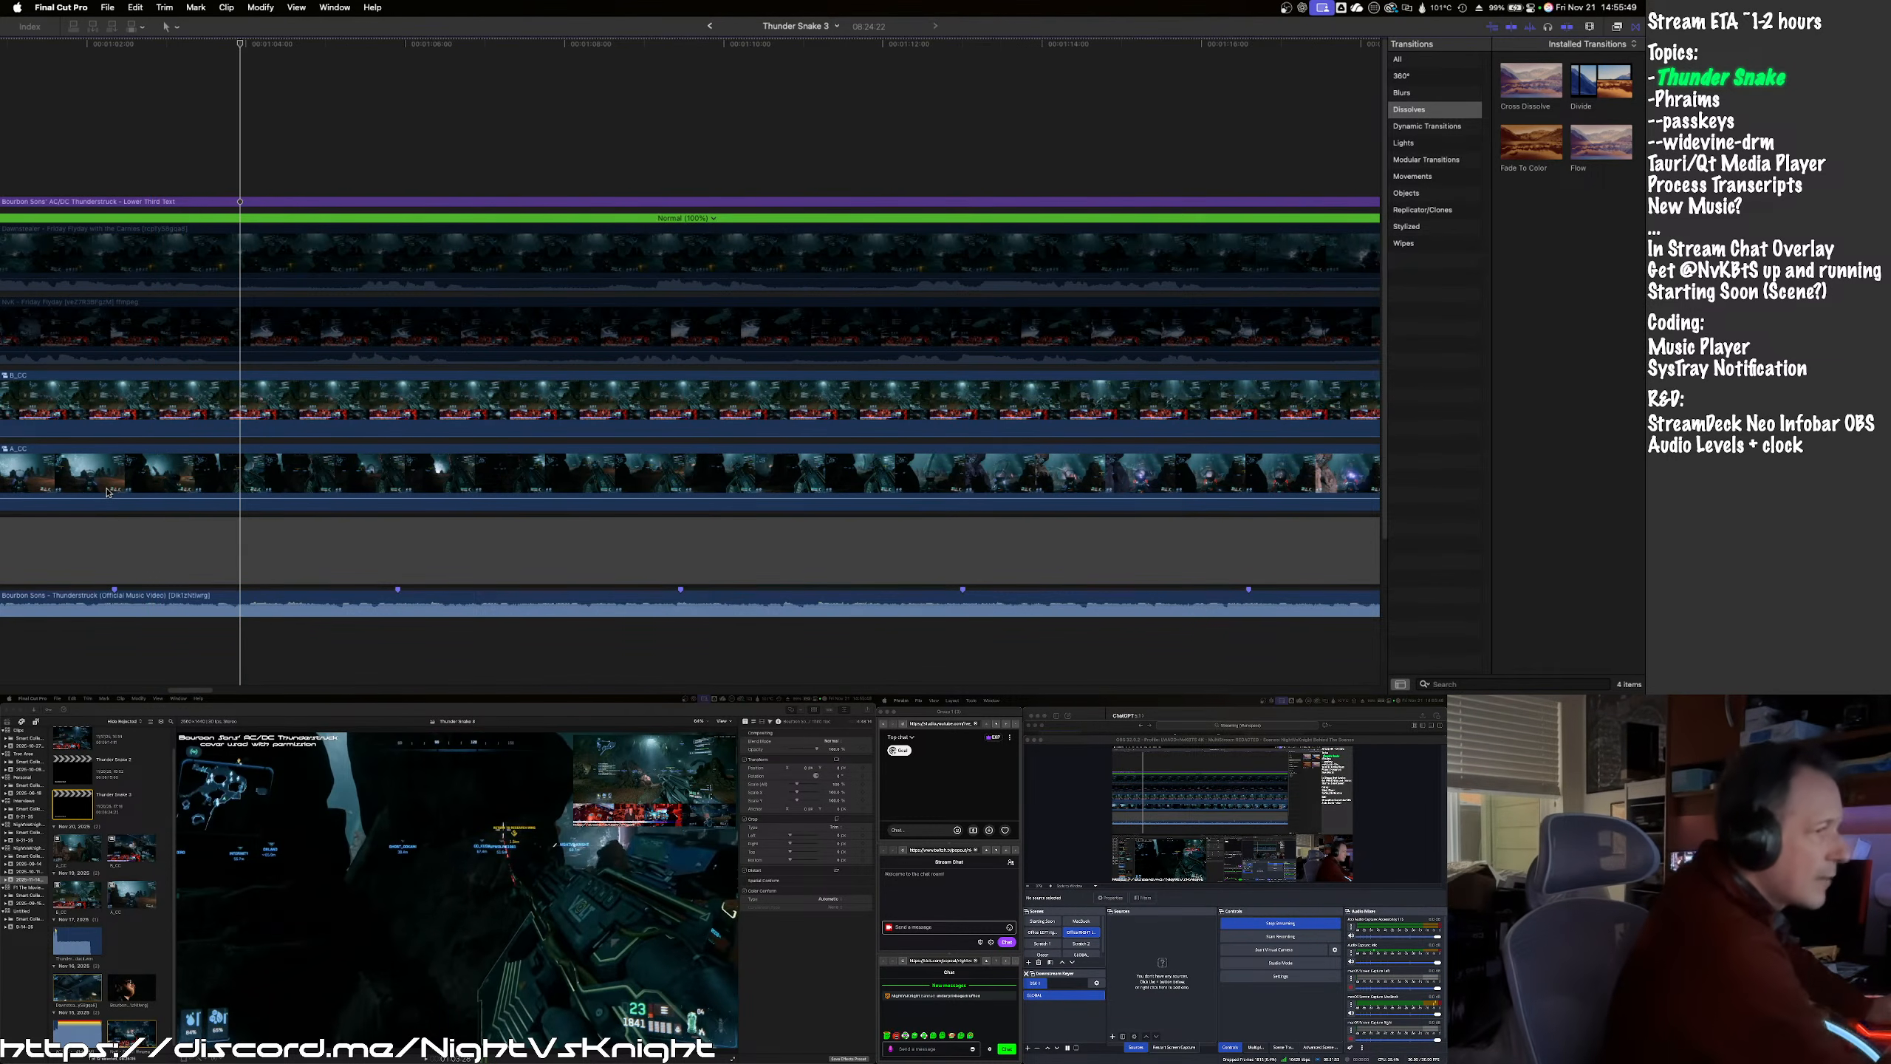
- Go back and forth frame by frame around 1:03 to find the exact frame for the swap
key("Left")
key("Left")
key("Left")
key("Left")
key("Left")
key("Left")
key("Left")
key("Left")
key("Left")
key("Left")
key("Left")
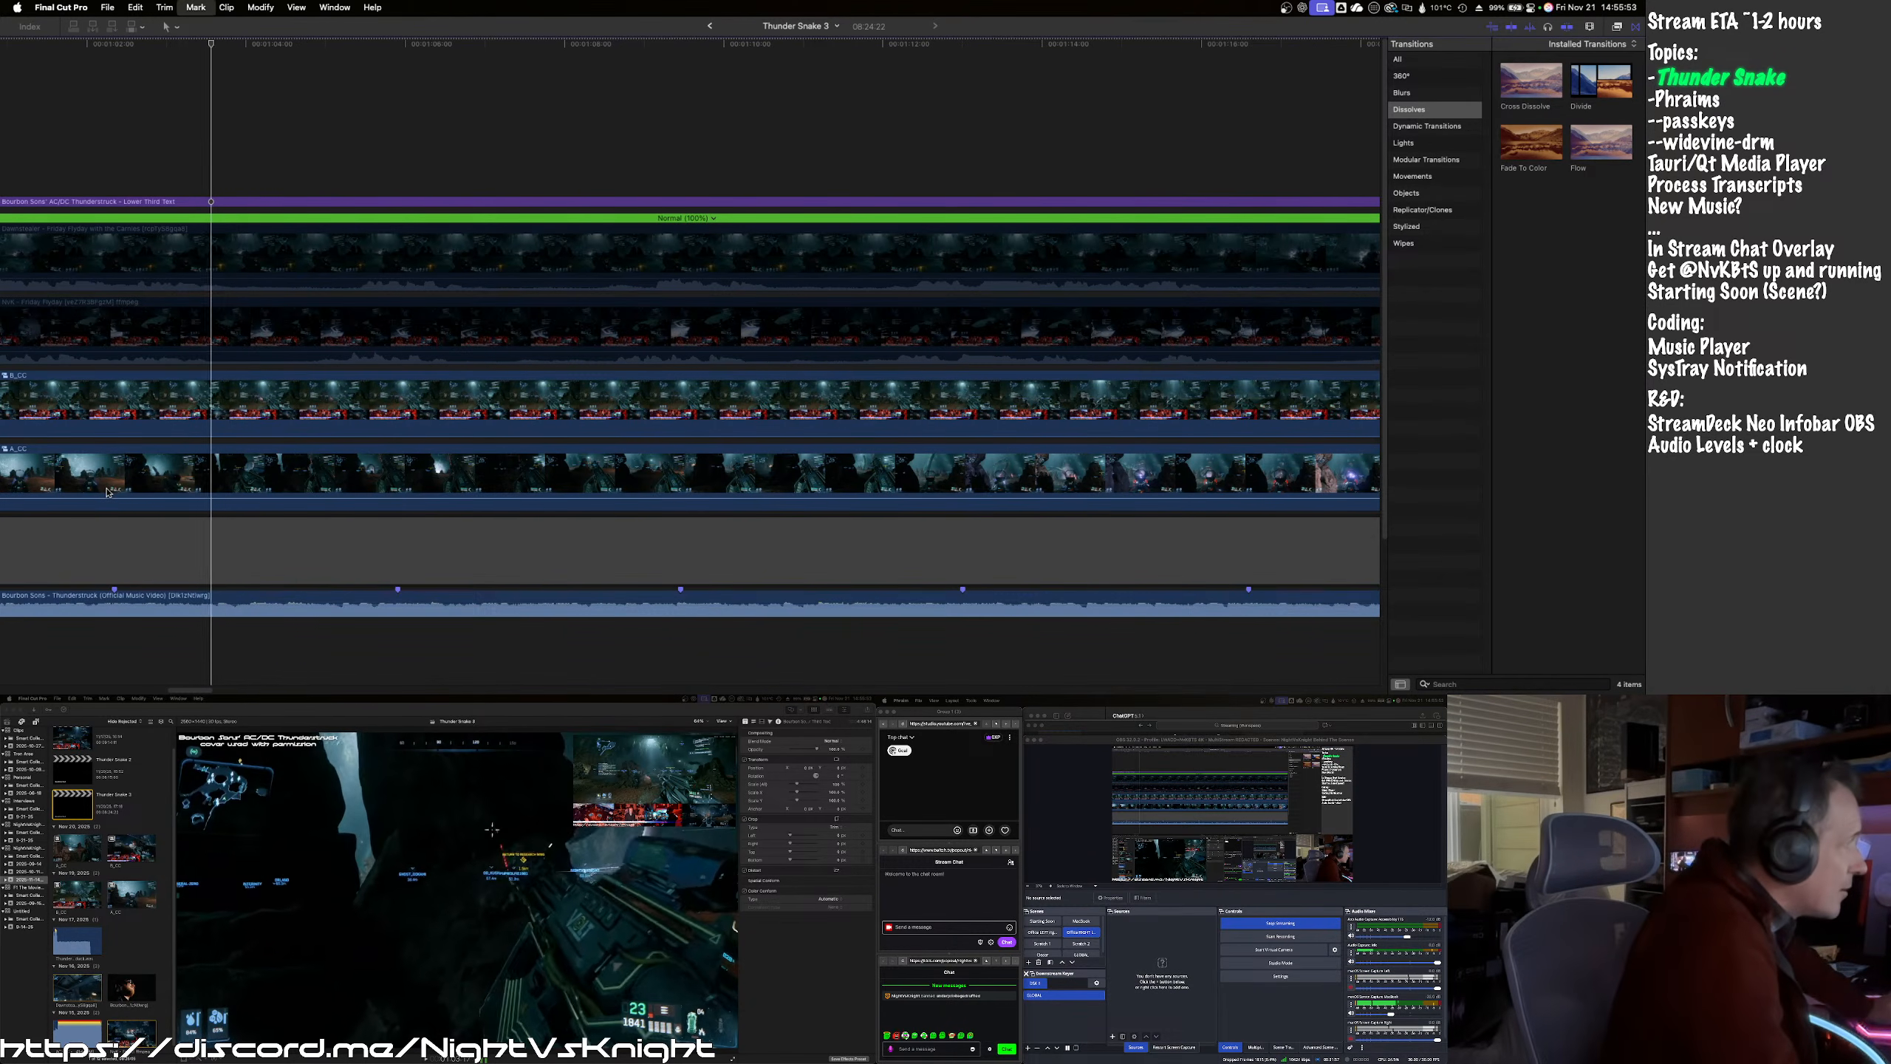
key("Left")
key("Left")
key("Left")
key("Left")
key("Left")
key("Left")
key("Left")
key("Left")
key("Left")
key("Left")
key("Left")
key("Left")
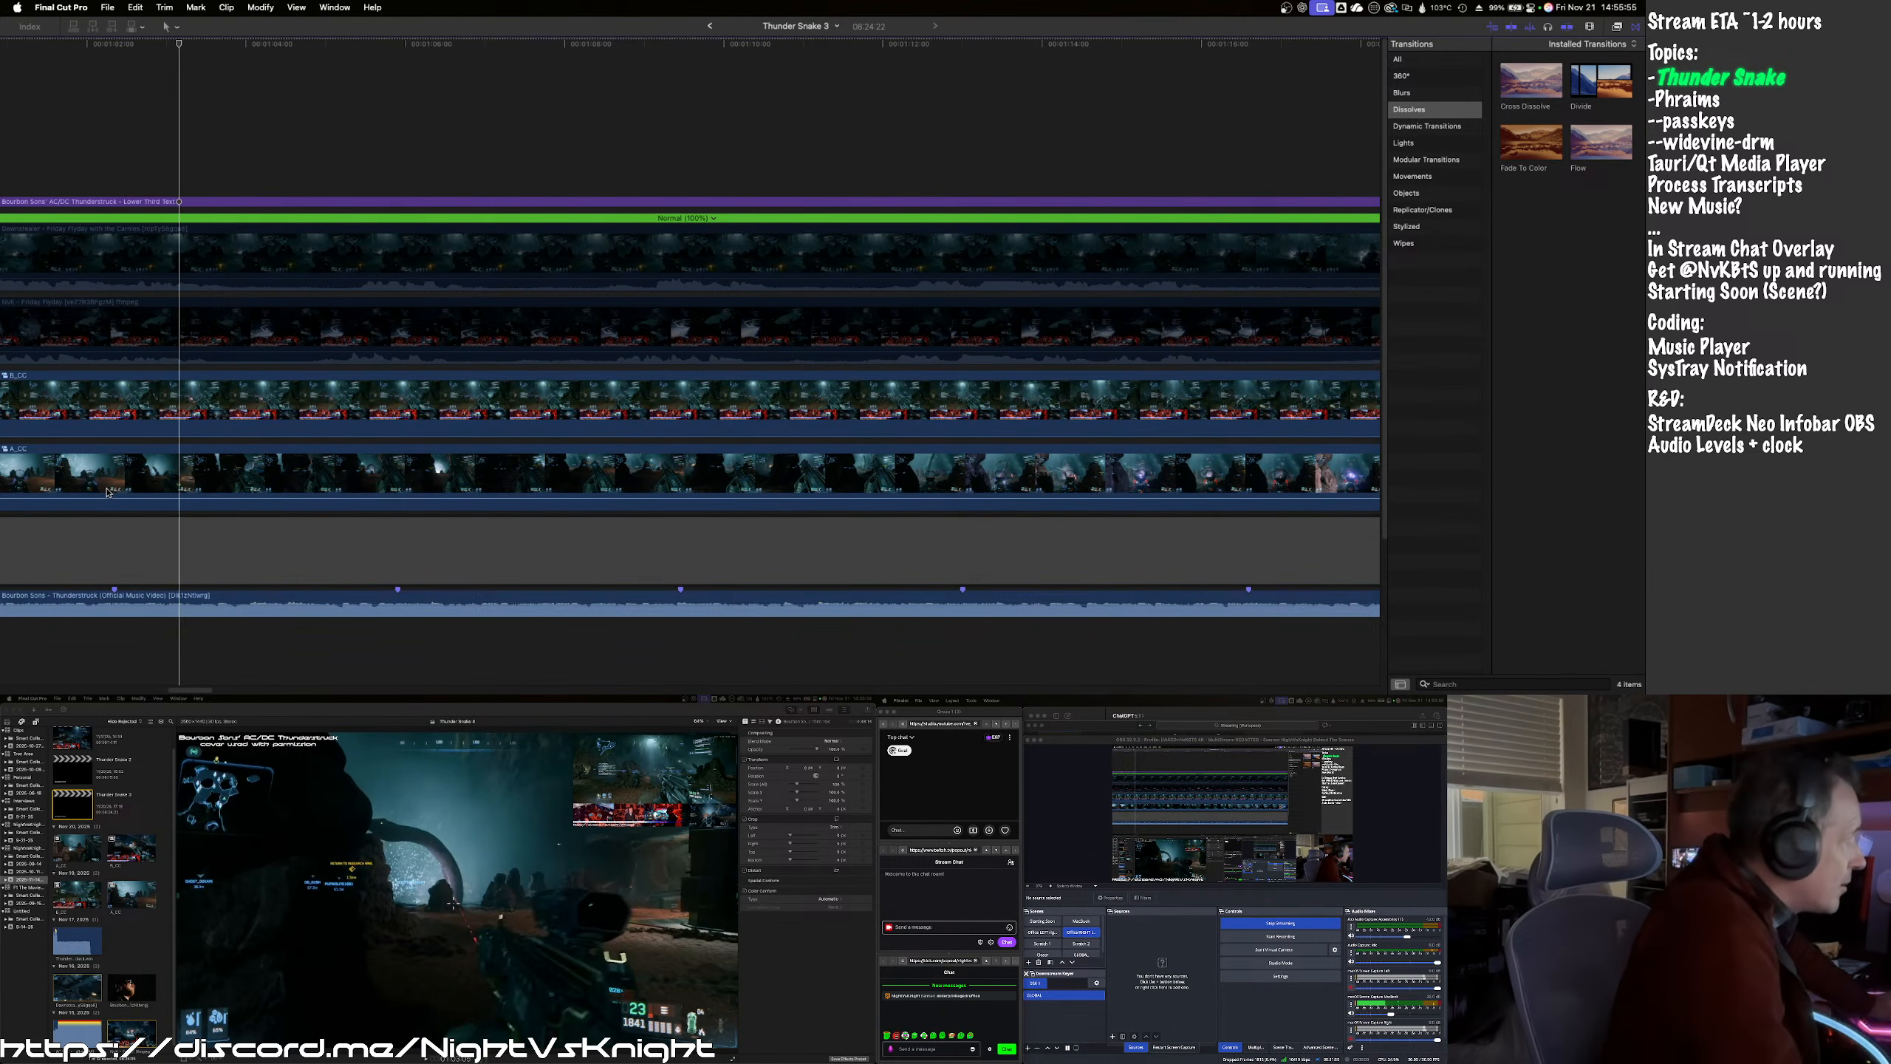
key("Right")
key("Right")
key("Right")
key("Right")
key("Right")
key("Right")
key("Right")
key("Right")
key("Right")
key("Right")
key("Right")
key("Right")
key("Right")
key("Right")
key("Right")
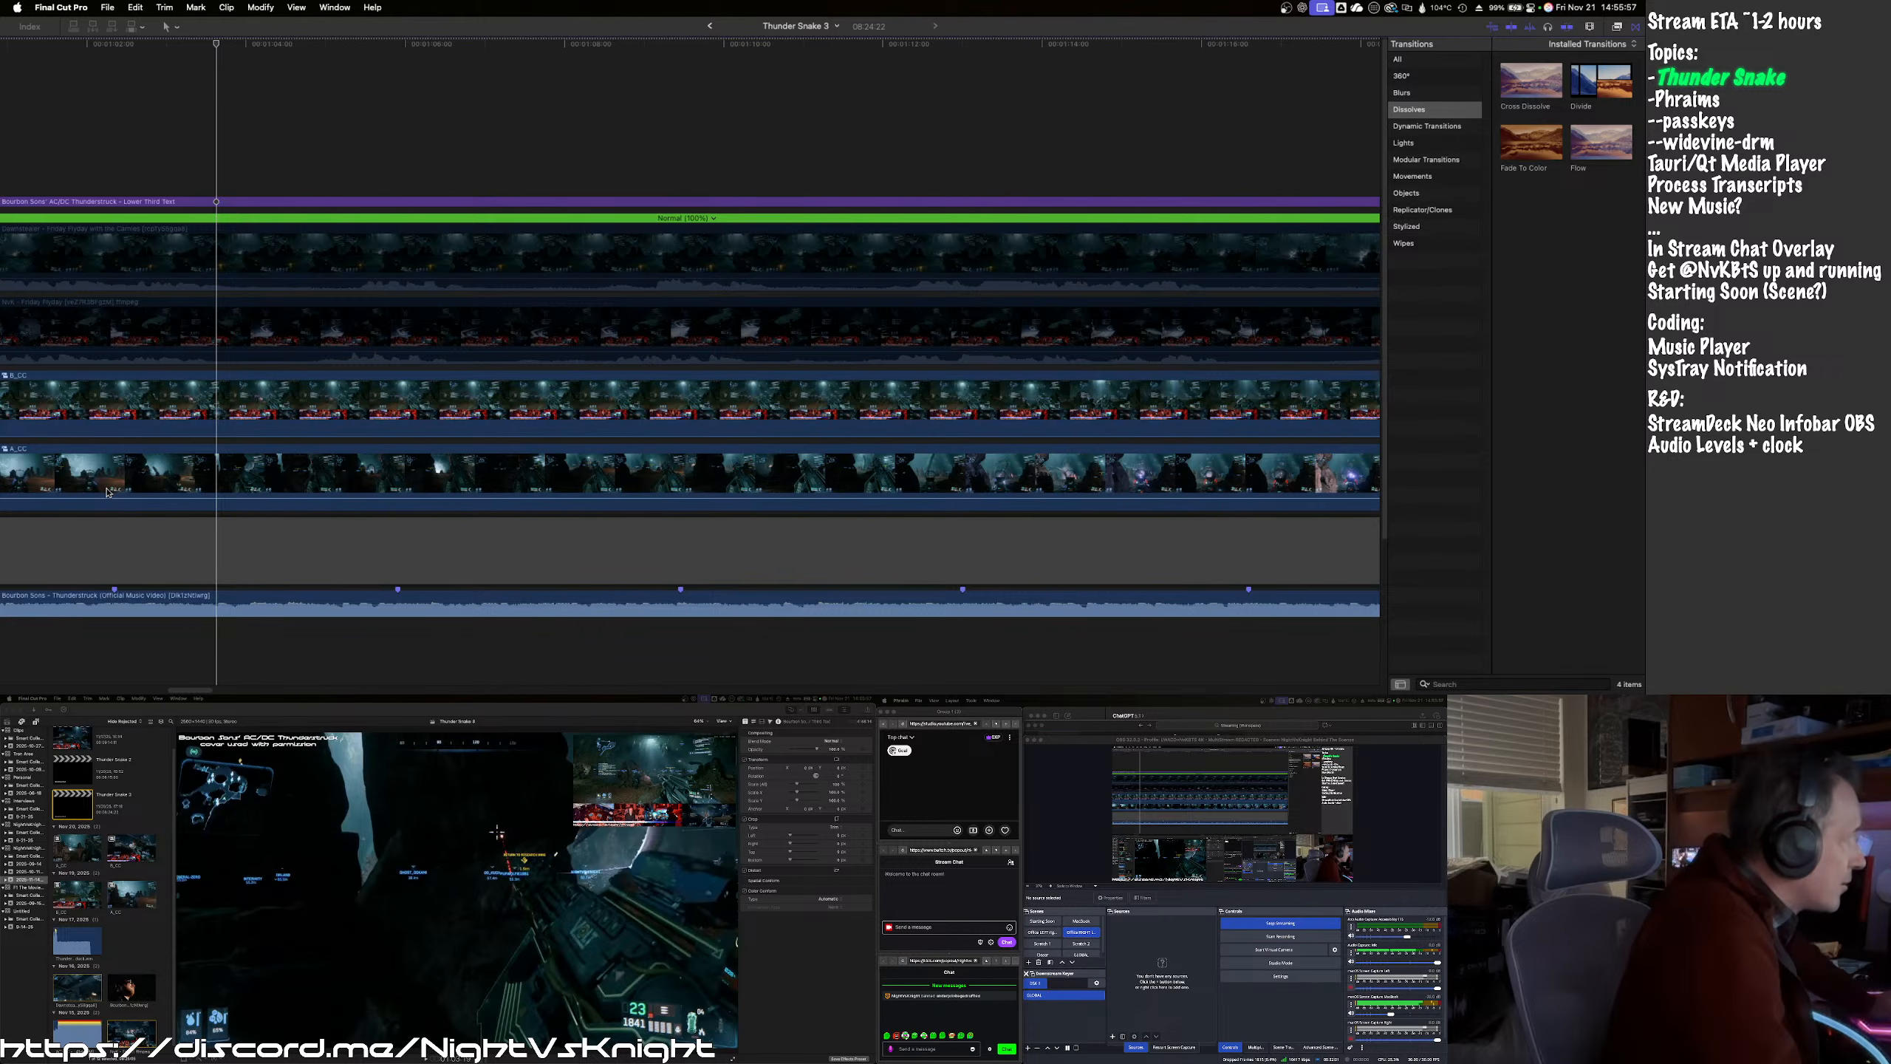
key("Left")
key("Left")
key("Left")
key("Left")
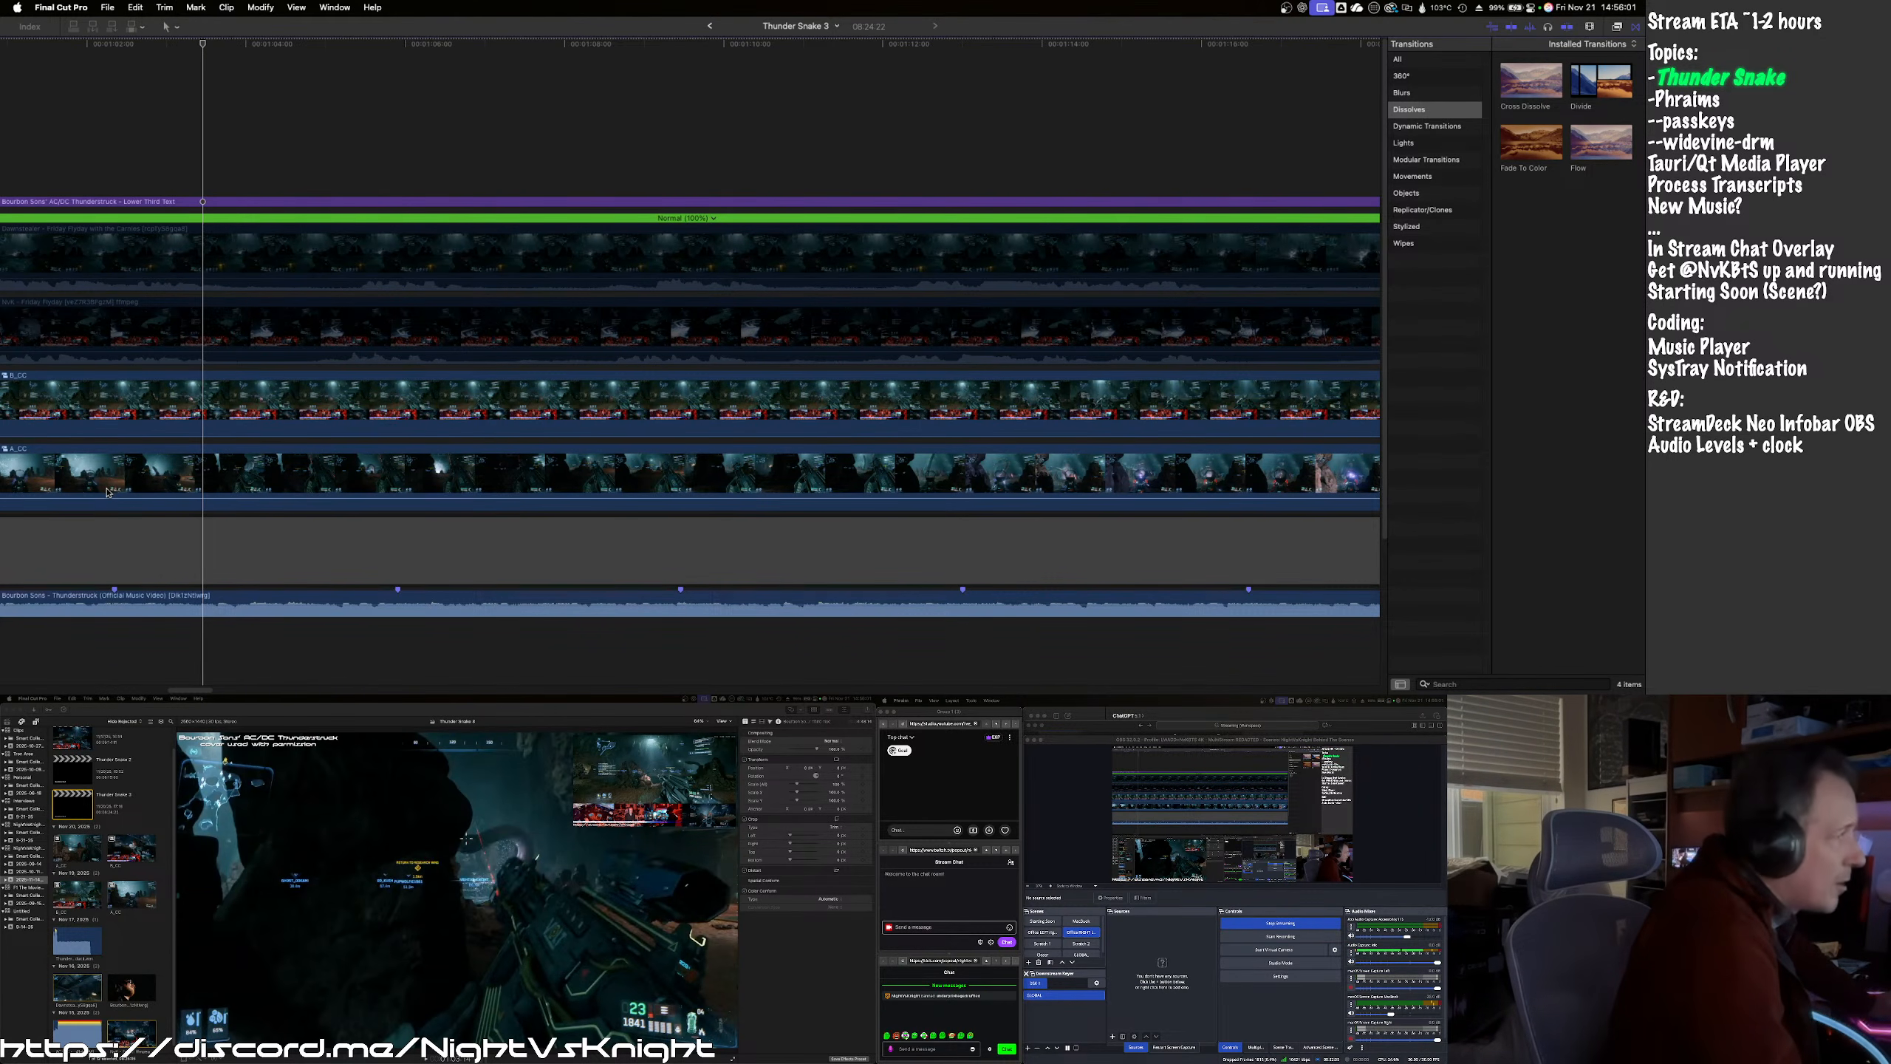
key("Right")
key("Right")
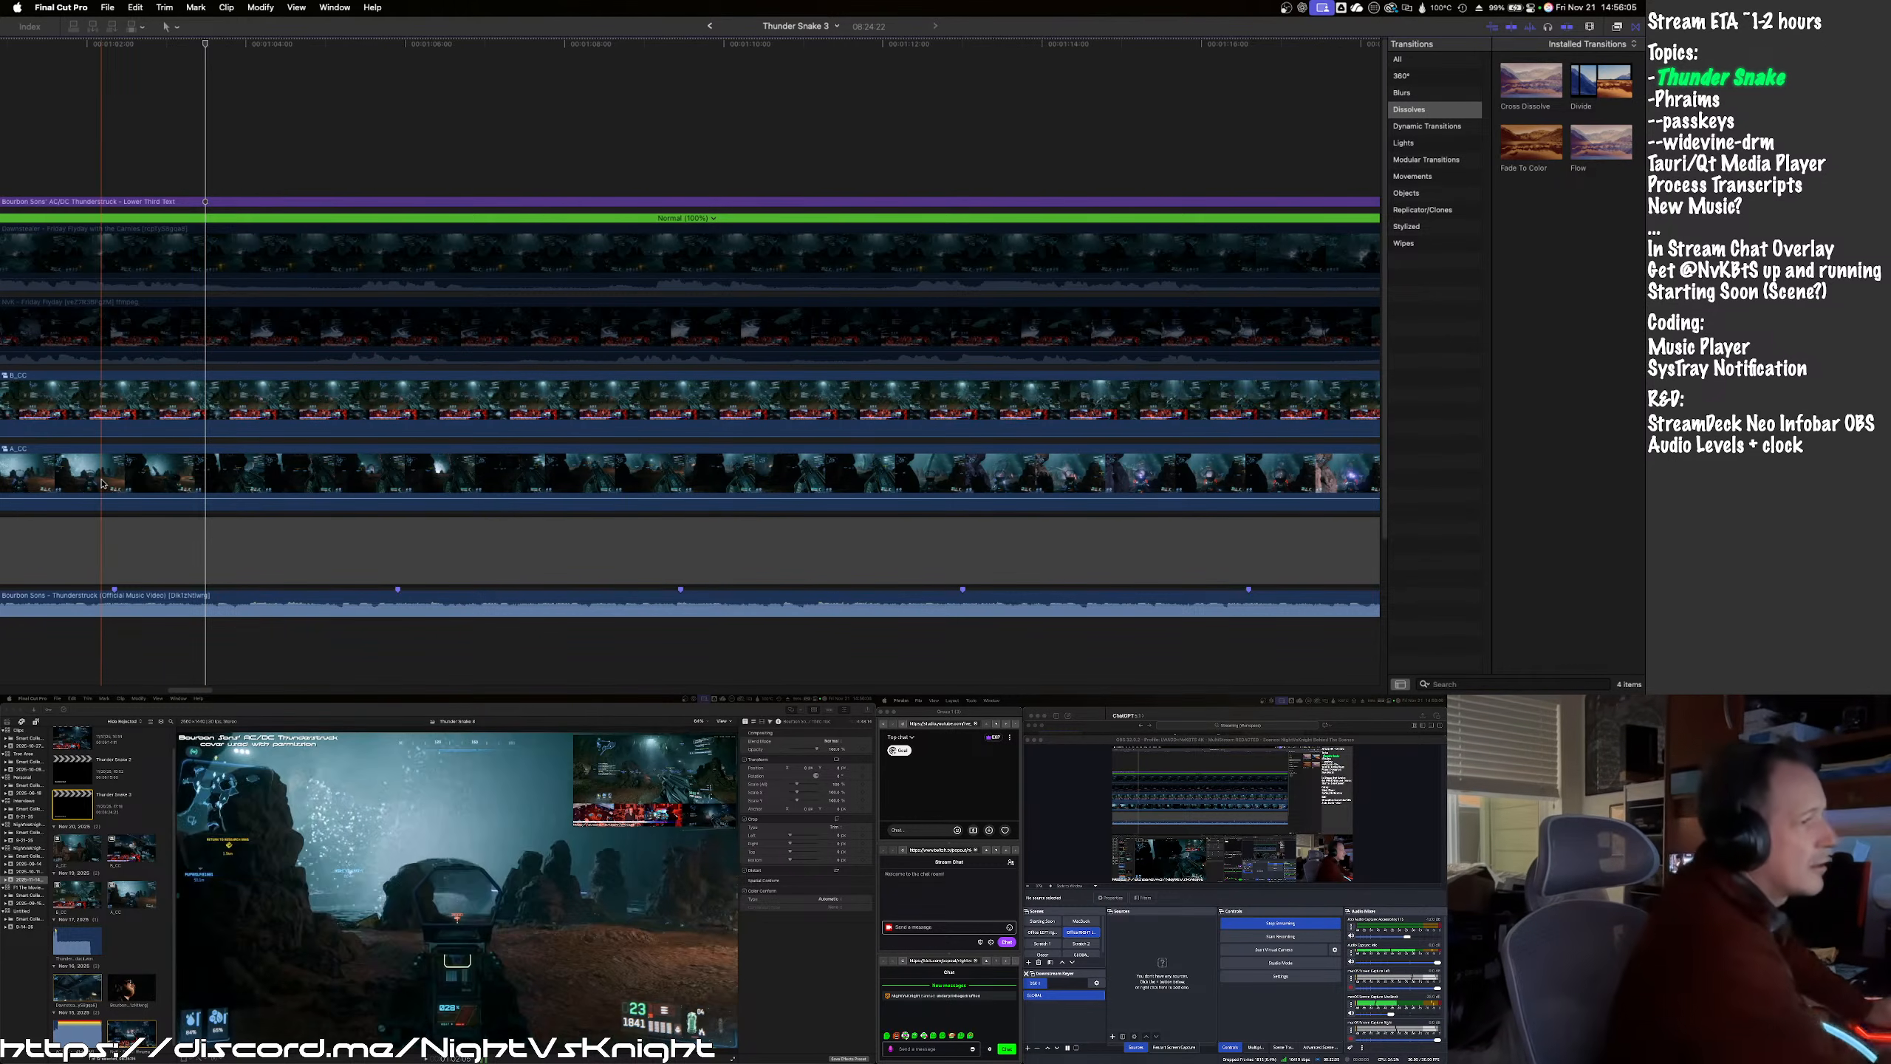
- Add a marker to the B_CC clip at the chosen frame near 1:03 and move the playhead eight frames before it
left_click(210, 431)
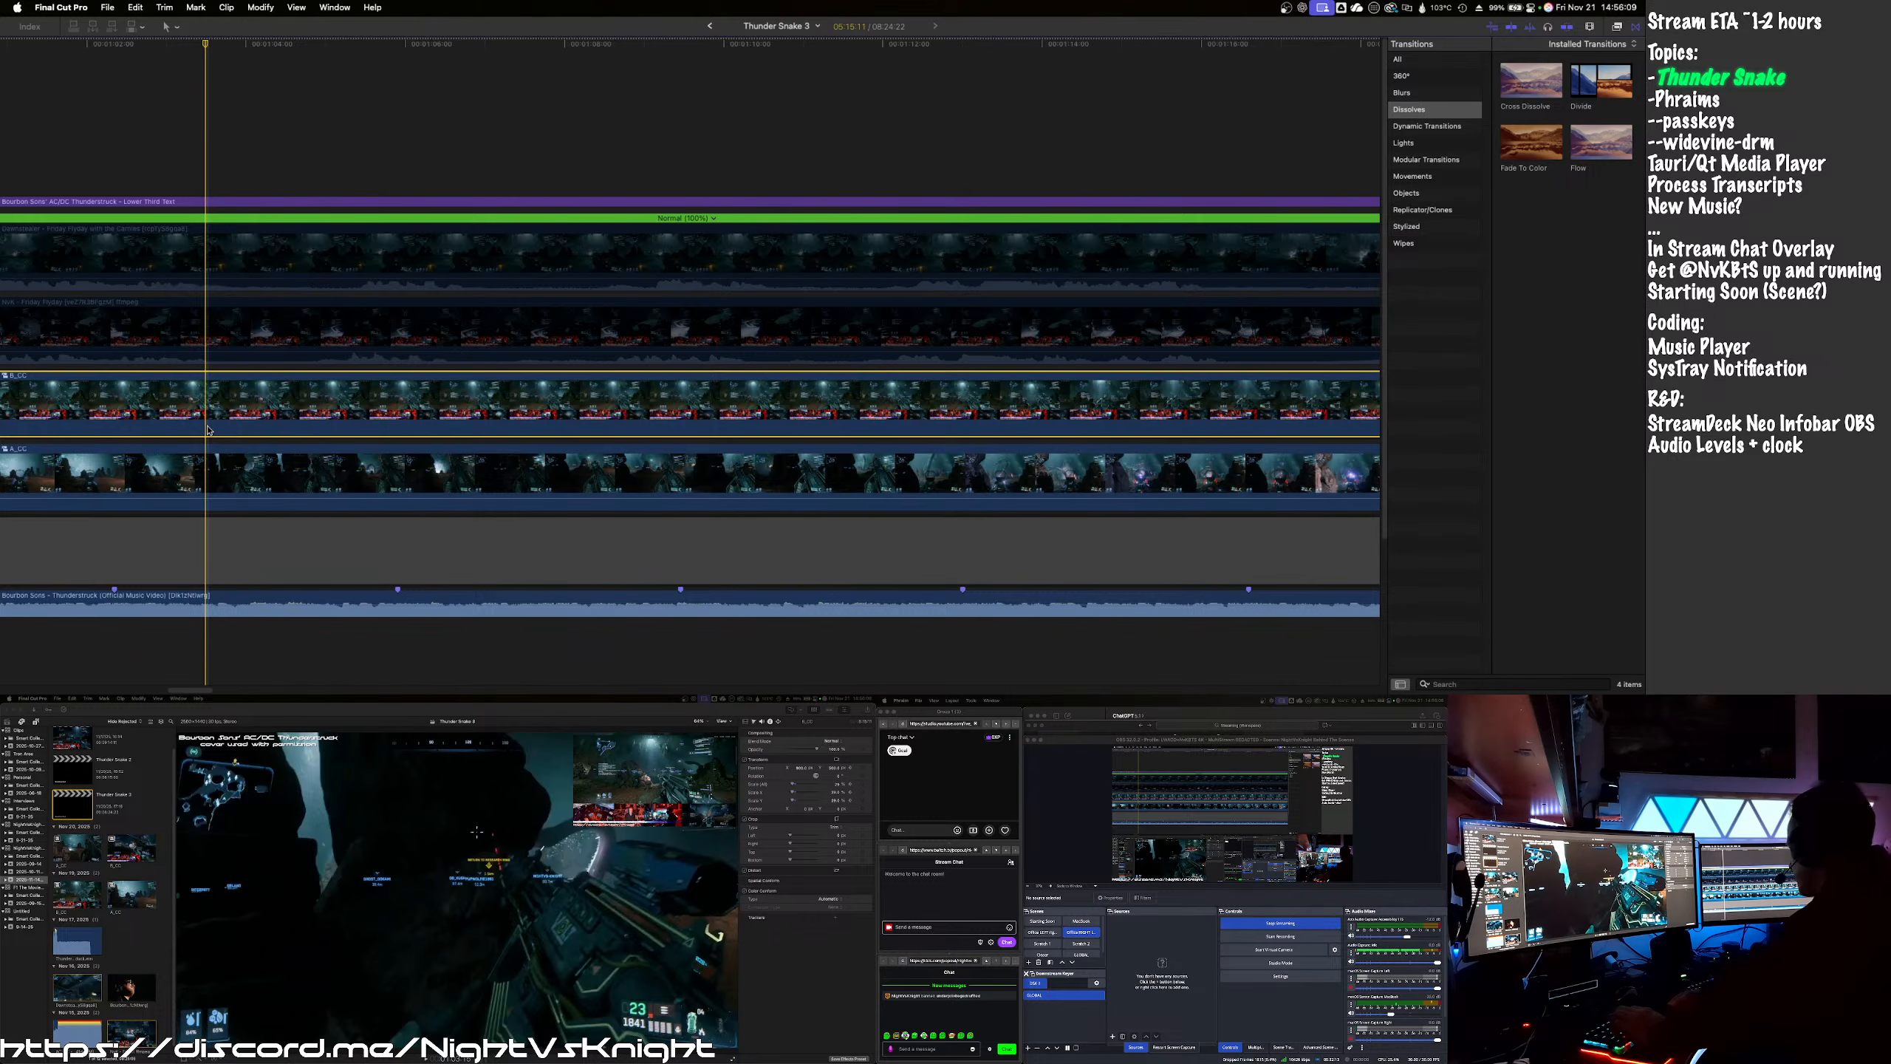
left_click(213, 452)
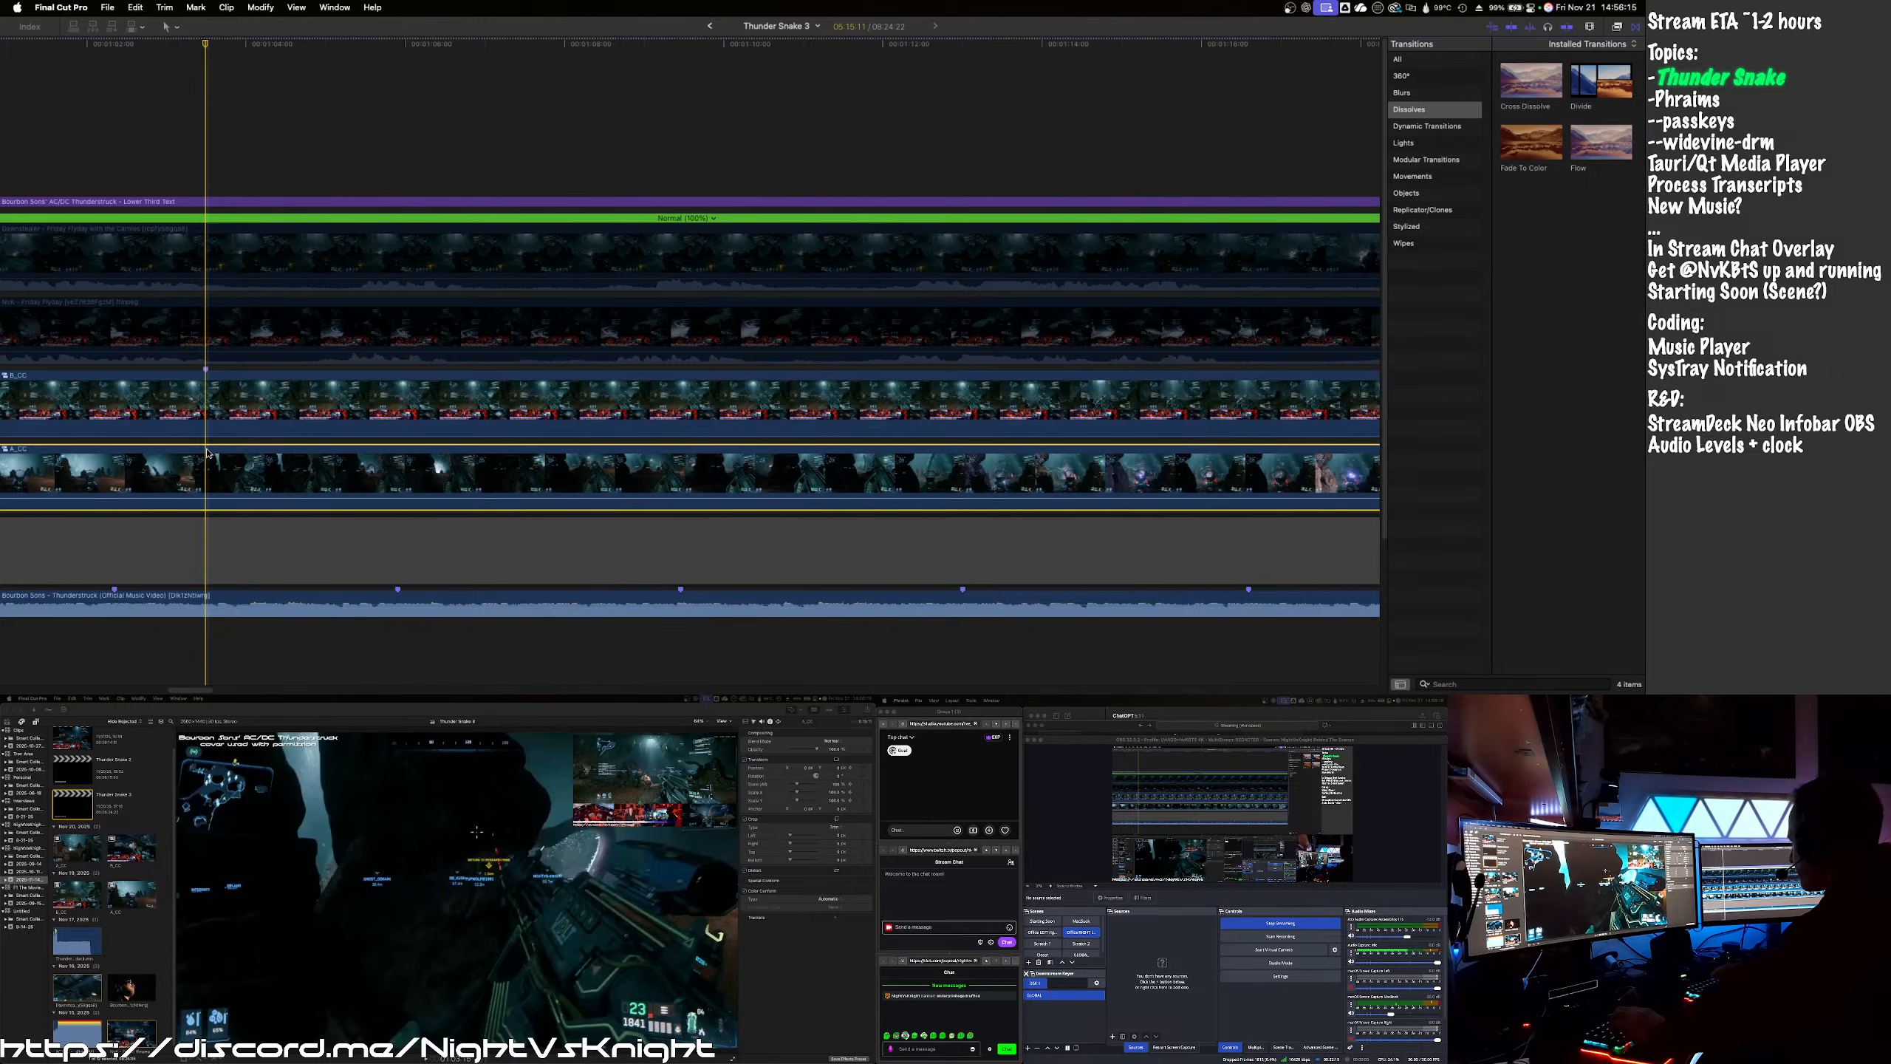
key("Left")
key("Left")
key("Left")
key("Left")
key("Left")
key("Left")
key("Left")
key("Left")
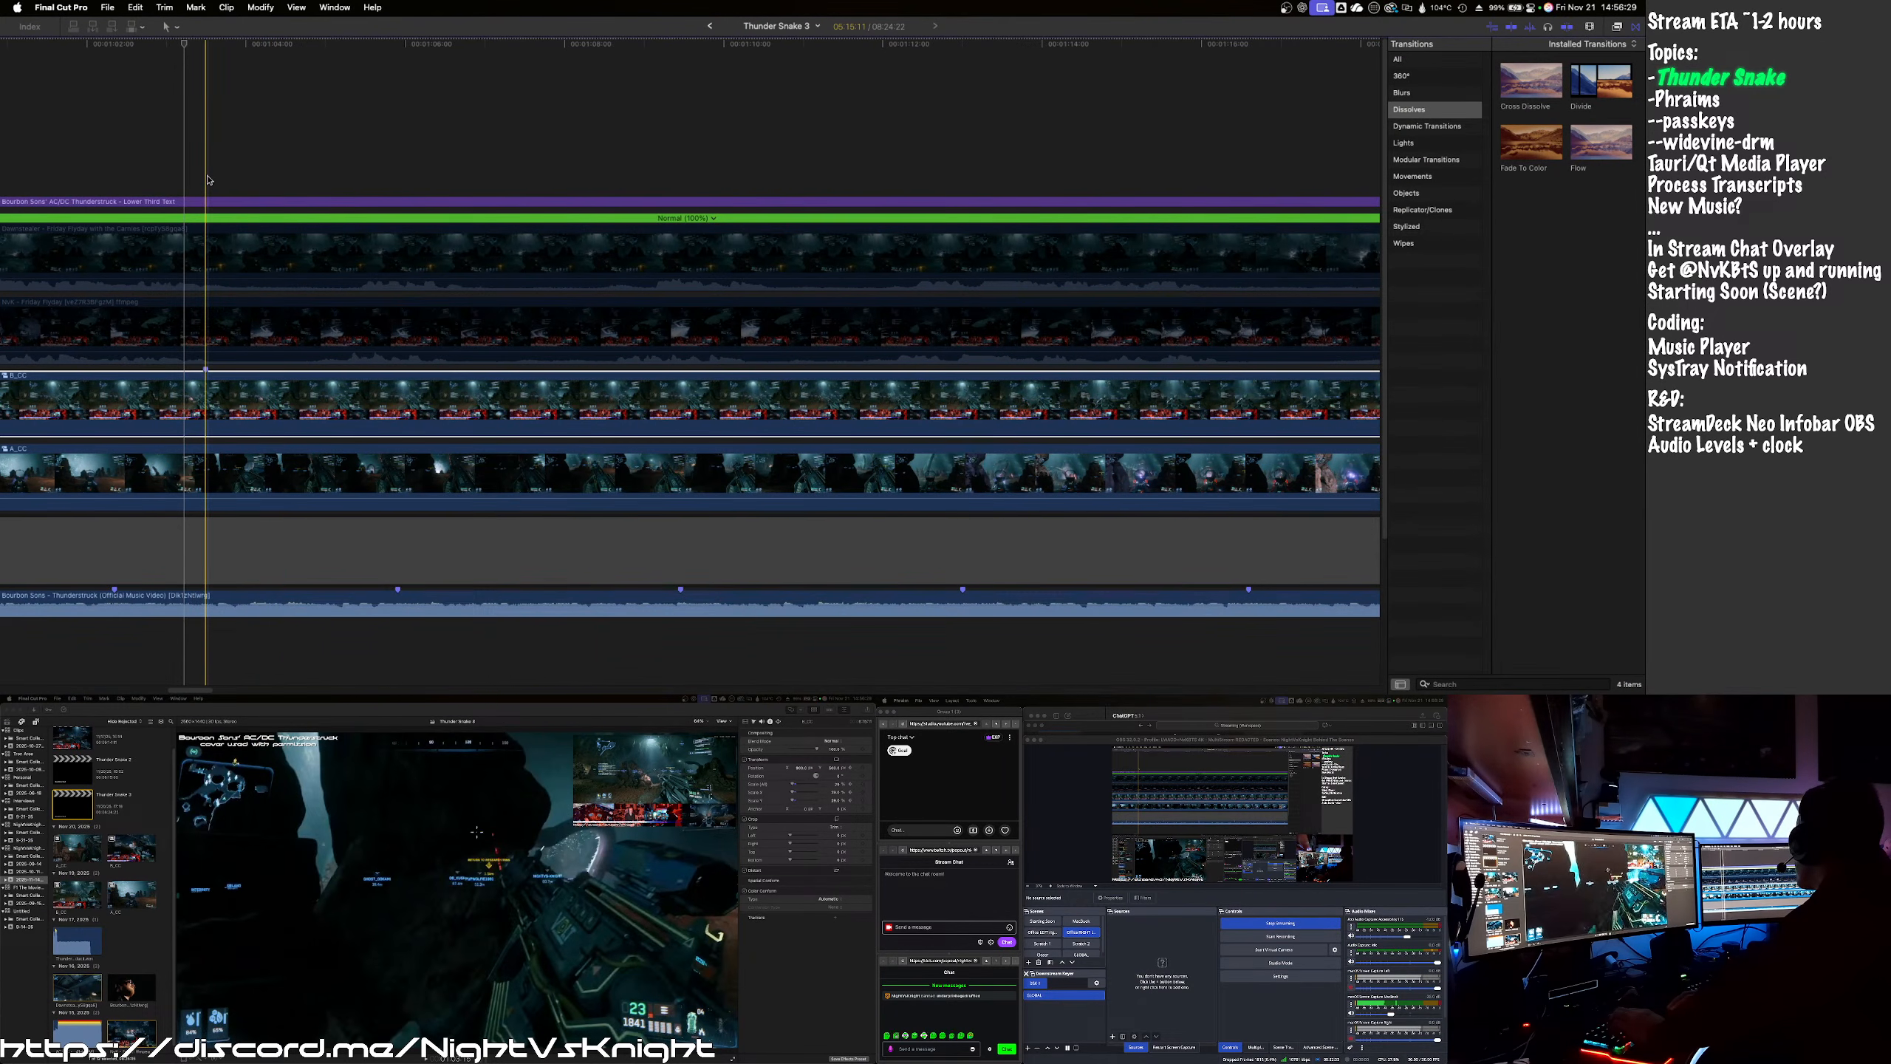
- Keyframe the A_CC clip at 01:03:23 with scale 29 % and position X 900 px, Y 500 px
key("space")
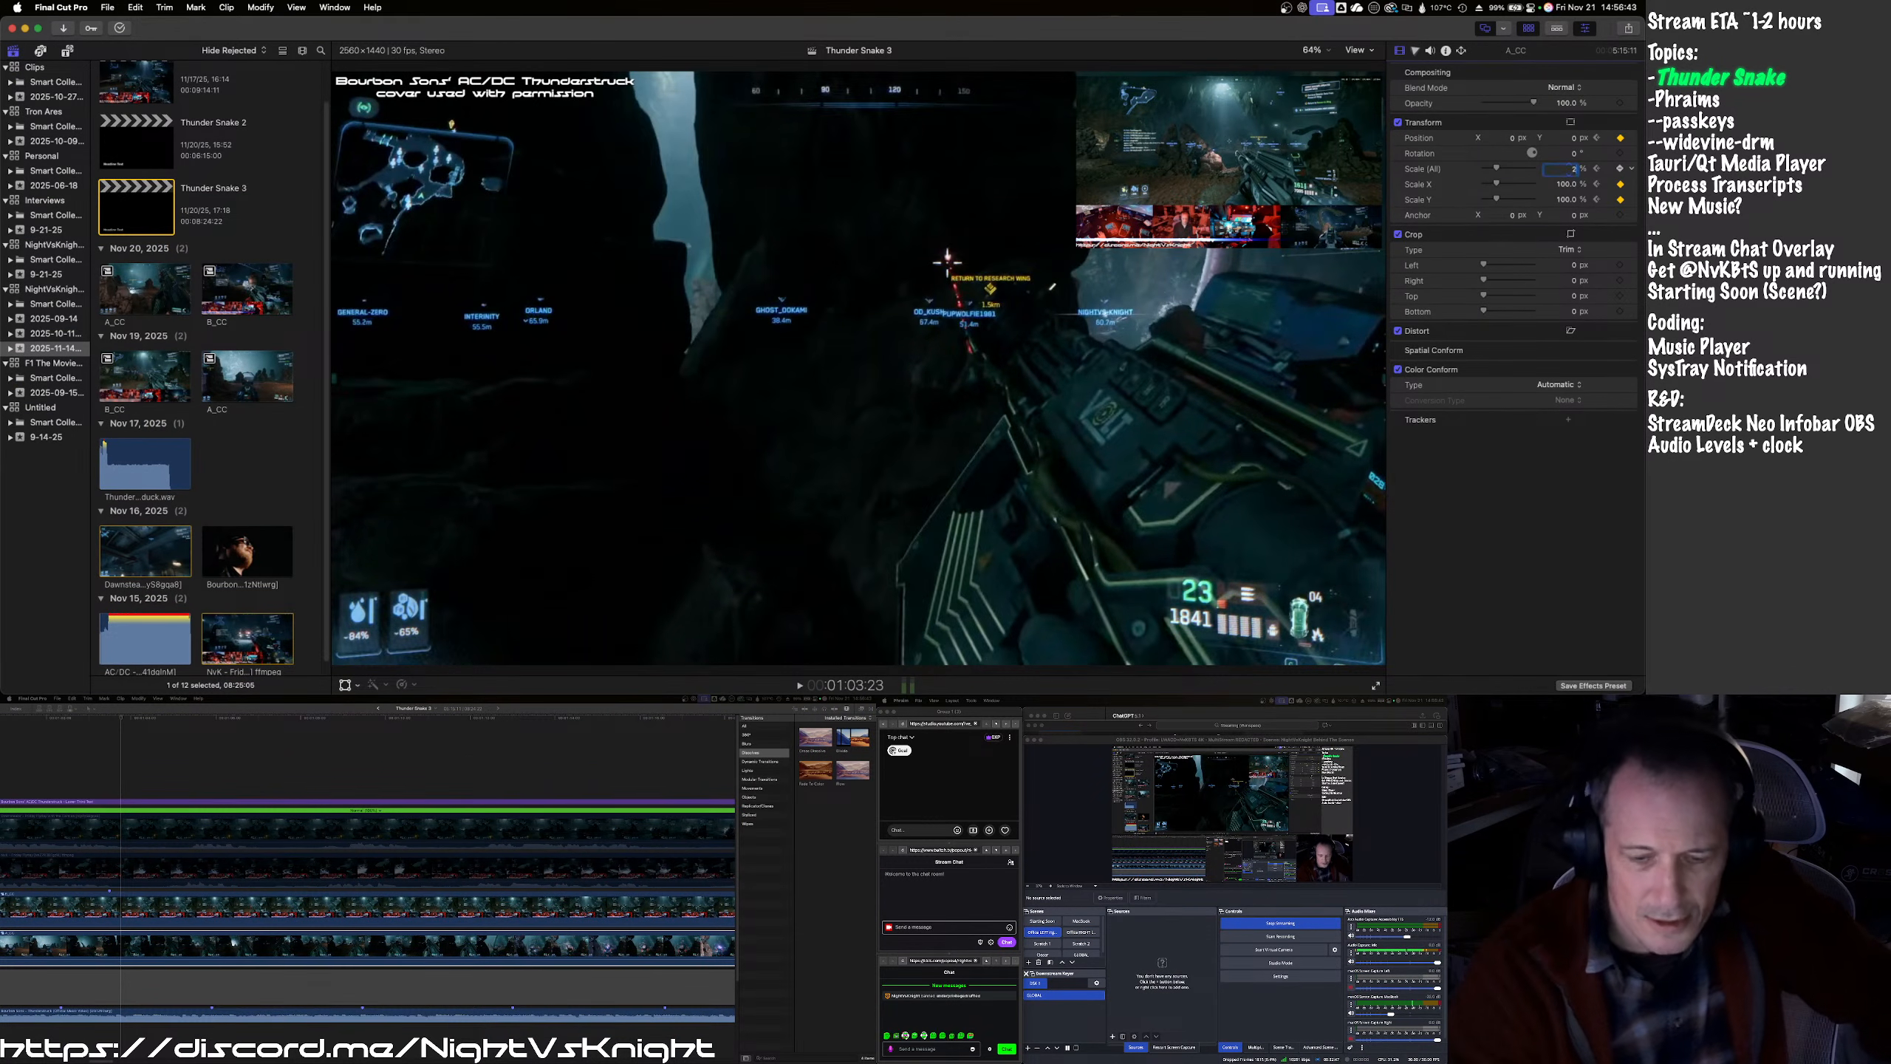
key("Return")
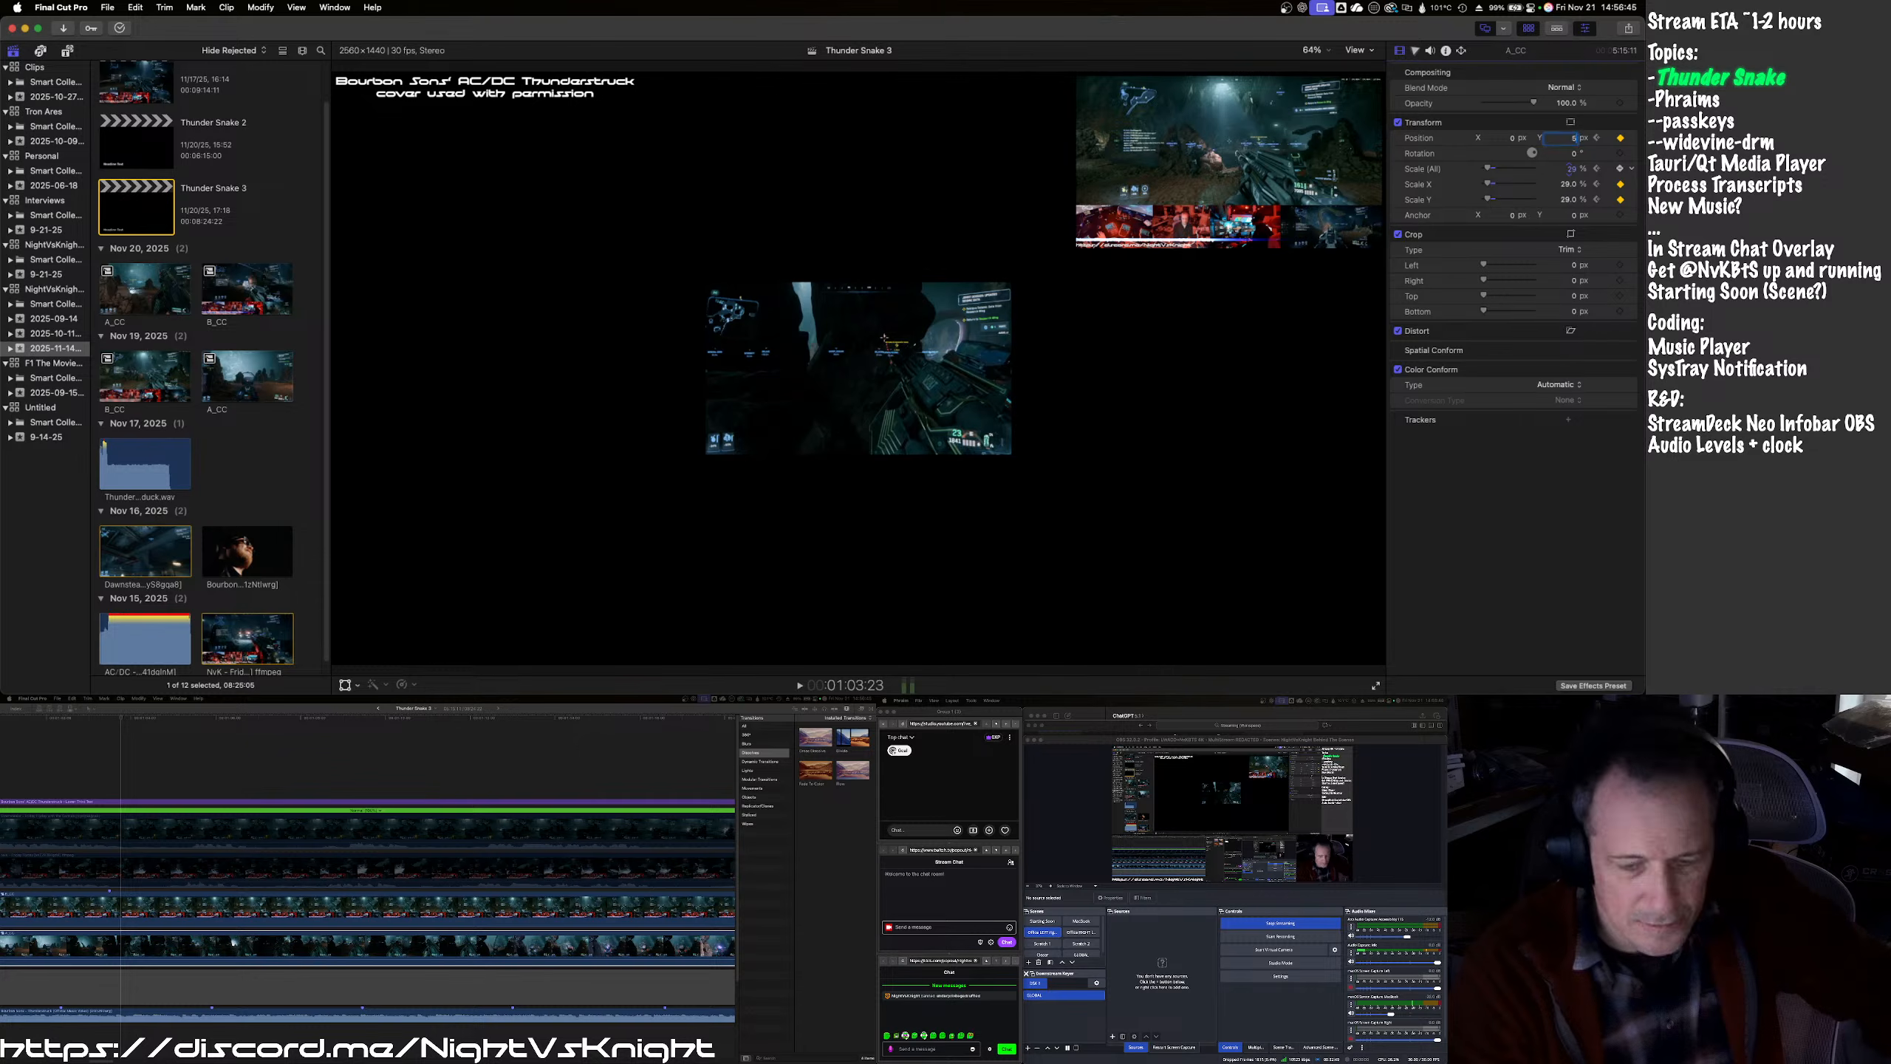
type("500")
key("Tab")
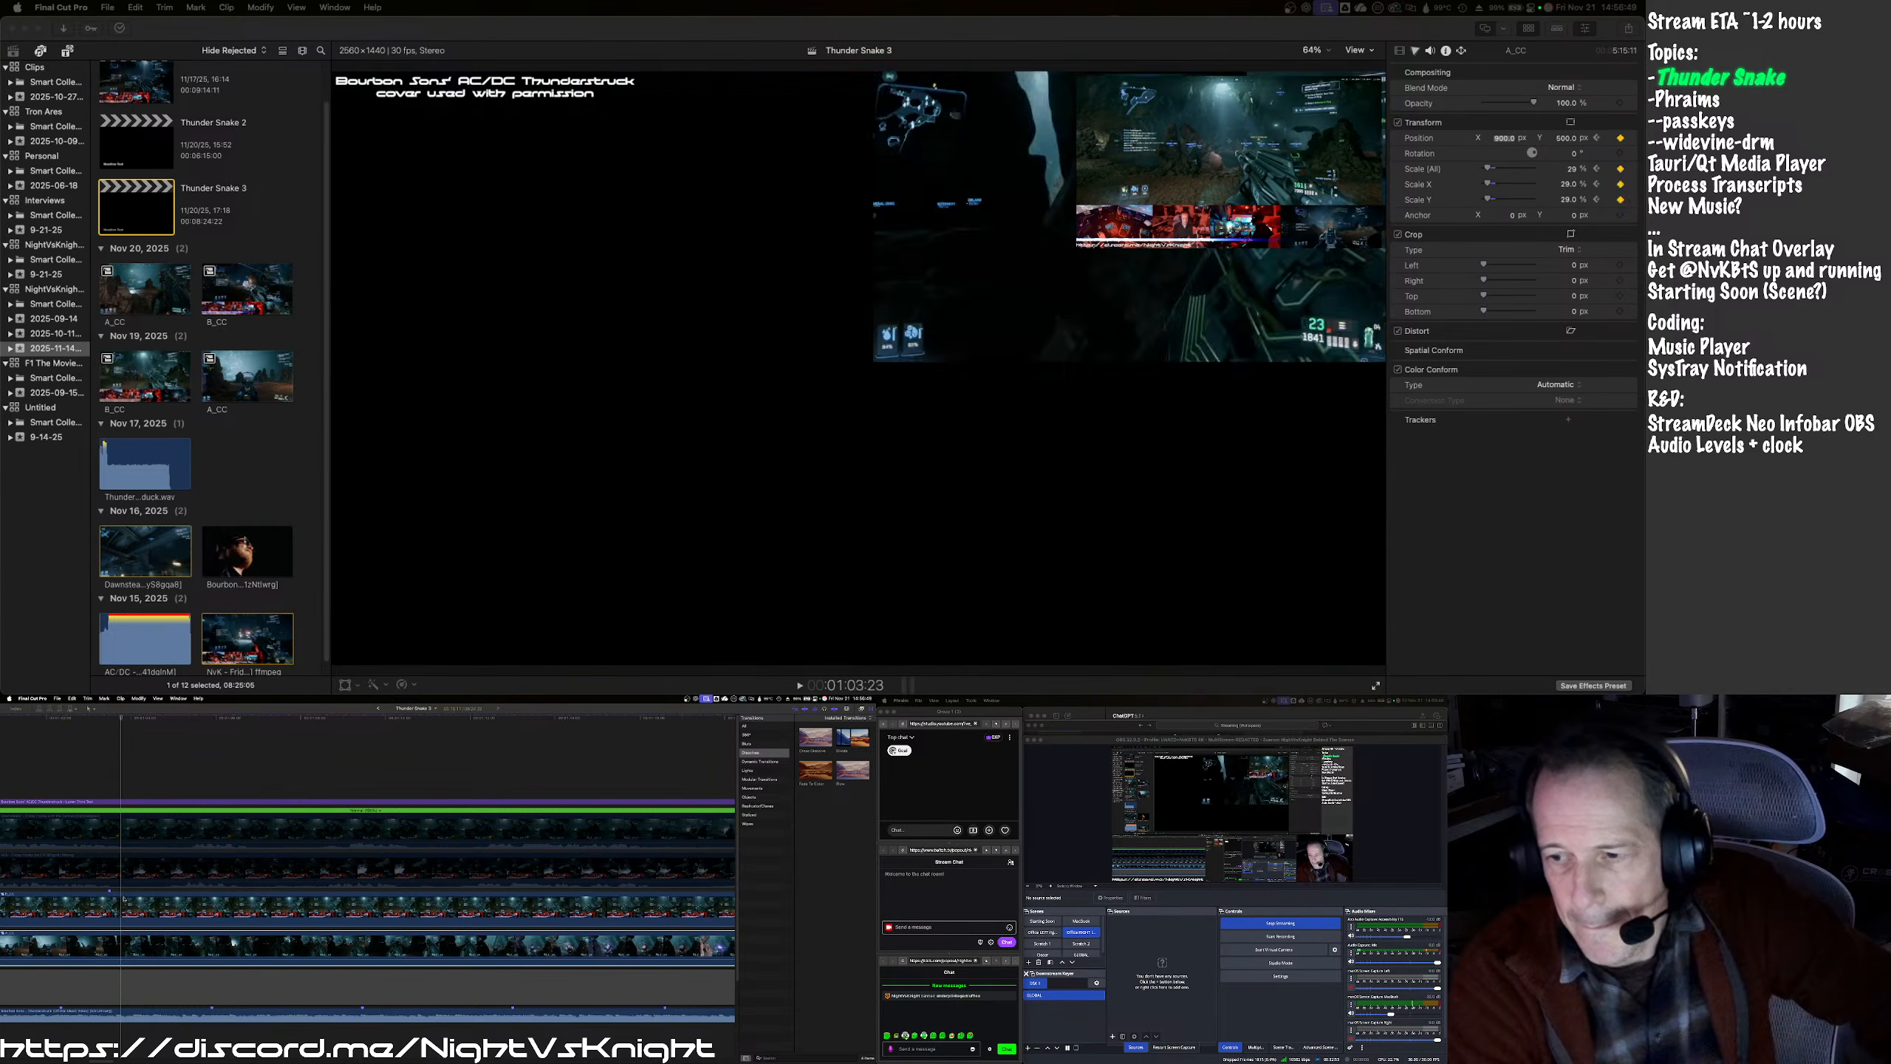
- Set the B_CC clip's scale to 100 % and its position to X 0 px, Y 0 px at 01:03:23, and play back the swap
left_click(1574, 171)
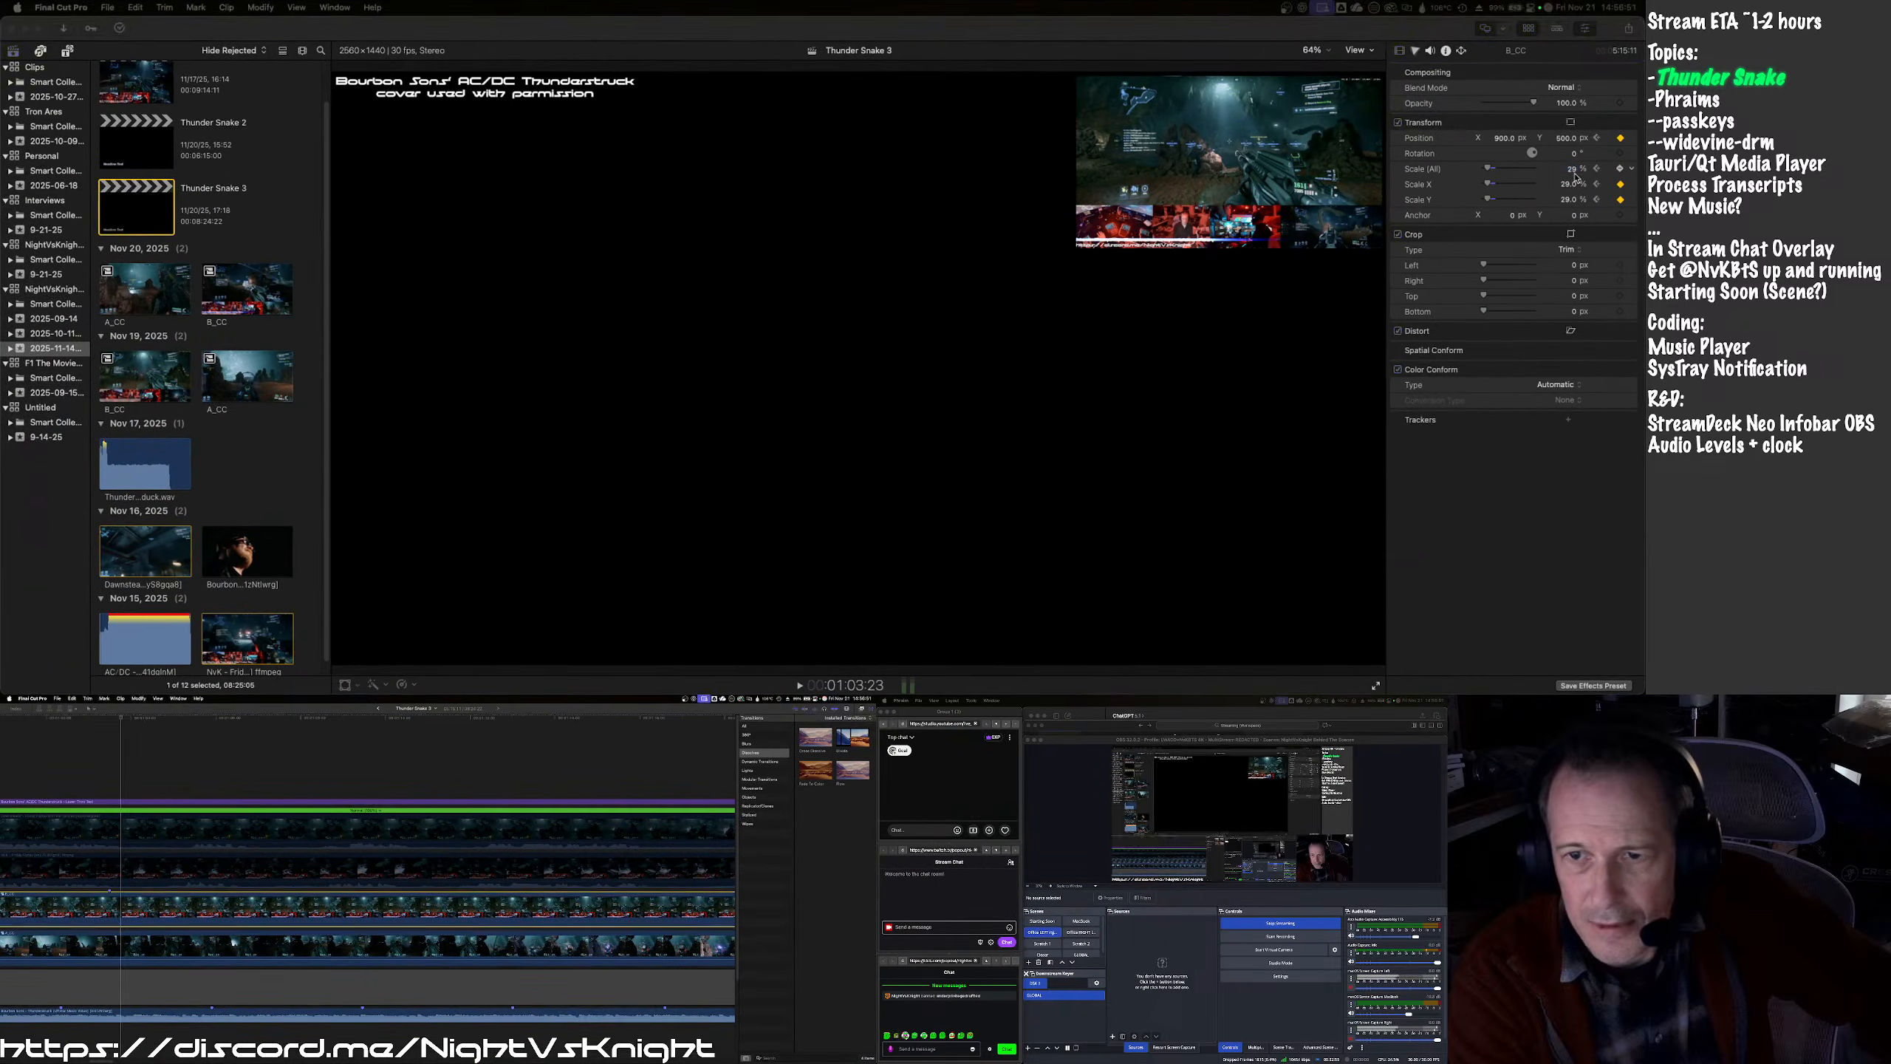
key("Tab")
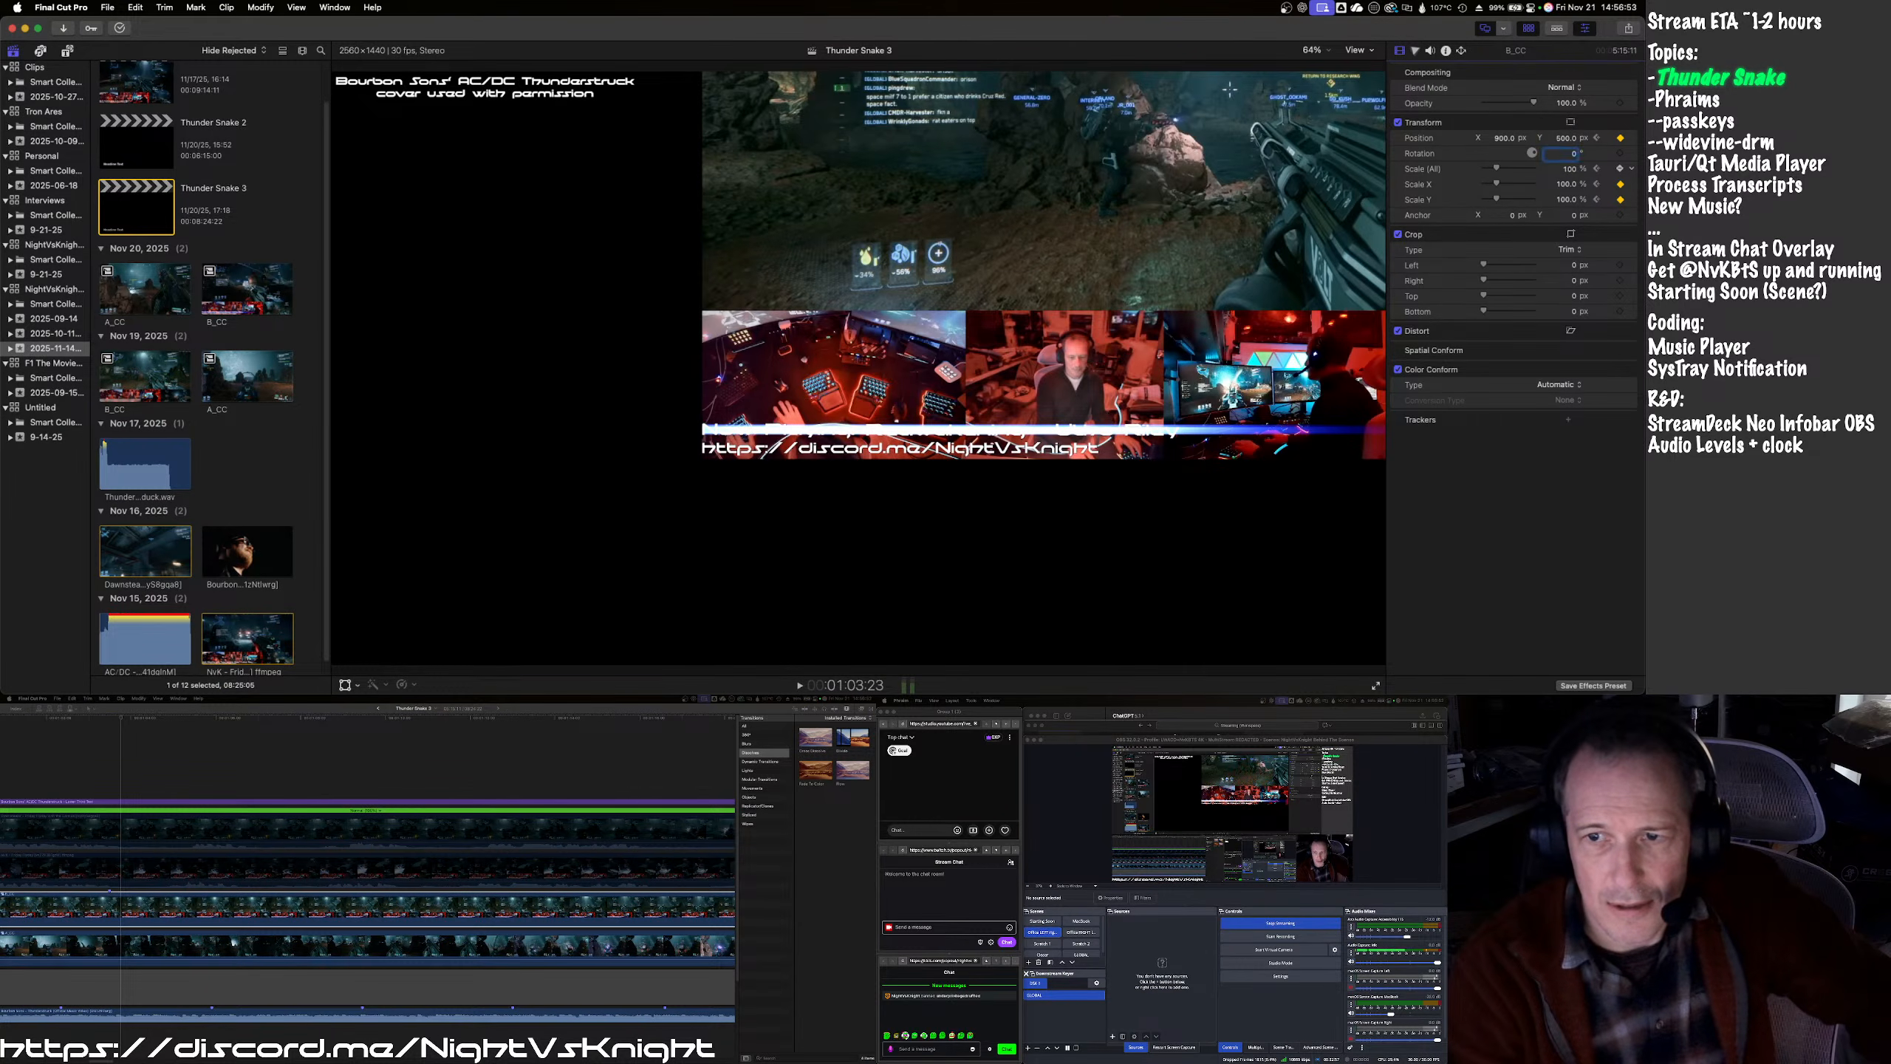
type("0")
key("shift+Tab")
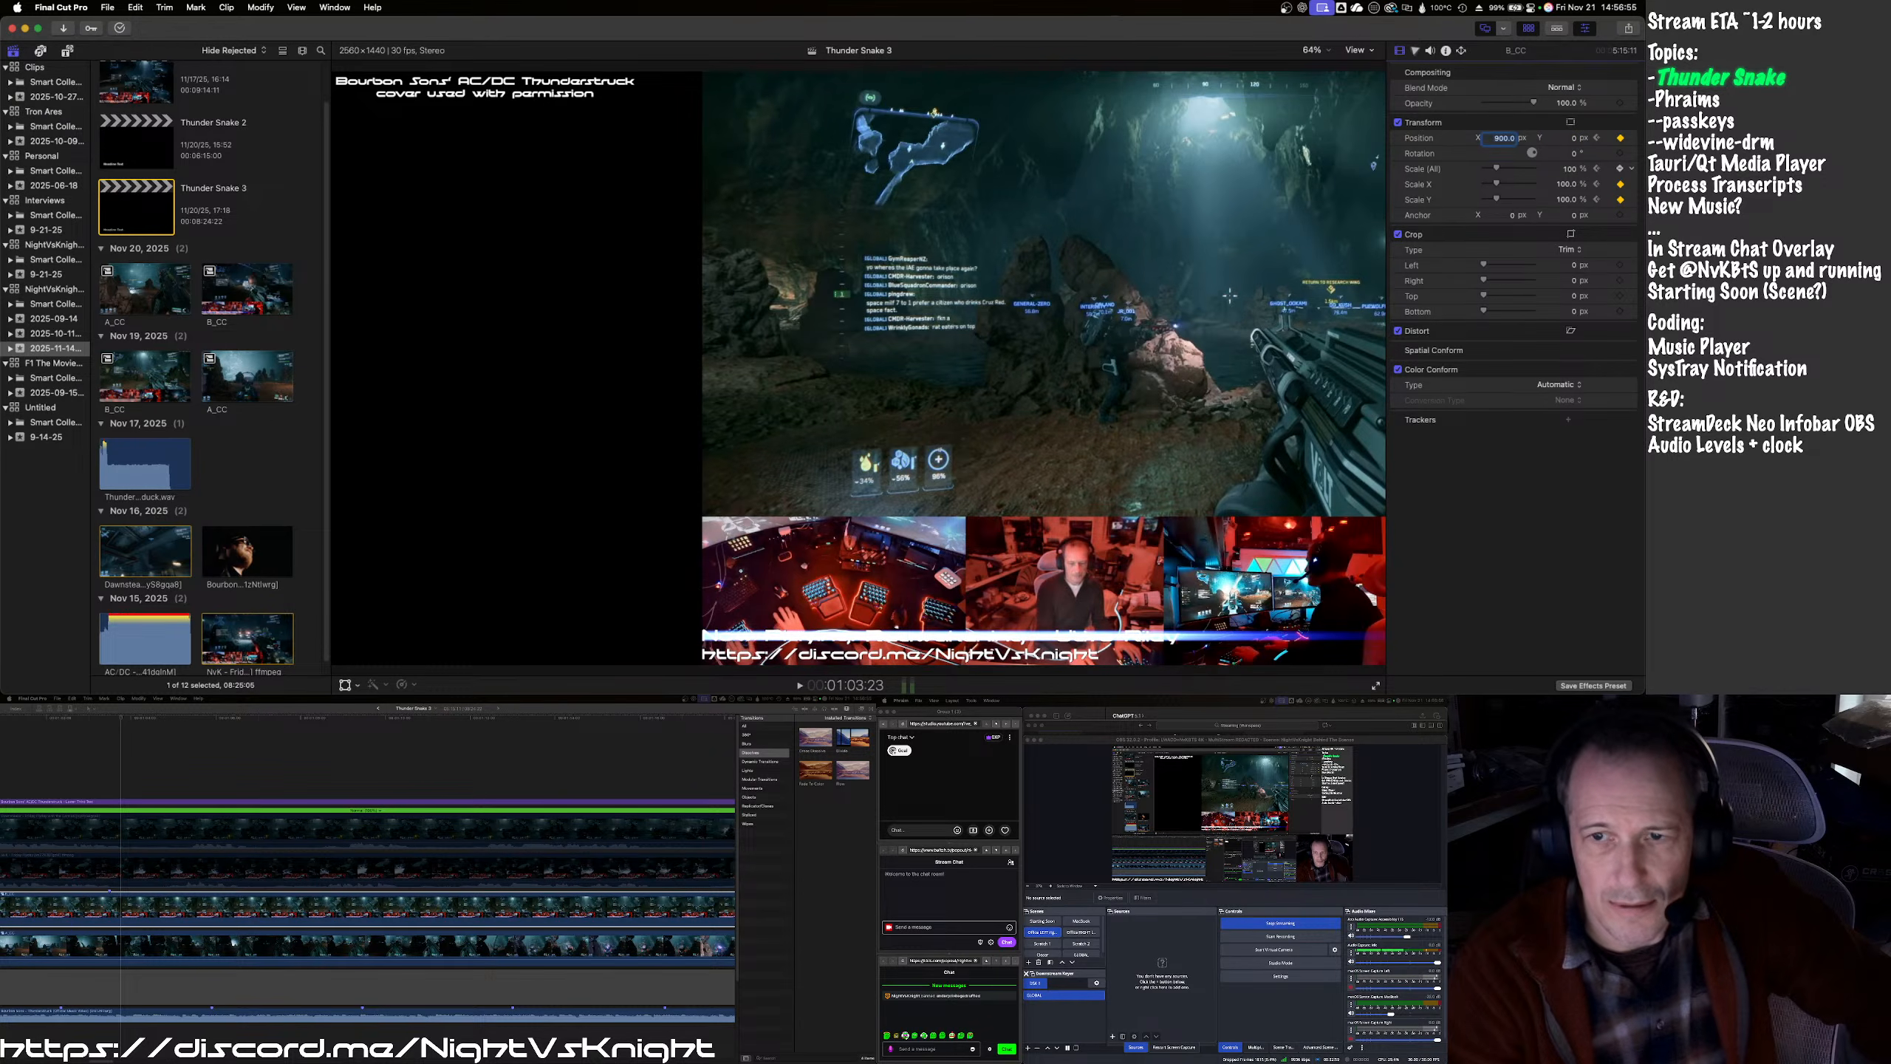
type("0")
key("Return")
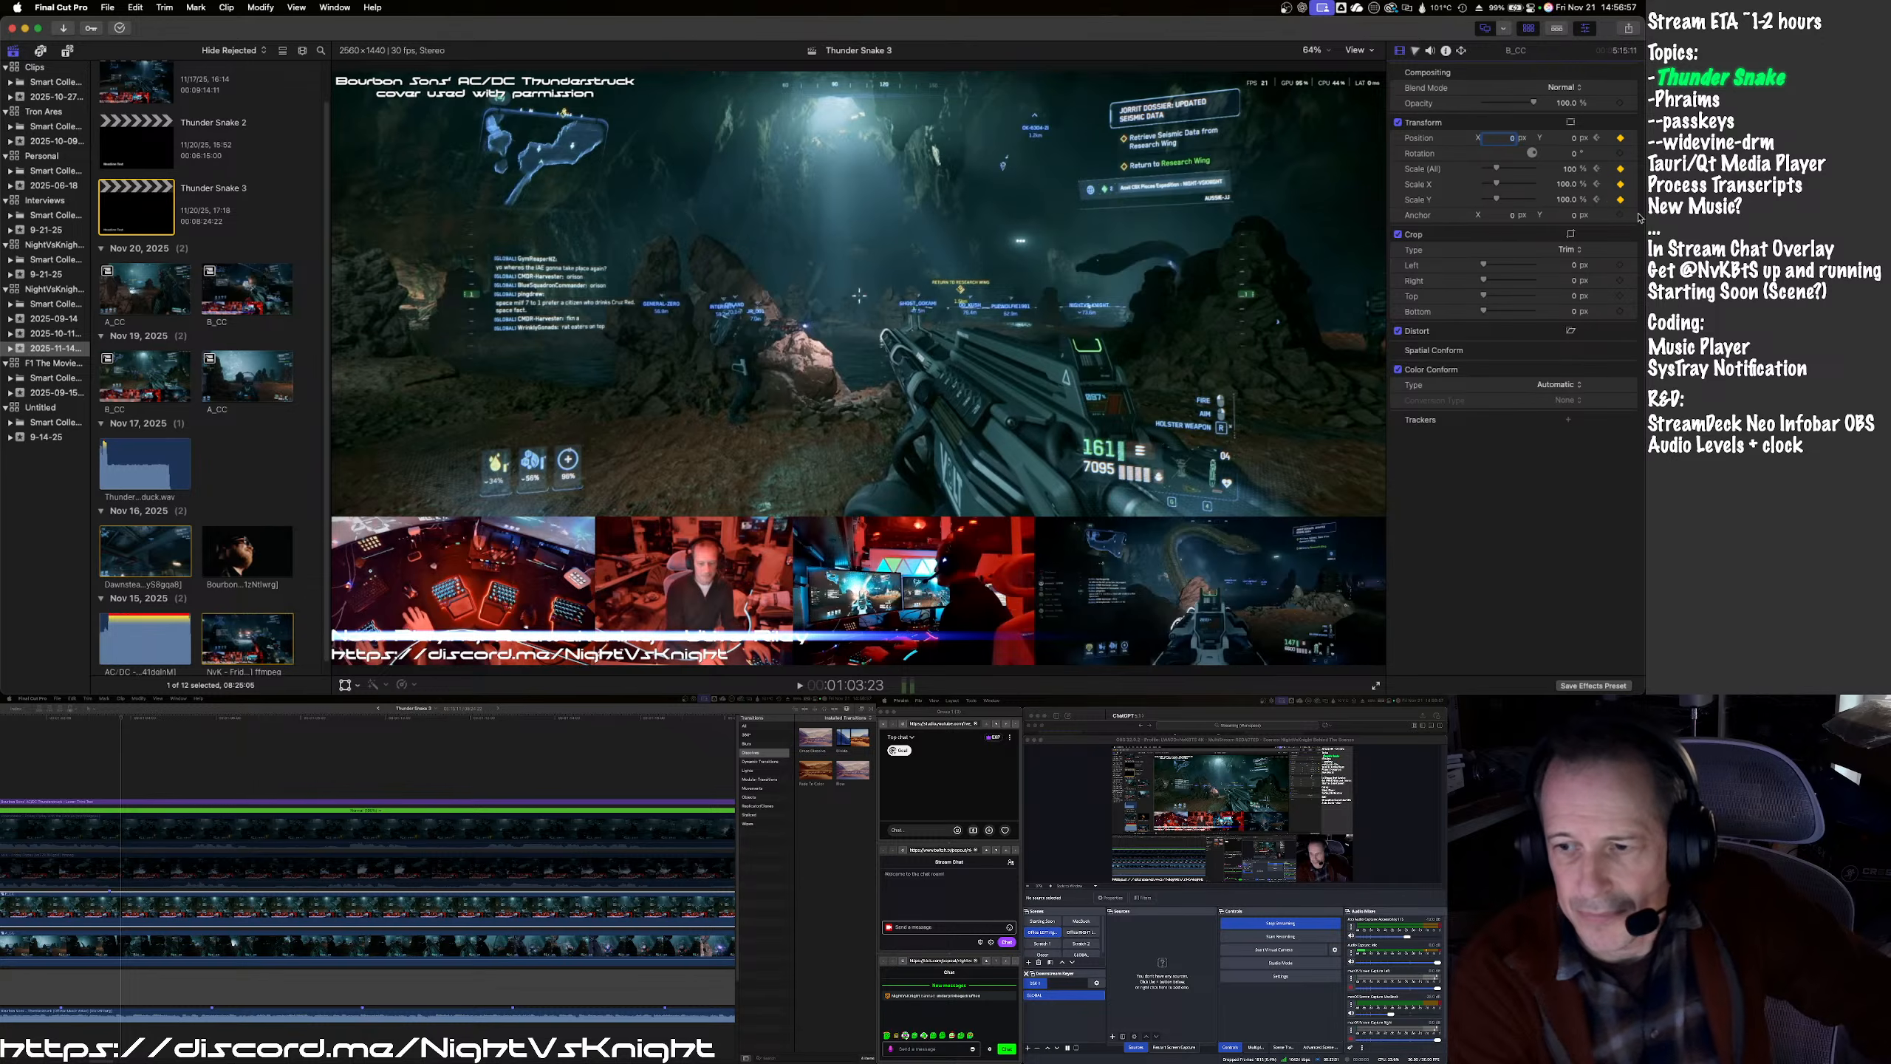
left_click(15, 783)
key("space")
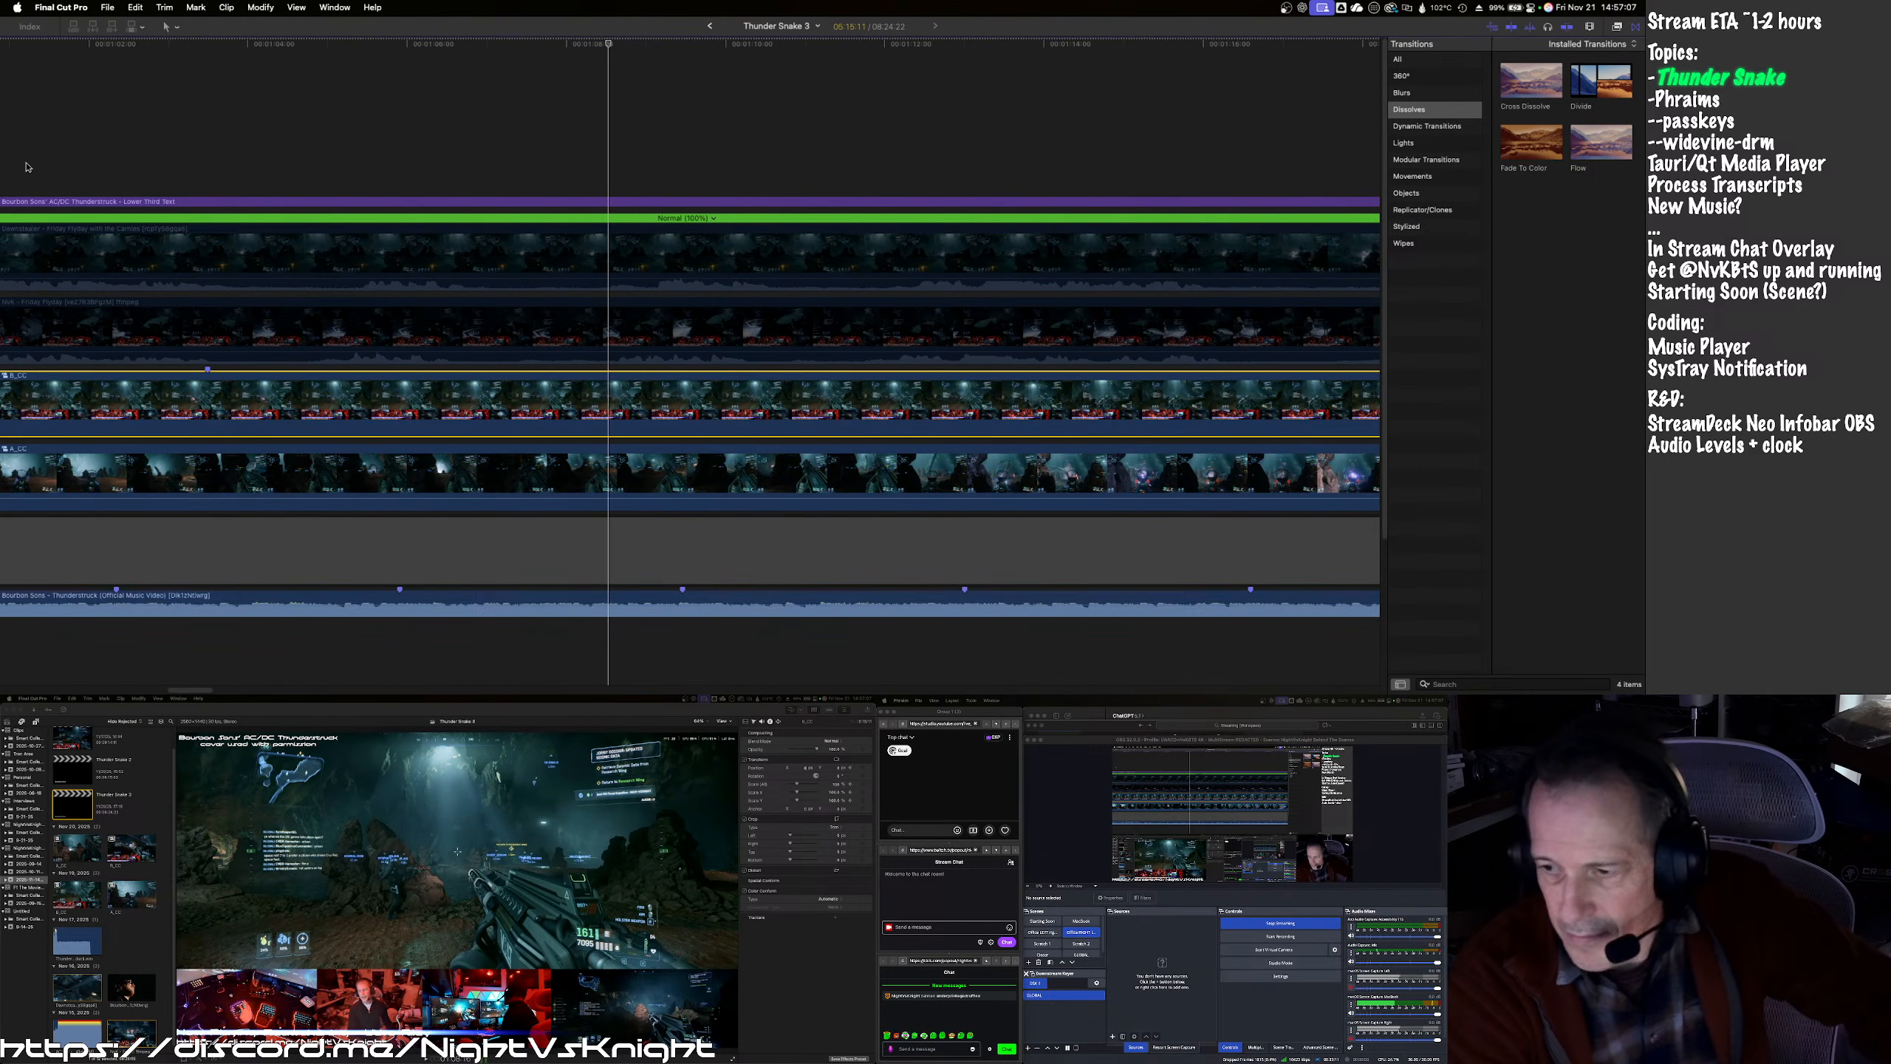
- Split the B_CC and A_CC clips at the marker near 1:03 and move the second A_CC part above B_CC
key("space")
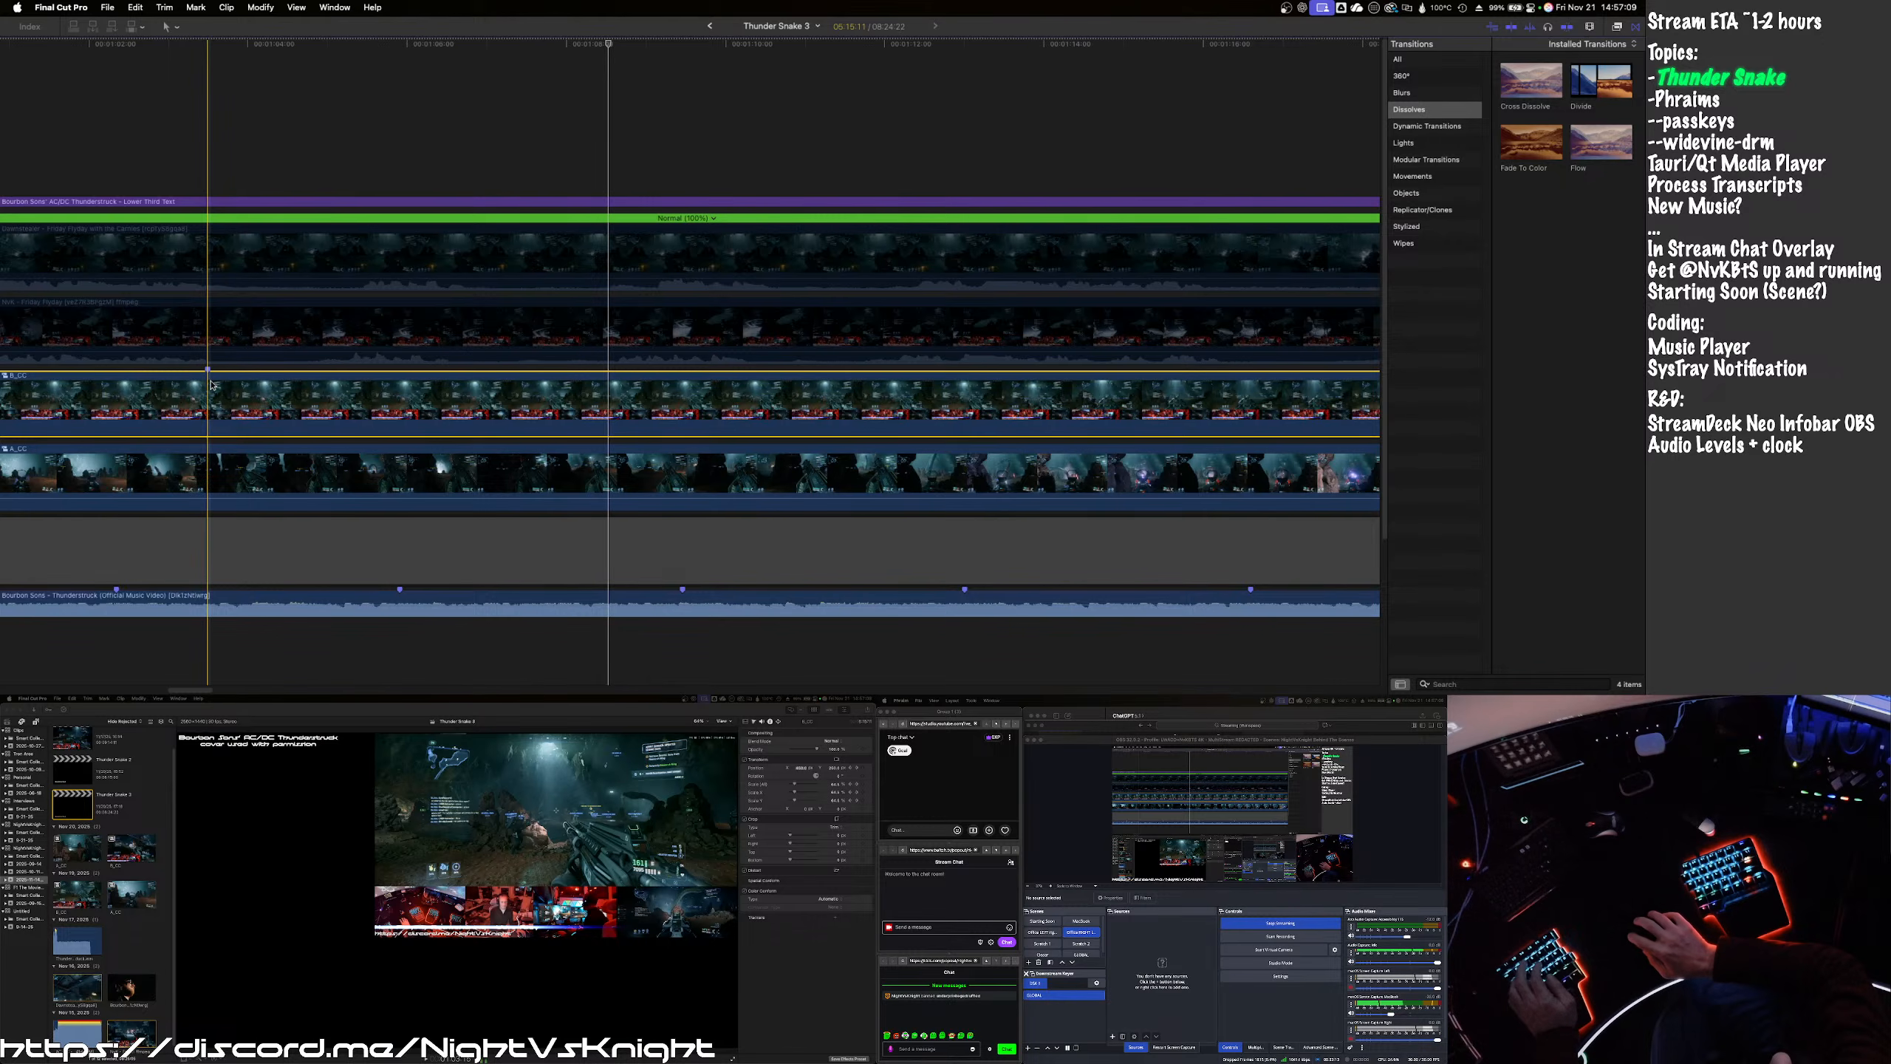
key("super+b")
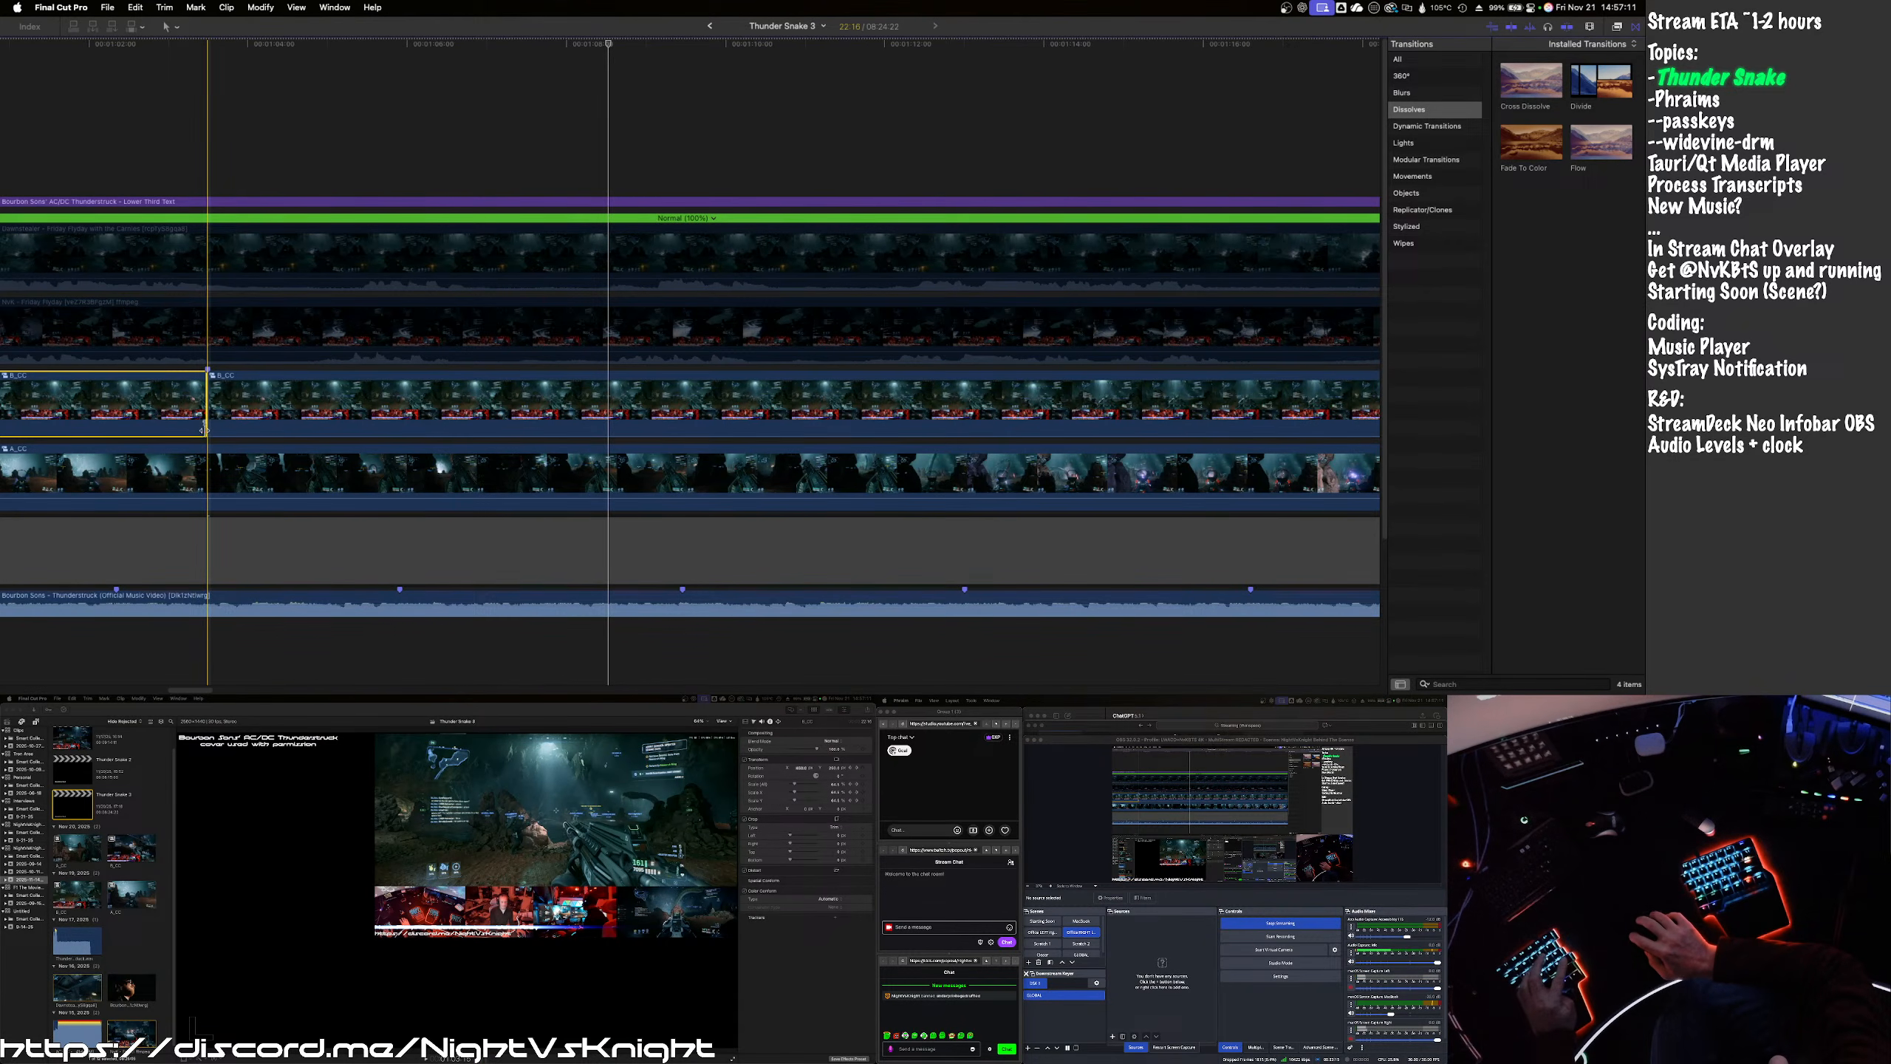
left_click(208, 461)
key("super+b")
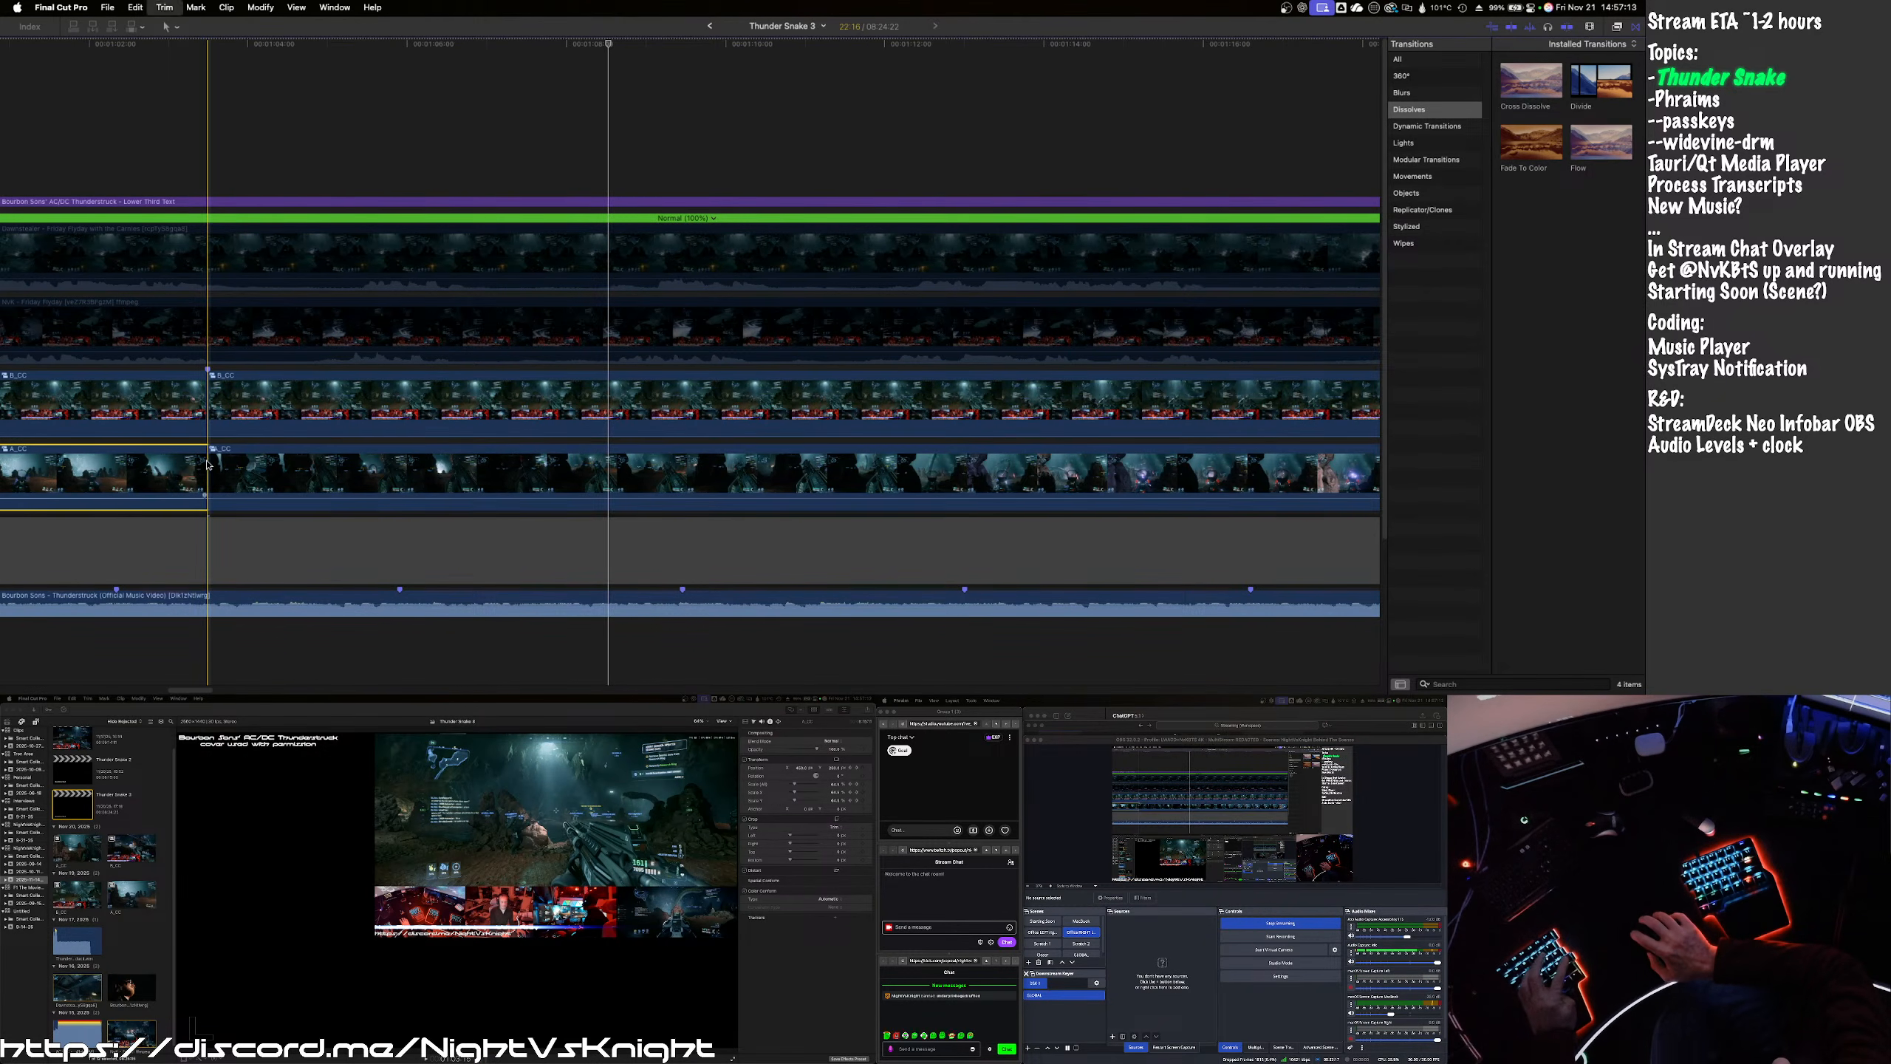
left_click_drag(209, 465, 250, 395)
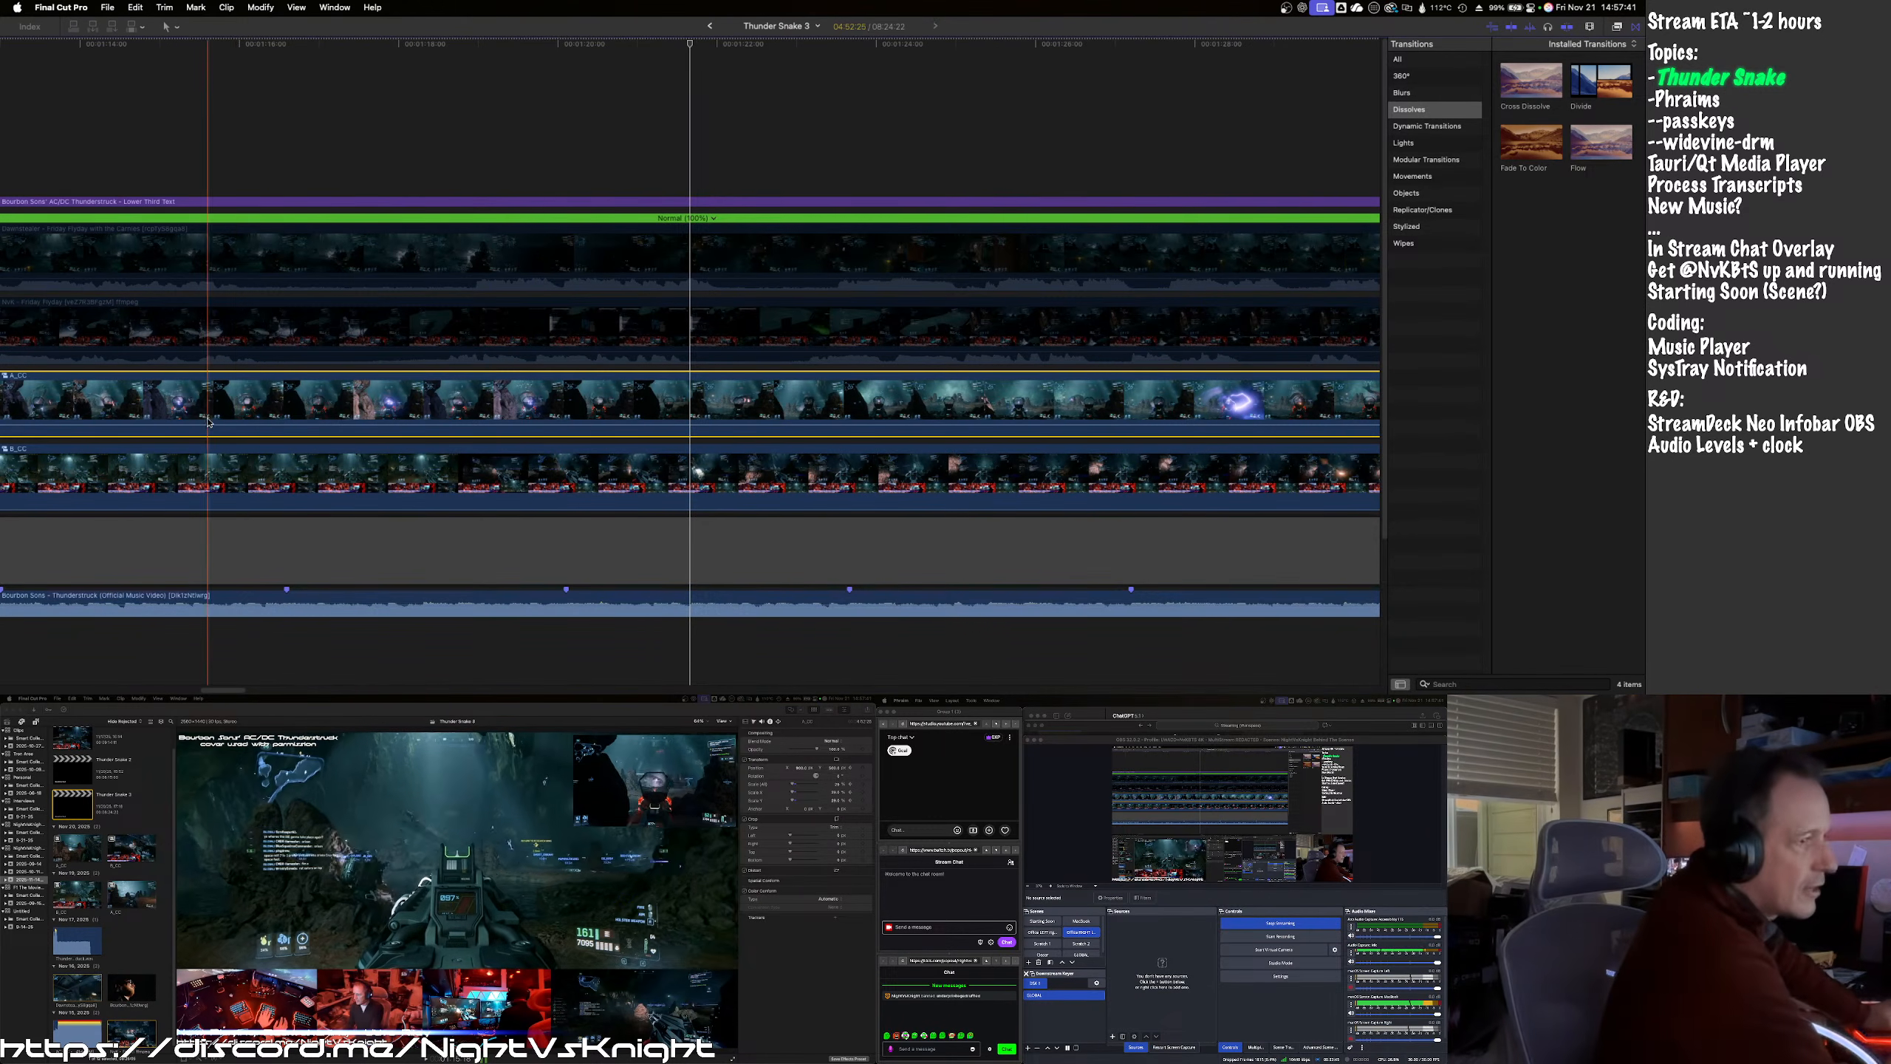
- Play back and review the footage between about 1:10 and 1:18 to find the frame for the next swap
key("space")
key("space")
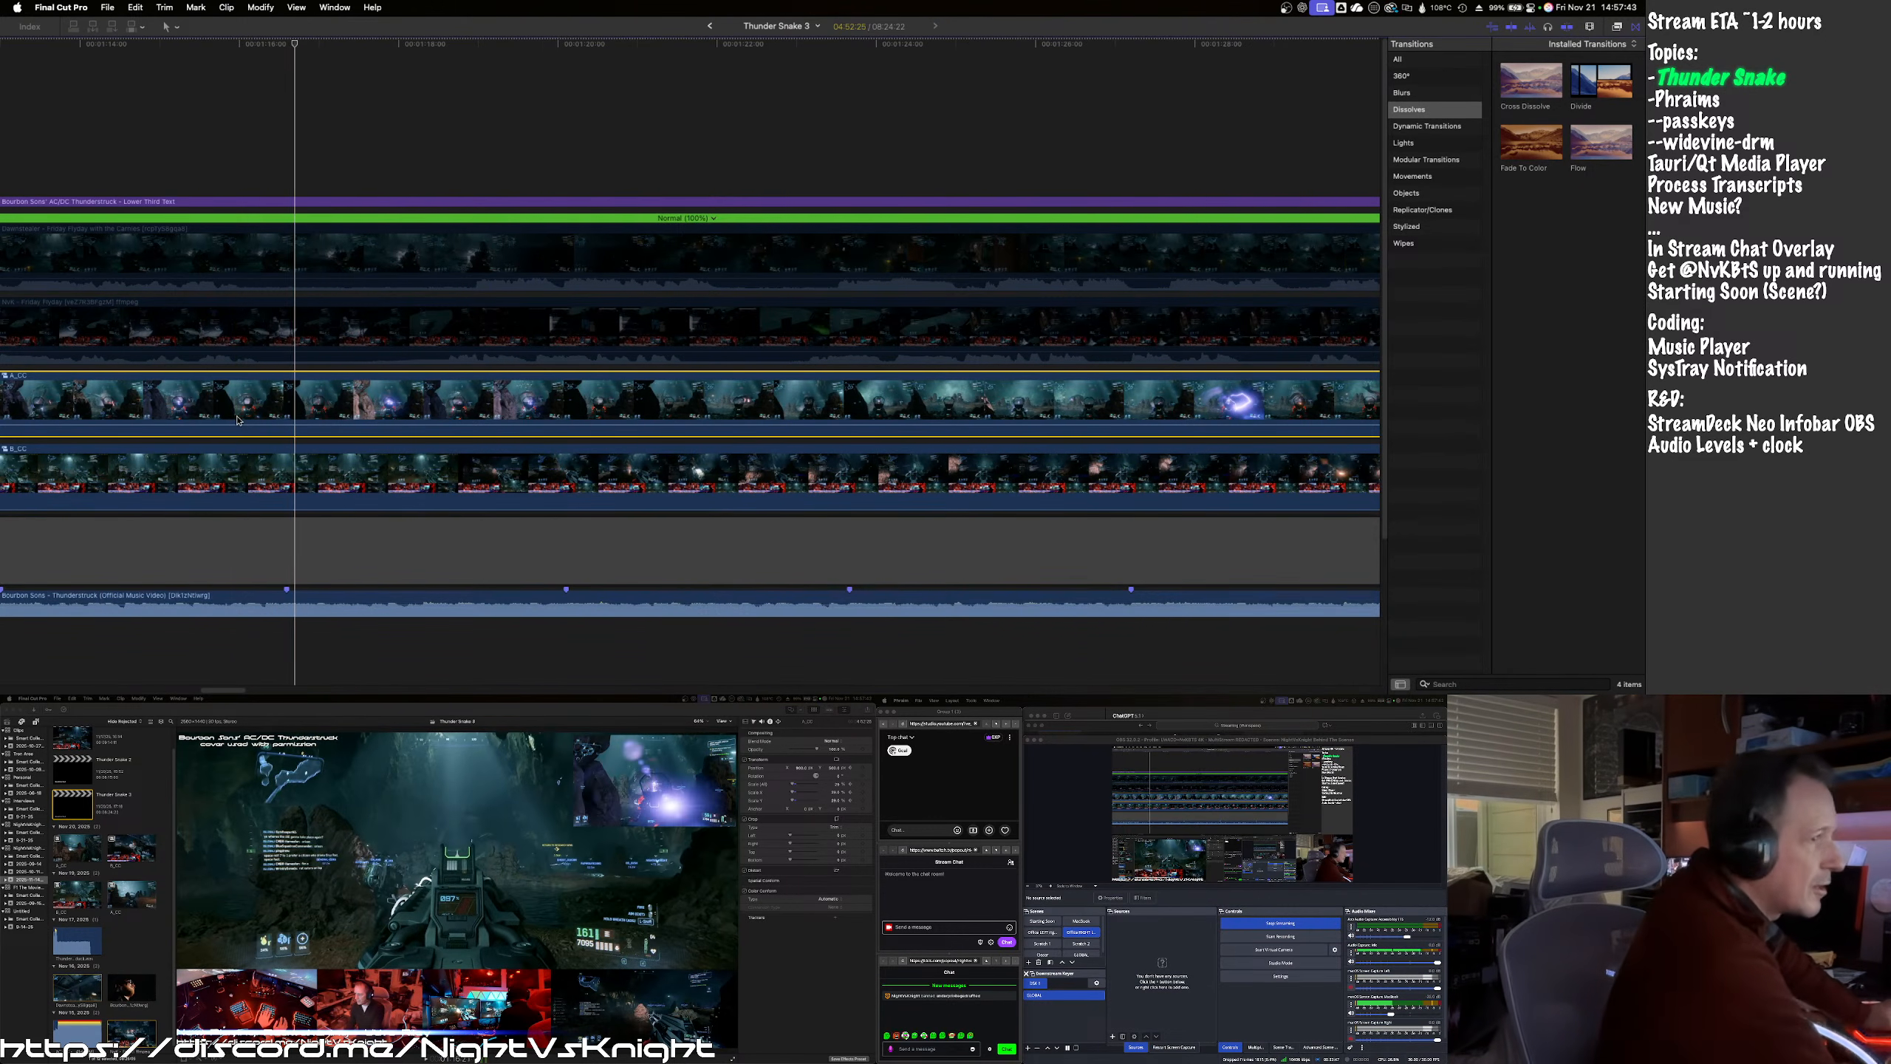
scroll(199, 422, "left", 4)
scroll(199, 423, "left", 6)
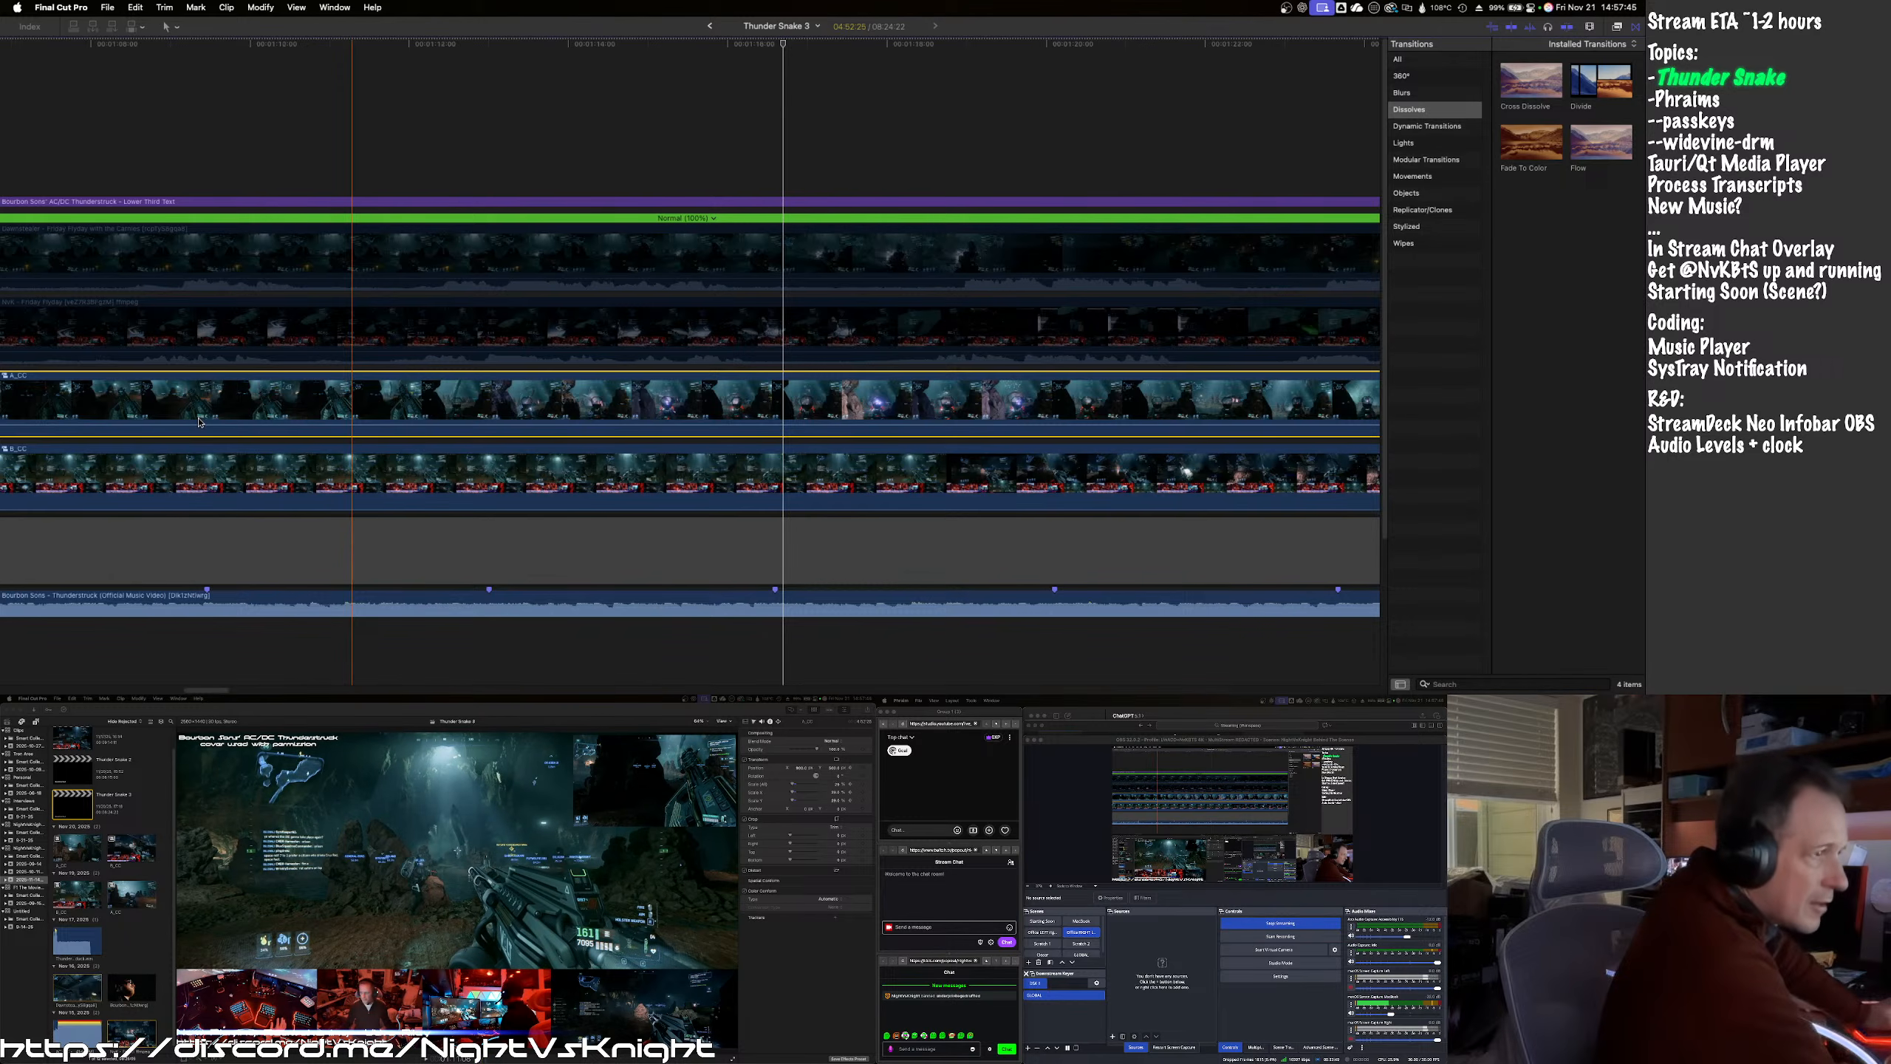
left_click(111, 422)
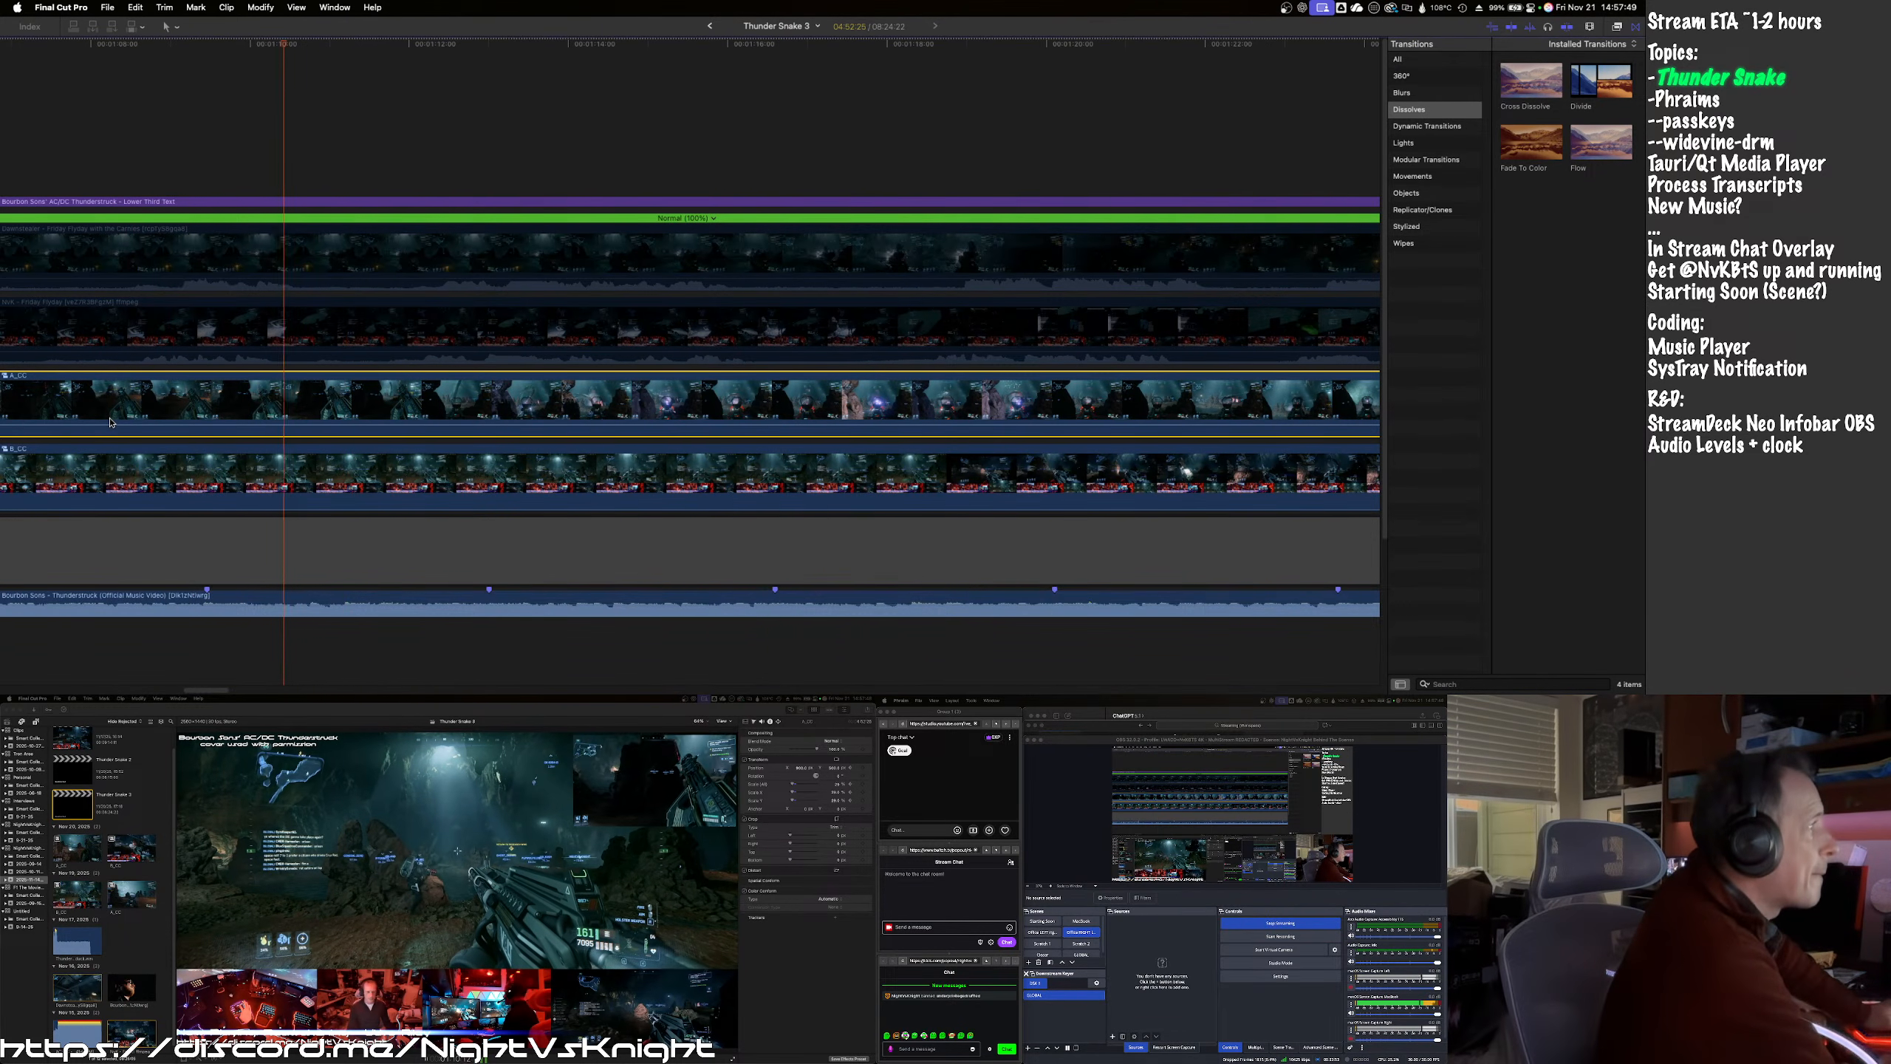
key("space")
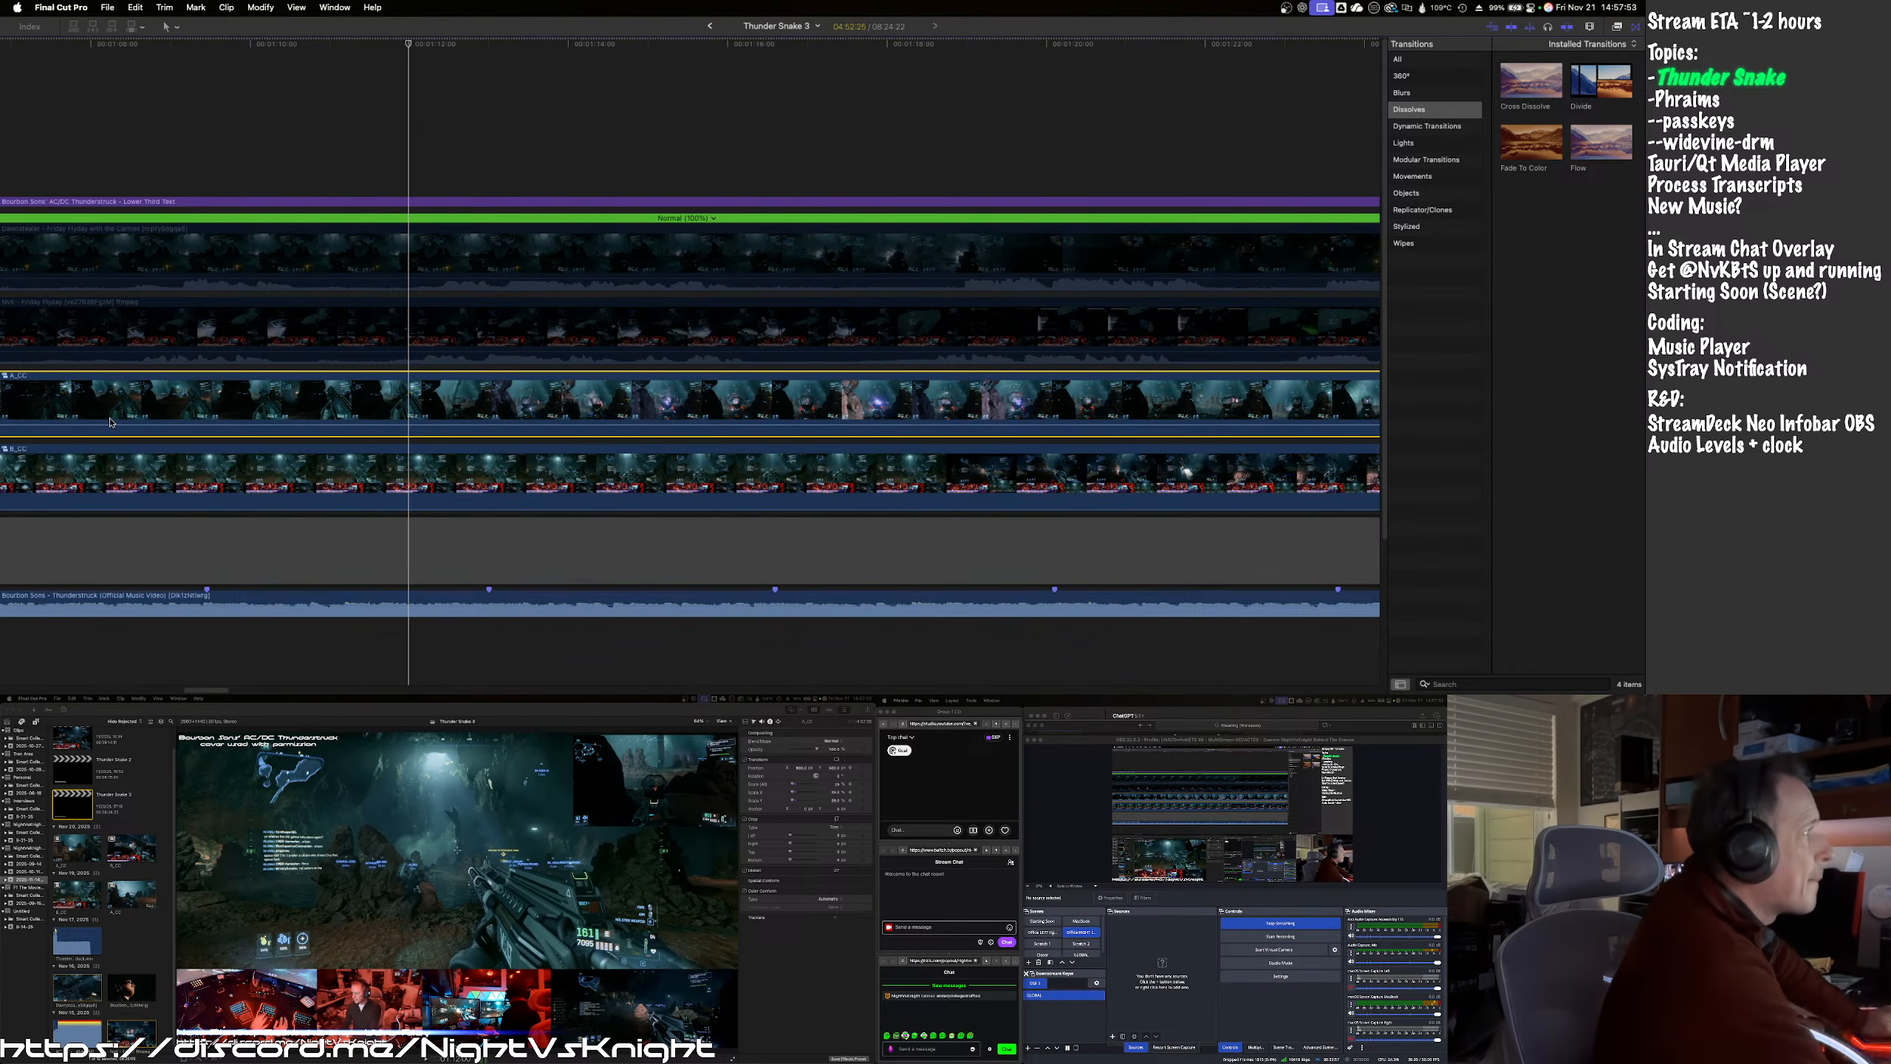
key("space")
key("space")
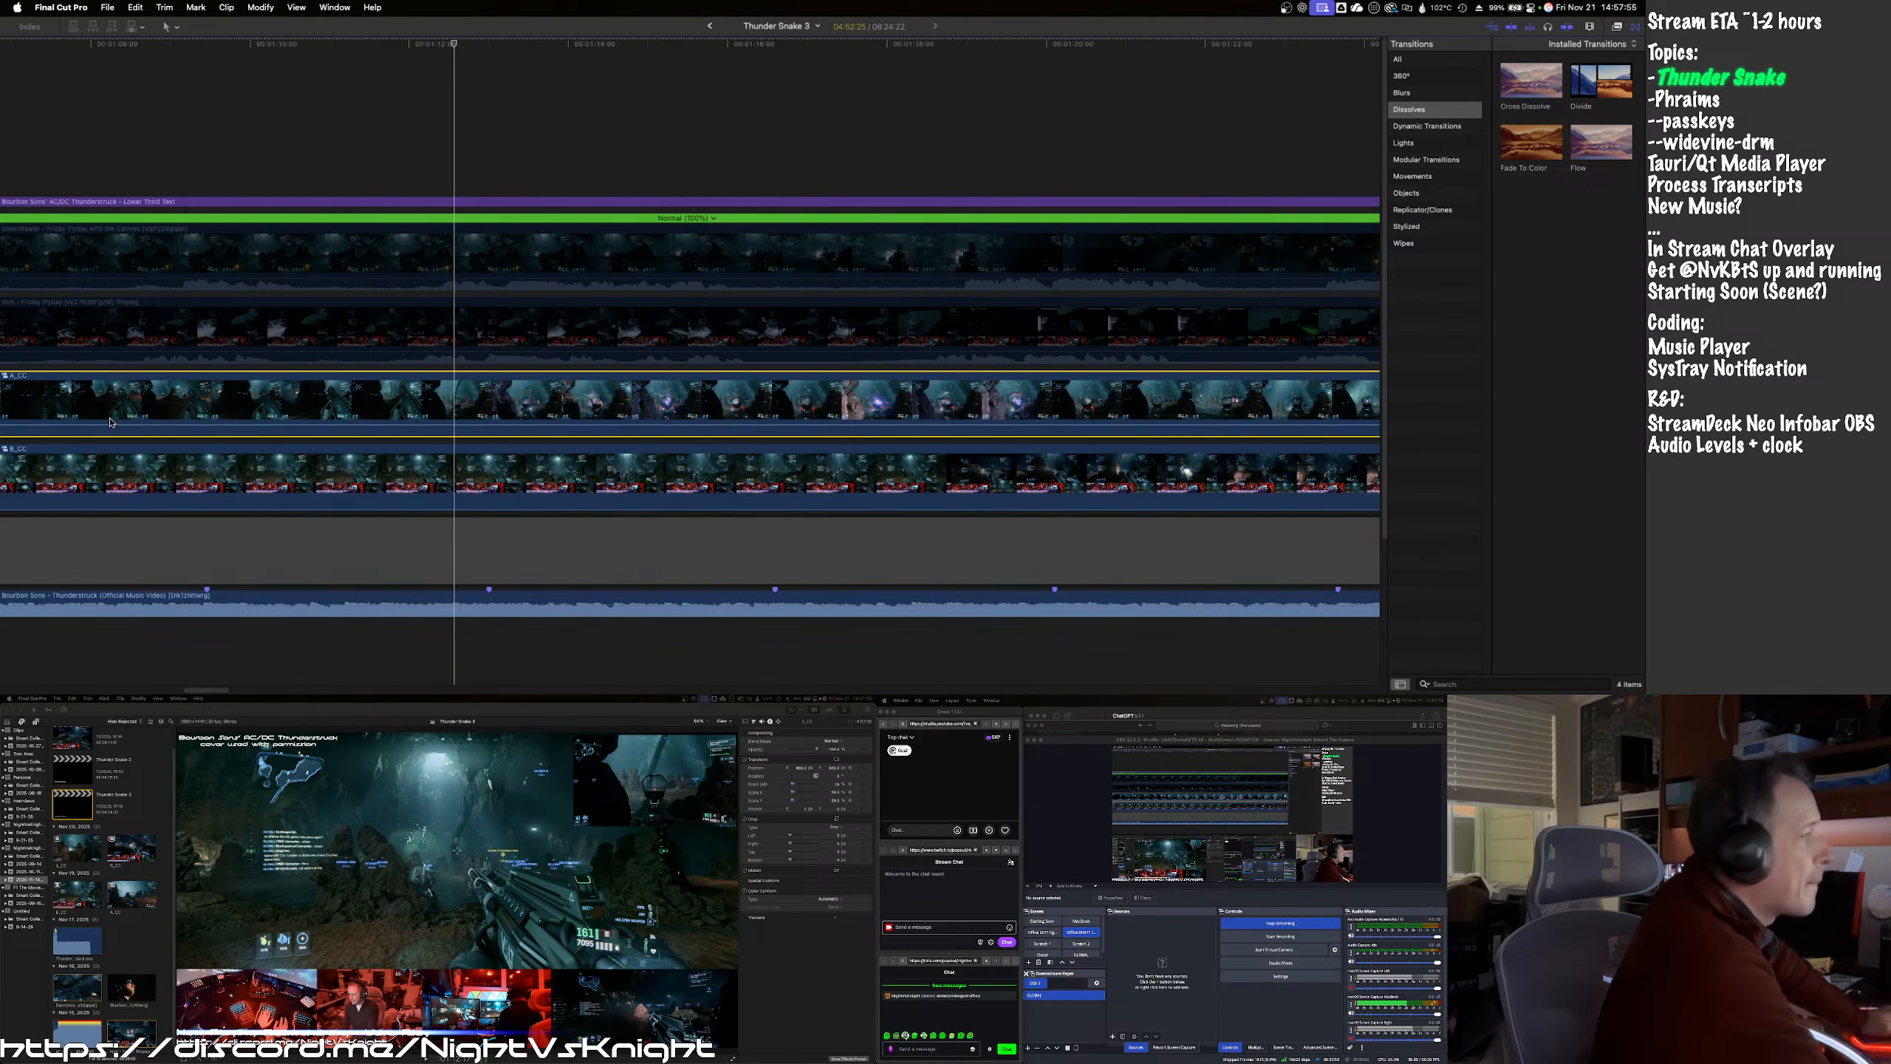
left_click(306, 451)
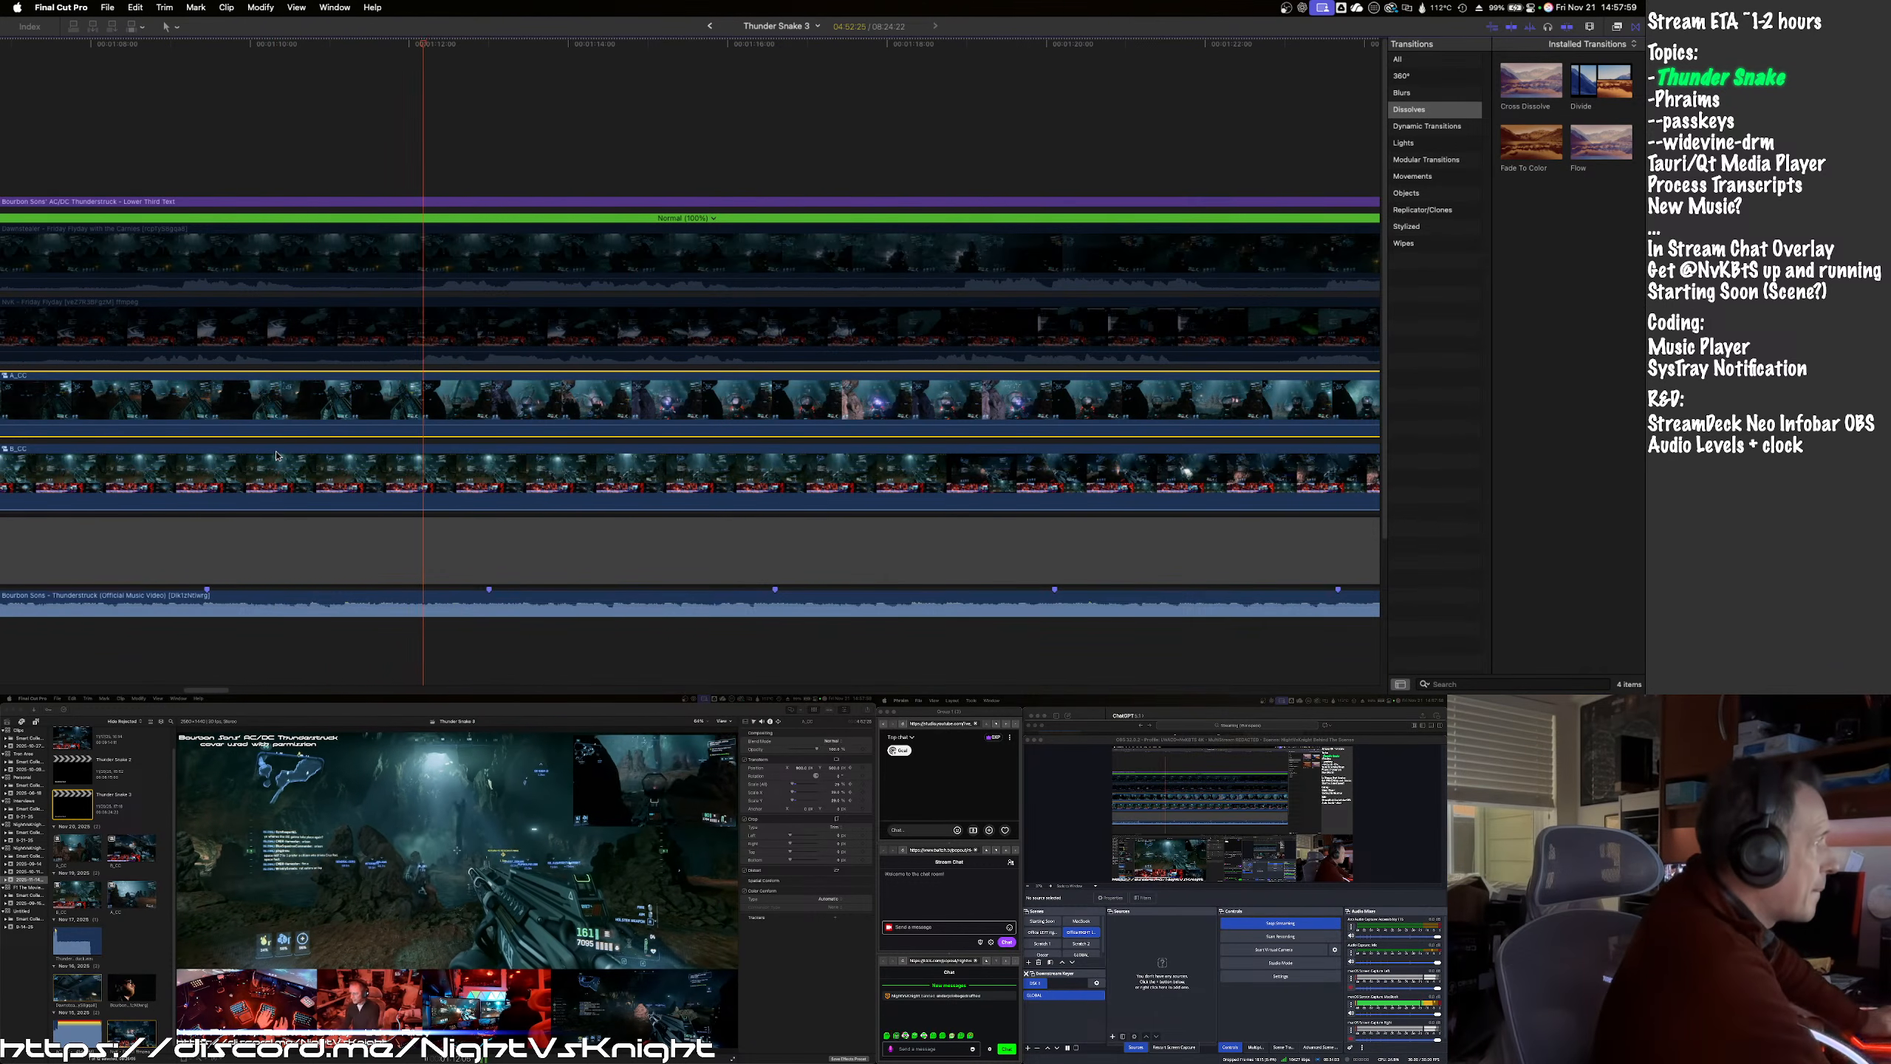
key("space")
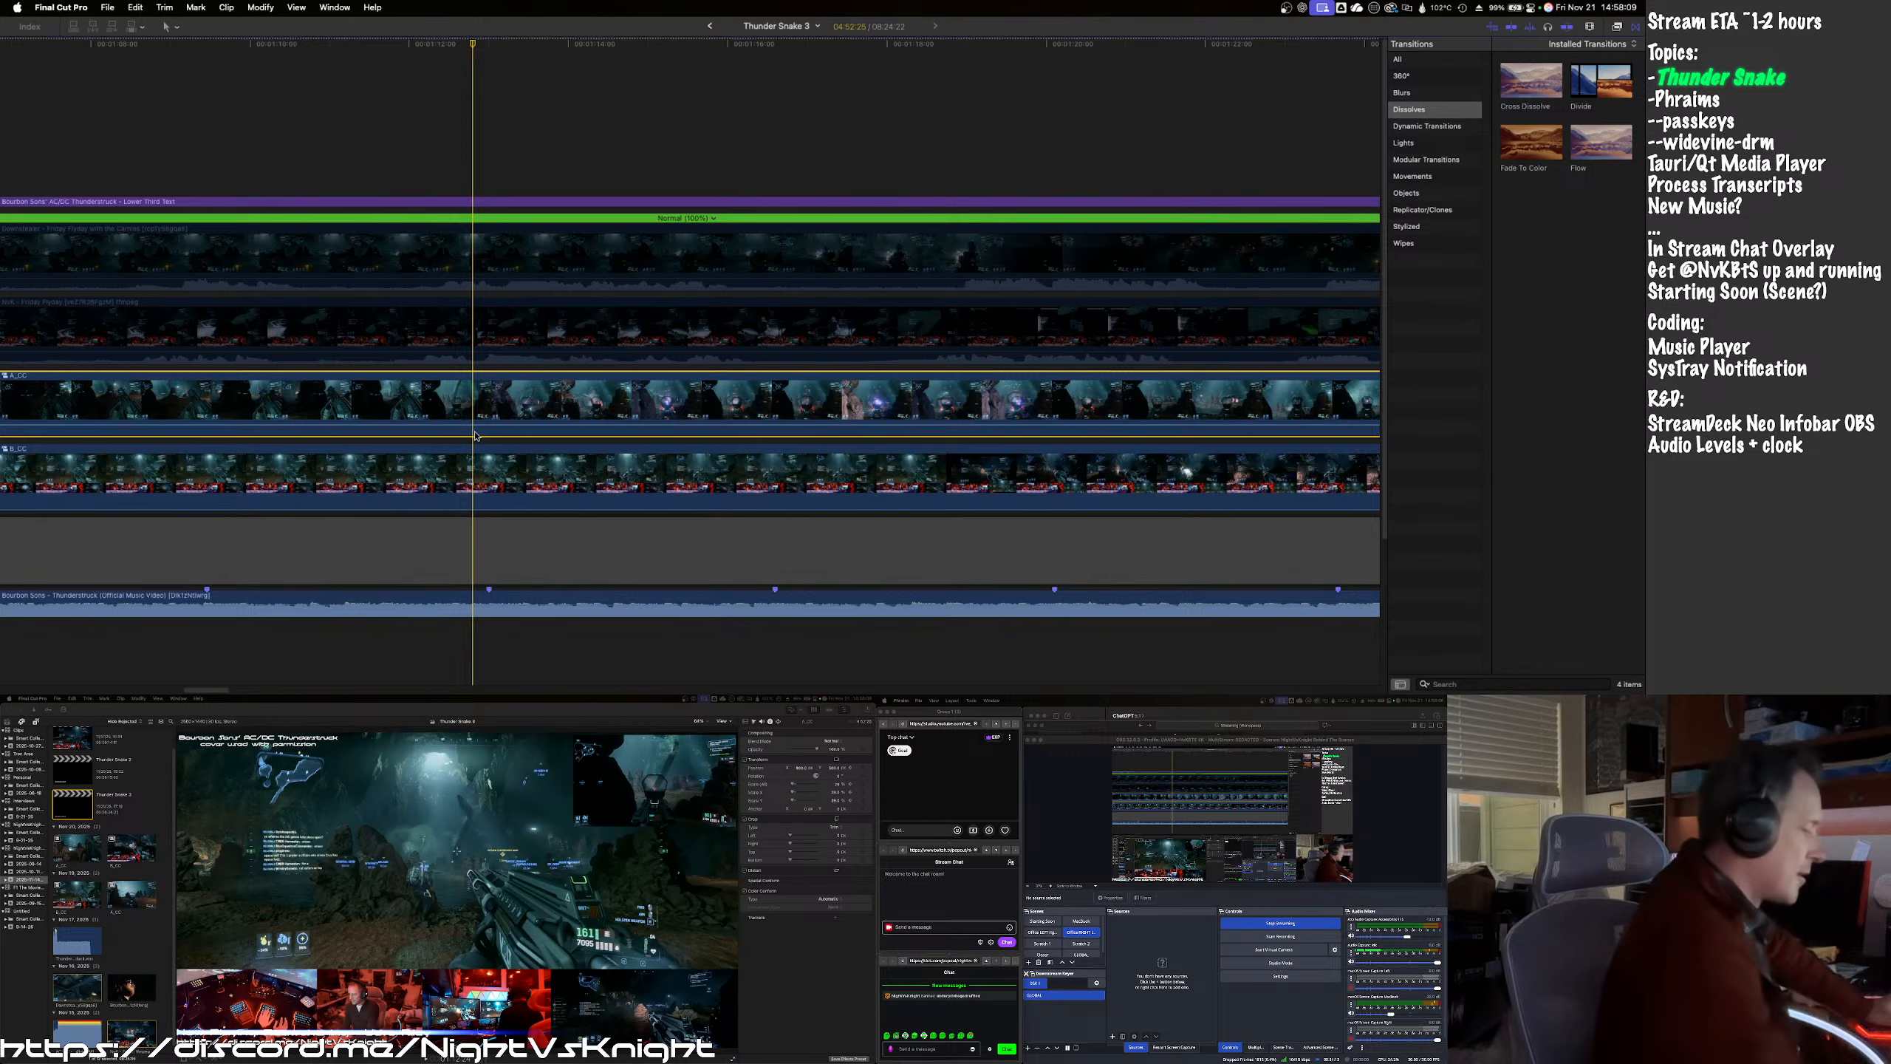
- Add a marker to the A_CC clip at the chosen frame near 1:13 and move the playhead eight frames before it
key("Left")
key("Left")
key("Left")
key("Left")
key("Left")
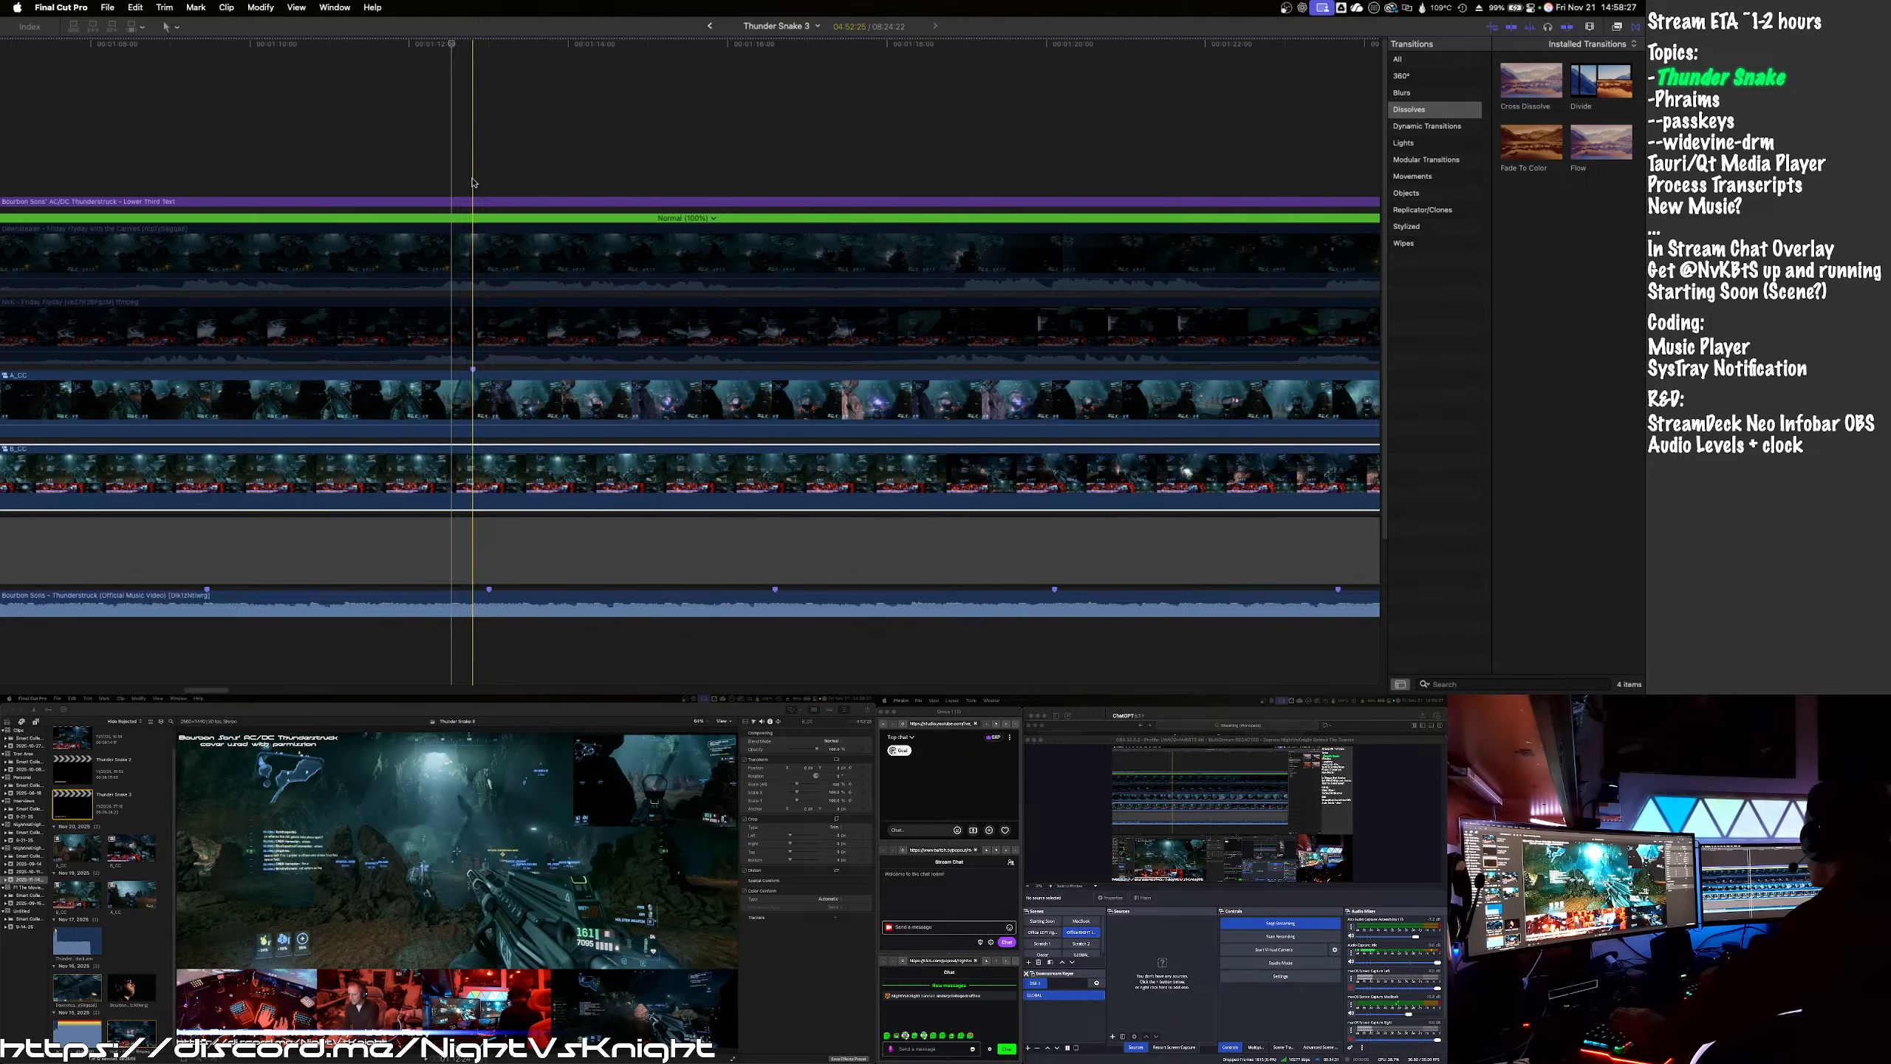
- Add a position keyframe to the A_CC clip at 01:13:02, eight frames after the marker
key("space")
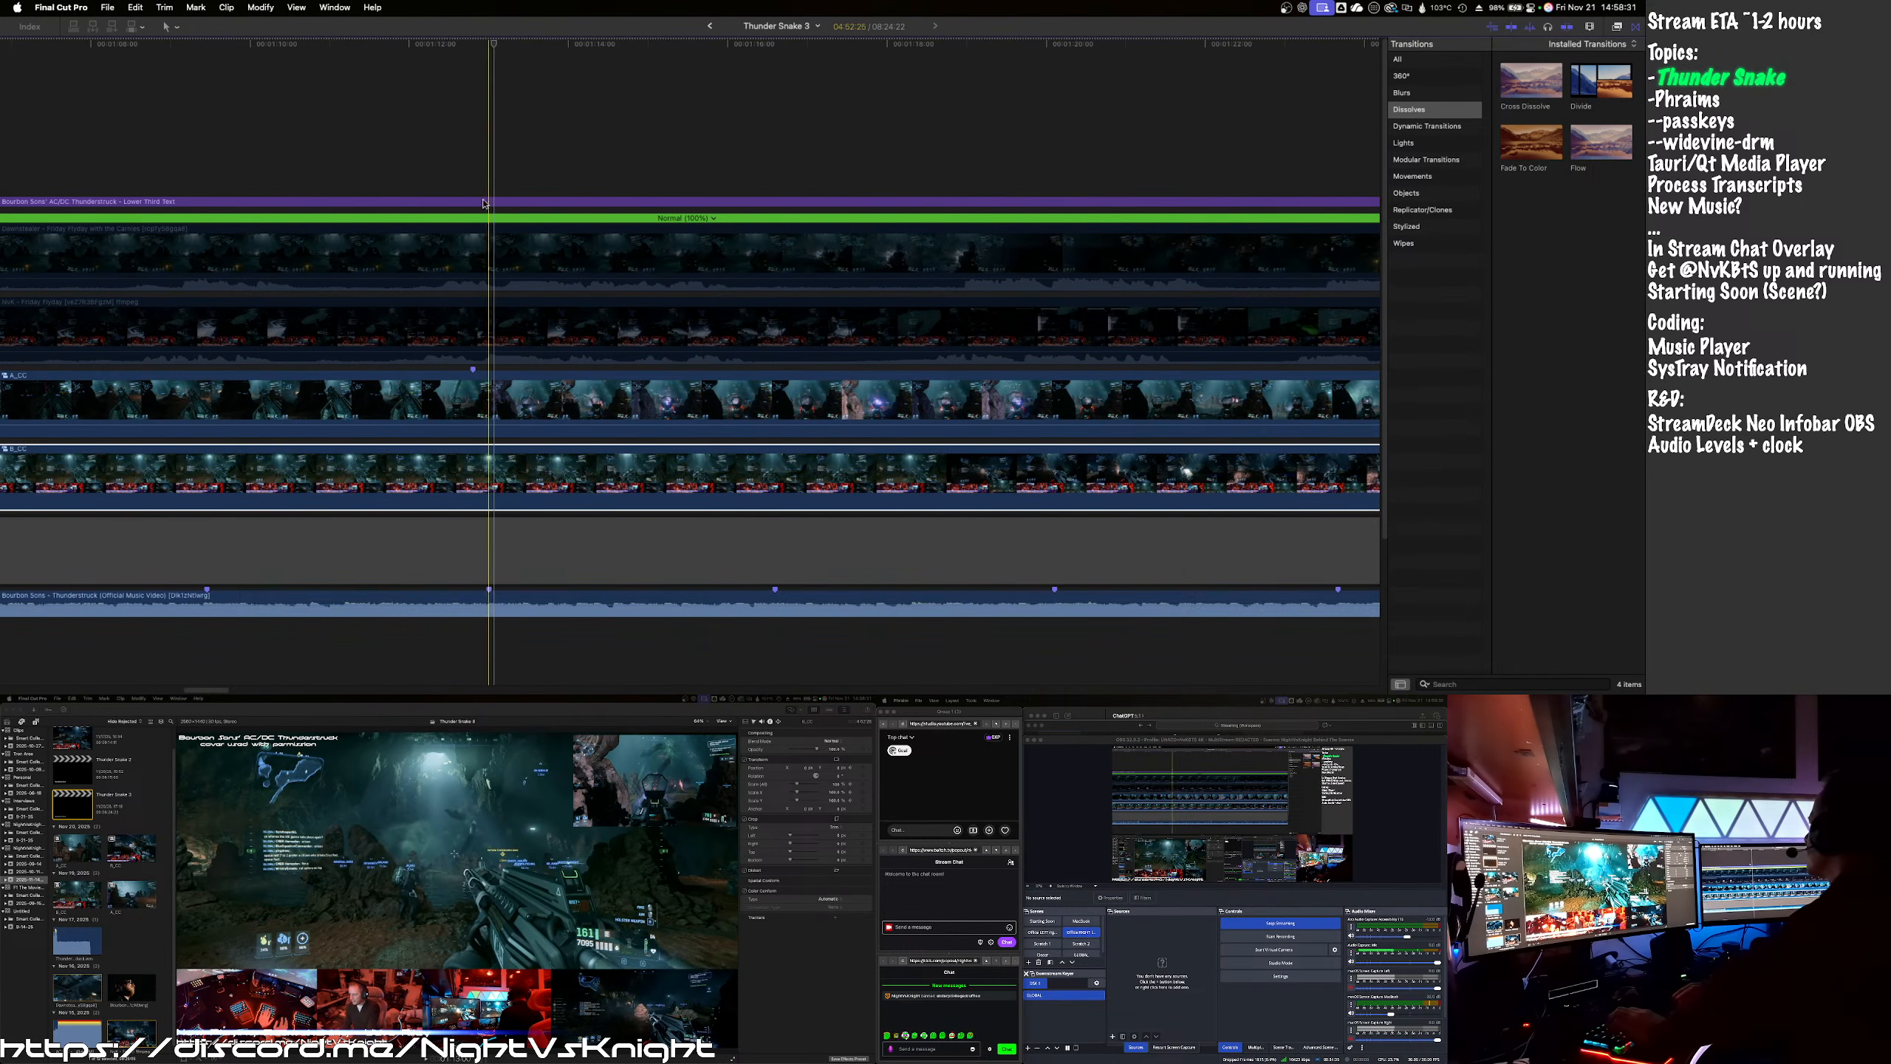
left_click(361, 403)
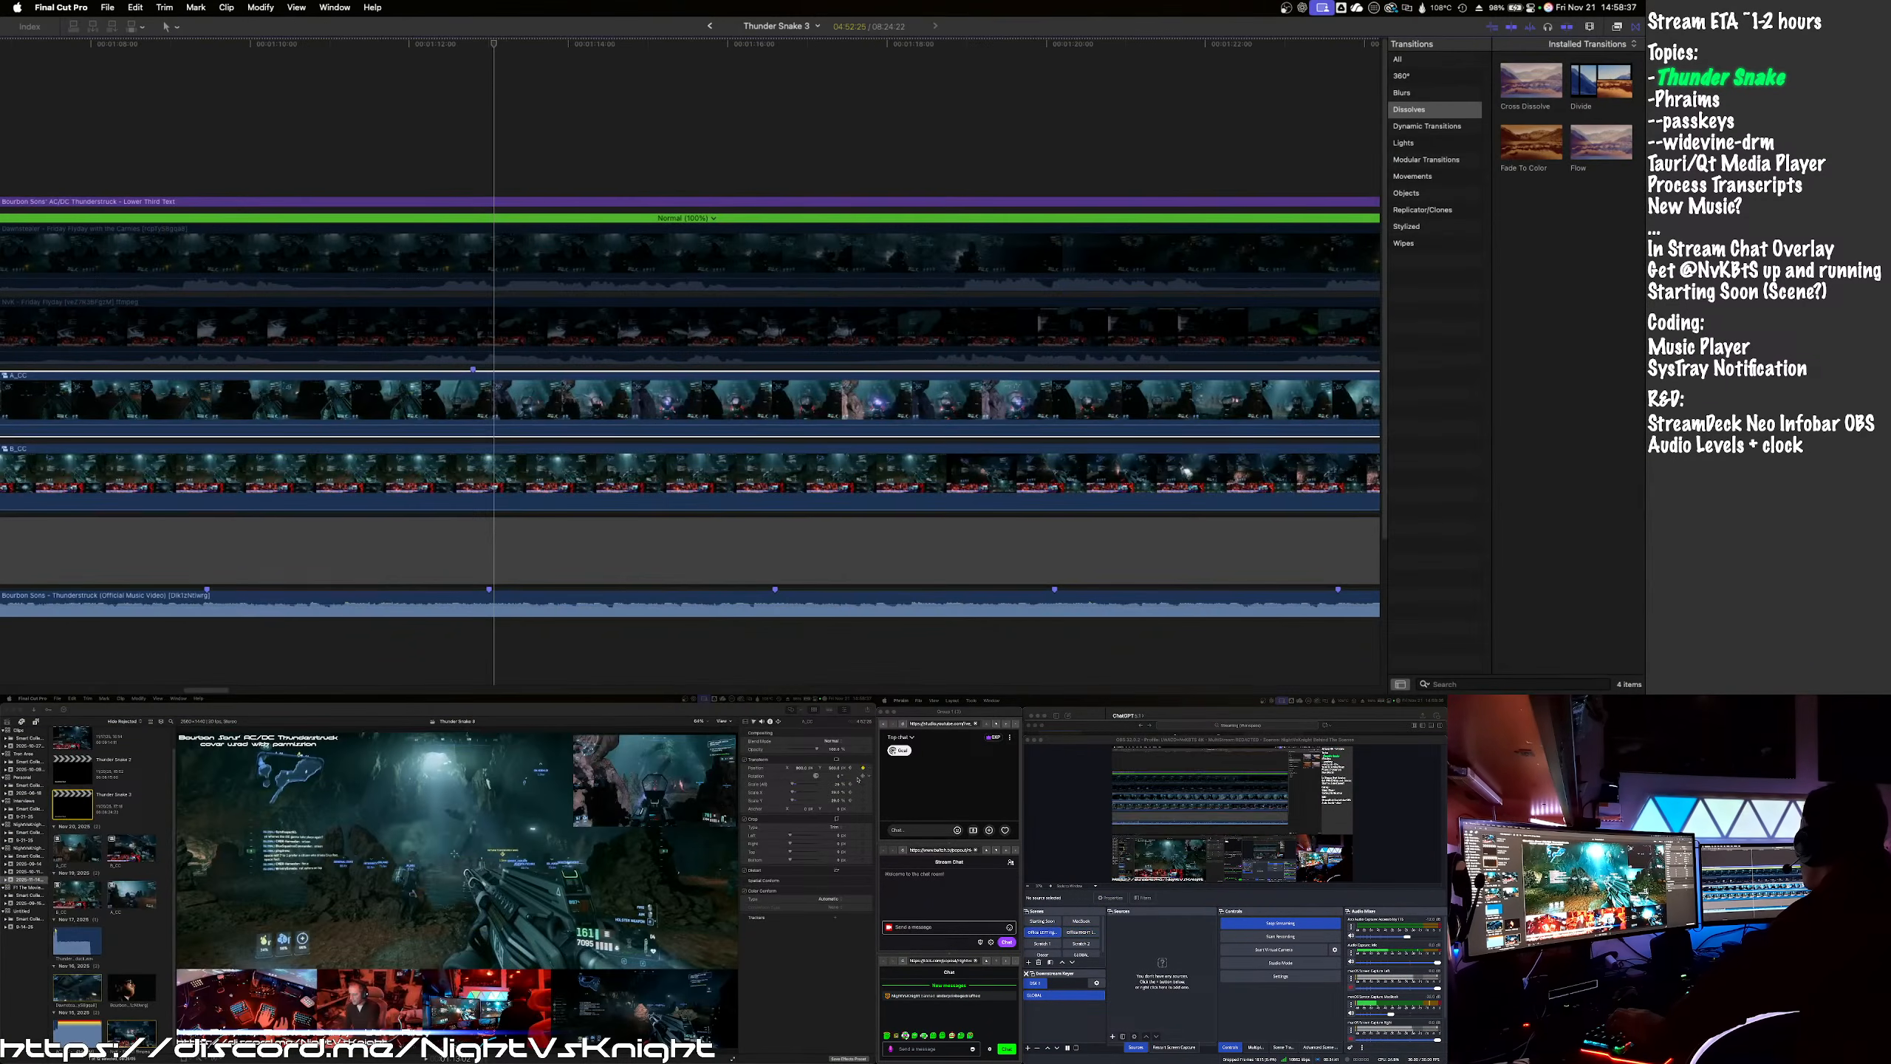
left_click(1619, 139)
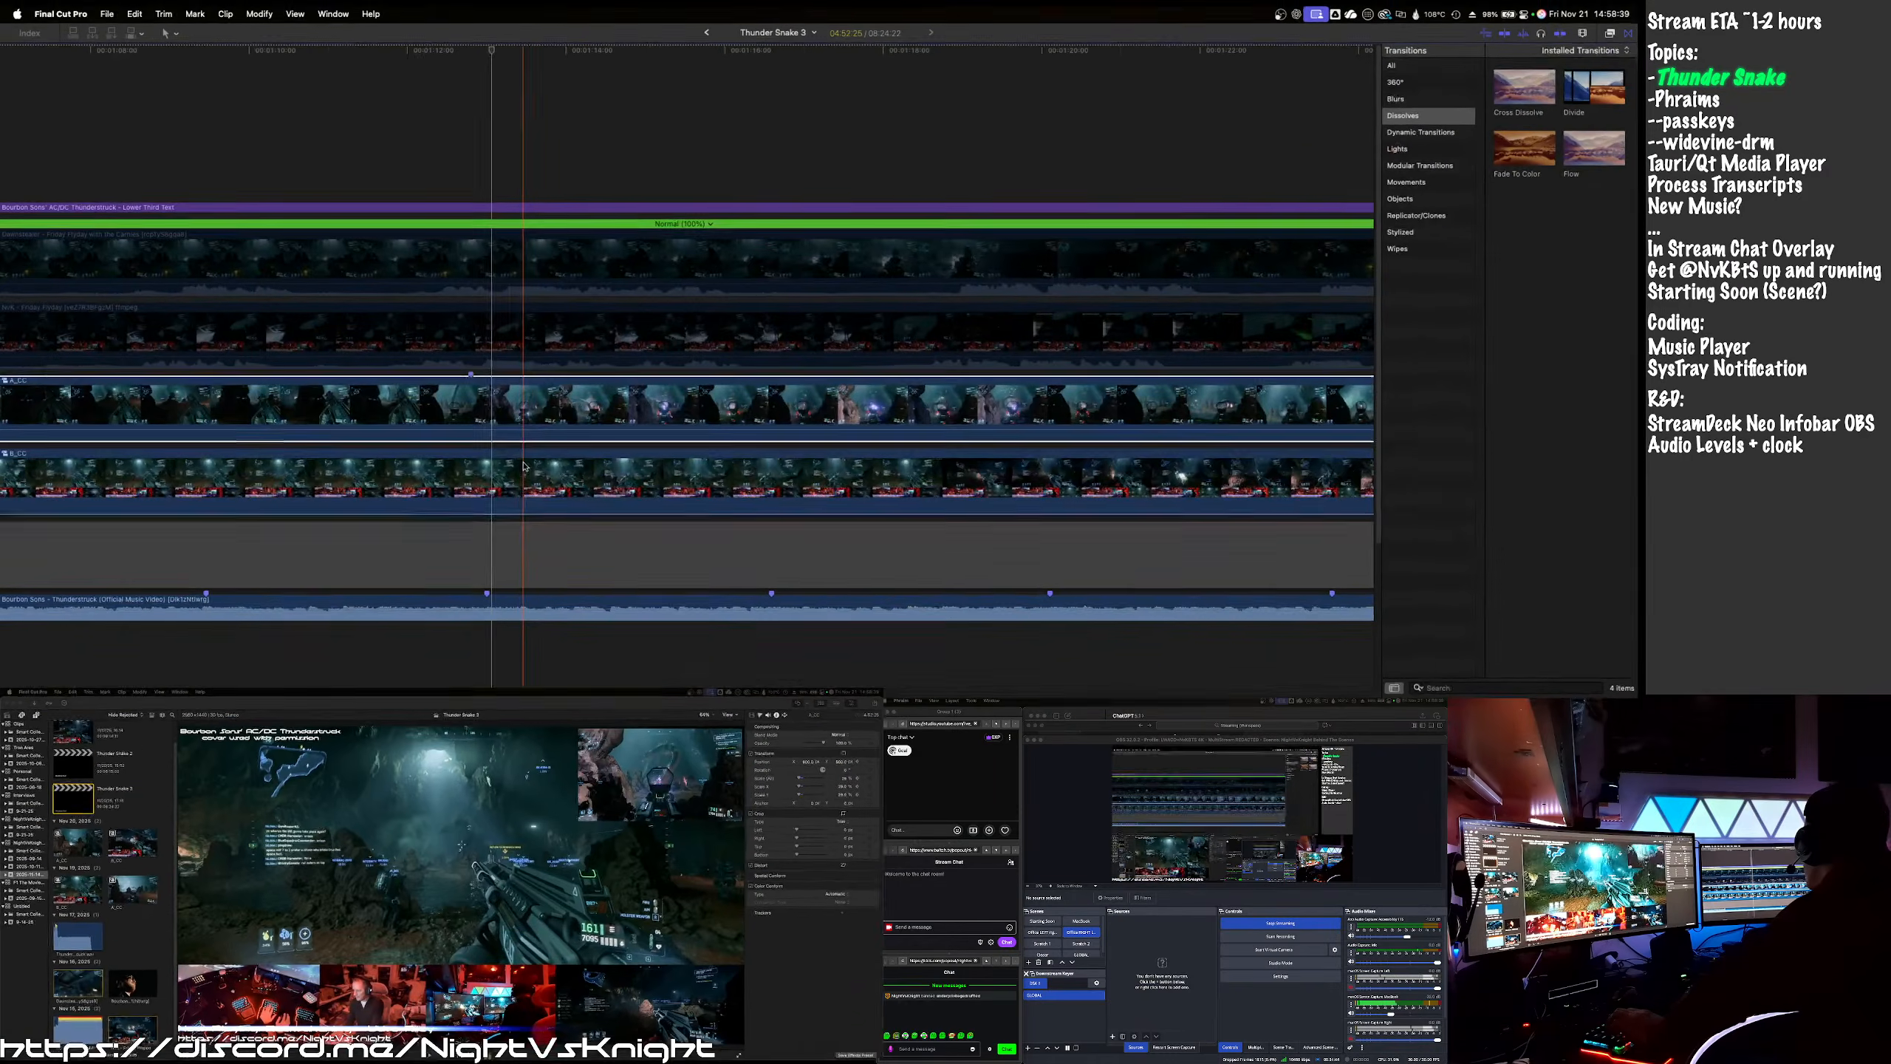
- Set the B_CC clip's scale to 29 % and its position to X 900 px, Y 500 px at 01:13:02
left_click(524, 467)
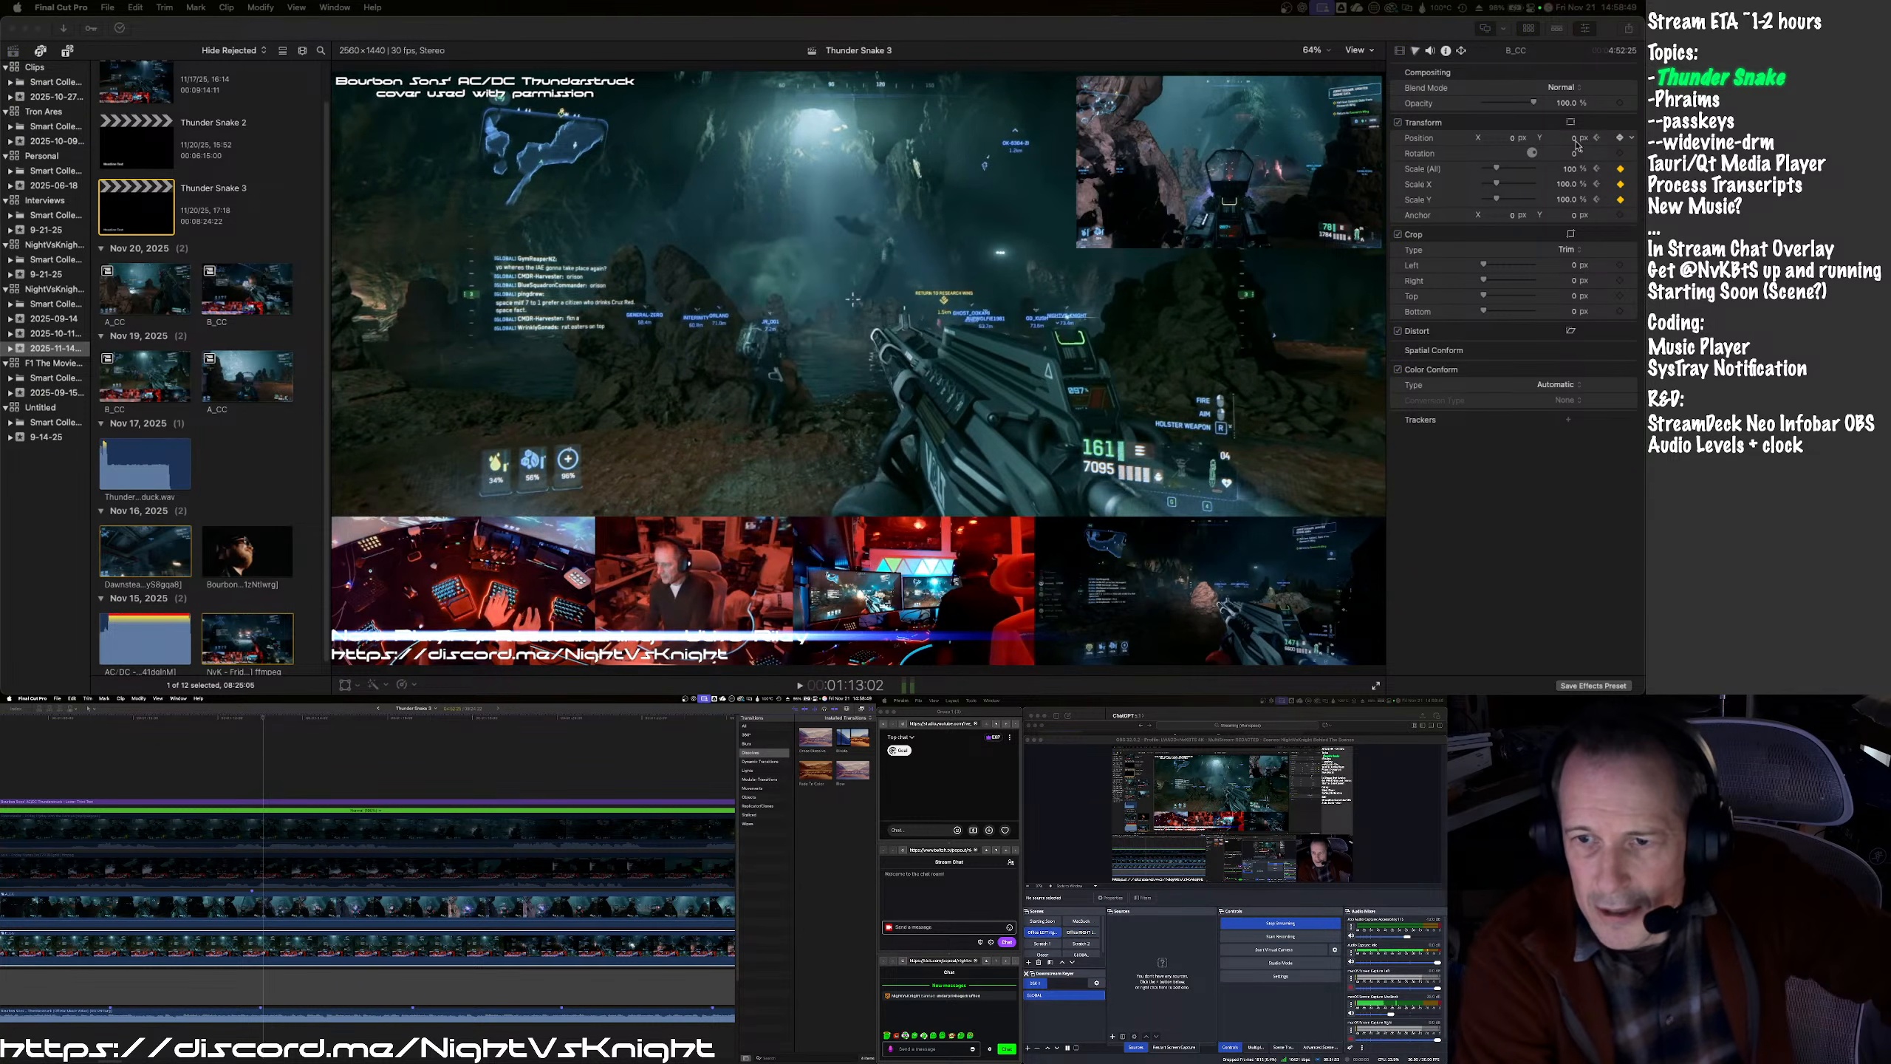
left_click(1574, 170)
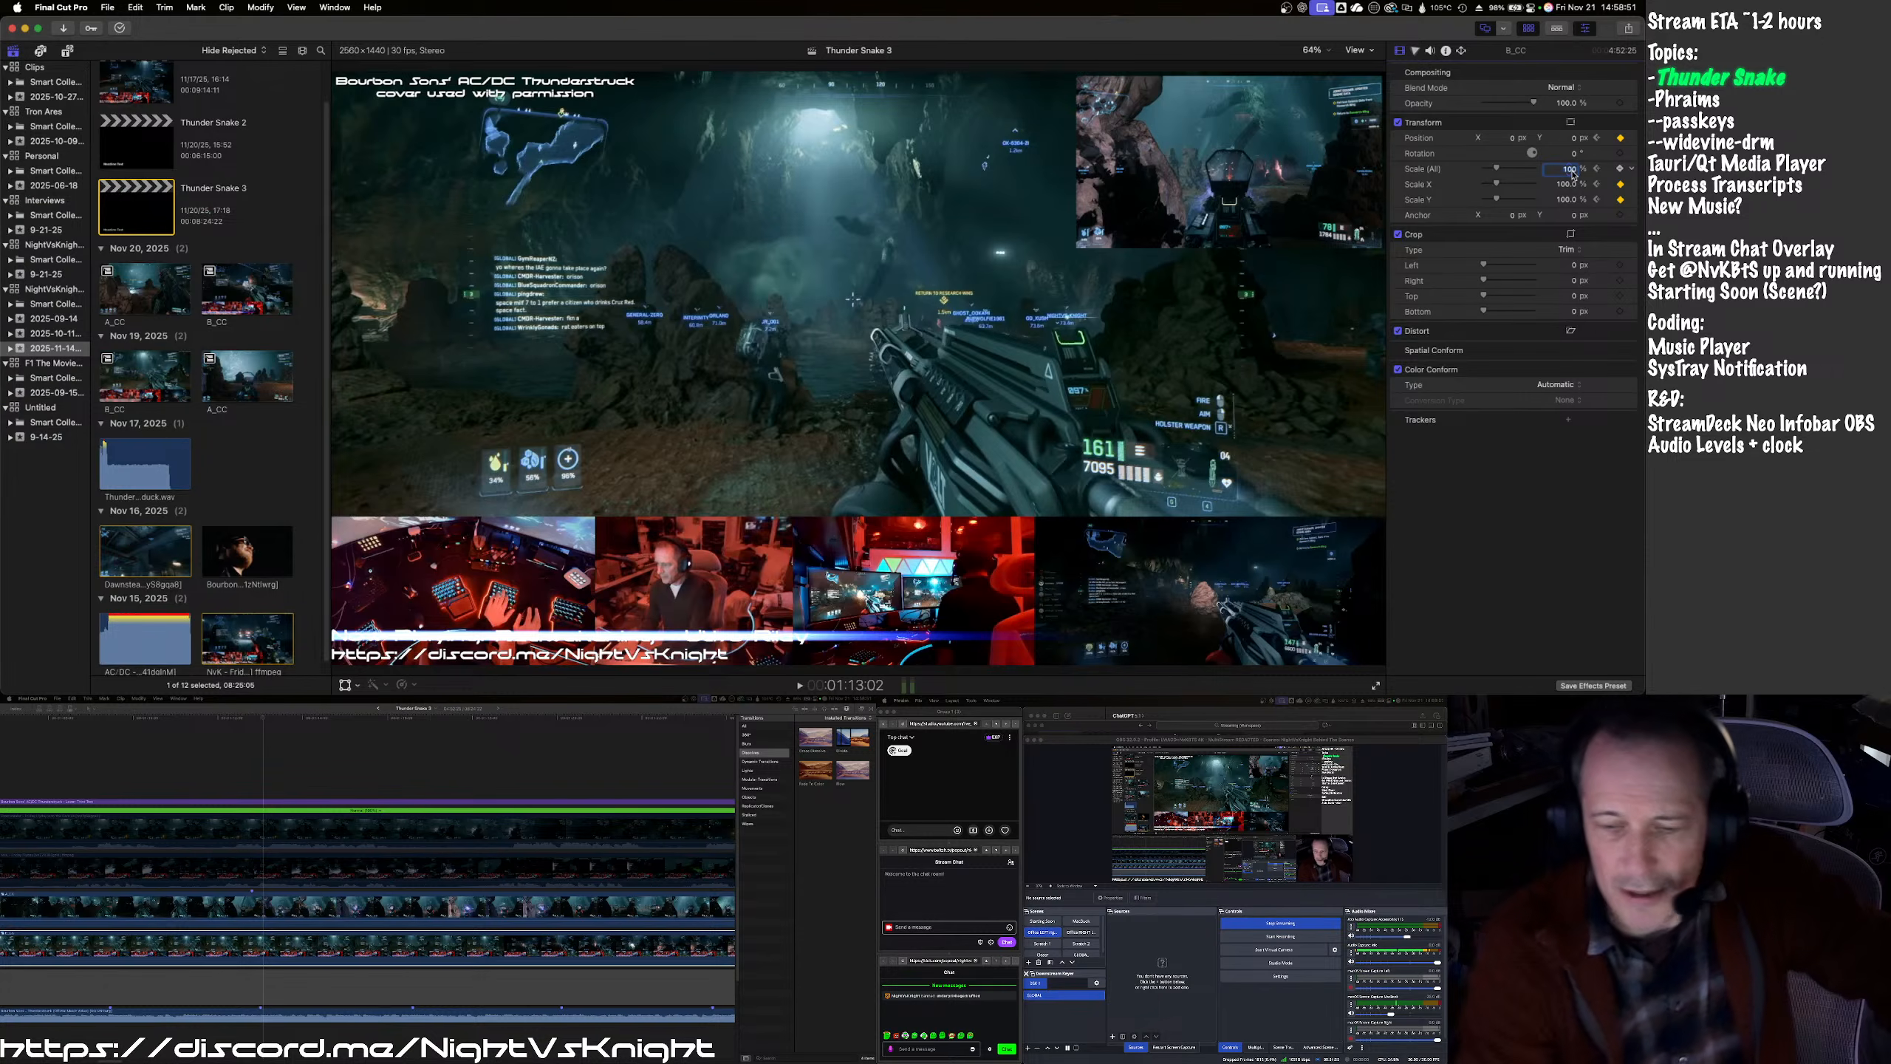
type("29")
key("Return")
left_click(1563, 139)
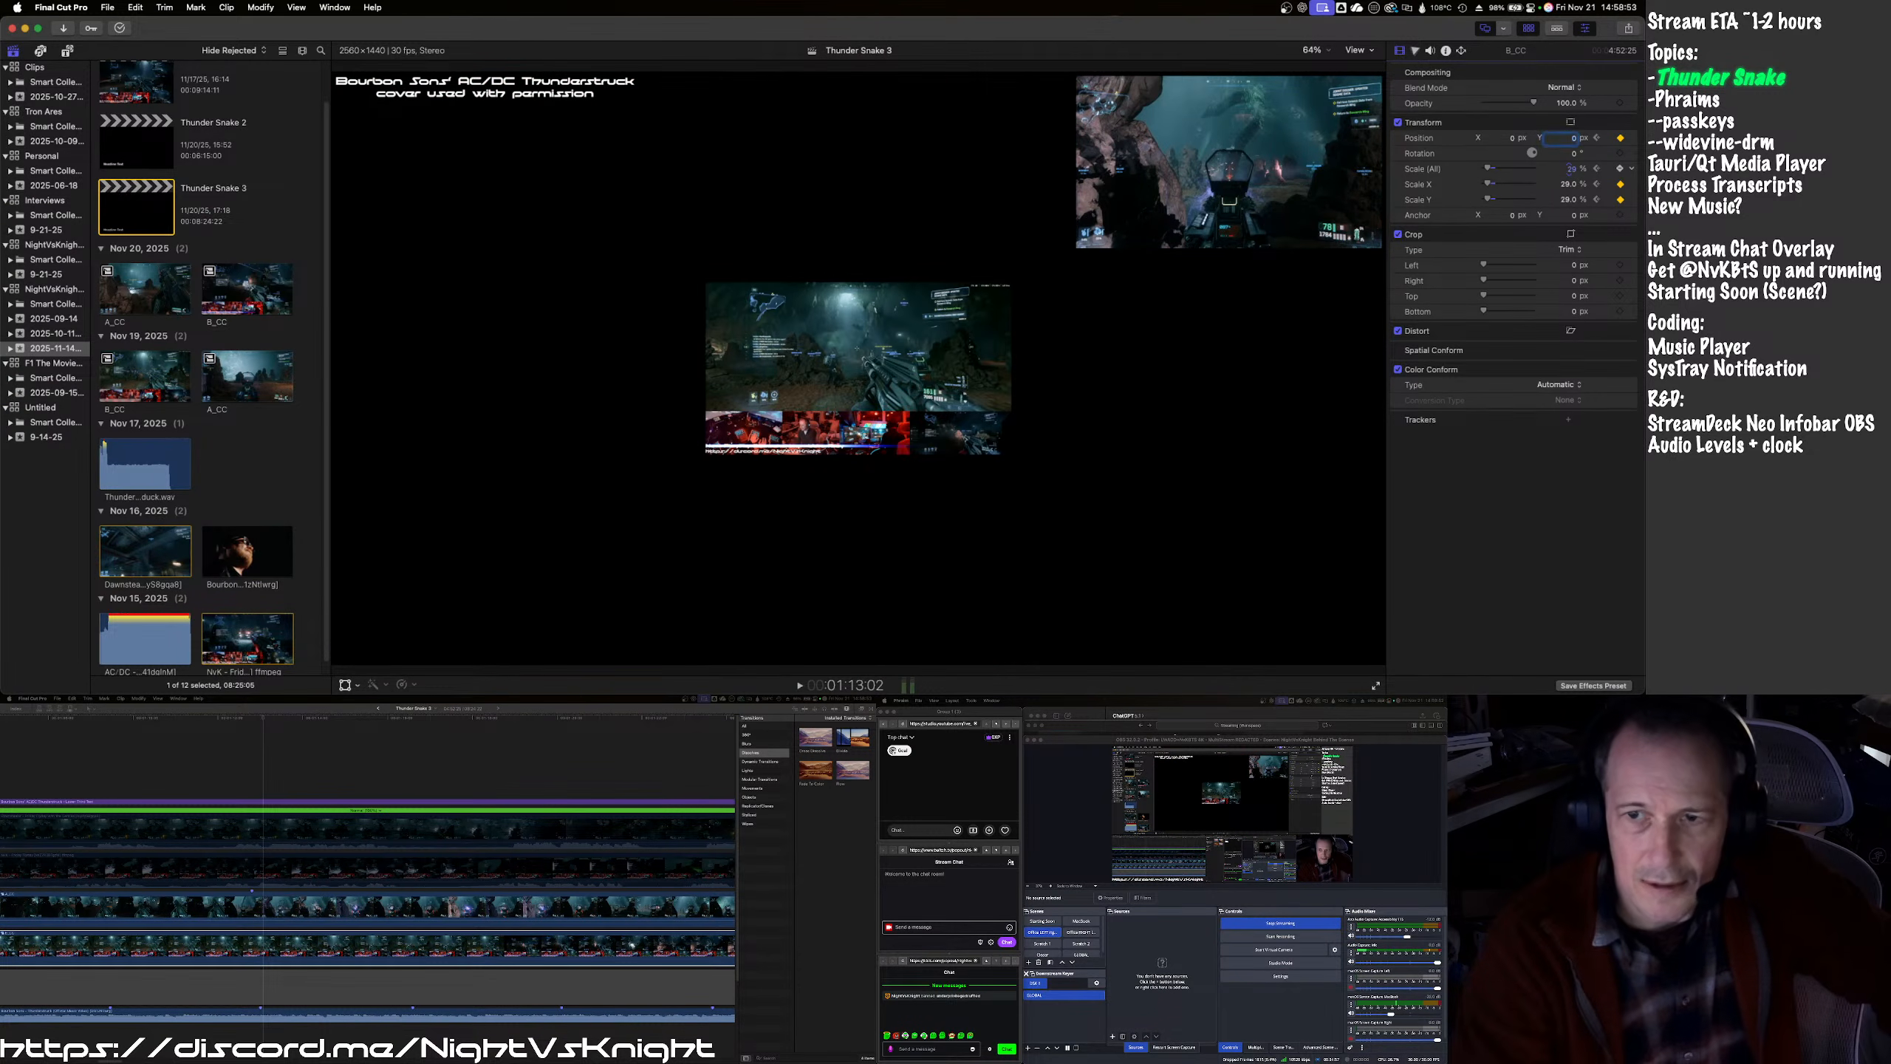
type("500")
key("Return")
type("900")
key("Return")
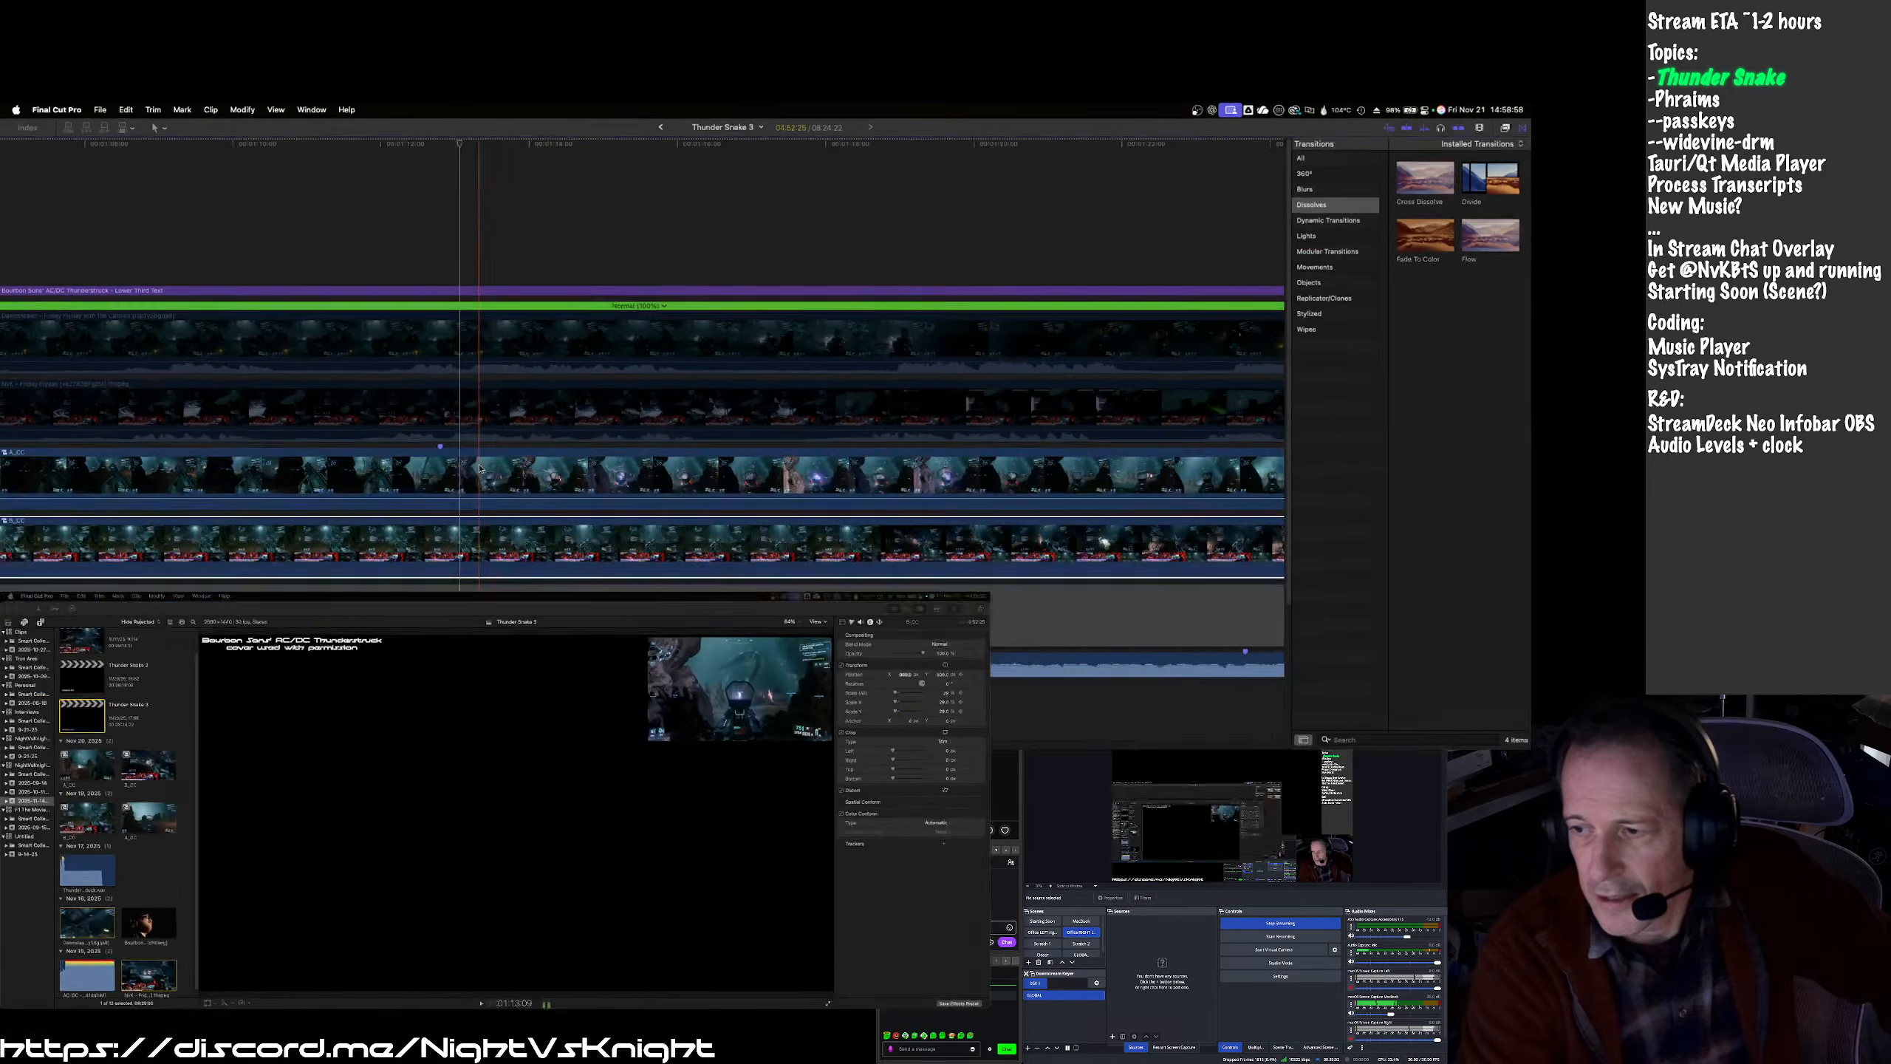
- Set the A_CC clip's scale to 100 % and its position to X 0 px, Y 0 px at 01:13:02
left_click(274, 908)
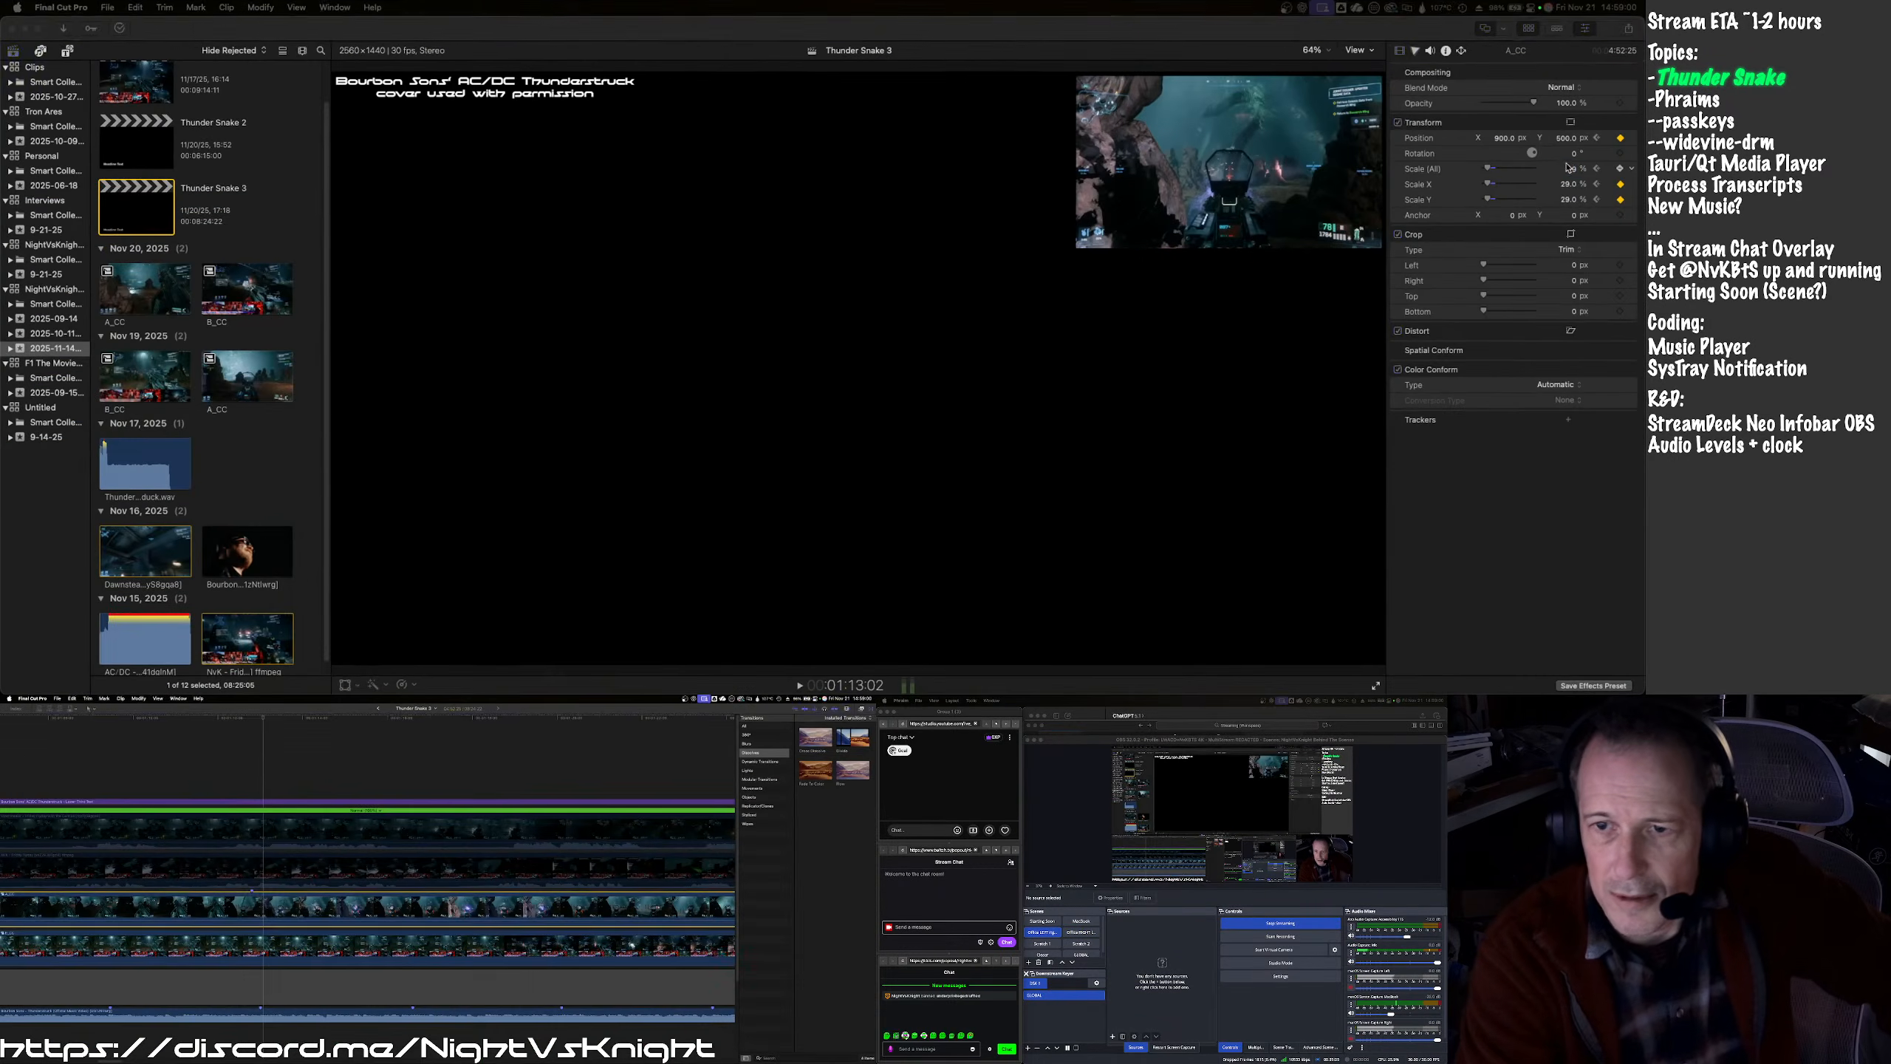
left_click(1567, 169)
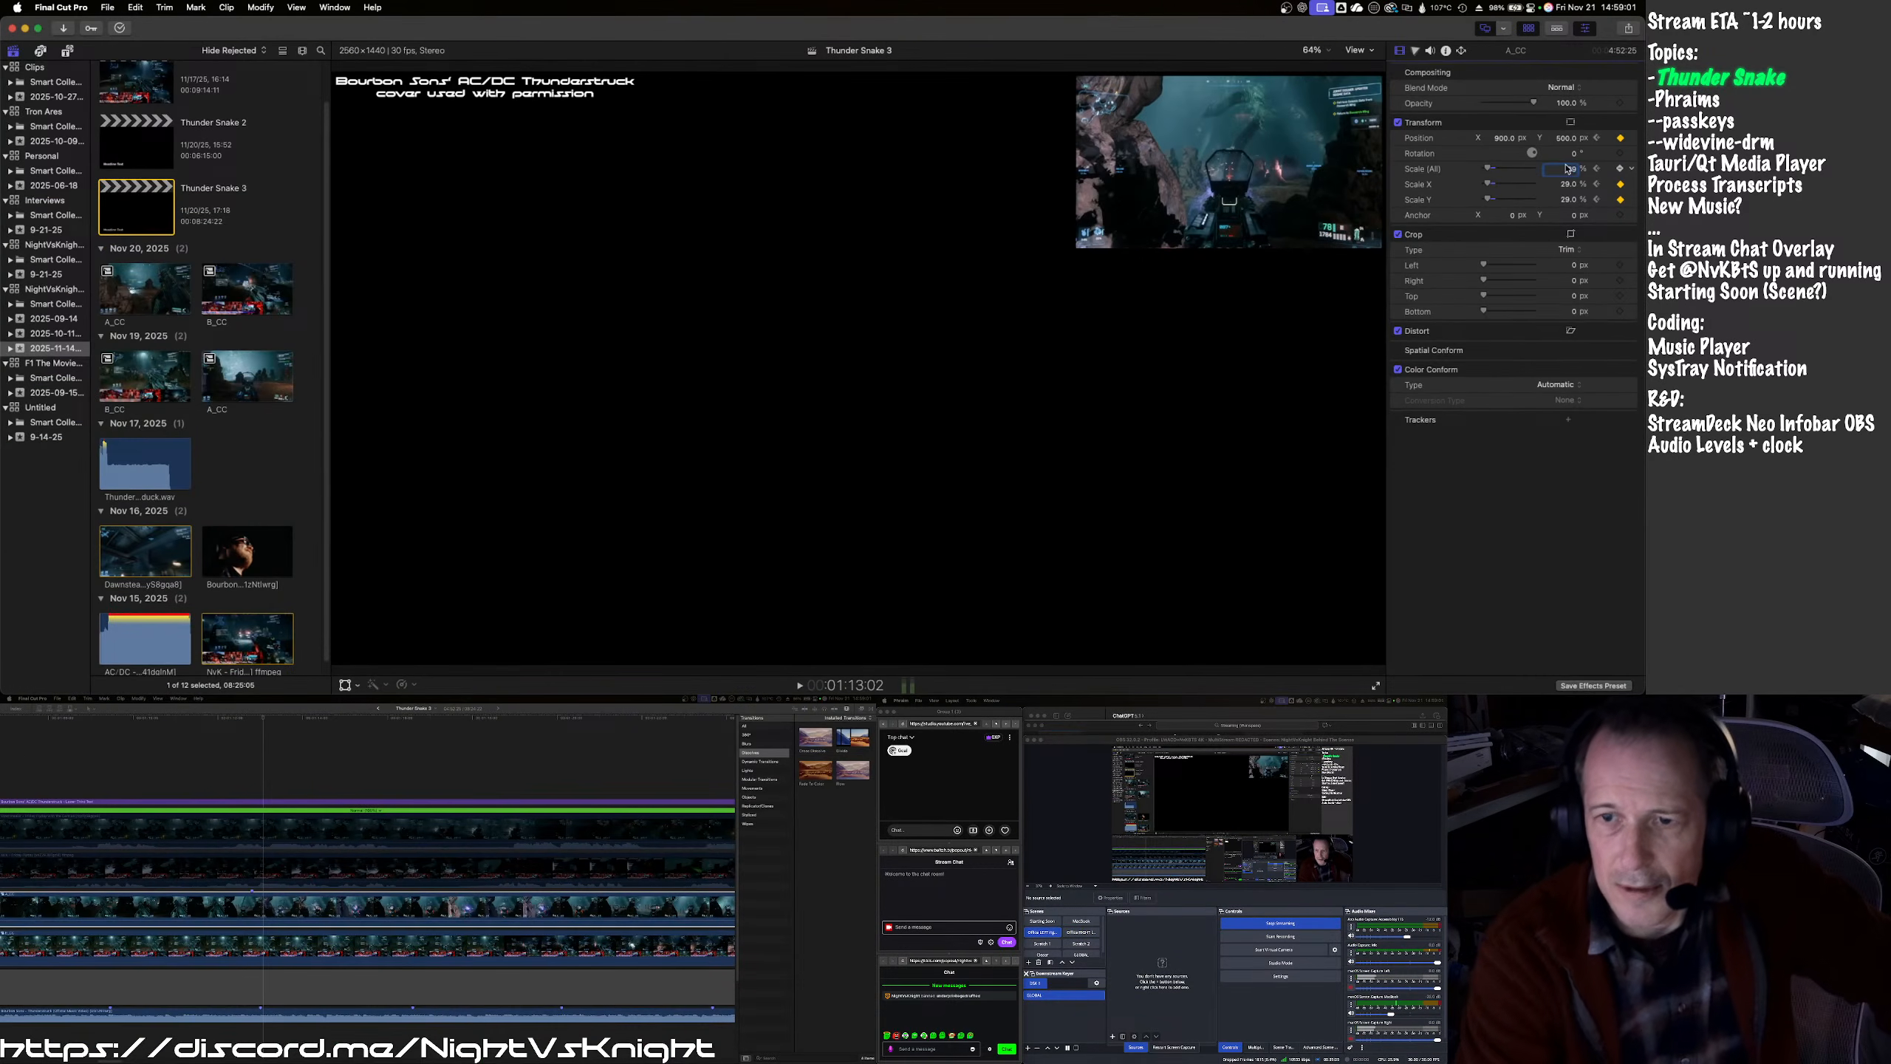
key("shift+Tab")
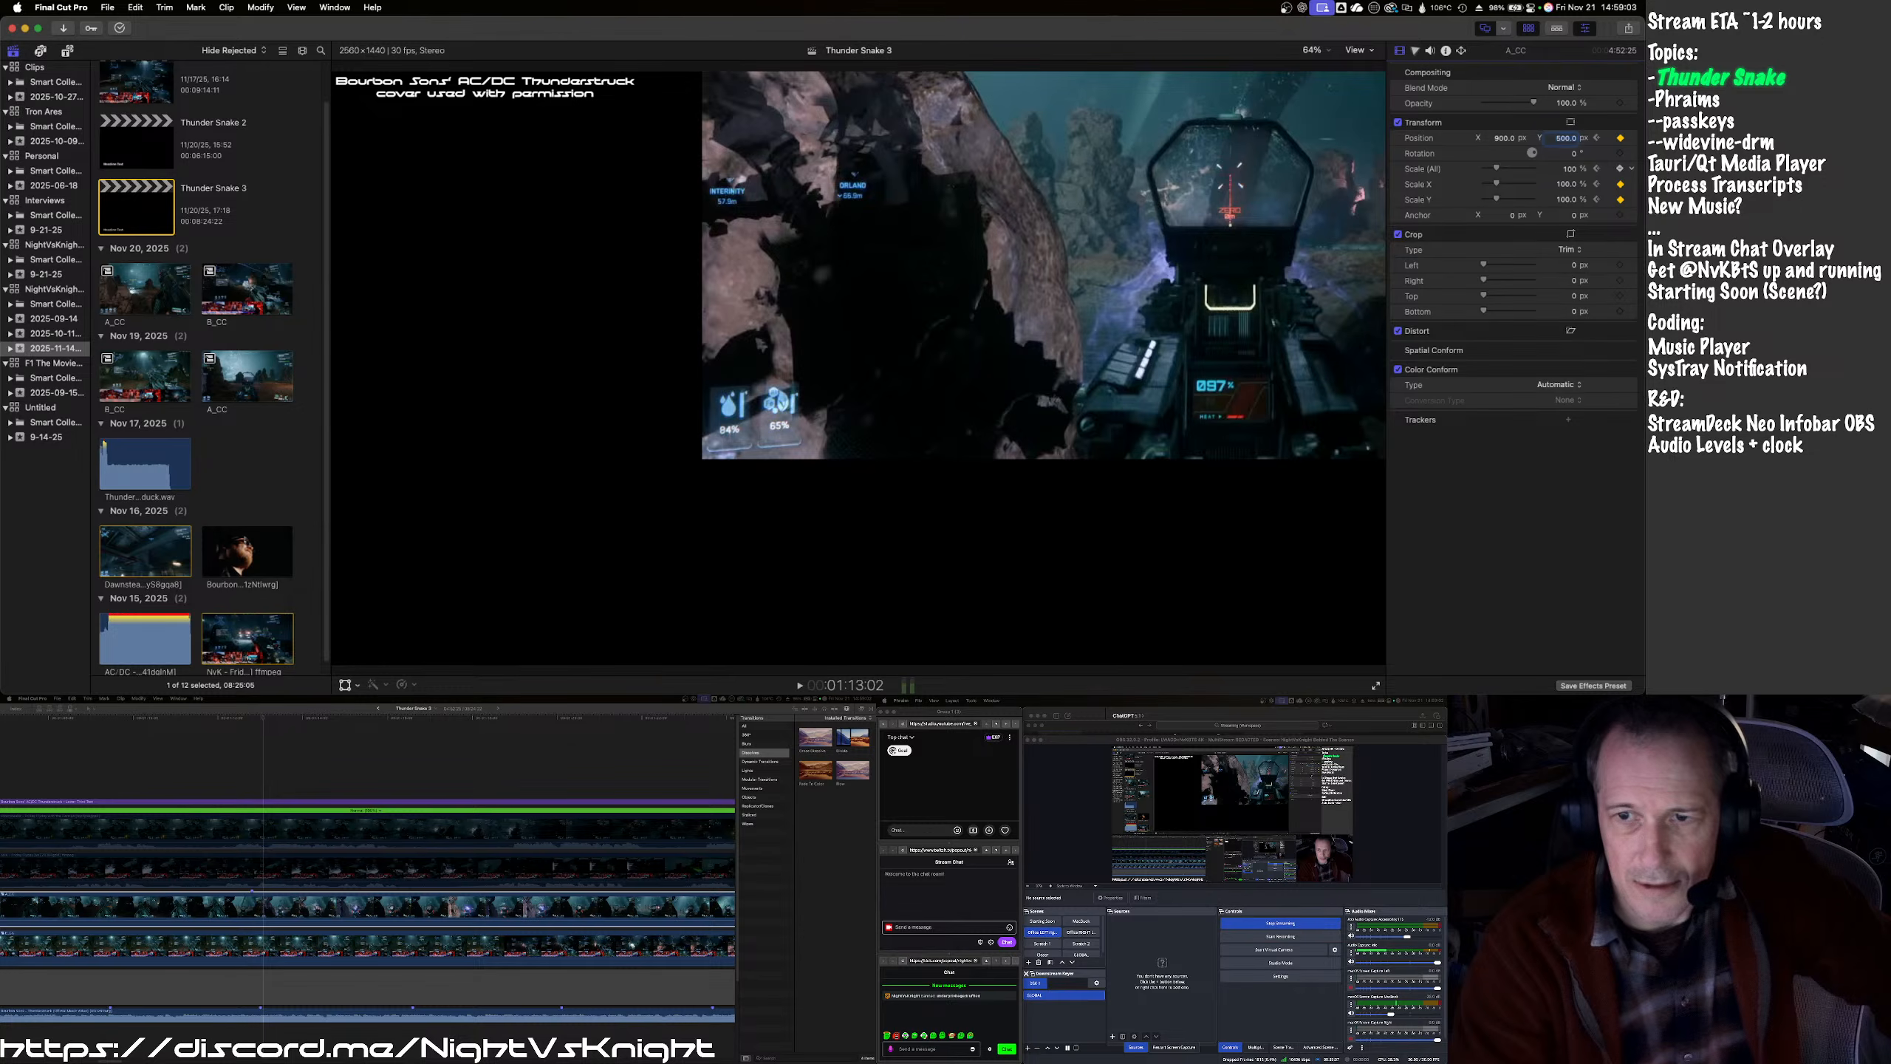
key("shift+Tab")
type("0")
key("Return")
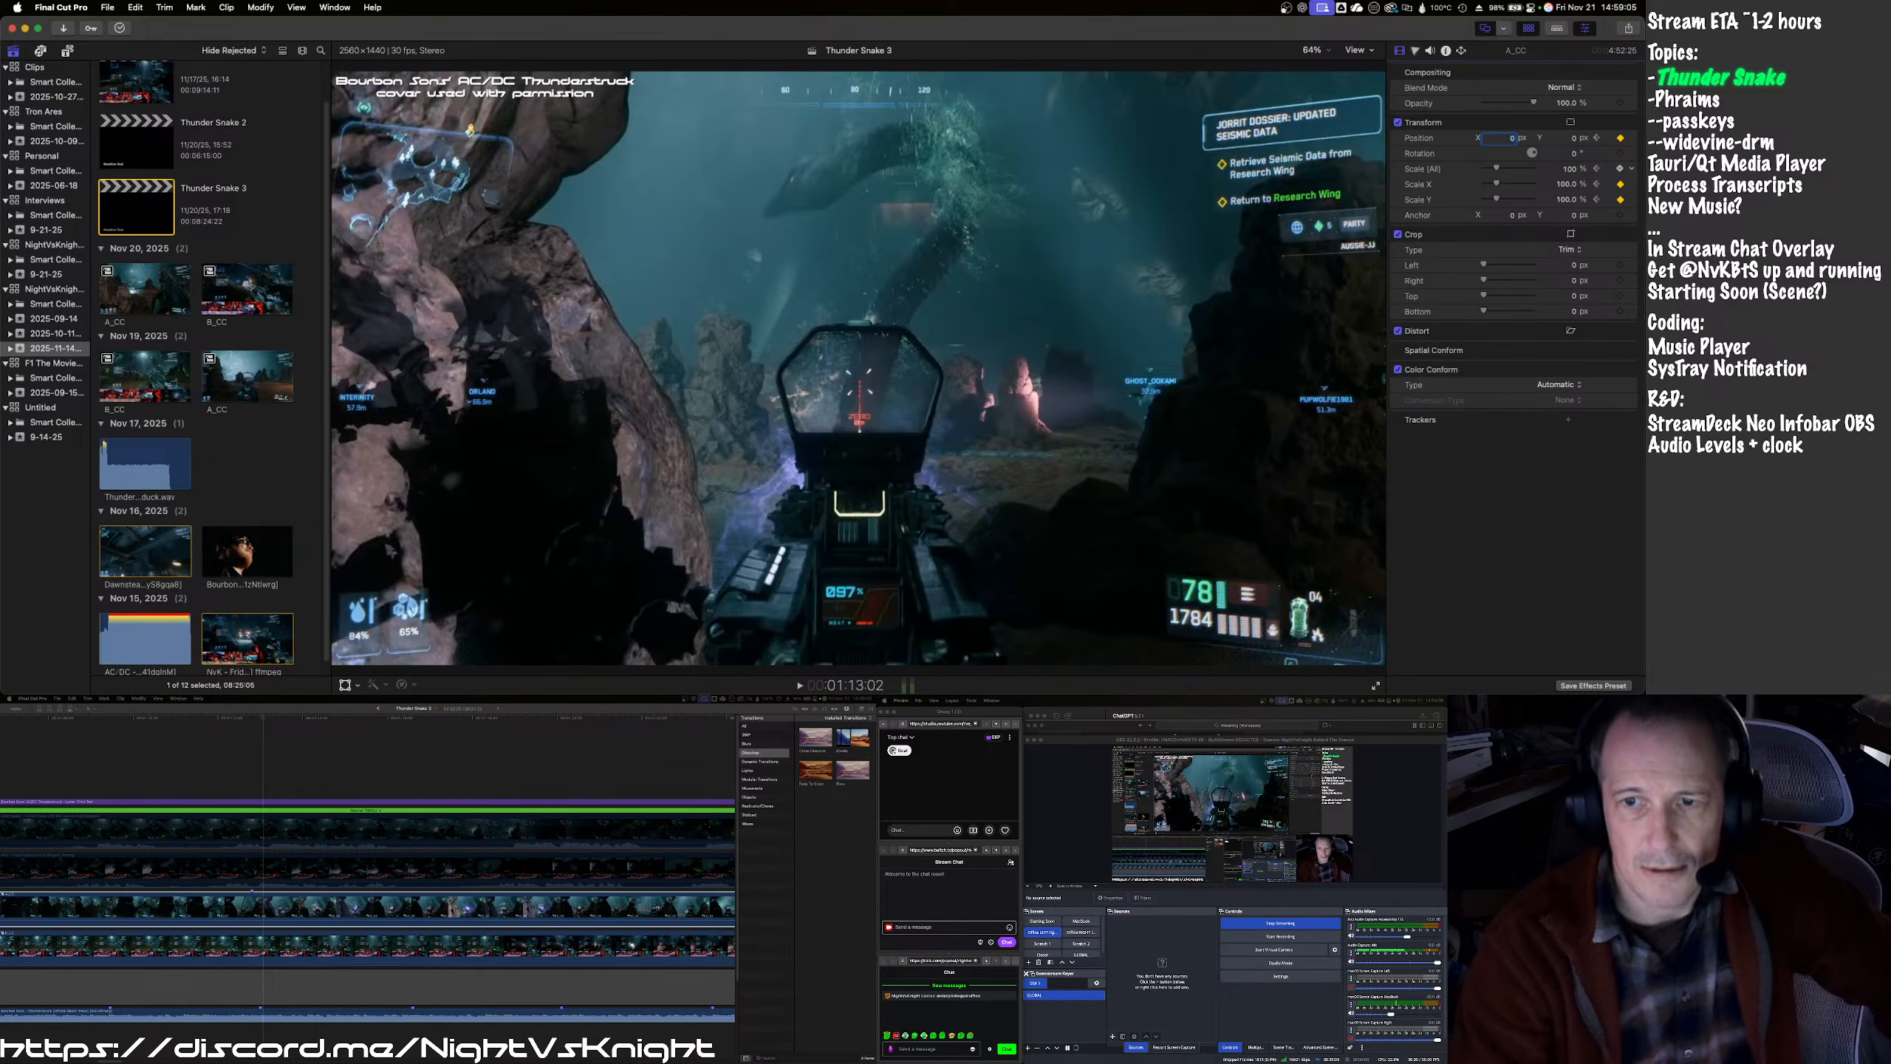
- Split the A_CC and B_CC clips at the marker near 1:13 and move the second B_CC part above A_CC
left_click(70, 748)
scroll(132, 99, "left", 5)
scroll(132, 99, "left", 5)
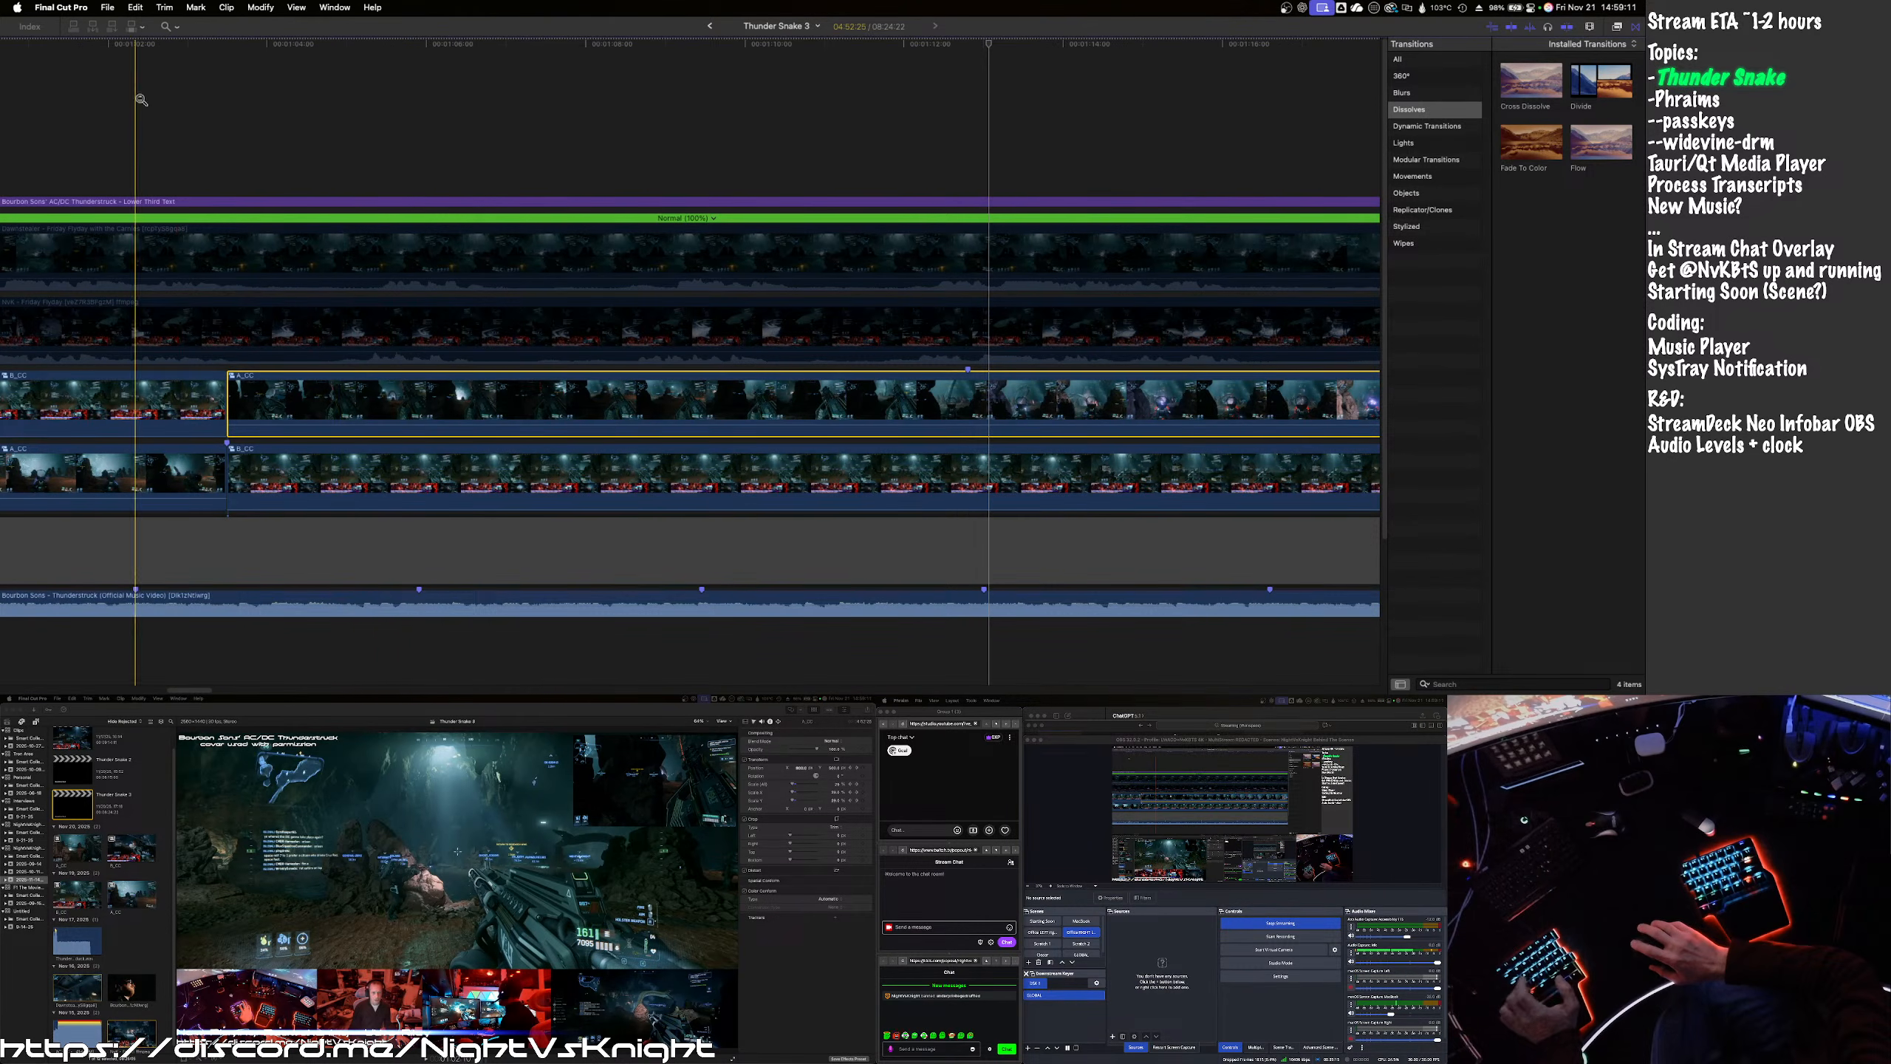
left_click(135, 99, "alt")
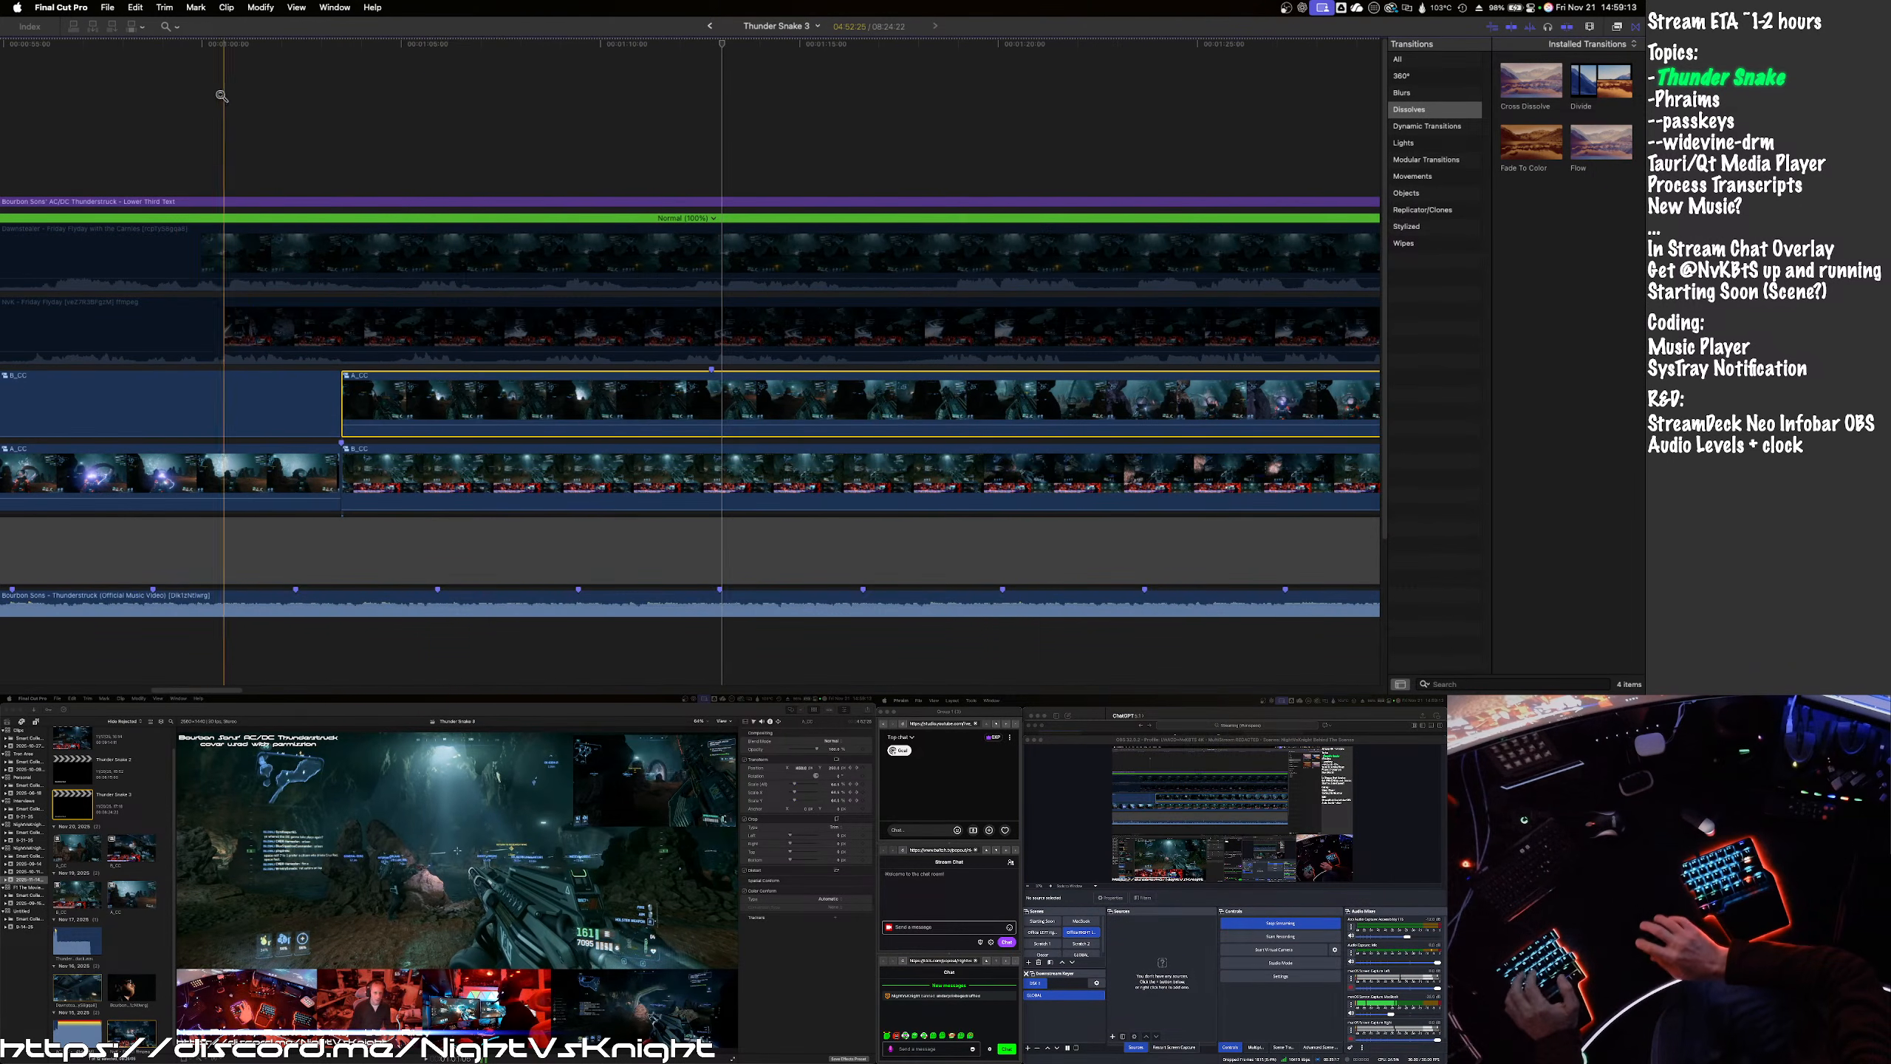
scroll(223, 97, "right", 2)
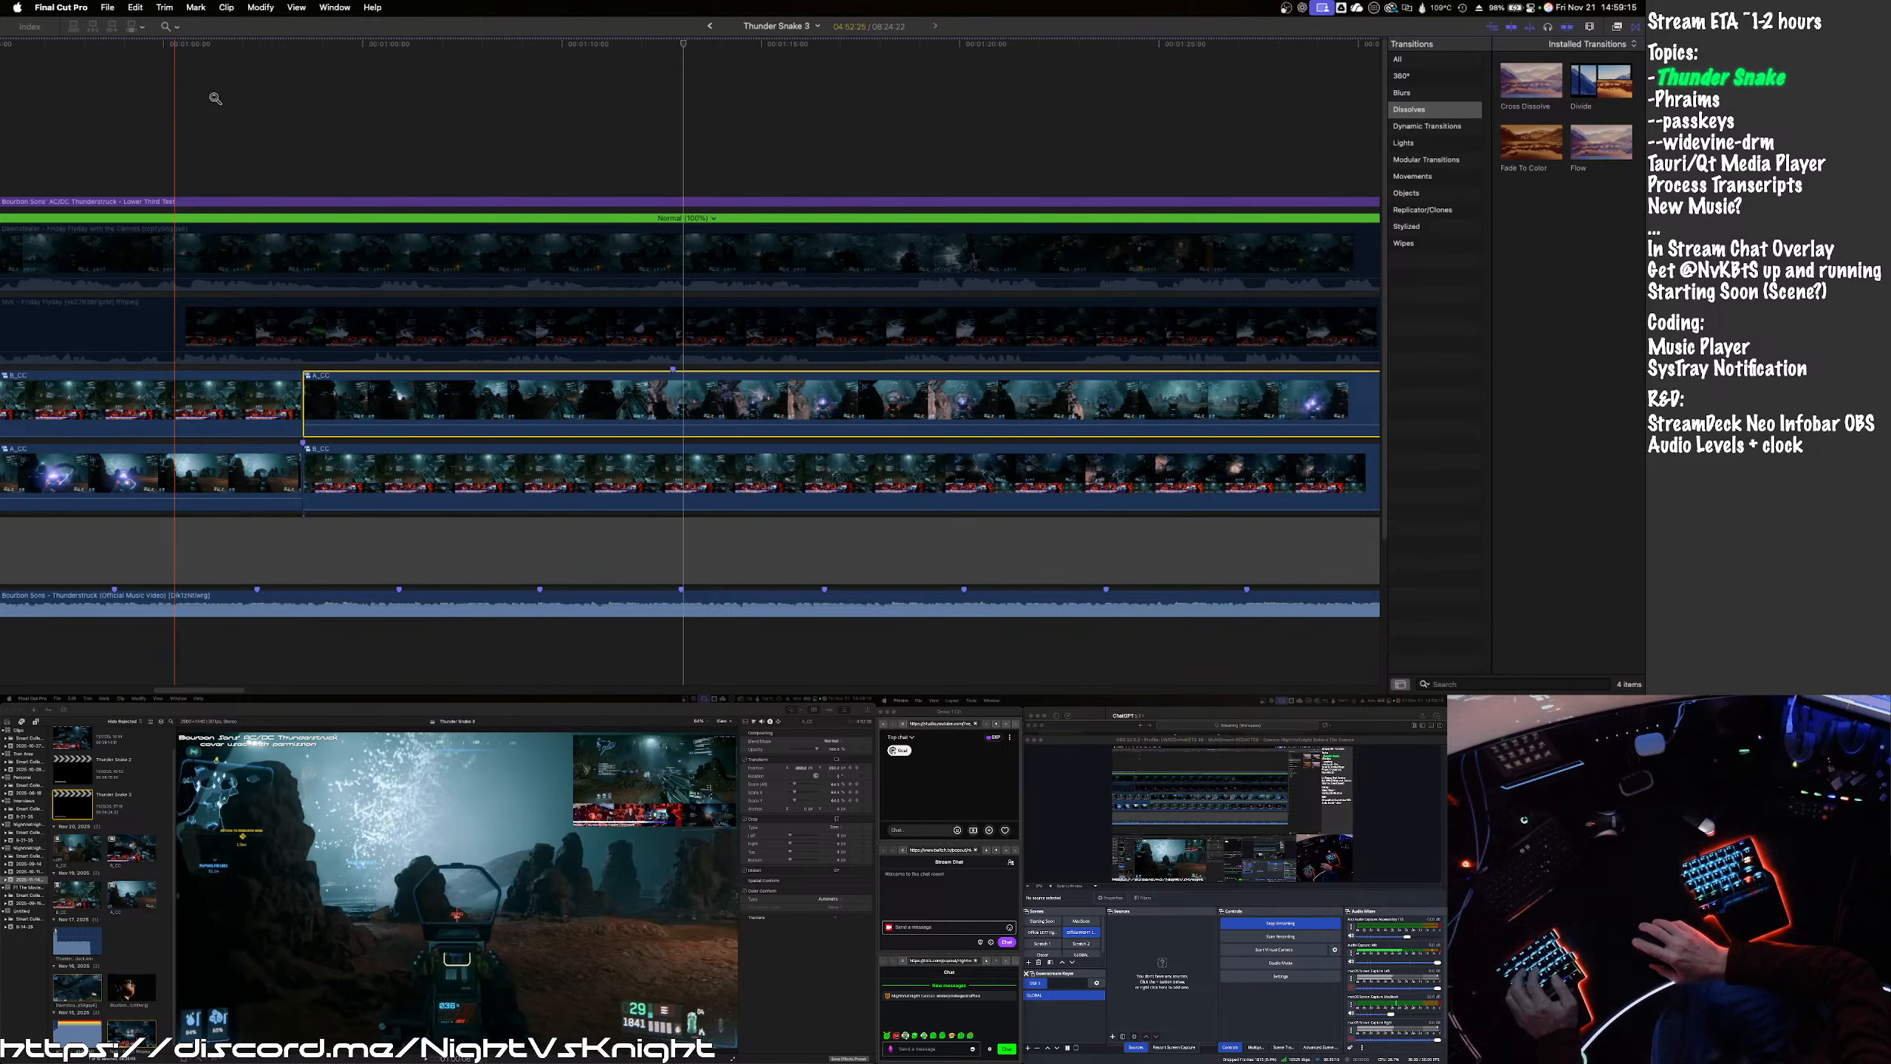
key("a")
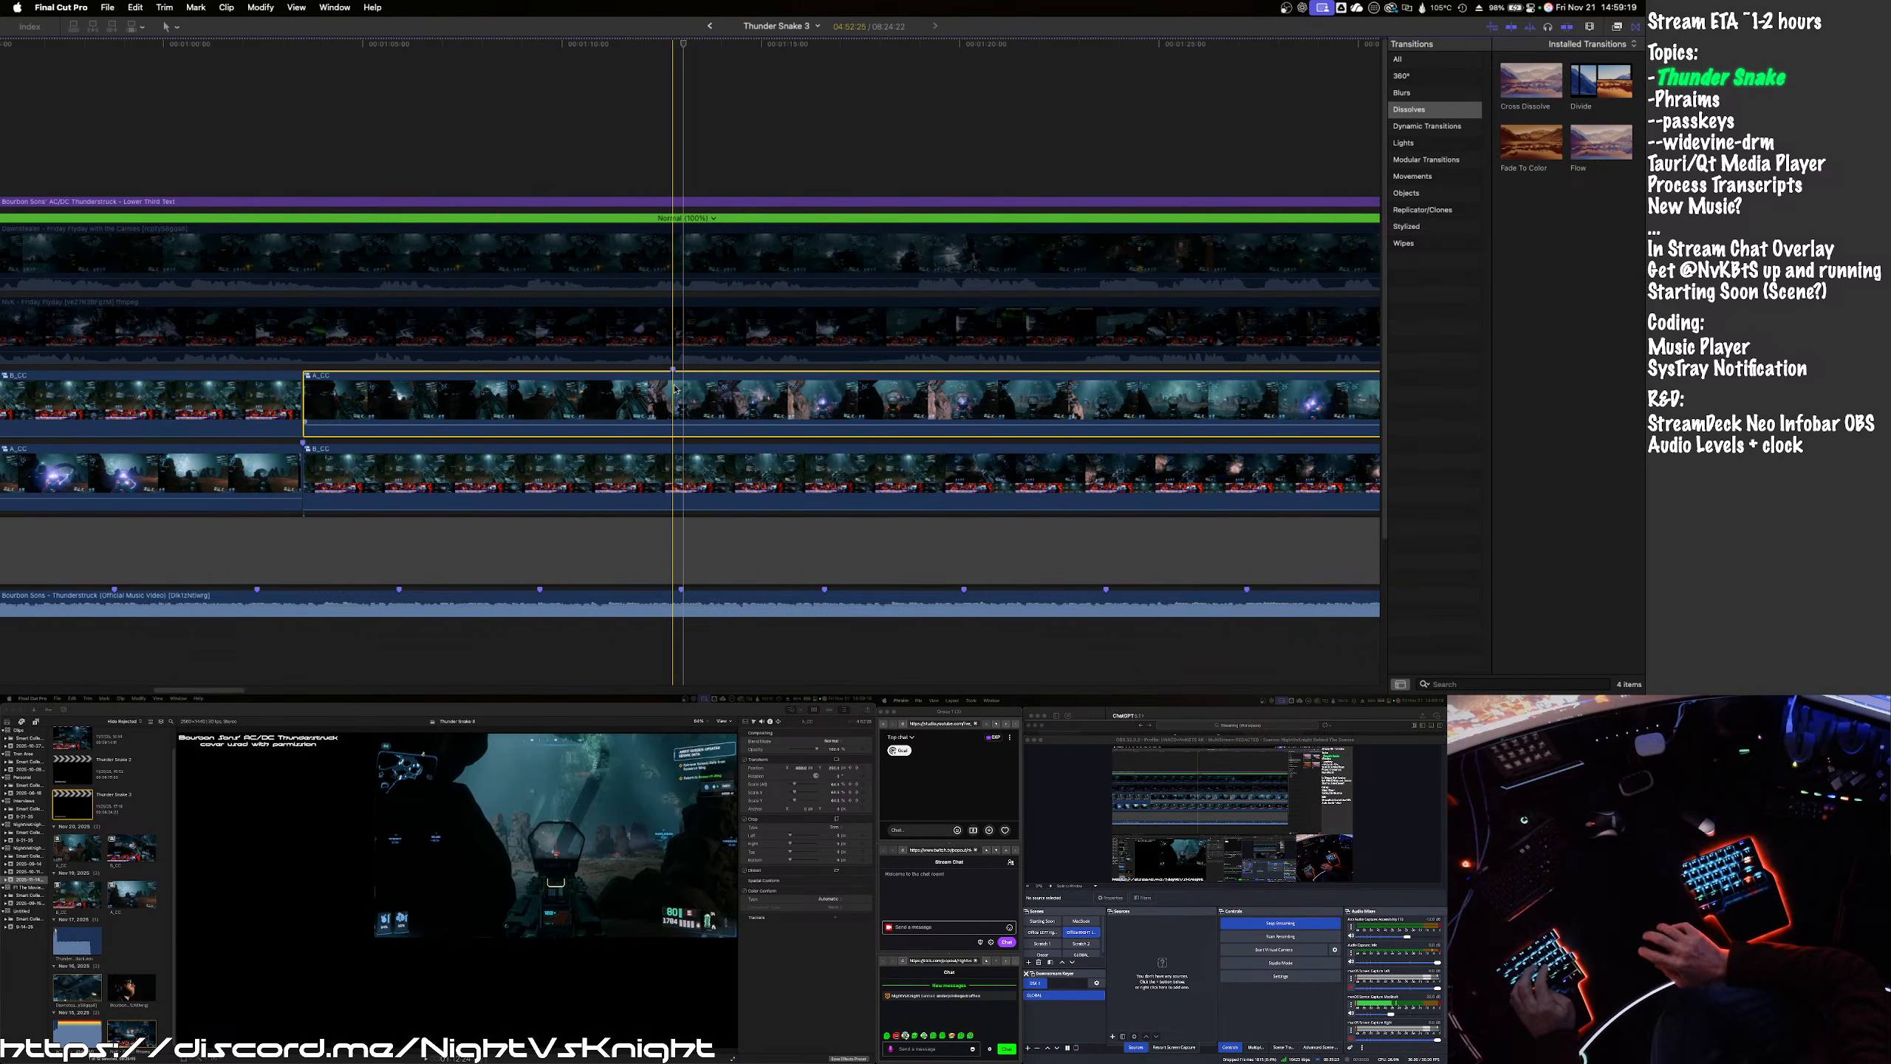
key("super+b")
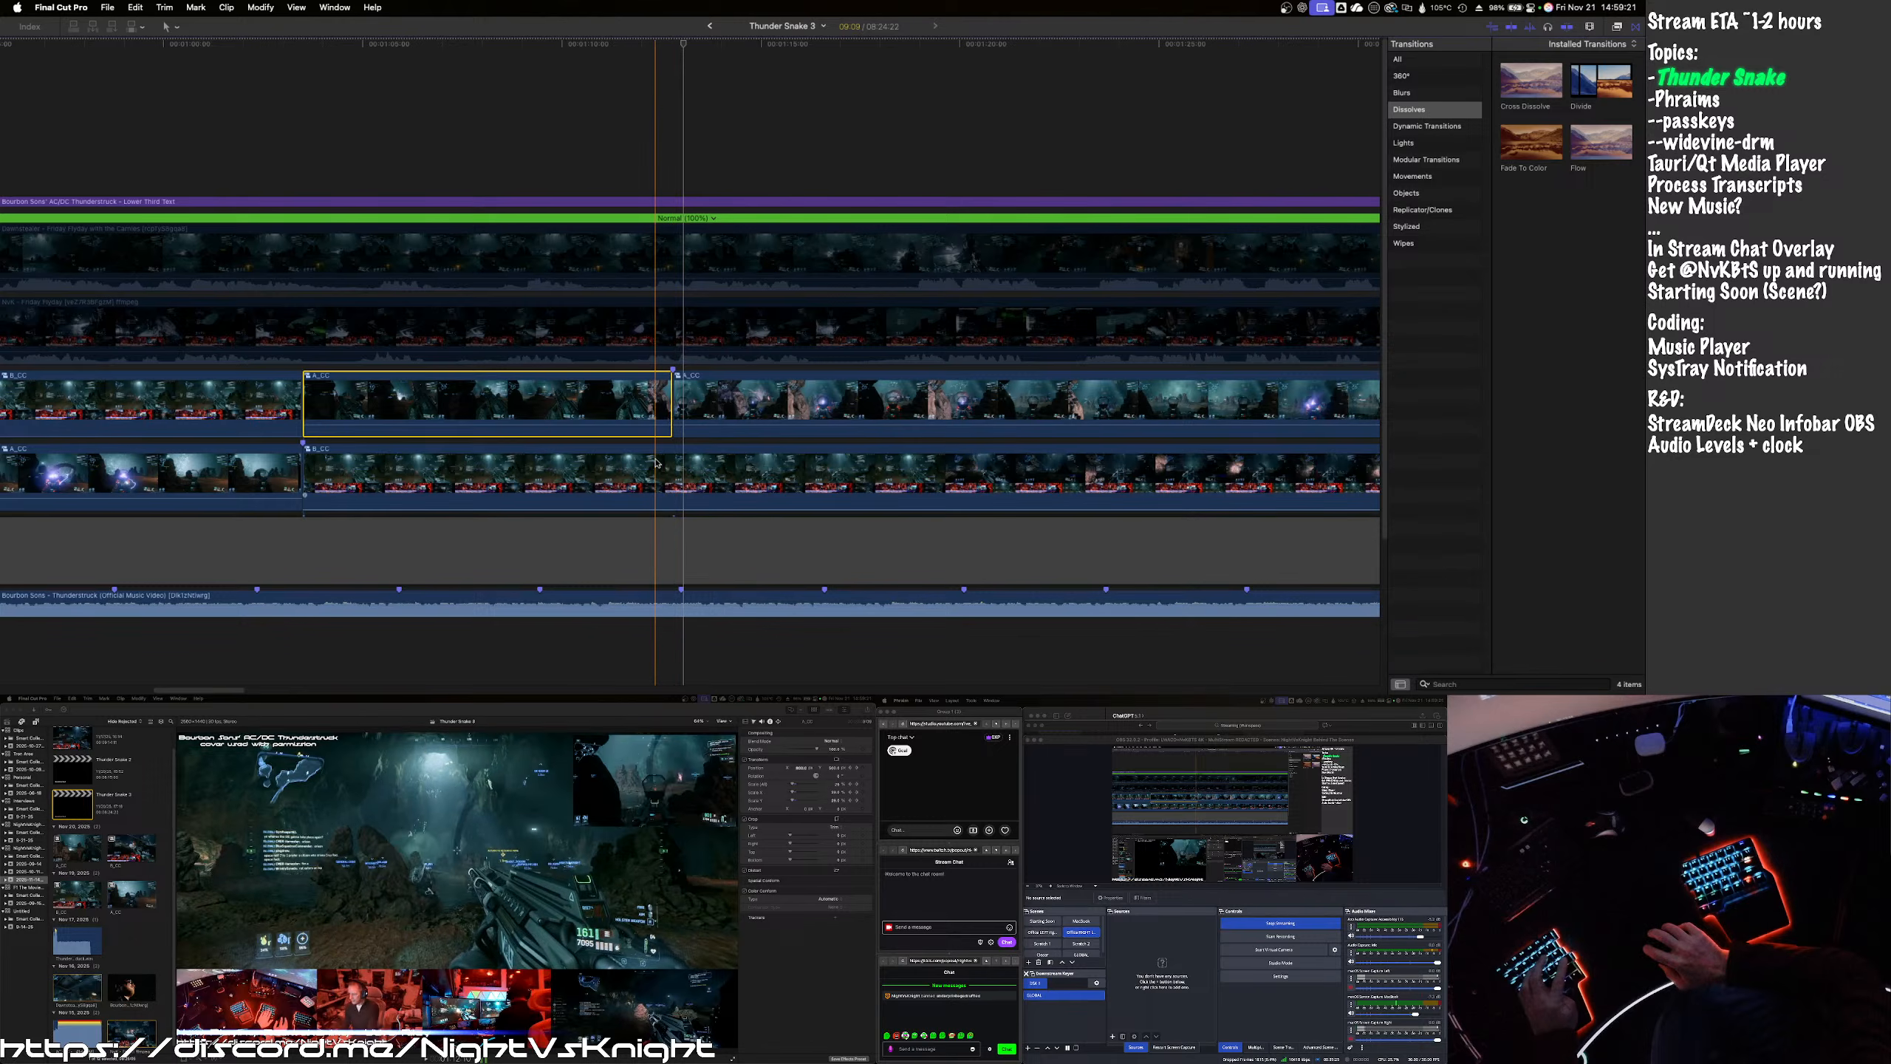
left_click(674, 473)
key("super+b")
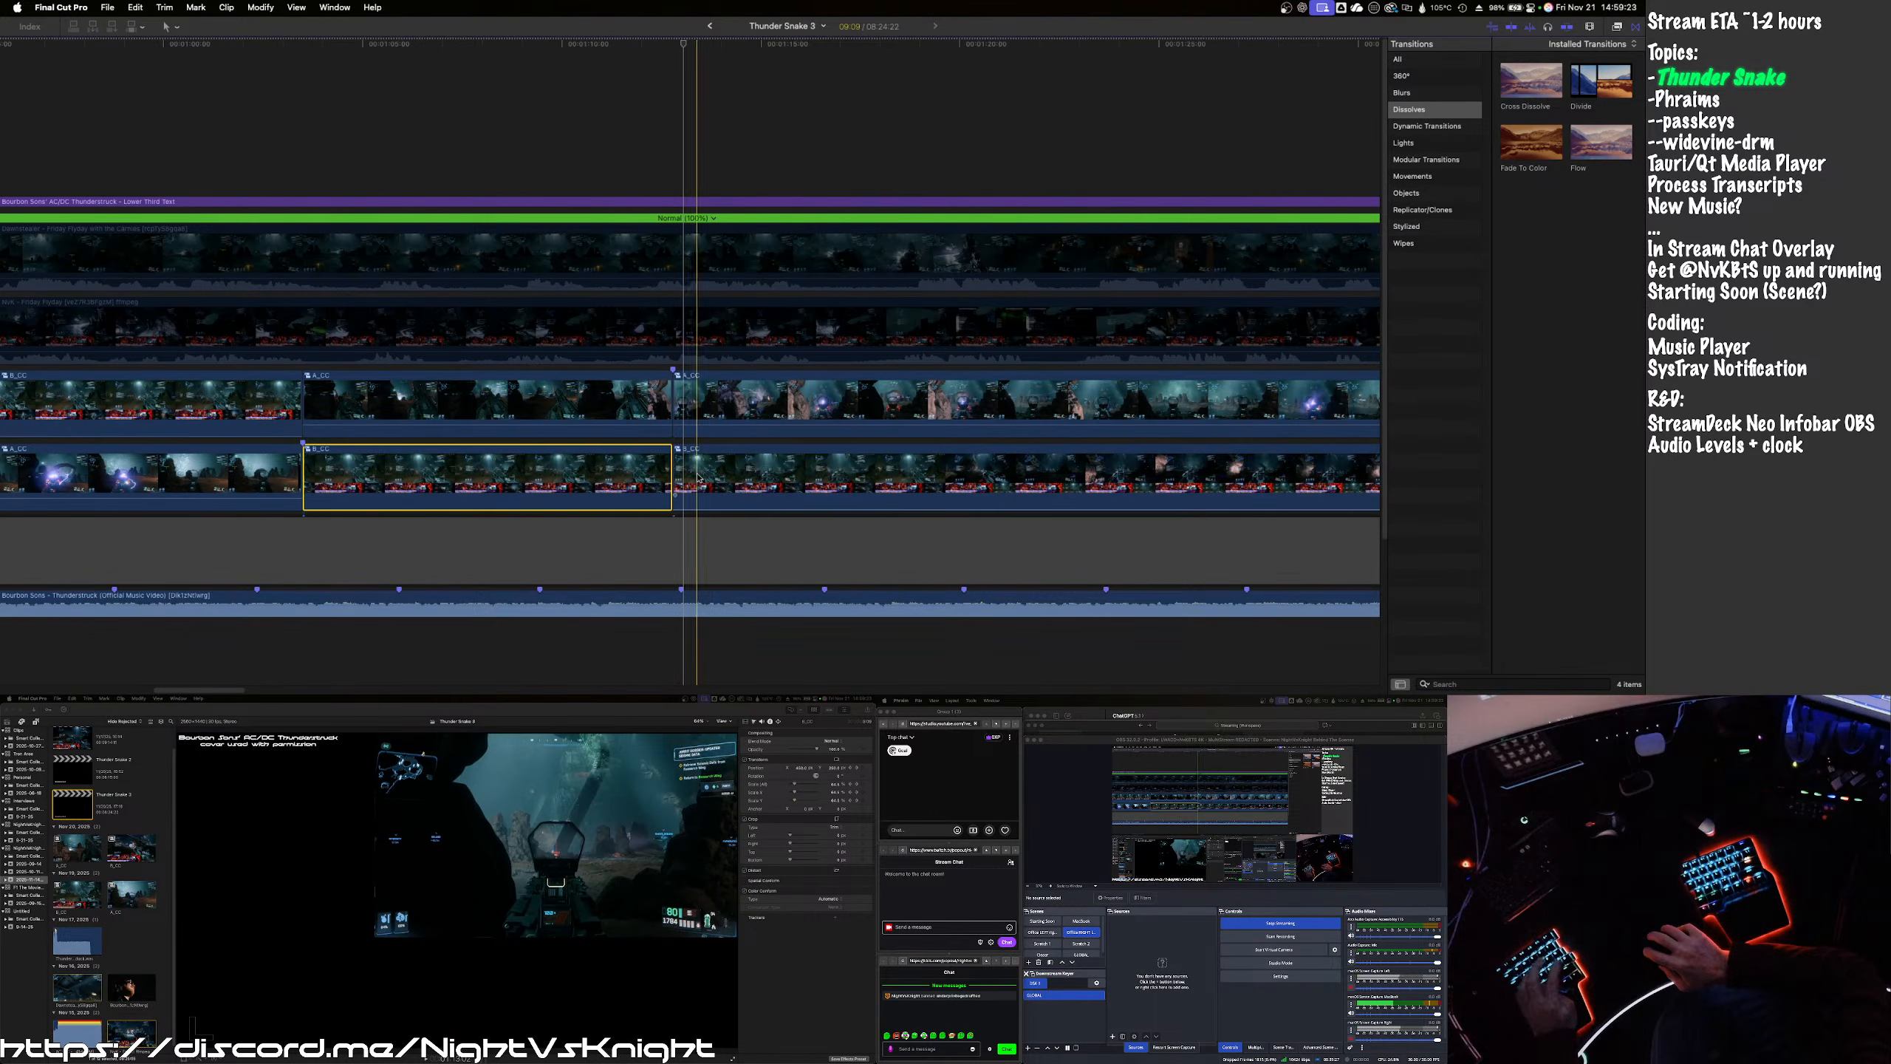
left_click_drag(727, 480, 722, 407)
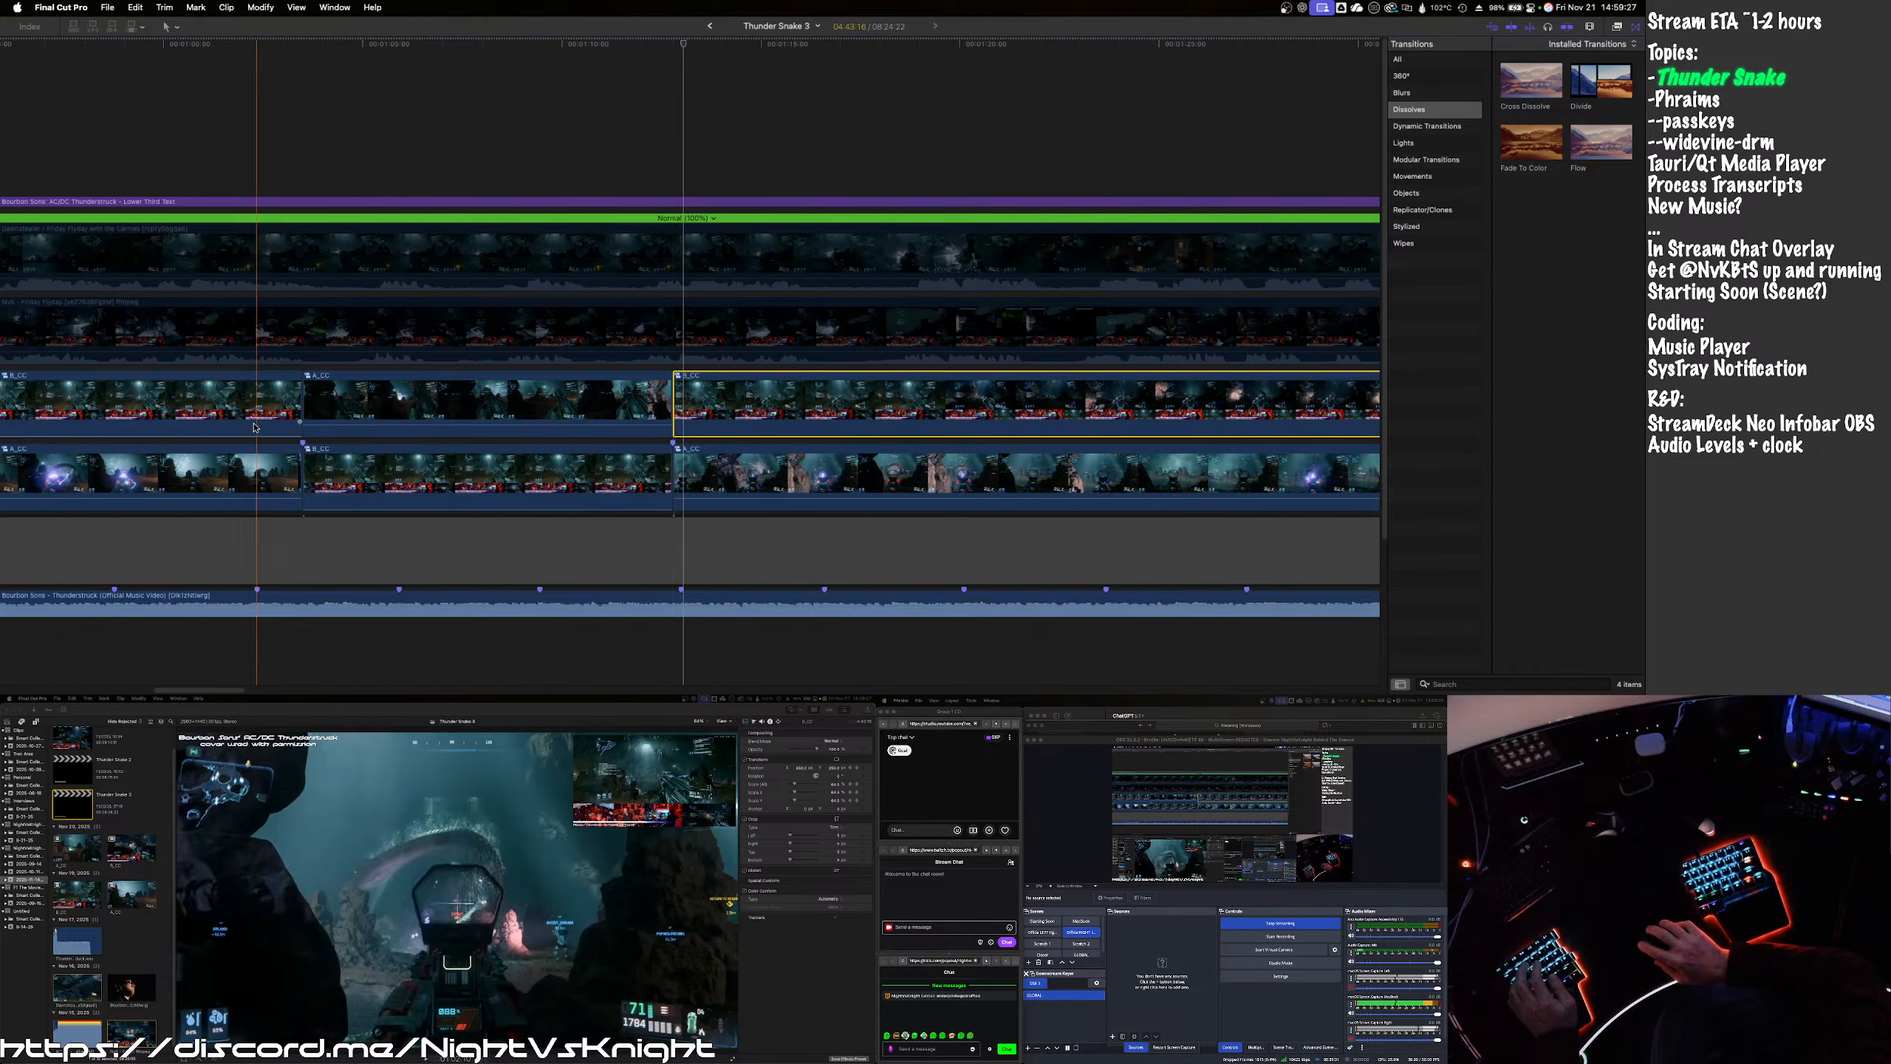
- Play back the swaps and add a marker to the B_CC clip at the next swap frame near 1:18
key("space")
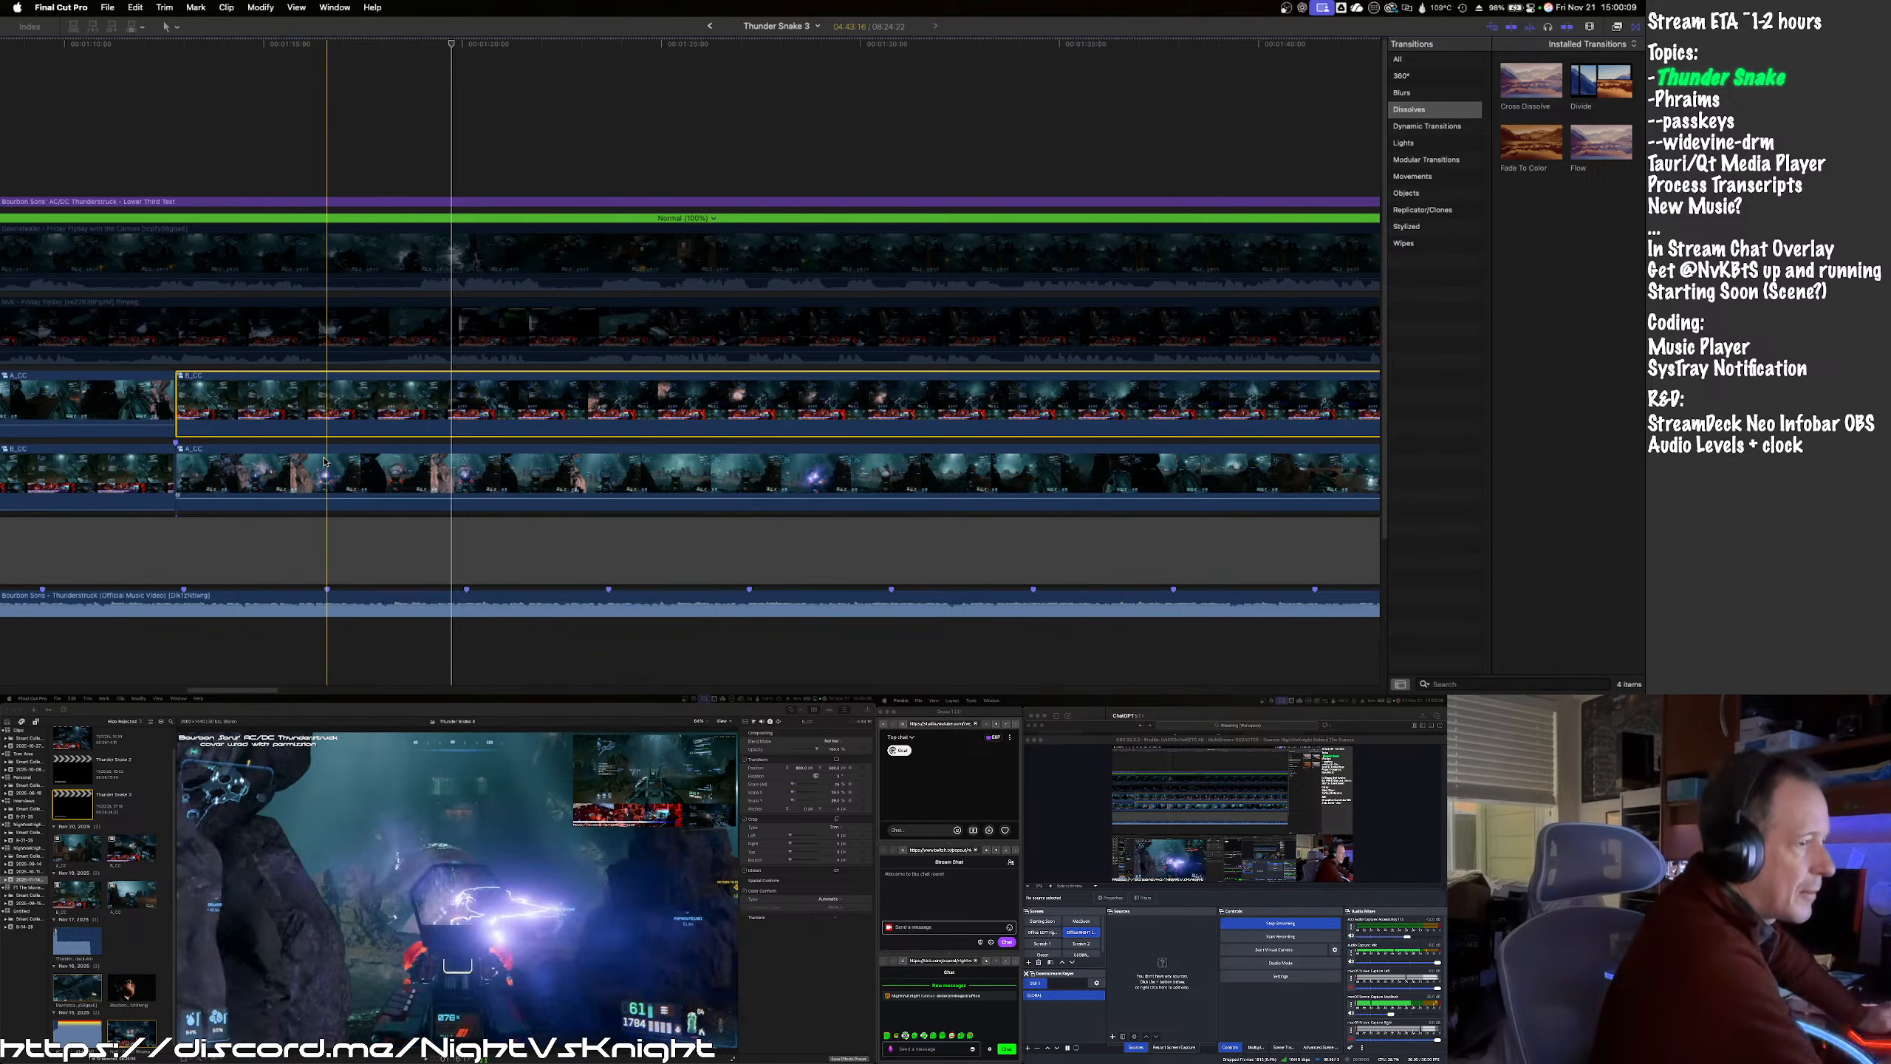
key("space")
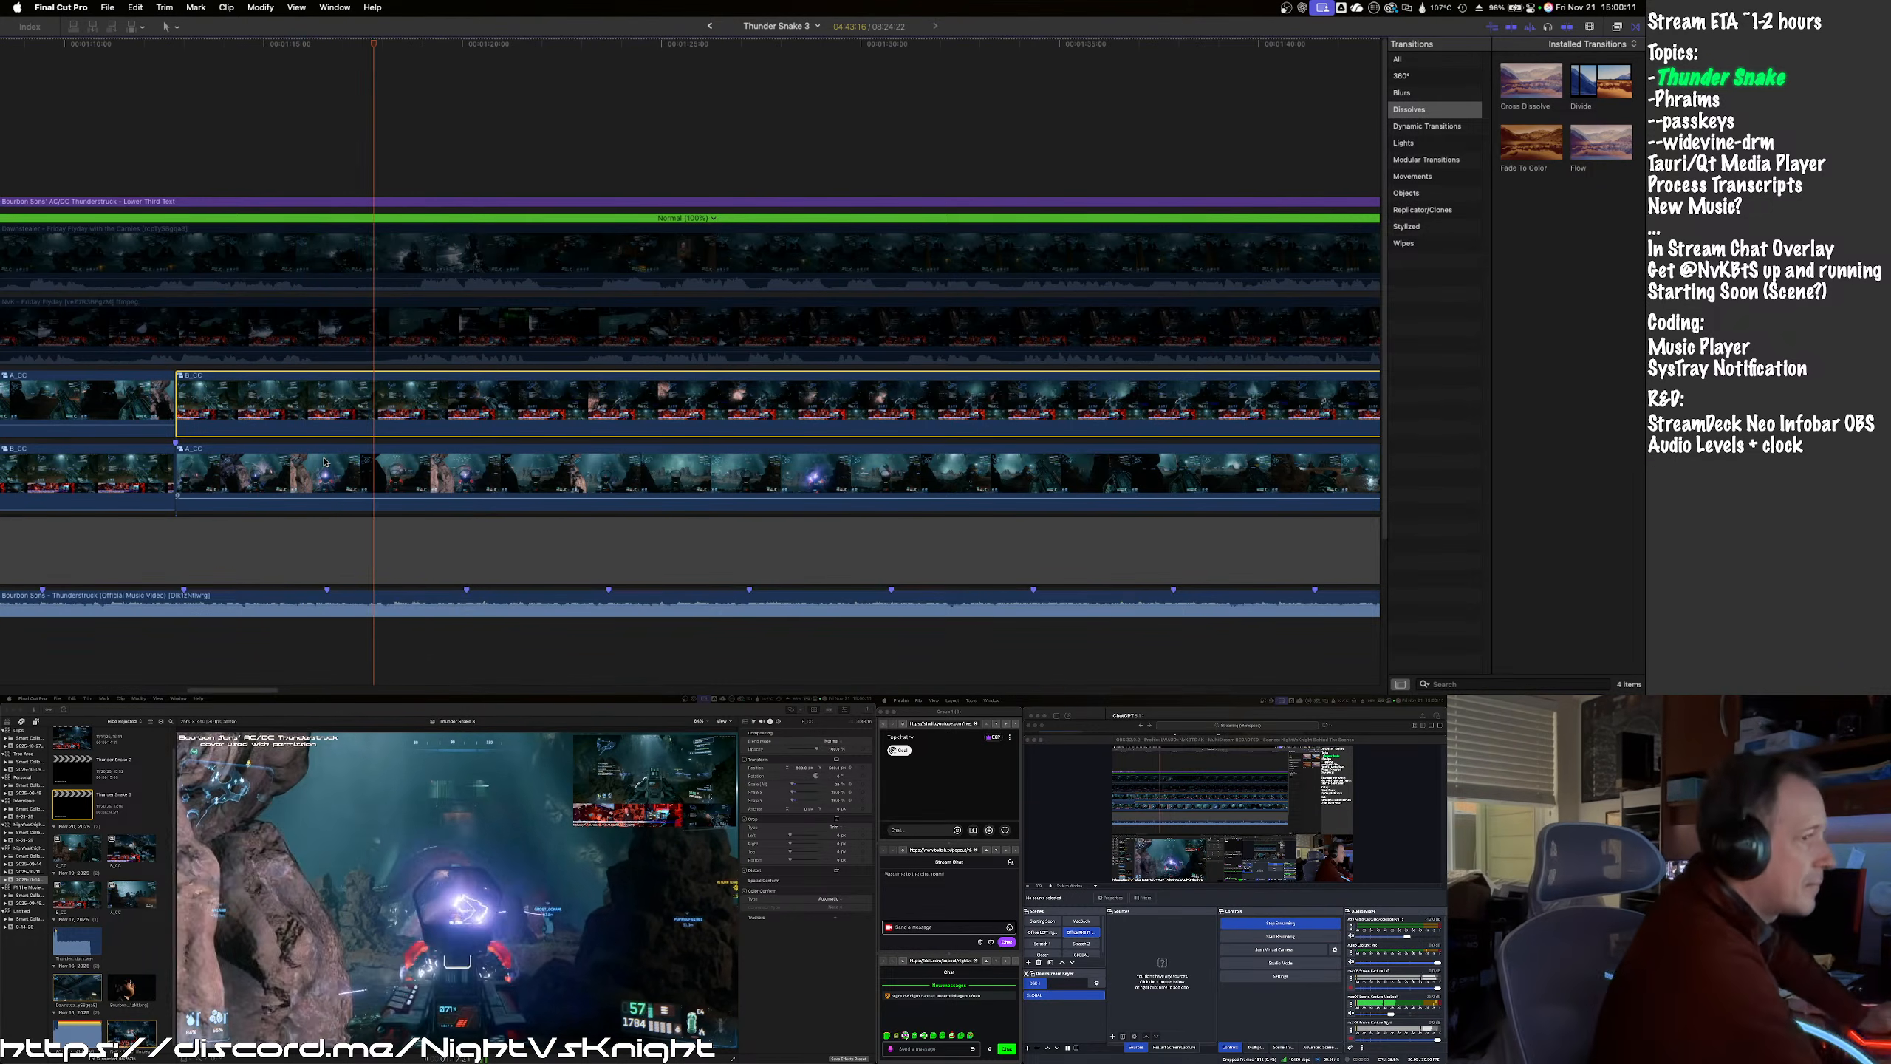
key("space")
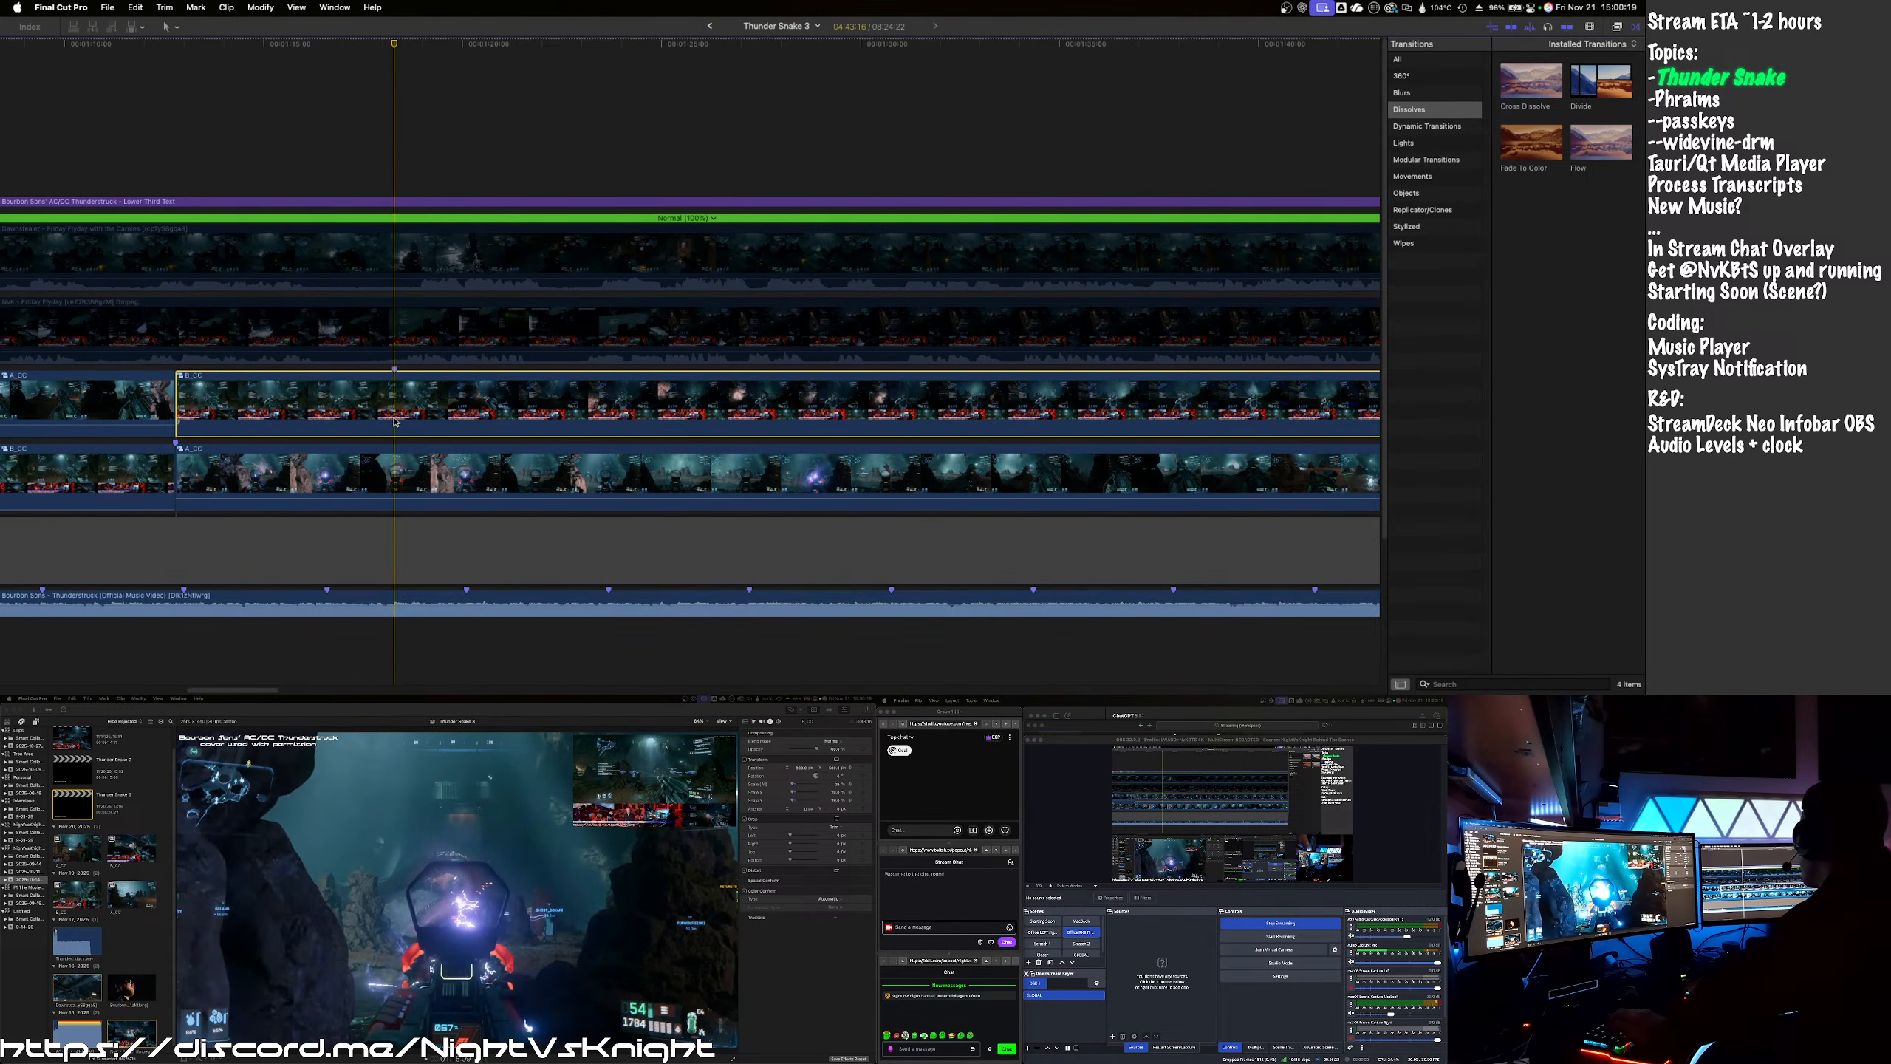
- Add starting scale and position keyframes to the B_CC and A_CC clips six frames before the marker near 1:18
key("Left")
key("Left")
key("Left")
key("Left")
key("Left")
key("Left")
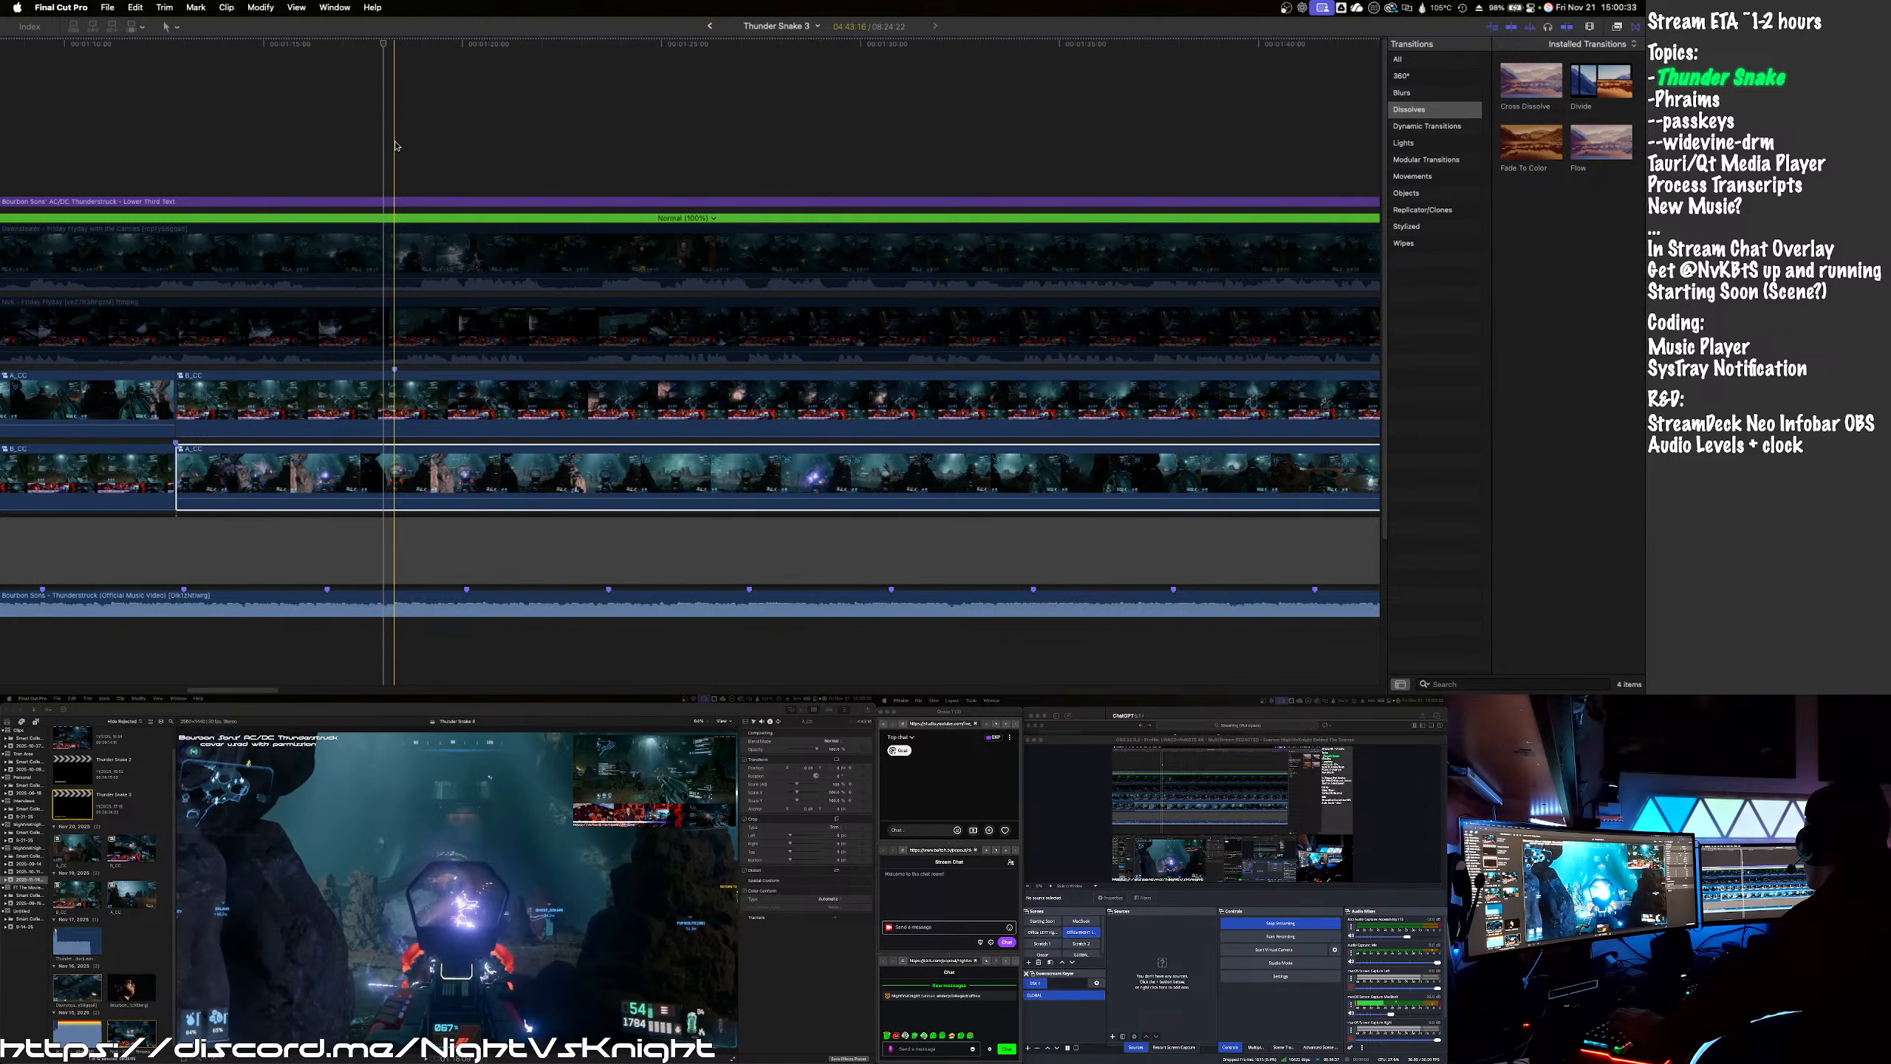
key("space")
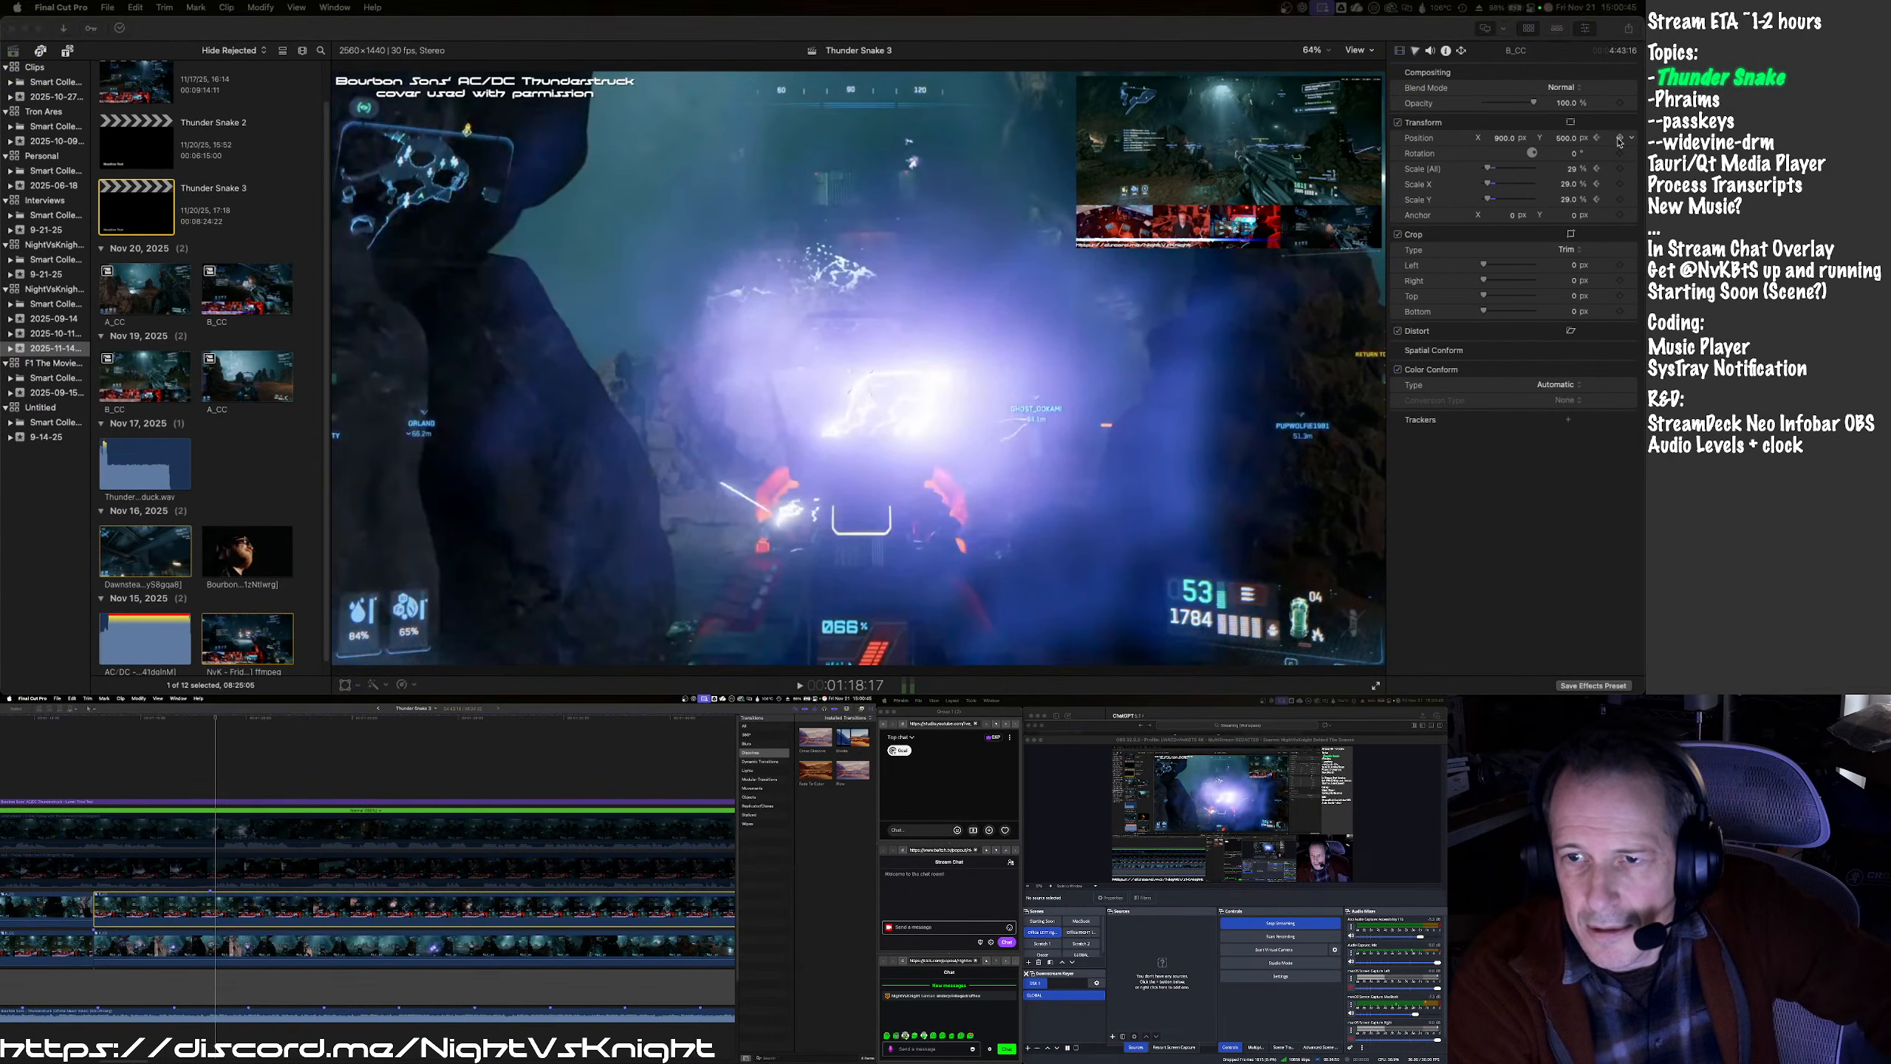
- Set the B_CC clip's scale to 100 % and its position to X 0 px, Y 0 px at 01:18:17
left_click(1620, 139)
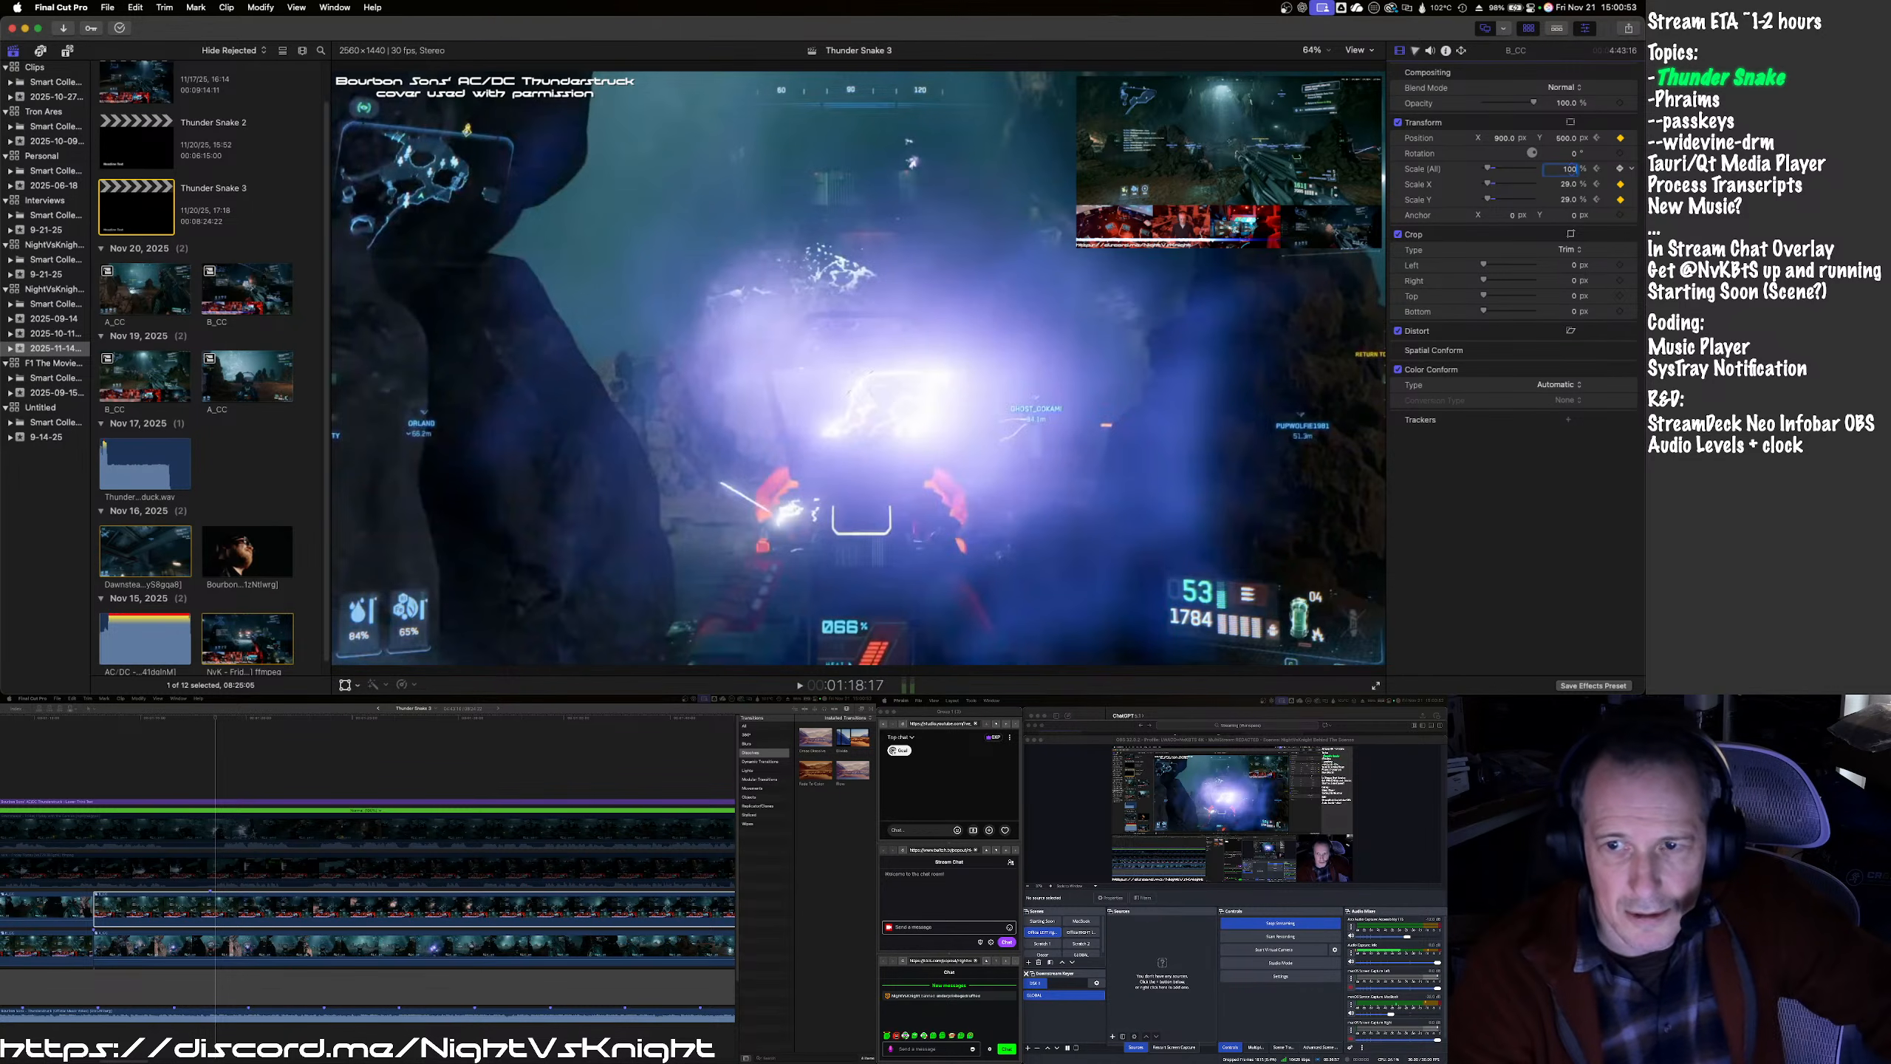
key("shift+Tab")
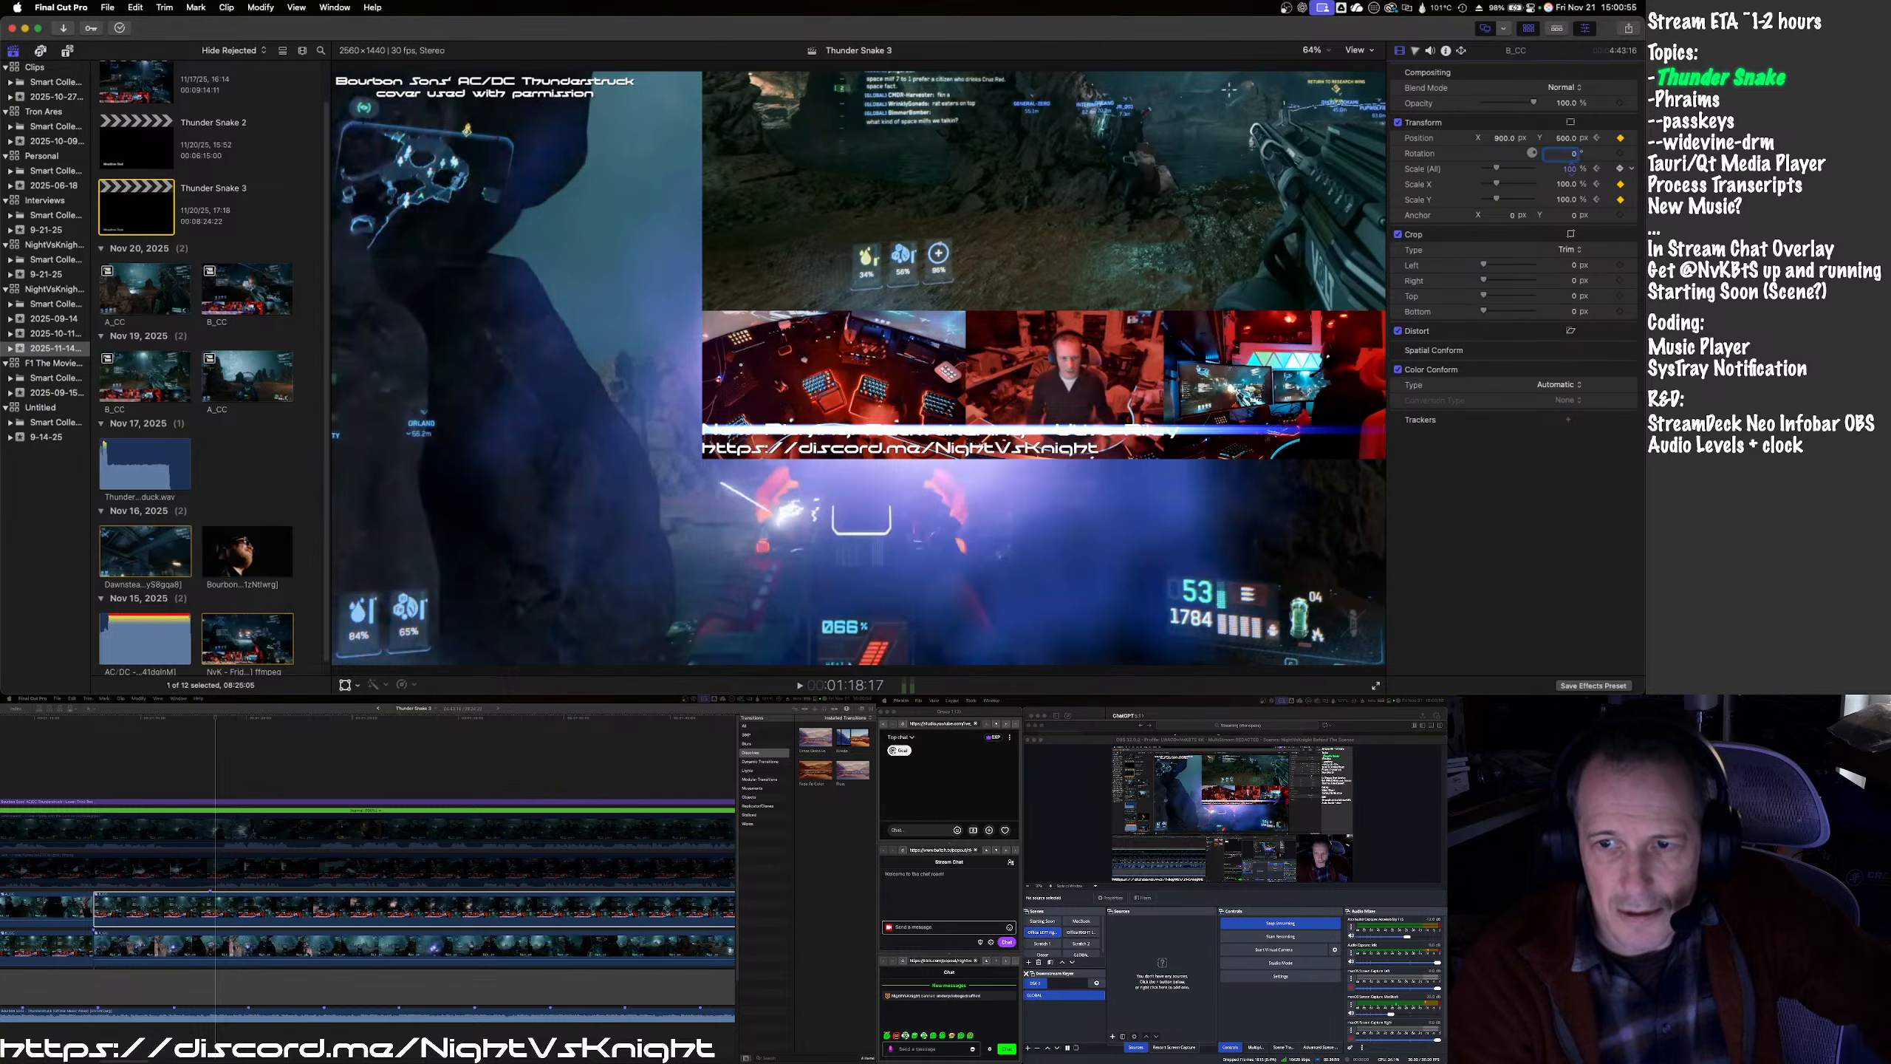
type("0")
key("shift+Tab")
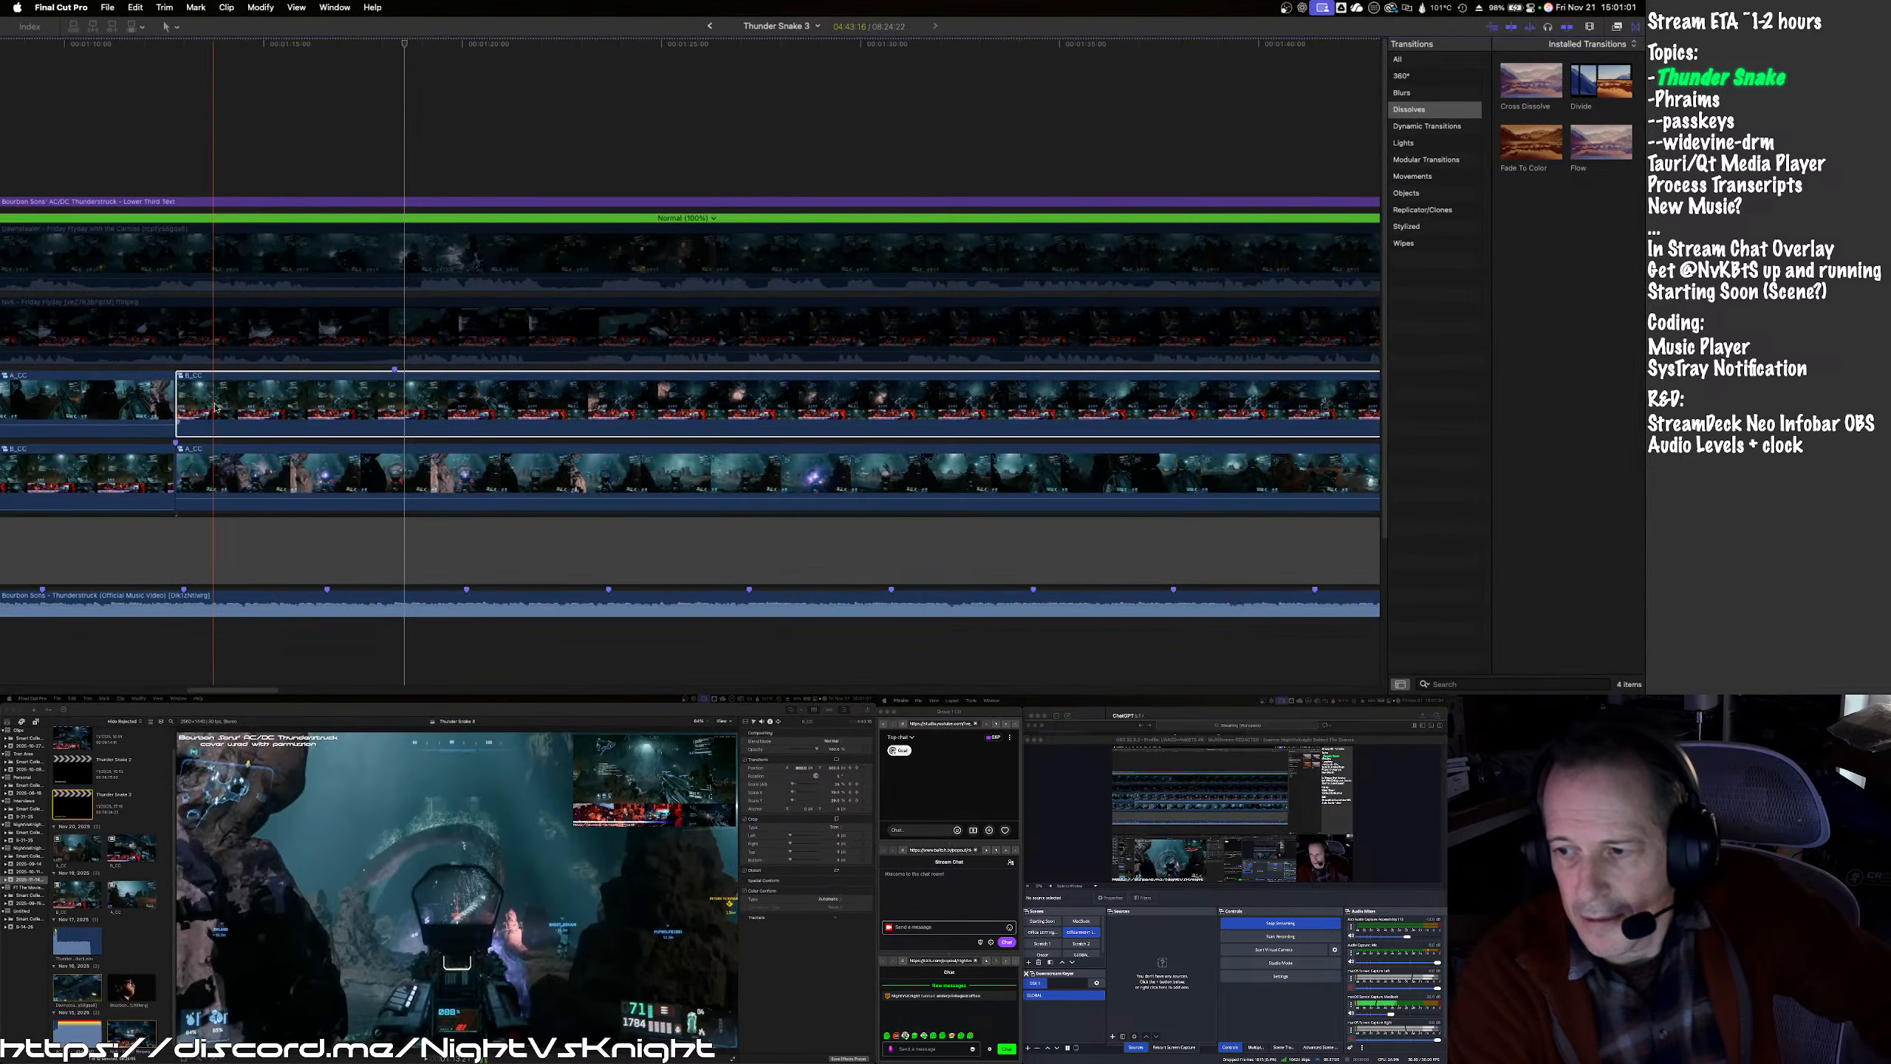
- Set the A_CC clip's scale to 29 % and its position to X 900 px, Y 500 px at 01:18:17
left_click(290, 470)
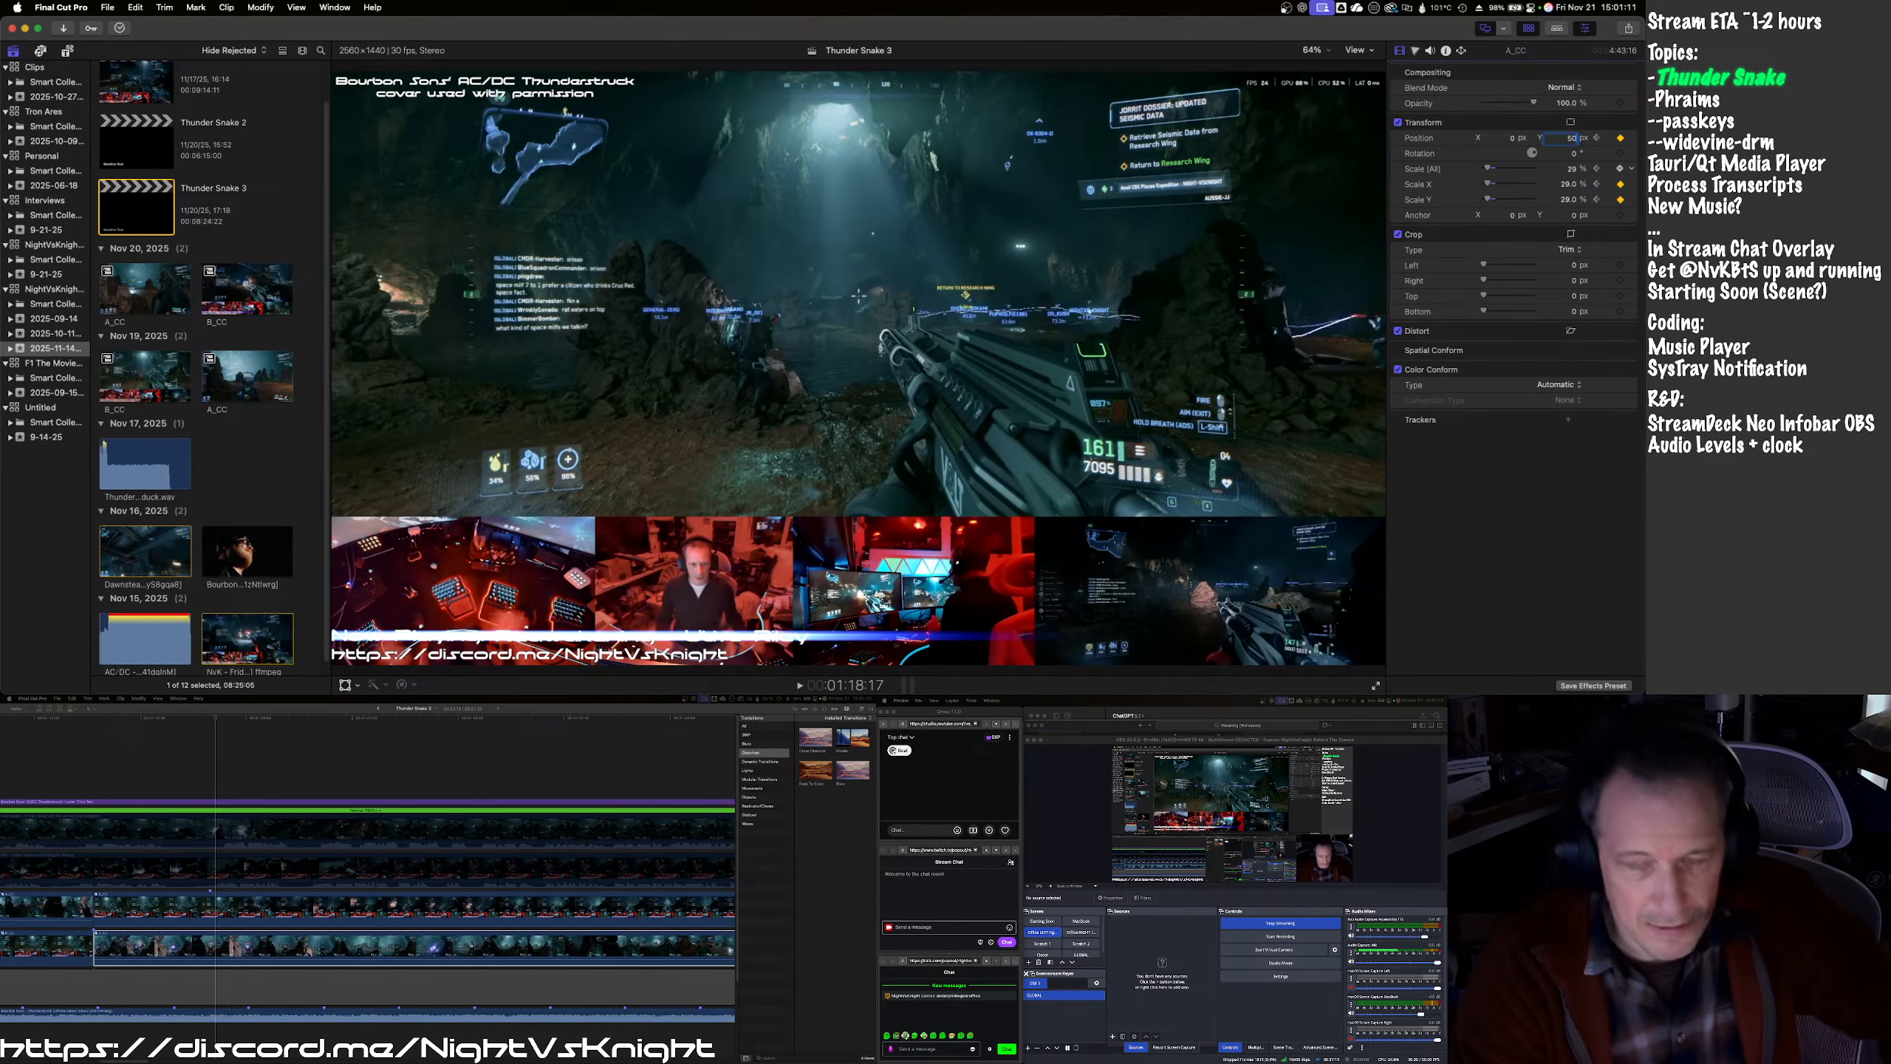
key("shift+Tab")
type("900")
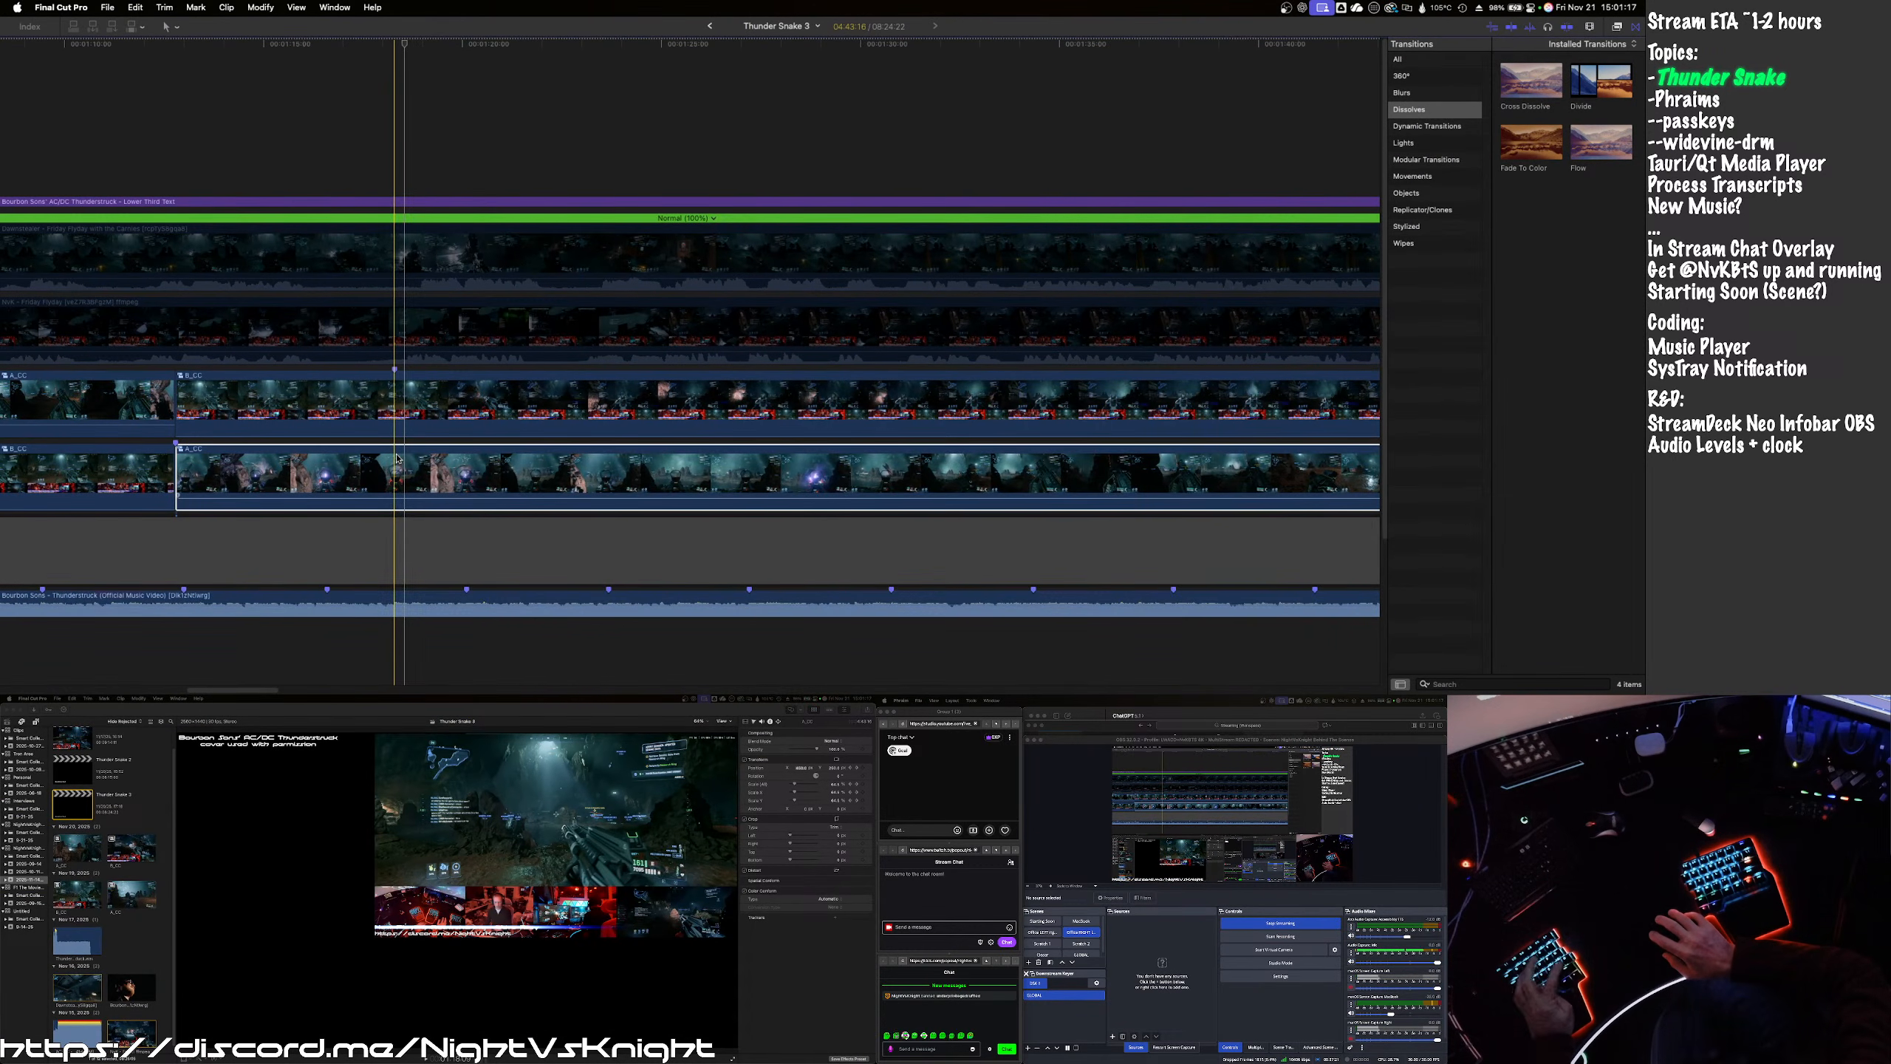
- Split the A_CC and B_CC clips at the marker near 1:18 and move the second A_CC part above B_CC
key("cmd+b")
left_click(394, 419)
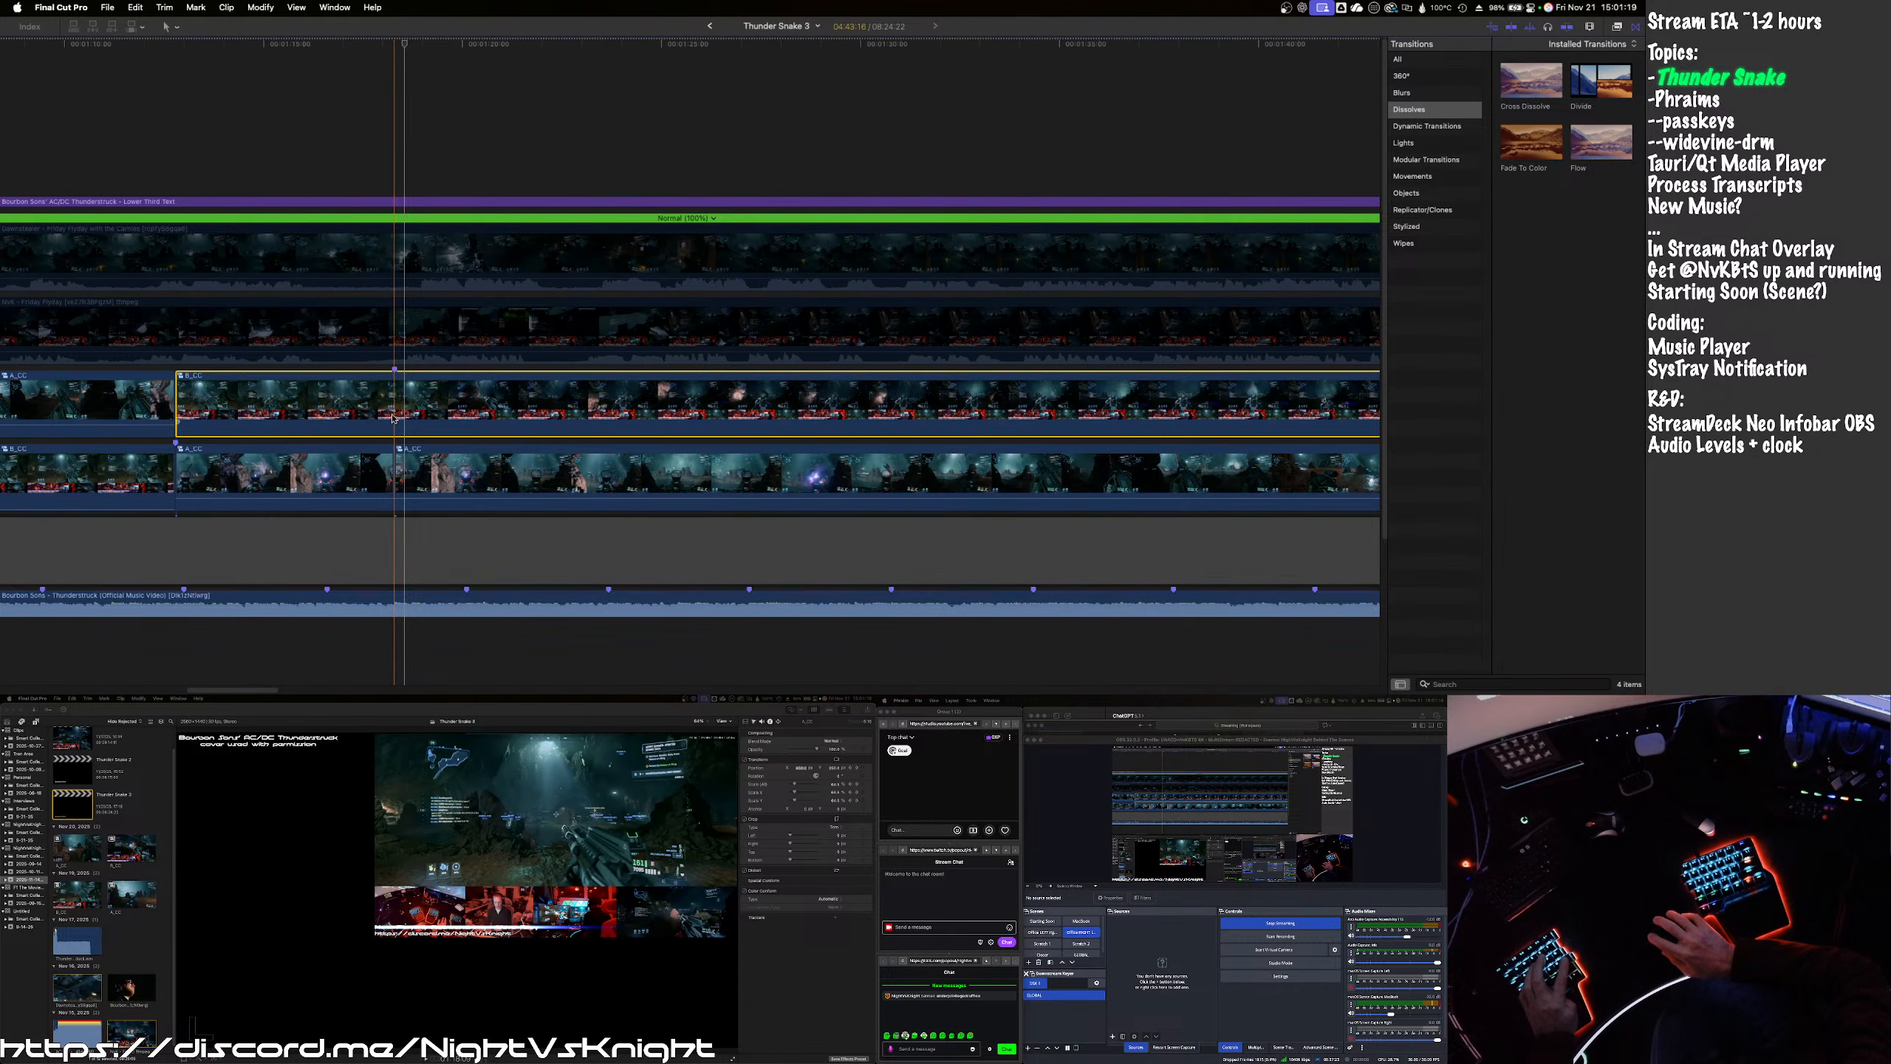
key("super+b")
left_click(434, 462)
left_click_drag(434, 462, 433, 392)
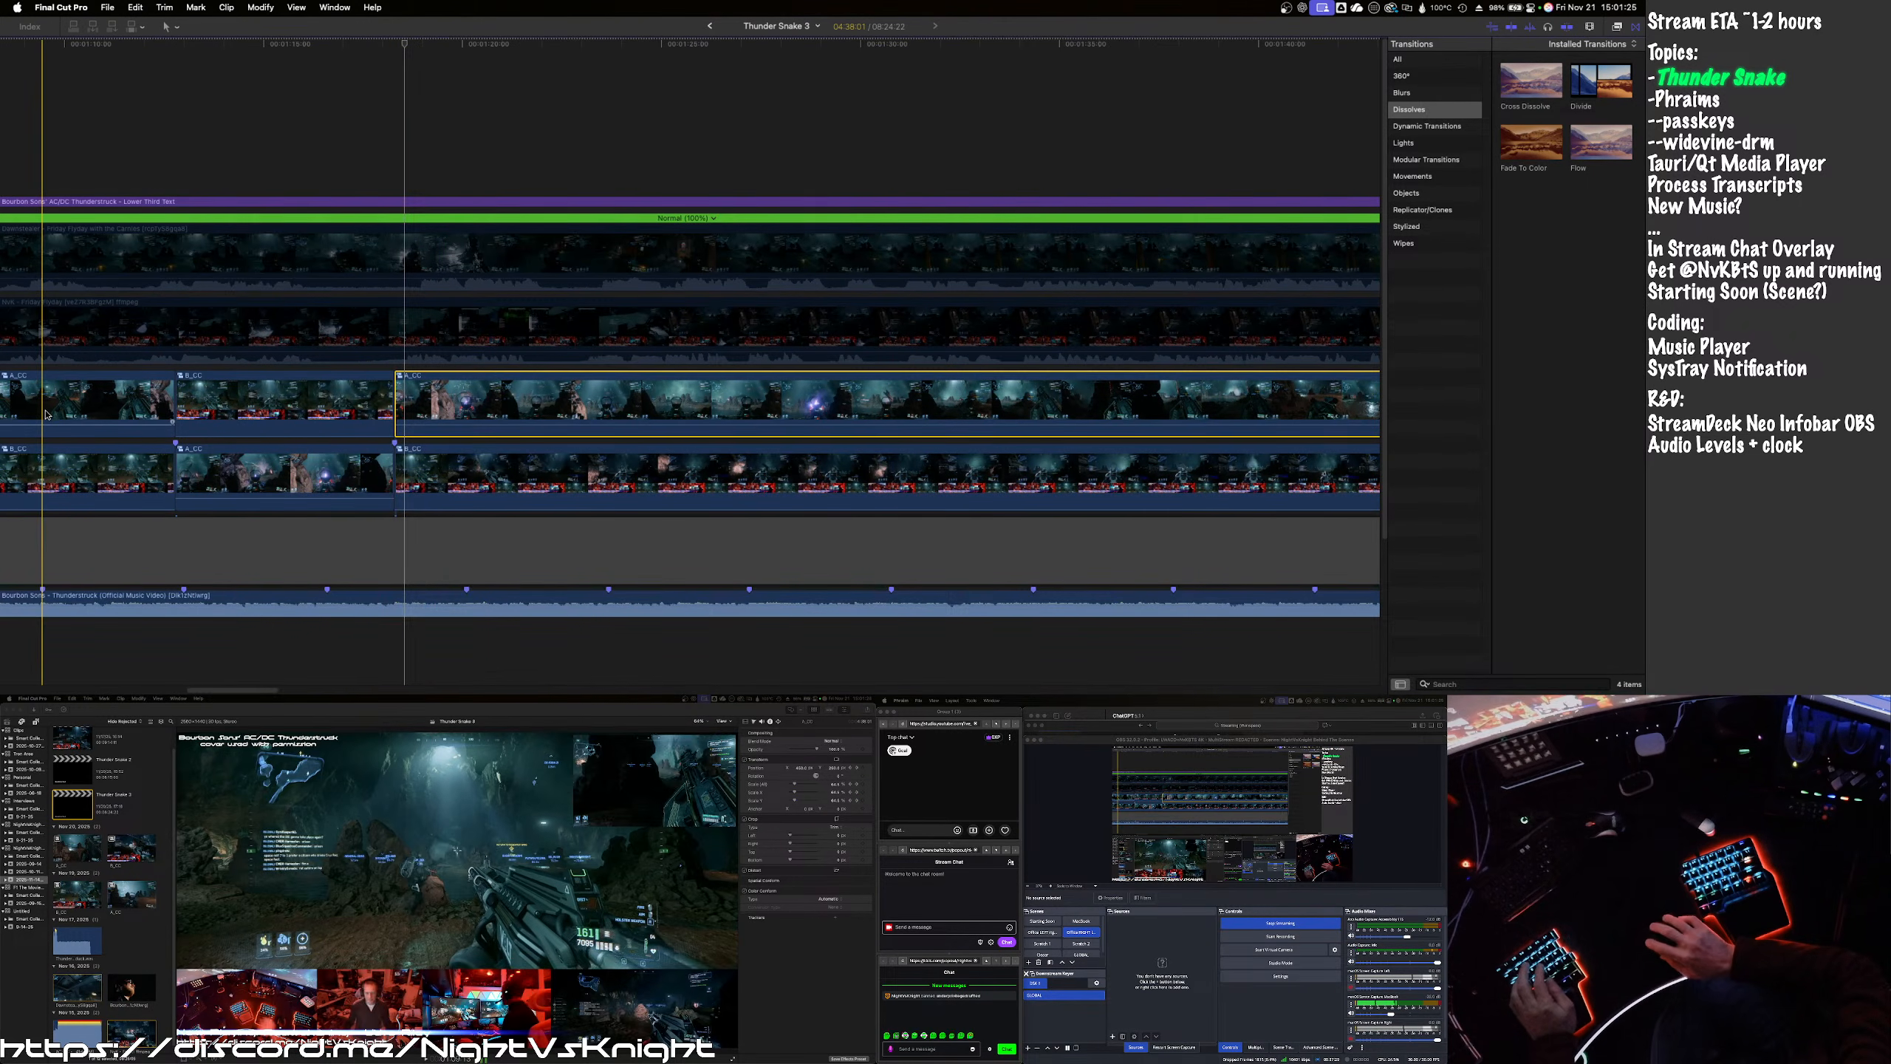
- Play back the edit through the swaps near 1:13 and 1:18 to review them
key("space")
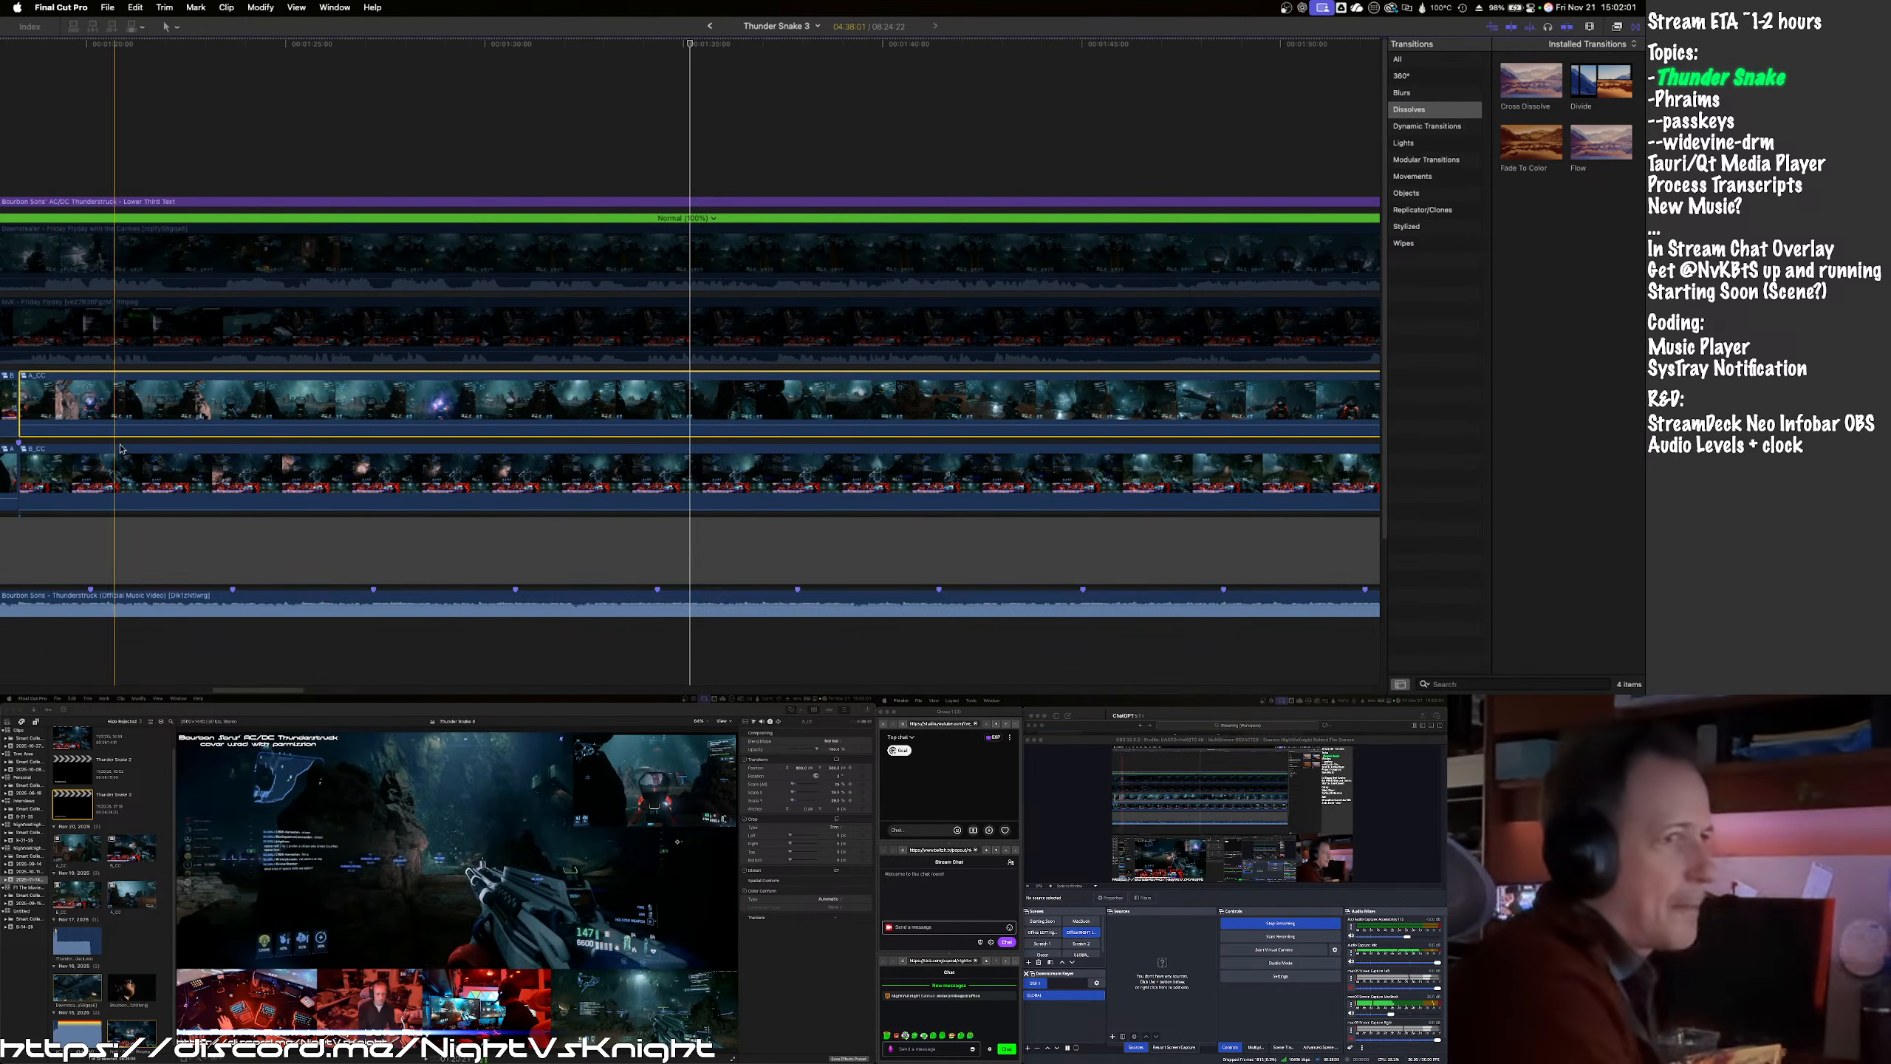
scroll(104, 447, "left", 5)
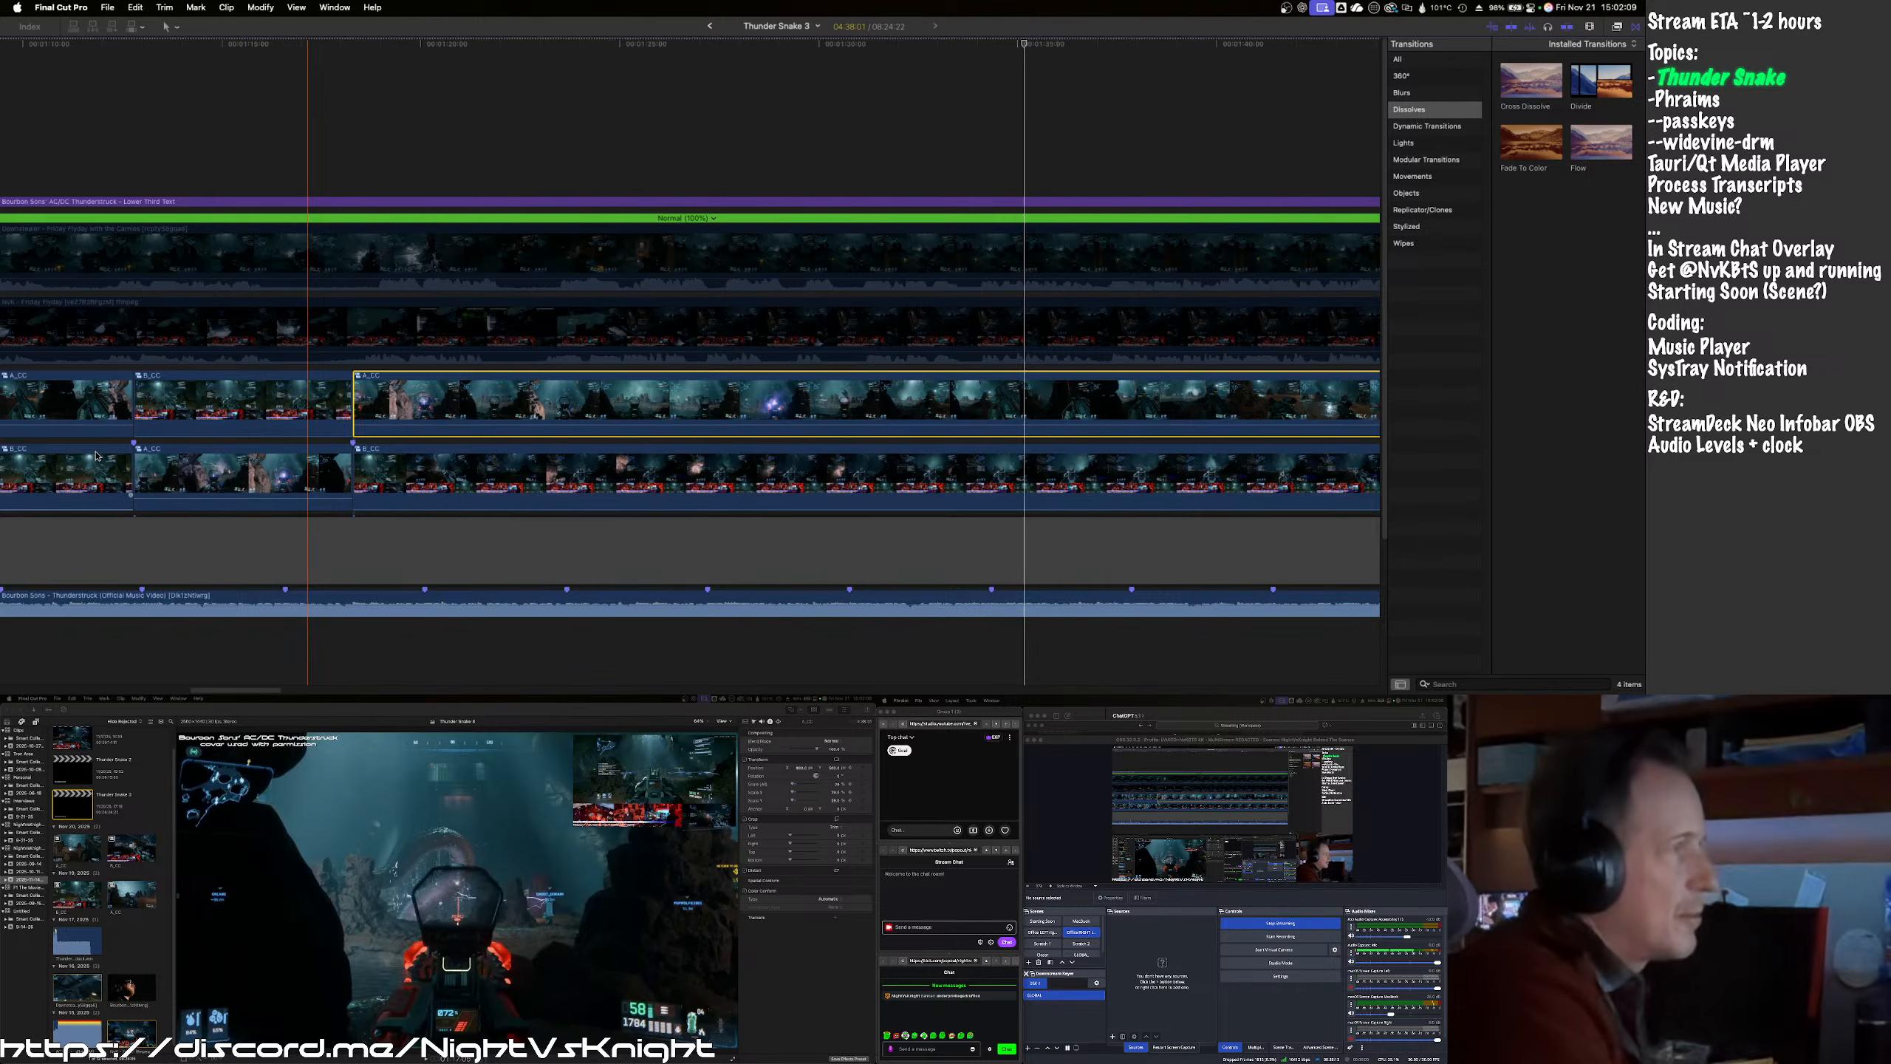
scroll(98, 456, "left", 2)
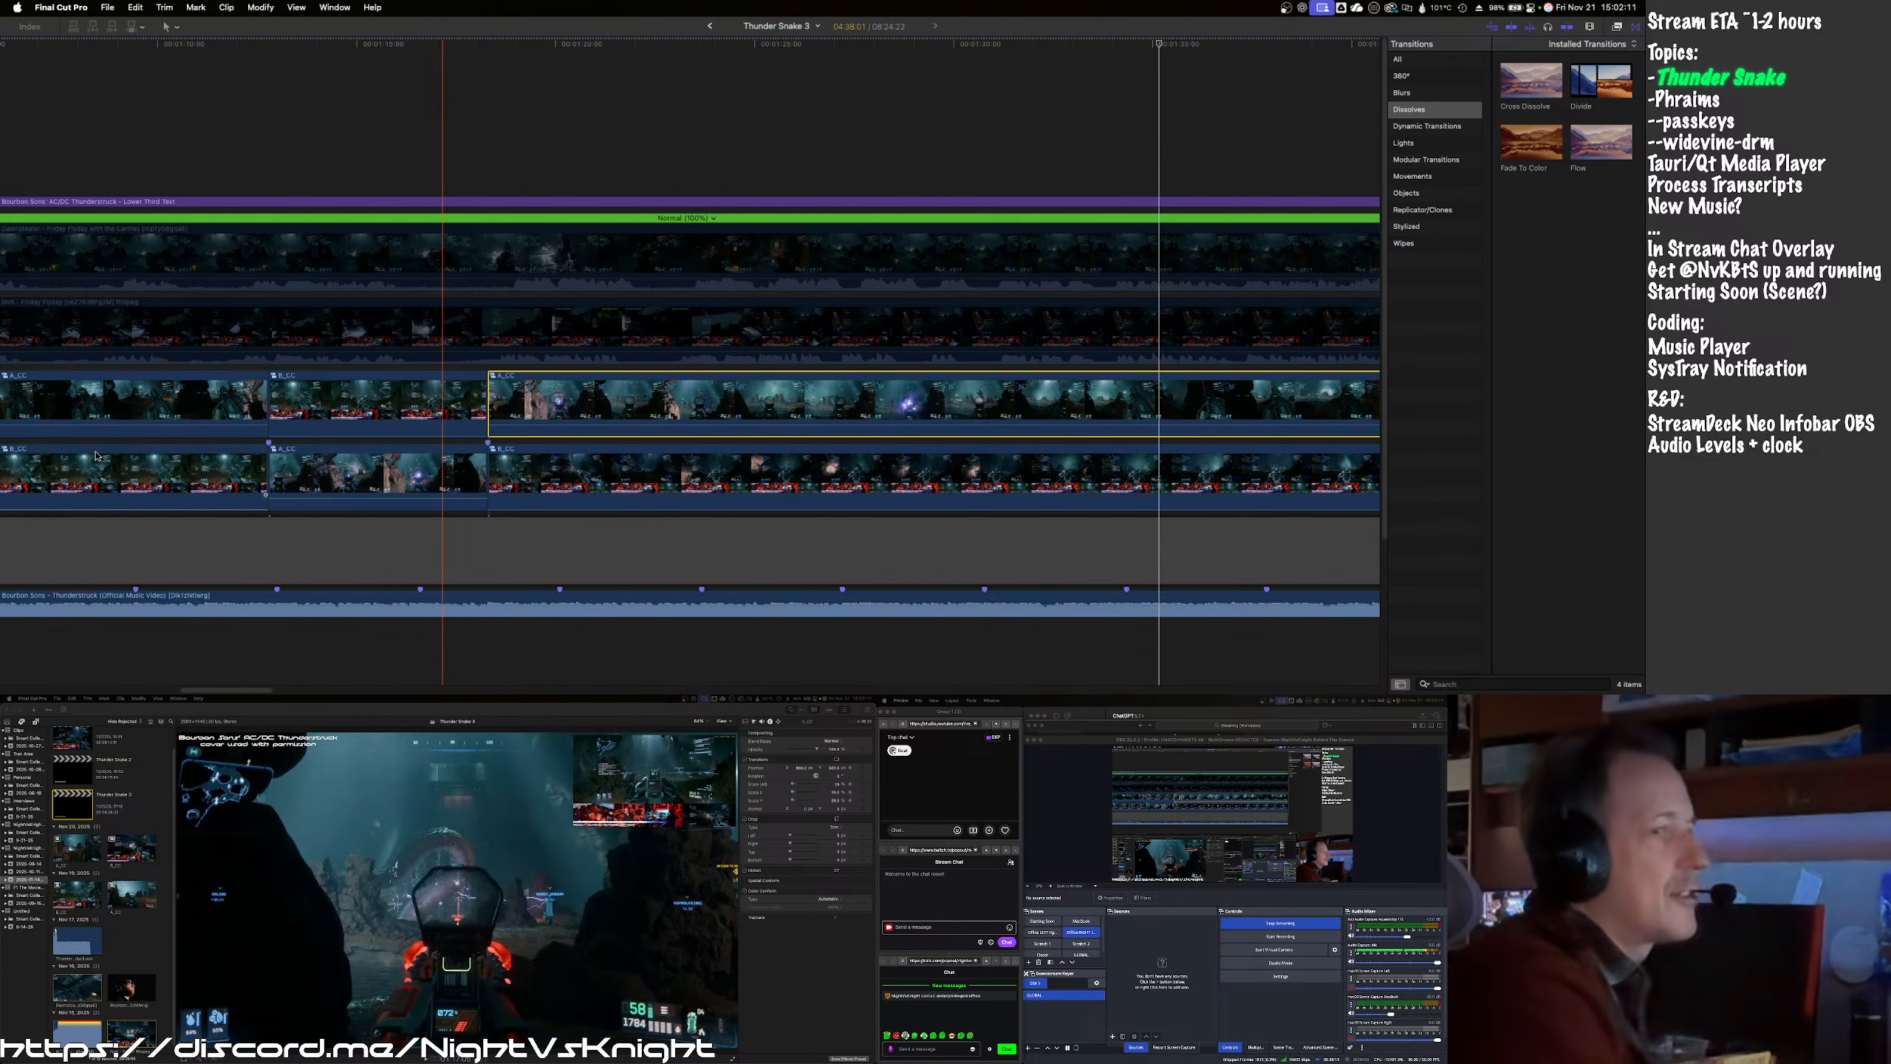
scroll(98, 456, "left", 1)
- Undo the clip splits and track move near 1:18 along with that swap's scale and position keyframes
key("super+z")
key("super+z")
key("super+z")
key("super+z")
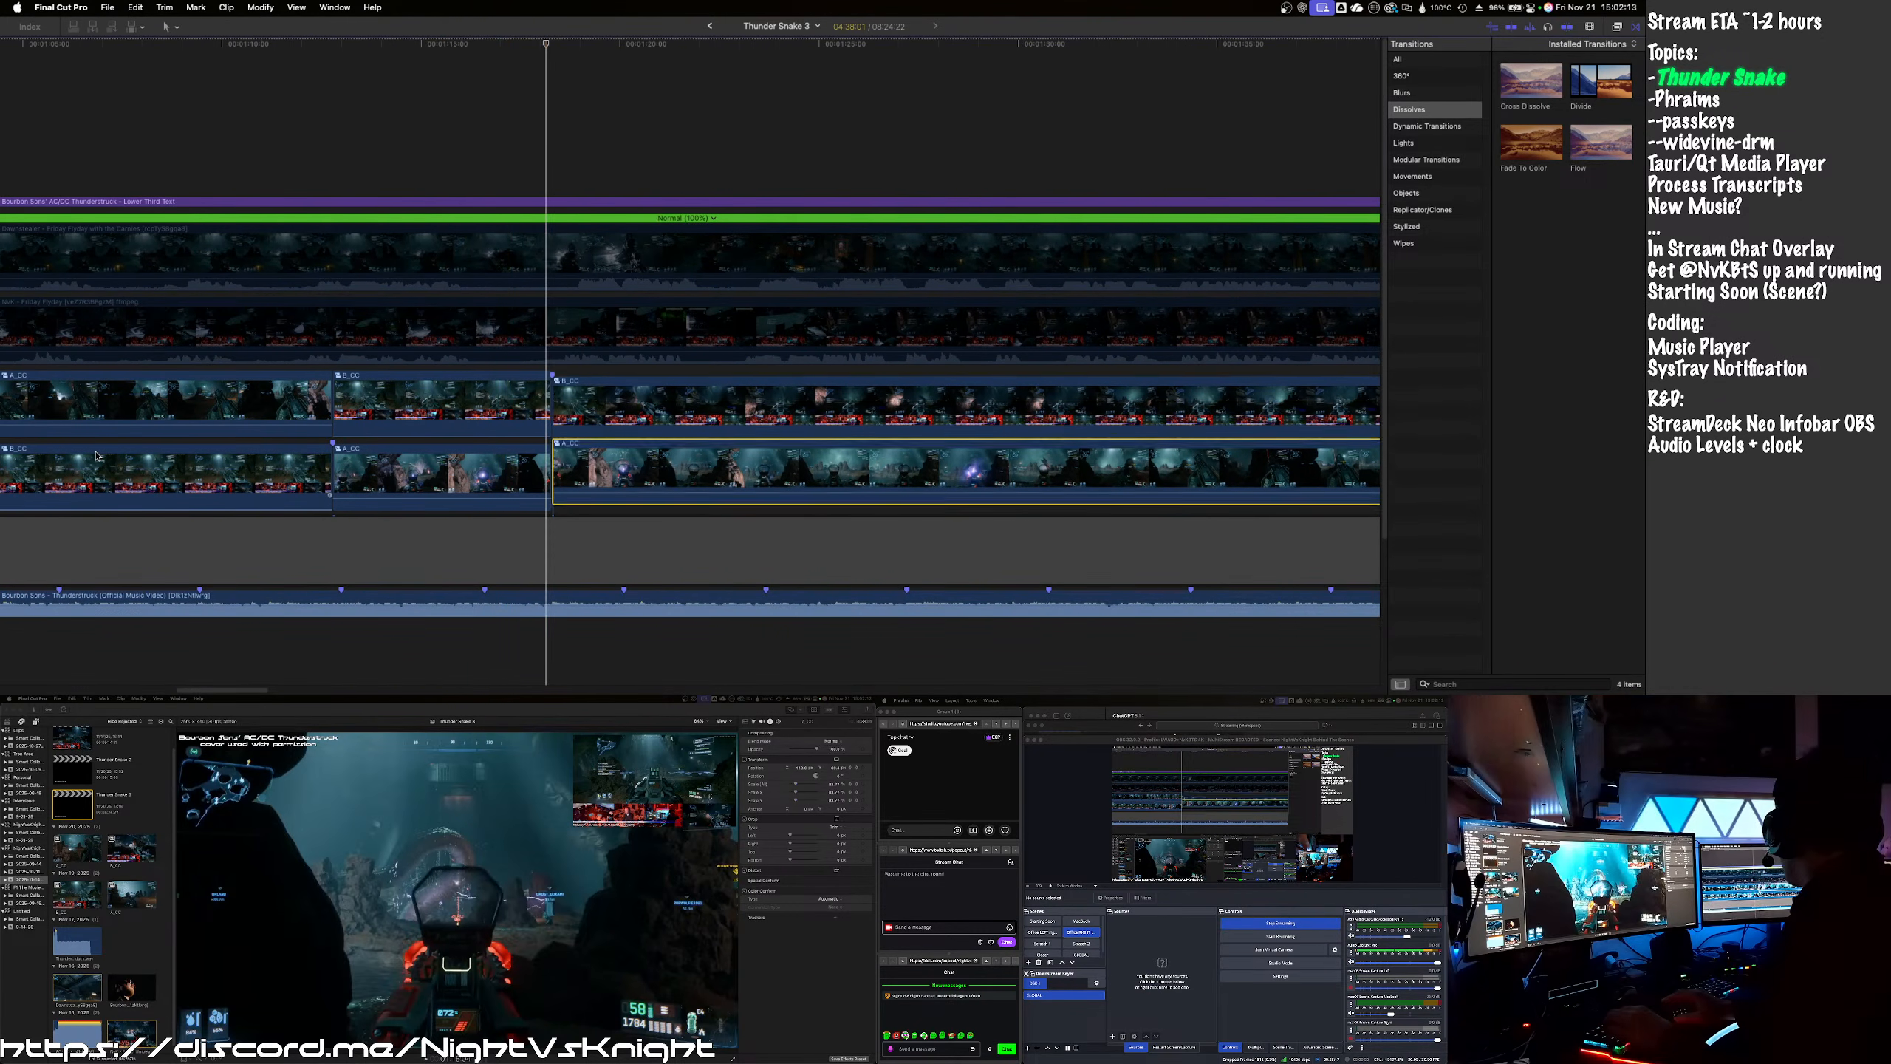
key("super+shift+z")
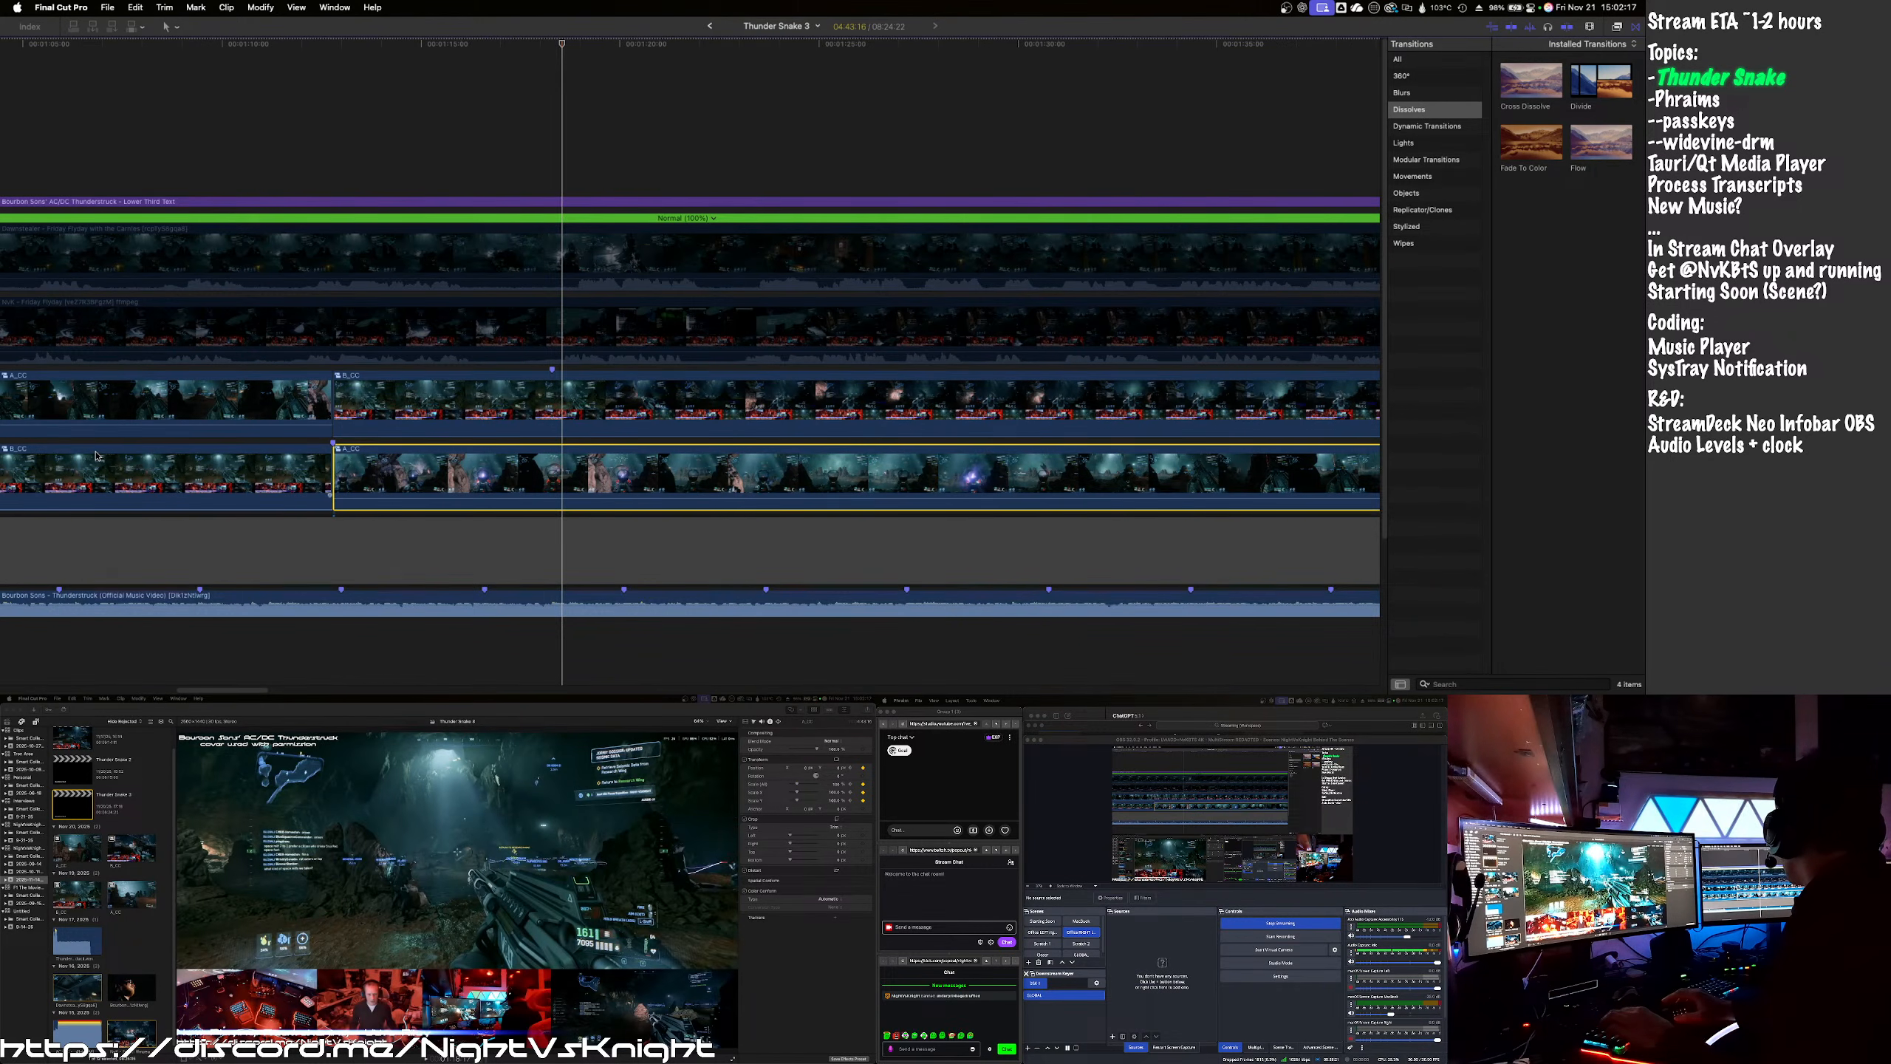
key("super+shift+z")
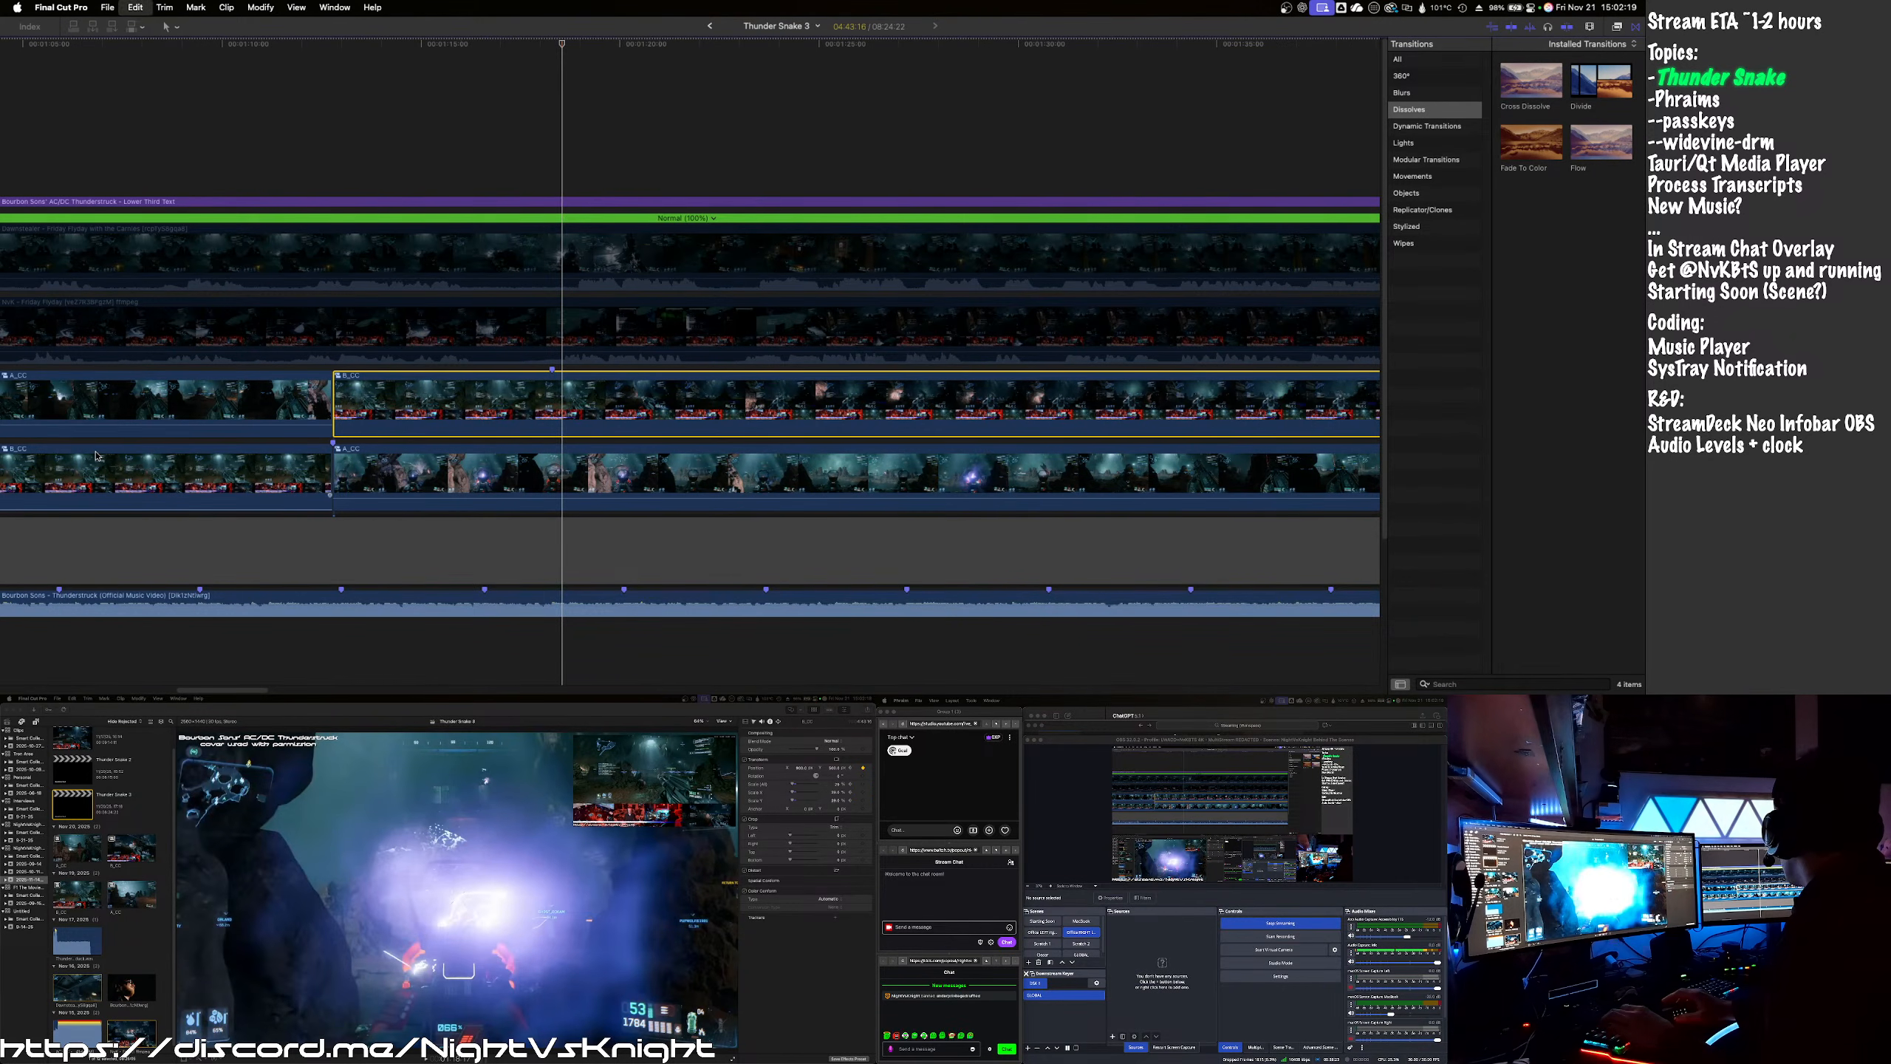
key("super+z")
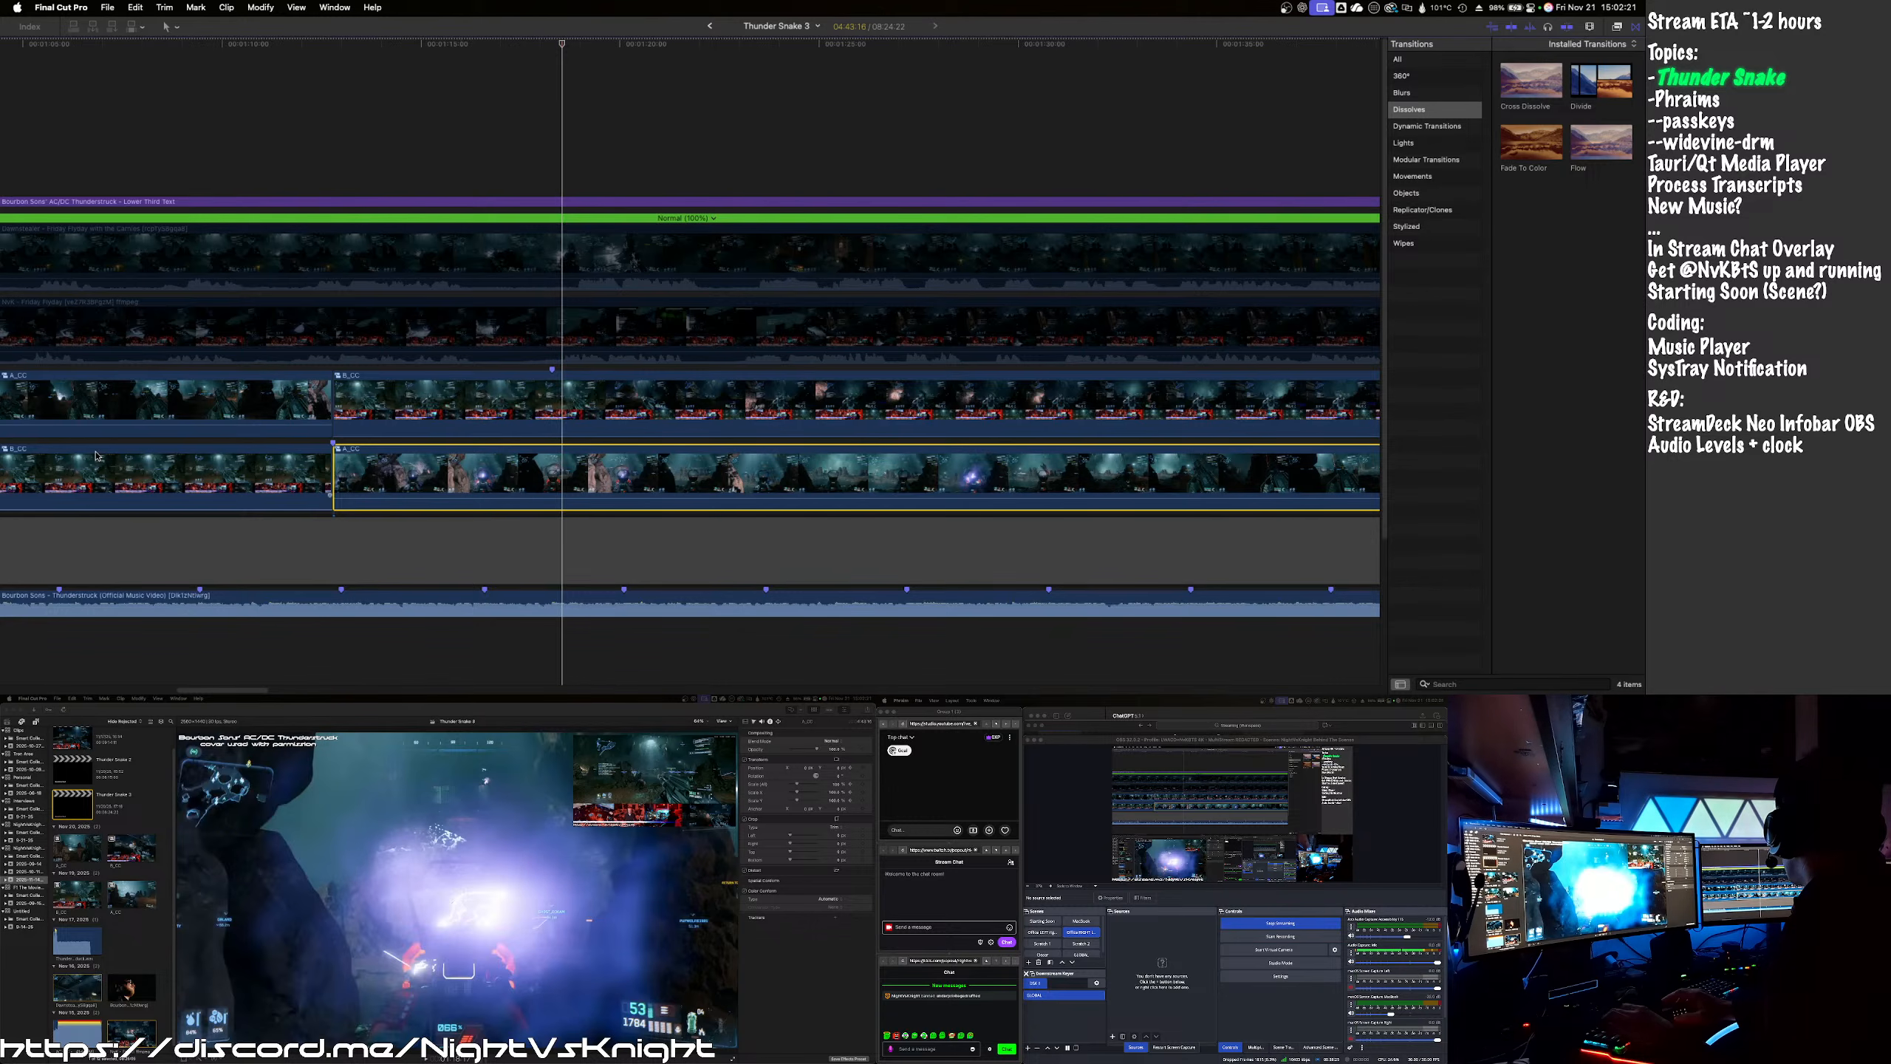
key("super+shift+z")
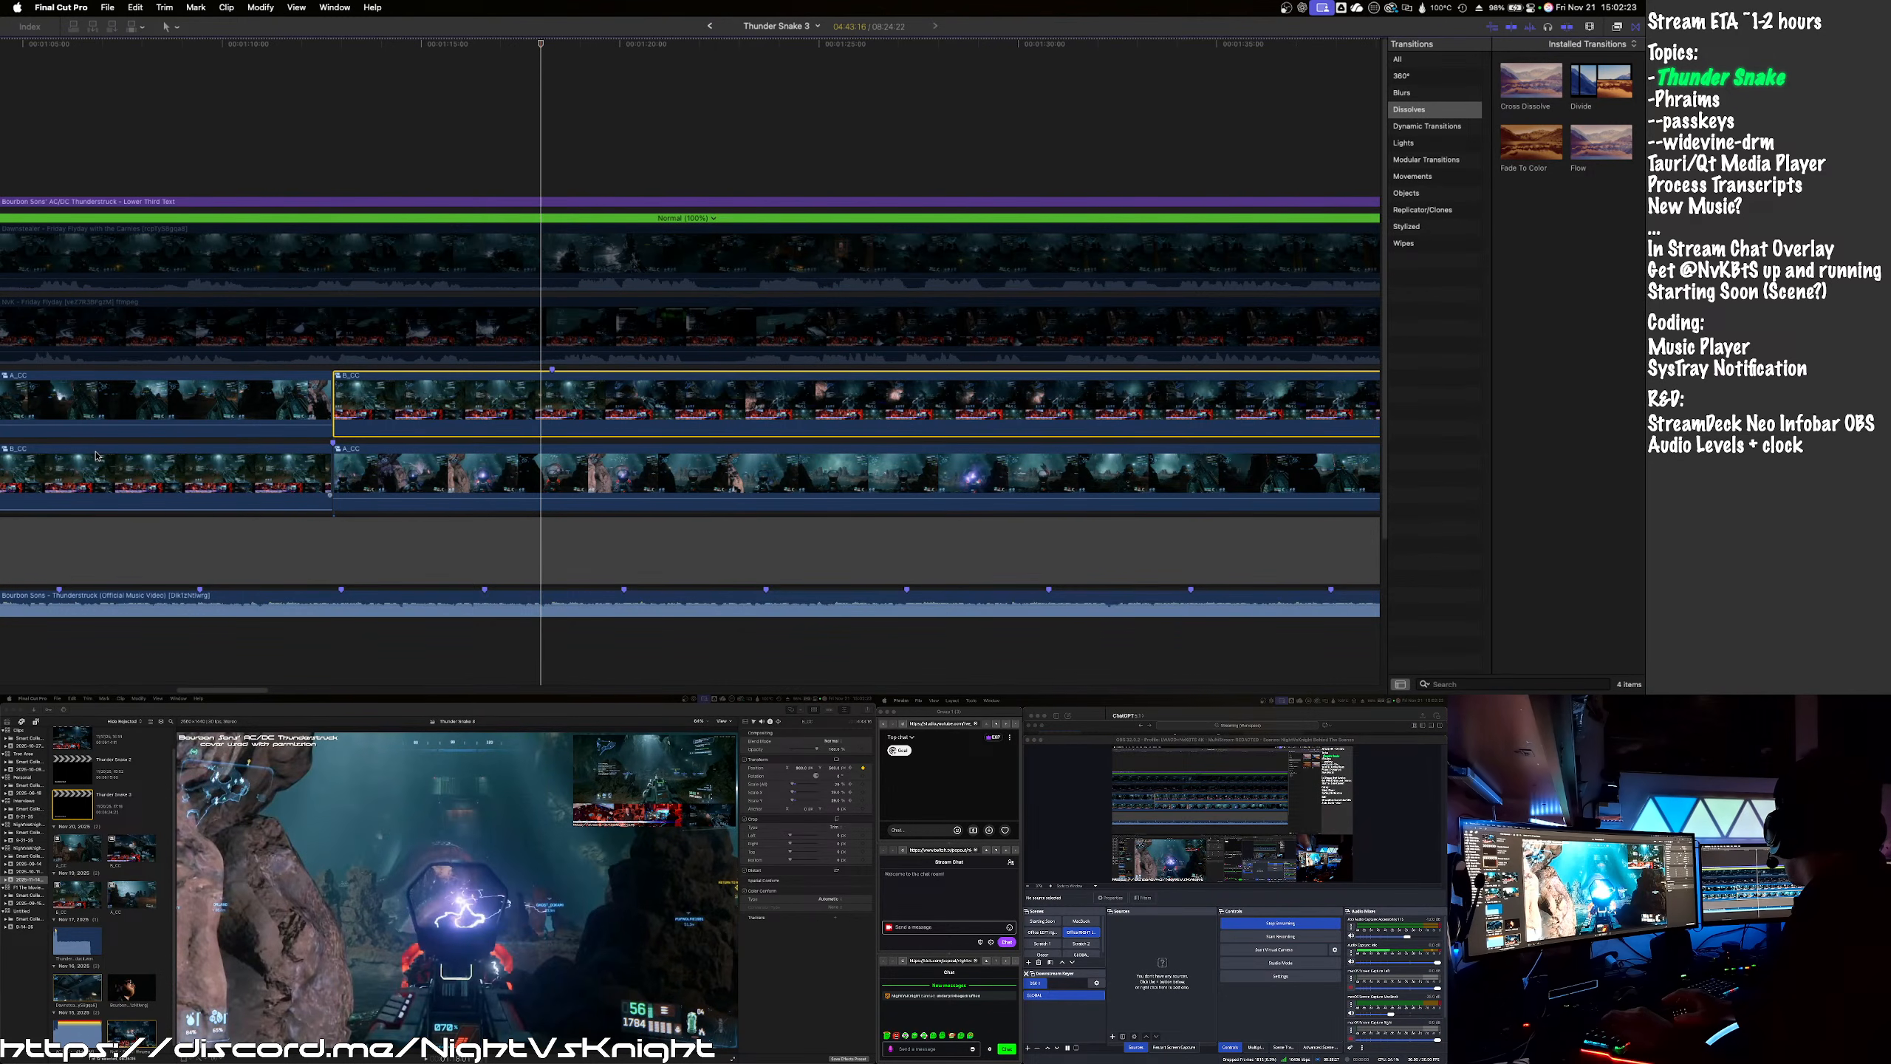
- Undo the clip splits and track move near 1:13 along with that swap's scale and position keyframes
key("super+z")
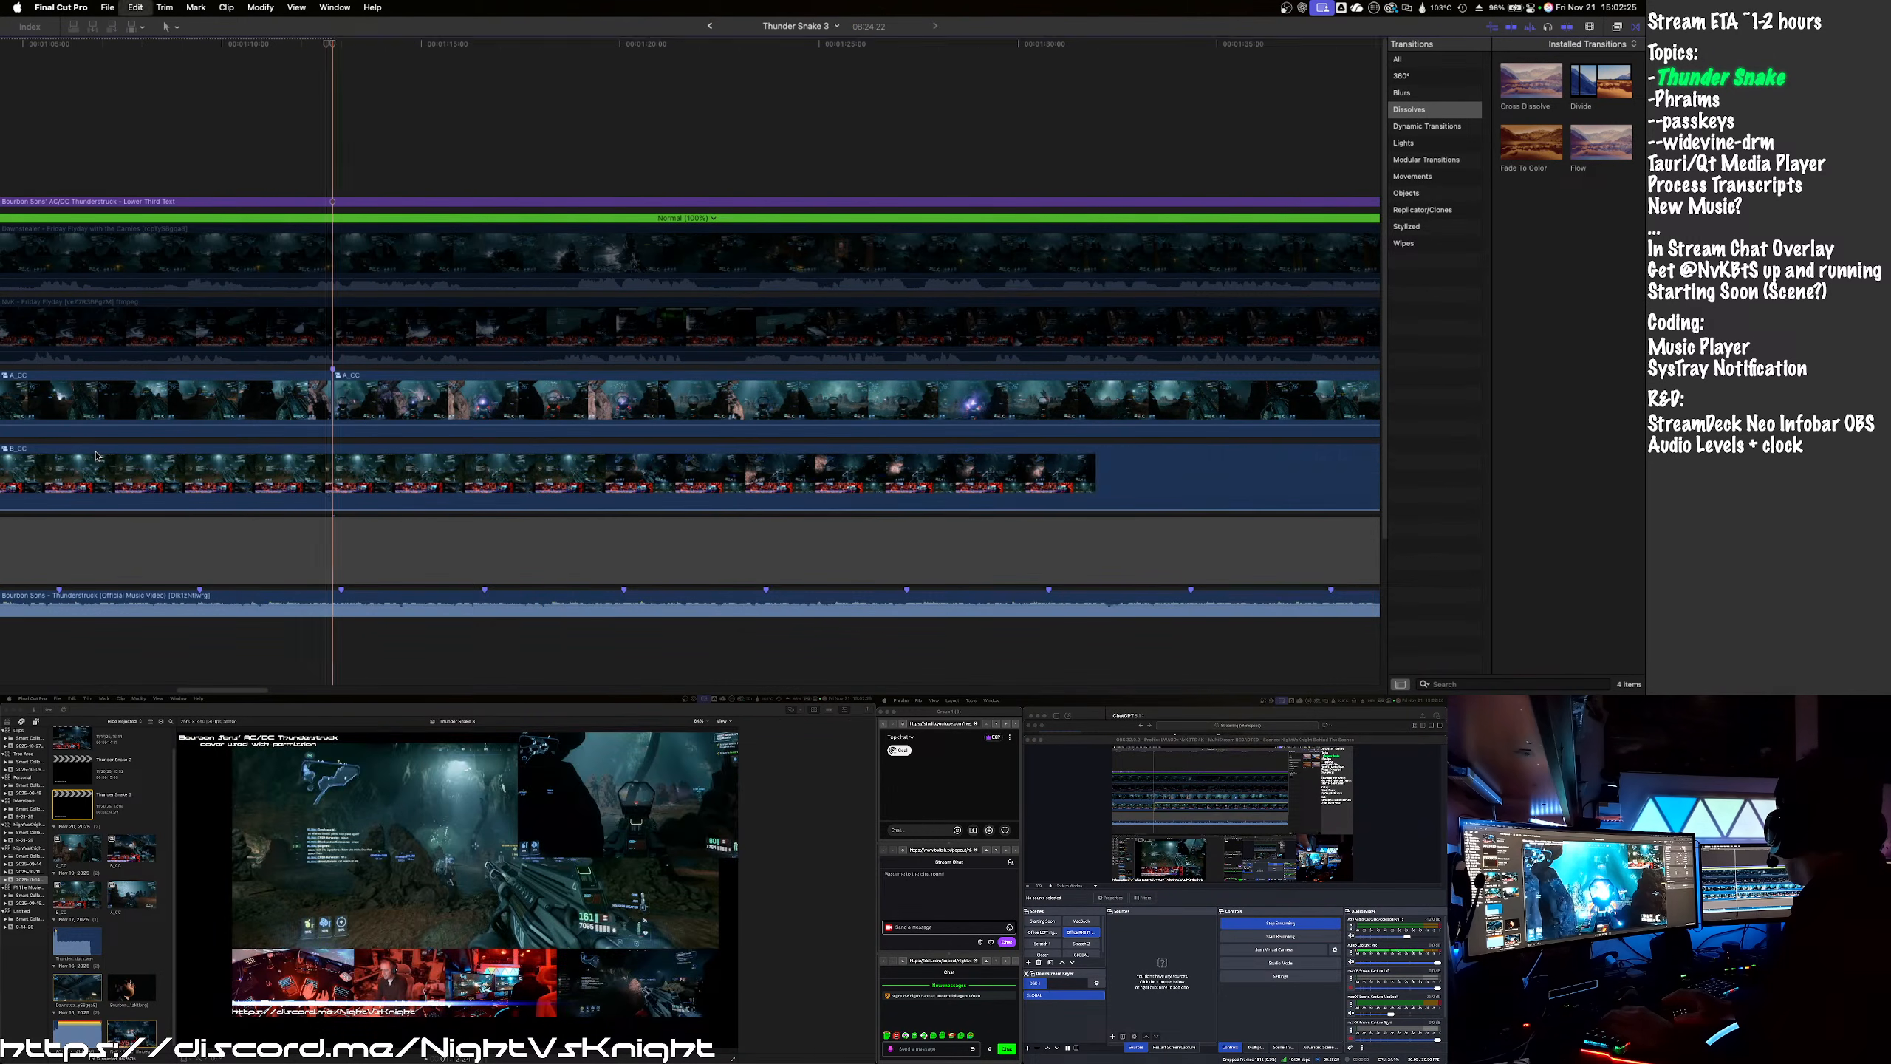
key("super+shift+z")
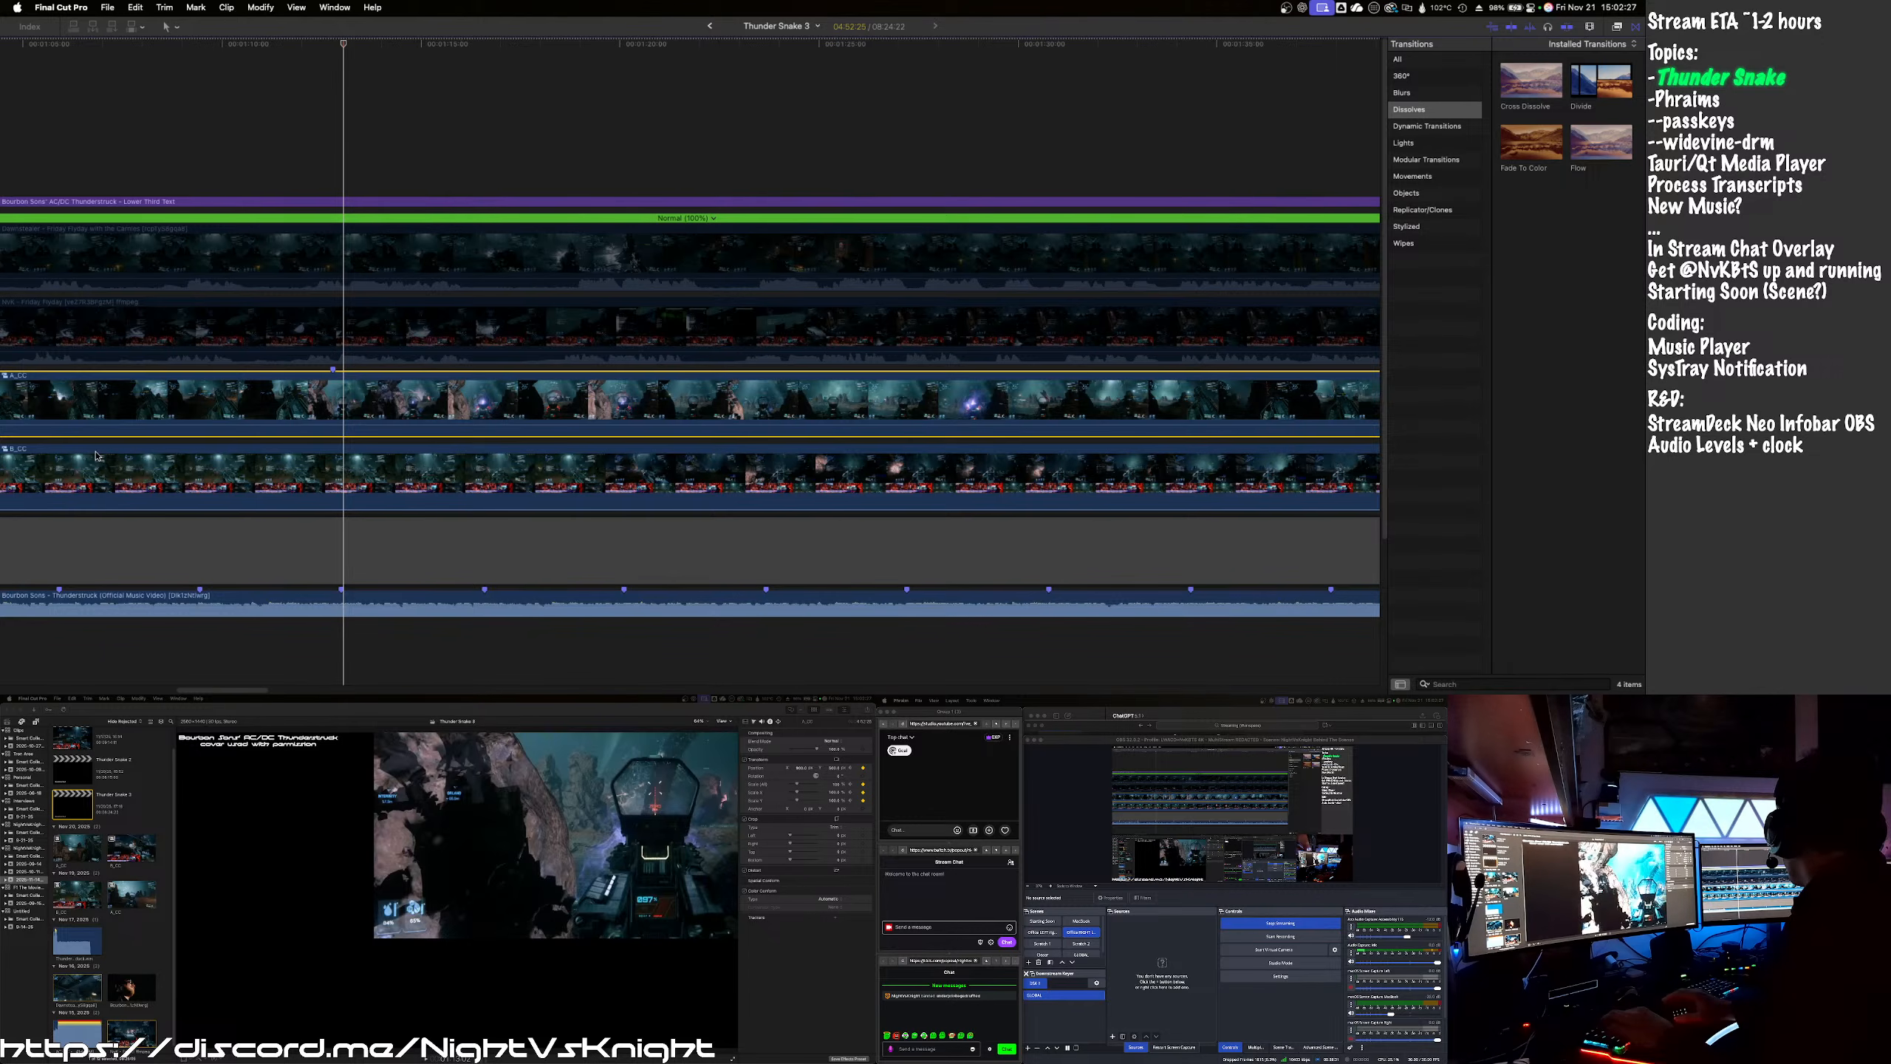
left_click(97, 456)
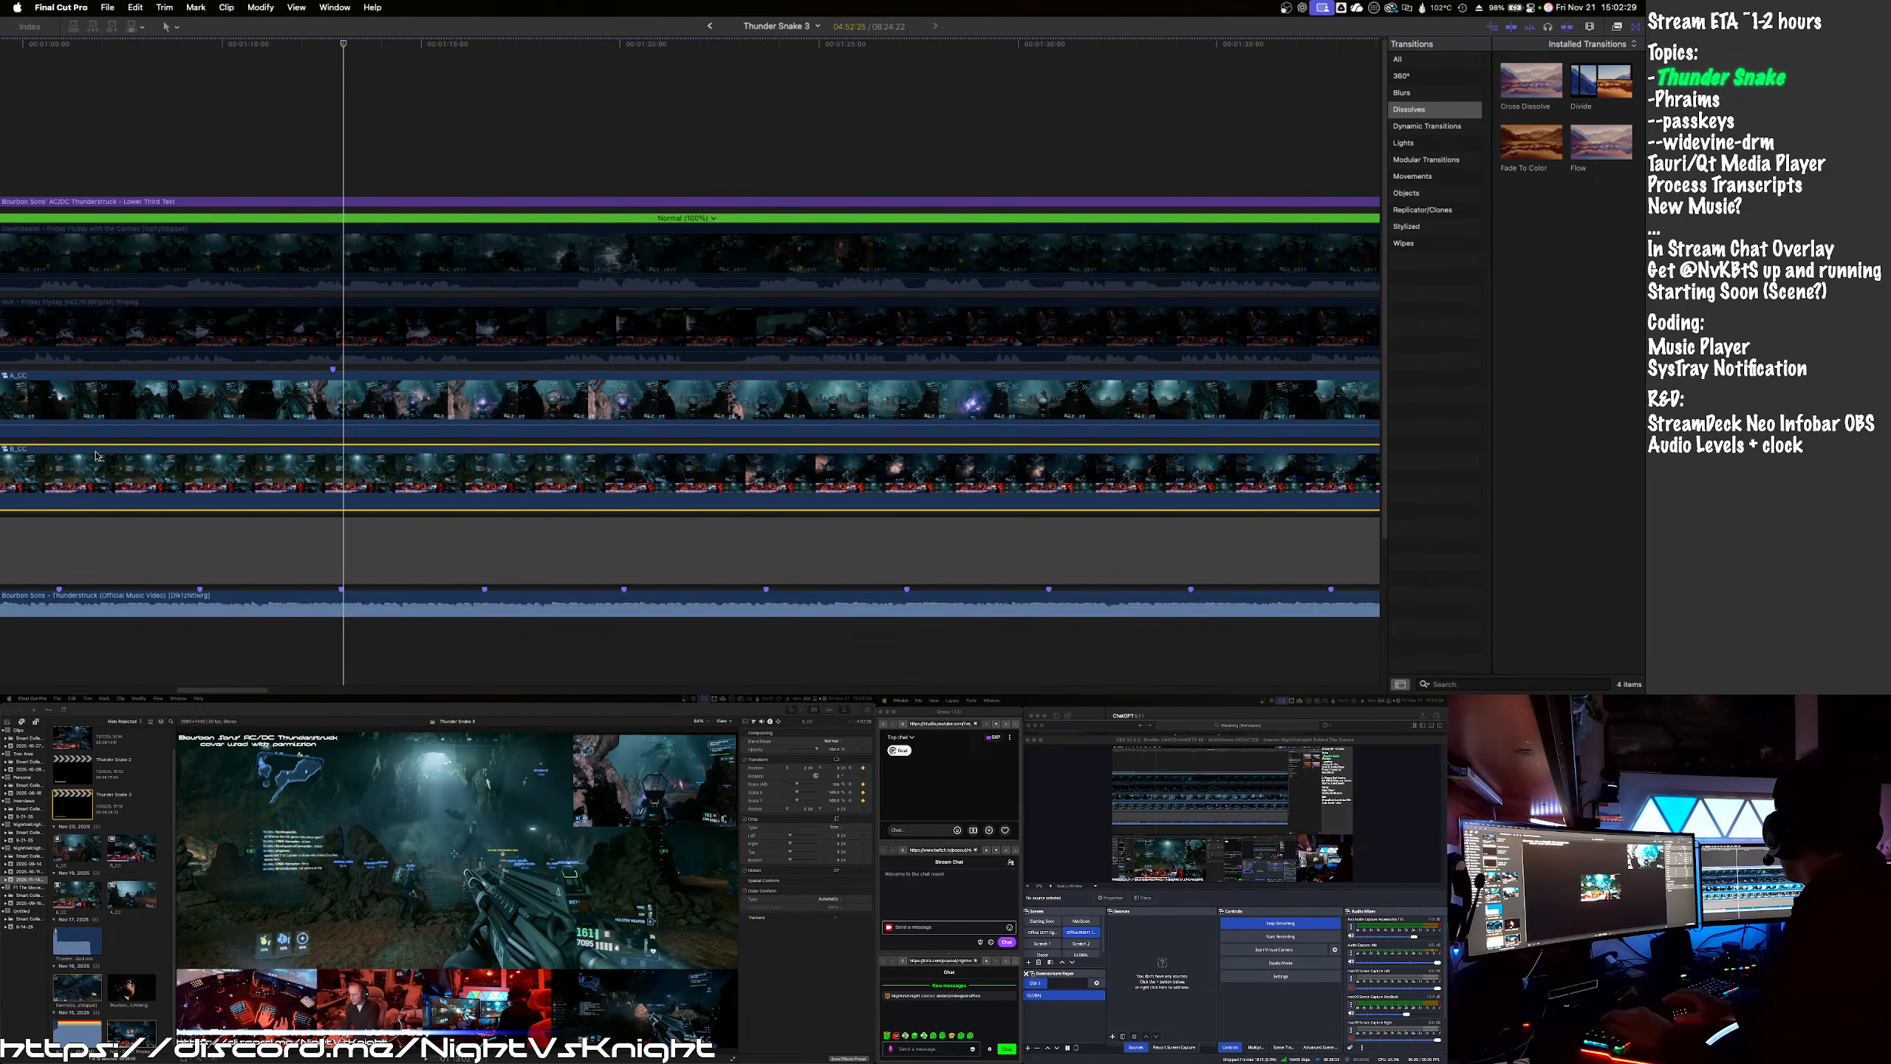
key("super+Up")
key("super+z")
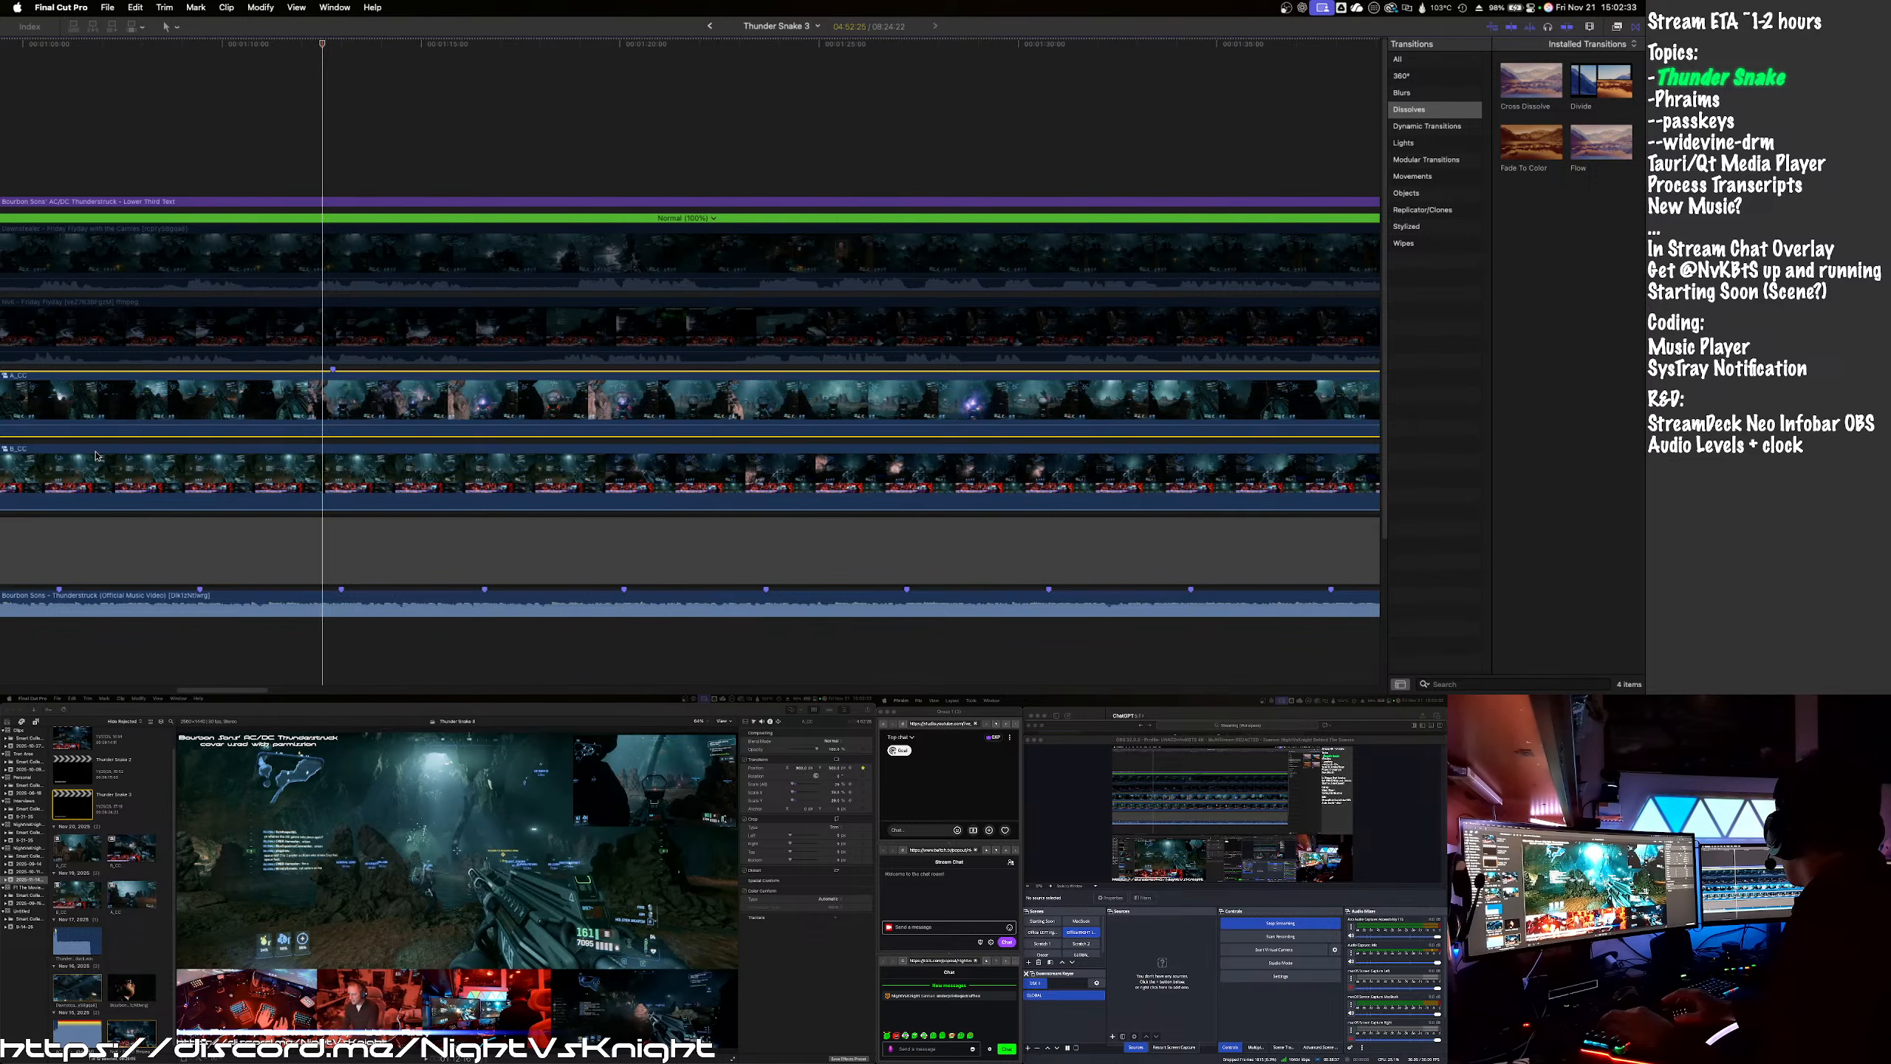
key("super+z")
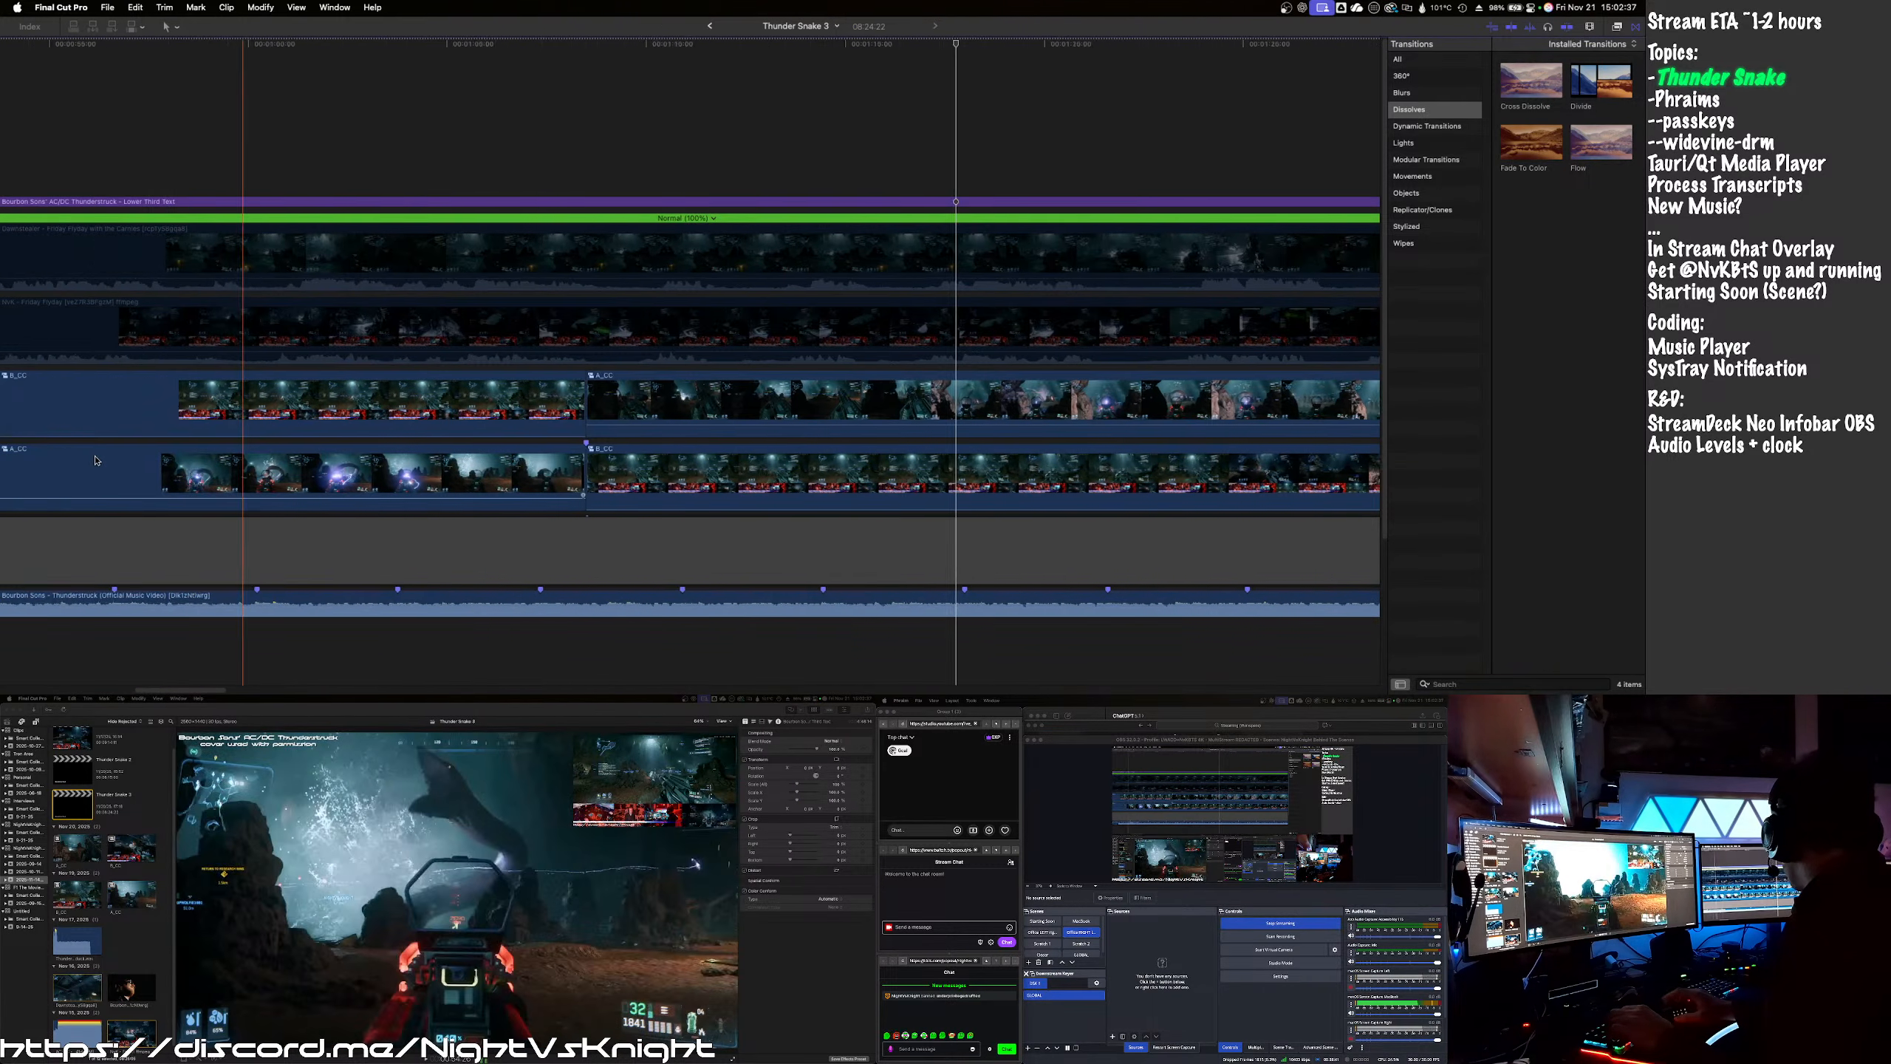
- Play back the video from before the earlier swaps through the one near 1:03 to review their timing
scroll(96, 461, "left", 5)
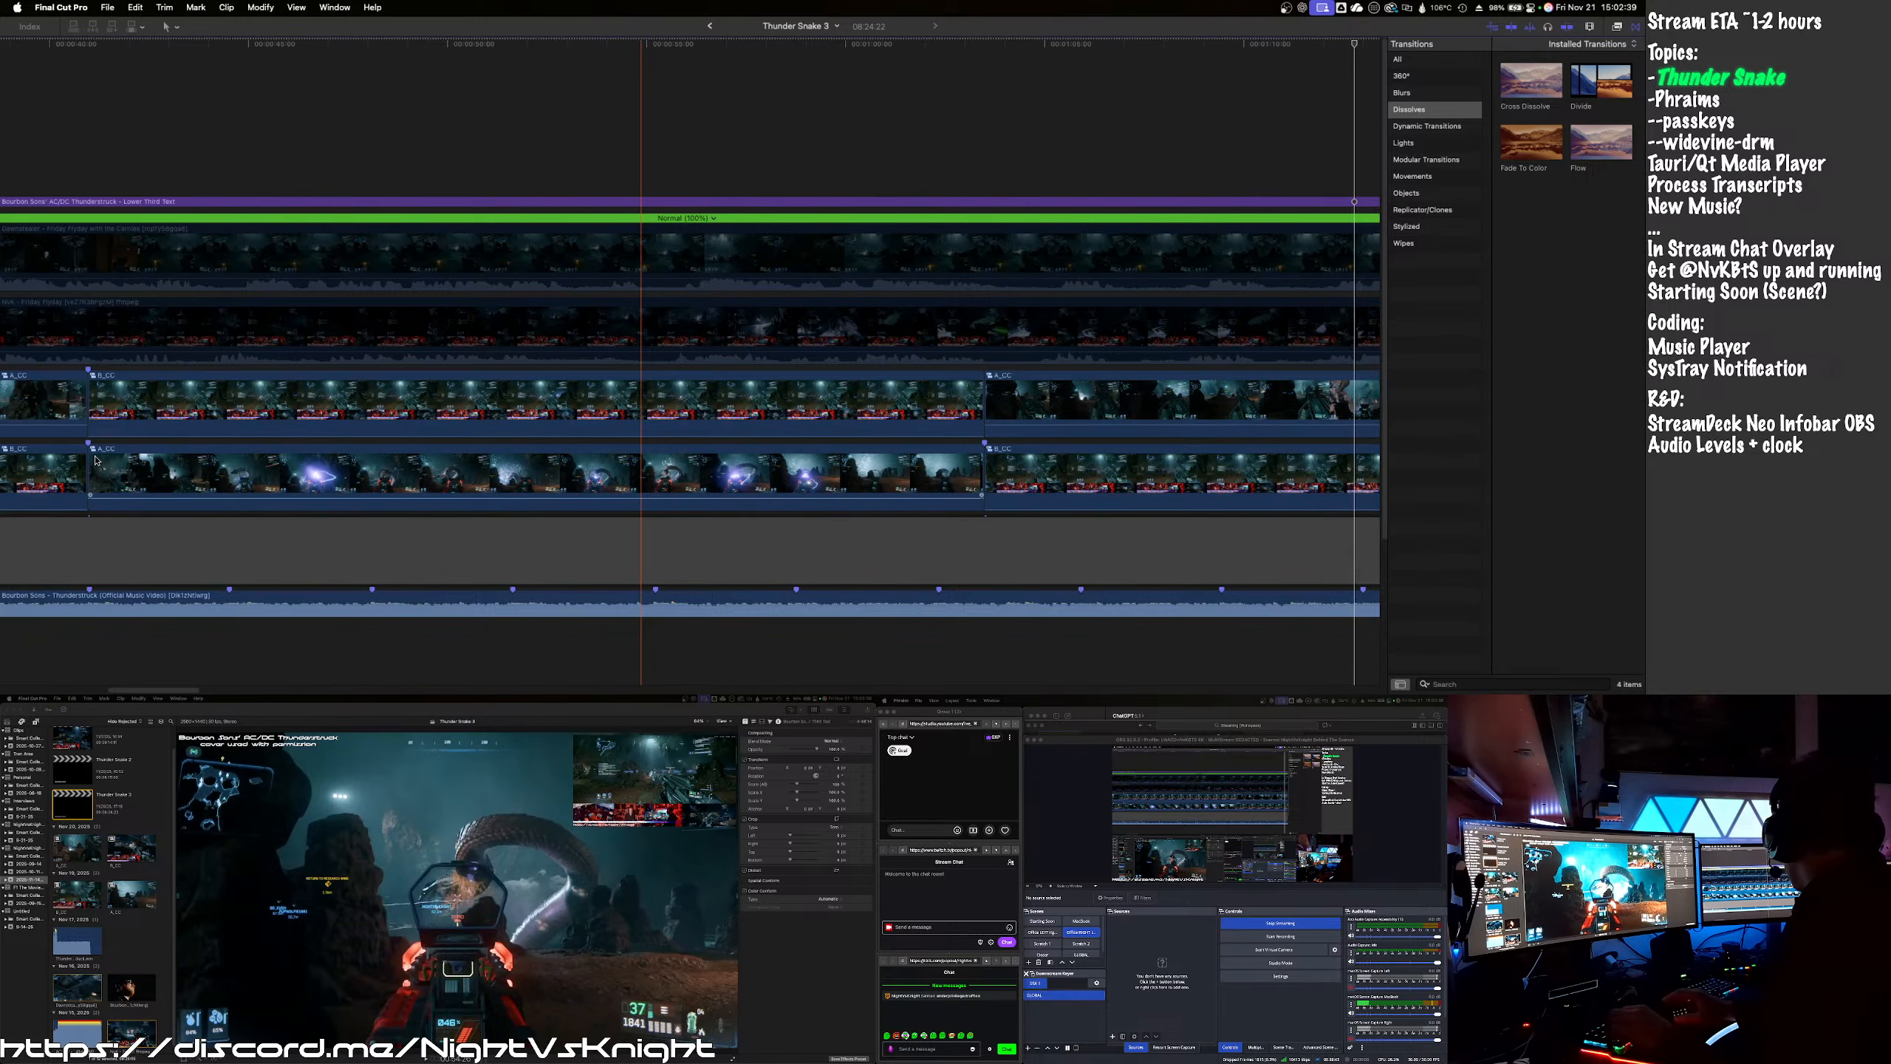
left_click(184, 464)
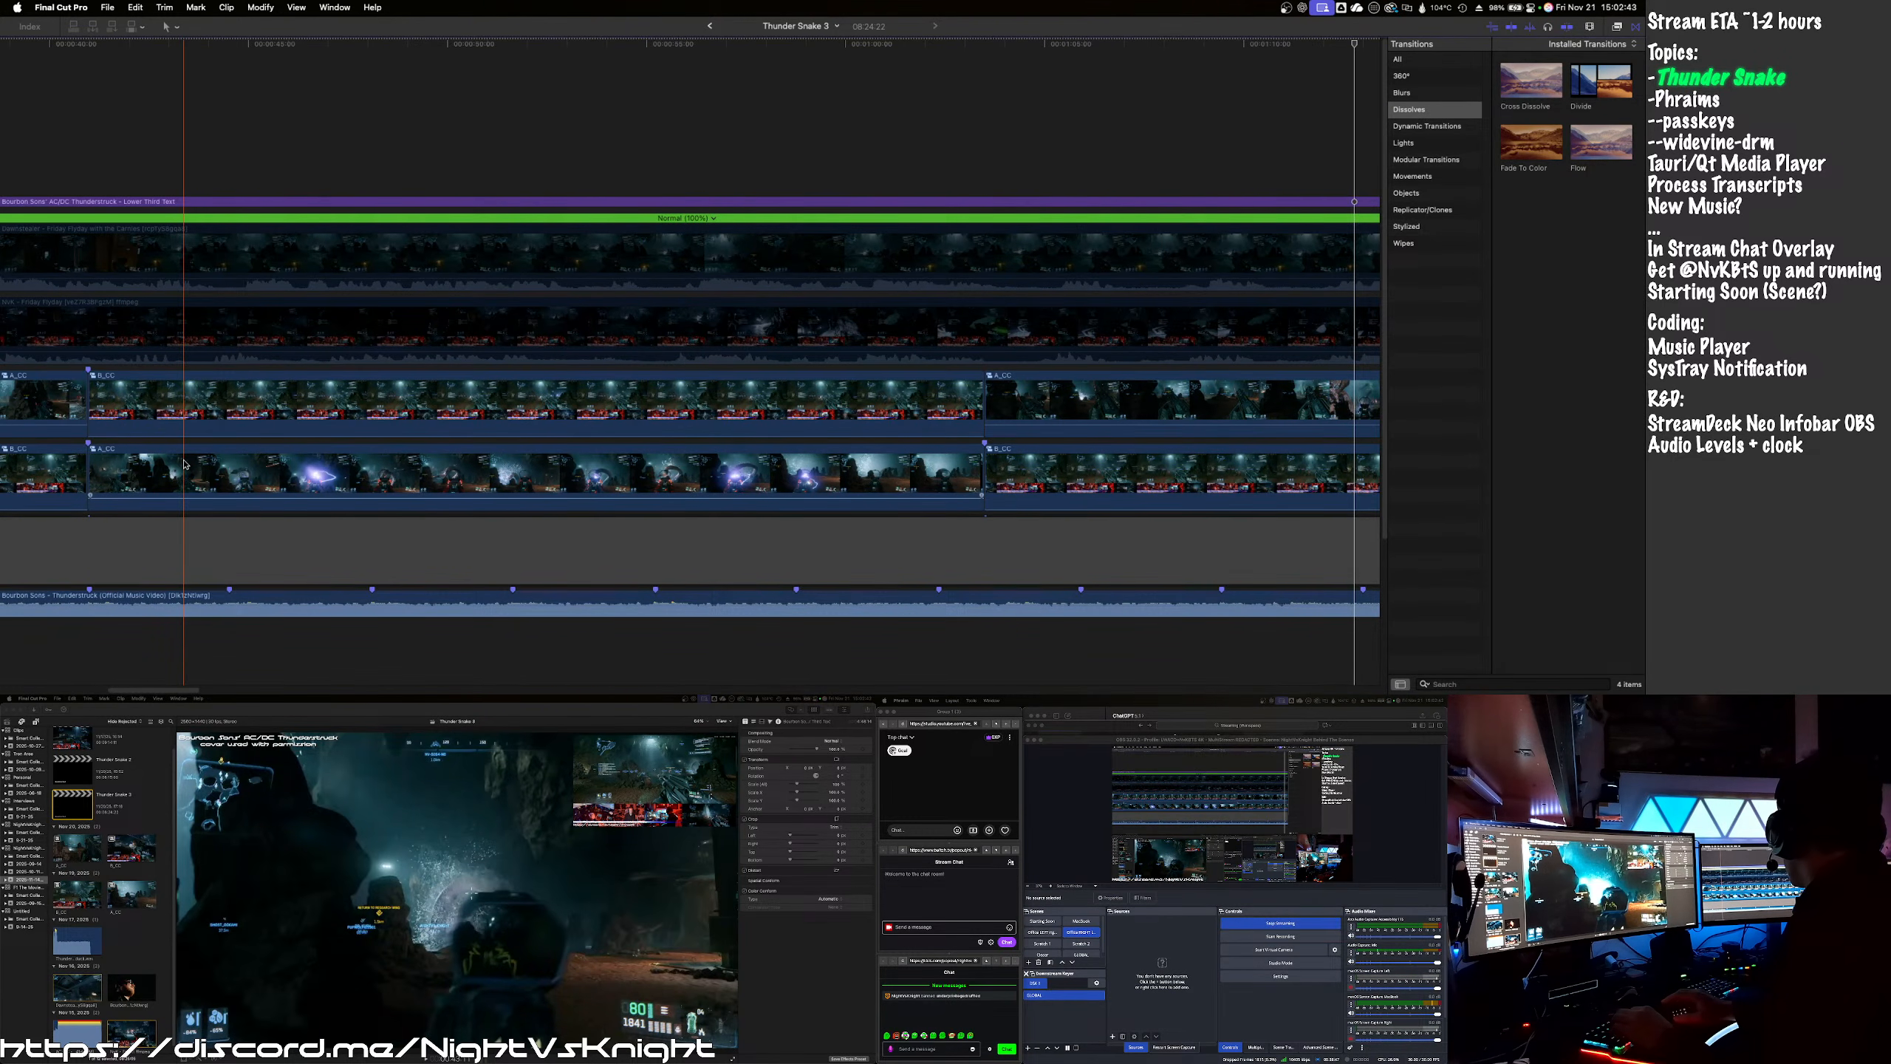
scroll(184, 464, "left", 10)
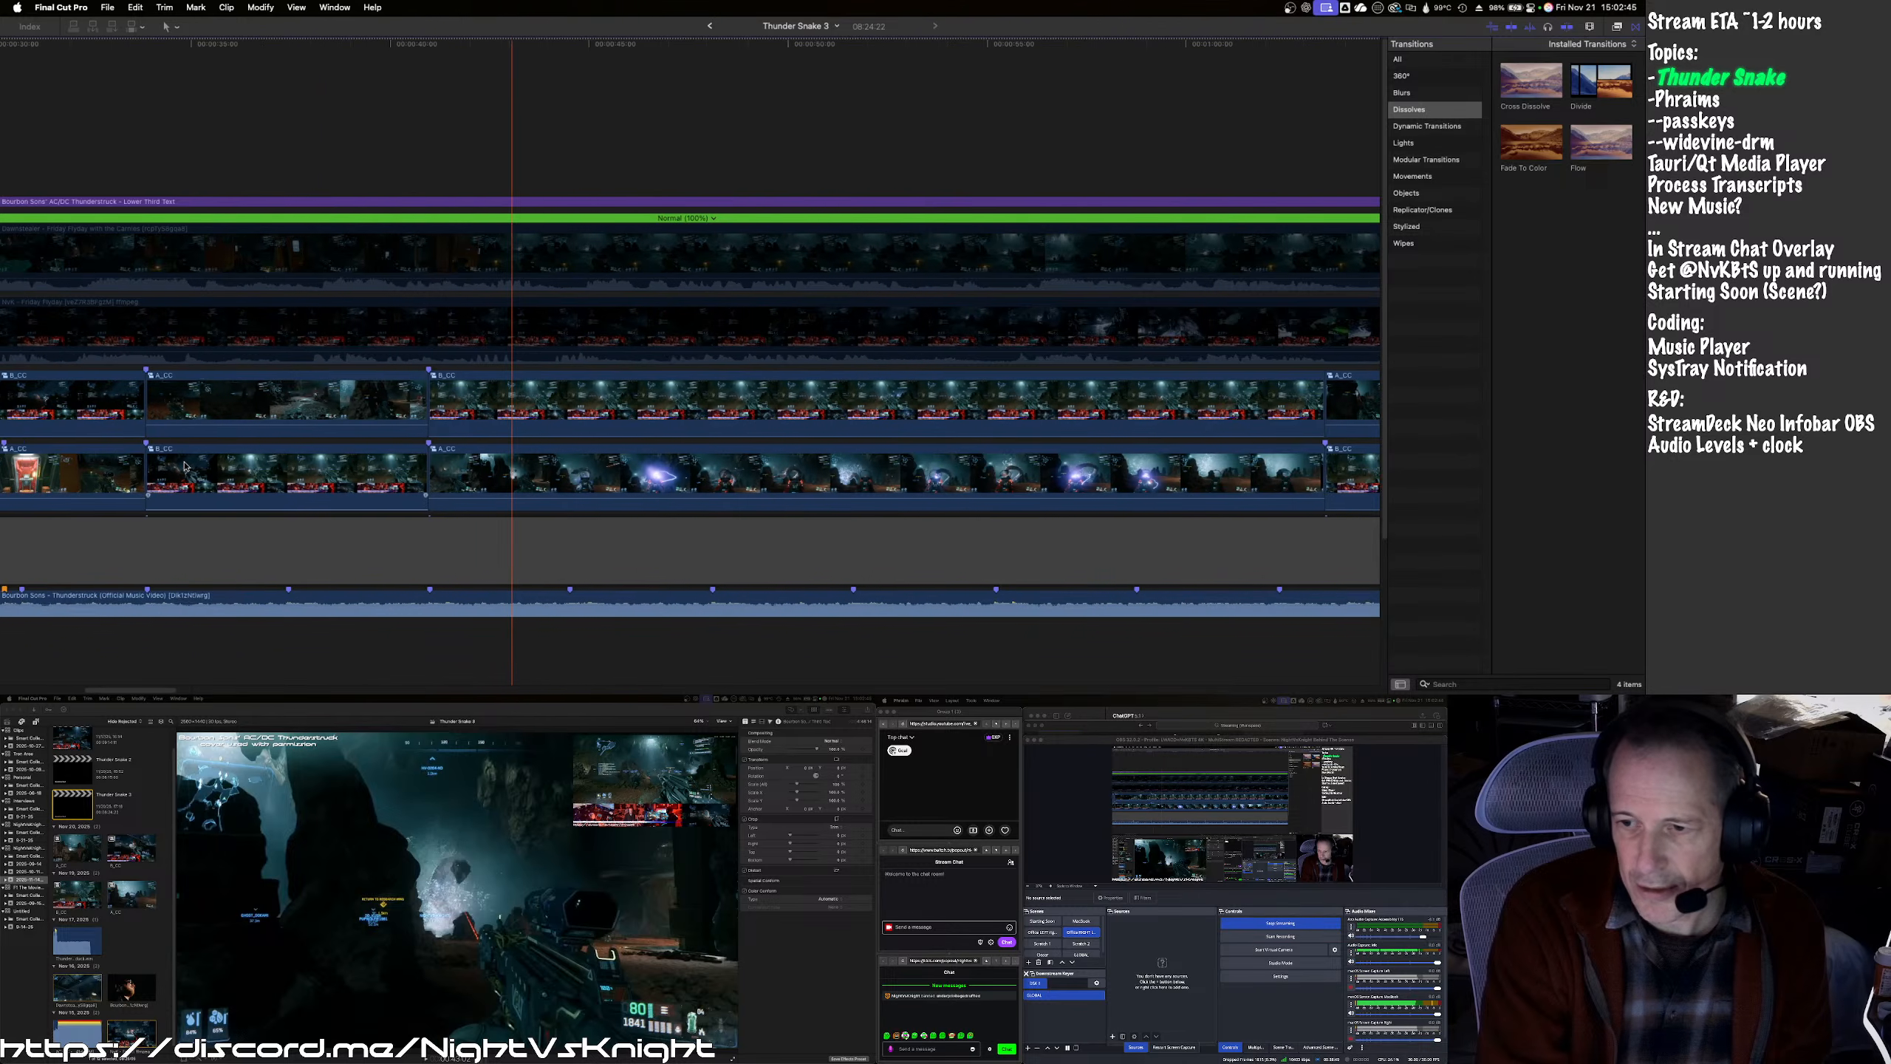
left_click(186, 466)
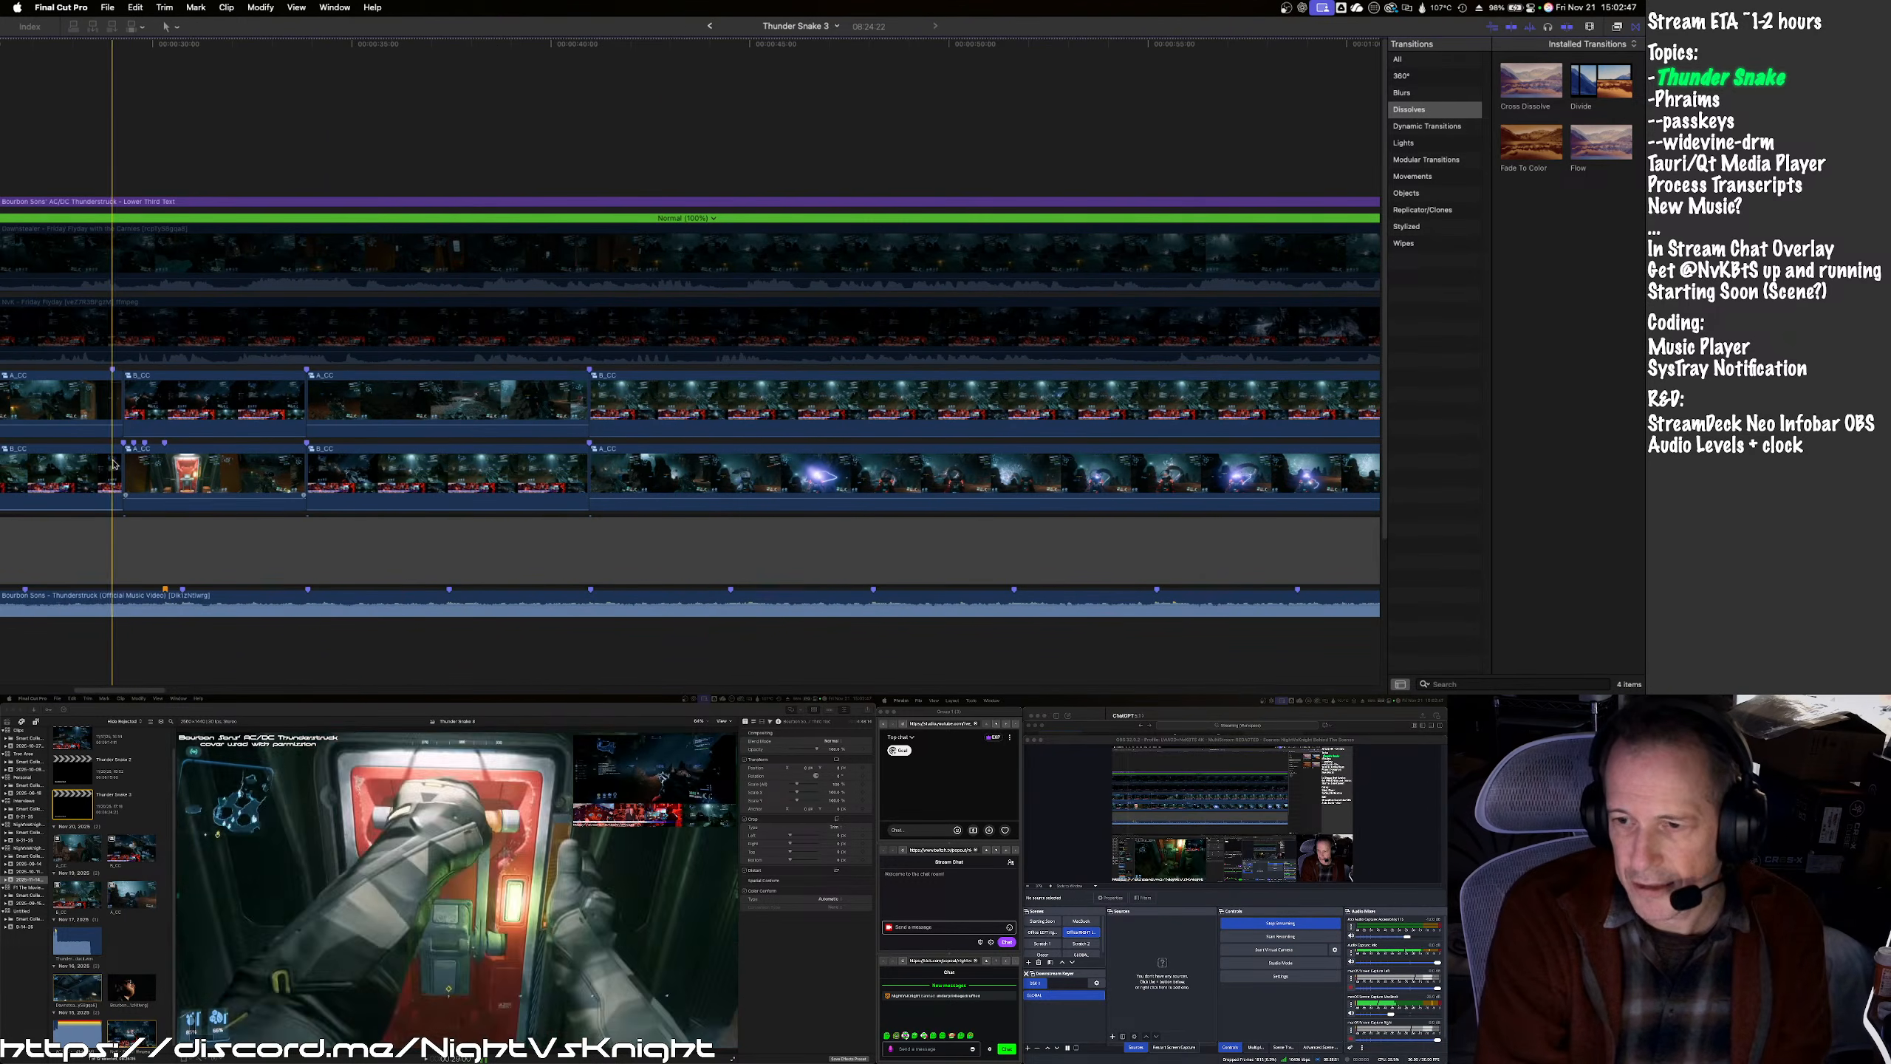
left_click(85, 466)
key("space")
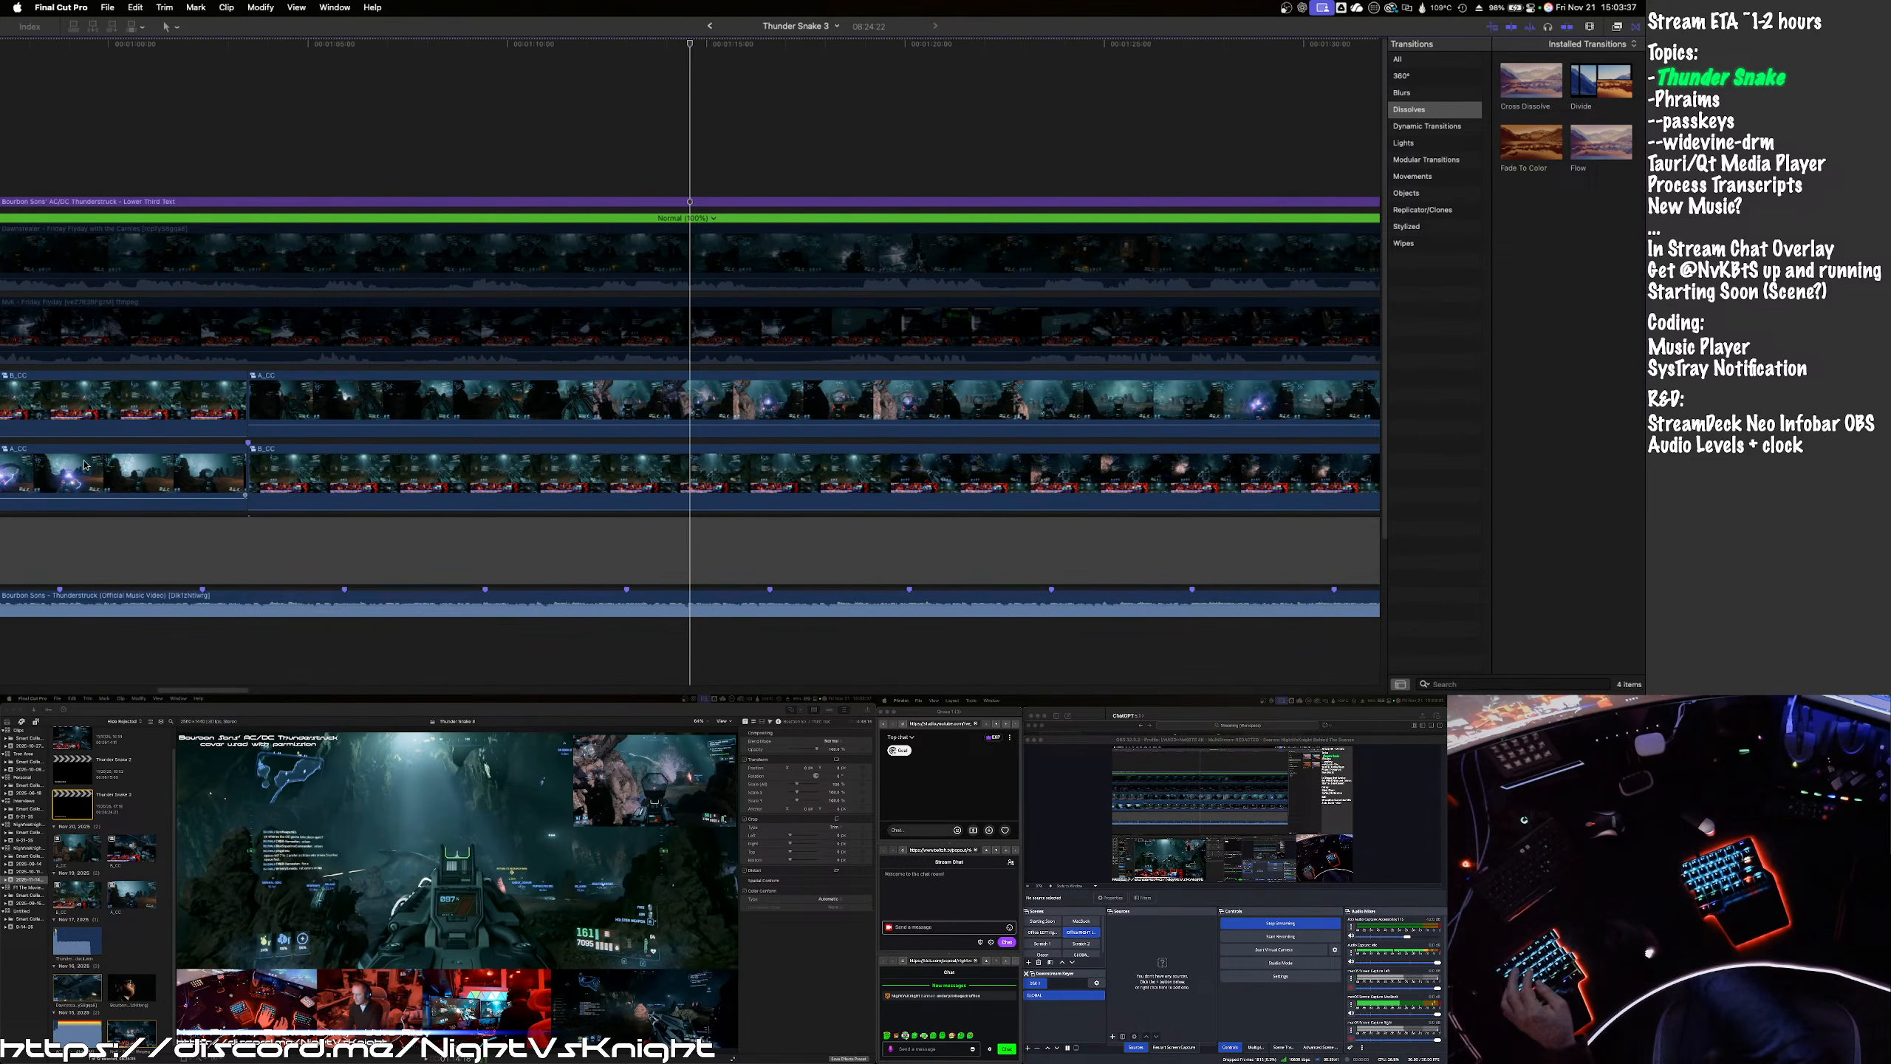
- Undo the clip splits and track move near 1:03 along with that swap's scale and position keyframes
key("super+z")
key("super+z")
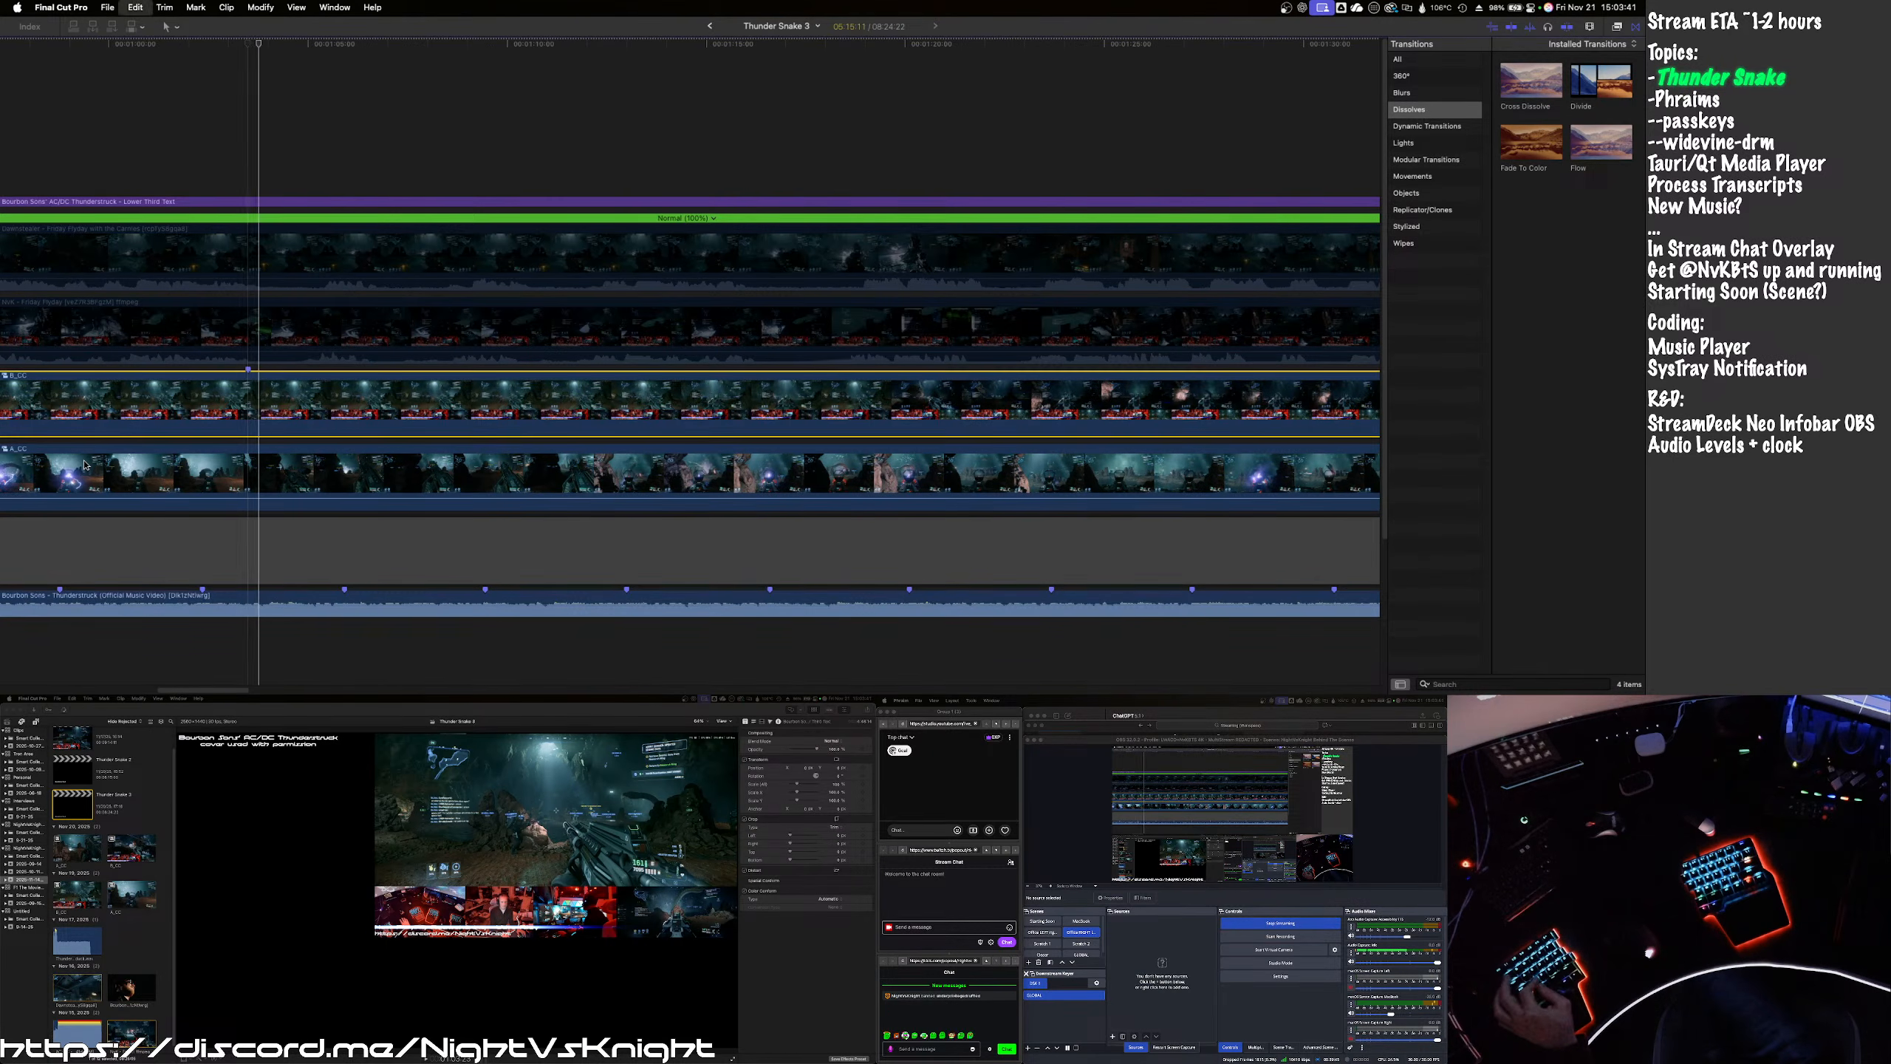
key("space")
left_click(84, 465)
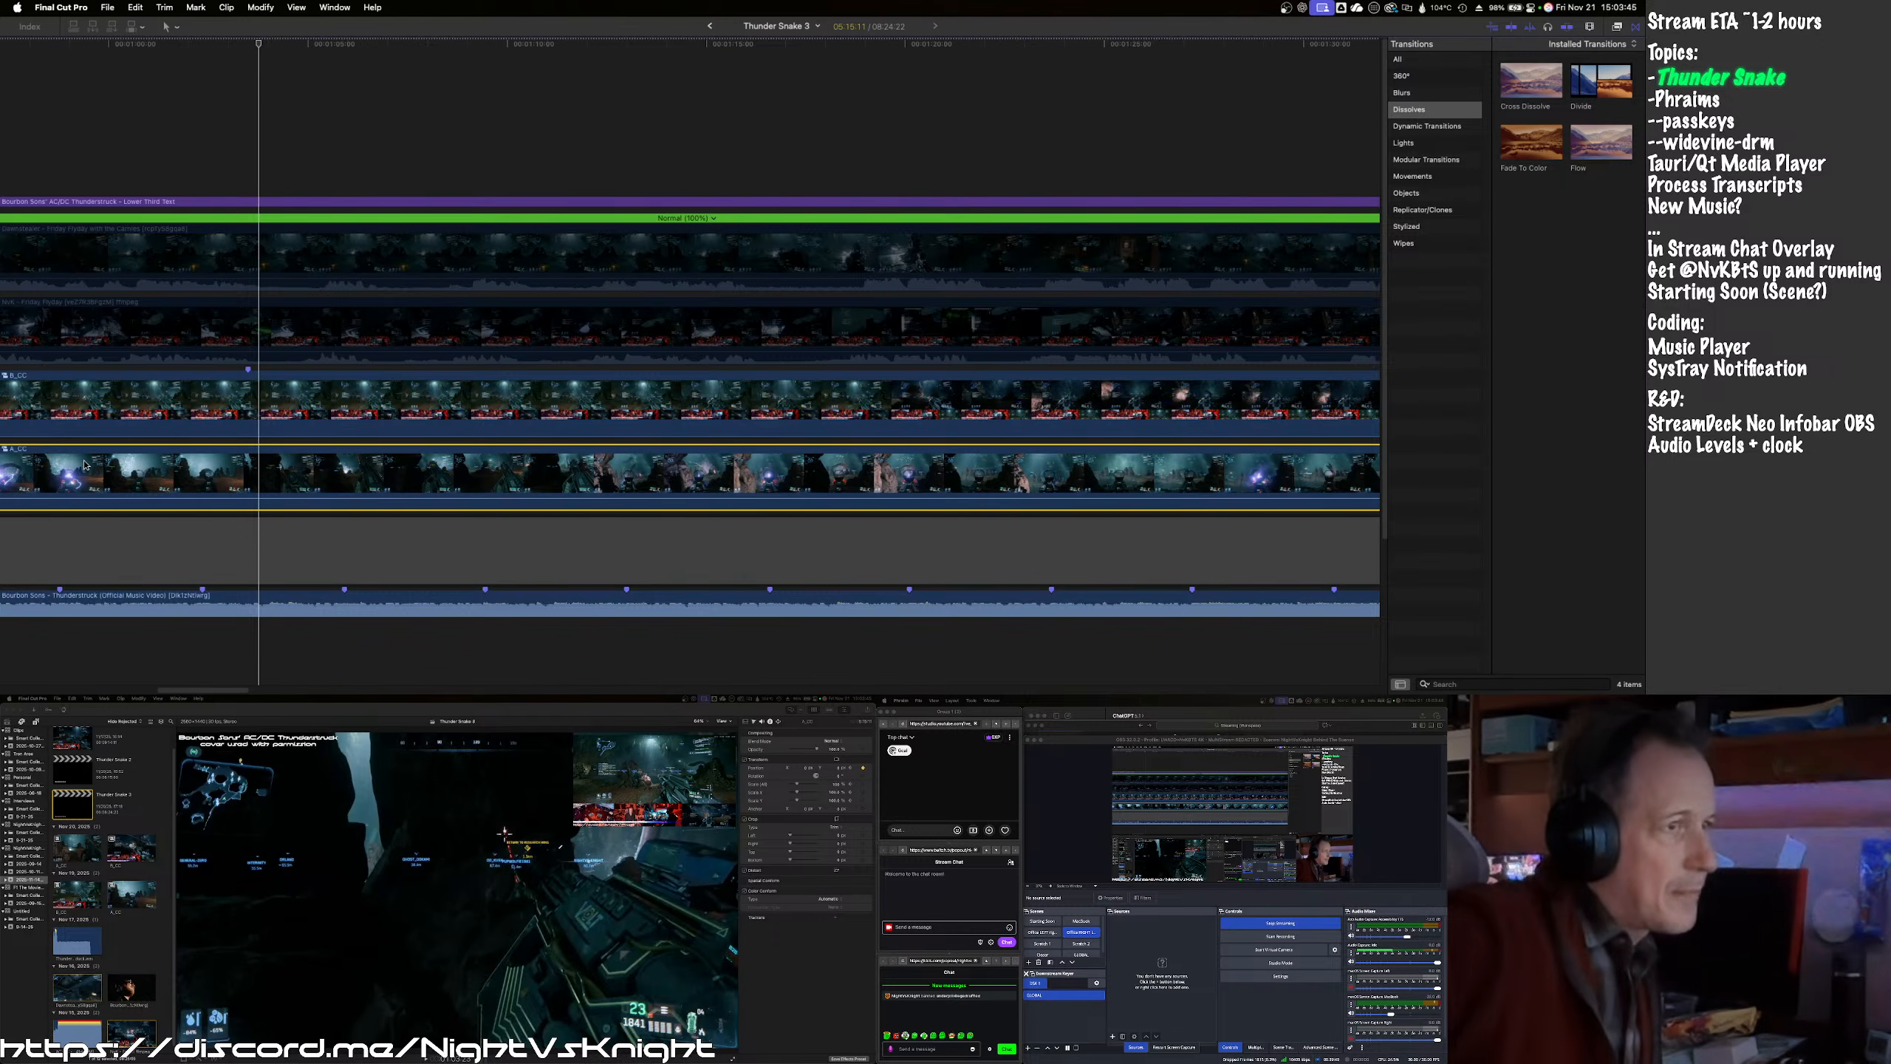
key("super+Up")
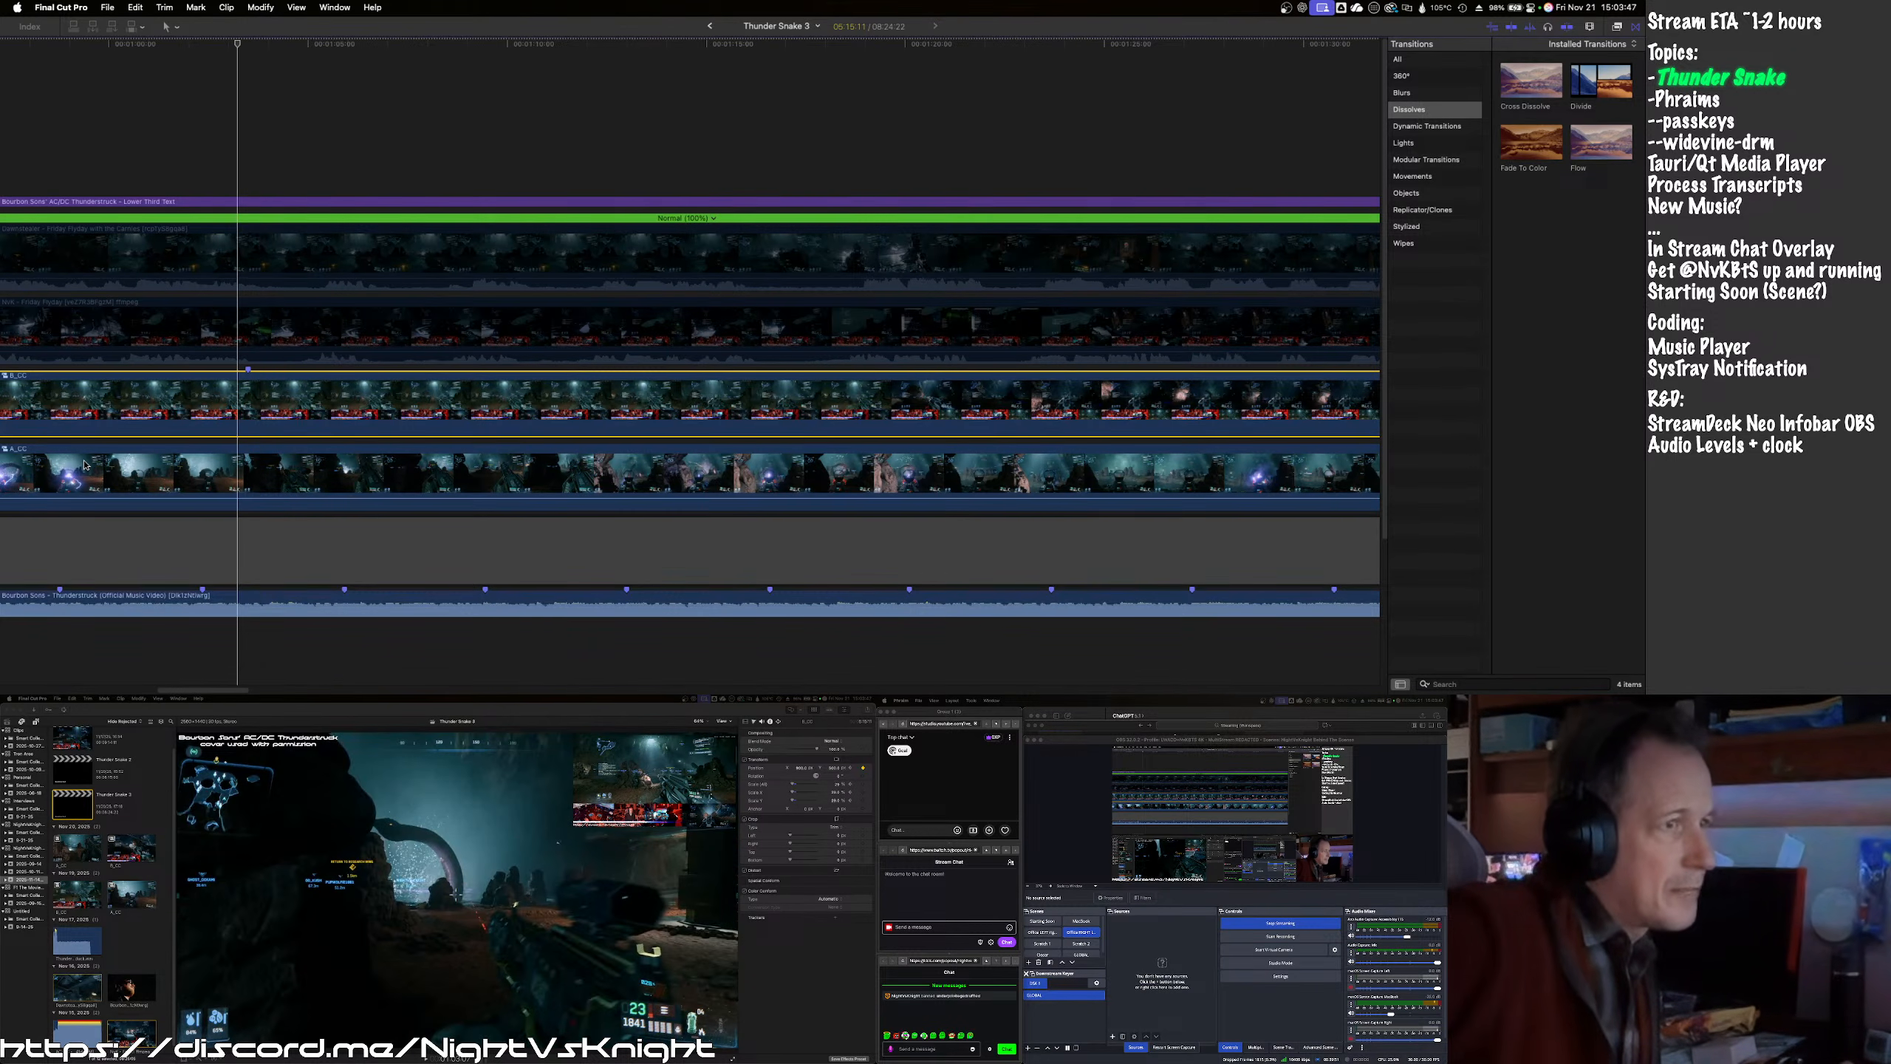
key("super+Down")
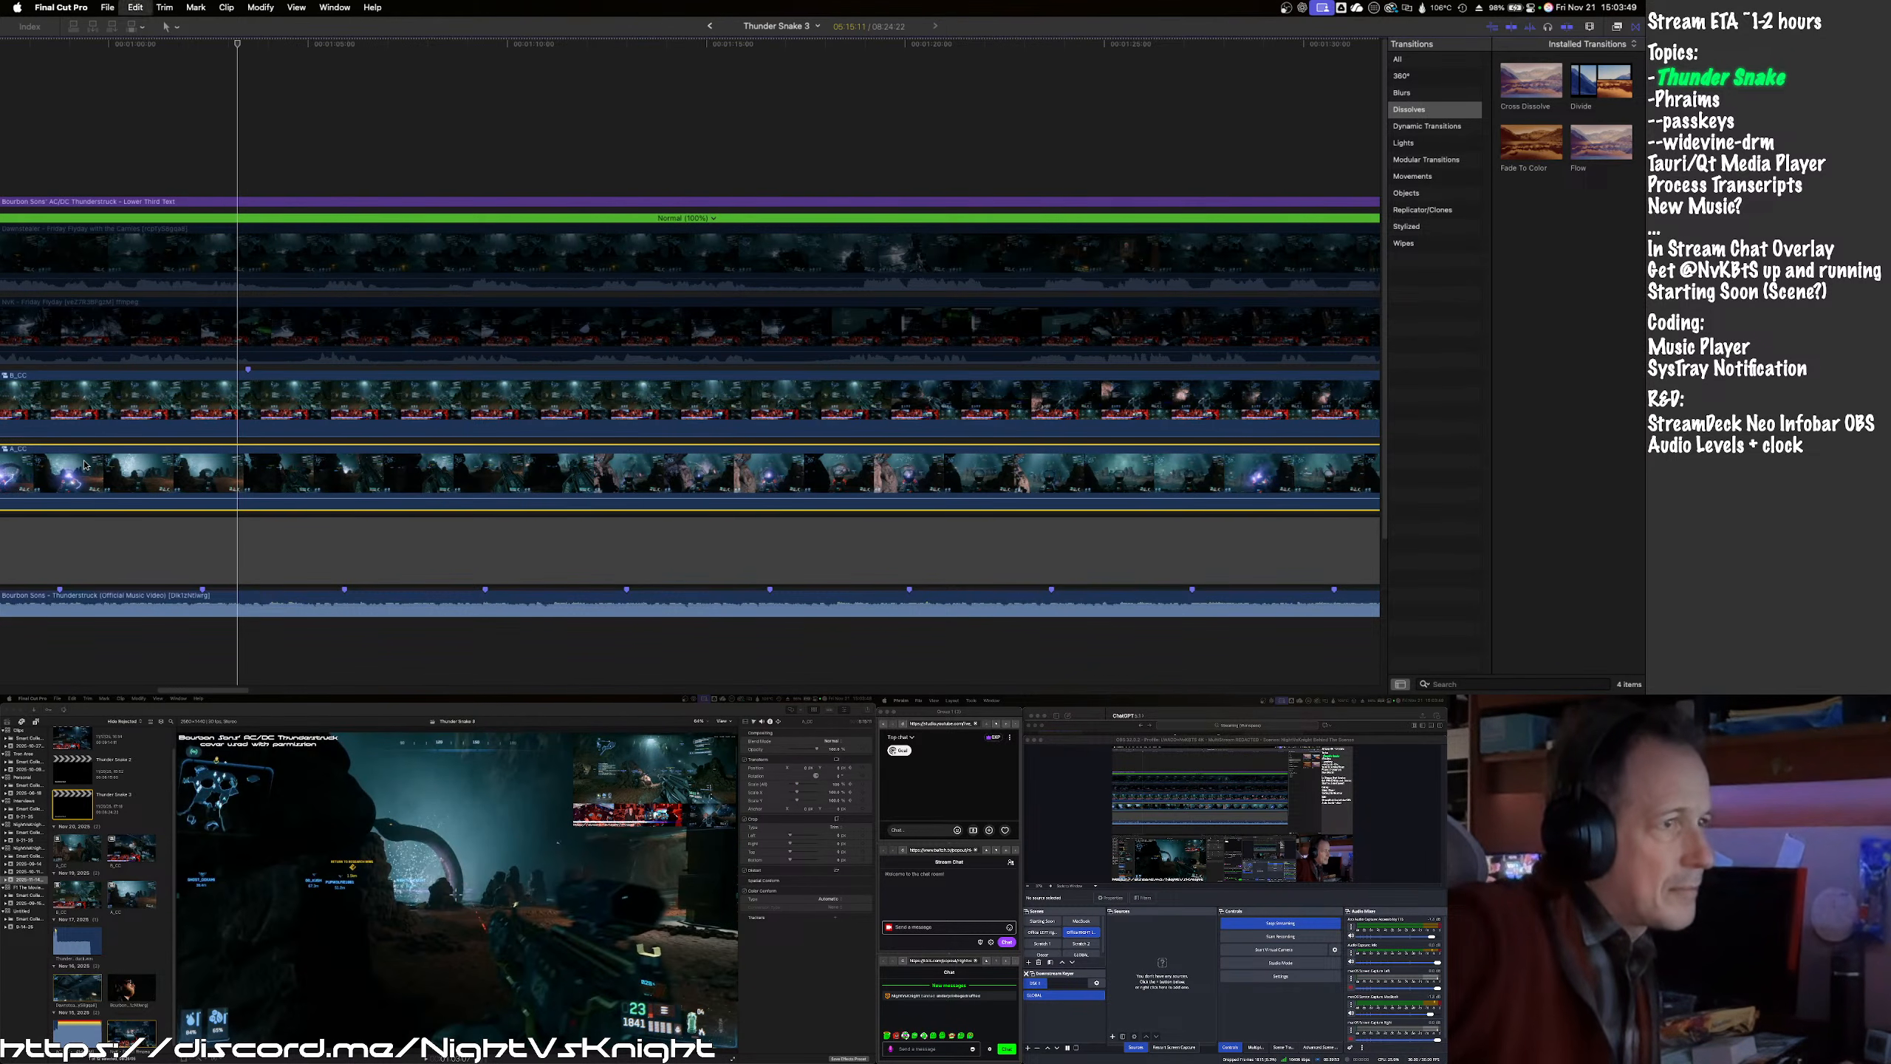
key("space")
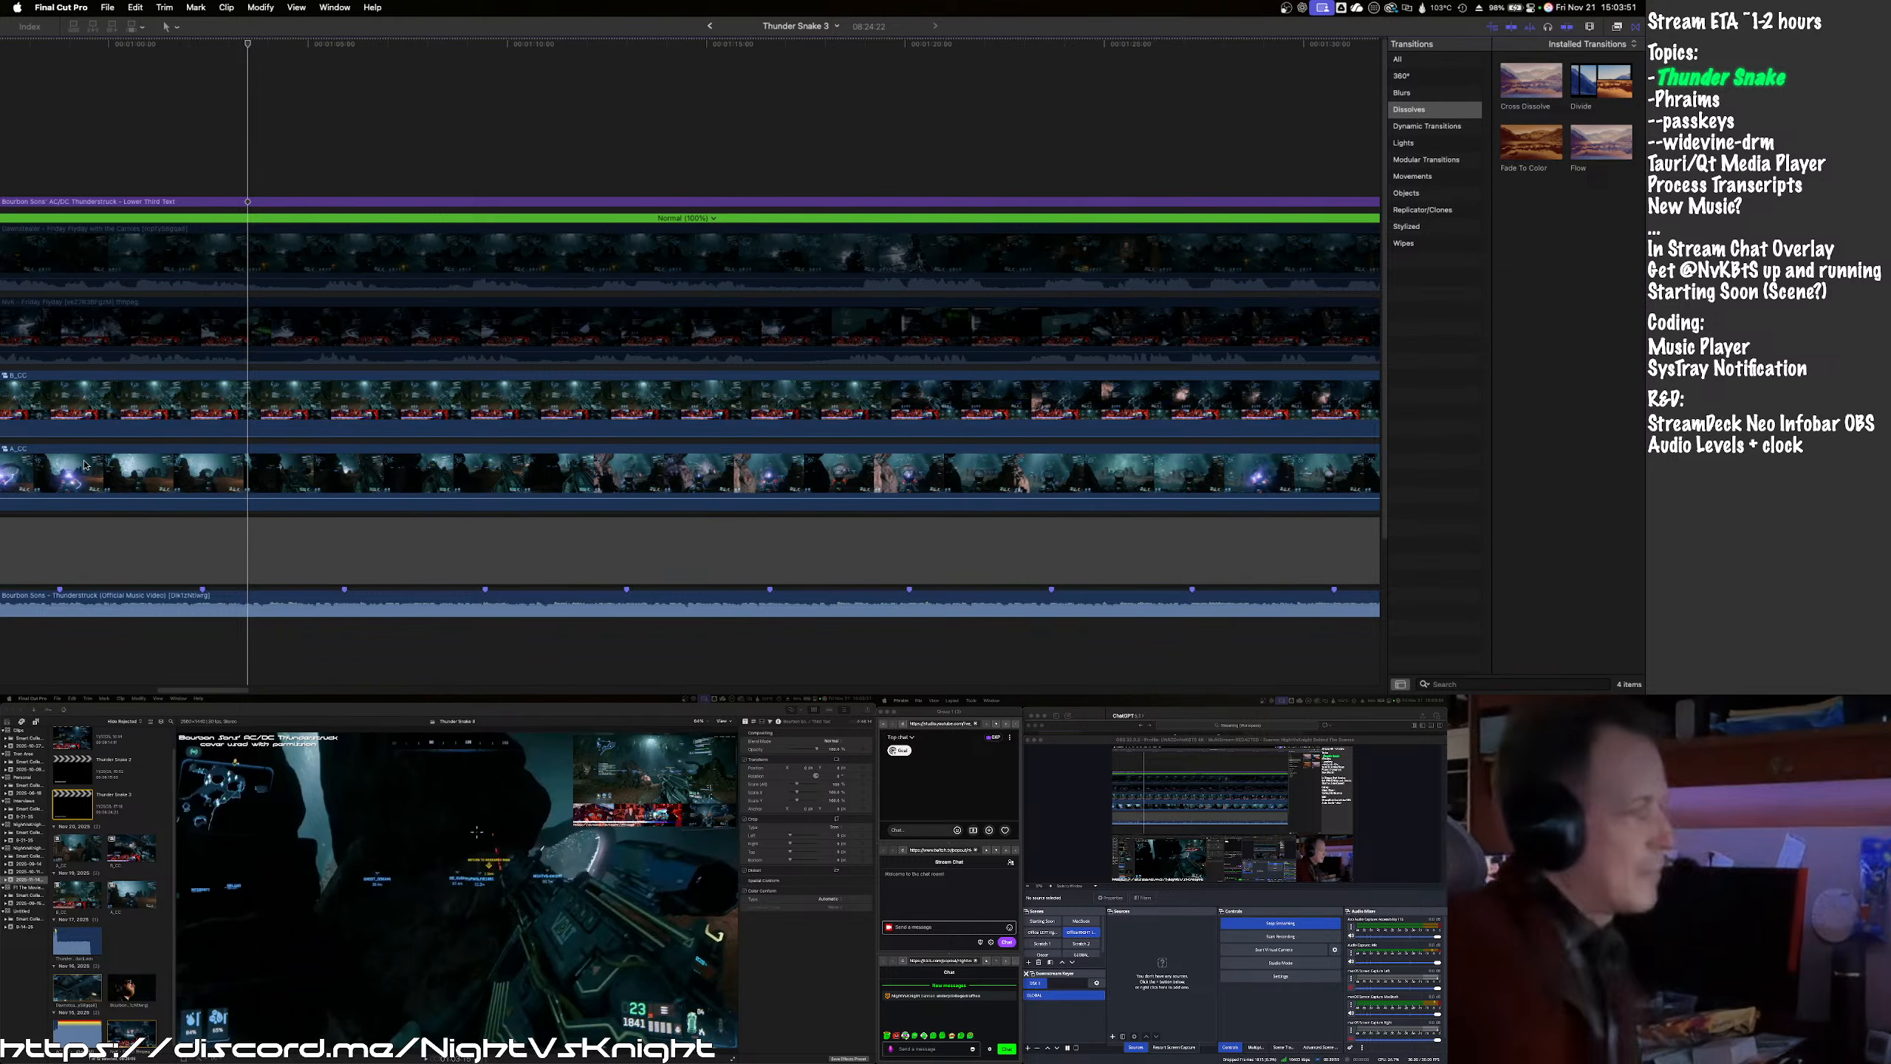
- Play back the unsplit A_CC and B_CC clips past 1:03 and look back over the footage that follows
scroll(144, 432, "left", 5)
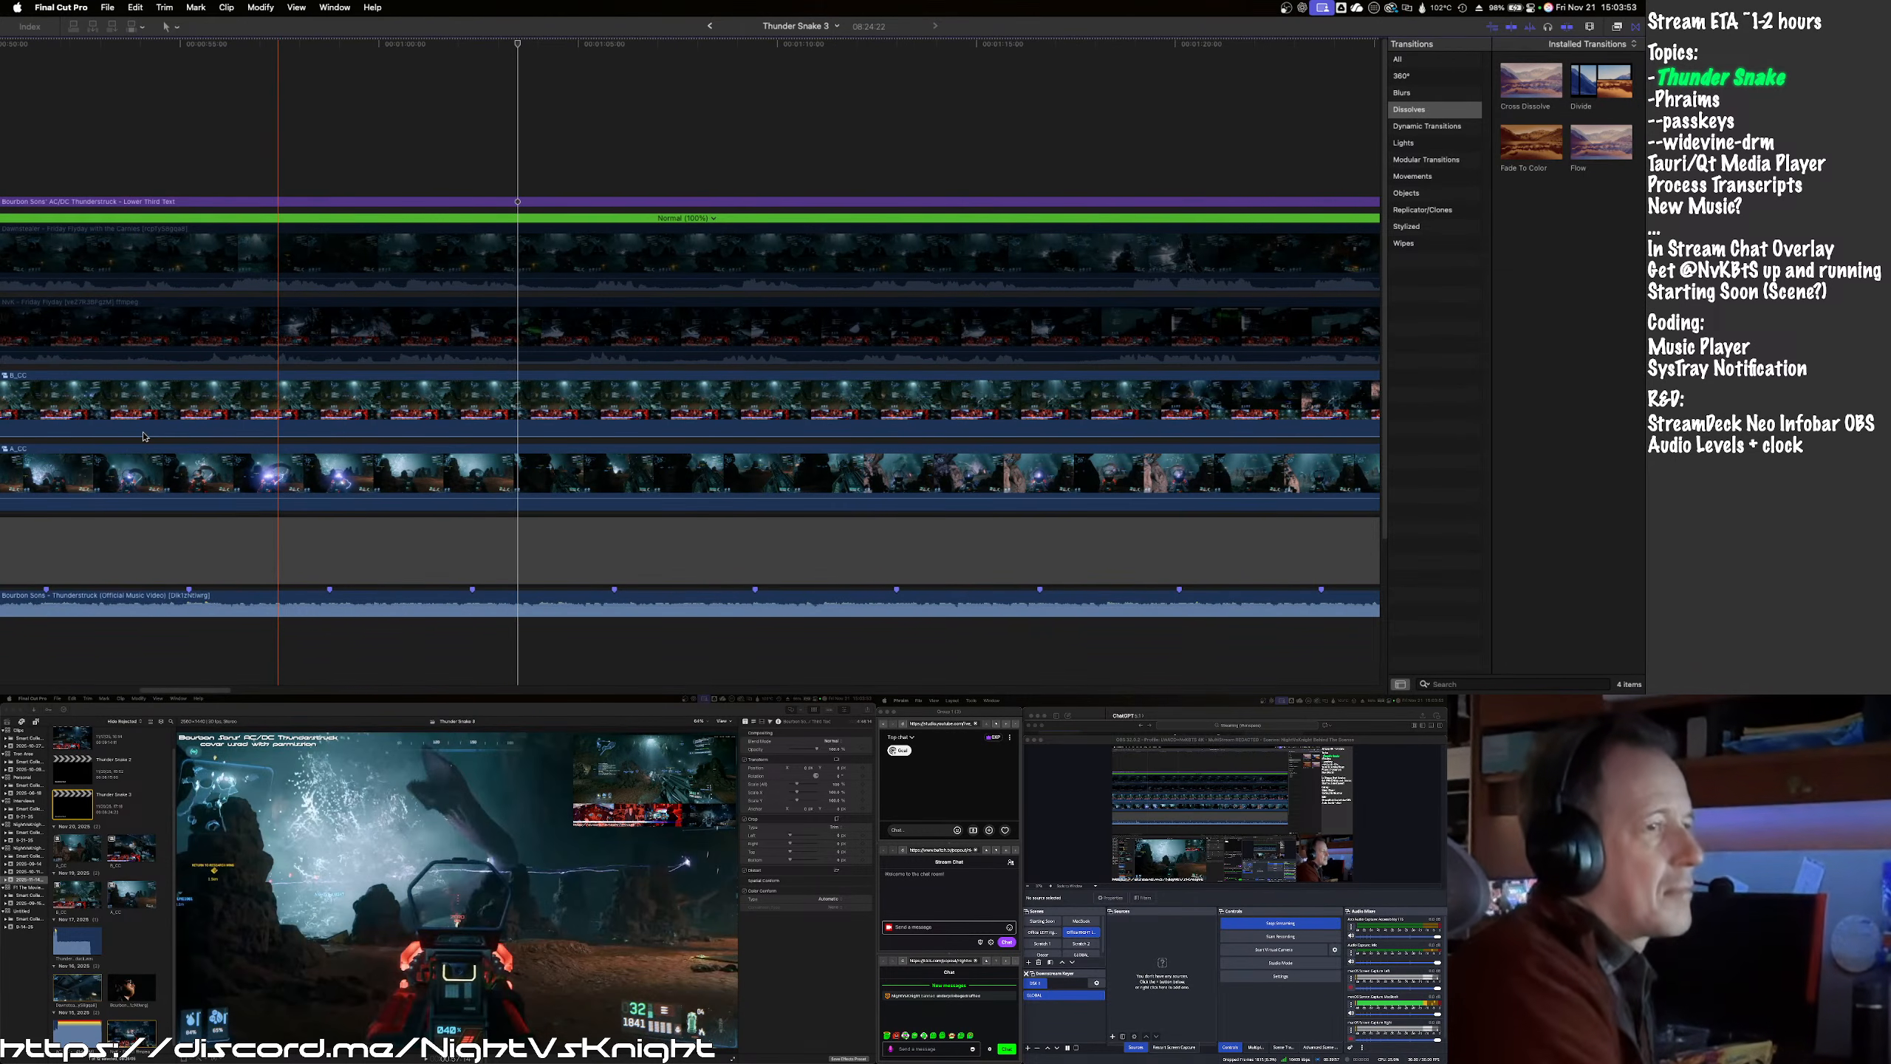
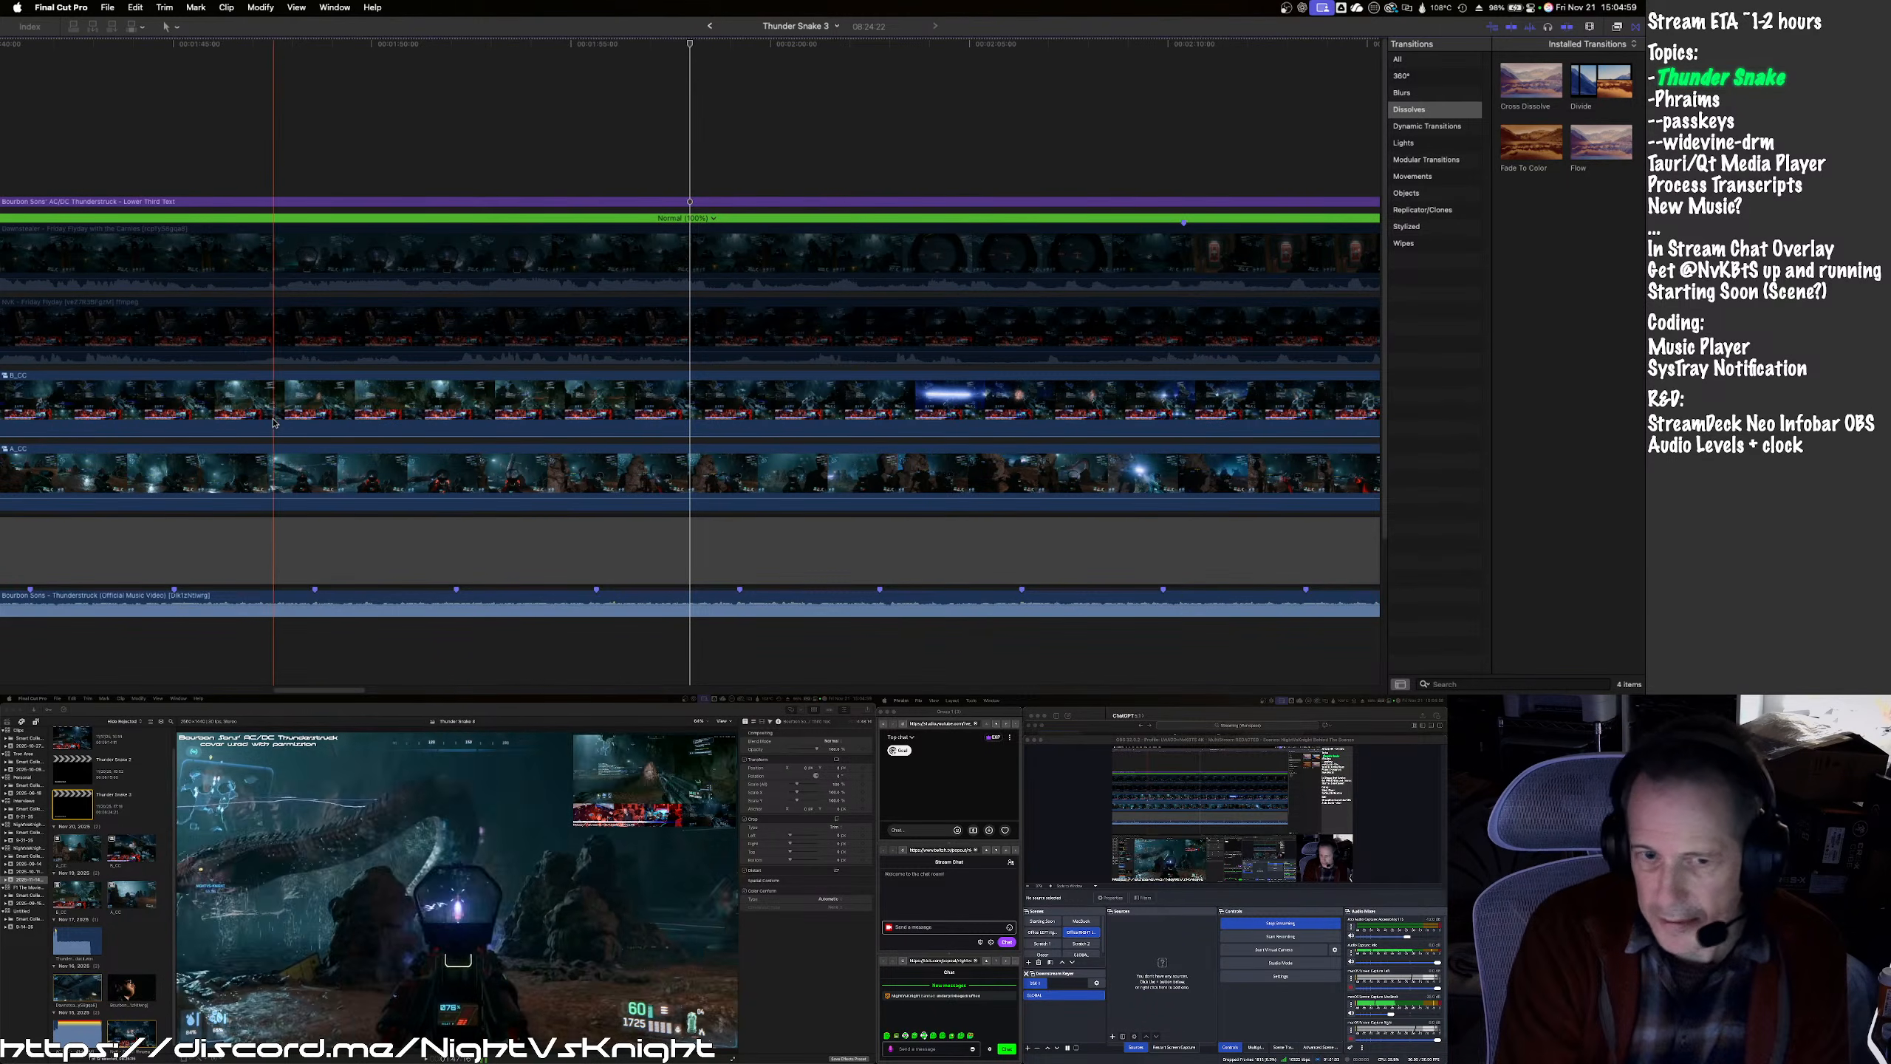
scroll(192, 425, "left", 5)
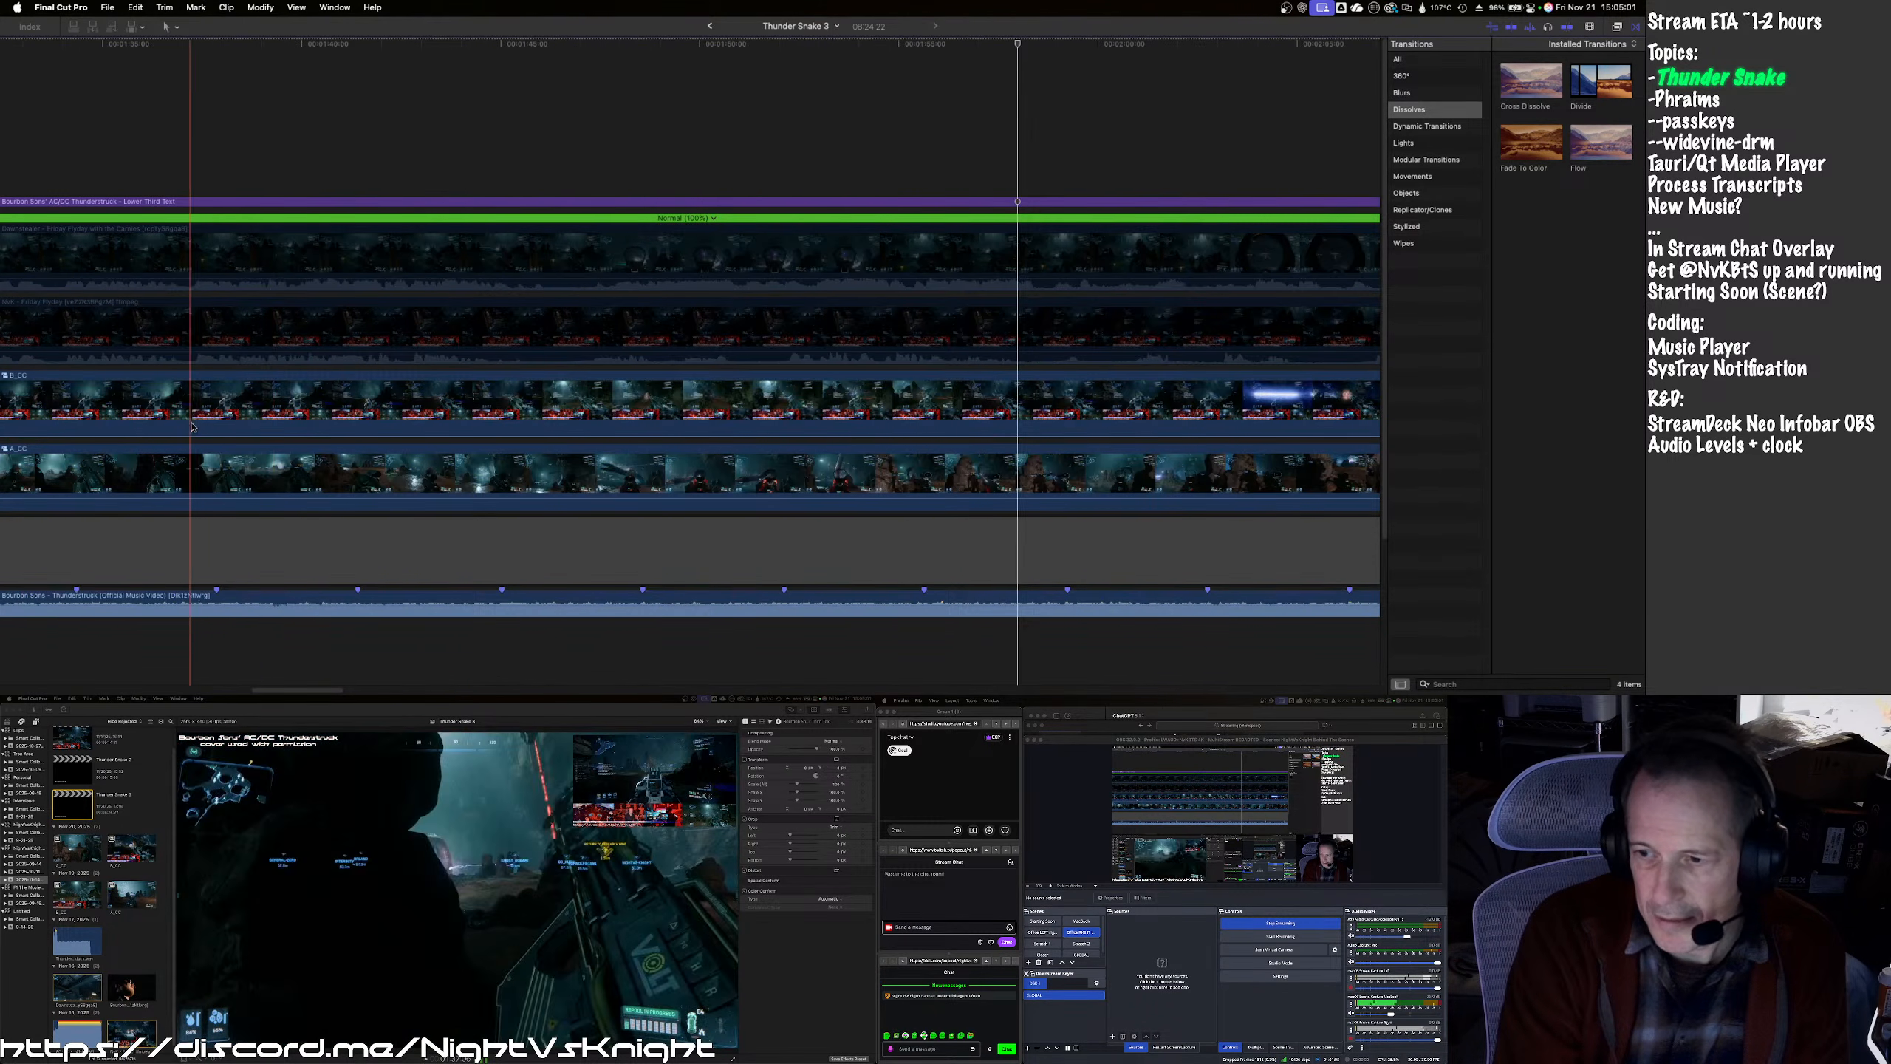
- Play back the A_CC and B_CC footage to about 1:42 and step back through the frames to locate the next swap point
key("space")
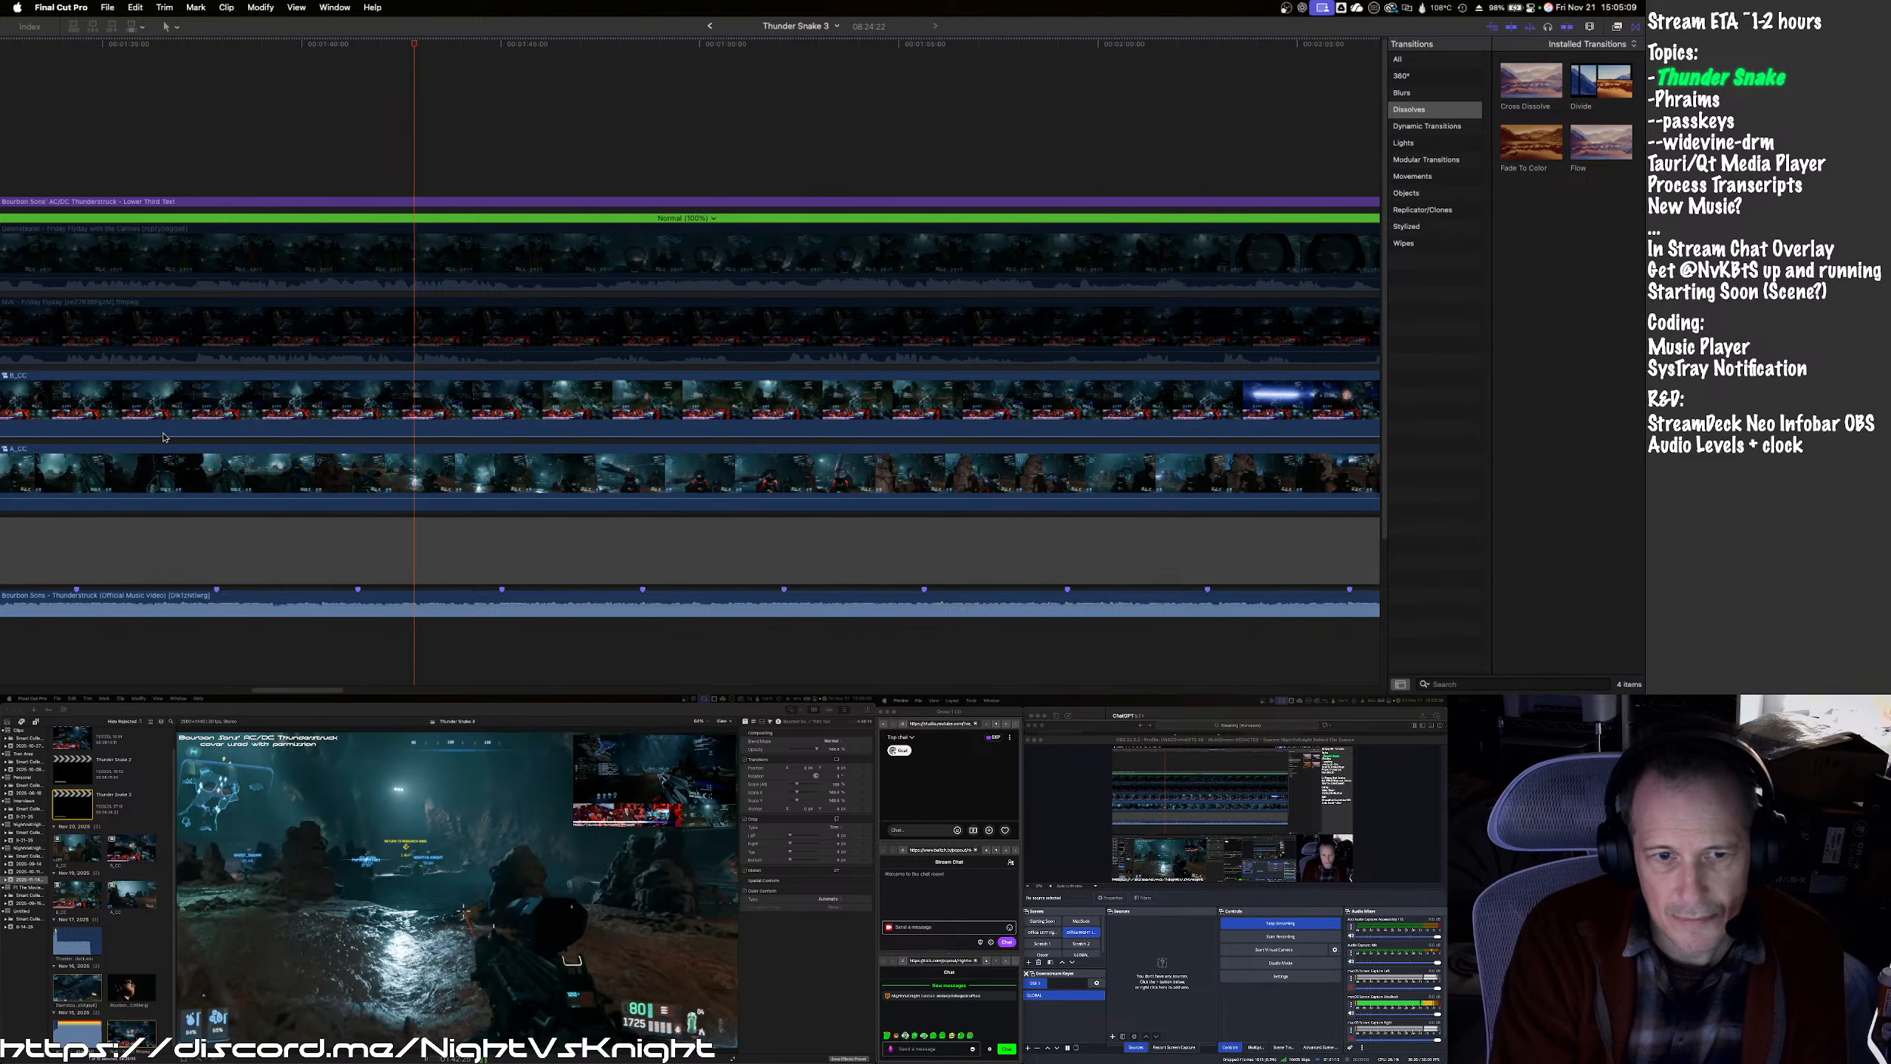
key("space")
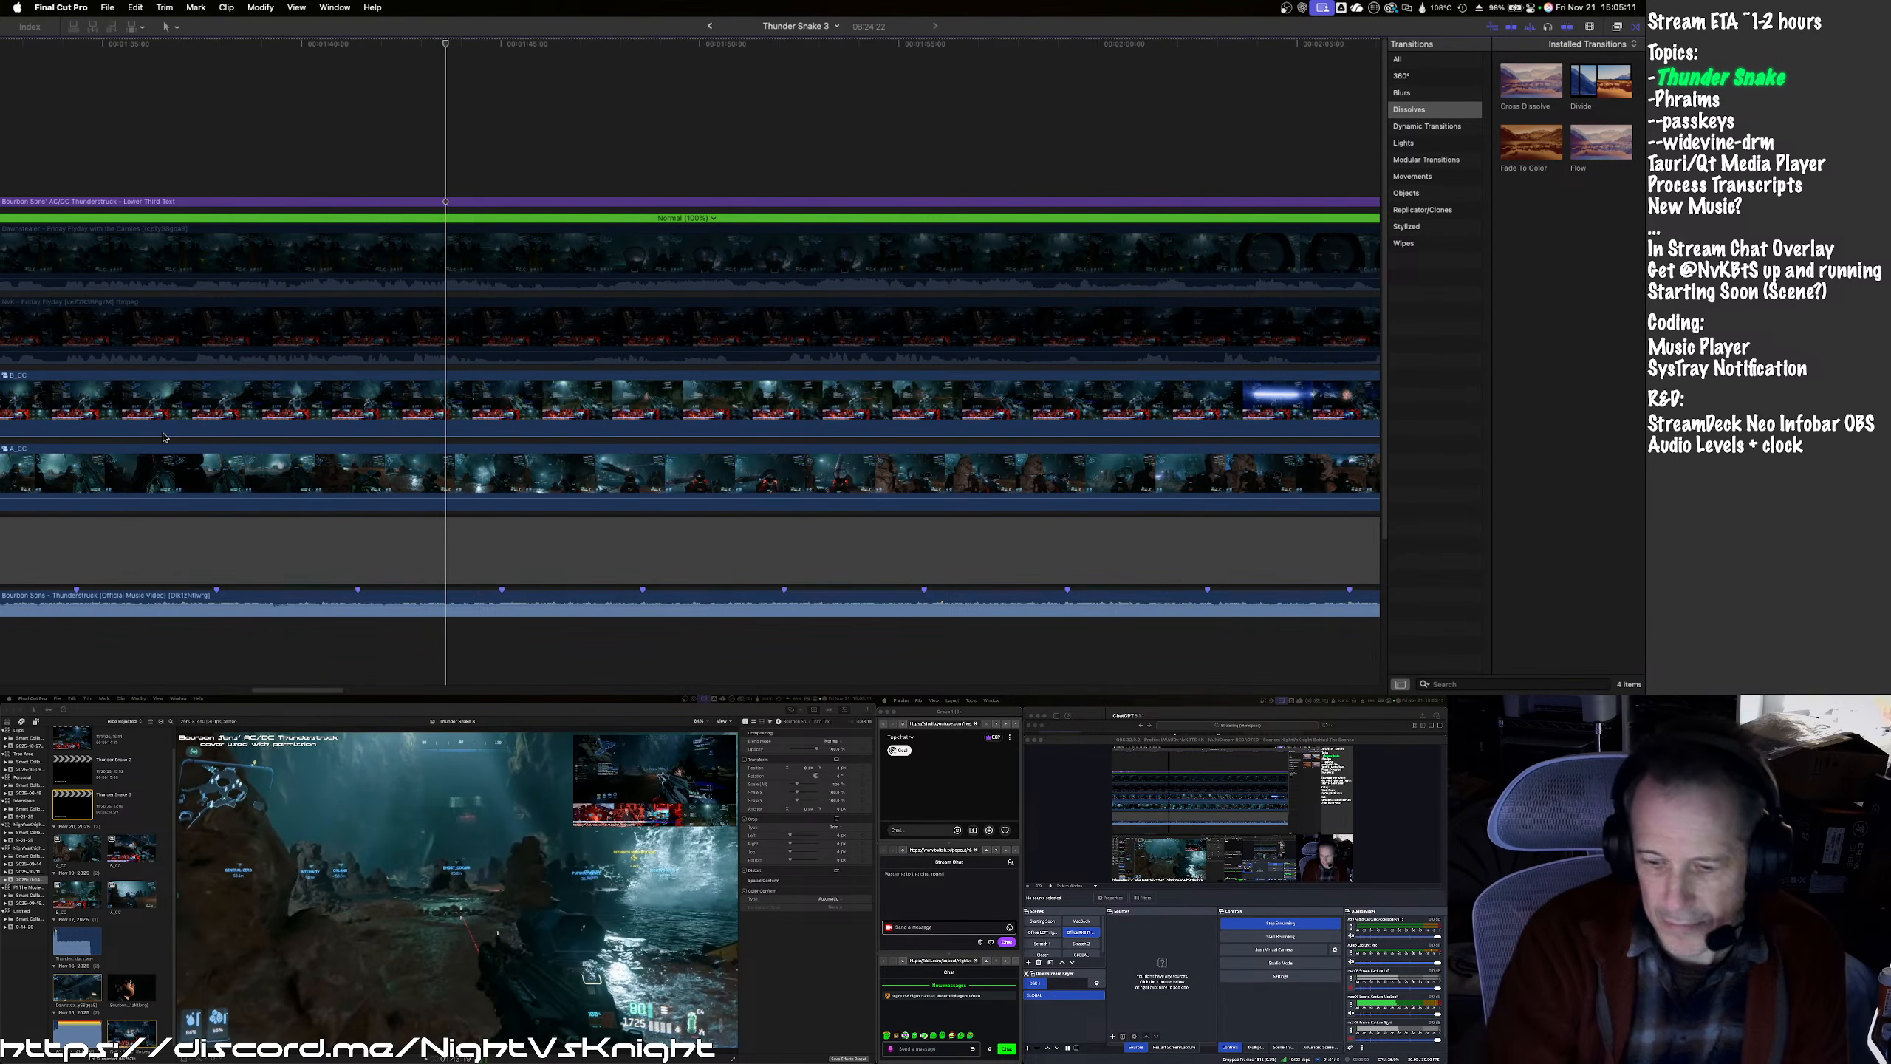
key("Left")
key("Left")
key("Left")
key("Left")
key("Left")
key("Left")
key("Left")
key("Left")
key("Left")
key("Left")
key("Left")
key("Left")
key("Left")
key("Left")
key("Left")
key("Left")
key("Left")
key("Left")
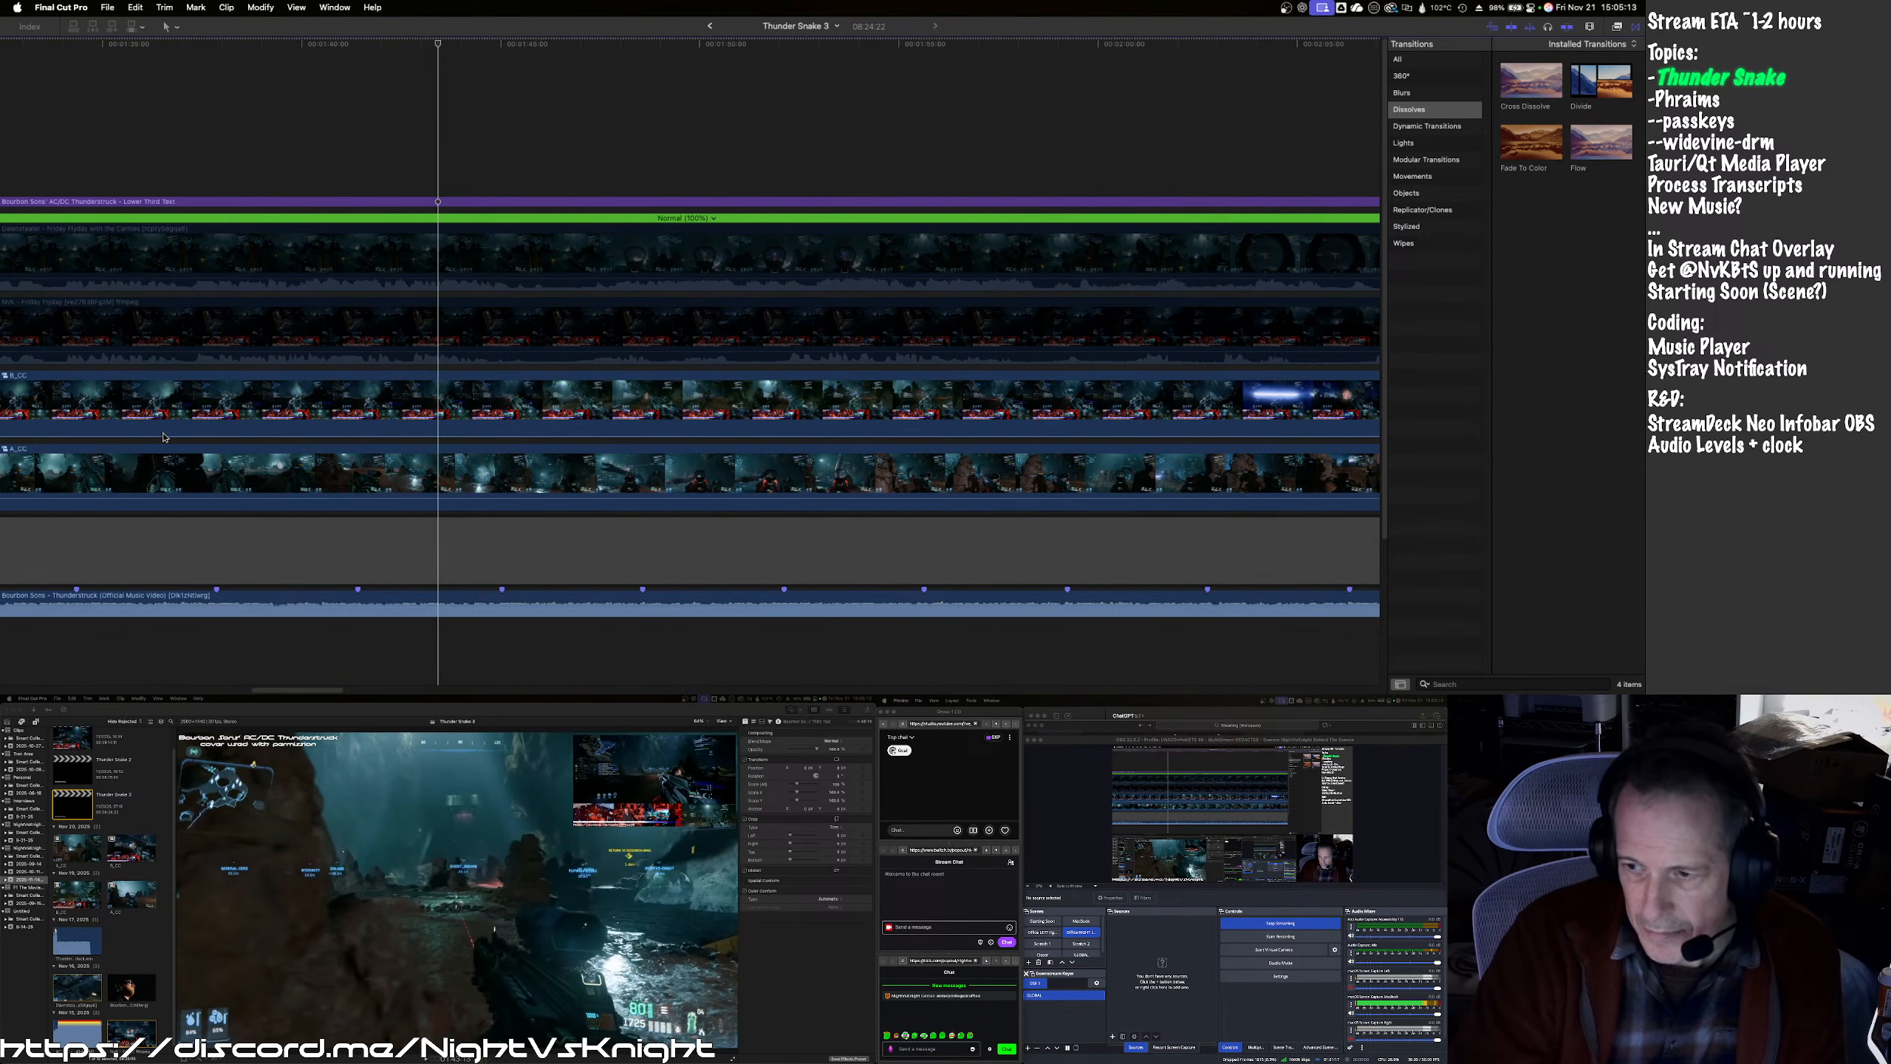
key("Left")
key("Left")
key("Left")
key("Left")
key("Left")
key("Left")
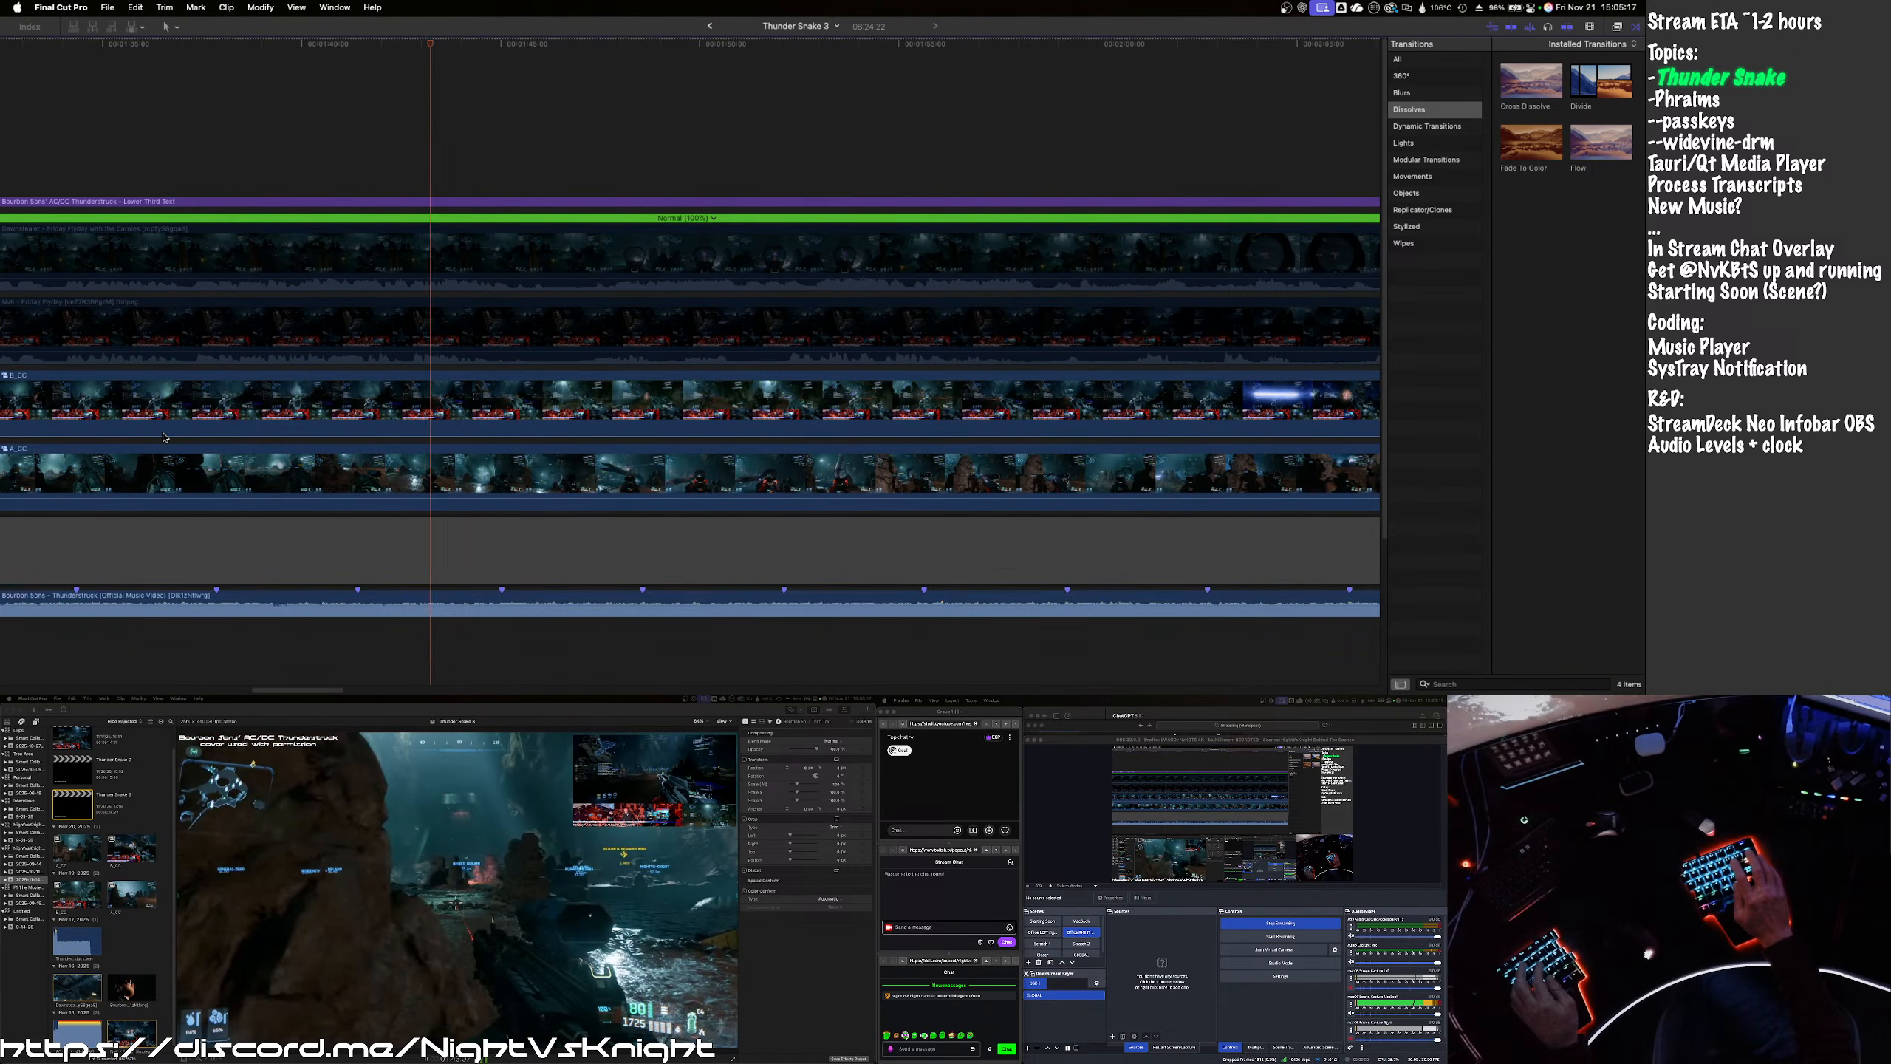
key("space")
- Add a marker to the music clip at the swap point near 1:42 and set its type to Chapter
key("z")
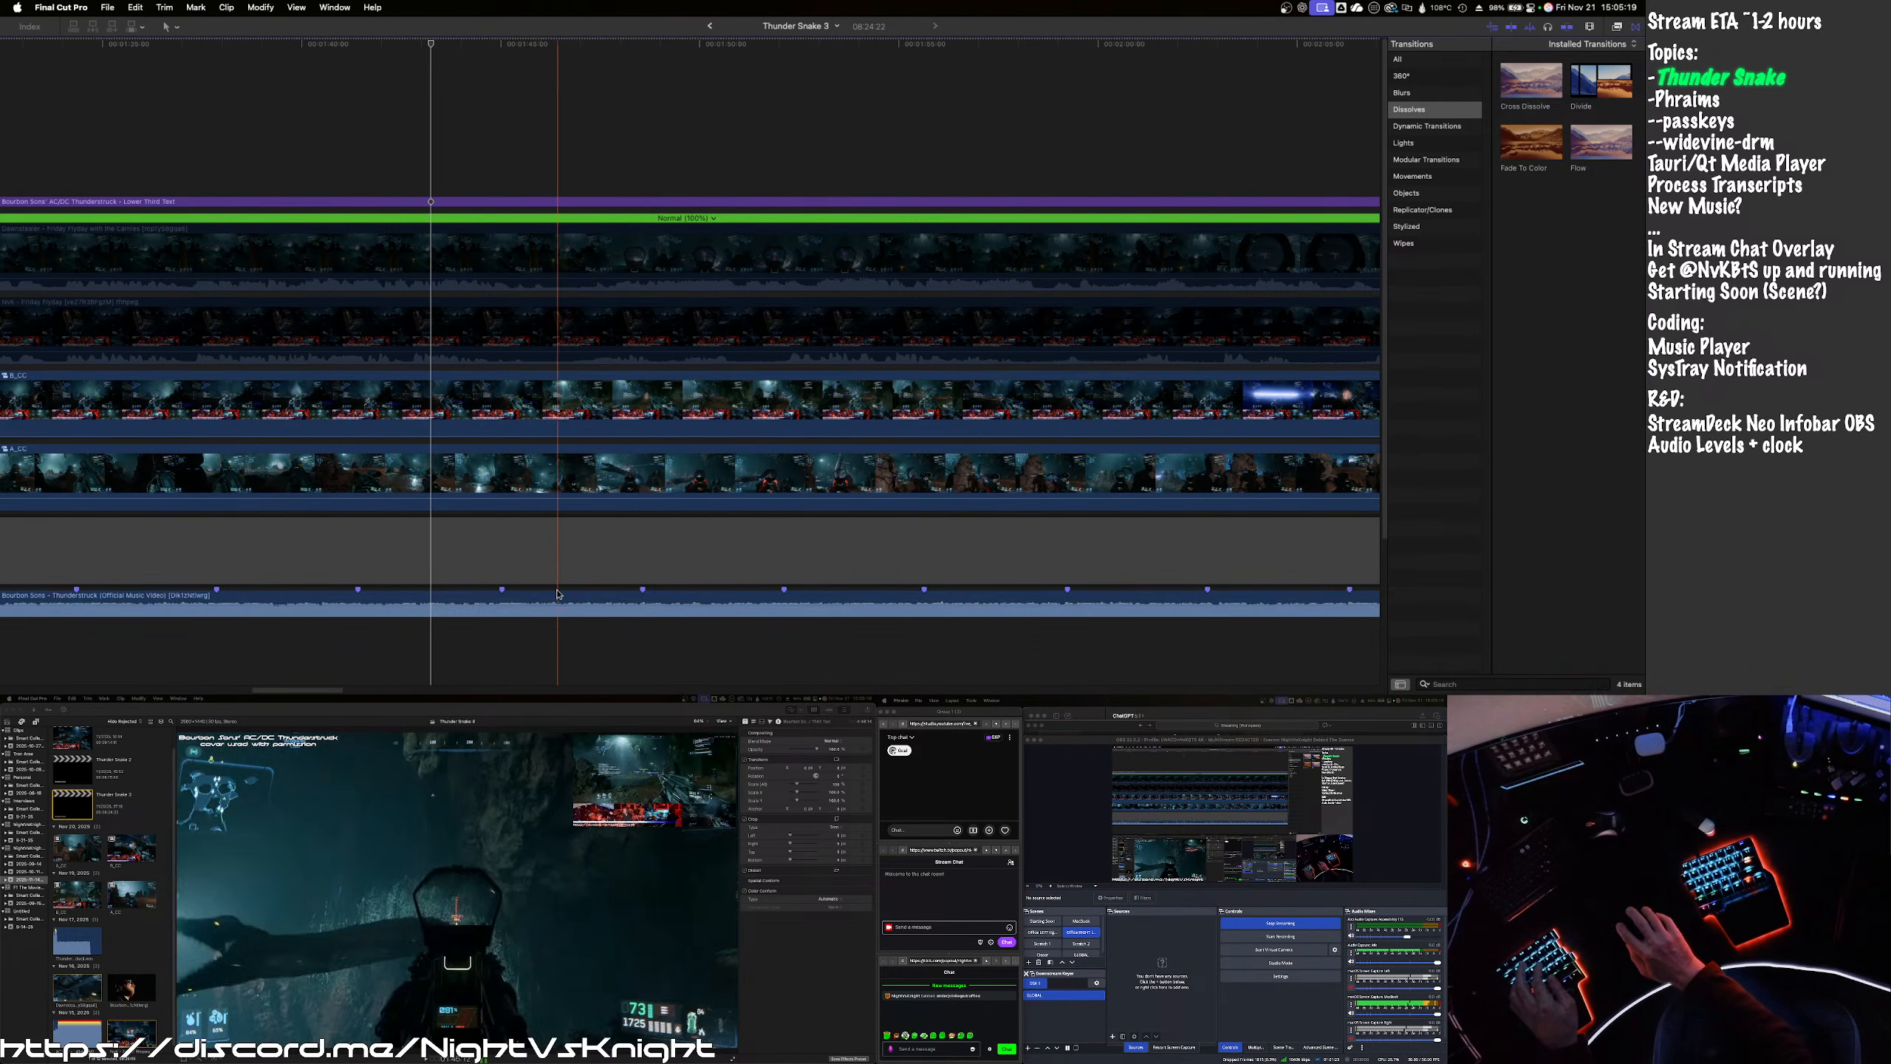
left_click(433, 601)
left_click(433, 601)
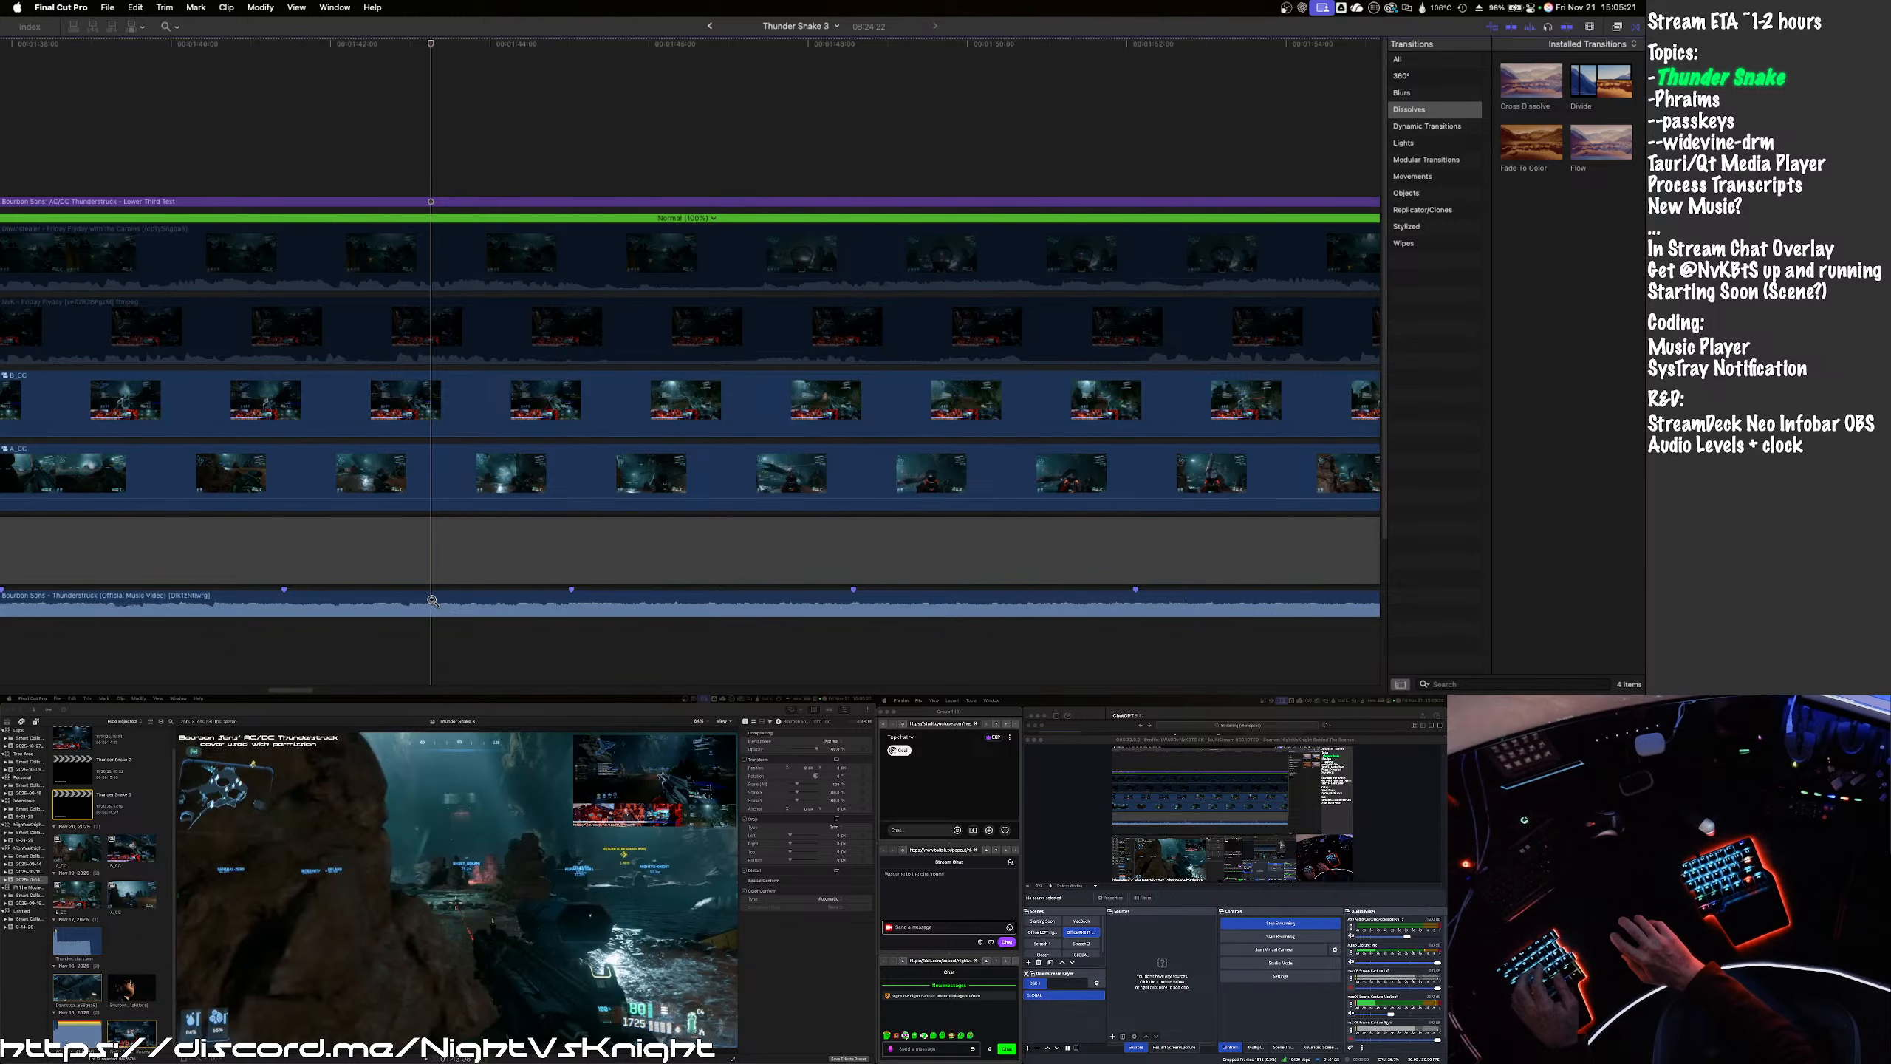
left_click(433, 600)
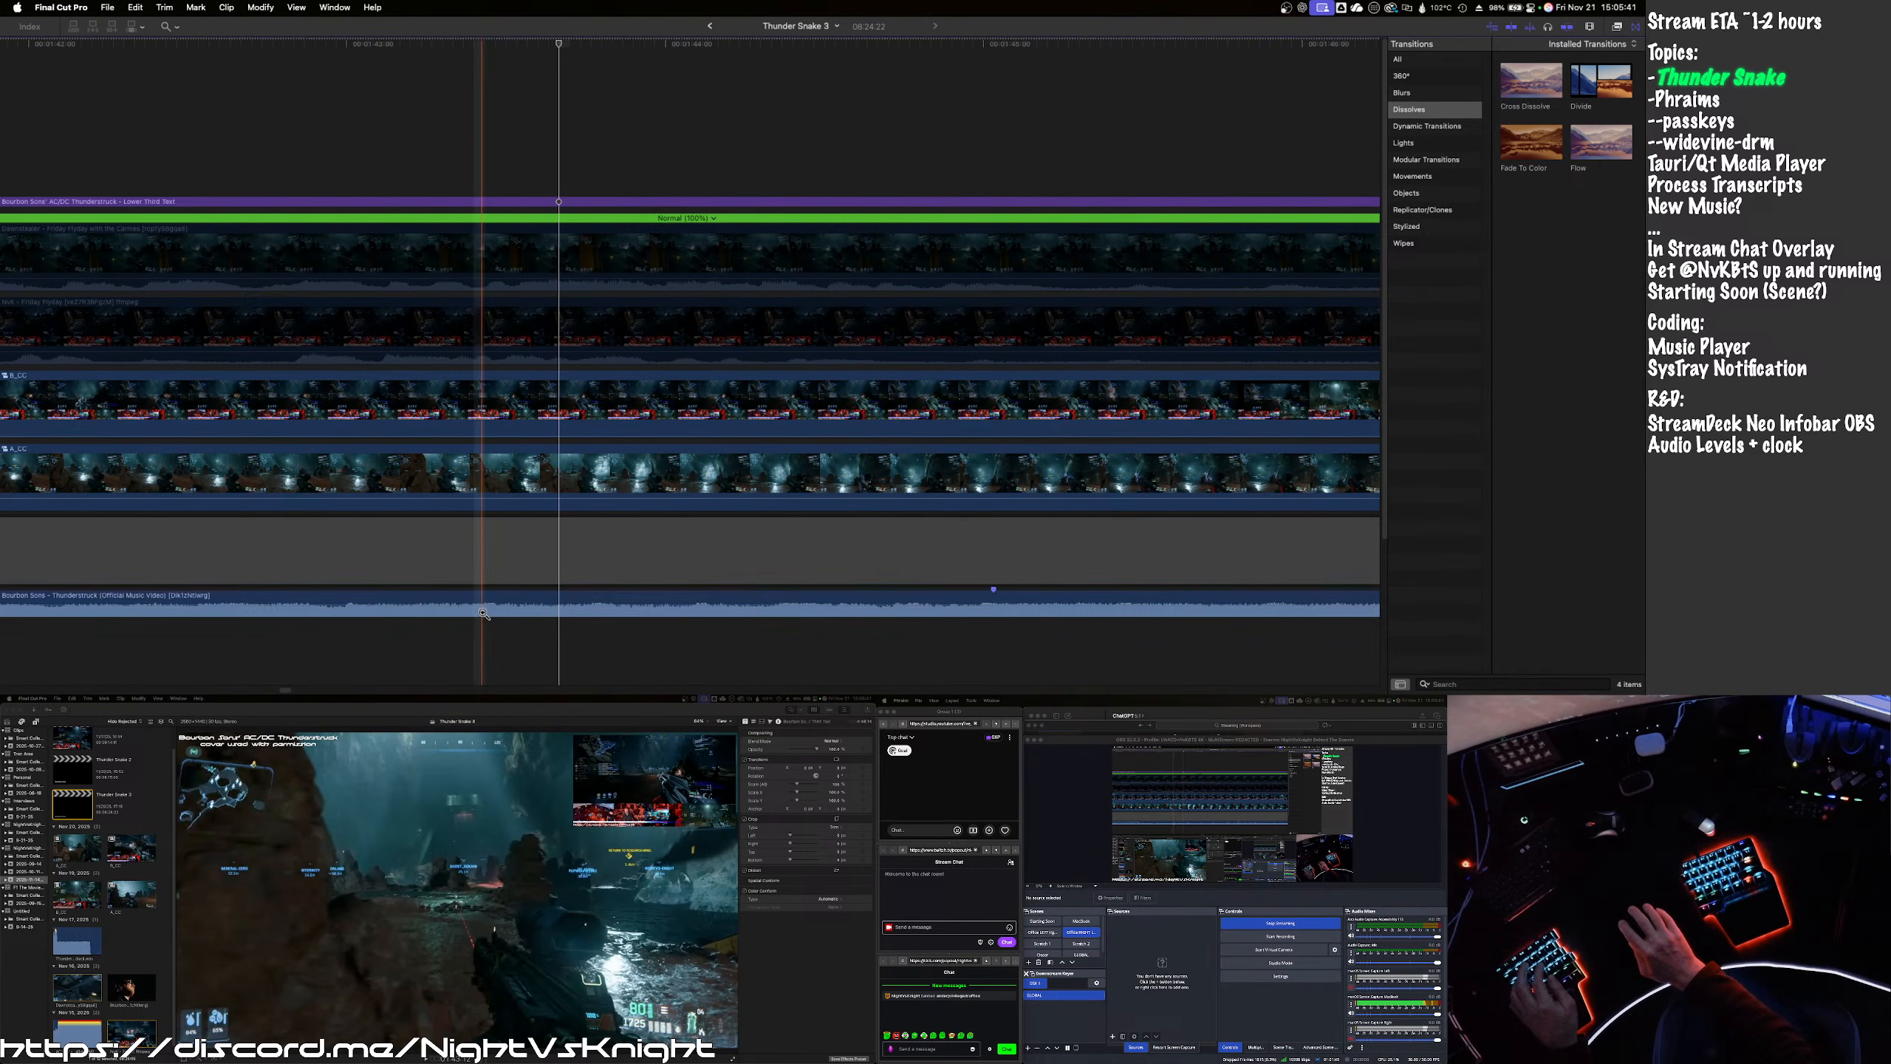
key("cmd+equal")
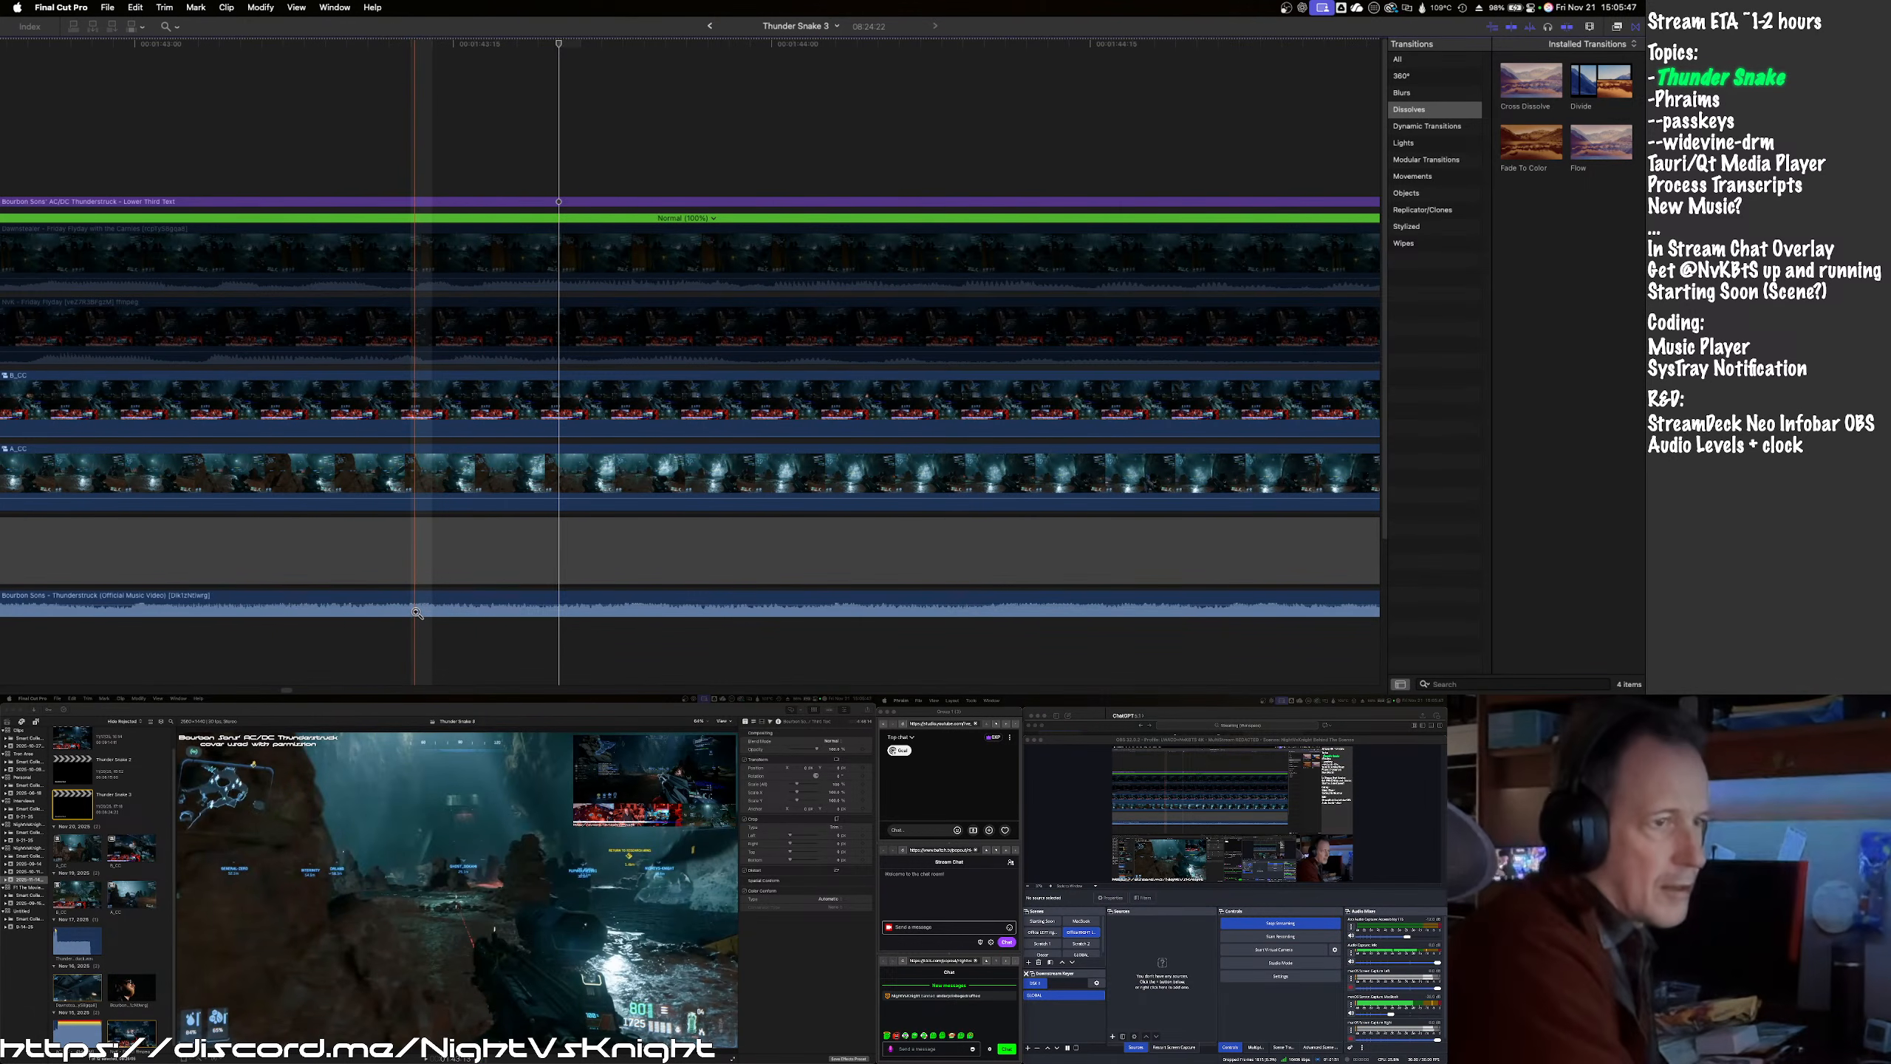
left_click(416, 612)
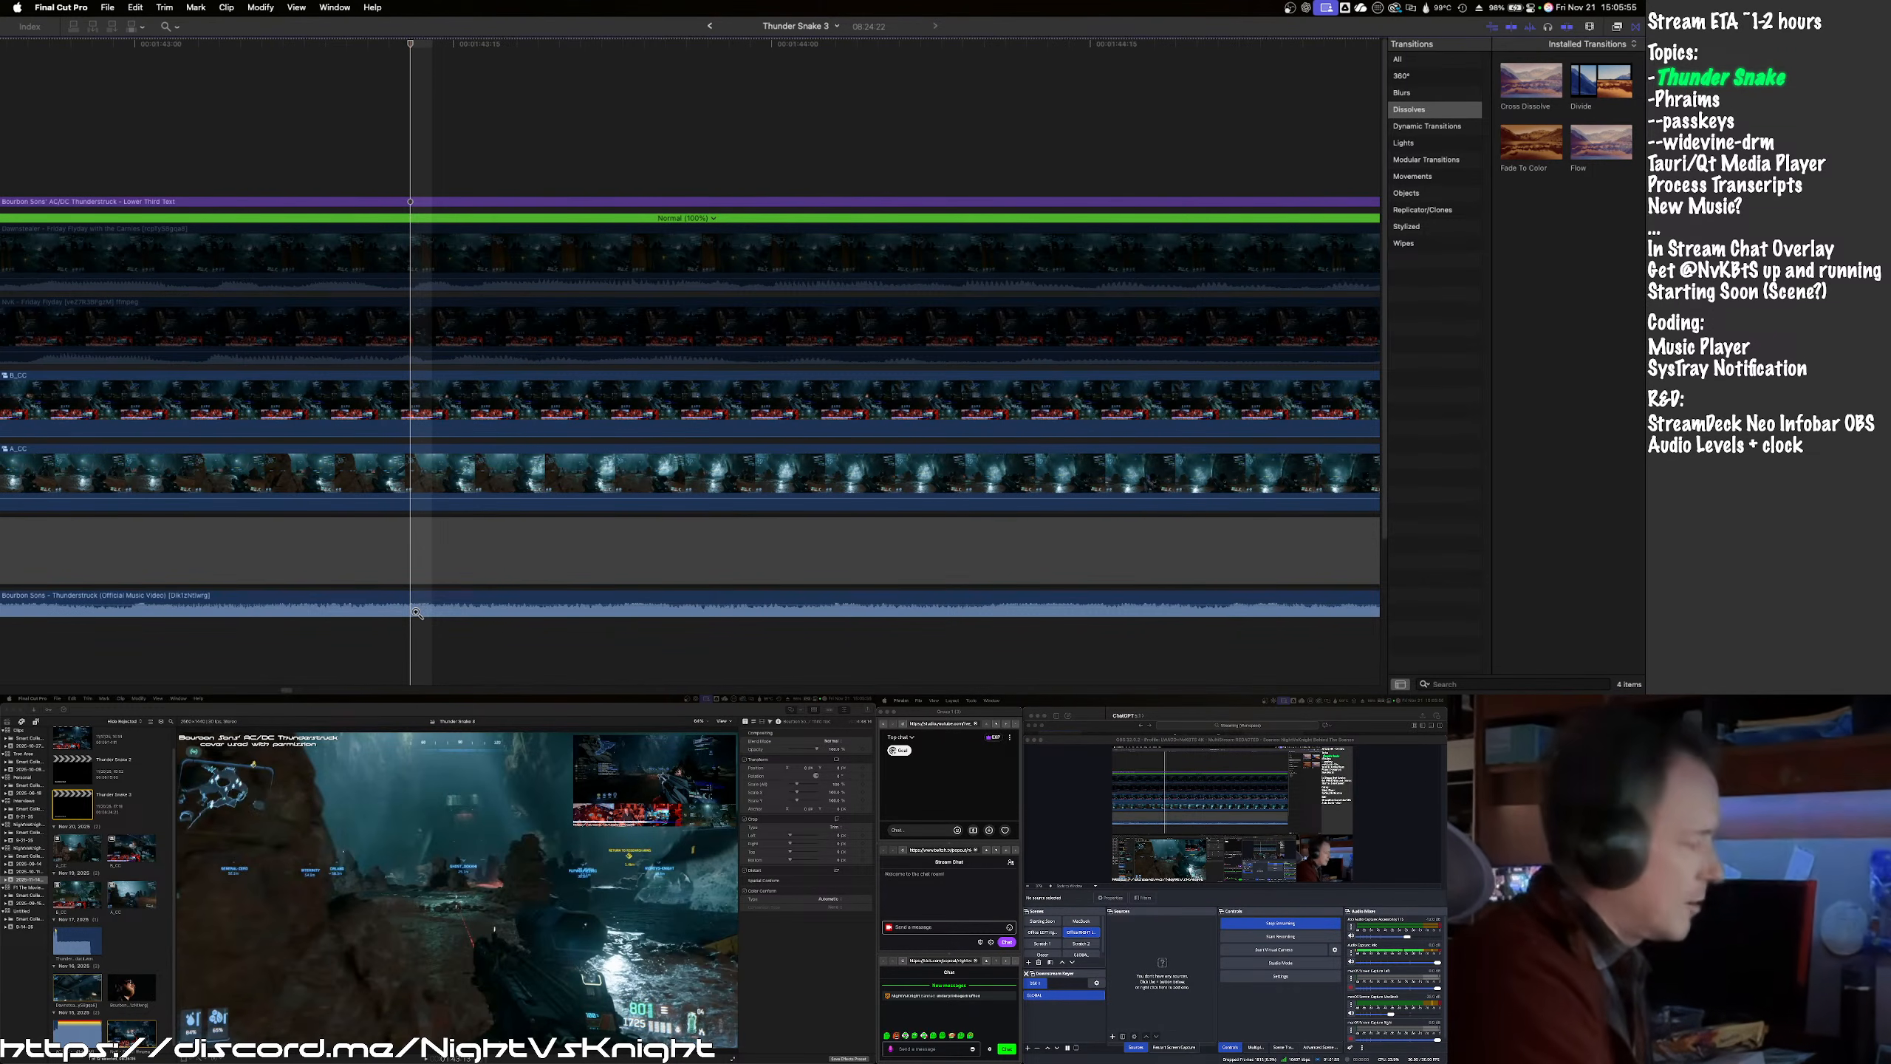
left_click(414, 603)
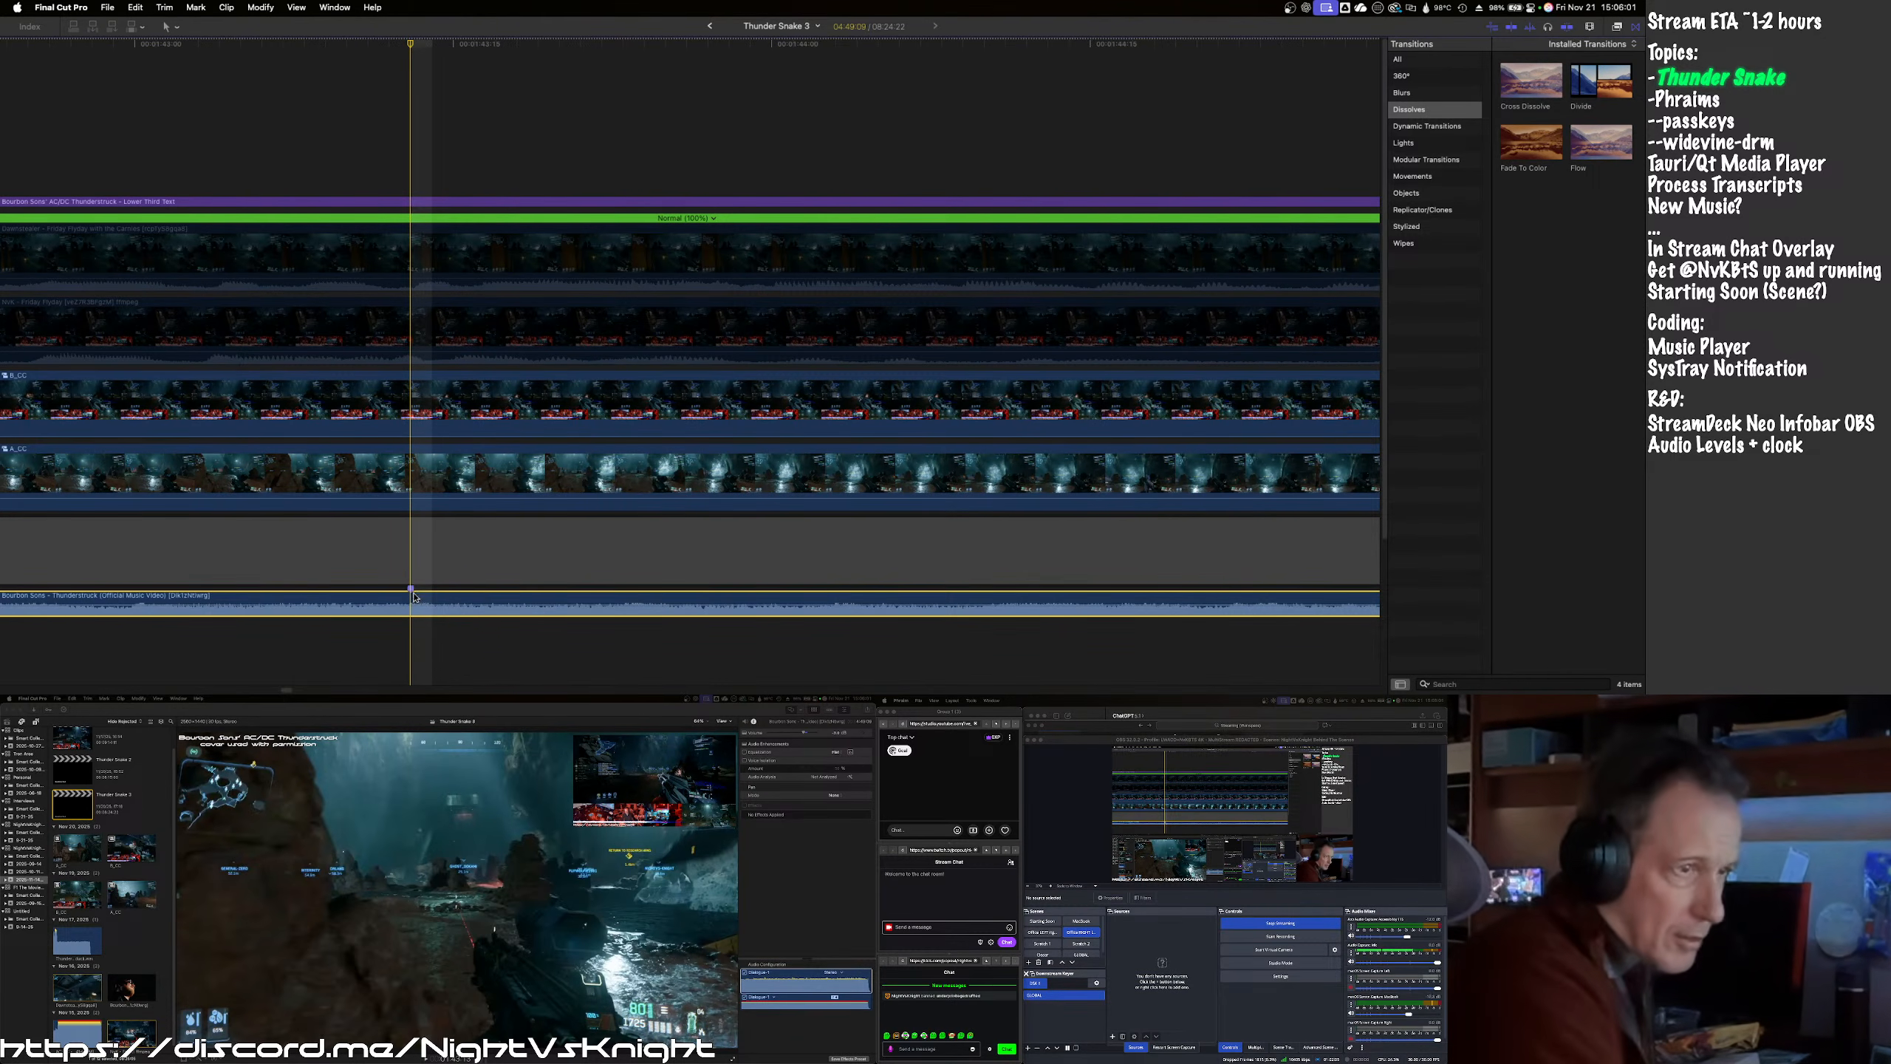
right_click(414, 596)
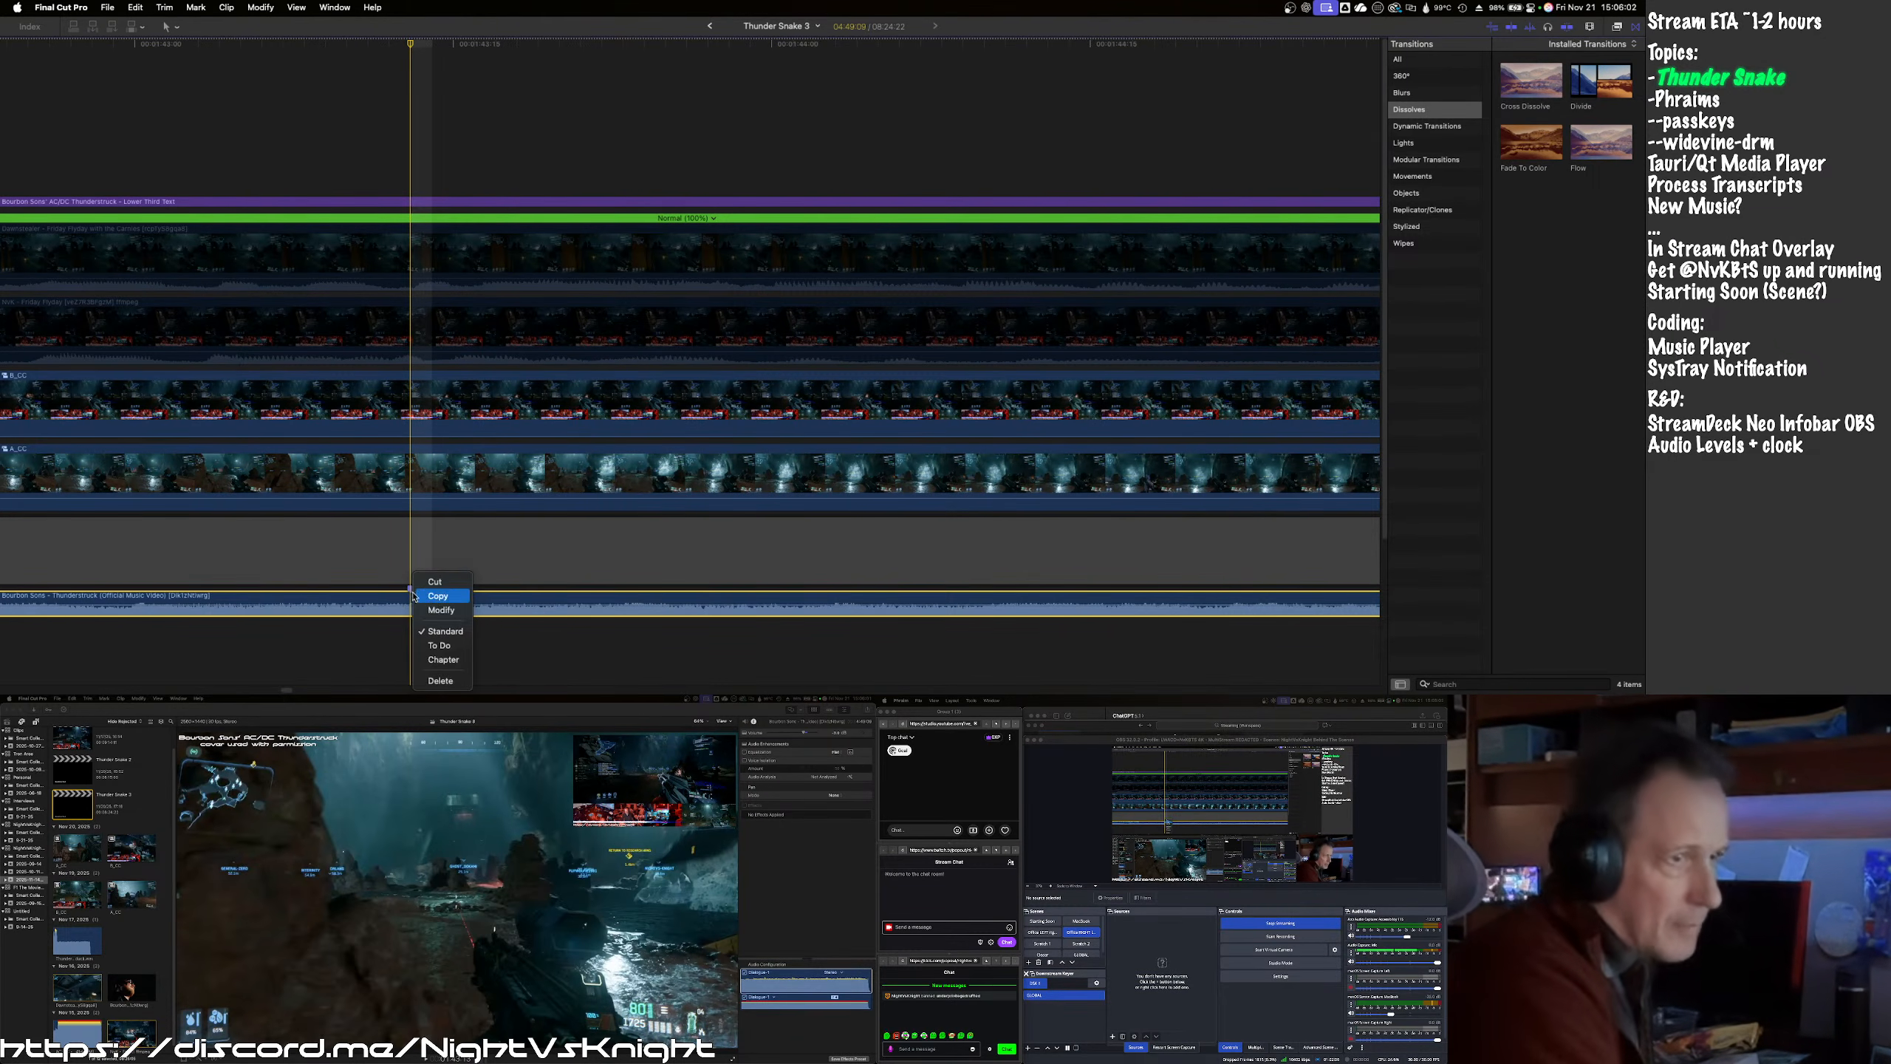
left_click(430, 659)
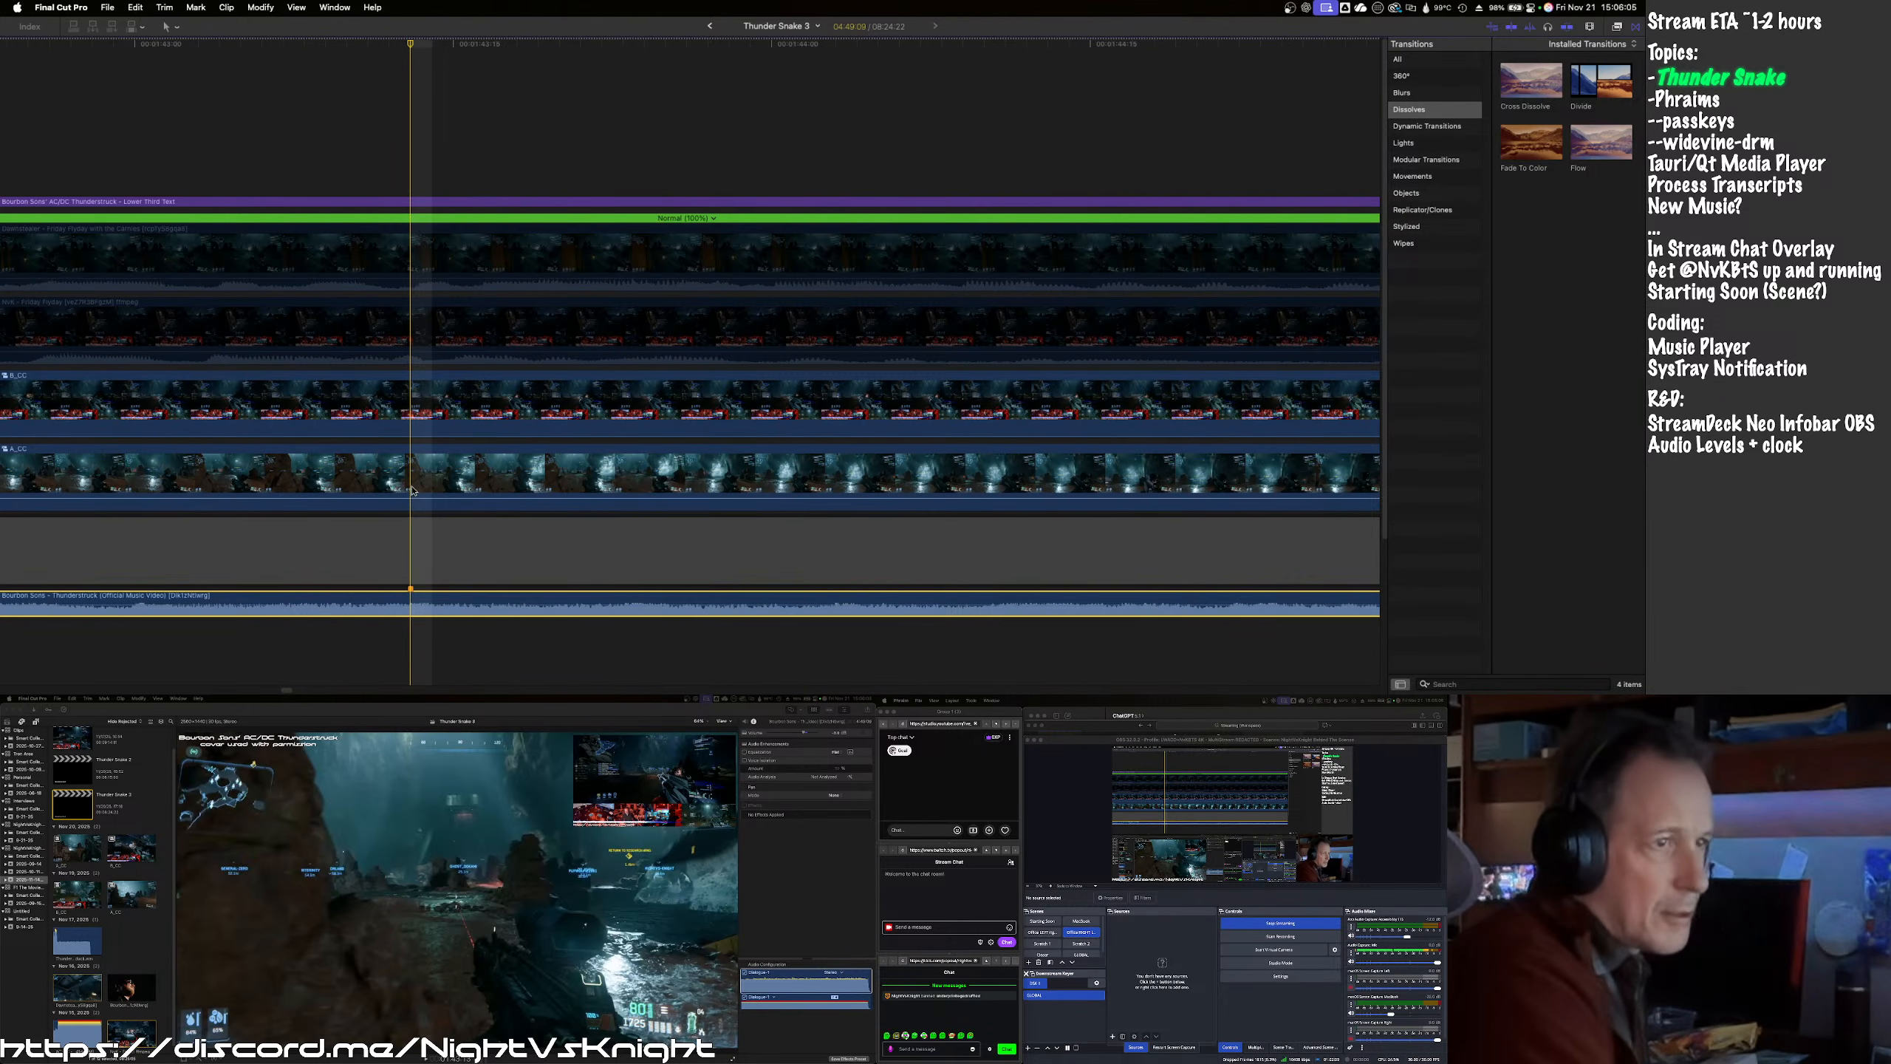
- Add a matching Chapter marker near 1:42 to the lower gameplay clip directly above the primary storyline
left_click(414, 458)
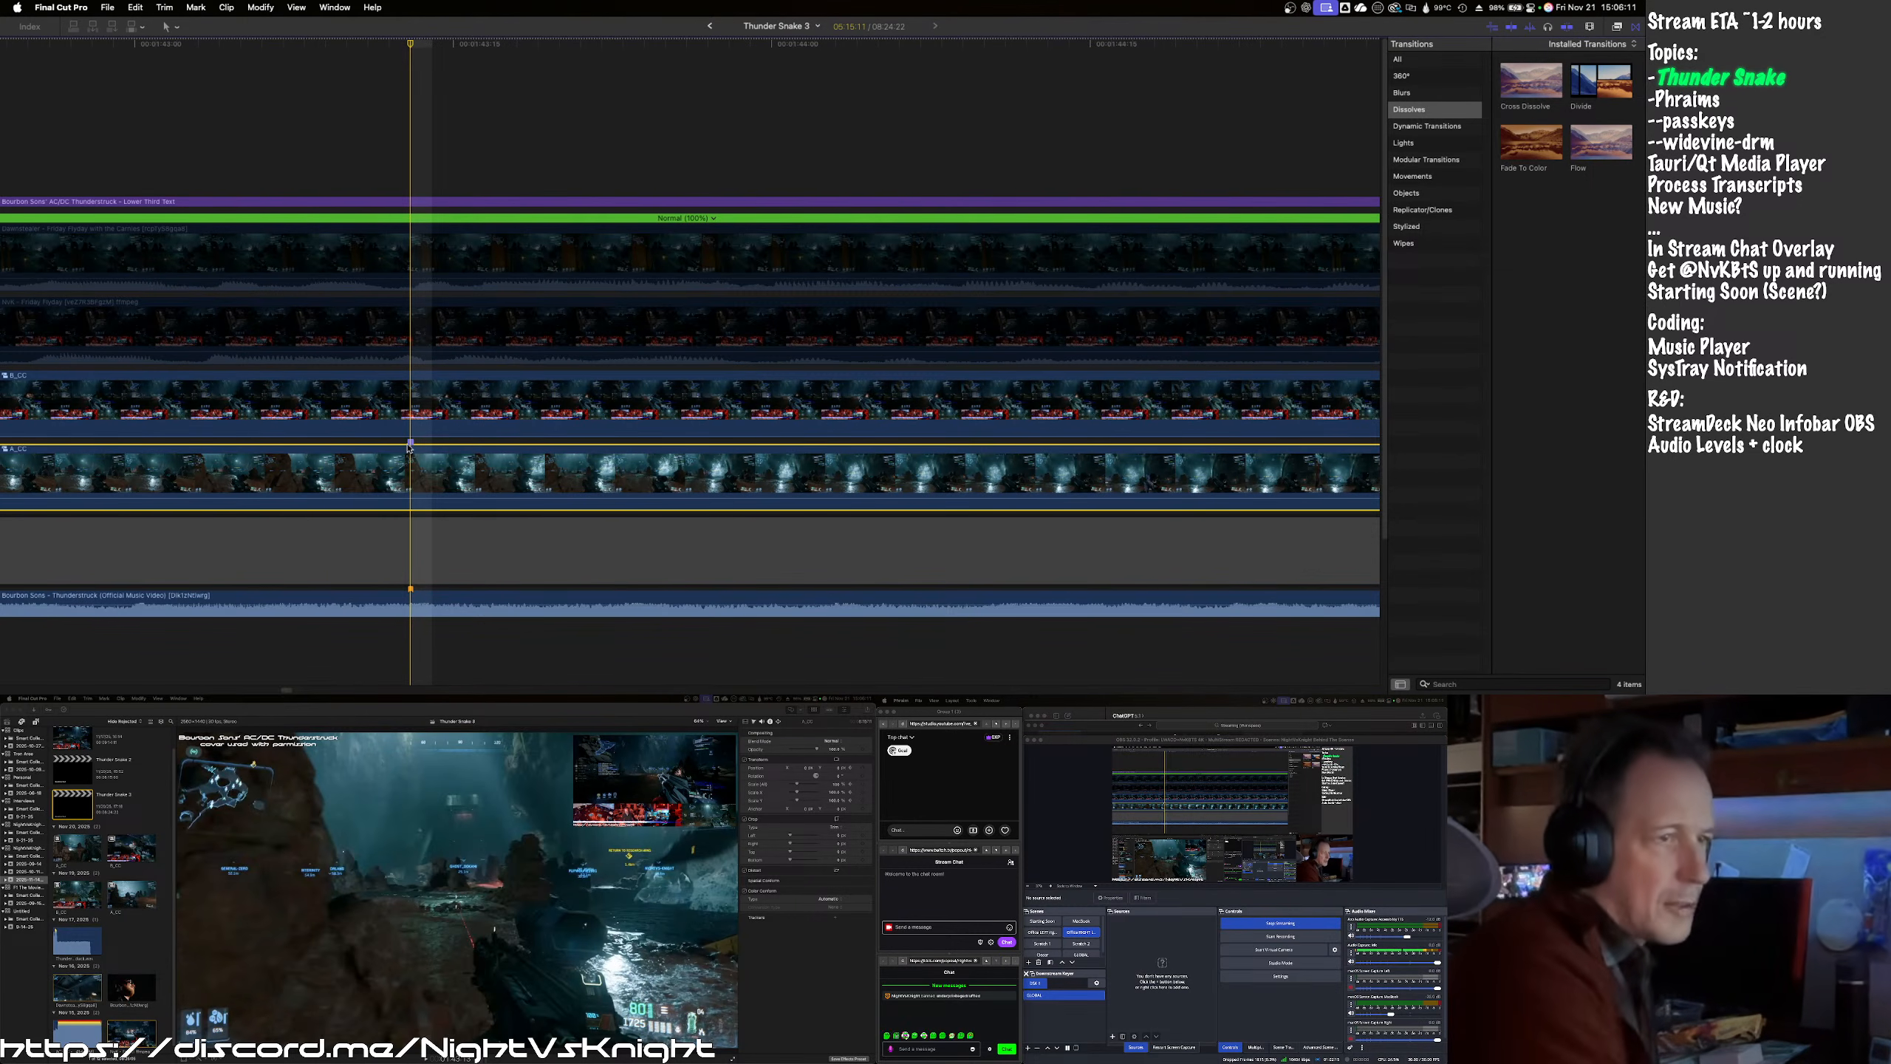
right_click(411, 445)
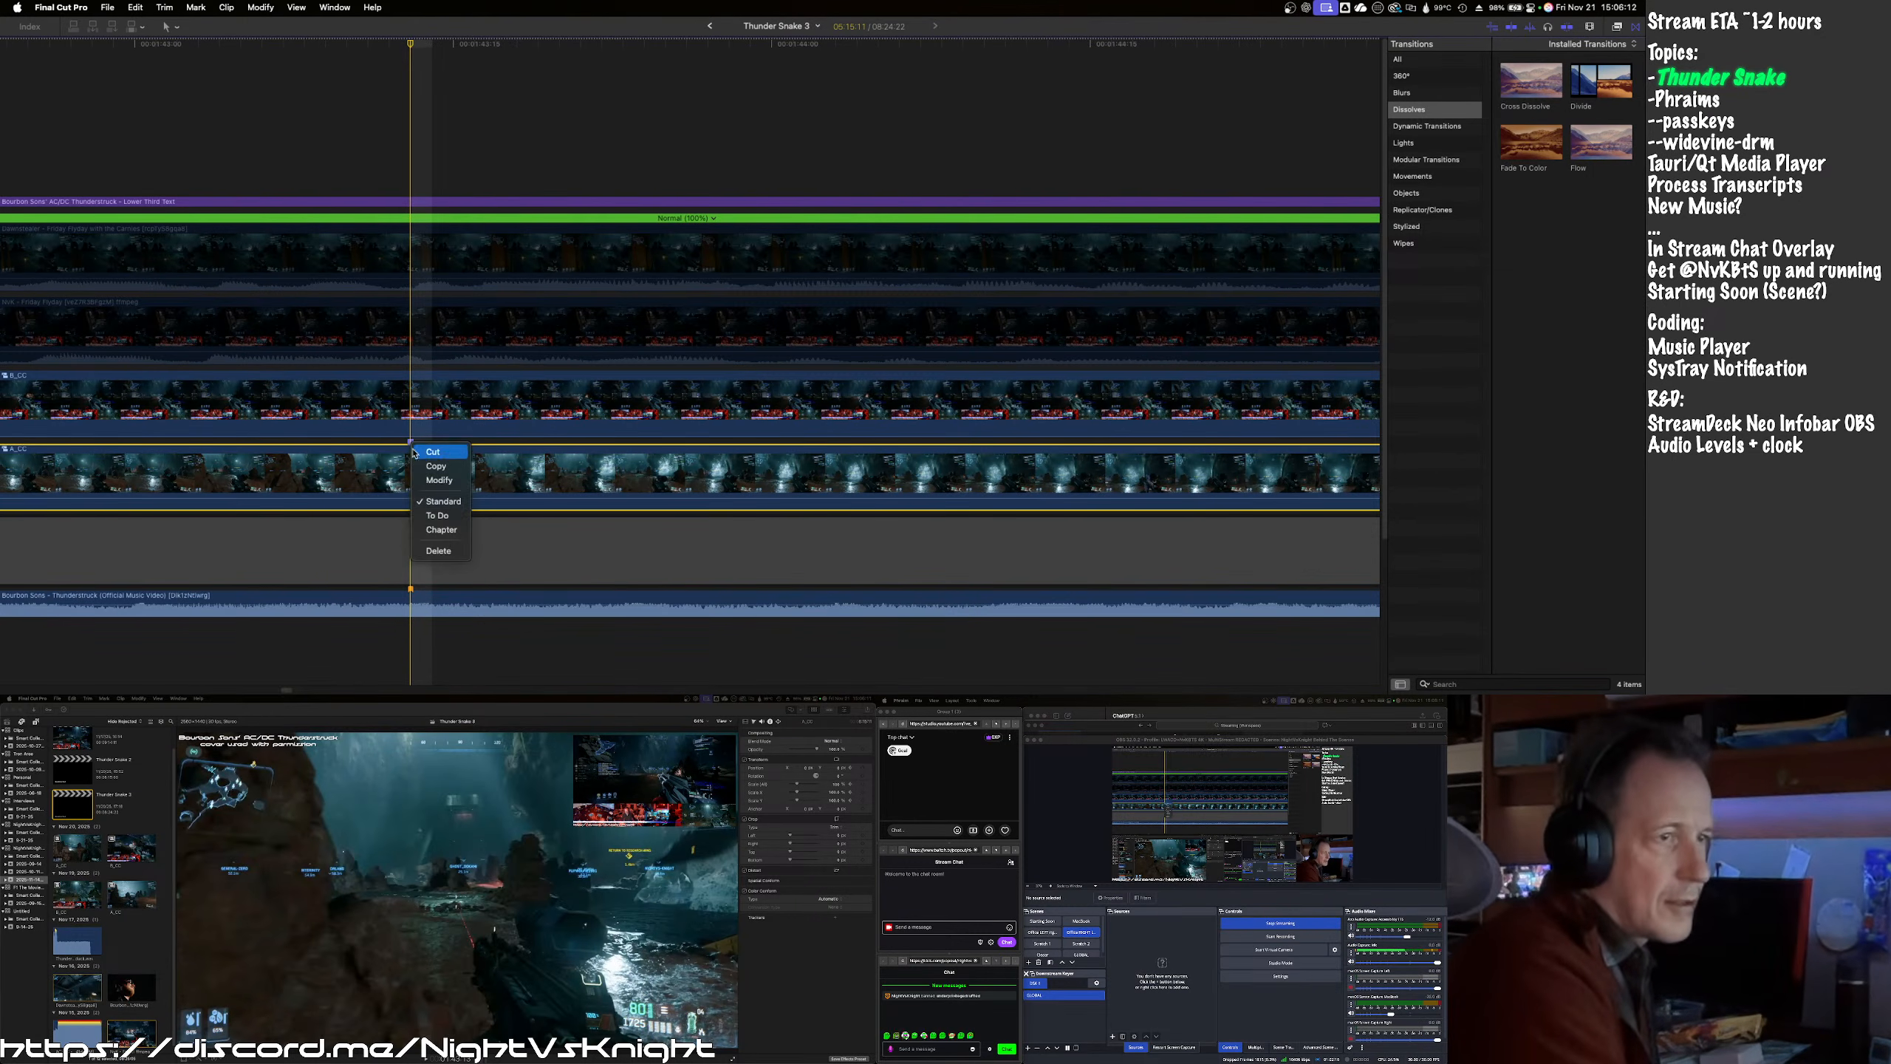
left_click(430, 528)
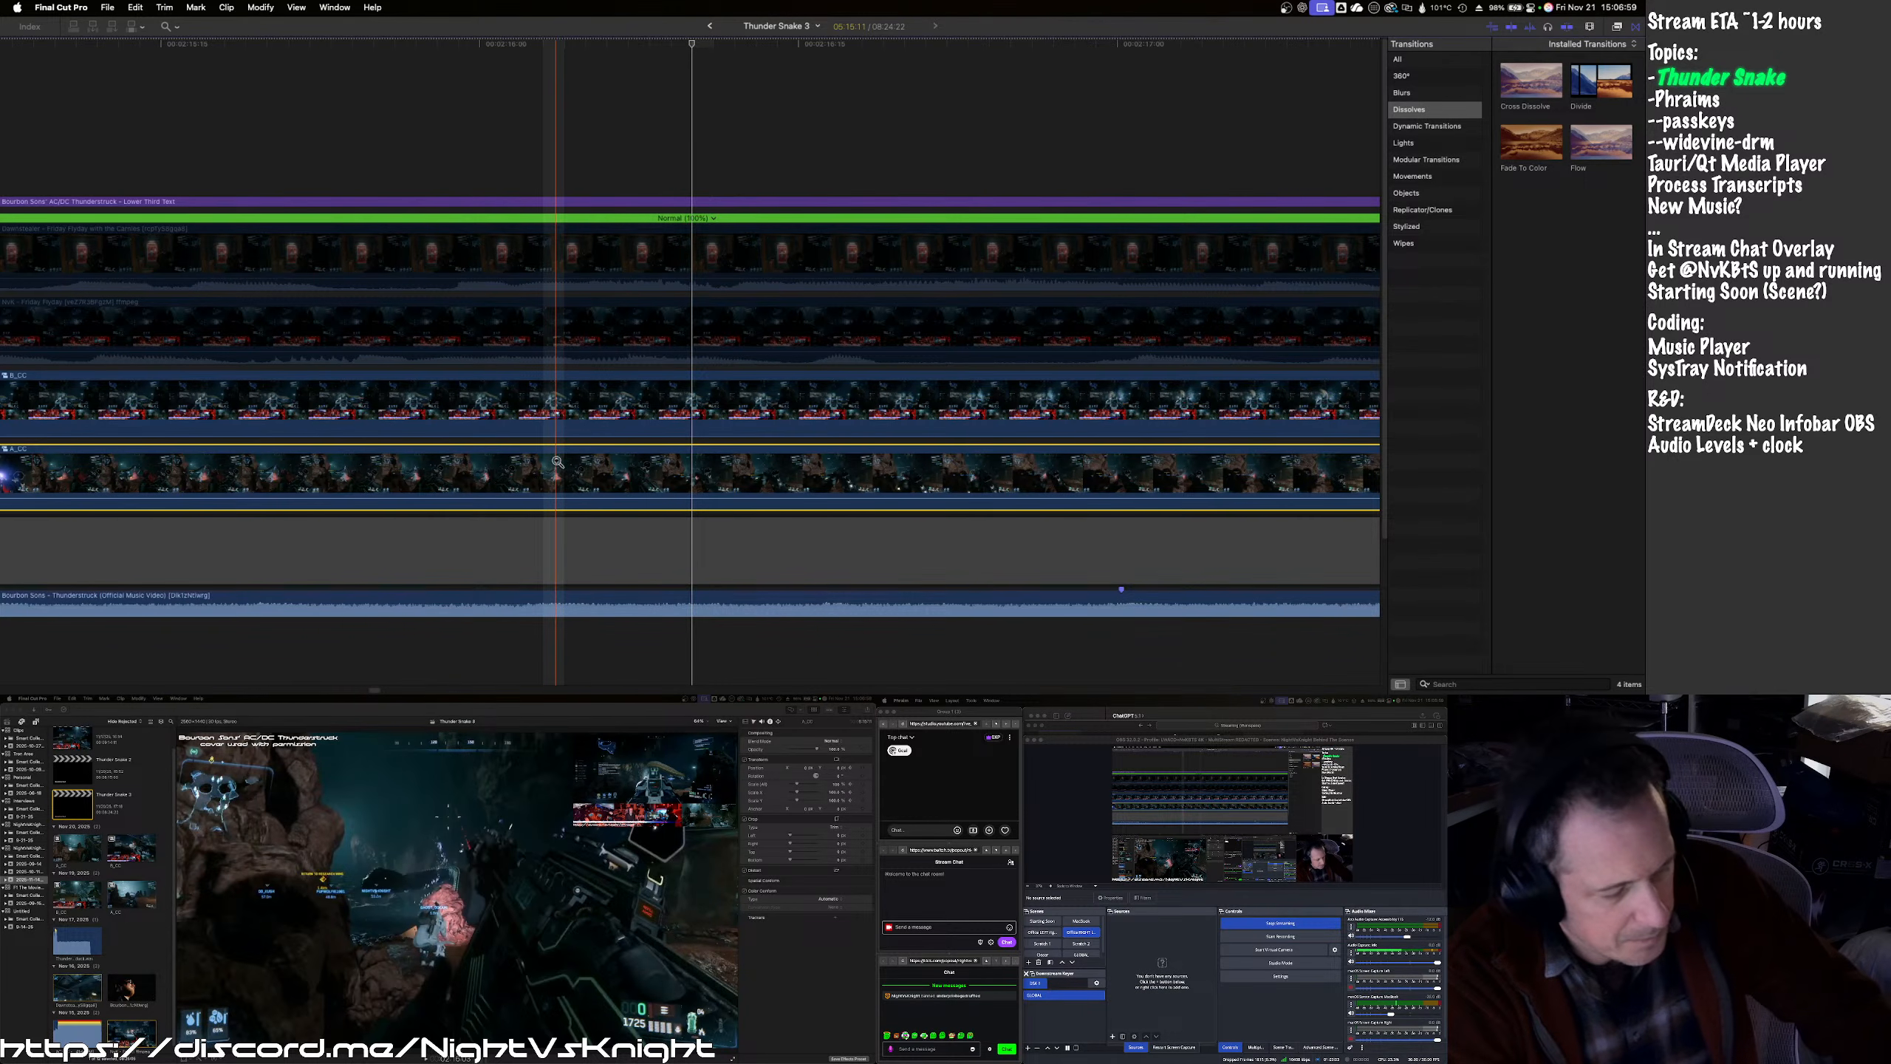
- Enable the disabled gameplay clip on the track directly above the two color-corrected gameplay clips
key("super+minus")
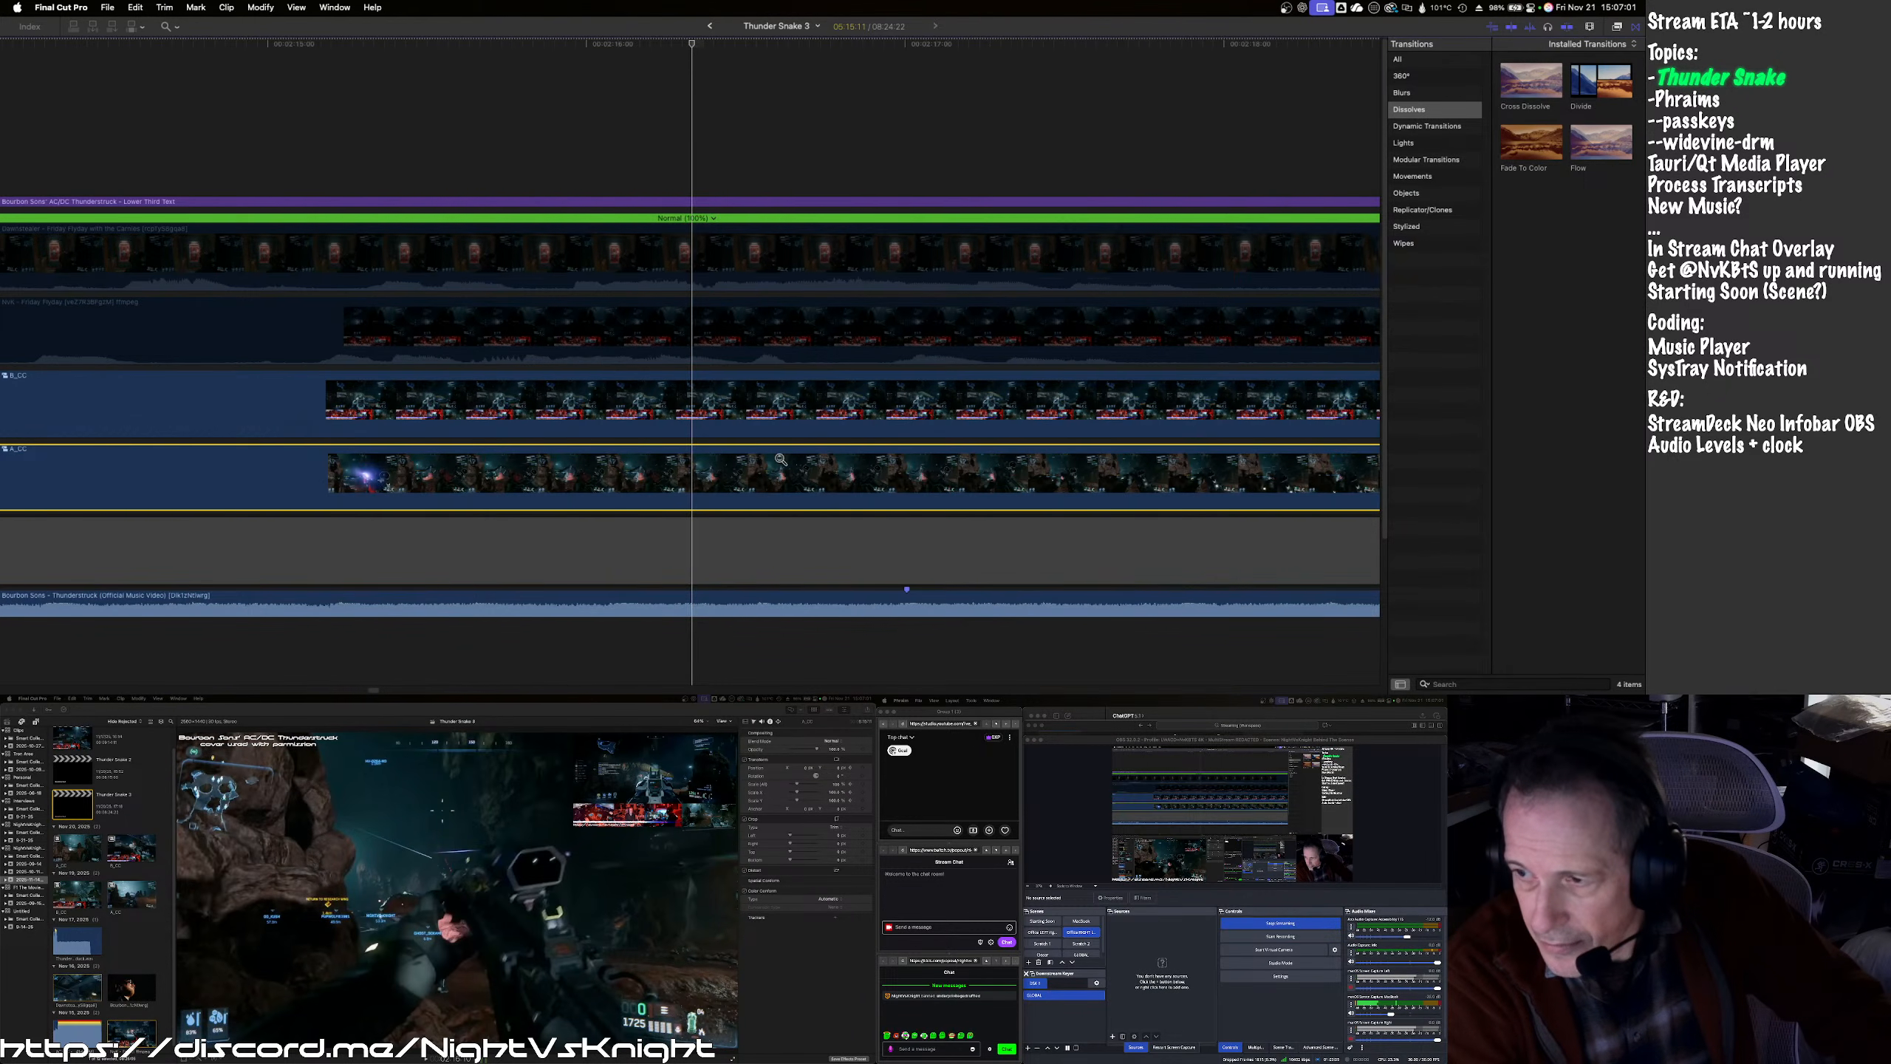
key("super+minus")
key("super+minus")
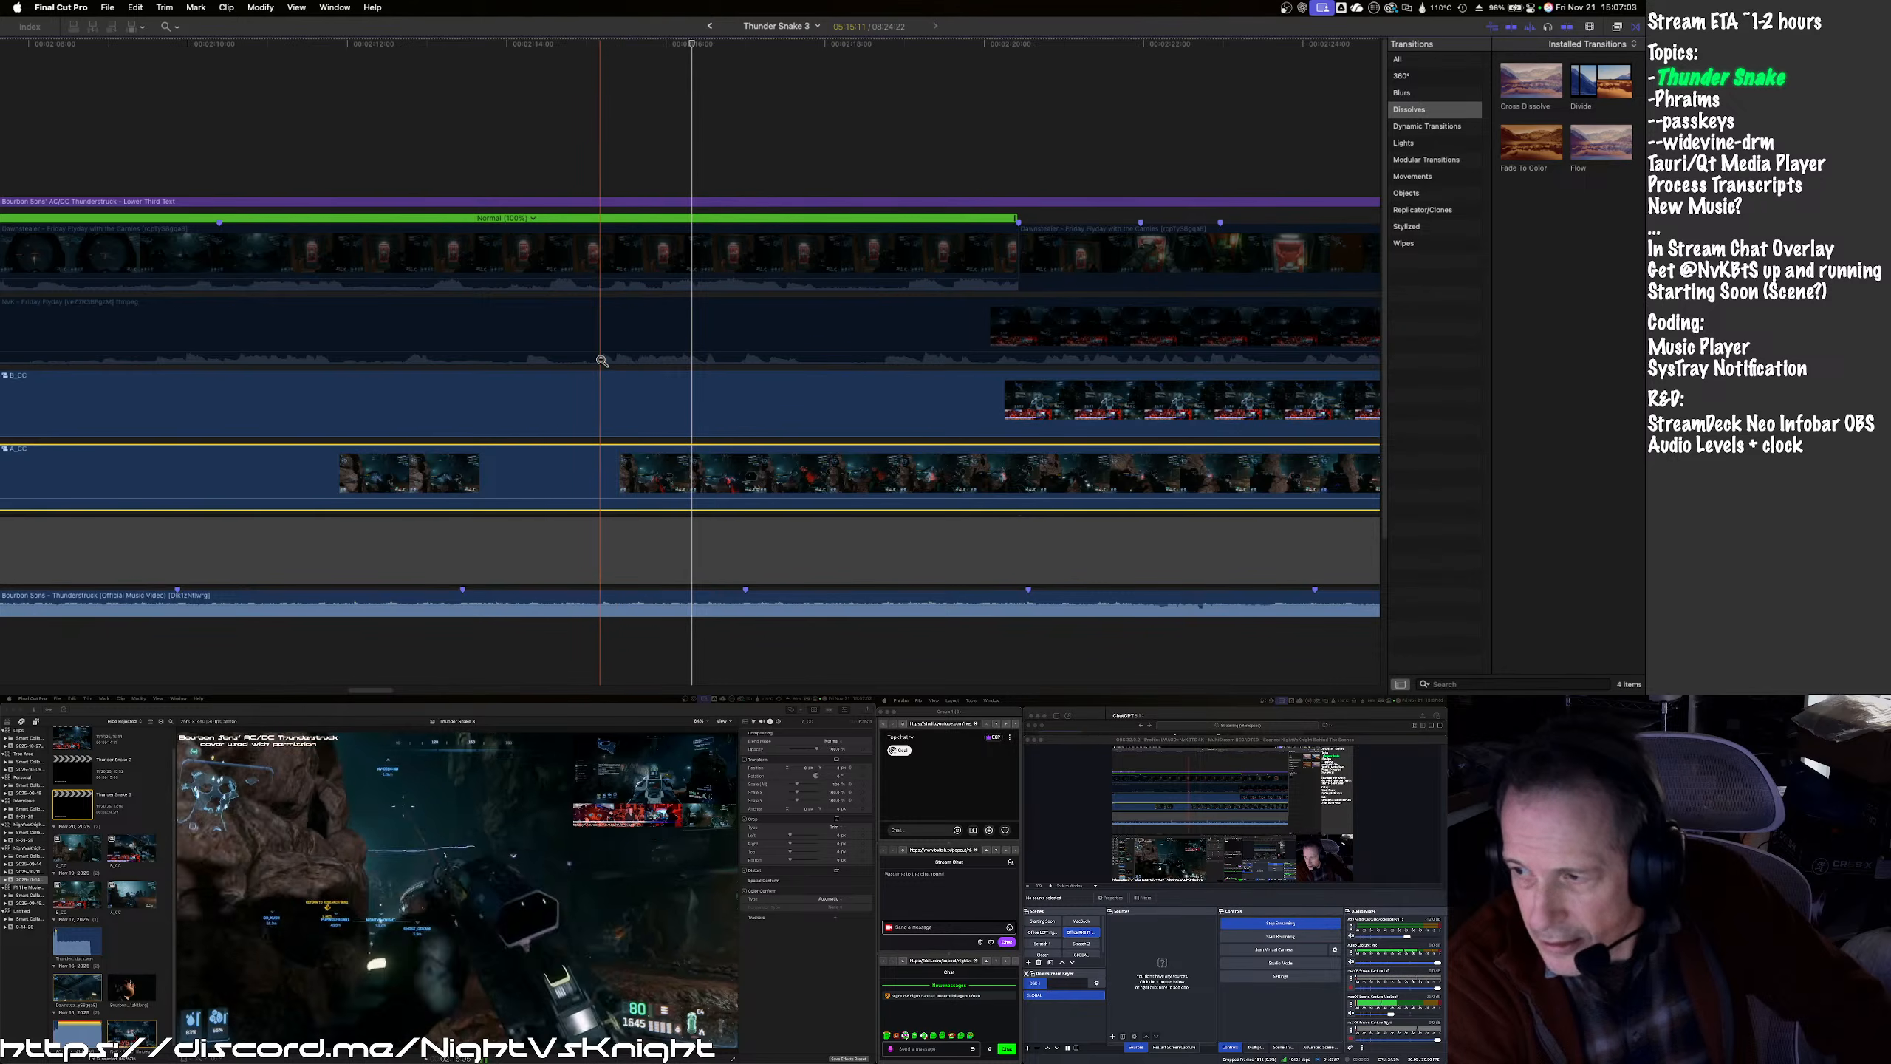
key("a")
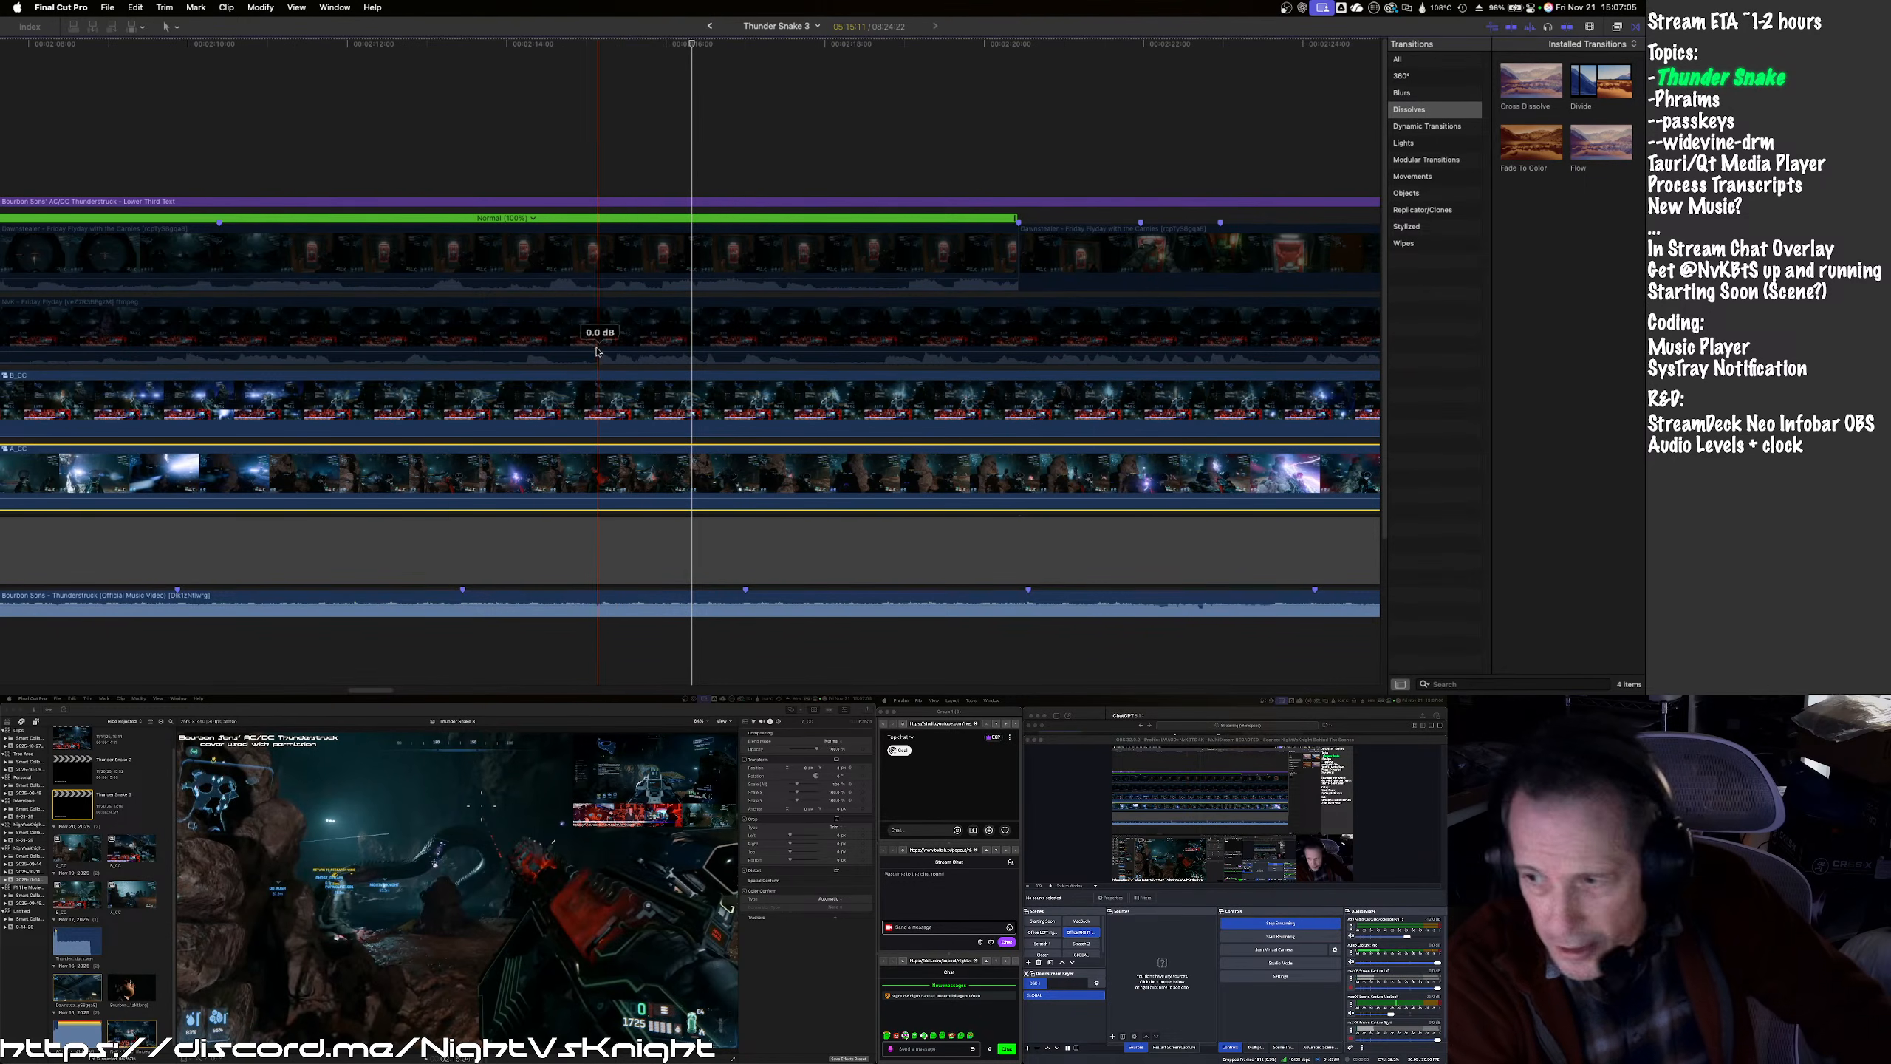
left_click(595, 351)
right_click(589, 345)
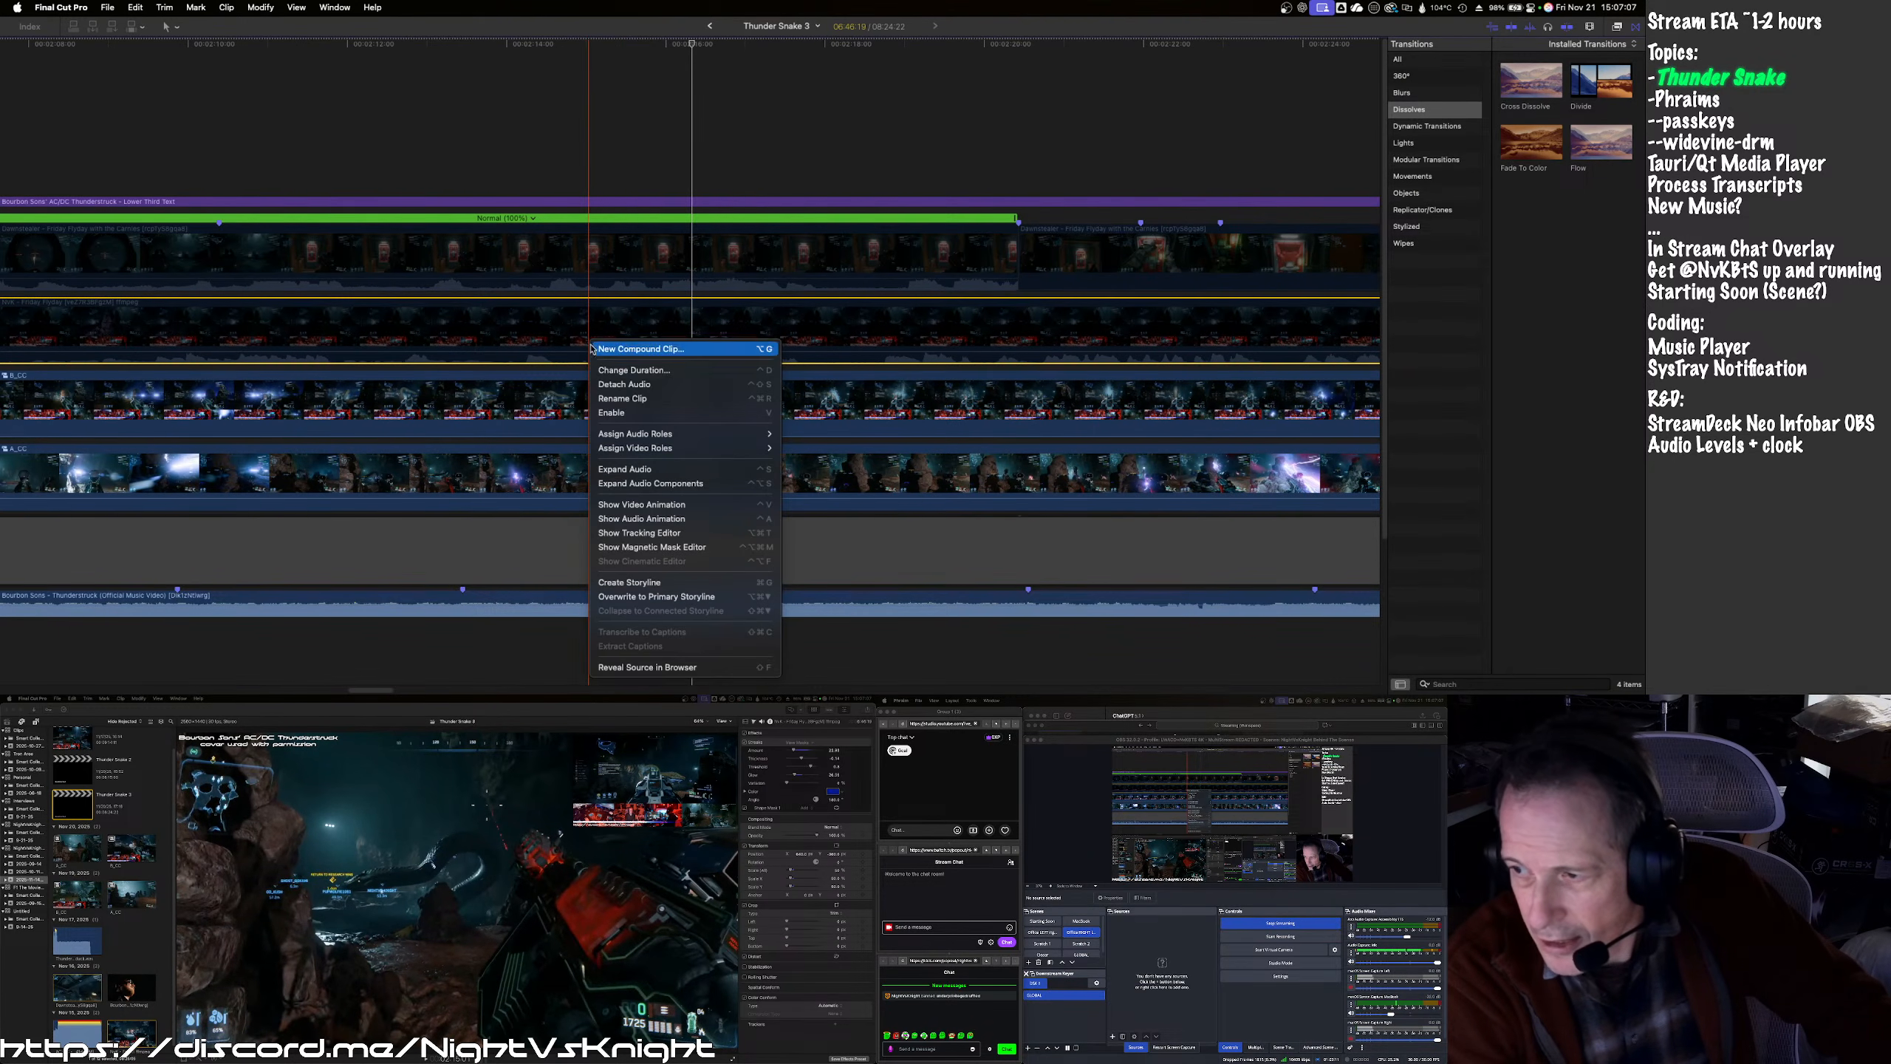
left_click(617, 412)
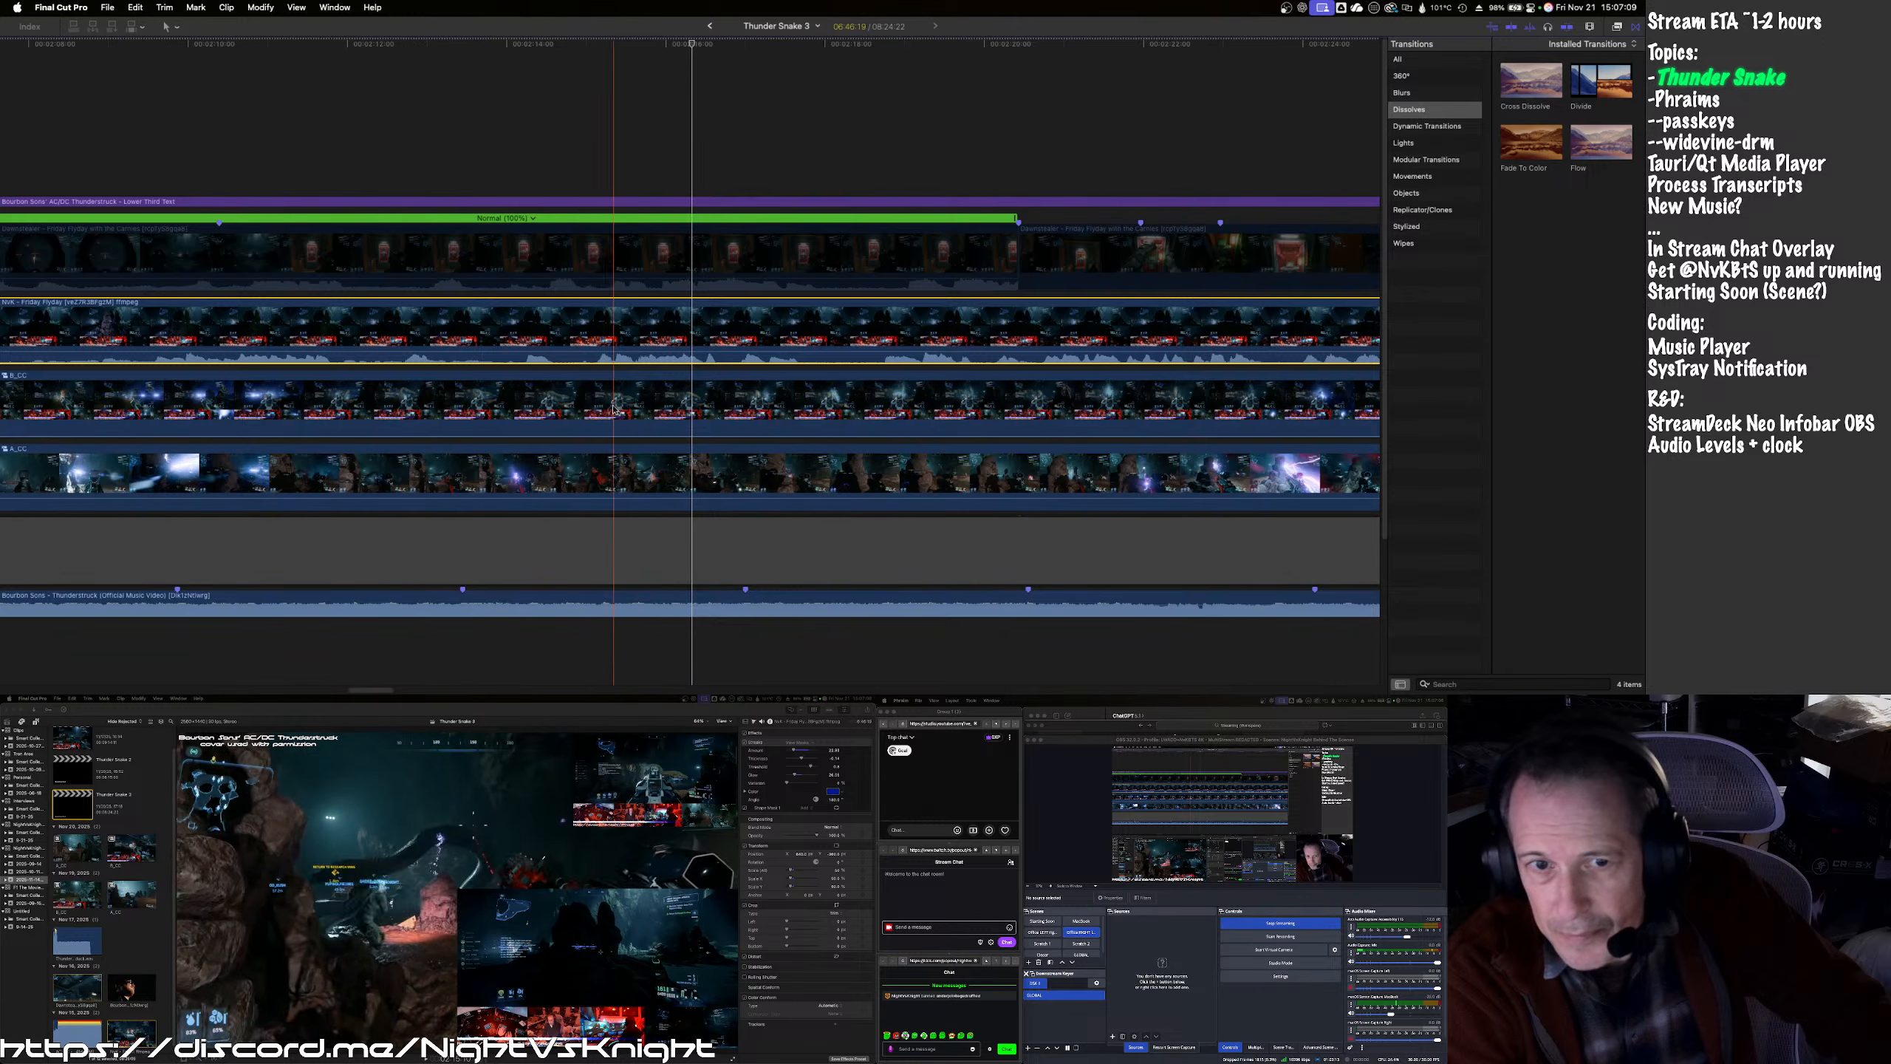
- Delete the disabled 100%-speed clip just beneath the lower-third title, ending near 2:20
left_click(501, 279)
right_click(499, 251)
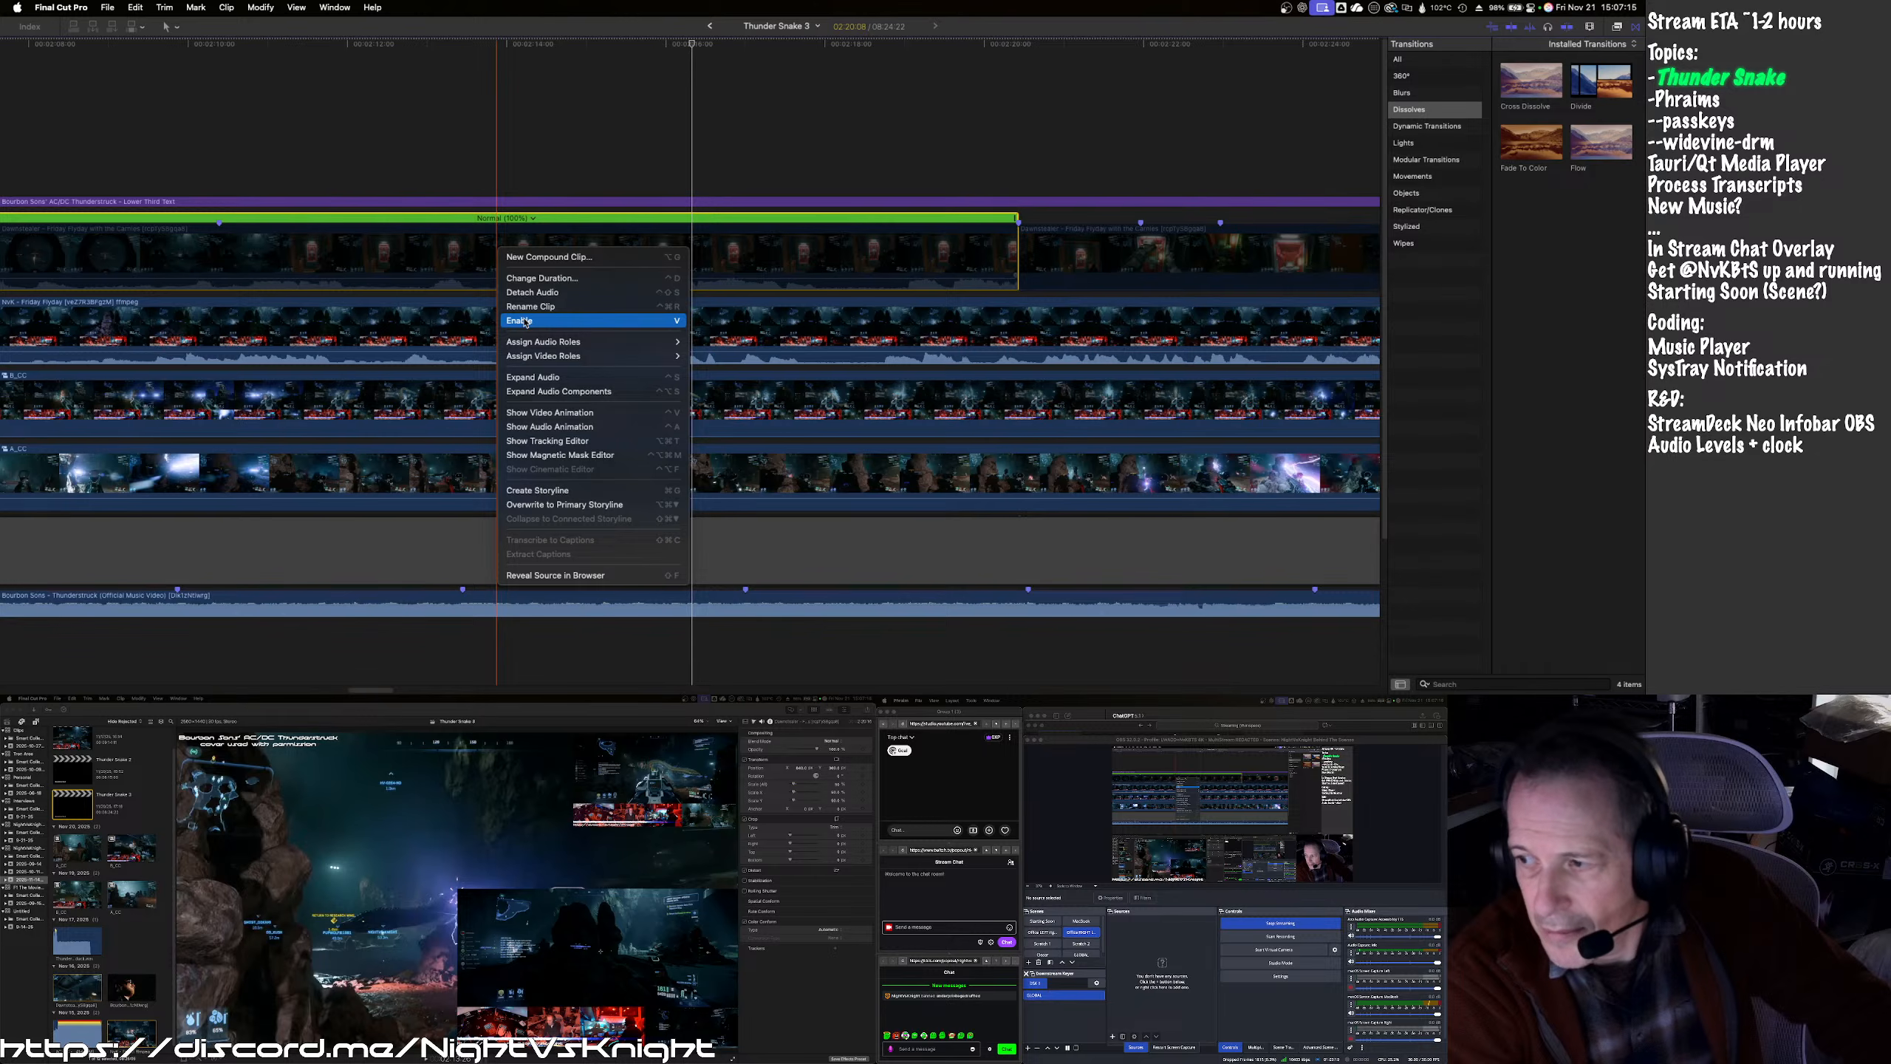
left_click(398, 330)
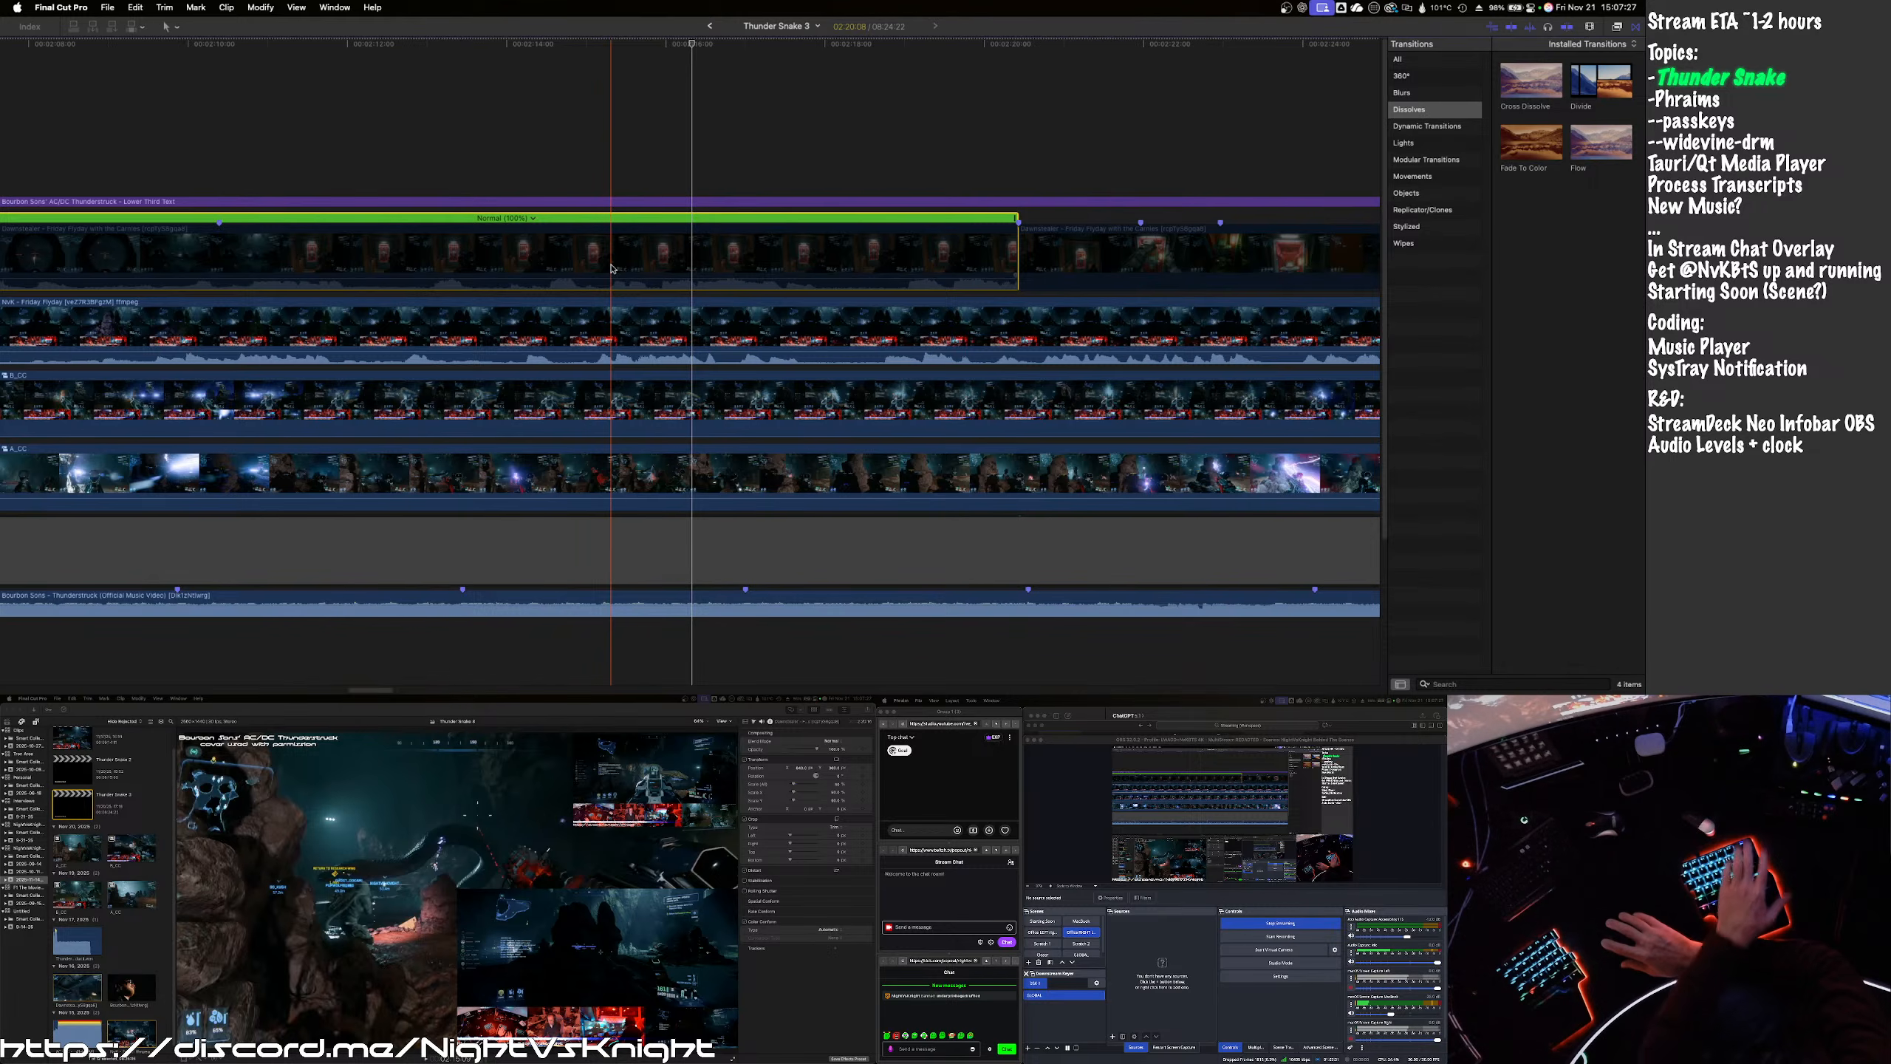
key("Delete")
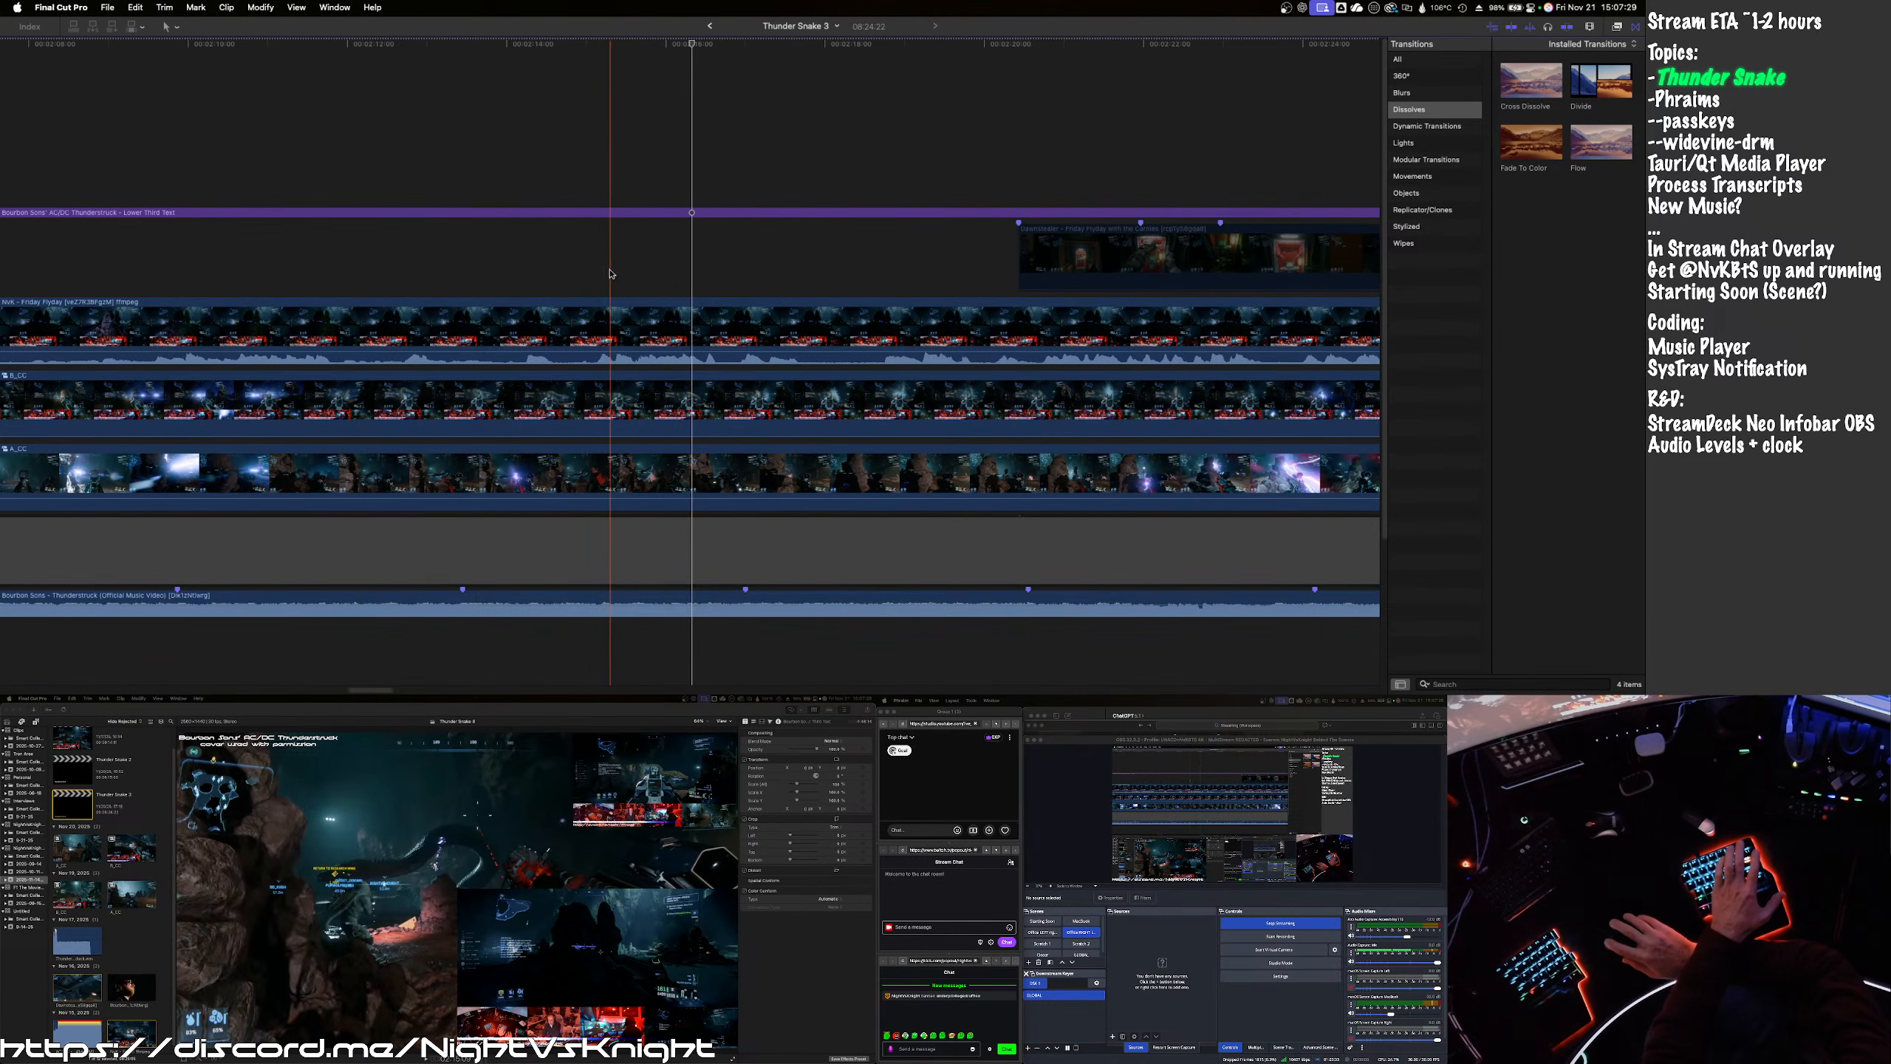
- Split the re-enabled gameplay clip near 2:20, where the remaining disabled clip begins, and delete its earlier part
left_click(605, 320)
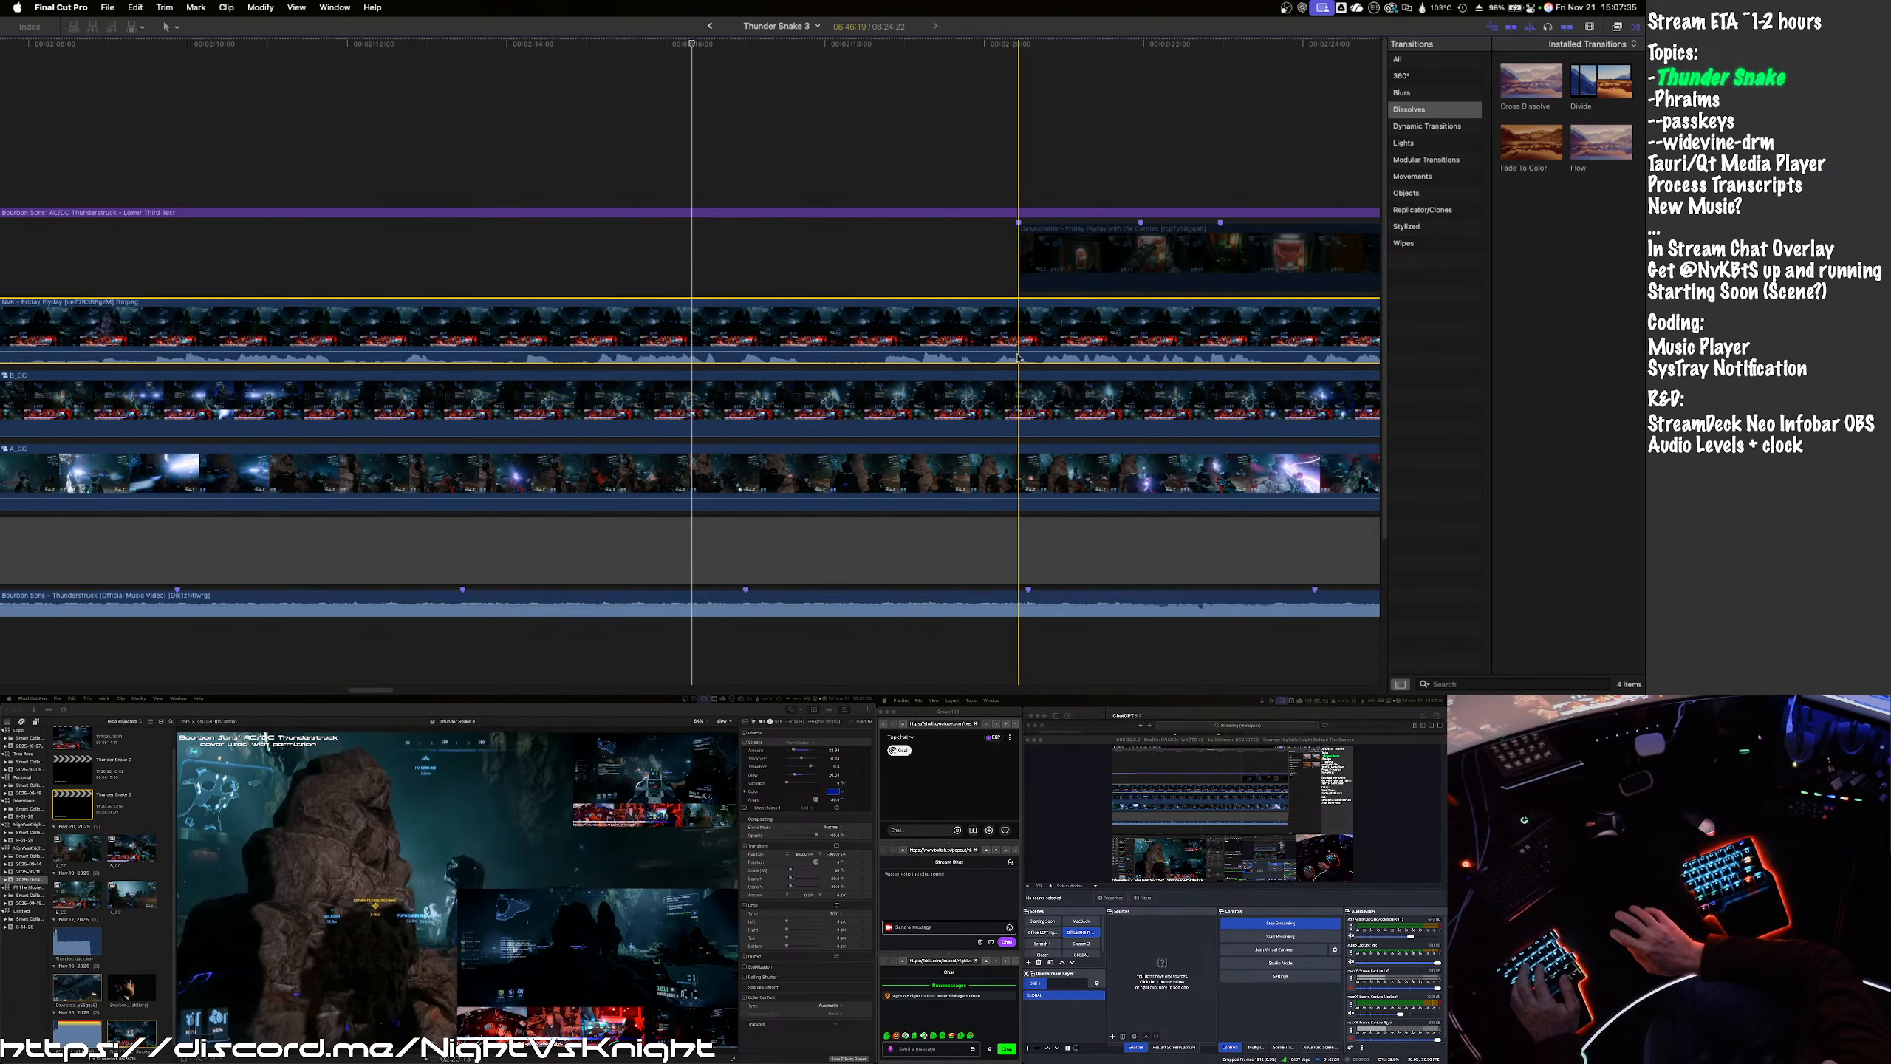
key("super+b")
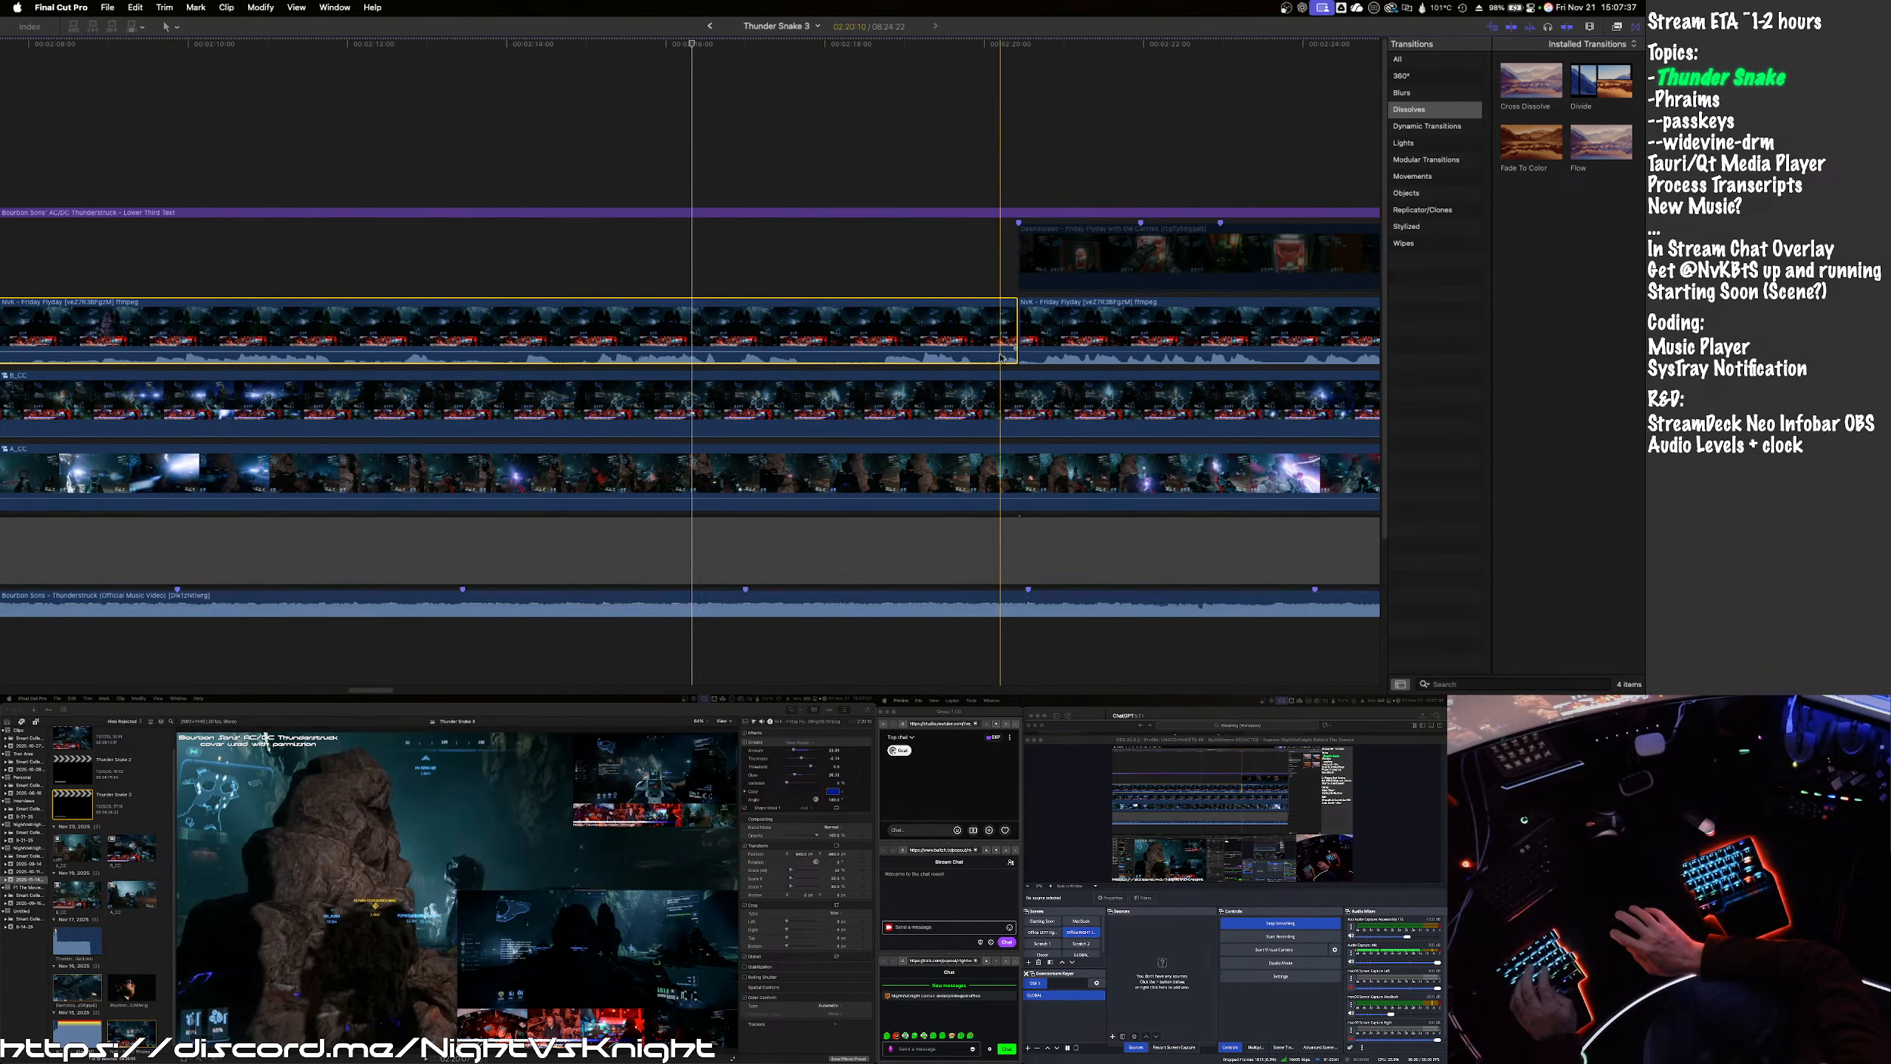
key("Delete")
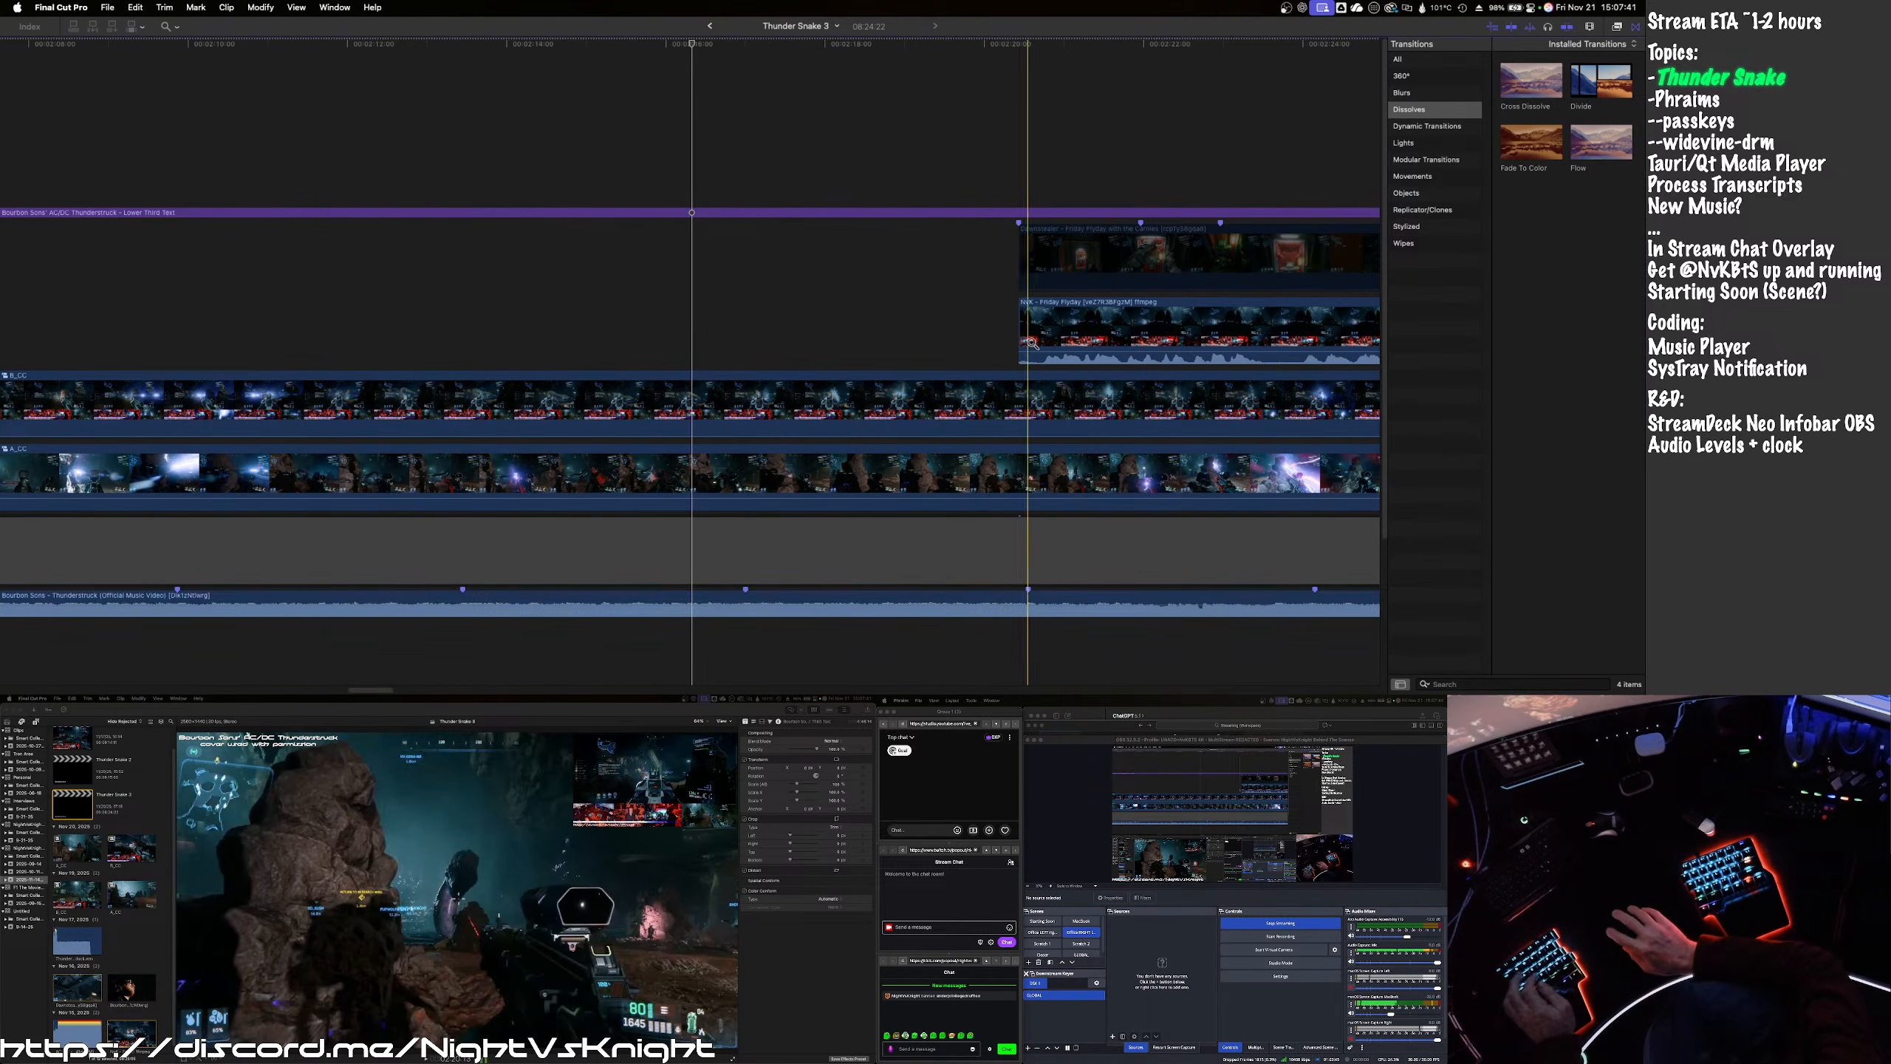
- Examine the clip starts near 2:20 up close and the layout of all tracks through the end of the timeline
key("z")
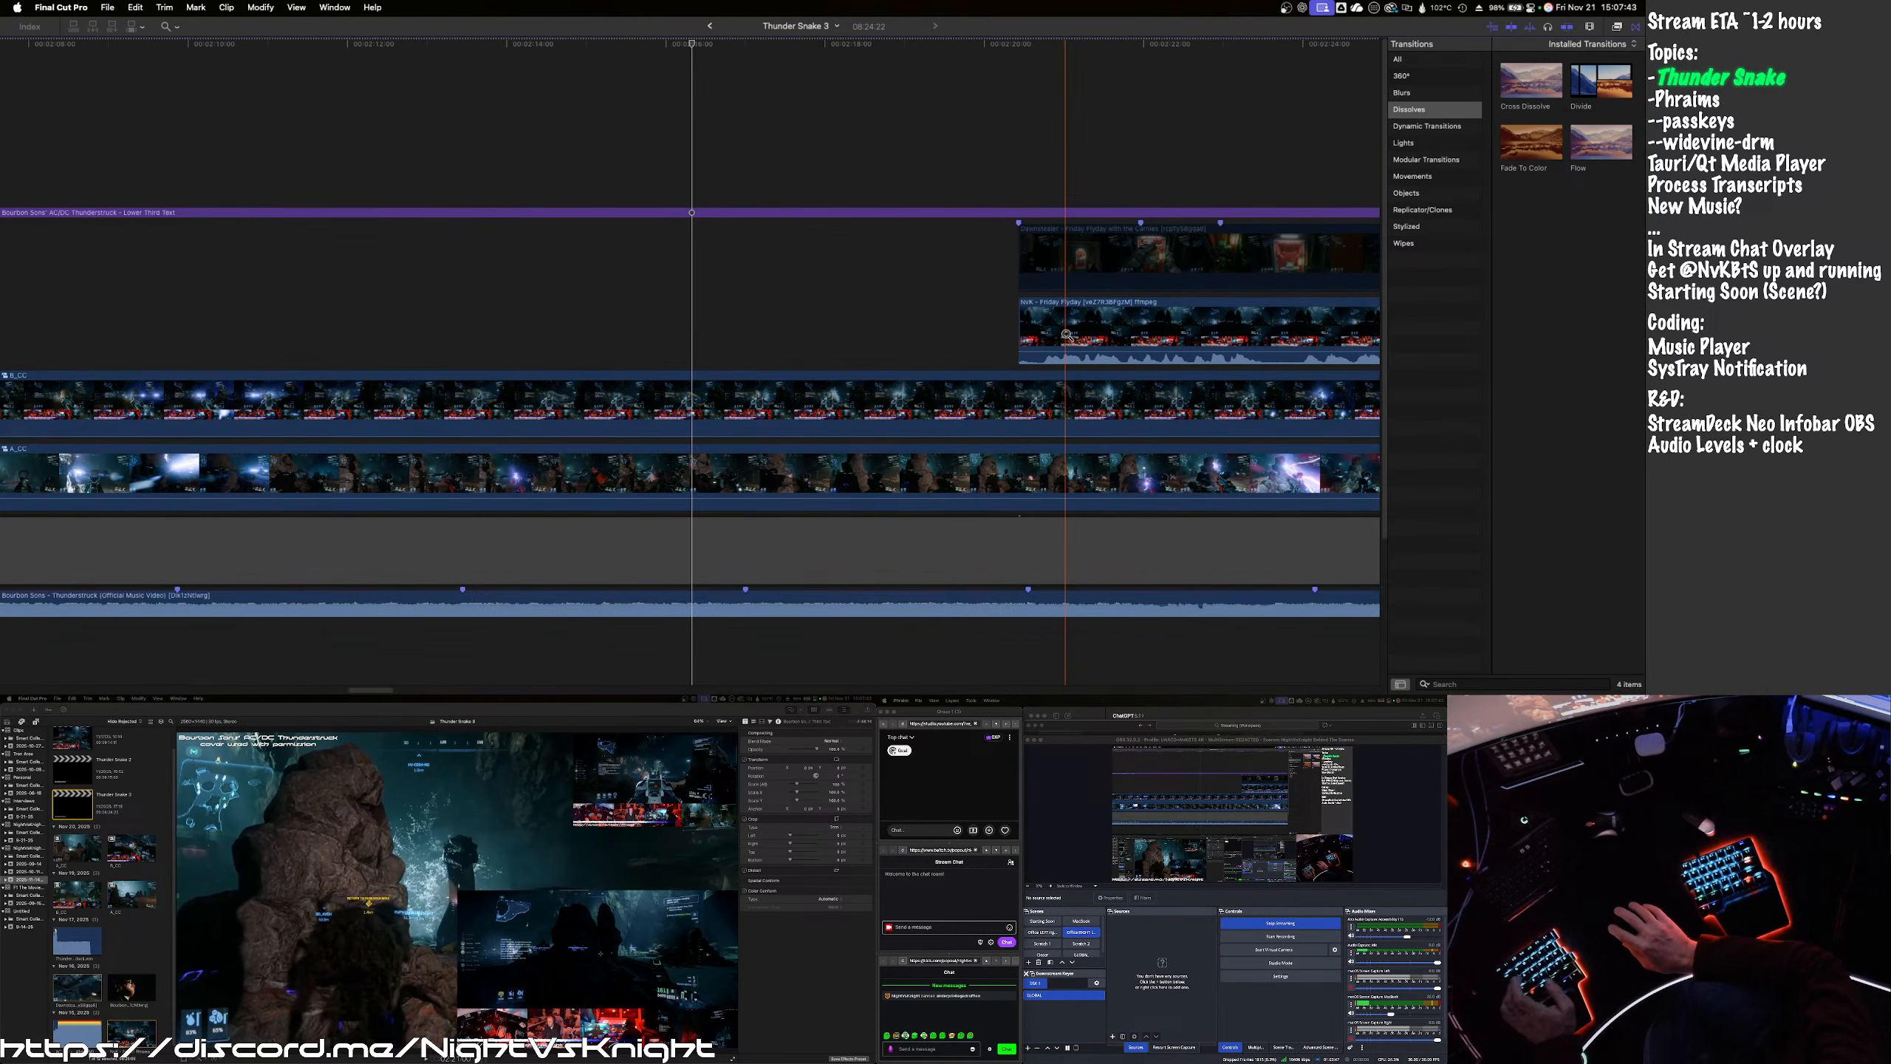
left_click(1067, 335)
left_click(1067, 334)
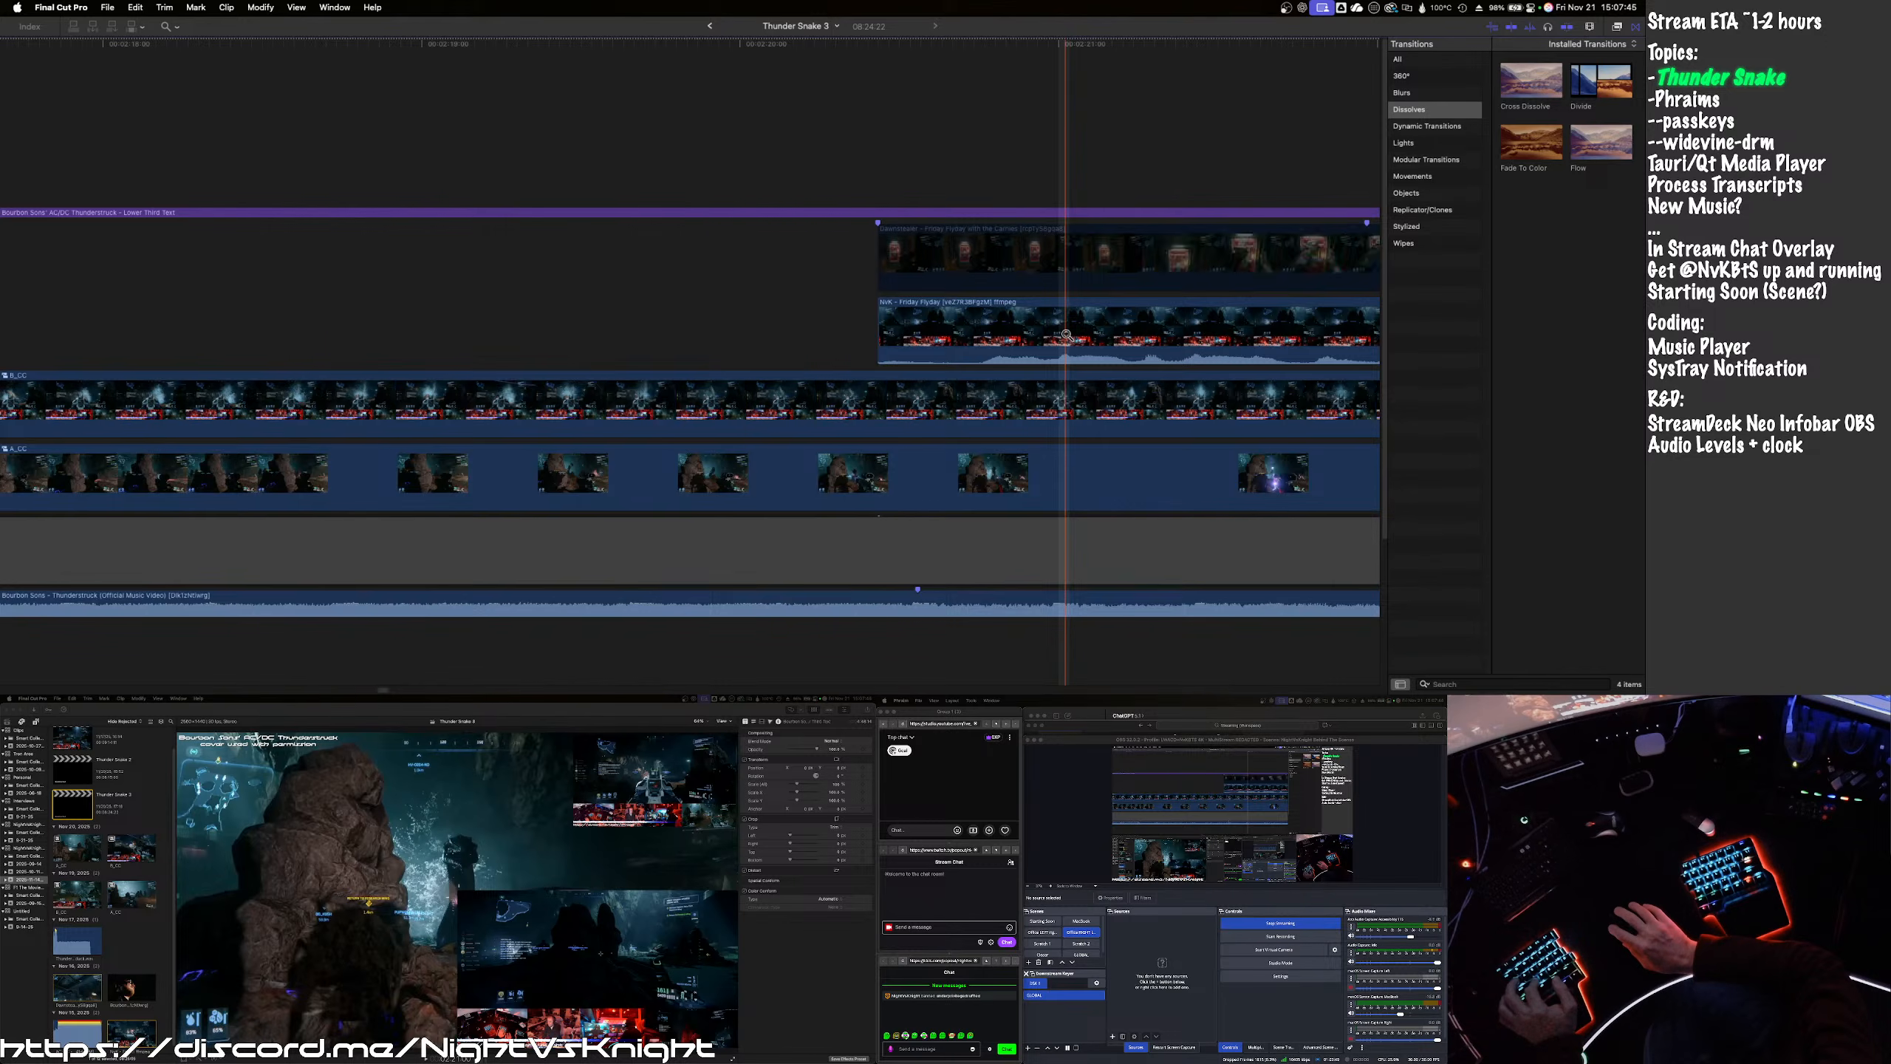
left_click(1066, 334)
left_click(1067, 335)
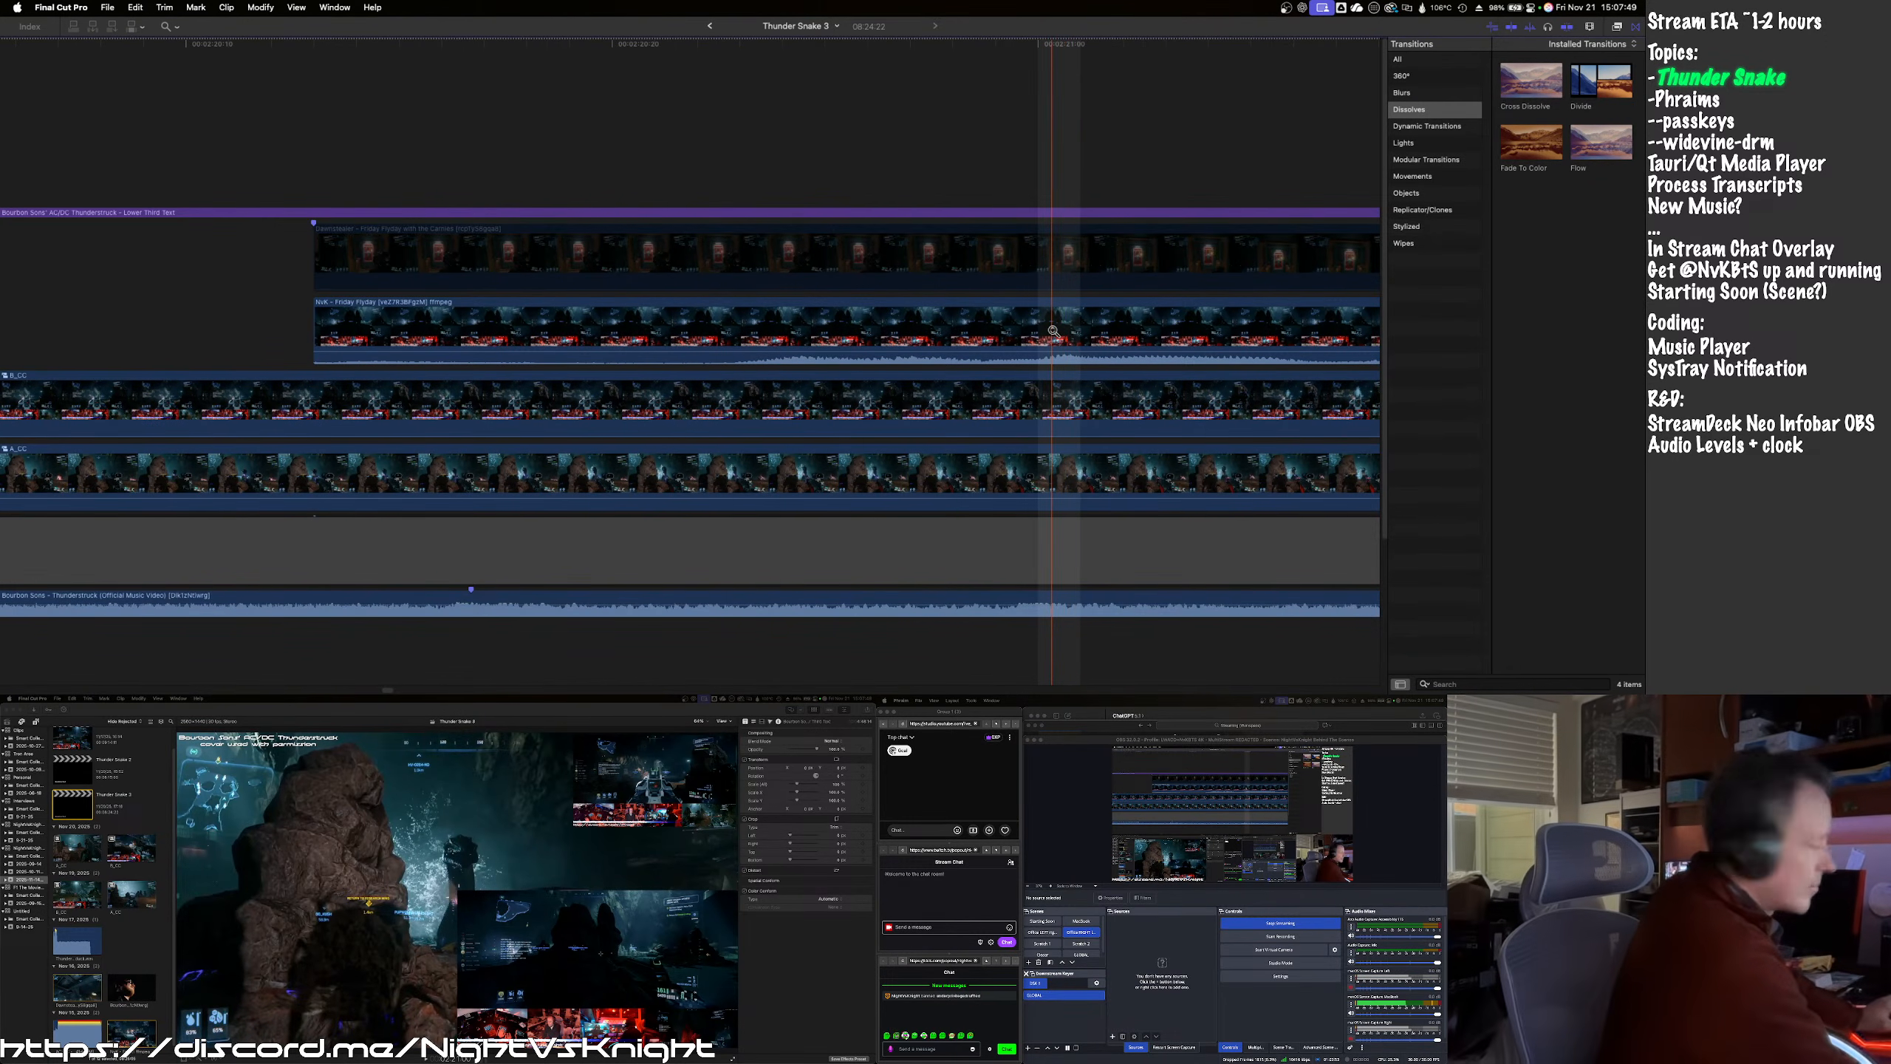
left_click(1053, 330, "alt")
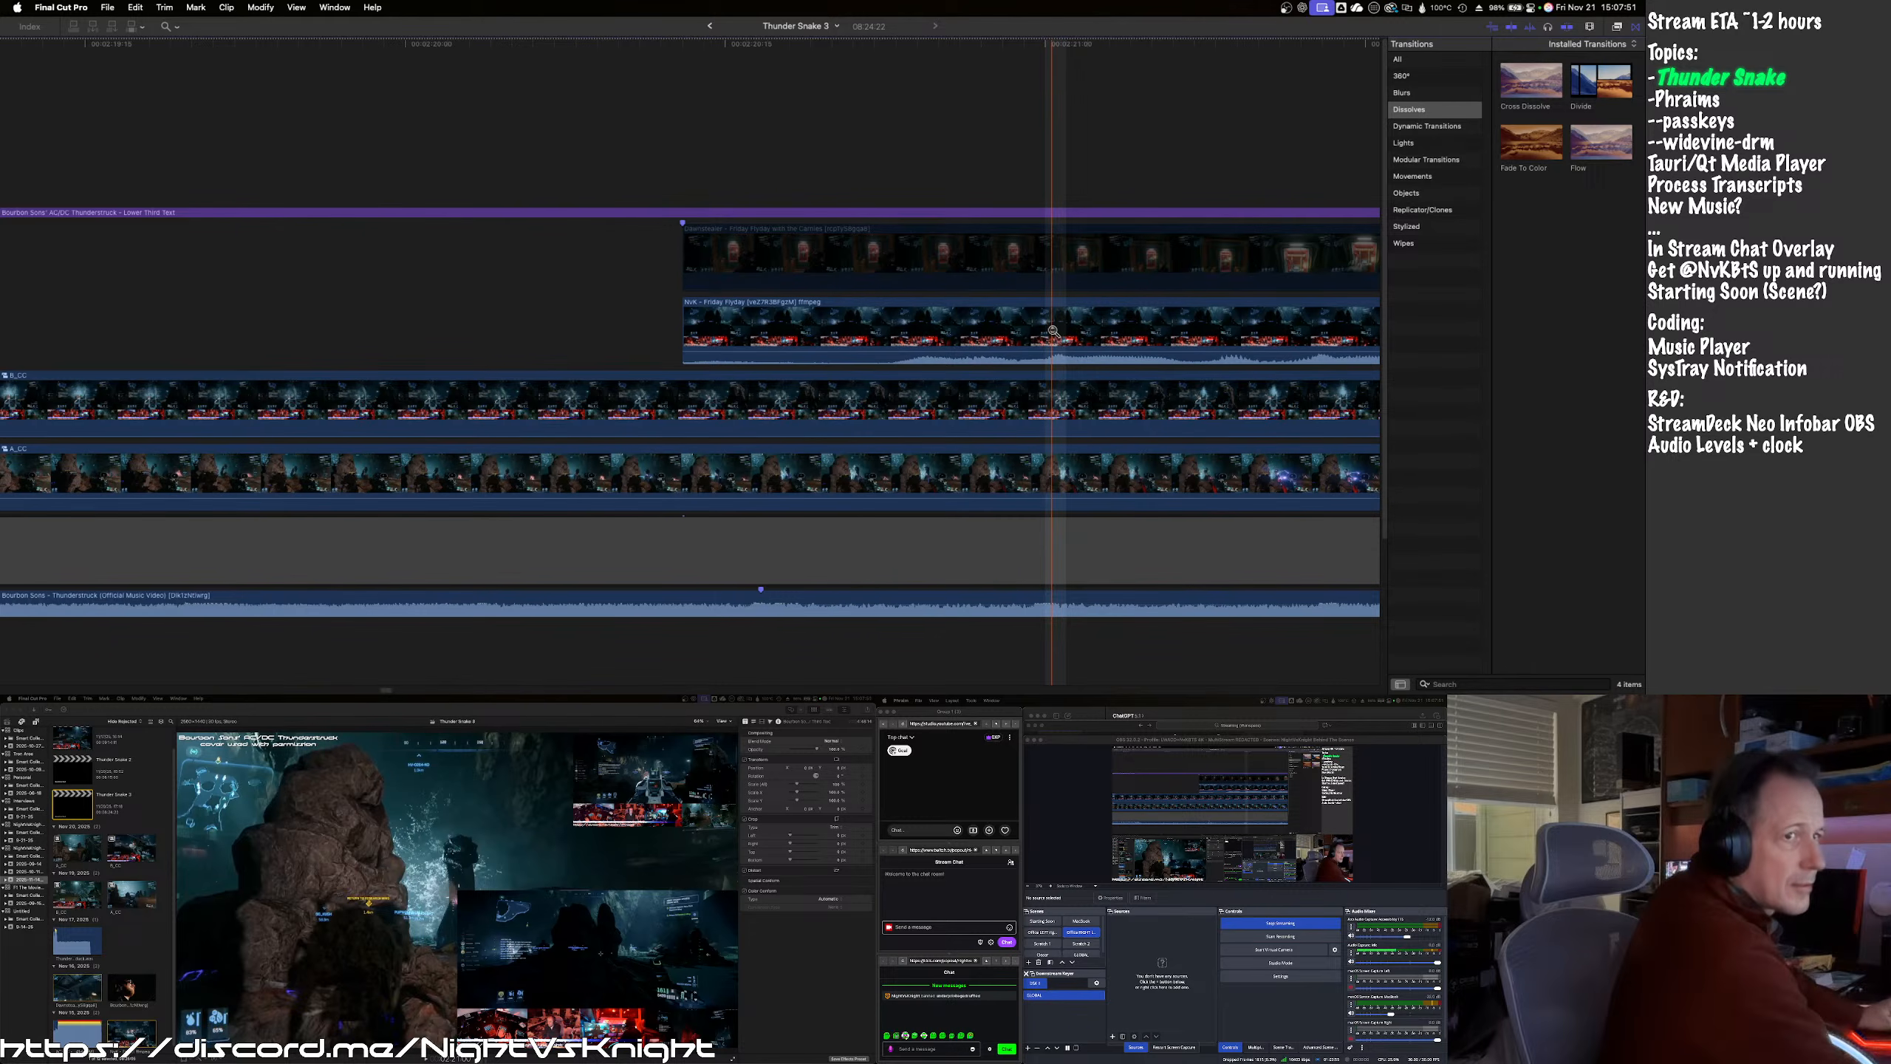
left_click(1052, 330, "alt")
left_click(1035, 330, "alt")
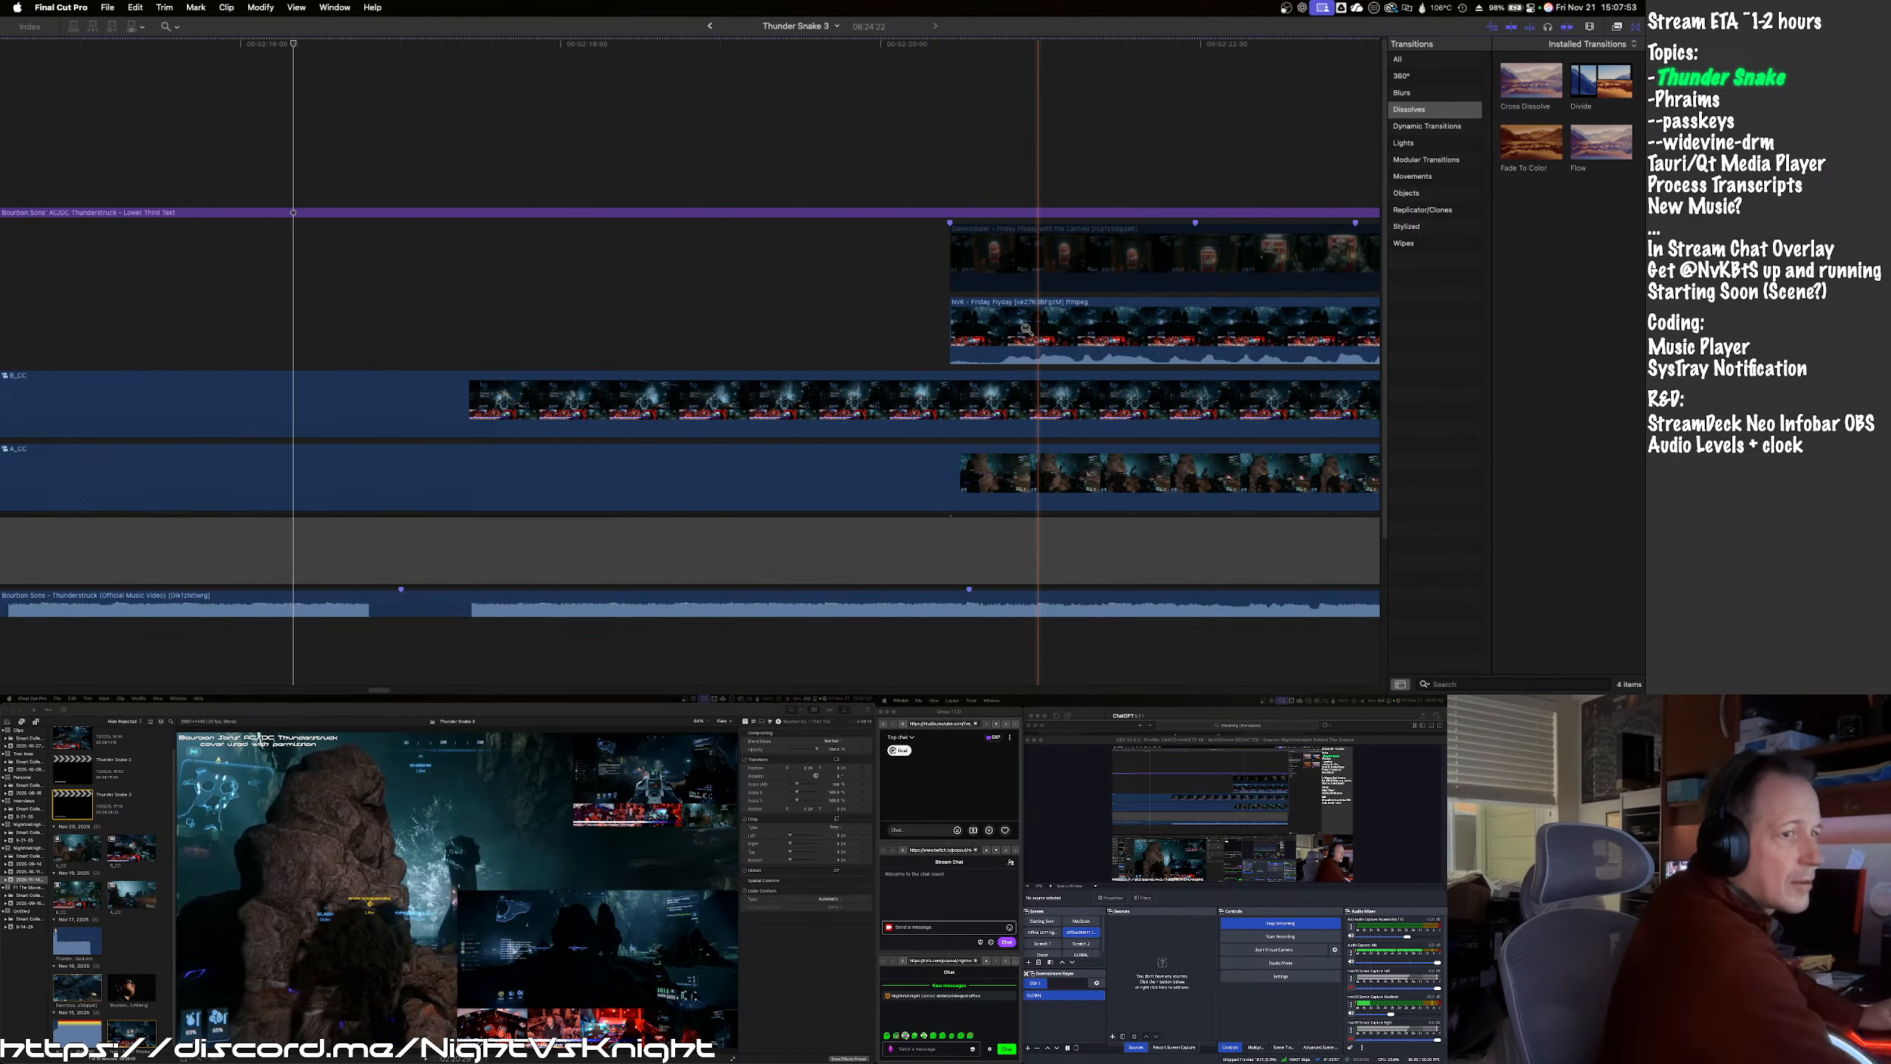
left_click(1012, 330, "alt")
left_click(1019, 330, "alt")
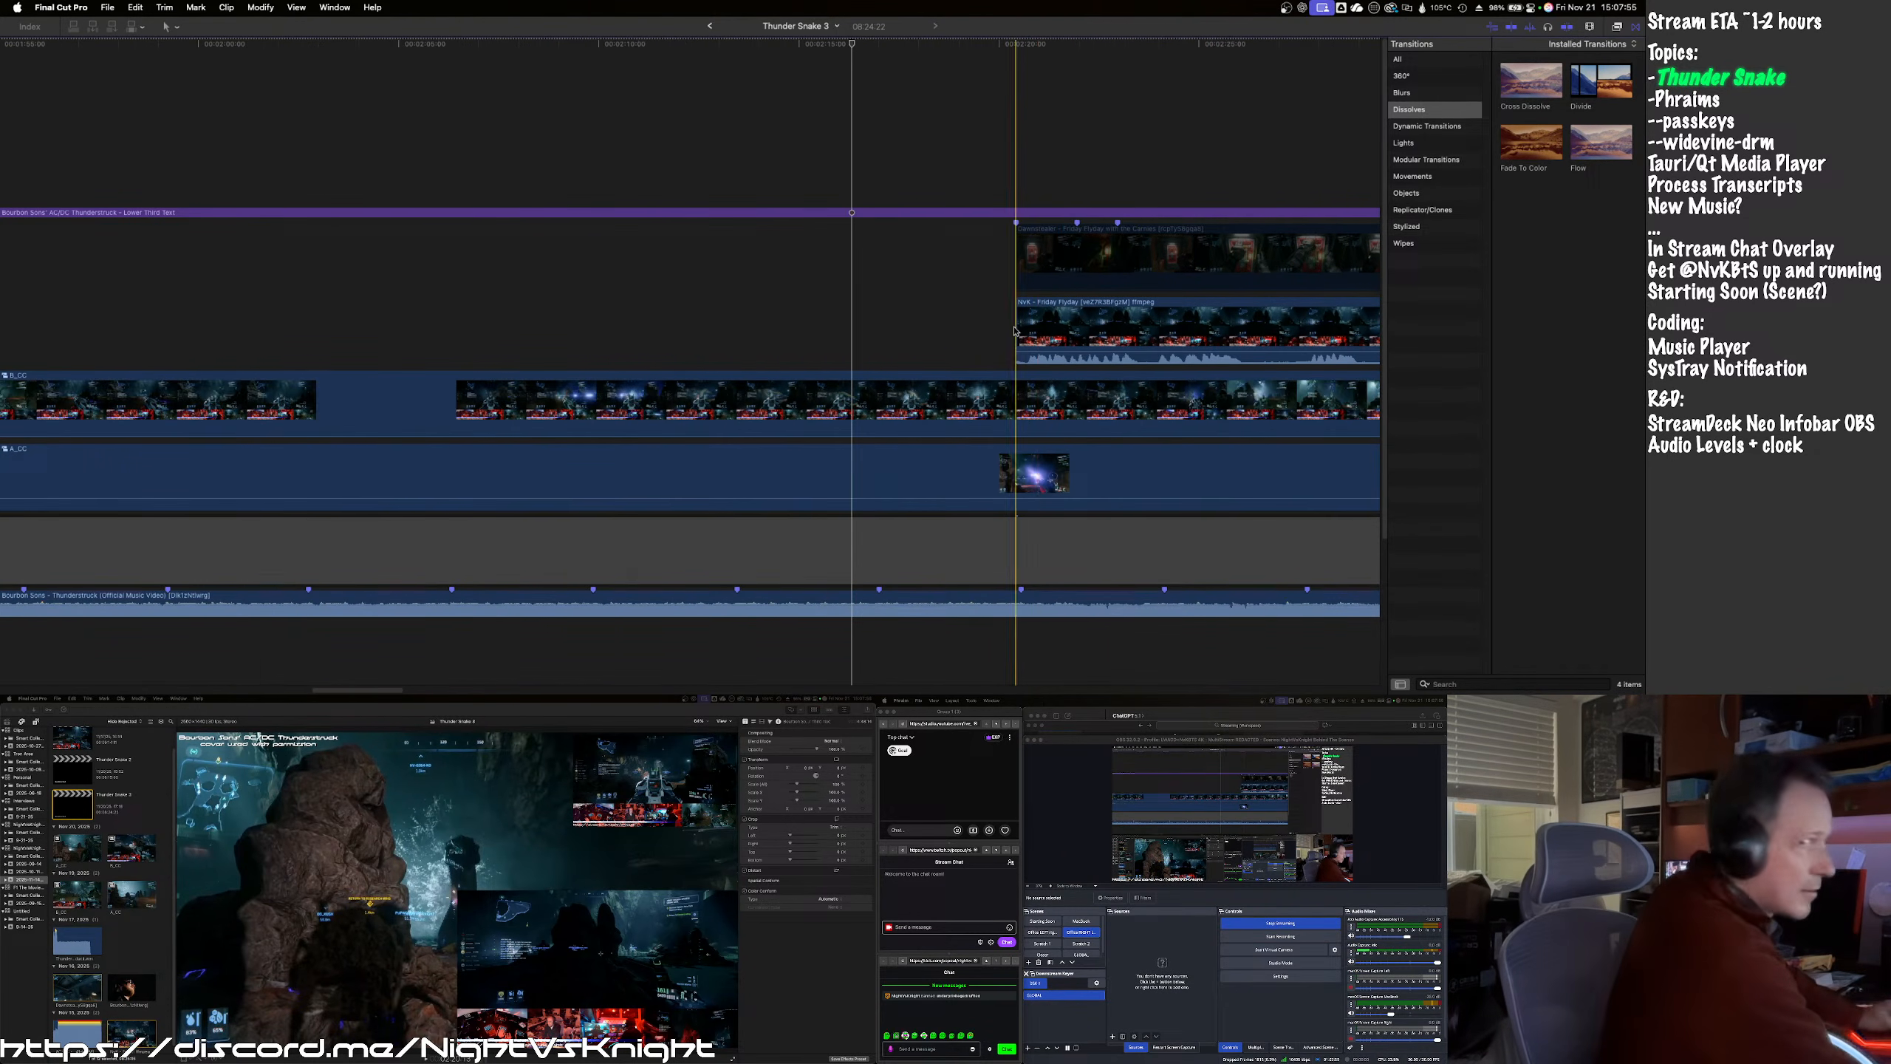
key("a")
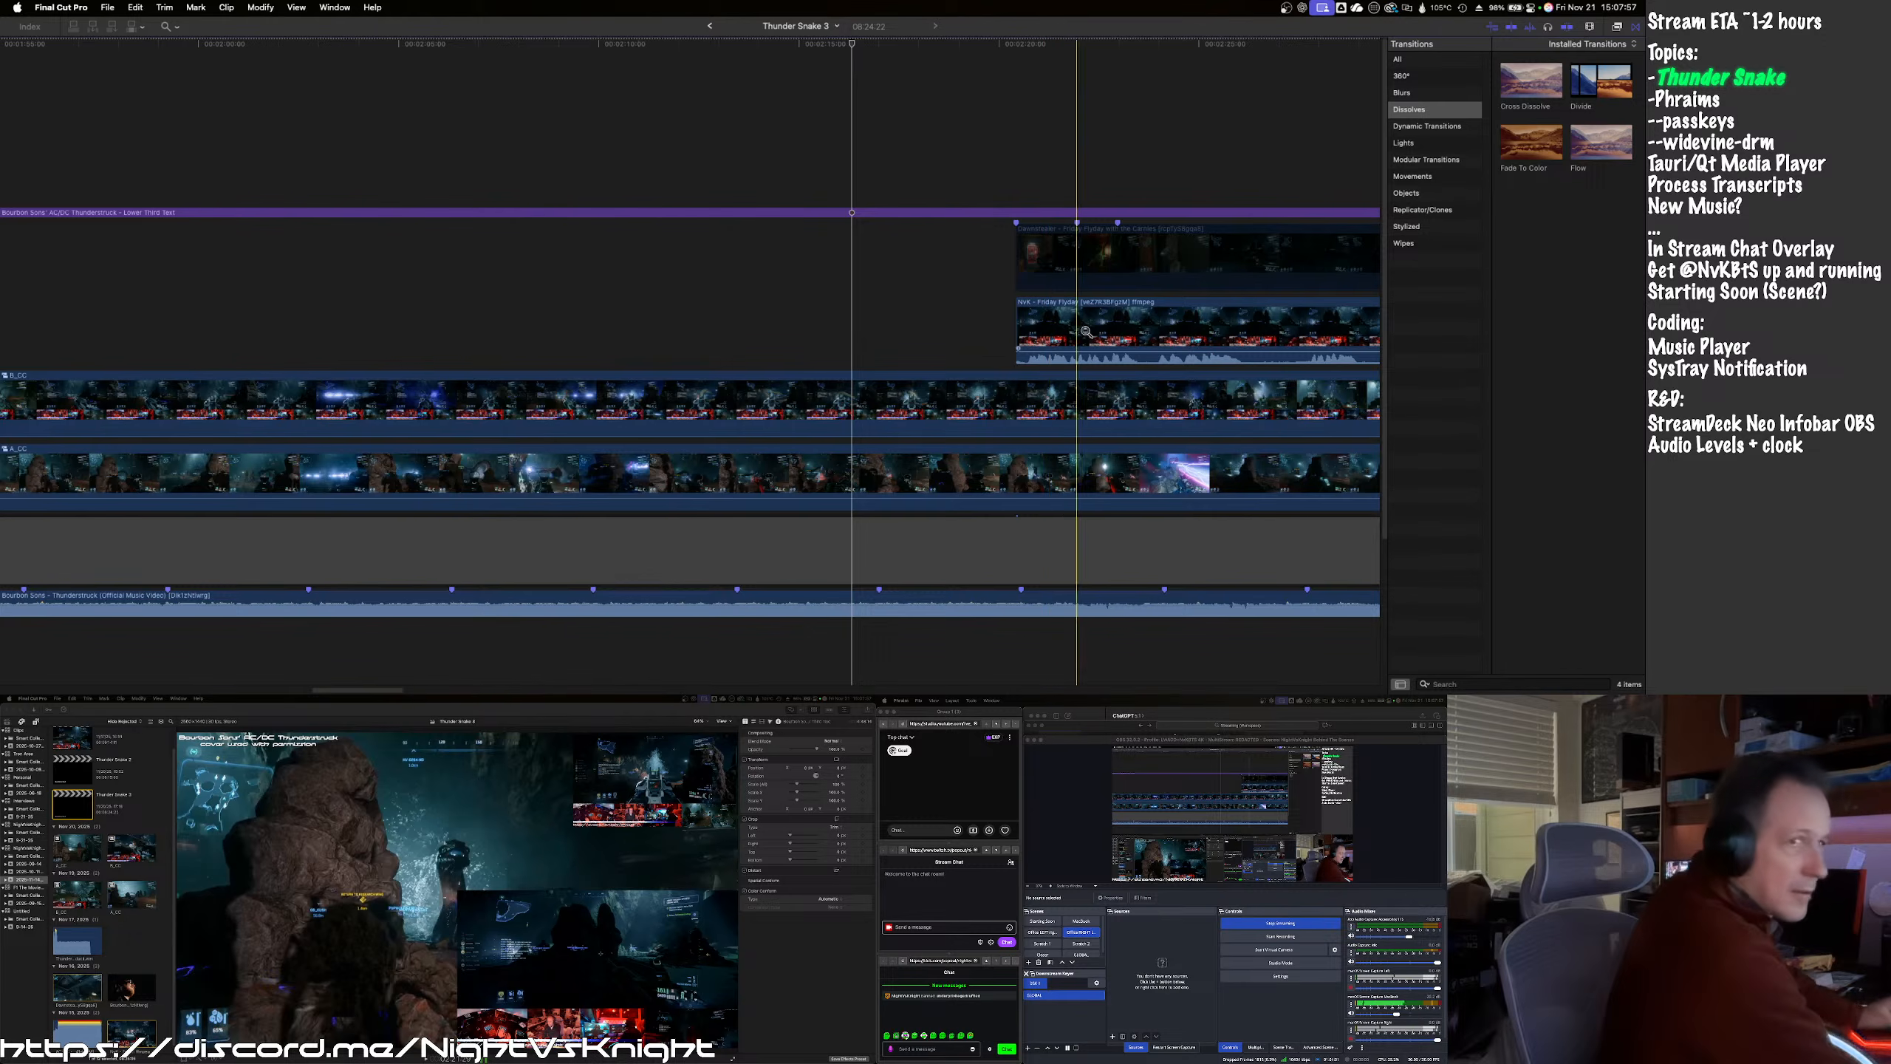
key("super+minus")
key("super+minus")
key("super+minus")
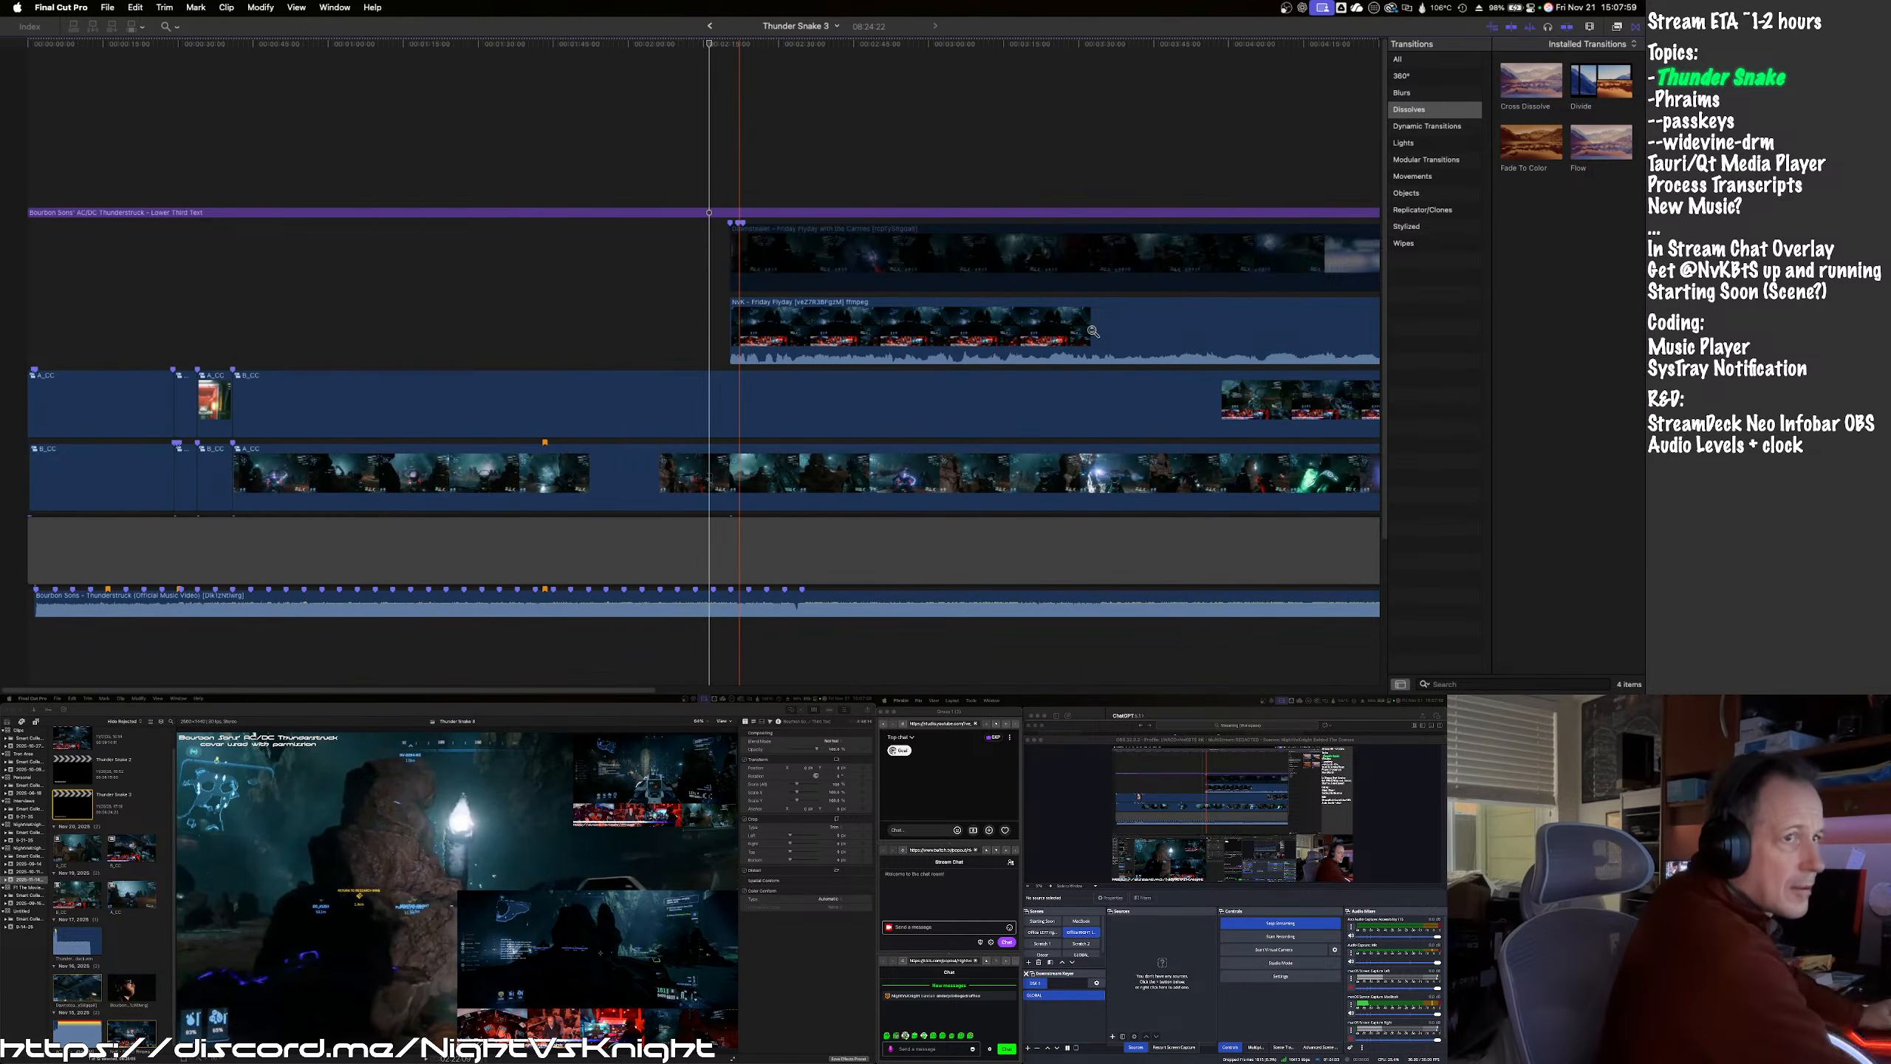
key("super+minus")
key("a")
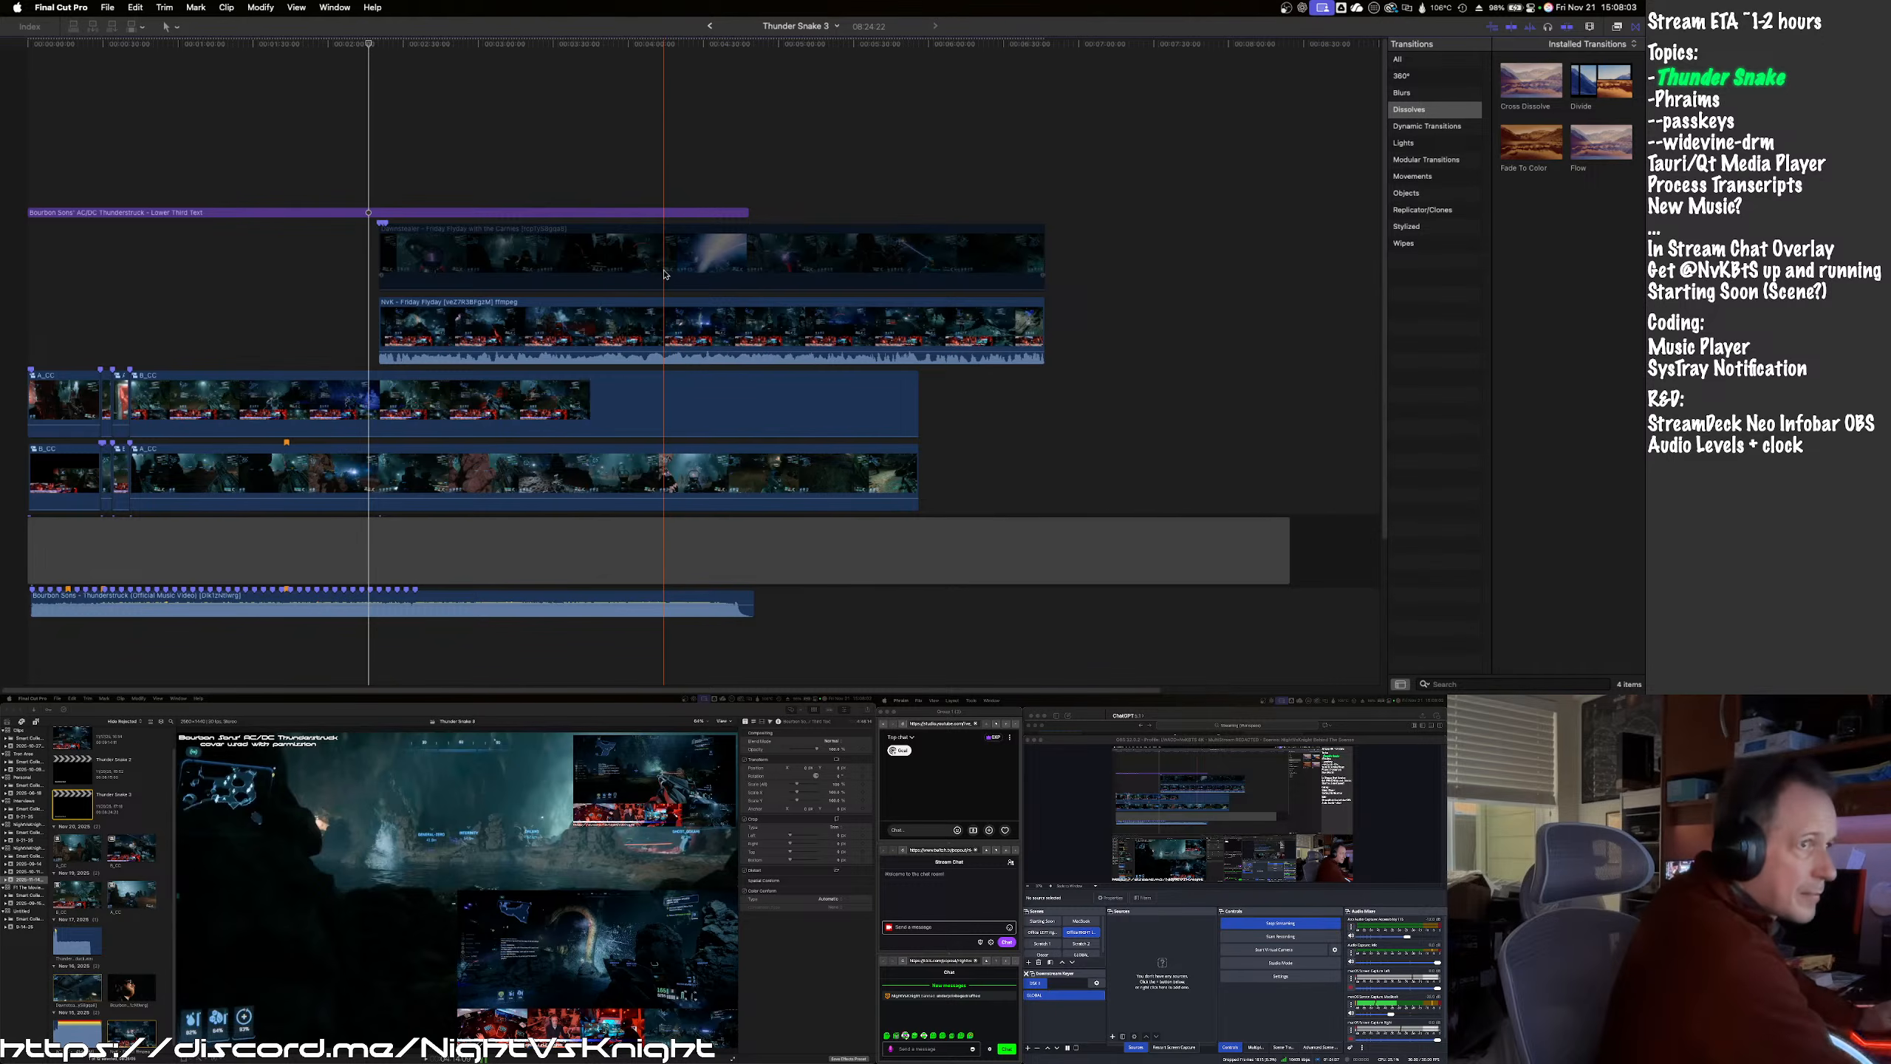
- Move the disabled gameplay clip and the gameplay clip beneath it together from near 2:20 to the orange music marker near 0:30
left_click(665, 274)
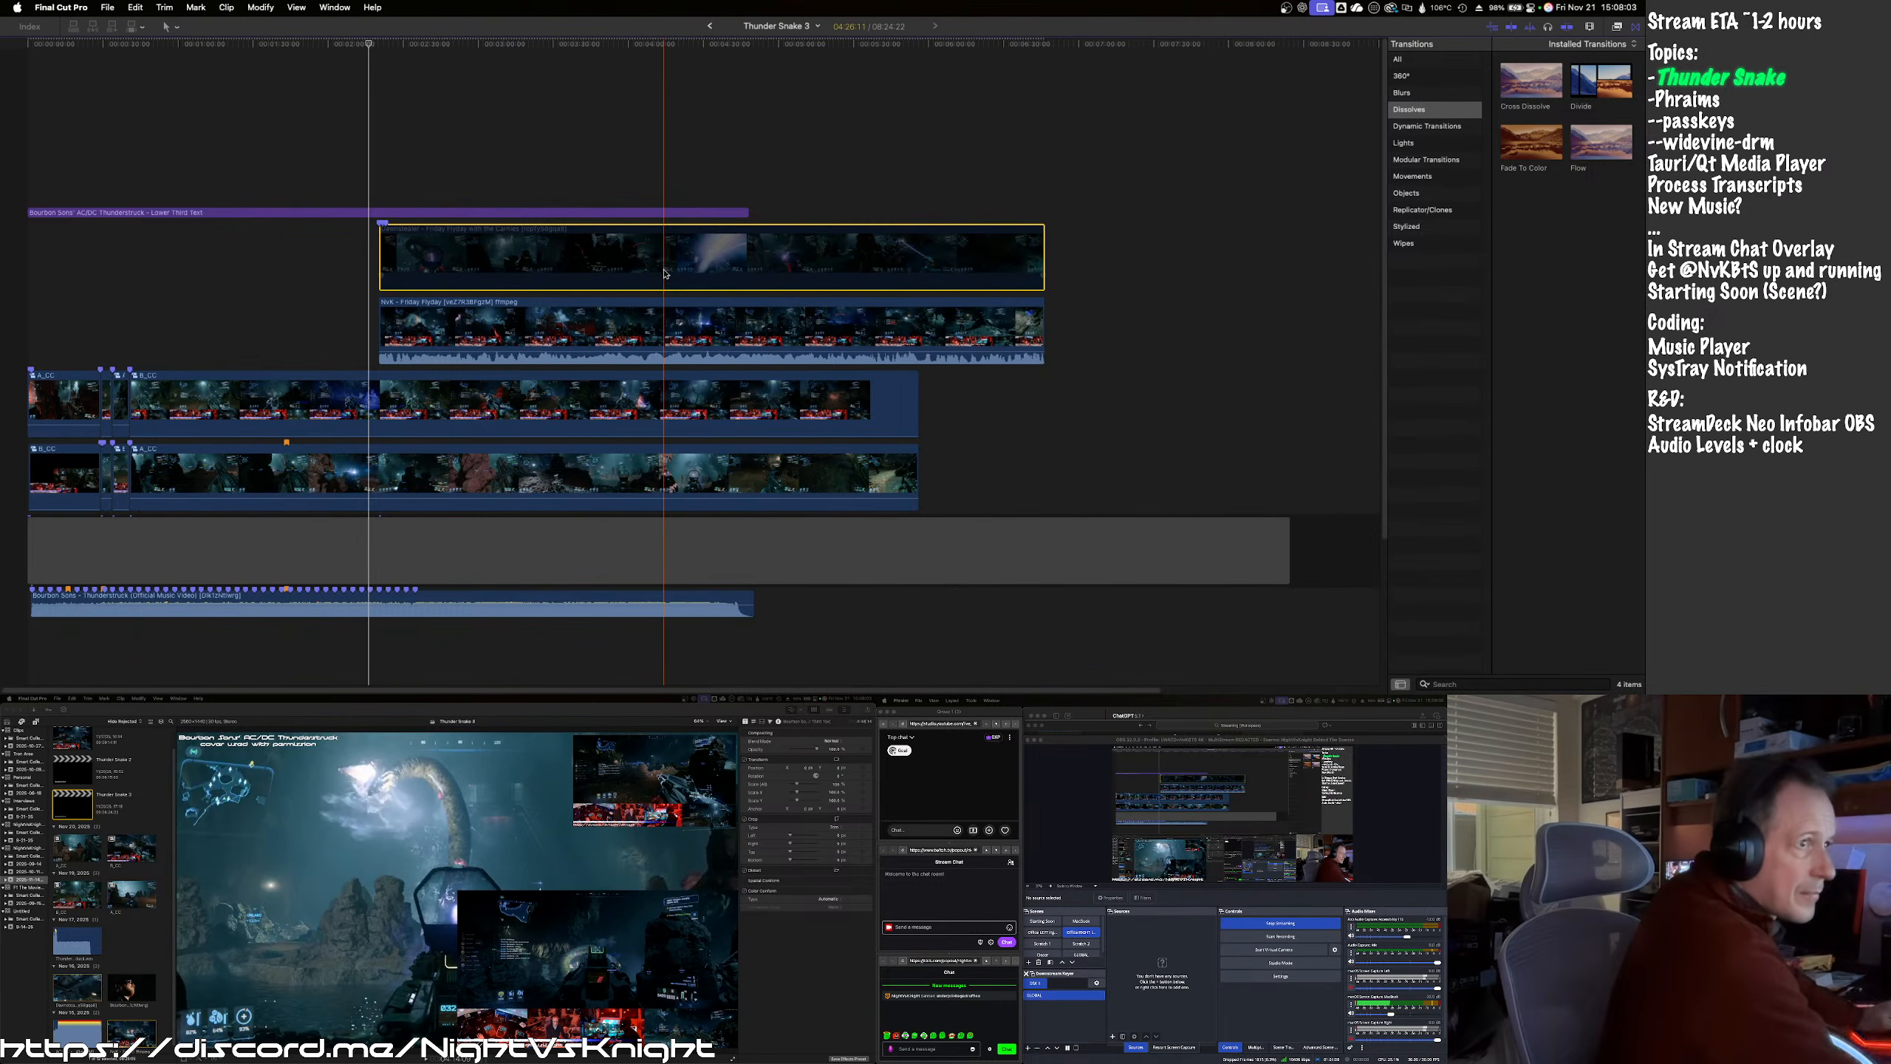
left_click(665, 324, "super")
left_click_drag(665, 324, 406, 326)
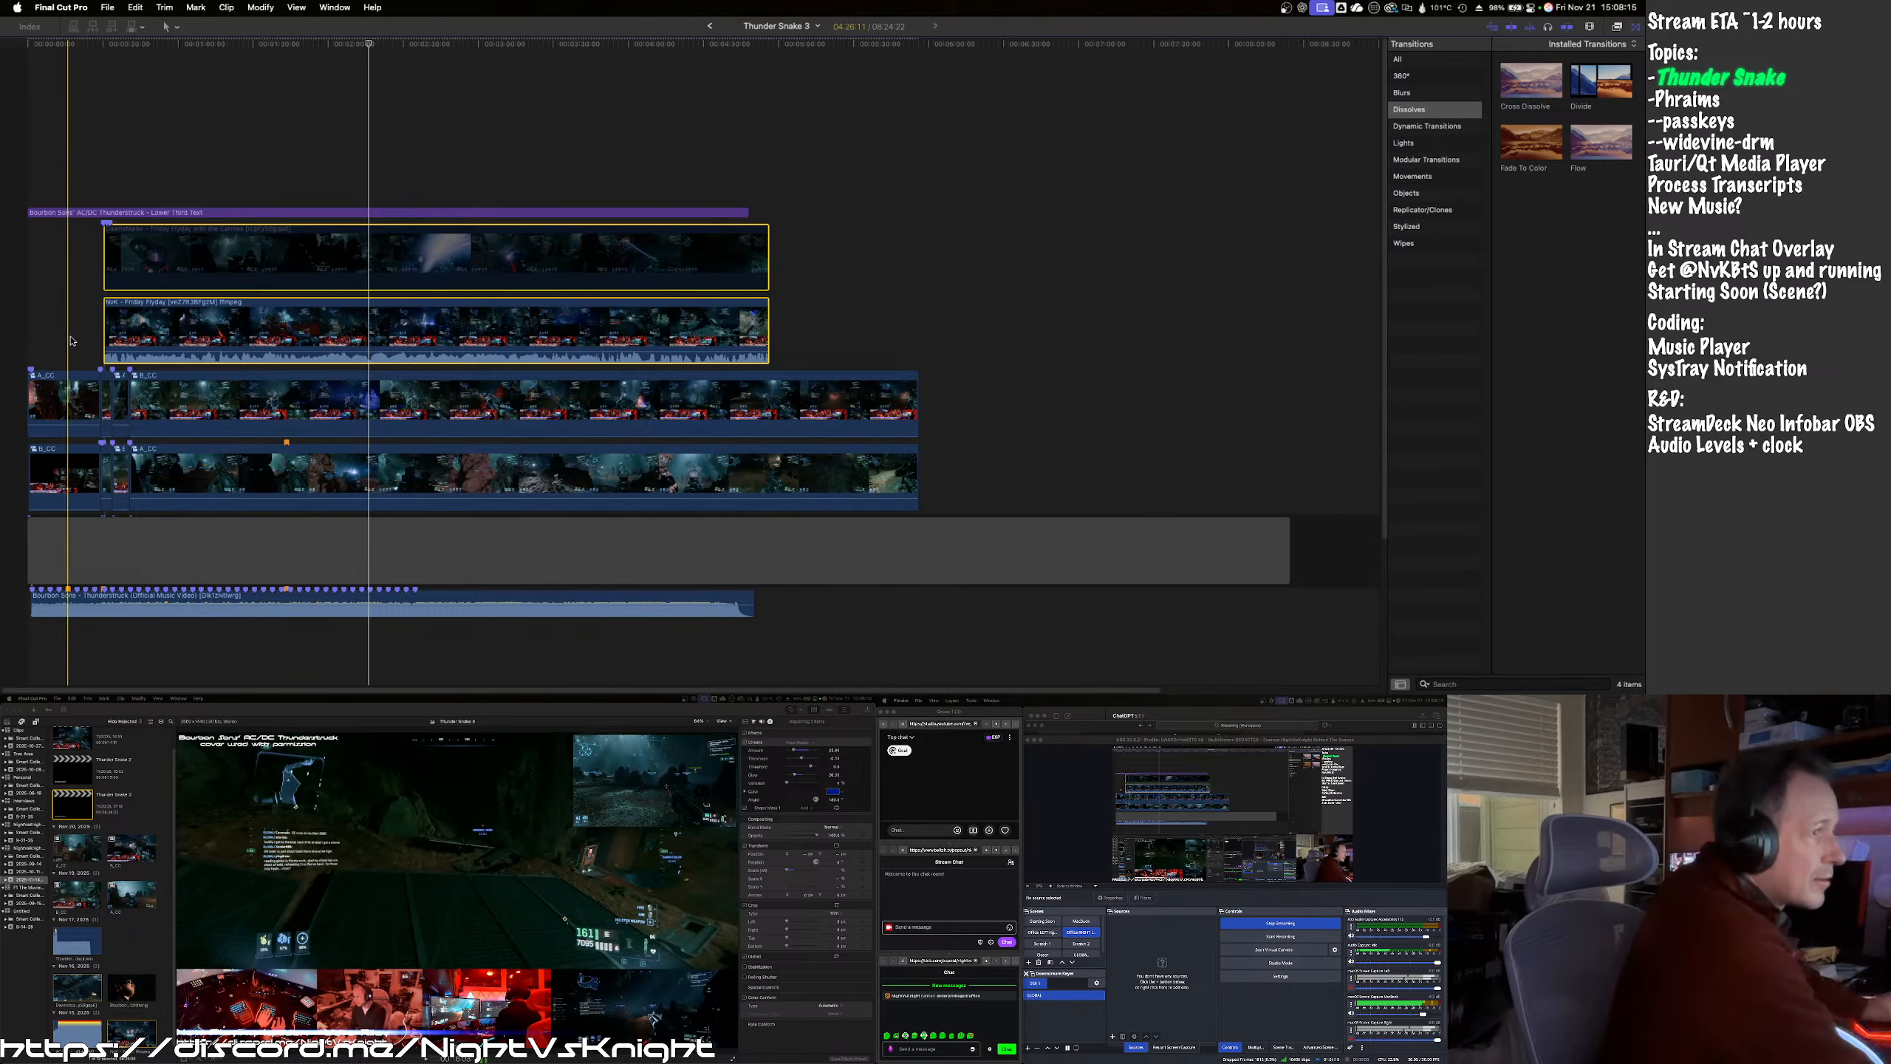
- Shift the disabled gameplay clip and the clip beneath it earlier to start at the cut between the color-corrected clips near 0:29
key("z")
left_click(95, 333)
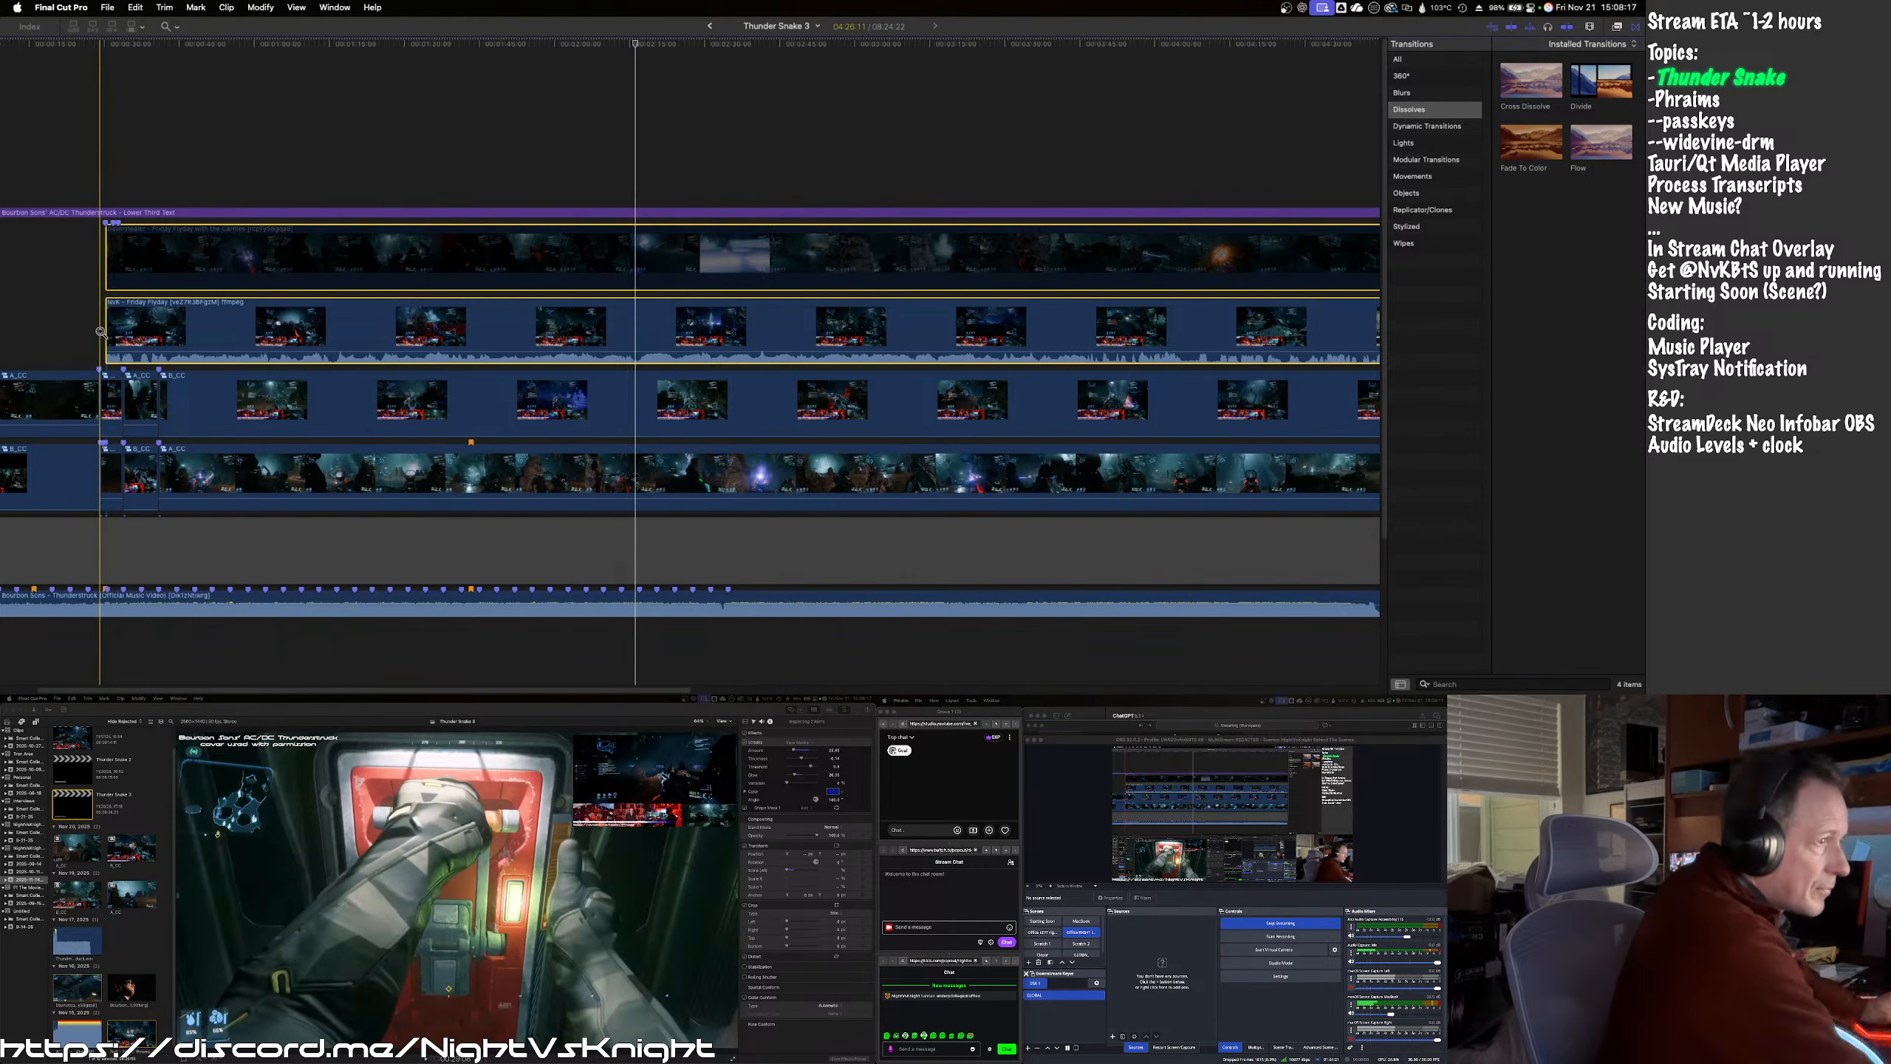
left_click(97, 332)
left_click(97, 332)
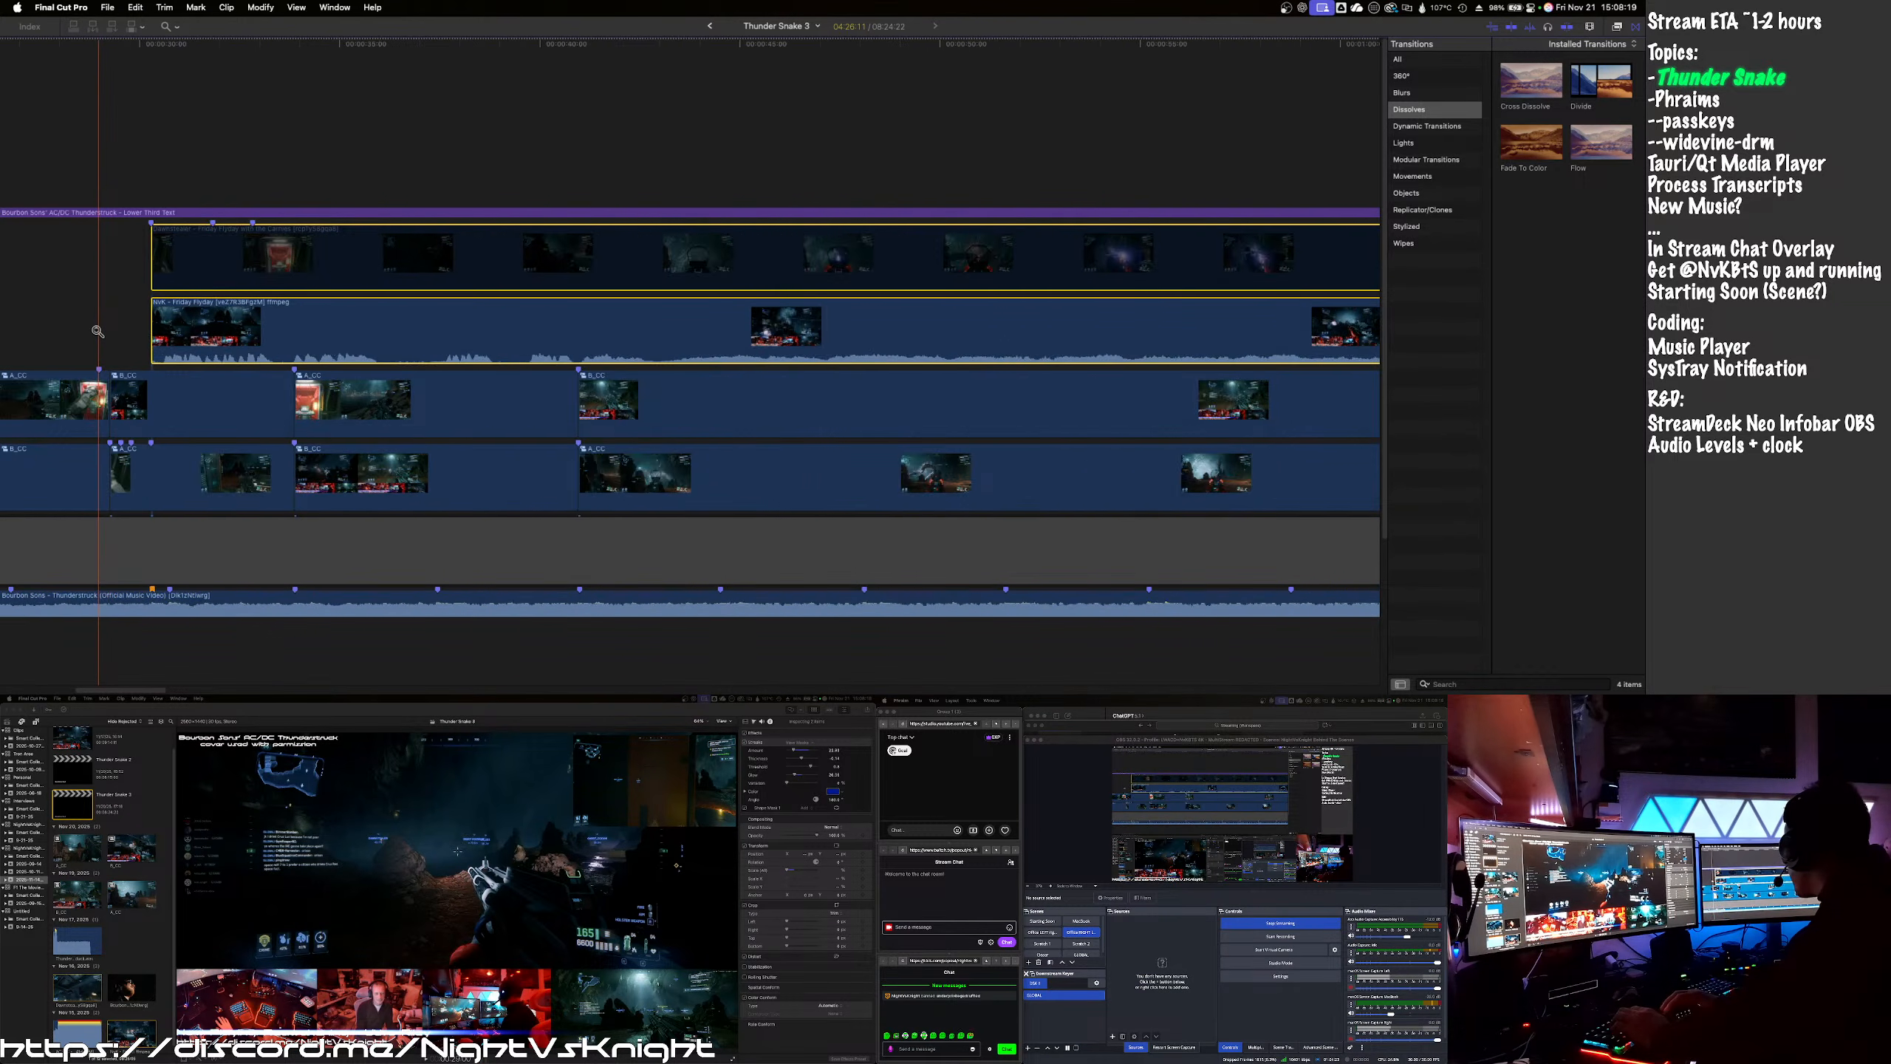
left_click(97, 332)
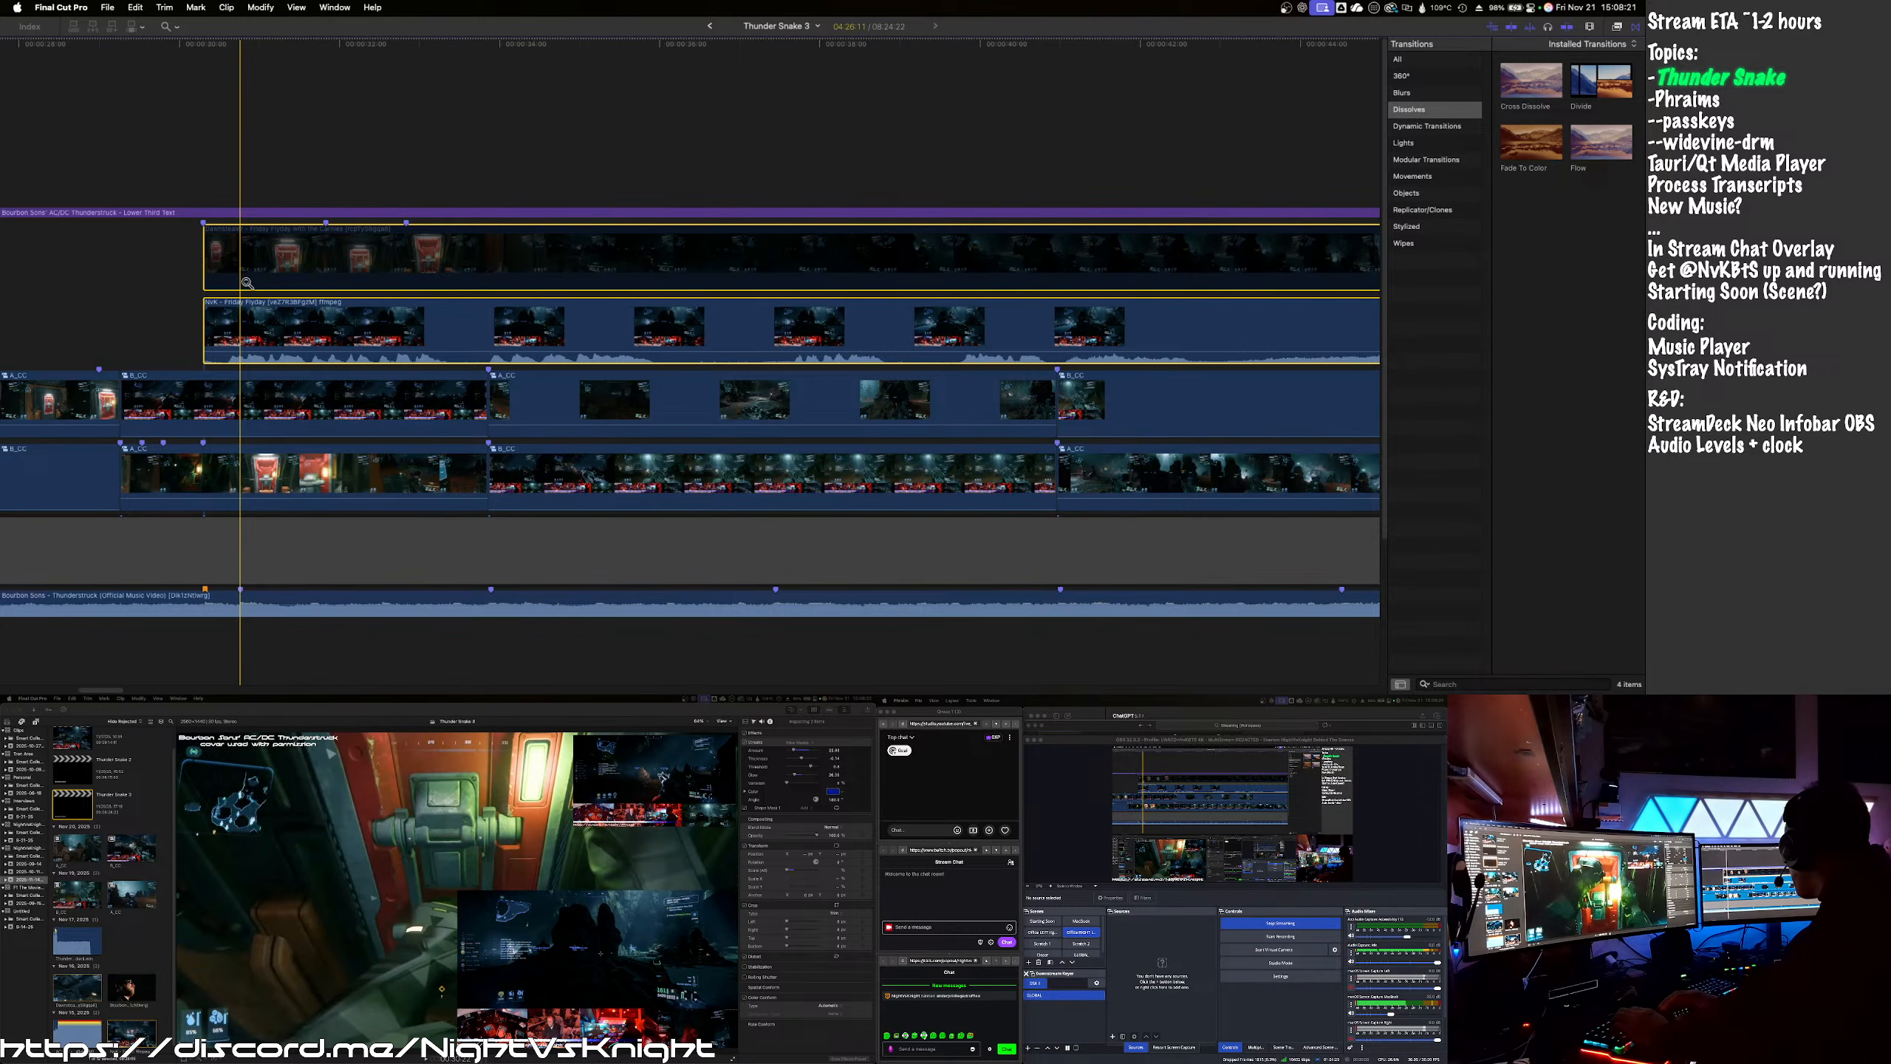
key("a")
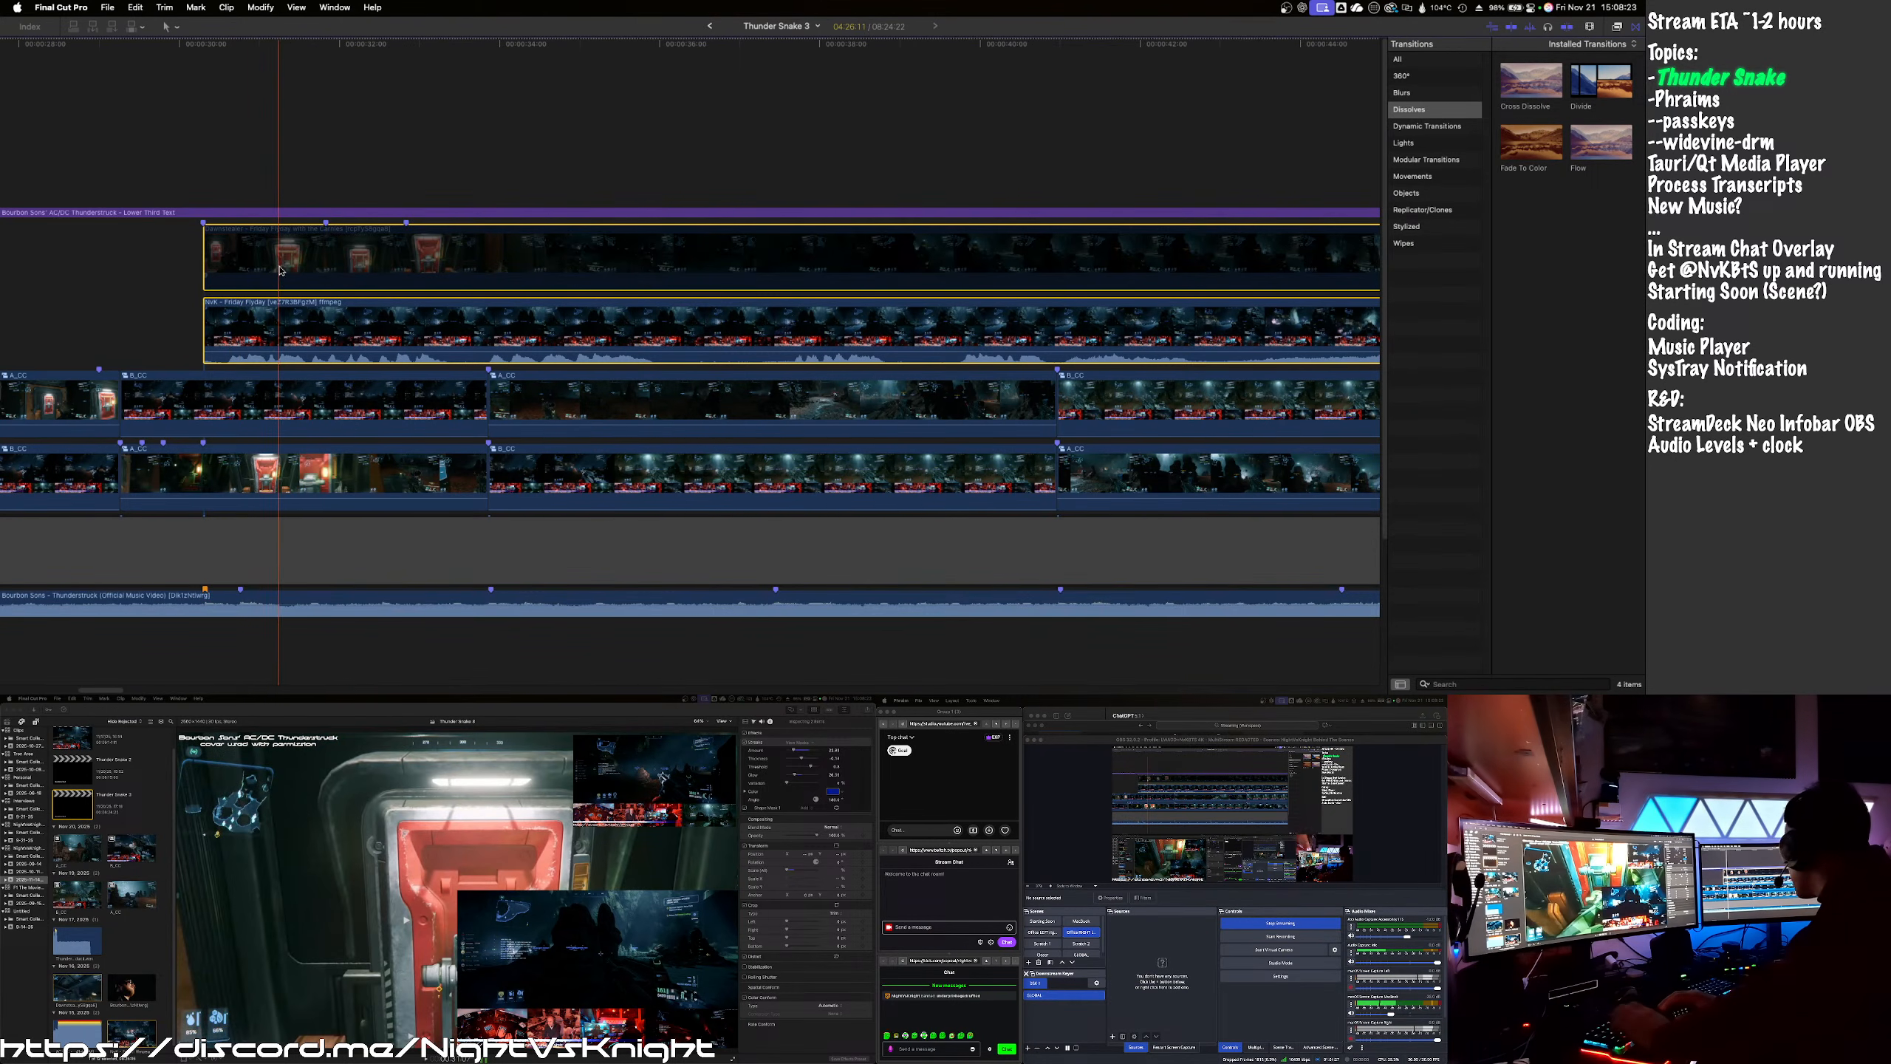
left_click(282, 269)
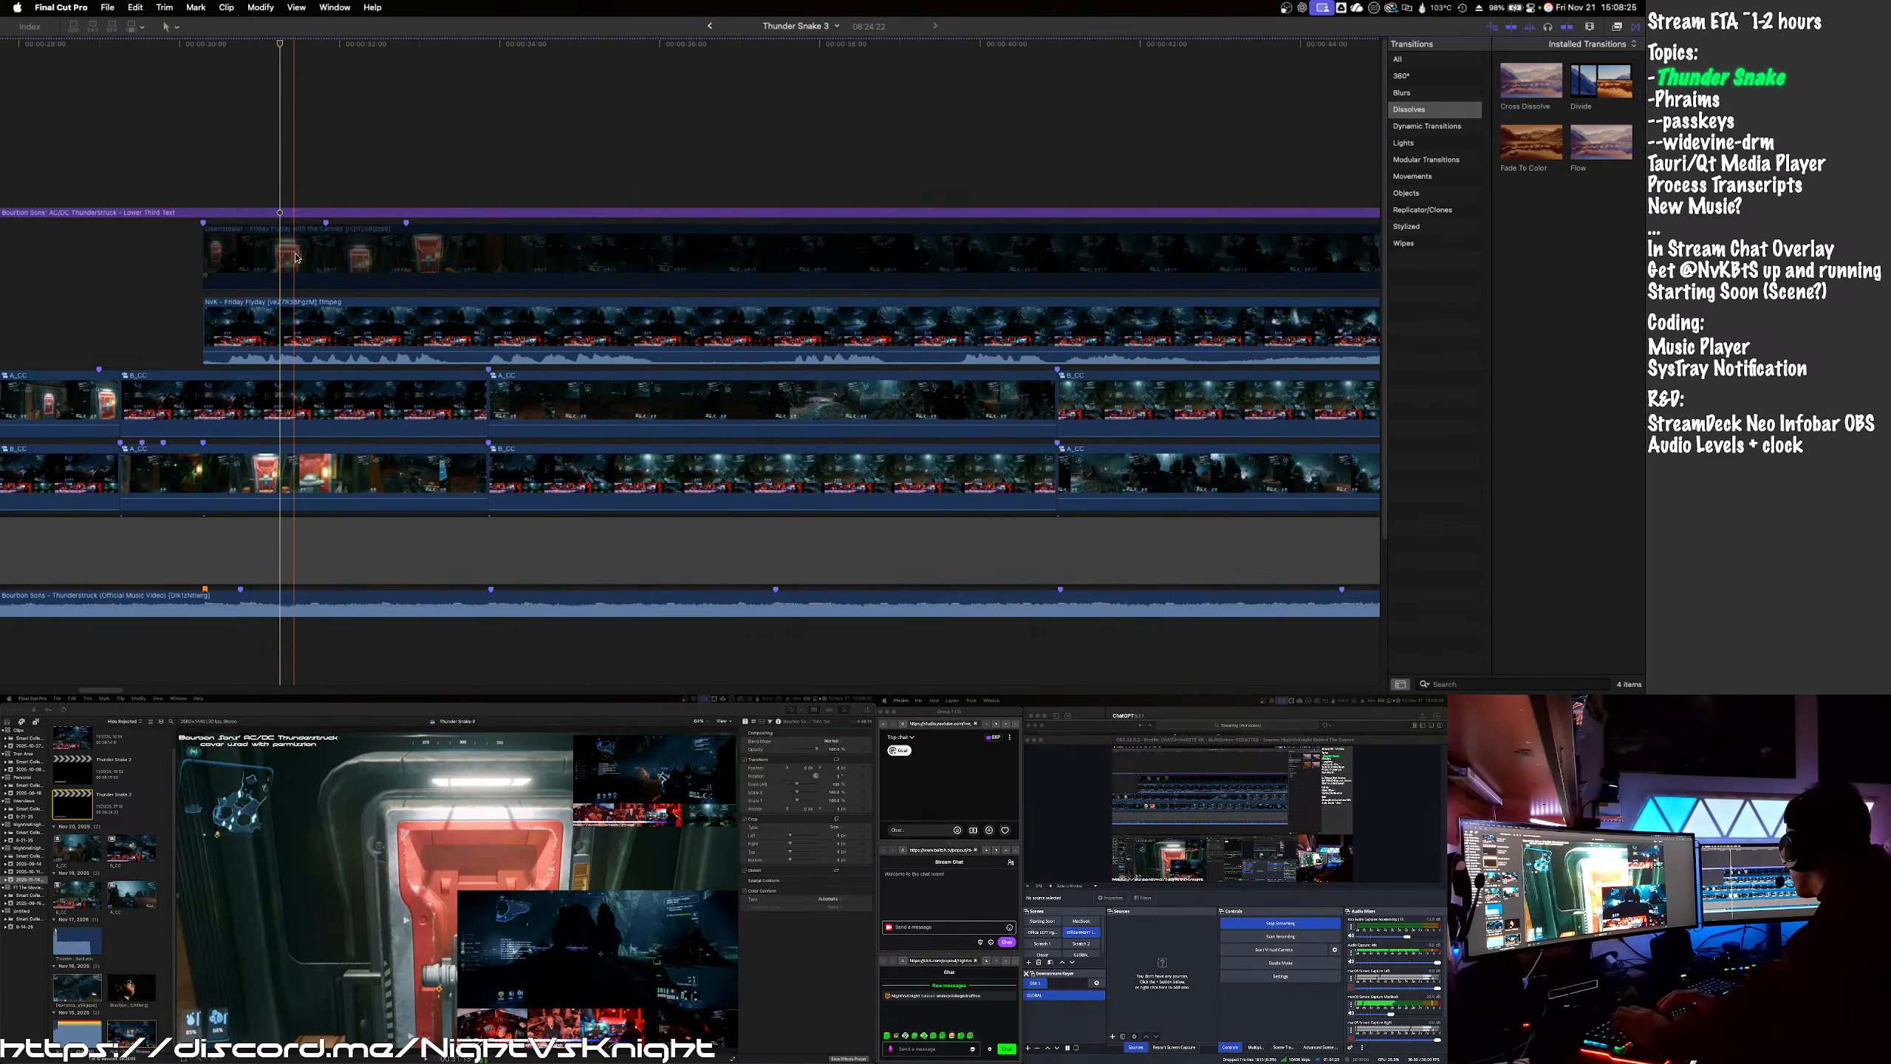
left_click_drag(311, 260, 239, 262)
scroll(239, 265, "left", 5)
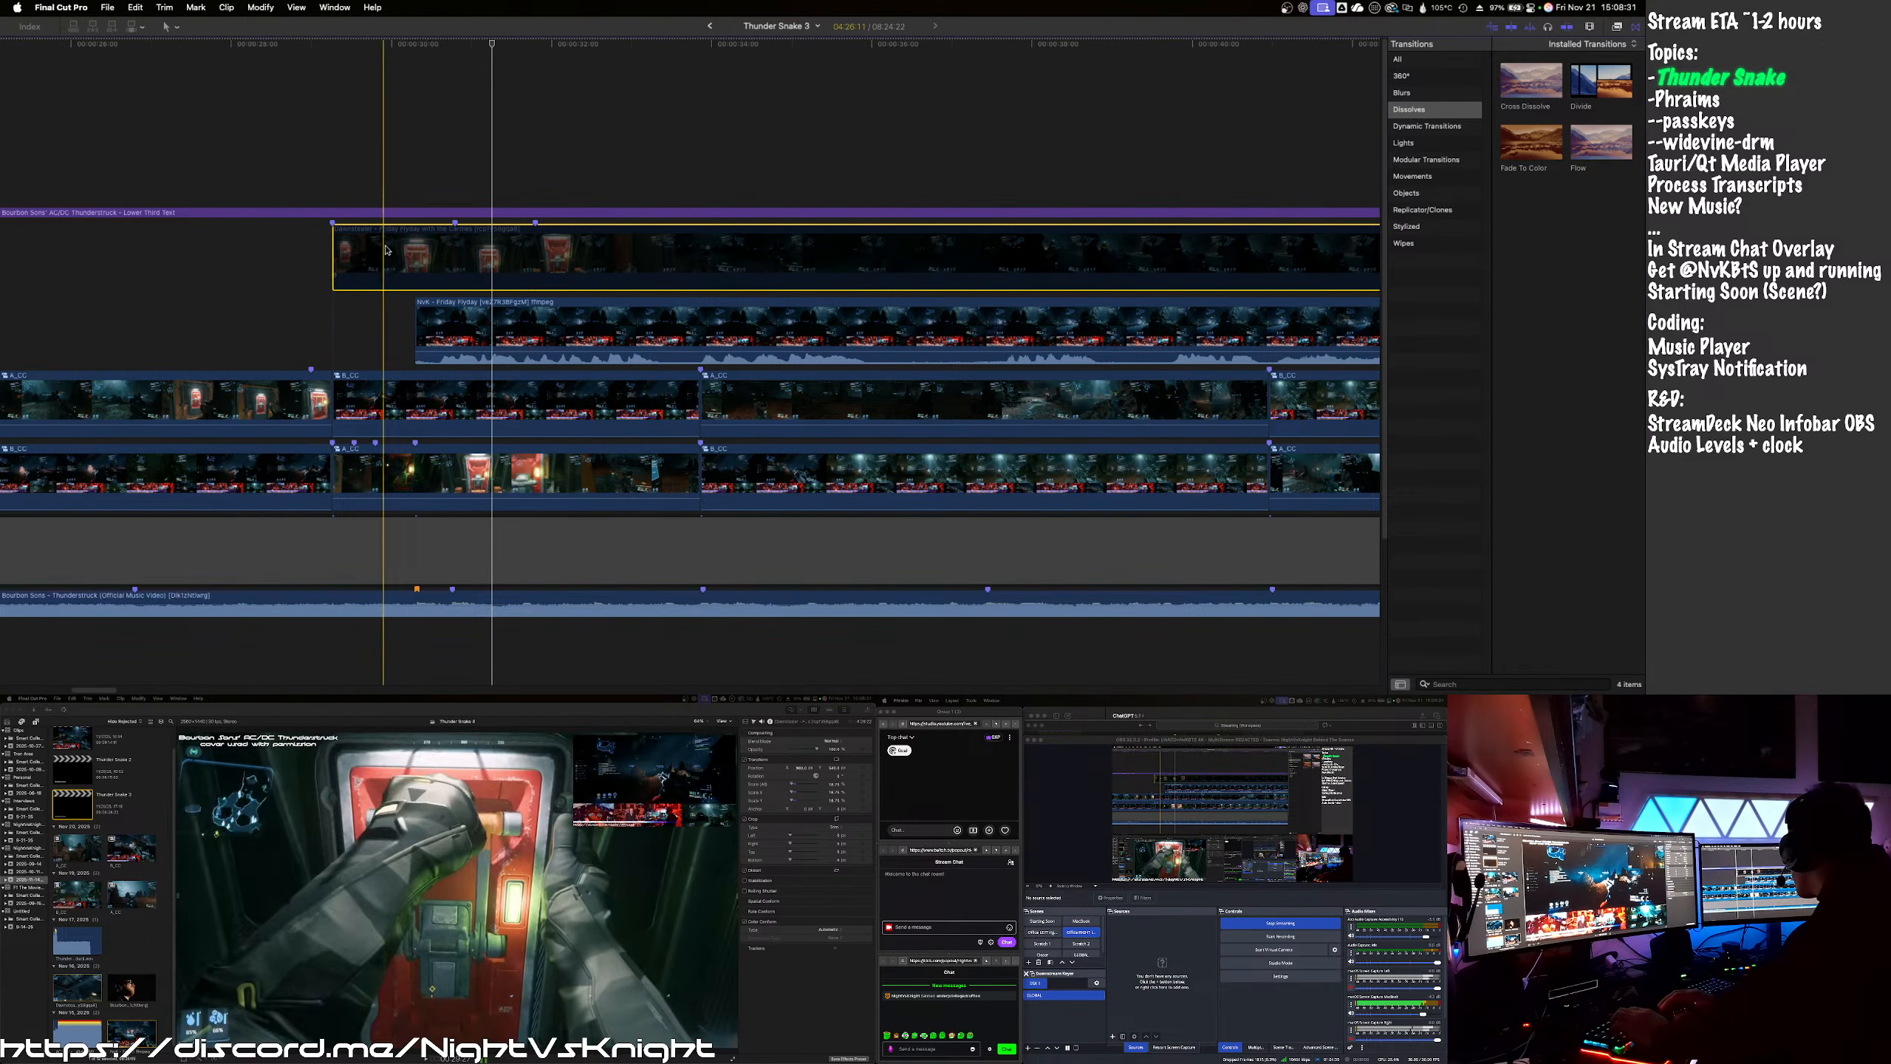
mouse_move(389, 246)
left_mouse_down()
mouse_move(405, 247)
mouse_move(389, 248)
left_mouse_up()
left_click_drag(457, 321, 322, 319)
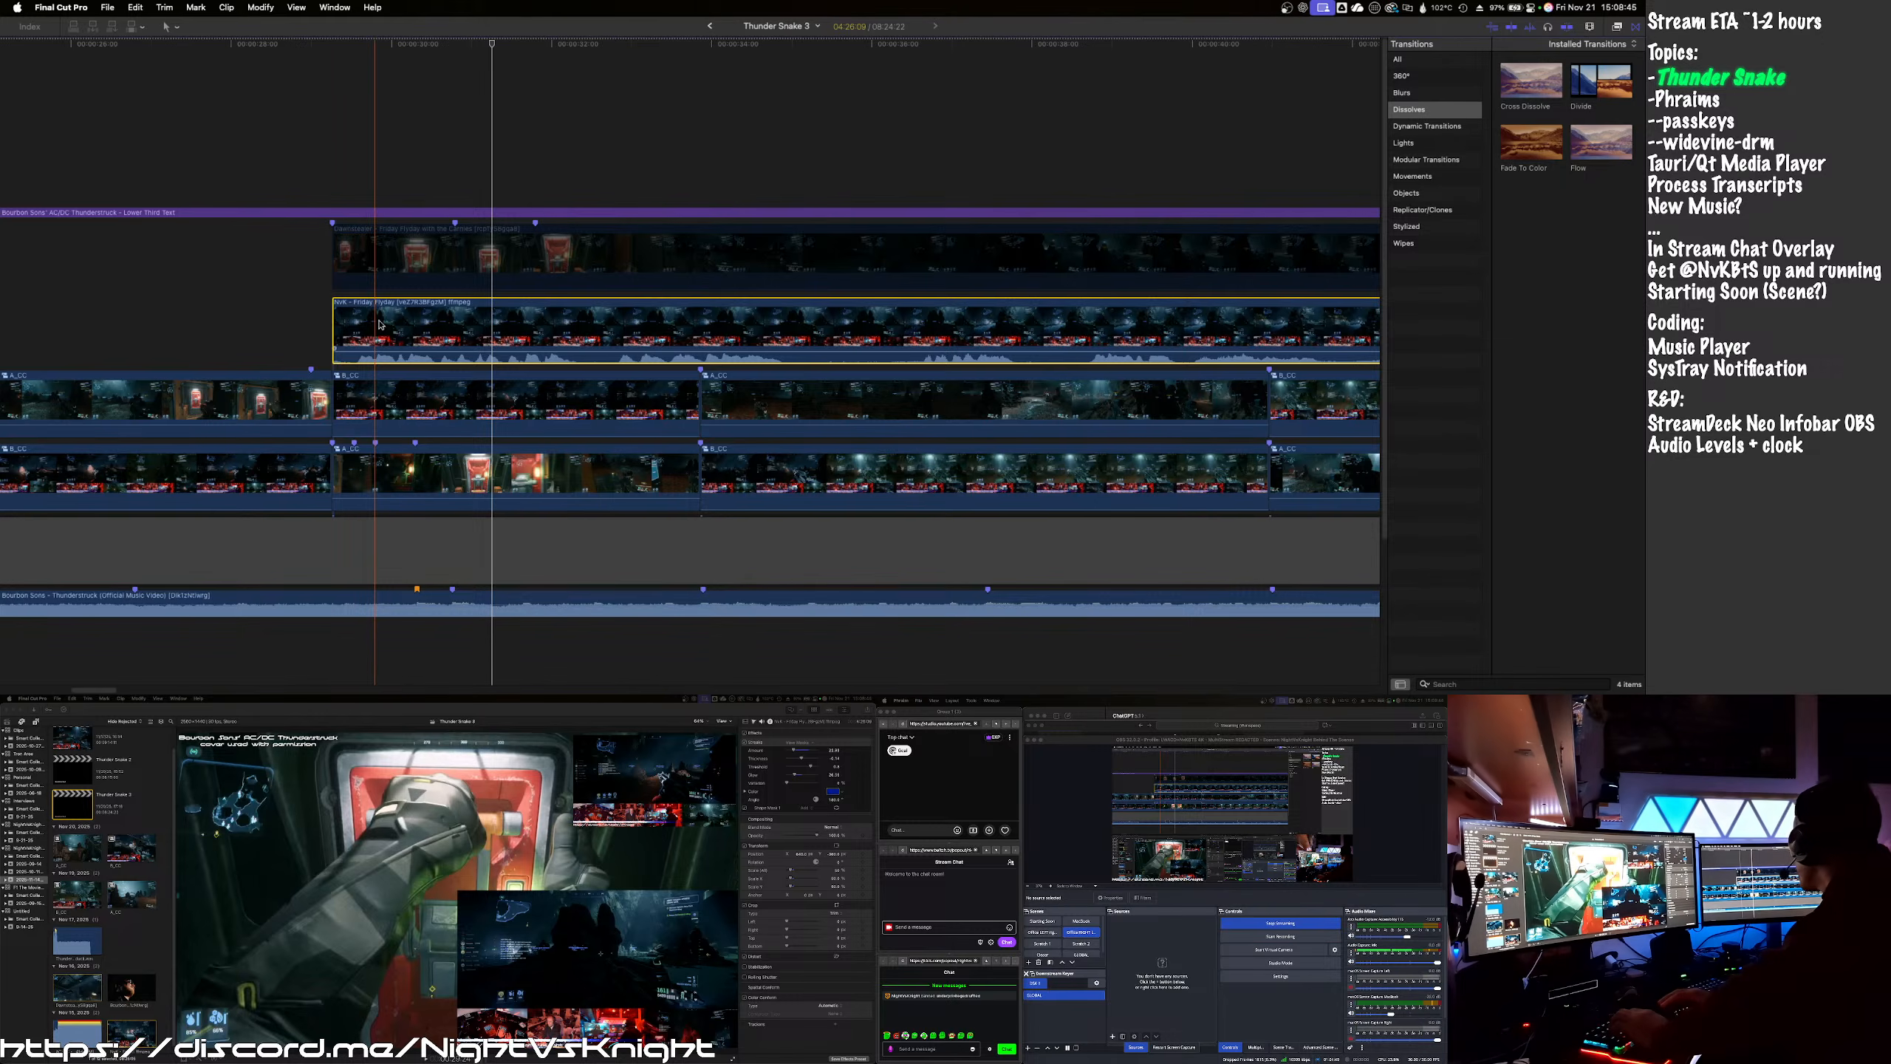
- Set the scale of the gameplay clip directly beneath the disabled one to 29%
left_click(386, 278)
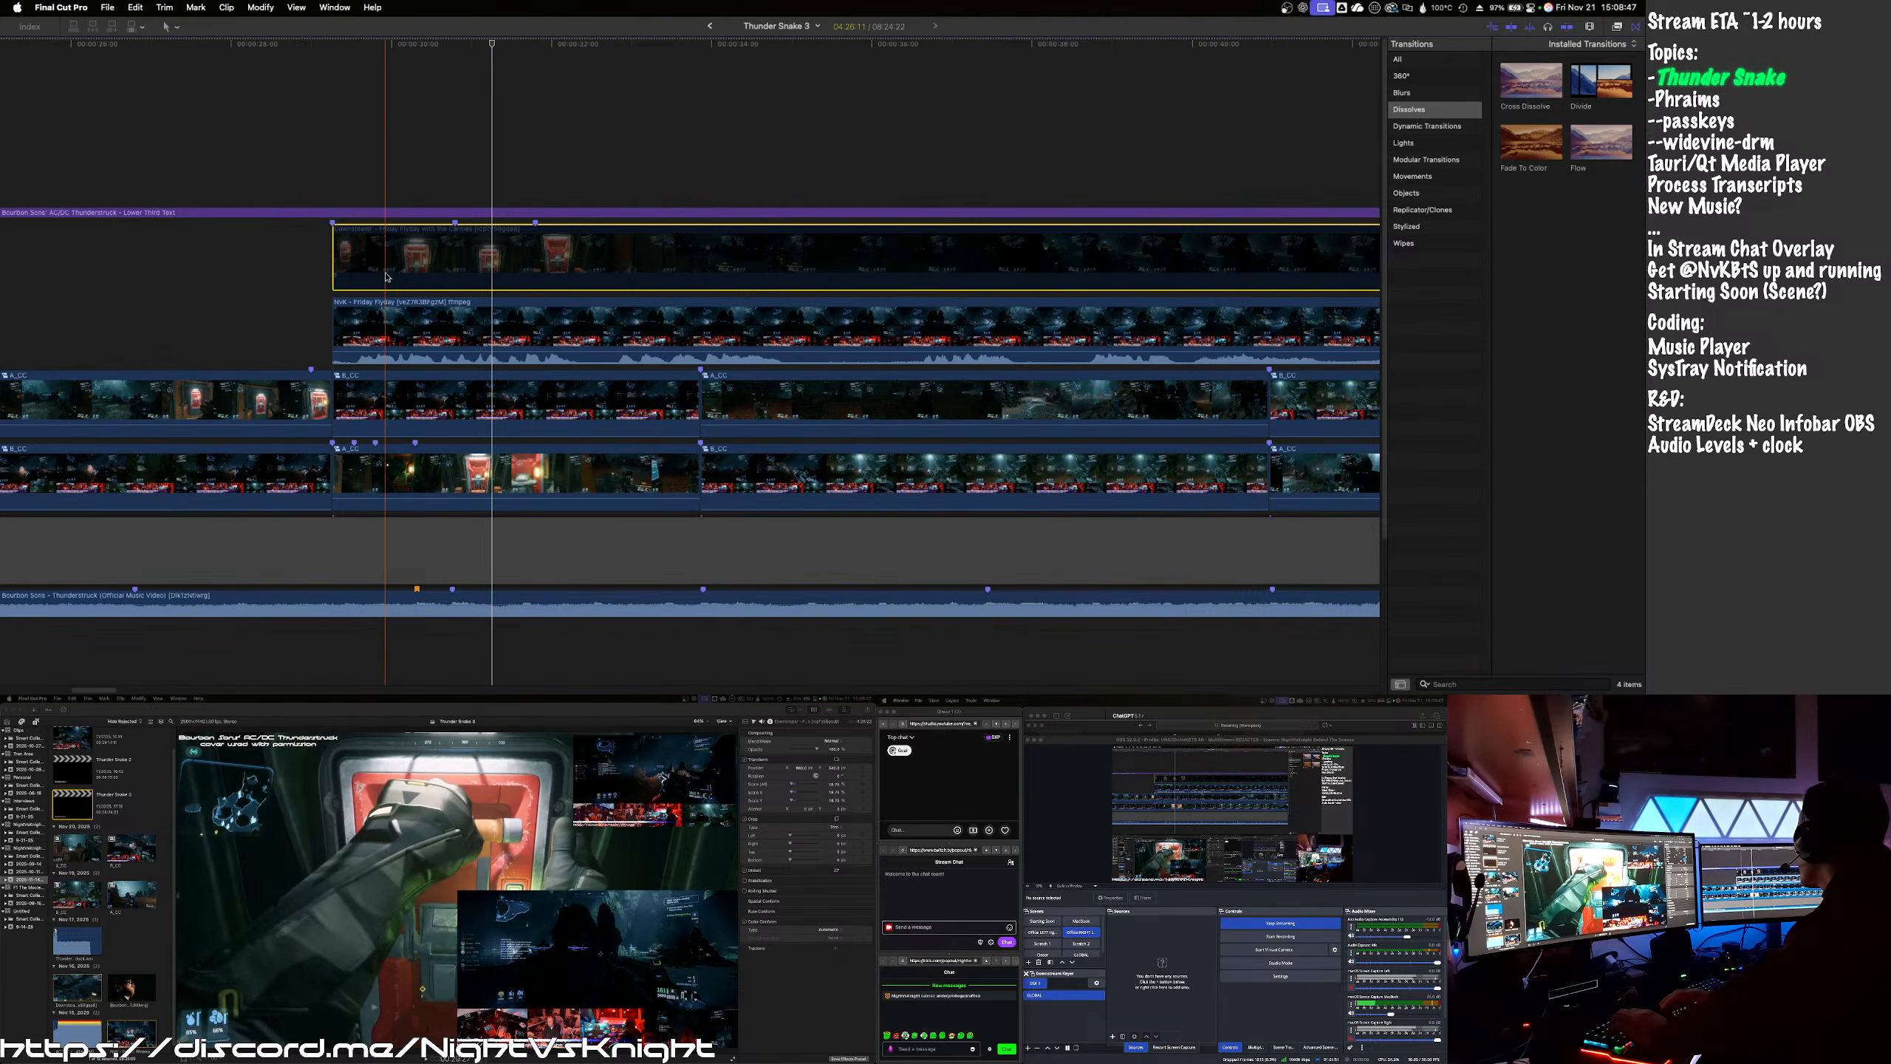
left_click(387, 310)
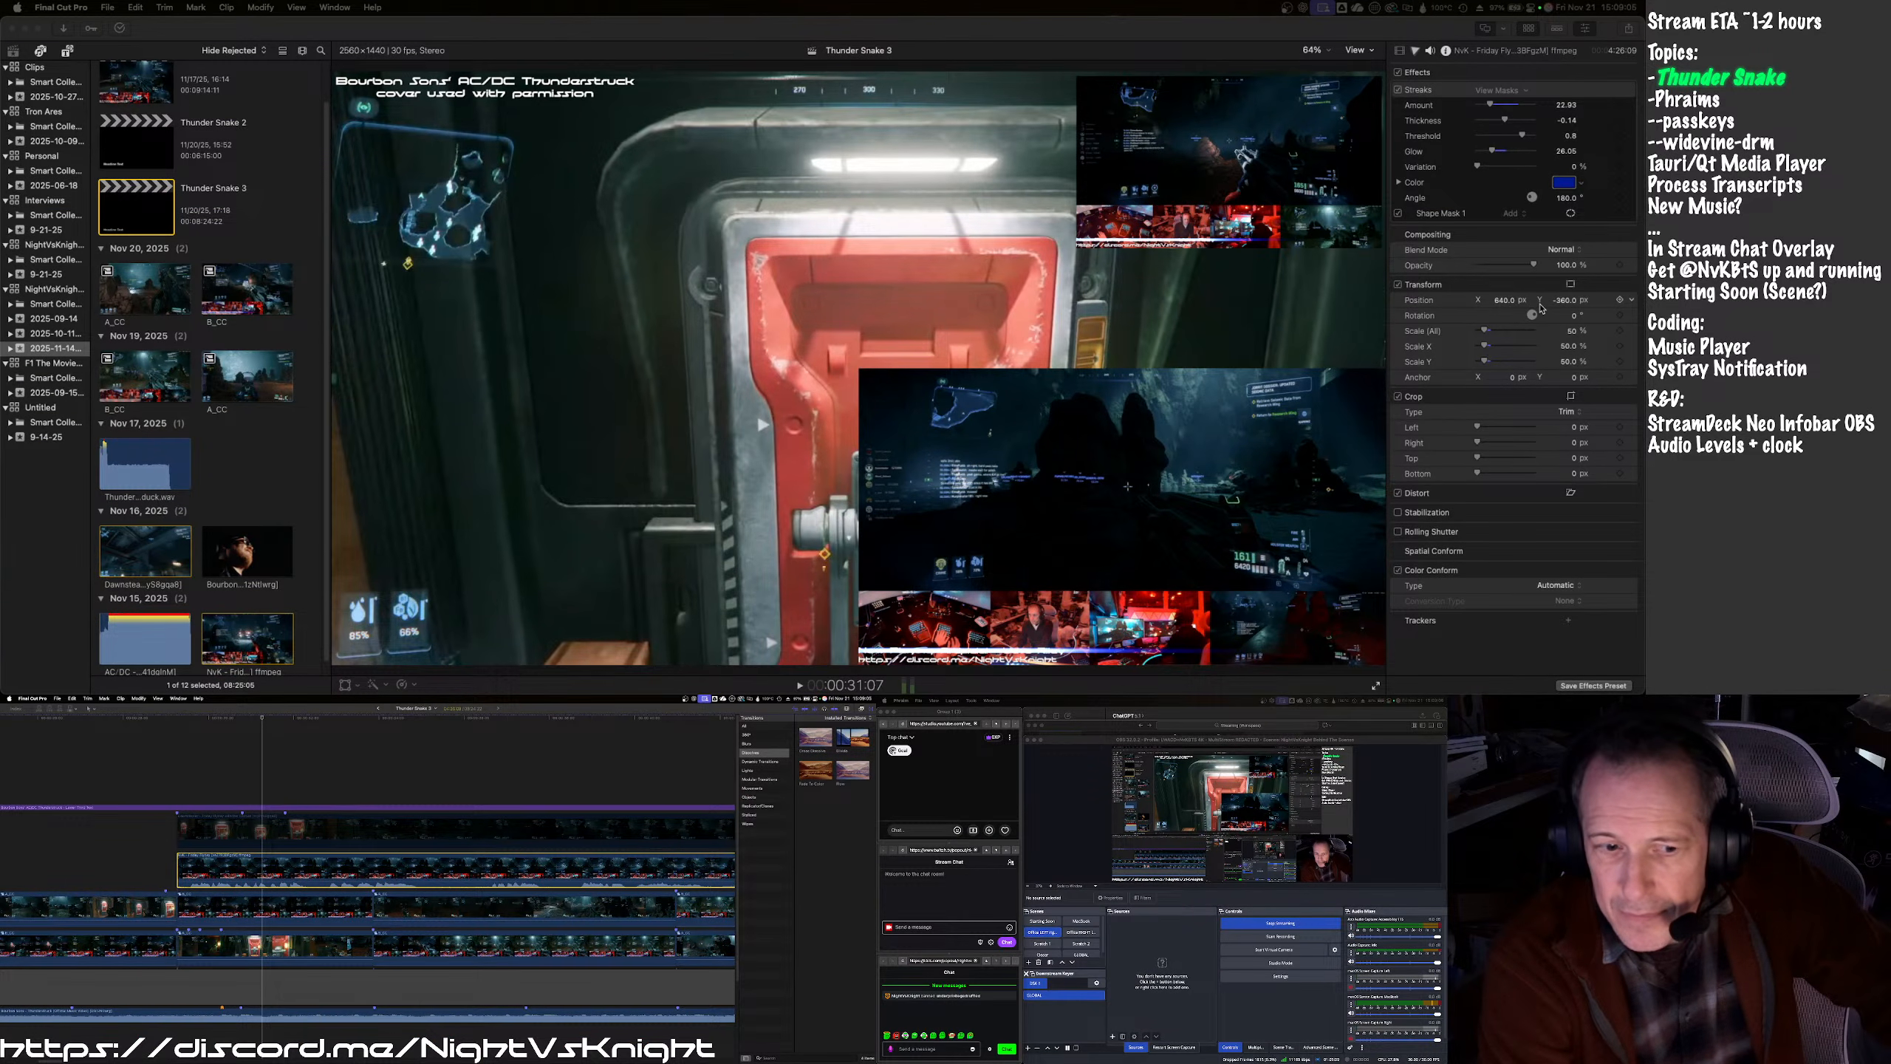
left_click(1572, 331)
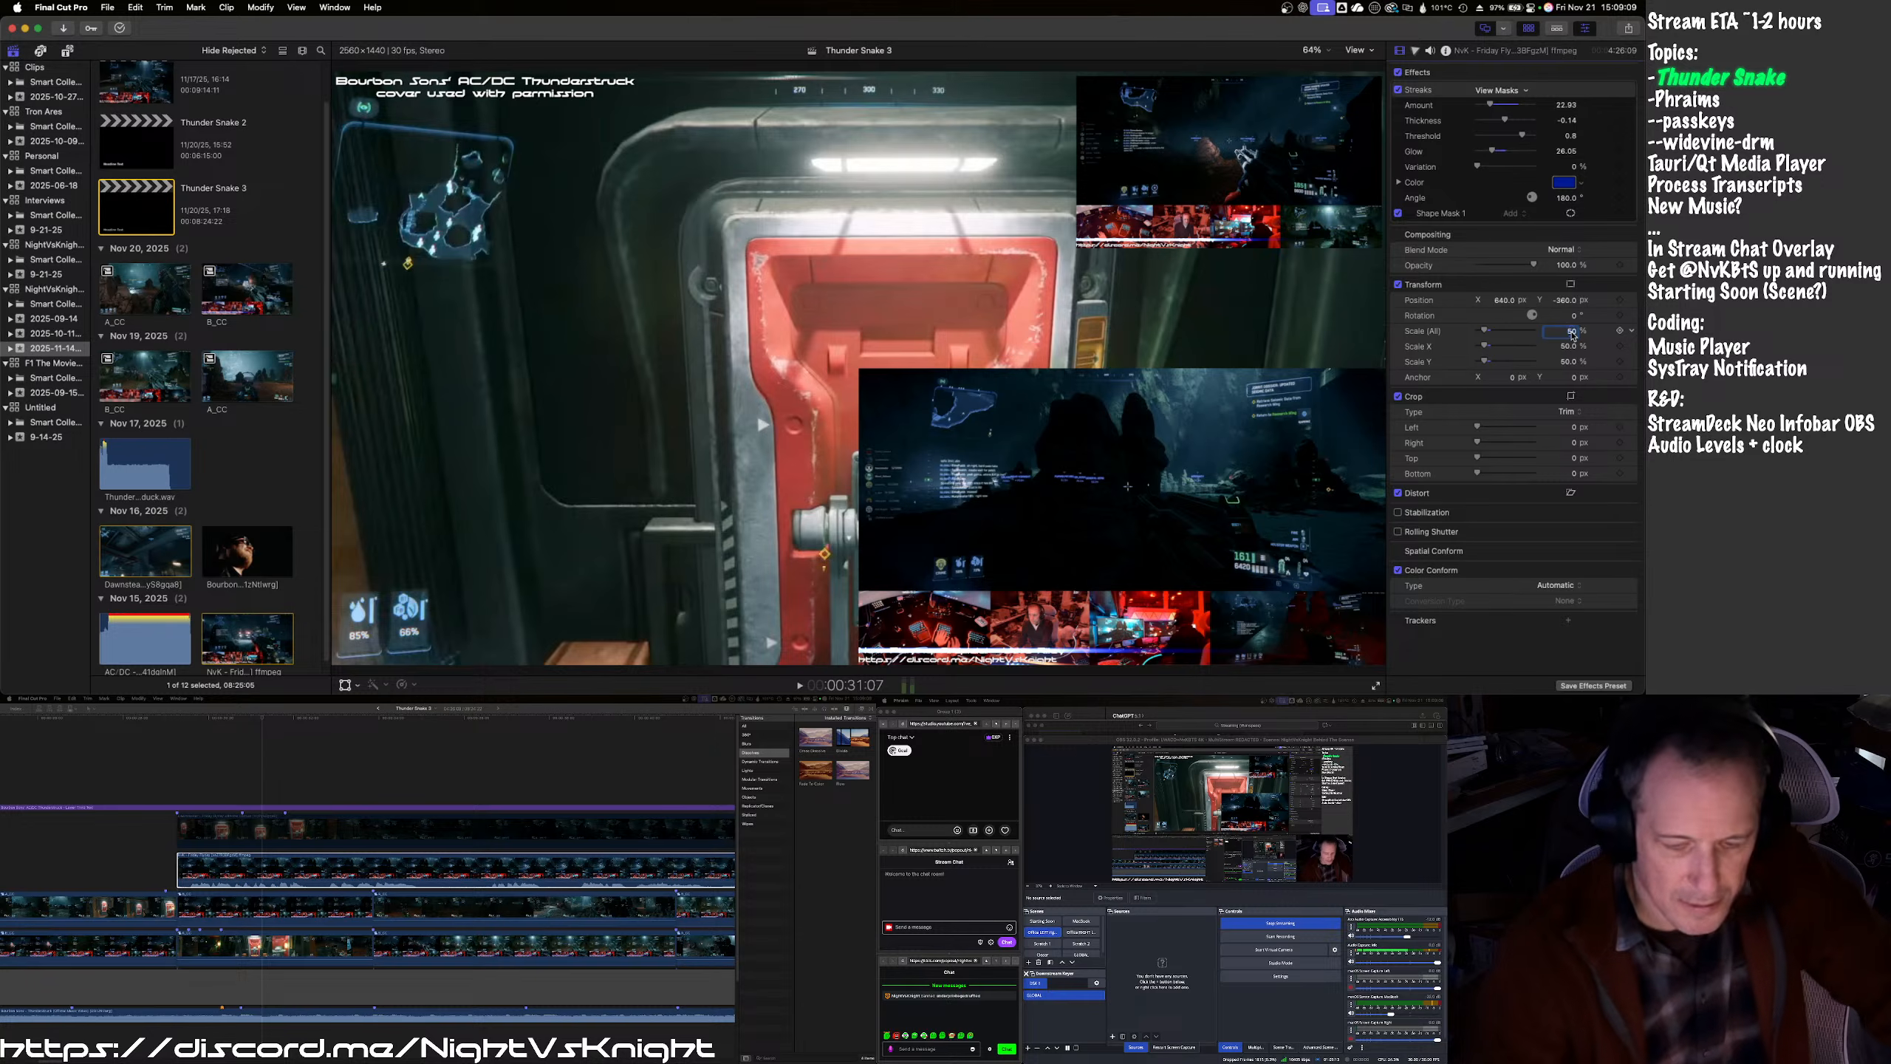
key("Return")
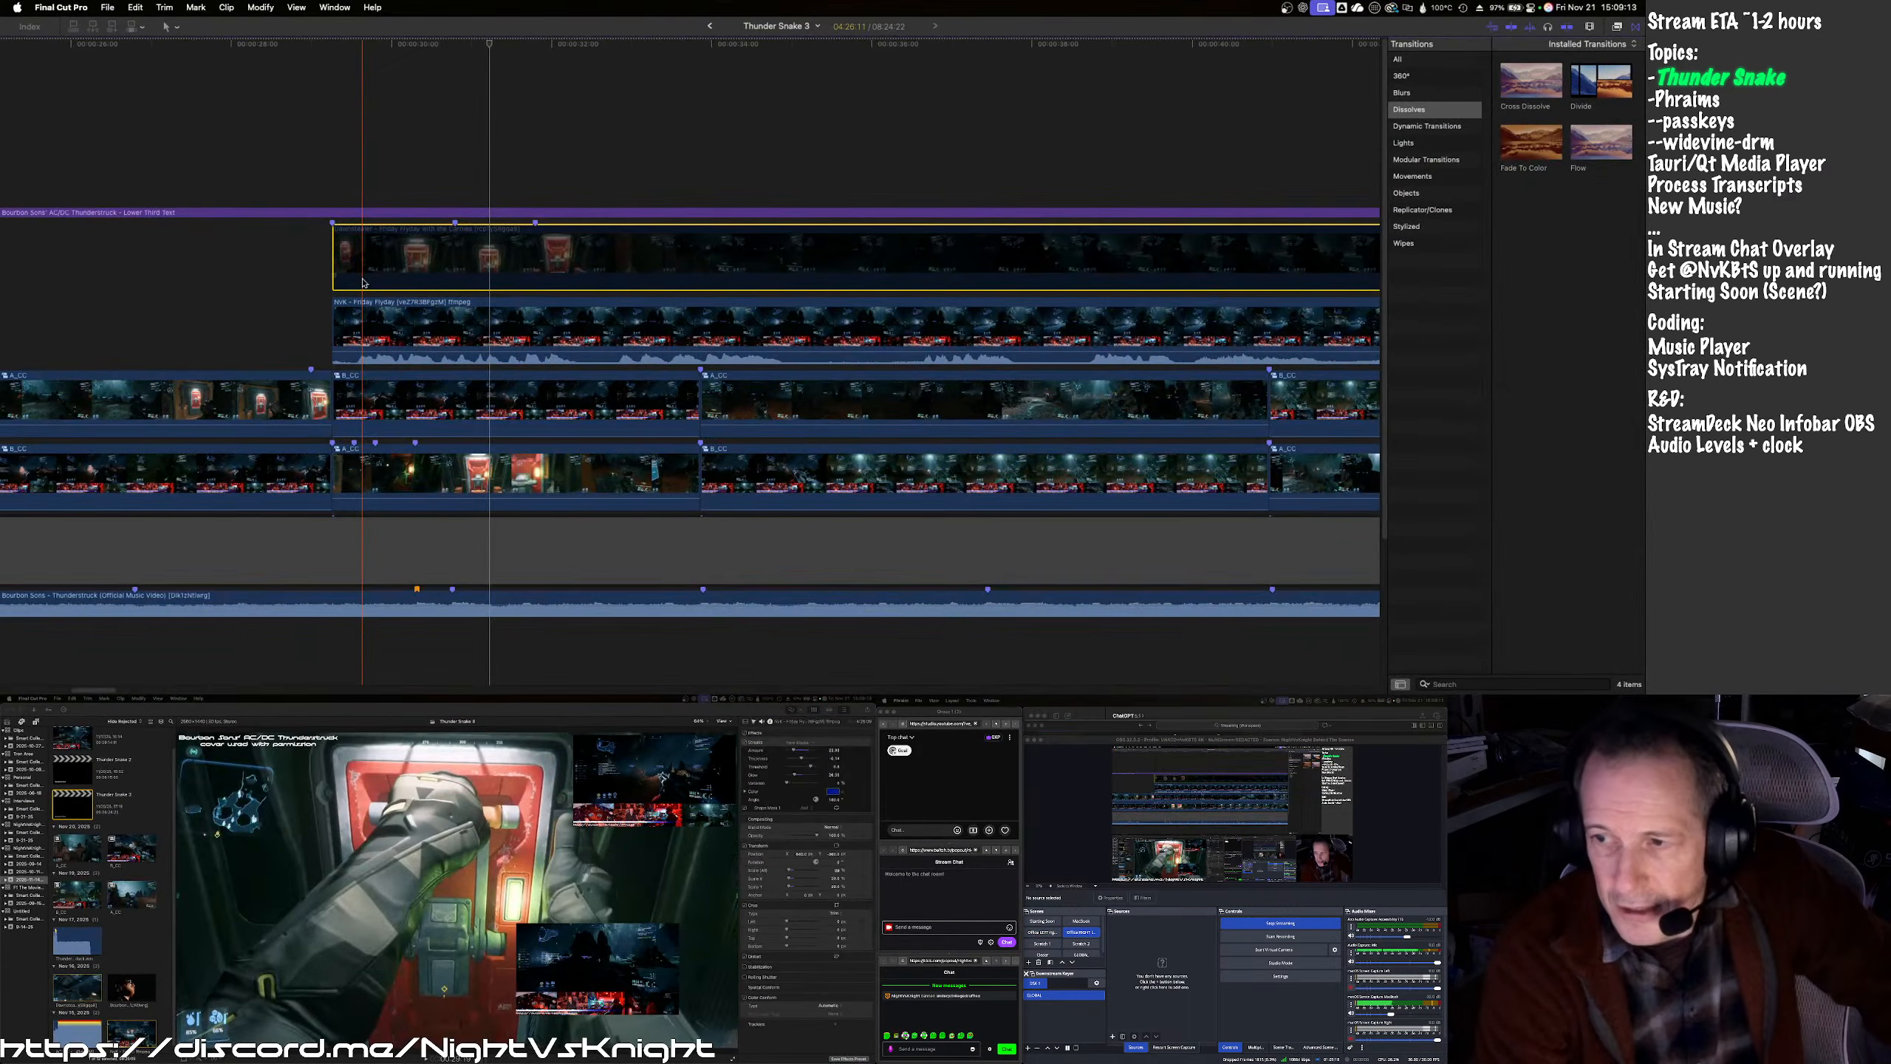
- Enable the disabled topmost gameplay clip and set its scale to 29%
left_click(363, 282)
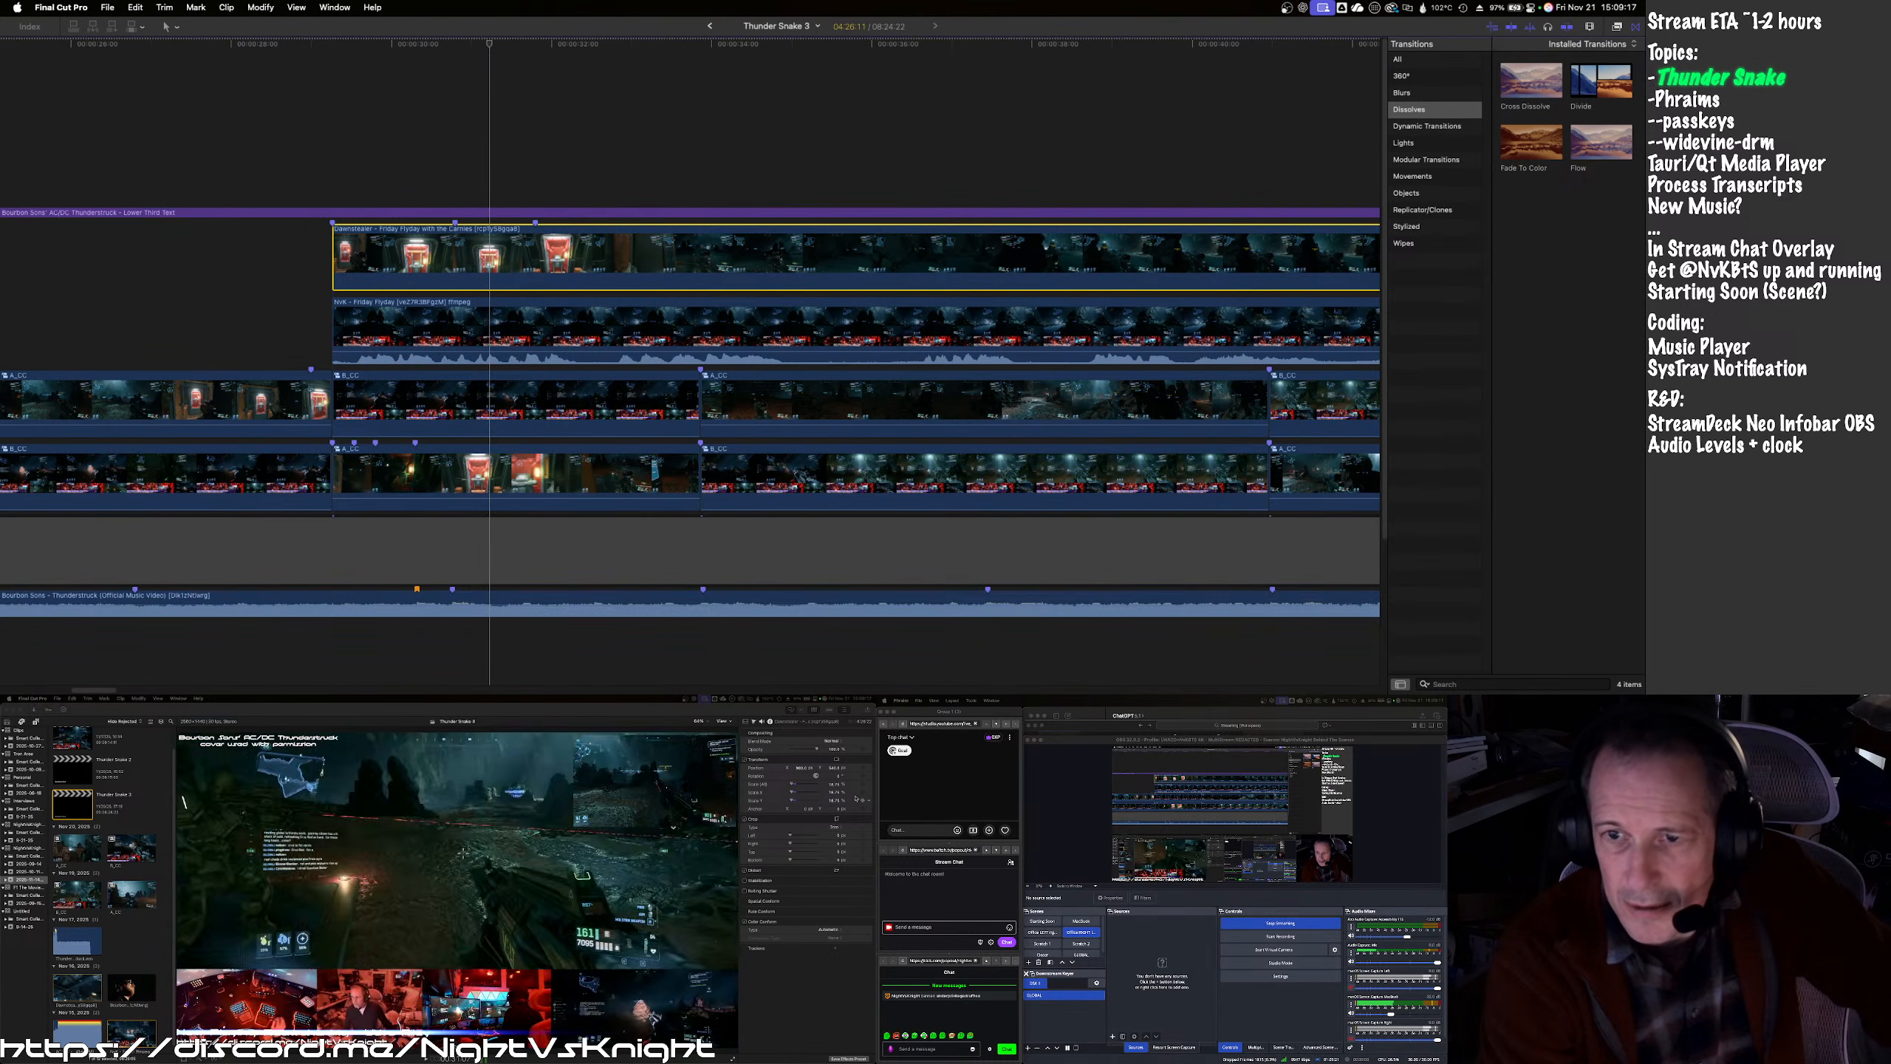
left_click(832, 785)
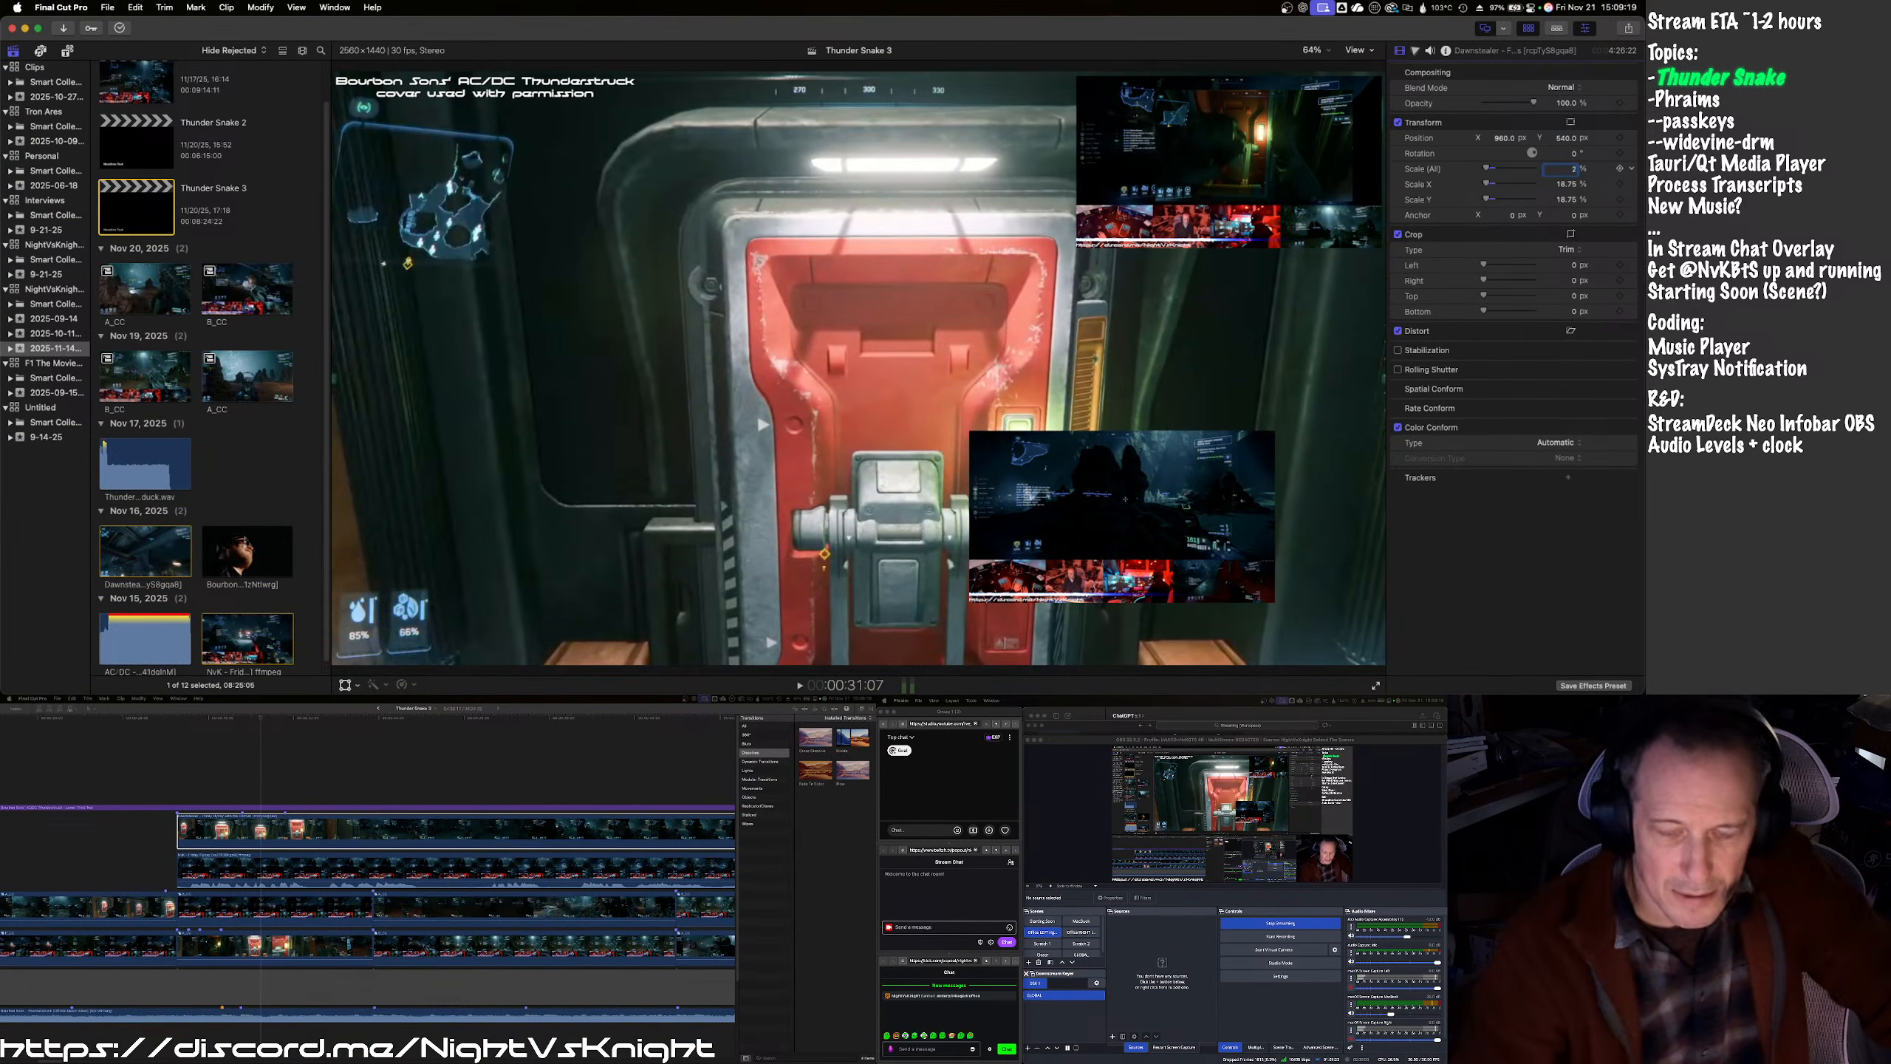
type("29")
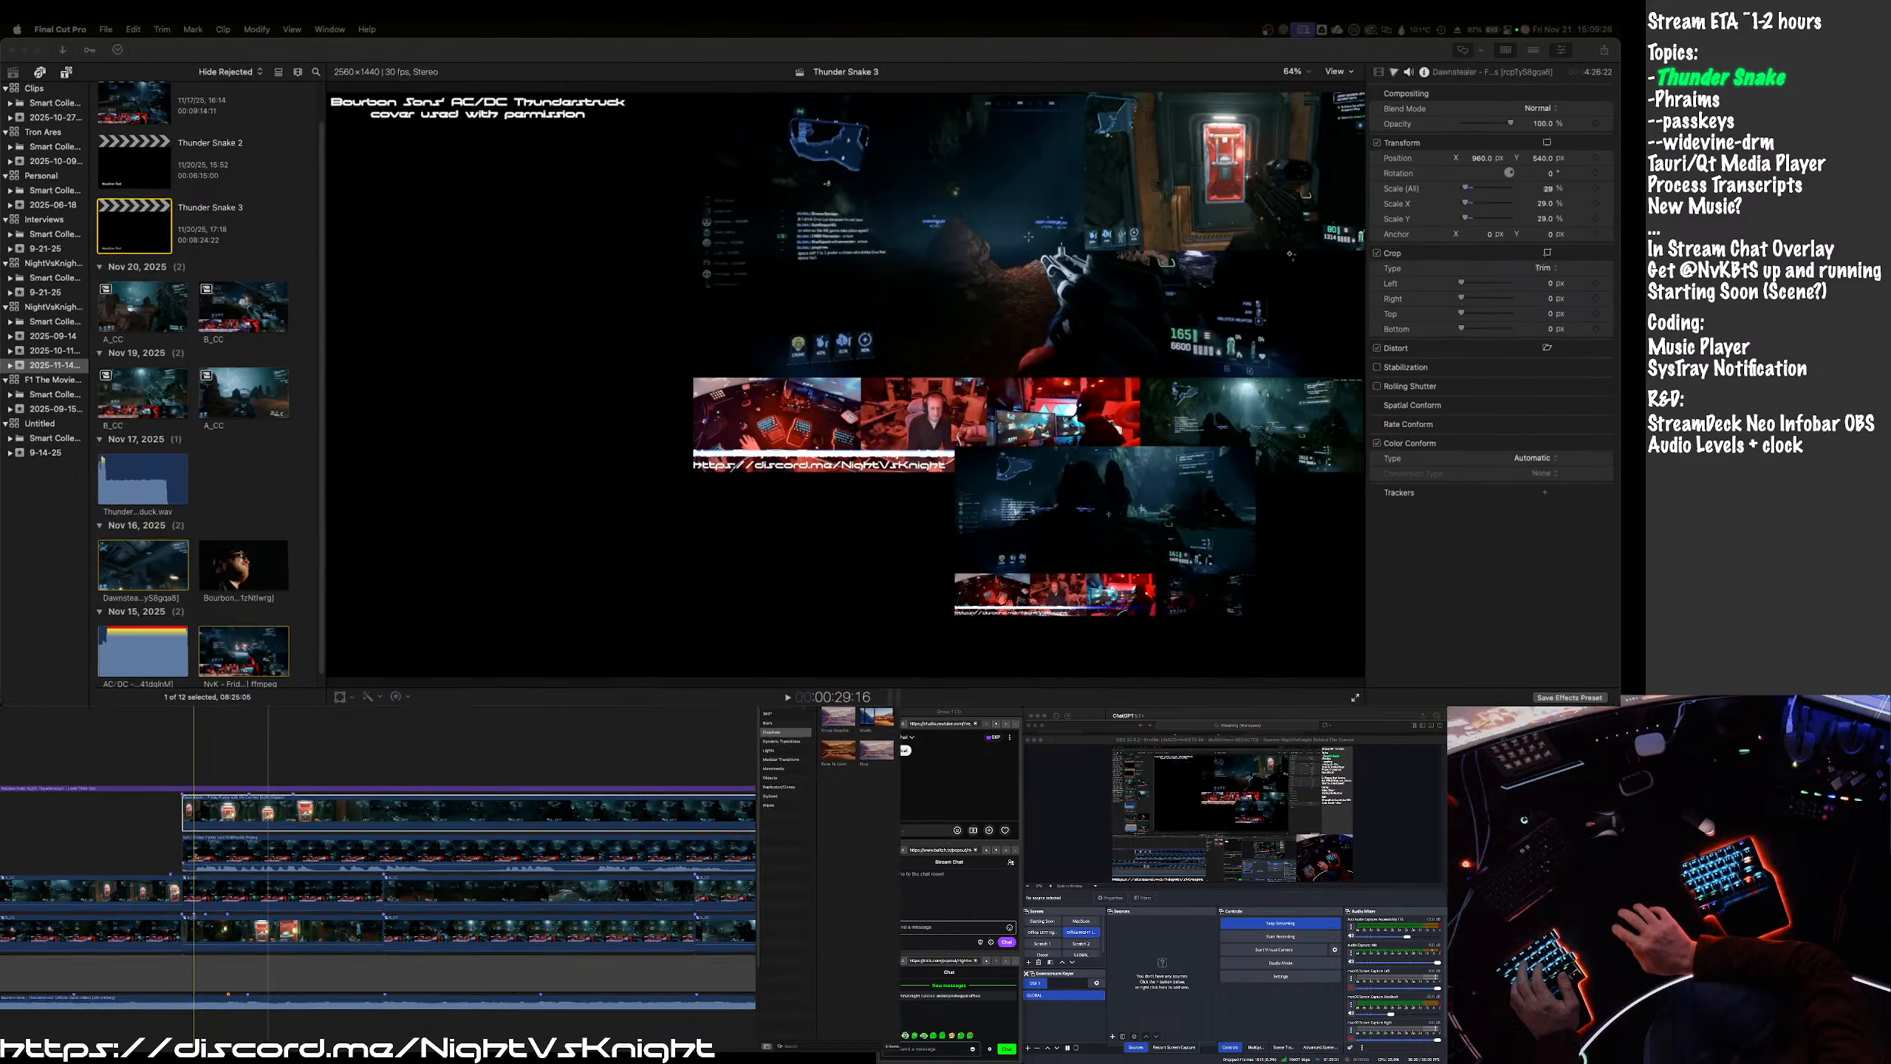
- Set the position of the gameplay clip beneath the topmost one to X -900 px and Y 500 px
left_click(299, 868)
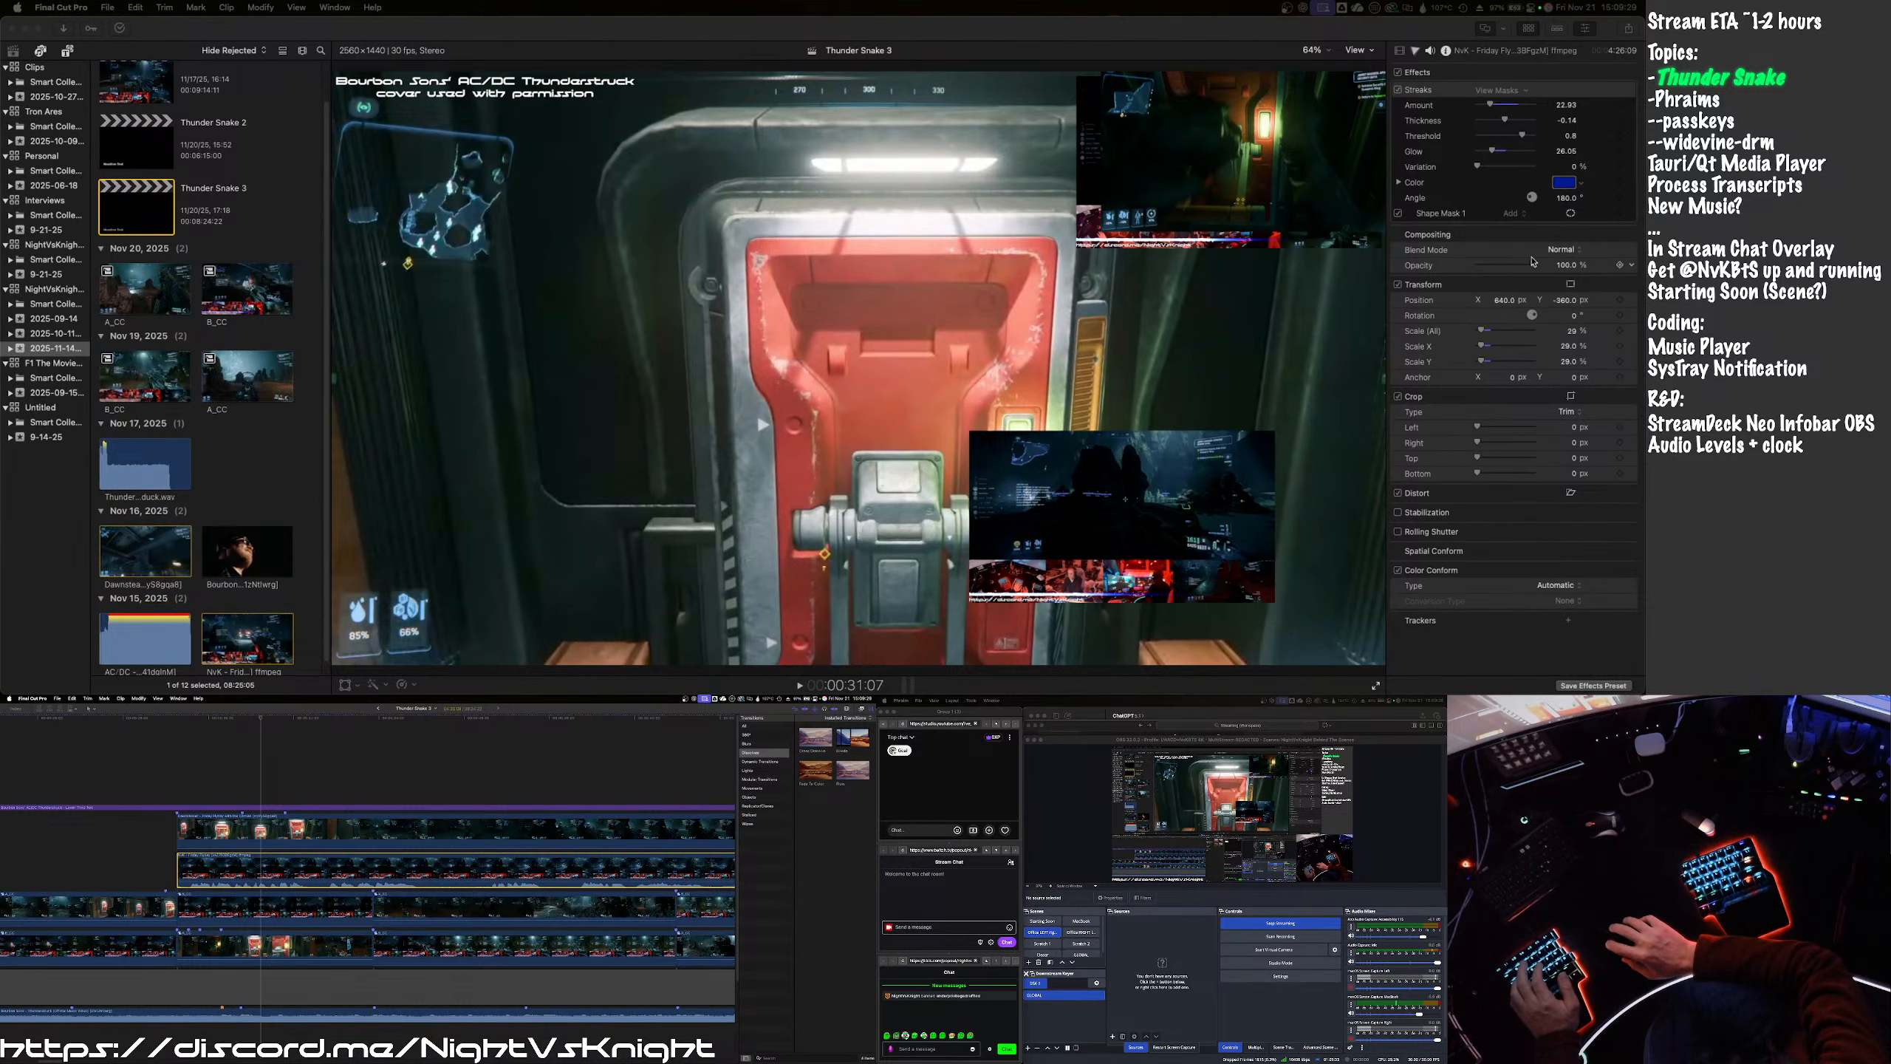
left_click(1506, 300)
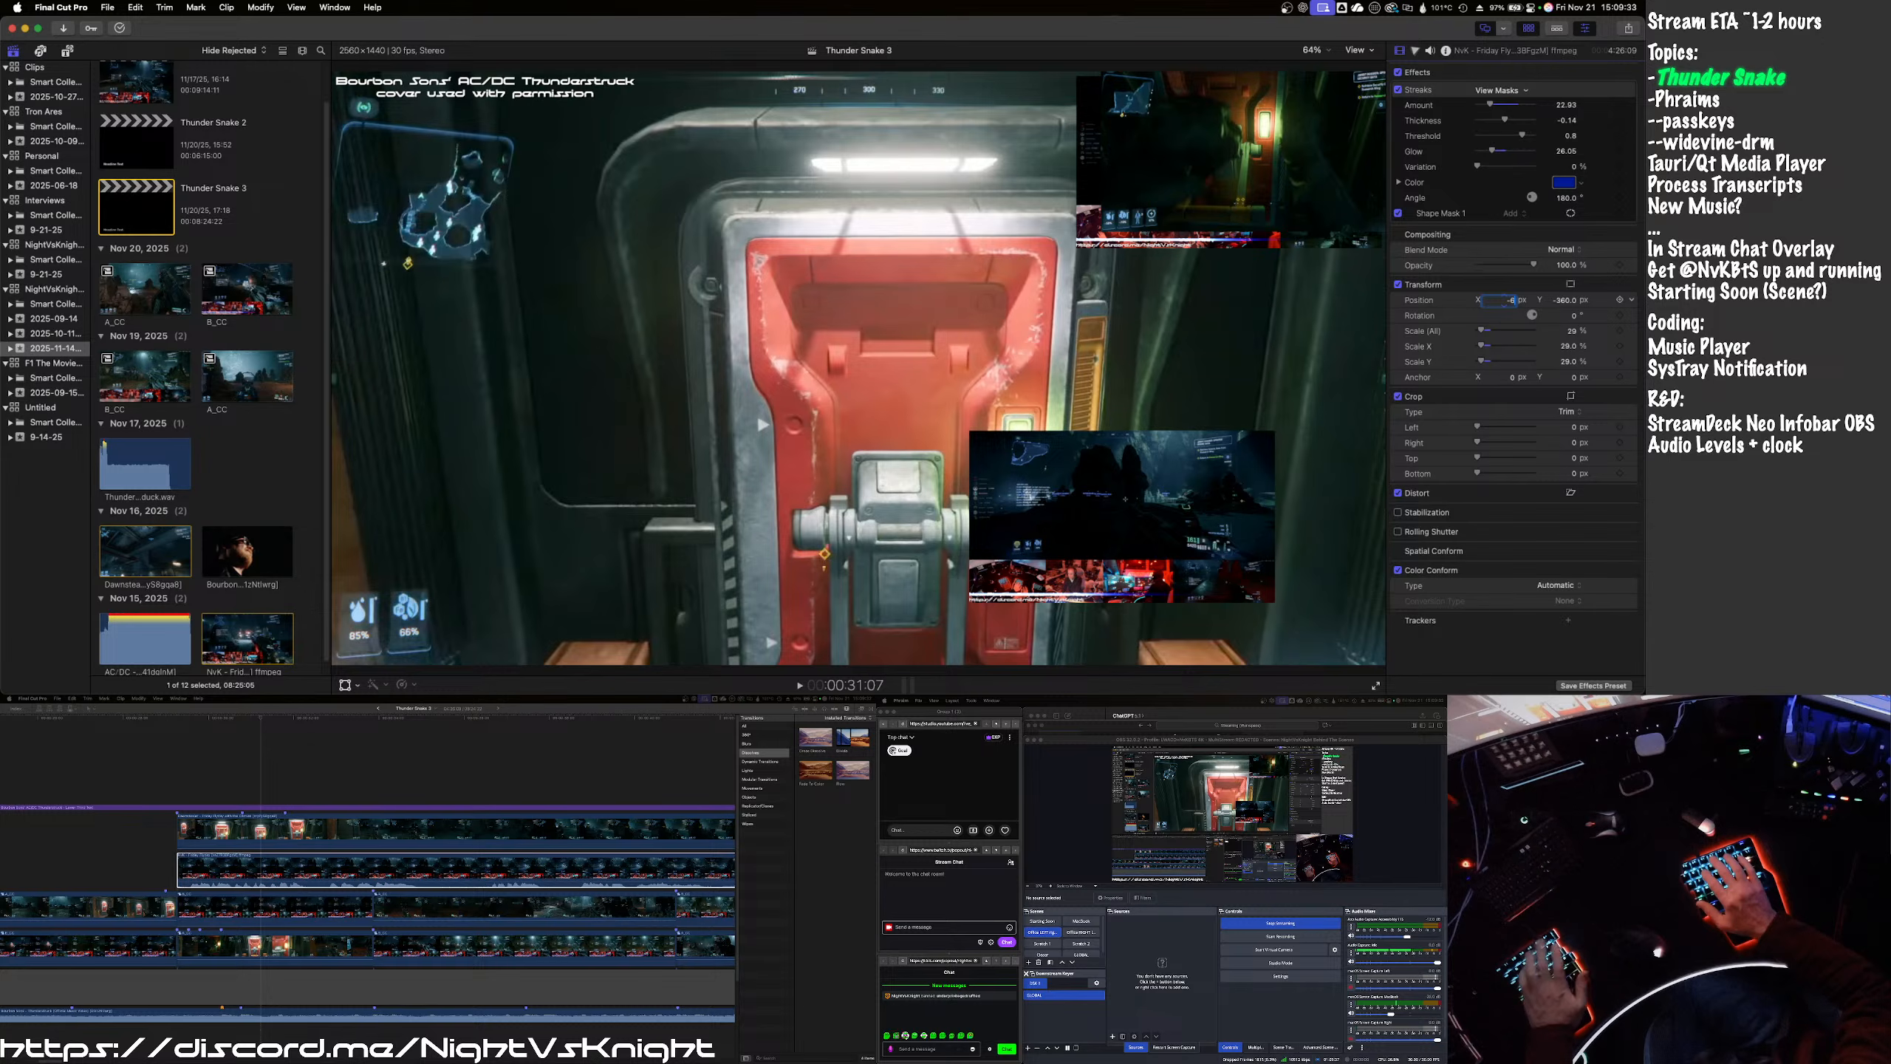
type("-640")
key("Return")
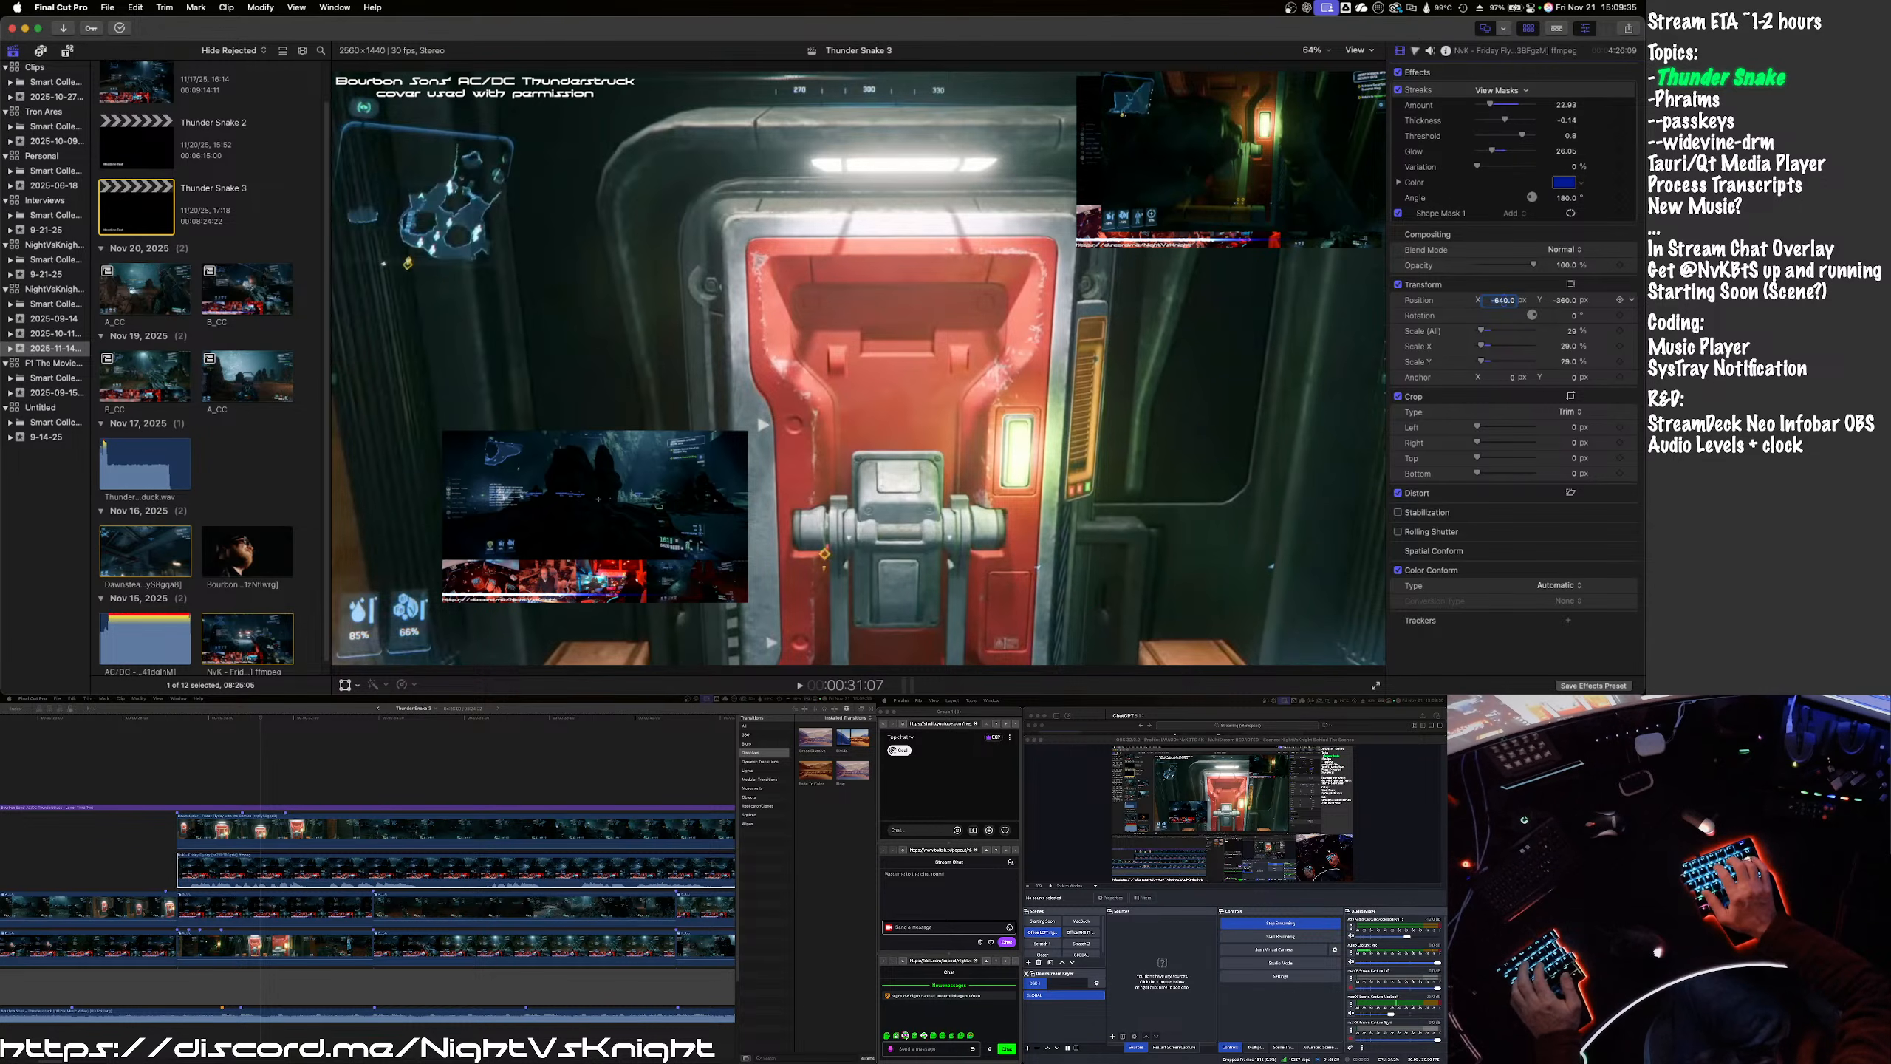
key("BackSpace")
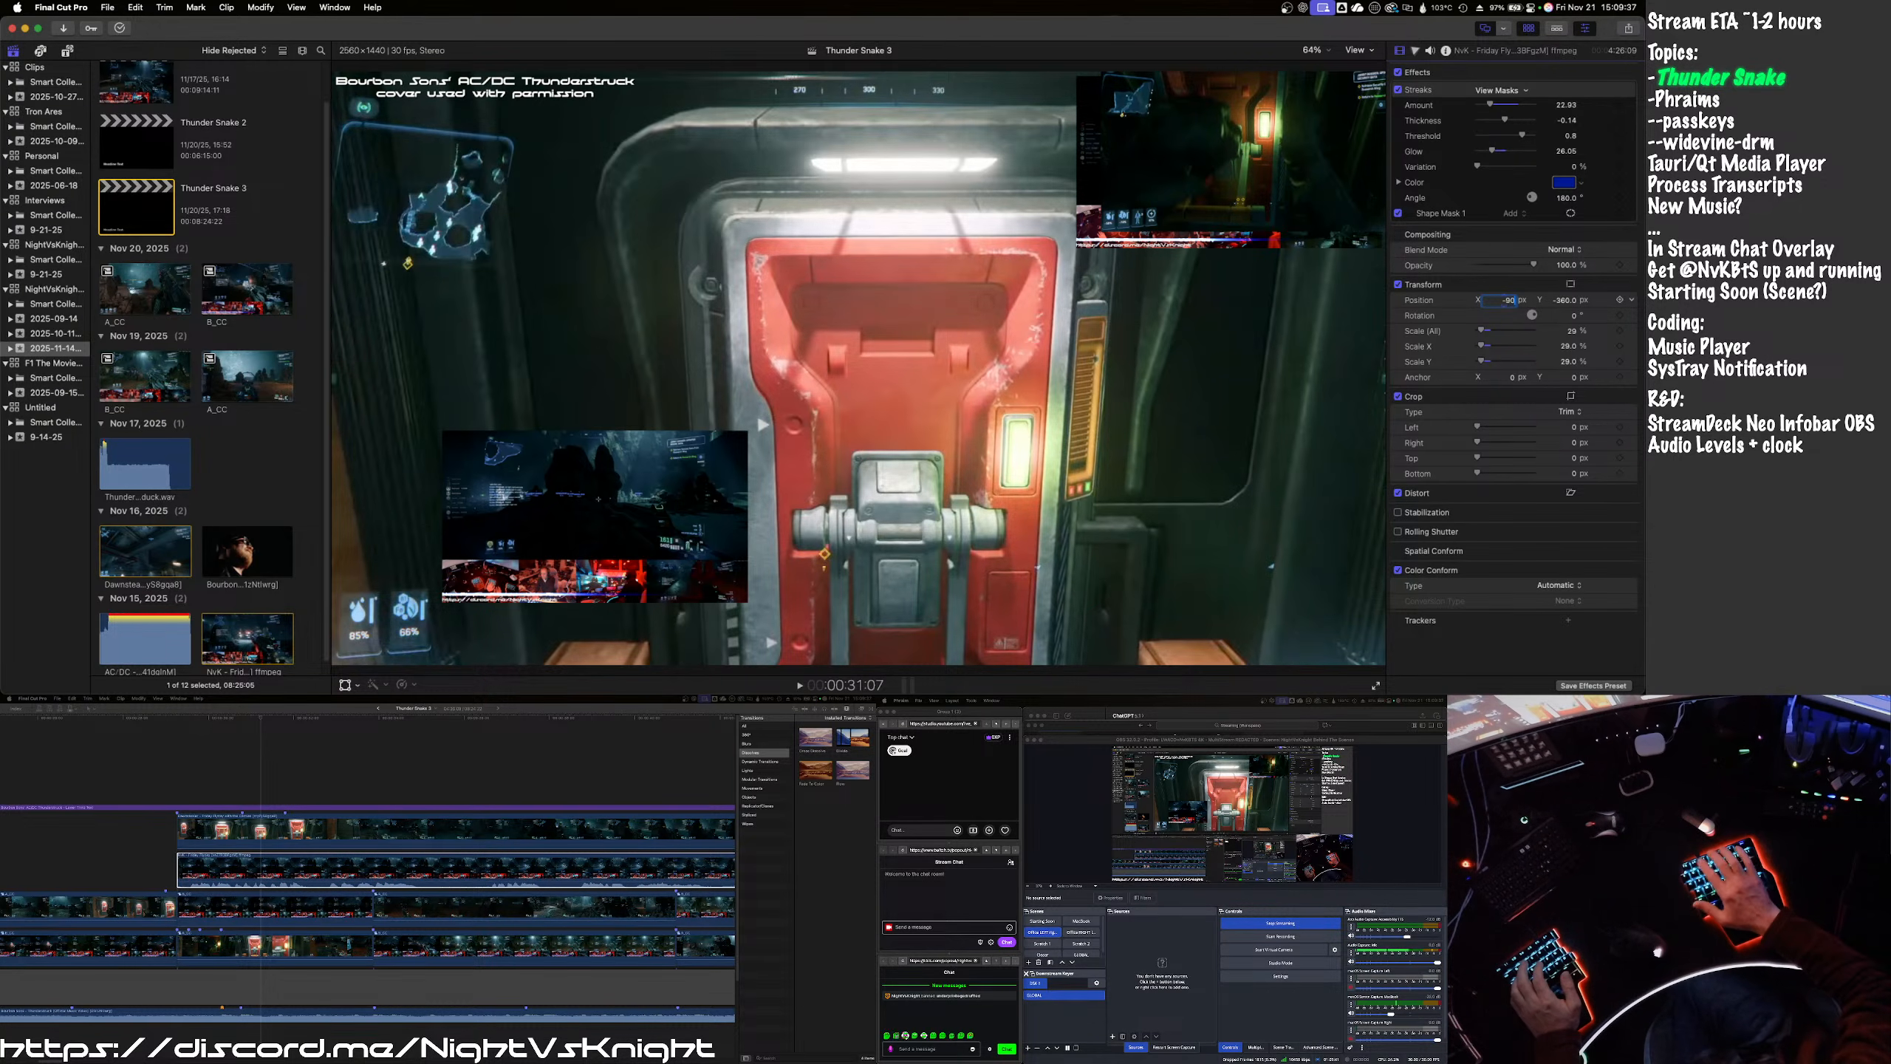
type("-900")
key("Return")
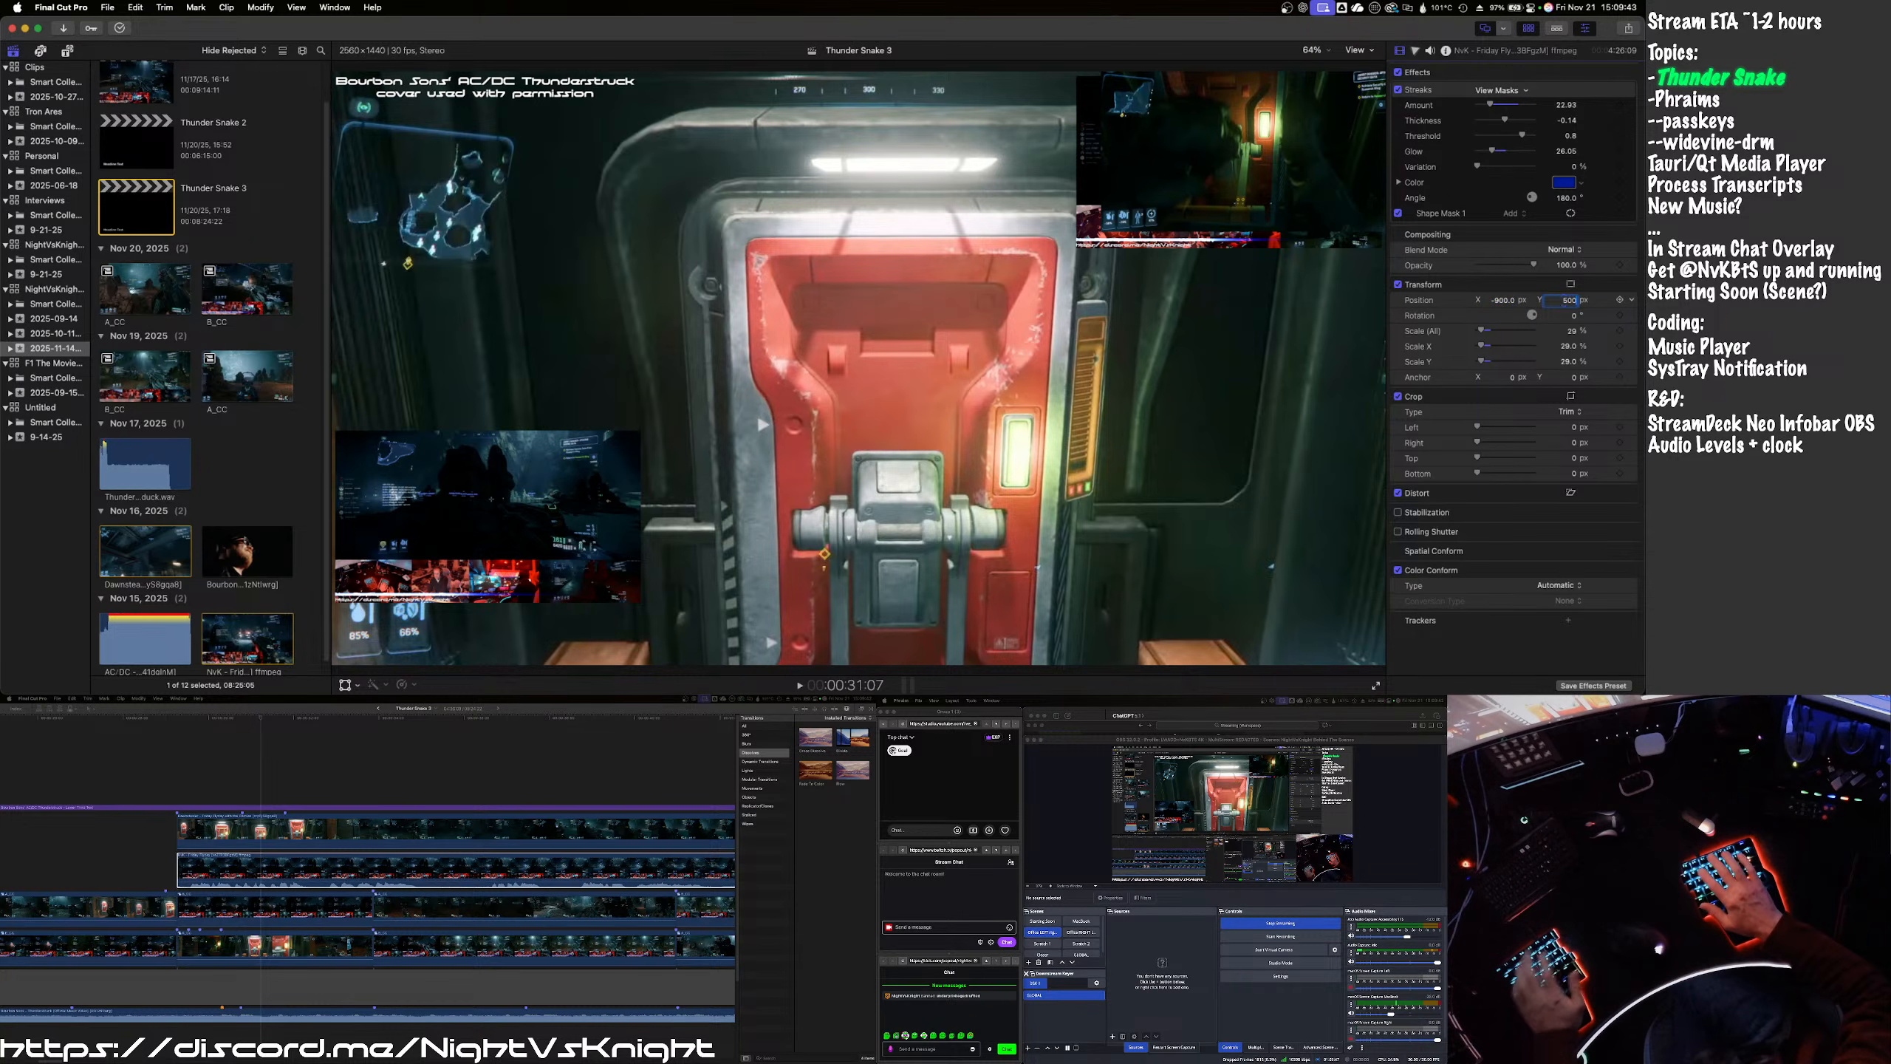
type("500")
key("Return")
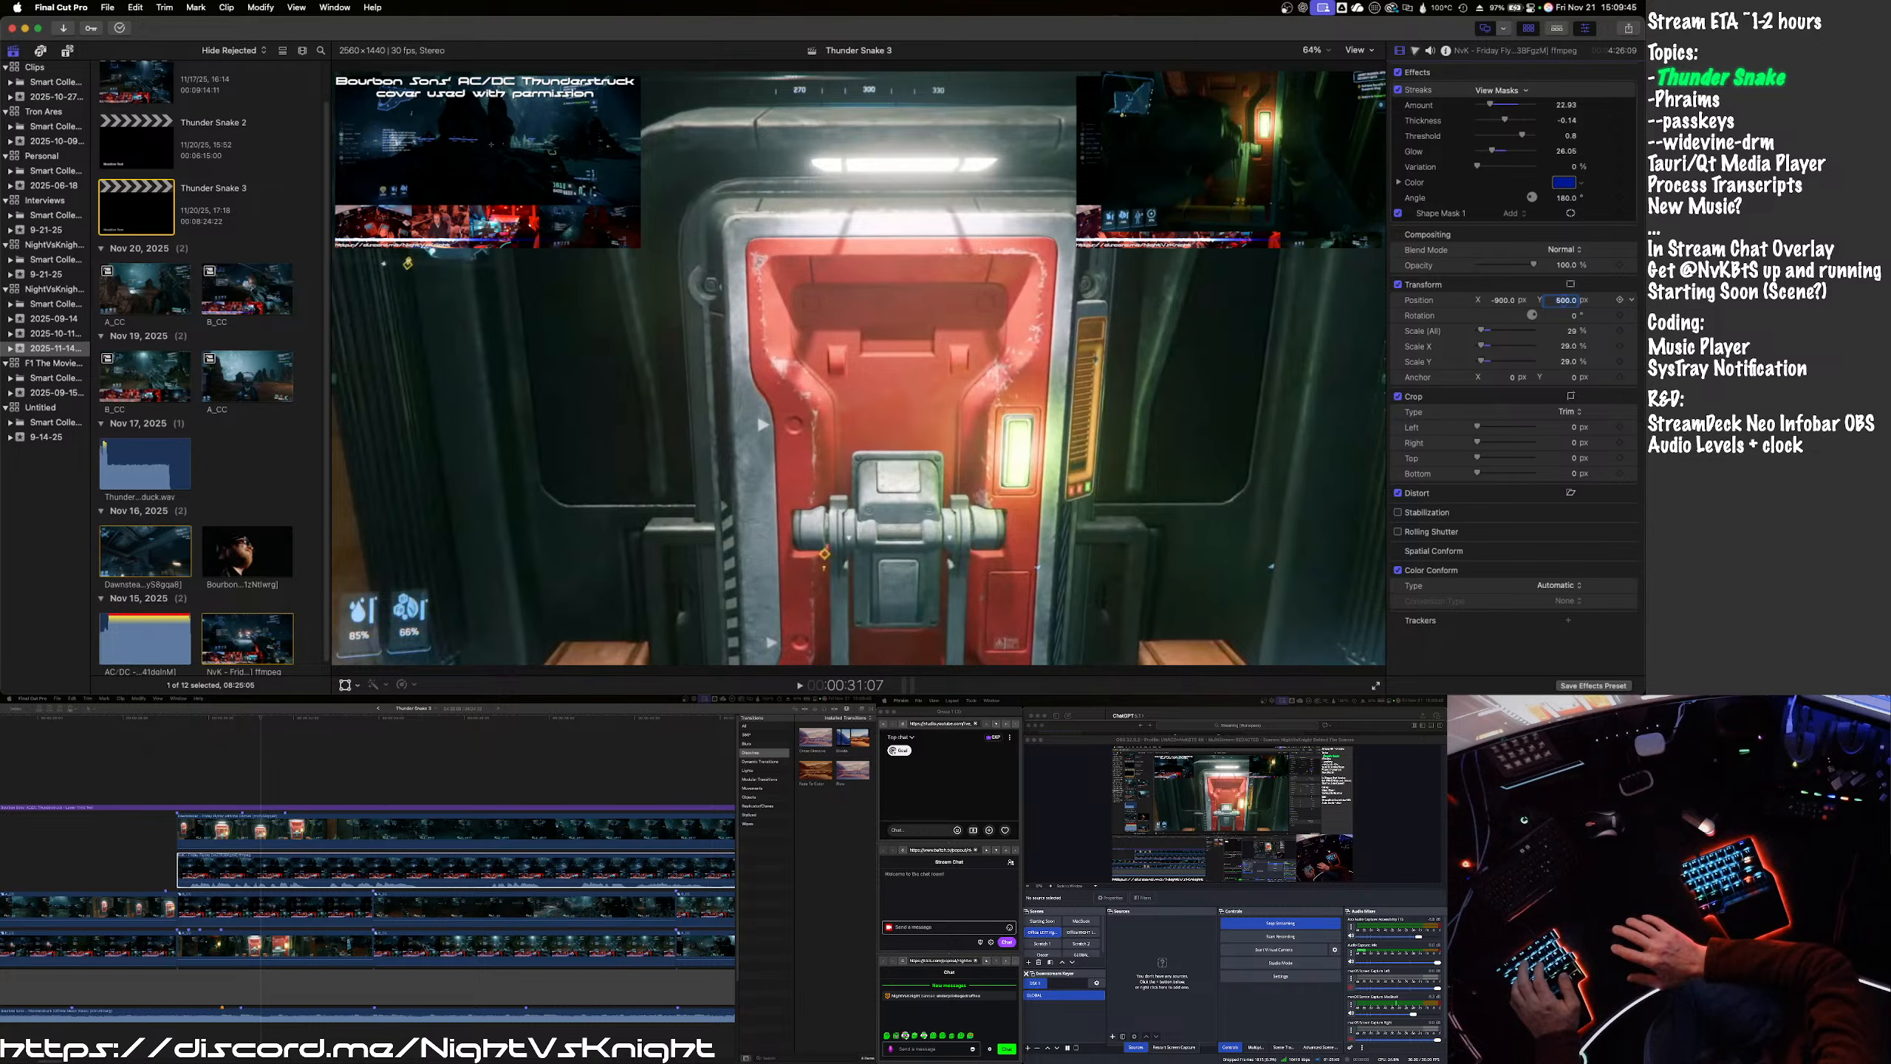
- Set the position of the topmost gameplay clip to X 0 px and Y 500 px
left_click(184, 840)
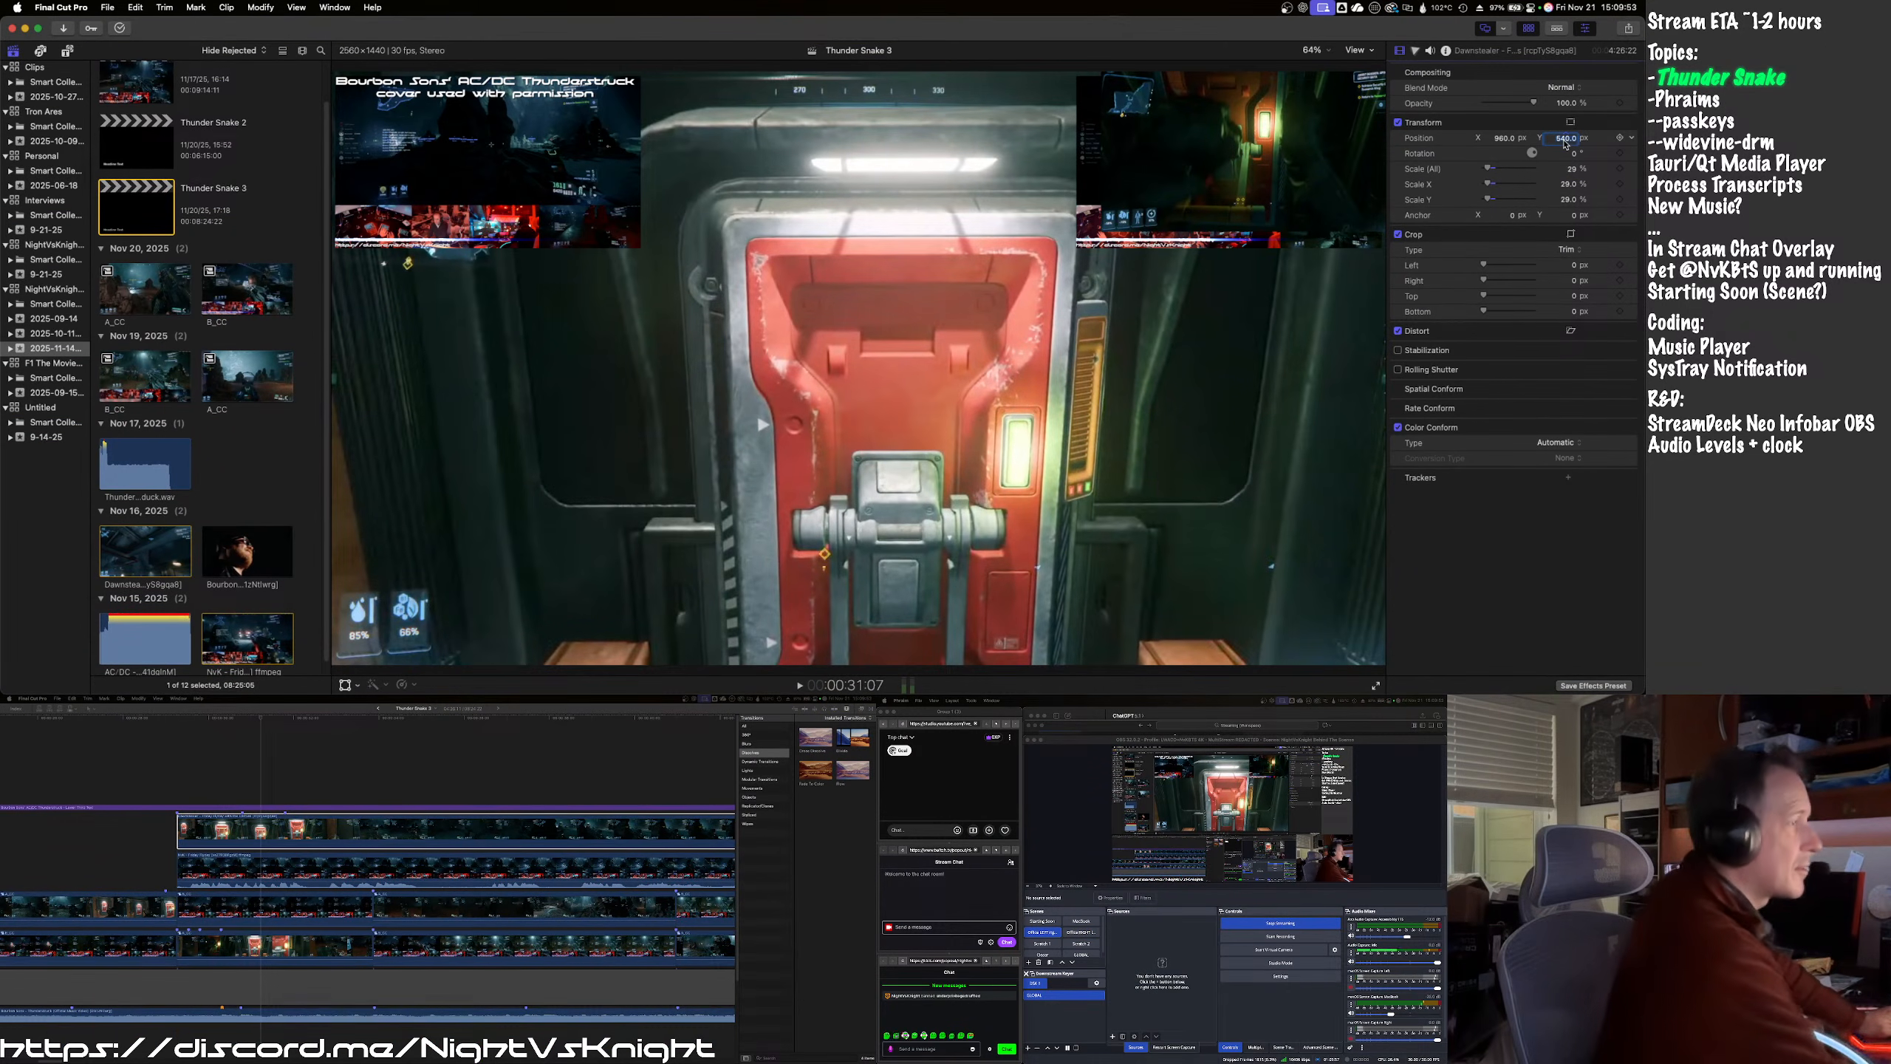
left_click(1512, 187)
key("Return")
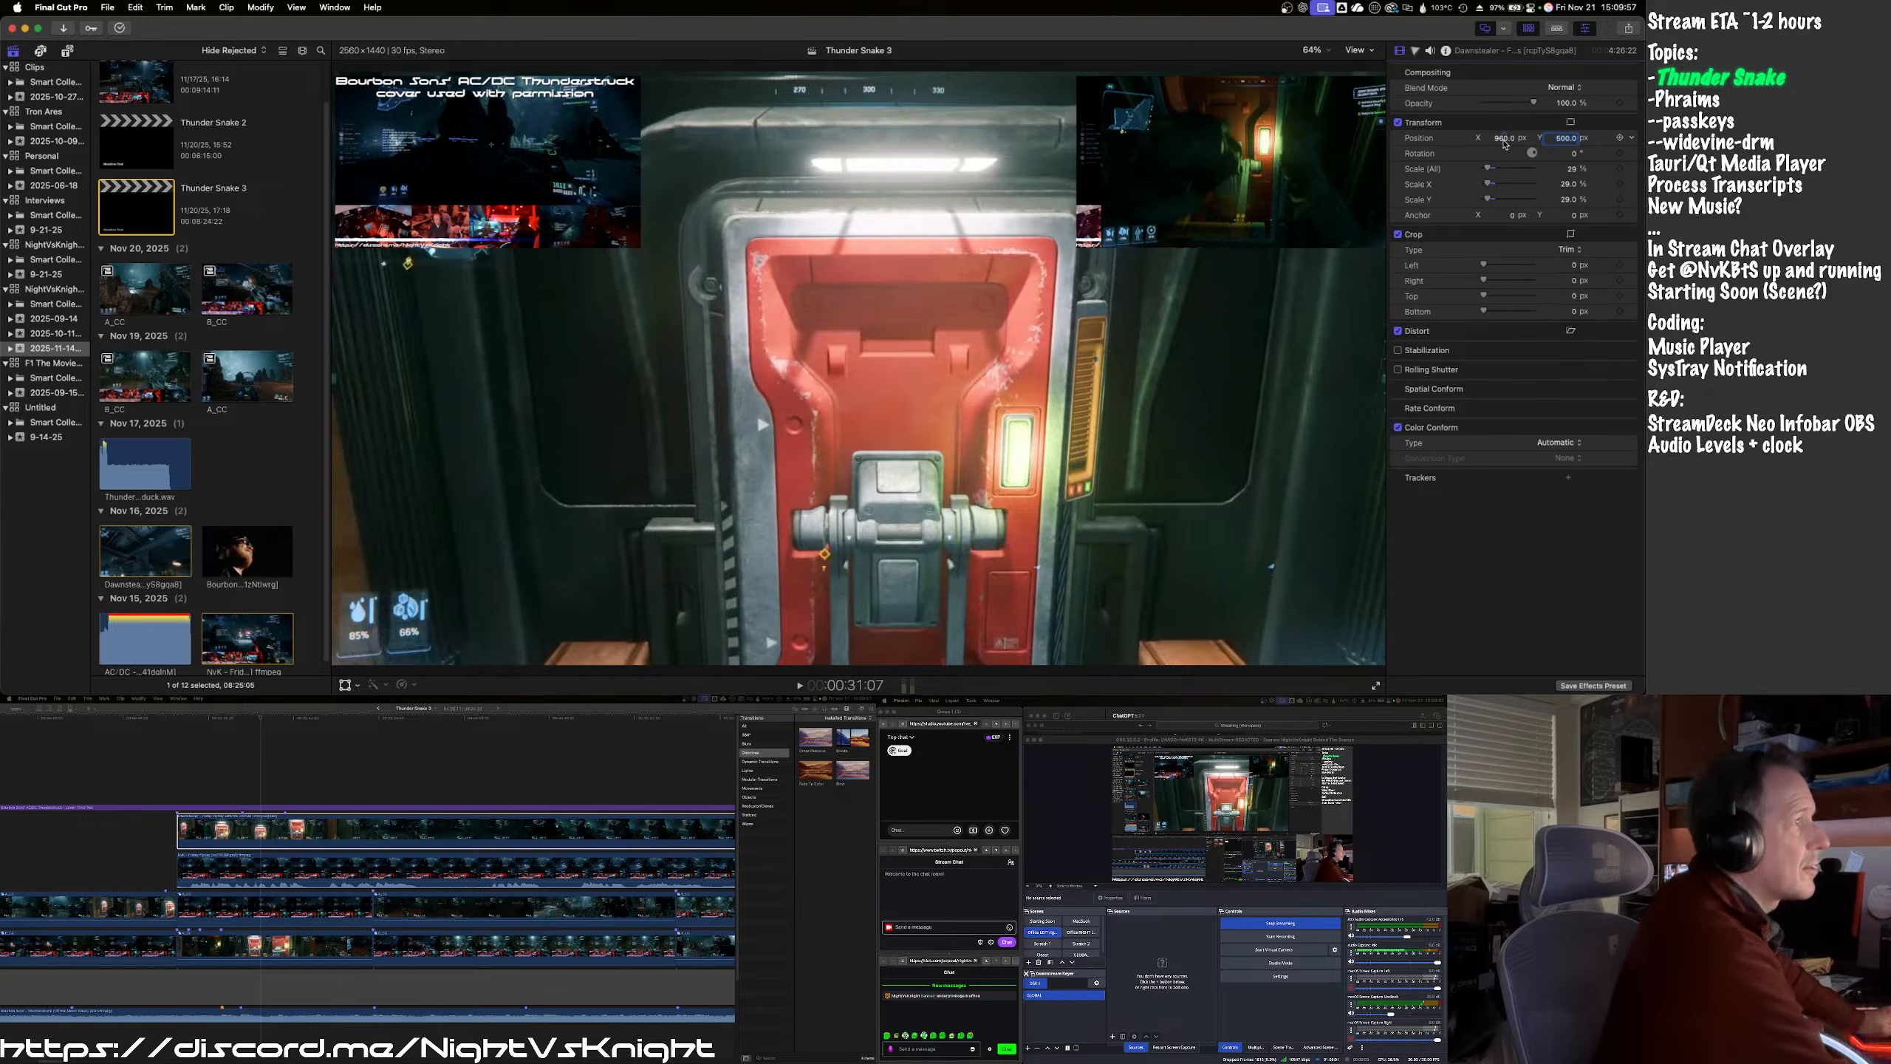
type("0")
key("Return")
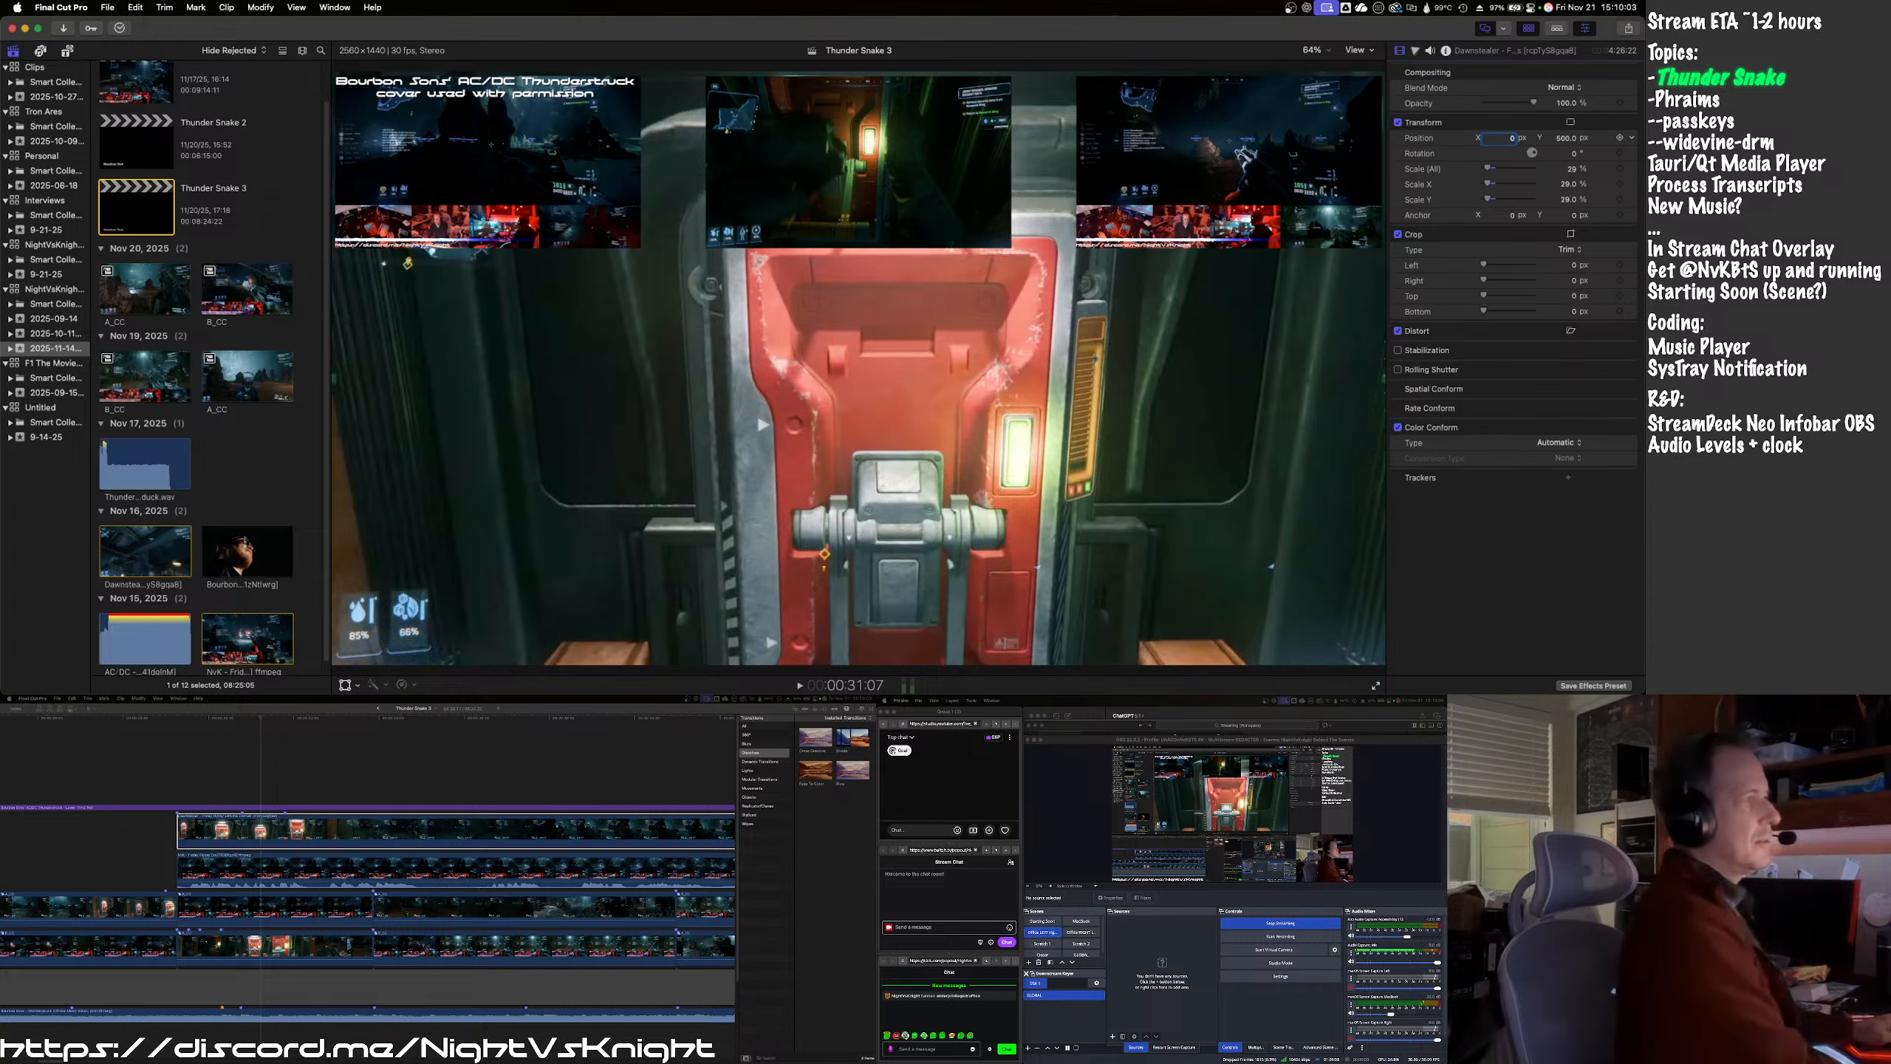
- Play the section across the cut near 0:29 to compare the timing of the added pictures with the main gameplay
left_click(79, 835)
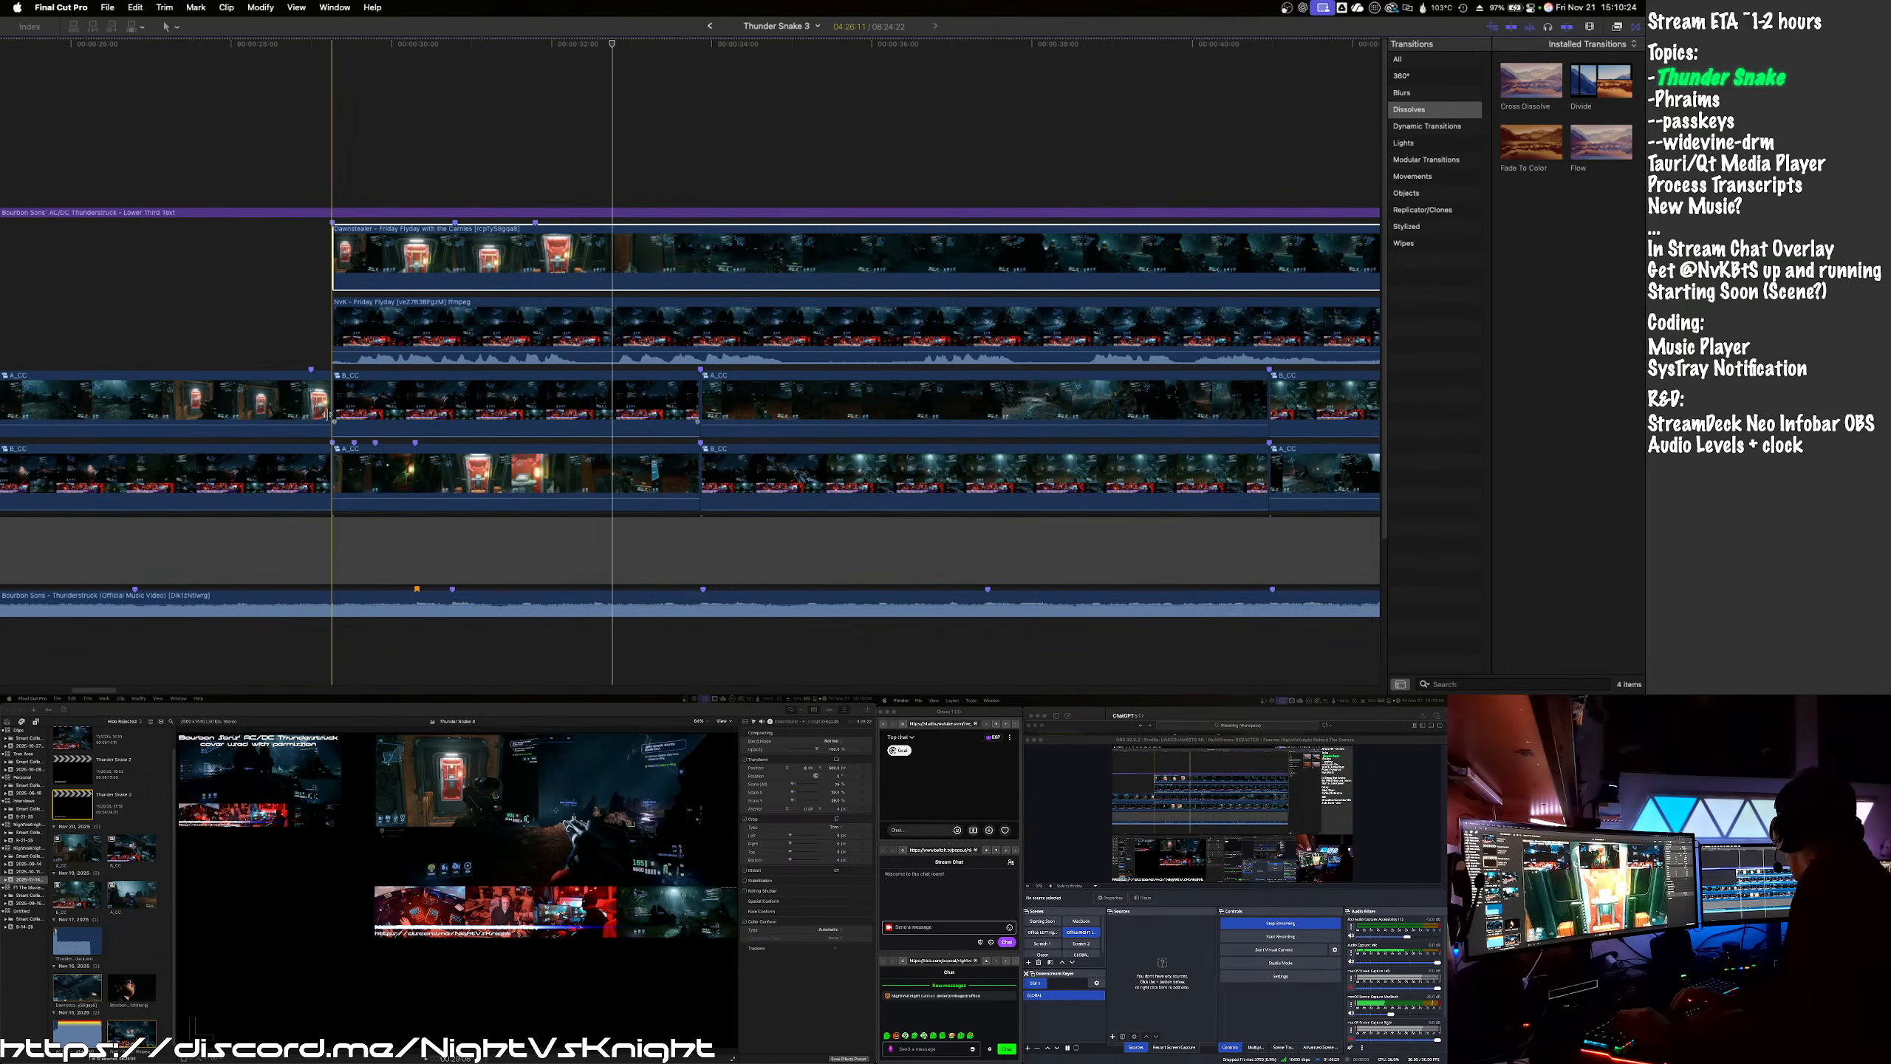
left_click(311, 407)
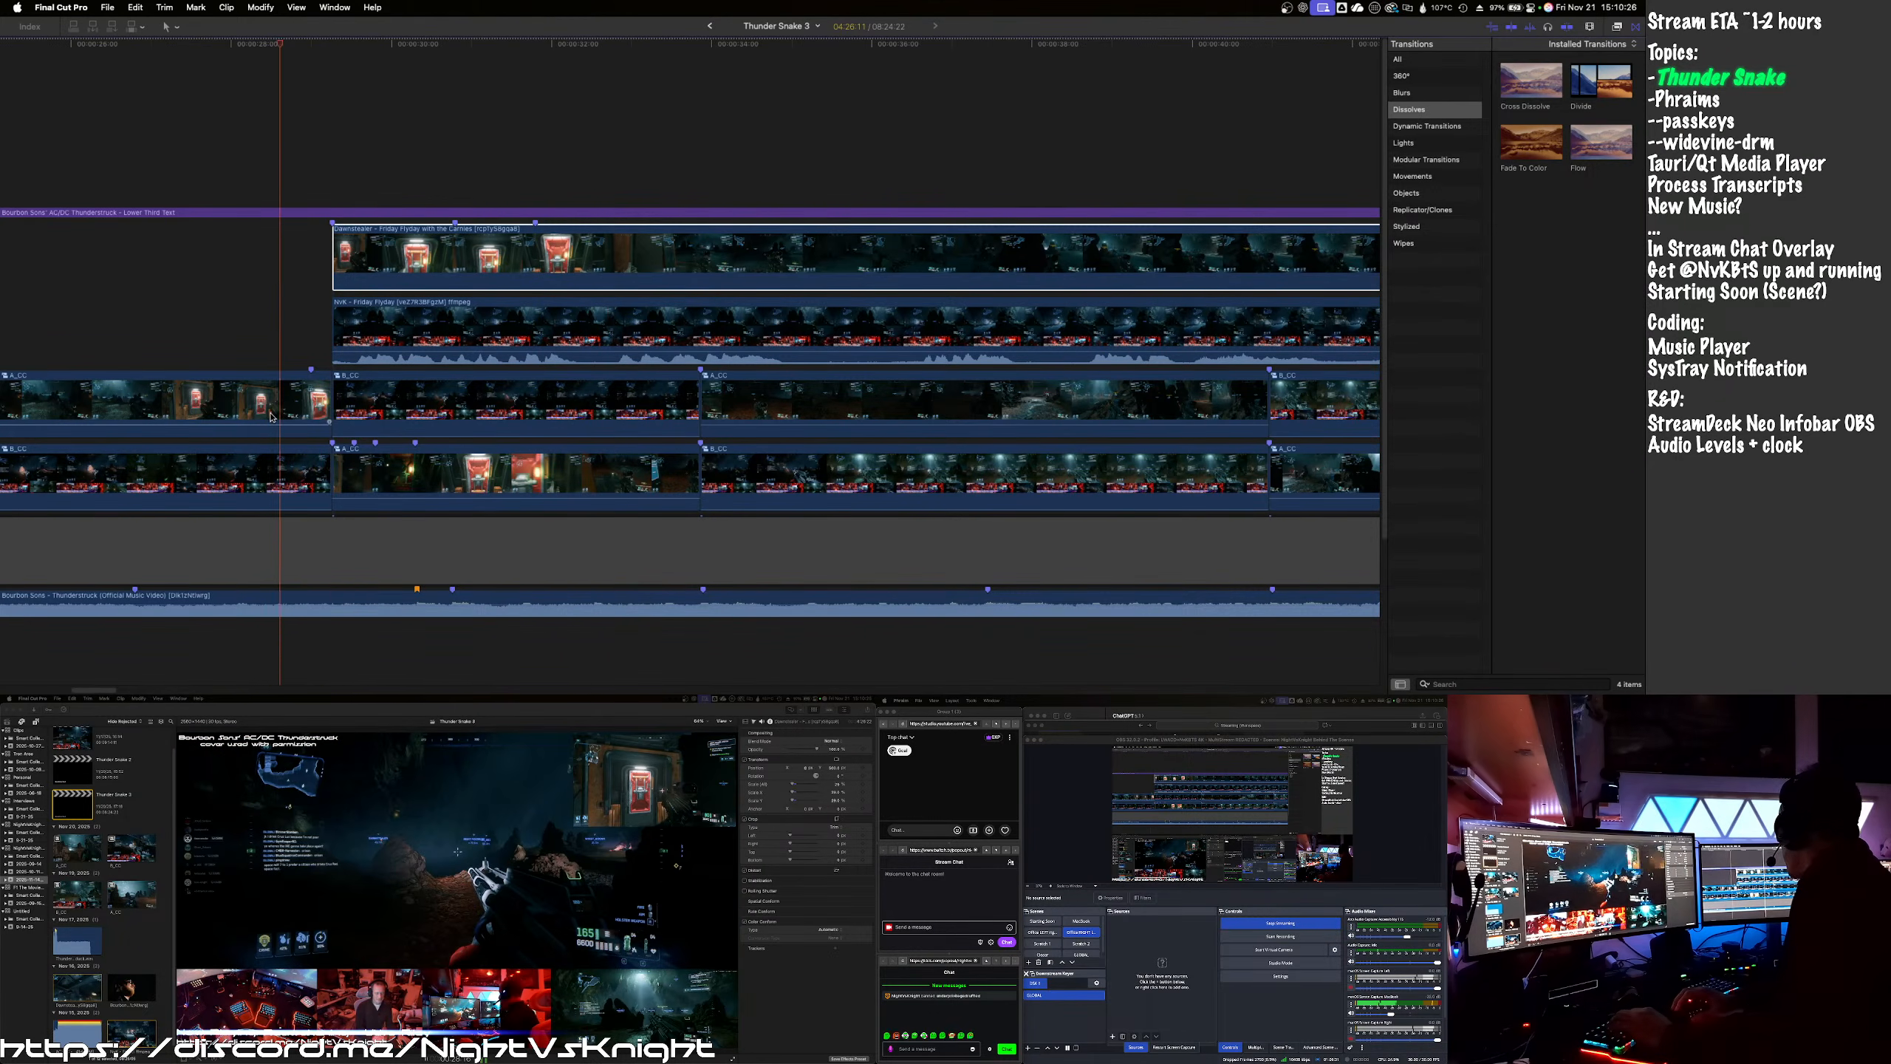
key("space")
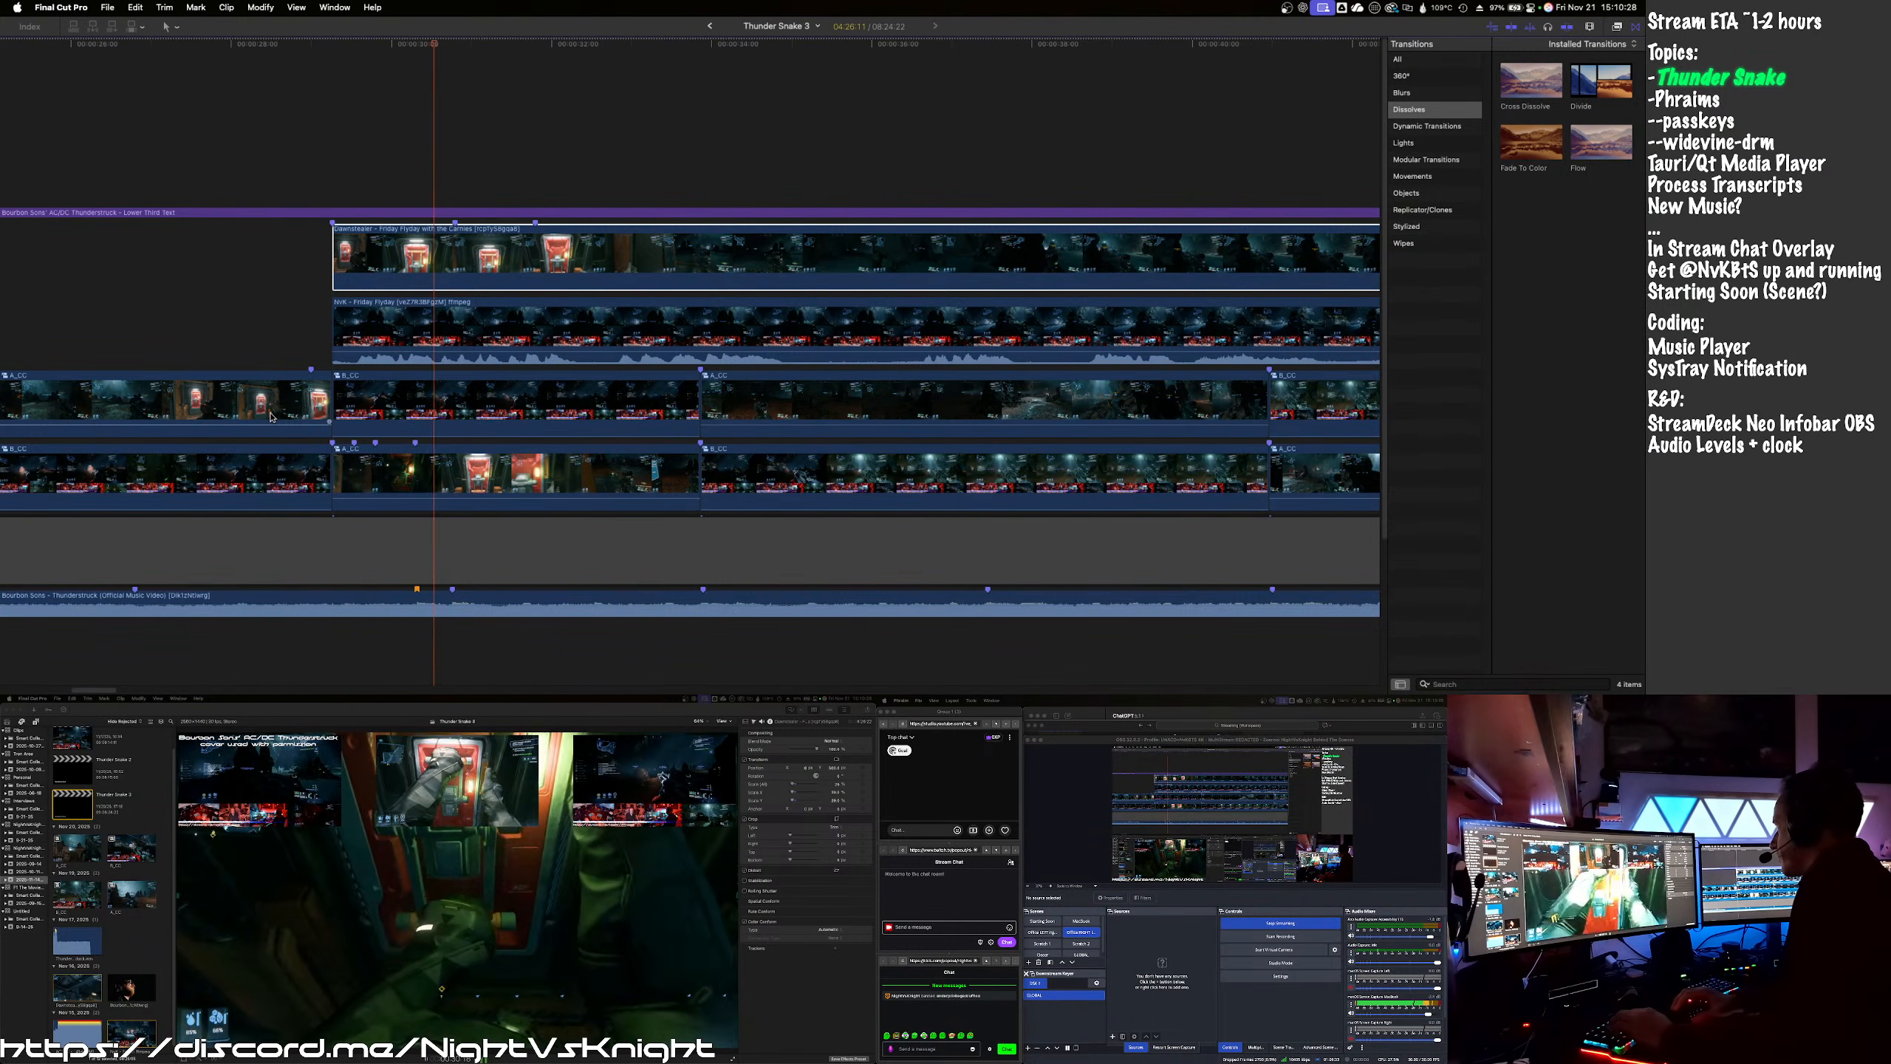
key("space")
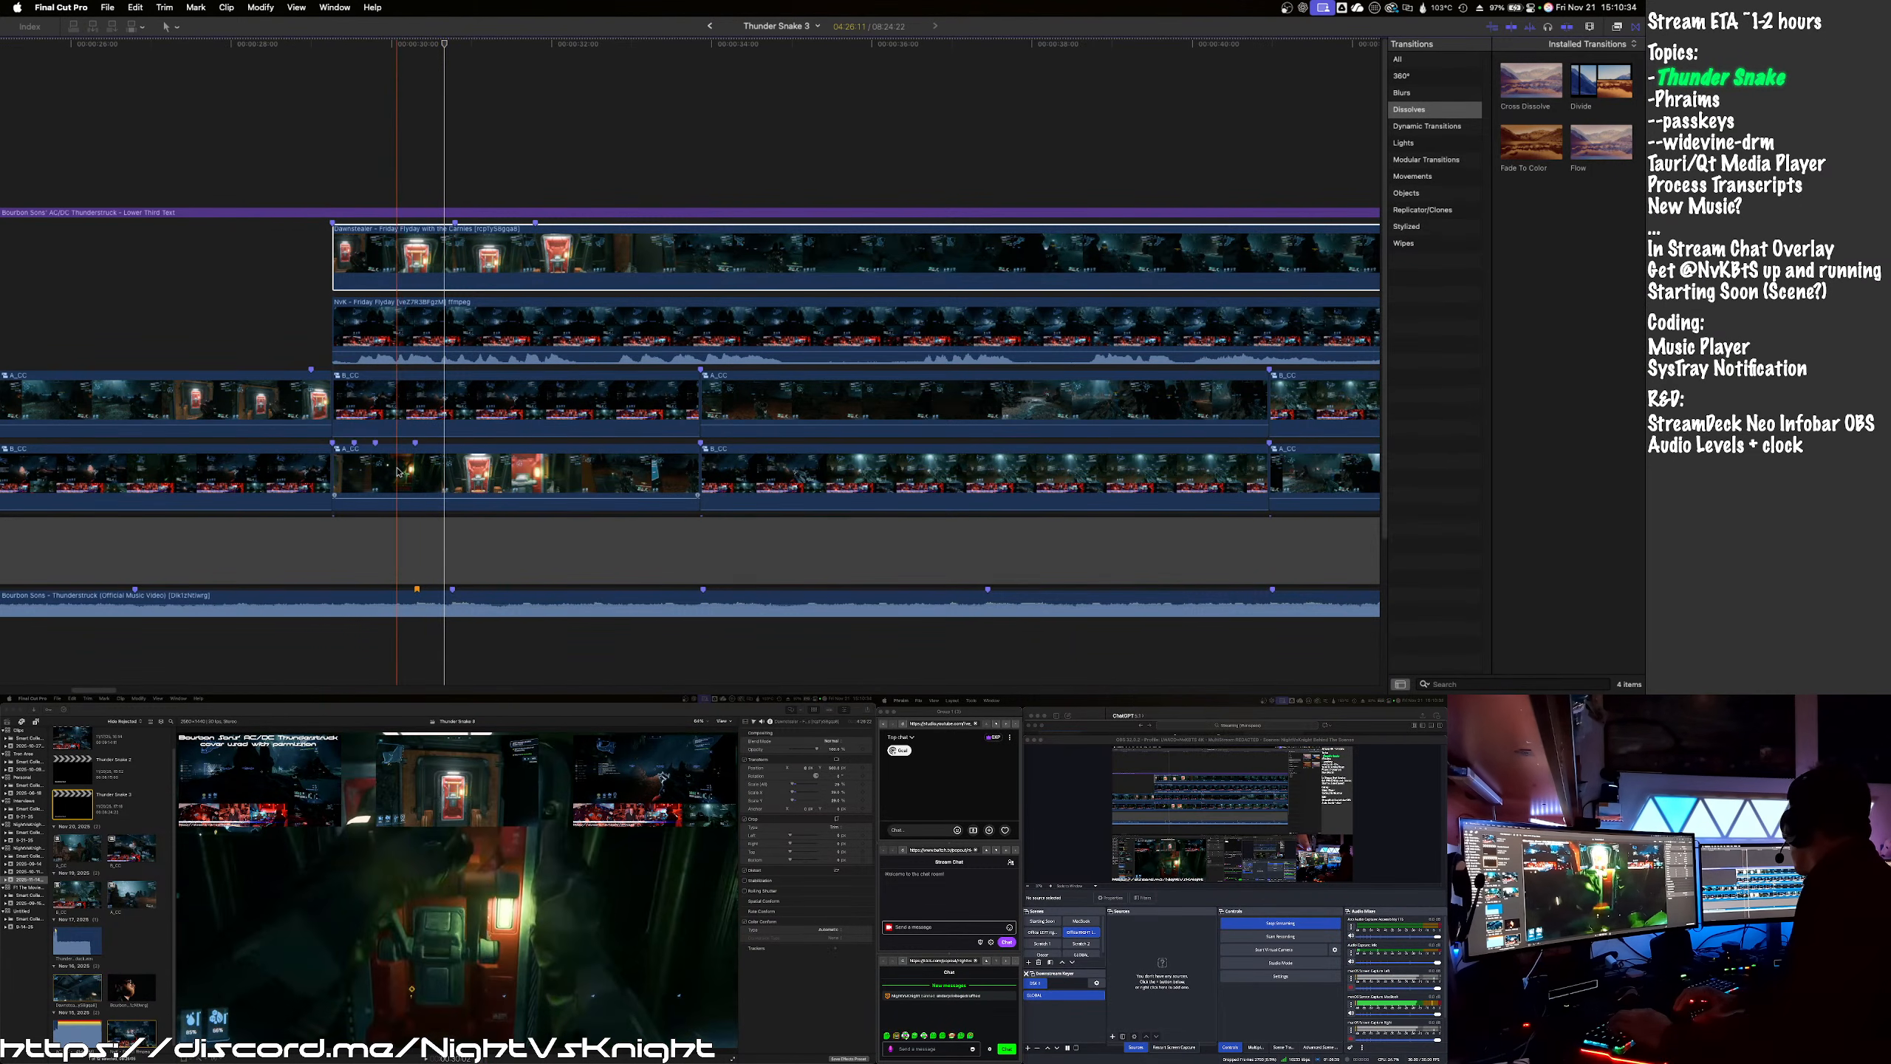
key("space")
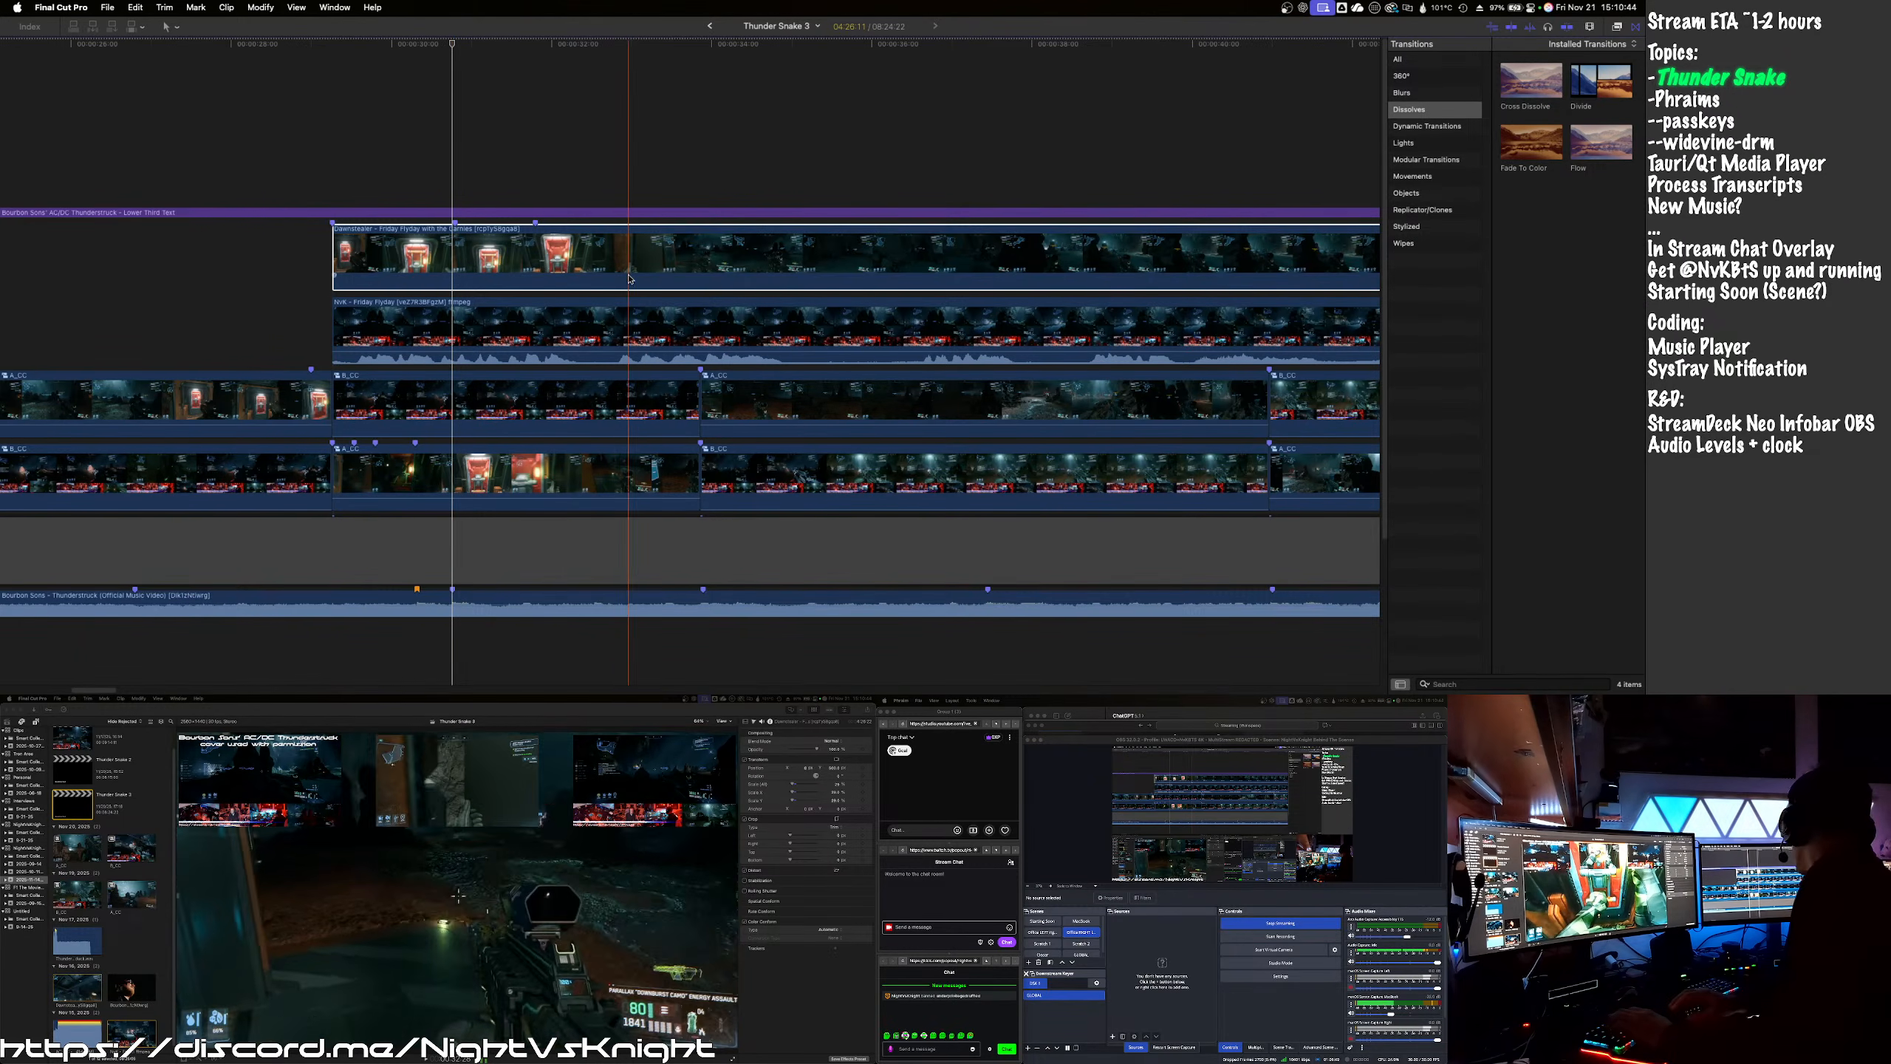
- Move the topmost gameplay clip and the clip beneath it about one second earlier, to start near 0:28
left_click_drag(636, 259, 551, 268)
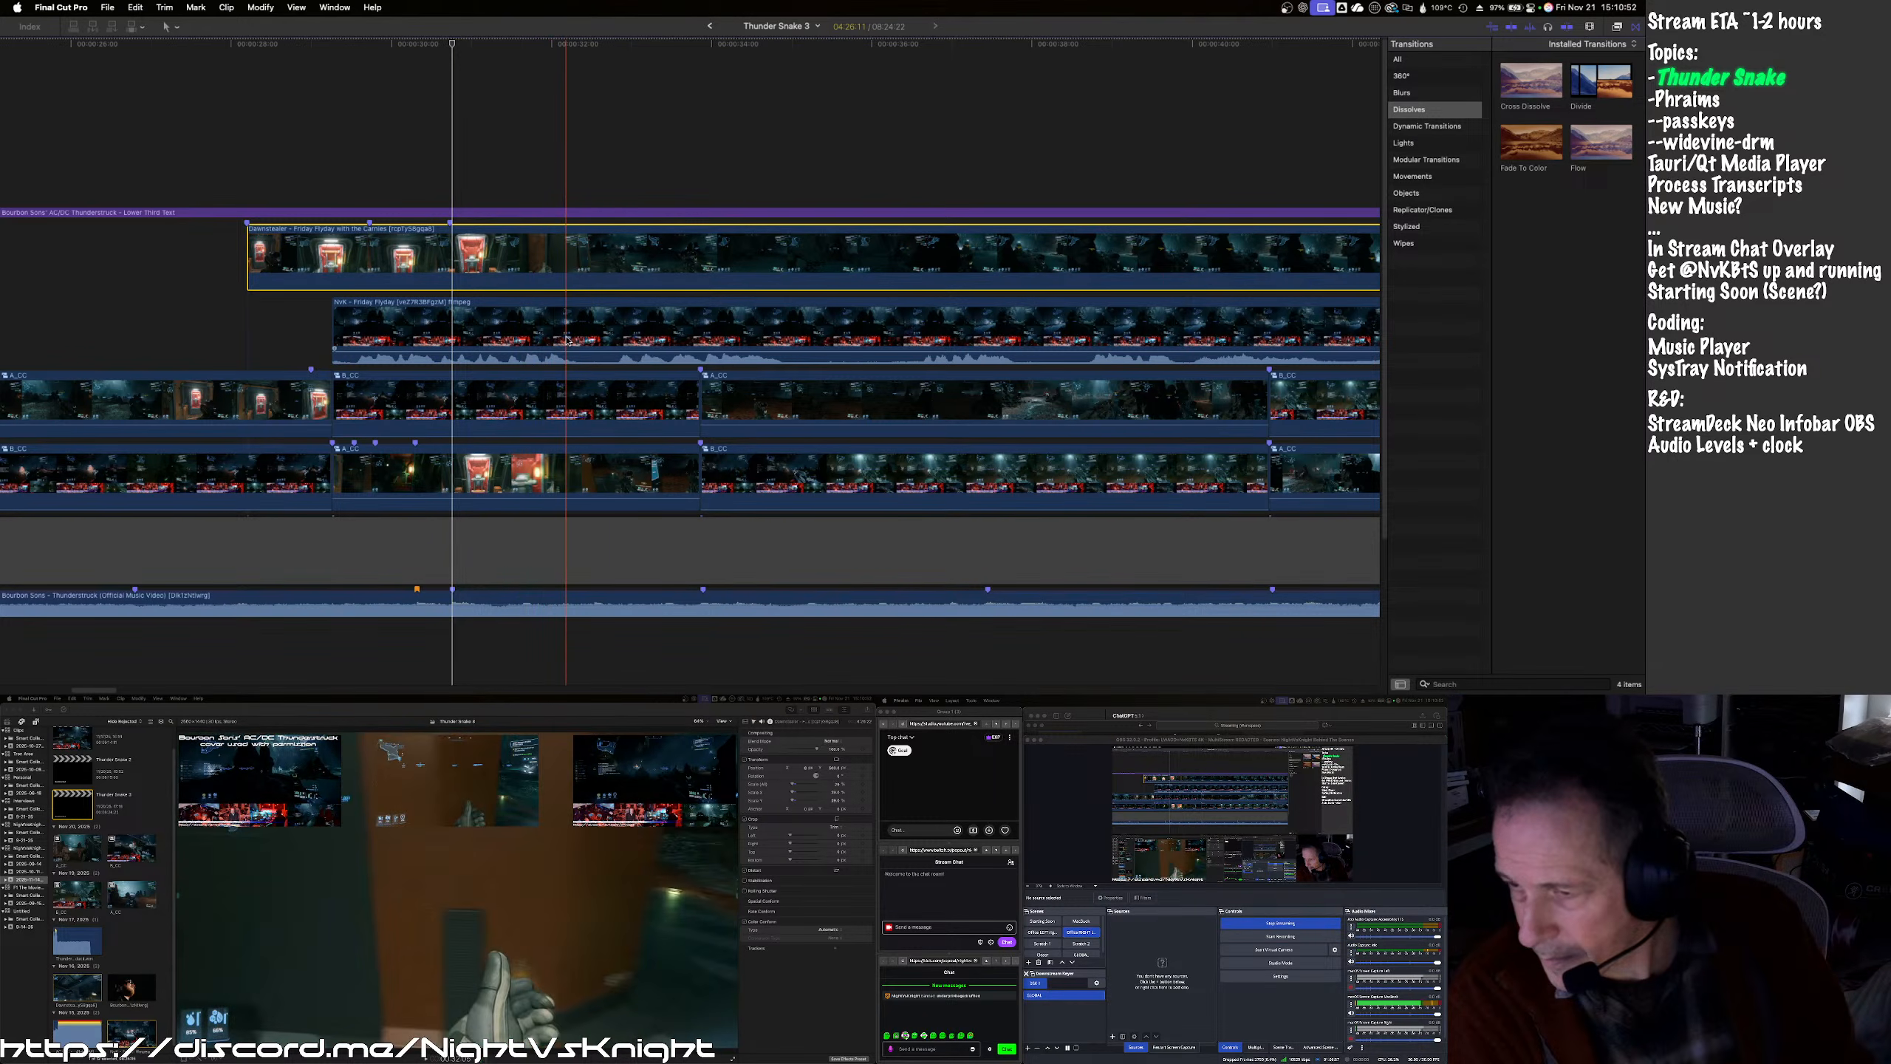
left_click_drag(583, 340, 502, 339)
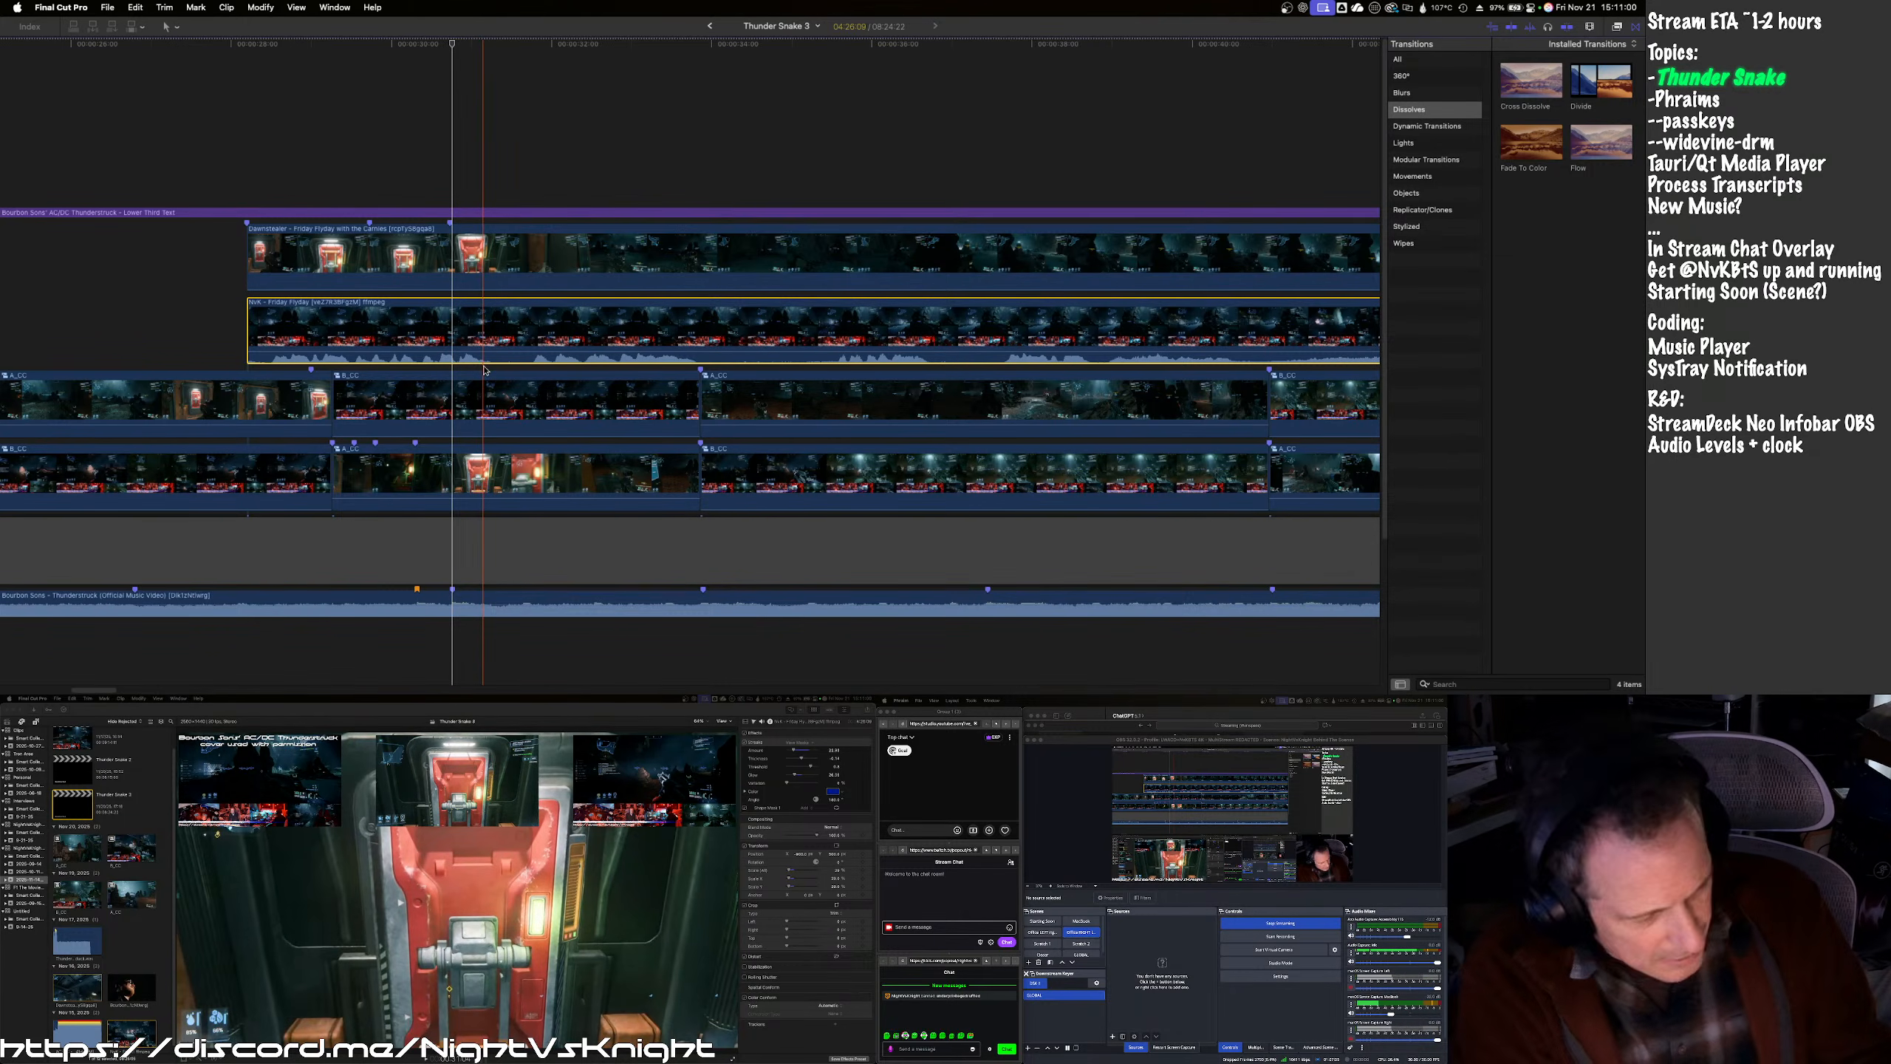
- Nudge the topmost gameplay clip slightly later so its marker lines up with the music marker near 0:31
key("z")
left_click(469, 473)
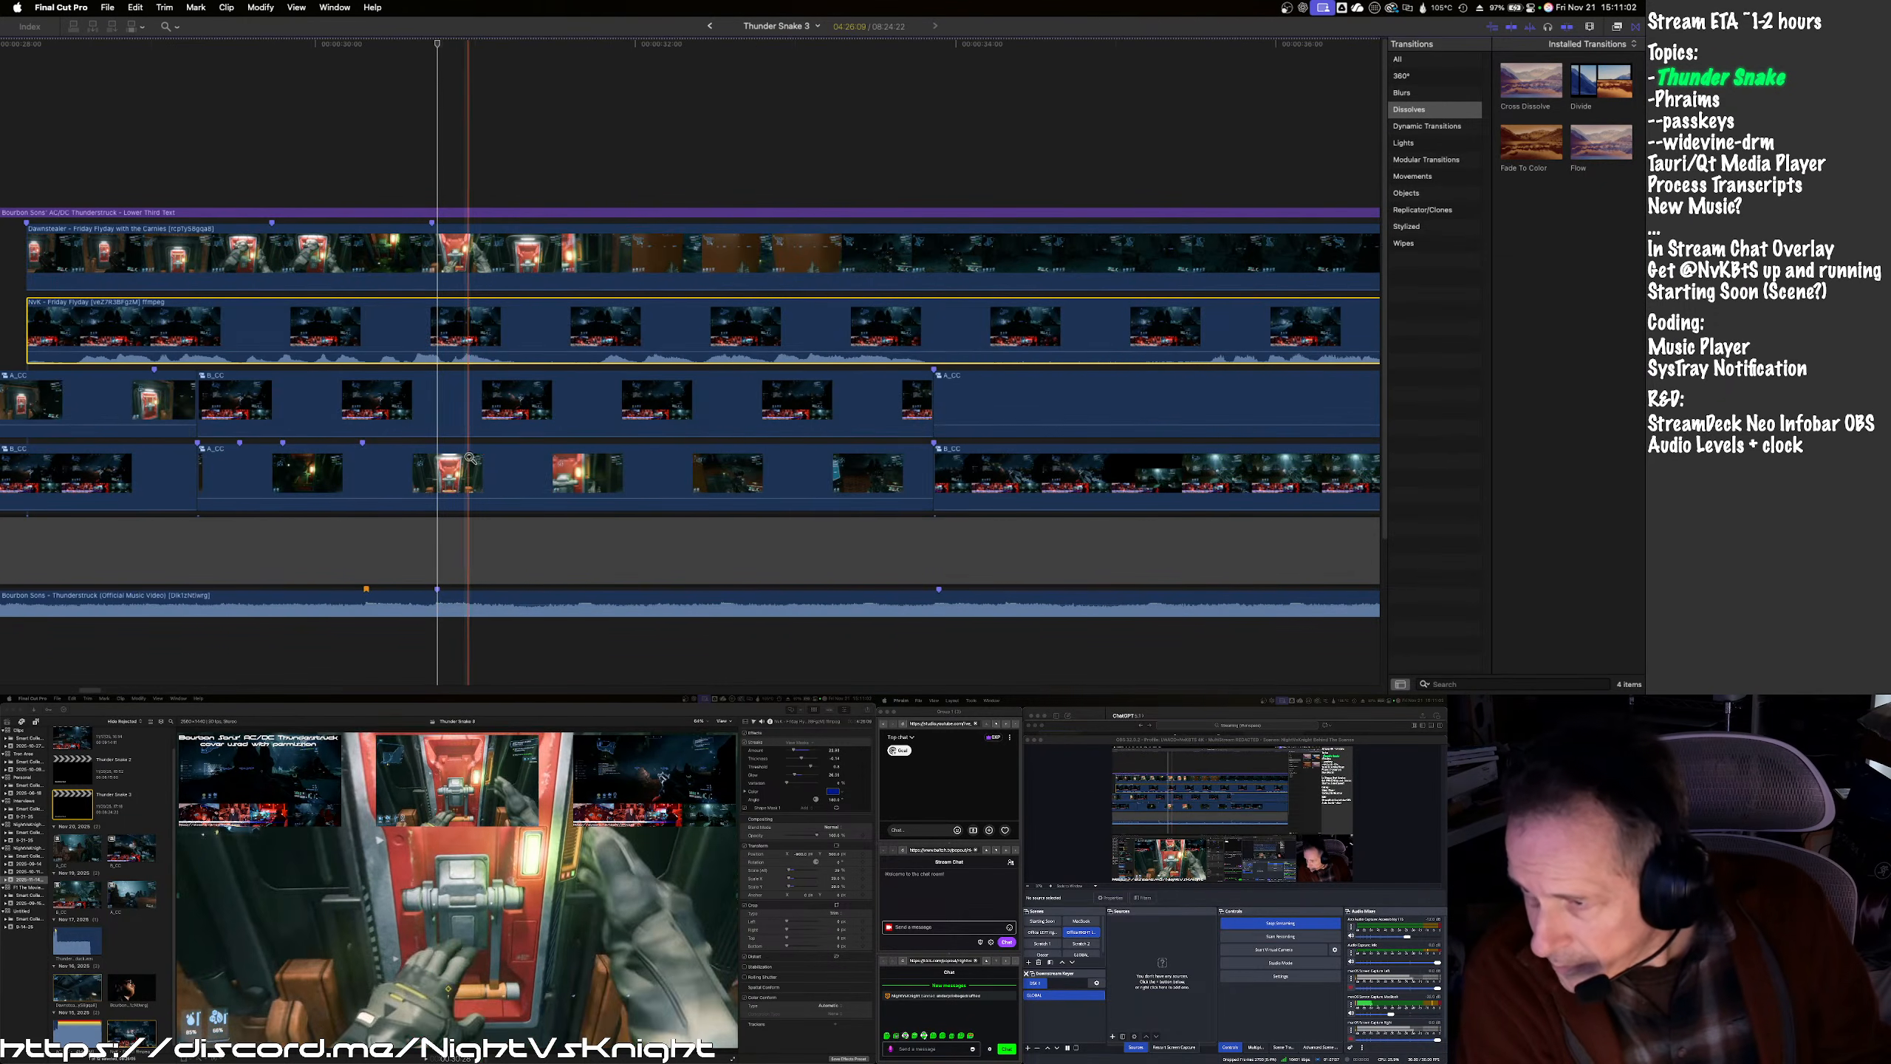
left_click(480, 302)
key("a")
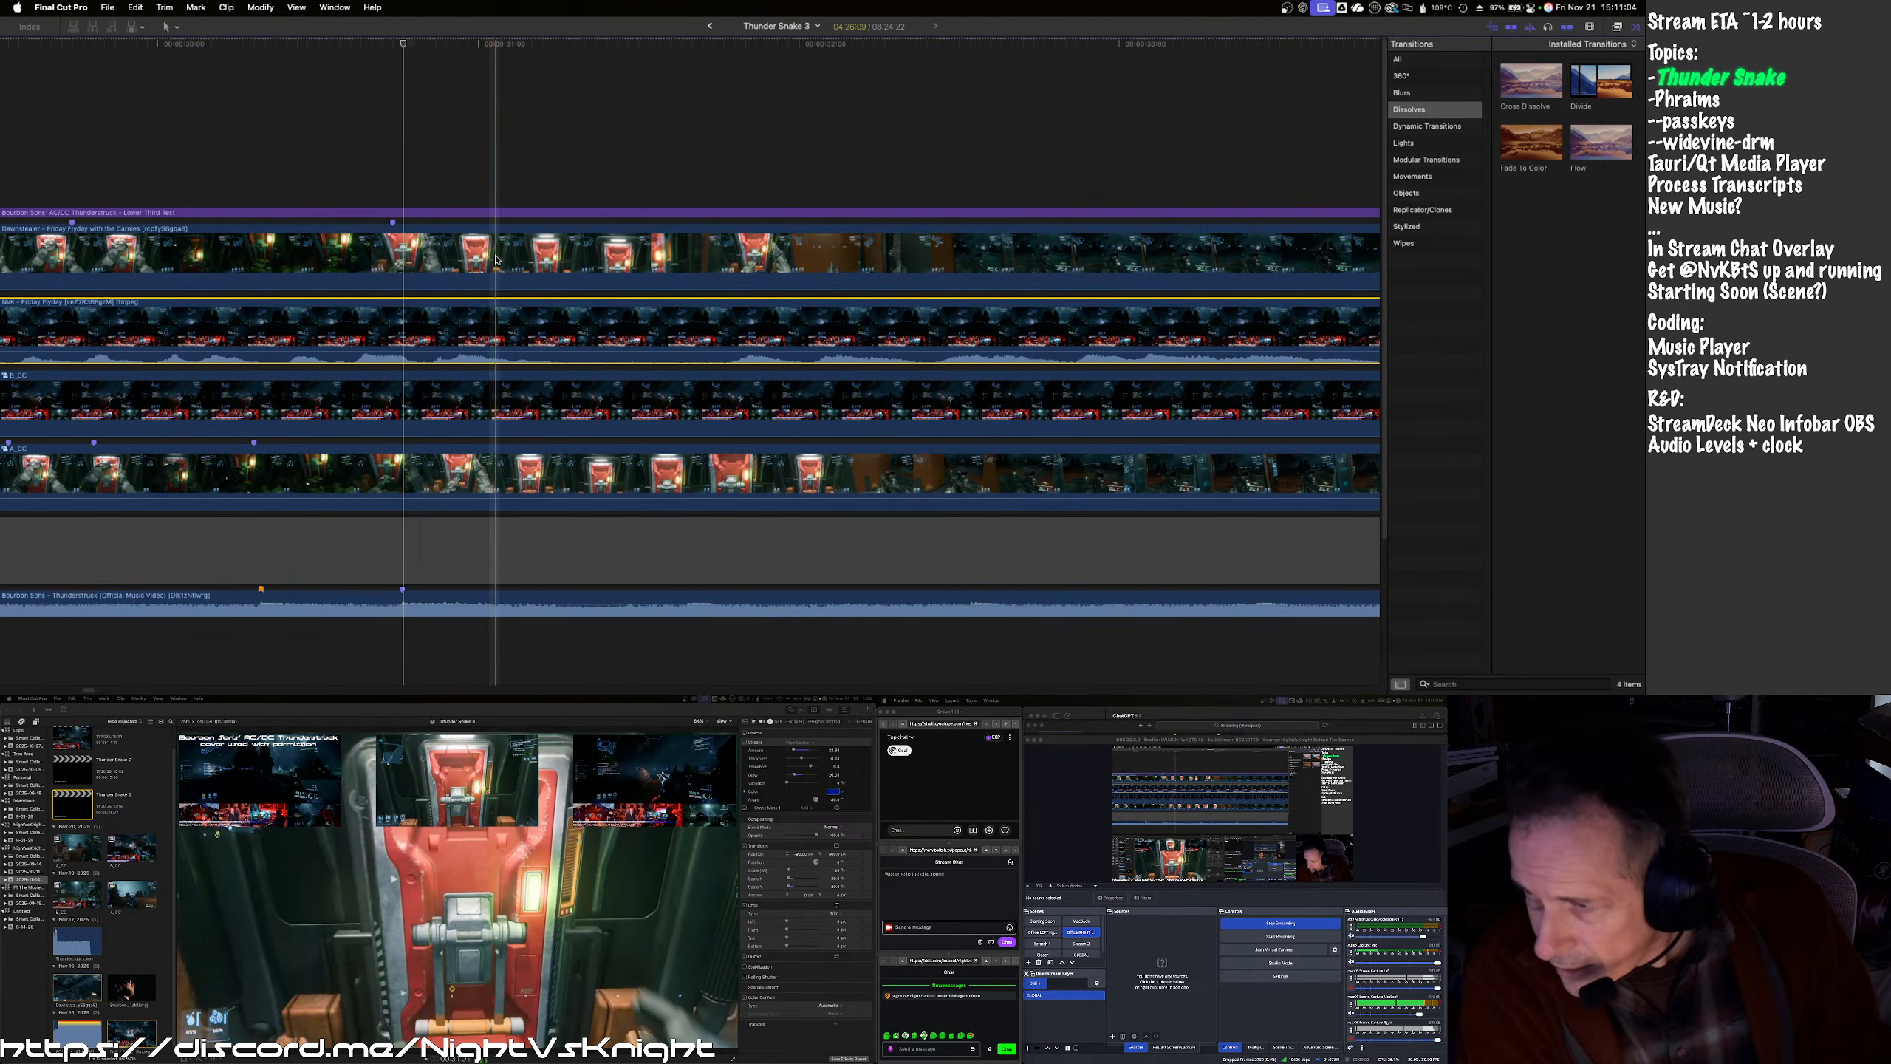
left_click_drag(498, 259, 509, 259)
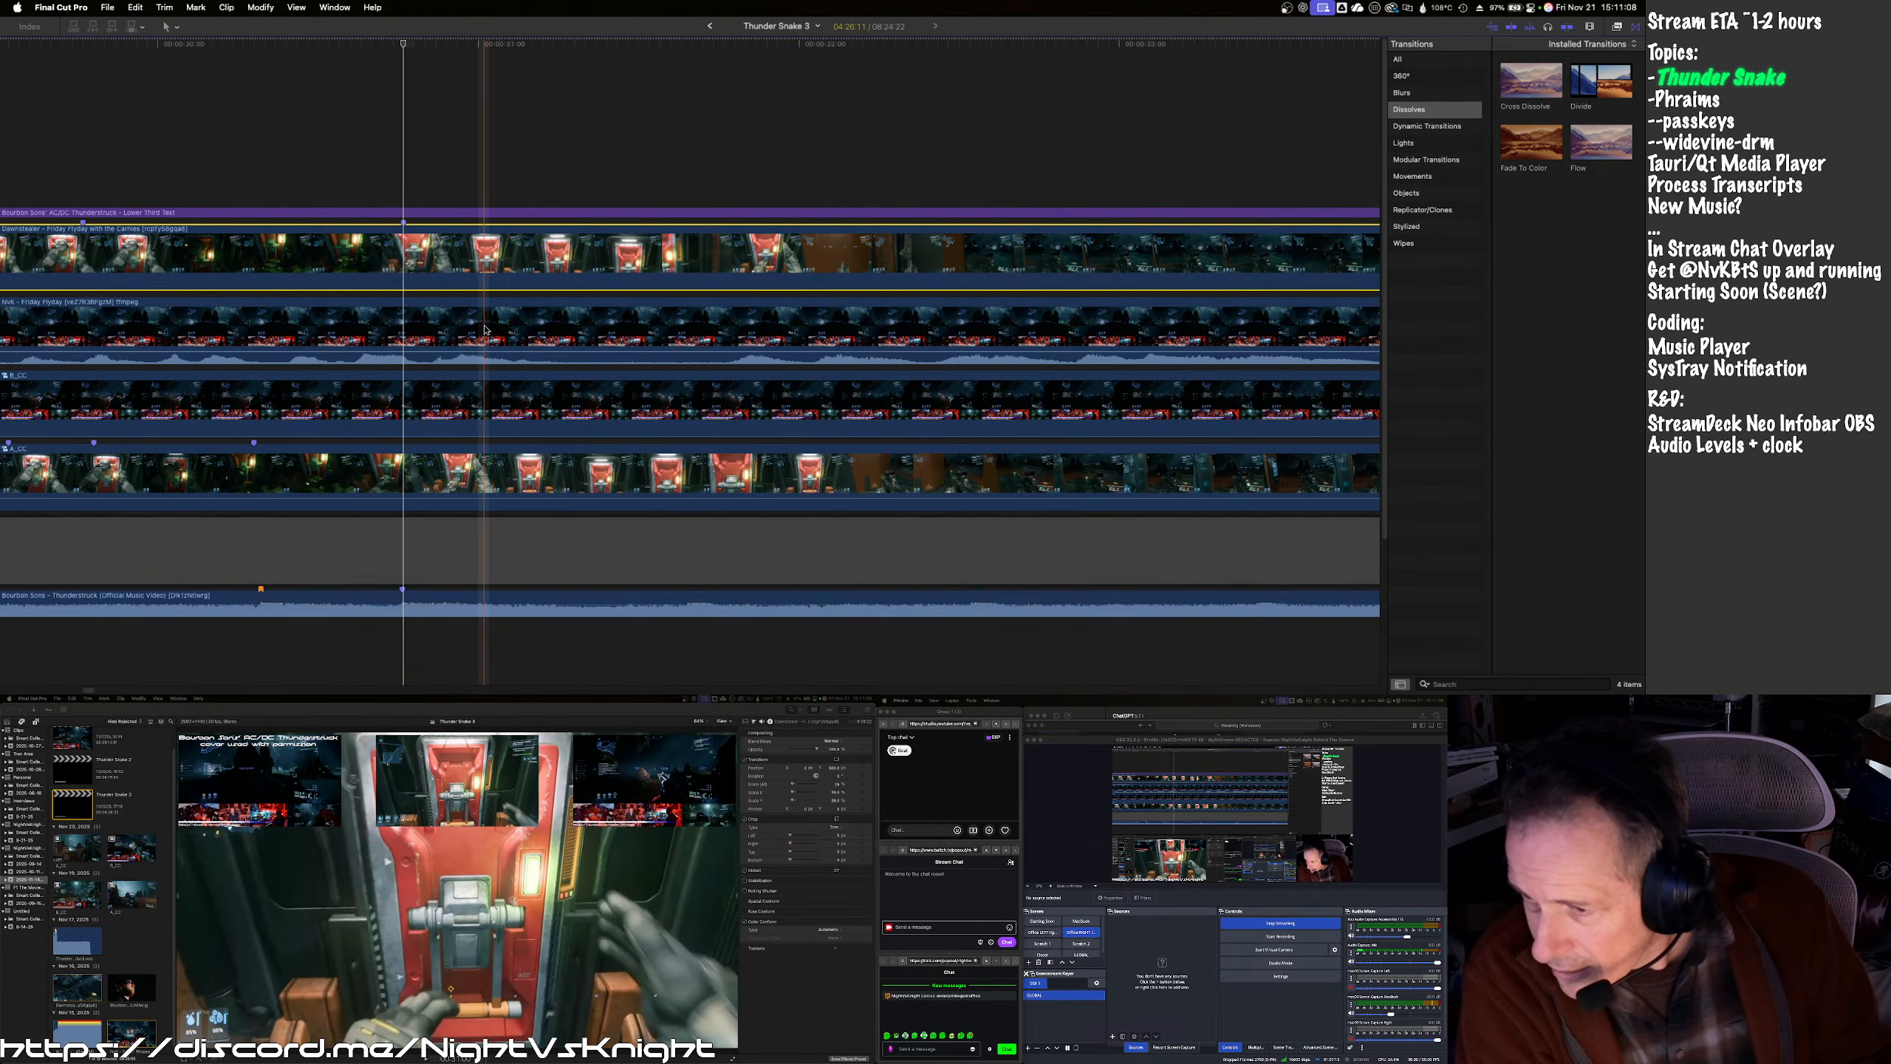
- Nudge the gameplay clip beneath the topmost one slightly later so both added clips start together near 0:28
left_click_drag(478, 333, 490, 331)
scroll(491, 332, "left", 5)
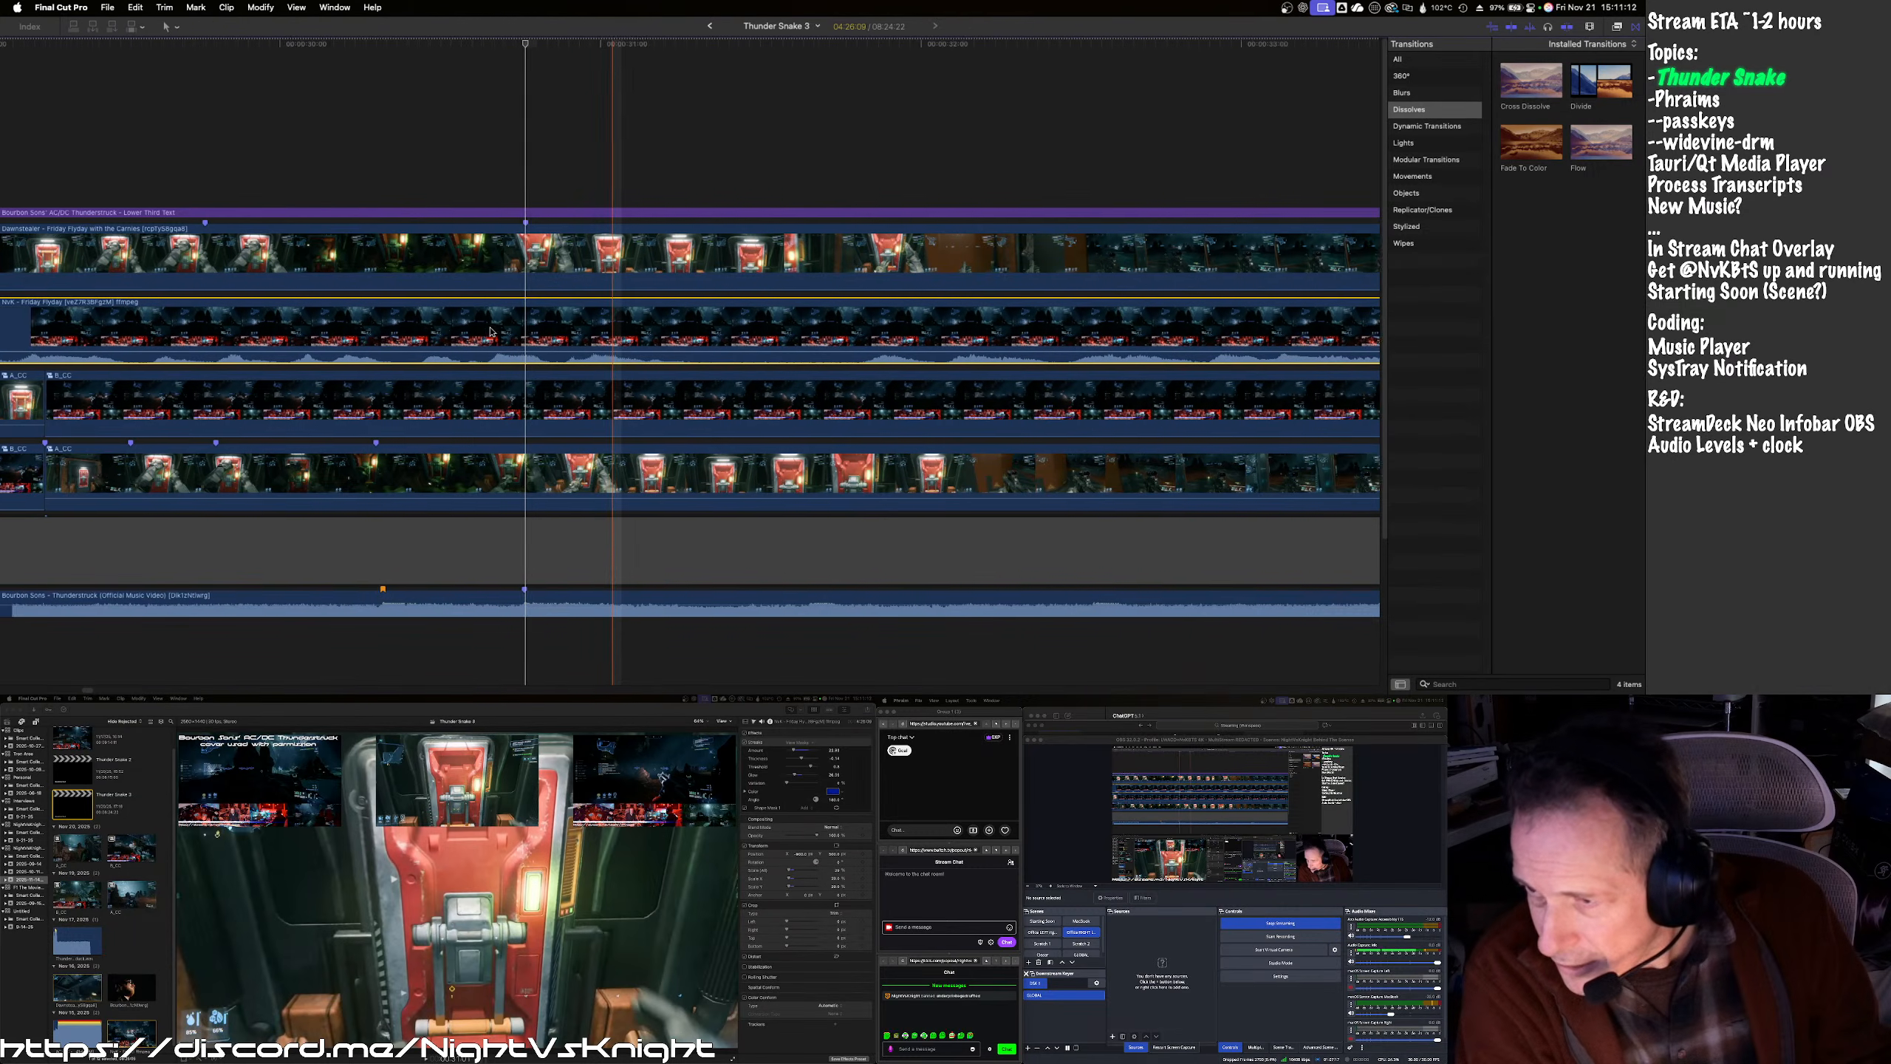
scroll(491, 332, "left", 7)
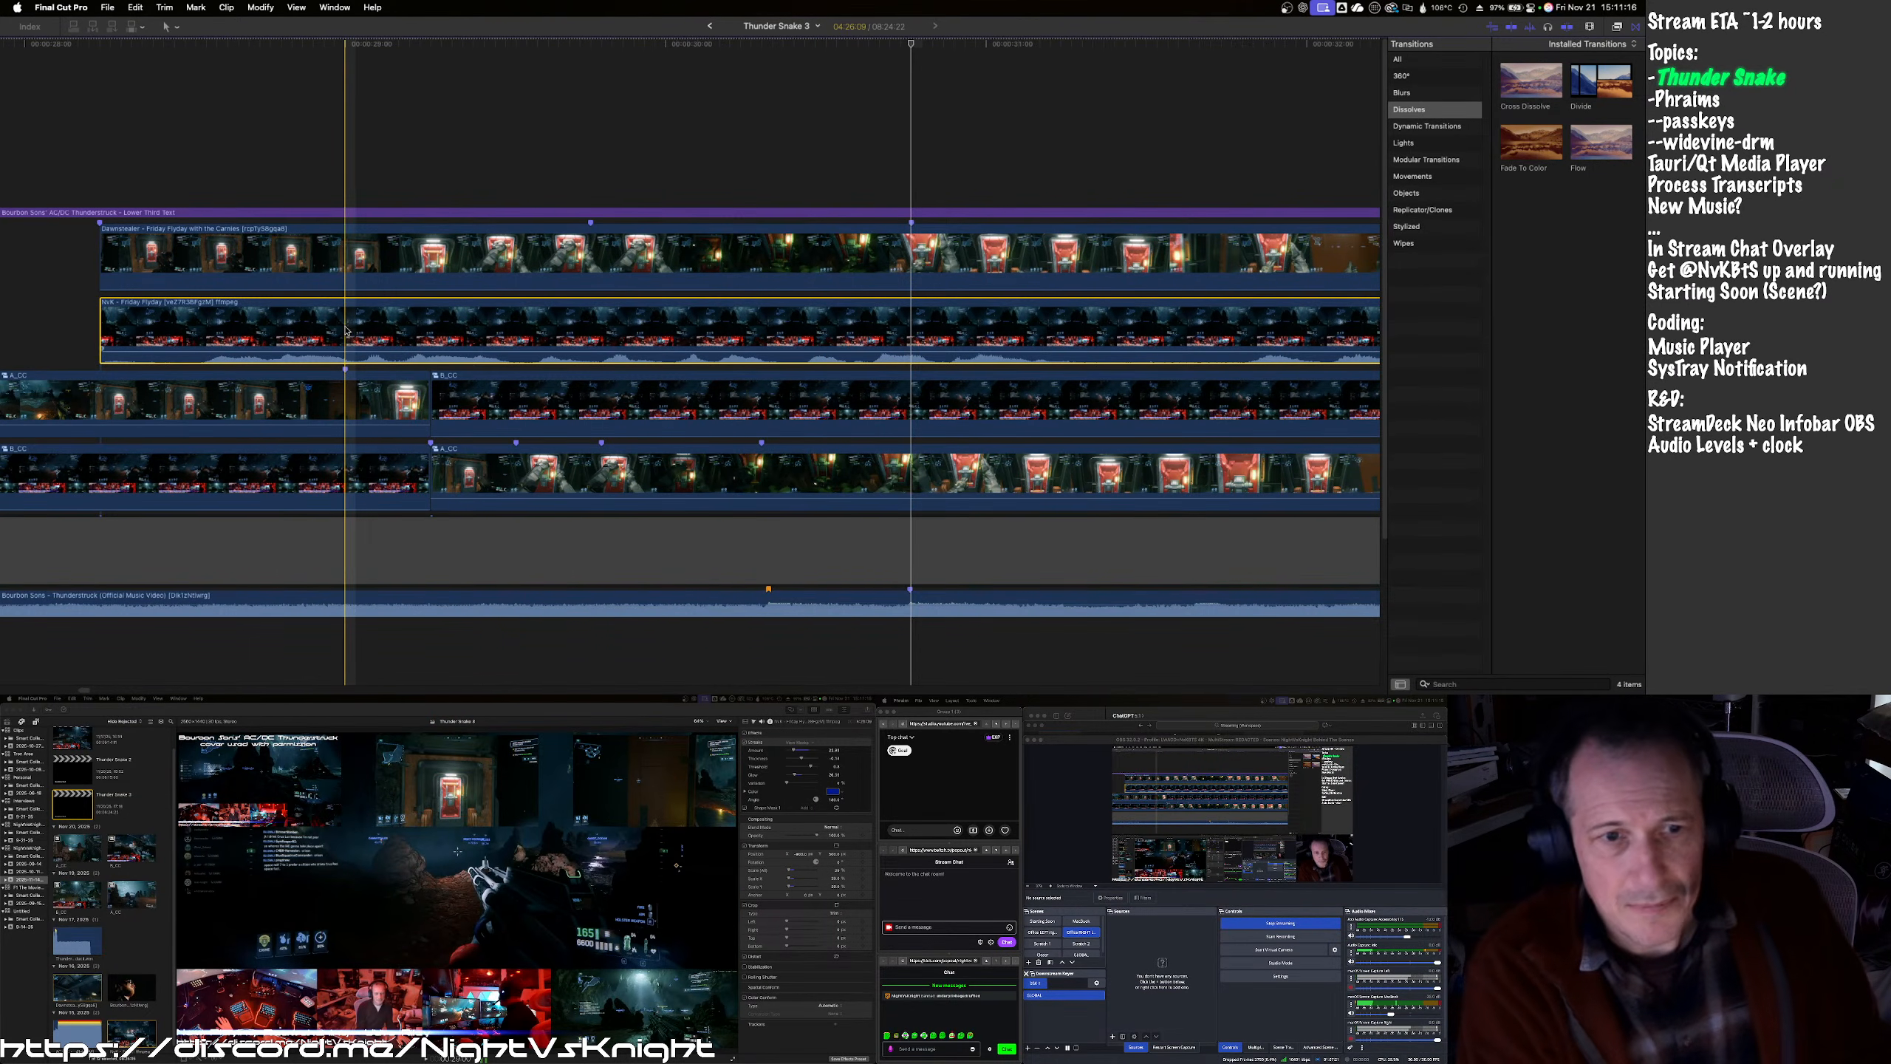
- Play from near 0:28 to about 1:52 and review the wider timeline to check the added pictures' timing against the main gameplay
key("space")
scroll(346, 332, "right", 3)
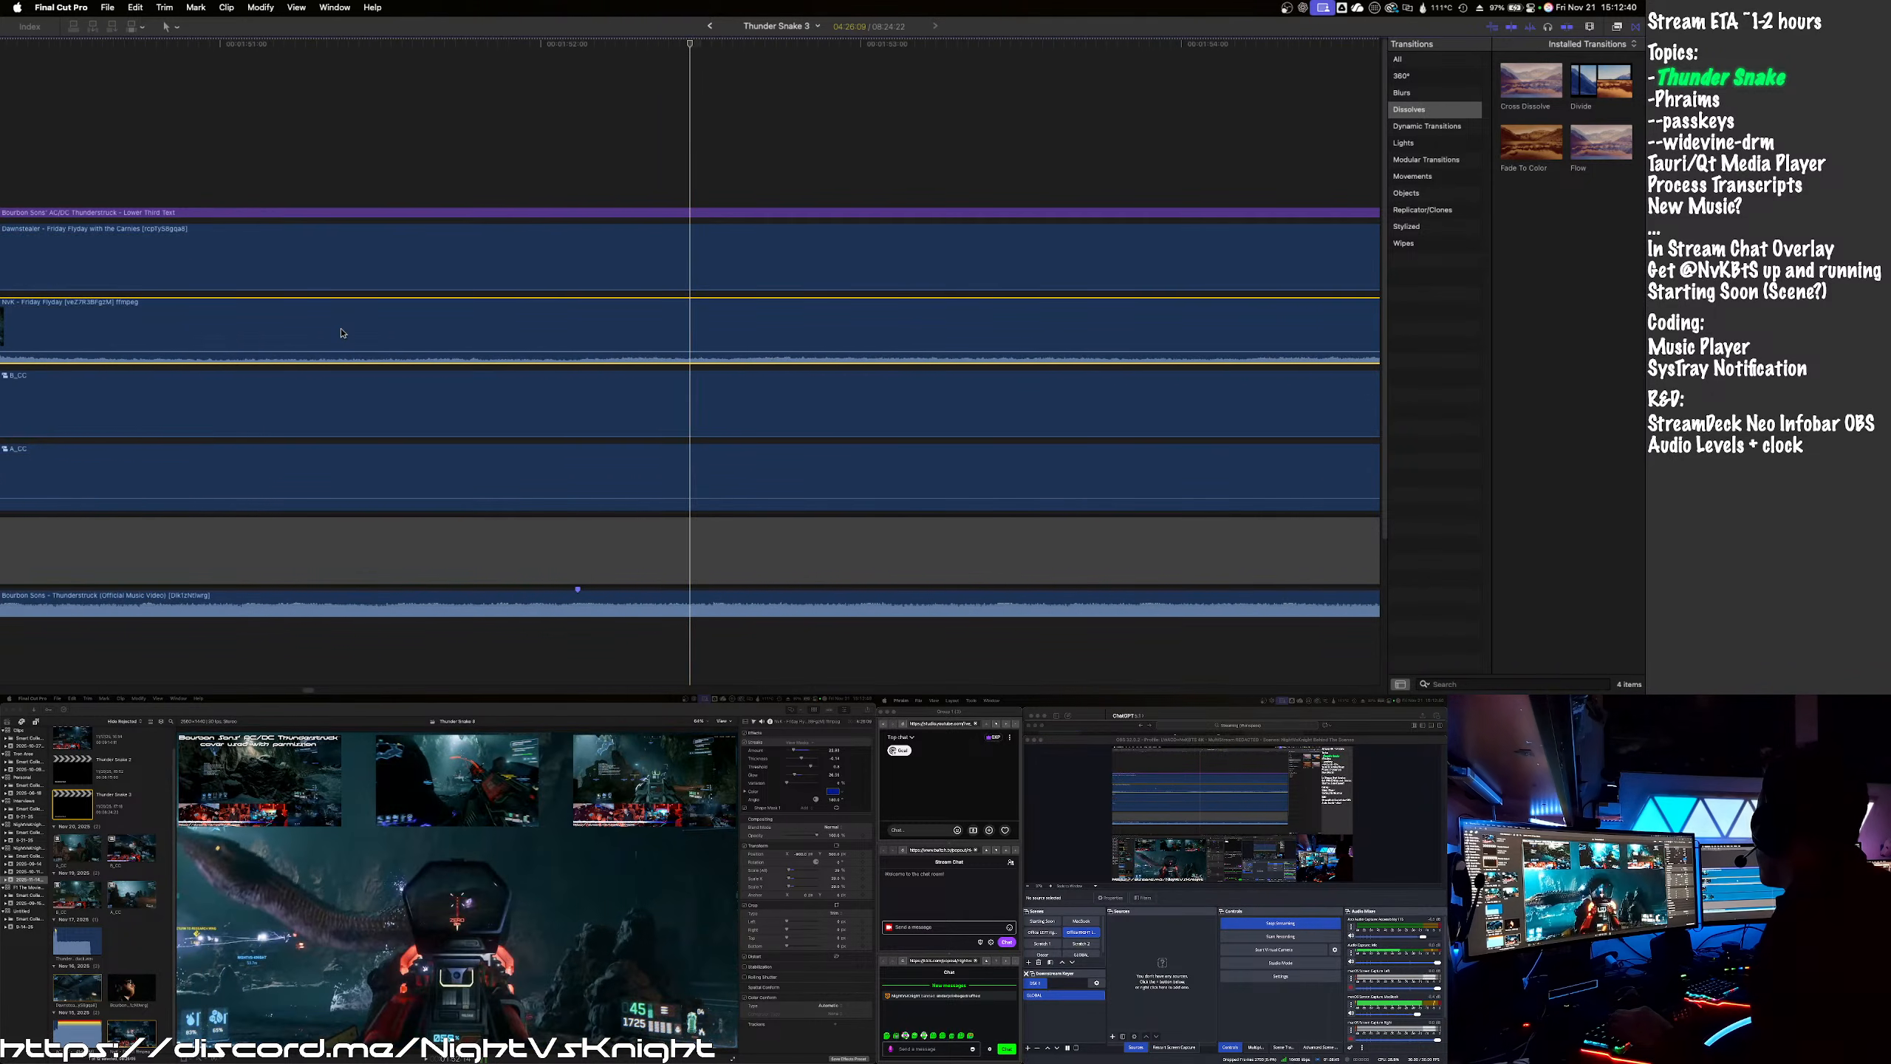
key("z")
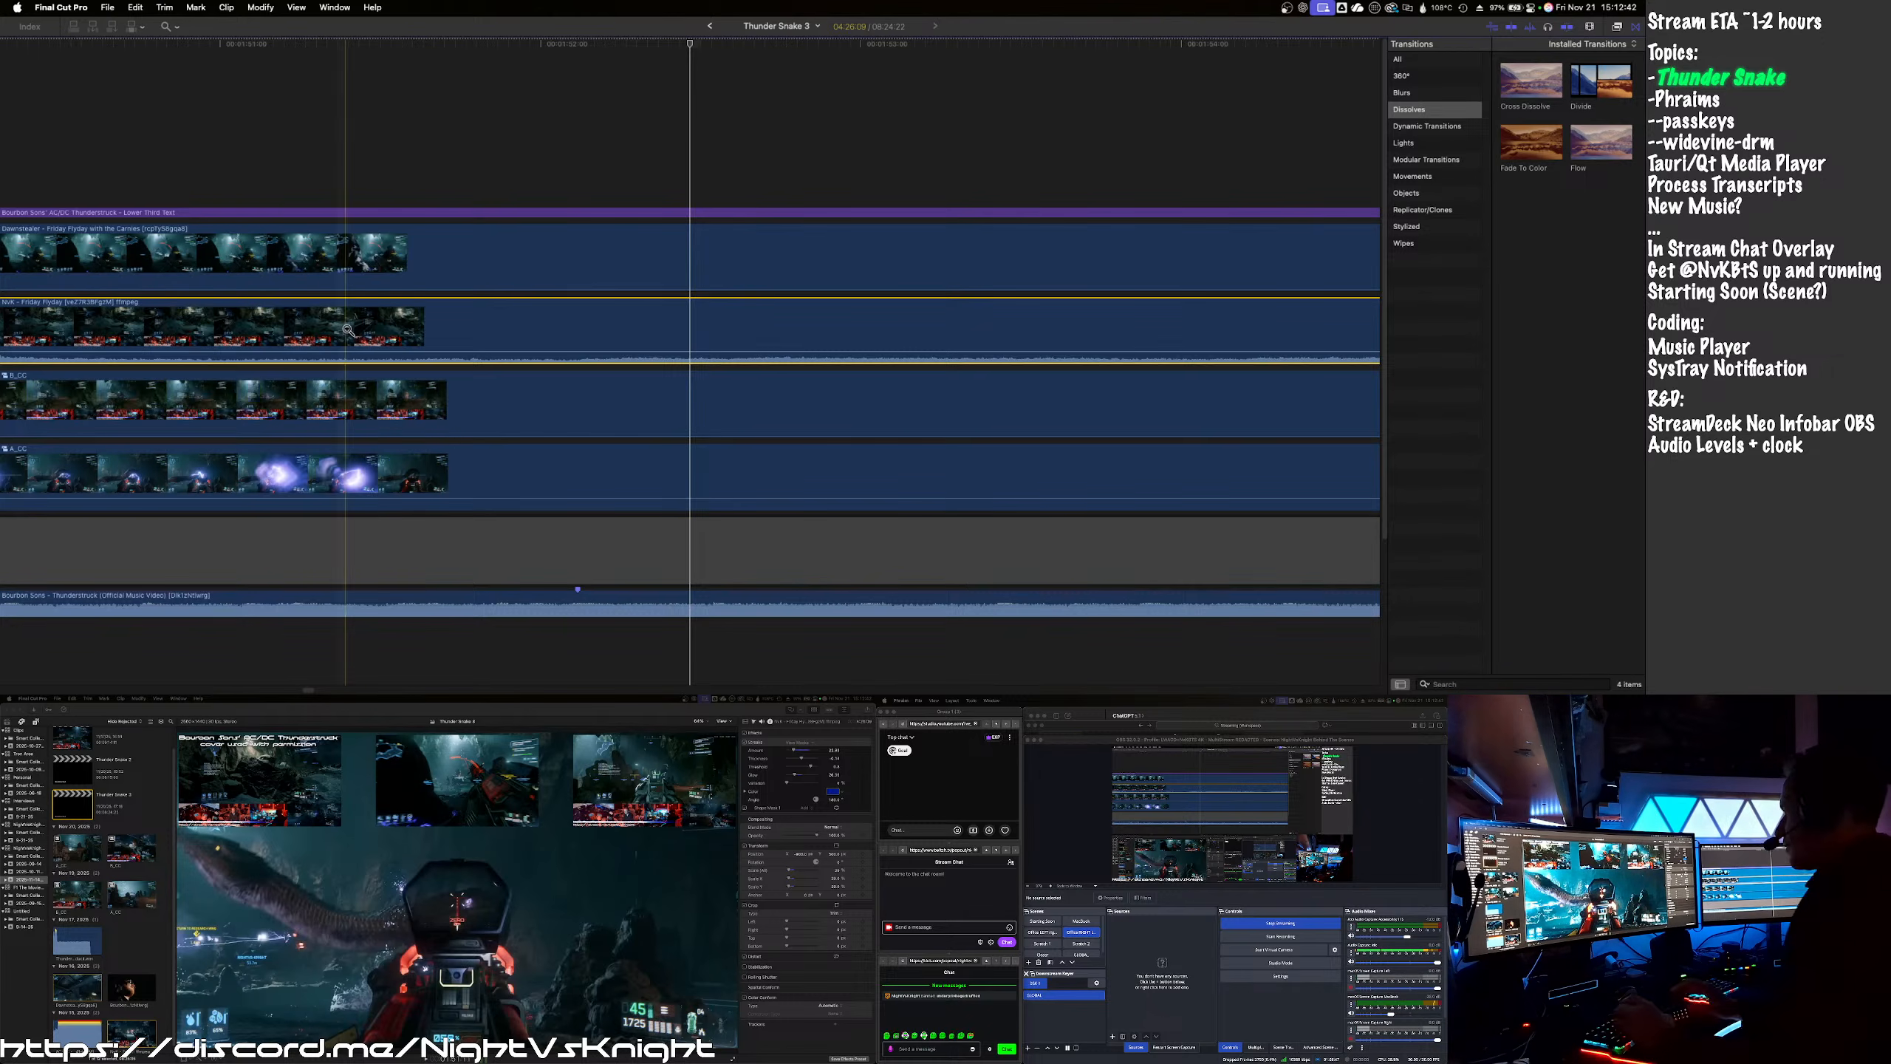
left_click(387, 337, "alt")
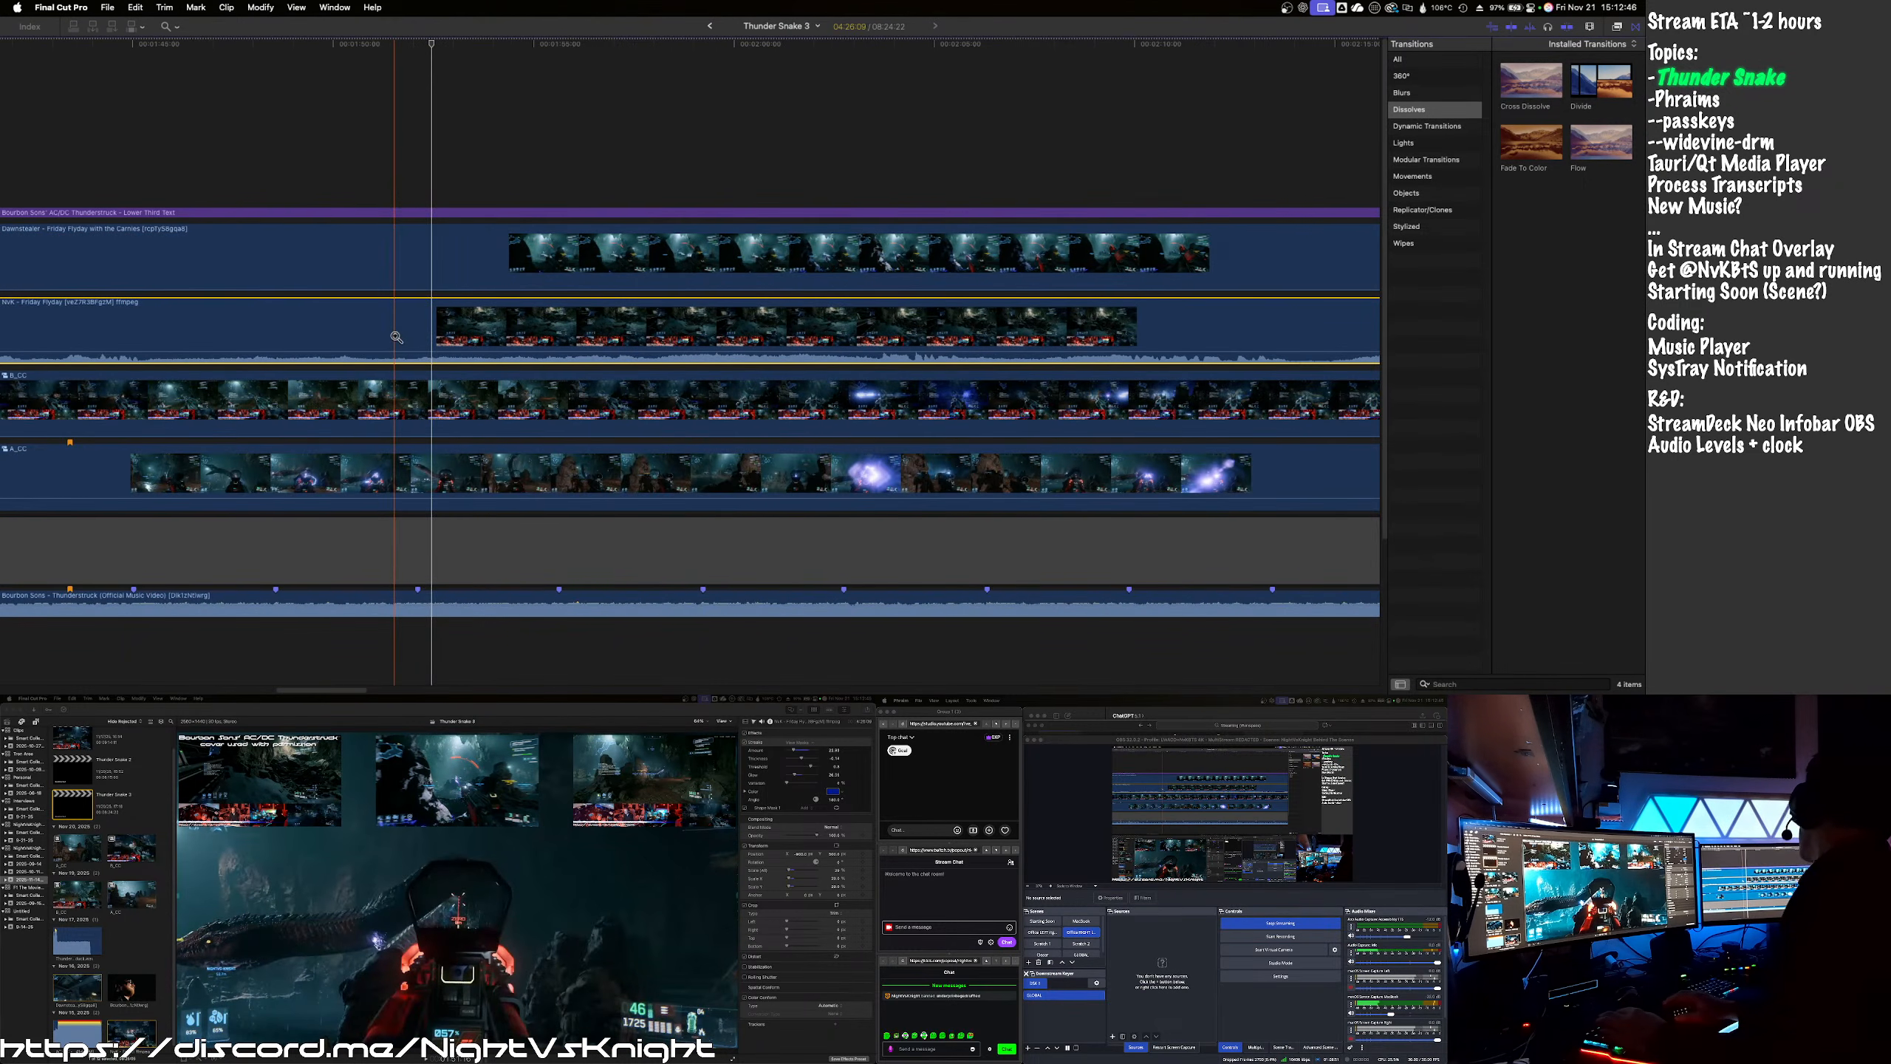
left_click(397, 338, "alt")
left_click(397, 338, "alt")
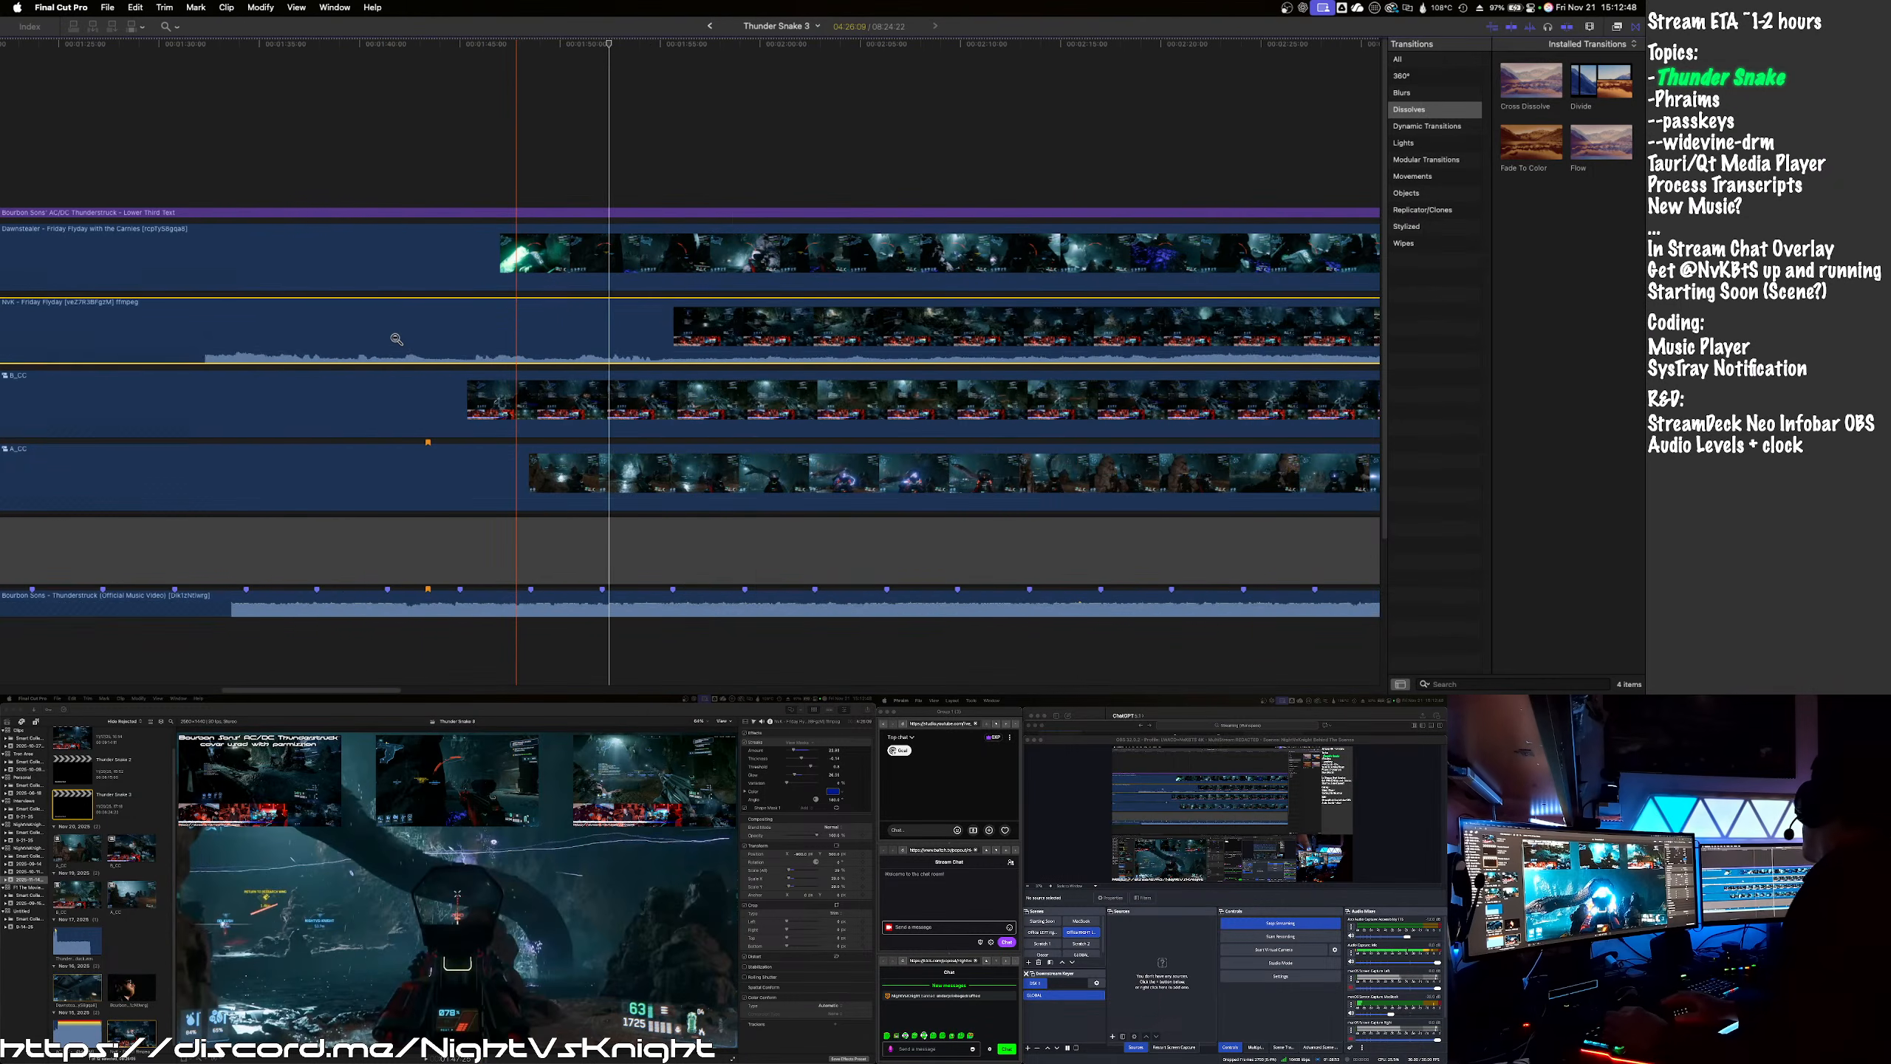
left_click(397, 339, "alt")
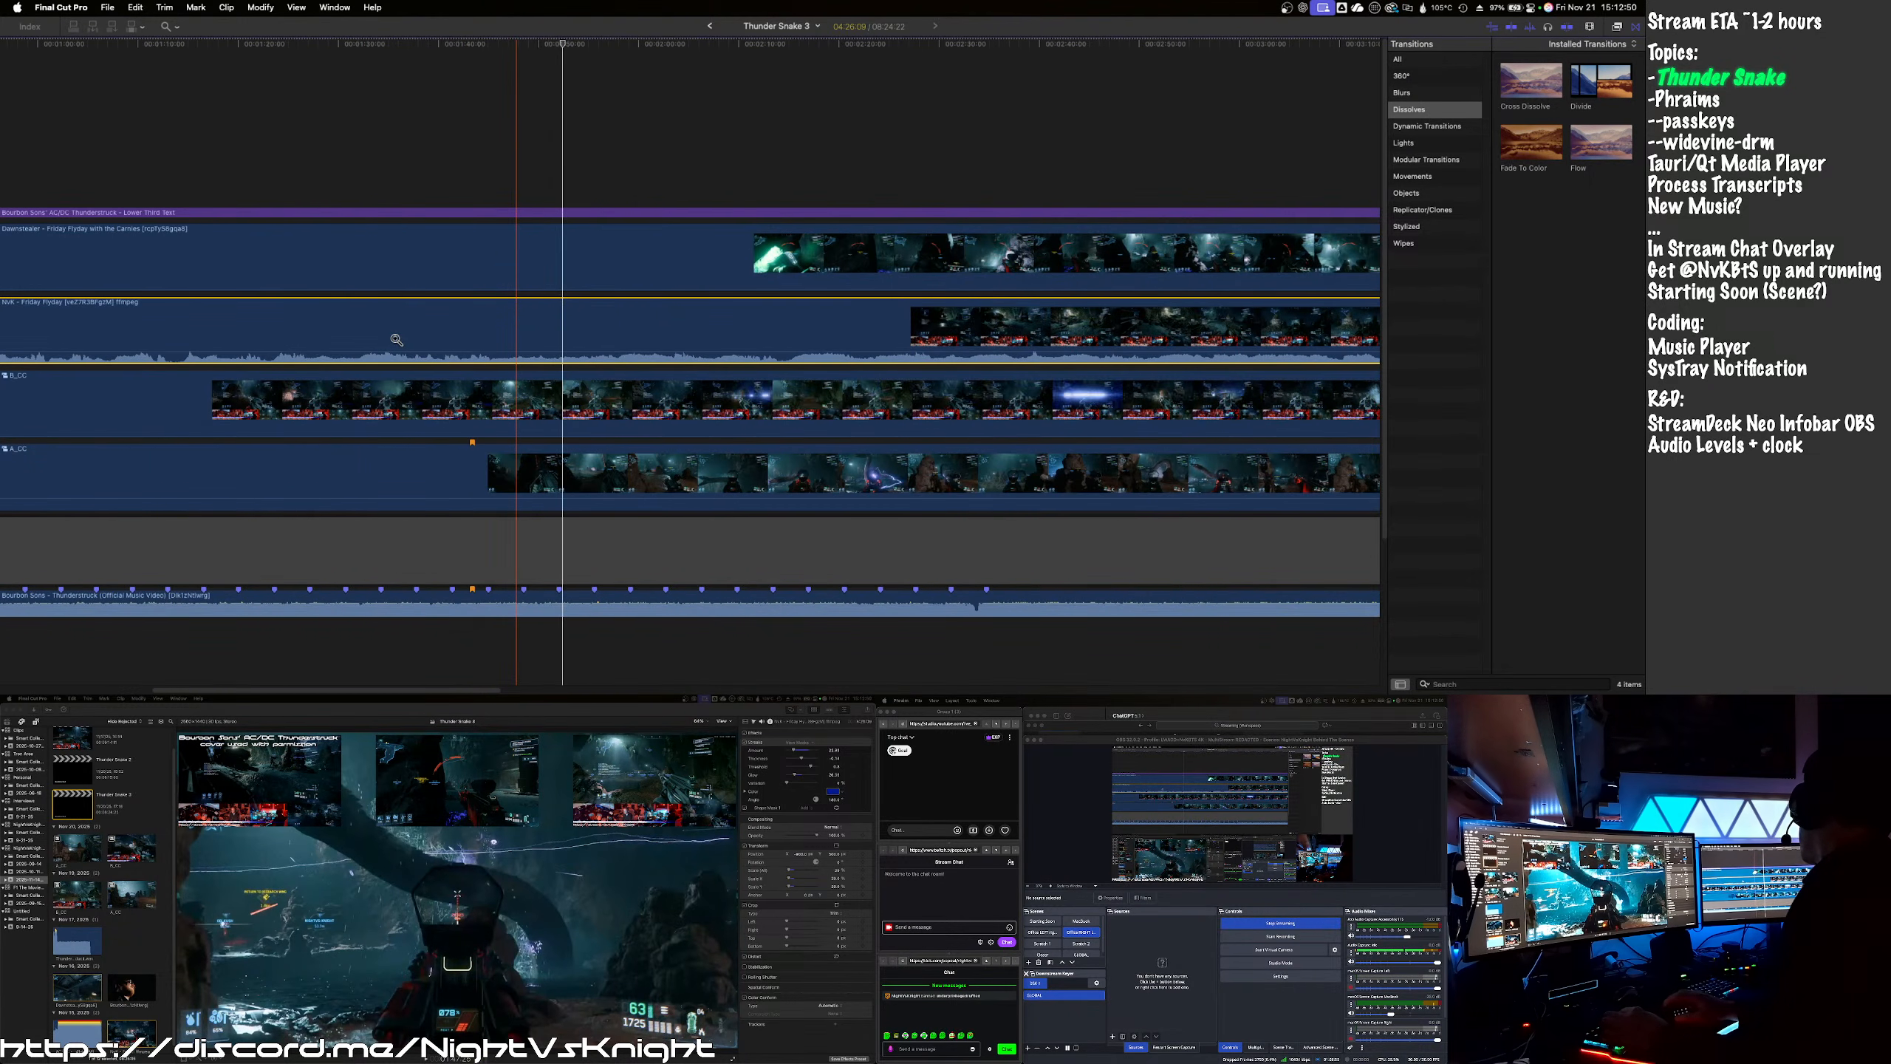
scroll(397, 340, "left", 10)
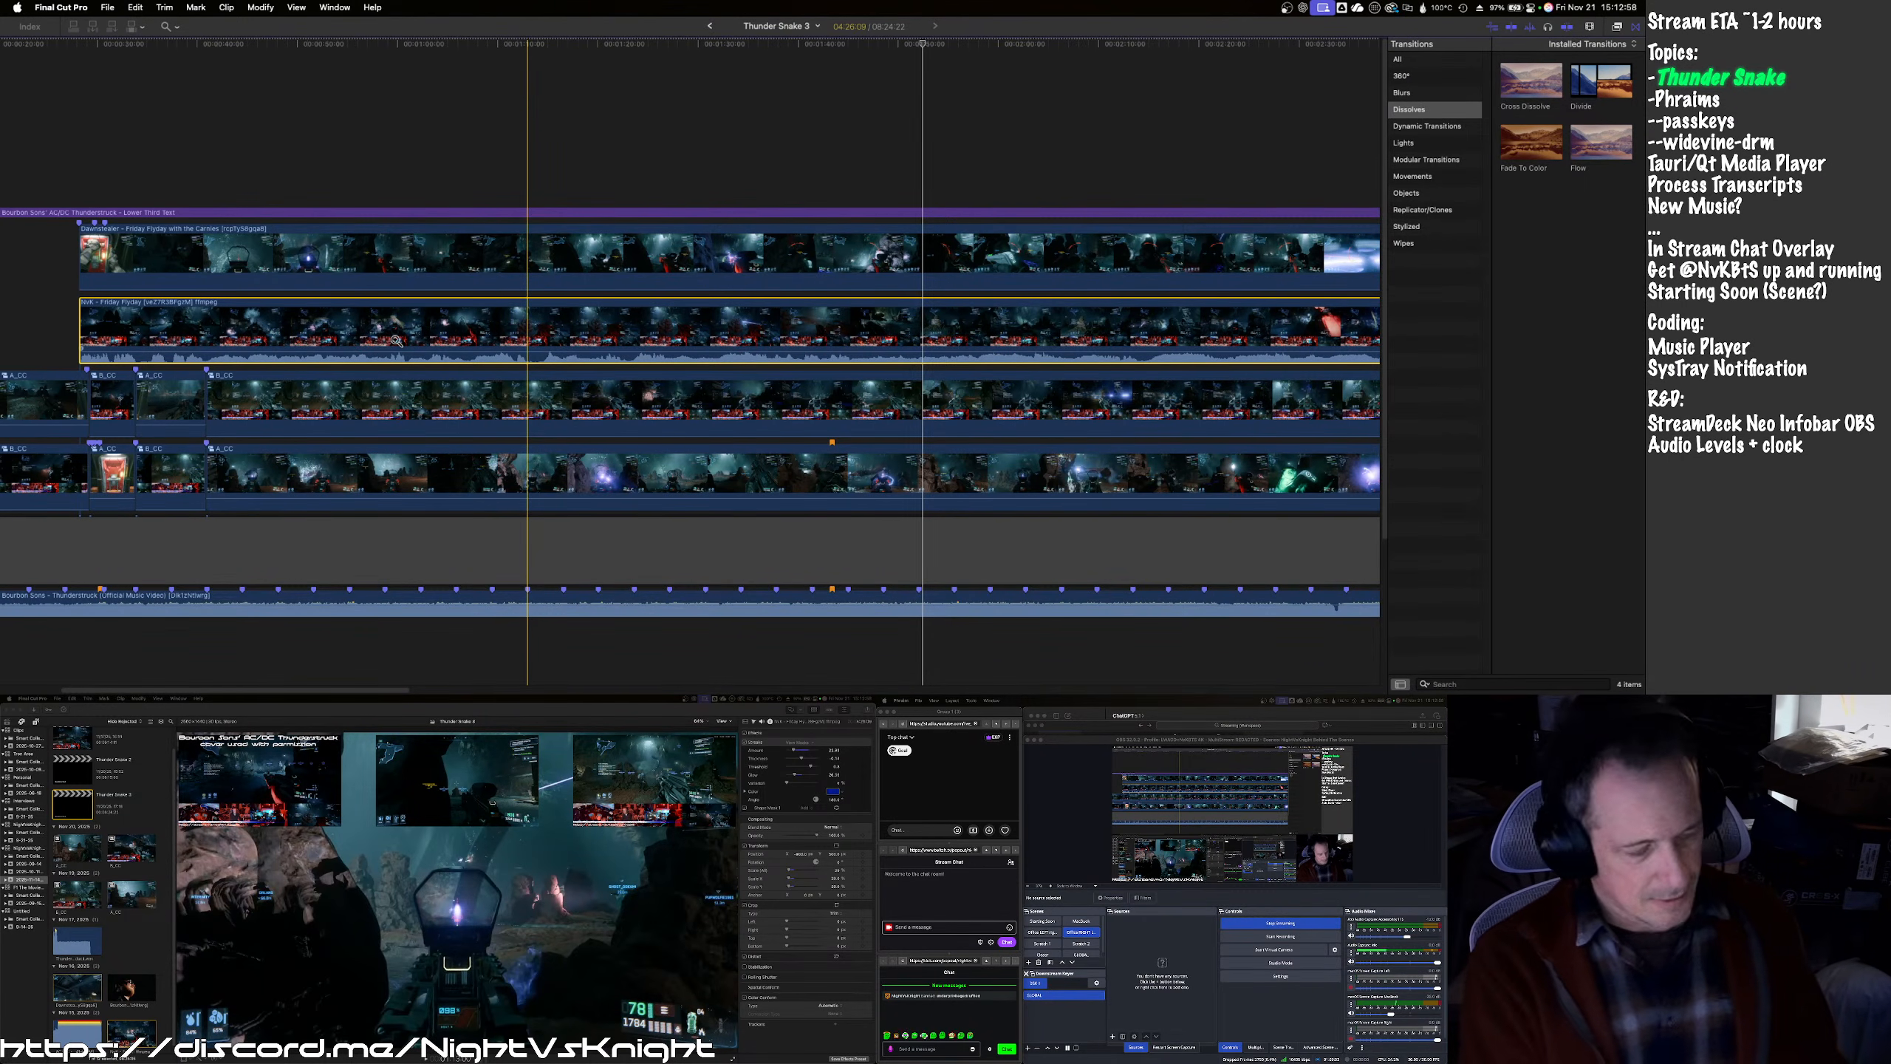
scroll(397, 340, "left", 5)
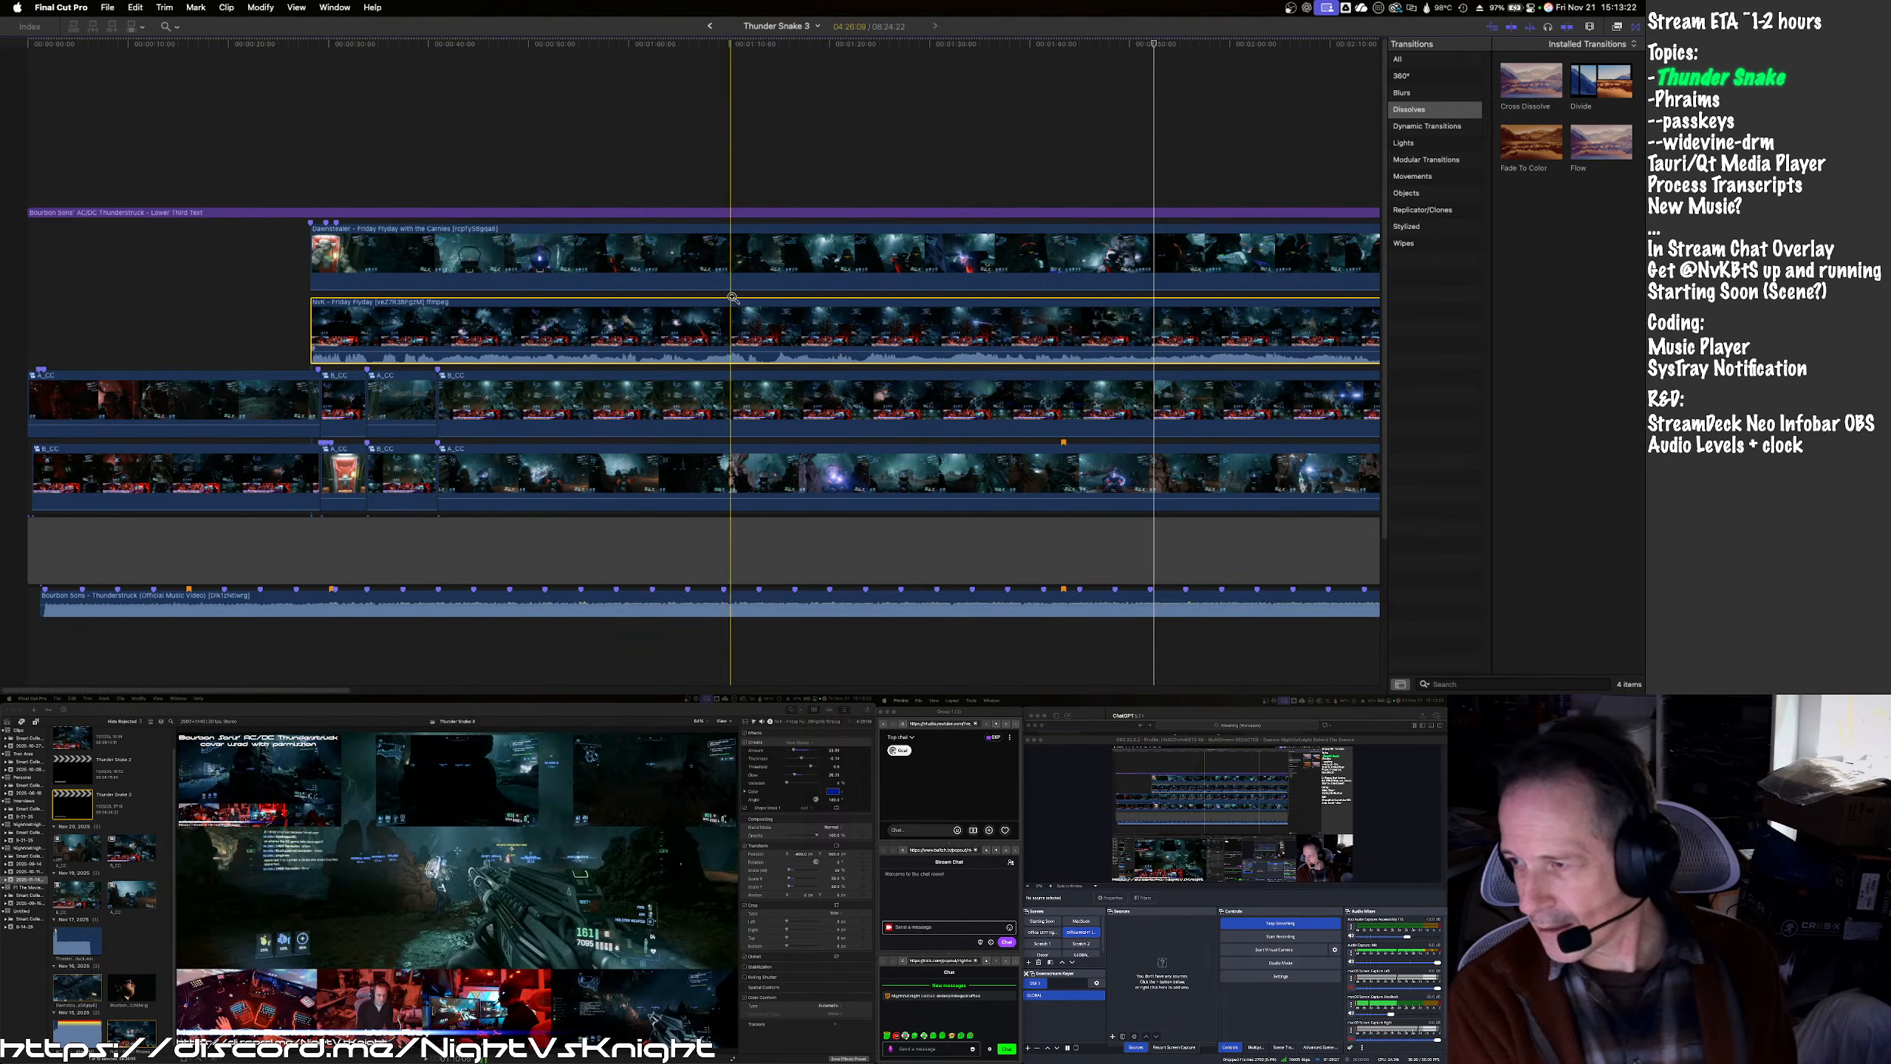
- Position the playhead on the first bright flash frame of the pink explosion in the topmost gameplay clip, just after 1:30
left_click(882, 283)
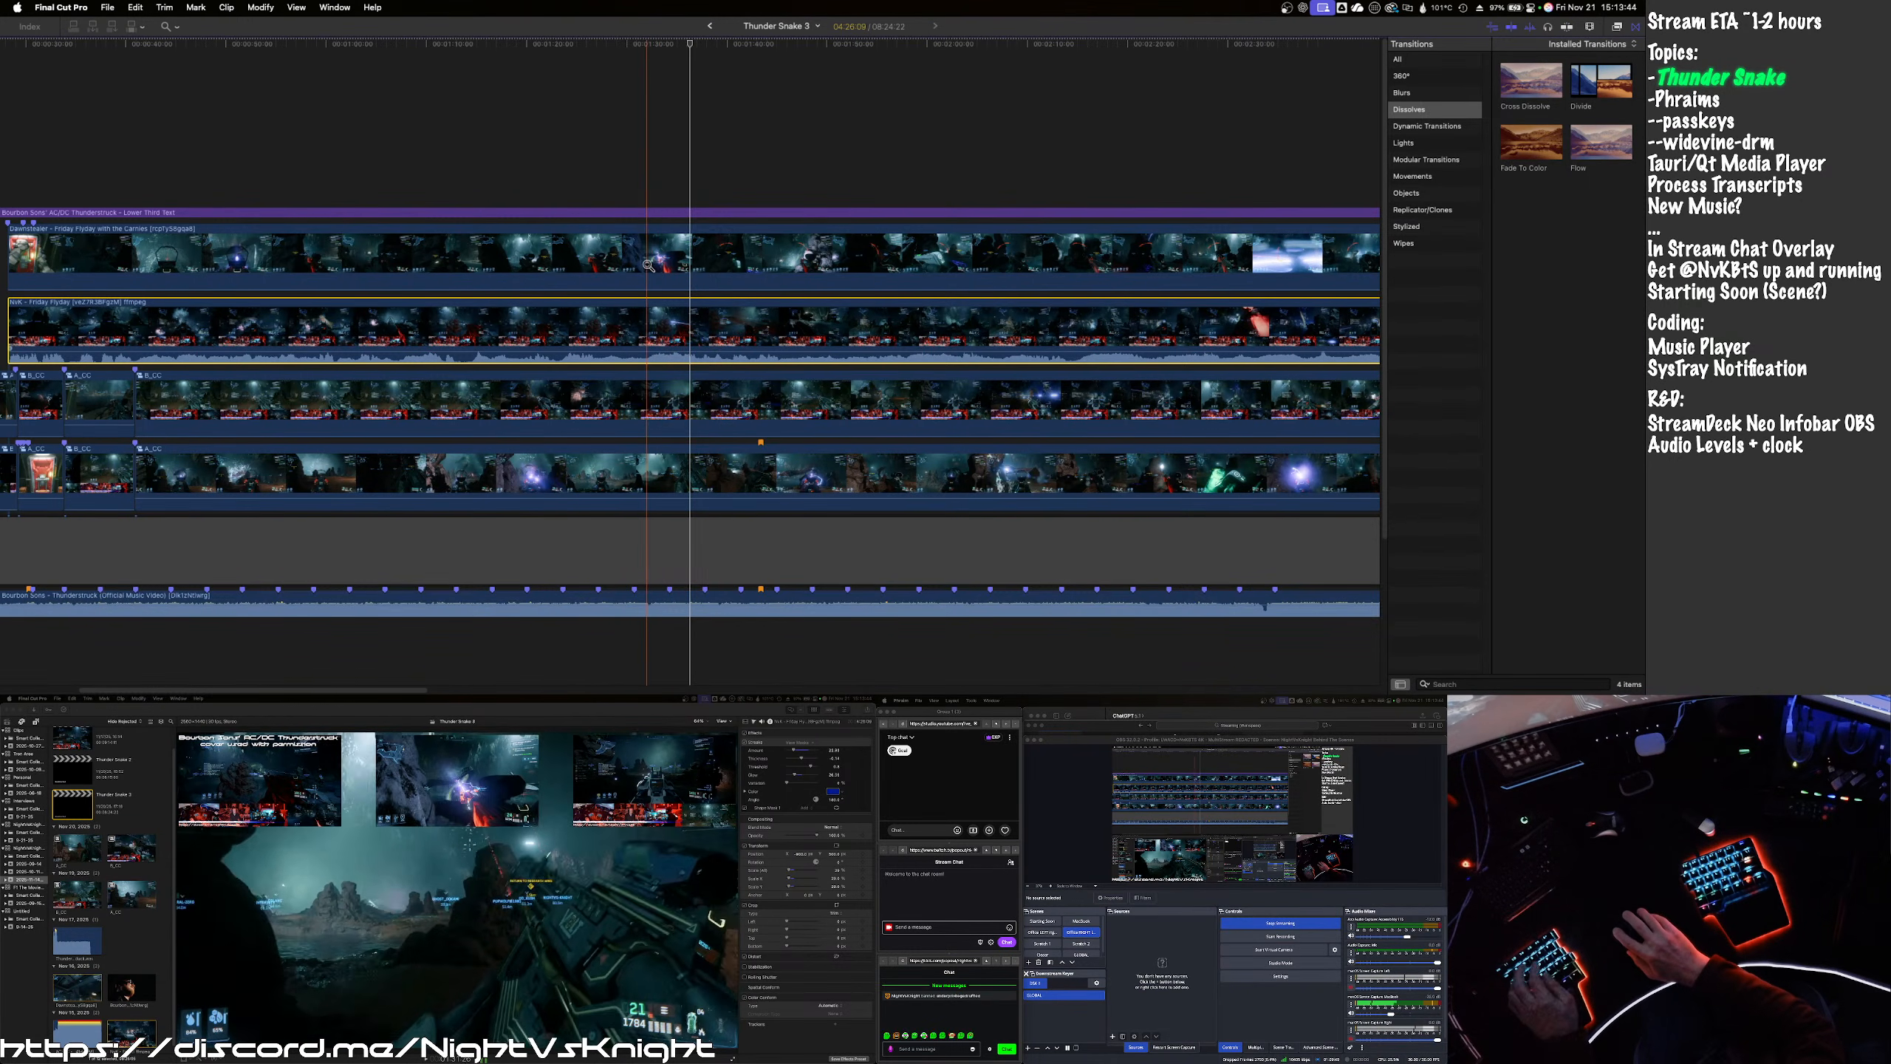
key("s")
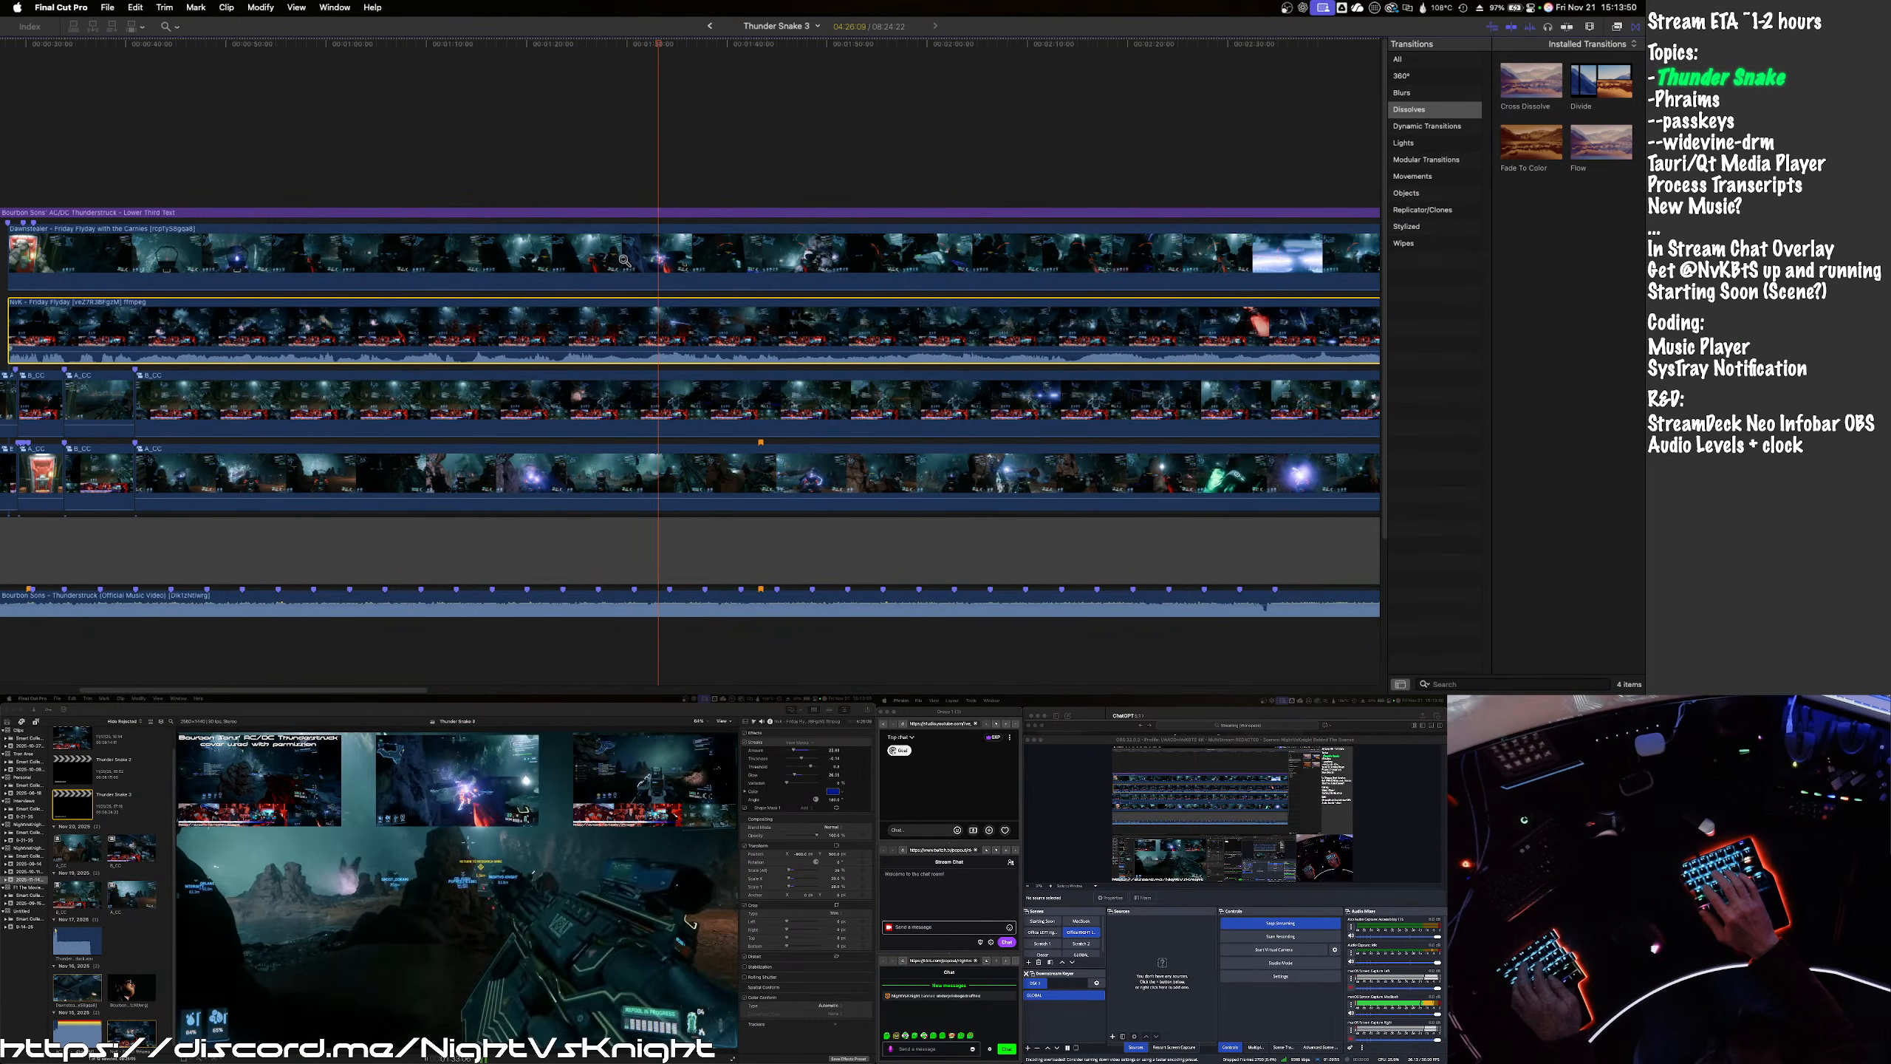
key("space")
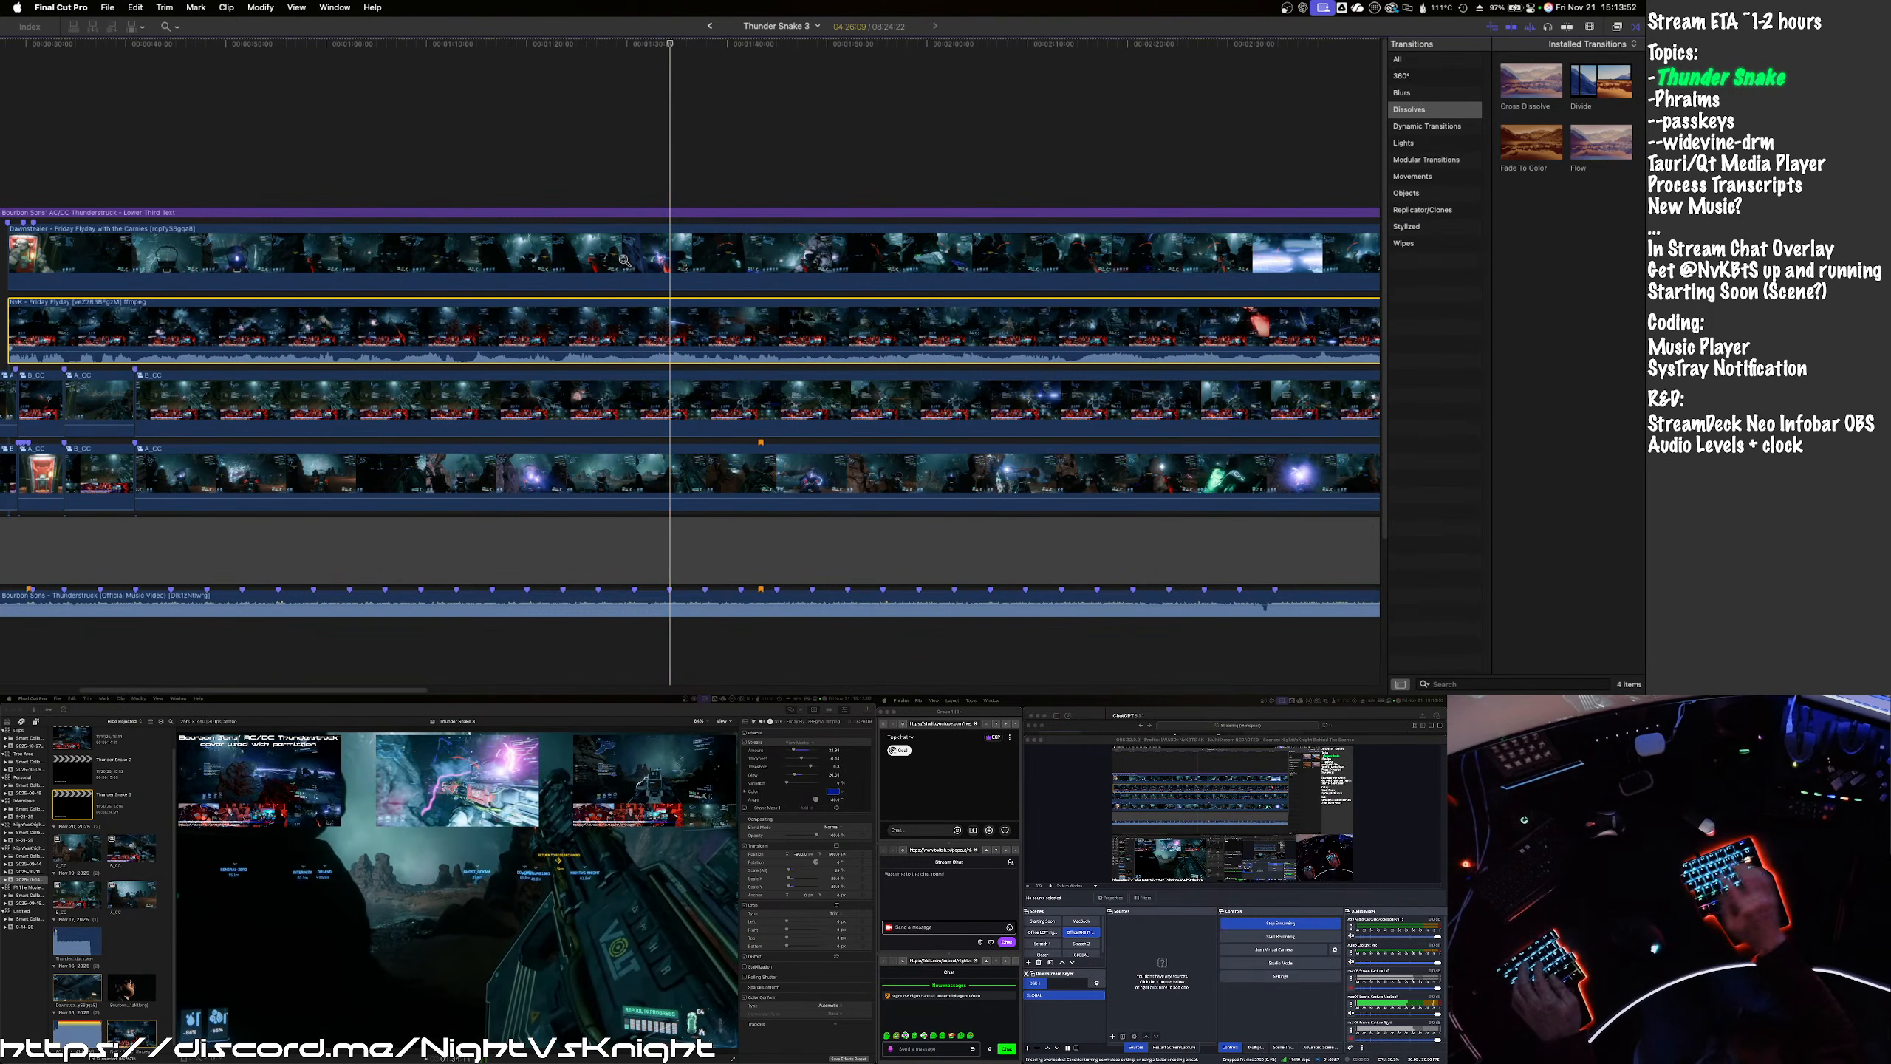
key("Left")
key("Left")
key("Left")
key("Left")
key("Left")
key("Left")
key("Left")
key("Left")
key("Left")
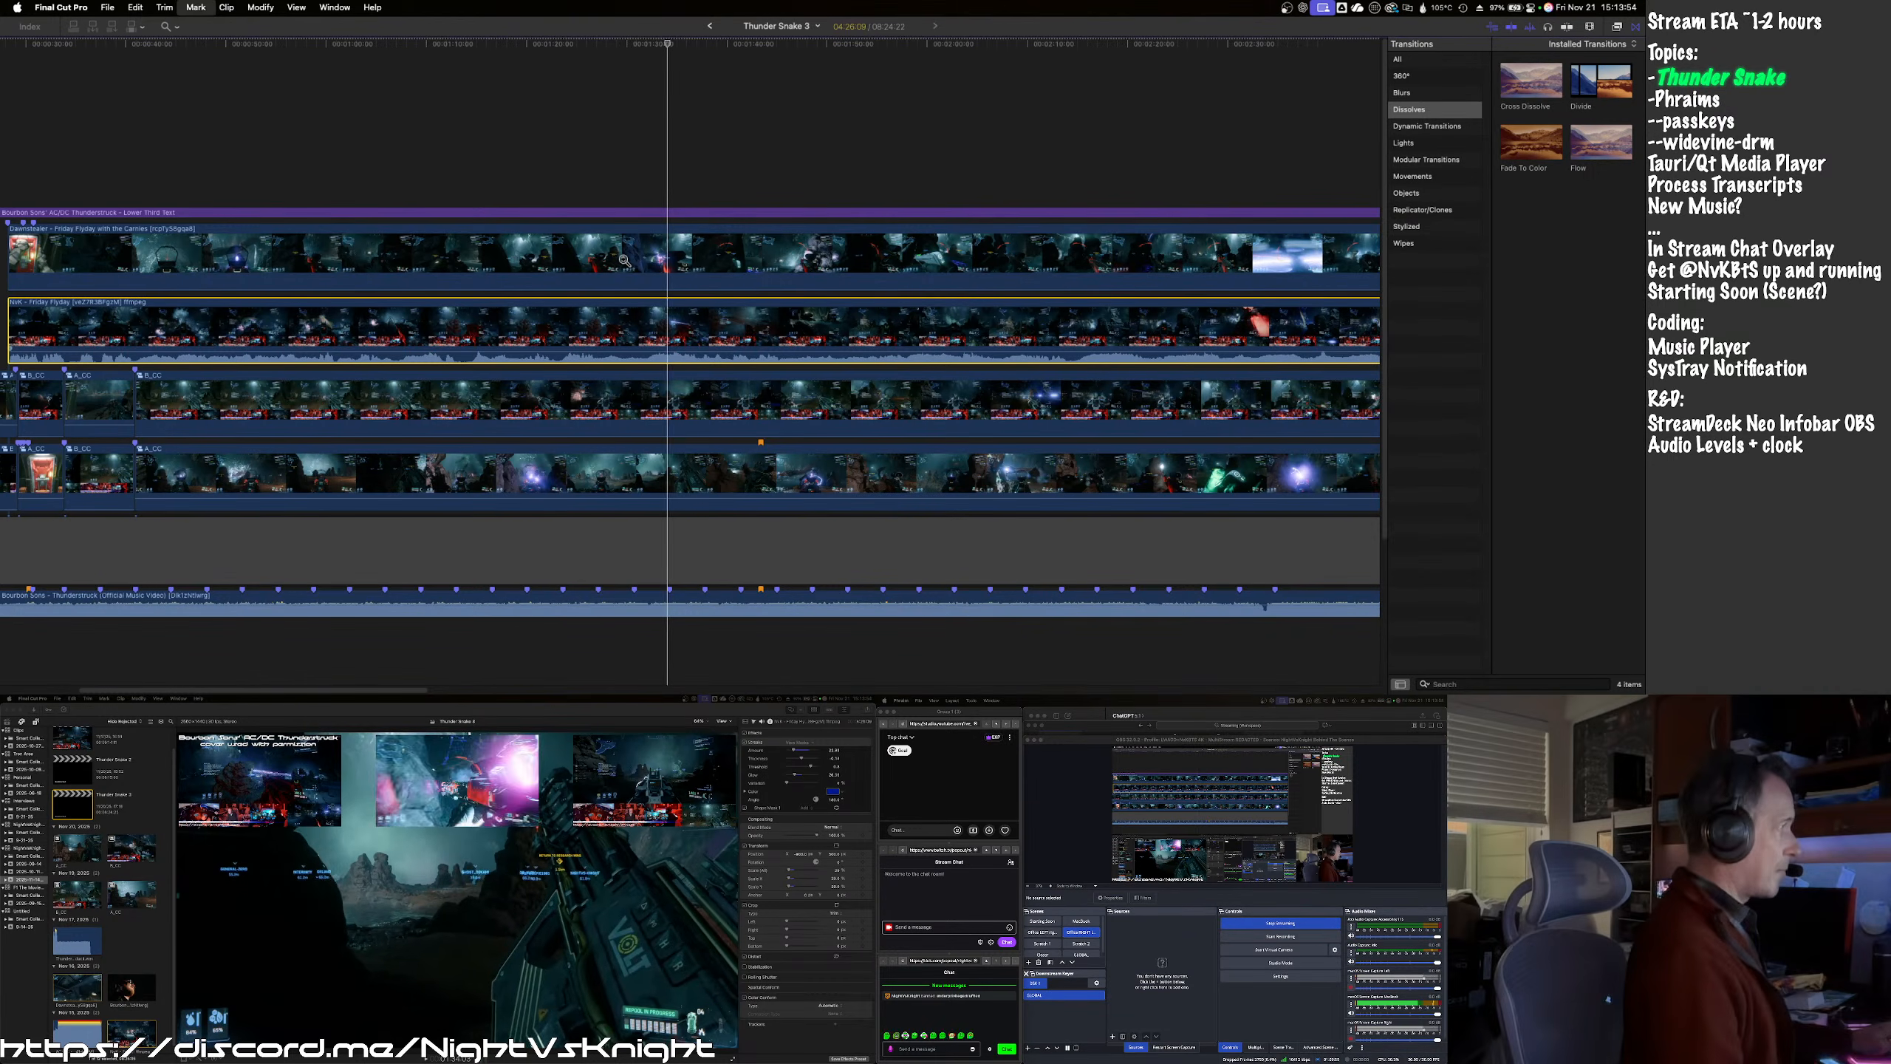
key("Left")
key("Left")
key("Left")
key("Left")
key("Left")
key("Left")
key("Left")
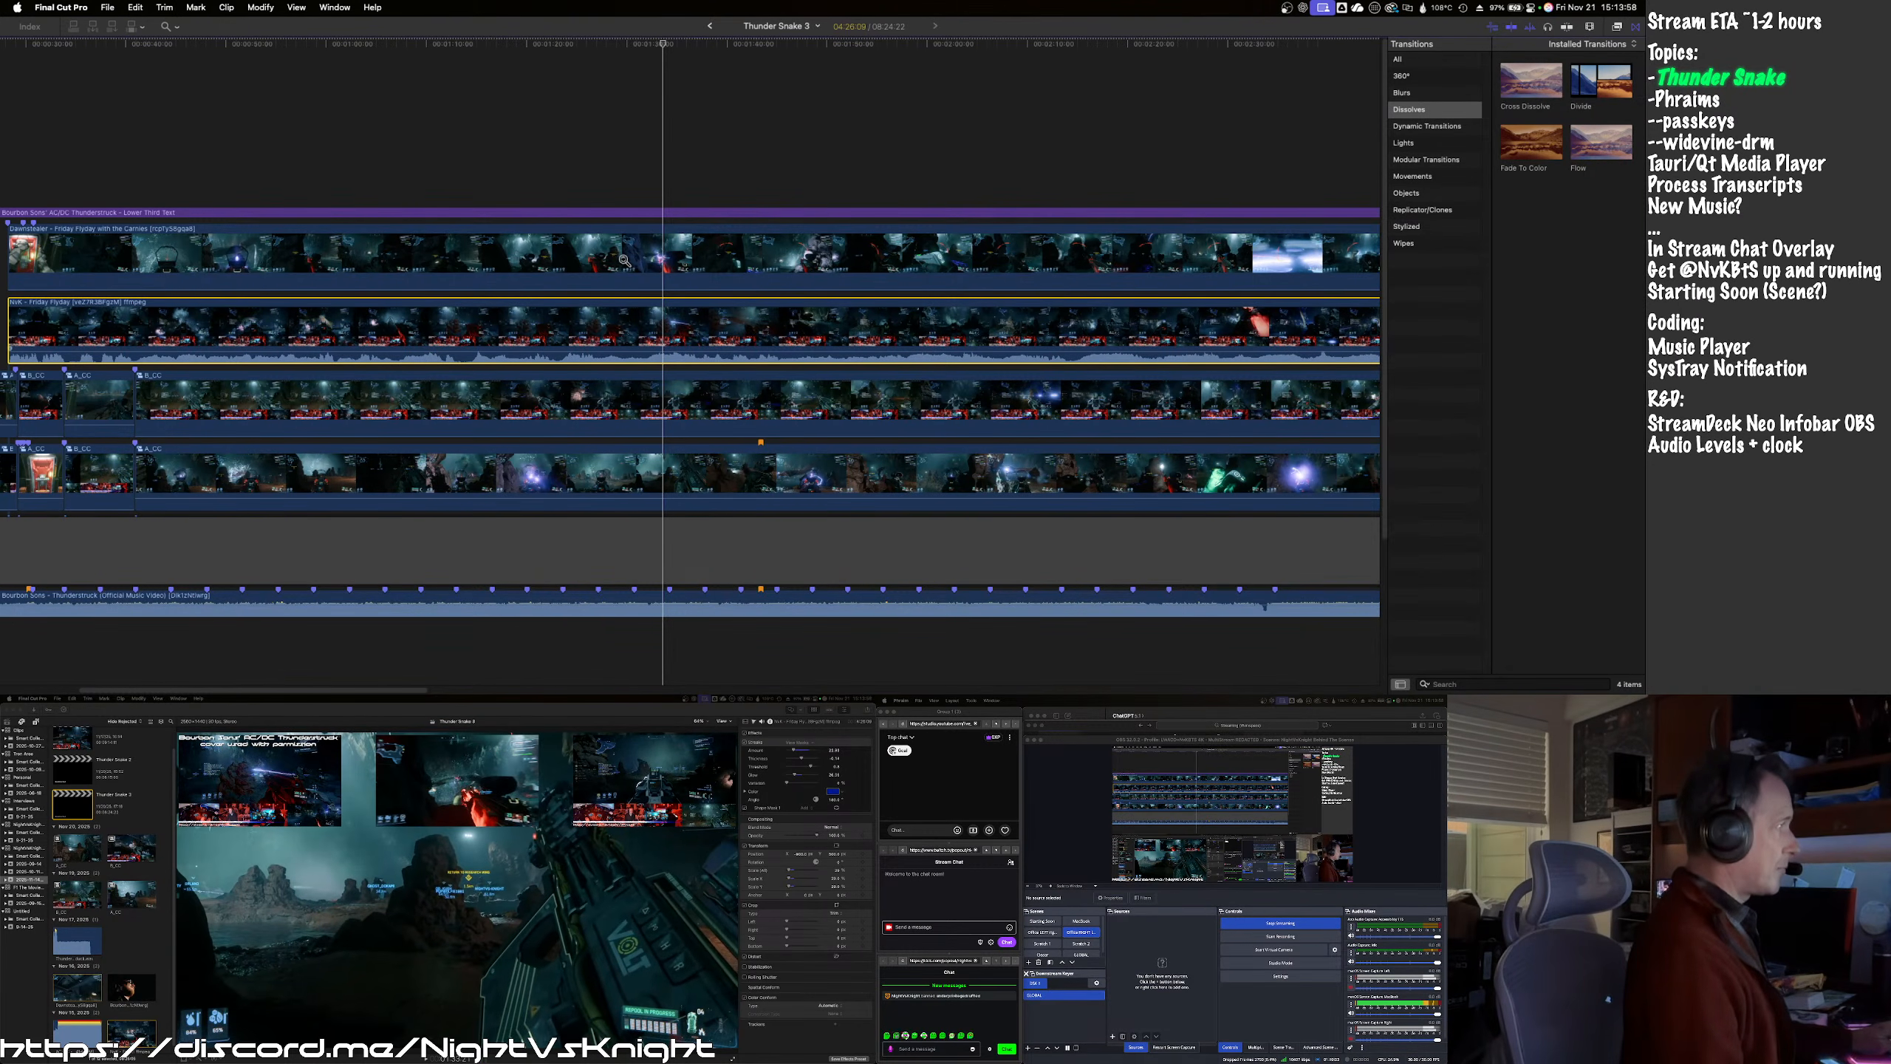
key("Right")
key("Right")
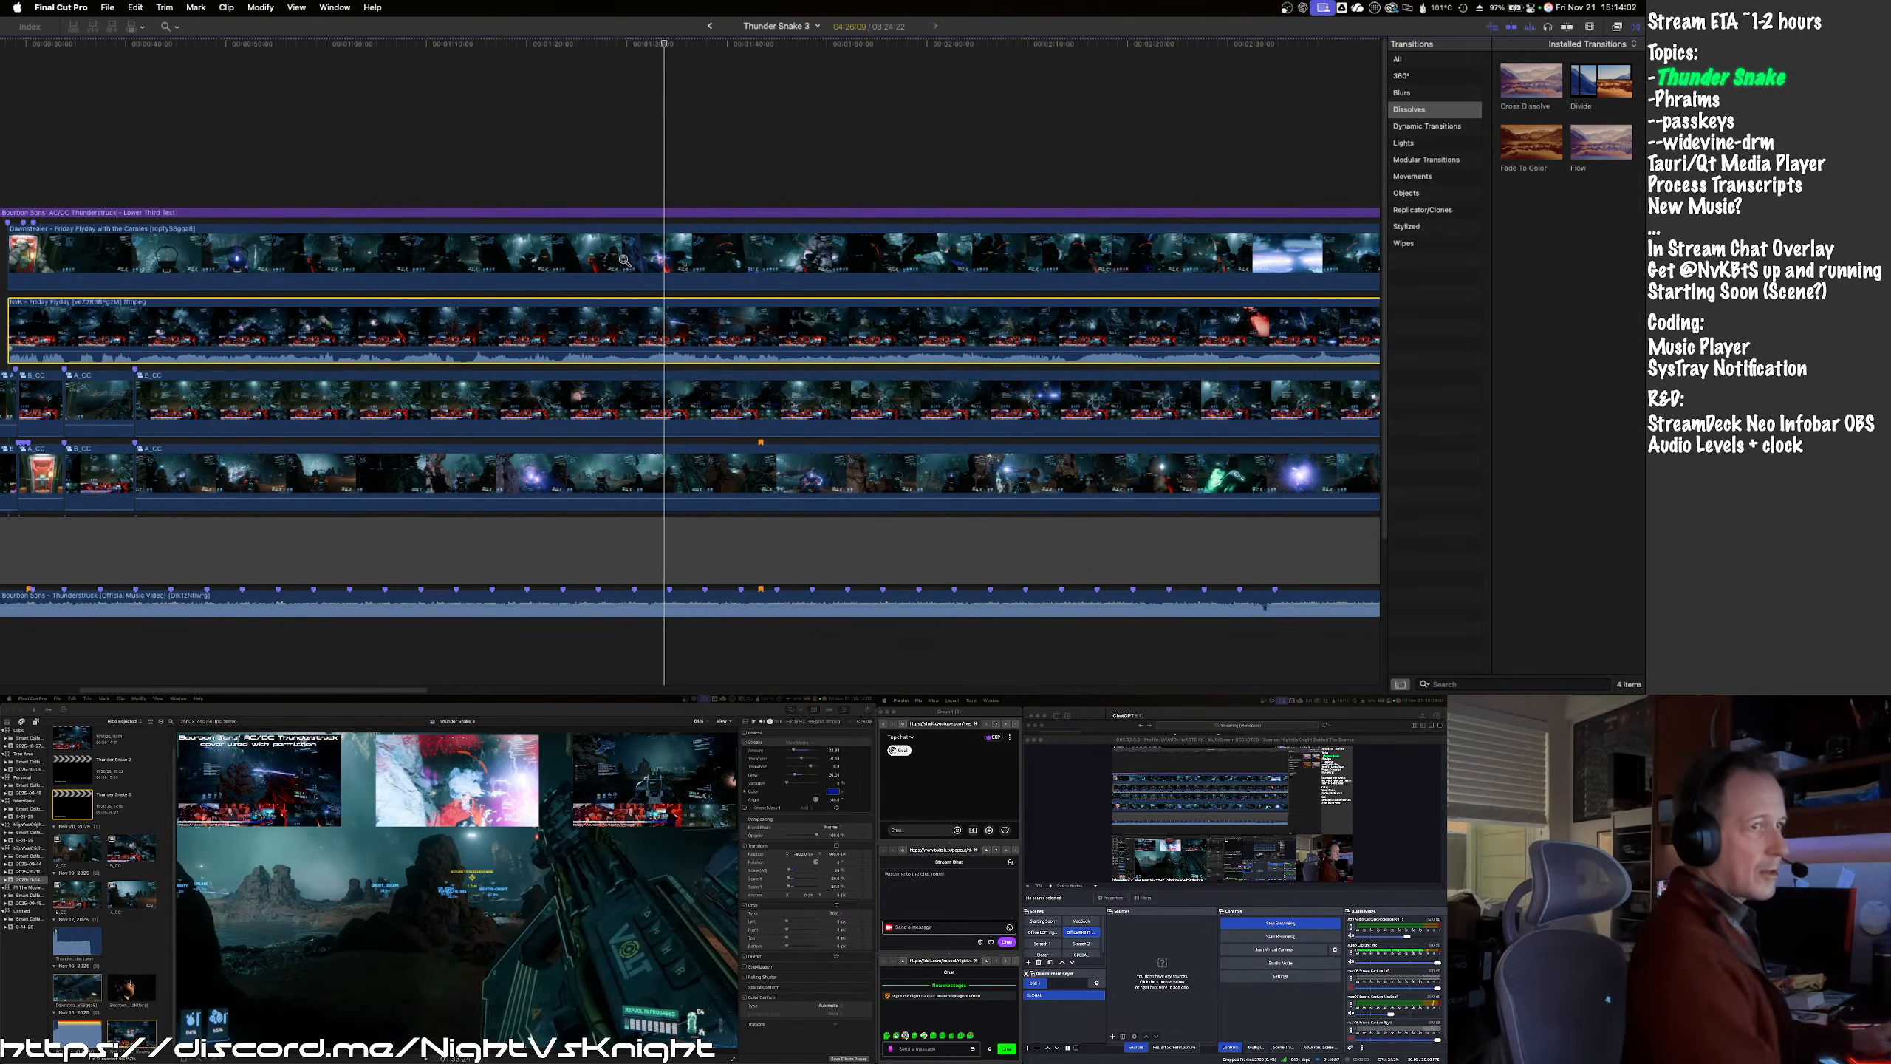
- Add a marker to the topmost gameplay clip at the explosion flash and change it to a chapter marker
key("a")
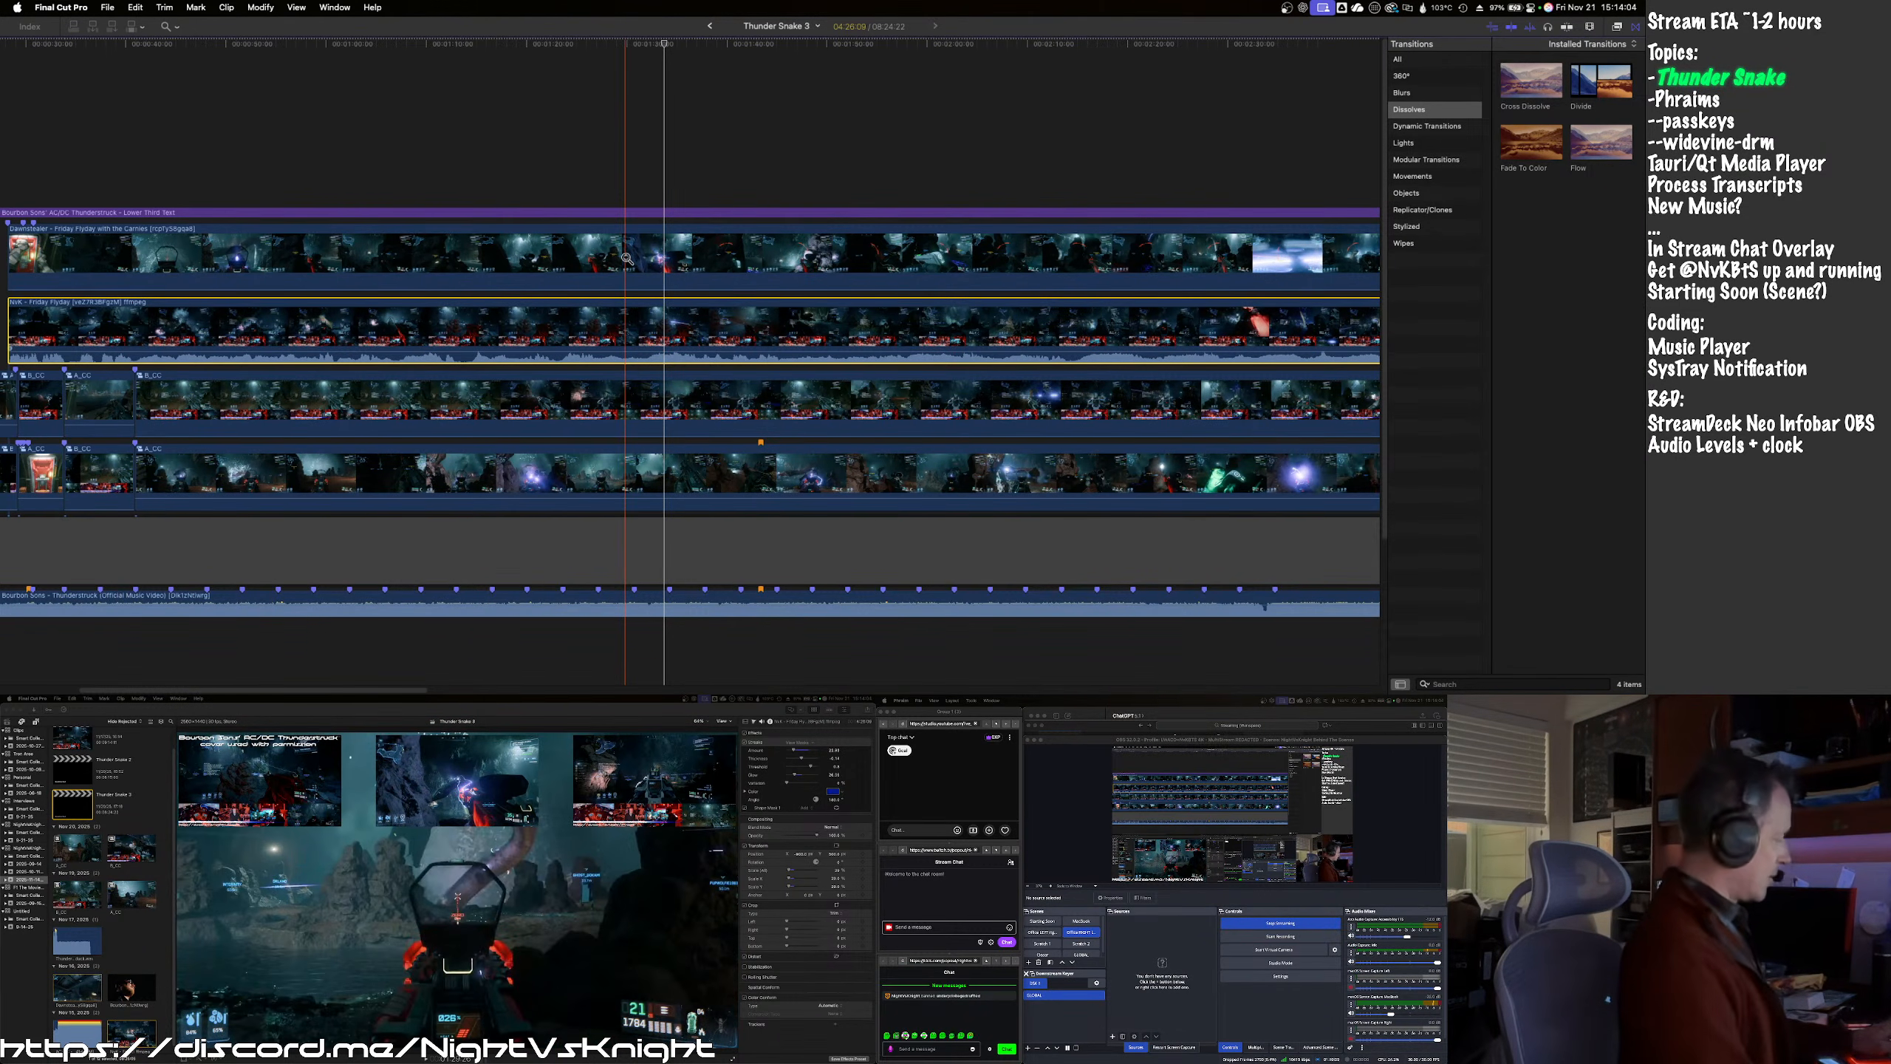
left_click(626, 260)
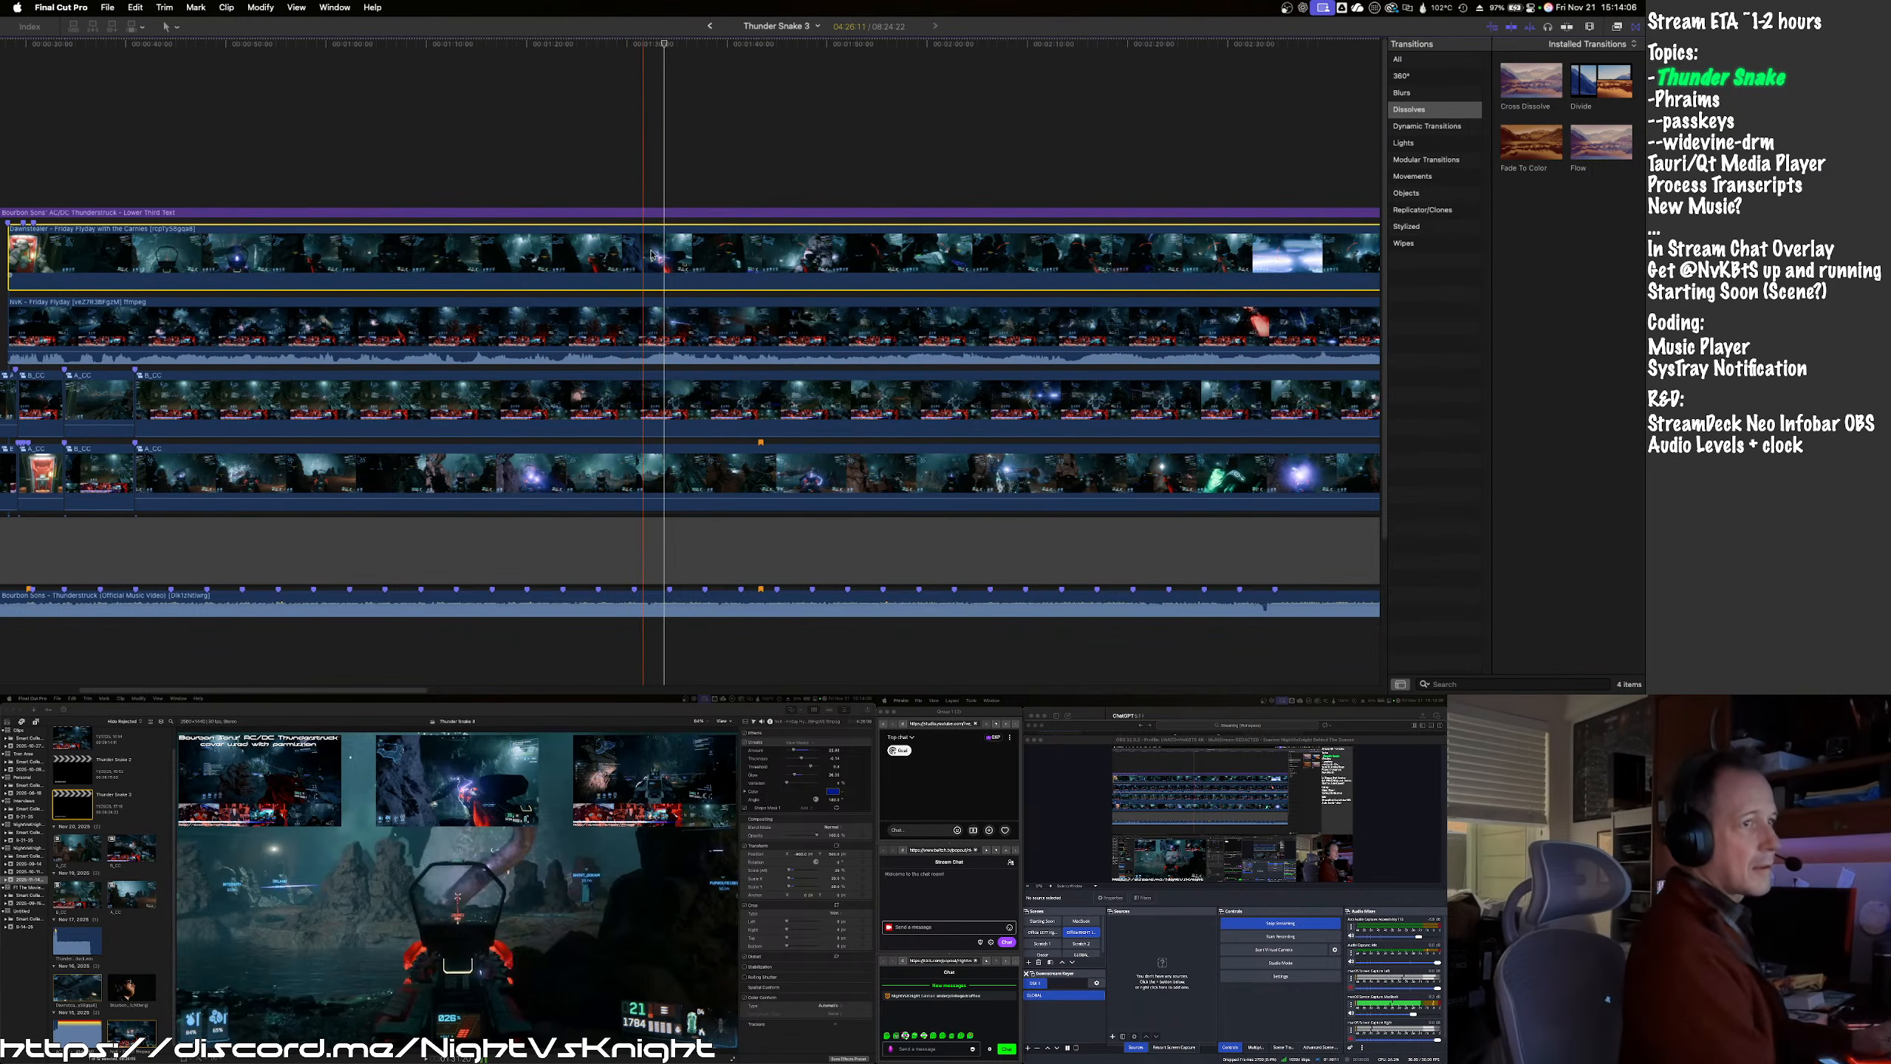
key("n")
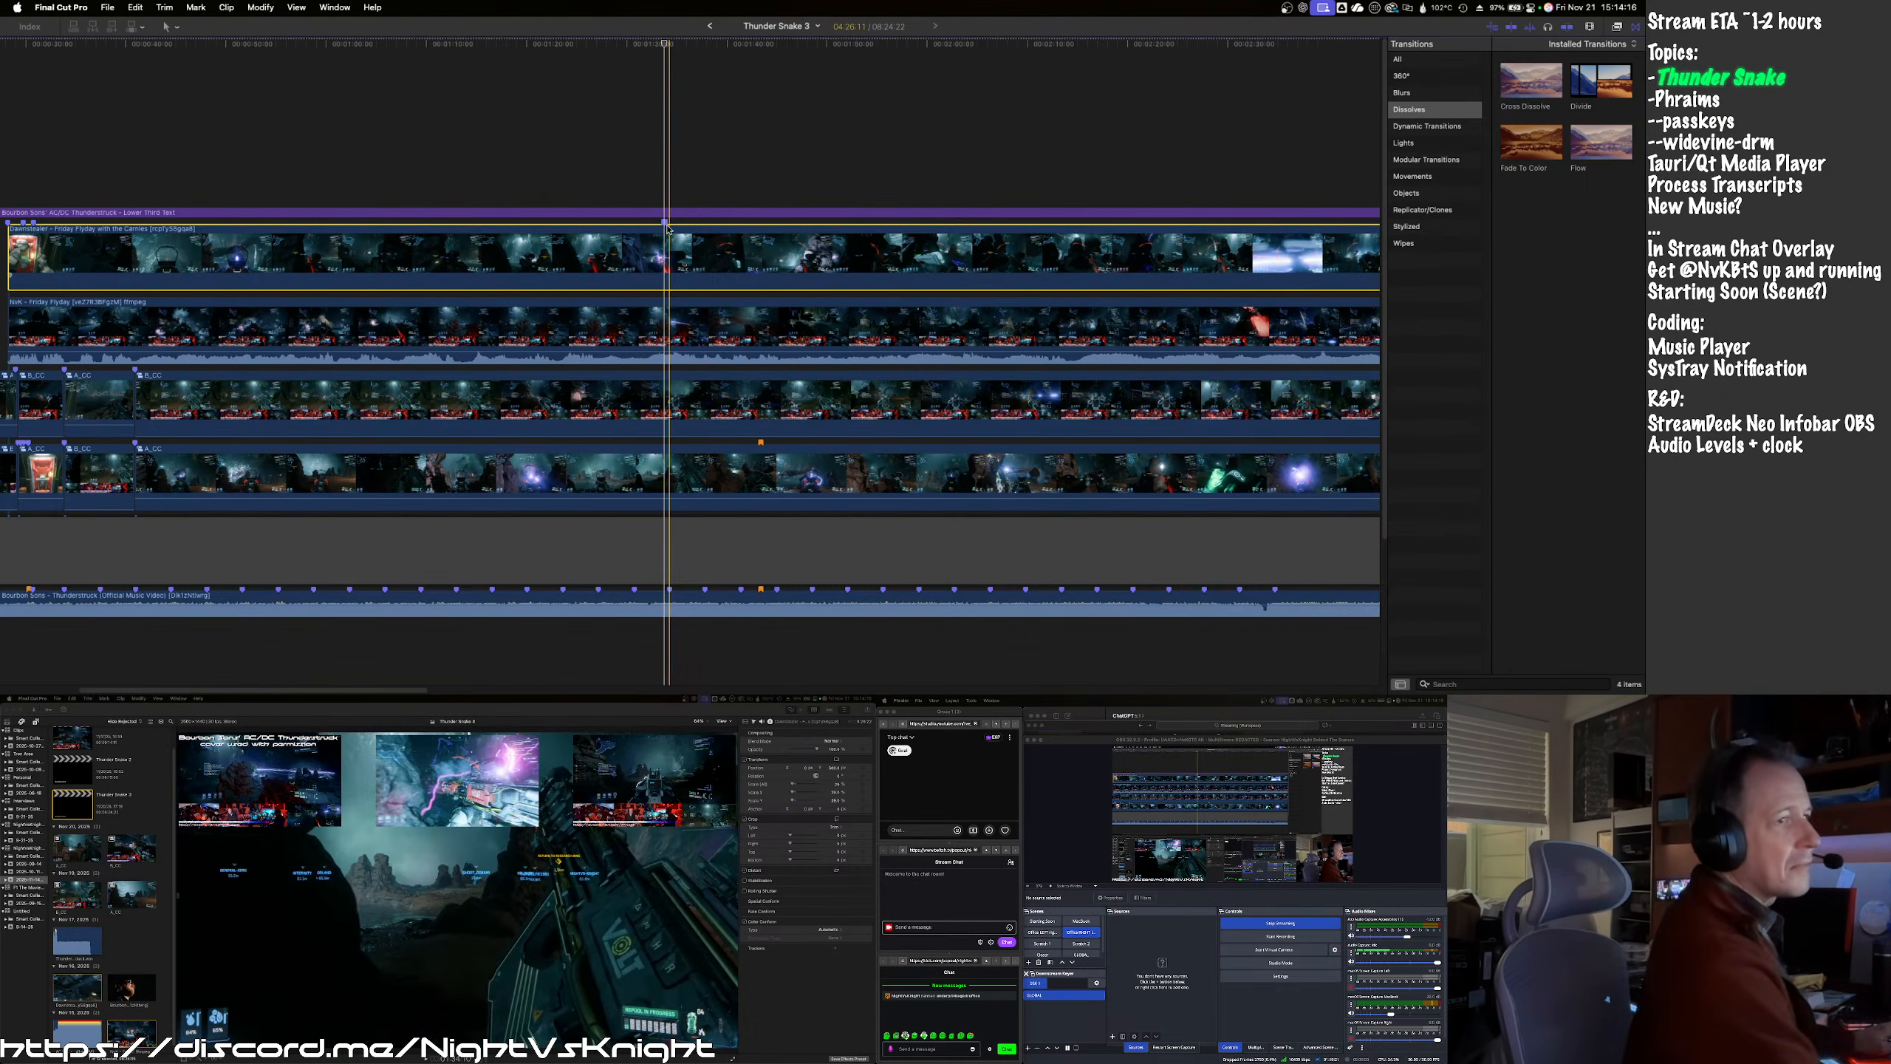
right_click(666, 224)
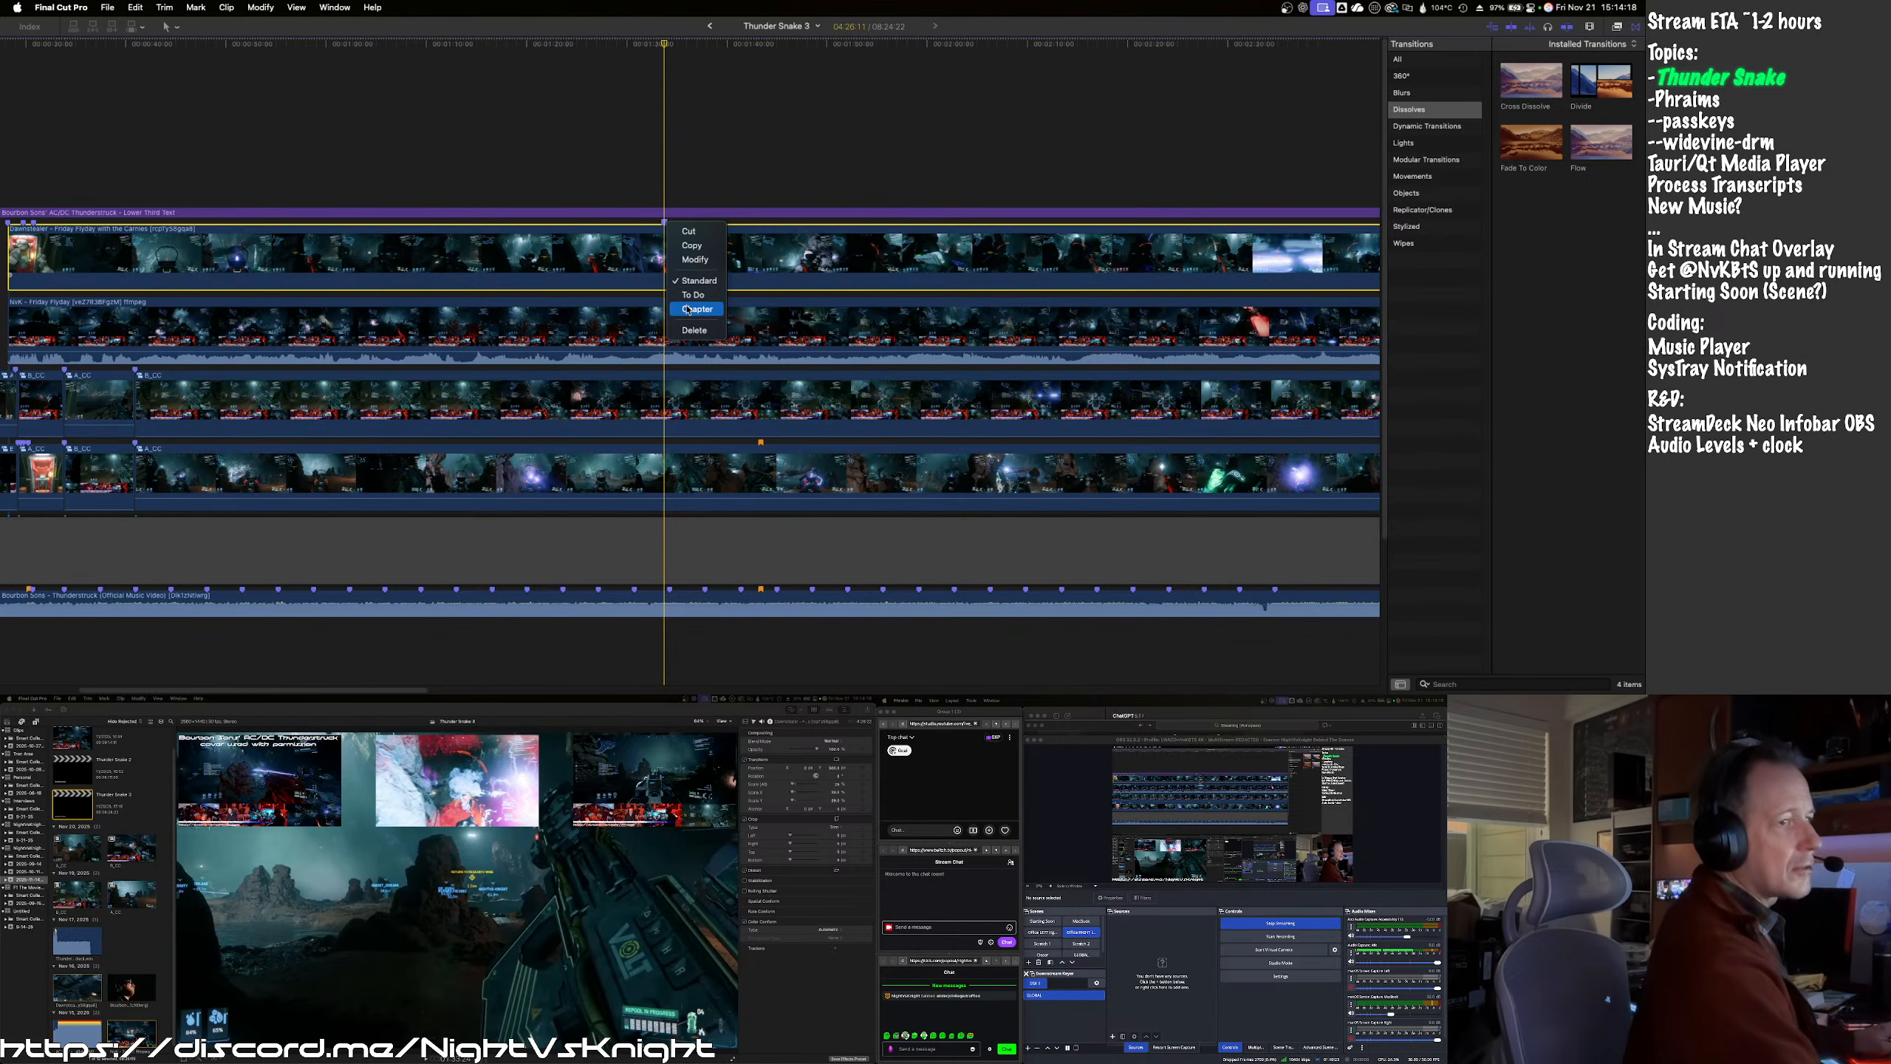
left_click(688, 309)
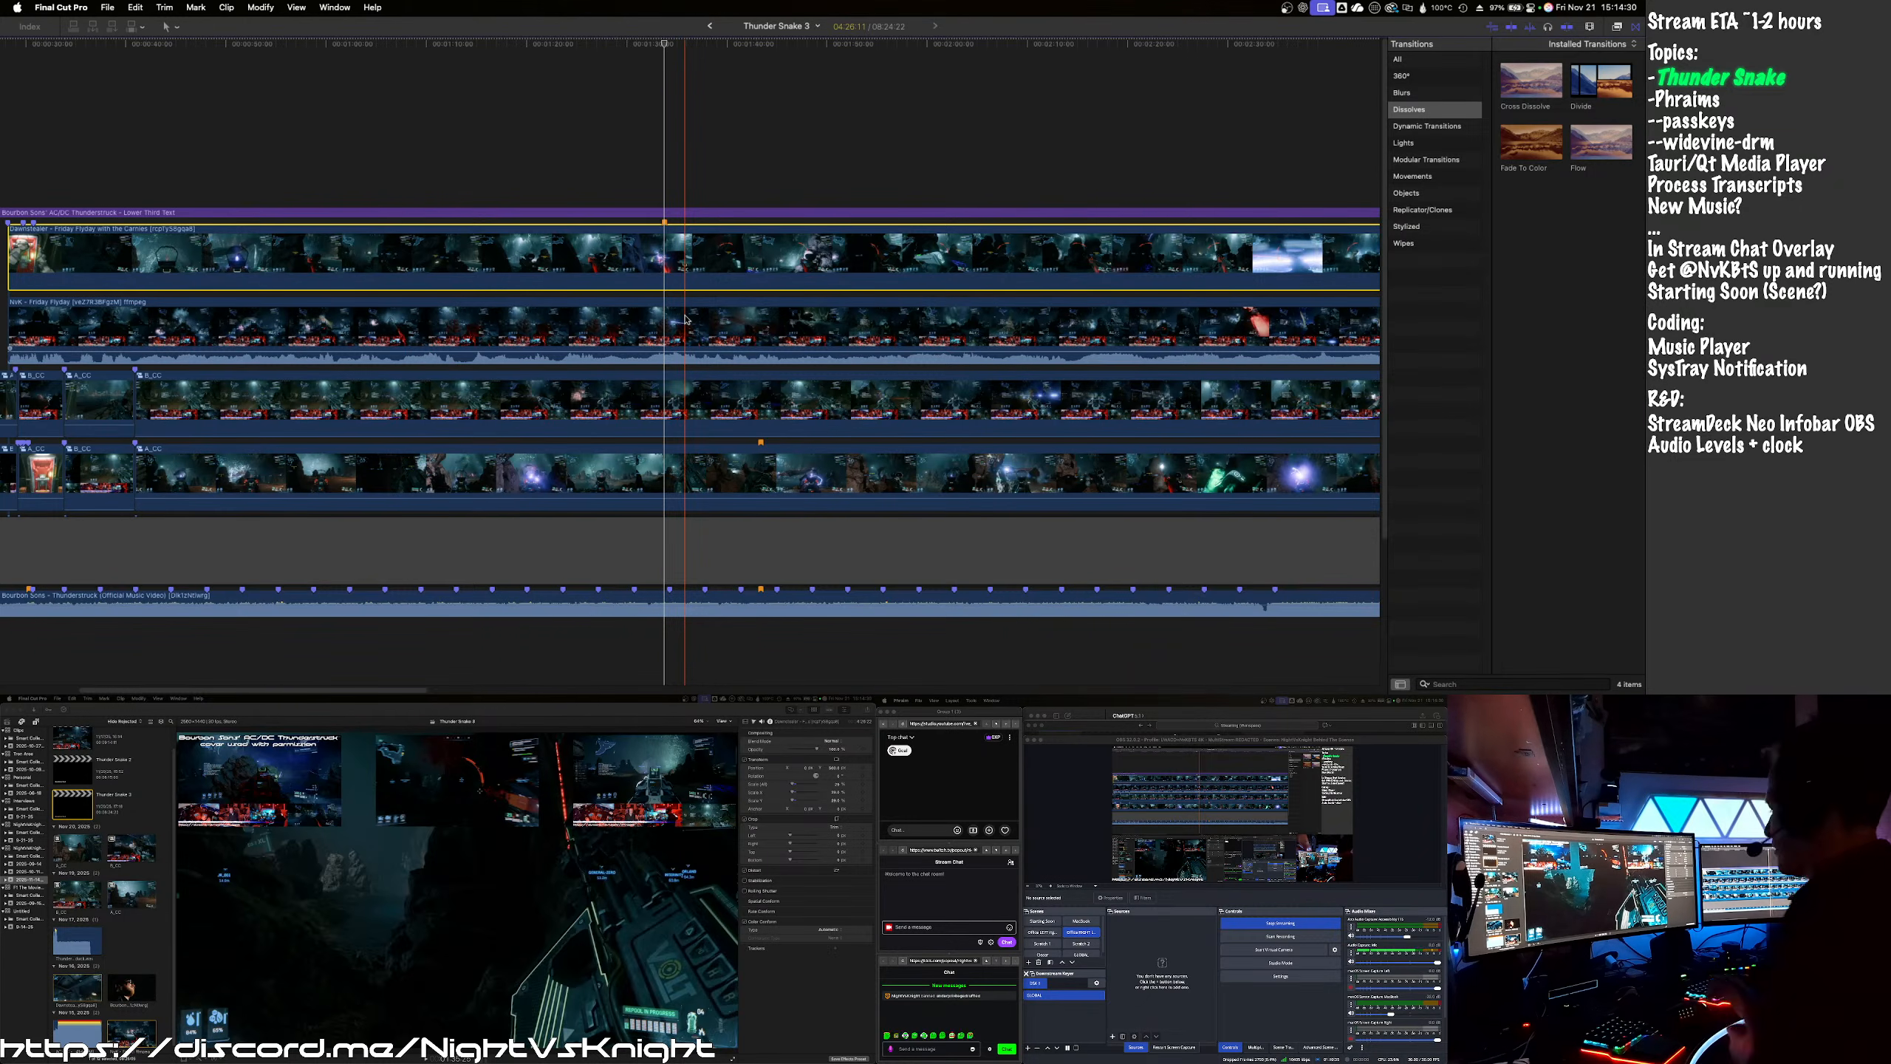
scroll(685, 321, "left", 3)
scroll(685, 325, "left", 5)
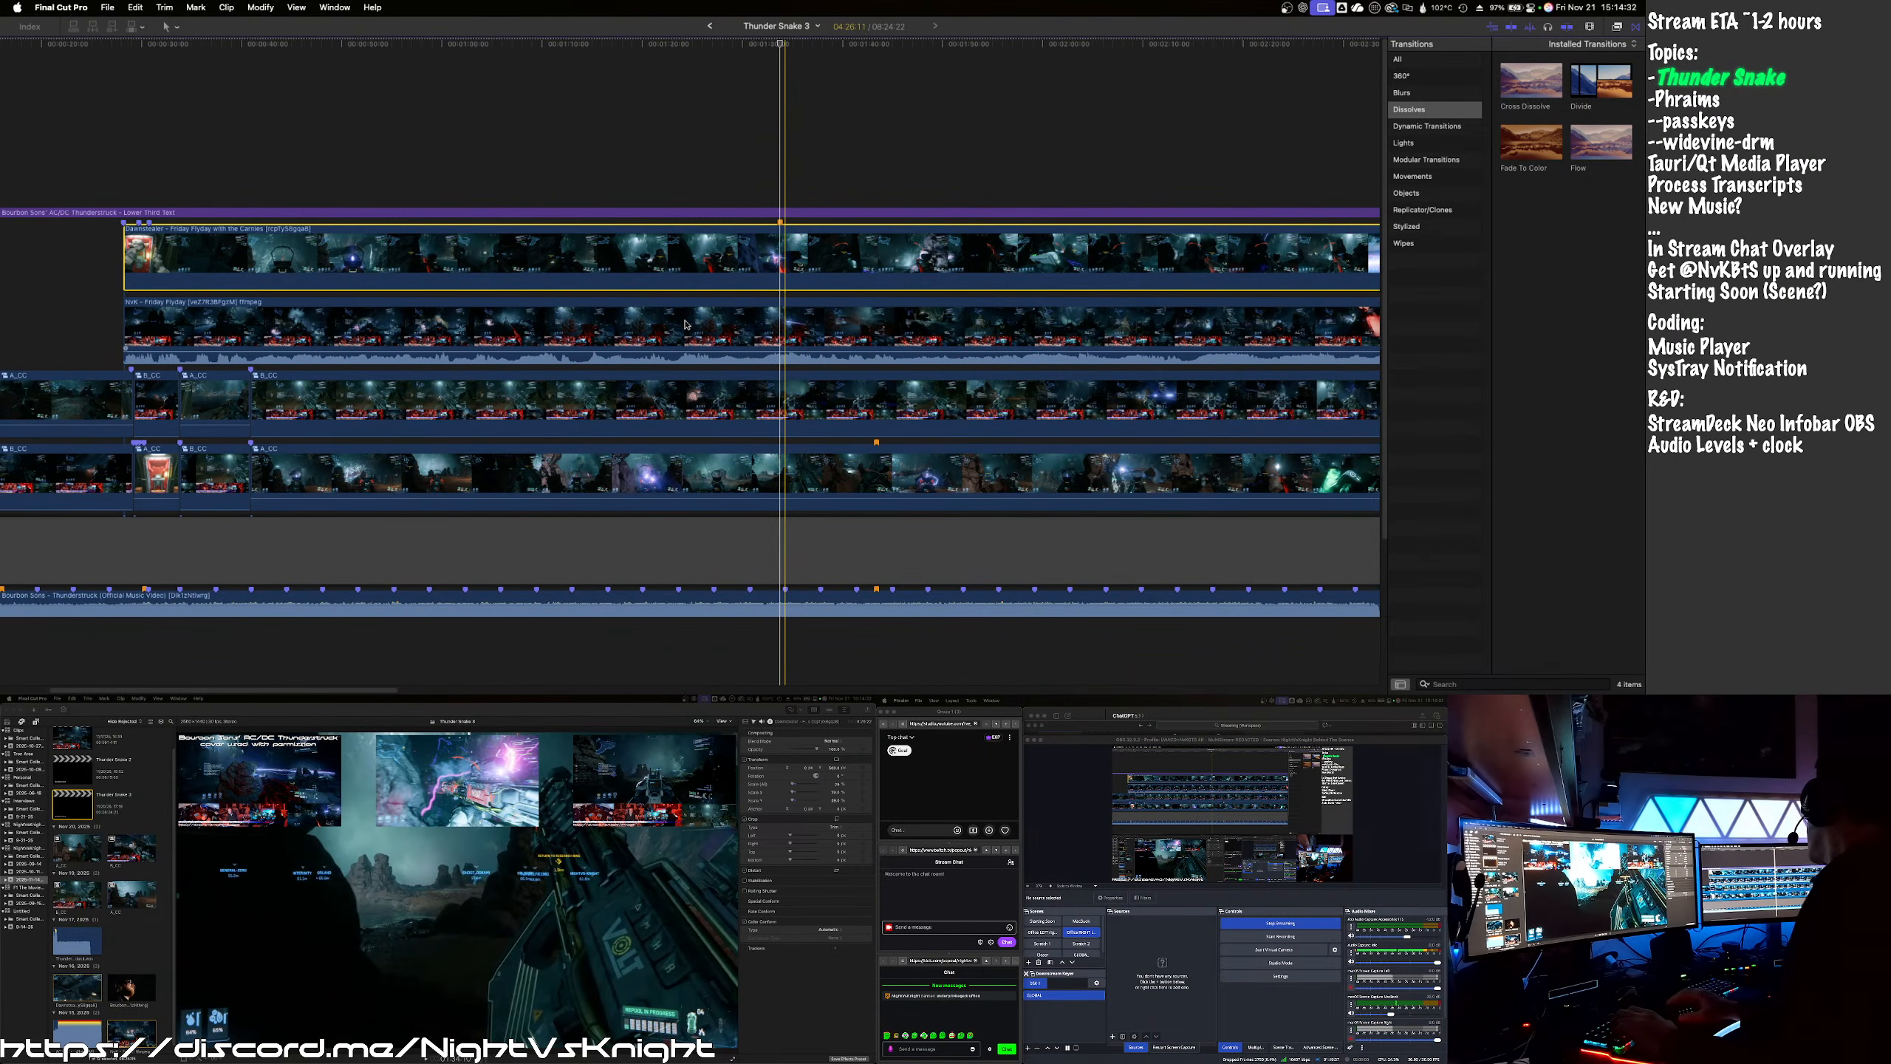